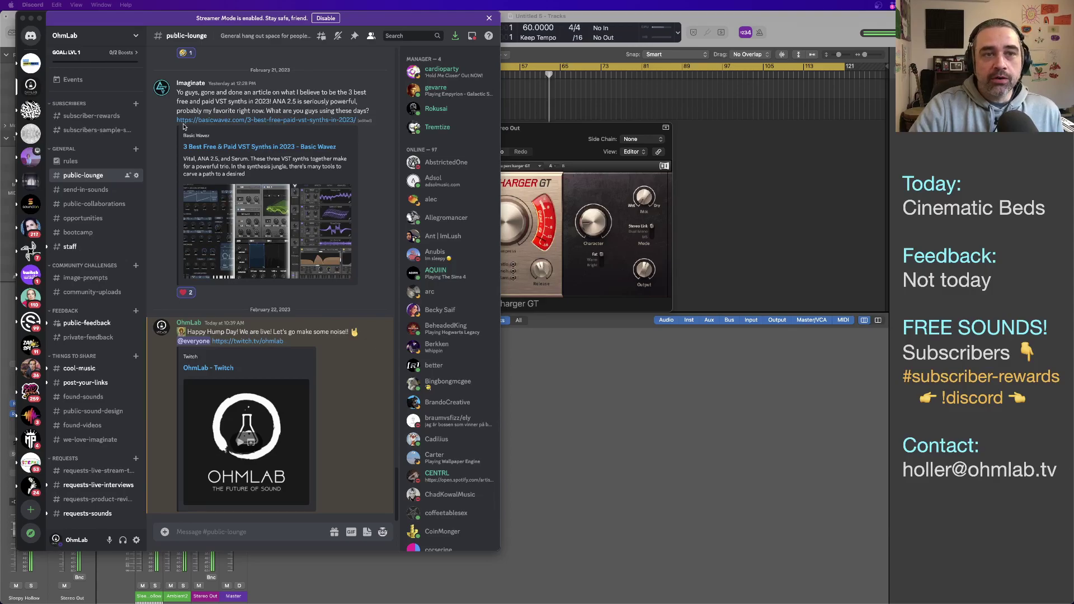
Step: Move the chat window out of the way, lower the Stereo Out fader to -13.0 dB, and close the Supercharger GT window
drag(157, 20, 374, 74)
drag(65, 529, 66, 557)
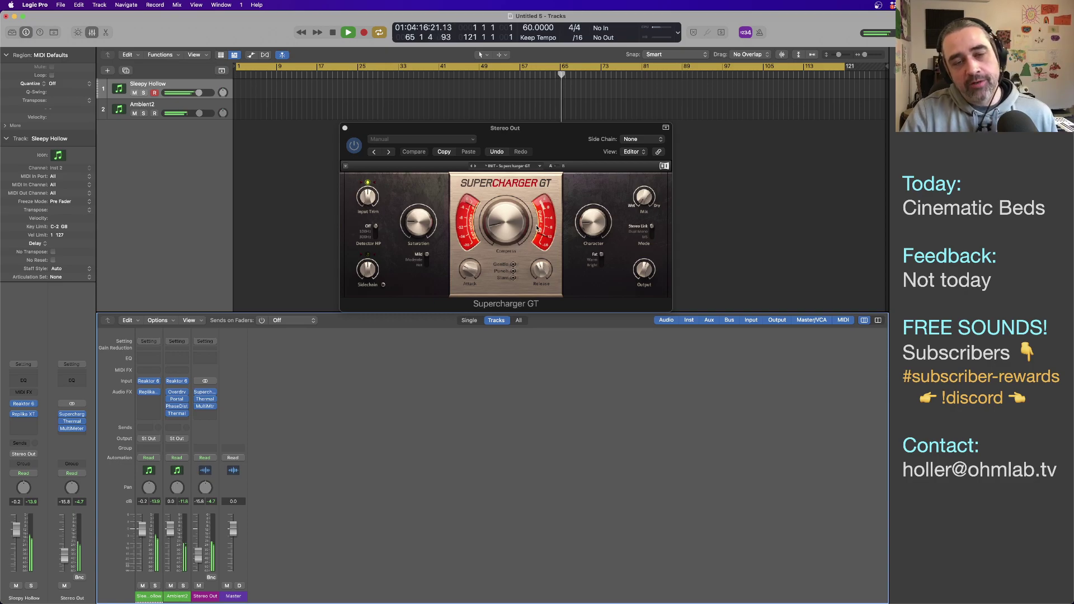
click(344, 128)
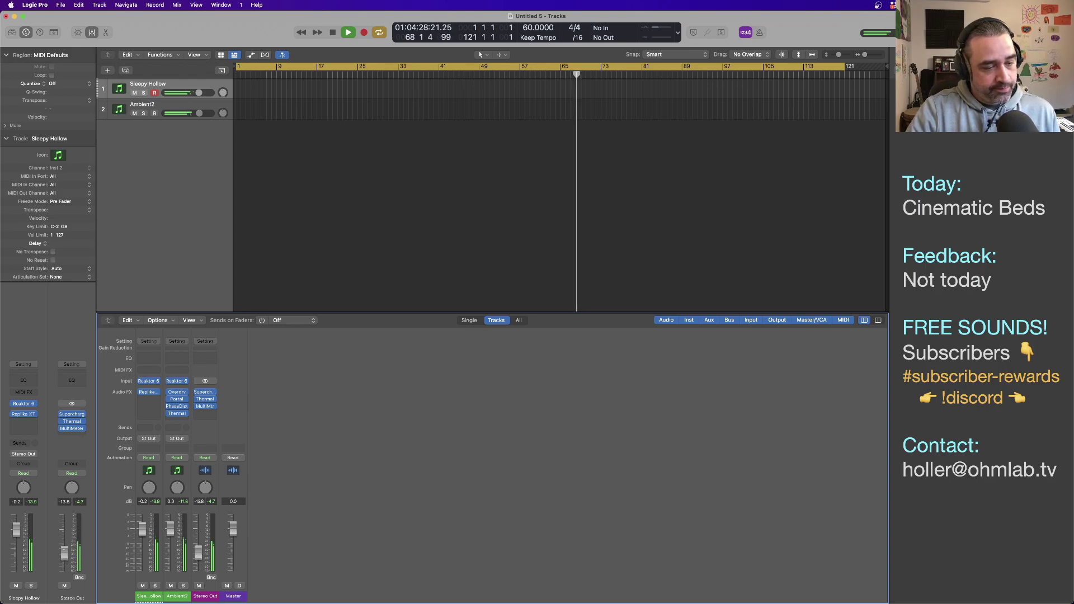
drag(64, 551, 64, 554)
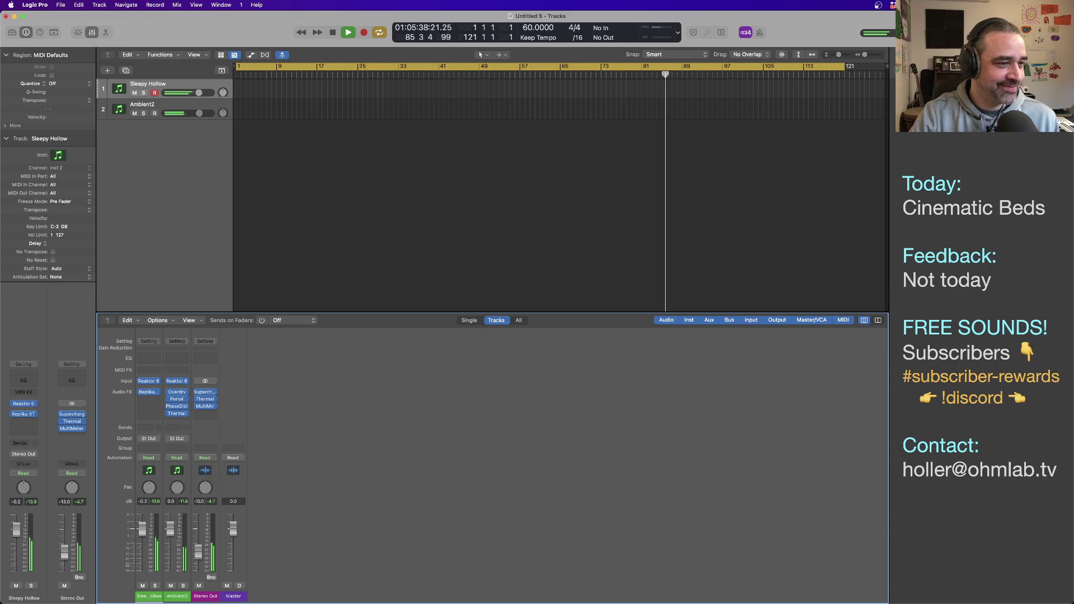
Step: Change the Feedback entry in the stream's information text to "limited"
triple_click(949, 285)
text(limited)
click(345, 228)
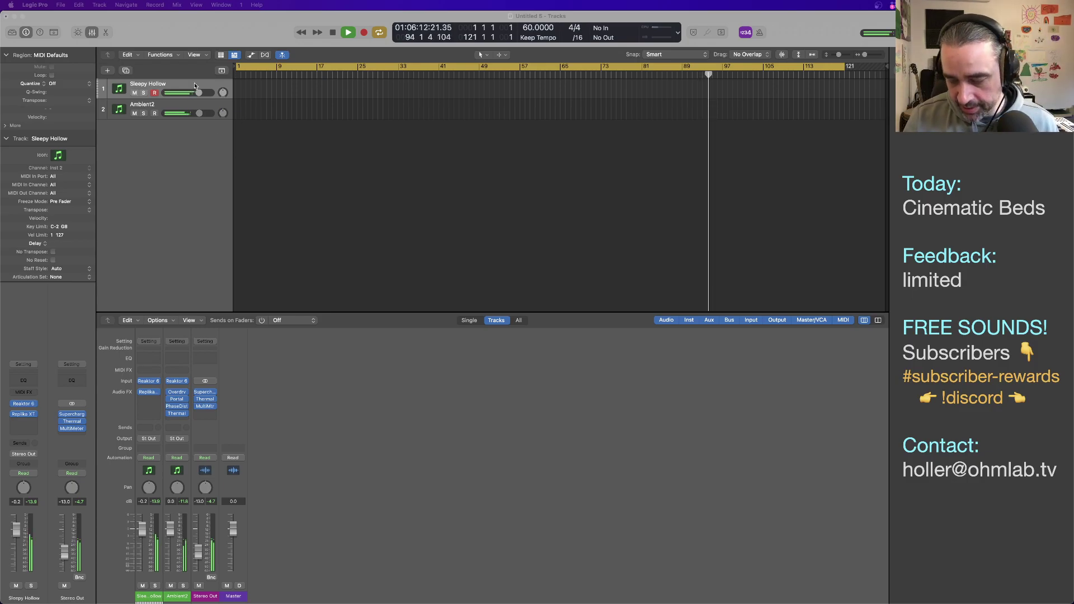
Step: Add a new instrument track below Ambient2 and load Serum as its instrument
click(179, 107)
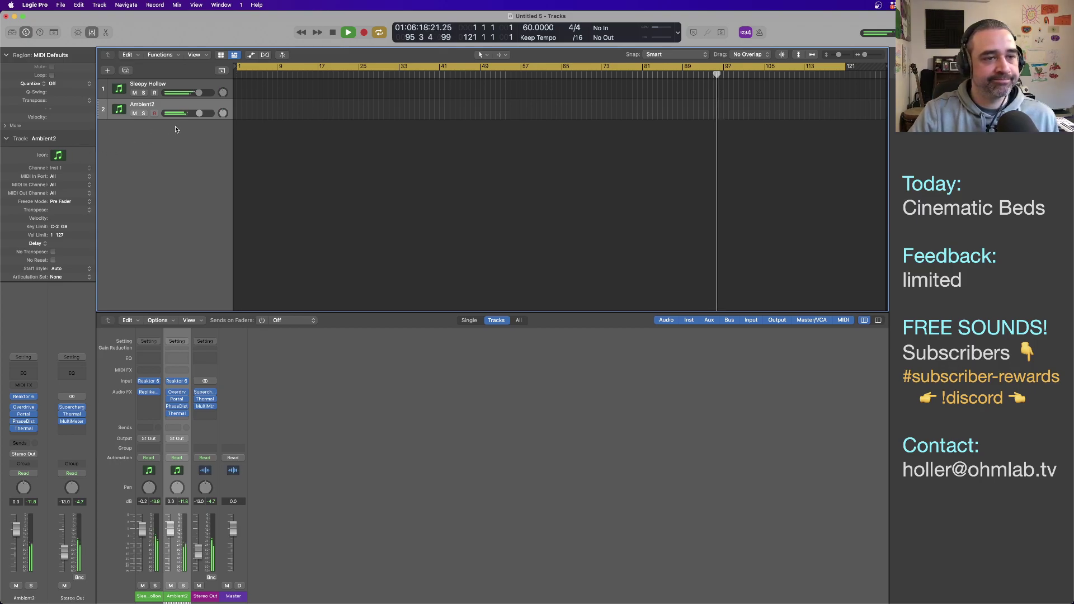
double_click(173, 126)
click(24, 404)
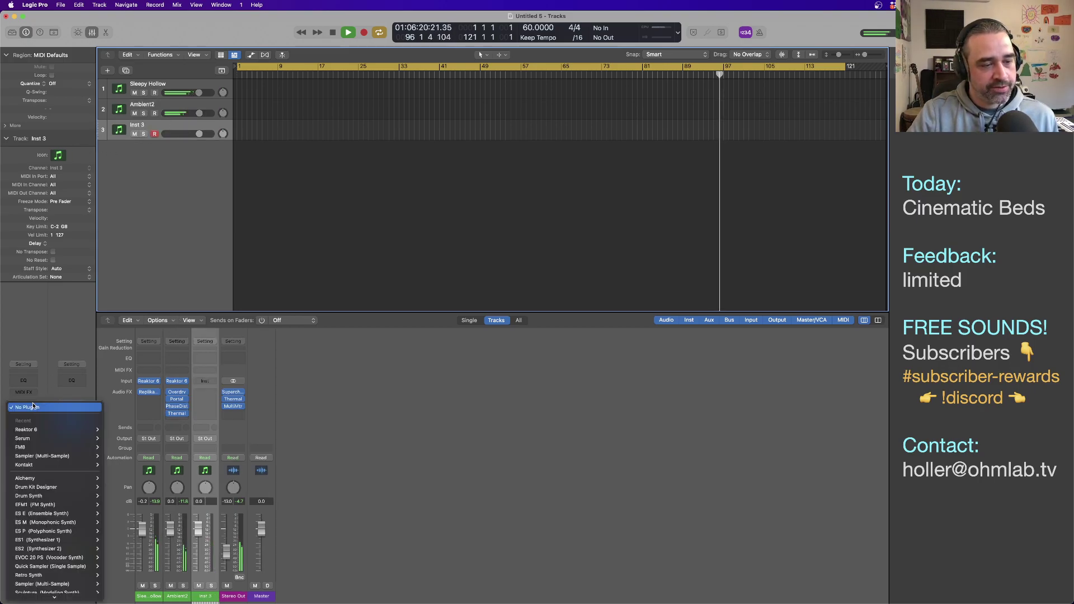
click(112, 438)
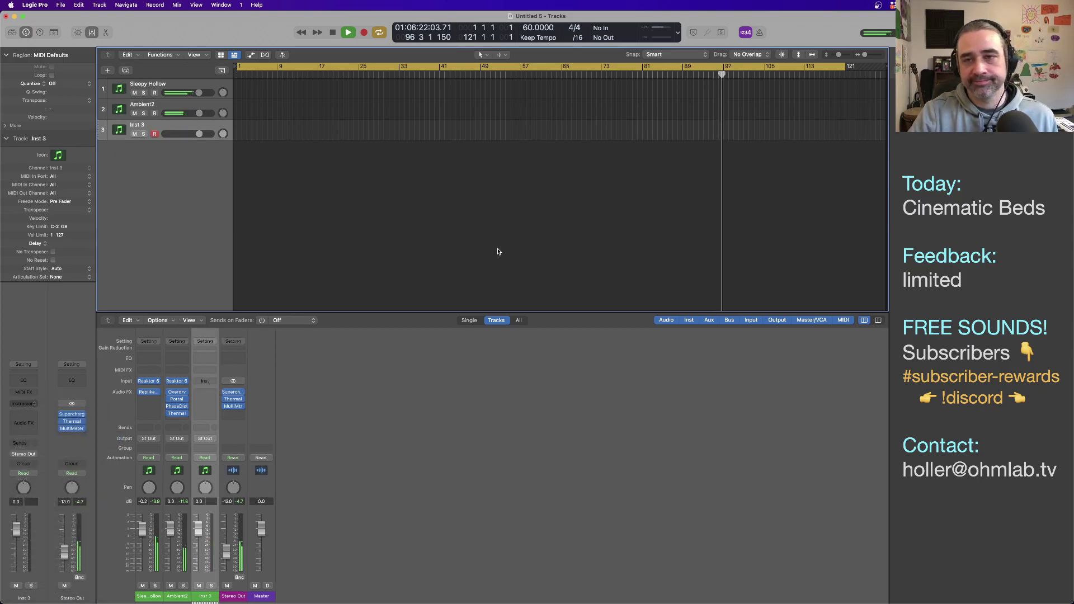
Step: Stop playback and bring the Stereo Out fader back up to 0 dB
key(space)
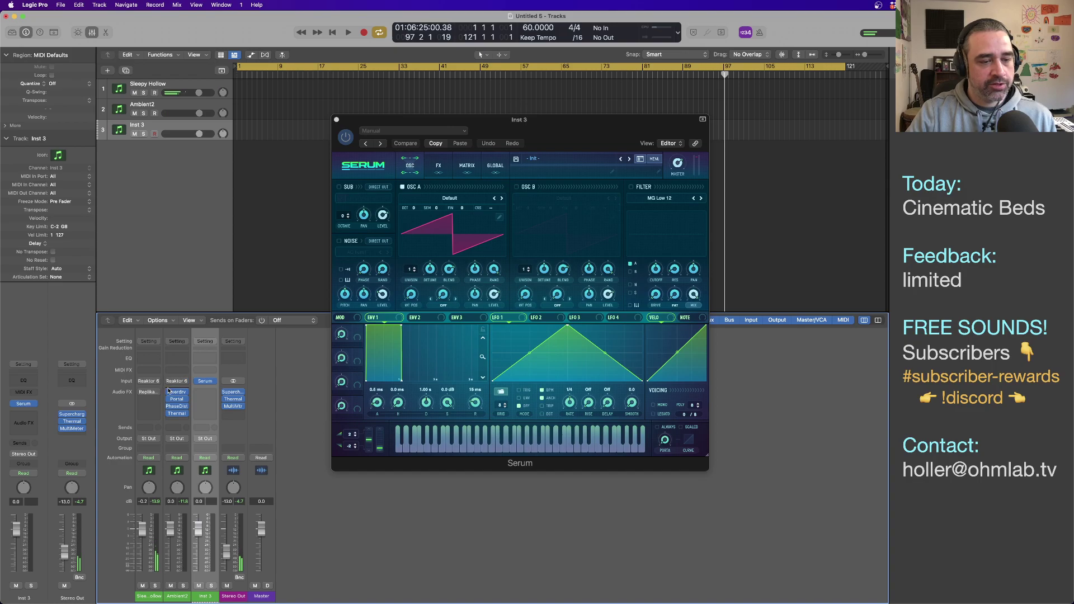
drag(226, 551, 226, 529)
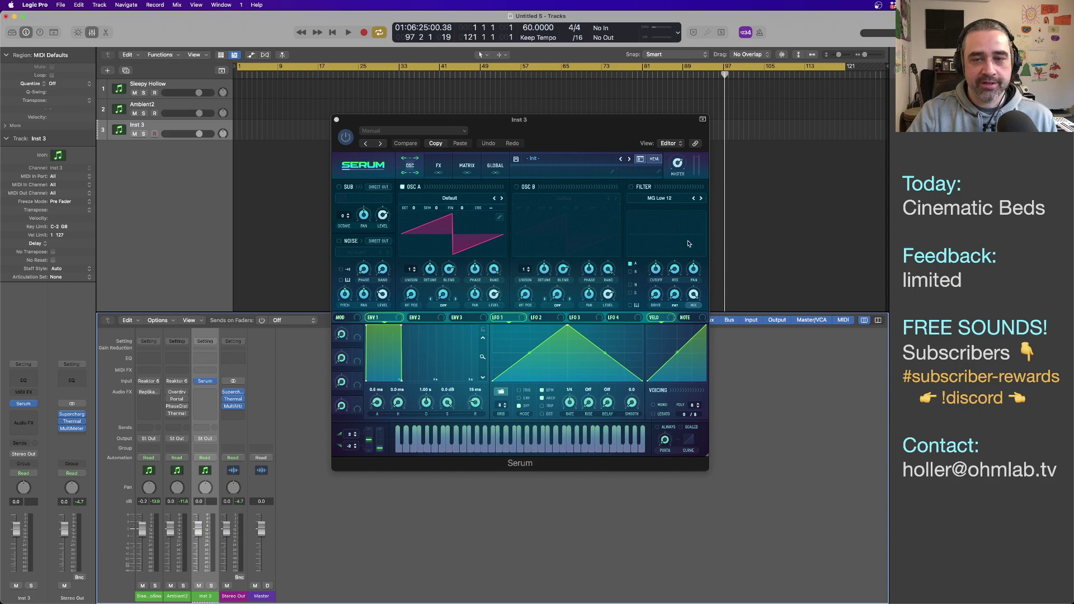
Step: Enlarge the Serum plugin window and reposition it over the tracks area
drag(538, 127, 505, 103)
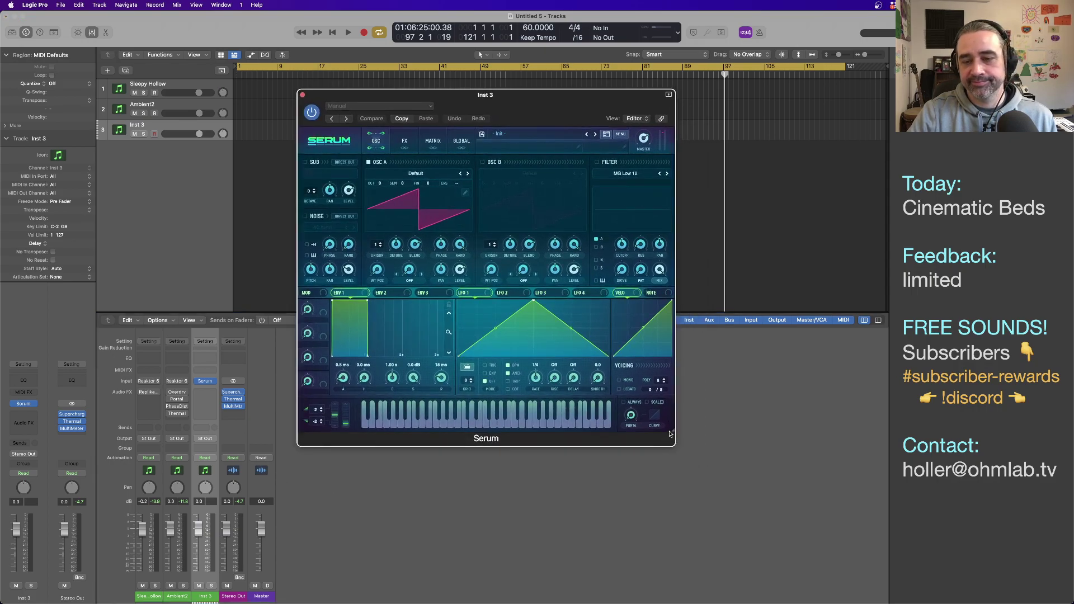
drag(678, 436, 742, 497)
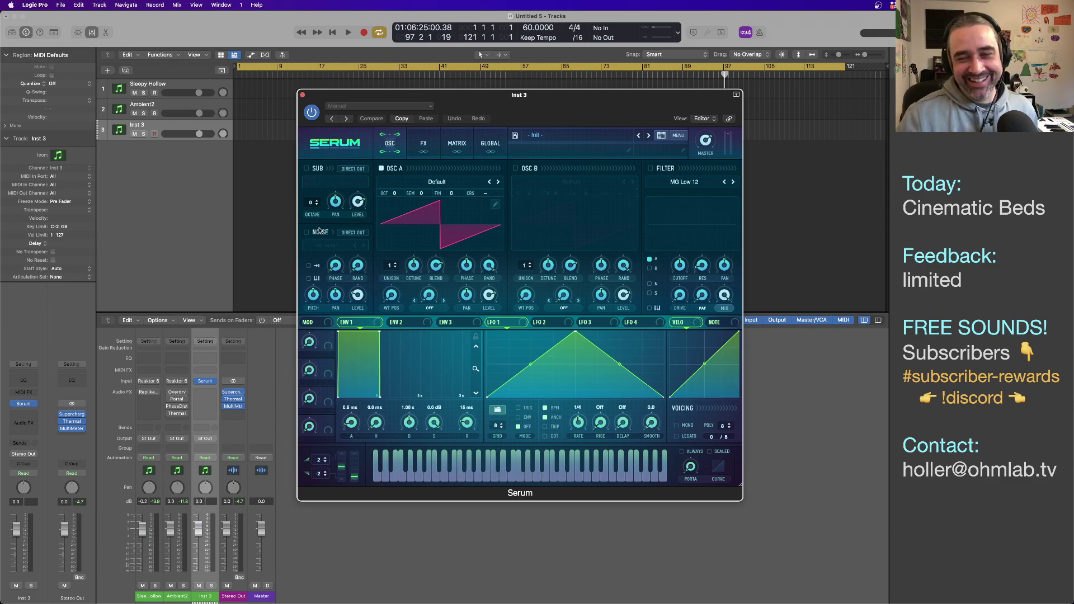
drag(582, 111, 585, 116)
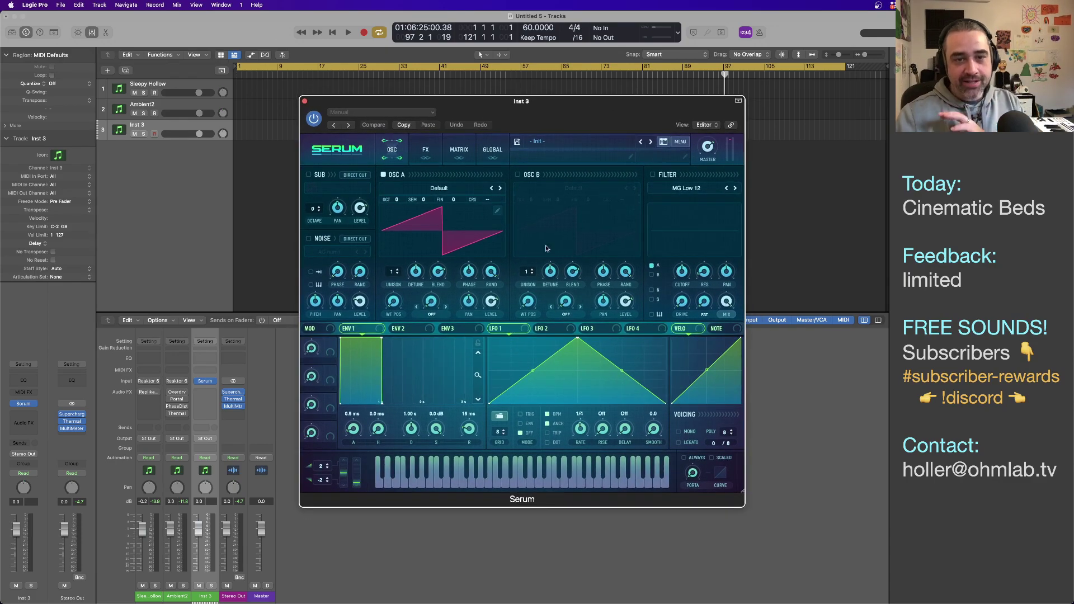
Step: Load the Analog_BD_Sin wavetable from the Analog category into Serum's OSC A
click(450, 193)
mouse_move(437, 199)
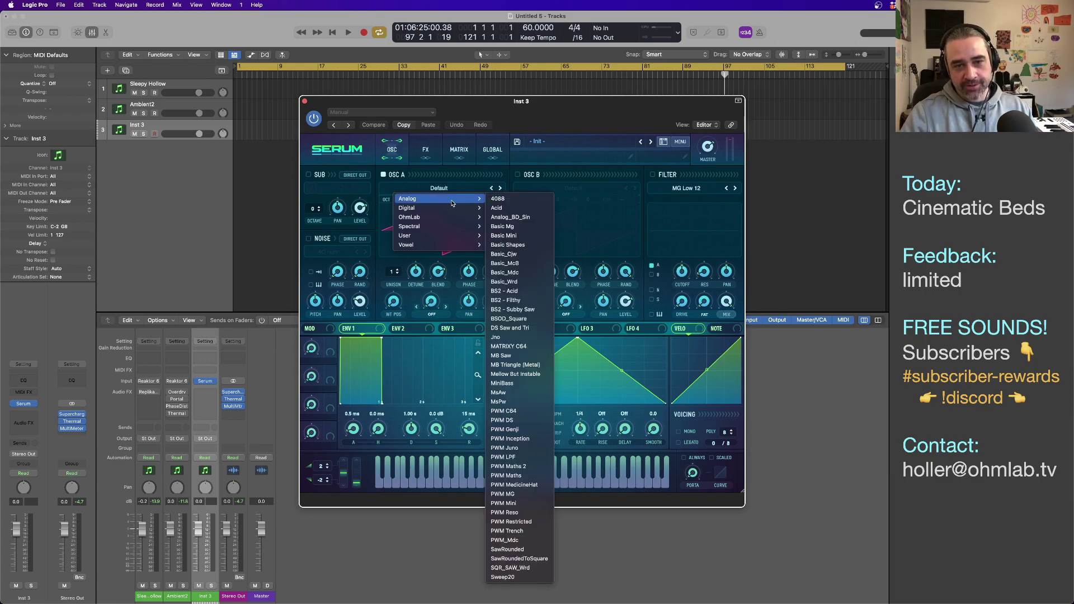
click(497, 217)
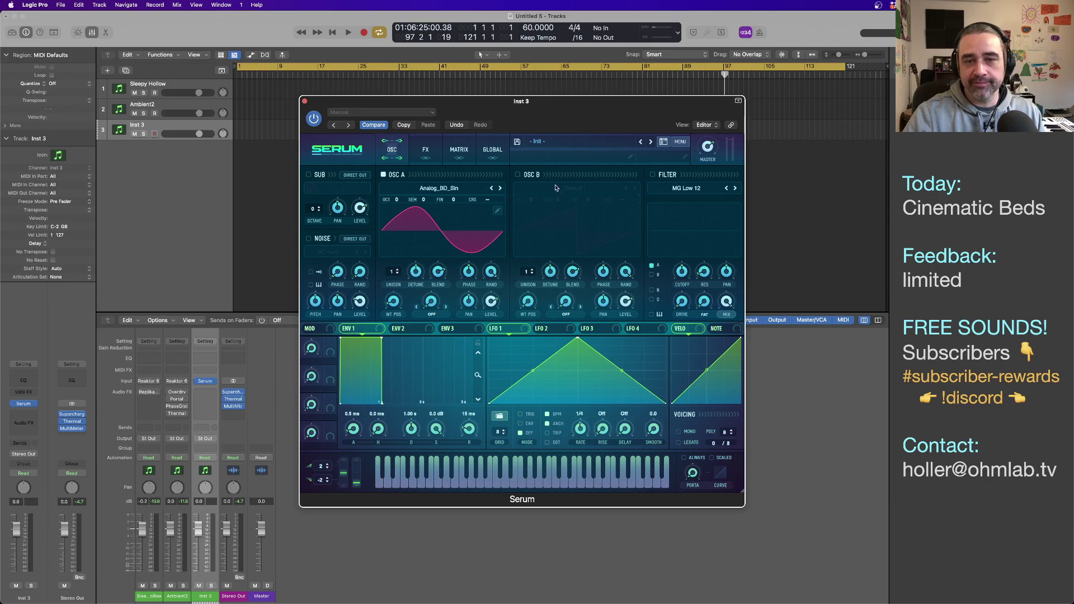
Step: Assign LFO 1 to OSC A's wavetable position and set LFO 1 to an 8-bar rate in ENV mode
mouse_move(498, 329)
mouse_down()
mouse_move(465, 294)
mouse_move(393, 303)
mouse_move(385, 314)
mouse_up()
drag(581, 428, 580, 466)
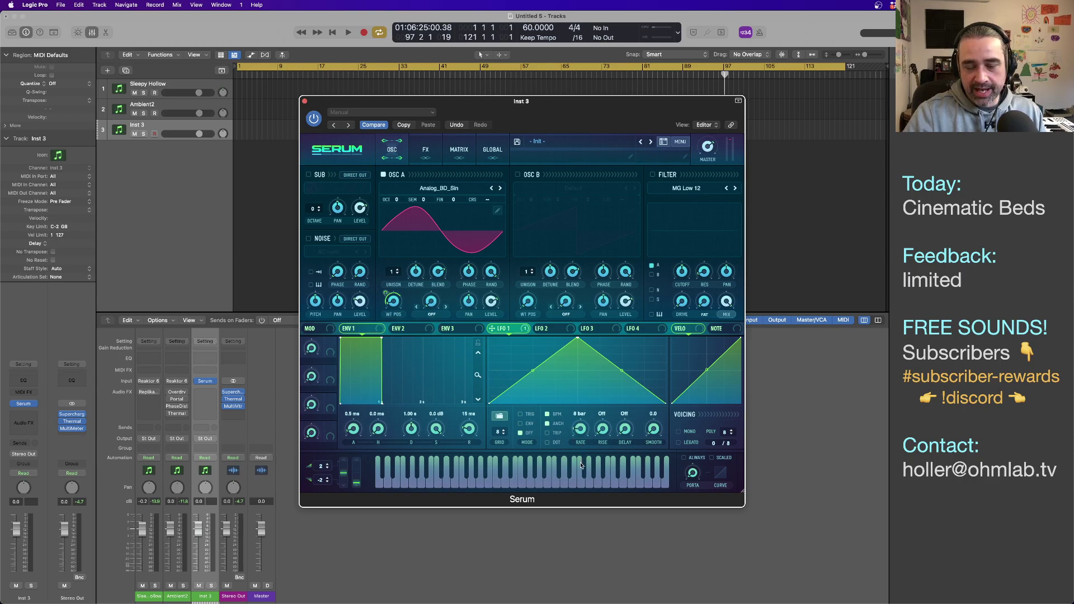
click(520, 424)
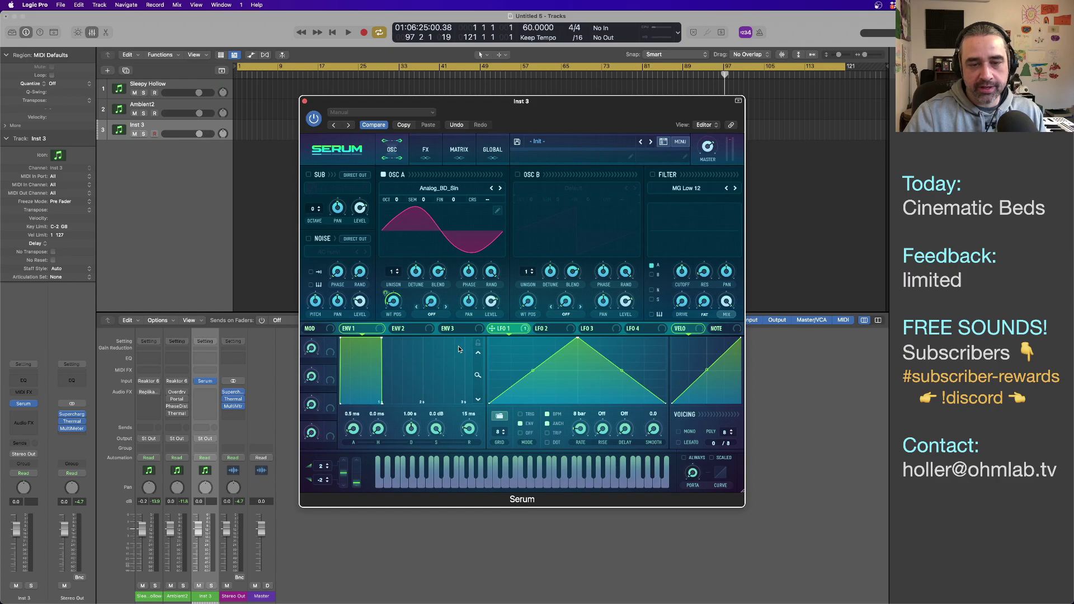
Step: Enable OSC B and load the Mello Screech wavetable from the user SoundFreqs folder
click(517, 175)
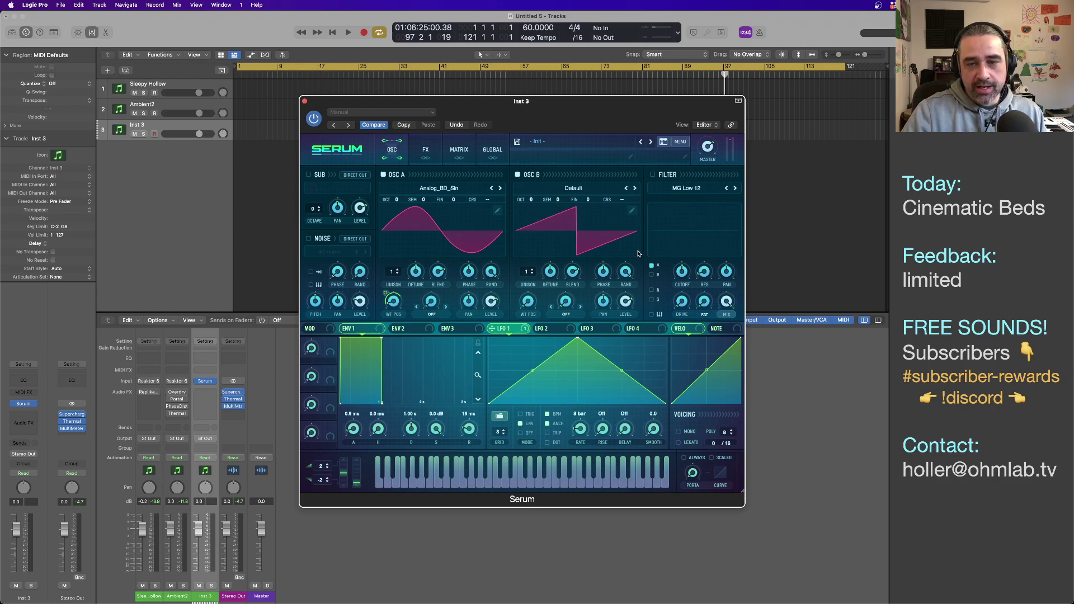
click(584, 189)
mouse_move(586, 209)
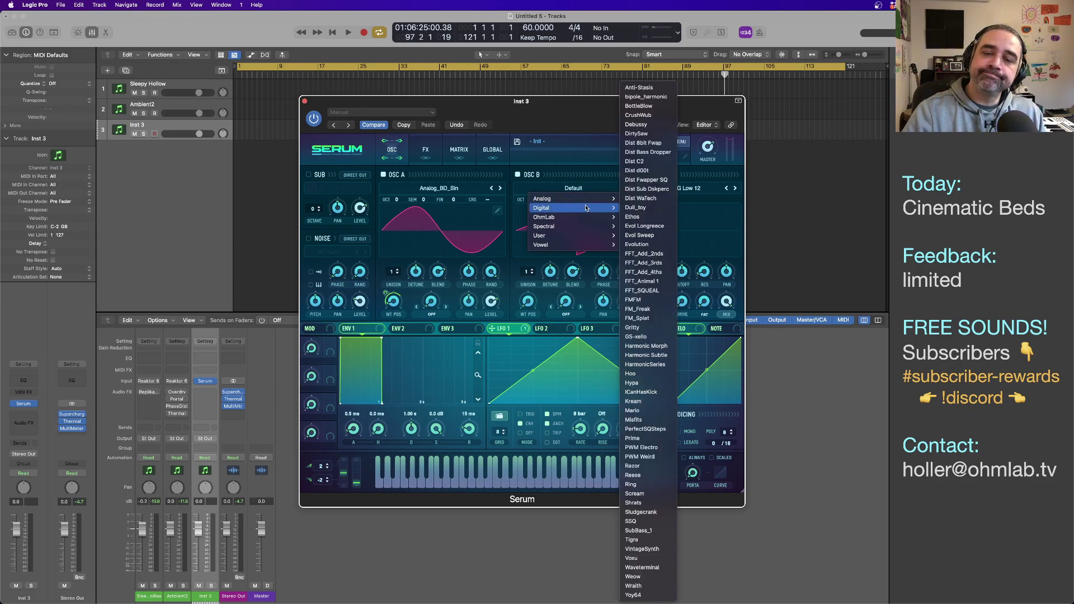
mouse_move(591, 238)
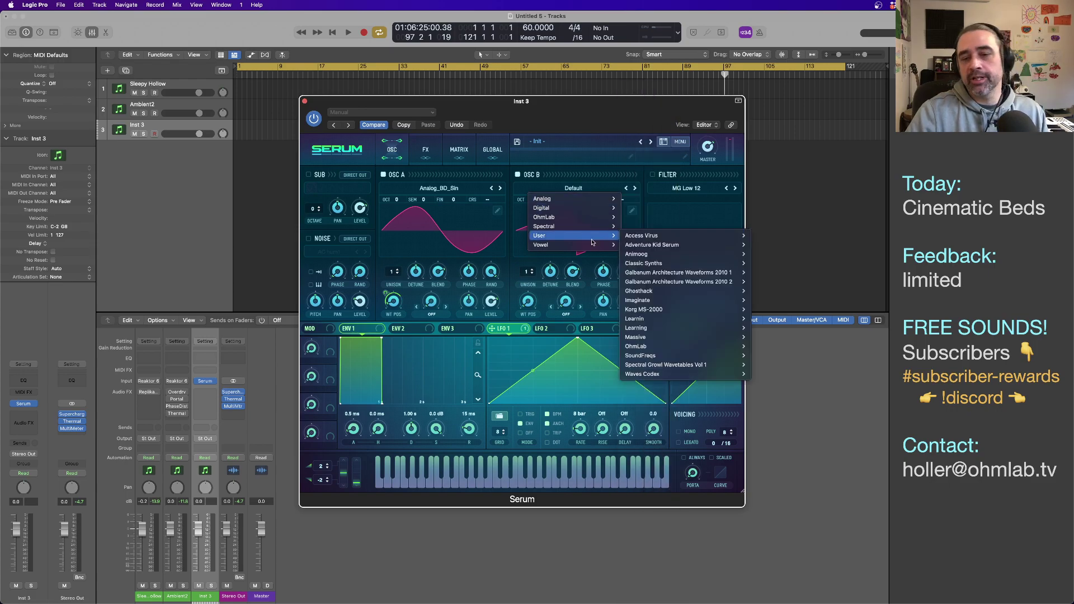
mouse_move(677, 357)
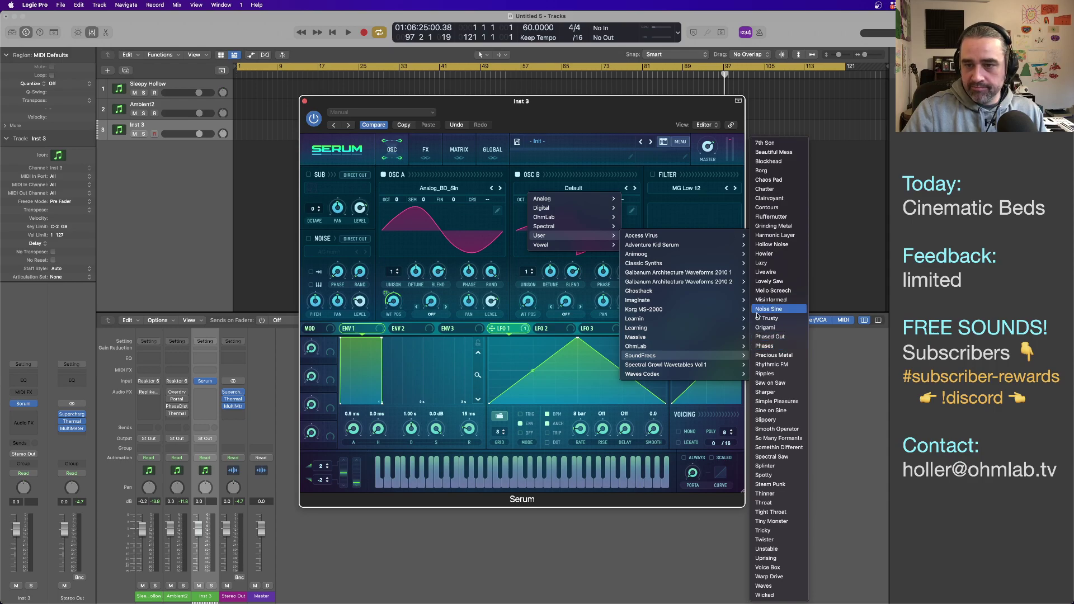
click(758, 292)
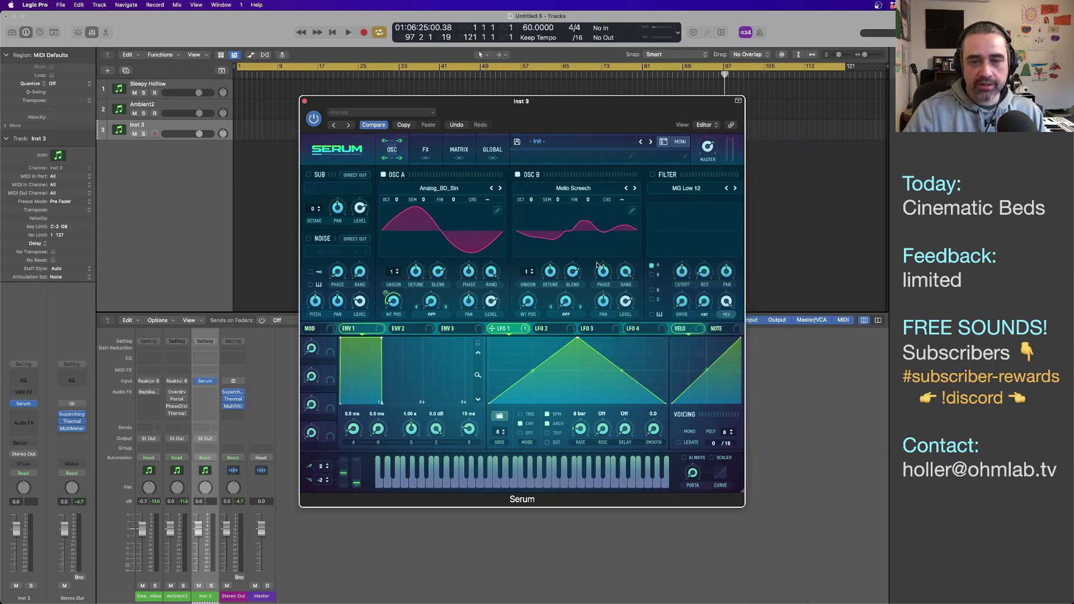
Step: Switch off OSC A to isolate OSC B, adjusting OSC B's wavetable position and setting its octave to -1
click(384, 175)
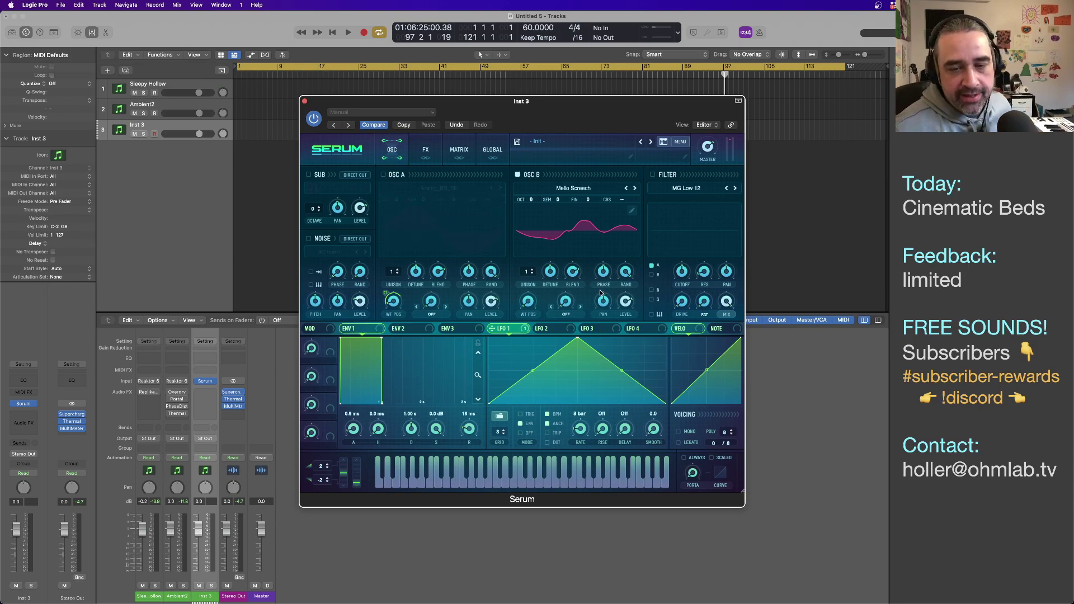
drag(529, 301, 526, 273)
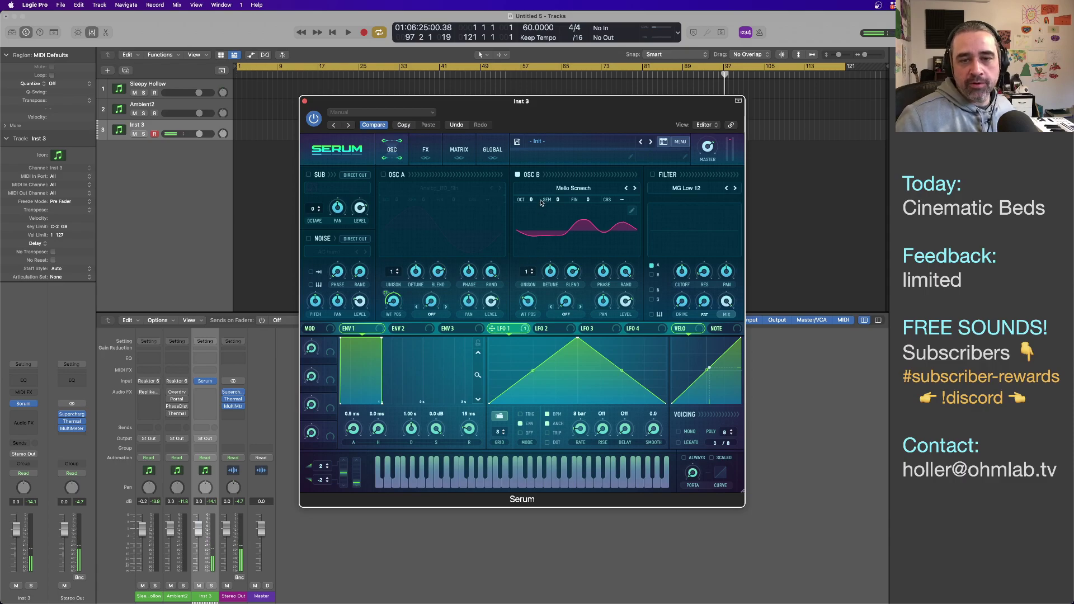
drag(531, 202, 532, 219)
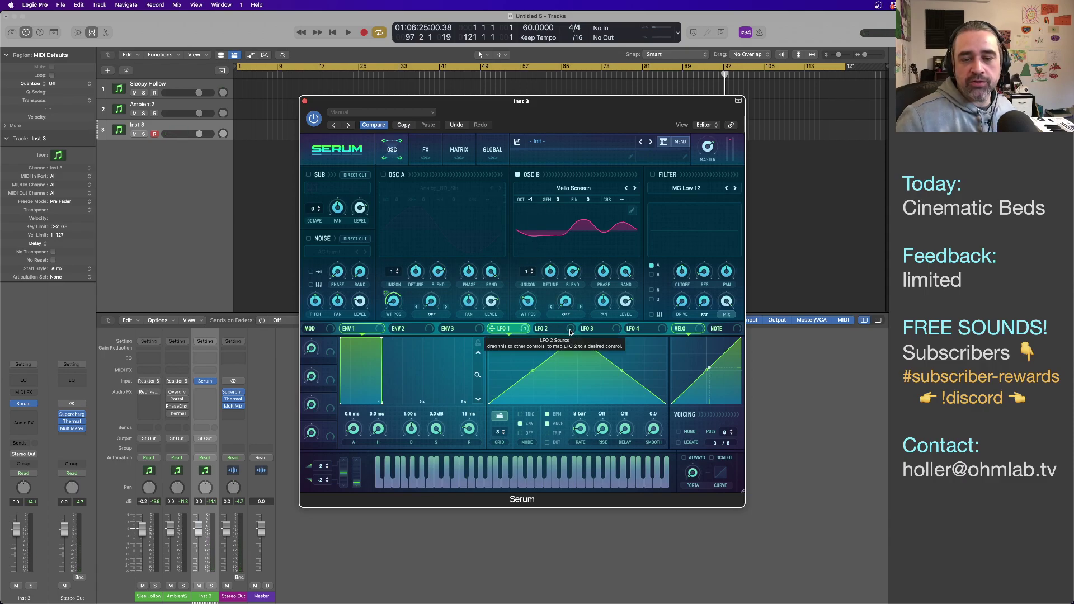
Step: Assign LFO 2 to OSC B's wavetable position, with LFO 2 in ENV mode at a 4-bar rate
drag(570, 332, 528, 302)
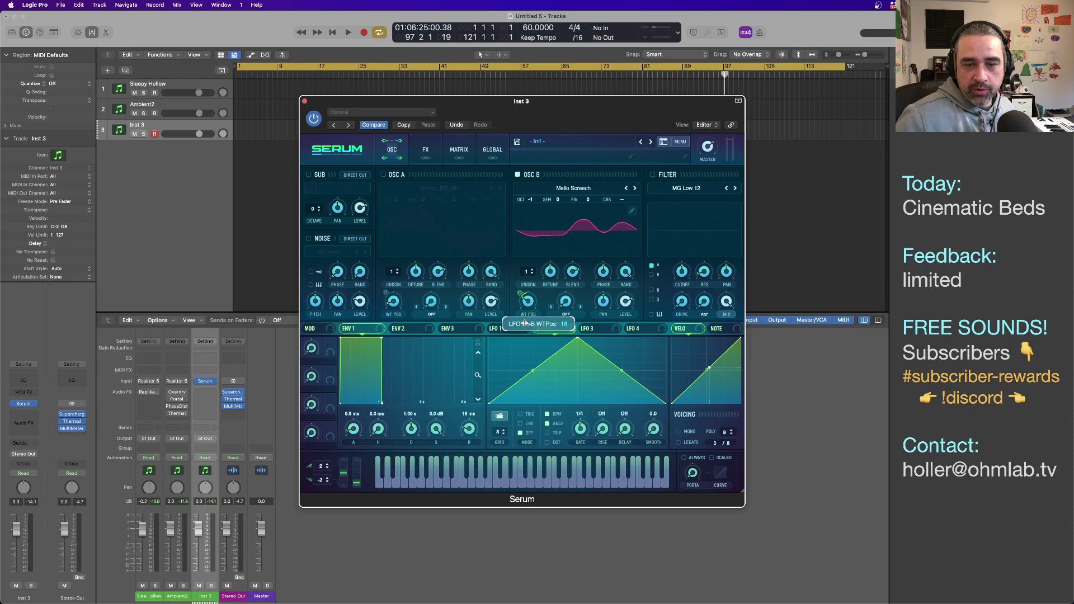
drag(525, 323, 526, 324)
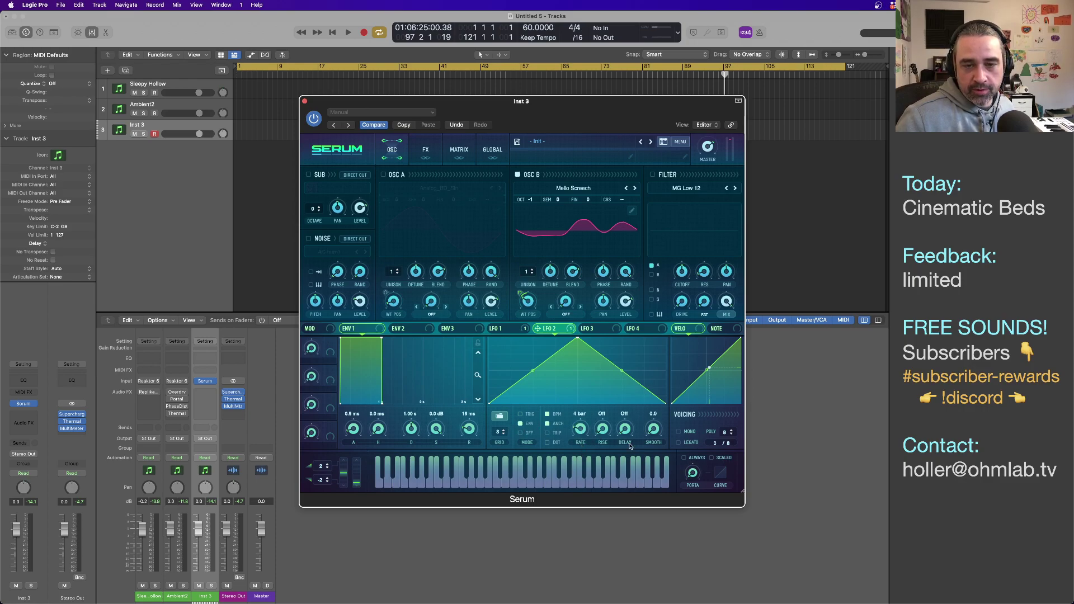
Step: Adjust OSC B's level while auditioning notes on the new track
mouse_move(626, 302)
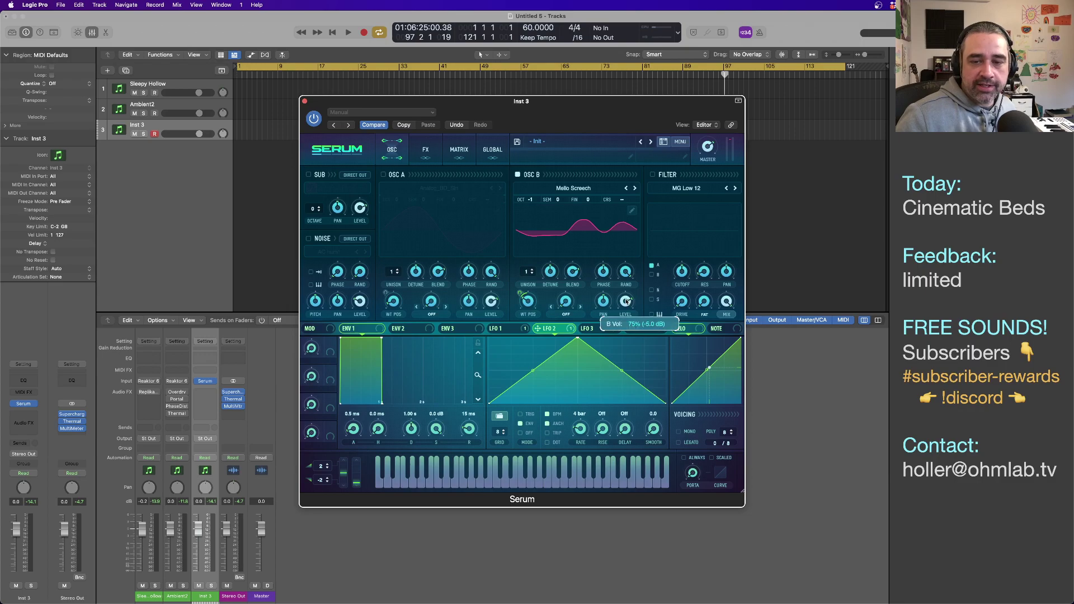
drag(626, 303, 627, 355)
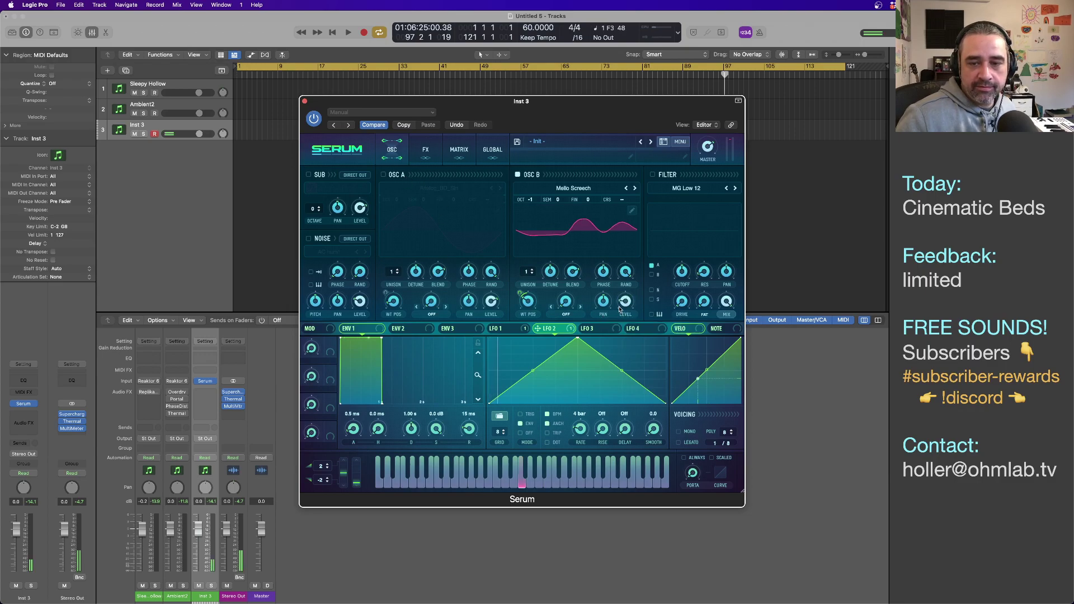
mouse_move(626, 303)
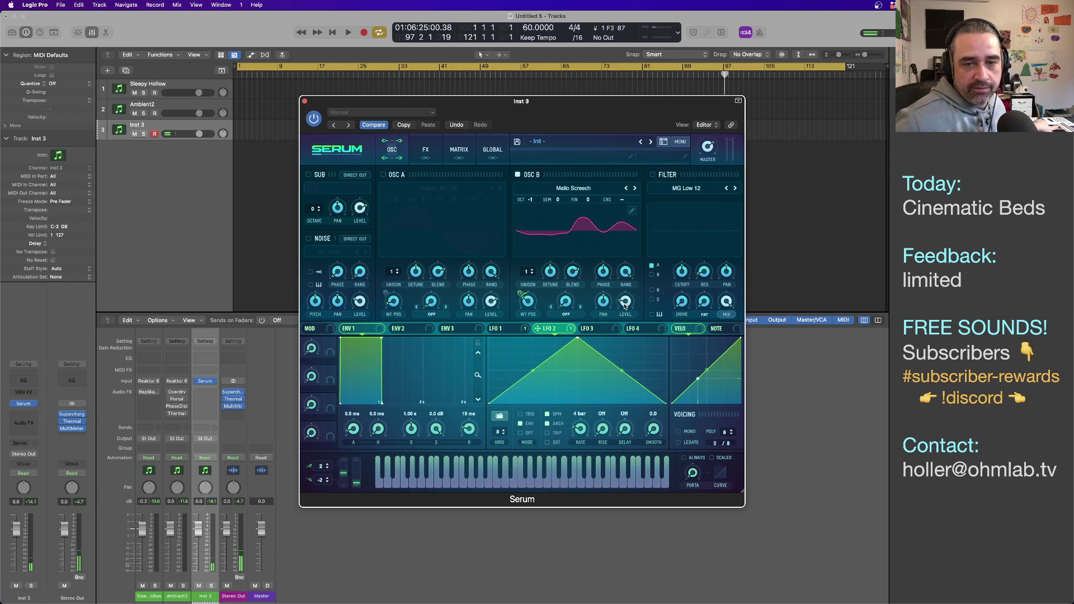
scroll(626, 303, up, 1)
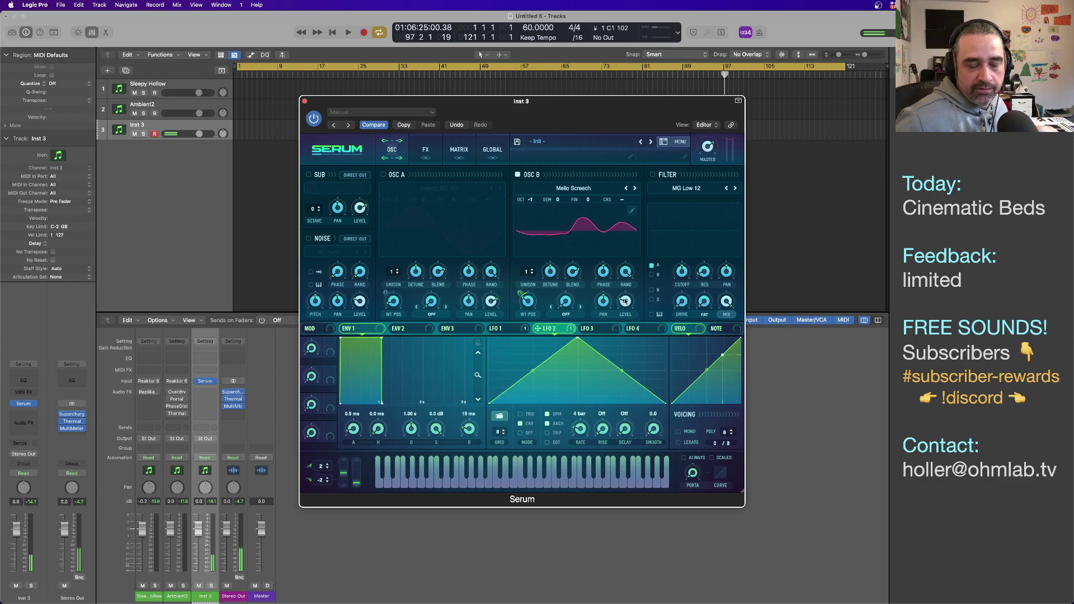
Step: Re-enable OSC A, set its warp mode to FM (from B), and adjust the warp to a small amount
click(383, 175)
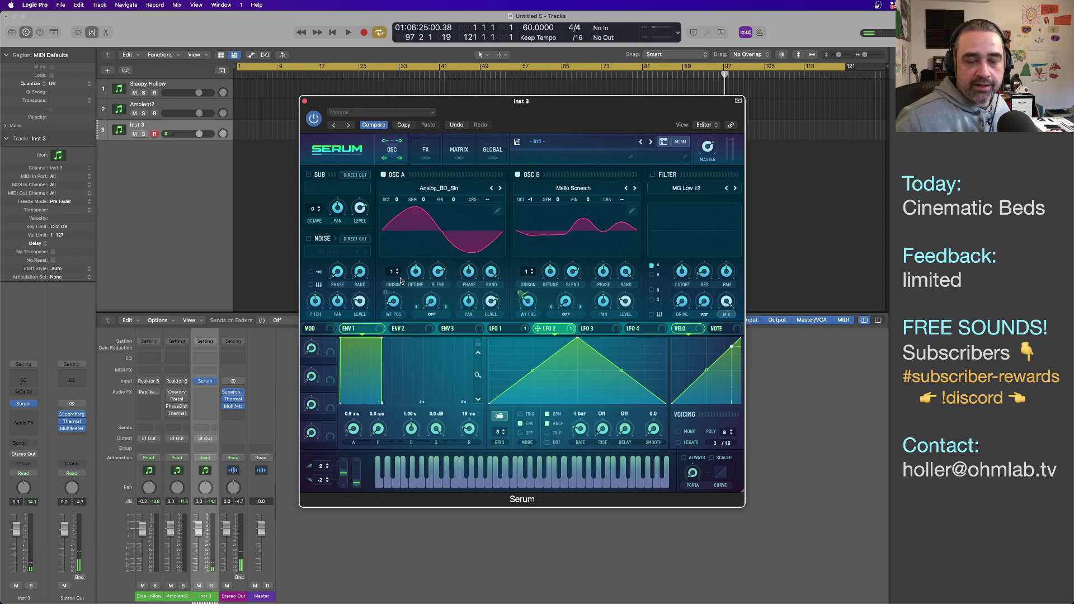
click(431, 313)
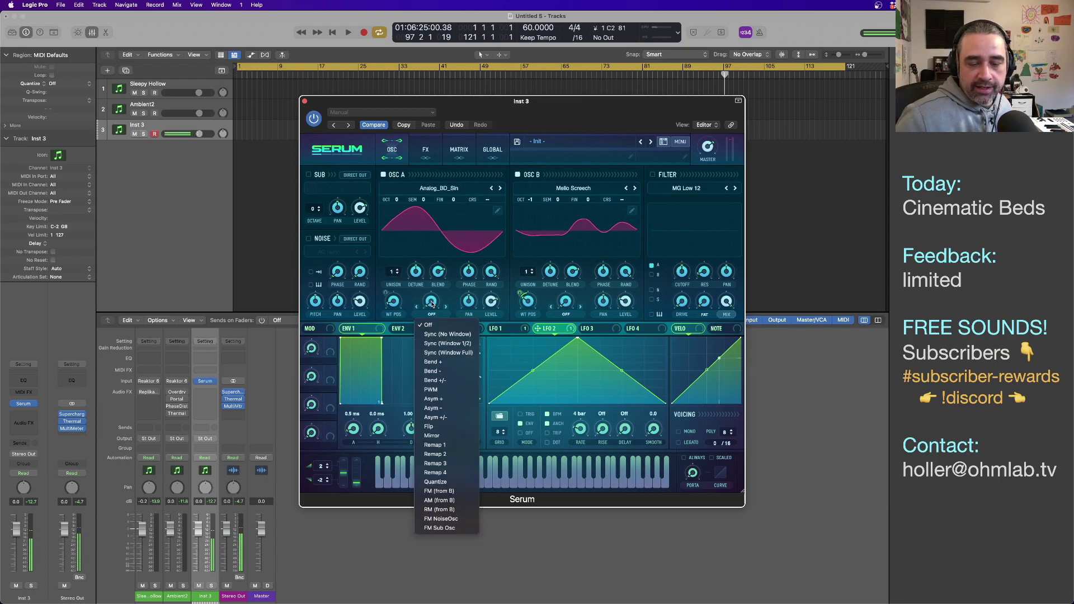
click(439, 492)
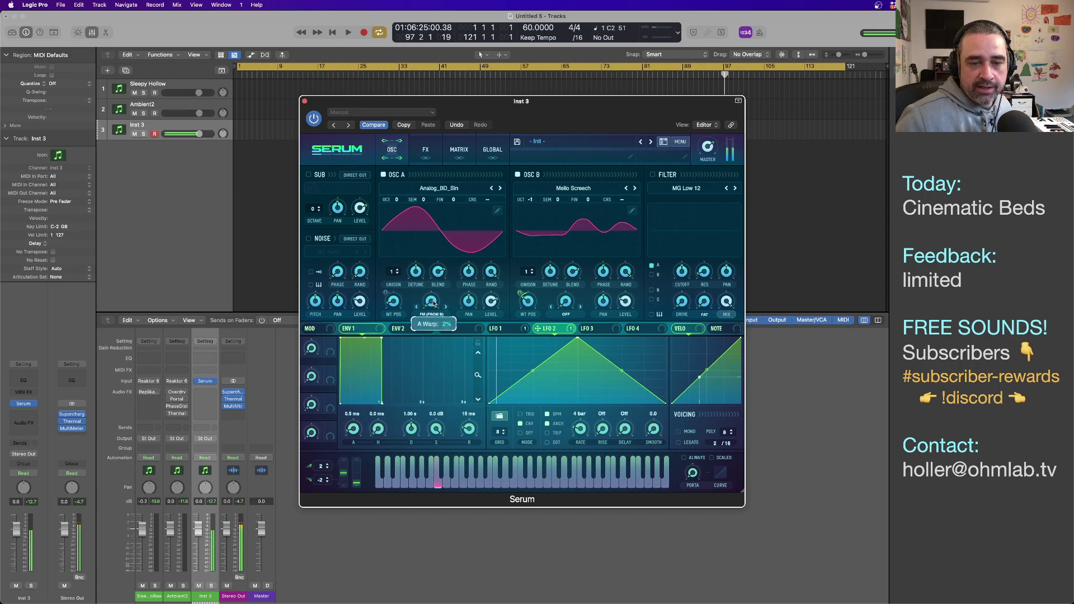
mouse_move(433, 281)
mouse_down()
mouse_move(433, 264)
mouse_move(434, 297)
mouse_up()
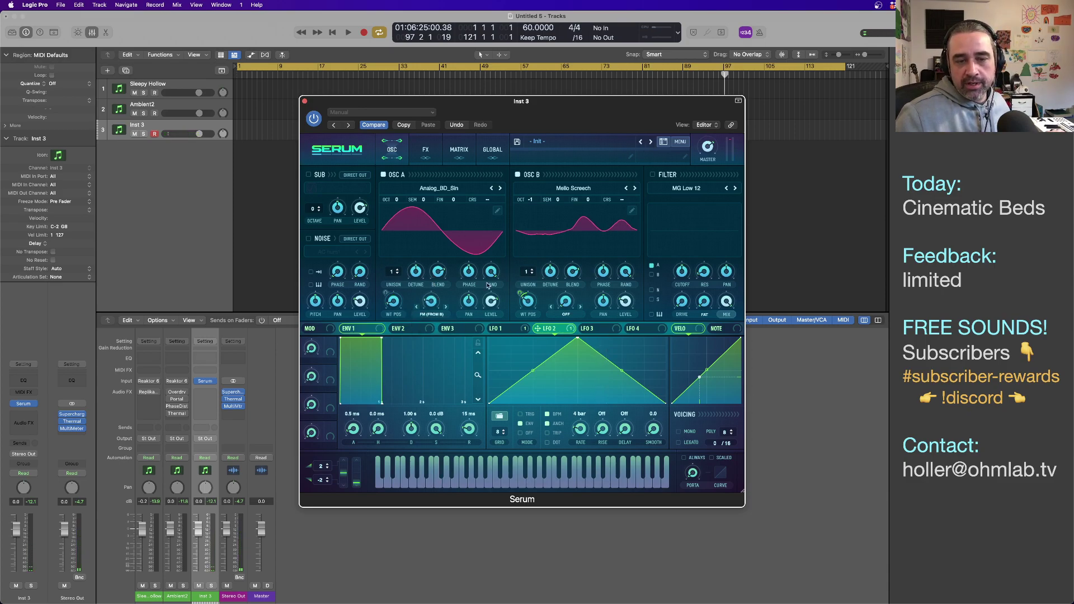
Step: Set LFO 3 to ENV mode at an 8-bar rate and bend its triangle into a slow curved rise and rounded fall
click(591, 330)
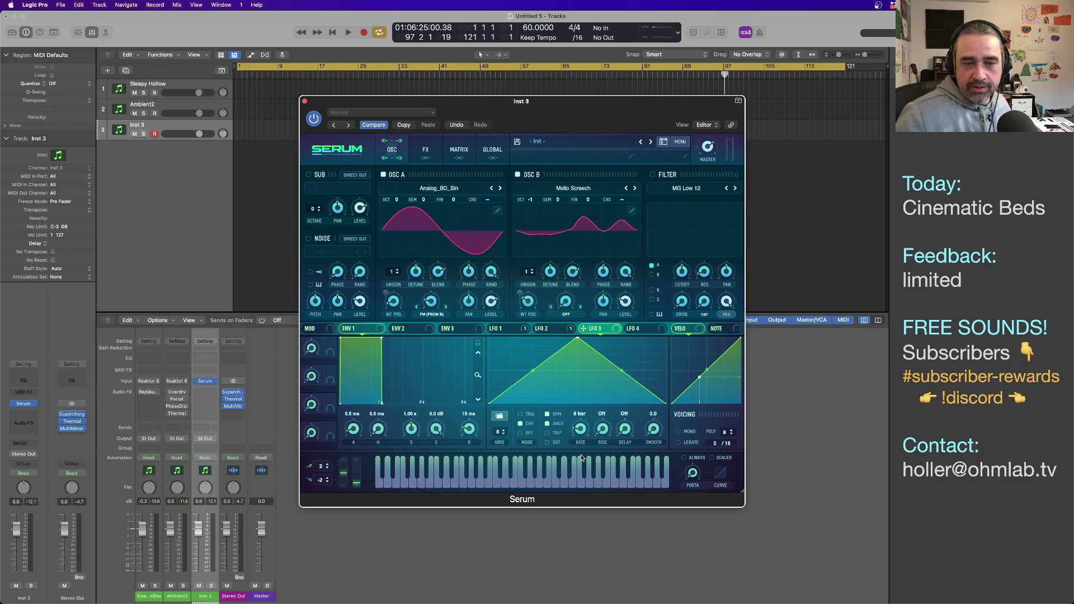
drag(535, 372, 533, 348)
drag(621, 372, 622, 356)
drag(534, 348, 539, 363)
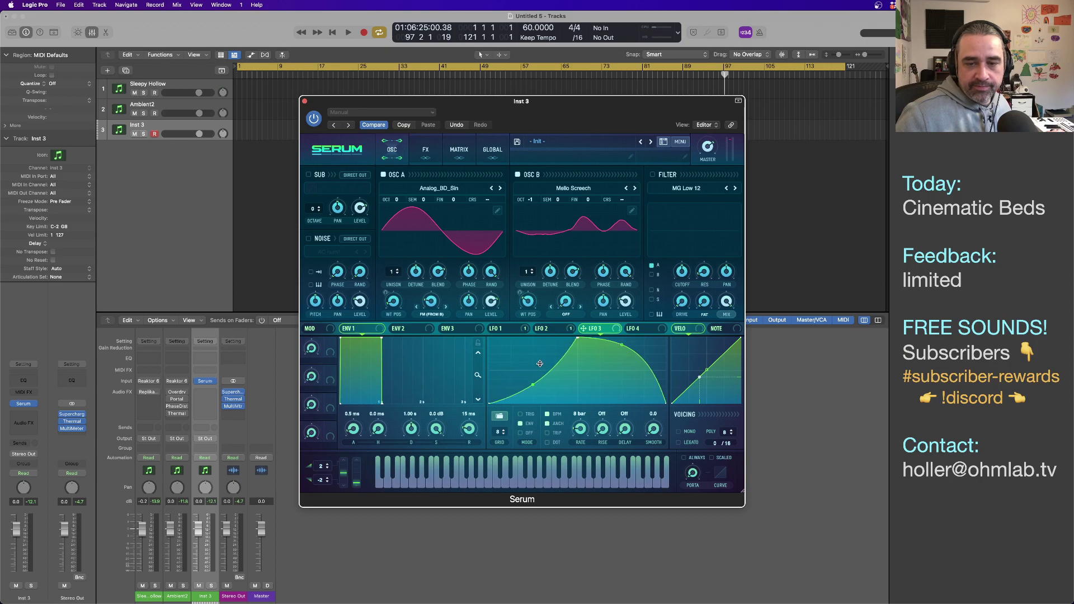
Step: Assign LFO 3 to OSC A's FM warp amount and adjust the modulation depth
drag(619, 329, 422, 301)
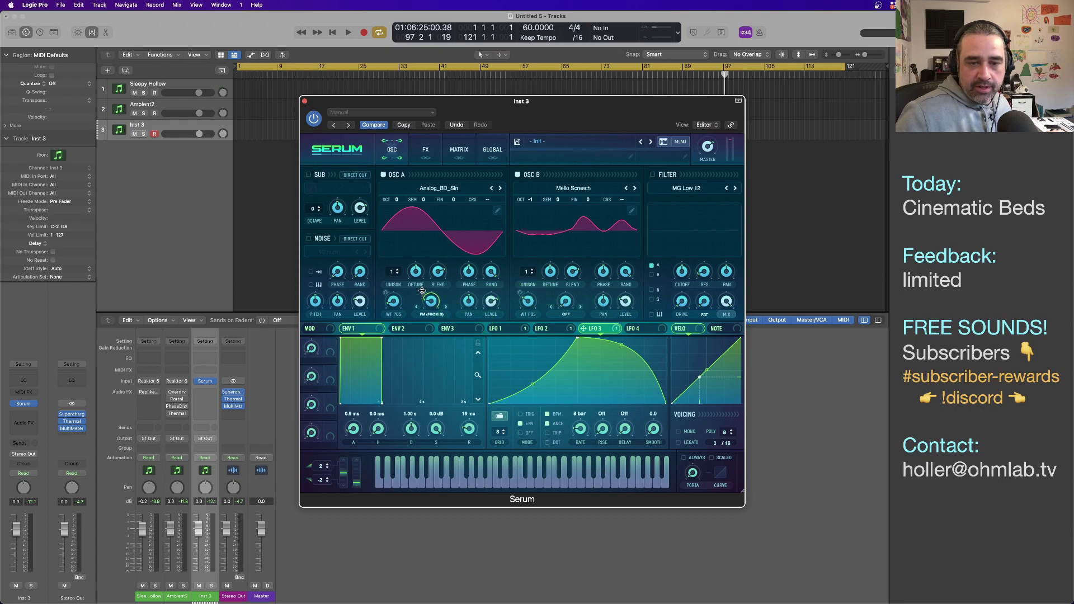
mouse_move(423, 298)
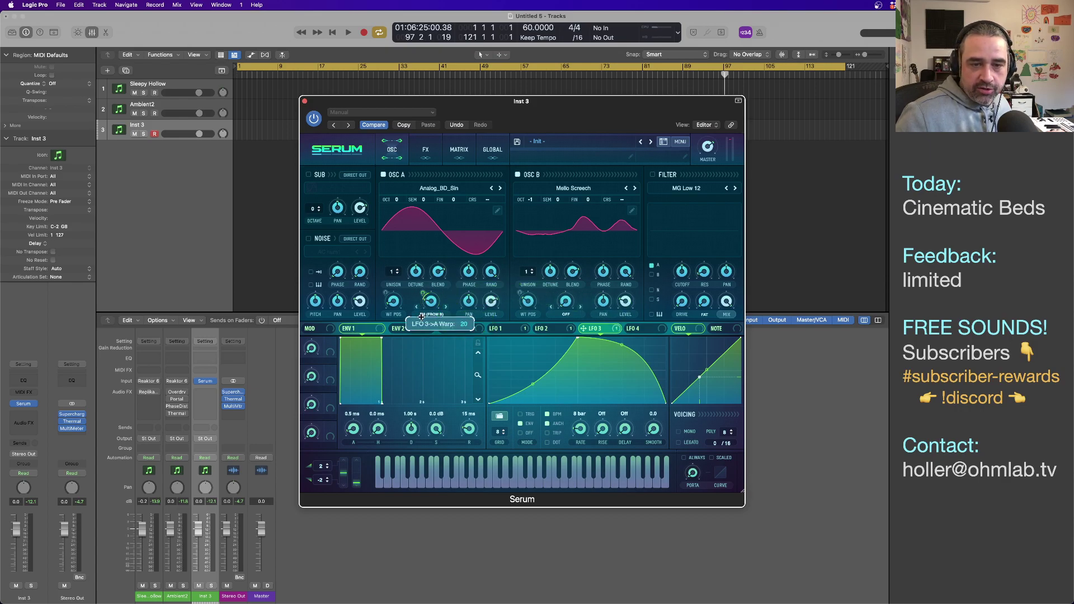
click(424, 292)
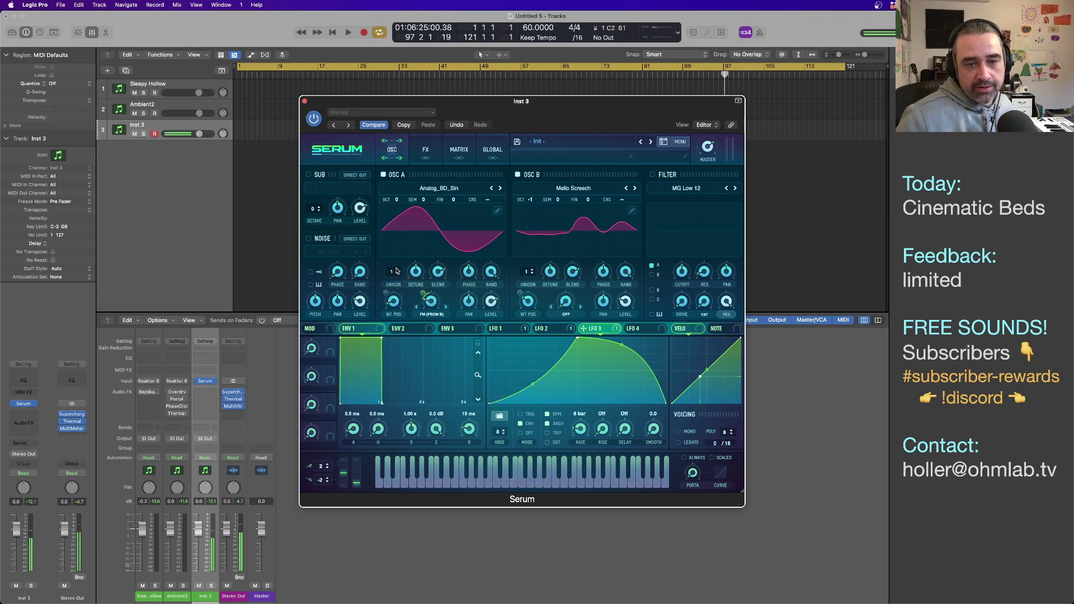
Step: Set OSC A's unison to 2 voices and assign LFO 4 to its fine tuning
click(397, 272)
drag(398, 270, 399, 269)
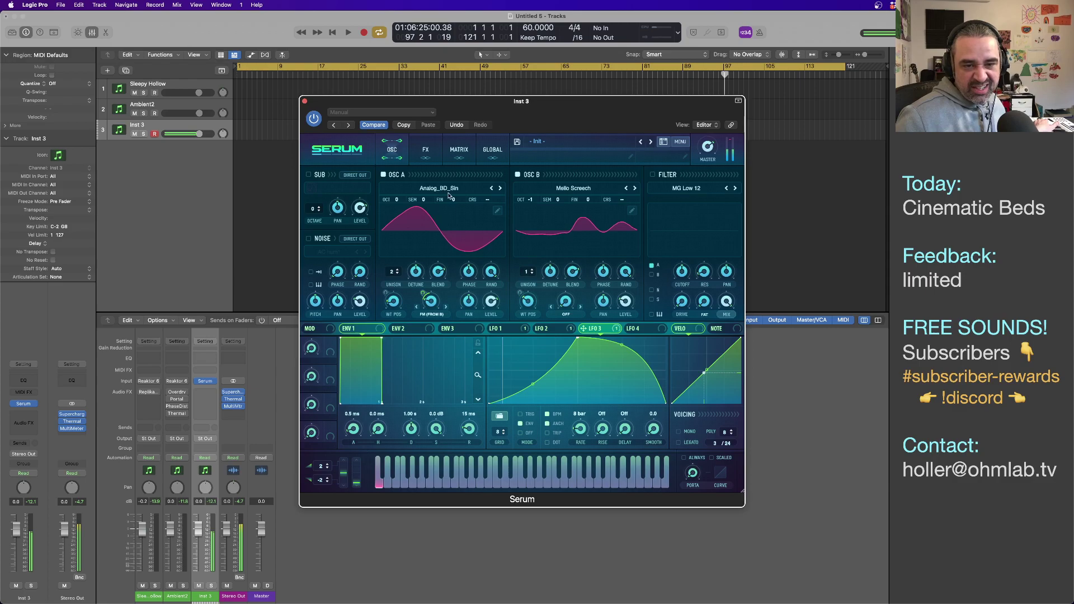
click(645, 331)
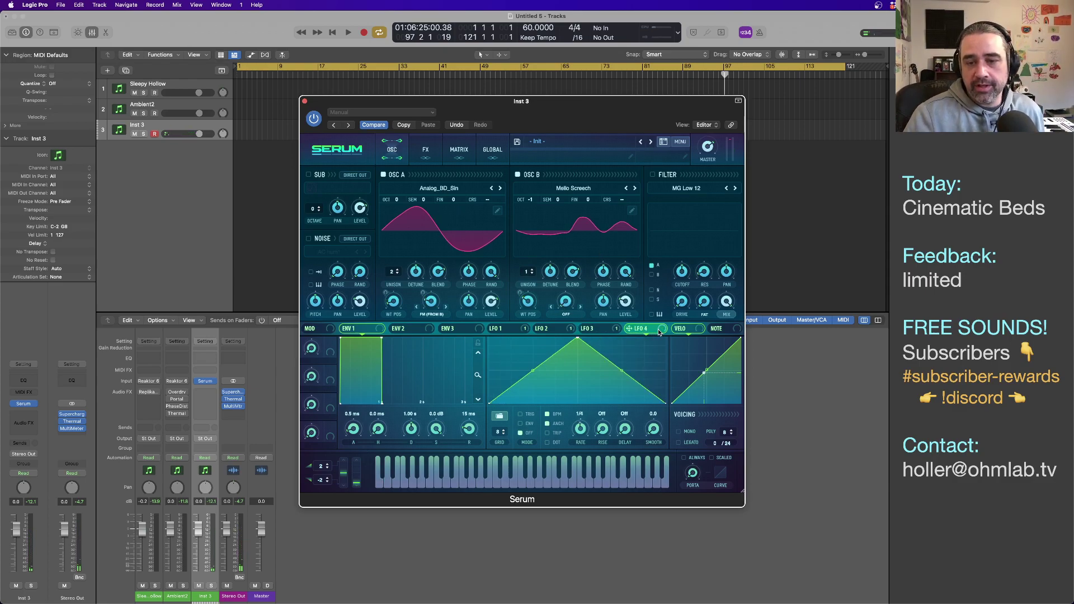
drag(628, 329, 452, 201)
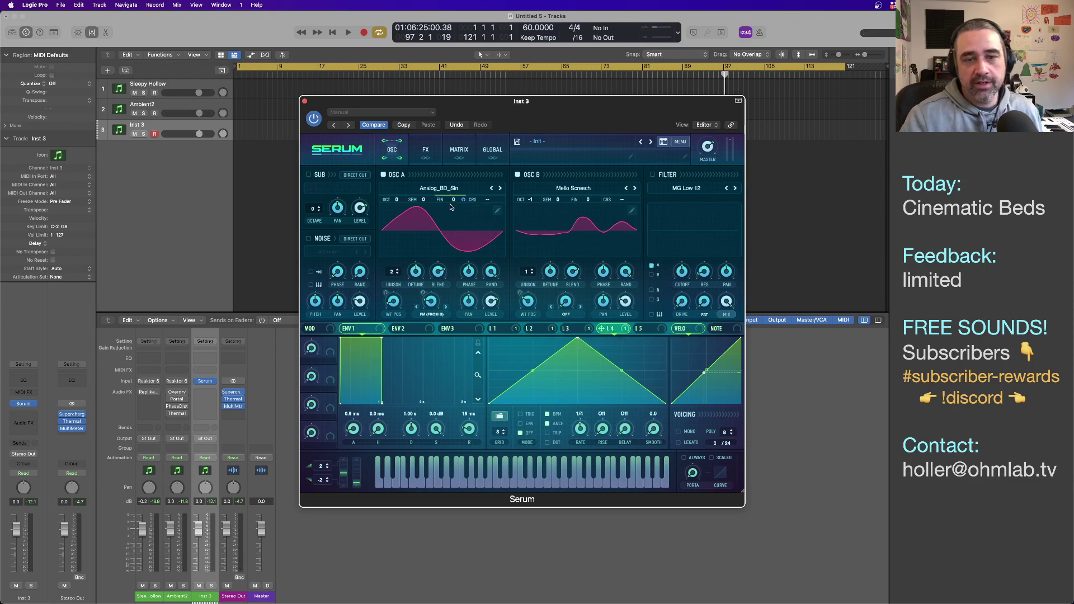
Step: Load a SoundFreqs user shape into LFO 4 and adjust its modulation depth on OSC A's fine tuning
click(503, 421)
mouse_move(498, 444)
mouse_move(580, 453)
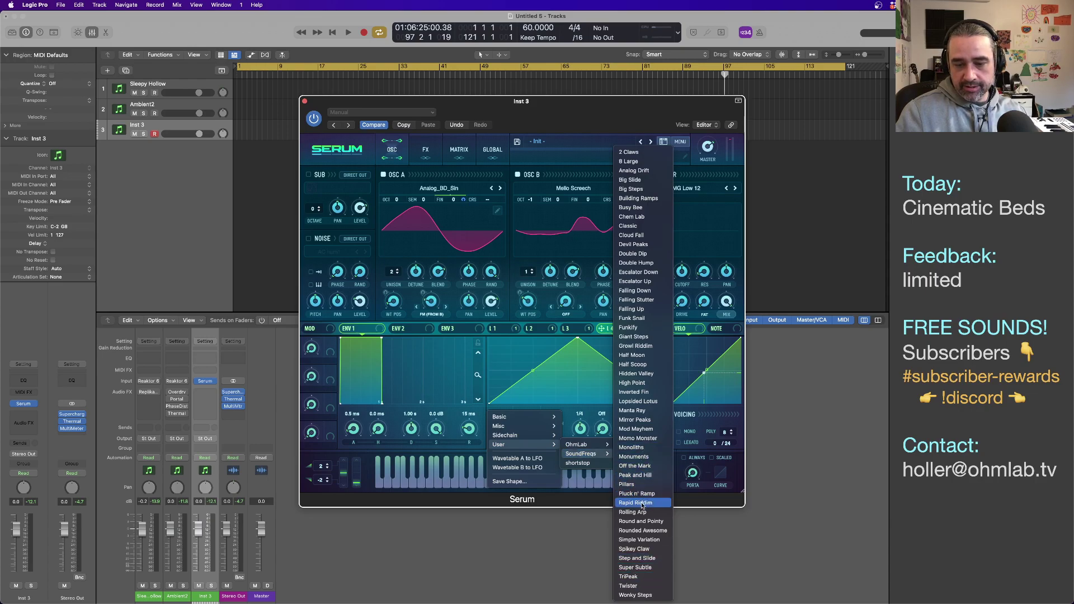
click(641, 551)
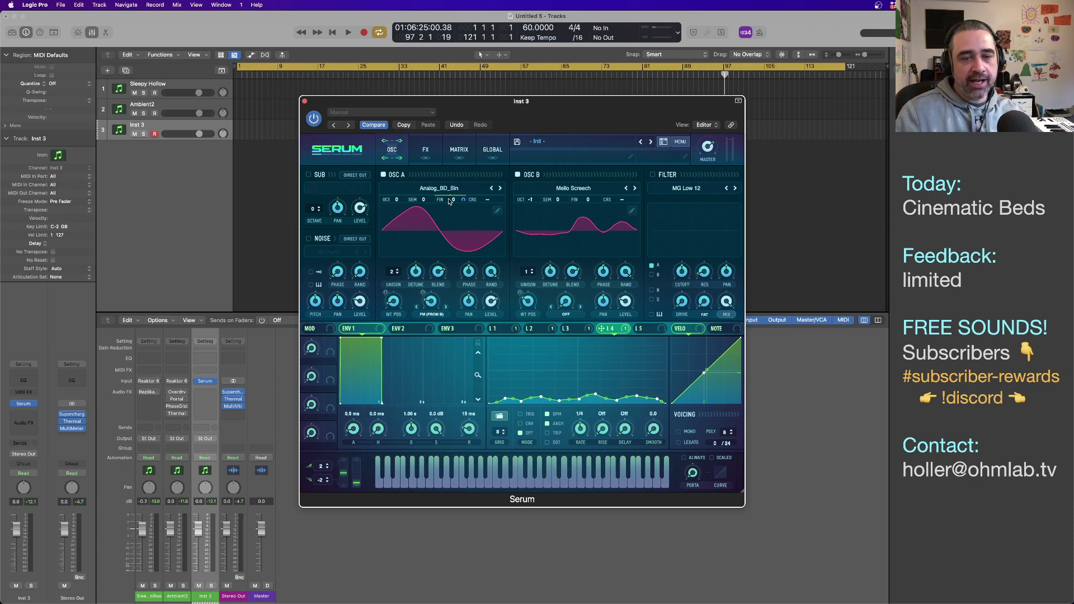
drag(464, 199, 465, 215)
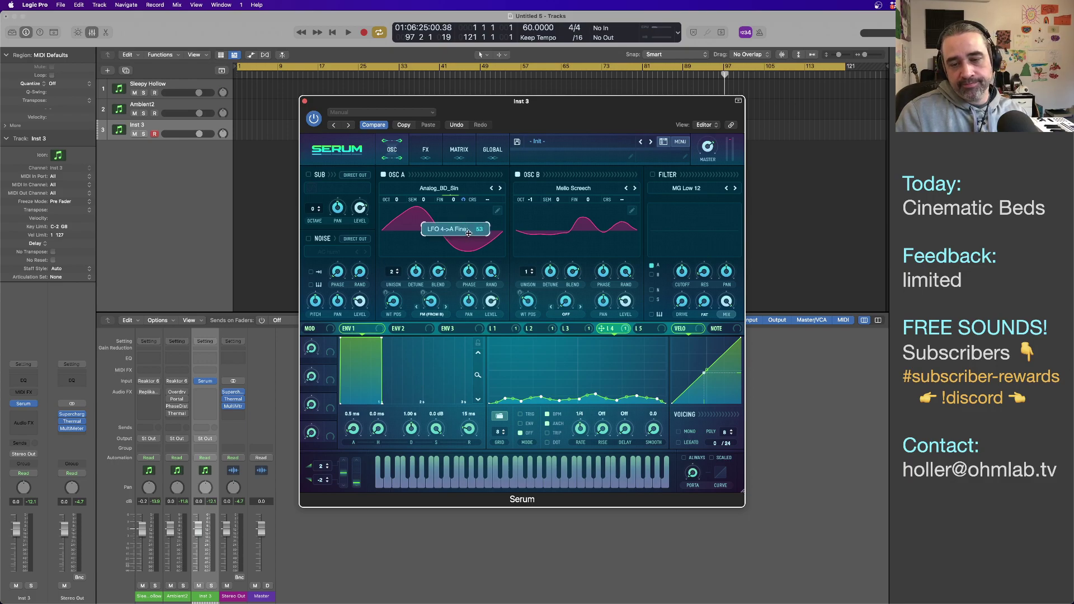
drag(469, 233, 466, 234)
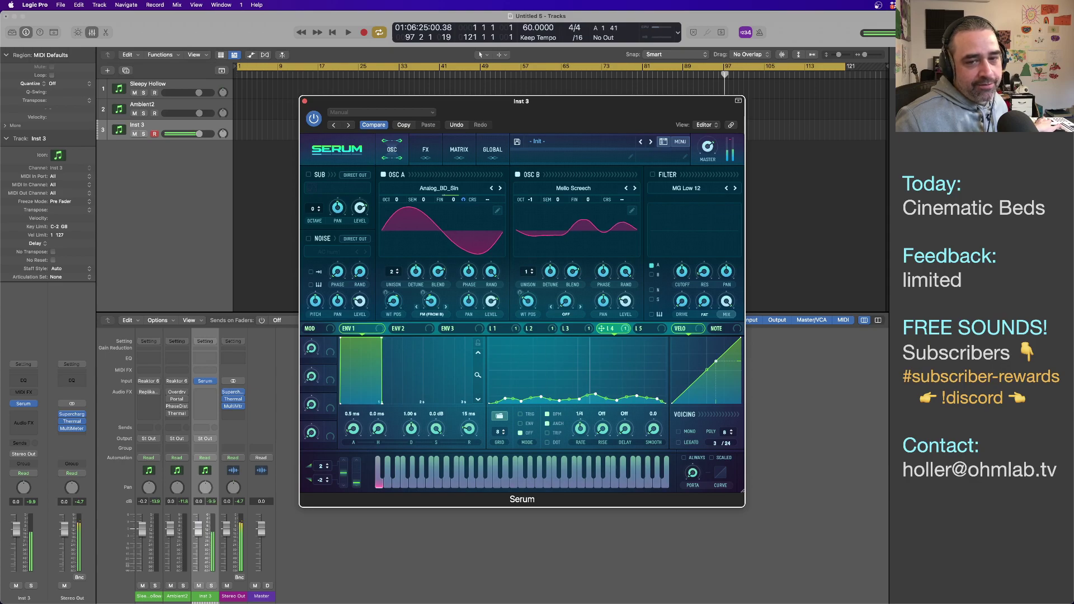
Step: Open the MultiMeter on the Stereo Out channel and arrange it beside Serum to compare levels with the master volume
mouse_move(708, 146)
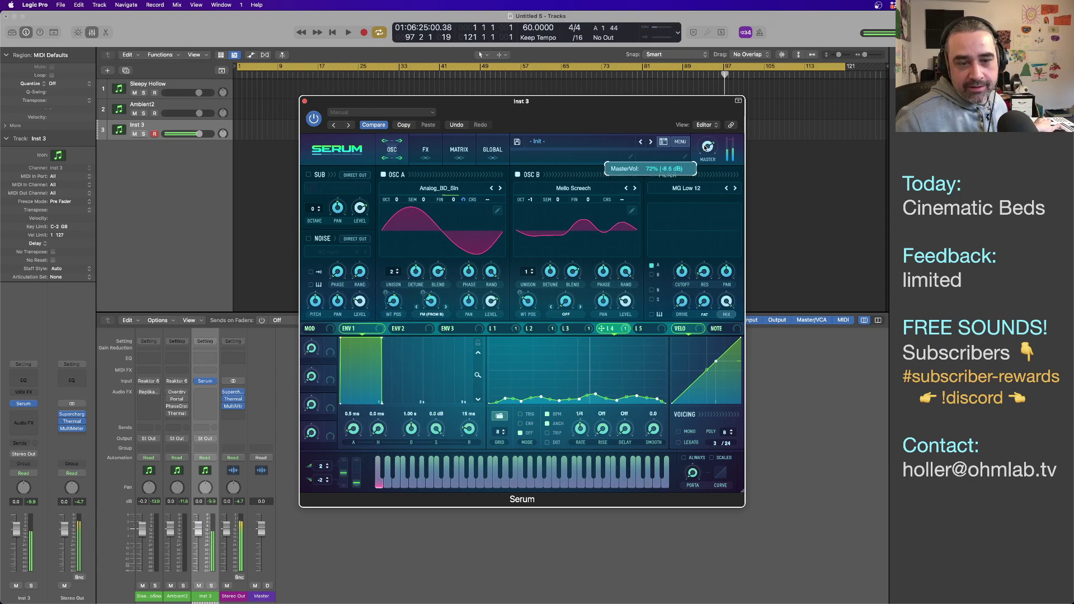
mouse_move(226, 399)
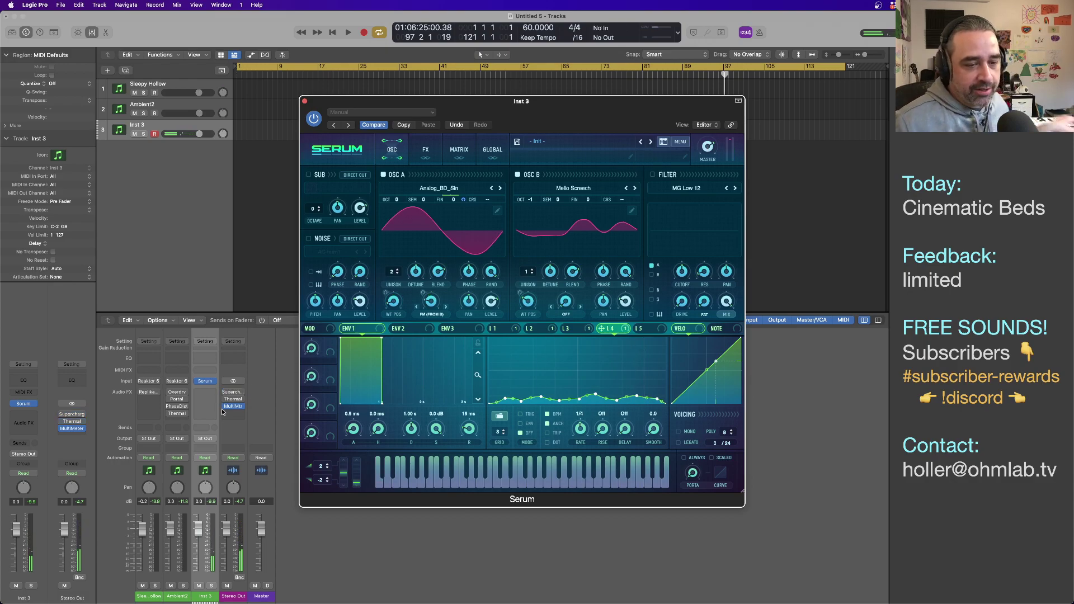
click(236, 408)
drag(526, 136, 682, 104)
drag(422, 111, 337, 155)
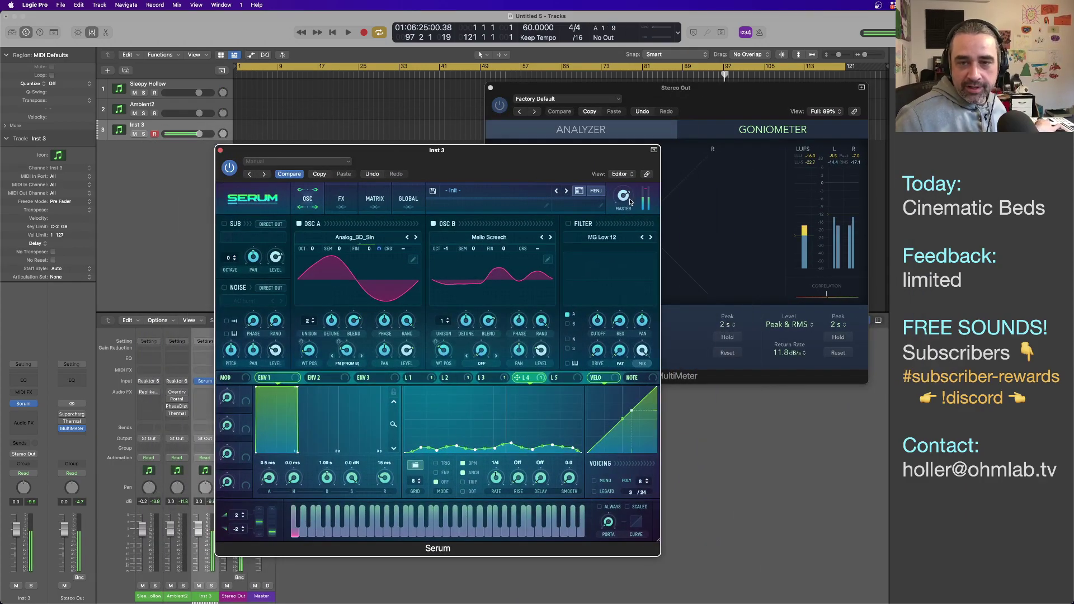
mouse_move(619, 191)
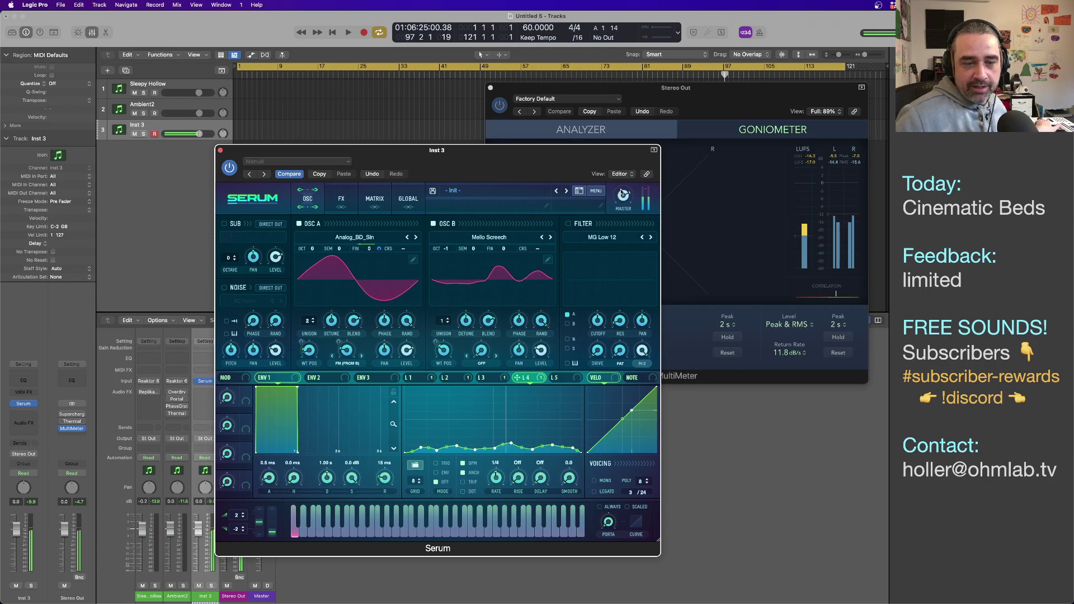
Step: Enable Serum's Distortion effect and set its type to SoftClip
click(342, 198)
mouse_move(492, 160)
mouse_down()
mouse_move(513, 148)
mouse_move(503, 147)
mouse_up()
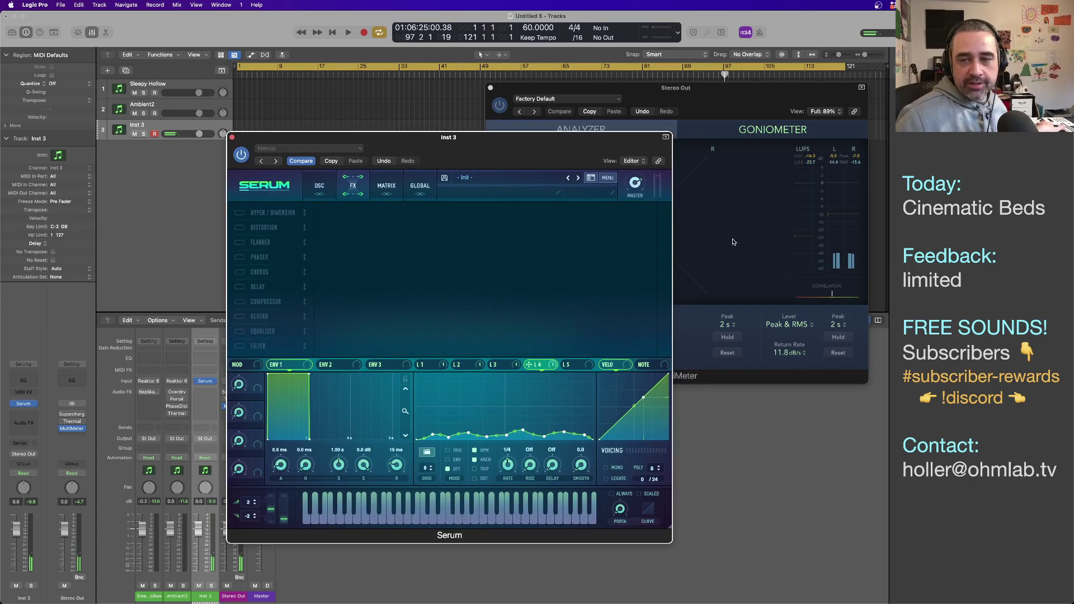
click(240, 228)
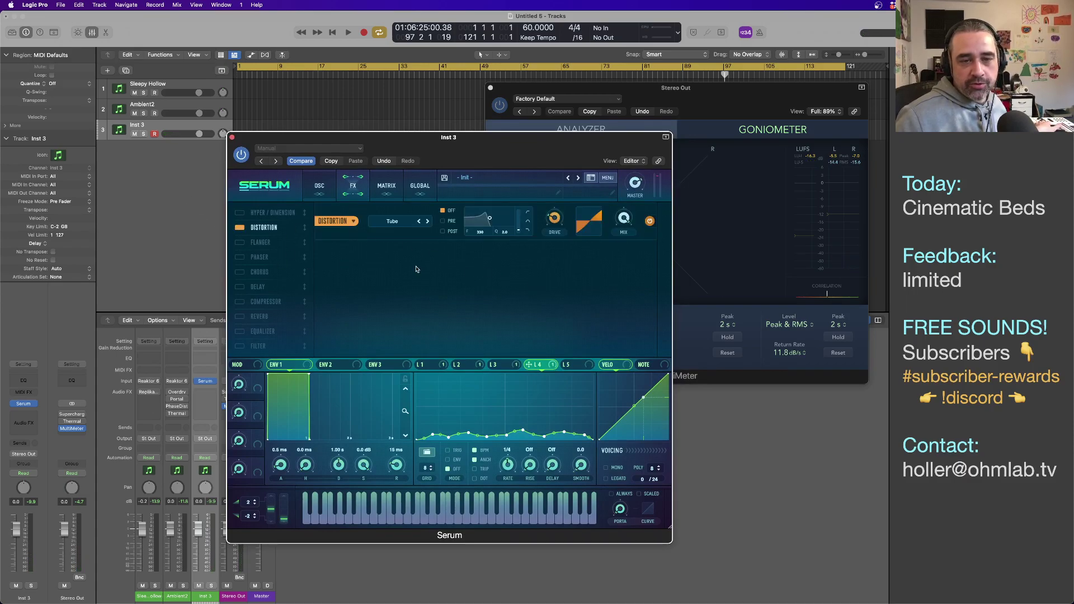
click(396, 221)
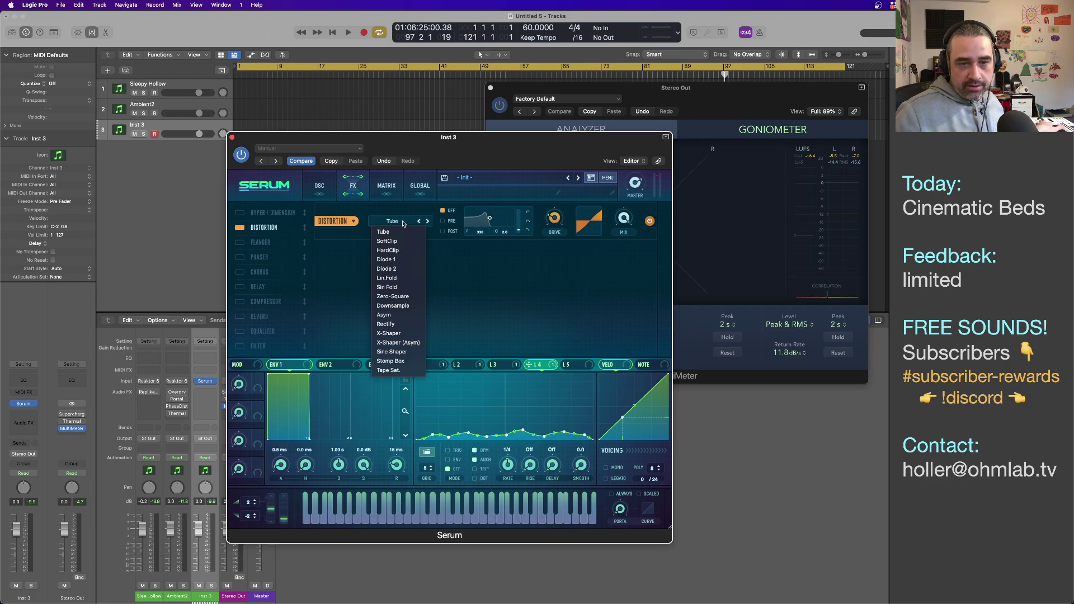
click(392, 241)
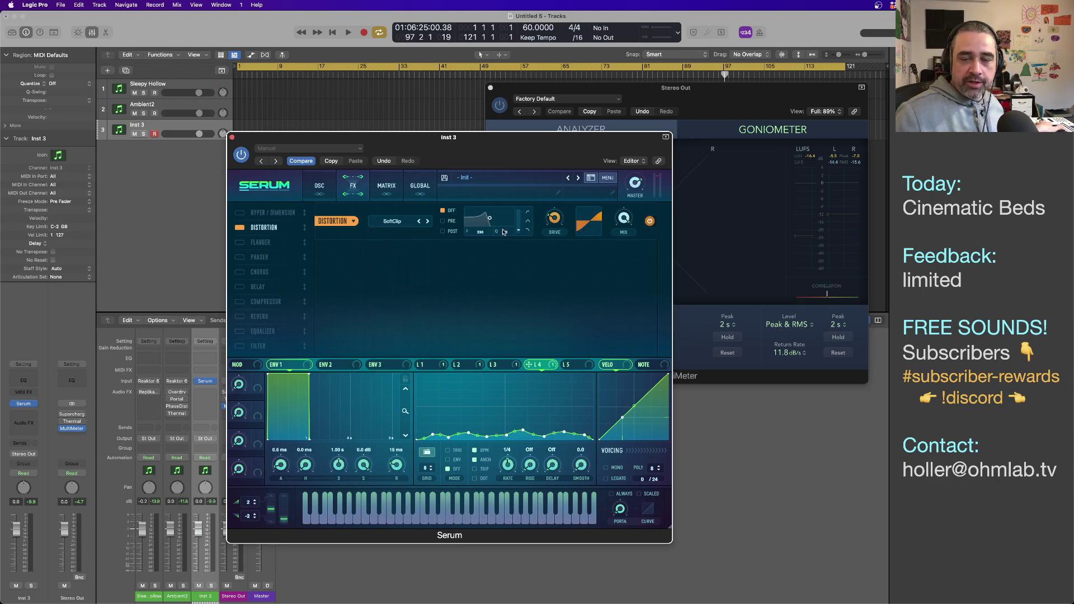
Step: Adjust the distortion drive and assign LFO 5 to it, with LFO 5 in ENV mode at a 2-bar rate
mouse_move(554, 211)
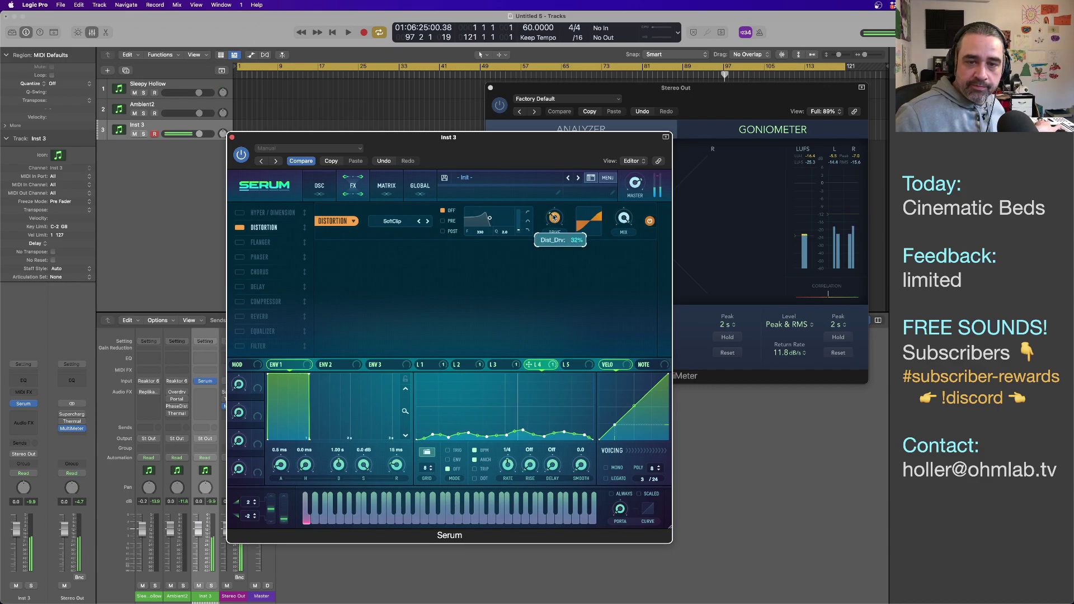
drag(554, 211, 554, 158)
drag(554, 217, 552, 215)
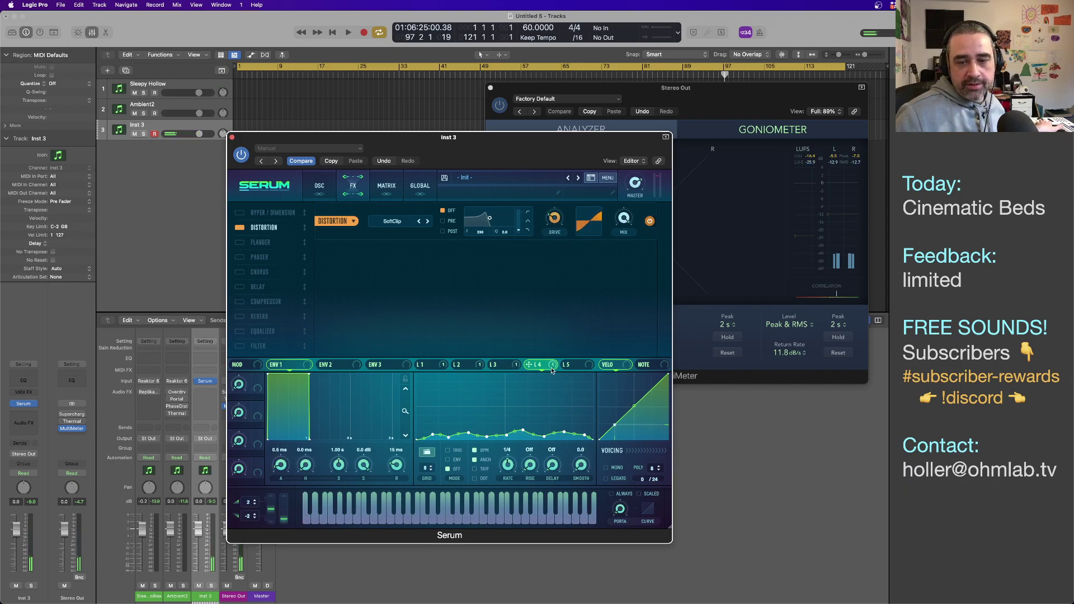
click(588, 368)
drag(590, 370, 554, 218)
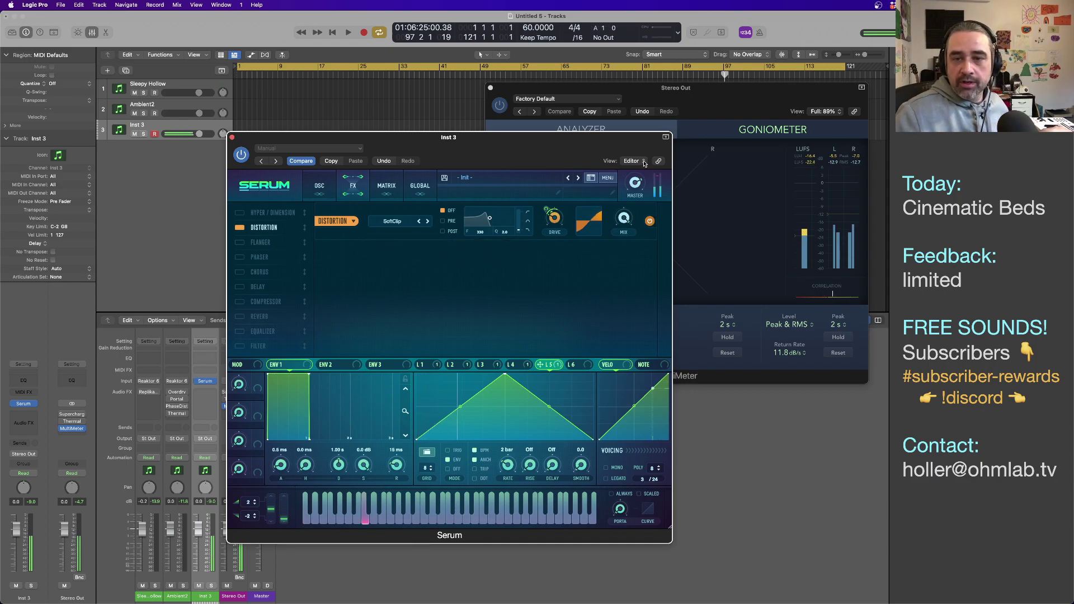
Step: Uncover the MultiMeter's goniometer and set its Auto Gain to 100% and Decay to 580 ms
drag(504, 158, 367, 156)
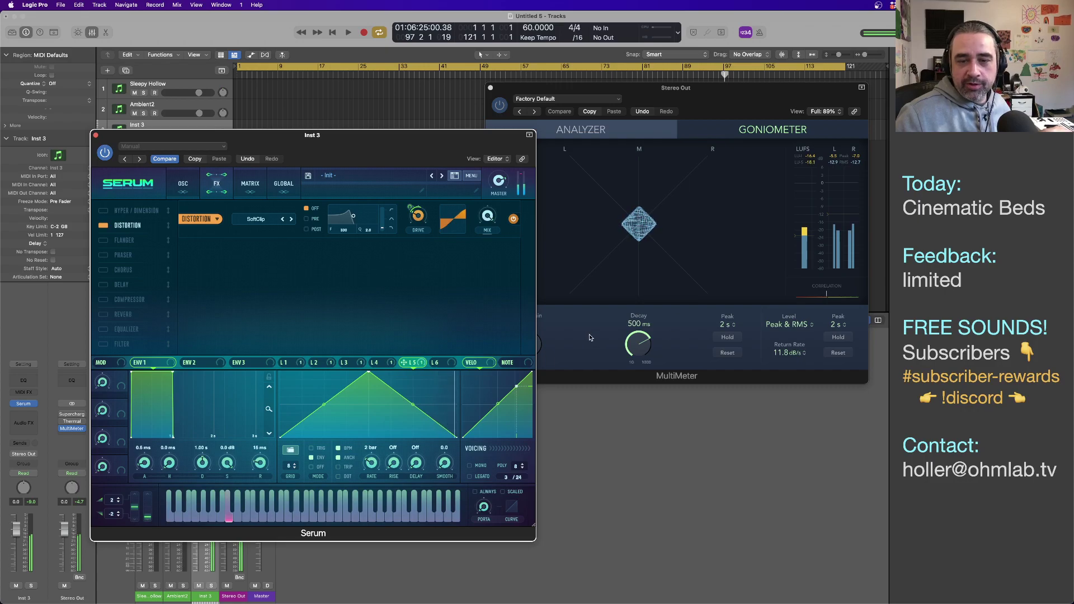
click(546, 364)
drag(526, 344, 530, 285)
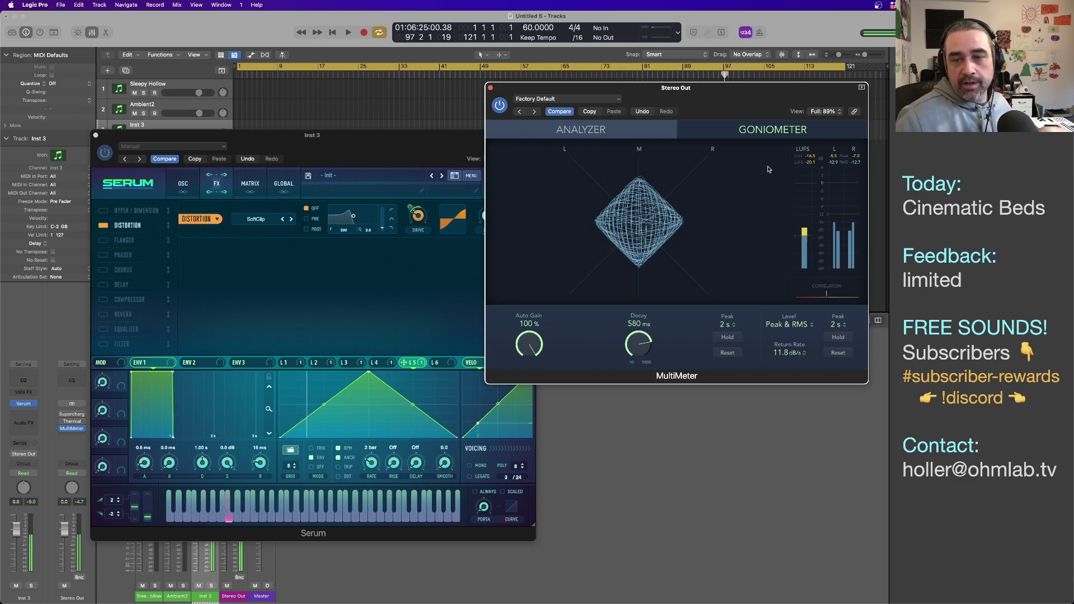
Step: Shape ENV 1 with an attack of about 339 ms, sustain of -2.0 dB and release of 1.59 s
click(211, 302)
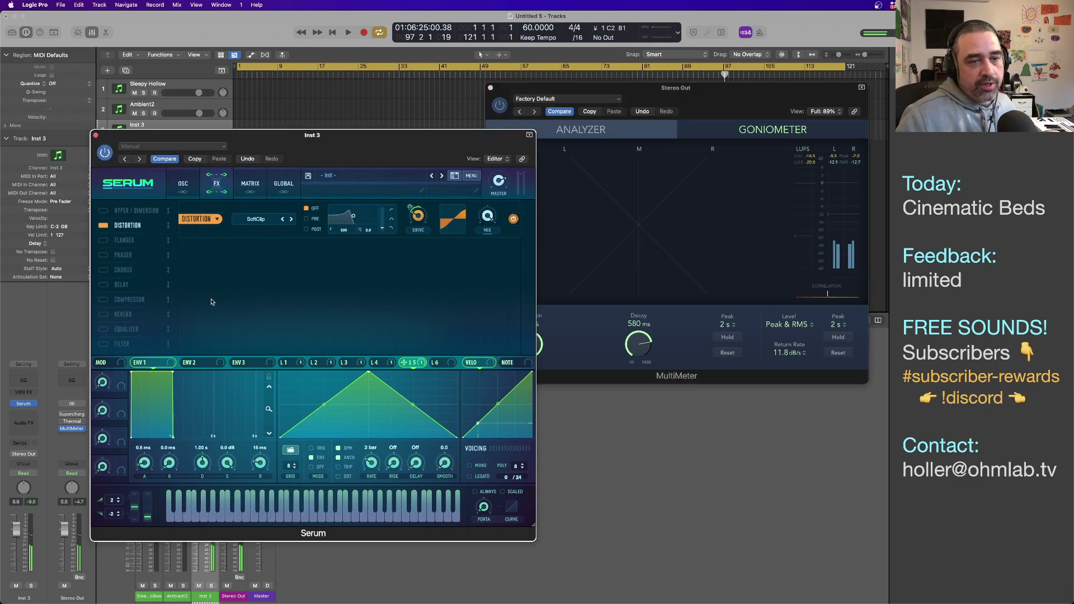
click(196, 182)
drag(150, 469, 144, 439)
drag(263, 465, 210, 464)
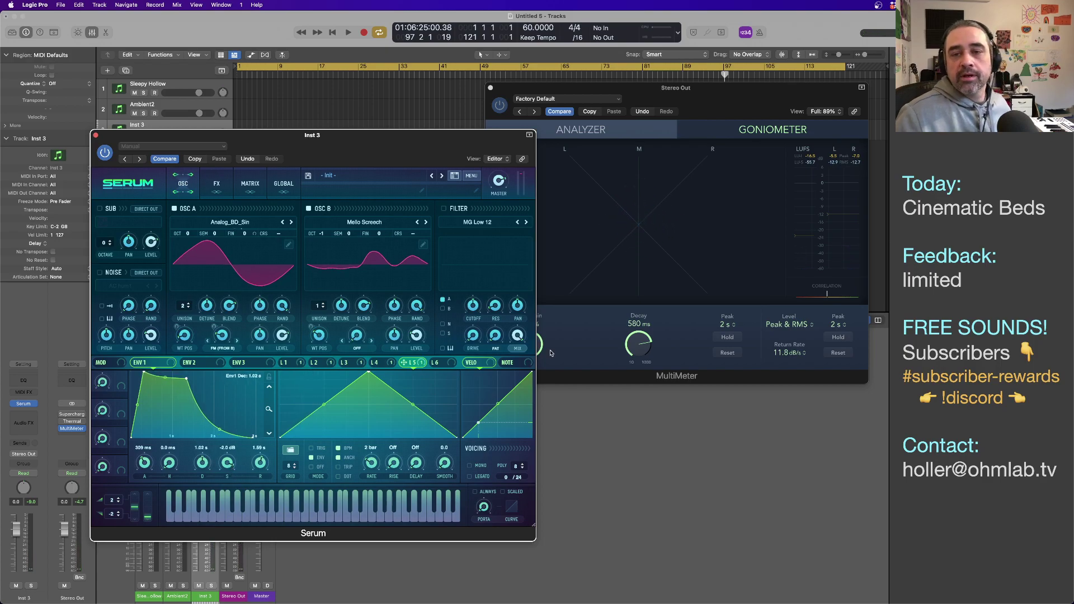
Step: Enable the noise oscillator and switch off OSC A and OSC B to isolate it
drag(362, 153, 473, 126)
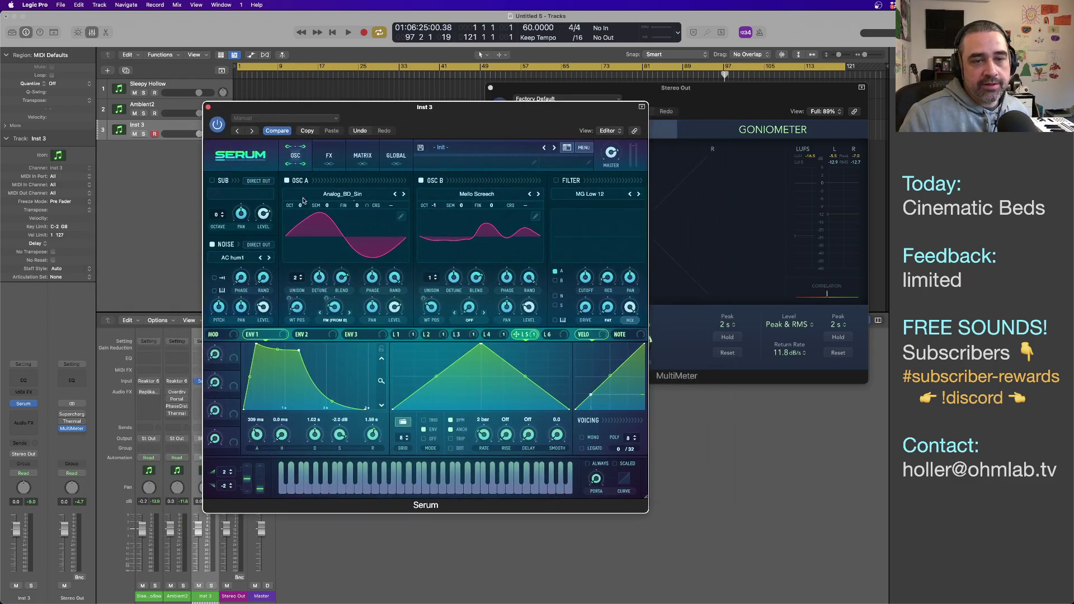
click(288, 180)
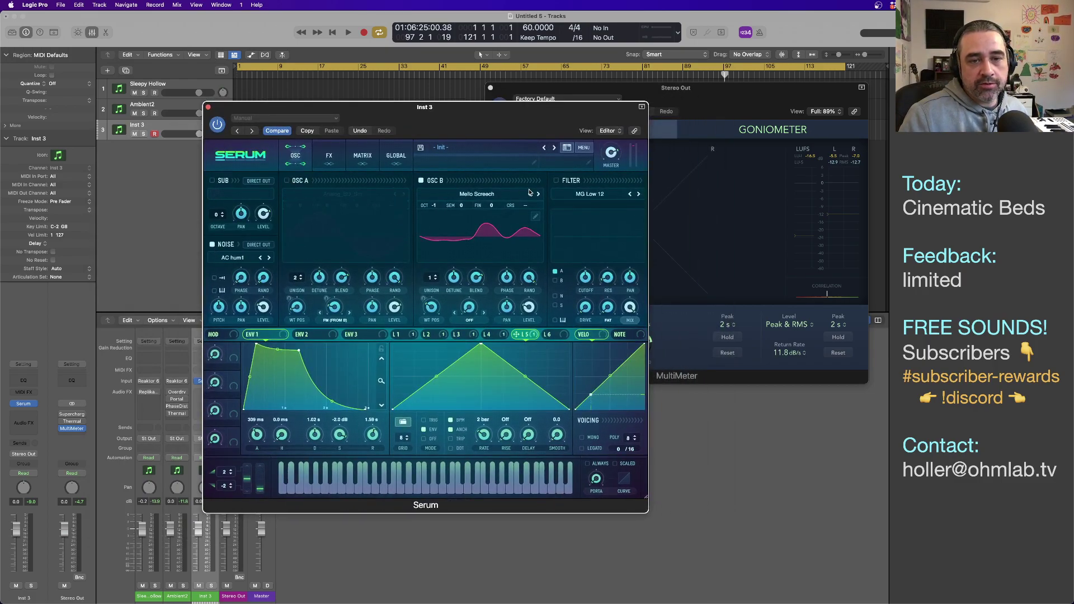
click(422, 181)
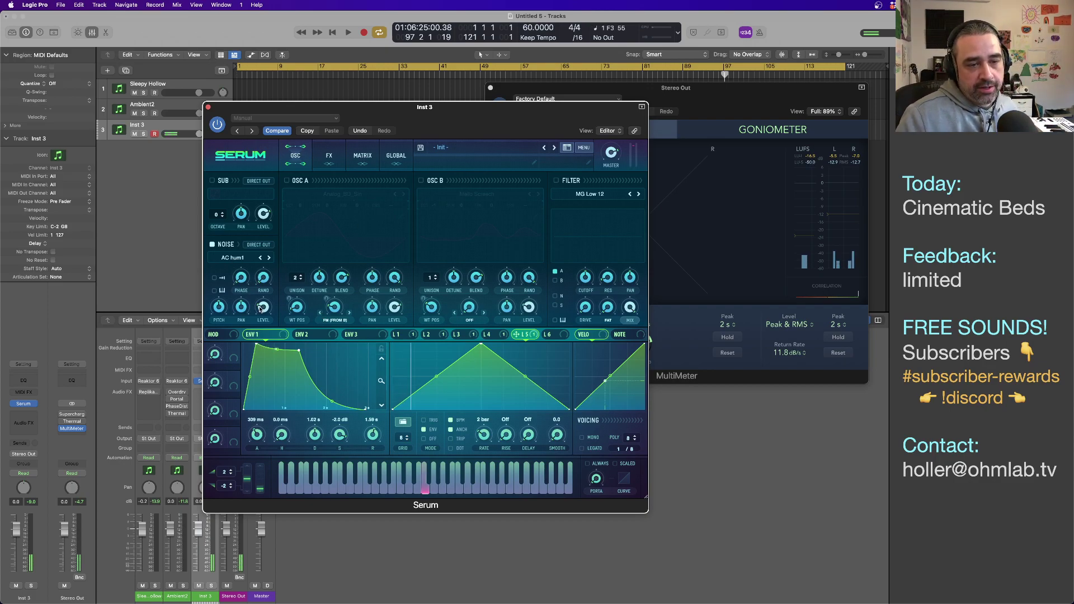
Step: Load the WindChimes sample from Organics into the noise oscillator and adjust its pitch while playing notes
click(265, 257)
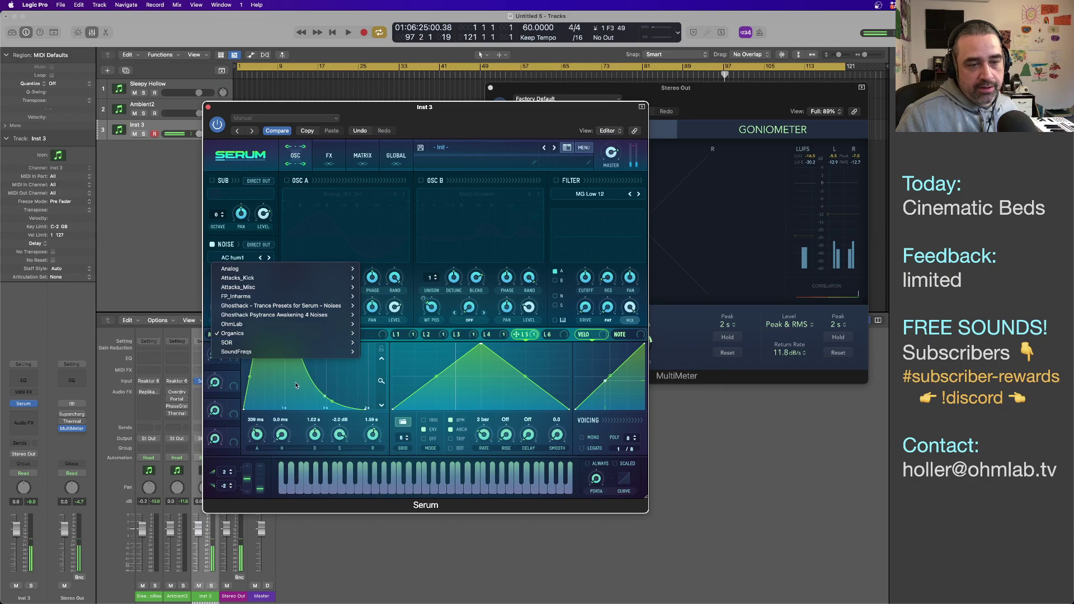
mouse_move(346, 333)
mouse_move(347, 269)
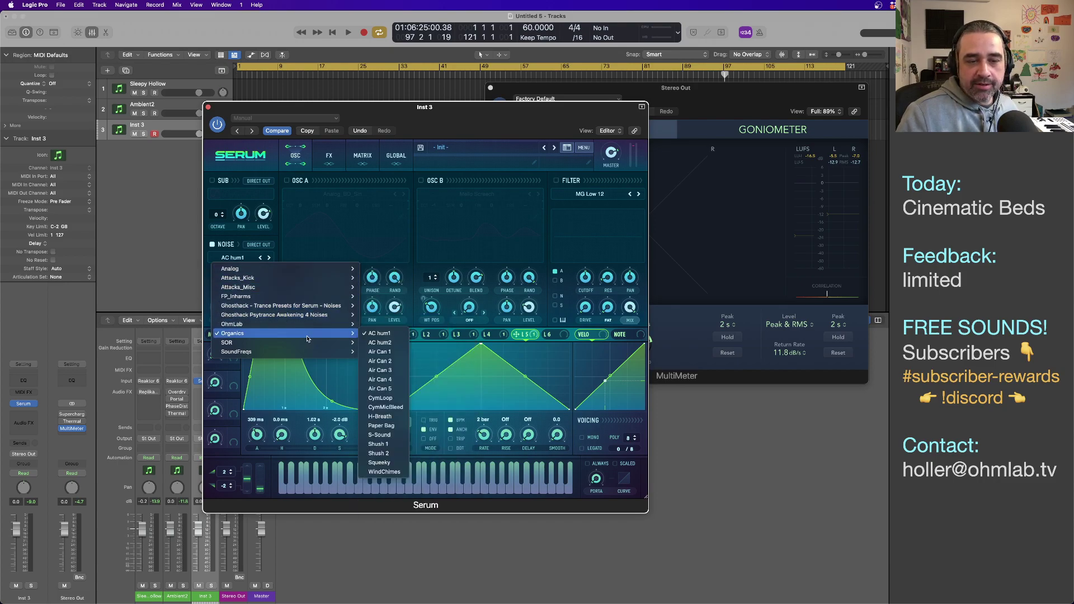
click(383, 472)
mouse_move(220, 312)
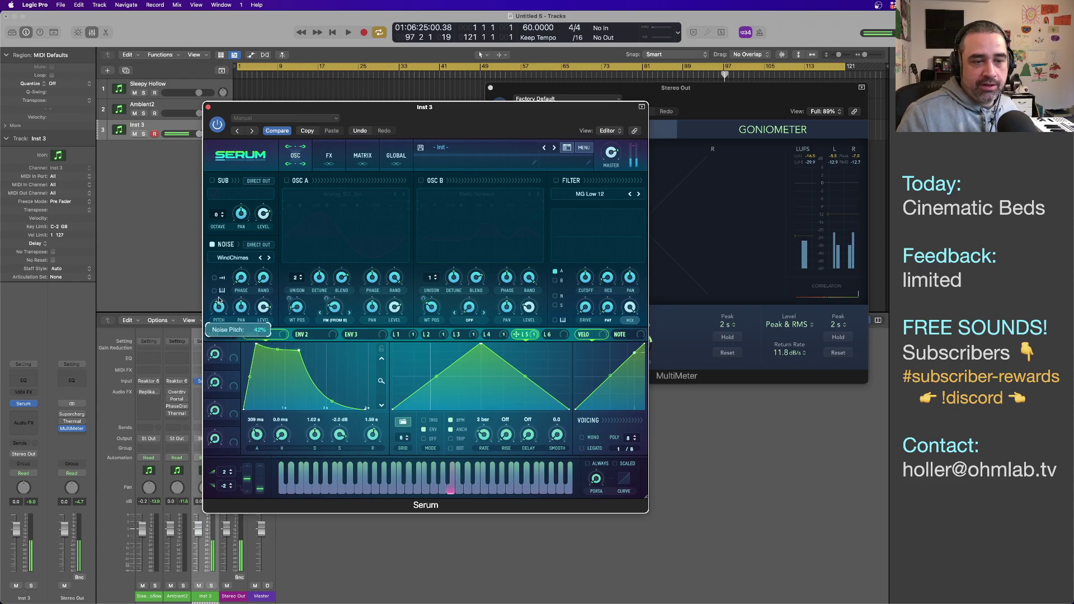
drag(219, 301, 220, 309)
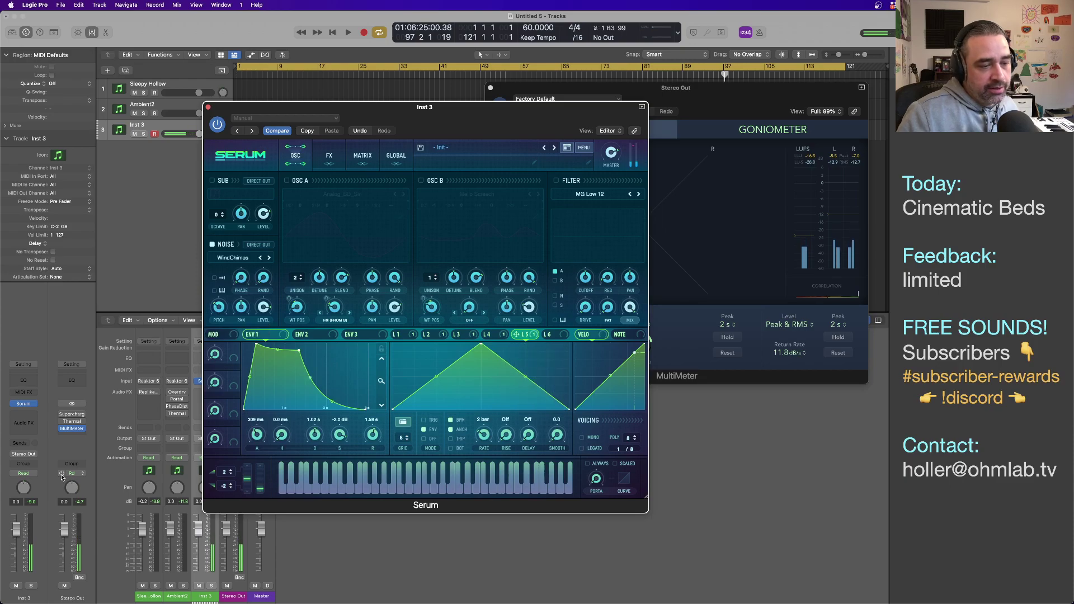
Step: Insert the Tuner plug-in after Serum on the Inst 3 channel
click(31, 415)
mouse_move(51, 573)
mouse_move(107, 595)
click(142, 596)
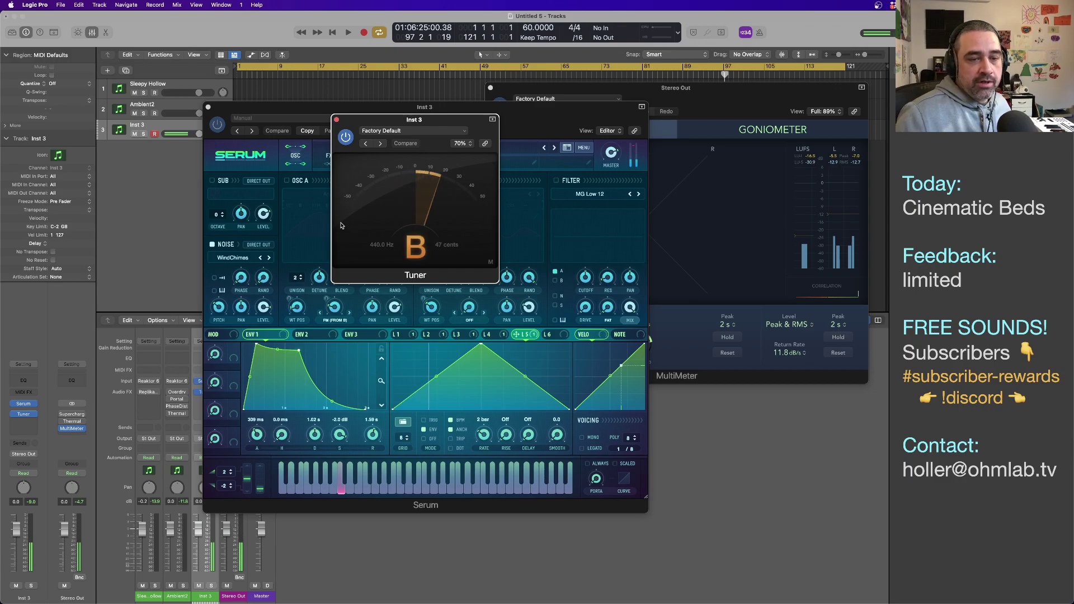
Step: Tune the noise oscillator's pitch to about 28% against the Tuner while playing notes, and close the Tuner window
drag(378, 127, 79, 76)
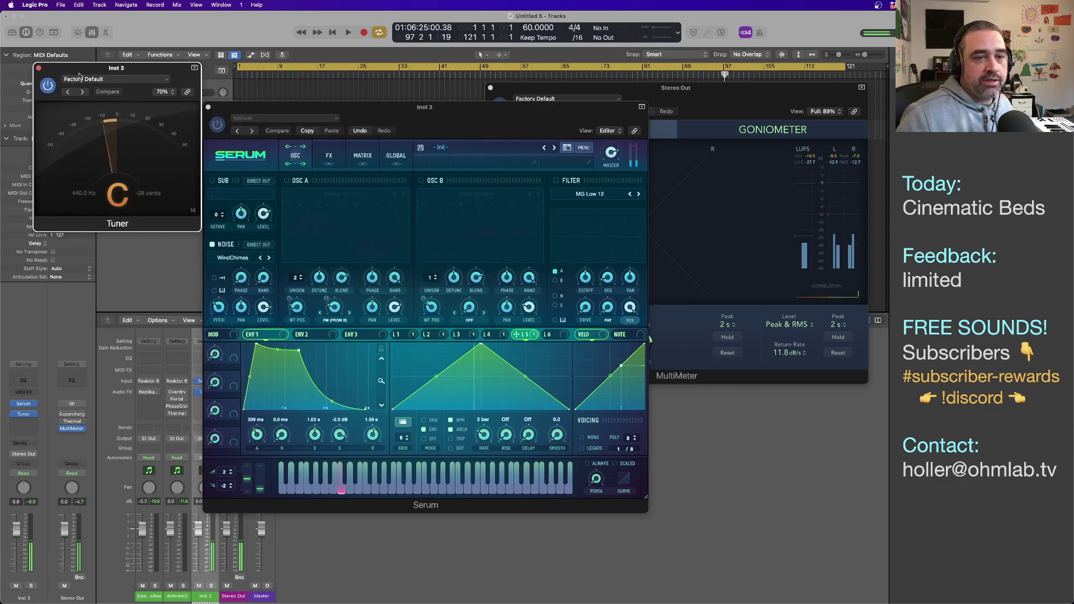
drag(256, 108, 310, 140)
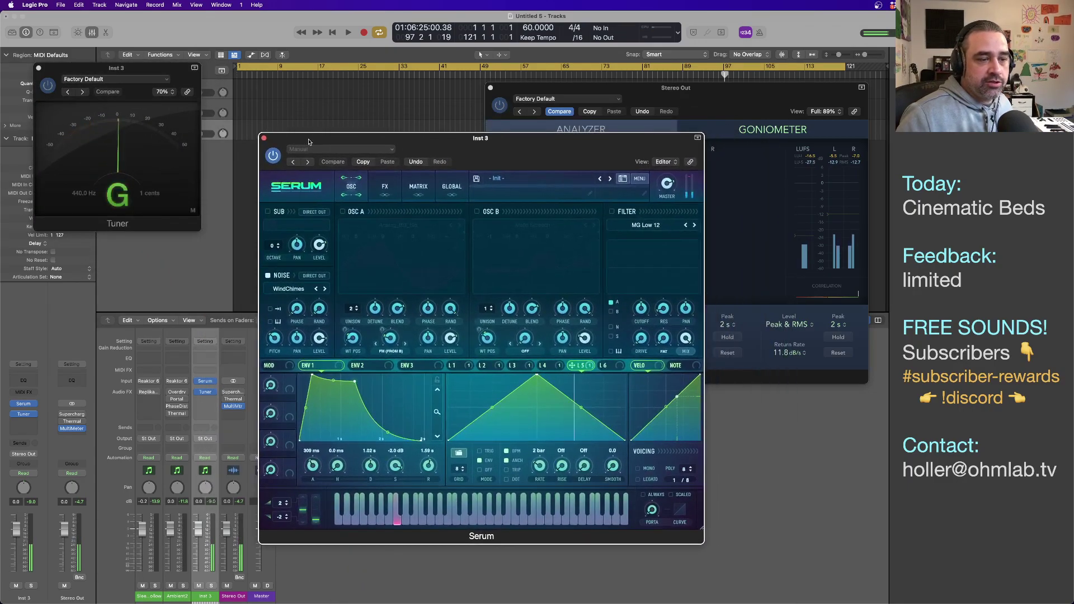
click(278, 341)
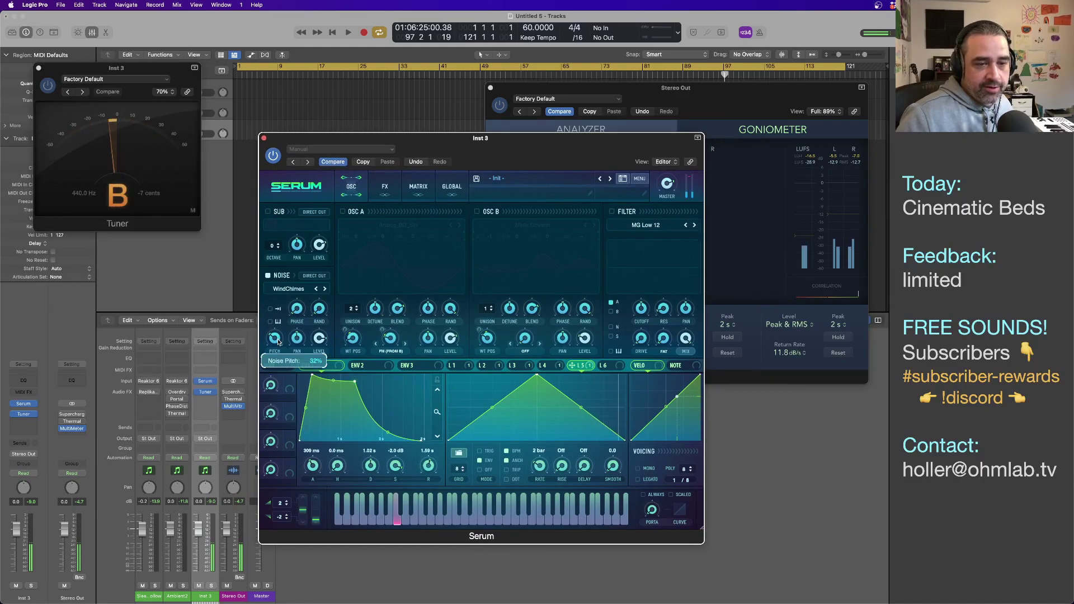
drag(278, 343, 278, 344)
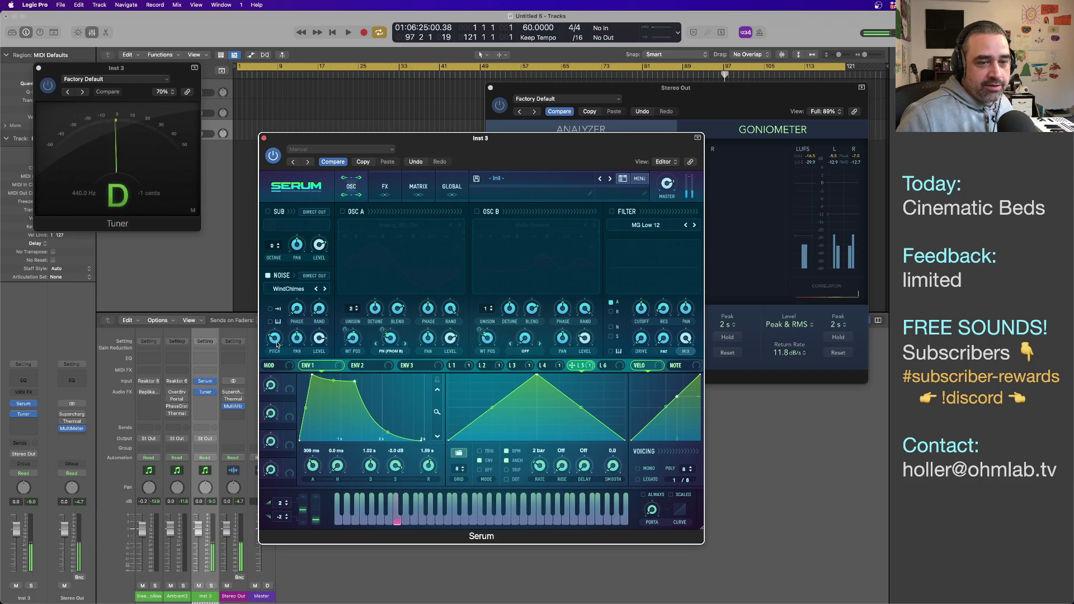
click(278, 342)
click(278, 343)
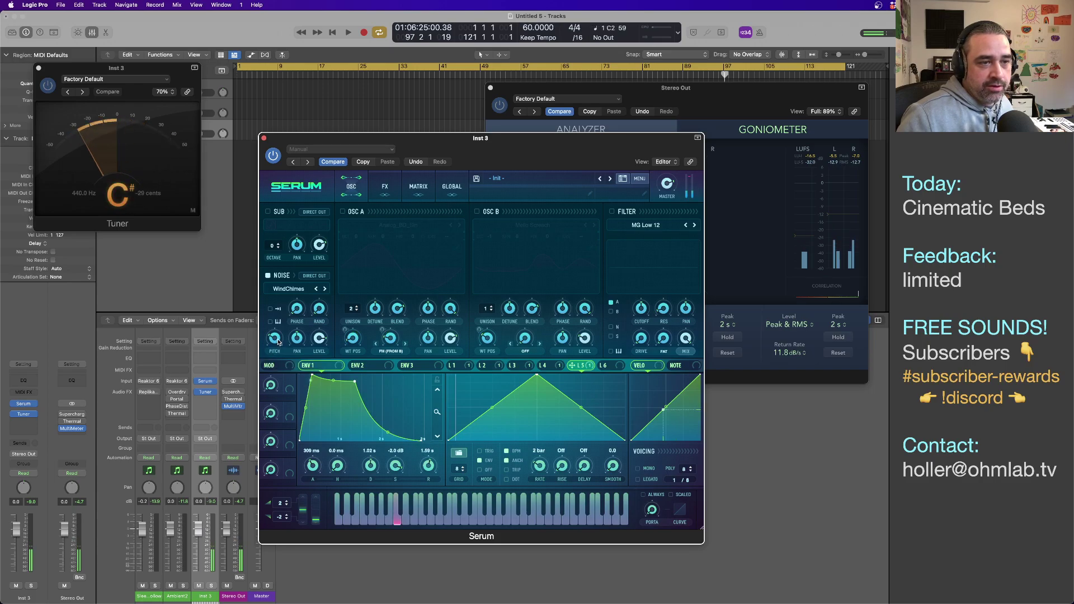
drag(279, 342, 279, 342)
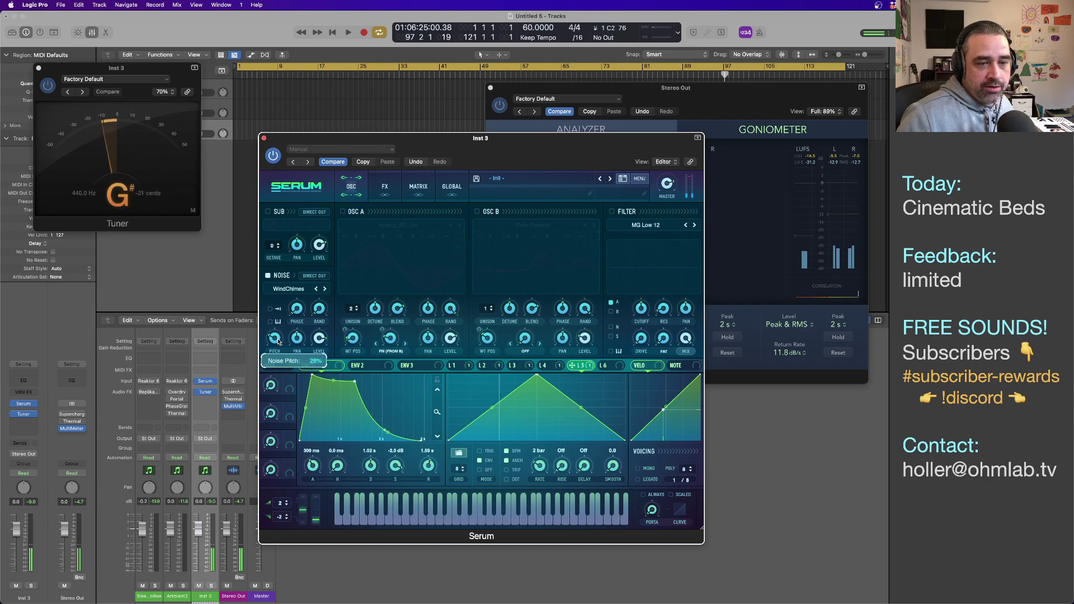
click(279, 343)
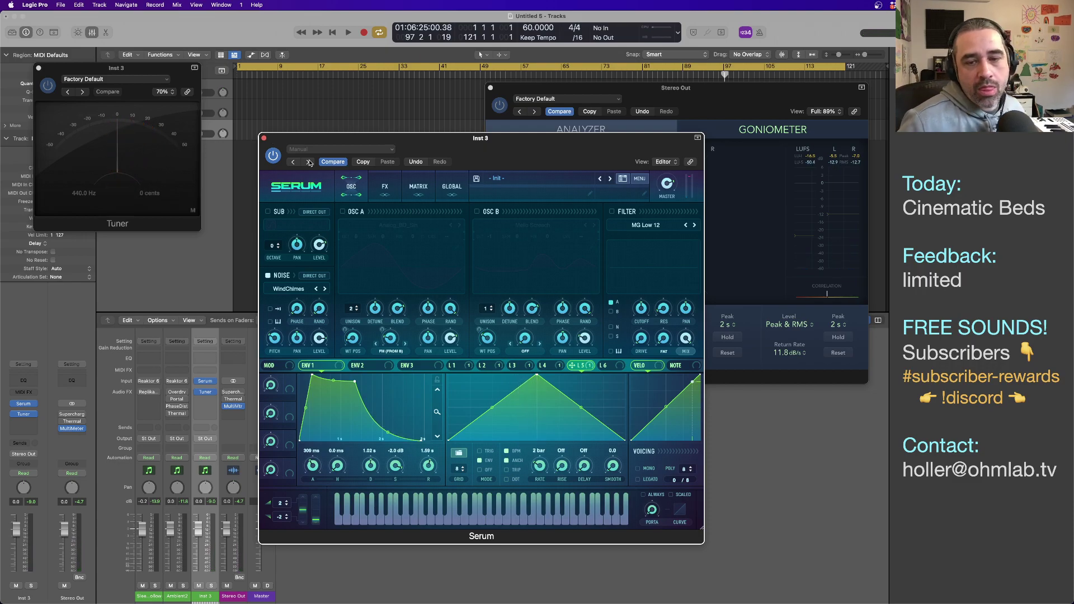
click(38, 69)
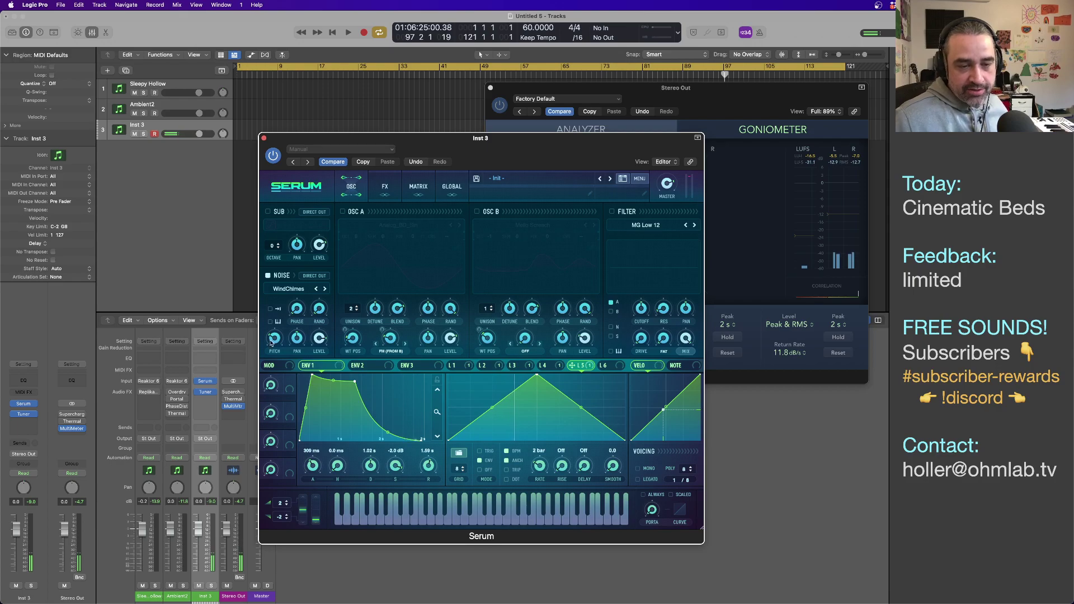
Step: Set the noise oscillator's level to 35% and switch OSC A and OSC B back on
mouse_move(320, 341)
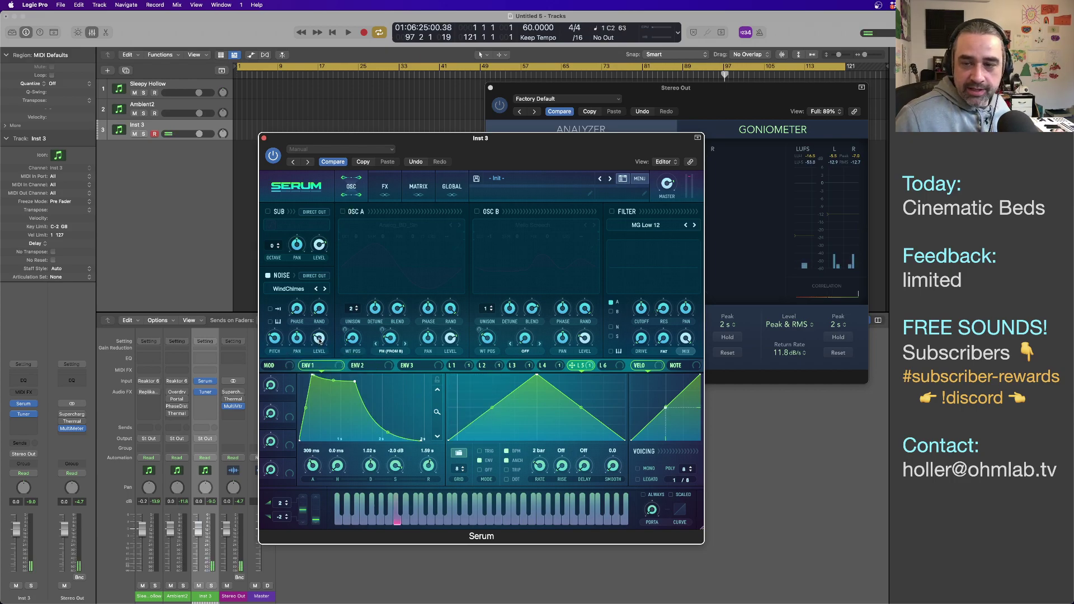
scroll(320, 339, up, 3)
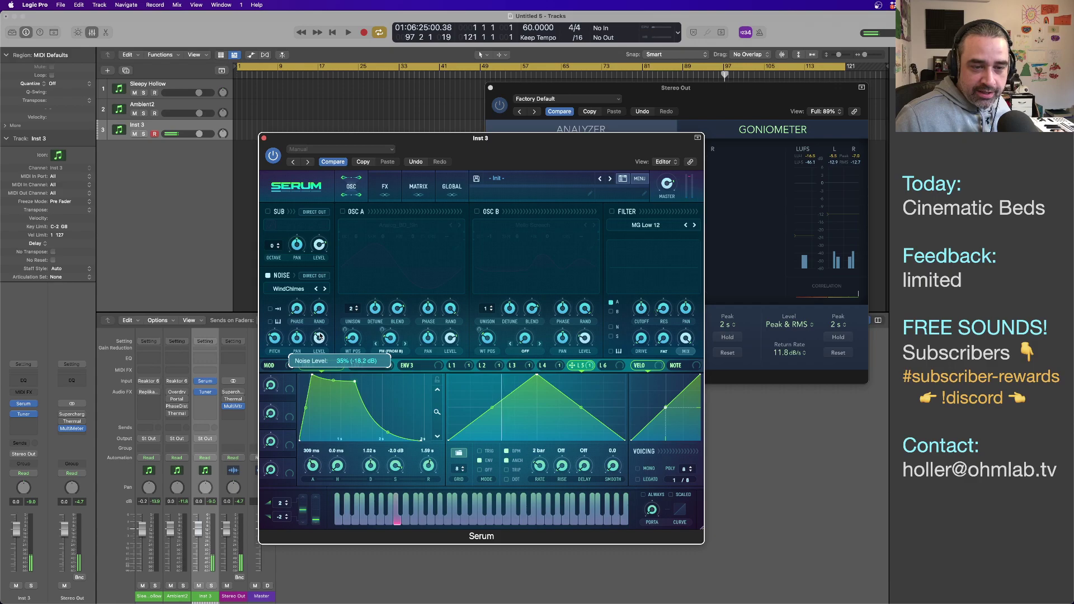
click(342, 212)
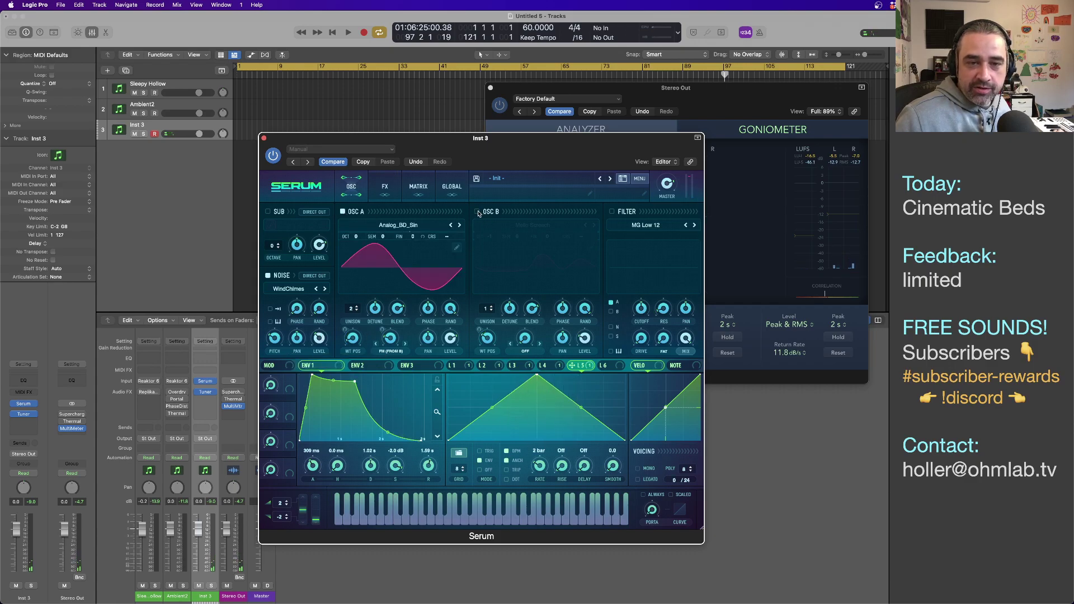
click(477, 212)
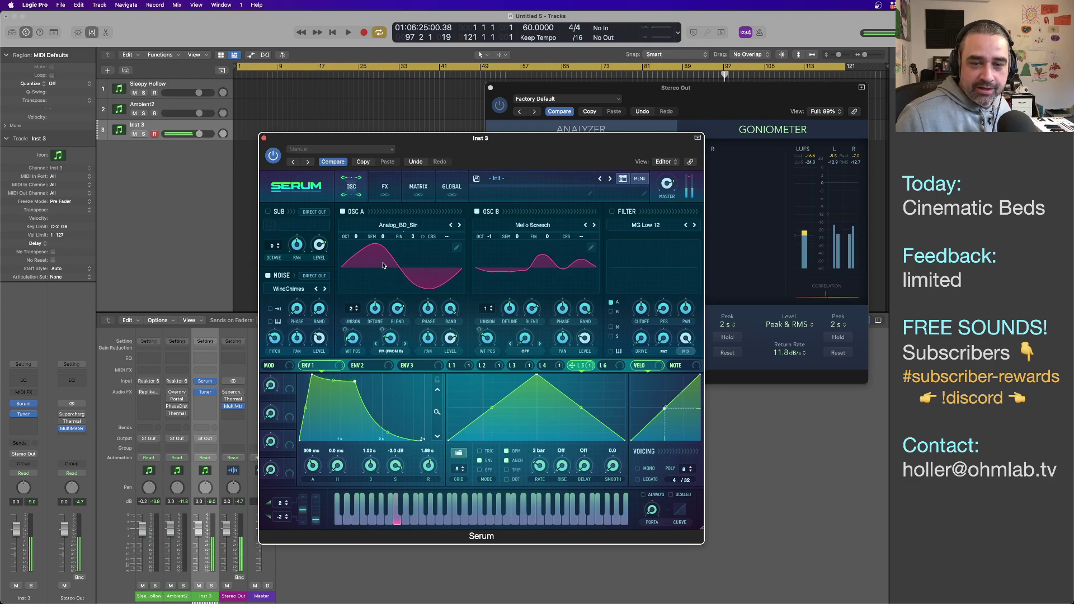
Step: Enable the filter, change its type to MG Low 6 and adjust its cutoff while playing notes
mouse_move(668, 187)
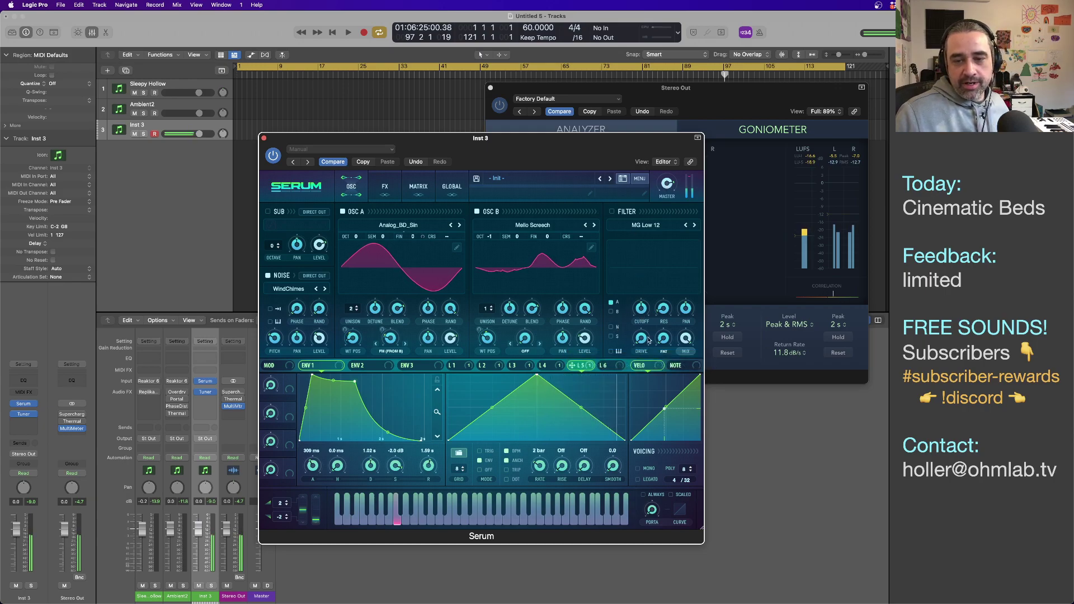
click(612, 211)
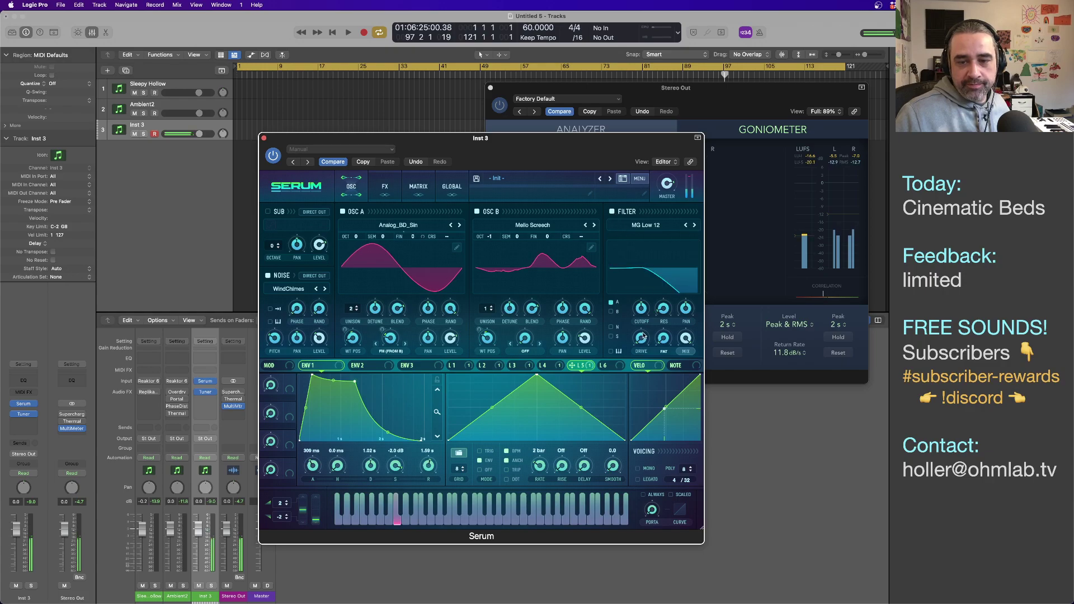
drag(644, 339, 641, 317)
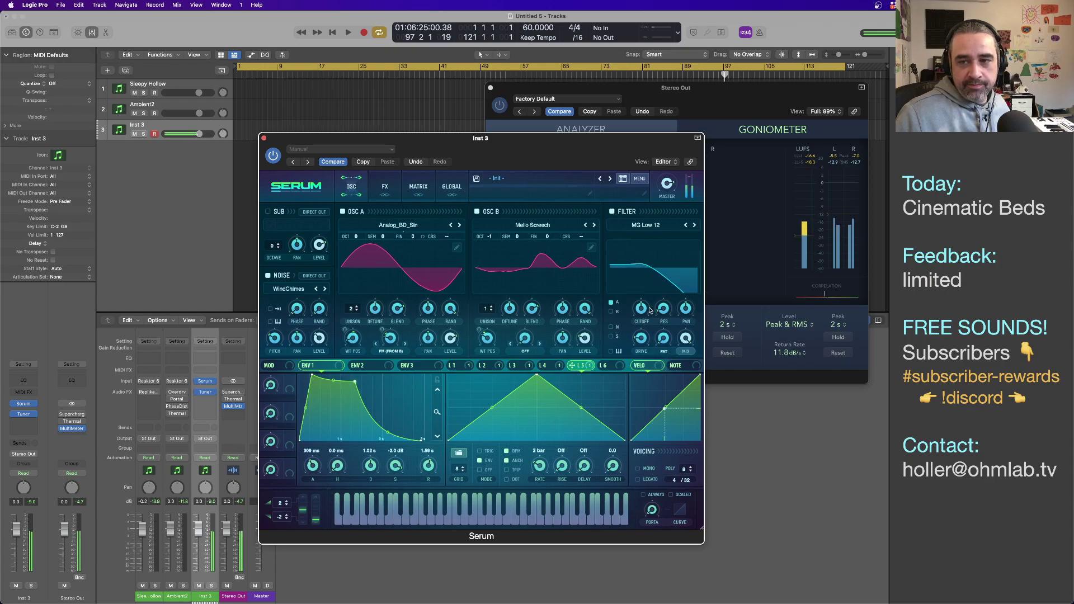
click(671, 227)
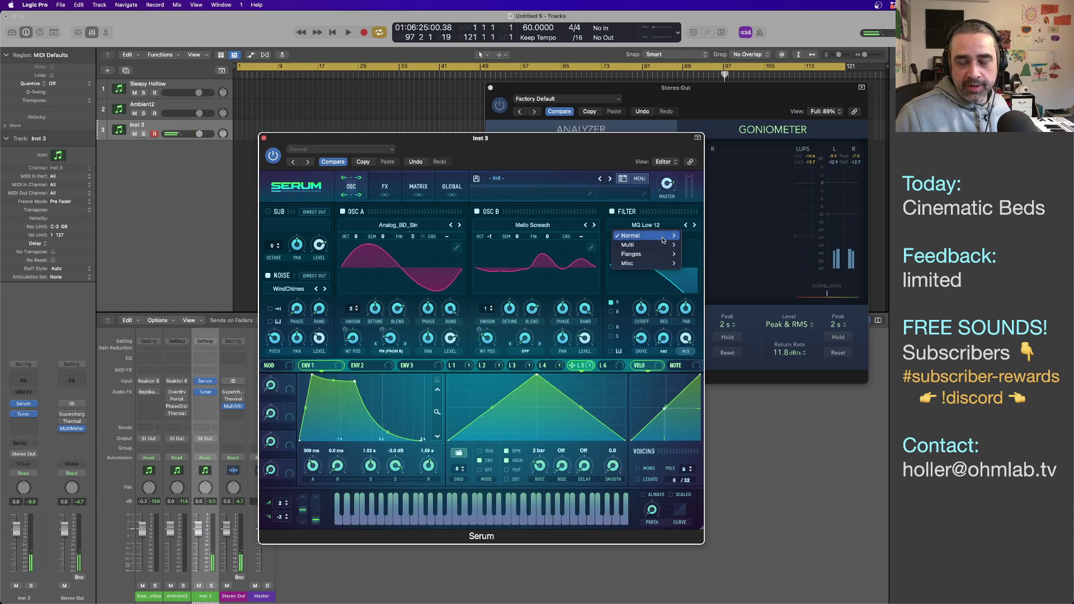
mouse_move(662, 239)
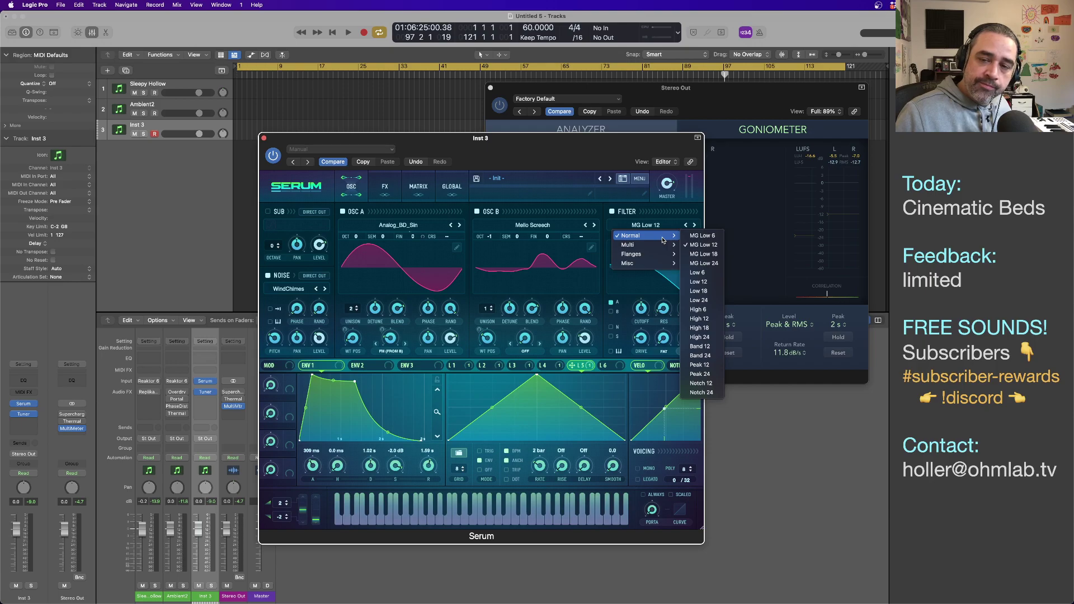
click(702, 235)
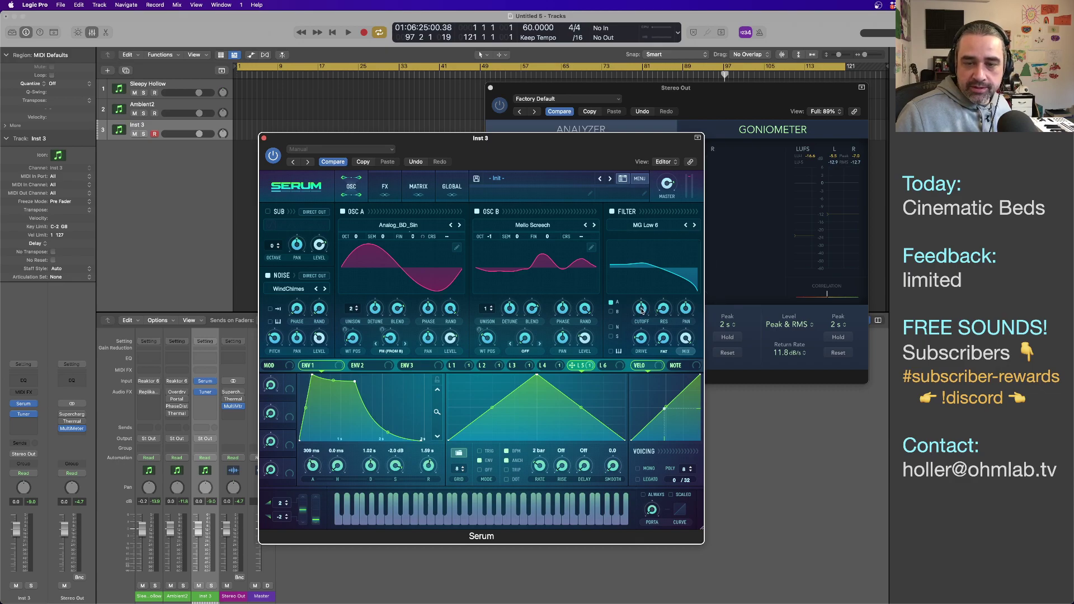
mouse_move(642, 322)
mouse_move(643, 324)
mouse_down()
mouse_move(641, 275)
mouse_move(636, 333)
mouse_up()
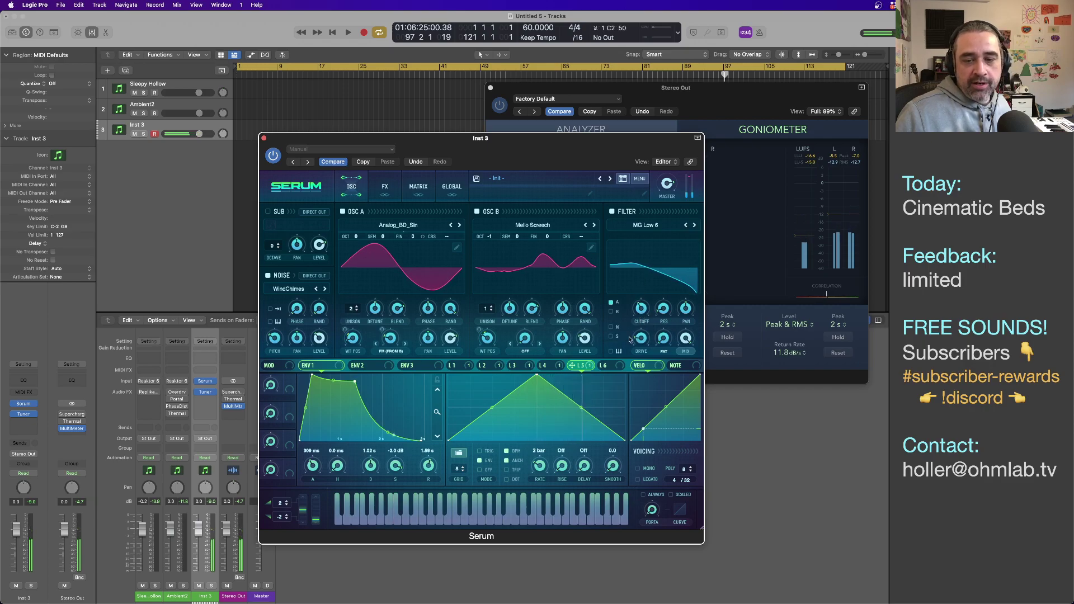
Step: Load the Funk Snail shape from the SoundFreqs user shapes into LFO 5 and set its rate to 4 bar
click(460, 454)
mouse_move(492, 481)
mouse_move(559, 495)
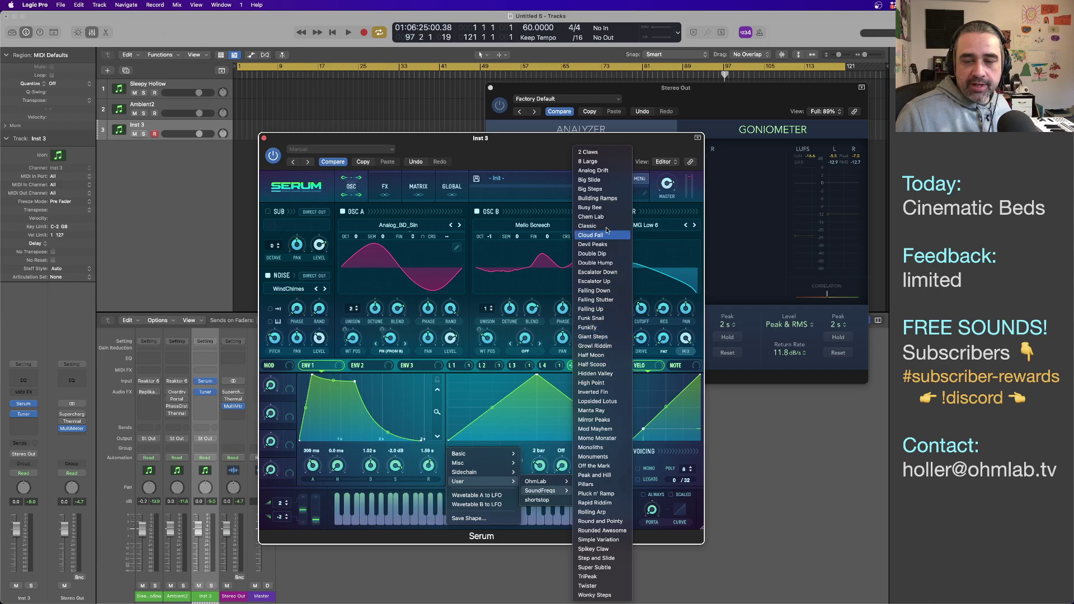
click(608, 319)
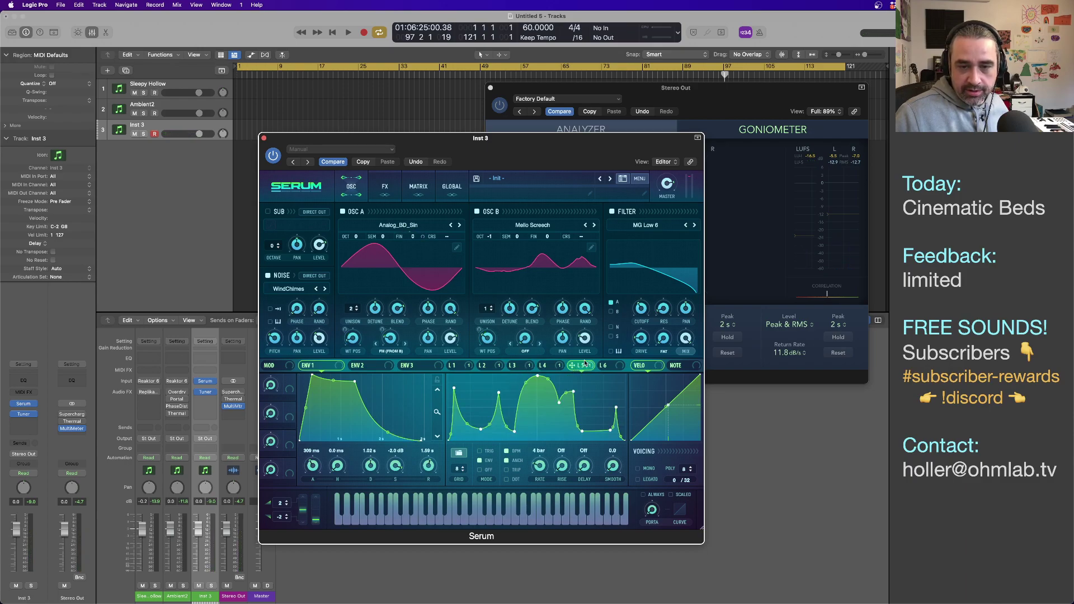
click(458, 453)
mouse_move(457, 456)
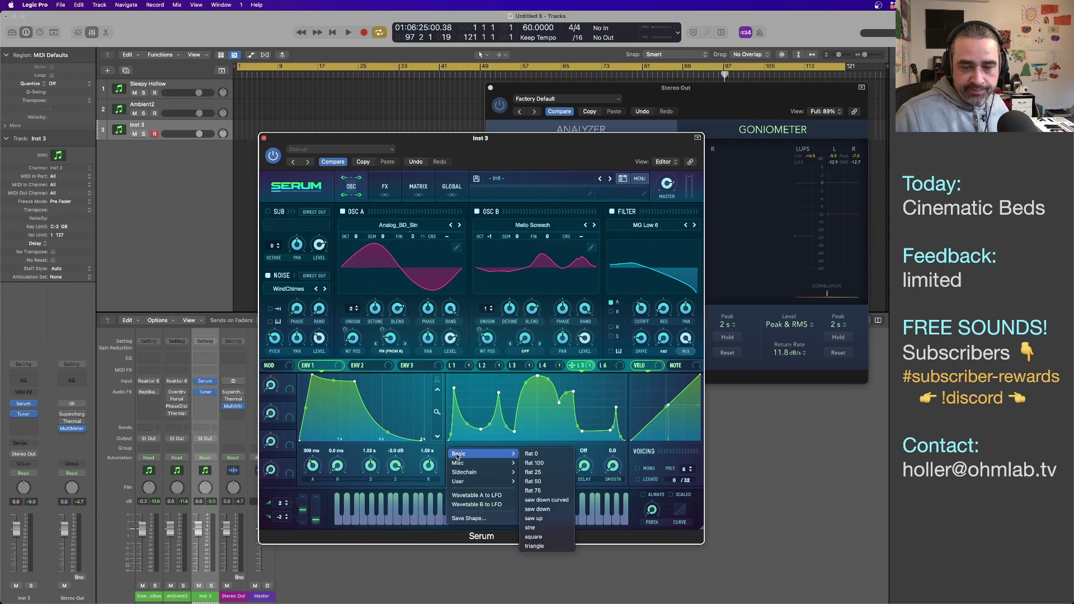
click(600, 456)
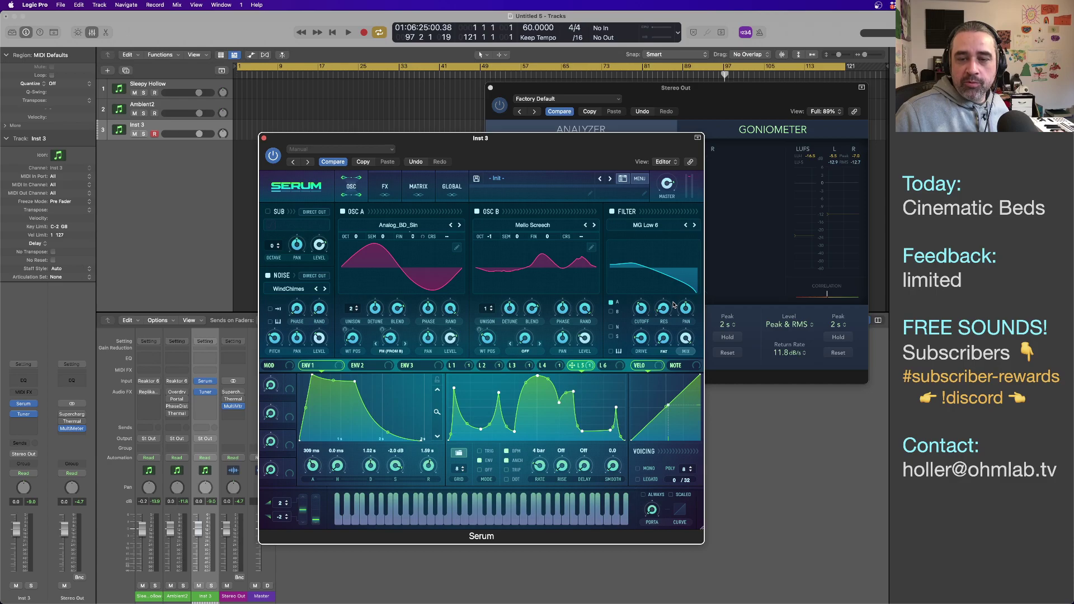
Step: Load the Rounded Awesome shape from the SoundFreqs user shapes into LFO 6
click(608, 365)
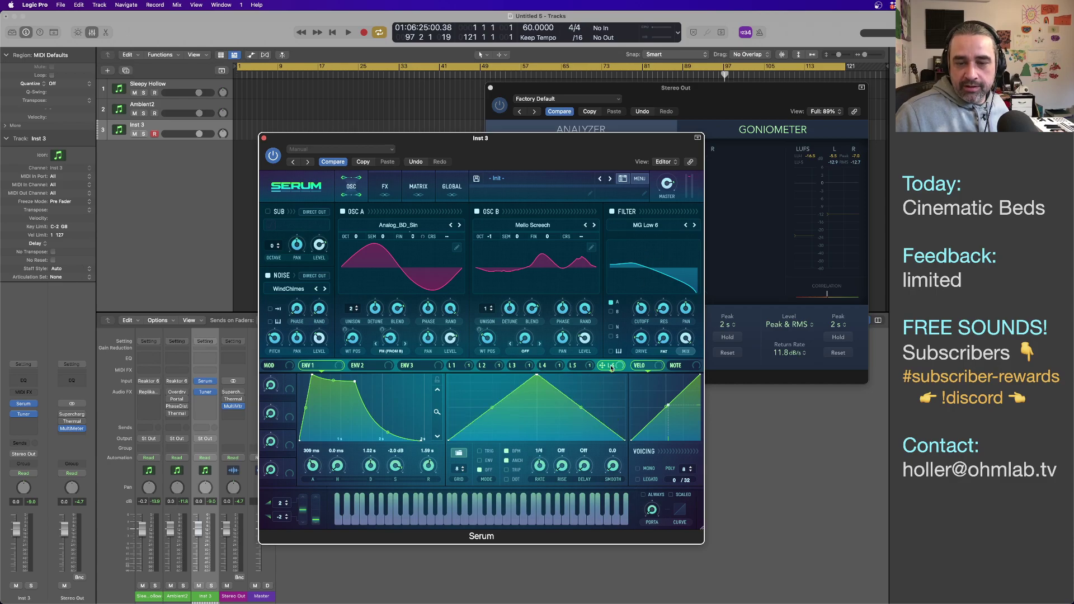
click(459, 452)
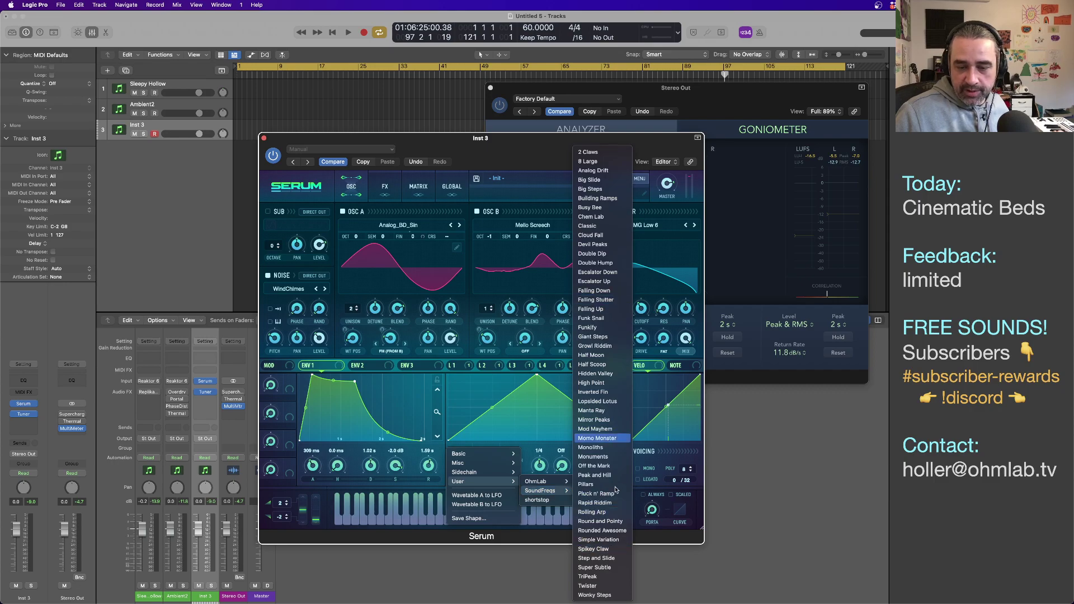
click(602, 530)
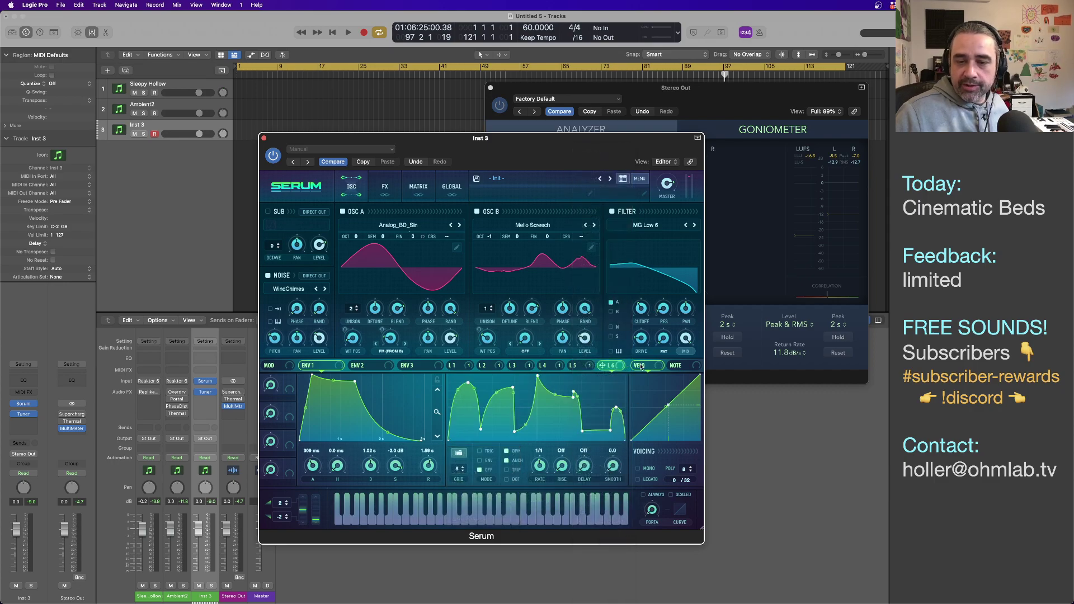
Step: Assign LFO 6 to the filter cutoff and set it to ENV mode with a rate of 8 bar
drag(620, 369, 642, 308)
mouse_move(633, 313)
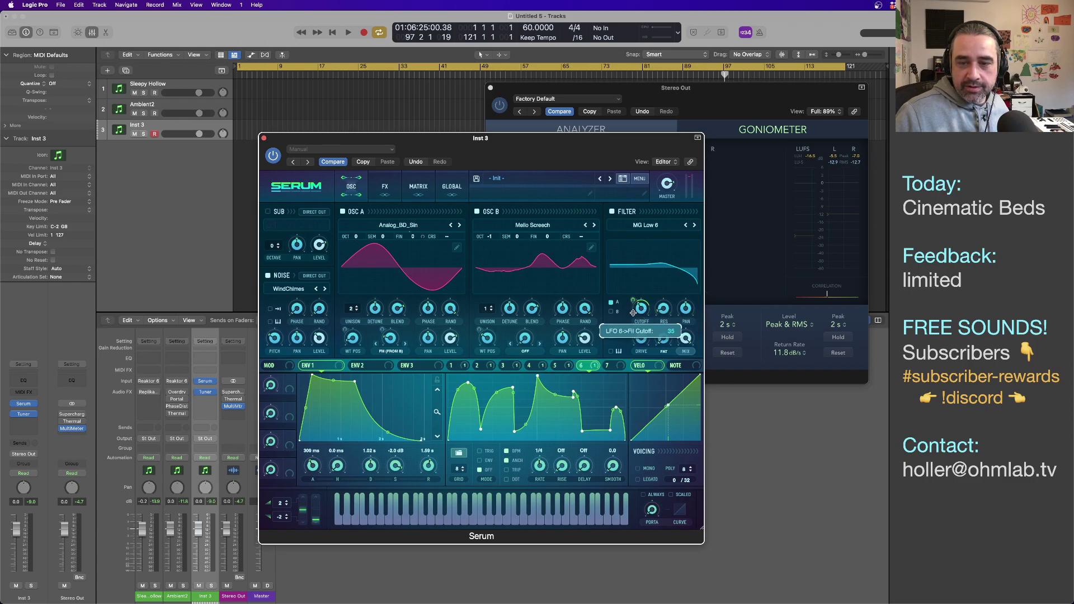
click(480, 460)
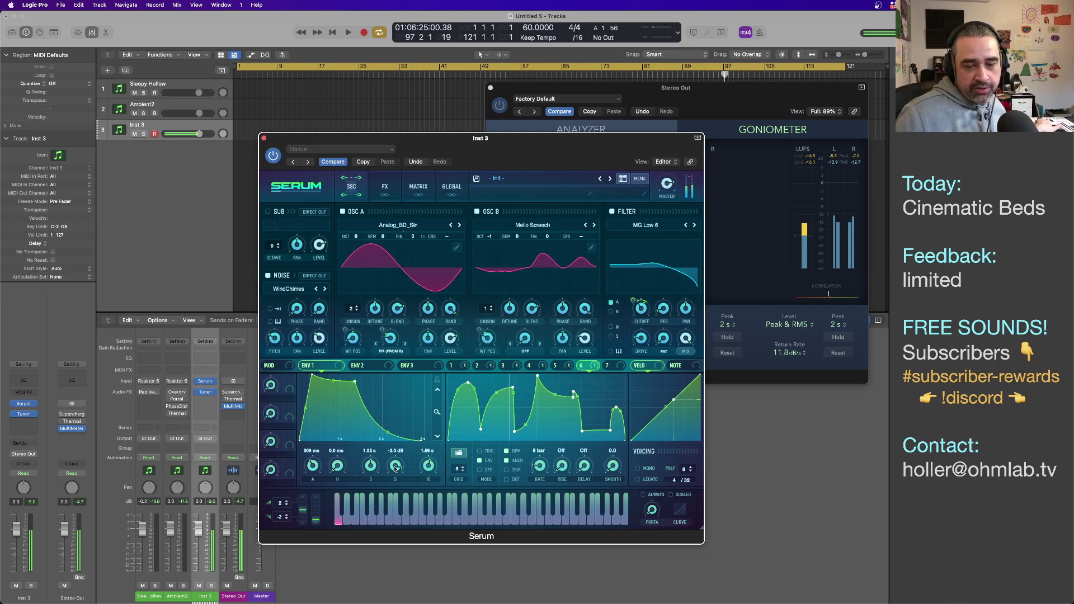
Step: Set ENV 1 to a sustain of about -5.9 dB and a decay of about 1.17 s, and close the Serum window
drag(391, 468, 360, 387)
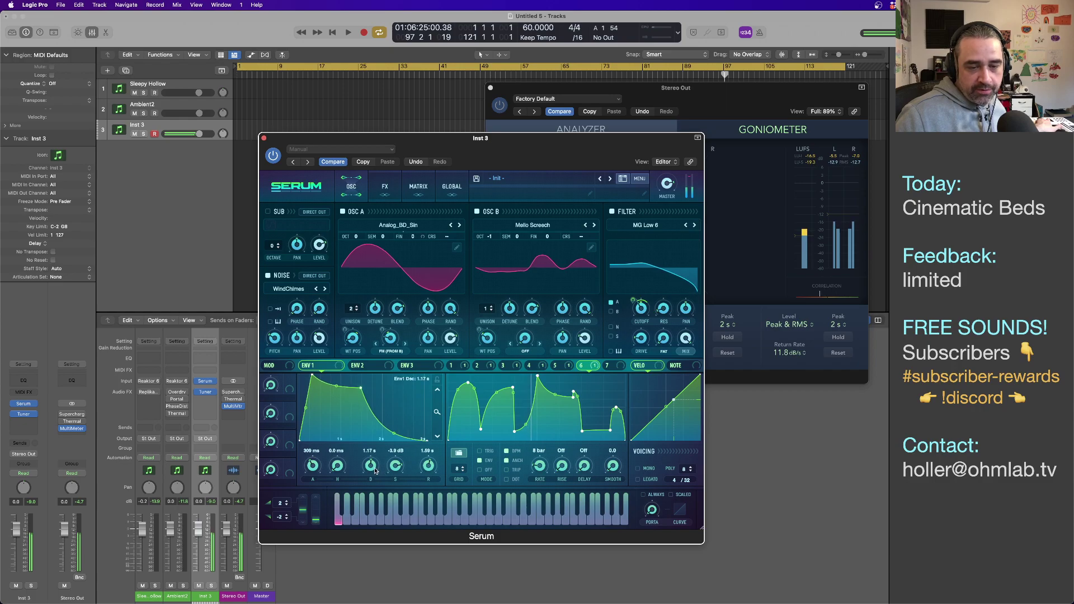
click(264, 138)
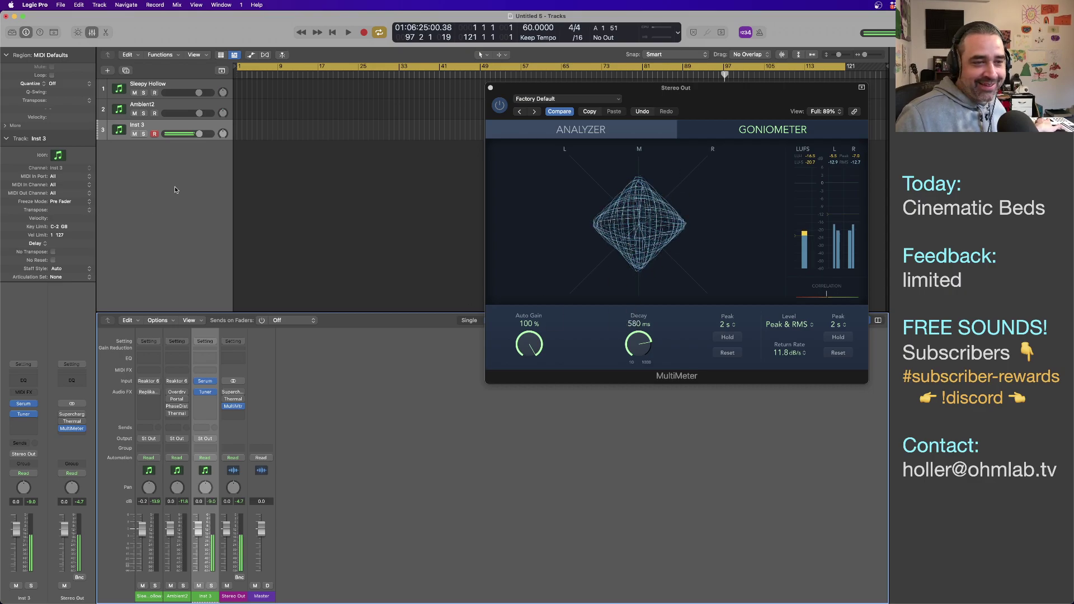
click(138, 168)
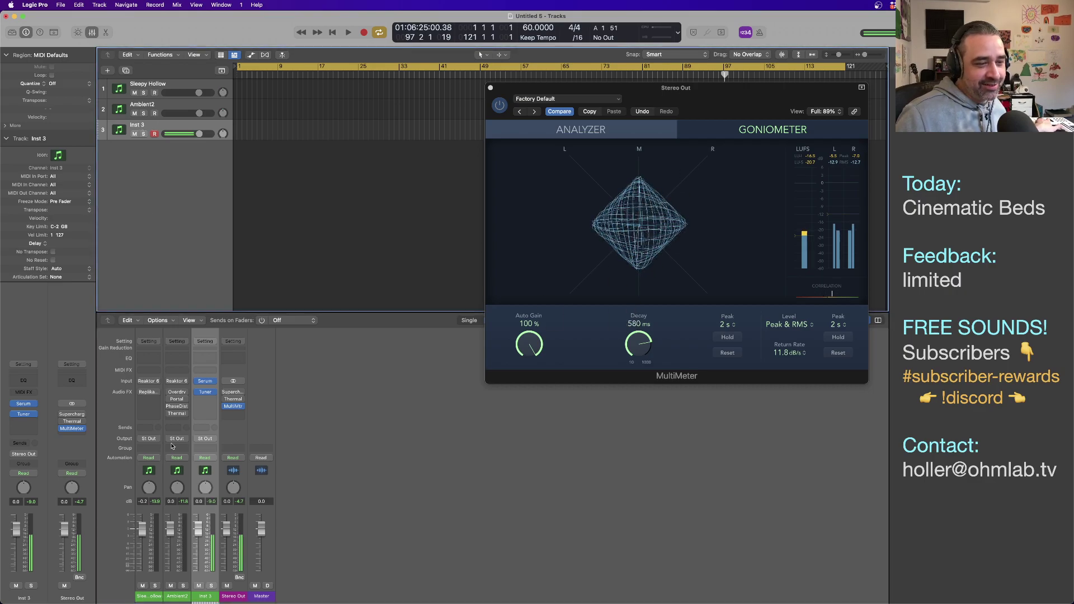
Step: Replace the Tuner on the Inst 3 channel with a stereo Overdrive and set its tone to 2000 Hz
click(35, 416)
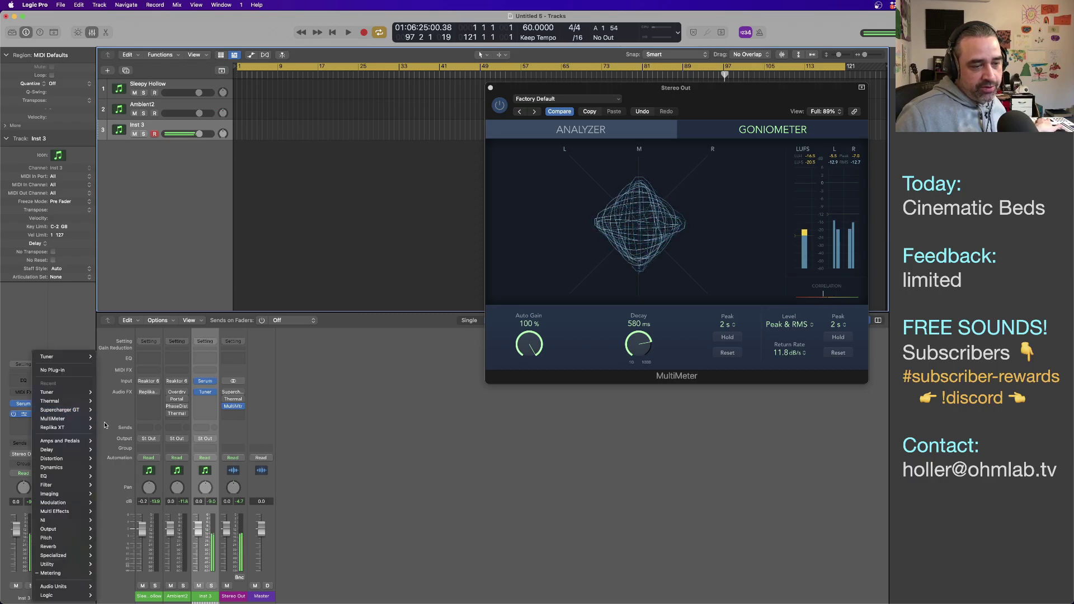
mouse_move(64, 459)
mouse_move(122, 459)
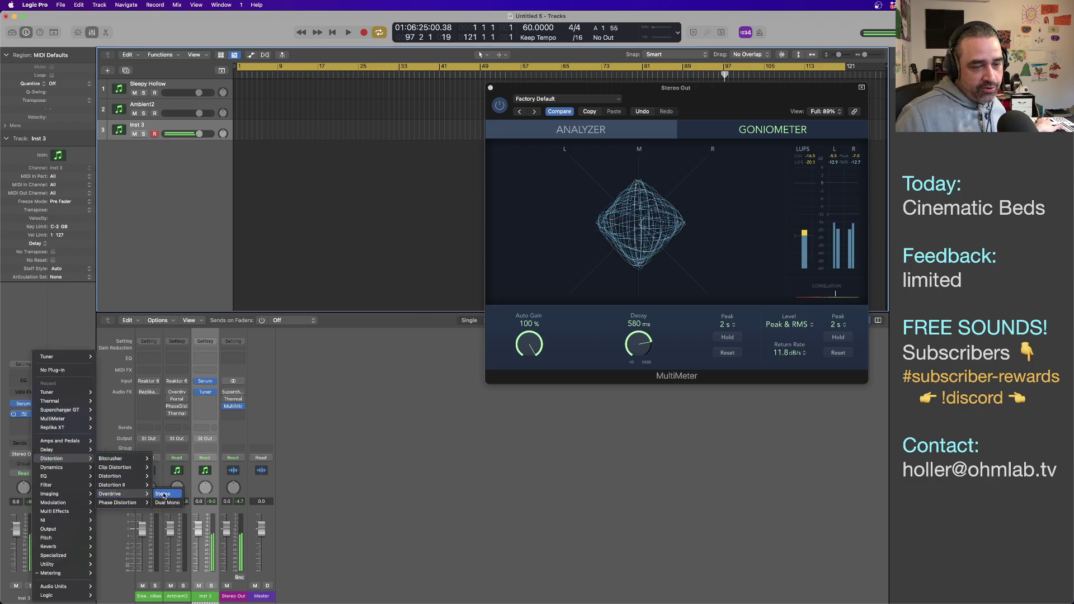
click(163, 495)
drag(569, 136, 332, 187)
mouse_move(141, 339)
mouse_down()
mouse_move(140, 349)
mouse_move(138, 332)
mouse_up()
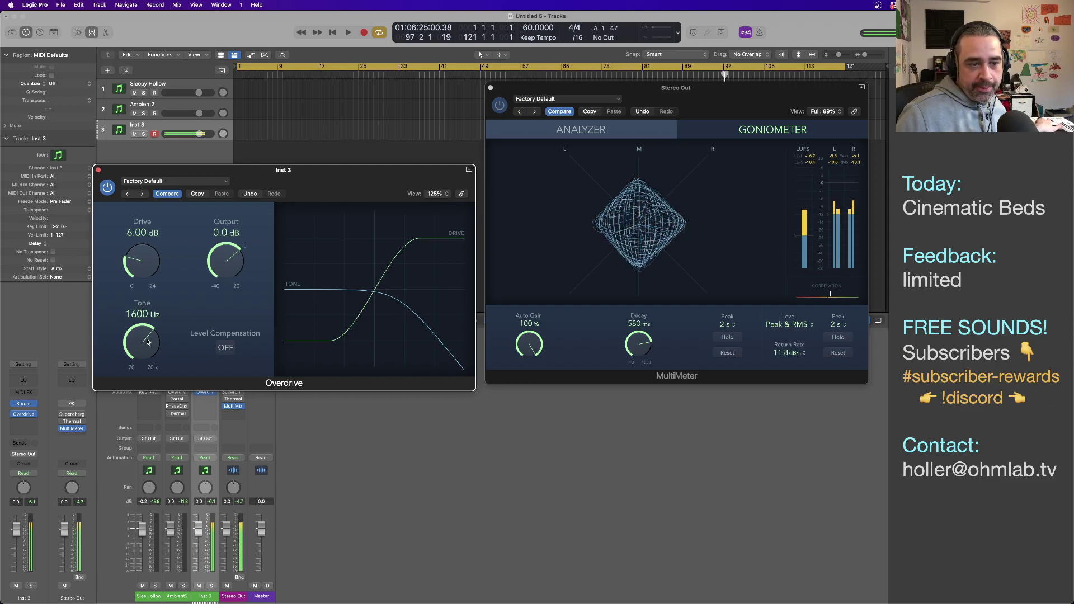
drag(144, 348, 144, 334)
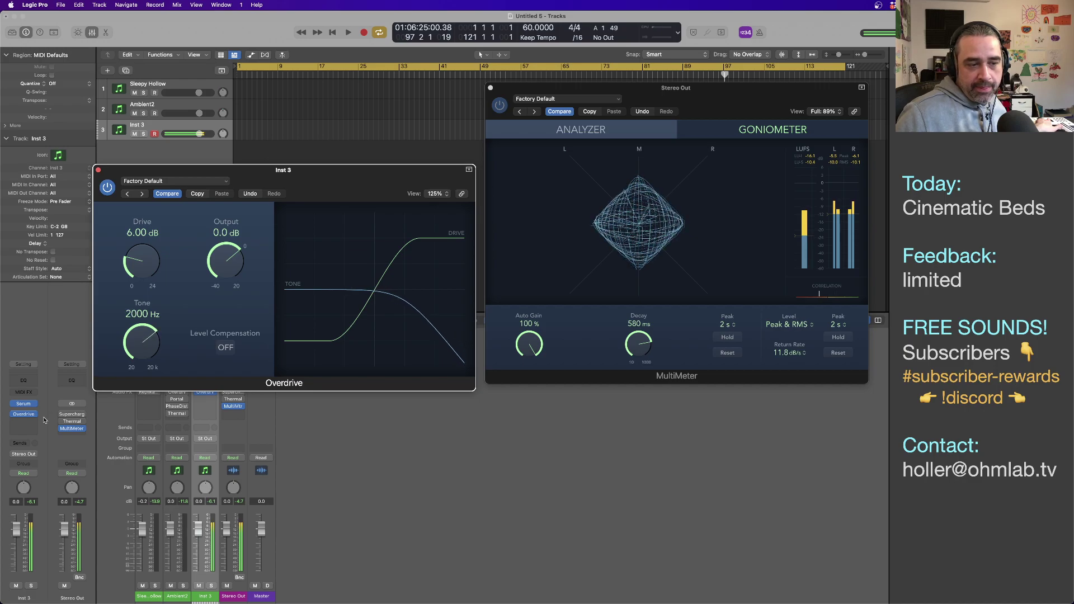
Step: Set the Overdrive tone to 3700 Hz and its drive to 2.25 dB, with the Inst 3 Serum window open
click(24, 404)
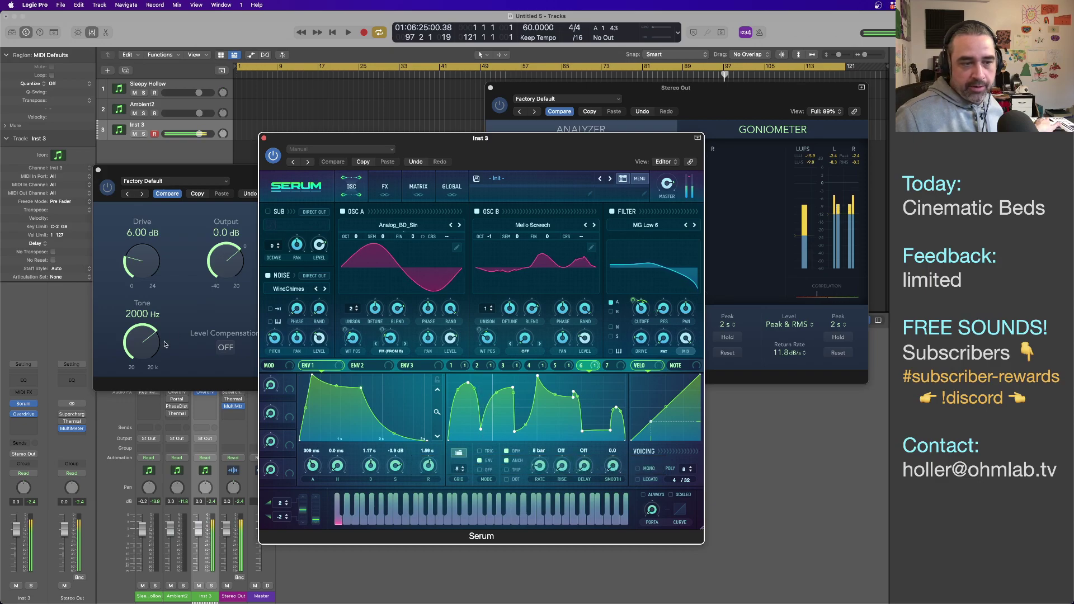
drag(142, 347, 144, 336)
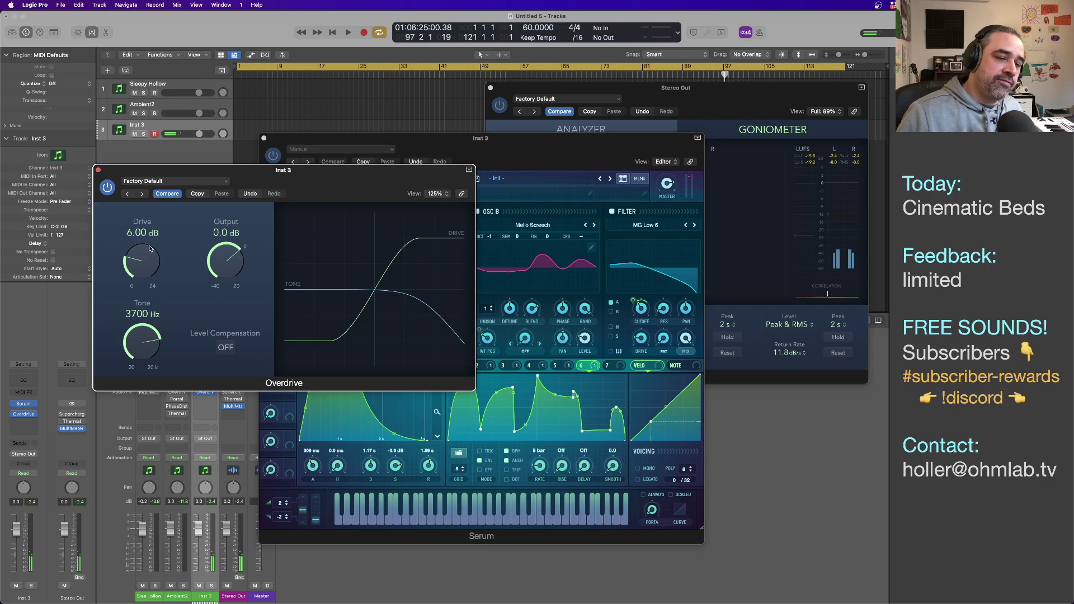
drag(149, 264, 150, 288)
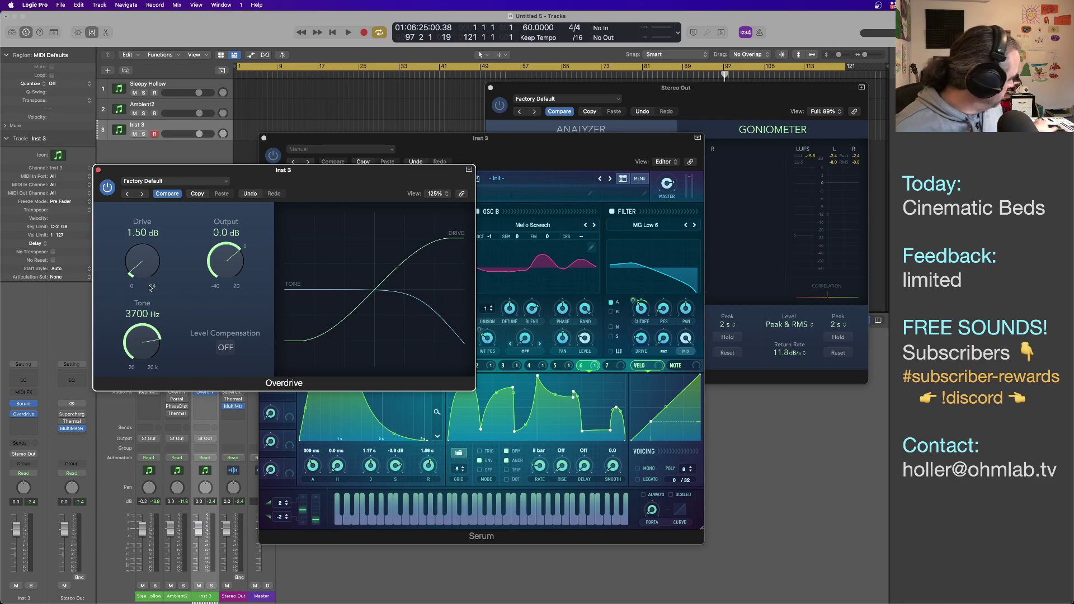
drag(132, 265, 133, 259)
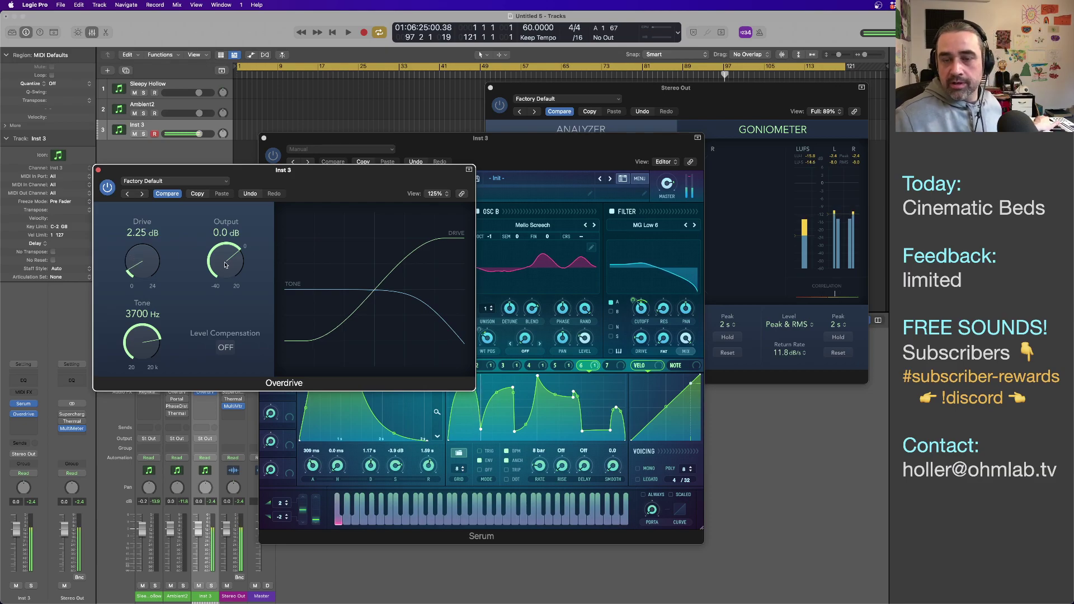
Step: Lower the Overdrive output to -4.0 dB, and close the Overdrive and MultiMeter windows
drag(221, 267, 217, 274)
click(812, 212)
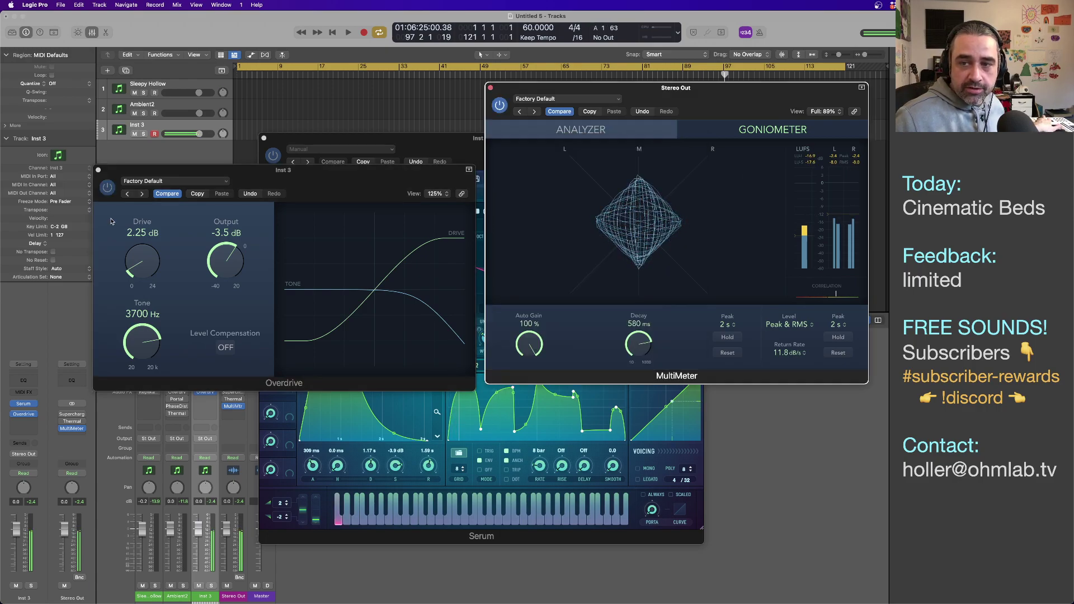
drag(218, 257, 218, 259)
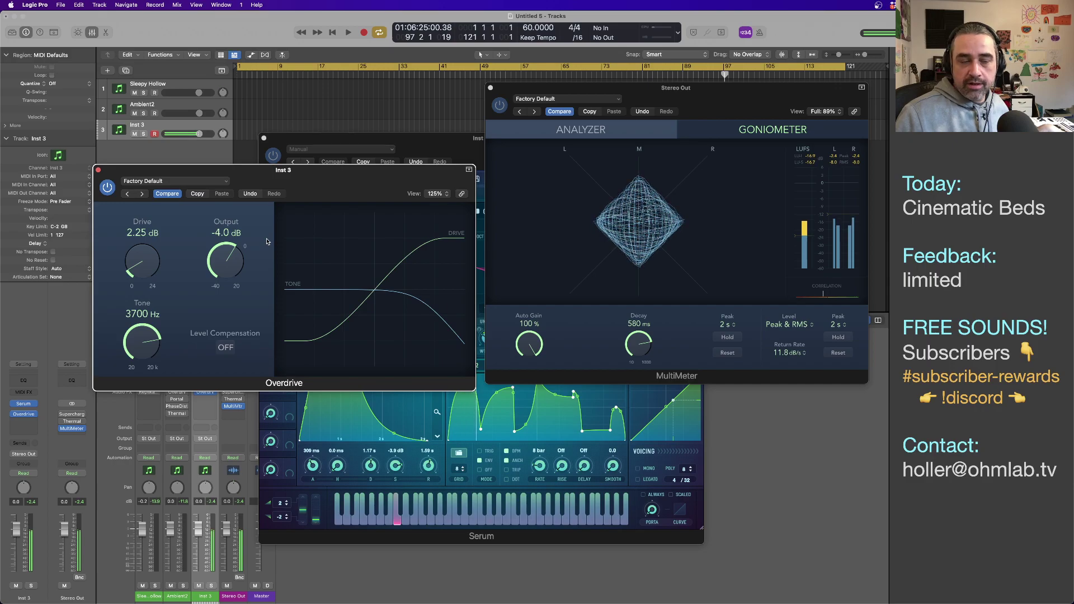
click(98, 170)
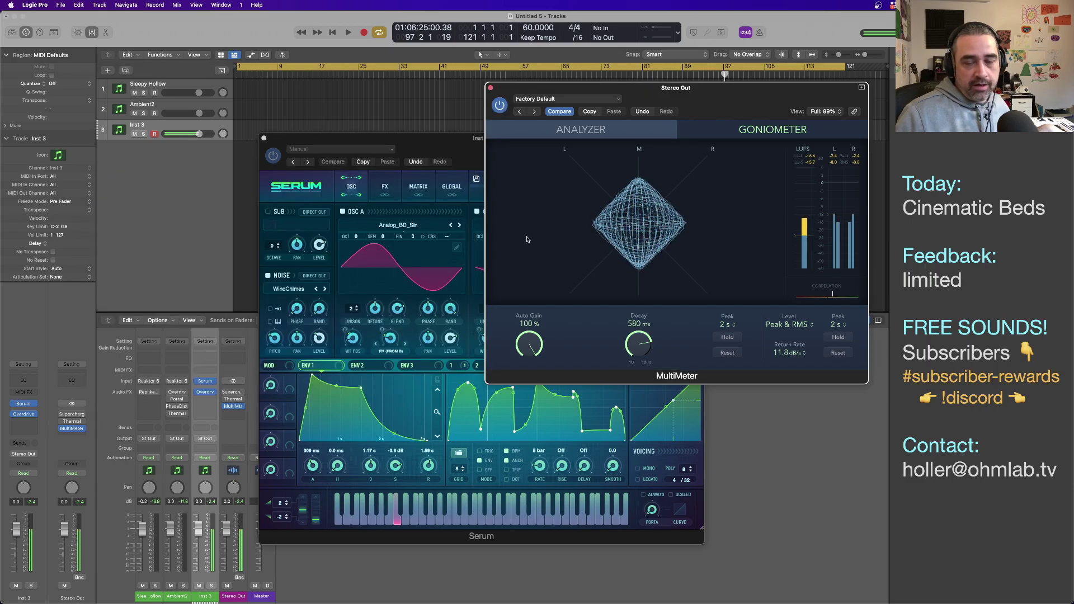
click(490, 88)
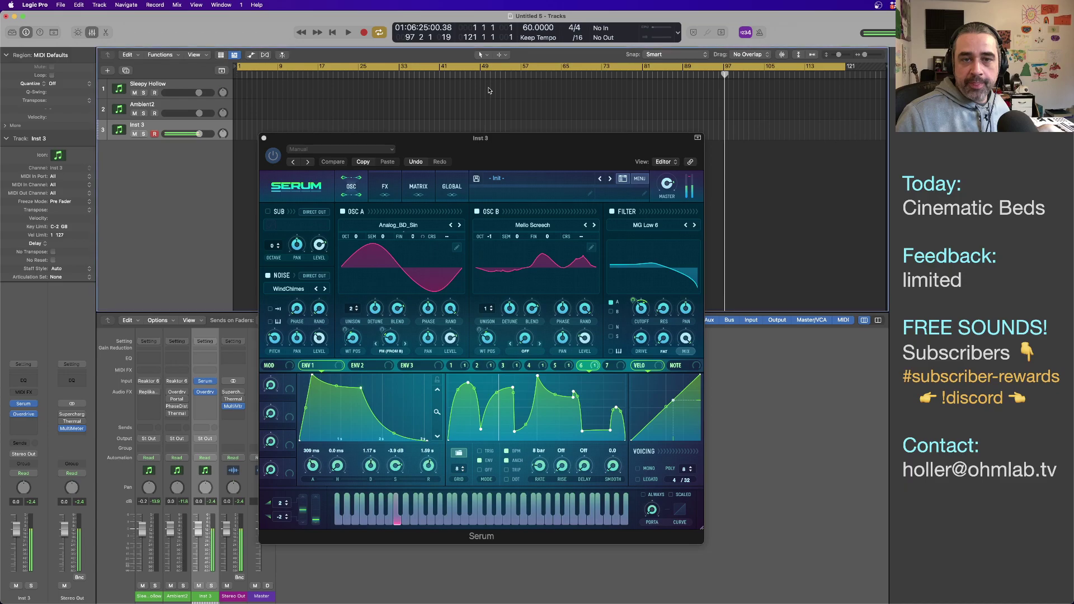
drag(465, 152, 528, 156)
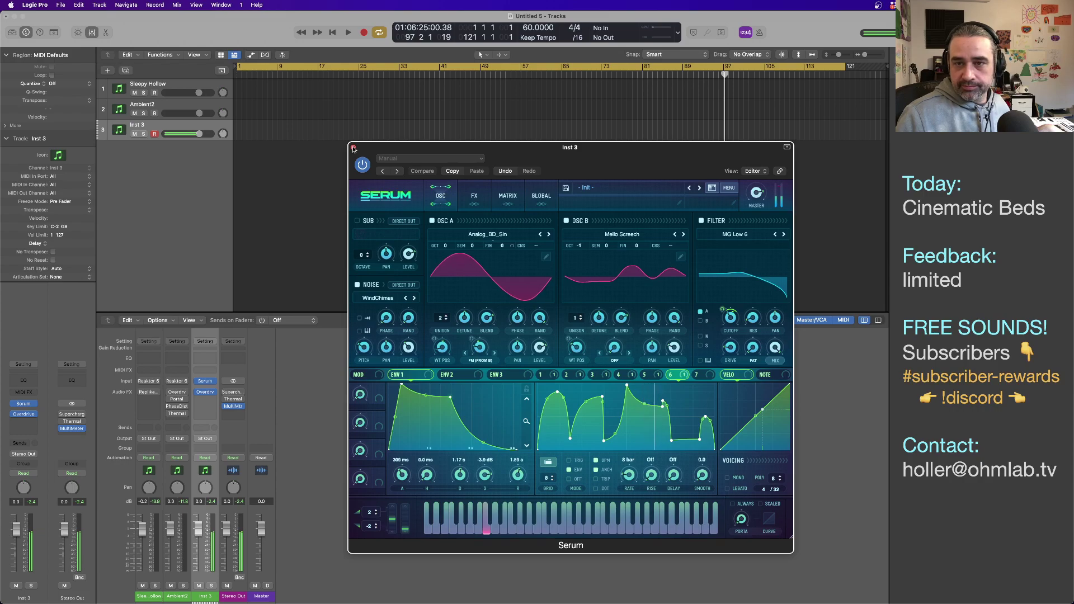
click(353, 146)
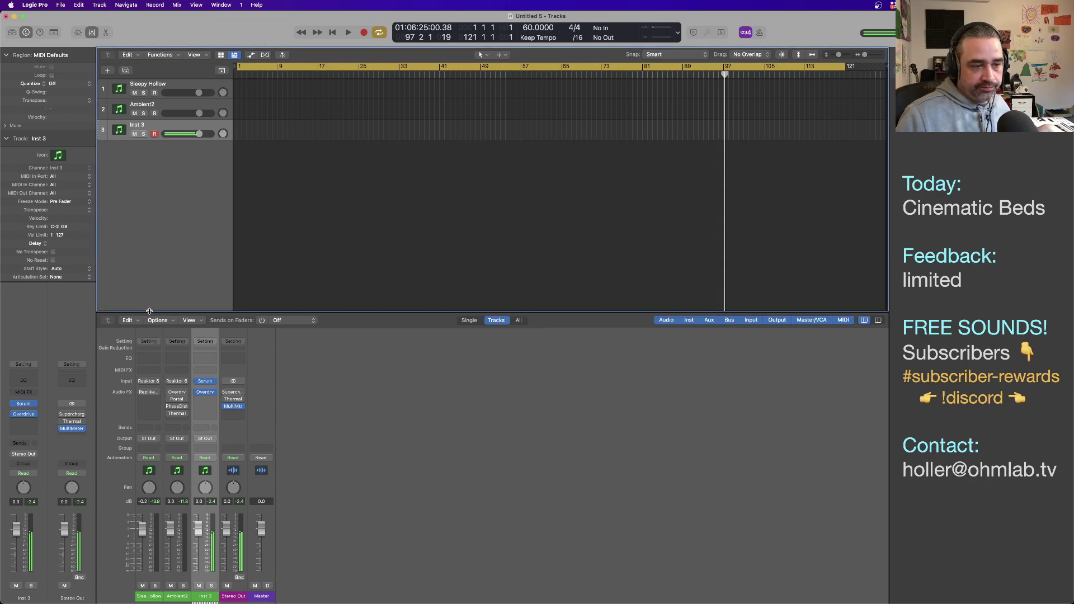
click(29, 405)
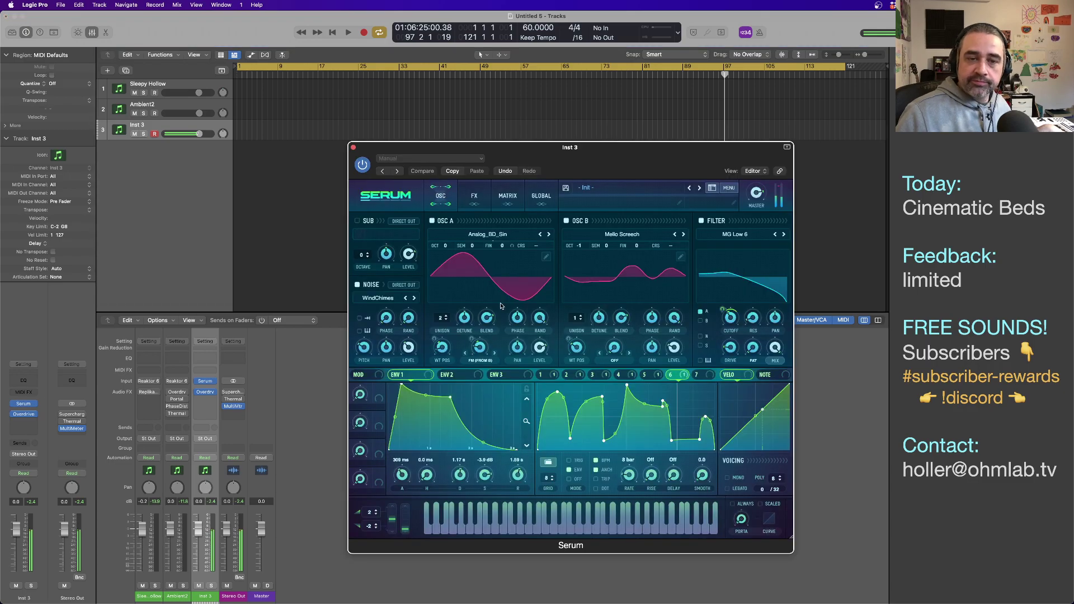
Step: Try Serum's sub oscillator with the square shape at octave -4
click(410, 255)
click(356, 220)
click(402, 234)
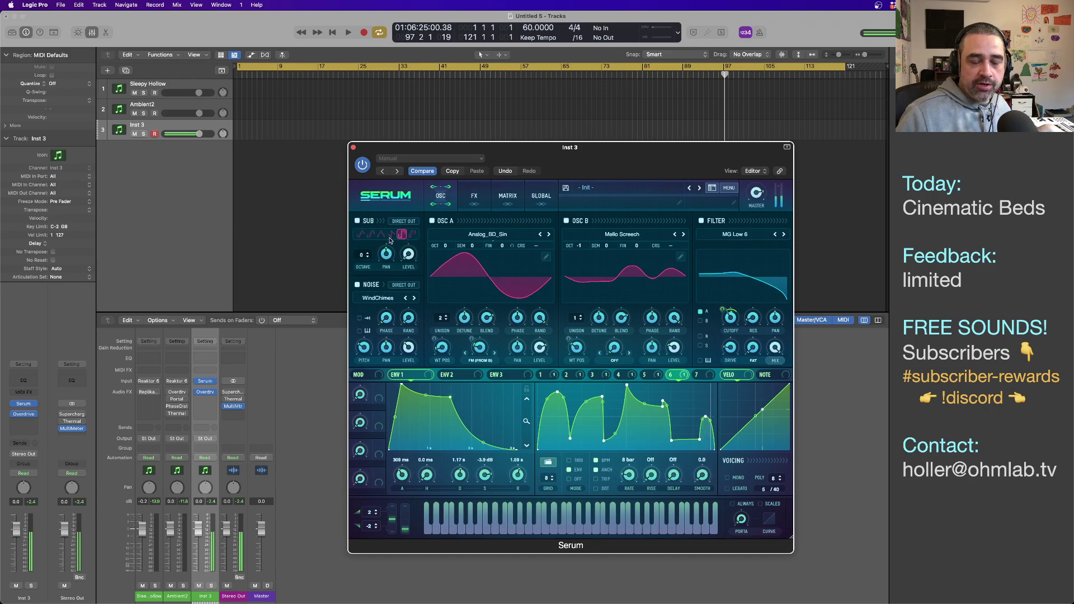
drag(365, 255, 374, 303)
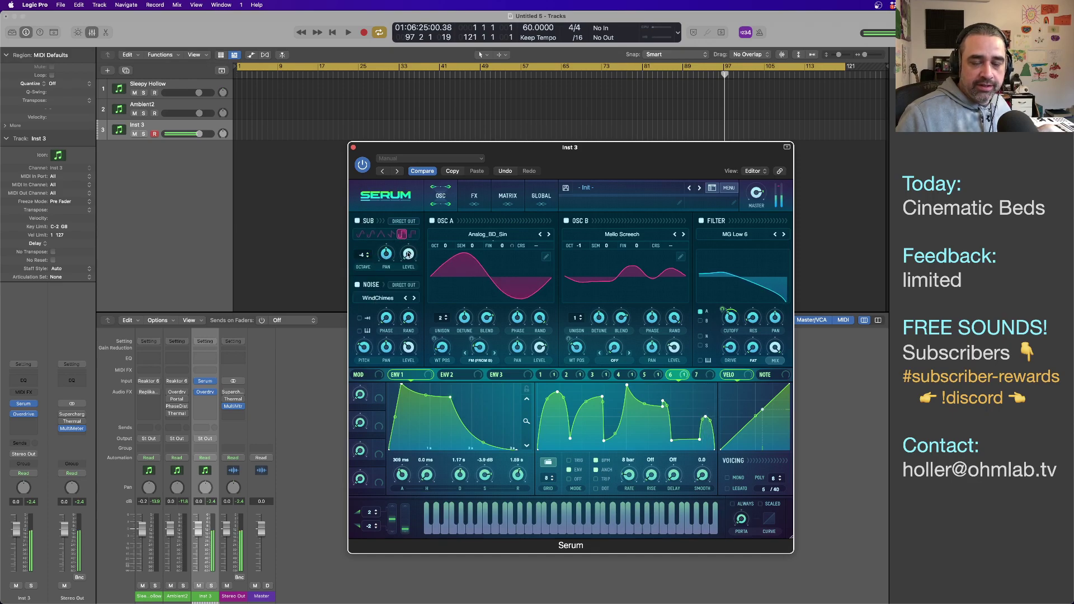
mouse_move(409, 255)
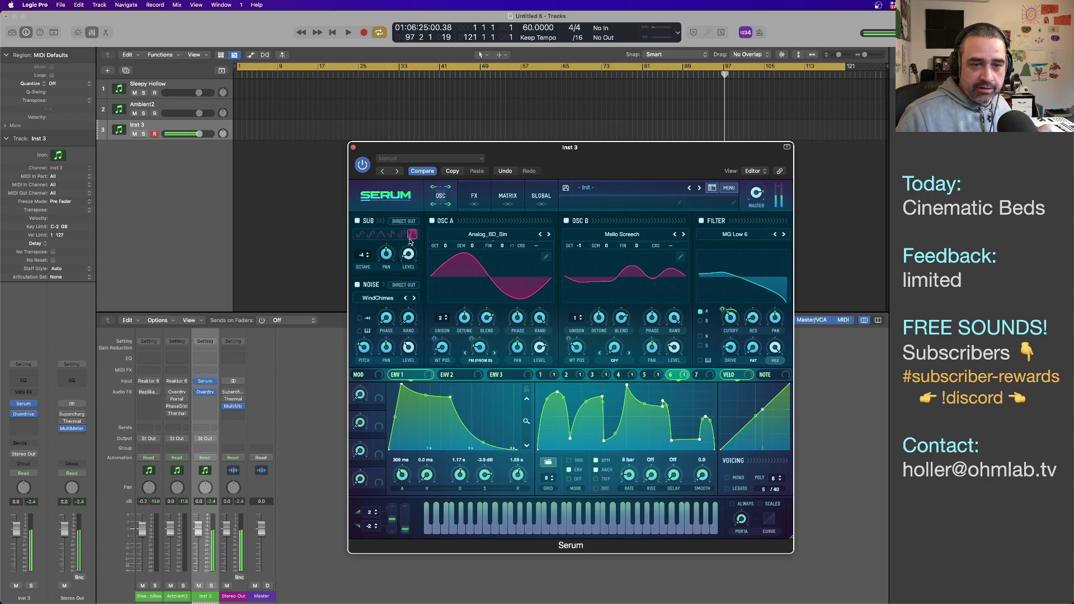
Step: Try other sub oscillator shapes such as RoundRect, return to the square, and switch the sub oscillator off
click(395, 235)
click(381, 234)
click(373, 235)
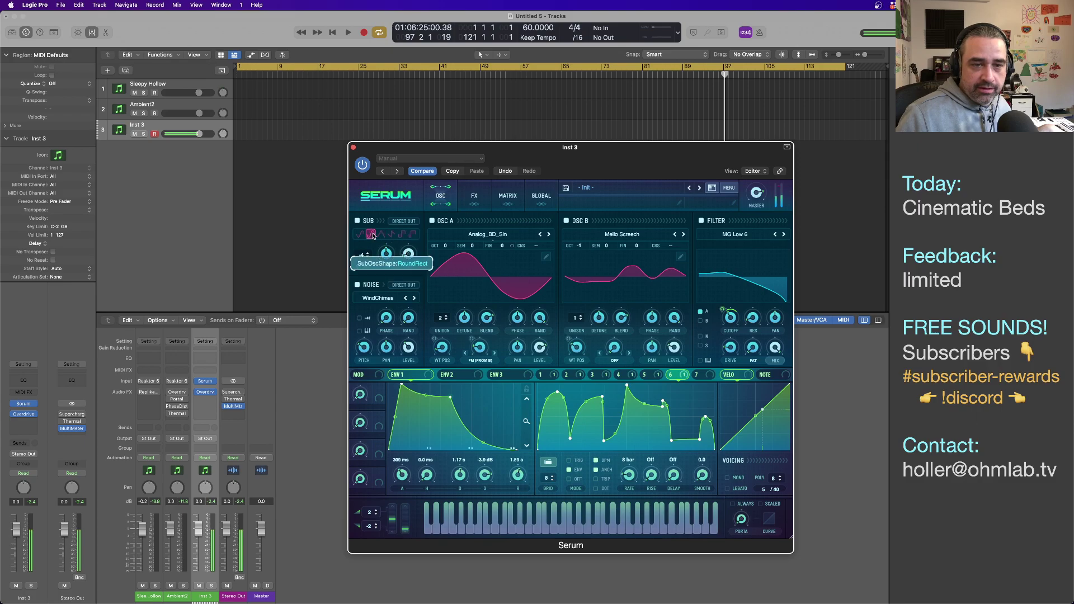
click(402, 235)
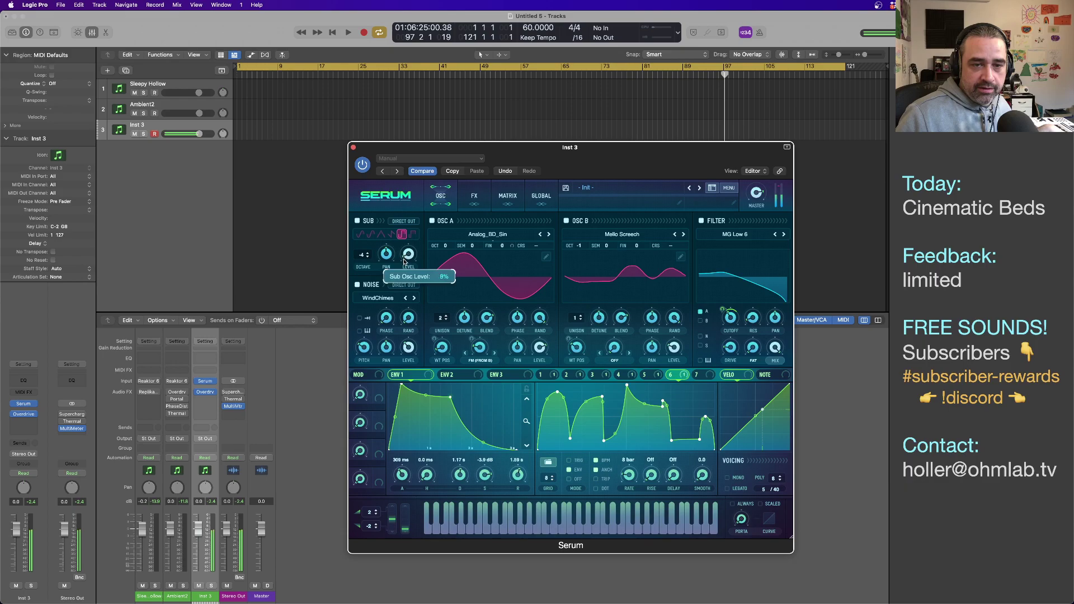
click(357, 221)
Step: Insert a Phase Distortion effect after the Overdrive on Inst 3, and open the Stereo Out MultiMeter beside it
drag(619, 180, 584, 134)
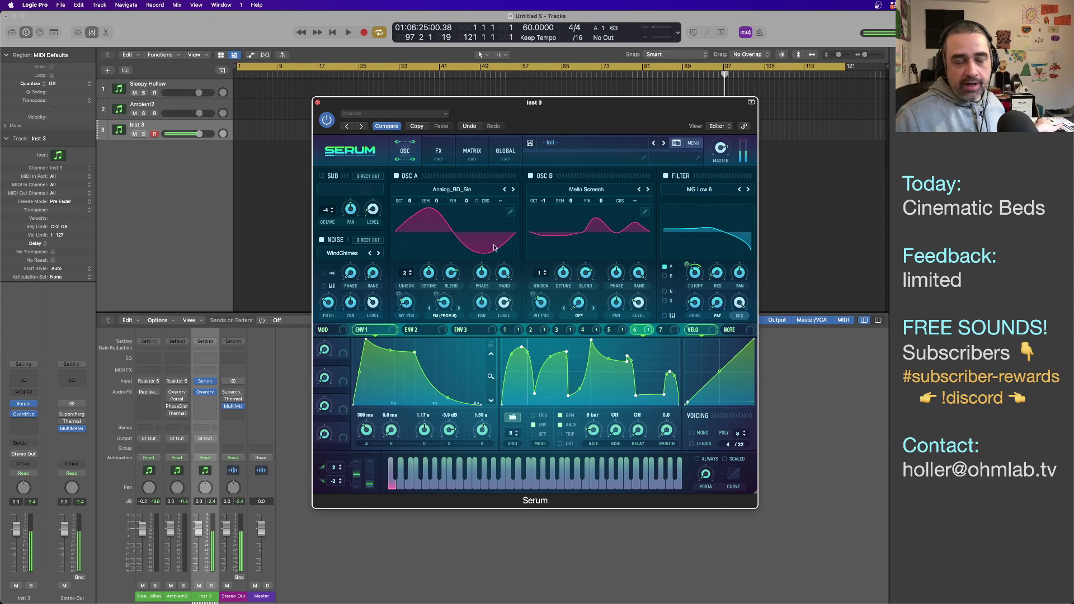
click(28, 423)
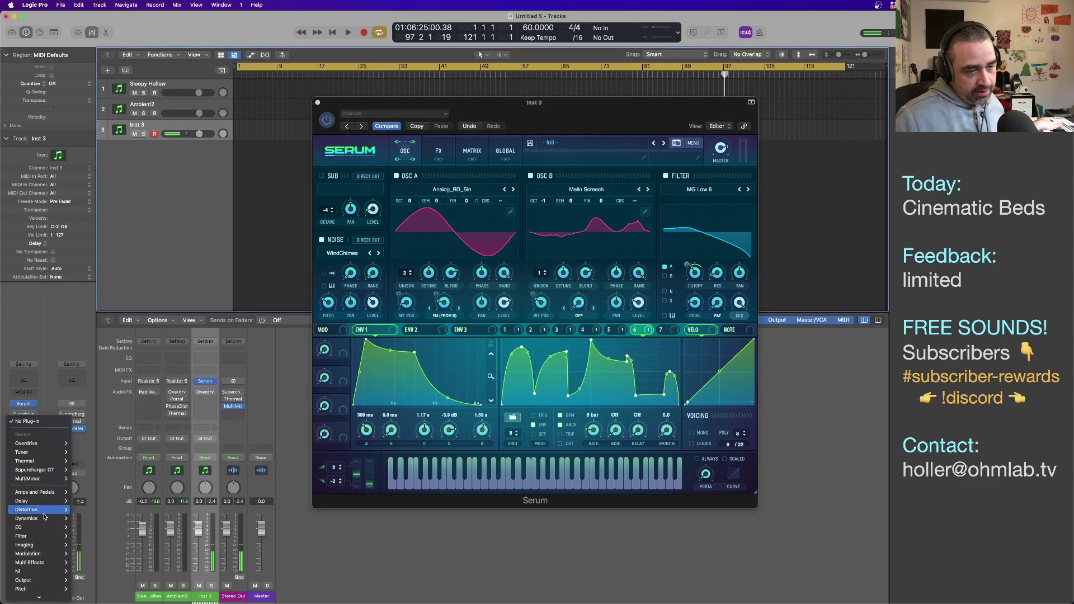
mouse_move(46, 522)
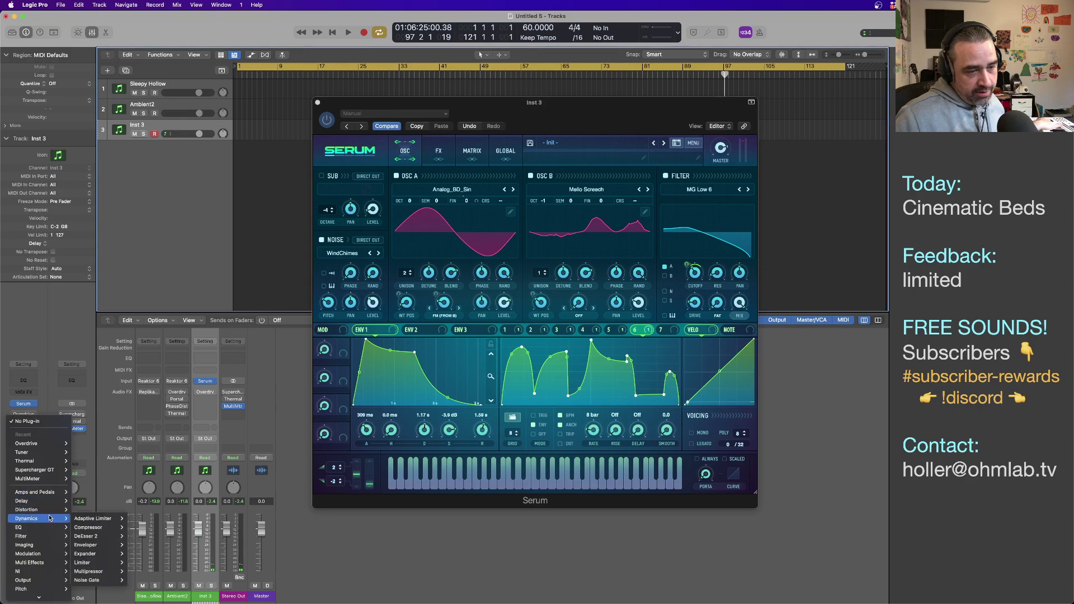
click(137, 555)
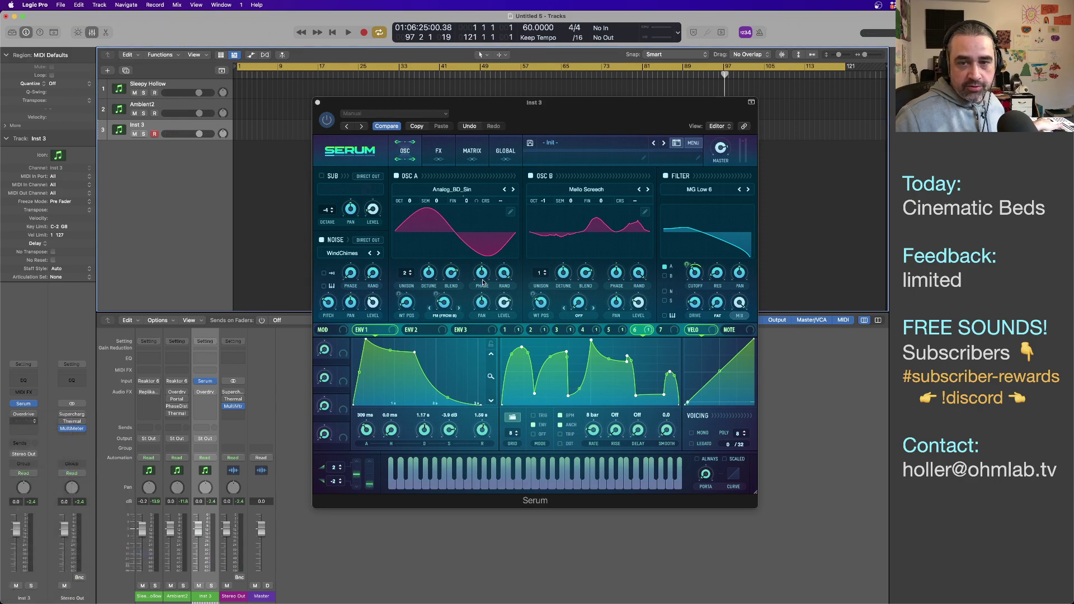
drag(582, 132, 401, 127)
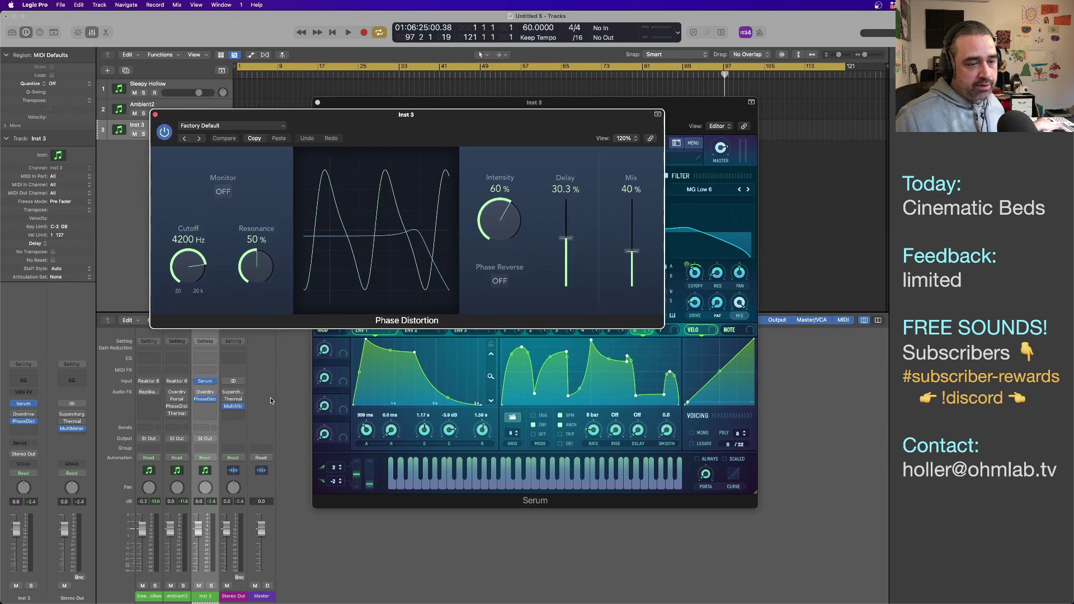
click(73, 430)
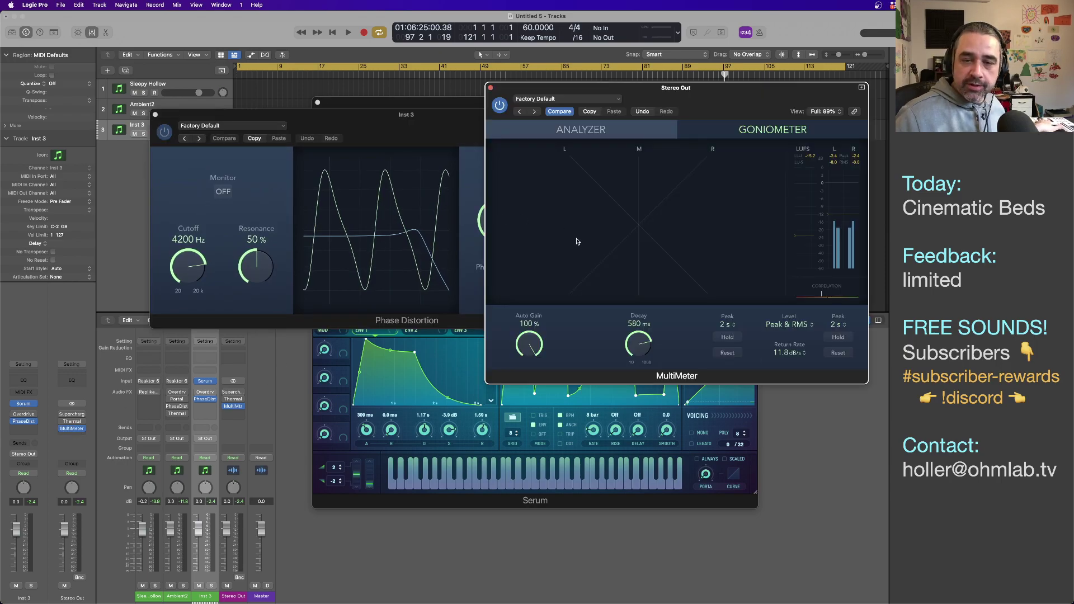
drag(480, 112, 412, 144)
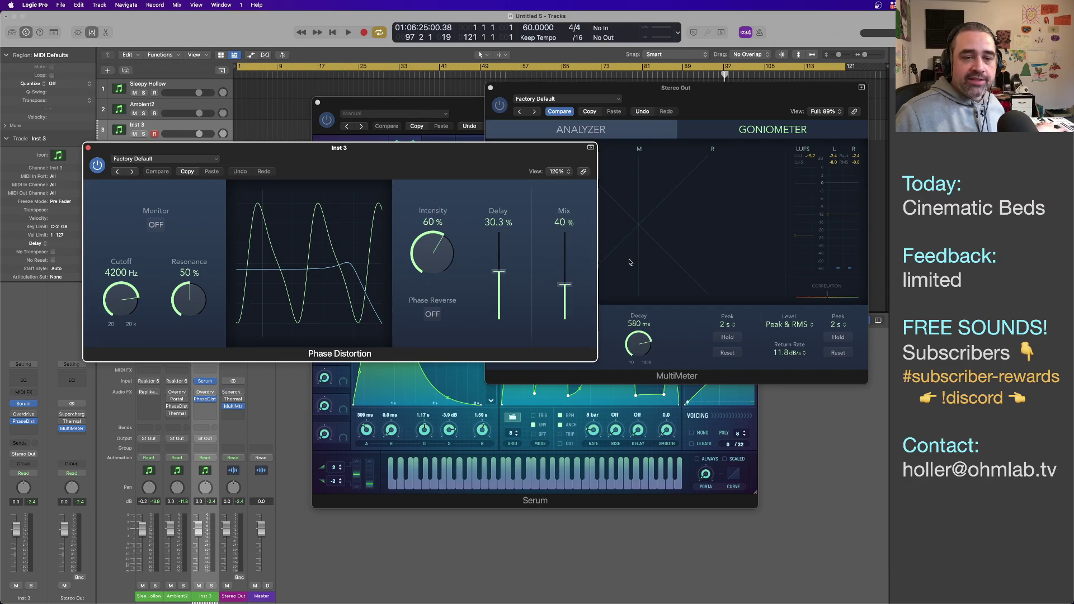
drag(509, 159, 465, 165)
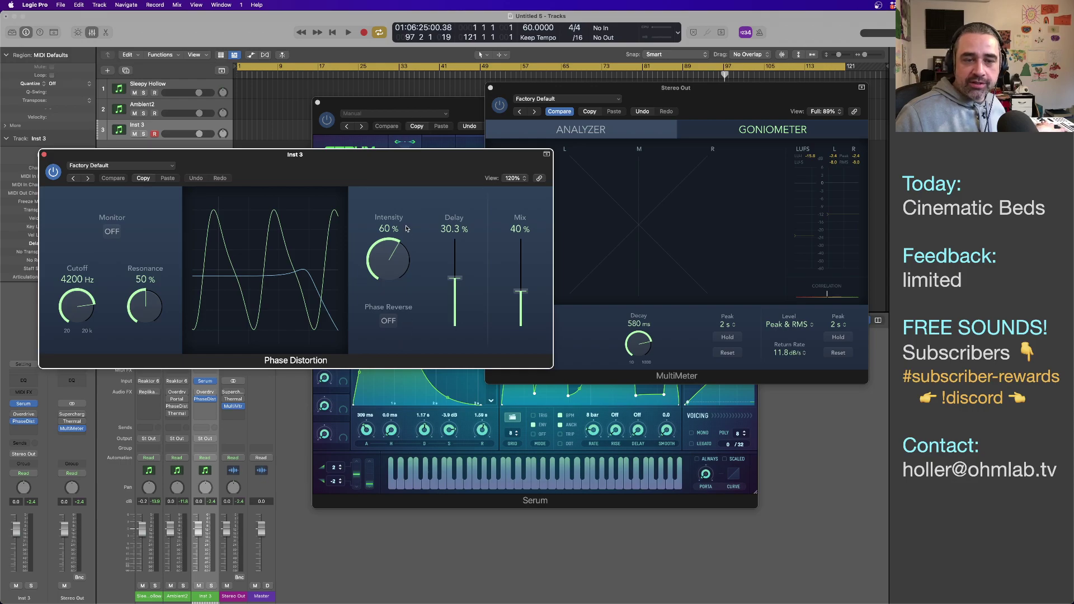
Step: Set the Phase Distortion intensity to 92%, mix to 100%, resonance to 54% and delay to 32.5%
drag(387, 264, 361, 229)
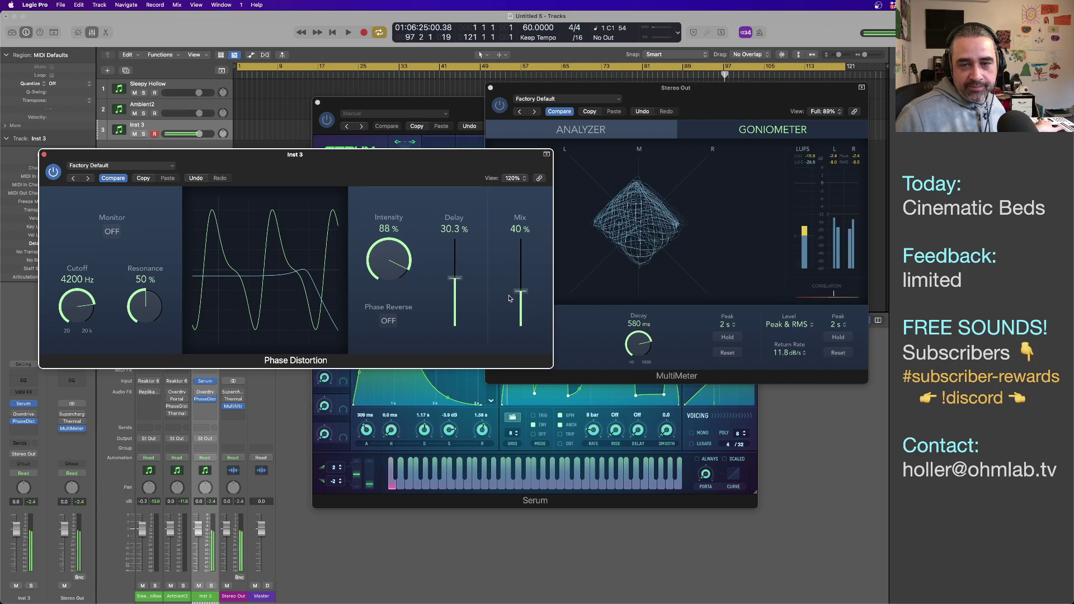
drag(520, 292, 518, 238)
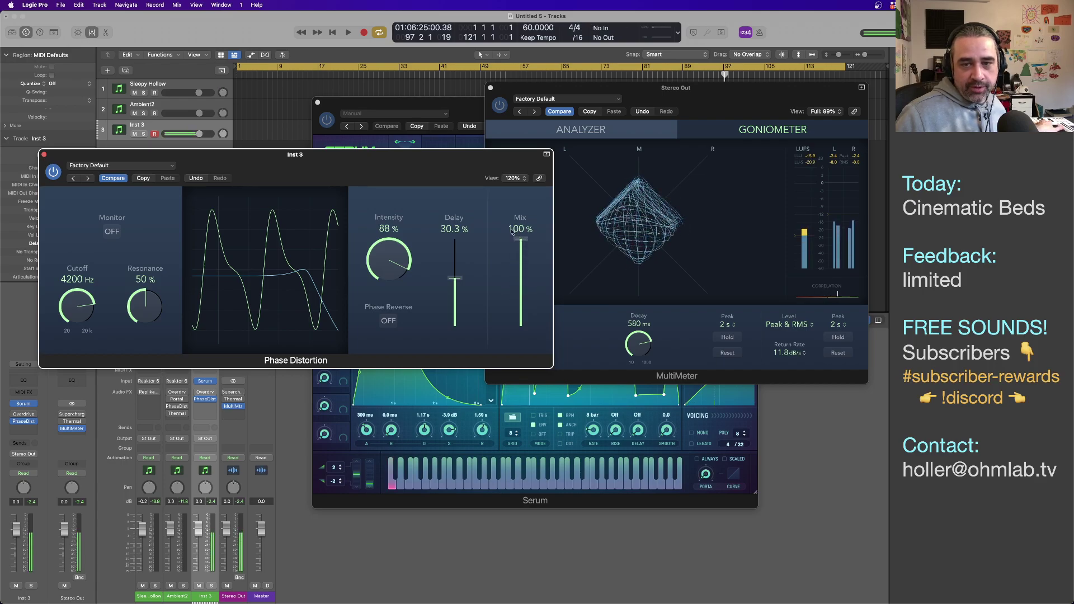
mouse_move(392, 265)
mouse_down()
mouse_move(385, 259)
mouse_move(385, 274)
mouse_up()
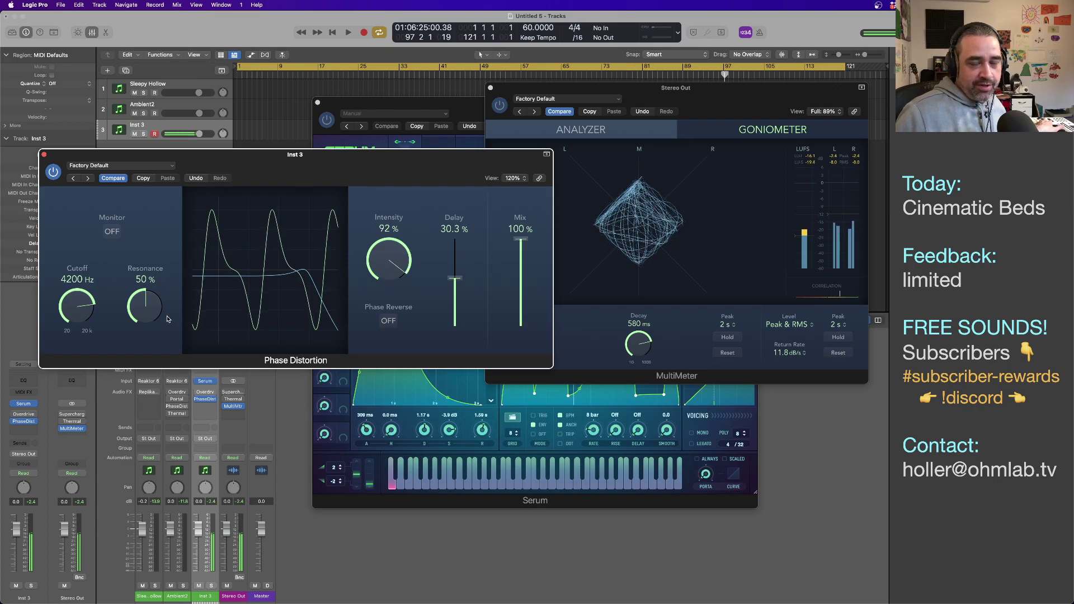
mouse_move(154, 317)
mouse_down()
mouse_move(154, 301)
mouse_move(154, 314)
mouse_up()
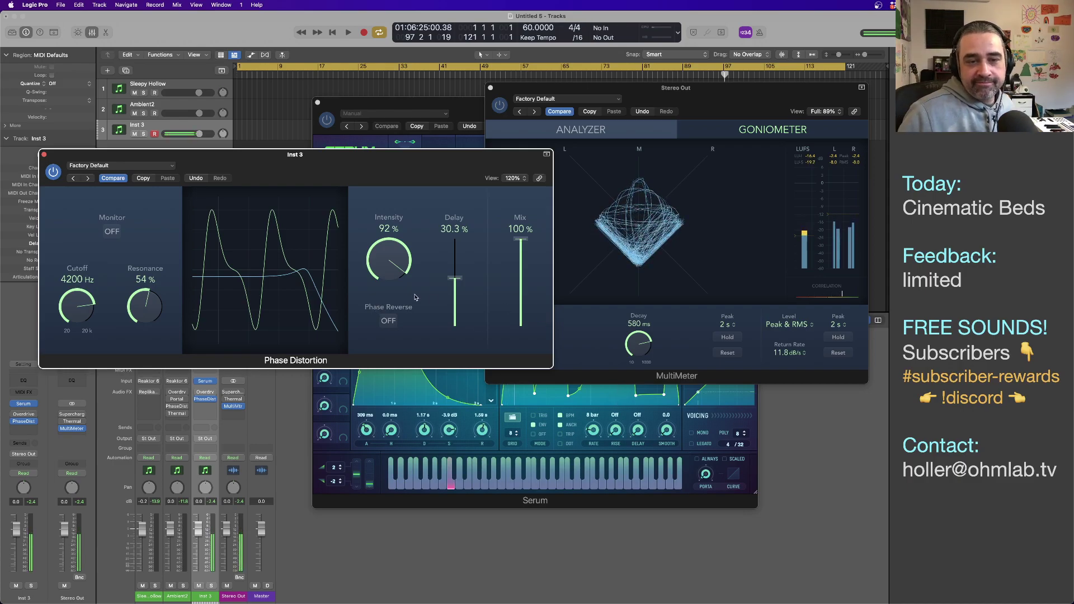
drag(456, 282, 456, 278)
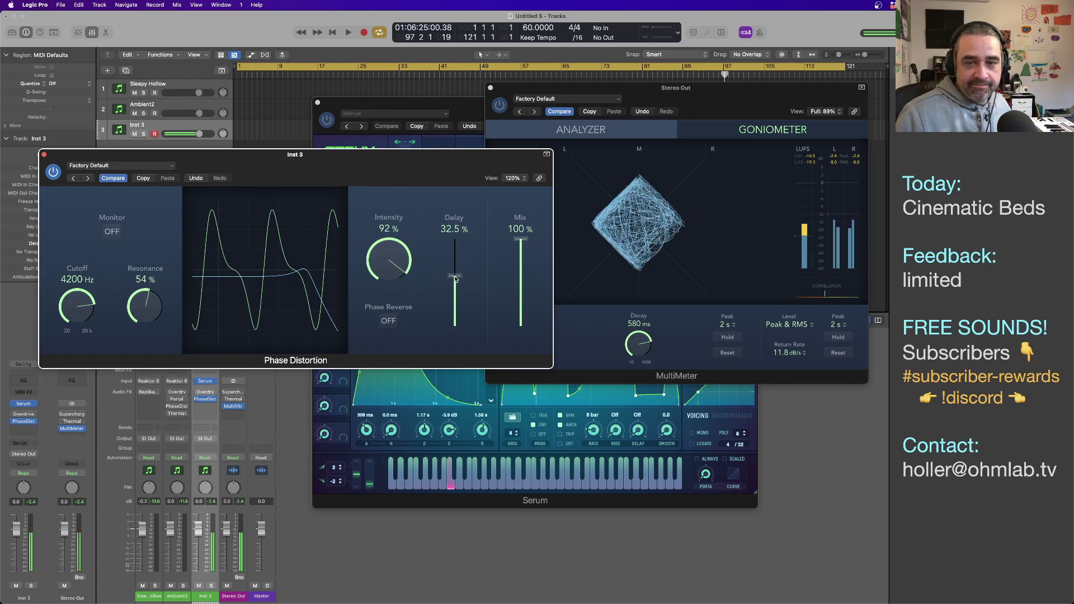
Step: Try different Phase Distortion blends, ending with the intensity at 93% and the mix at 26%
drag(522, 240, 521, 287)
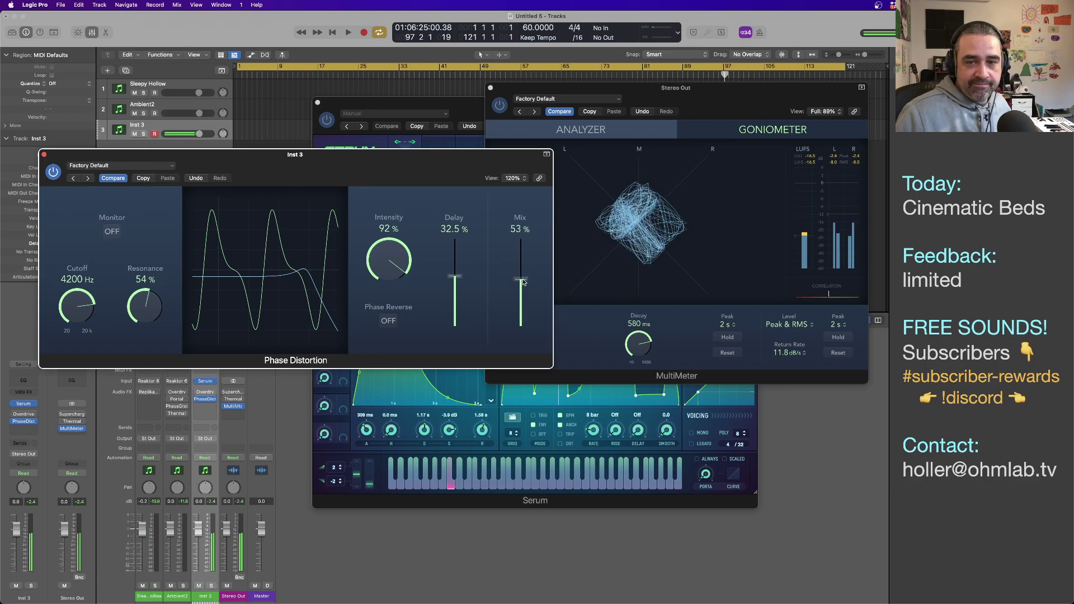
drag(524, 281, 524, 273)
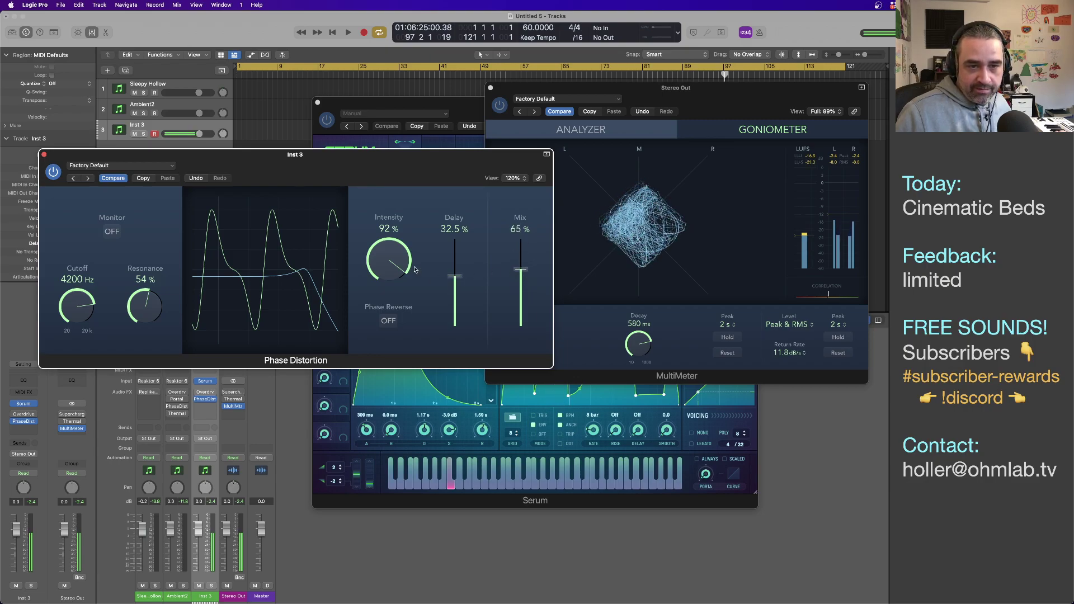
drag(396, 266, 397, 320)
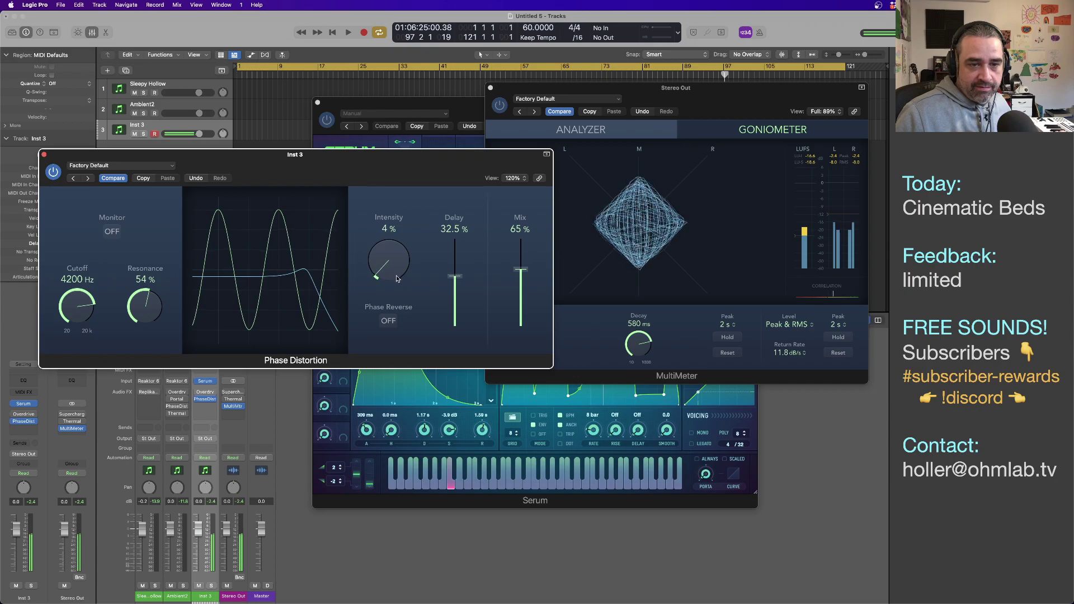
drag(397, 277, 396, 173)
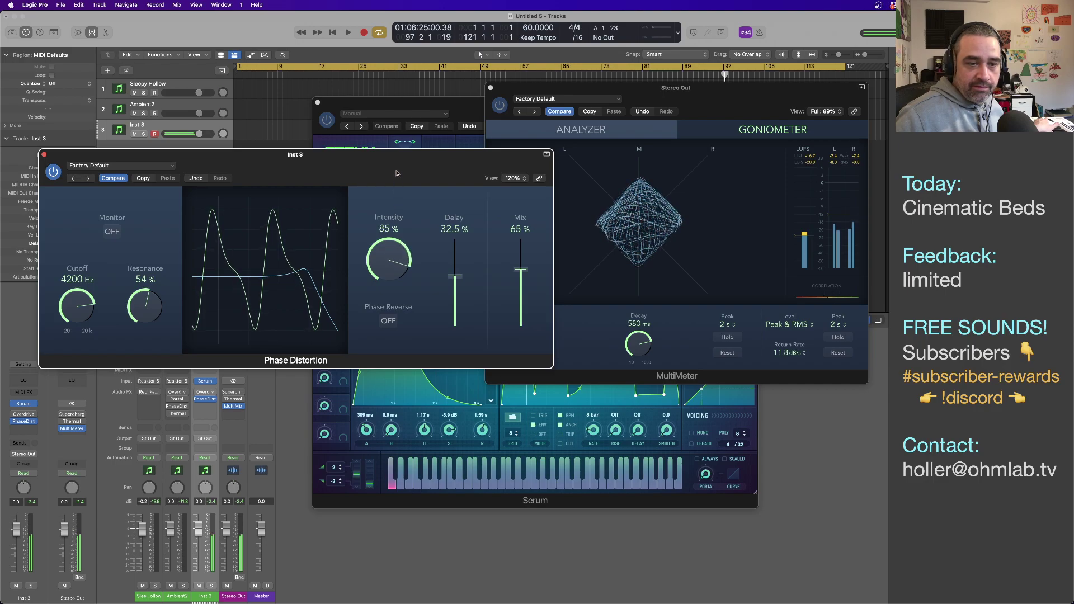
drag(385, 273, 385, 268)
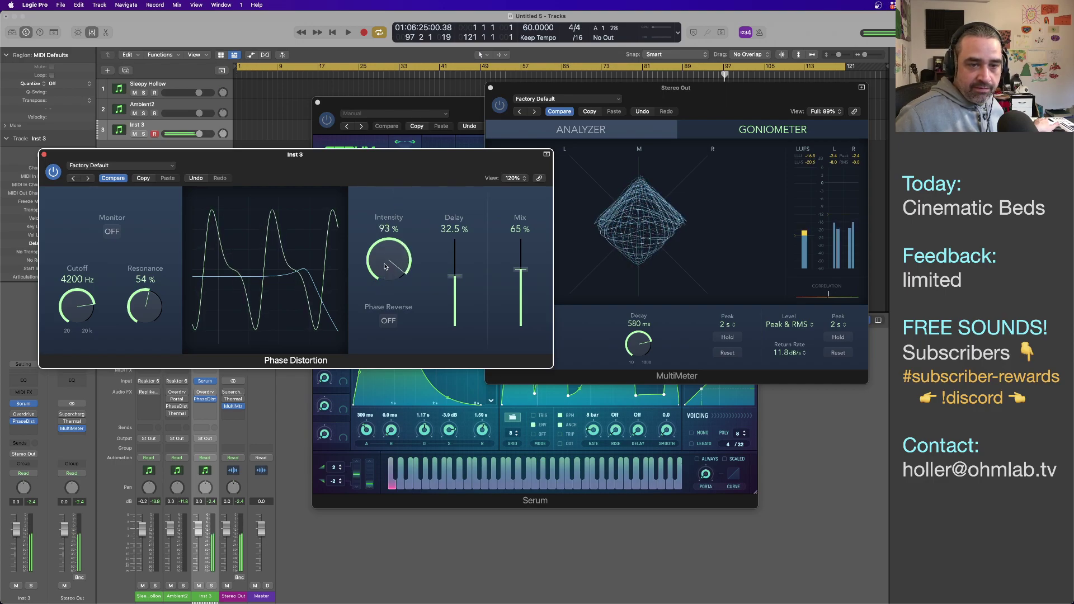
drag(524, 269, 524, 306)
drag(390, 274, 385, 283)
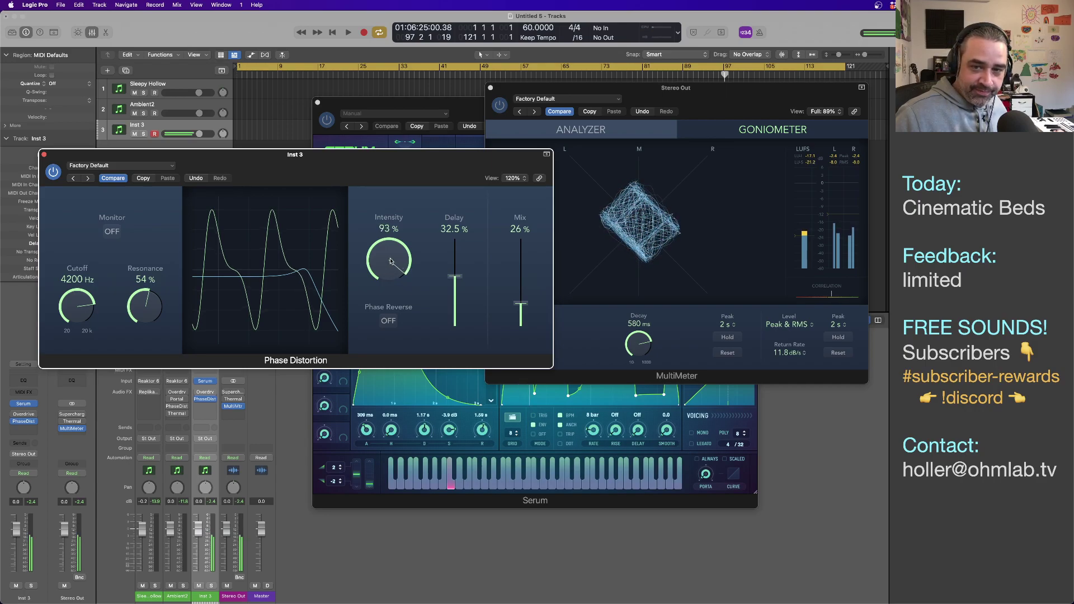
Step: Lower the Phase Distortion intensity to 46% and its mix to 11% on Inst 3
drag(389, 264, 390, 268)
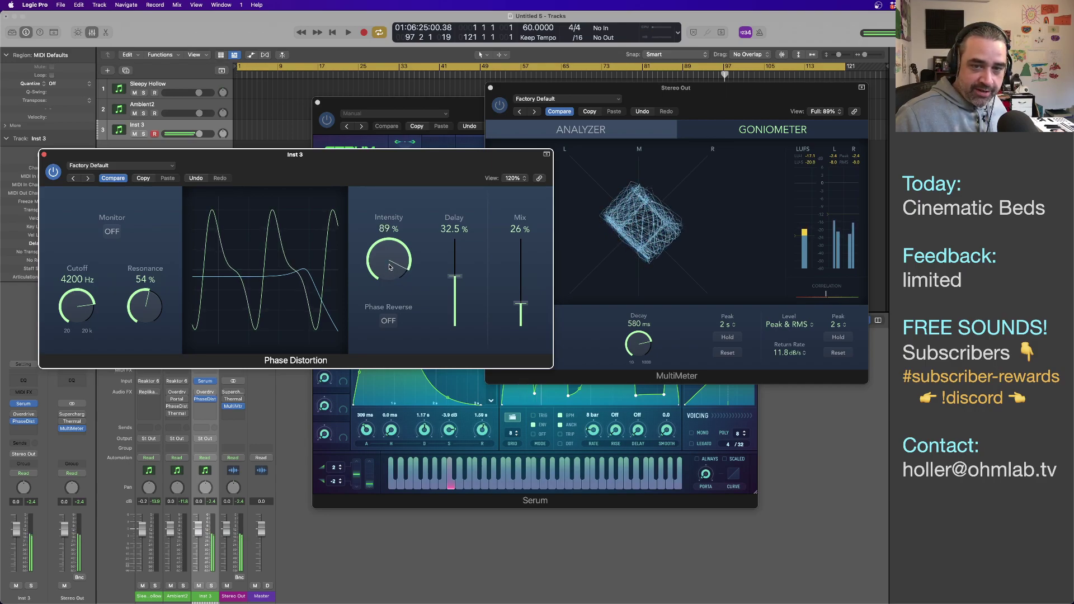
mouse_move(514, 307)
mouse_down()
mouse_move(519, 243)
mouse_move(517, 320)
mouse_up()
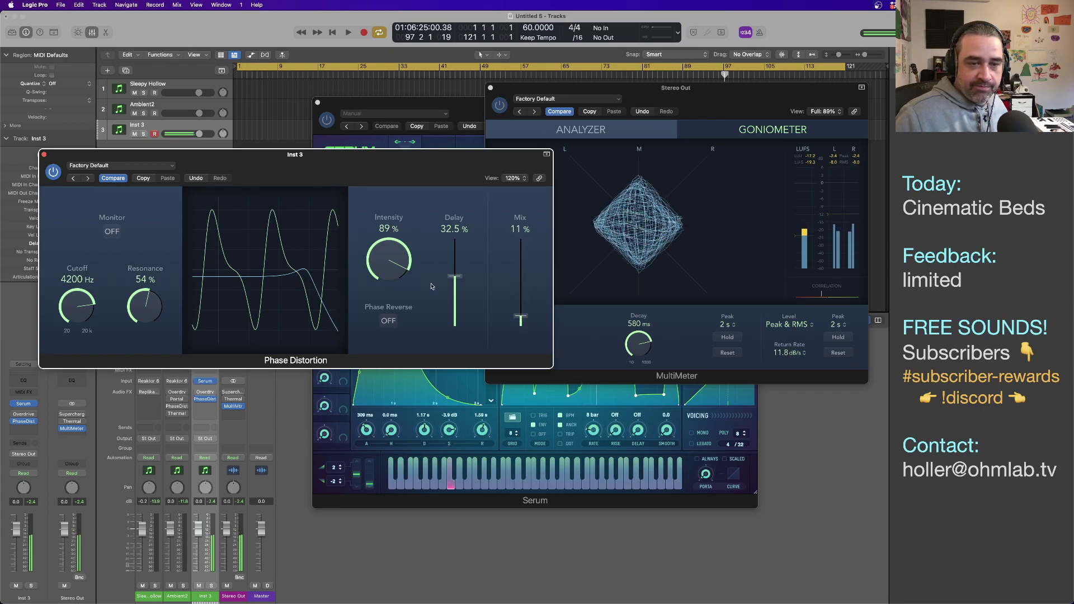
drag(392, 272, 395, 326)
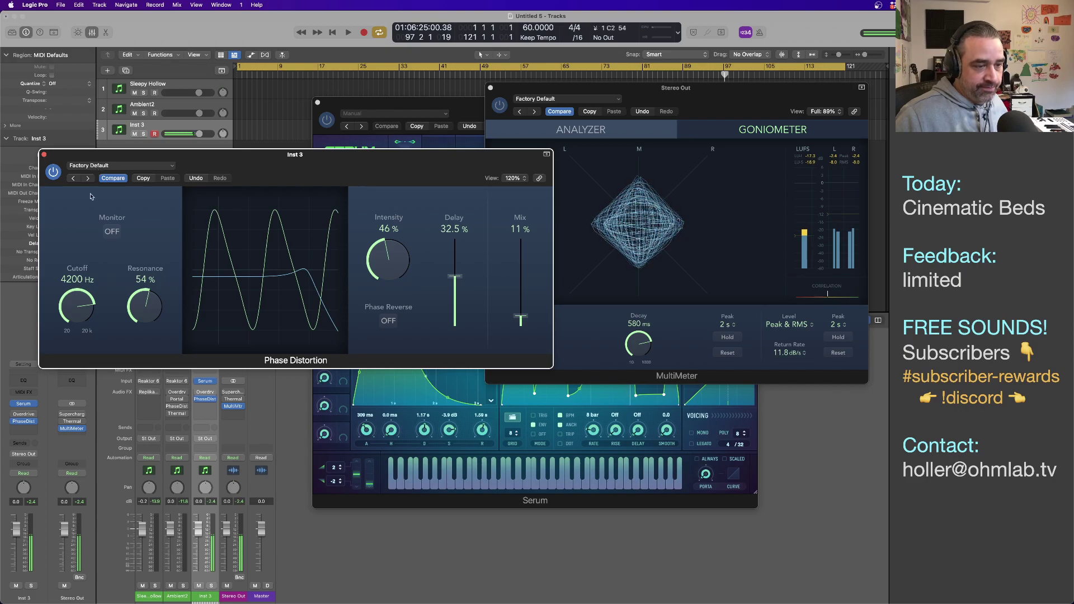
Step: Bypass Phase Distortion on Inst 3 and insert the Dirt plug-in in the slot after it
click(22, 428)
mouse_move(45, 508)
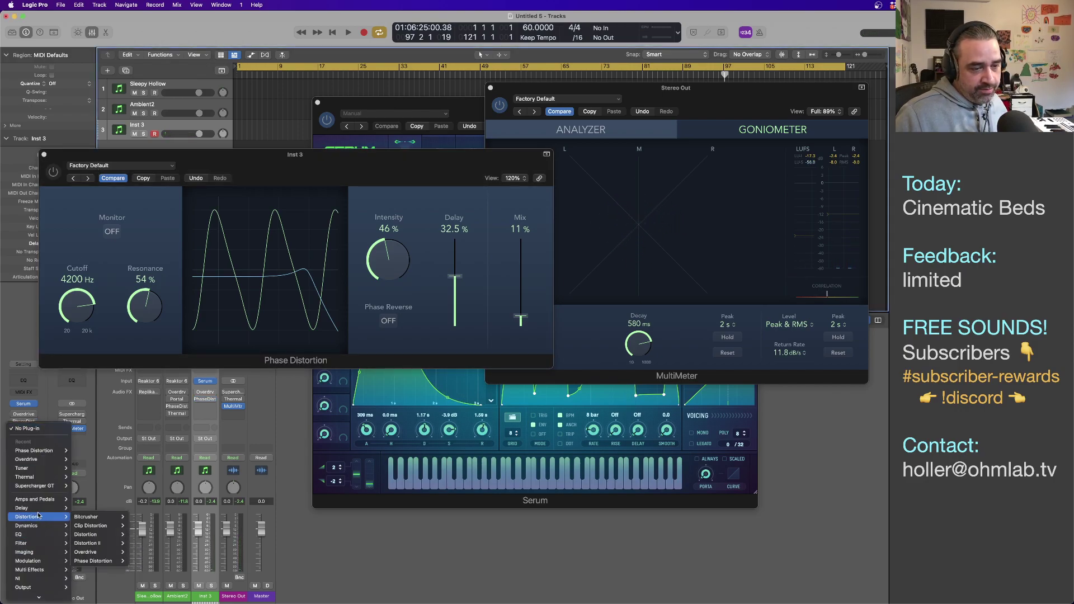
mouse_move(93, 508)
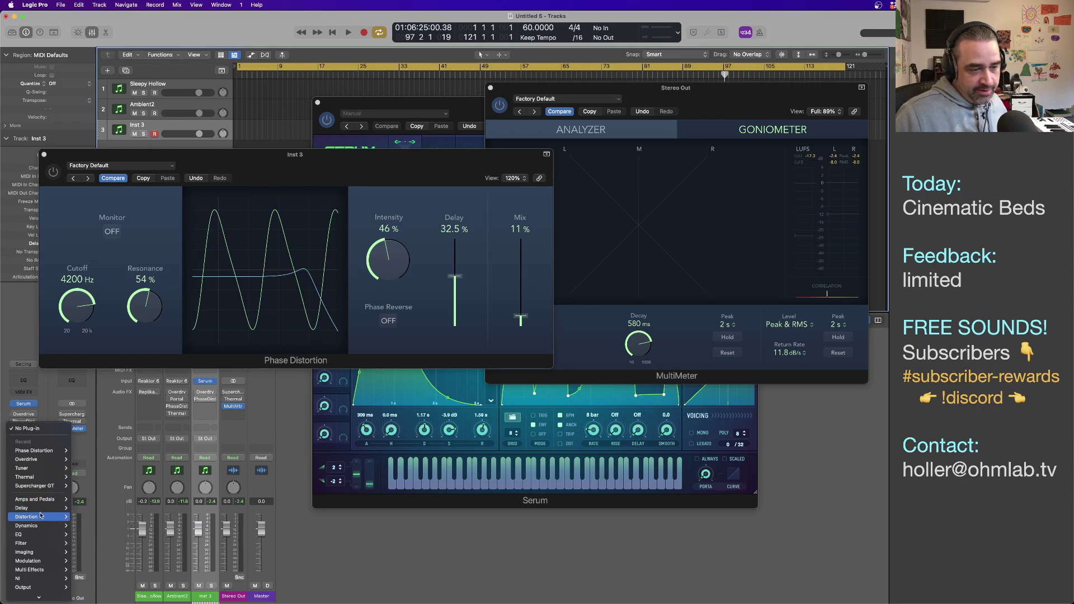
mouse_move(44, 599)
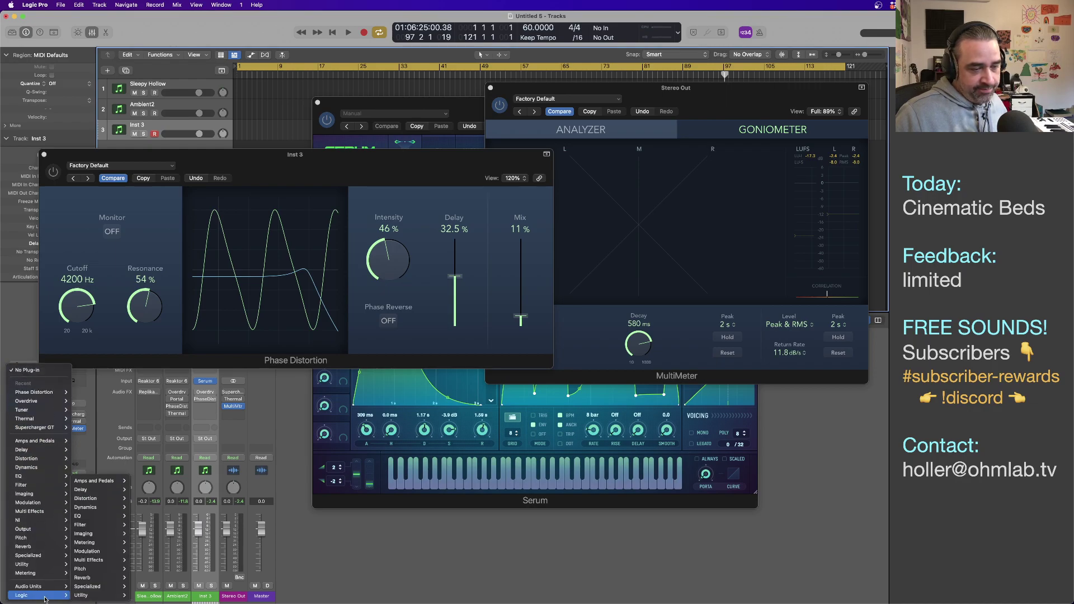
mouse_move(108, 368)
click(141, 385)
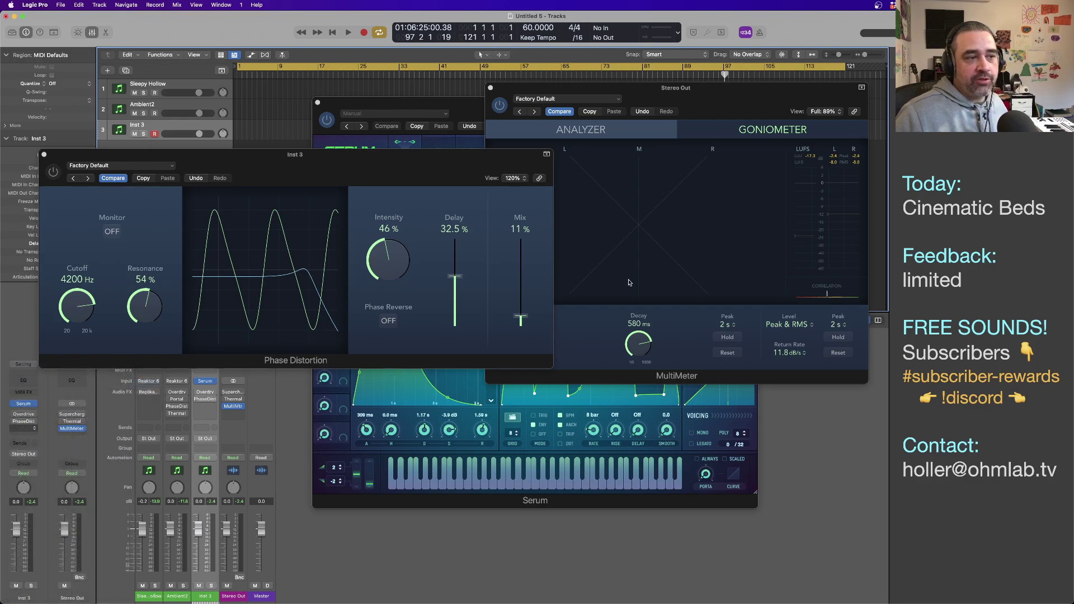
drag(445, 124, 416, 178)
Step: Try different Dirt mix amounts, ending at about 75%
drag(395, 339, 397, 367)
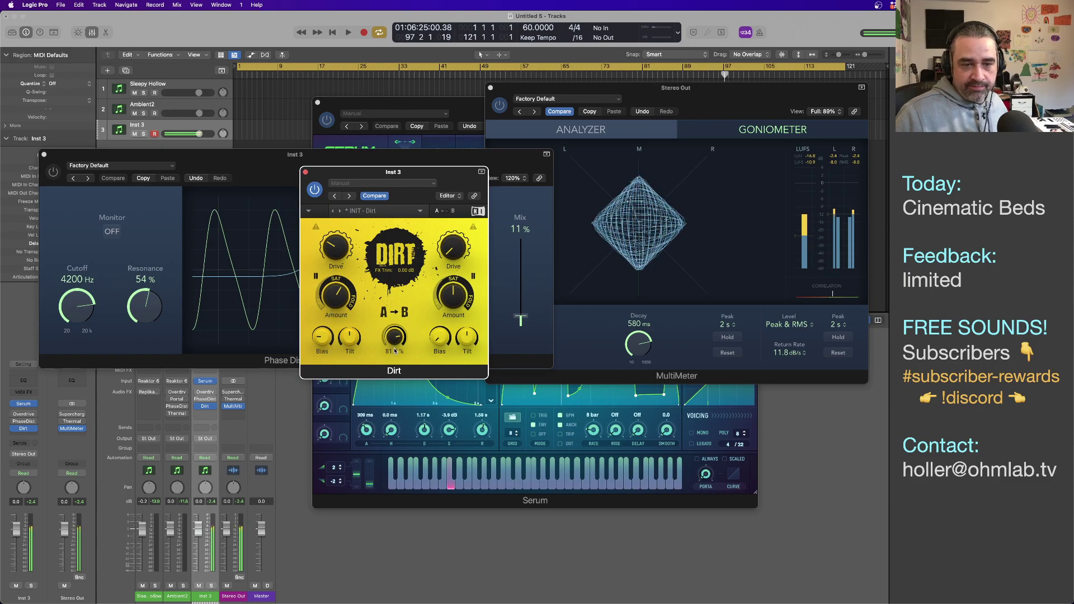
drag(395, 354, 395, 358)
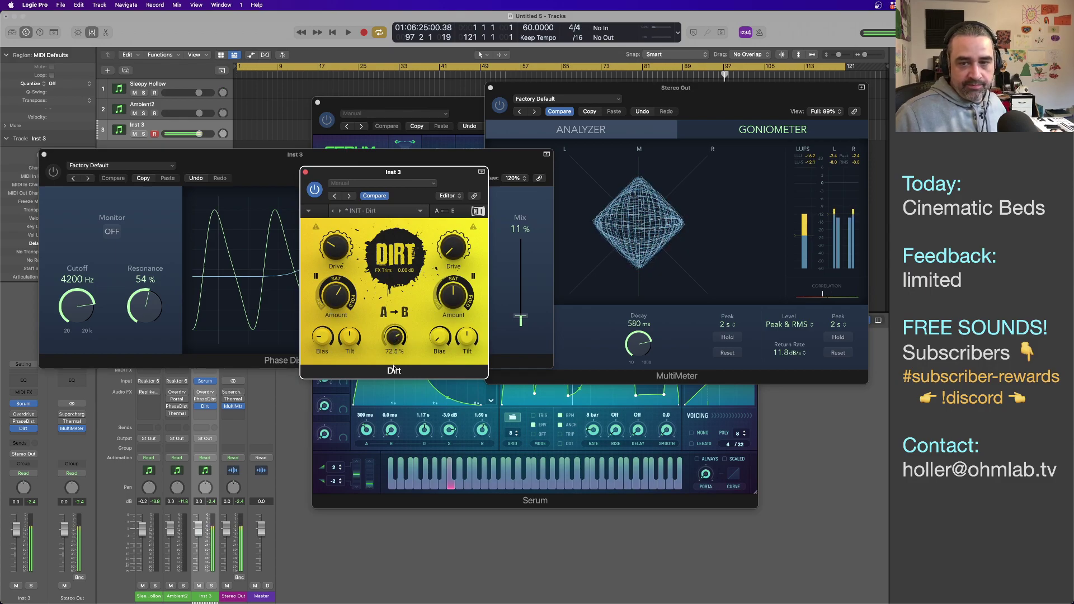
drag(396, 415, 411, 463)
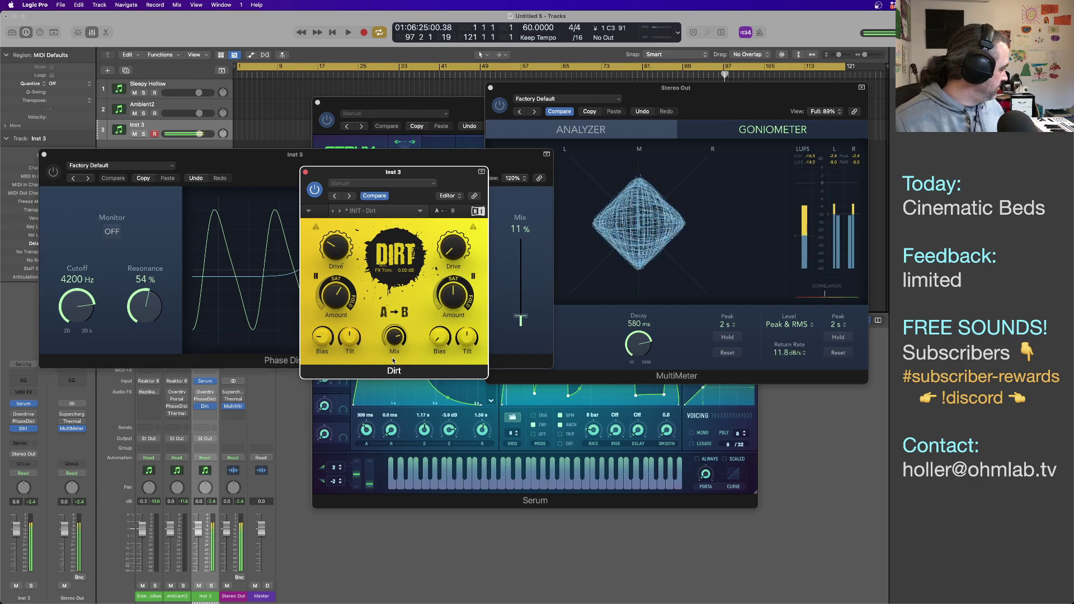
mouse_move(396, 347)
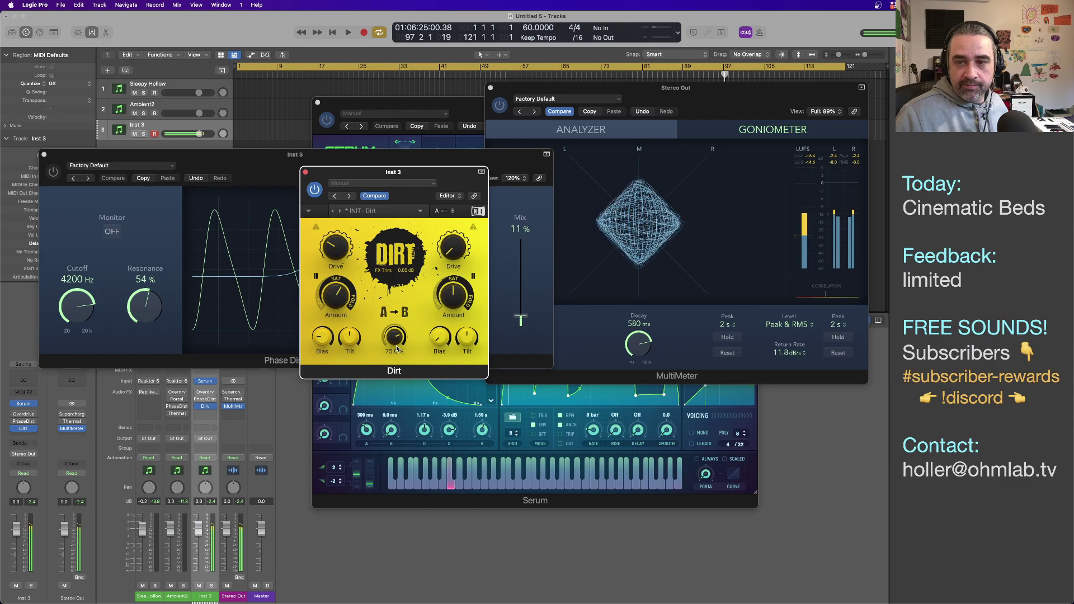
Step: Close the Dirt and Phase Distortion windows, bypass Dirt, and switch the Overdrive back on for Inst 3
click(305, 173)
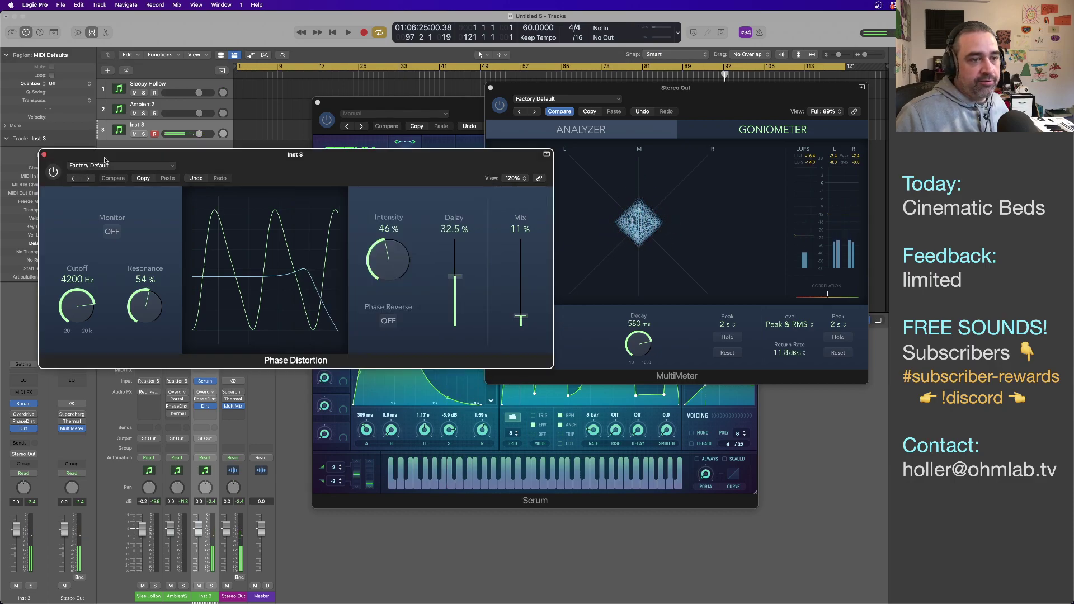
click(44, 155)
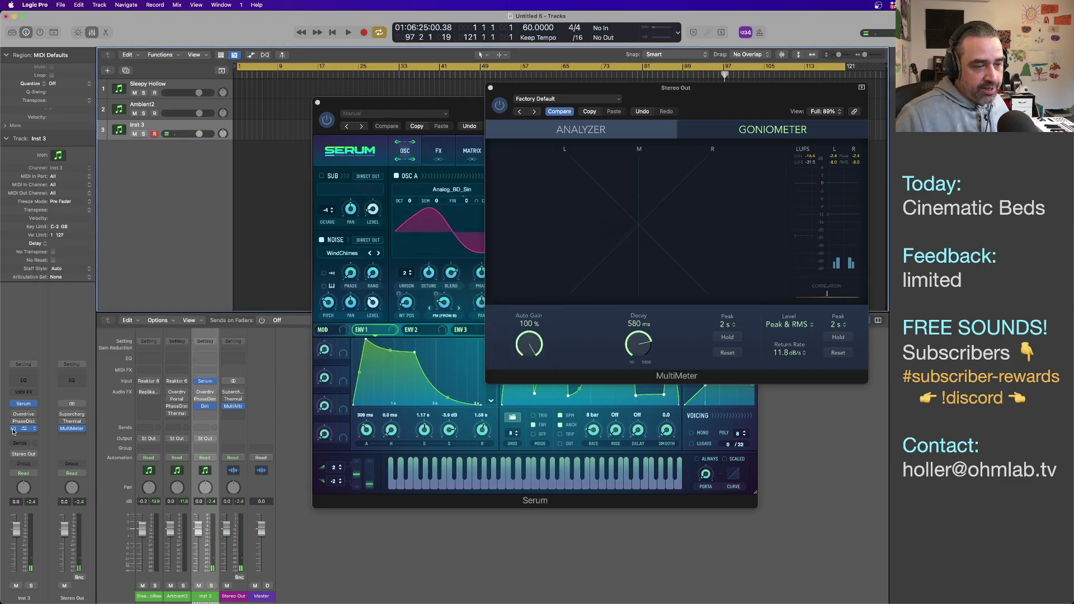
click(13, 415)
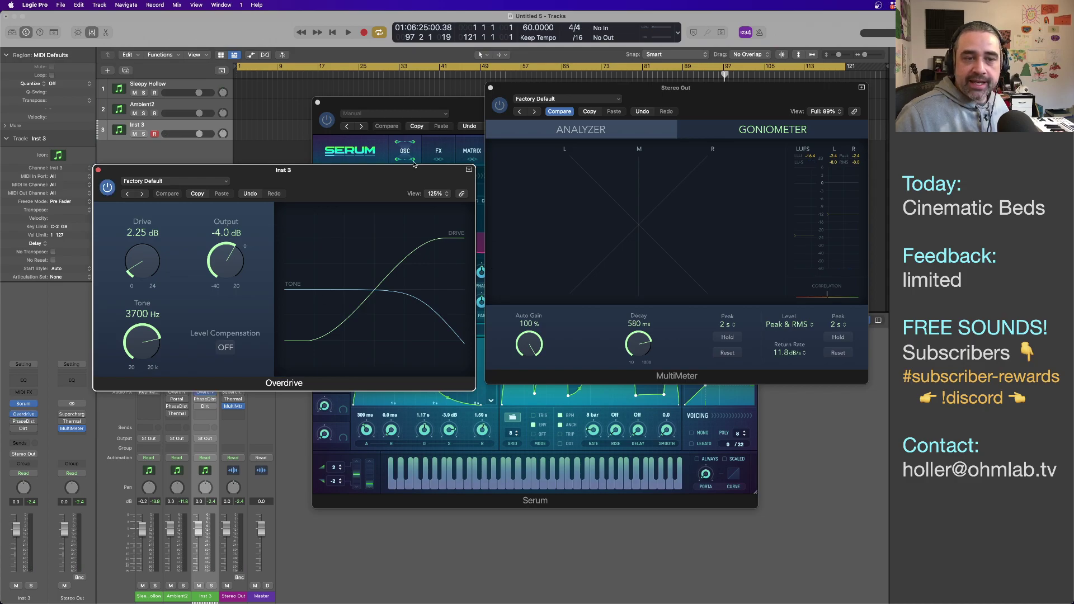
drag(315, 181, 324, 188)
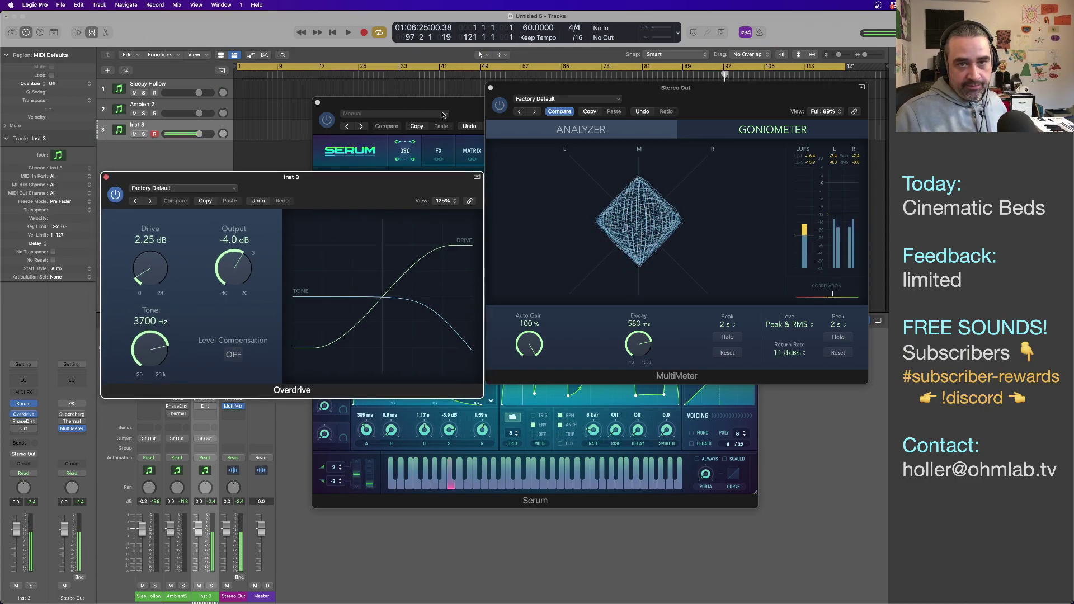
Step: Try the Animoog wavetable MMDExtInMedFB1 on Serum's oscillator A with its wavetable position adjusted, and return to Analog_BD_Sin
click(473, 101)
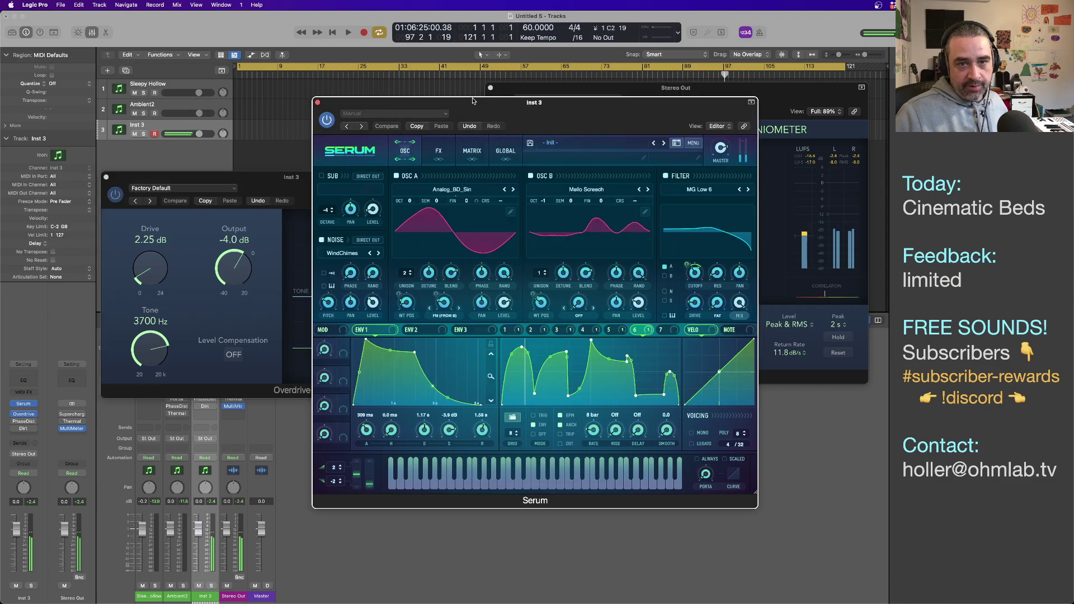
click(468, 191)
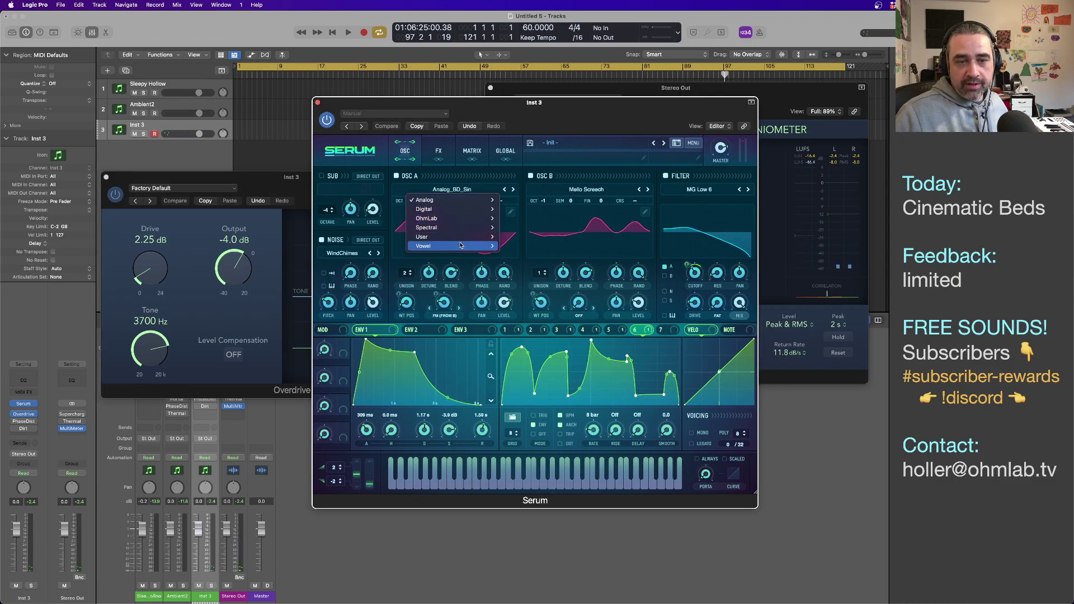
mouse_move(462, 242)
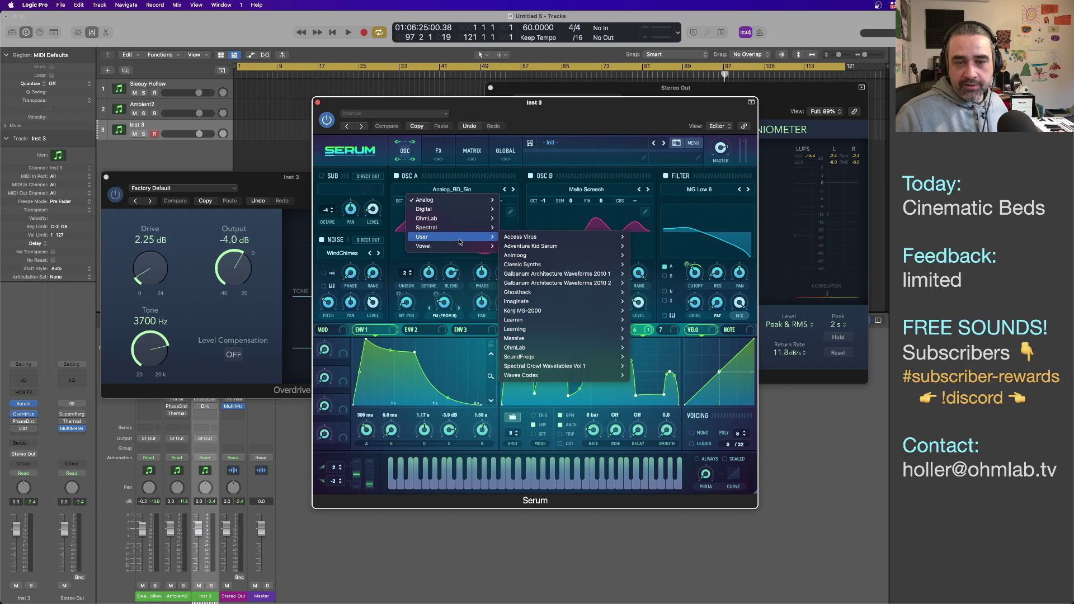
mouse_move(554, 255)
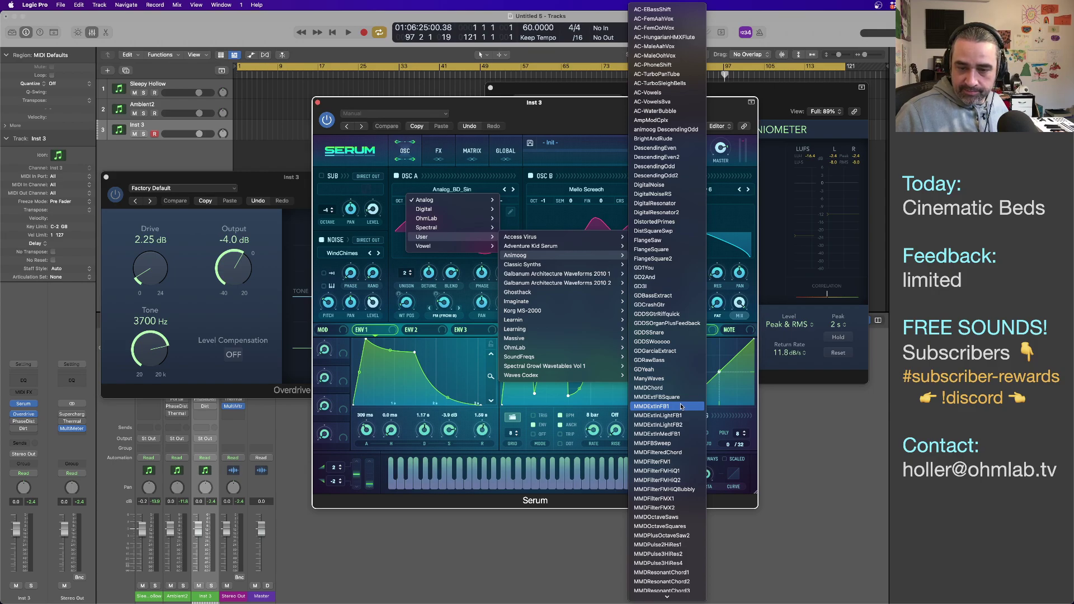
click(684, 434)
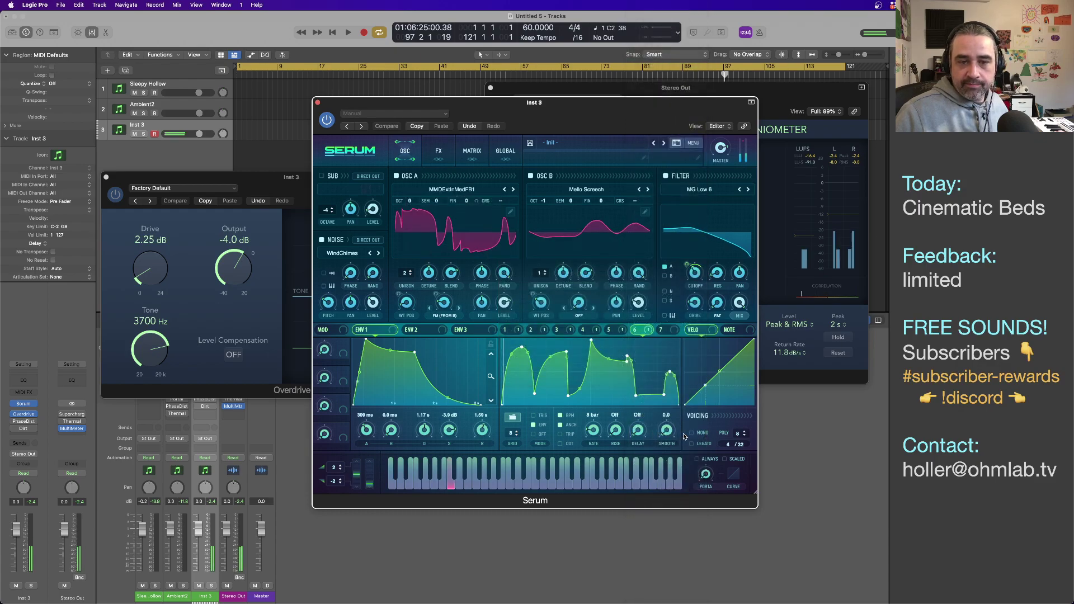
drag(405, 306, 405, 304)
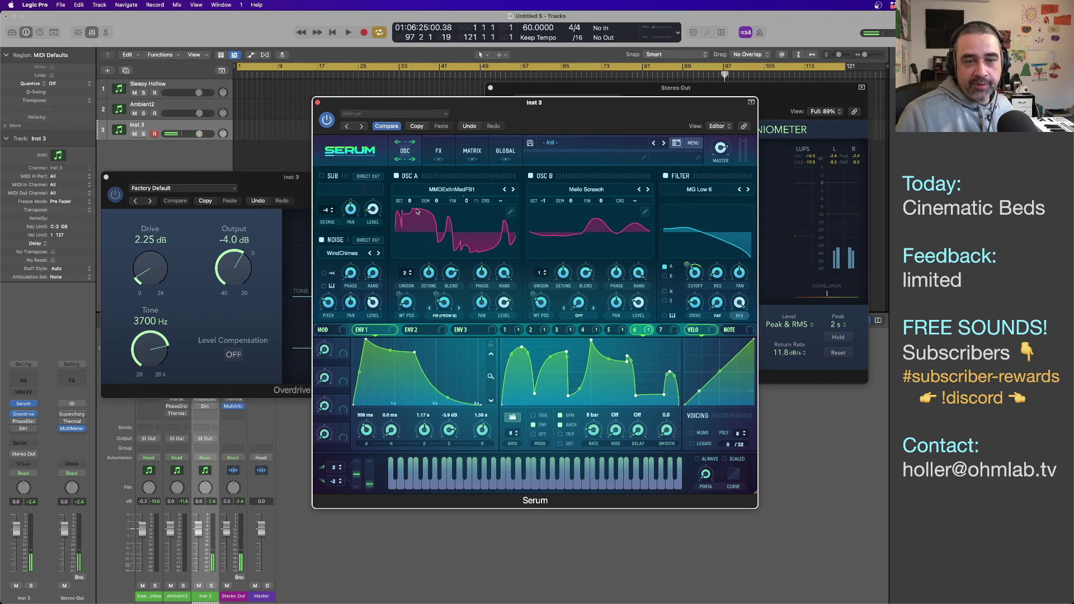
click(482, 193)
mouse_move(492, 199)
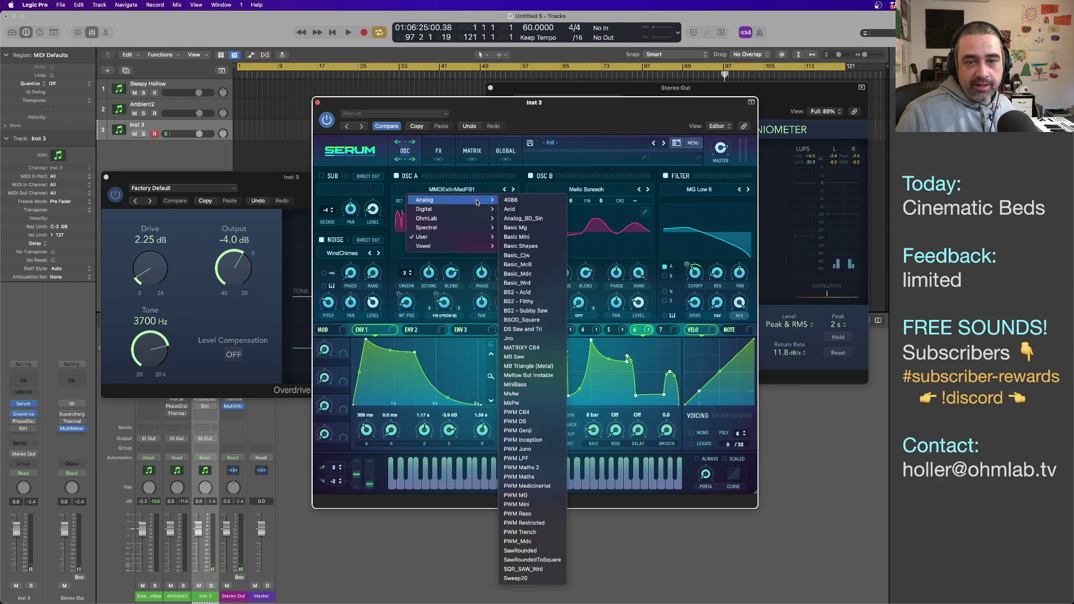
click(518, 219)
Step: Close the Overdrive window and move the Serum window lower
click(176, 184)
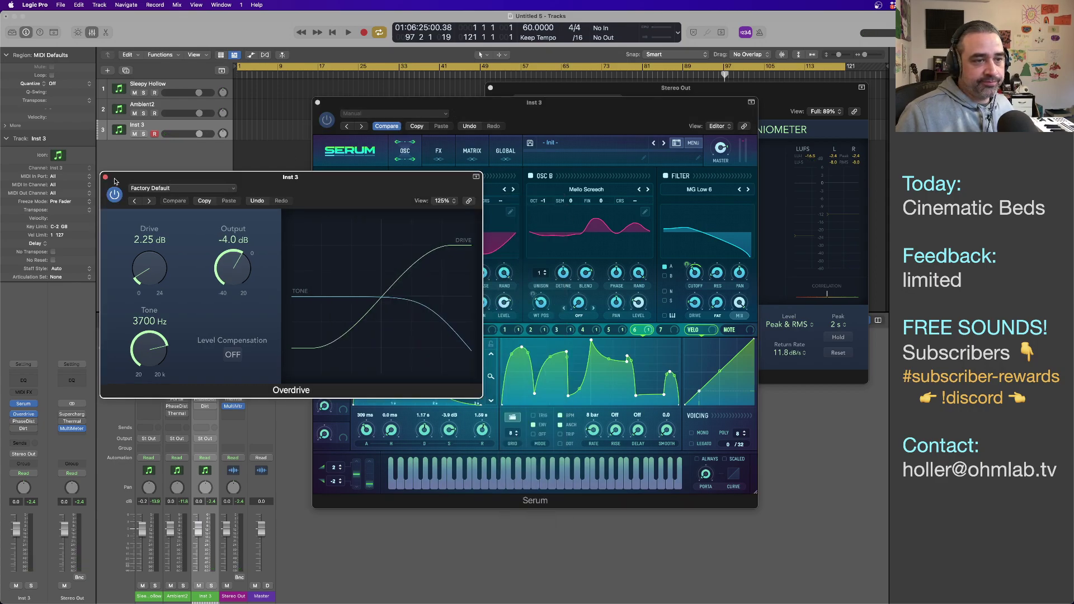
click(105, 178)
drag(529, 111, 495, 135)
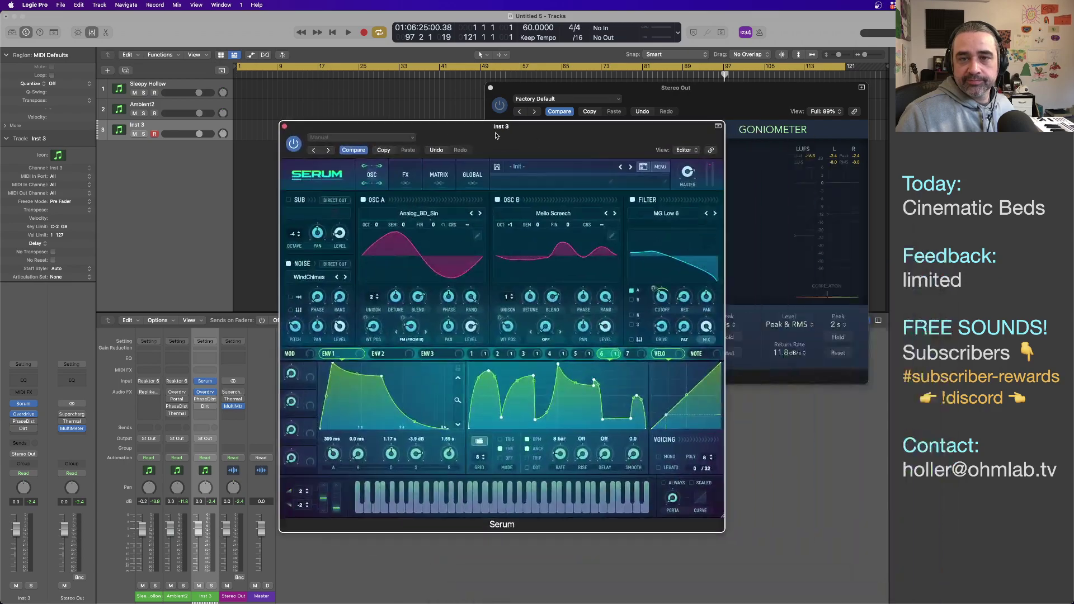
Step: Turn off cycle mode and return the playhead to the start of the project
click(286, 91)
key(c)
key(Return)
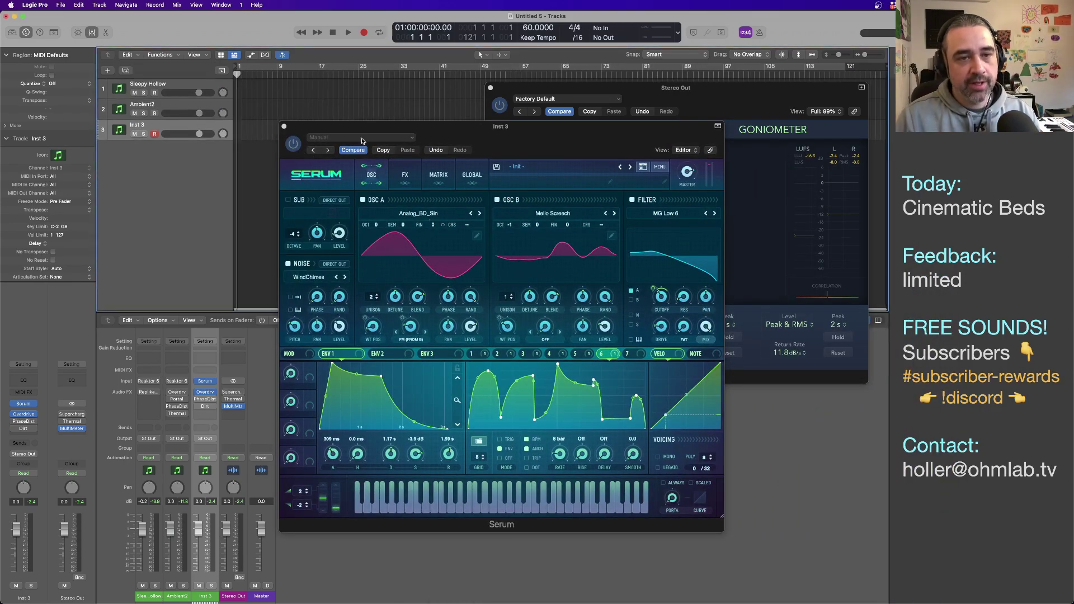
Step: Create an empty MIDI region on Inst 3 from bar 1 to bar 17 and place the playhead at its end
drag(343, 150, 386, 221)
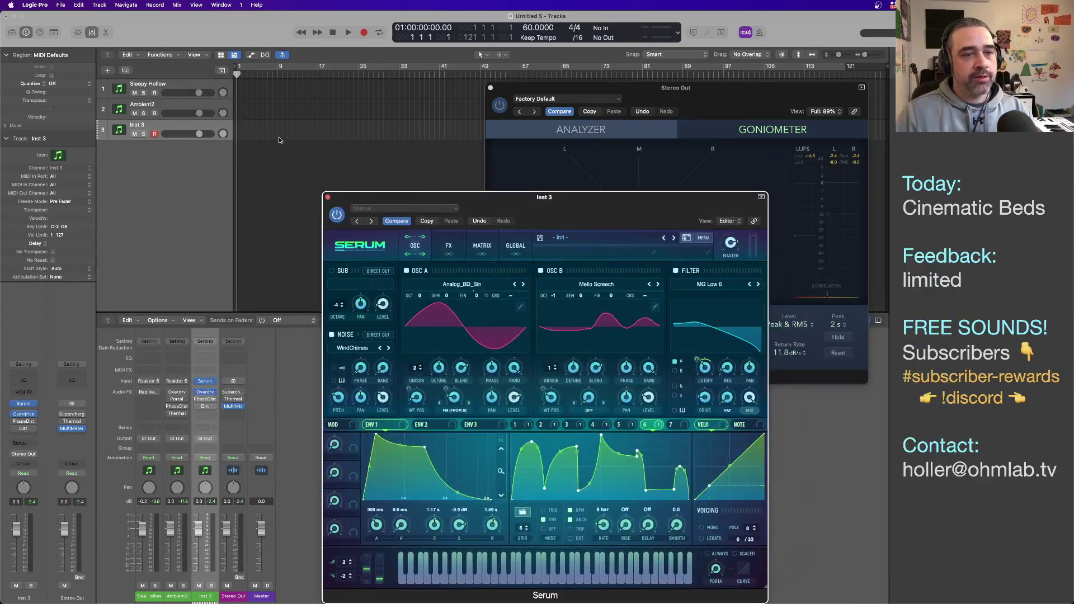
click(239, 135)
right_click(242, 136)
click(255, 141)
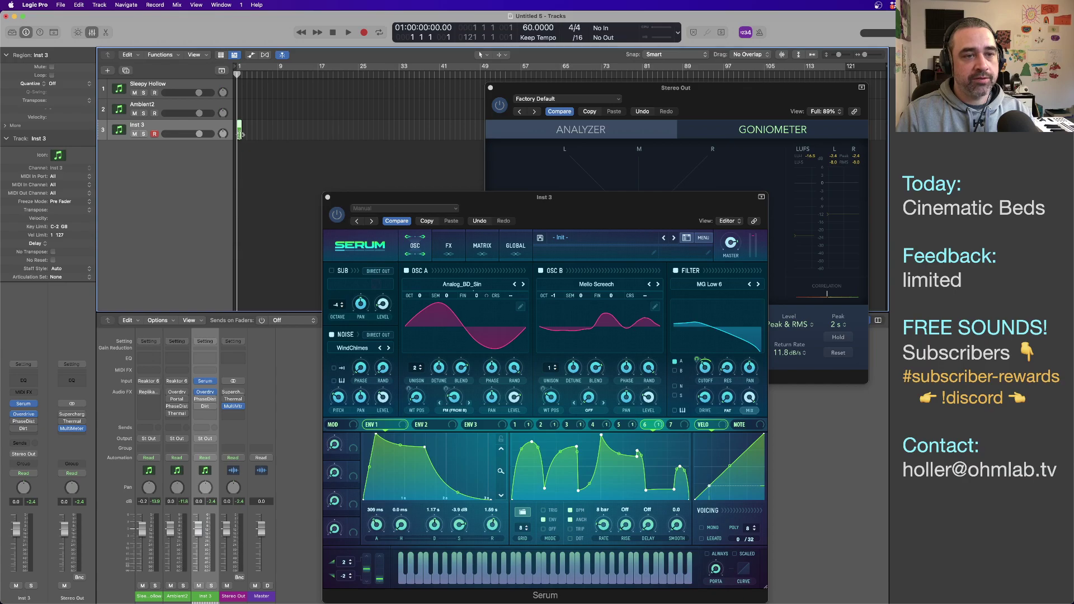
drag(240, 134, 315, 142)
click(317, 76)
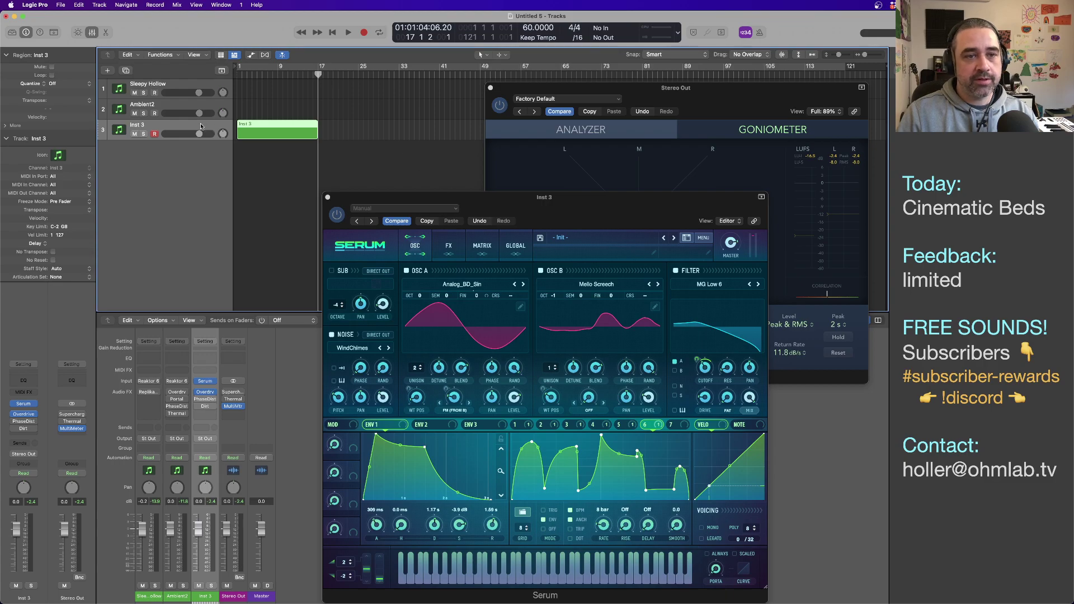
Step: Create a C1 note at the start of the new Inst 3 region in the Piano Roll, and close the Serum window
double_click(280, 126)
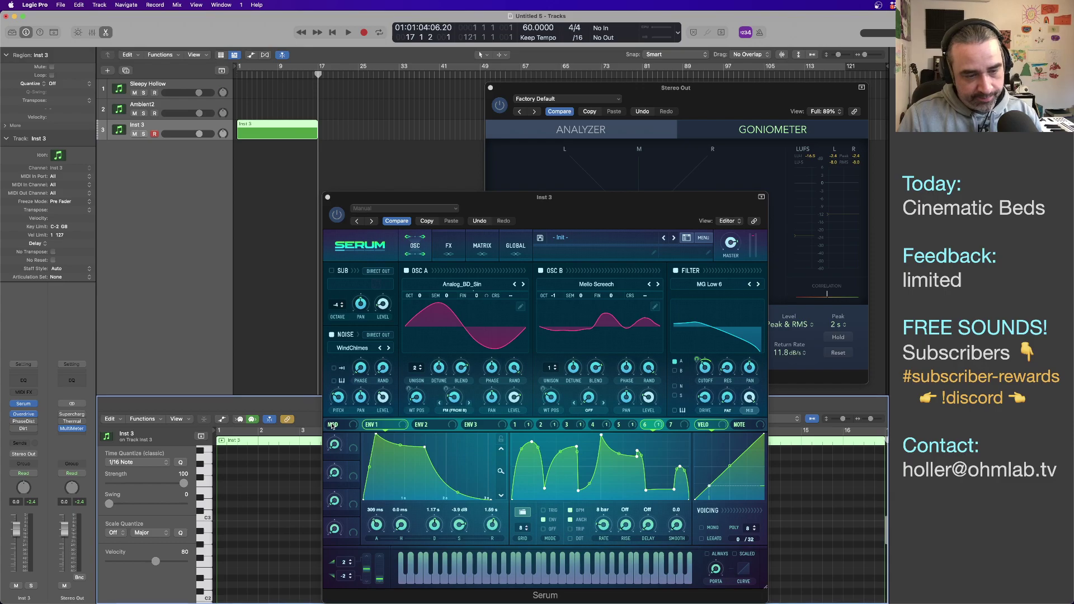
scroll(237, 561, down, 8)
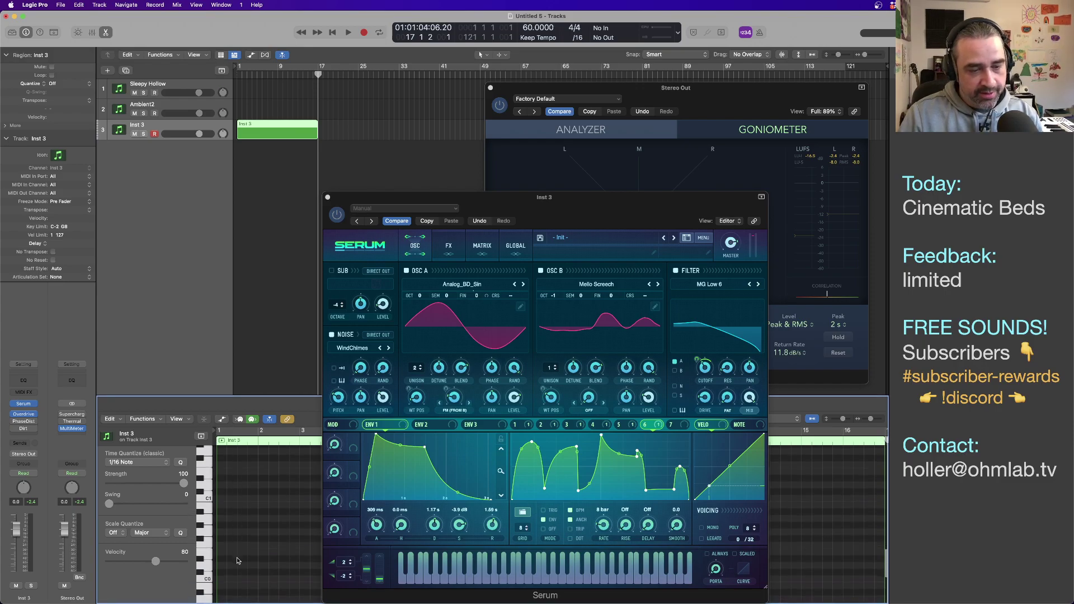
click(206, 499)
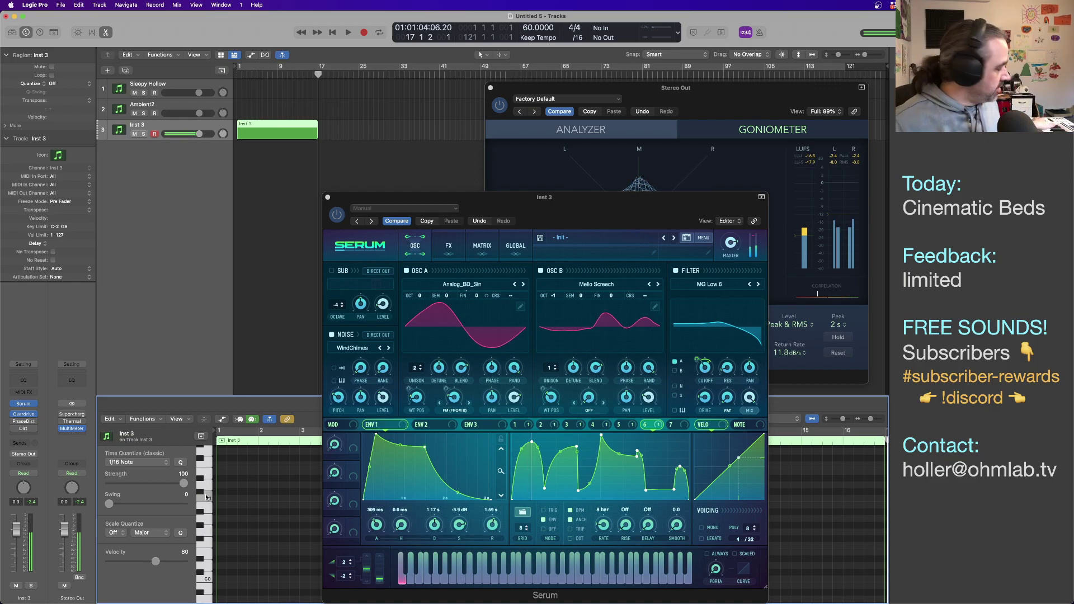
right_click(234, 490)
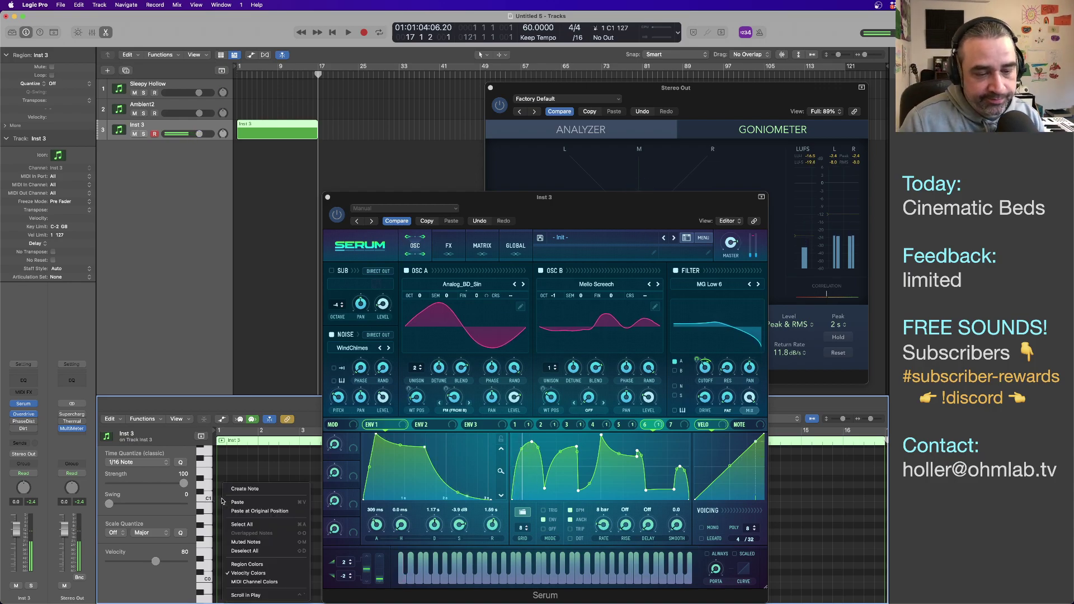
click(234, 490)
scroll(239, 511, right, 5)
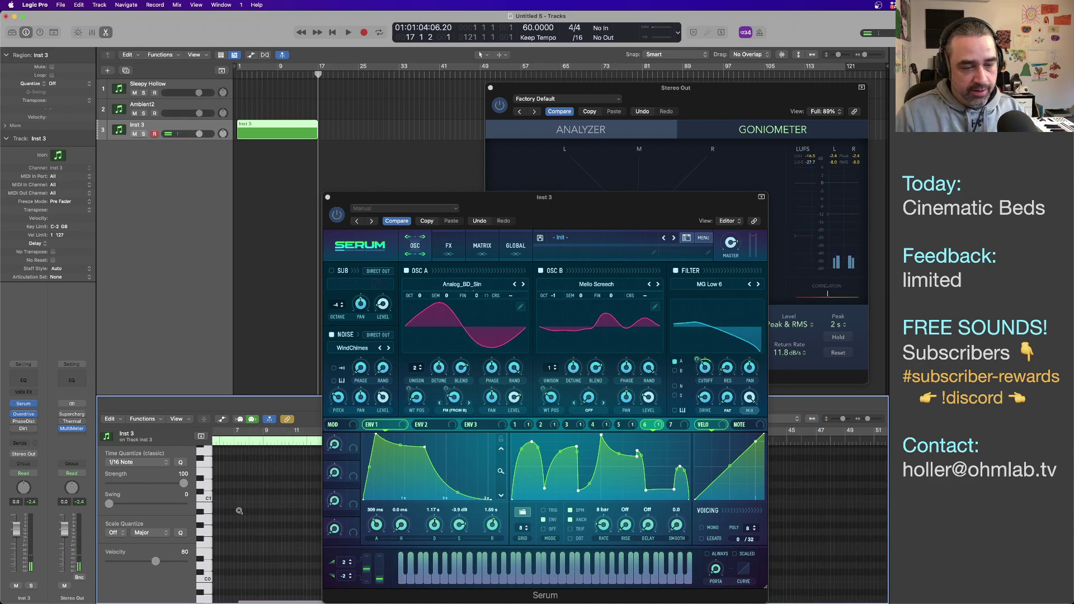
scroll(235, 508, left, 4)
right_click(220, 501)
click(238, 490)
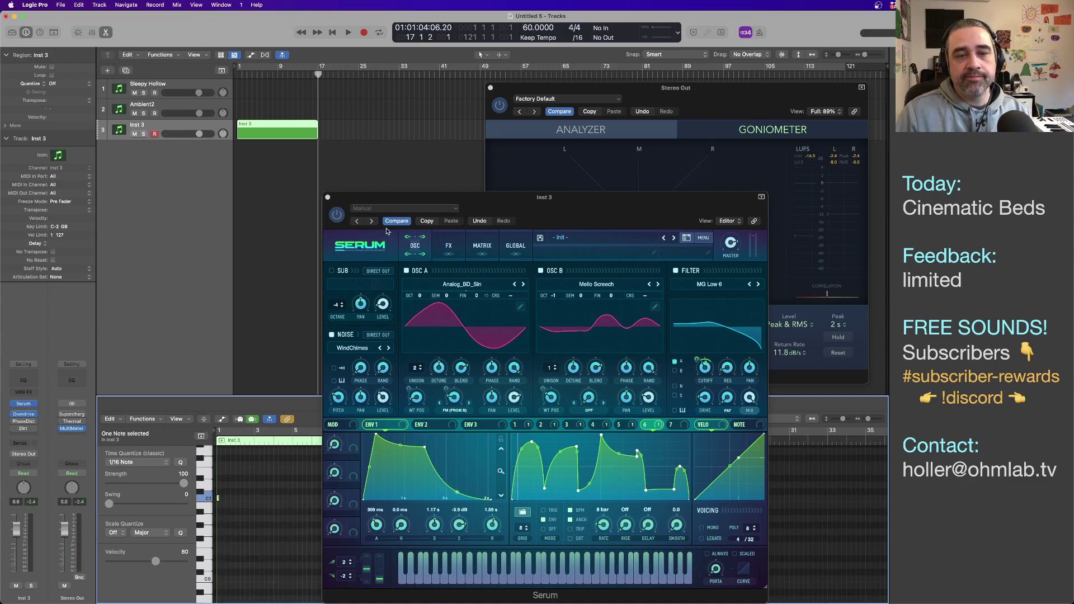
click(327, 197)
scroll(590, 505, up, 3)
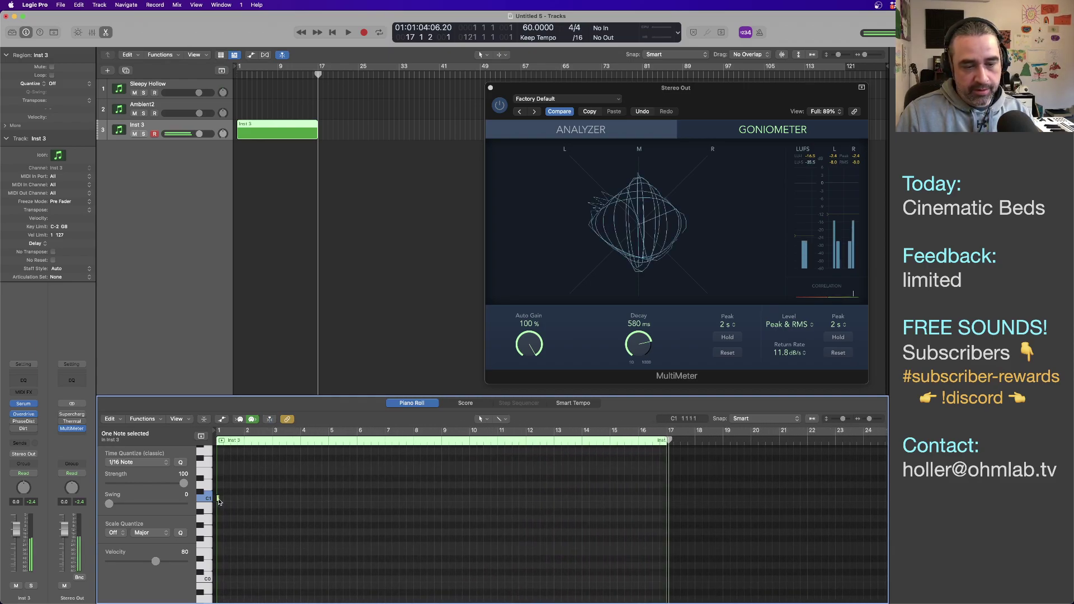
Step: Stretch the C1 note across the full 16-bar Inst 3 region and set its velocity to 110
drag(219, 499, 665, 503)
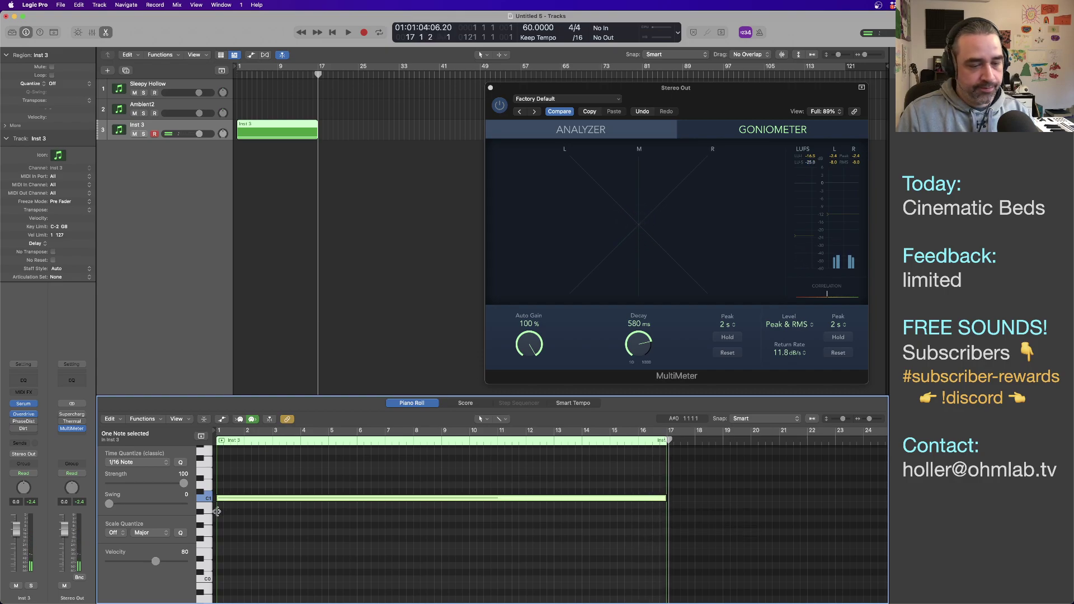
drag(155, 561, 173, 561)
Step: Play the project from the start, set the cycle range to the Inst 3 region, and stop playback with the region selected
click(390, 292)
key(space)
key(Return)
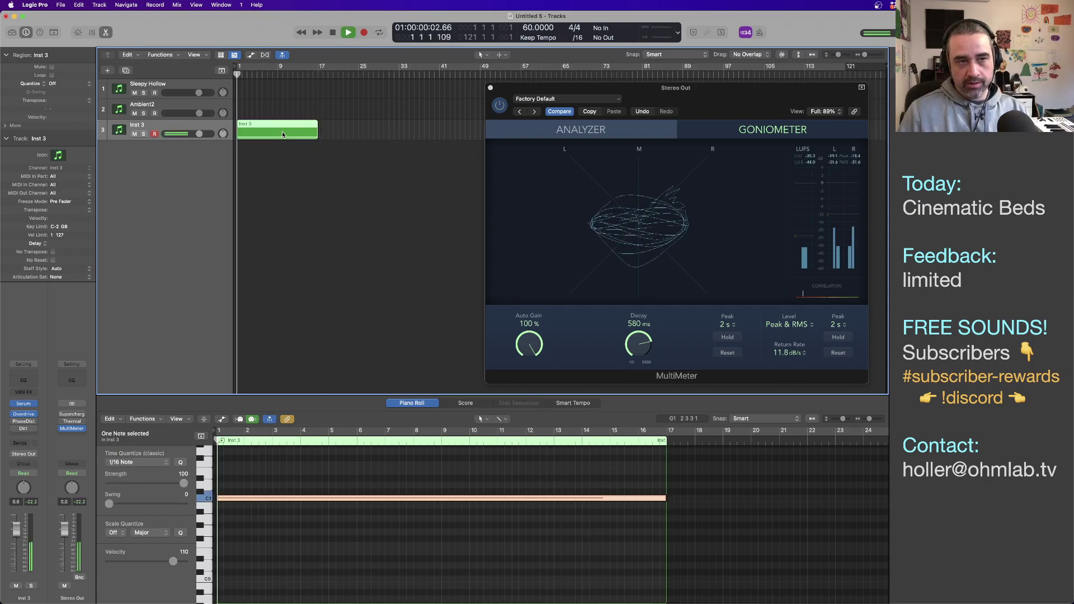
key(super+u)
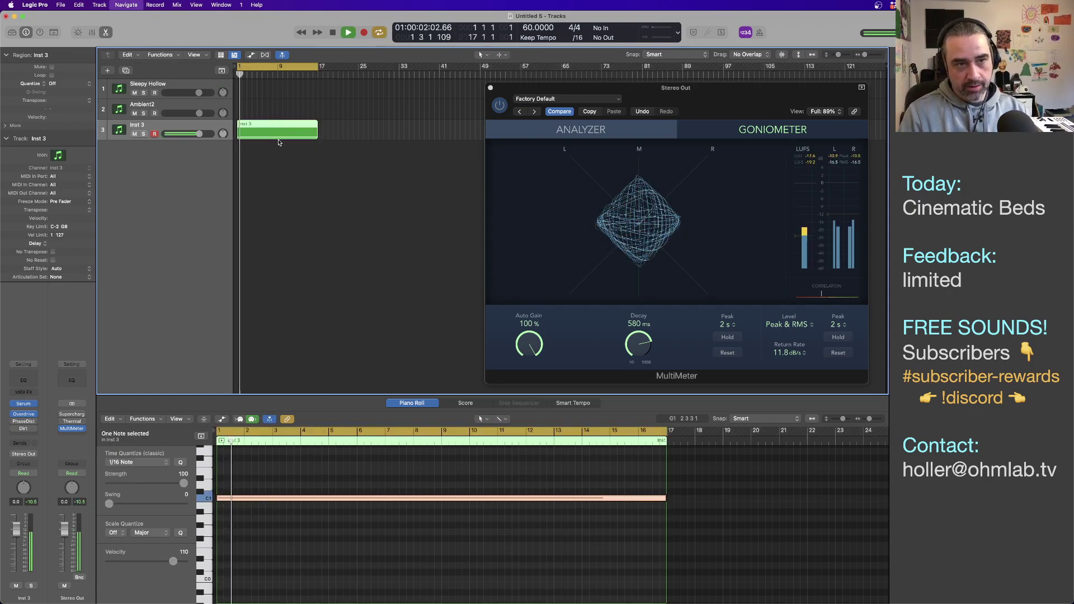
click(278, 118)
click(280, 124)
click(310, 178)
click(299, 131)
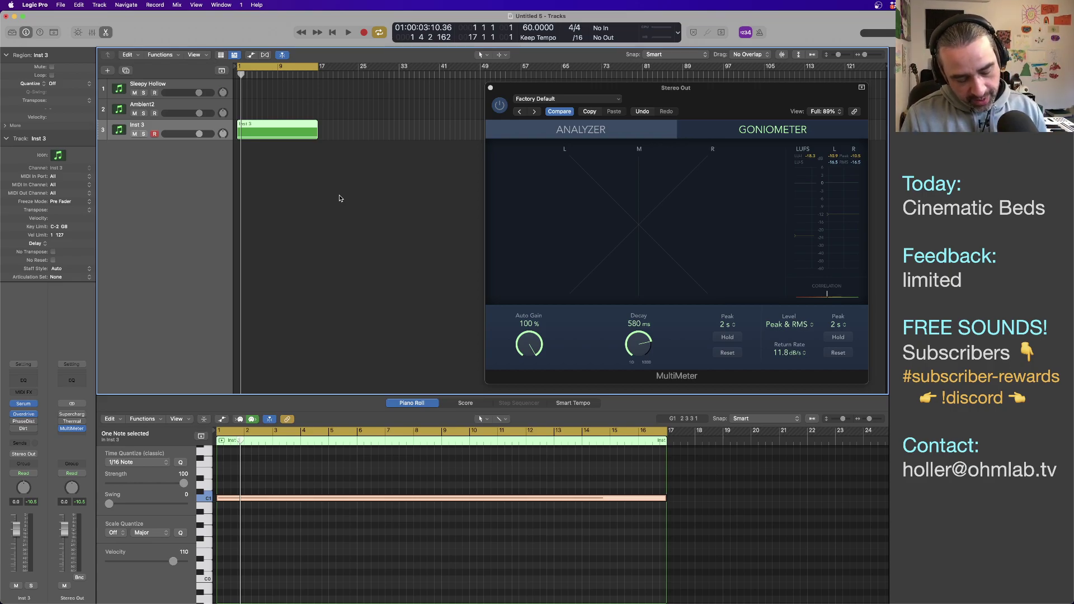
Step: Bounce the Inst 3 region in place to a new track named deep 01
key(ctrl+b)
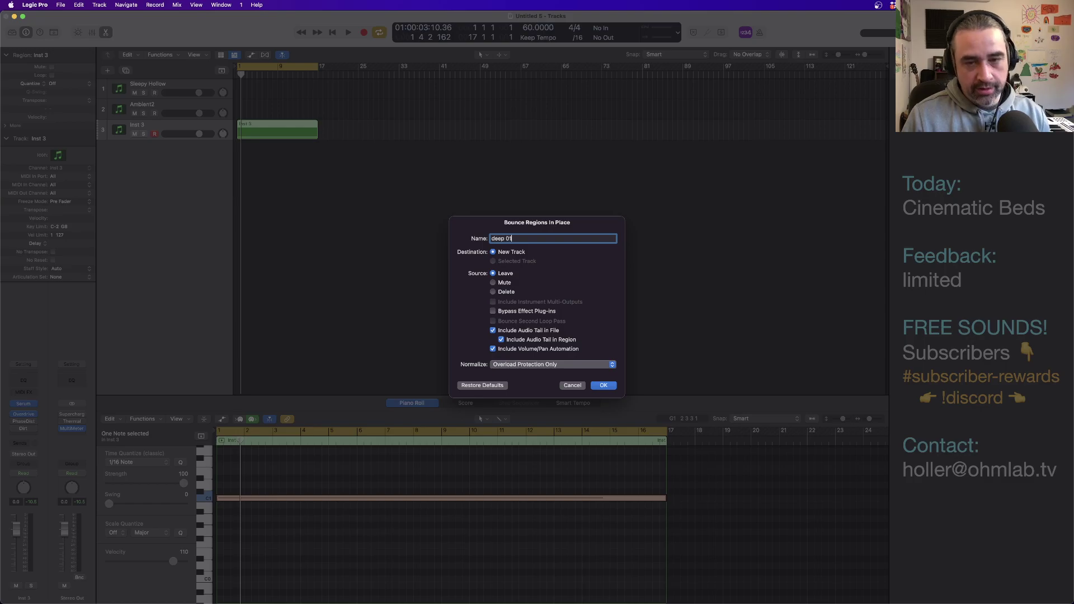
text(deep 01)
key(Return)
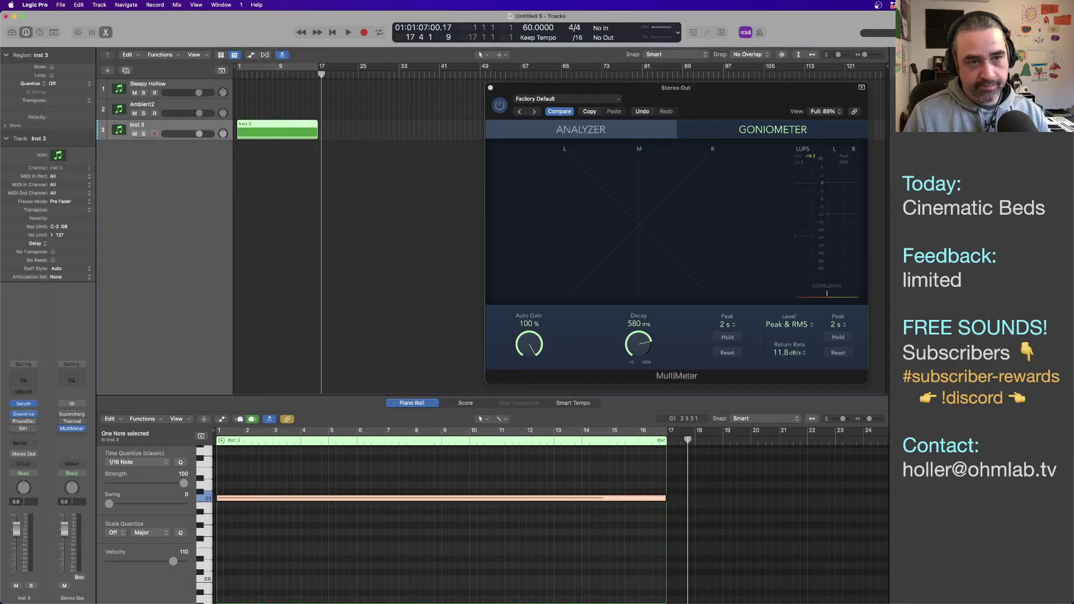
Step: Bounce the unchanged Inst 3 region in place again to a new track named deep 02
click(292, 131)
key(ctrl+b)
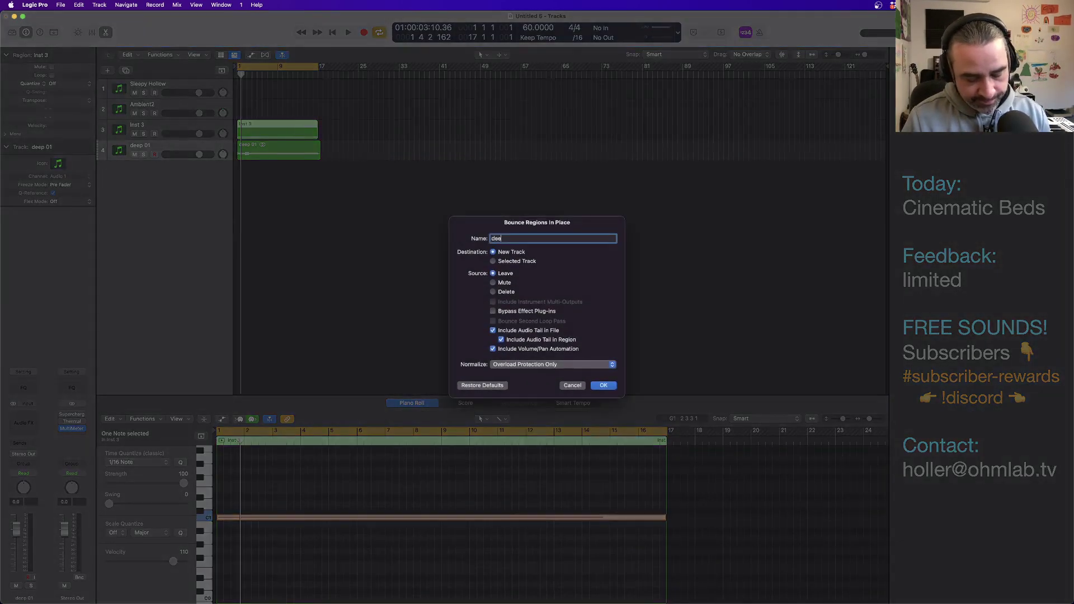
key(Return)
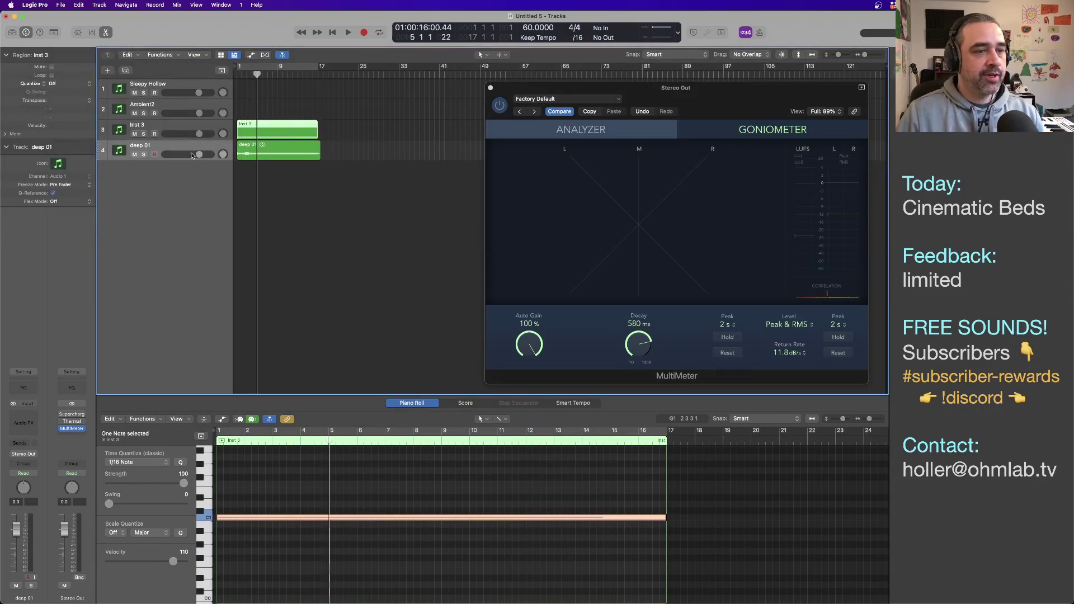
Step: Solo the Inst 3 track and open its Serum instrument, moving the plug-in window higher
click(143, 134)
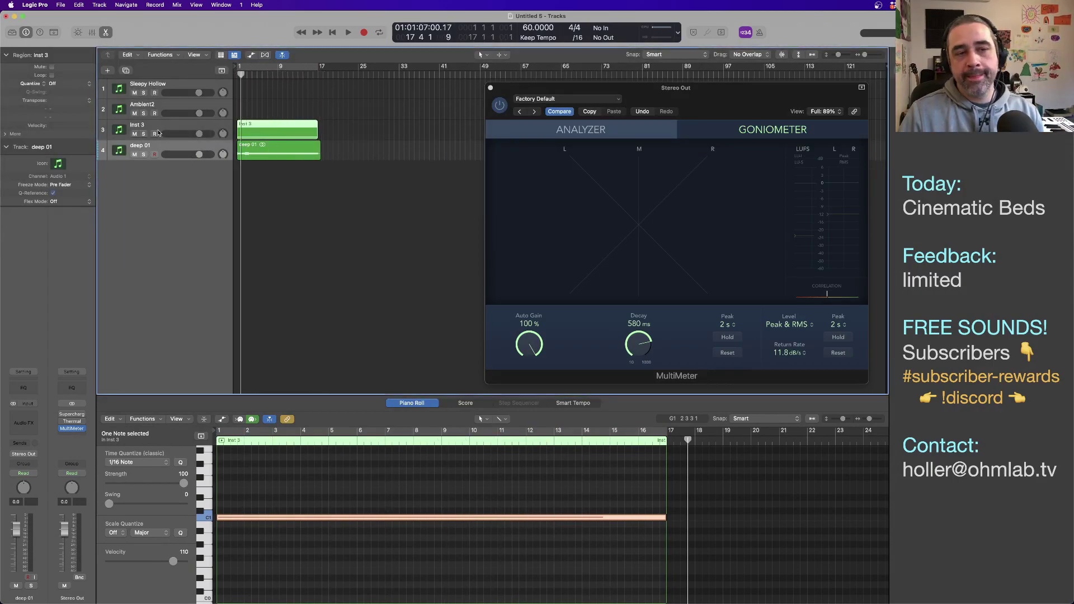
click(269, 129)
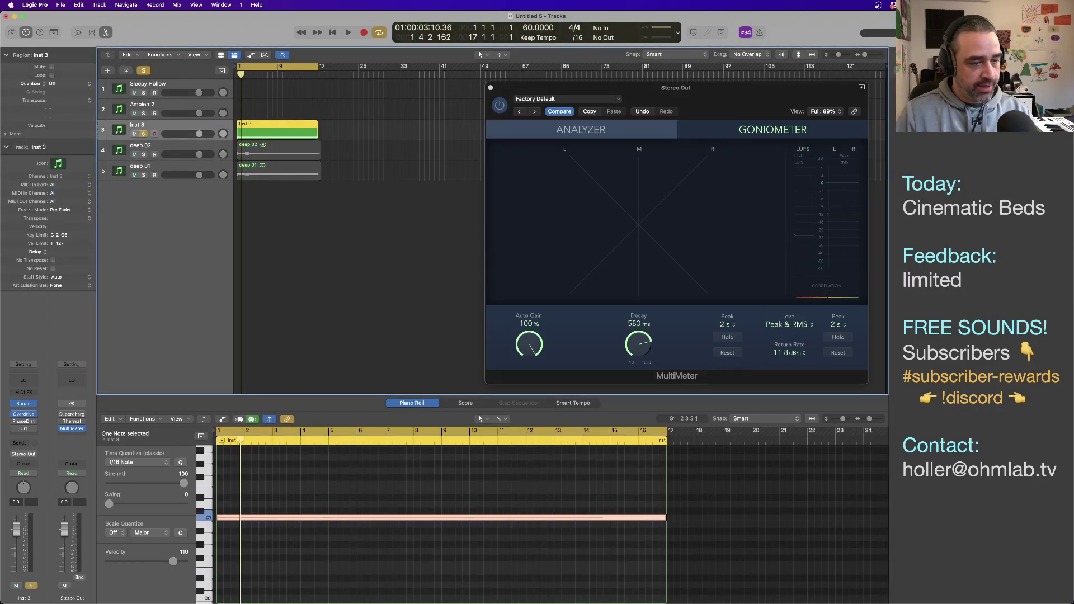
click(24, 404)
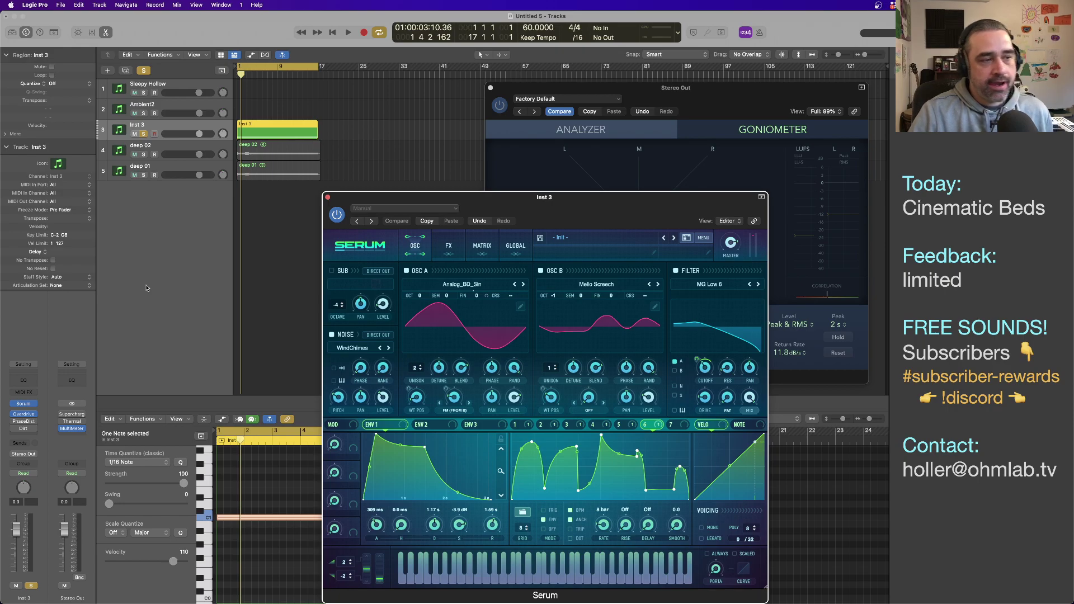
drag(548, 216, 583, 139)
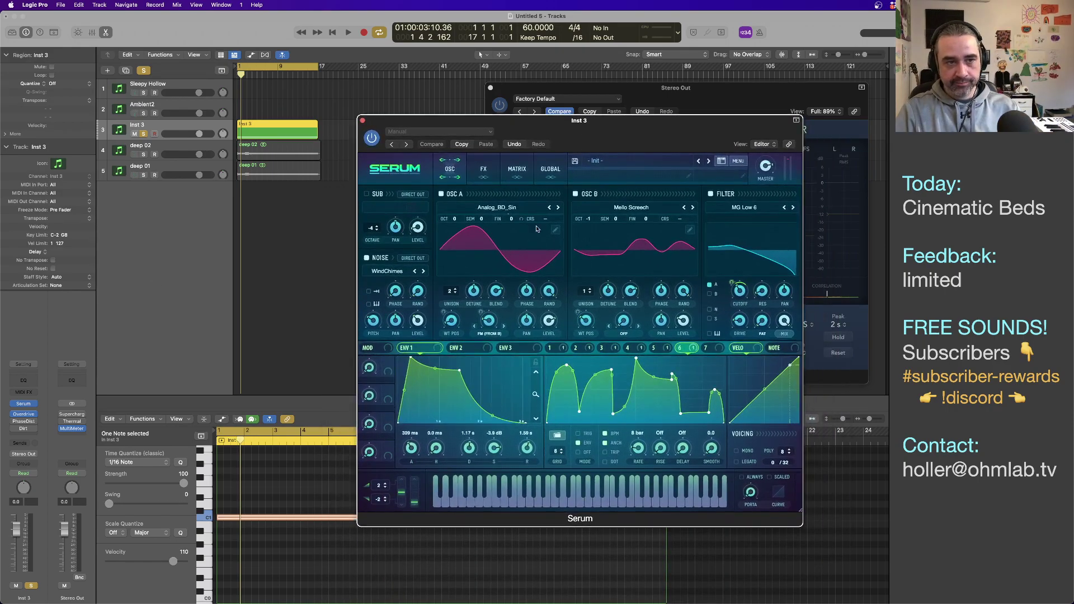
Step: Load the user wavetable Ripples from SoundFreqs into Serum's OSC A and audition the Inst 3 region briefly
click(500, 209)
mouse_move(497, 256)
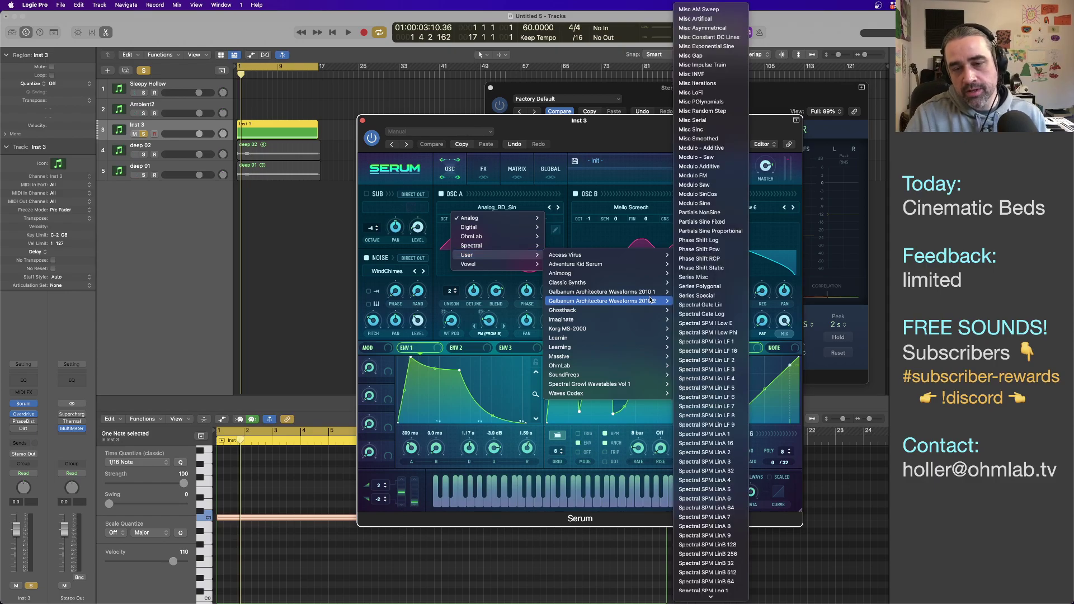
mouse_move(653, 388)
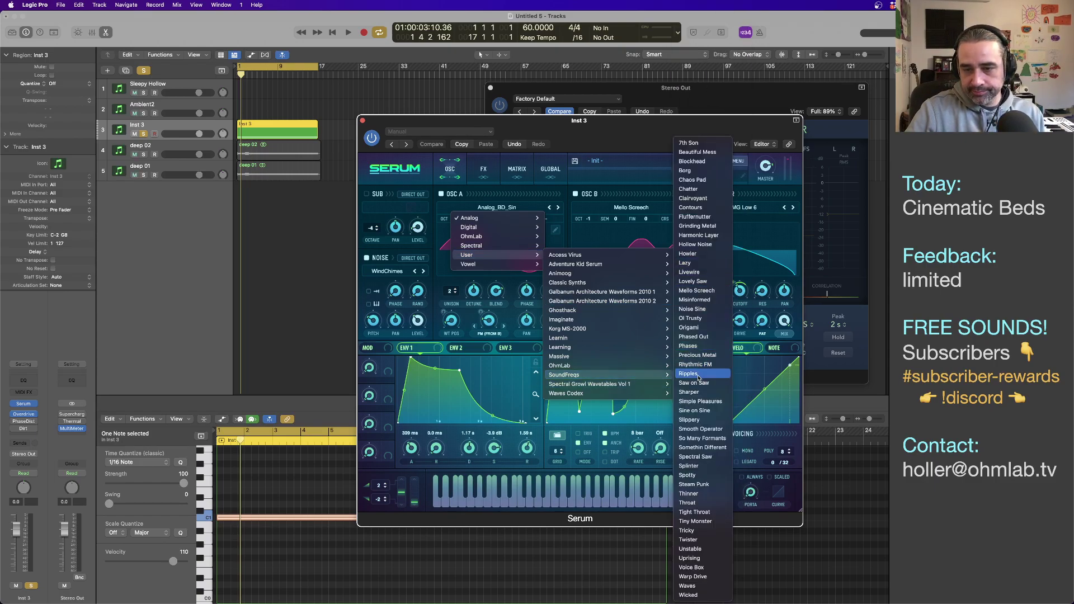
click(689, 374)
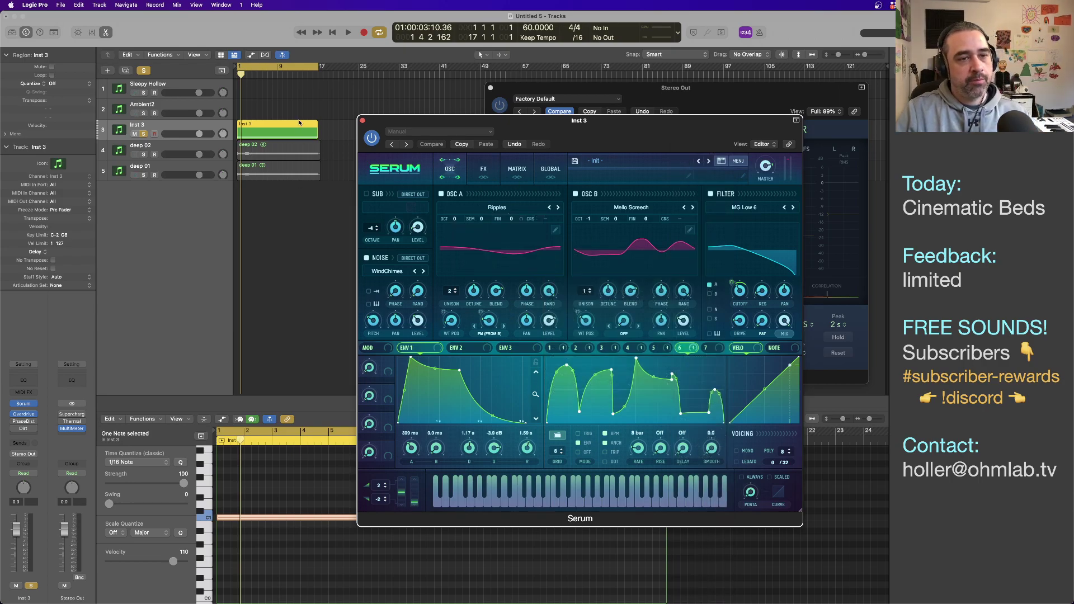
click(278, 132)
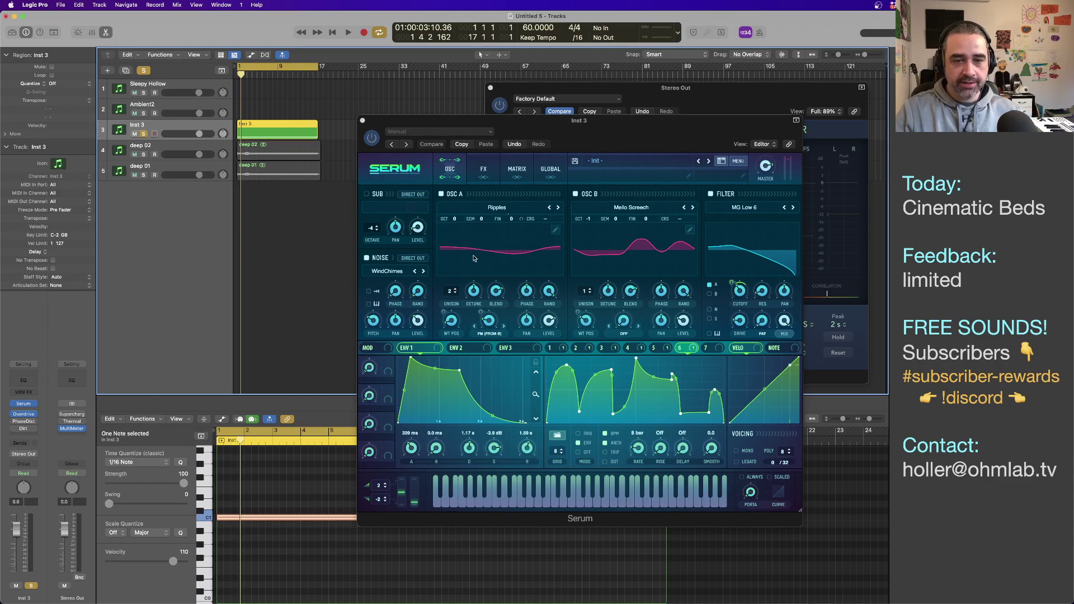
key(space)
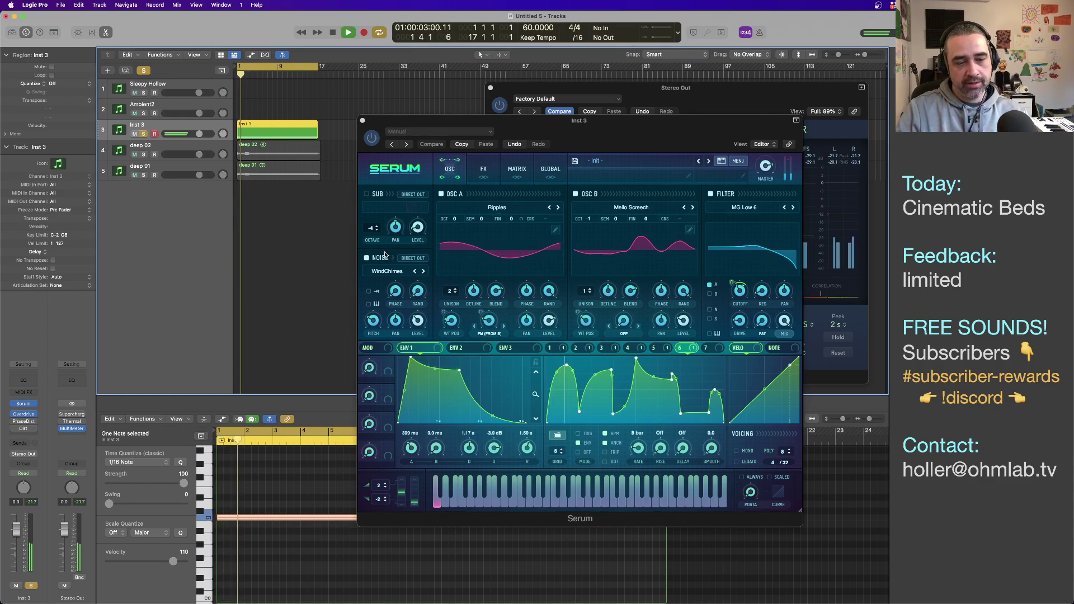
key(space)
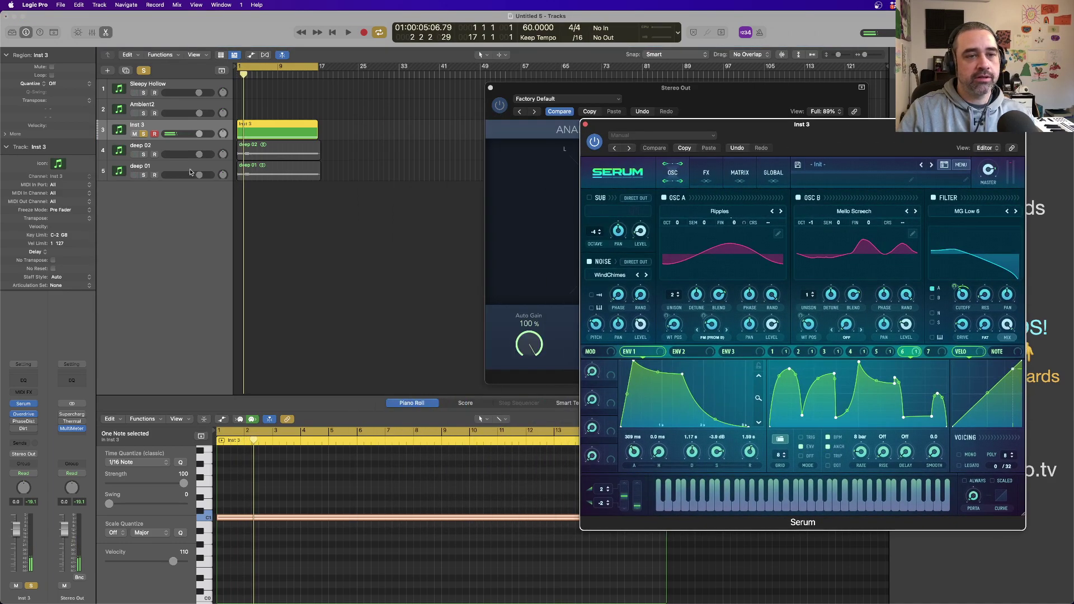
Step: Delete the deep 02 audio region together with its track
click(286, 154)
click(174, 148)
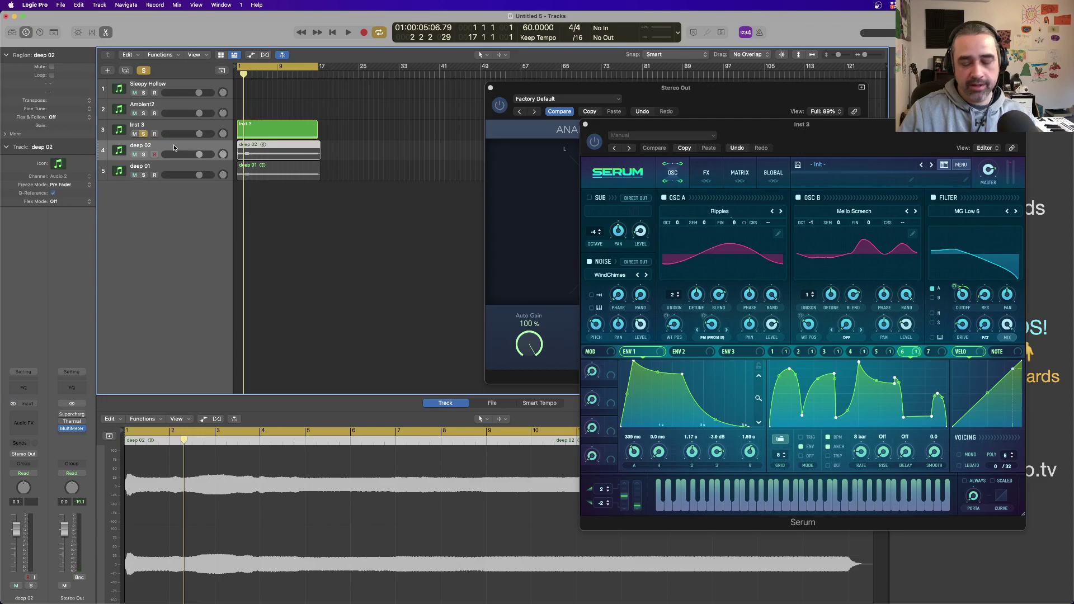
key(Delete)
key(super+BackSpace)
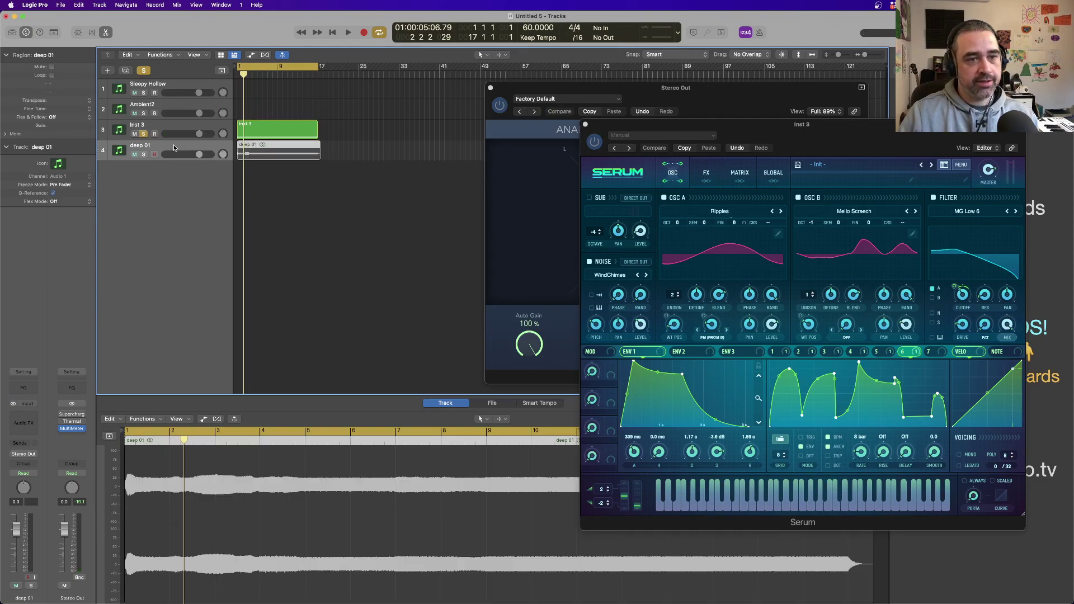
Step: Transpose the sustained Inst 3 note up one octave to C2 and bounce the region in place to a new track named deep 02
key(Up)
click(232, 520)
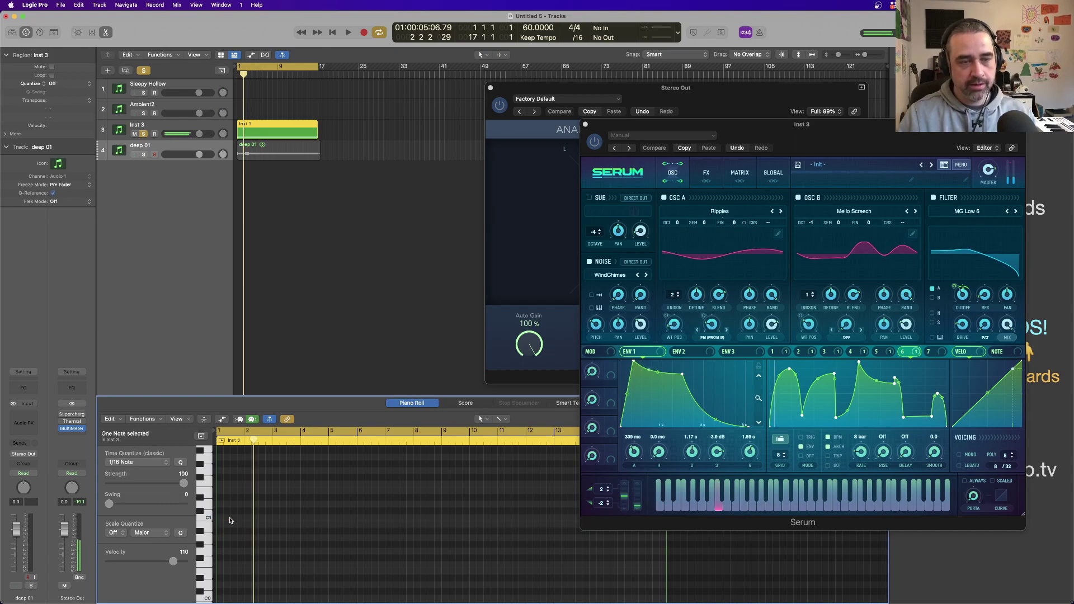
click(253, 128)
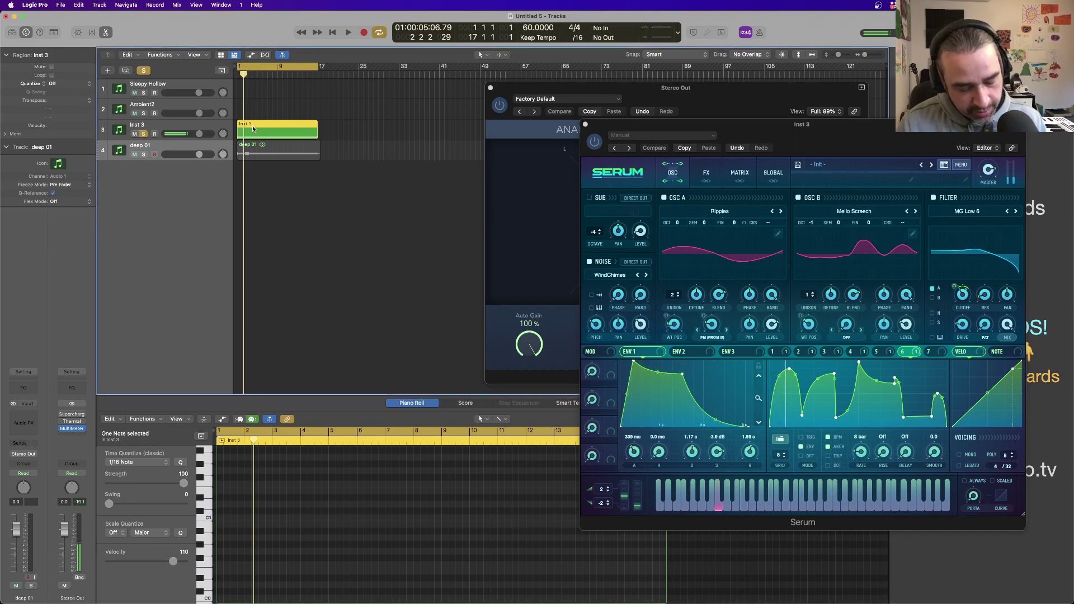
key(ctrl+b)
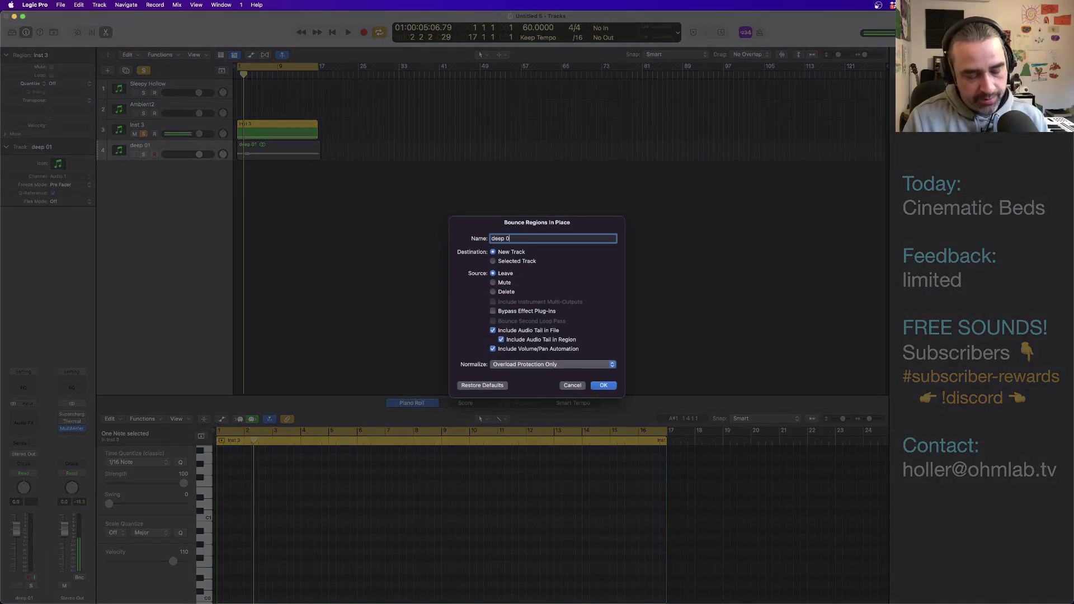
key(Return)
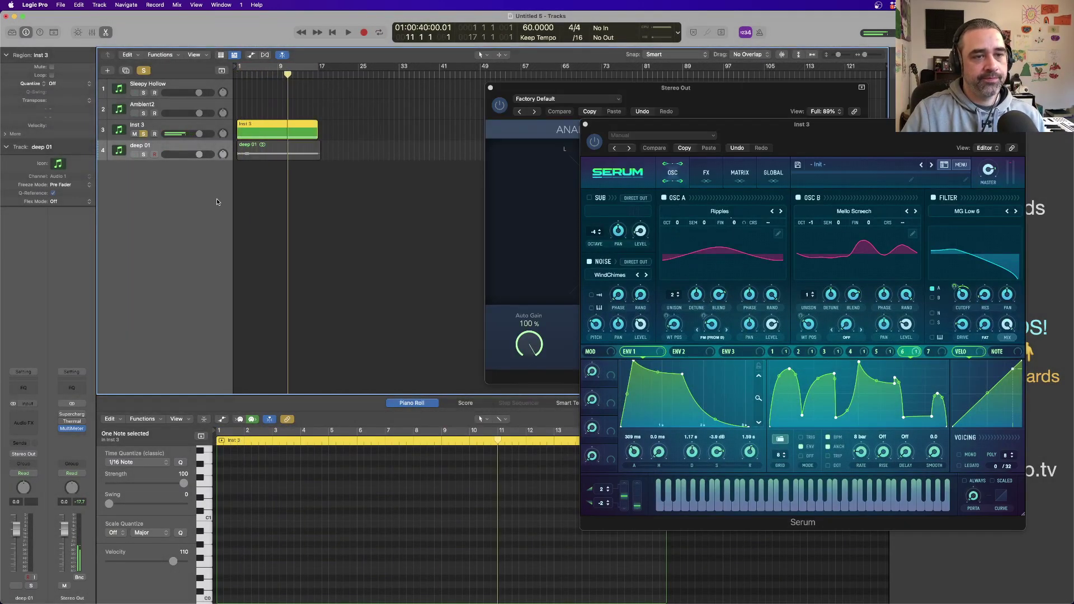
Step: Transpose the sustained Inst 3 note down one octave to C1 and play the soloed region from the start
click(258, 136)
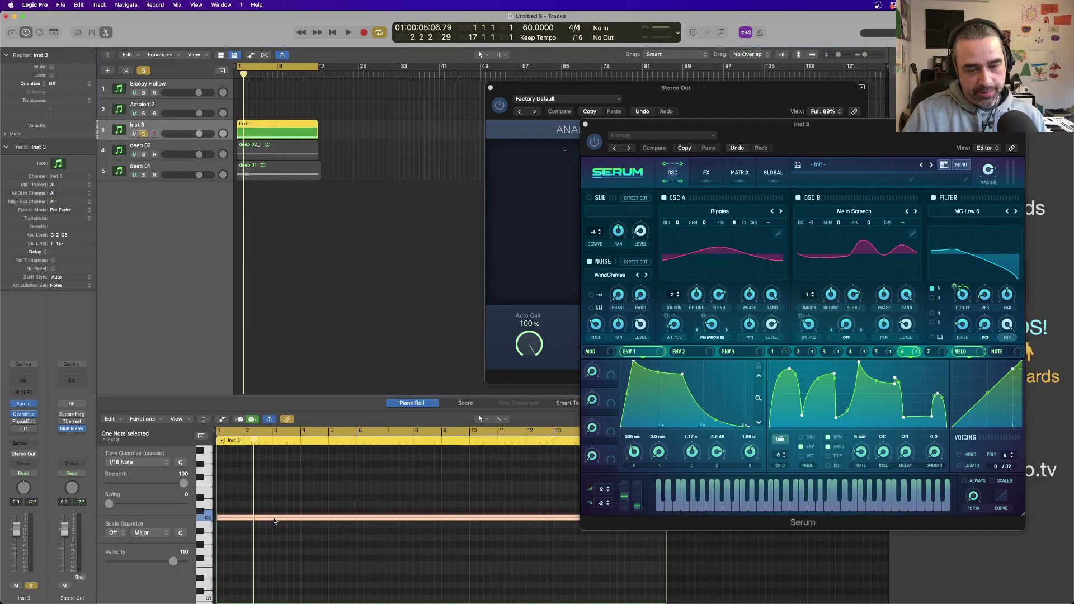
key(shift+alt+Down)
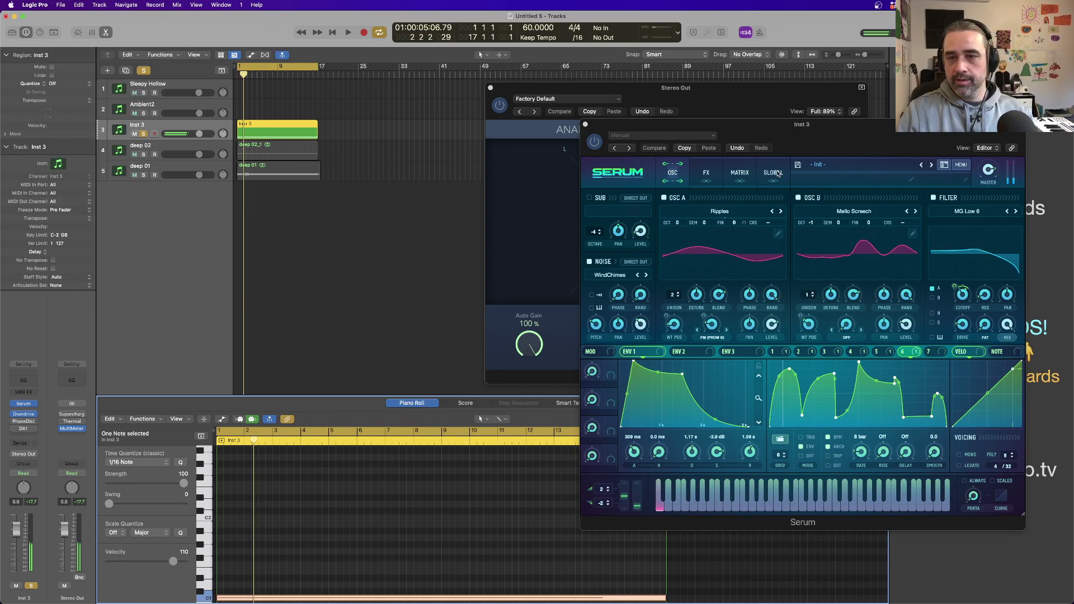
drag(855, 146, 609, 186)
key(space)
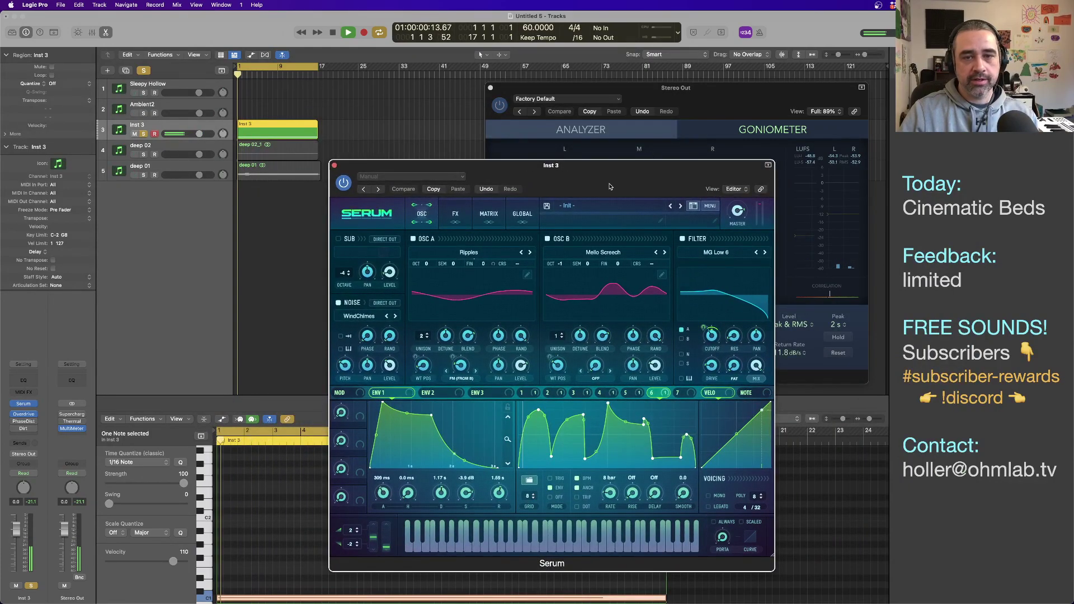
key(space)
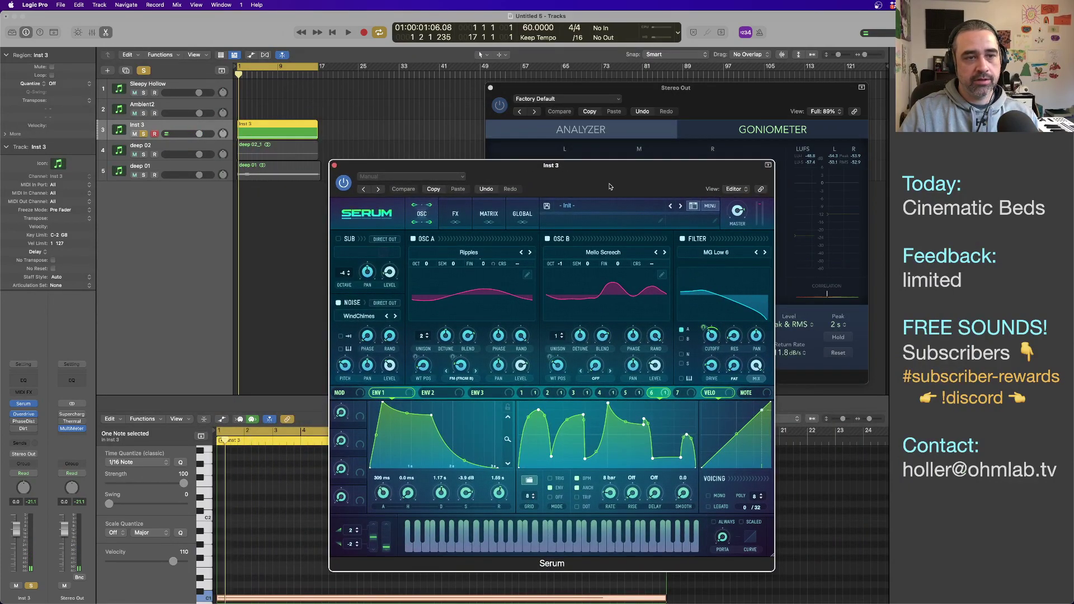
key(space)
Step: Move the Serum window clear of the MultiMeter display and raise the level of OSC A
drag(610, 186, 438, 181)
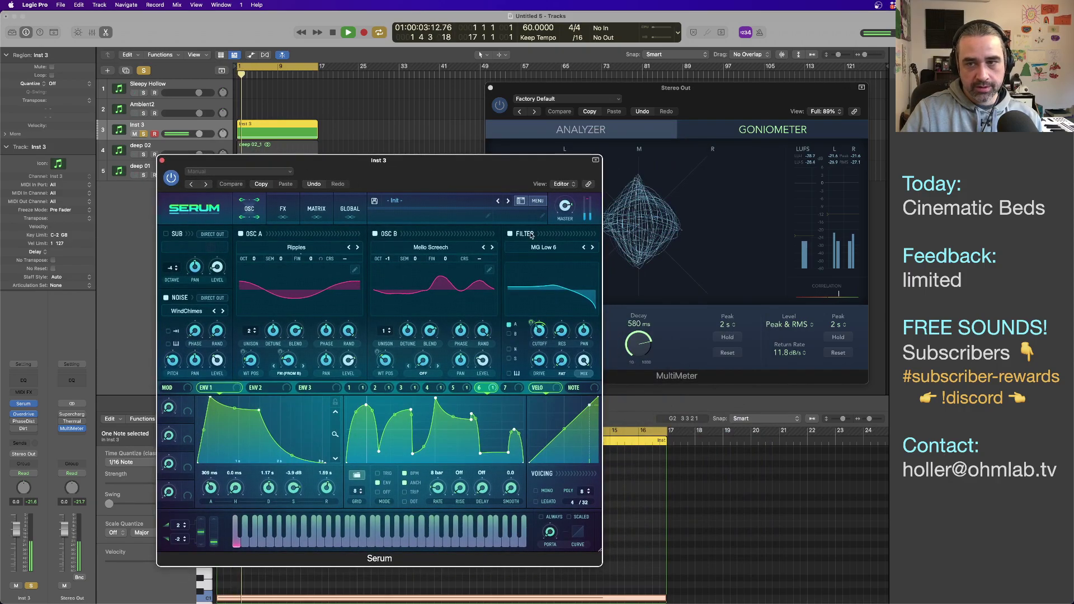
drag(461, 177, 399, 186)
click(285, 363)
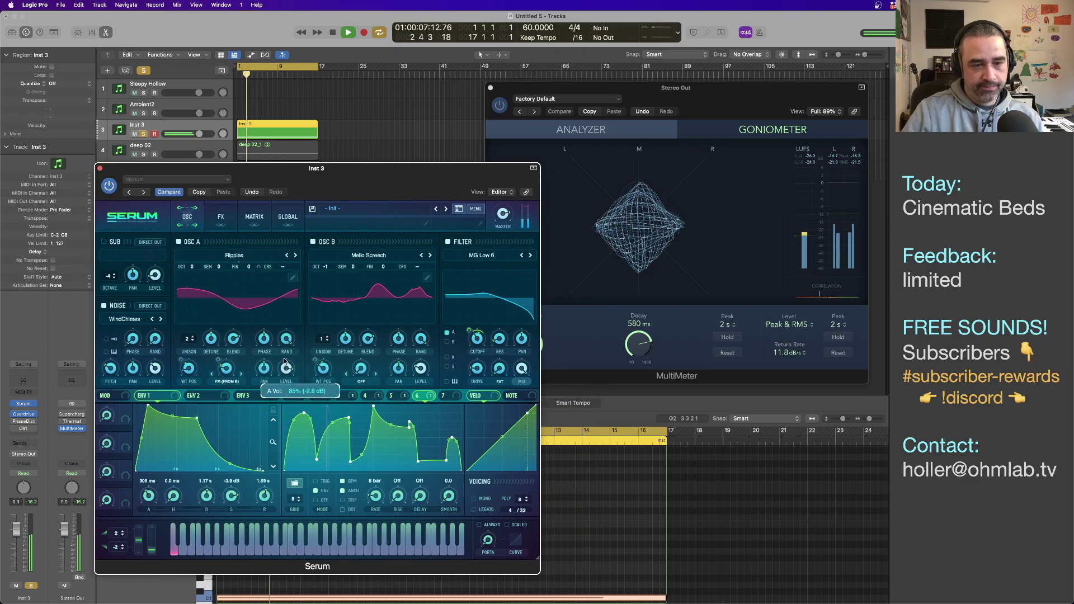
drag(285, 362, 287, 343)
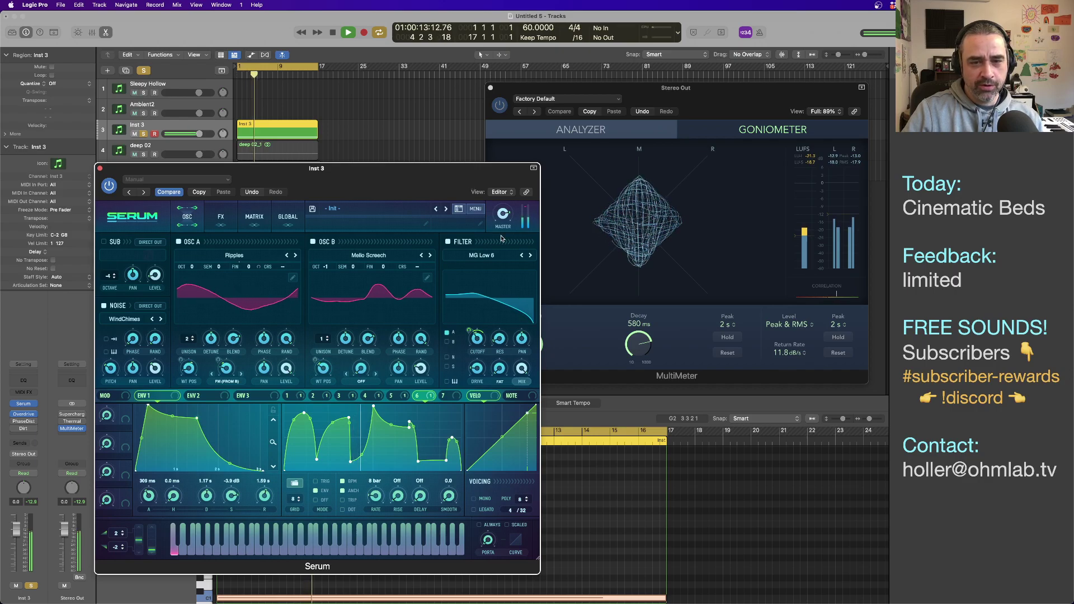
Step: Check Serum's filter settings, replay the Inst 3 region from the start, and open the synth's effects page
mouse_move(478, 371)
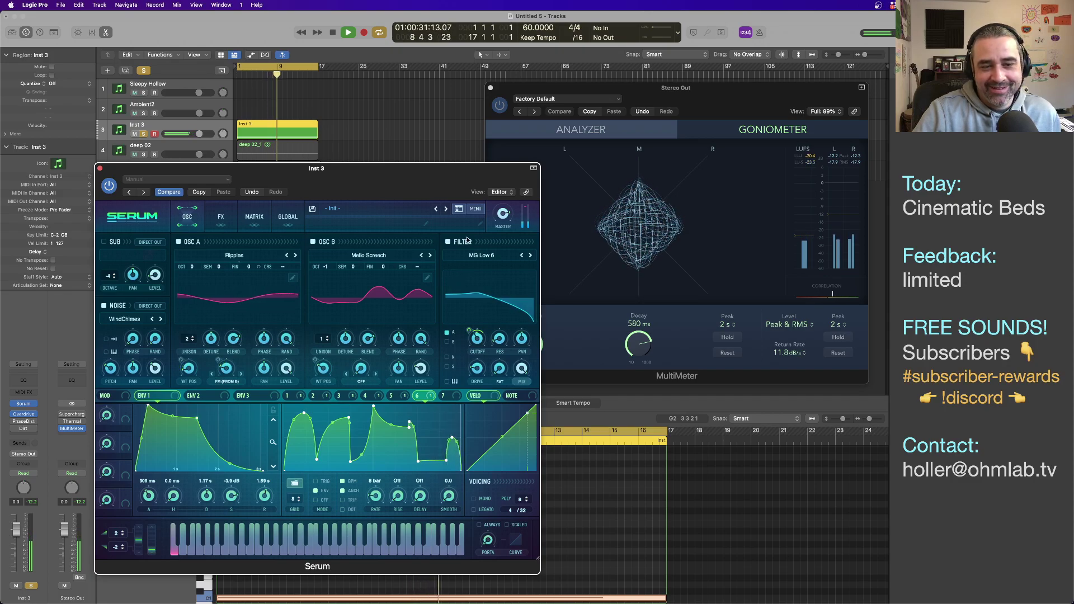
mouse_move(479, 334)
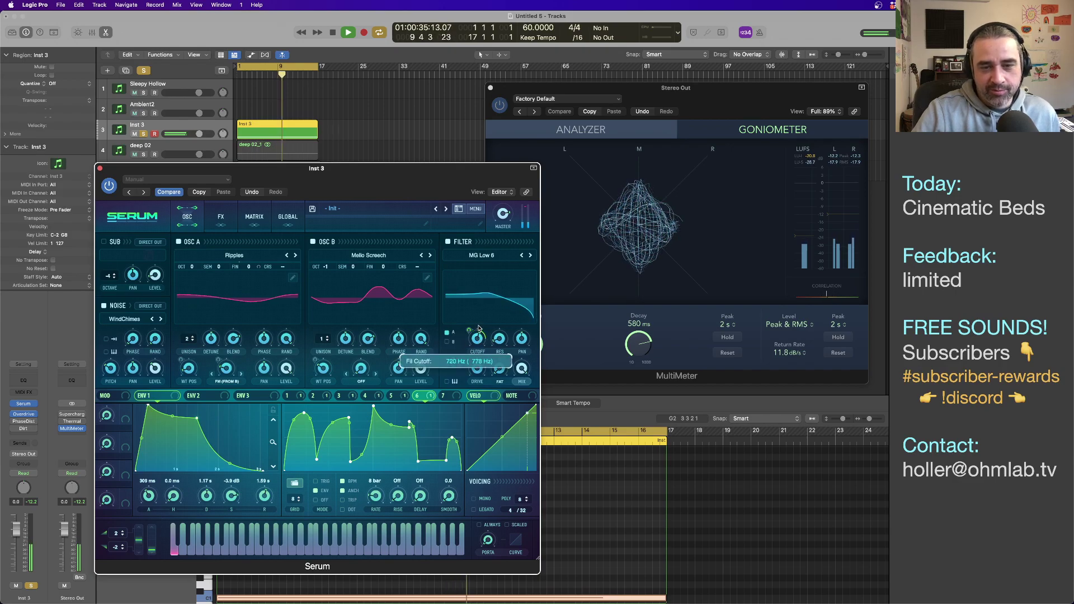
key(space)
key(Return)
key(space)
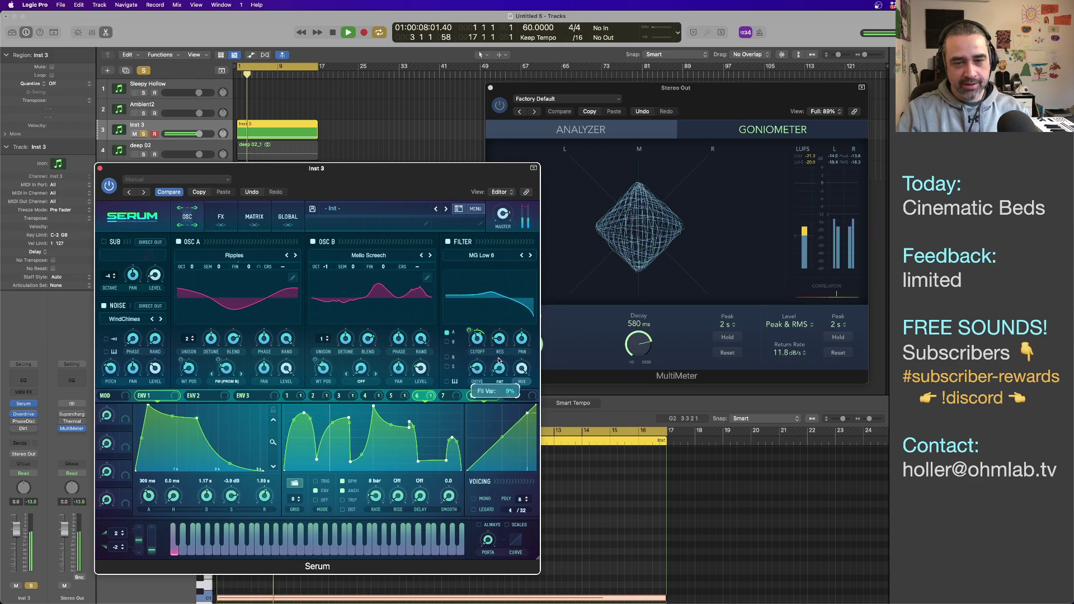
click(220, 217)
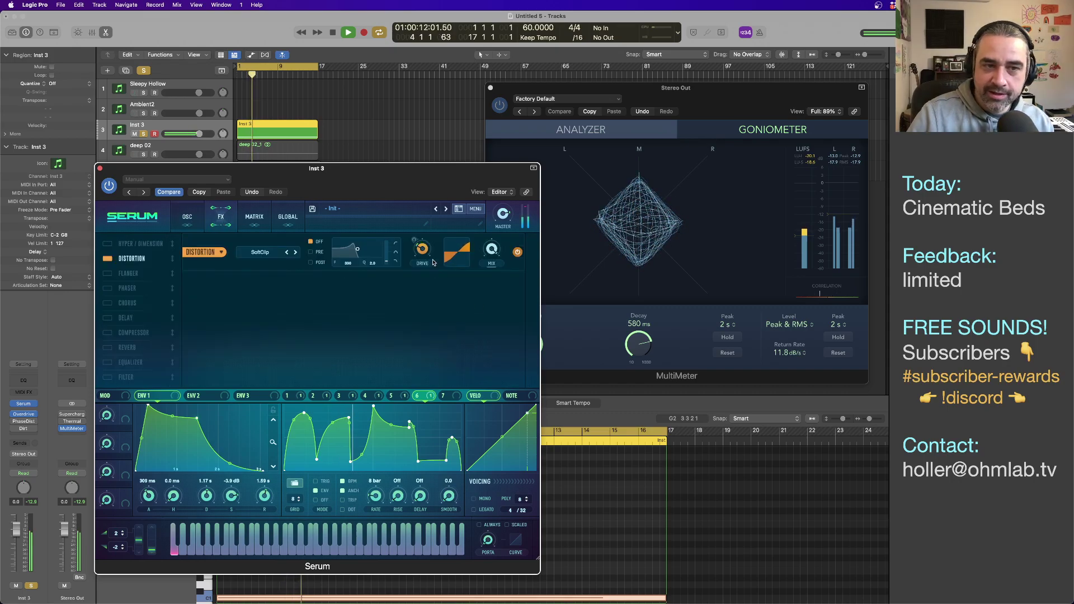
Step: Move Serum off the piano roll, audition the sustained Inst 3 note at C2, and set its pitch to G#1
drag(393, 175, 428, 173)
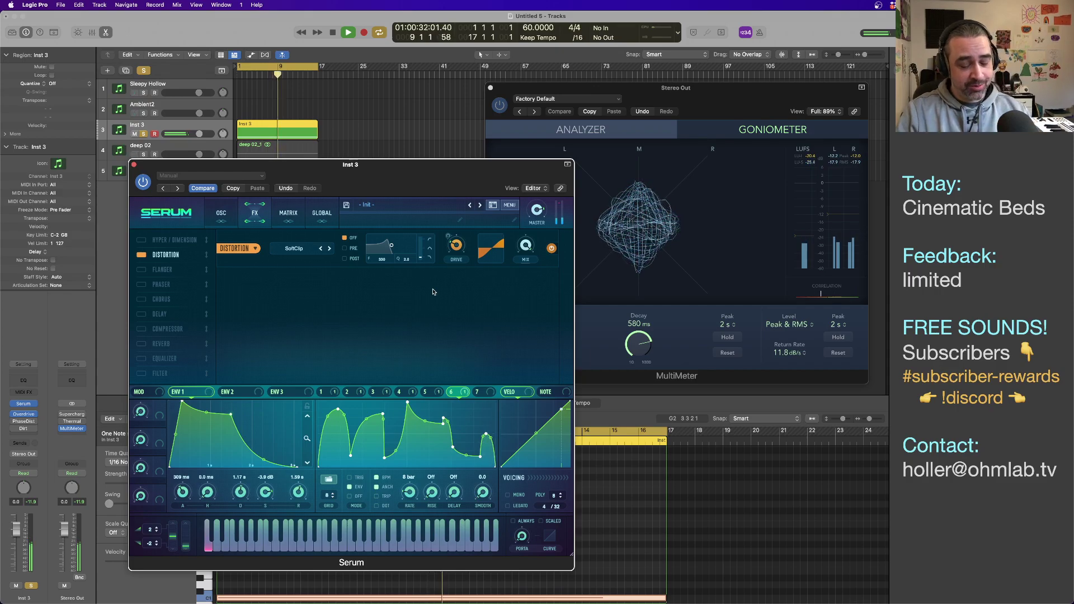
key(space)
drag(205, 169, 467, 141)
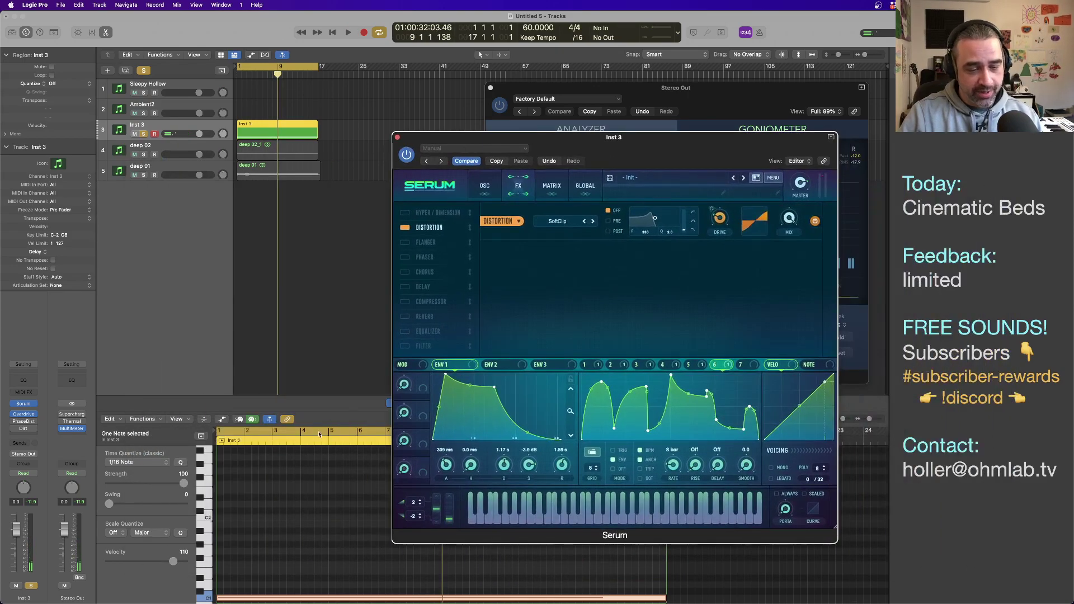
drag(243, 600, 251, 519)
key(Return)
key(space)
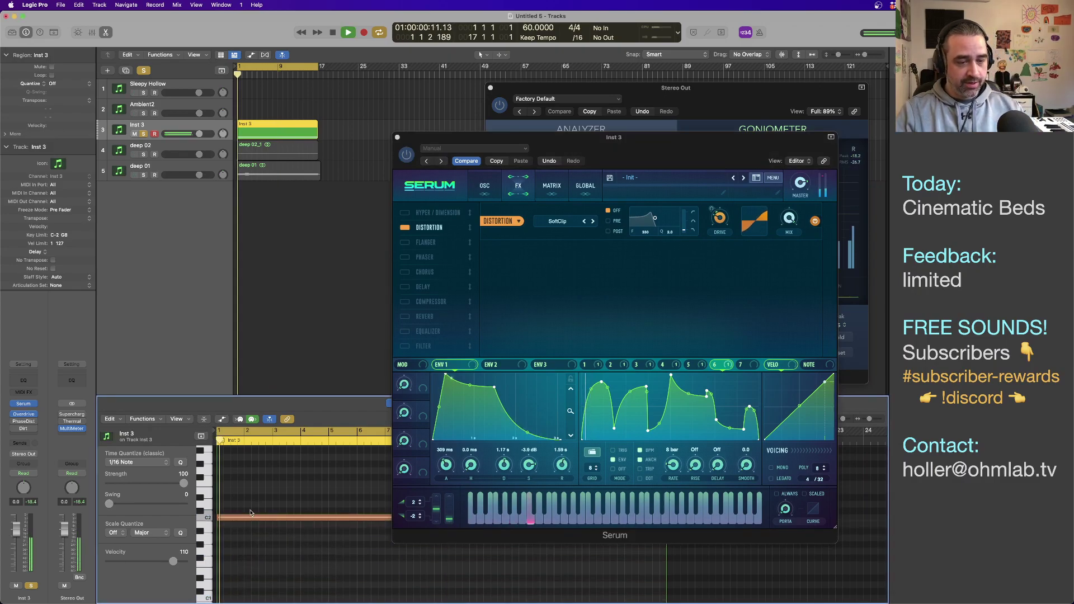
key(space)
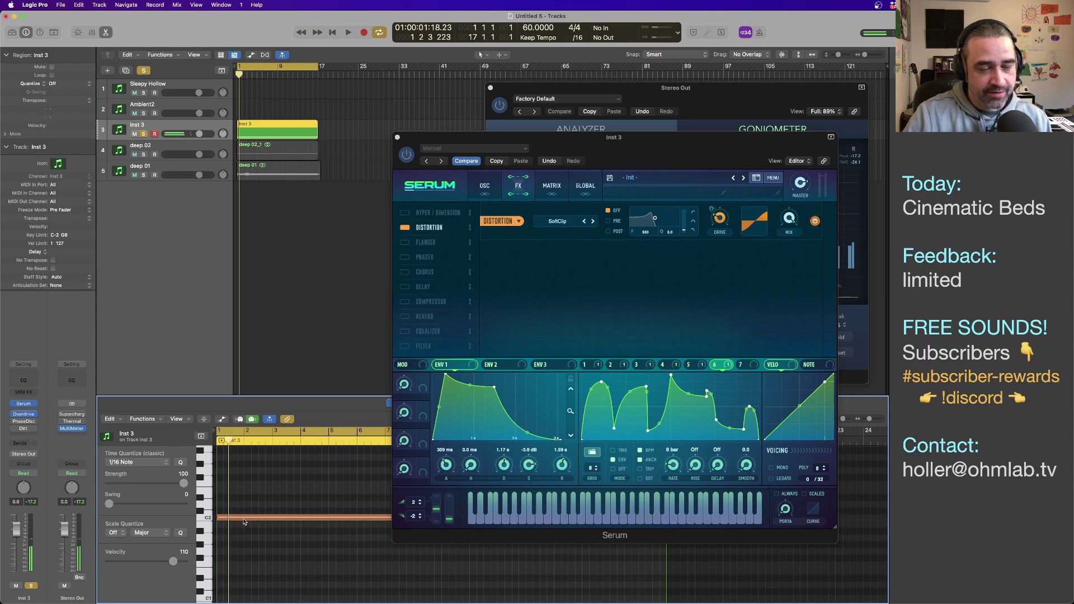
drag(244, 518, 244, 486)
drag(244, 486, 242, 545)
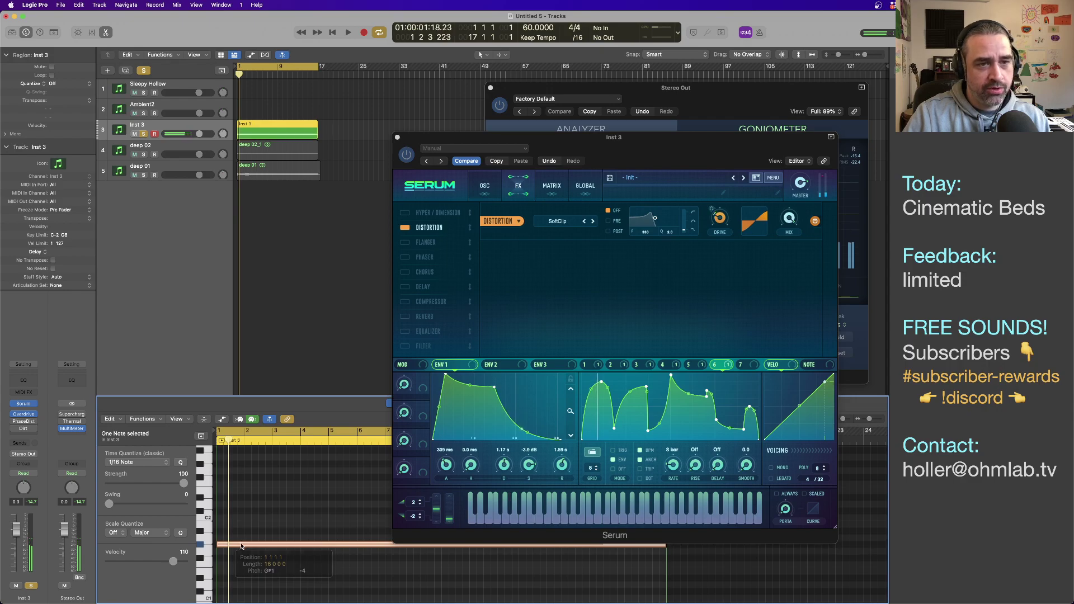
Step: Gather both bounced regions end to end on the deep 01 track, renamed deep C, and delete the emptied deep 02 track
click(268, 146)
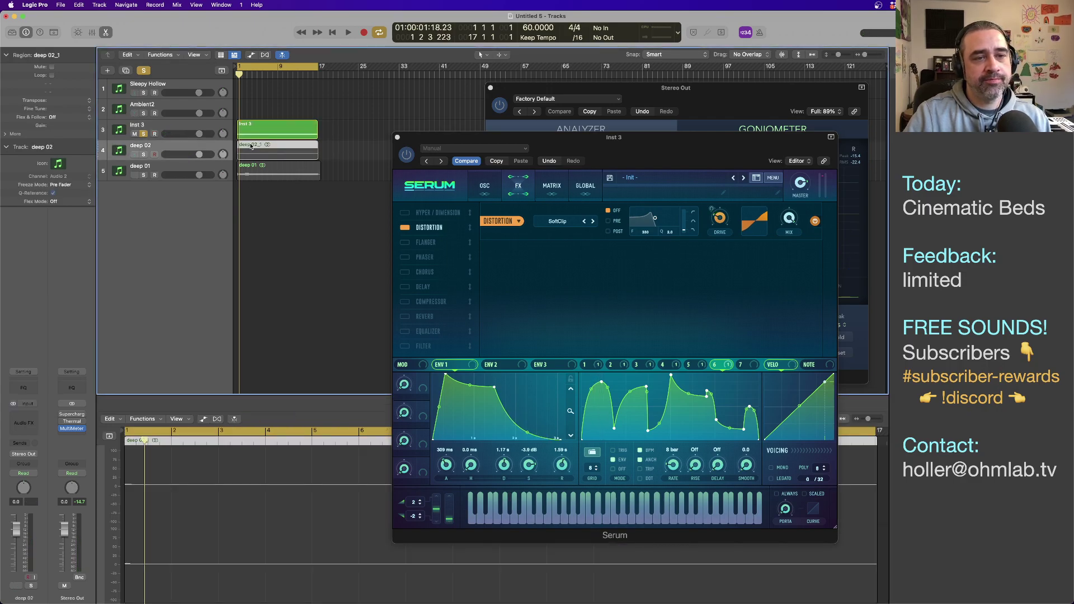
drag(251, 153, 335, 173)
double_click(142, 167)
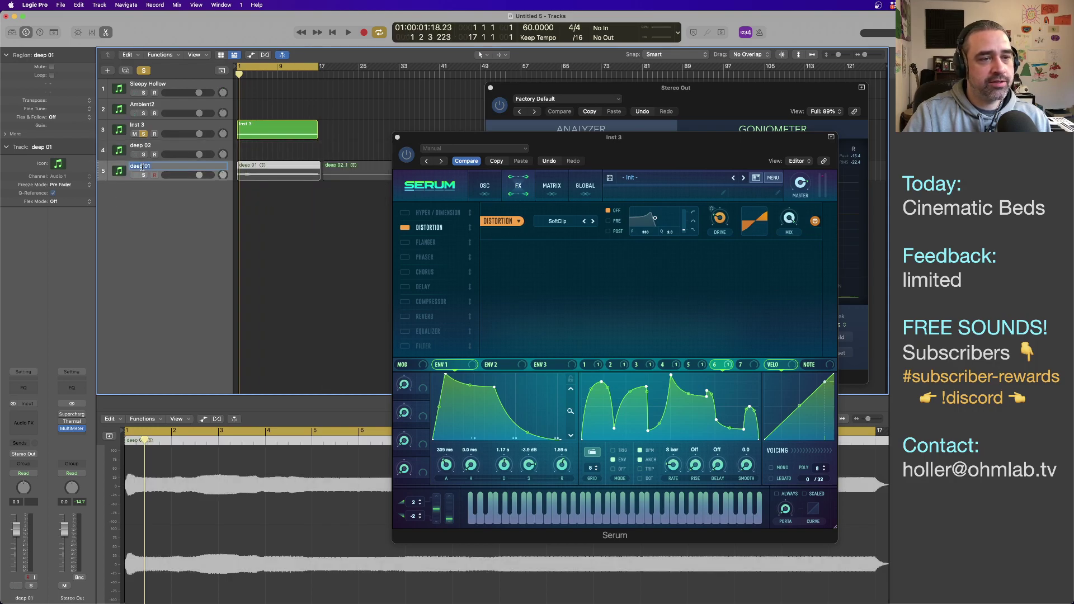
text(d)
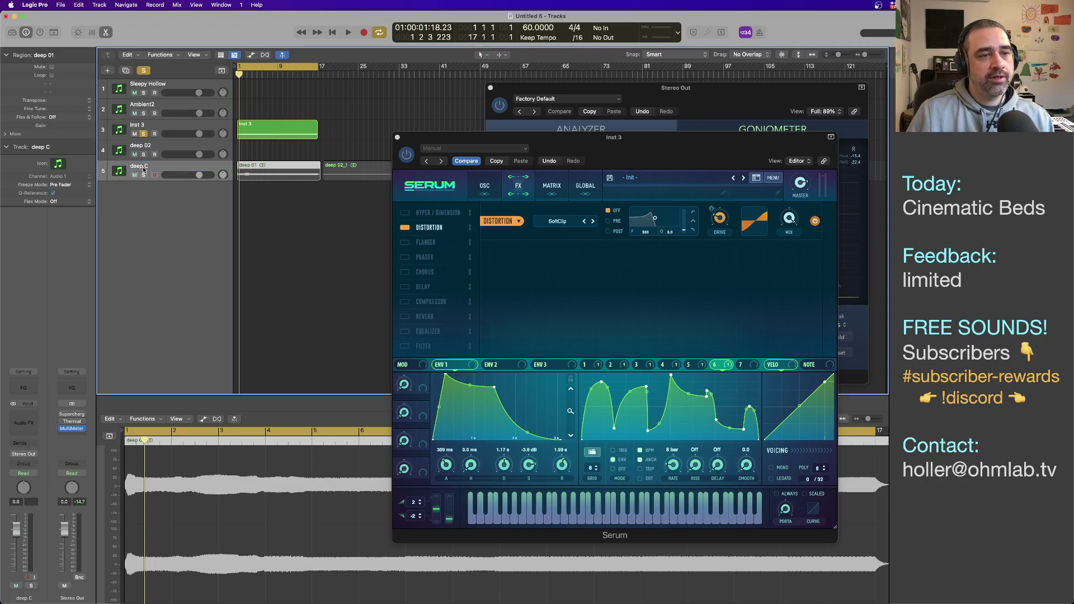
click(165, 148)
key(super+BackSpace)
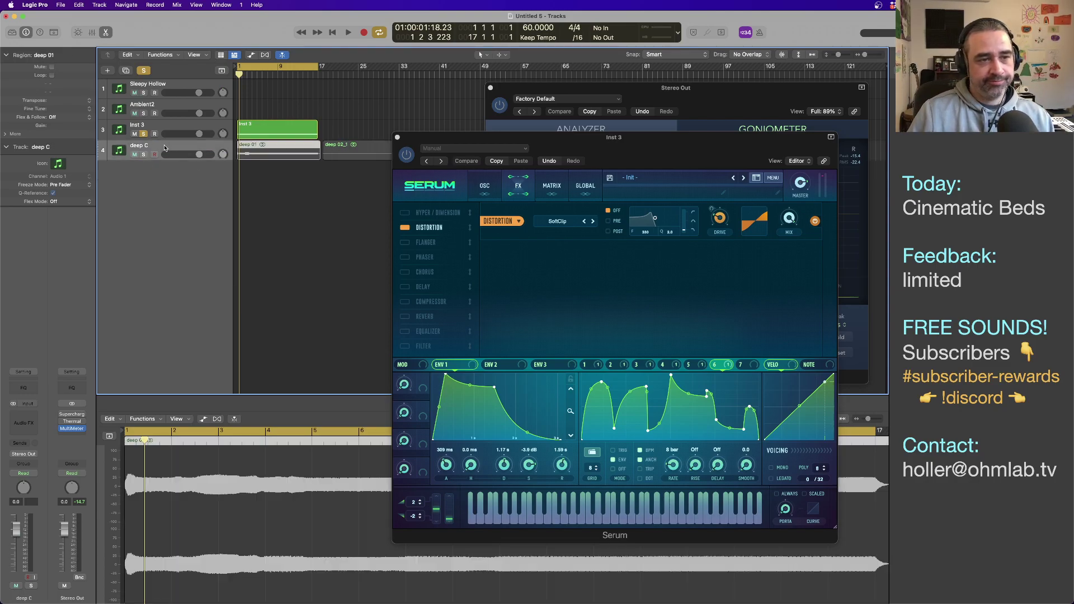
Step: Play the Inst 3 region and show Serum's oscillator page with the MultiMeter display kept in view
click(182, 131)
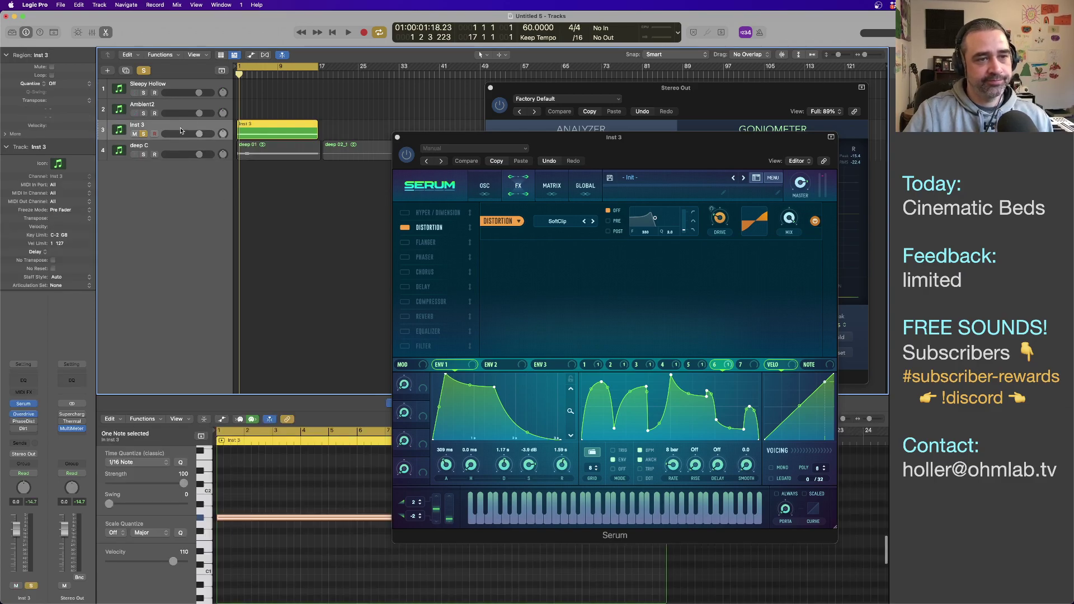
key(space)
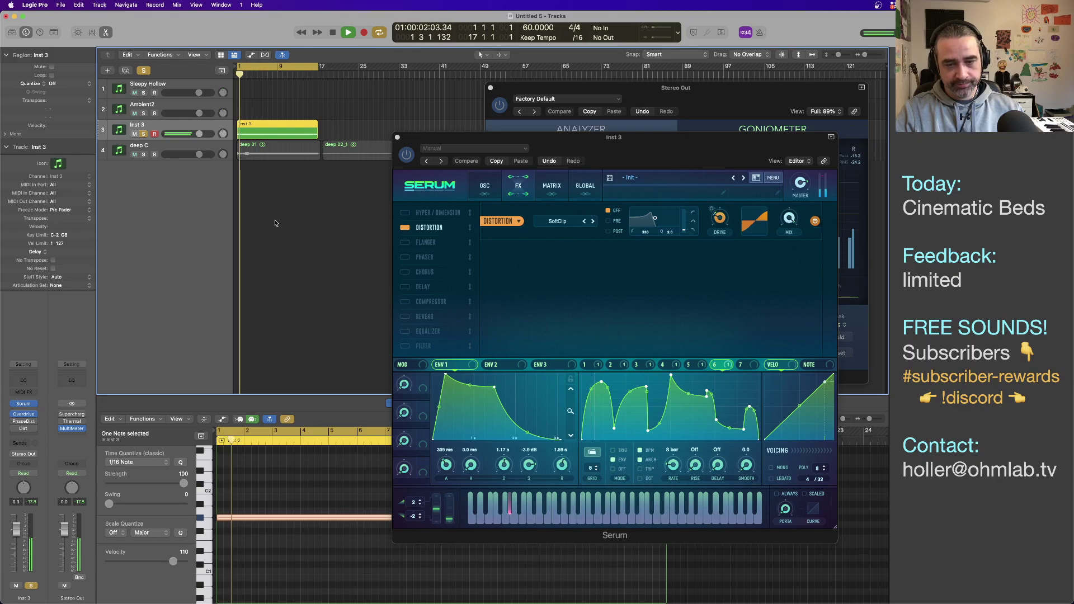
drag(580, 143, 353, 175)
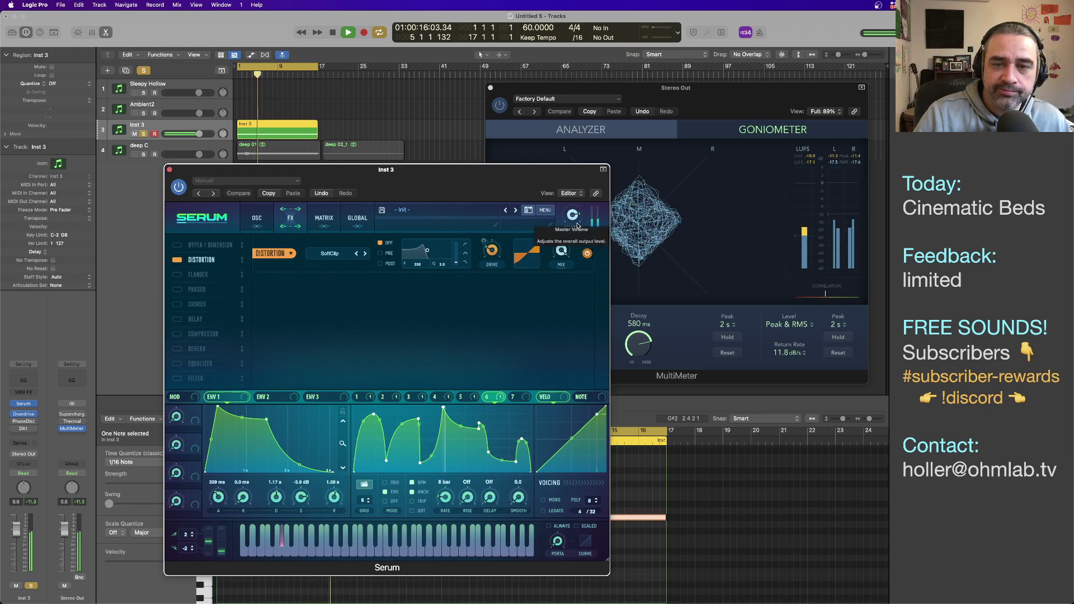
click(257, 218)
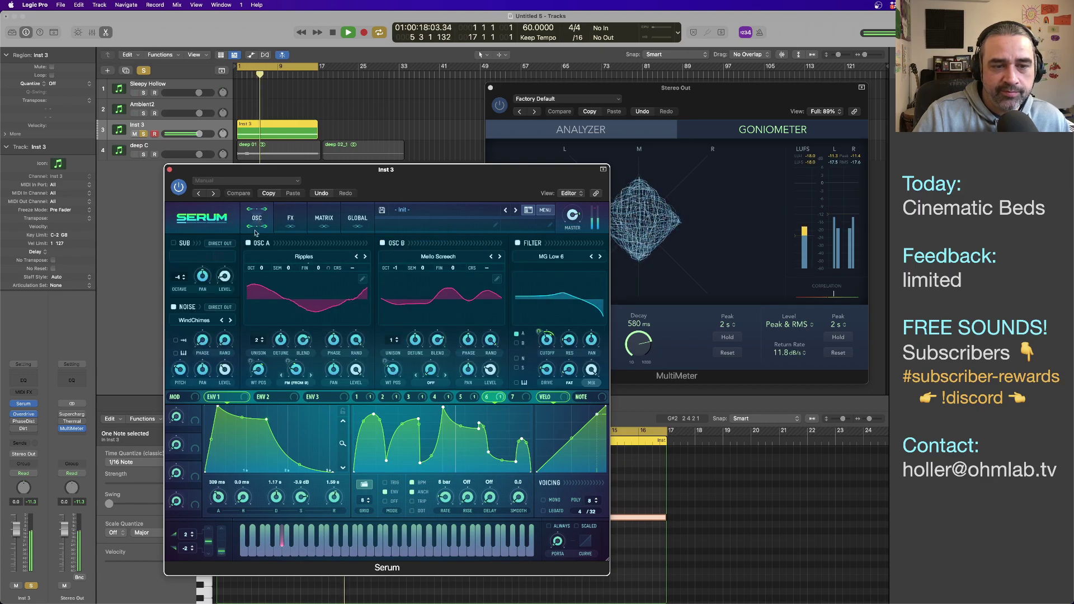
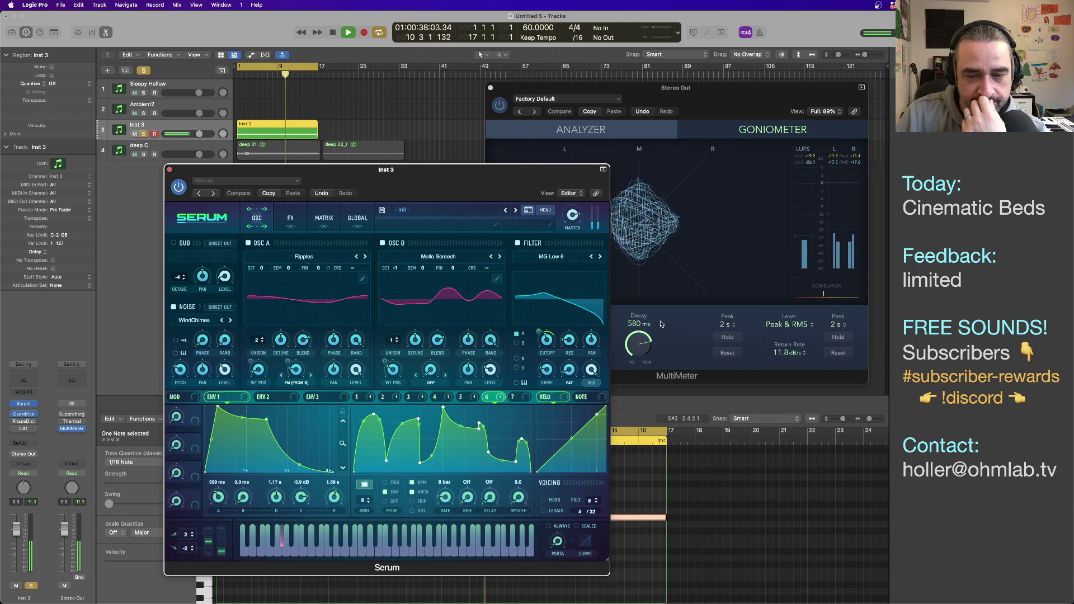
drag(572, 374, 572, 374)
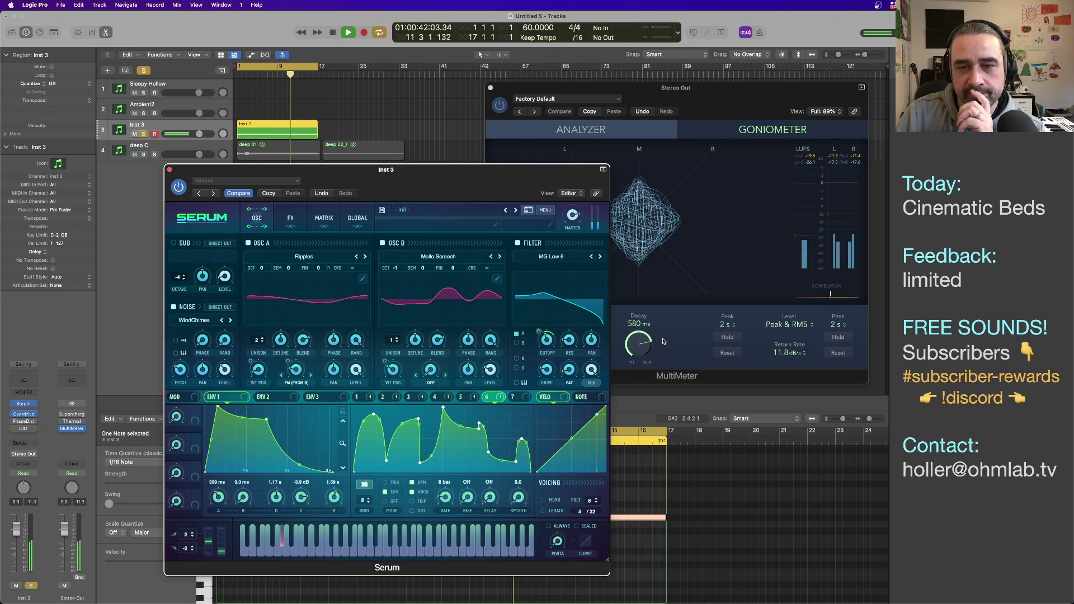
drag(489, 185, 400, 180)
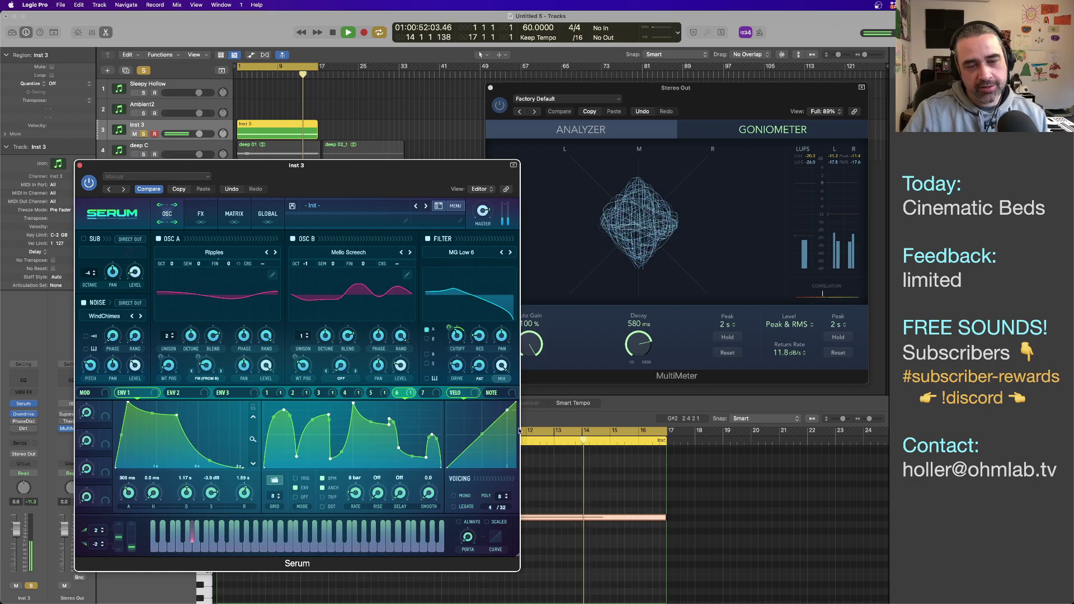
Step: Replay the Inst 3 region from the start while checking the shapes of LFO 5 and LFO 1, and close Serum
key(space)
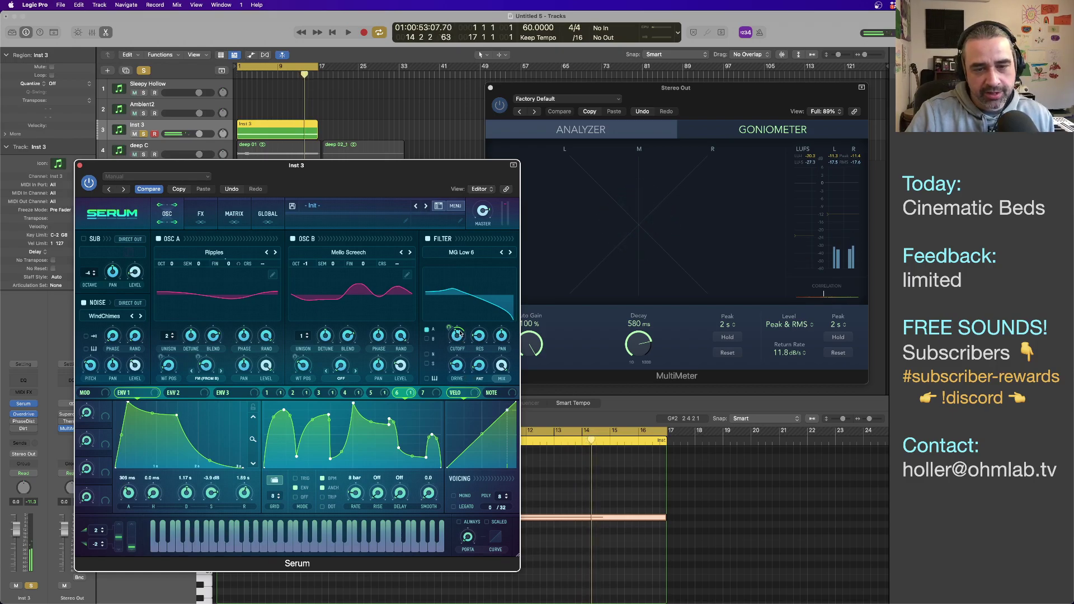
key(Return)
key(space)
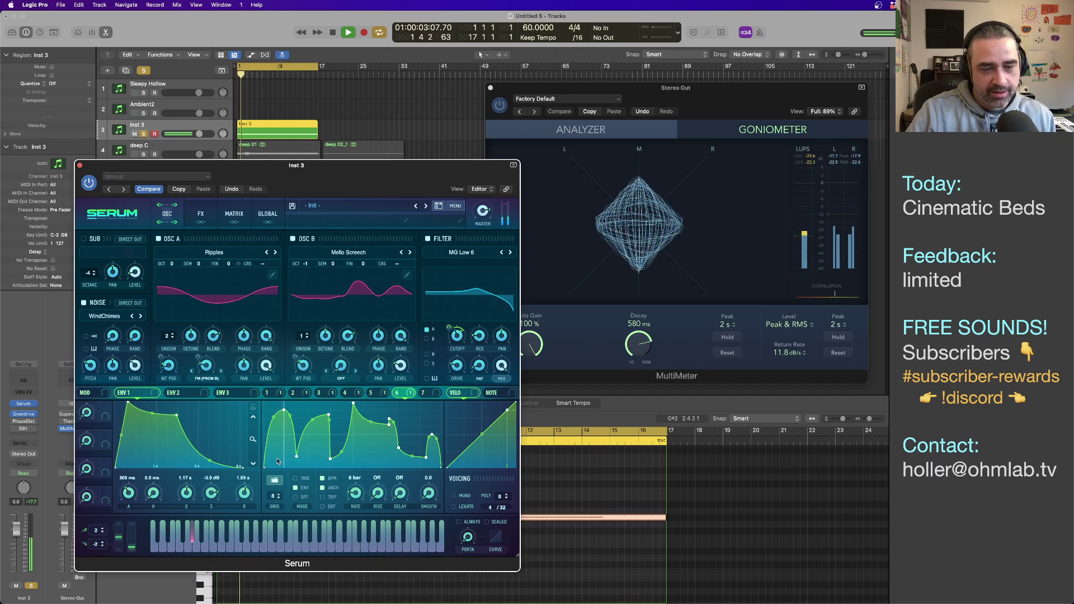
click(378, 395)
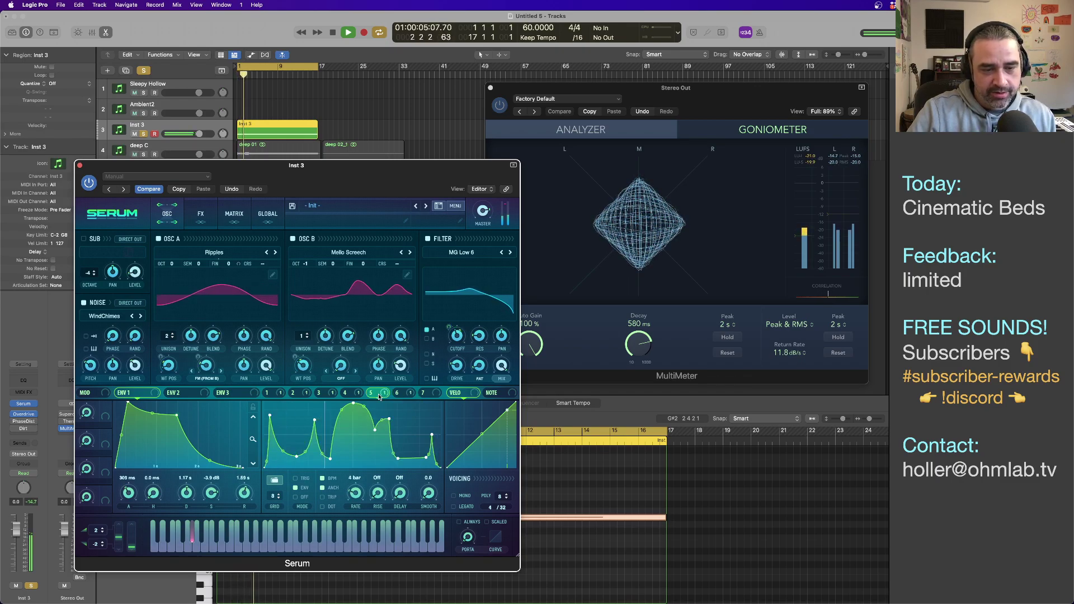
click(272, 395)
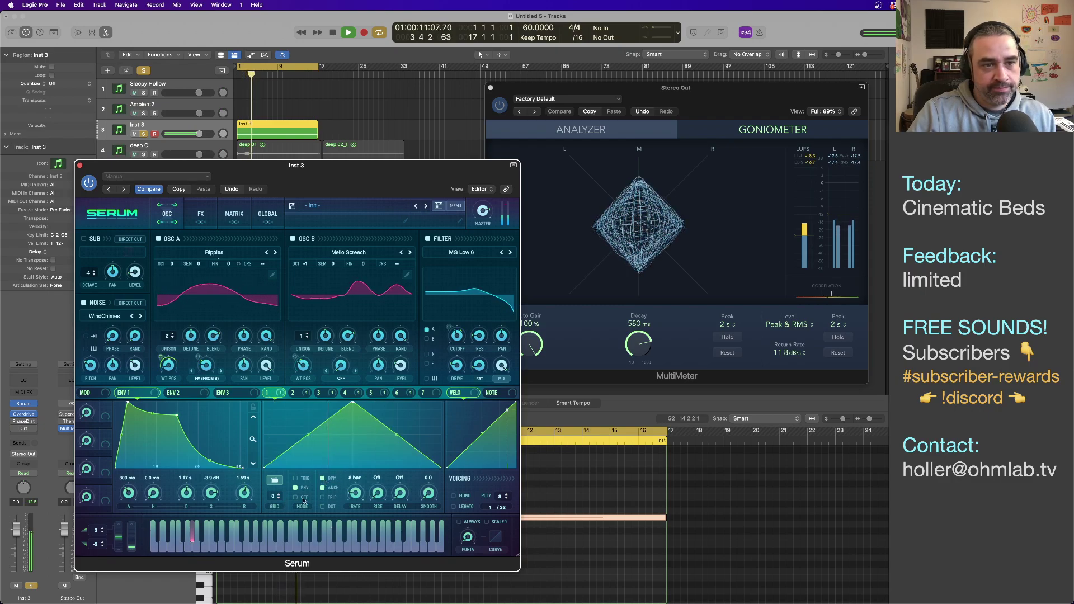
drag(274, 183, 94, 385)
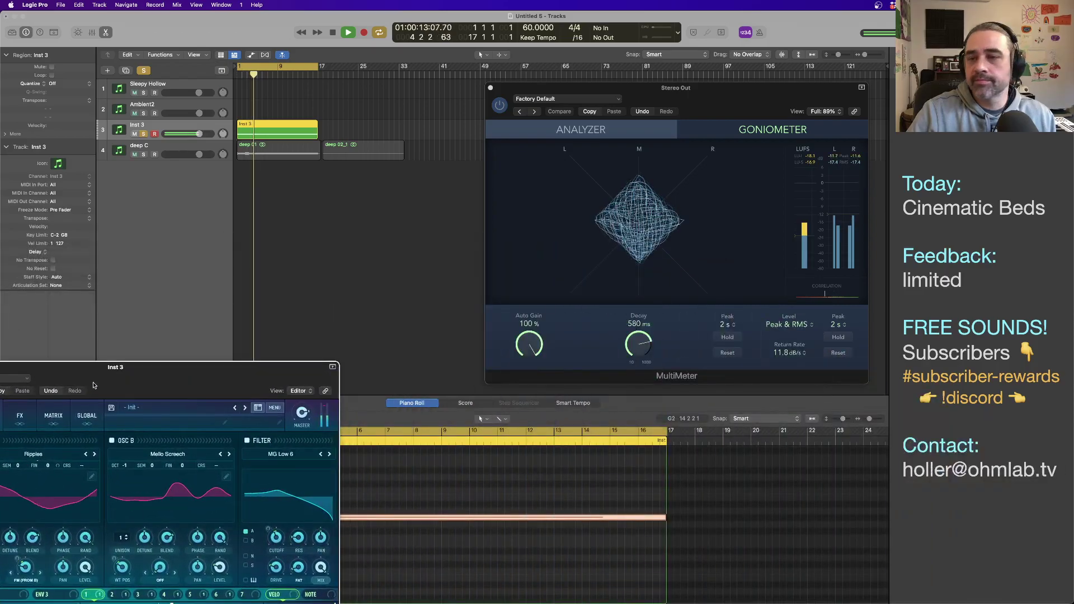
key(super+w)
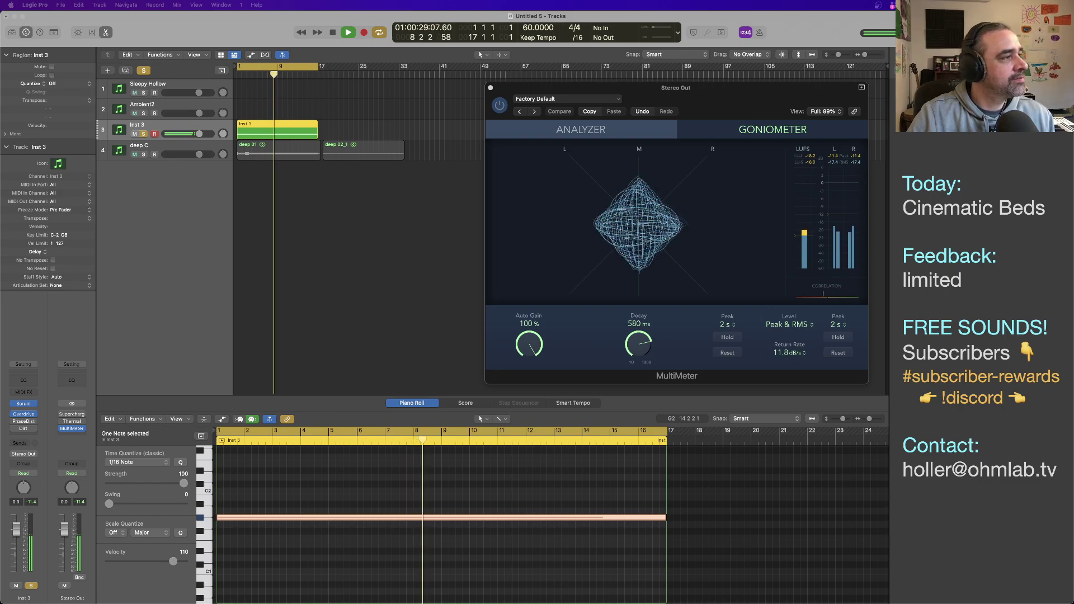
Step: Reopen Serum, stop playback, and bounce the Inst 3 region in place to a new track named deep G# 01
click(23, 403)
drag(430, 103, 377, 187)
key(space)
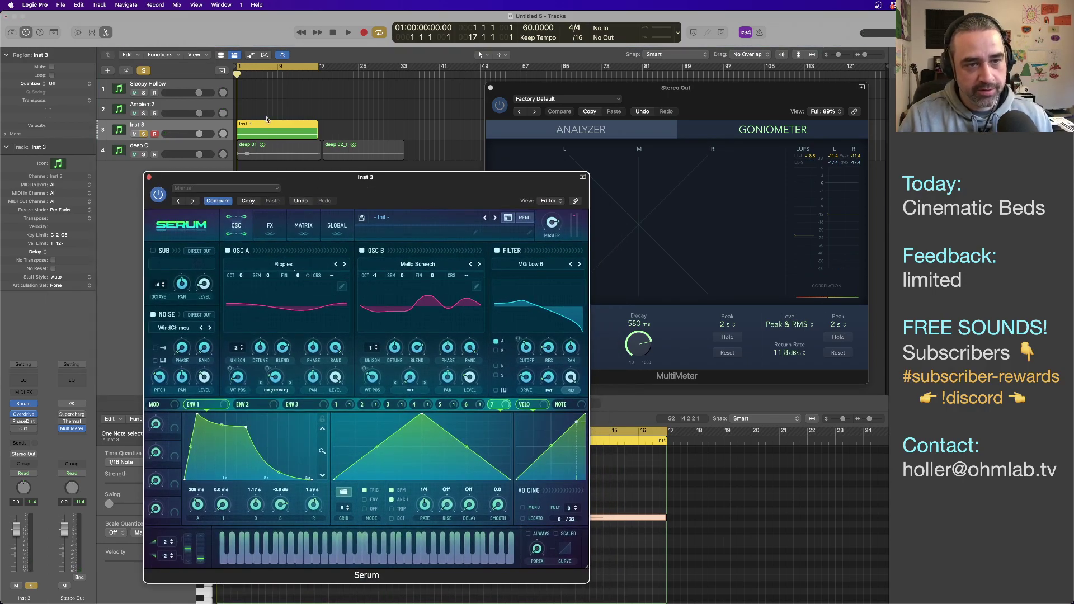
key(ctrl+b)
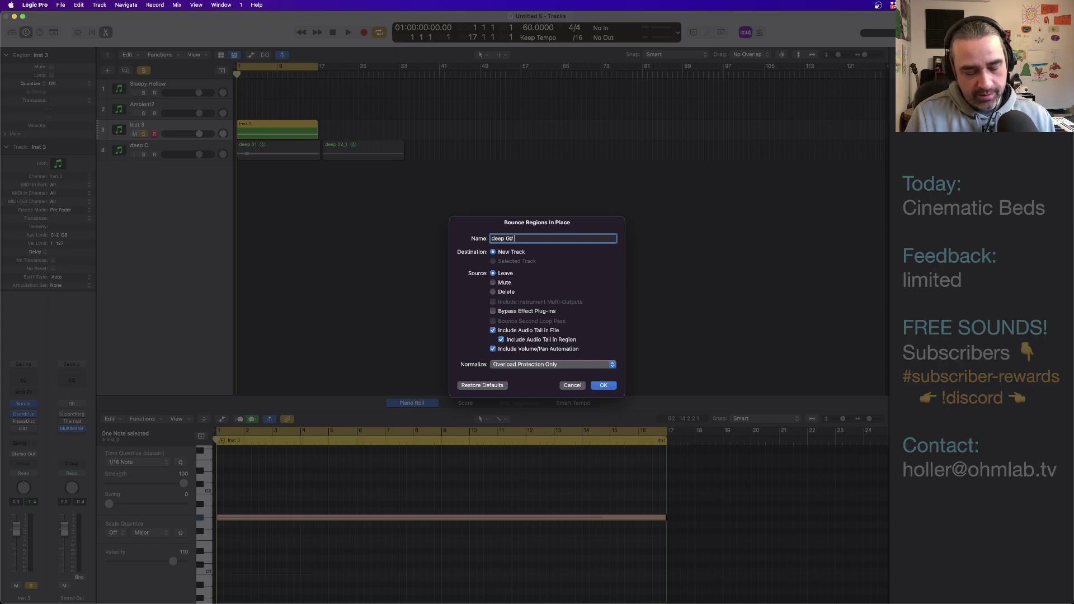
key(Return)
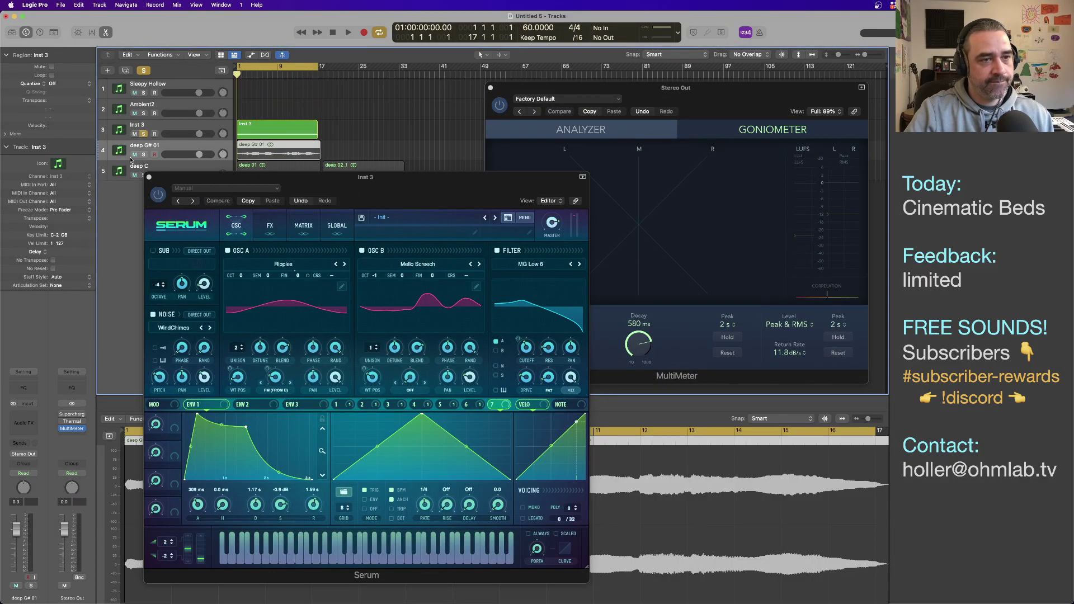
Step: Change the OSC A wavetable on Inst 3 to Saw on Saw and lower Serum's master volume while auditioning it
click(176, 126)
click(427, 203)
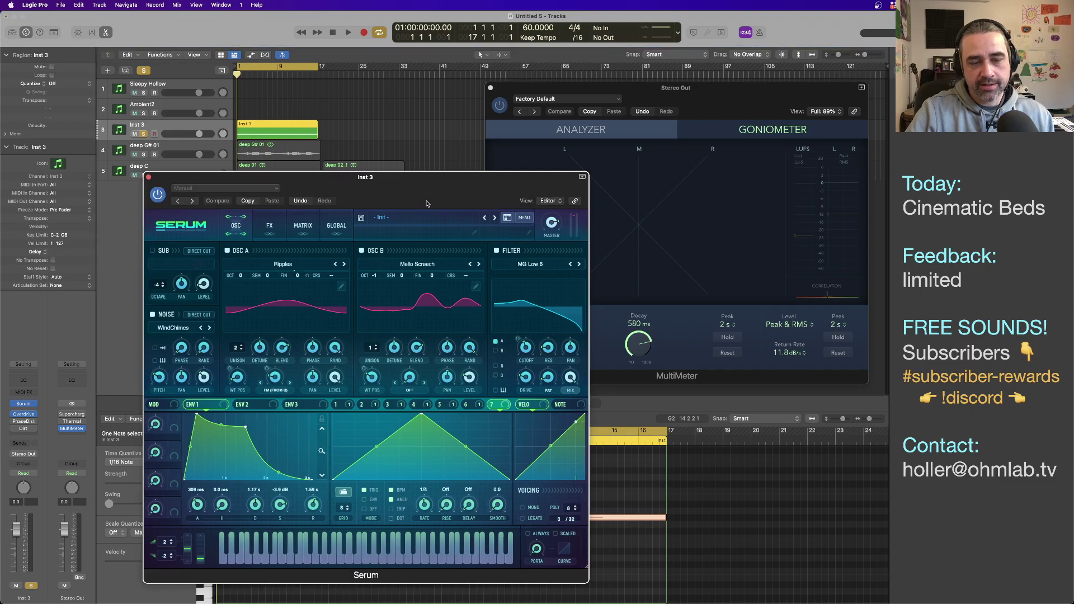
click(345, 264)
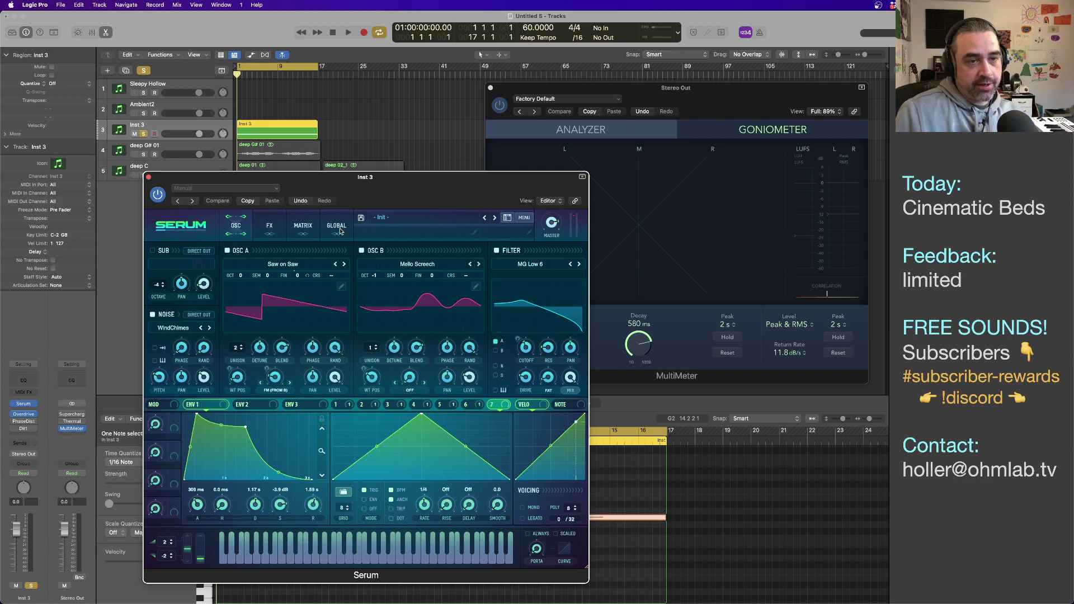
key(space)
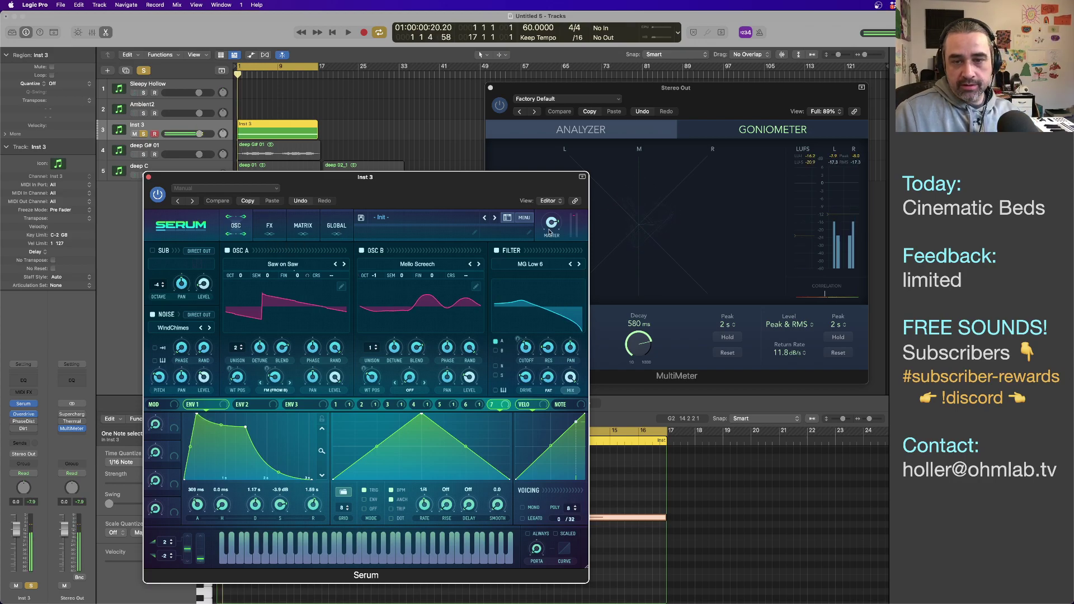
drag(551, 225, 551, 230)
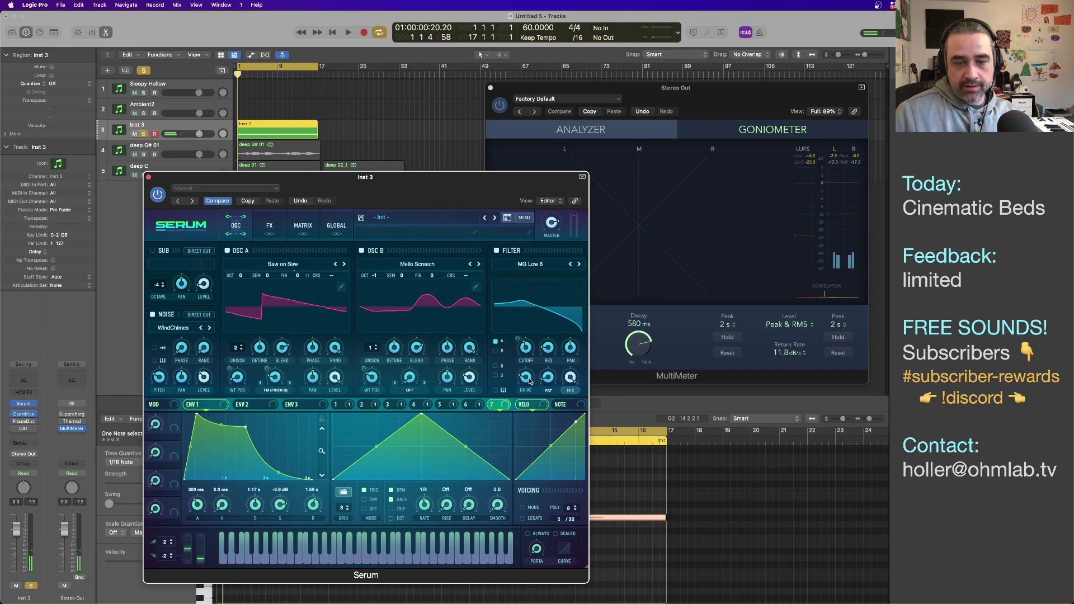
key(space)
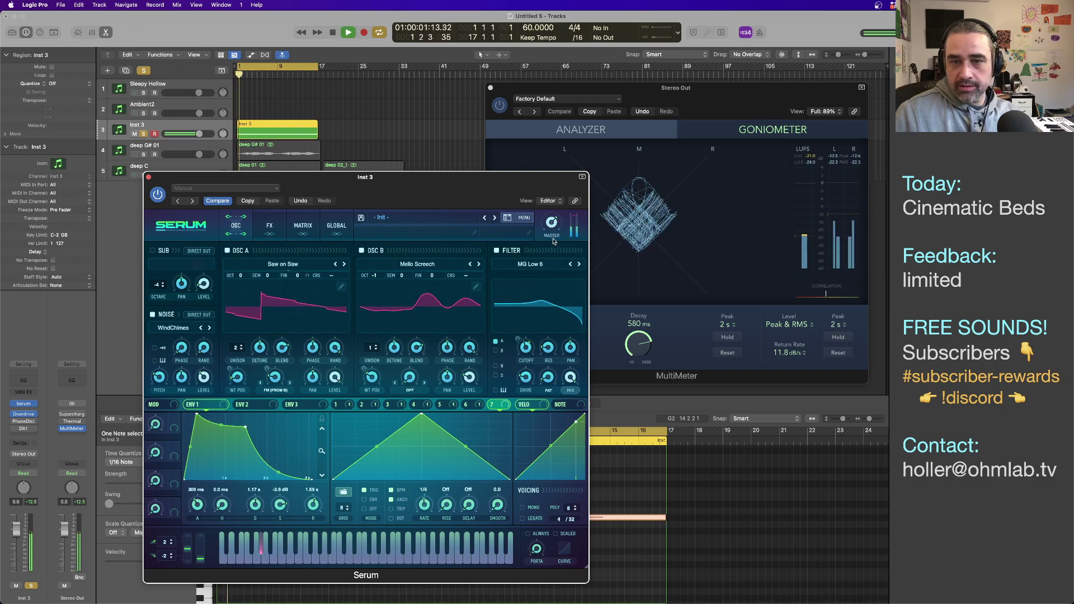
mouse_move(554, 230)
key(space)
Step: Transpose the sustained Inst 3 note down one octave and place Serum back clear of the MultiMeter
drag(476, 177, 814, 129)
click(269, 519)
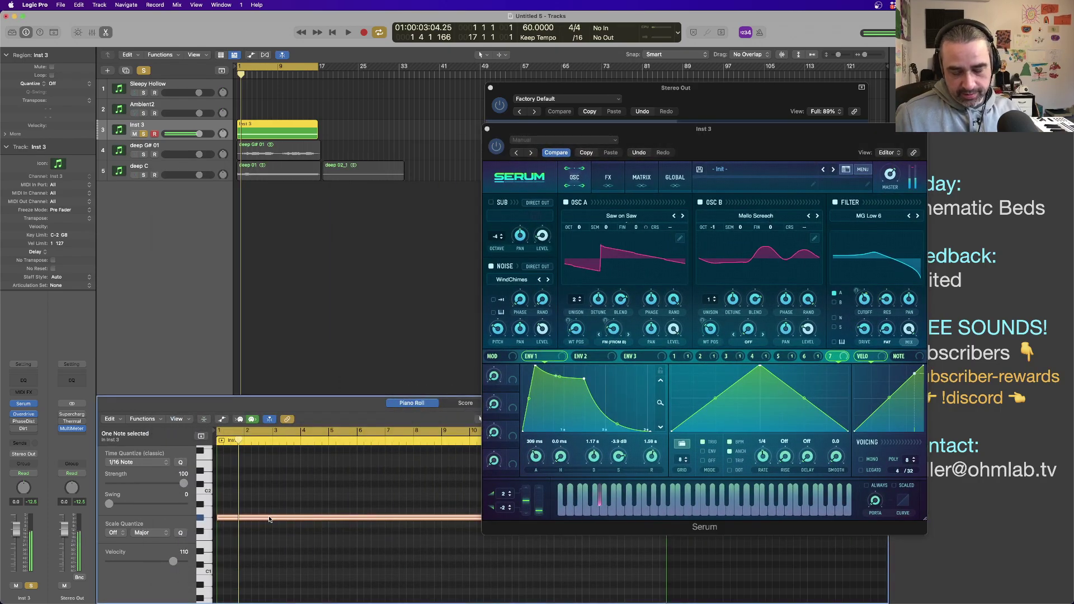
key(alt+shift+Down)
drag(735, 155, 359, 184)
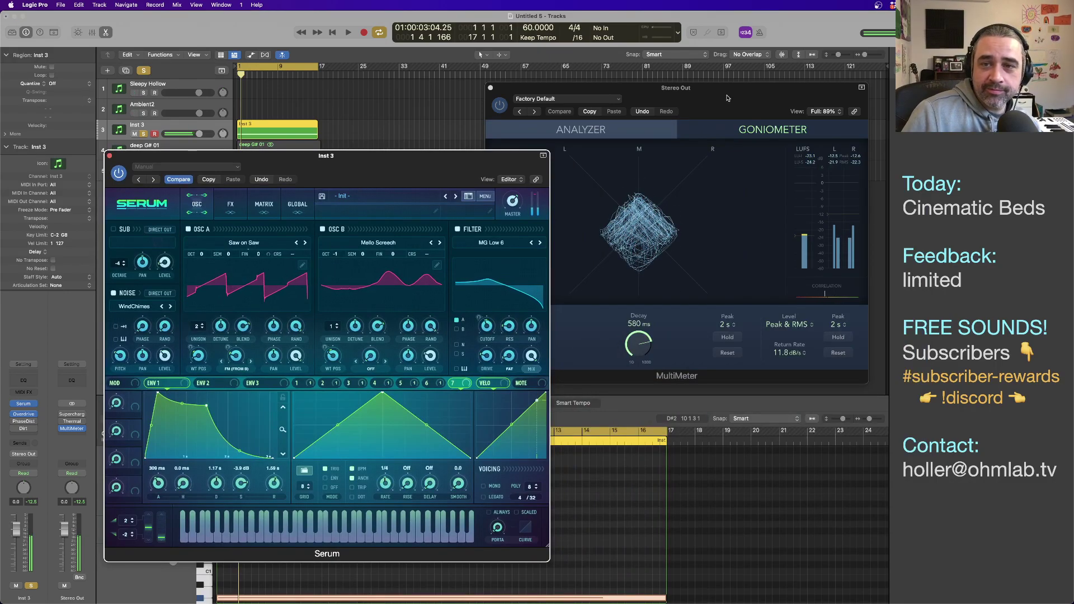
Step: Enlarge the MultiMeter window to 161% and watch the goniometer while the Inst 3 region plays
drag(730, 106, 509, 64)
drag(643, 338, 956, 545)
key(space)
drag(643, 46, 576, 56)
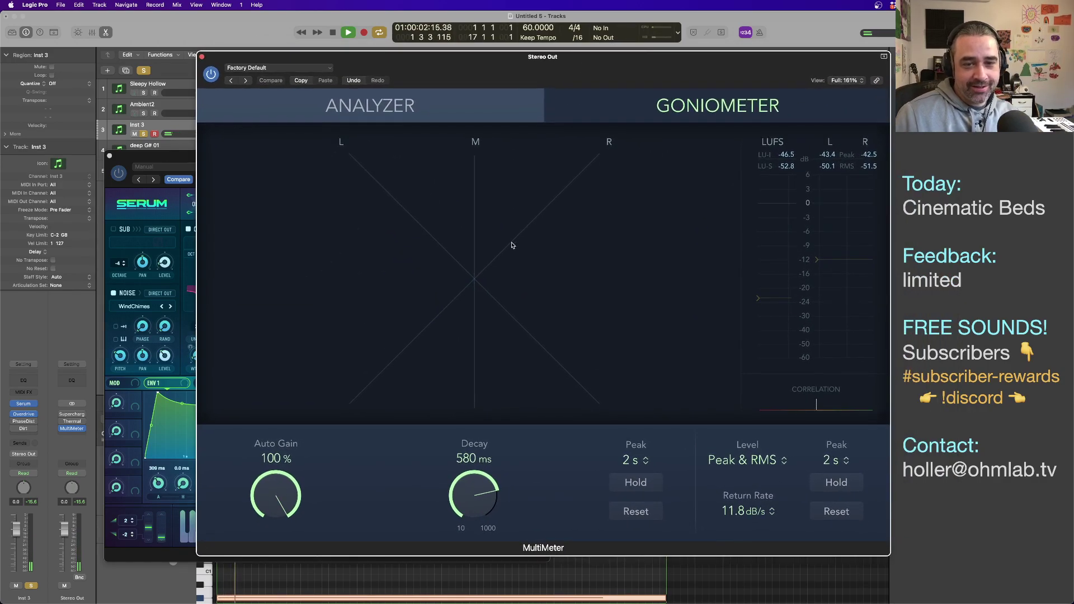
key(space)
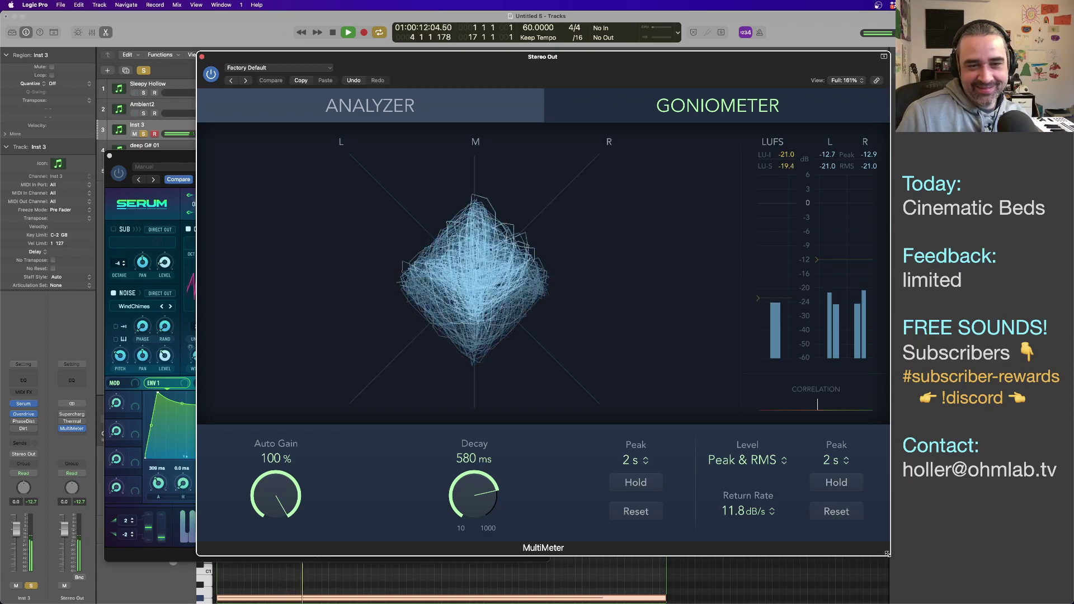
Step: Shrink the MultiMeter window to 114%, stop playback, and arrange it beside the Serum window
drag(885, 553, 686, 423)
key(space)
drag(504, 56, 700, 52)
drag(278, 172, 283, 172)
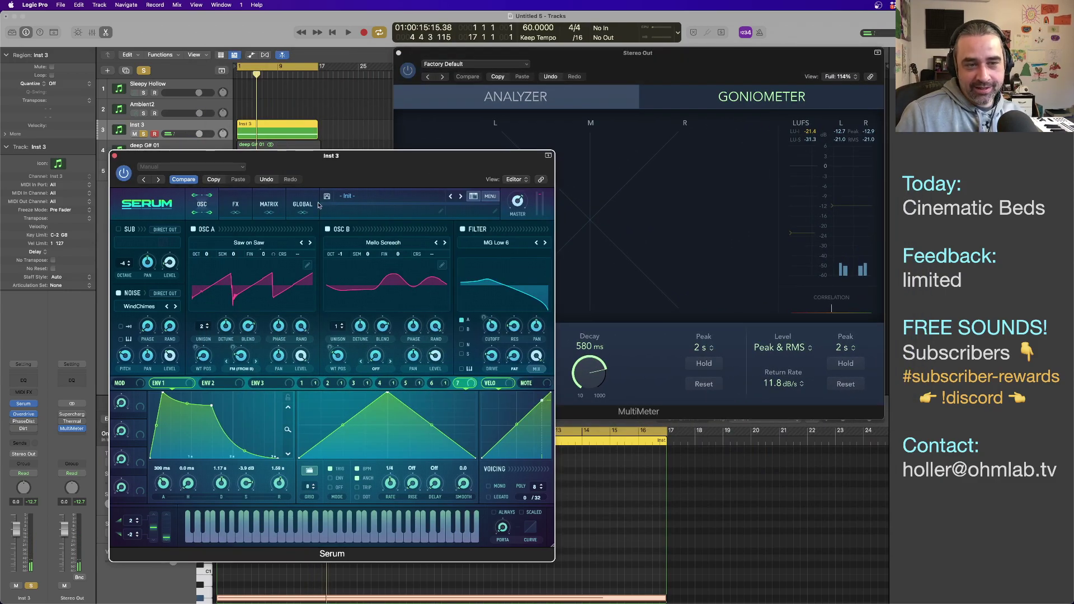
Step: Change the OSC A wavetable to Sharper, audition it, and move Serum clear of the piano roll
click(310, 243)
key(space)
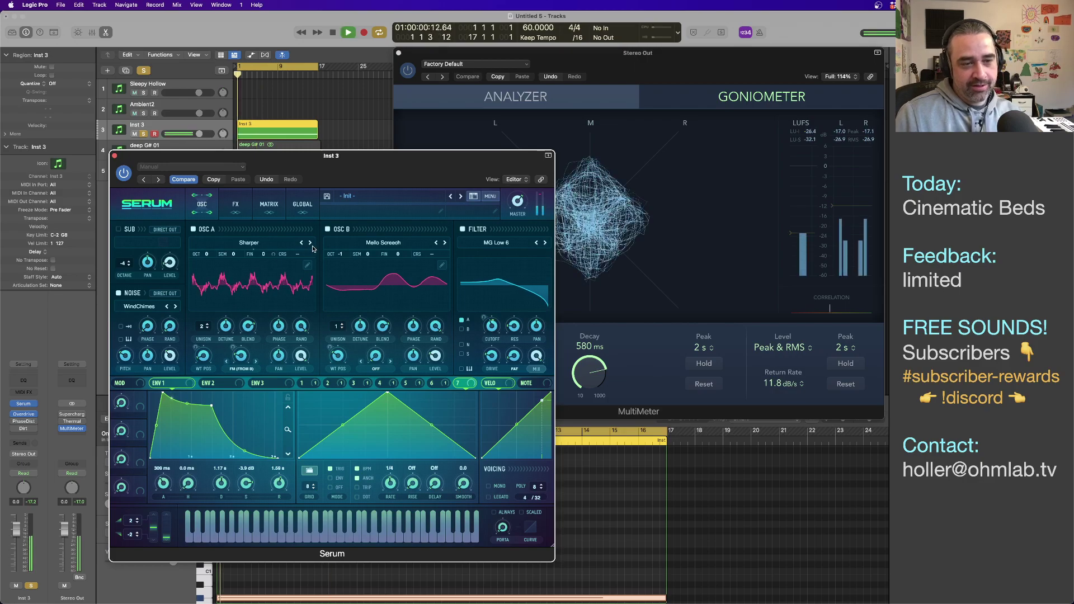
drag(348, 169, 585, 103)
key(space)
Step: Transpose the sustained Inst 3 note down to D-1 and audition it with the Sharper wavetable
scroll(321, 465, down, 8)
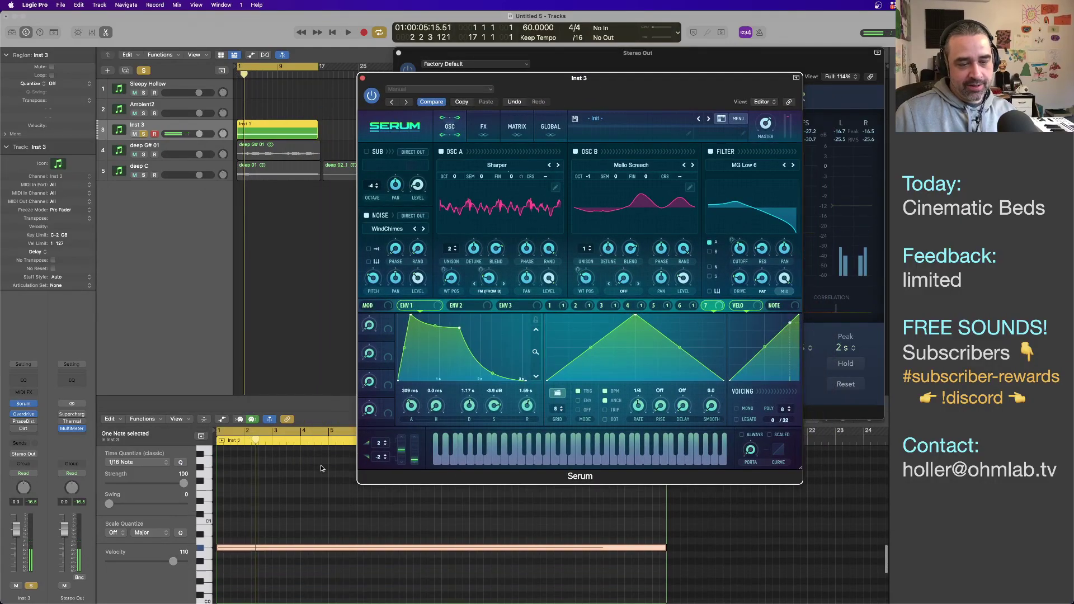
drag(251, 472, 251, 580)
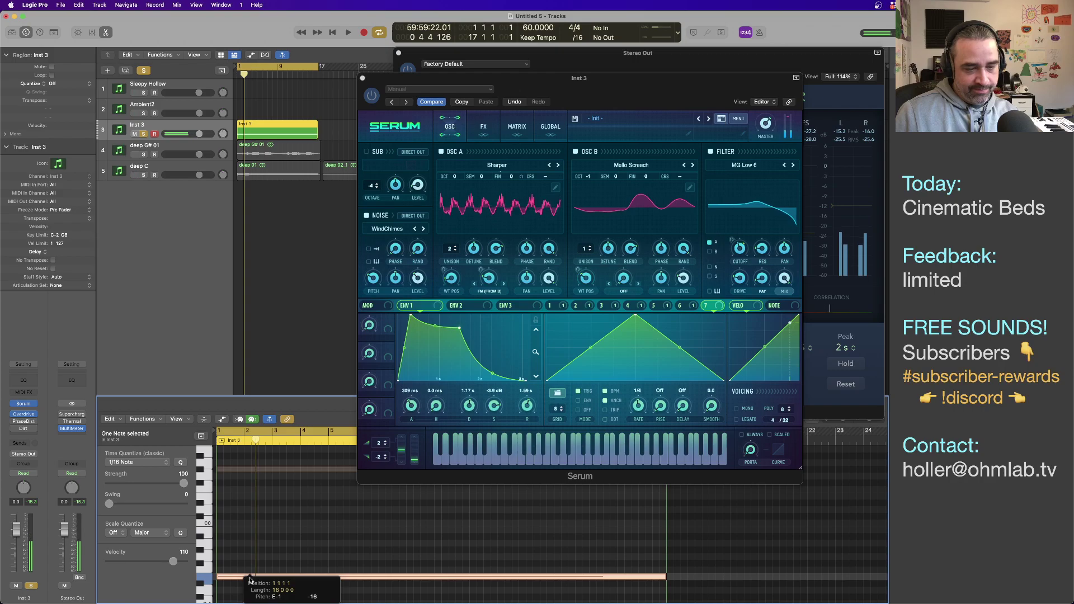
drag(250, 579, 251, 504)
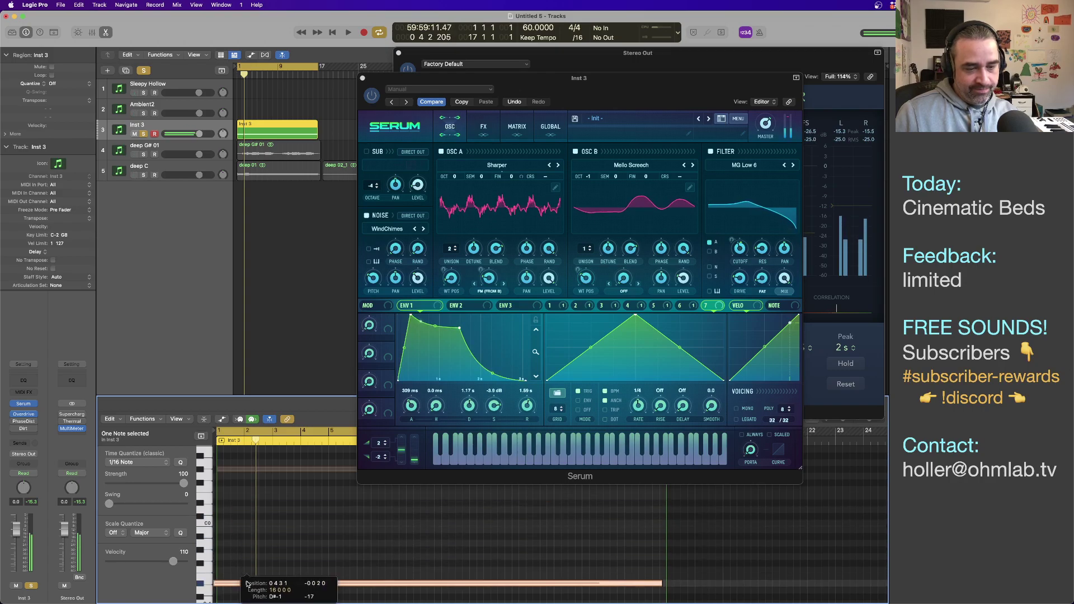
drag(247, 585, 250, 568)
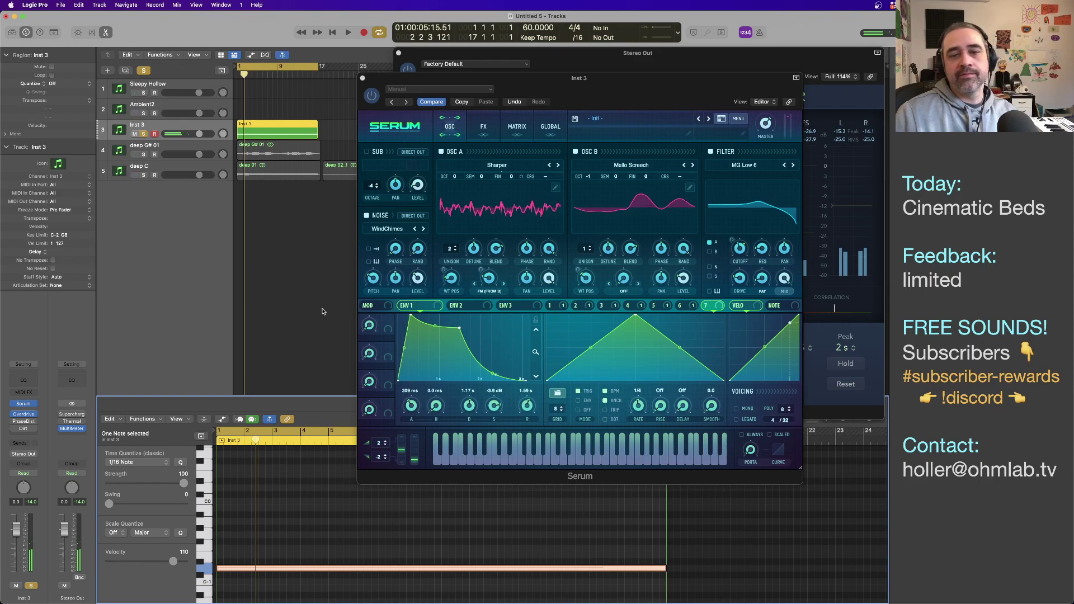
key(space)
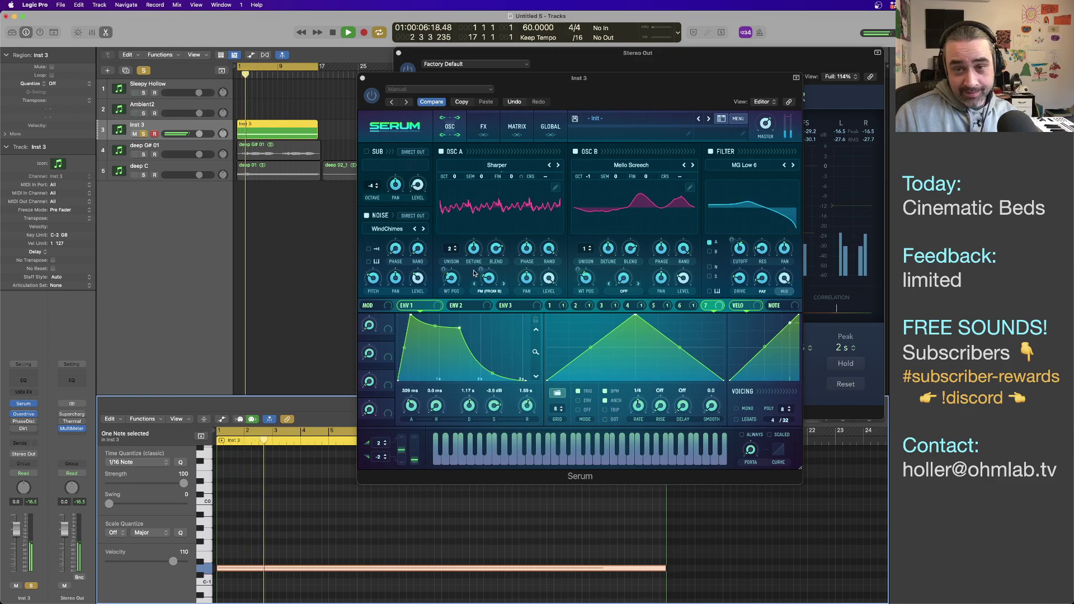
click(740, 251)
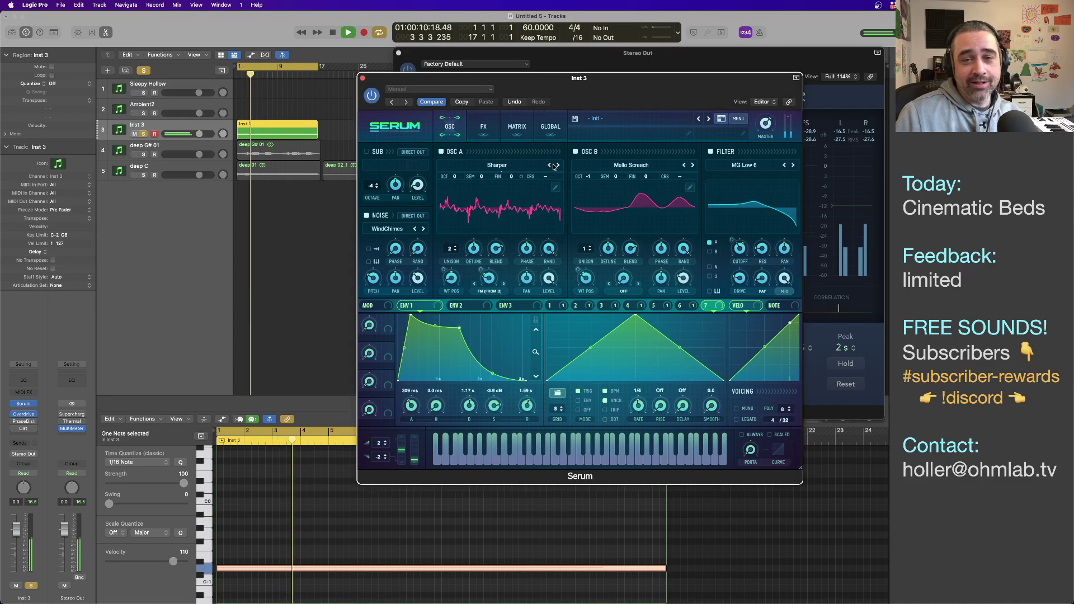
key(space)
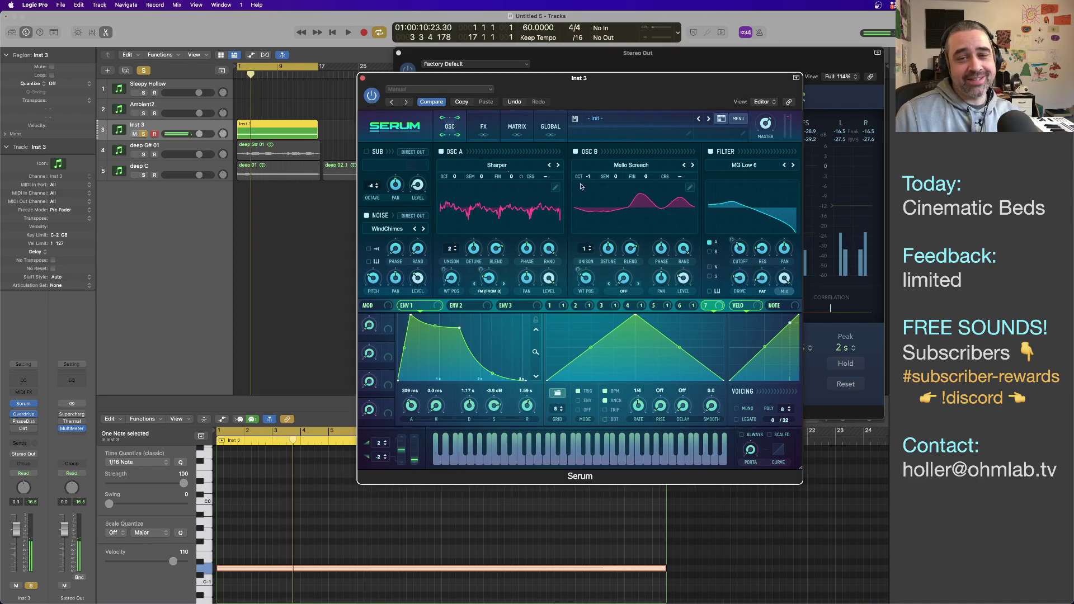
Step: Change the OSC A wavetable to Simple Pleasures and audition it with Serum moved clear of the MultiMeter levels
click(558, 166)
key(space)
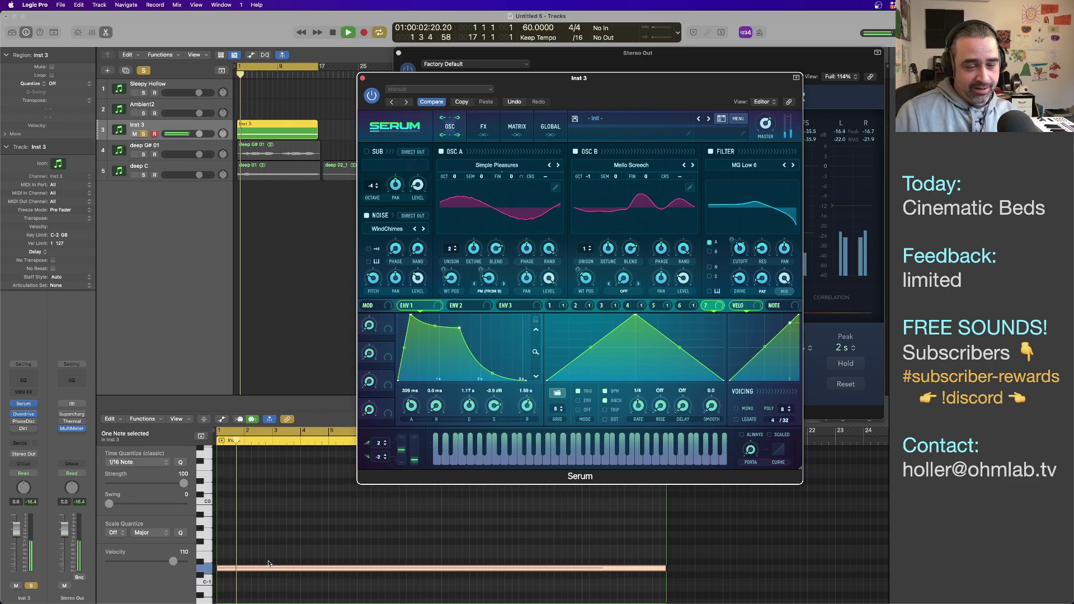
key(space)
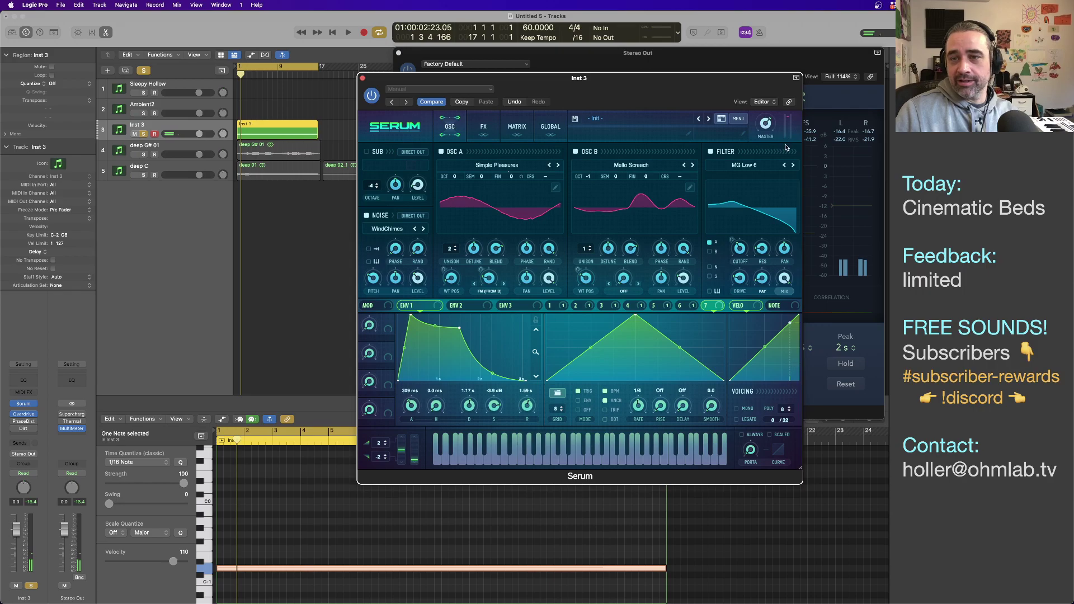
mouse_move(764, 131)
key(space)
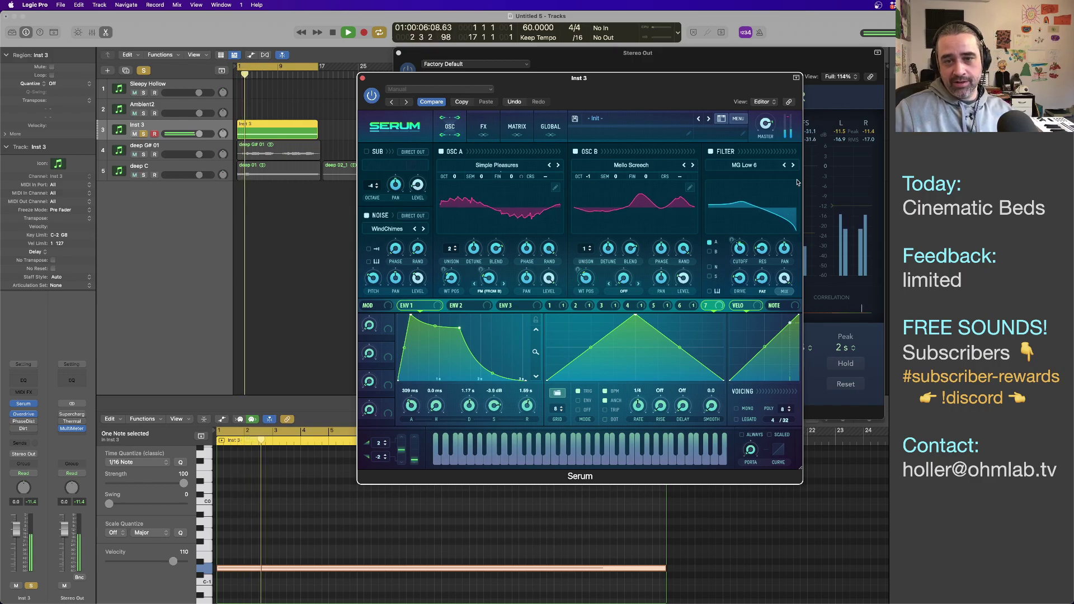
drag(651, 87, 592, 118)
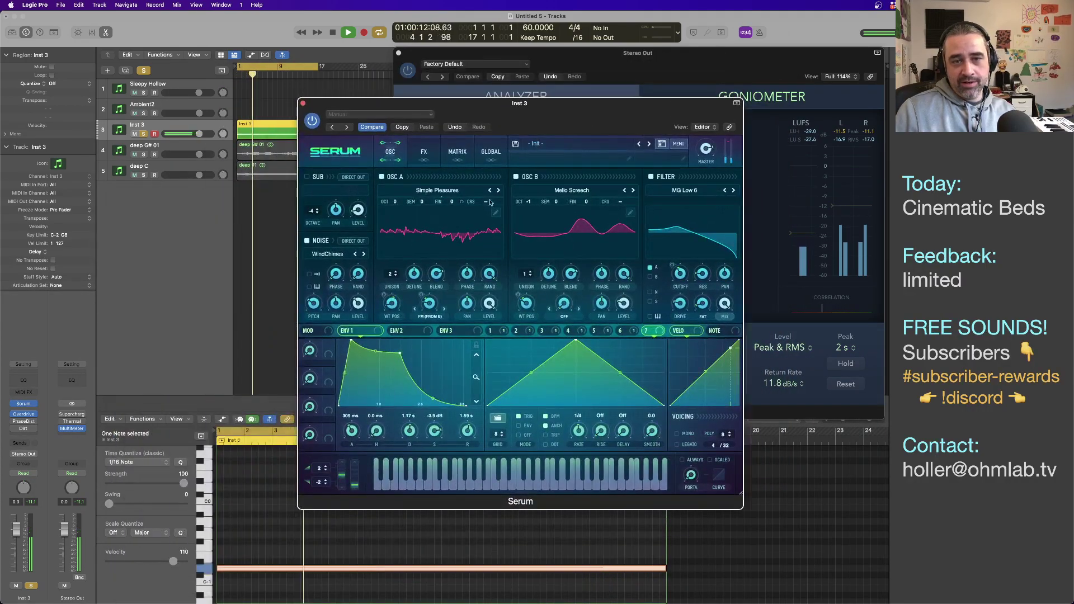
Step: Change the OSC A wavetable to Sine on Sine, set Serum's master volume to 62%, and audition it against the goniometer
click(500, 190)
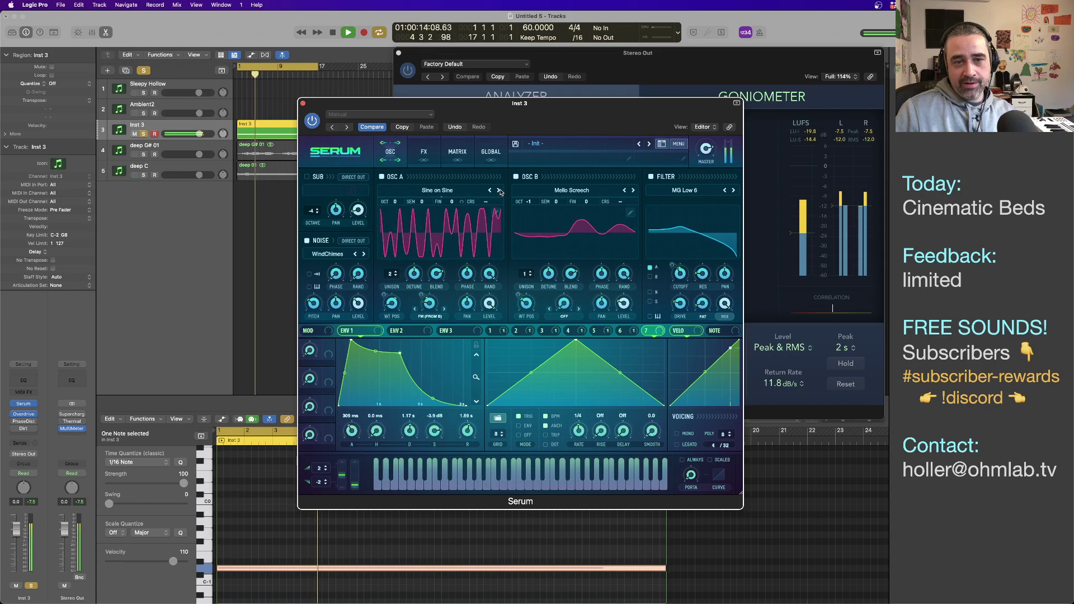
key(space)
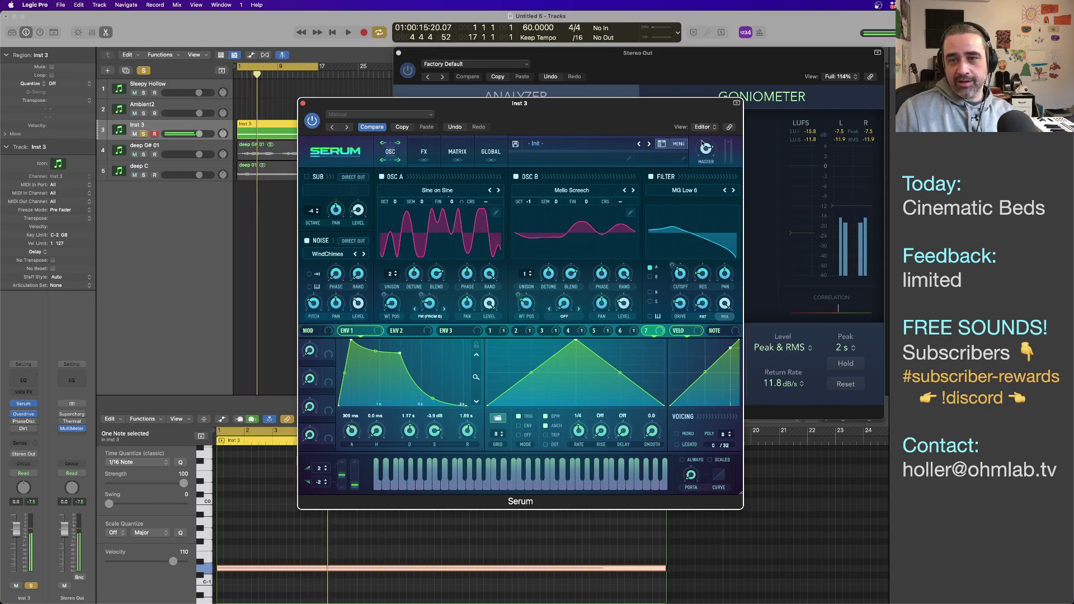
mouse_move(706, 162)
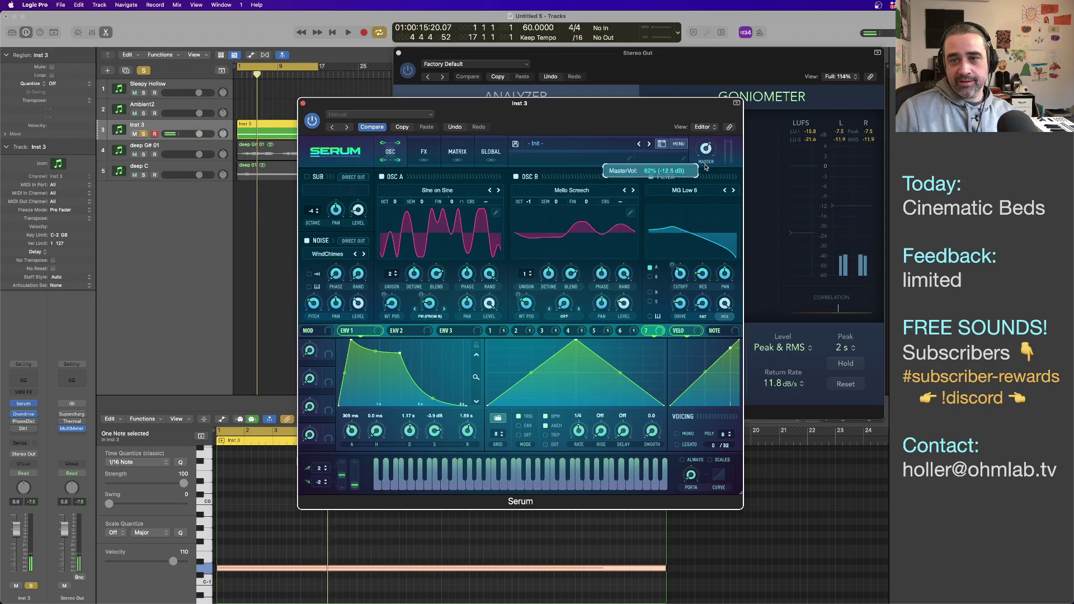
drag(590, 116, 550, 179)
key(space)
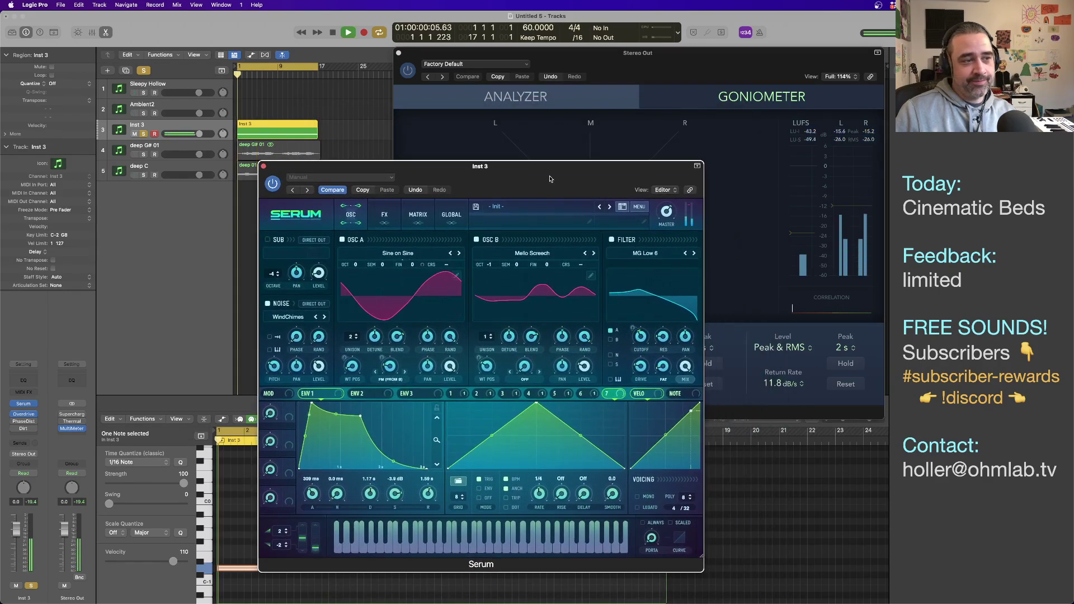
drag(547, 175, 628, 155)
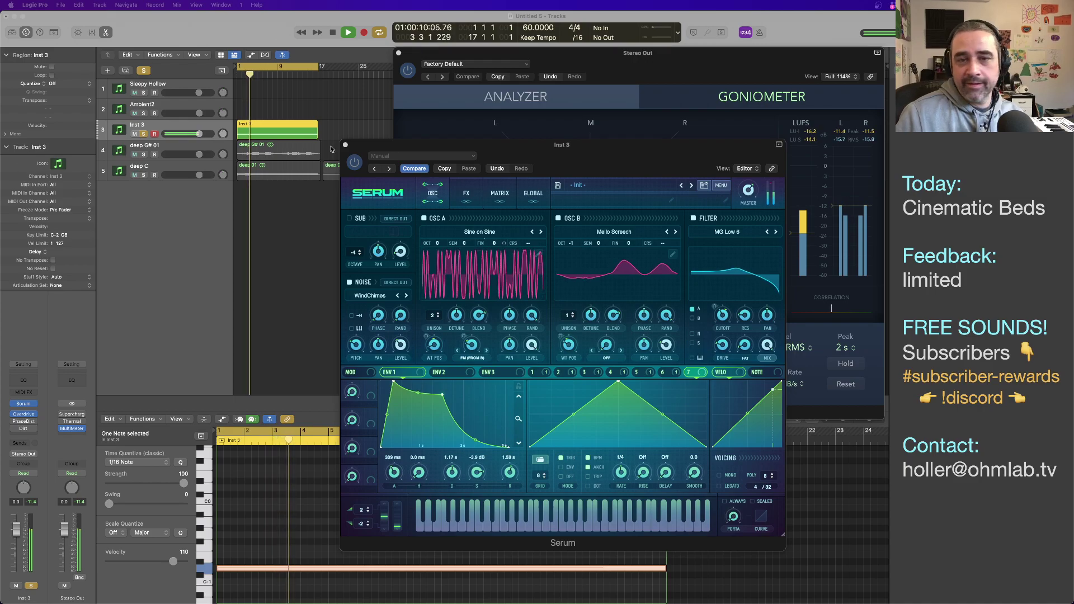
drag(611, 158, 466, 186)
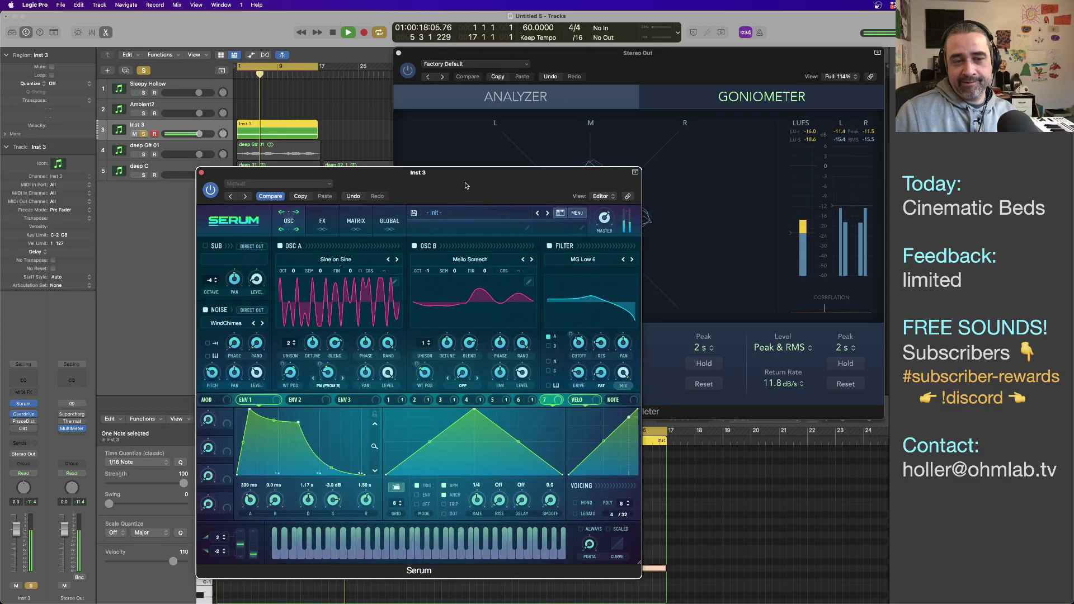
key(space)
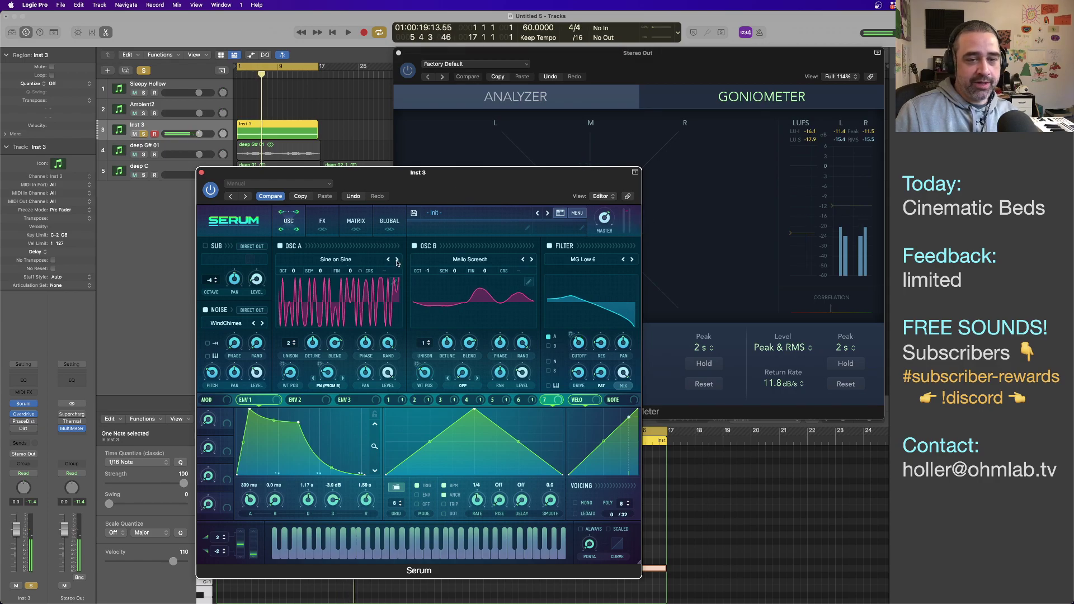
Step: Audition the Slippery wavetable on OSC A, and replace it with Smooth Operator for another playback
drag(404, 172, 393, 151)
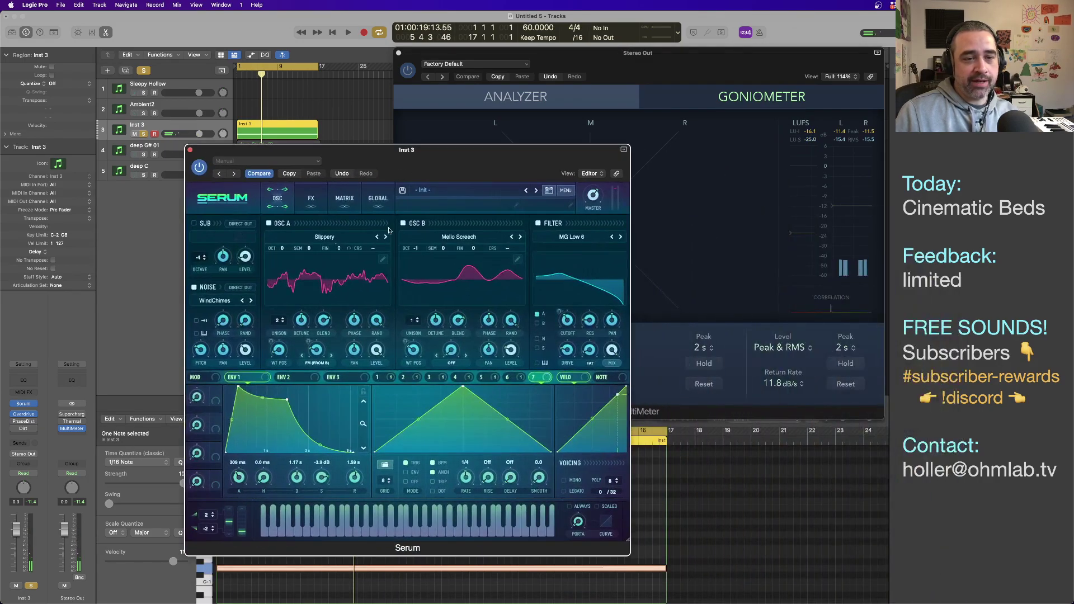
key(space)
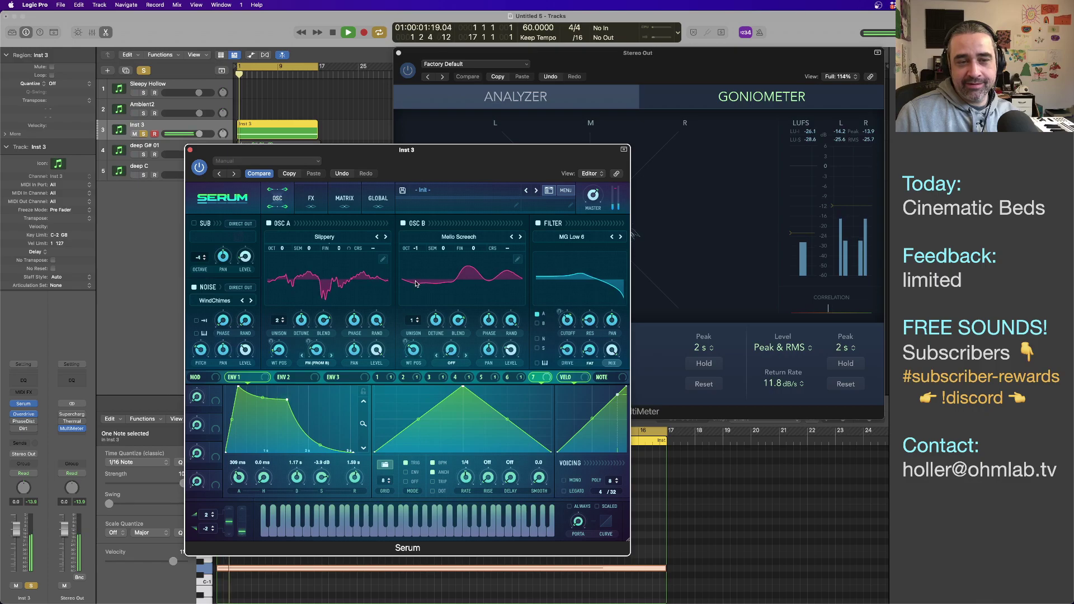
click(385, 237)
key(space)
drag(510, 164, 549, 170)
key(space)
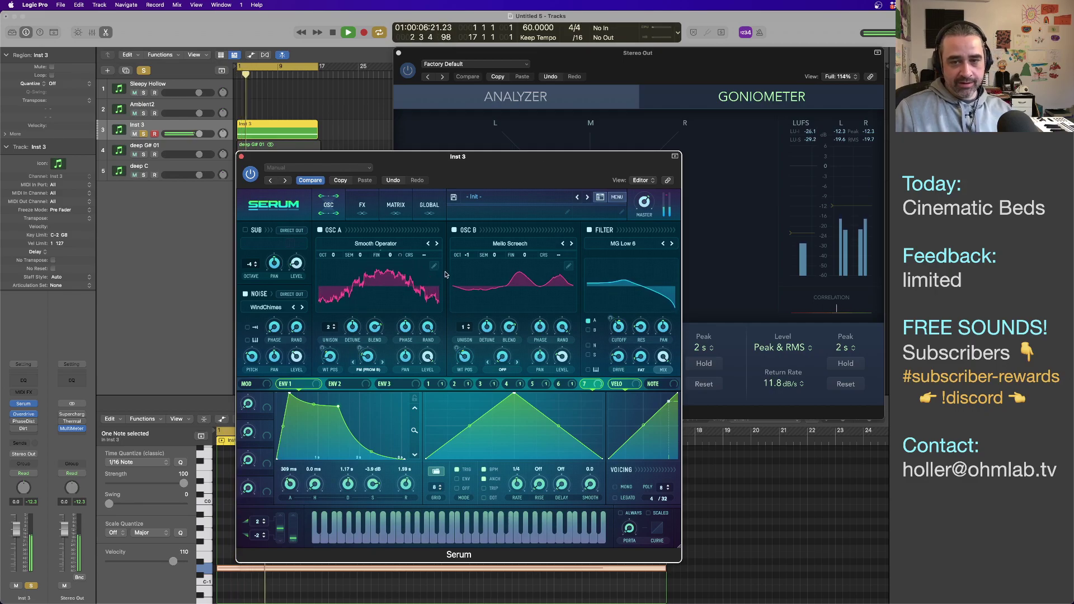
mouse_move(642, 199)
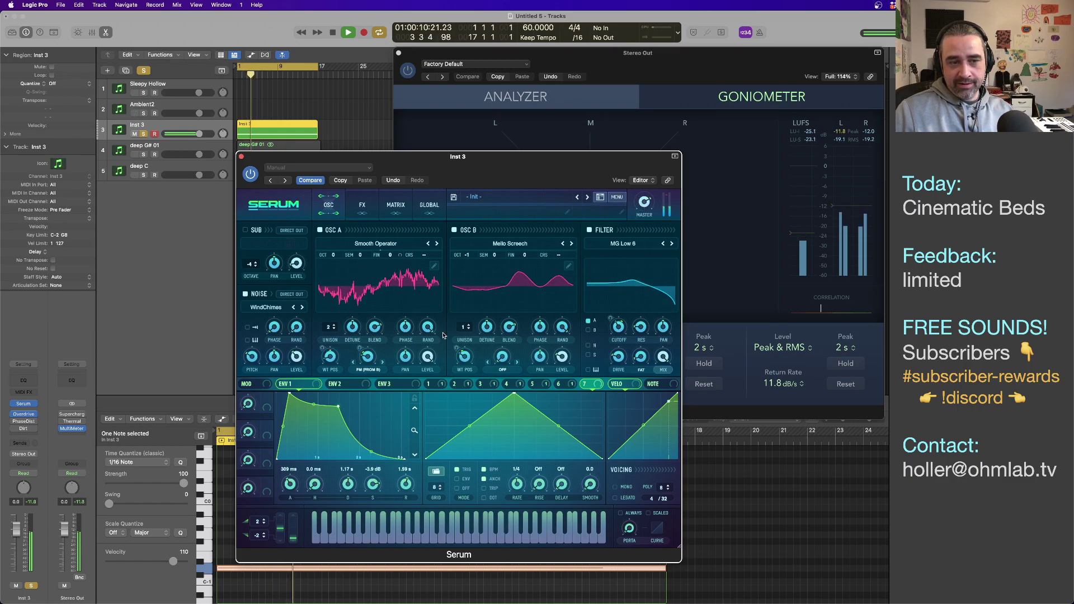
key(space)
Step: Load the H-Breath noise sample from the Organics folder and play it with OSC A switched off
click(266, 308)
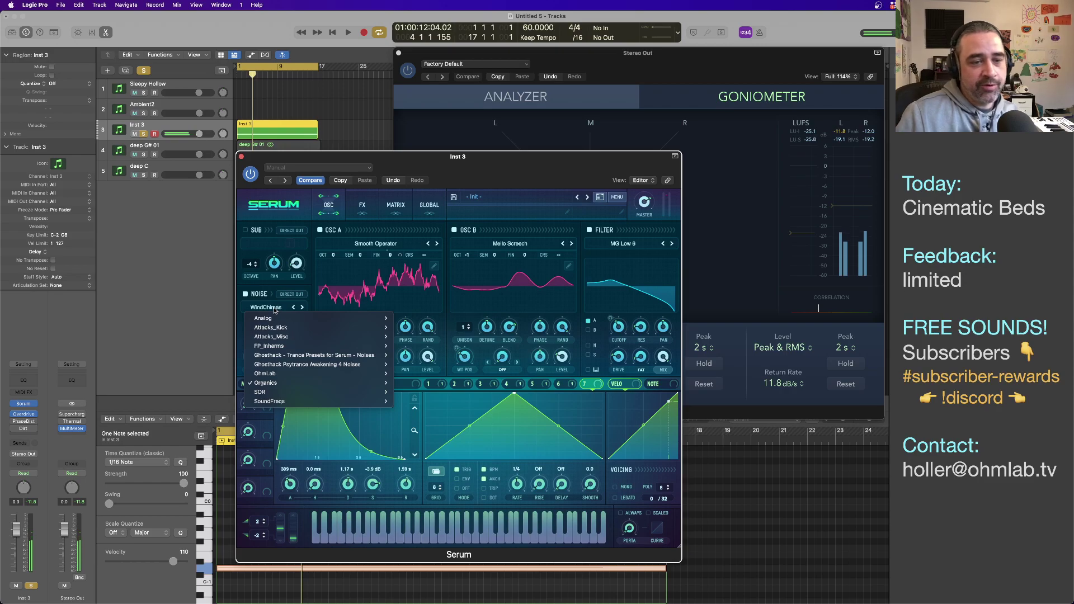
mouse_move(278, 384)
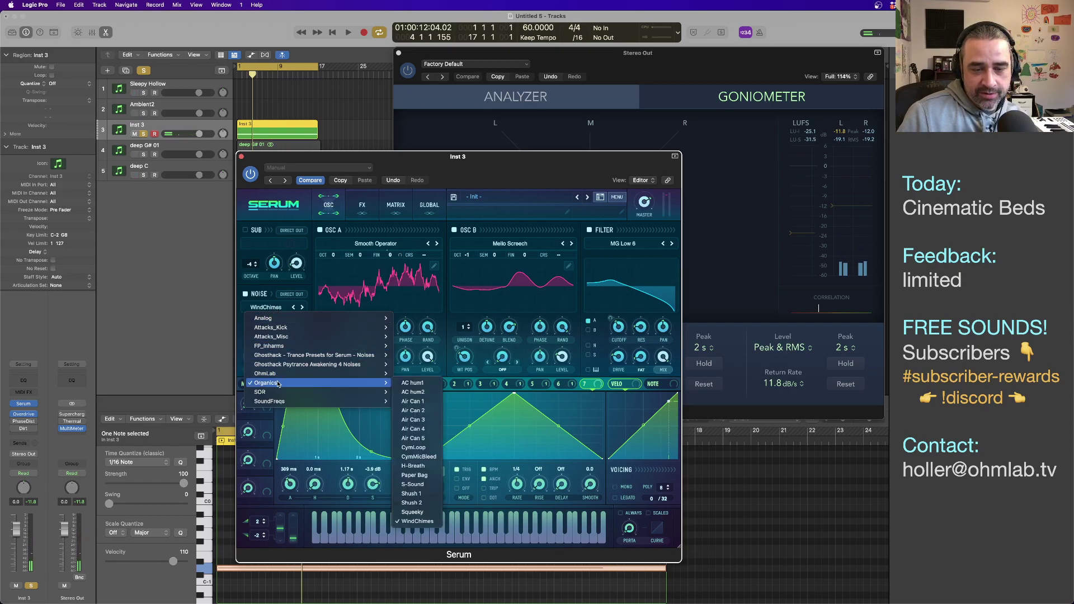
click(413, 465)
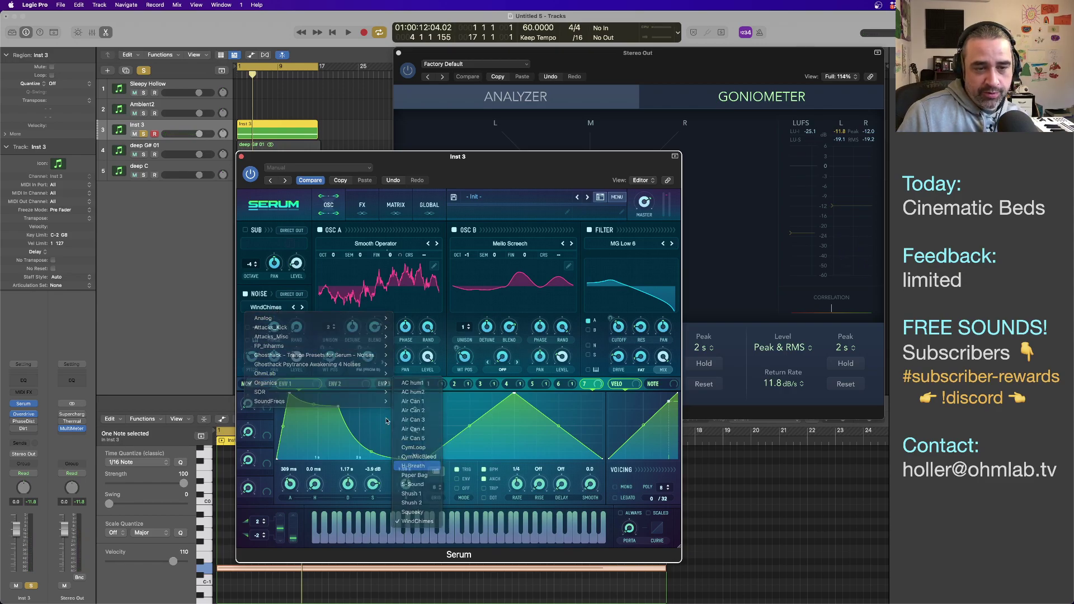
click(320, 231)
key(space)
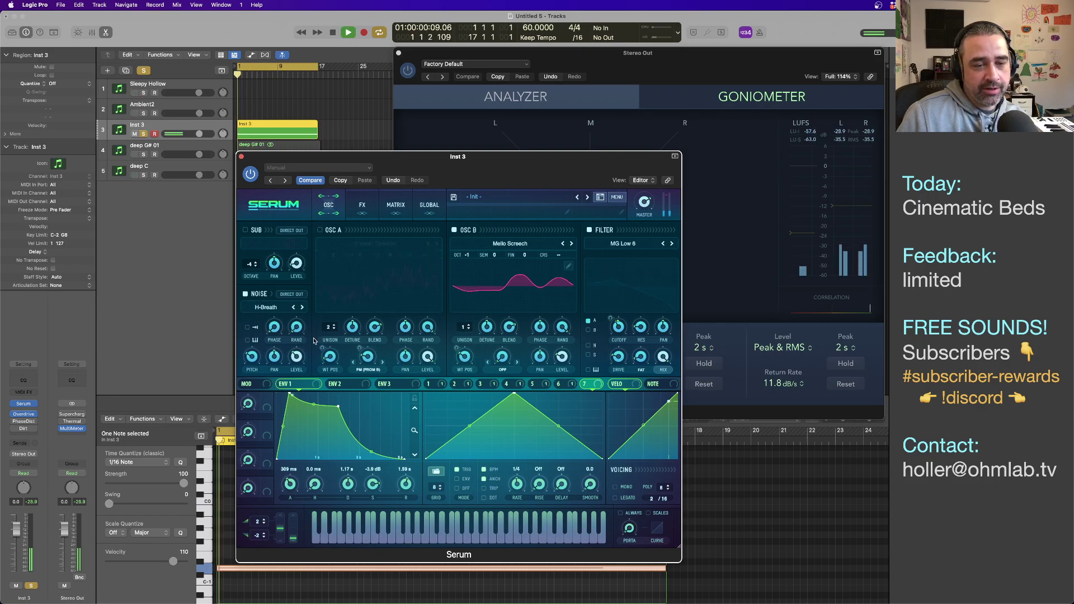
Step: Switch OSC A back on and set the noise level to 22% while the region plays
drag(300, 325, 302, 309)
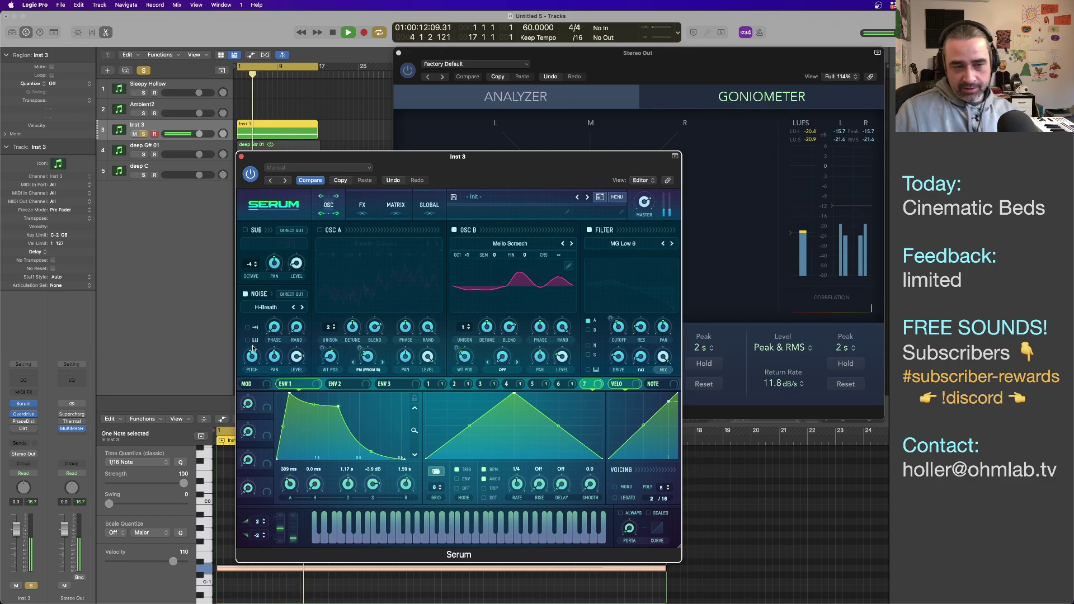
click(320, 230)
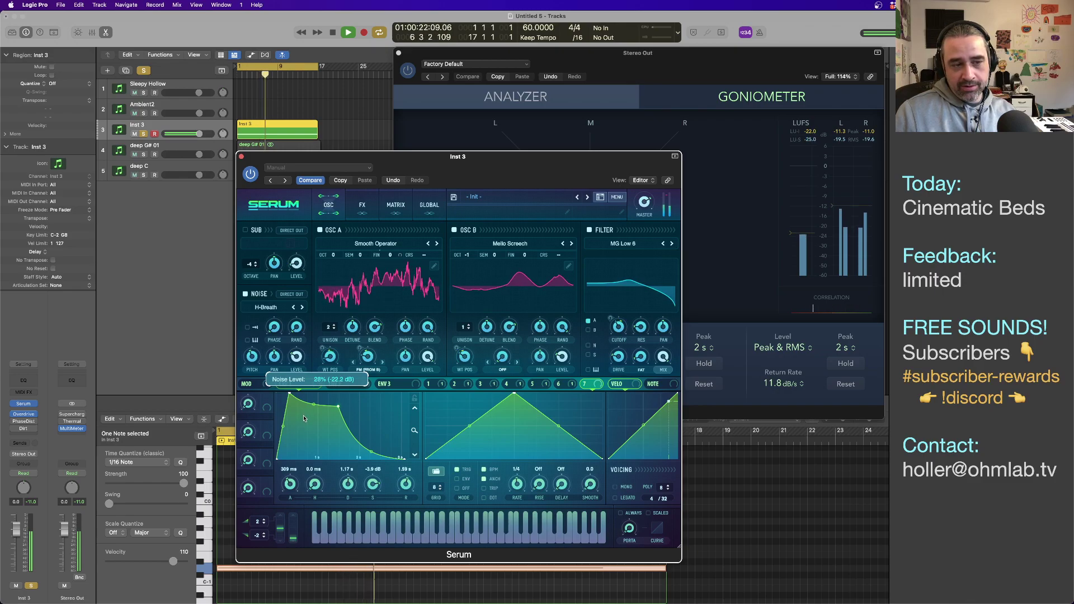
click(296, 362)
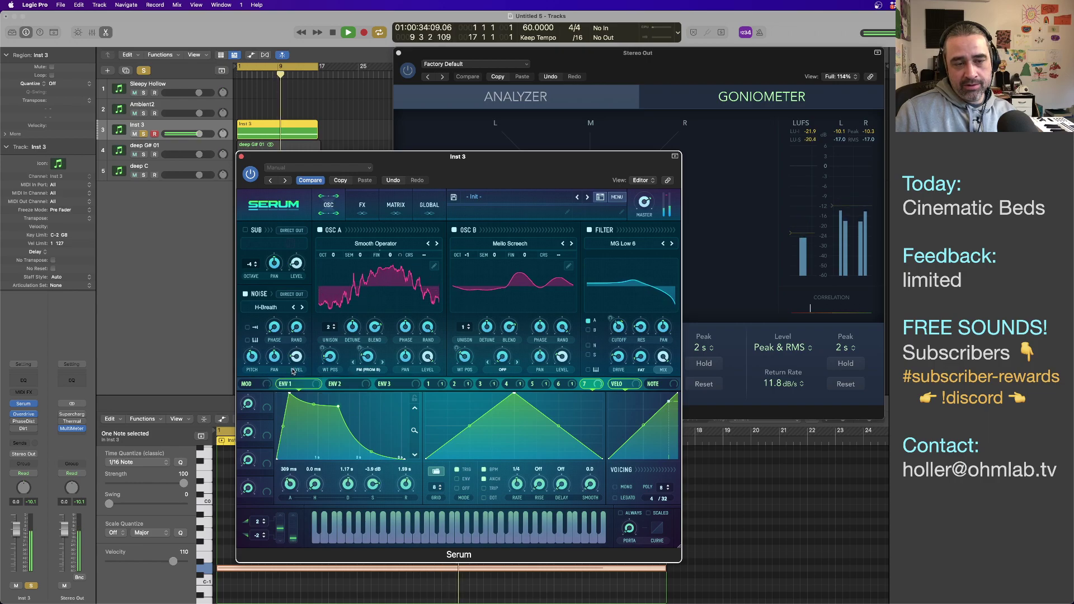
mouse_move(256, 361)
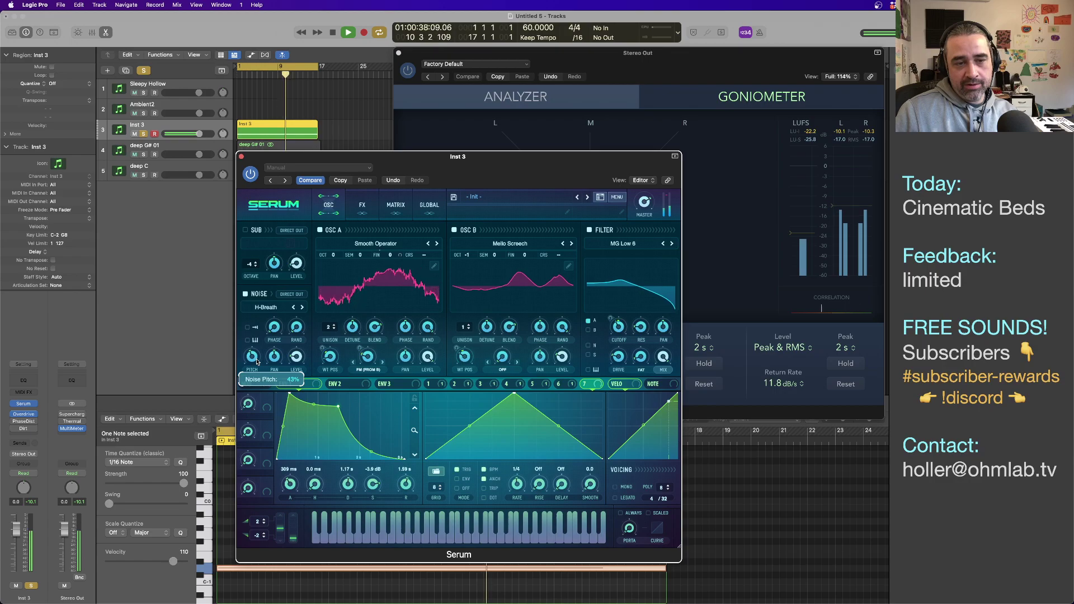
mouse_move(299, 358)
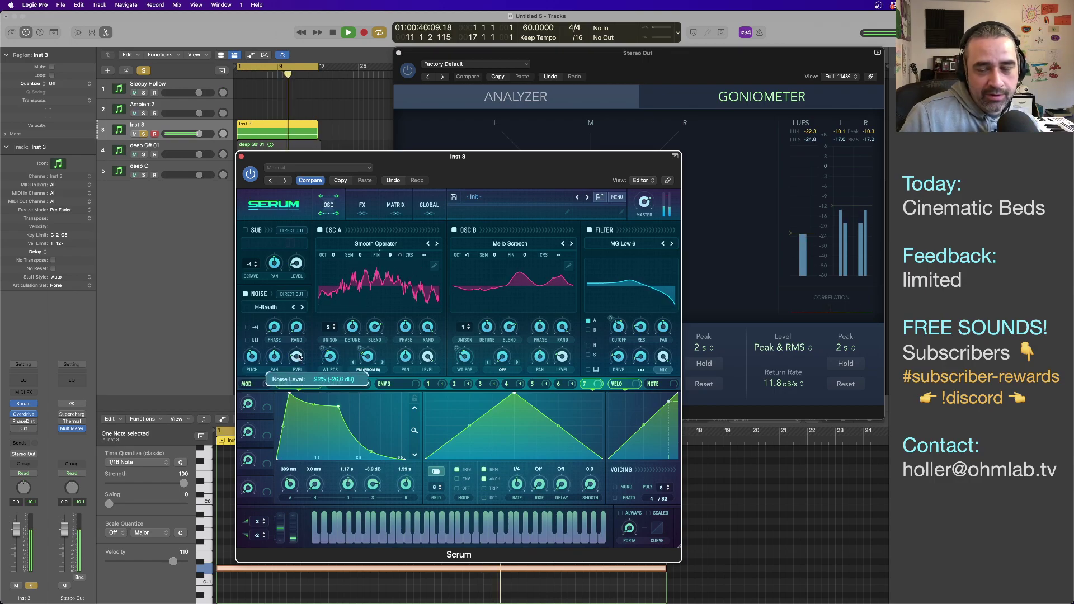
Step: Move Serum clear of the goniometer and enable Reverb in Serum's effects rack
drag(501, 170, 373, 164)
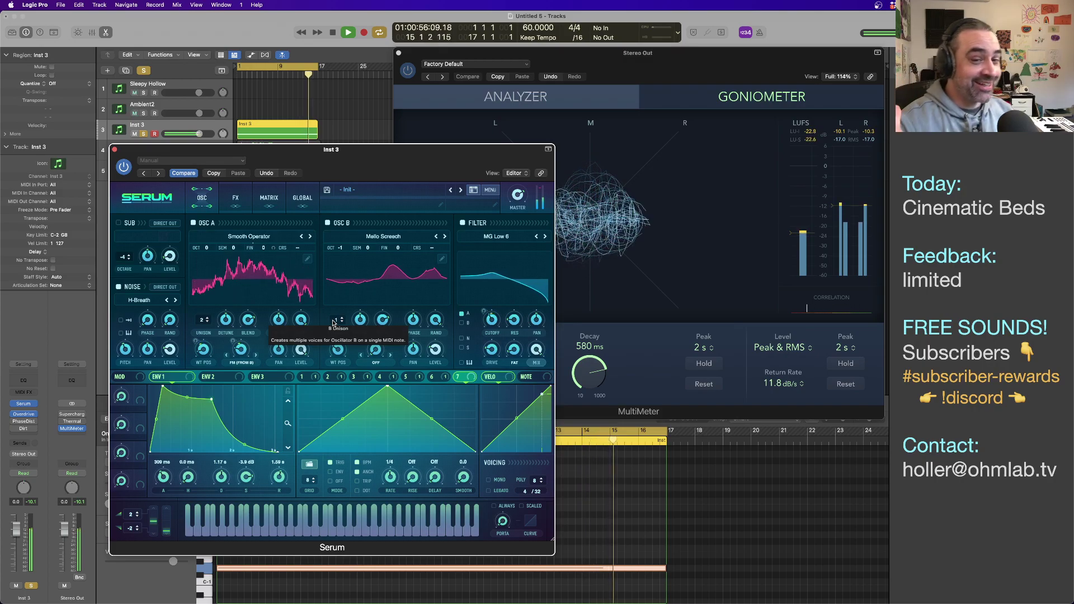
click(236, 199)
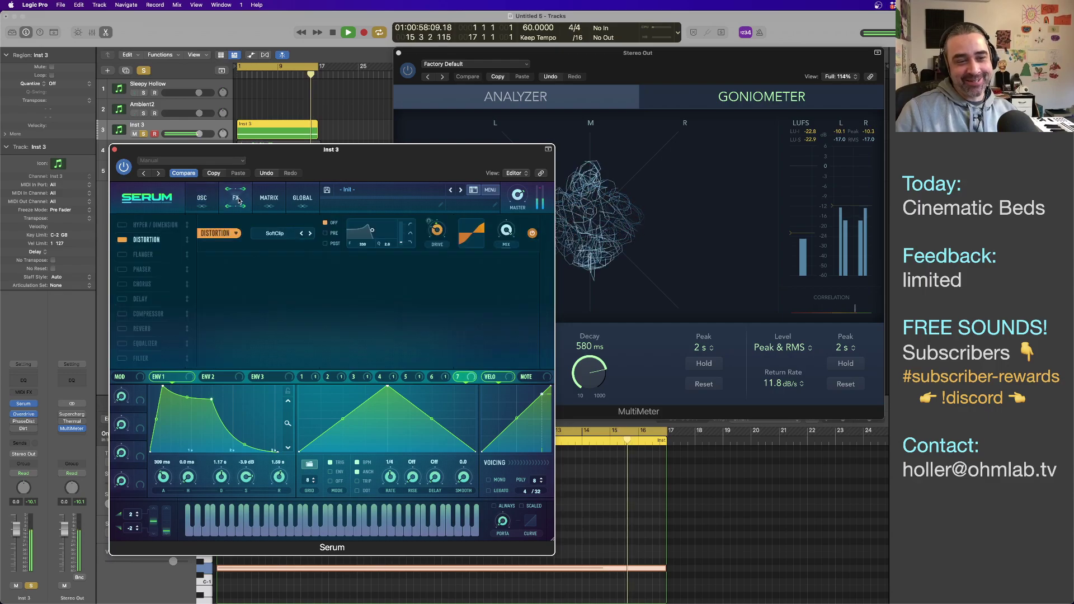
click(122, 328)
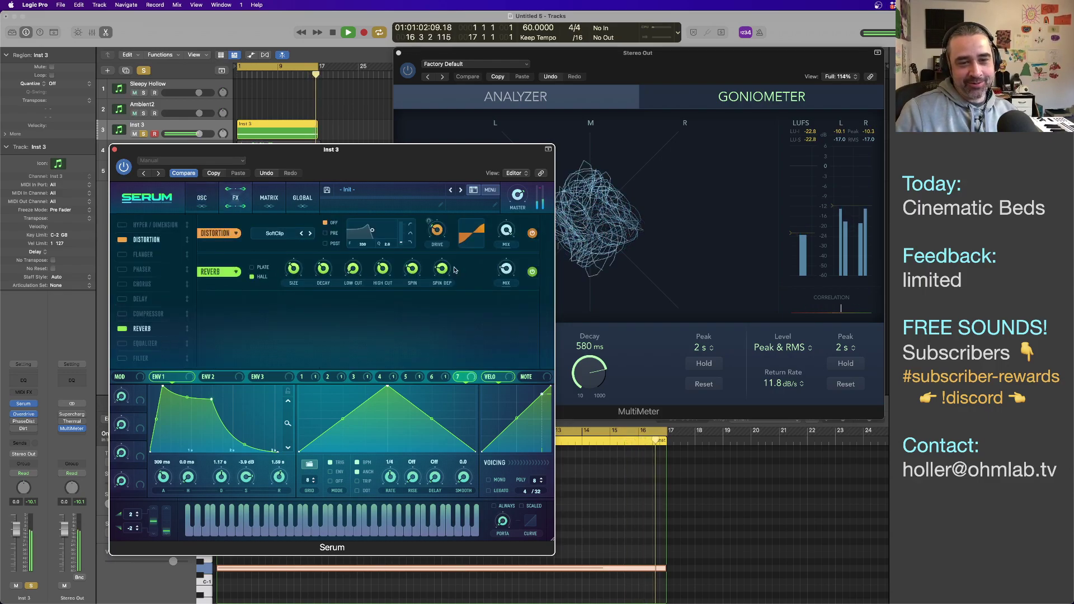
Step: Set the reverb's mix to 73% while the region plays, and check its low cut and size
drag(506, 269, 505, 213)
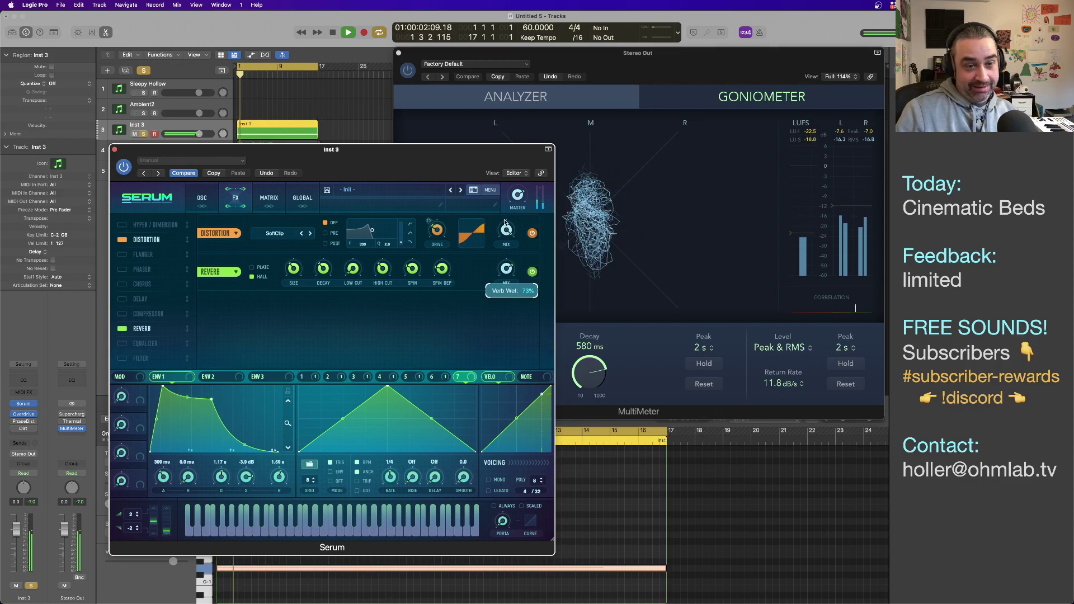
mouse_move(327, 271)
mouse_down()
mouse_move(347, 247)
mouse_move(345, 277)
mouse_up()
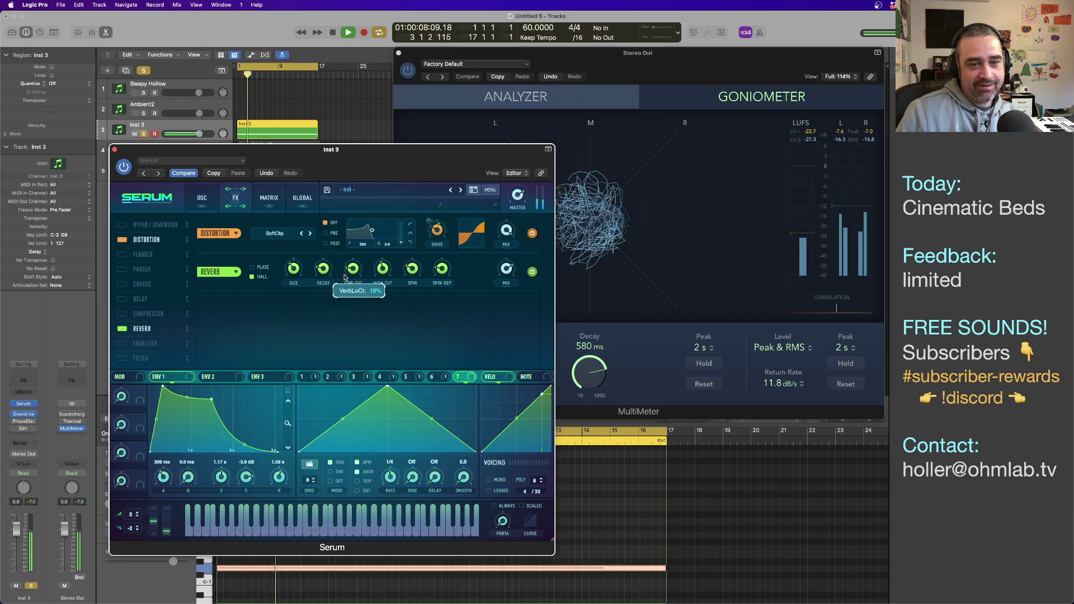
mouse_move(295, 263)
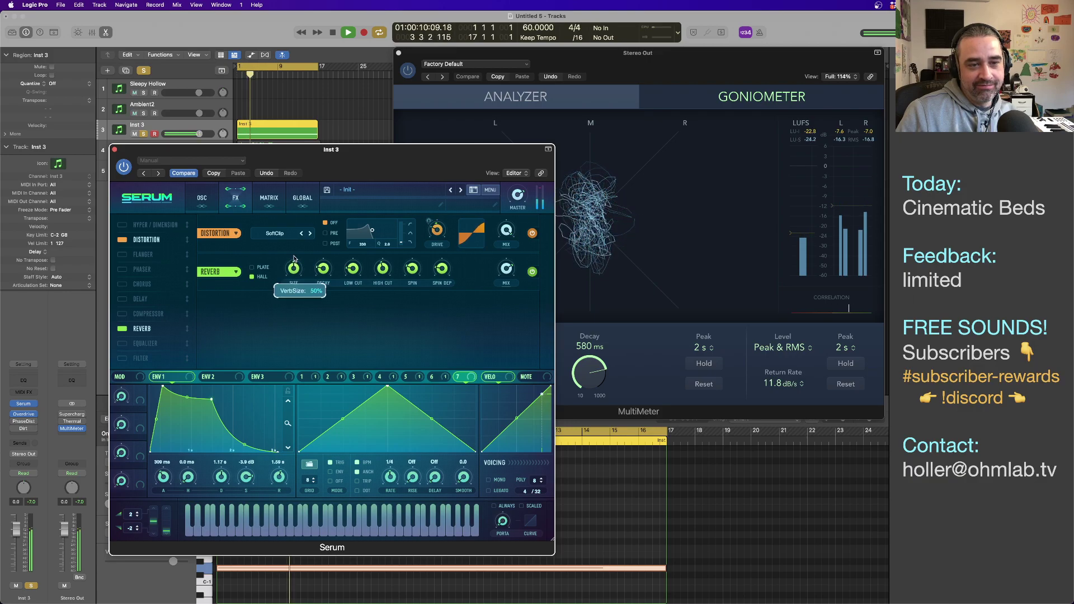
mouse_move(507, 273)
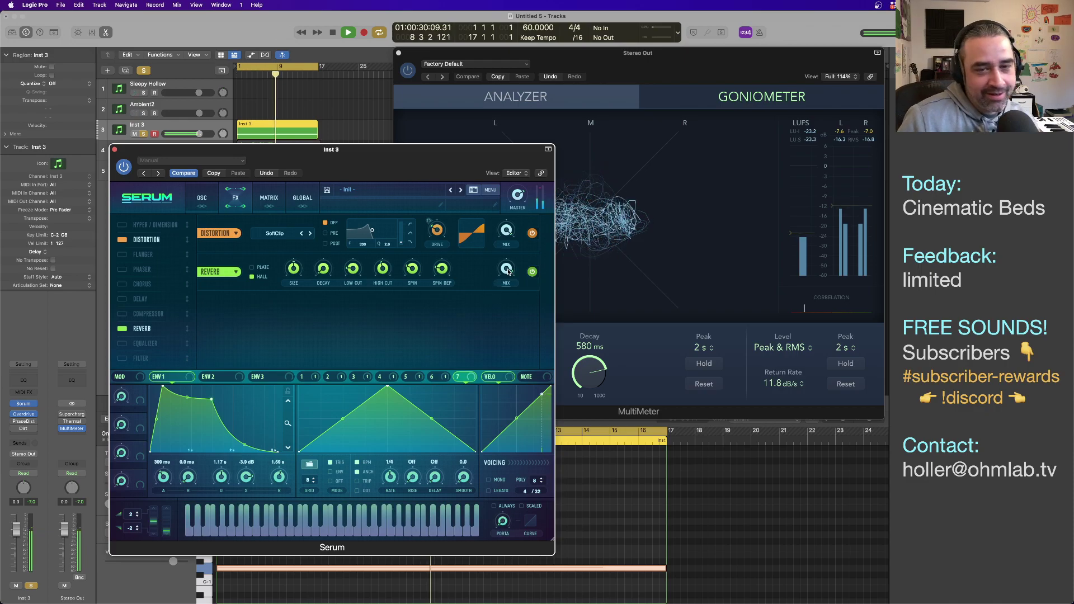
Step: Reposition the Serum window below the Inst 3 track so the track list is uncovered, and stop playback
drag(352, 166, 384, 186)
drag(386, 187, 357, 186)
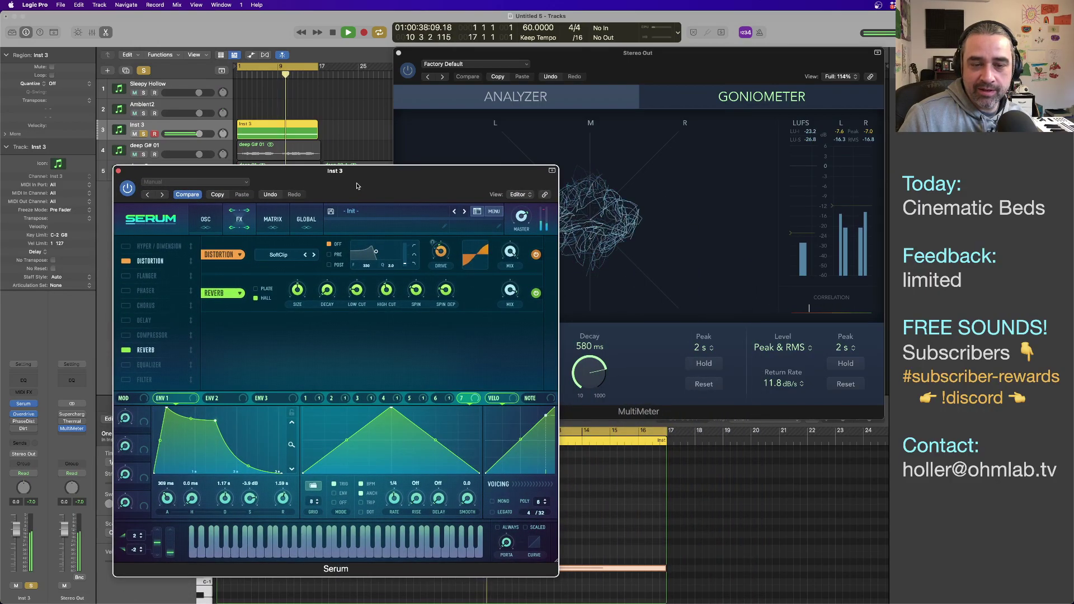
drag(357, 186, 327, 182)
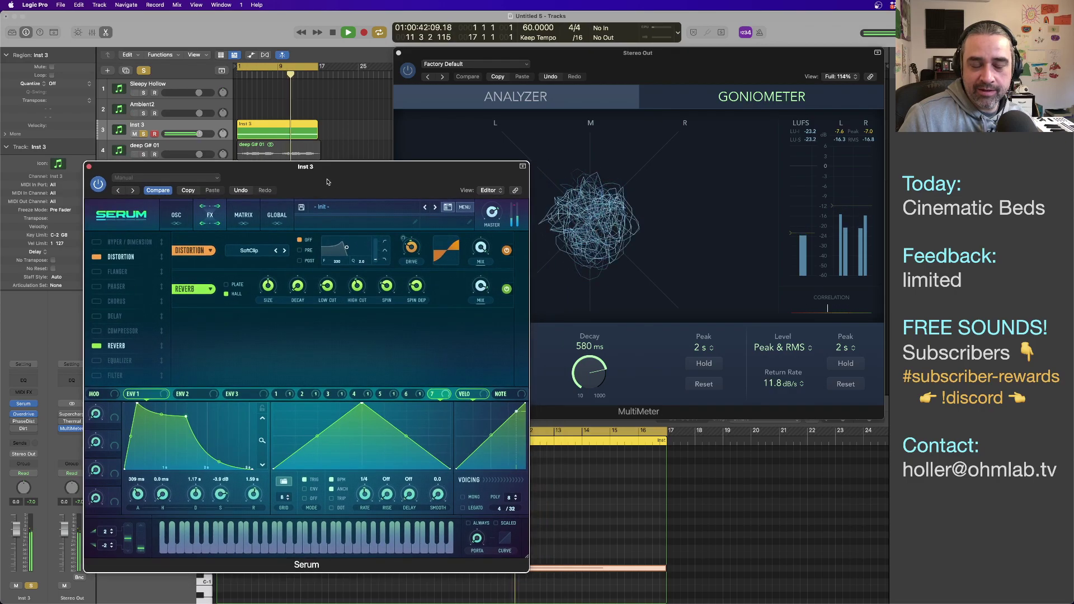
drag(327, 182, 407, 177)
key(space)
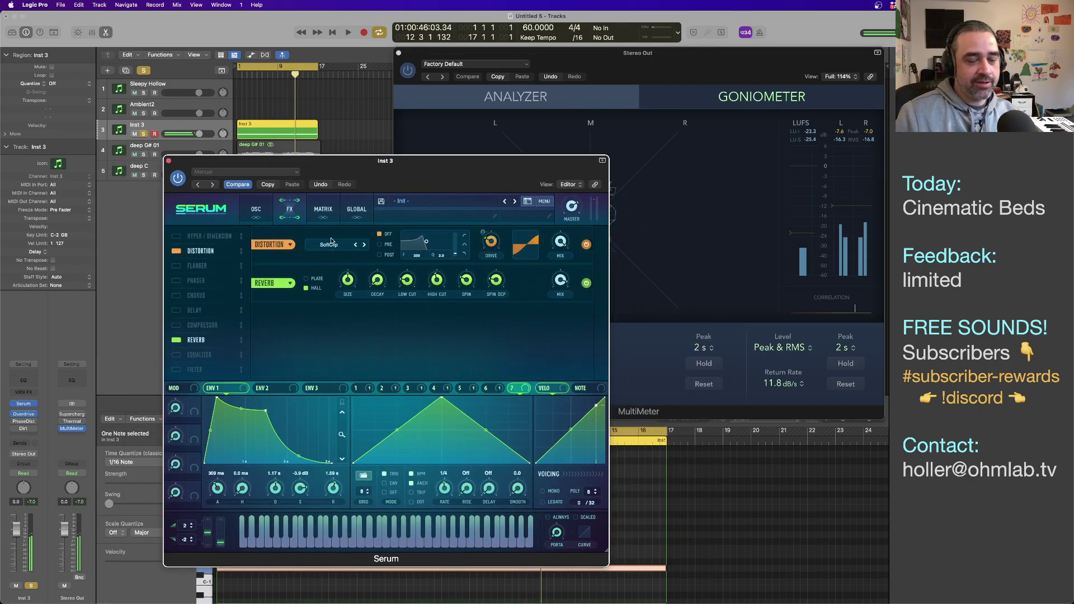
Step: Examine the shapes of LFO 6 and LFO 3 and the modulators assigned to the filter cutoff and OSC A wavetable position
click(256, 210)
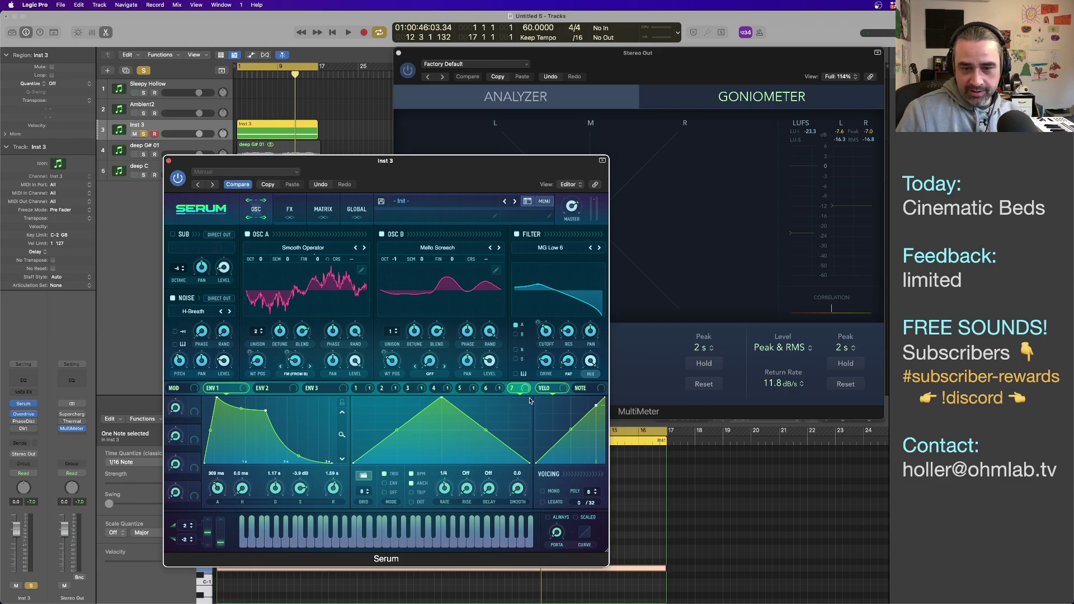
click(486, 389)
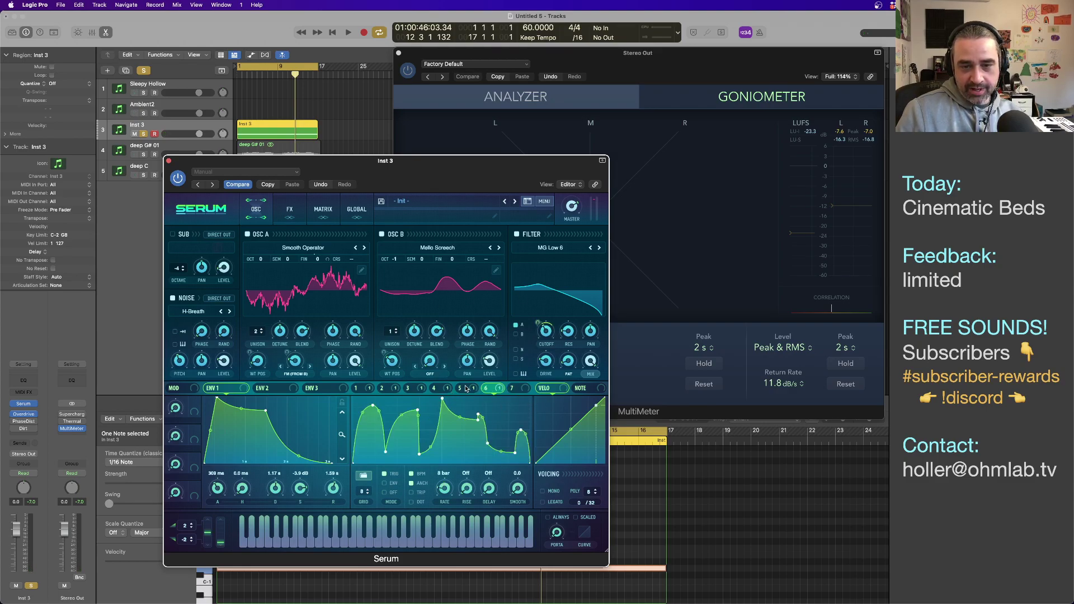
mouse_move(549, 339)
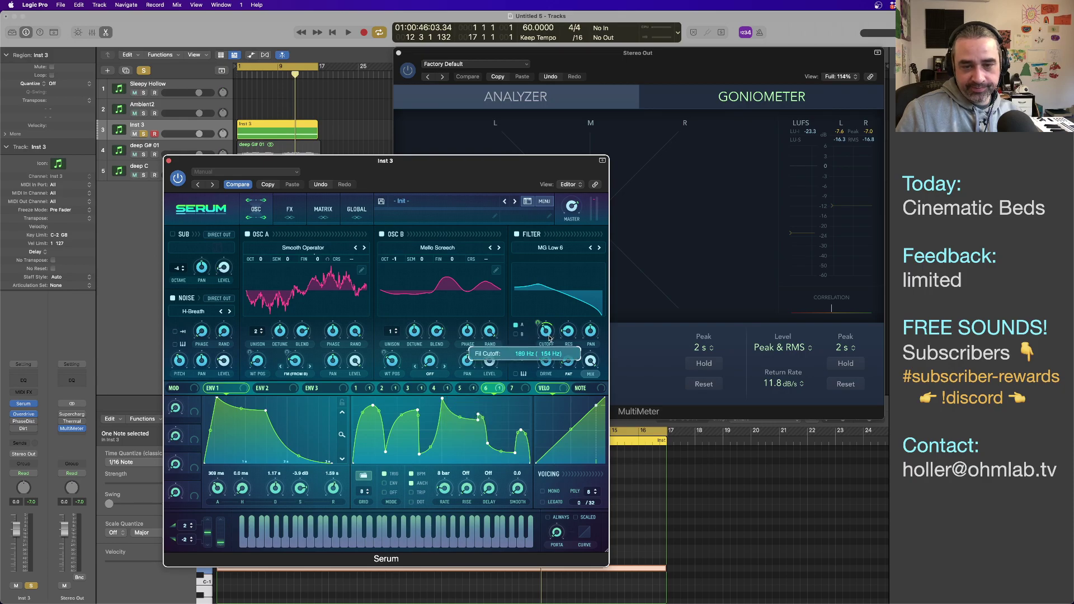
click(408, 391)
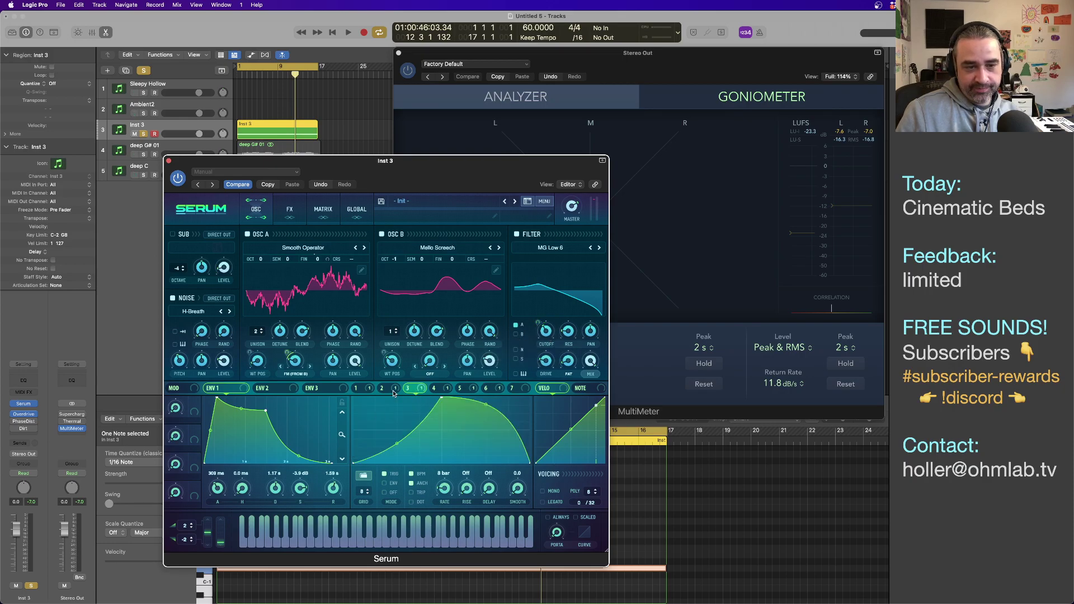
mouse_move(260, 371)
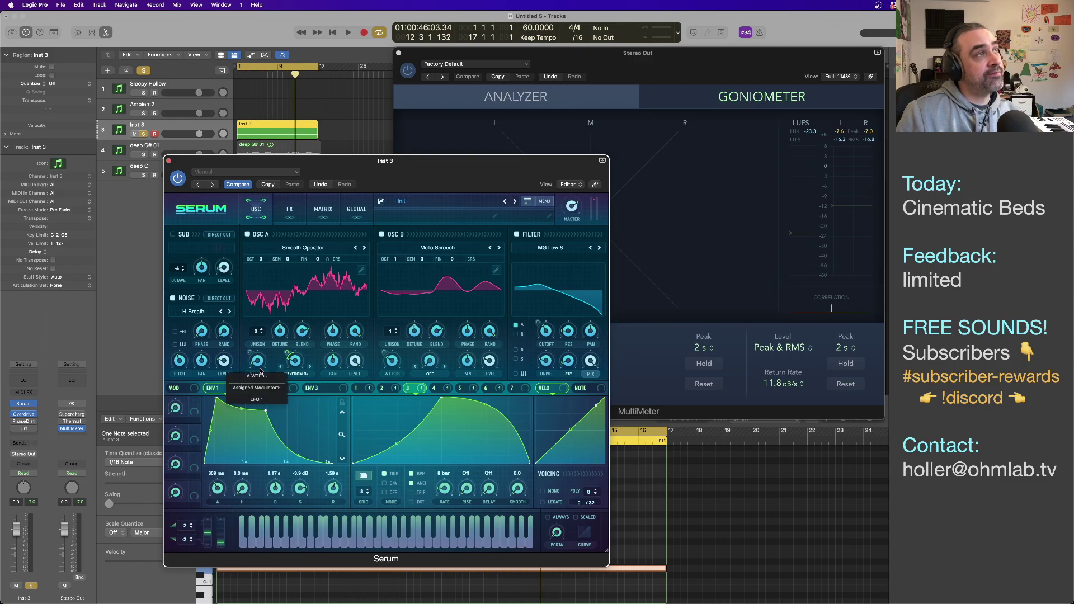
Step: Shift Serum clear of the piano roll's quantize settings and play the region from the beginning
drag(436, 183, 487, 182)
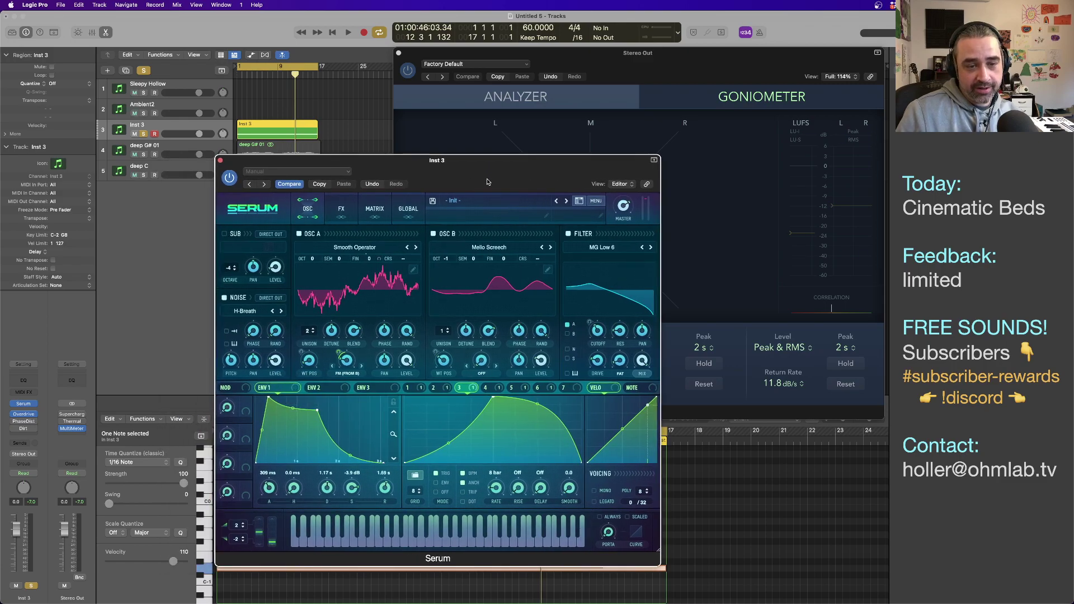
key(Return)
key(space)
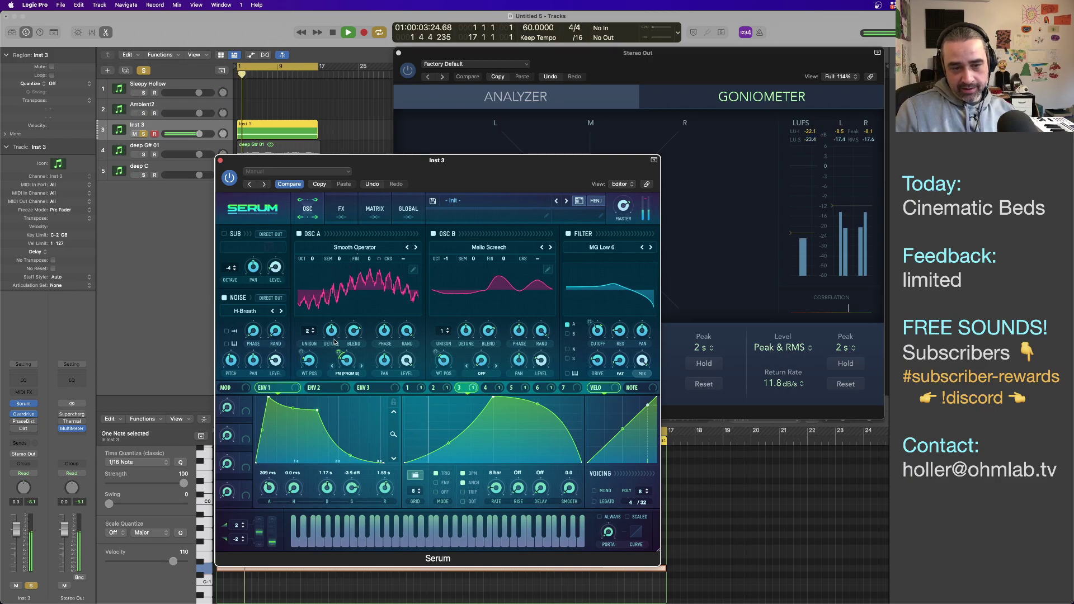
mouse_move(337, 353)
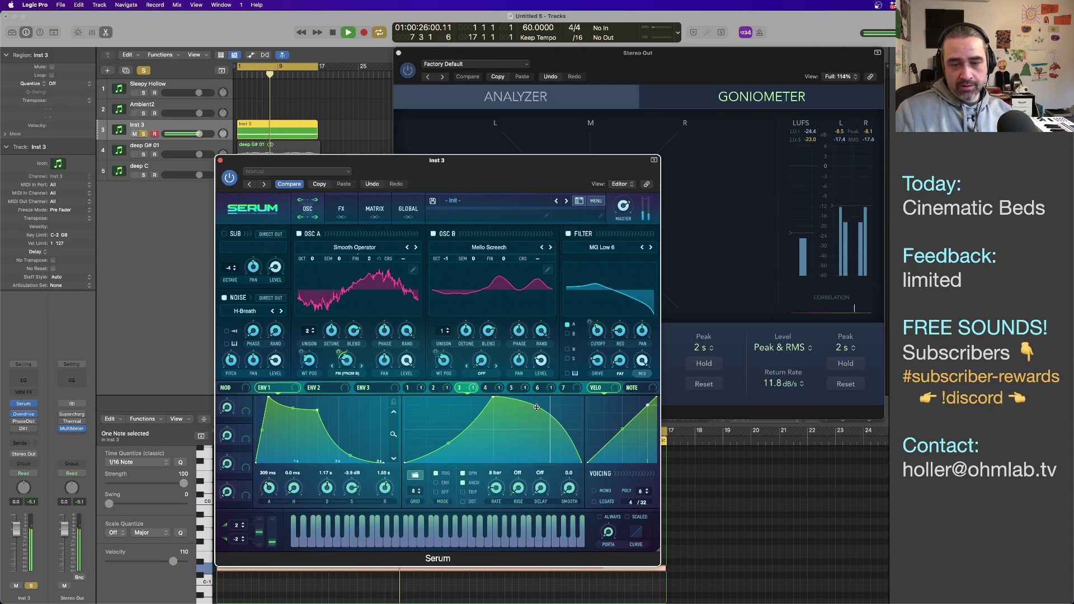
Step: Reshape LFO 3 during playback by moving its peak slightly later, adding a point on the falling slope and bending the tail
drag(528, 412, 503, 397)
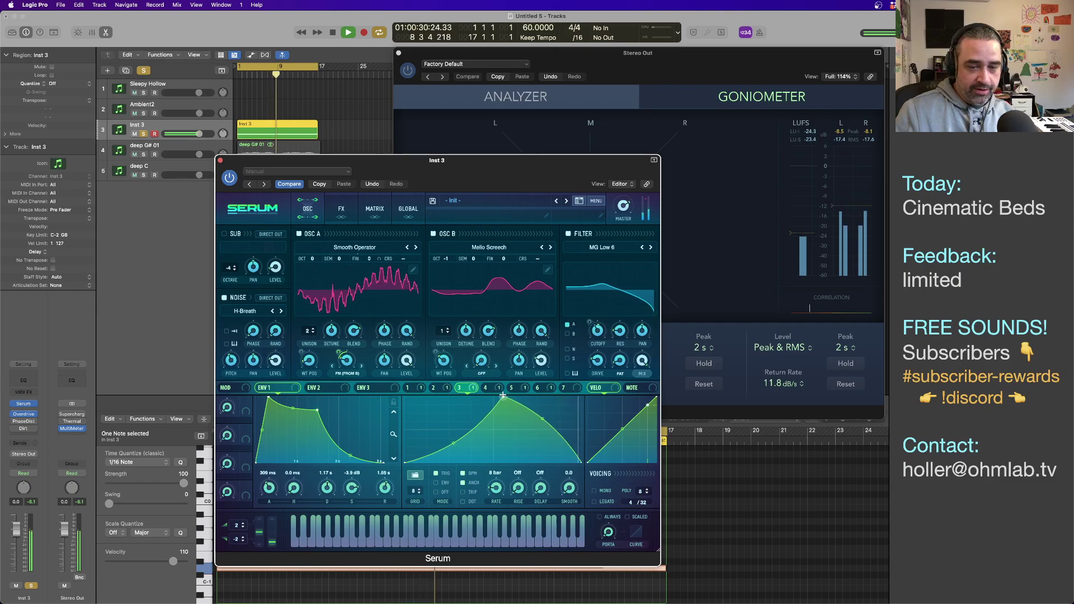
double_click(557, 437)
drag(556, 437, 562, 454)
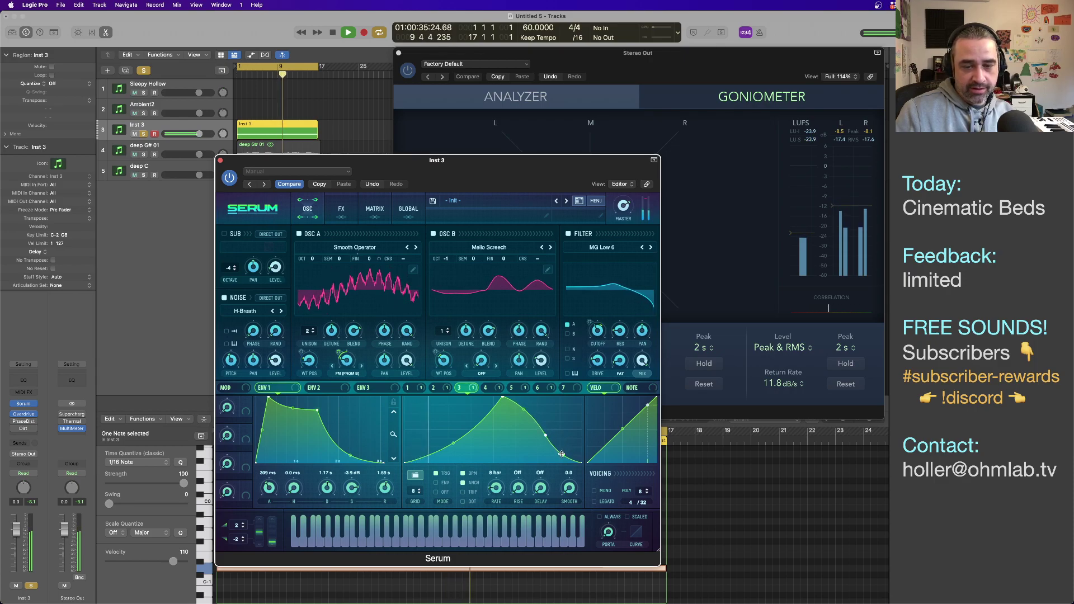
drag(502, 399, 504, 398)
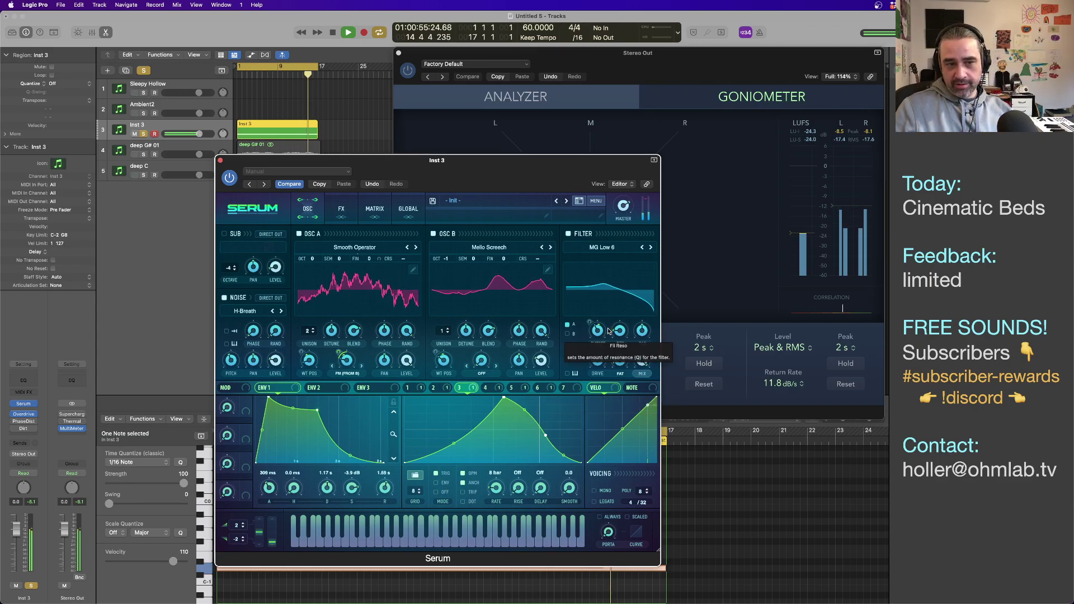
Step: Raise OSC B's octave to +1 and adjust its level up and back down while listening
click(542, 359)
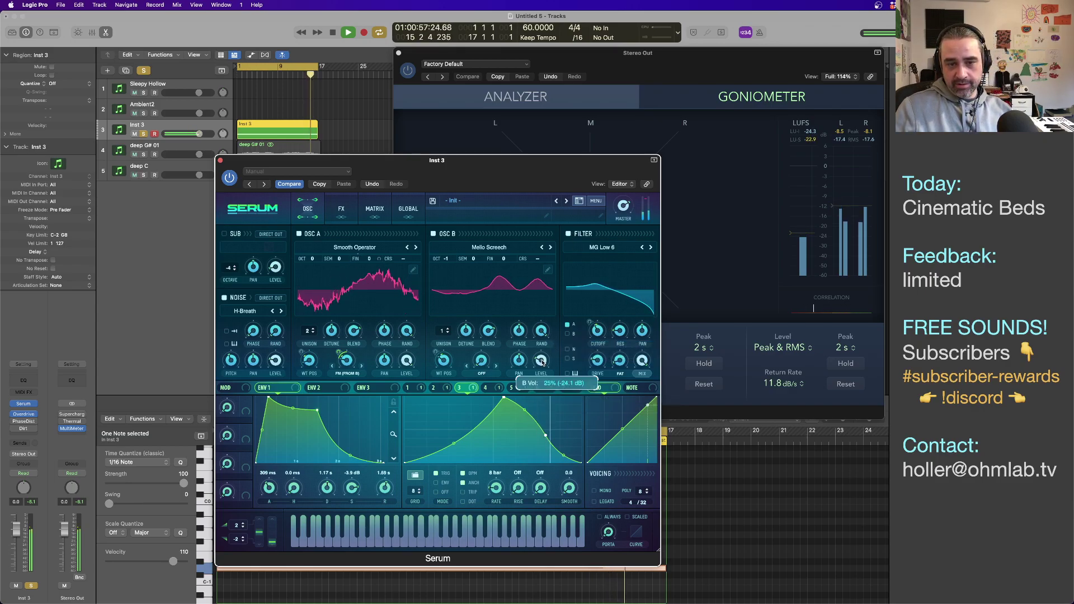
drag(542, 352, 543, 317)
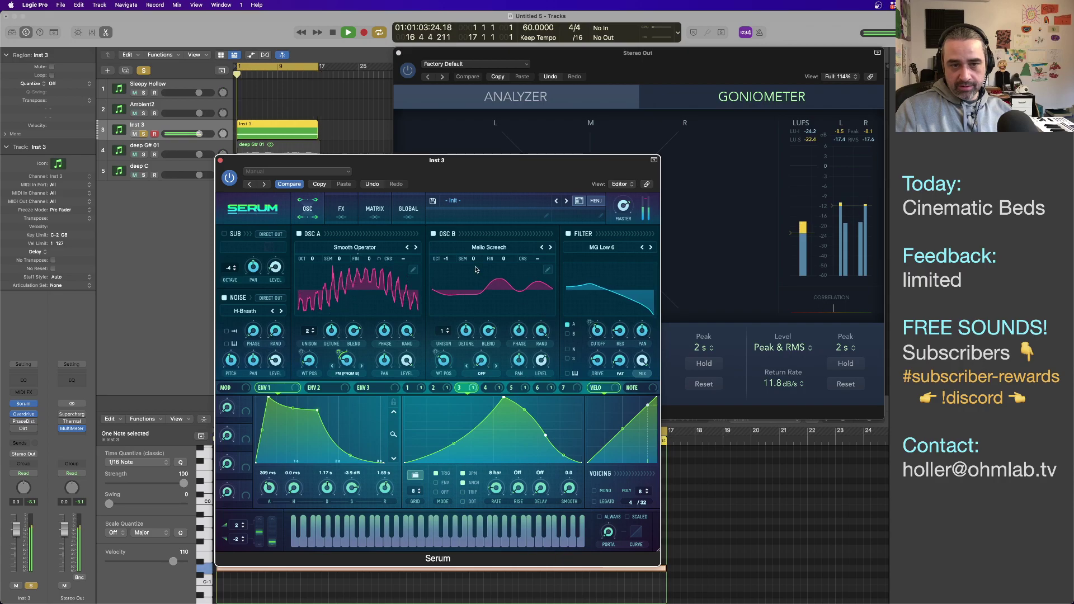
scroll(447, 259, down, 1)
drag(447, 255, 447, 230)
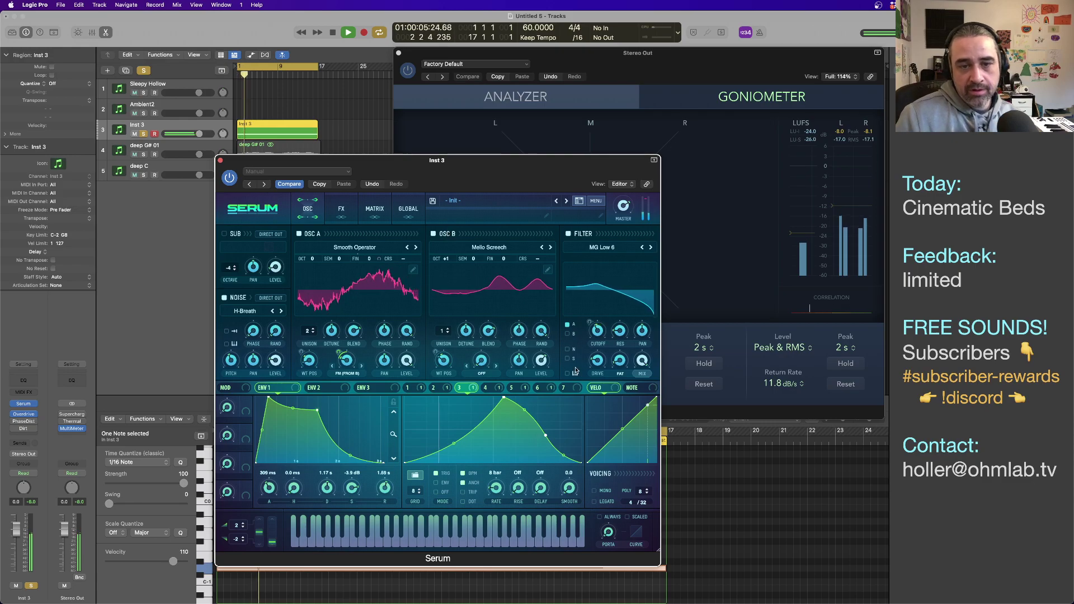
mouse_move(541, 361)
drag(541, 364, 544, 391)
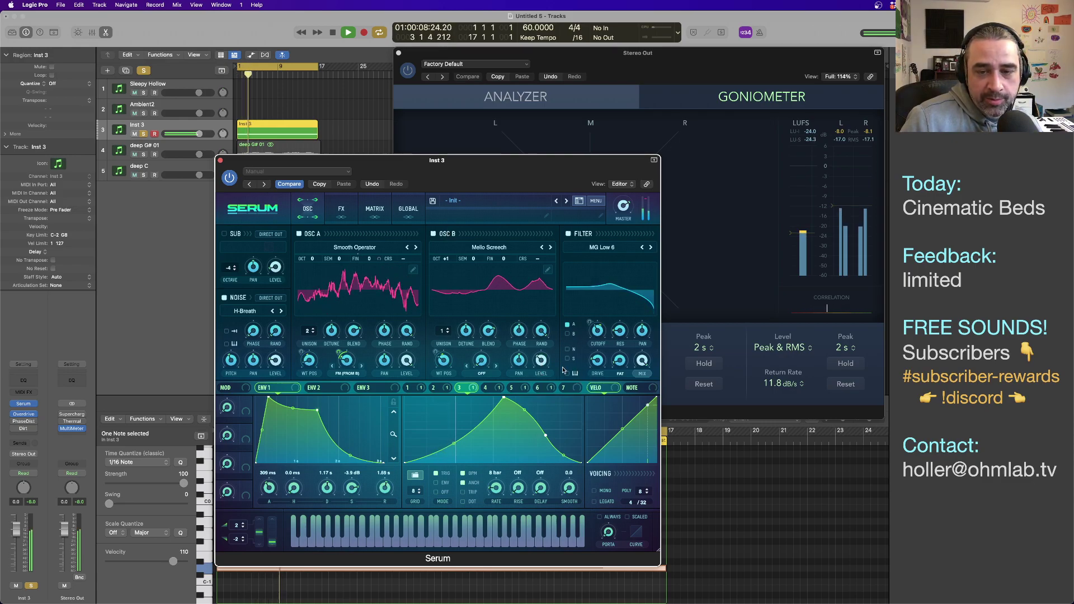
Step: Route OSC B through the filter and fine-tune its level, trying 38%, during playback
click(567, 334)
drag(543, 363, 543, 359)
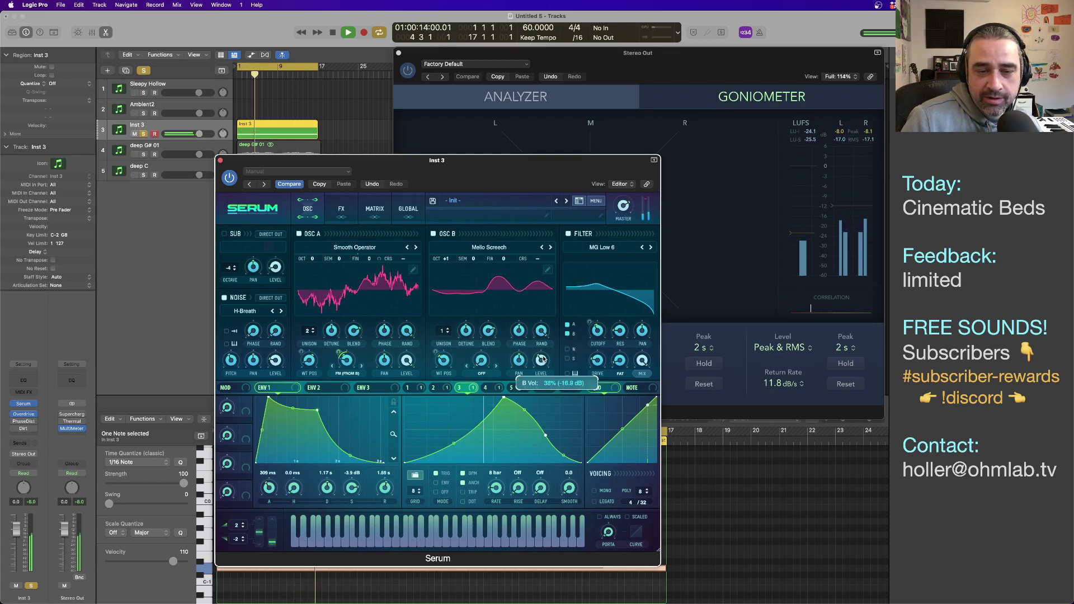
drag(542, 359, 543, 363)
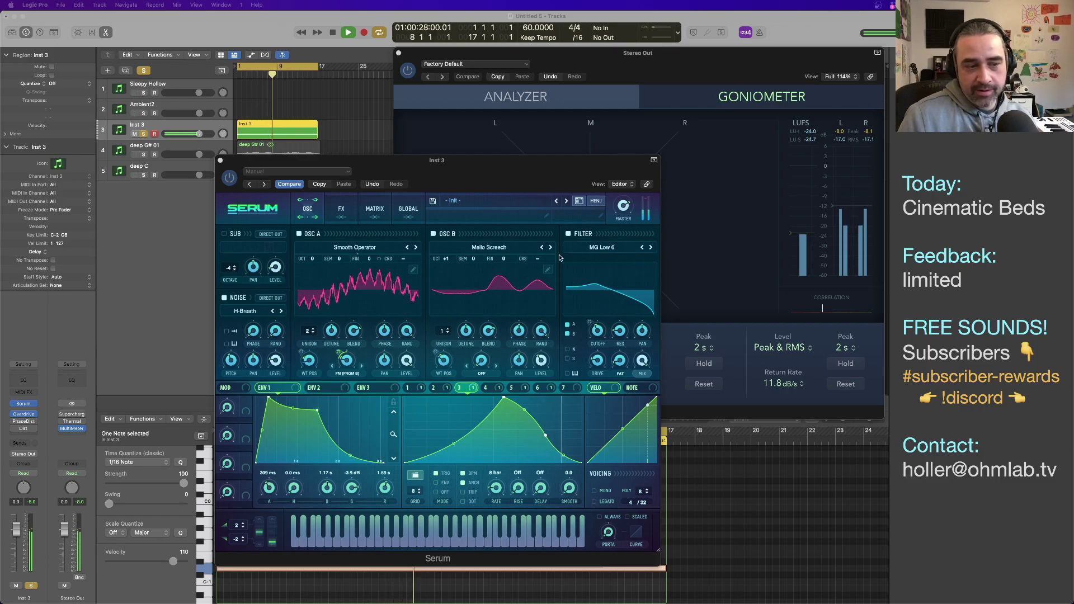
Step: Bypass the Reverb in Serum's effects rack, move Serum off the goniometer to compare the stereo image, and stop playback
click(349, 213)
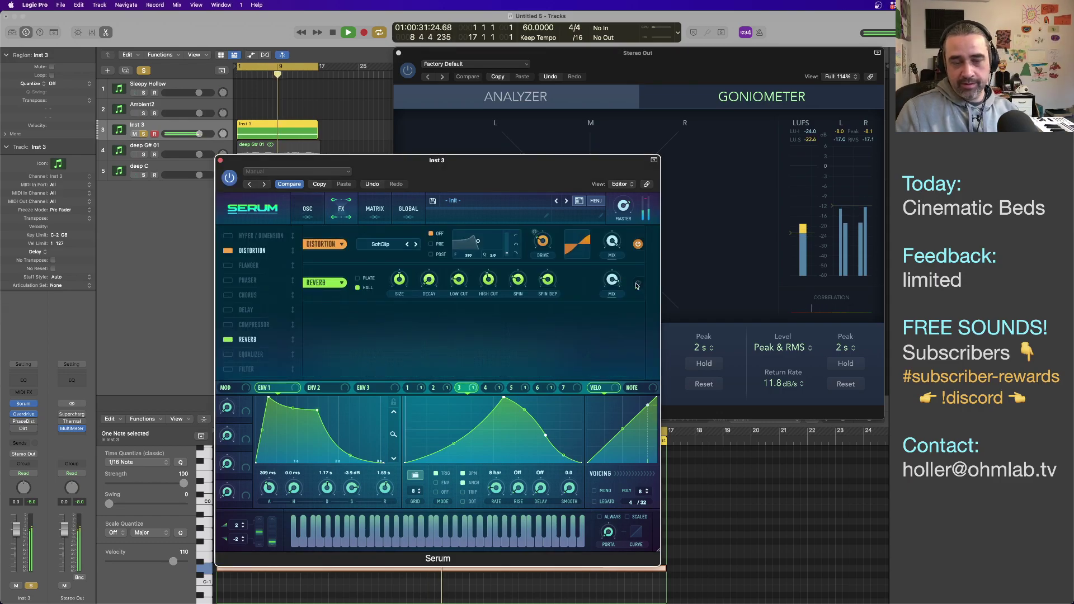
drag(394, 174, 290, 171)
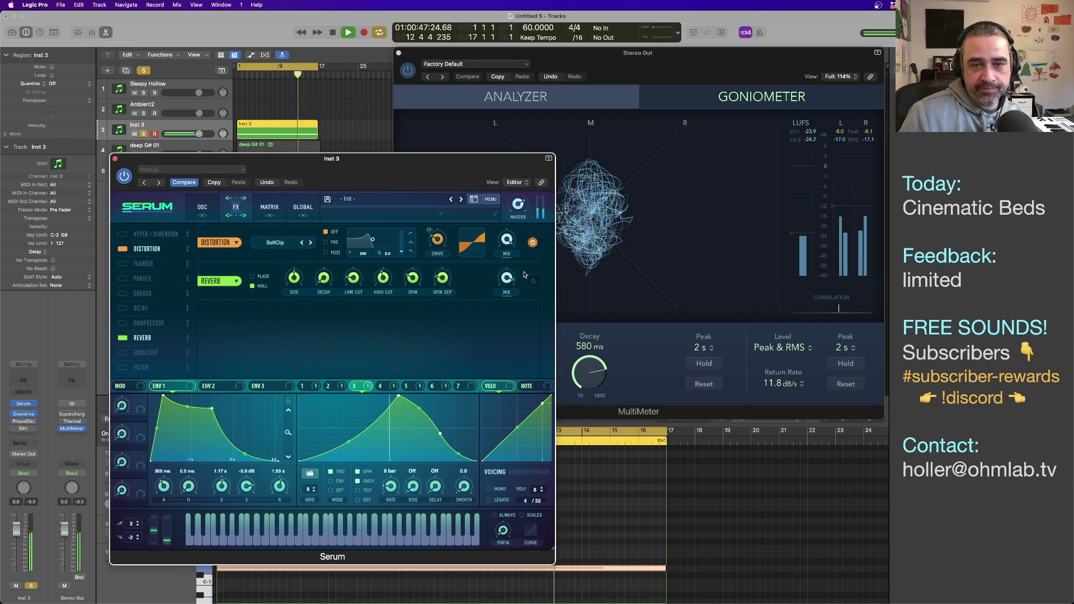
key(space)
Step: Move Serum clear of the arrangement and select the Inst 3 region
drag(328, 175, 572, 190)
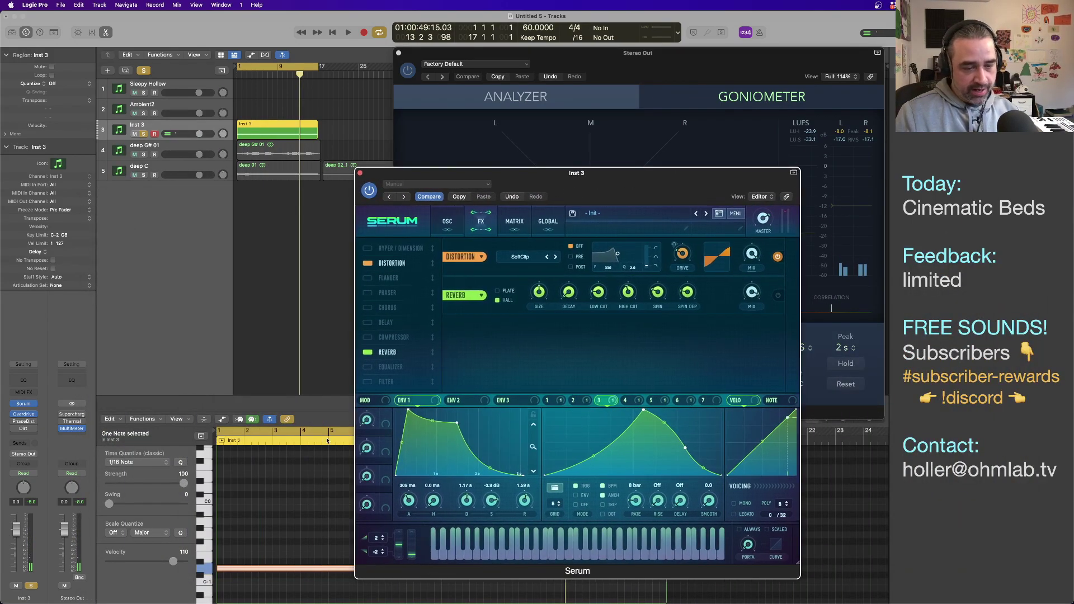
click(252, 133)
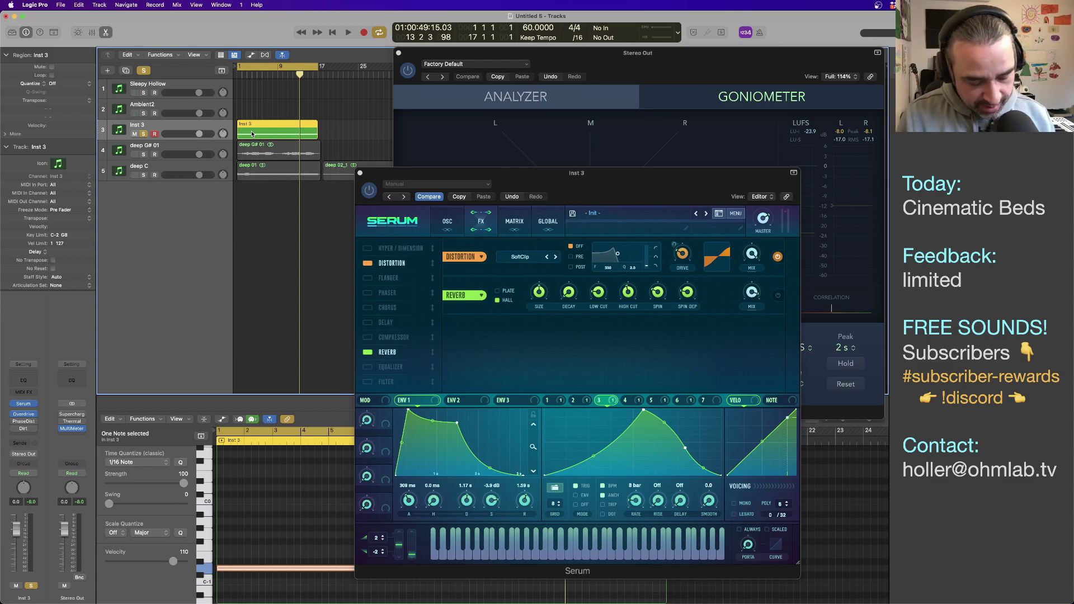
Step: Bounce the Inst 3 region in place to a new track named "gritty D", keeping the source region
key(ctrl+b)
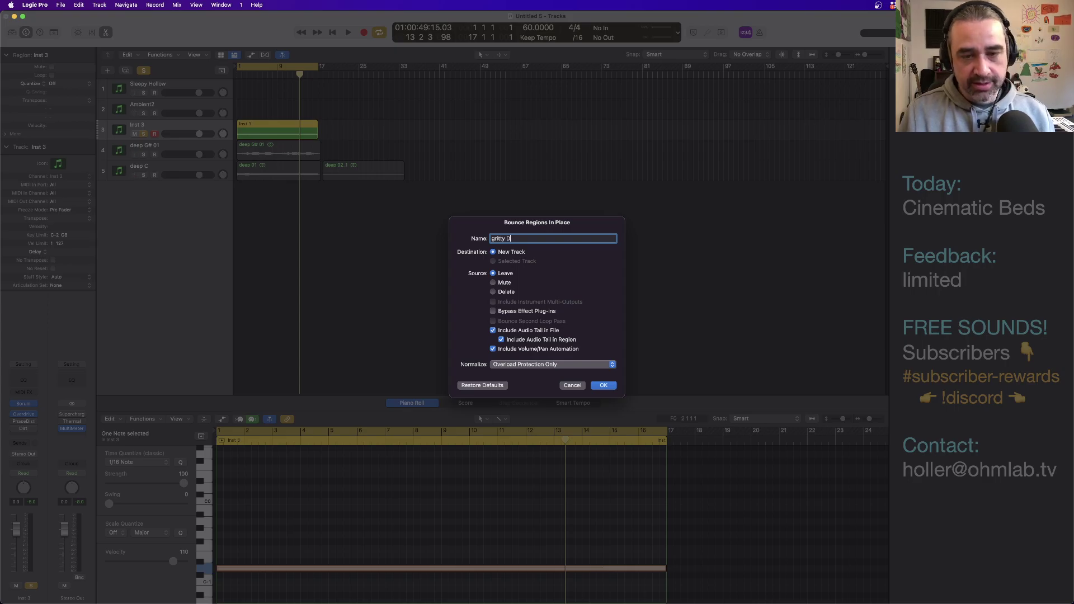
text(gritty D)
key(Return)
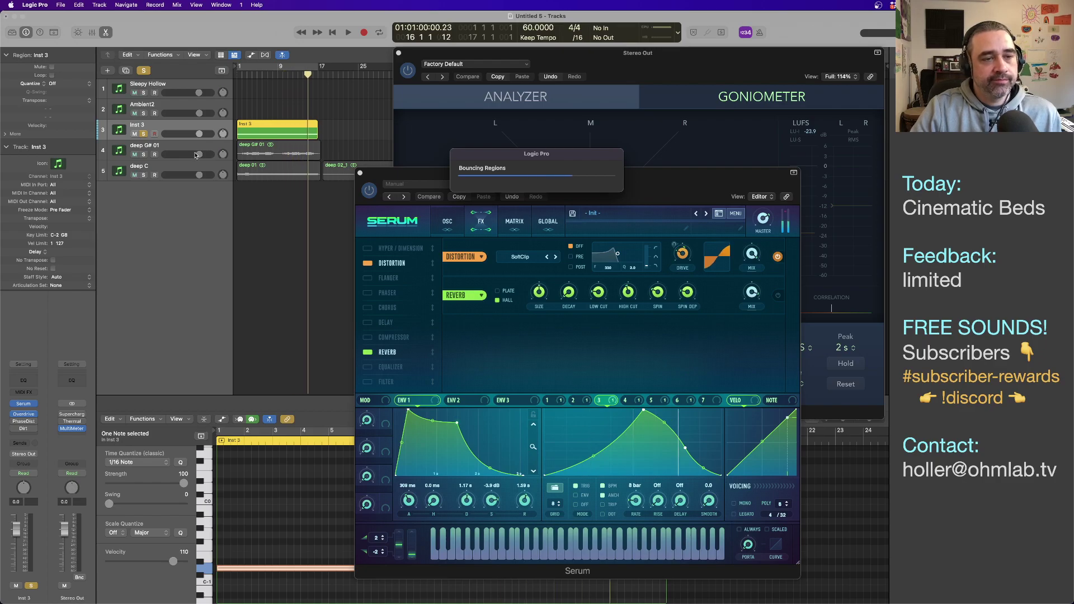
Step: On the Inst 3 track's Serum, switch oscillator A's wavetable to So Many Formants and audition the region
click(168, 128)
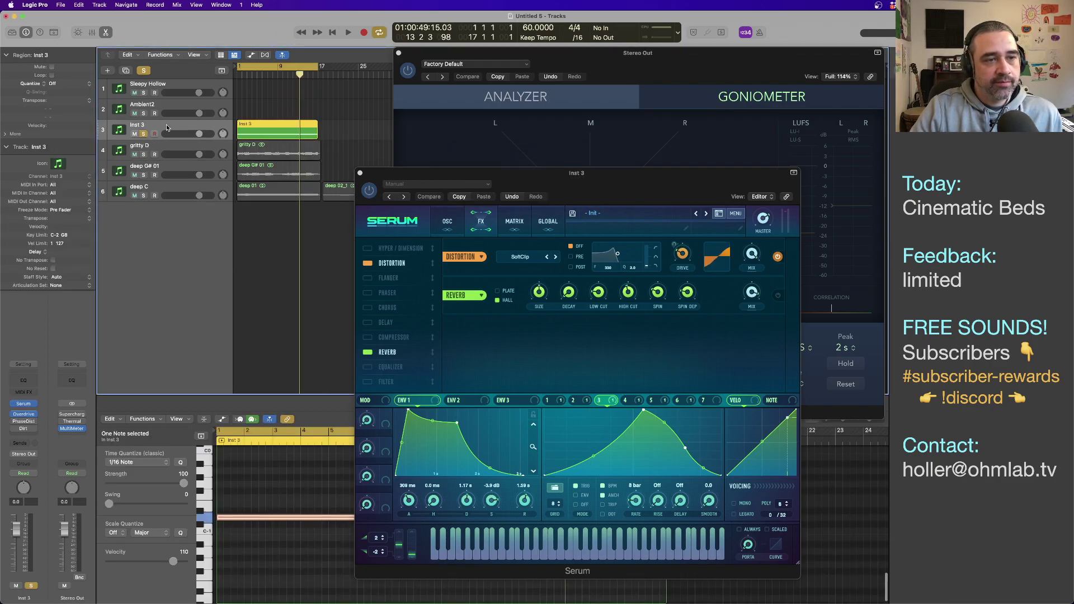
drag(581, 184, 533, 90)
click(399, 125)
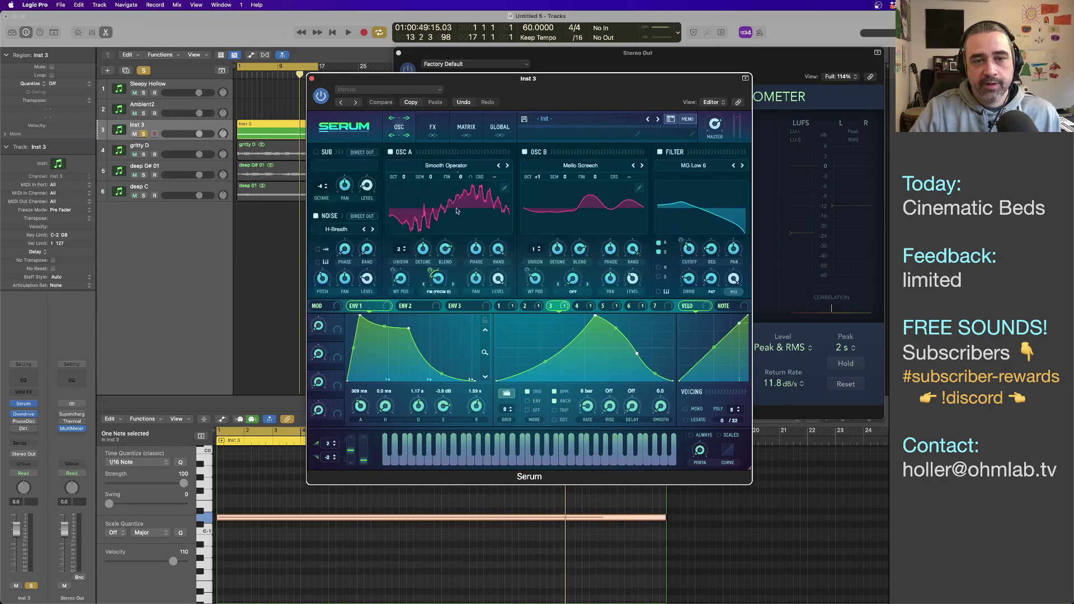
click(507, 166)
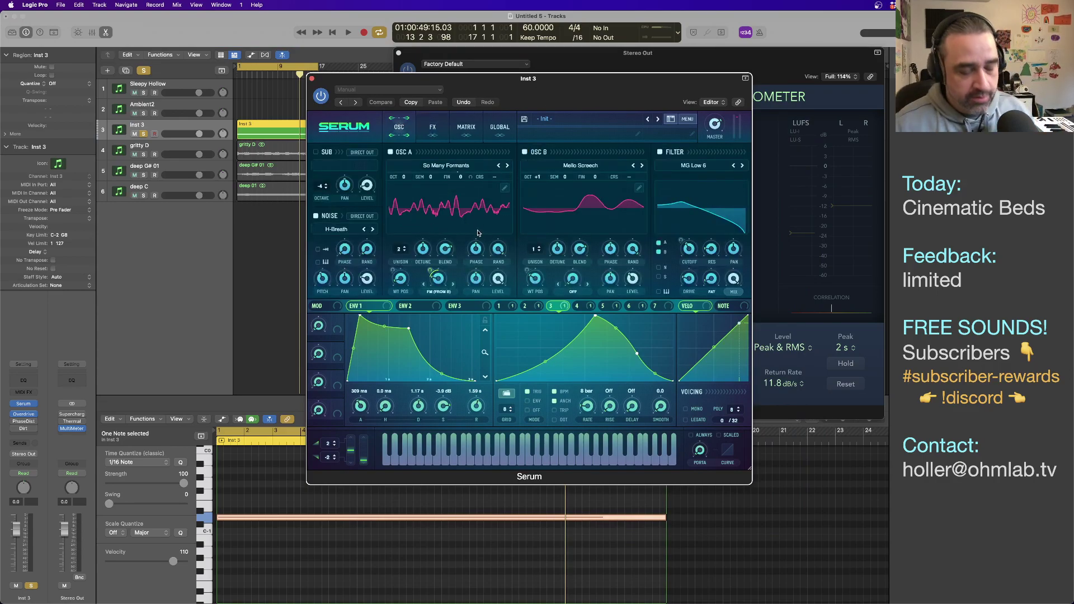
key(space)
drag(525, 83, 436, 165)
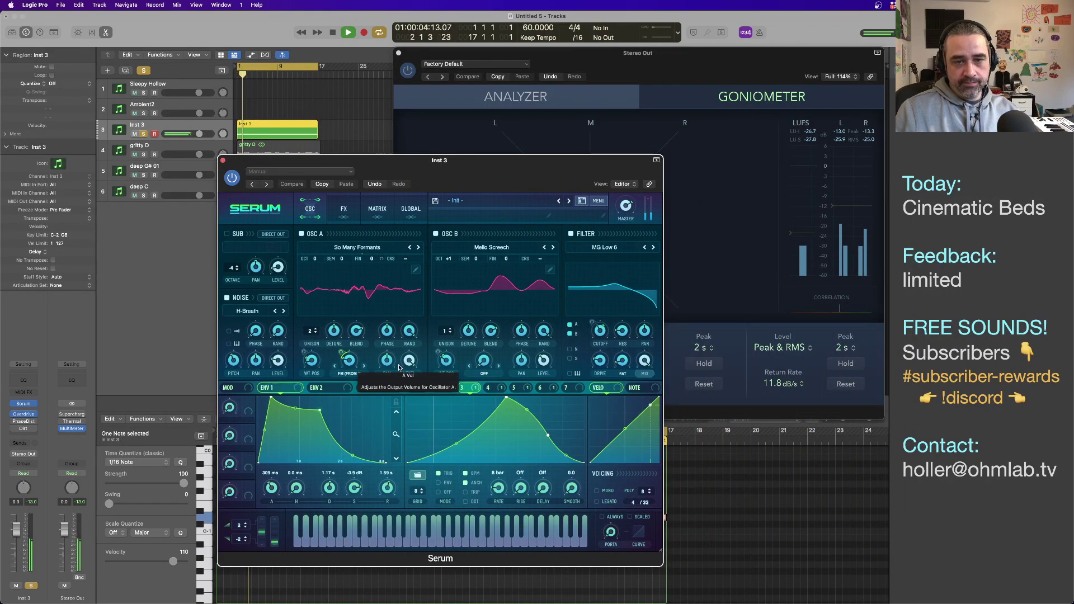
key(space)
Step: Load the Phases wavetable from the user SoundFreqs folder into oscillator B
click(487, 249)
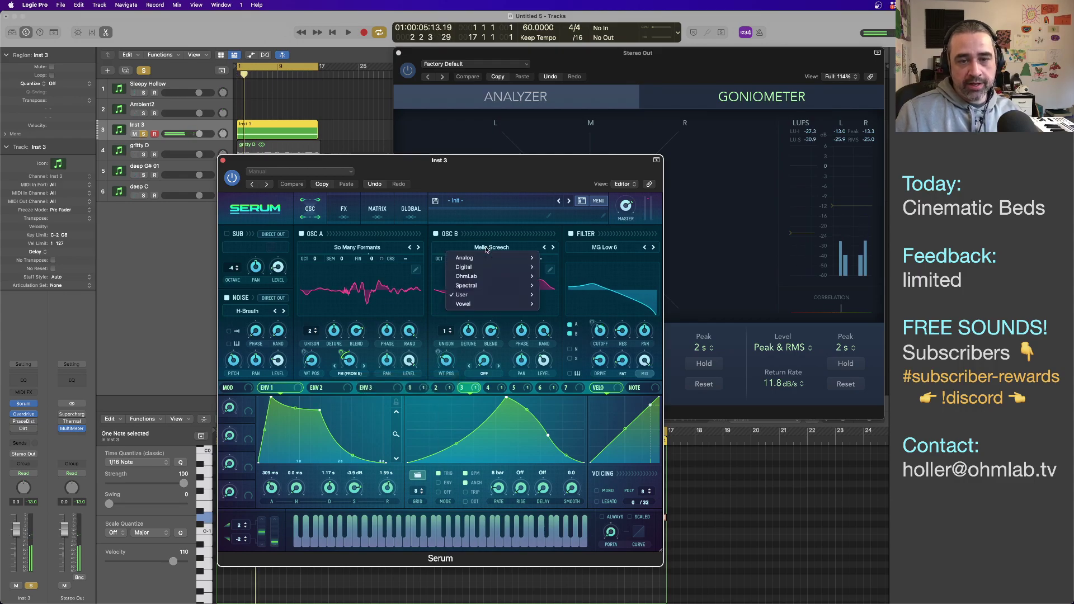
mouse_move(483, 296)
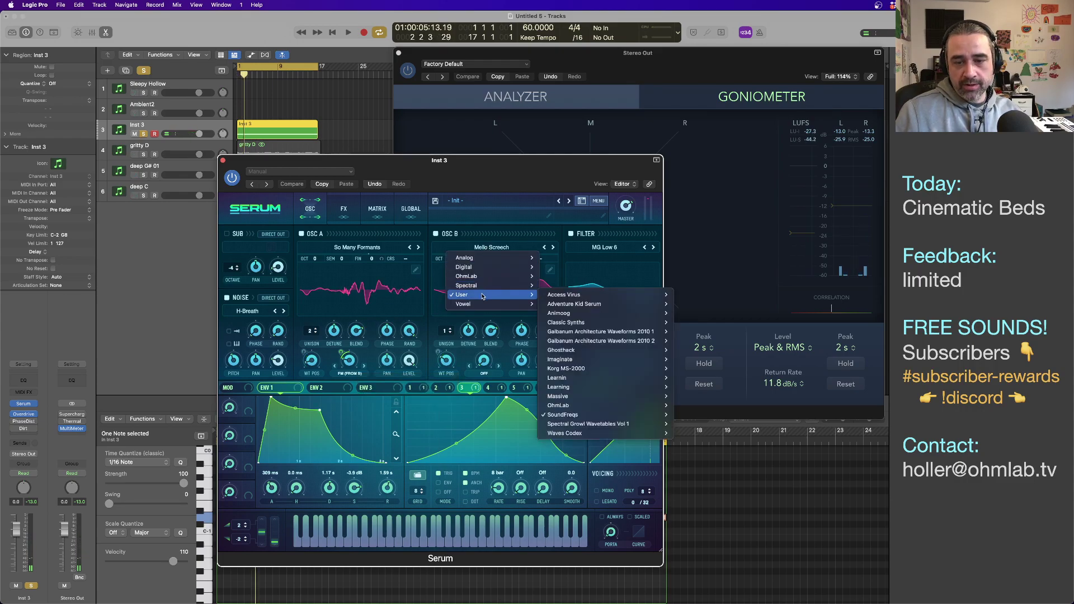
mouse_move(582, 418)
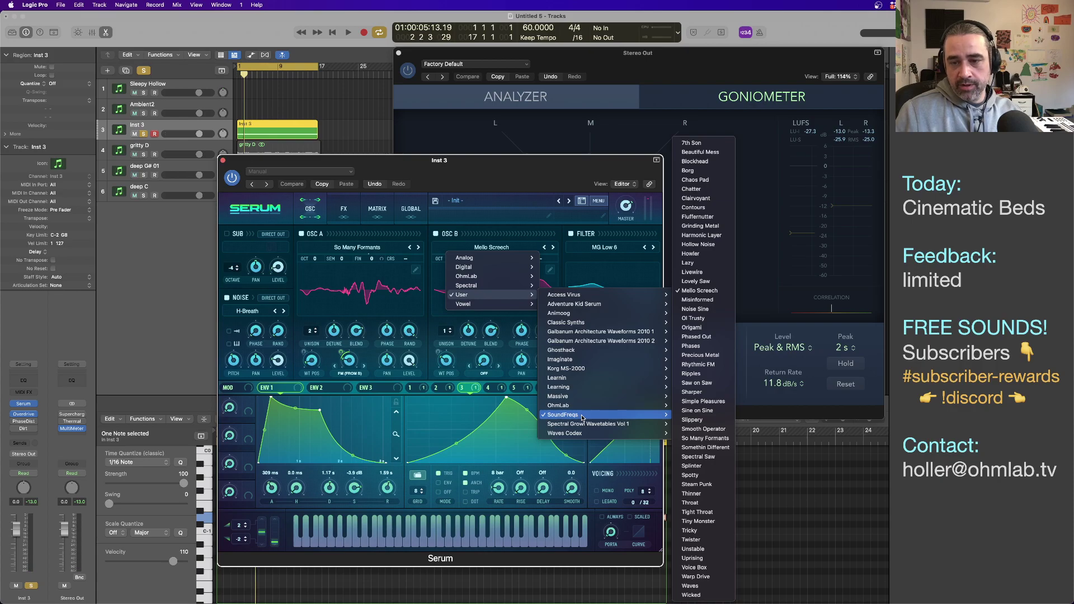
click(690, 346)
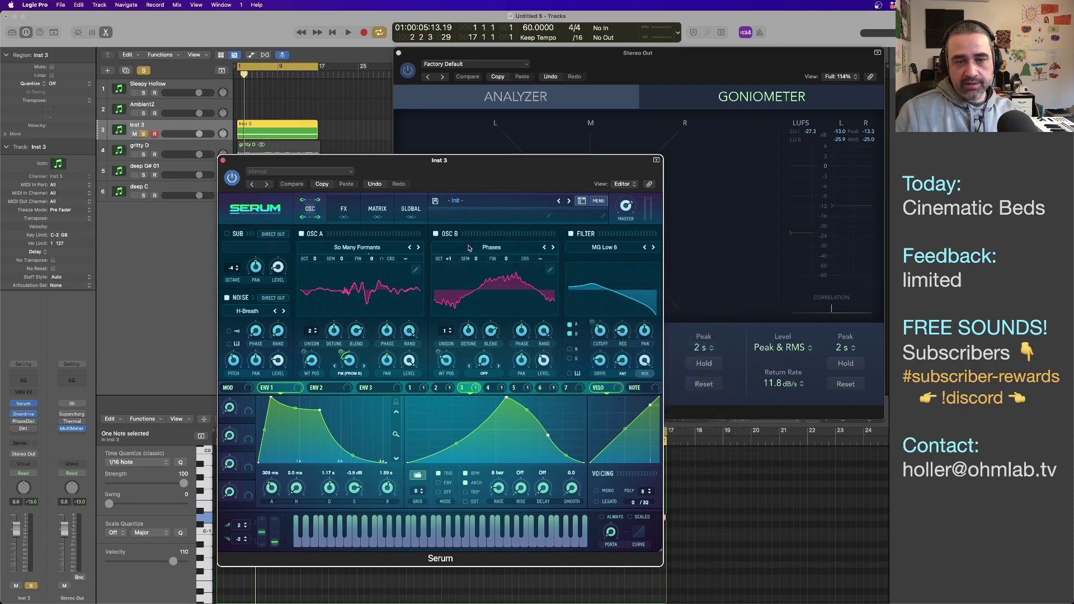
Step: Adjust oscillator B's level in the mix while auditioning the Inst 3 region
drag(544, 362, 543, 367)
key(space)
mouse_move(543, 368)
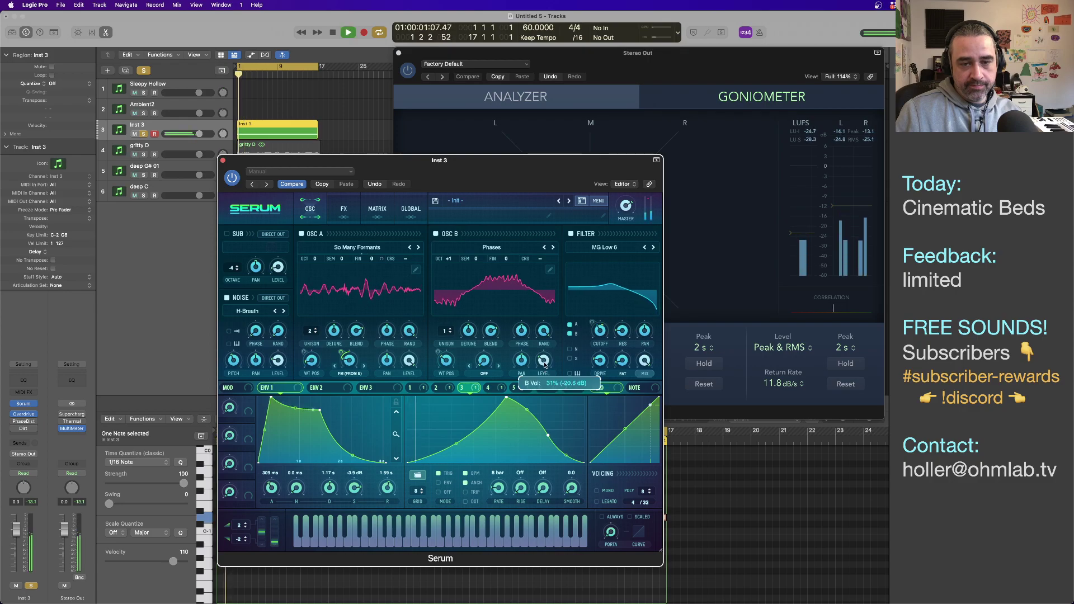
mouse_move(543, 370)
mouse_down()
mouse_move(543, 325)
mouse_move(544, 368)
mouse_up()
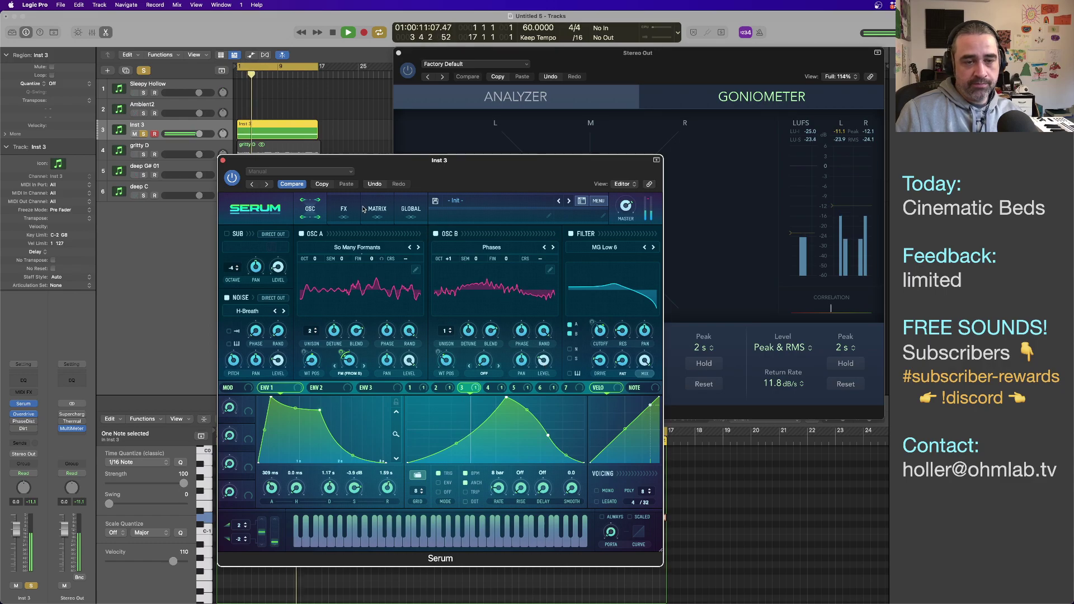
drag(456, 181, 371, 188)
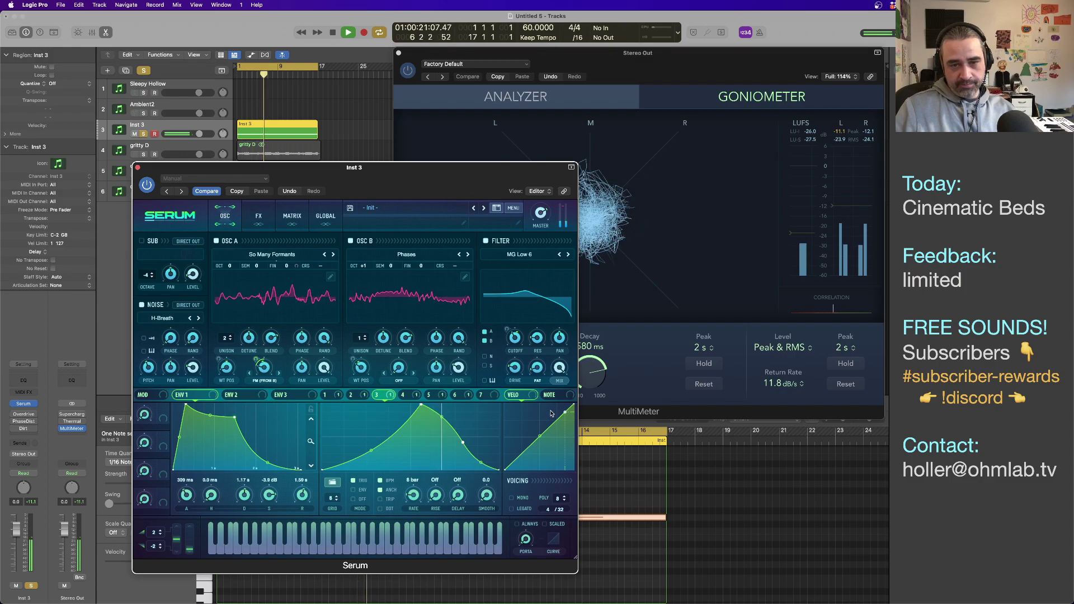
key(space)
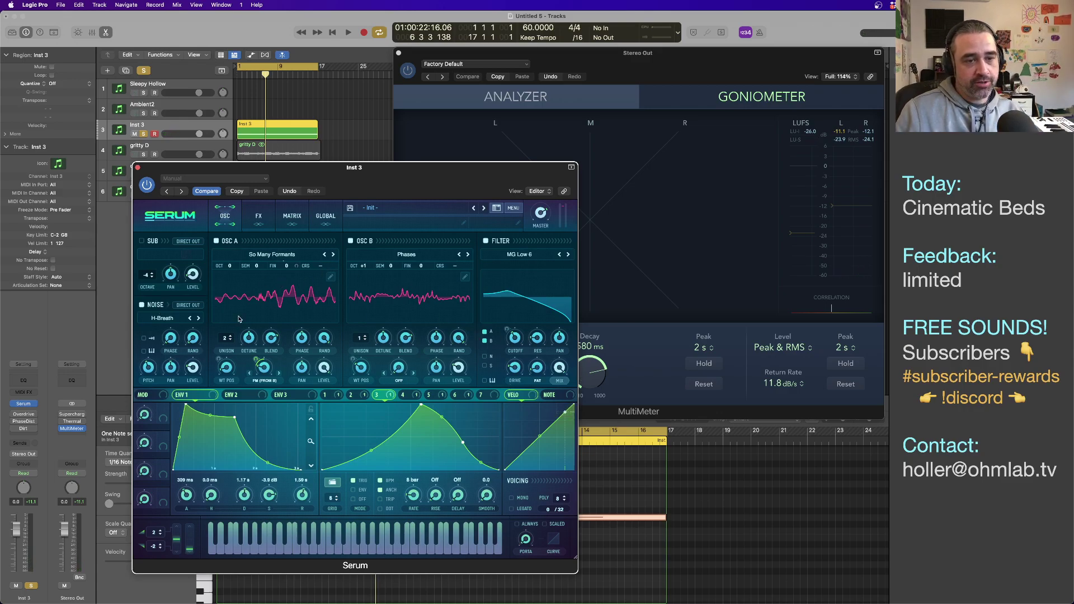
Step: Apply Morph - Spectral to oscillator A's wavetable from its first frame to its last, and audition the sound
click(331, 278)
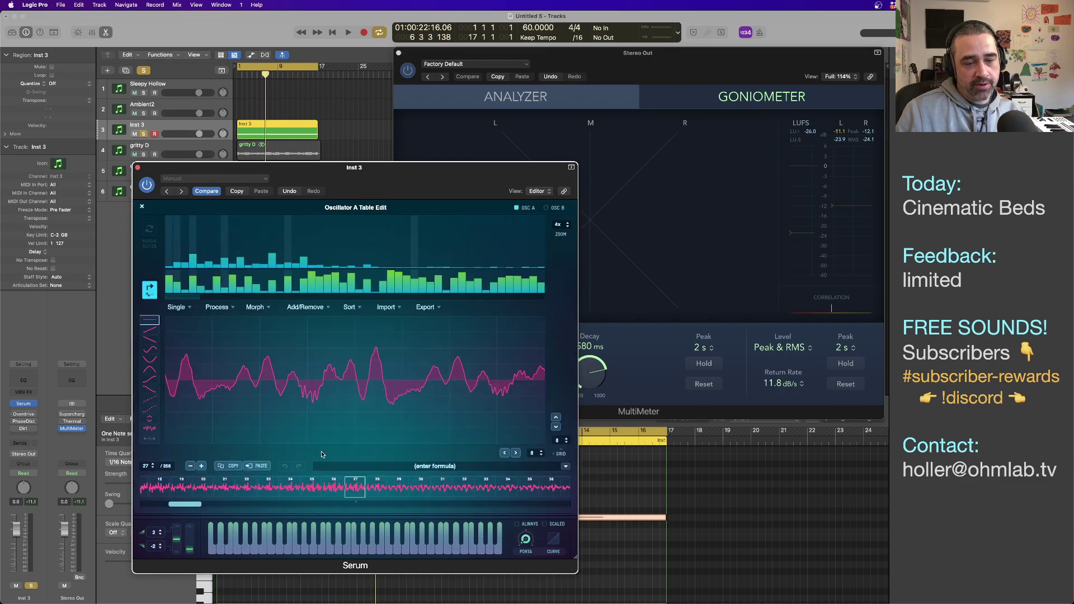
scroll(347, 489, up, 5)
click(152, 488)
drag(159, 504, 559, 502)
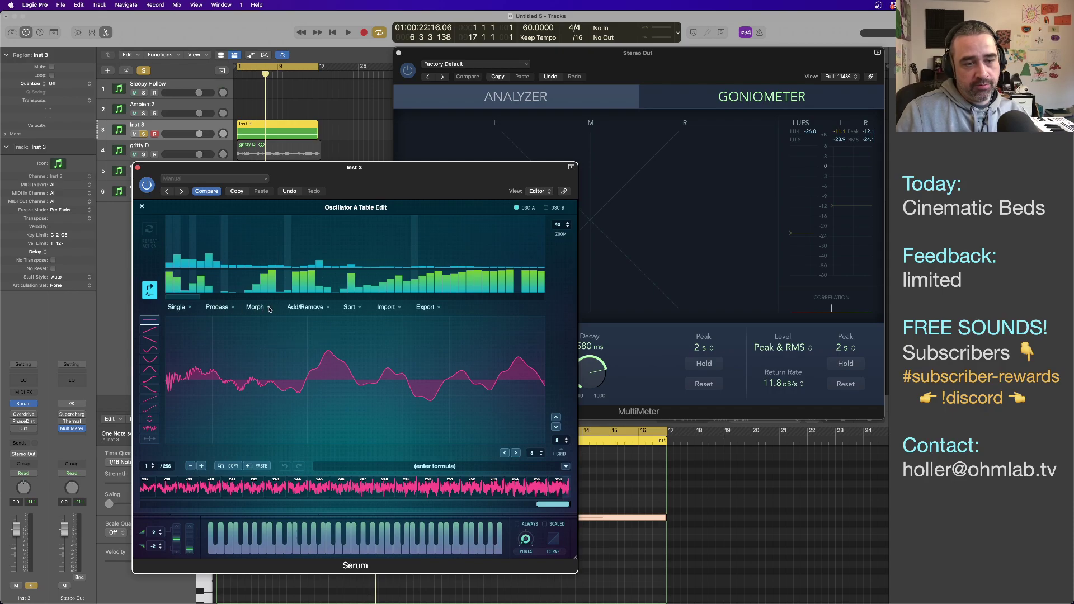
click(269, 309)
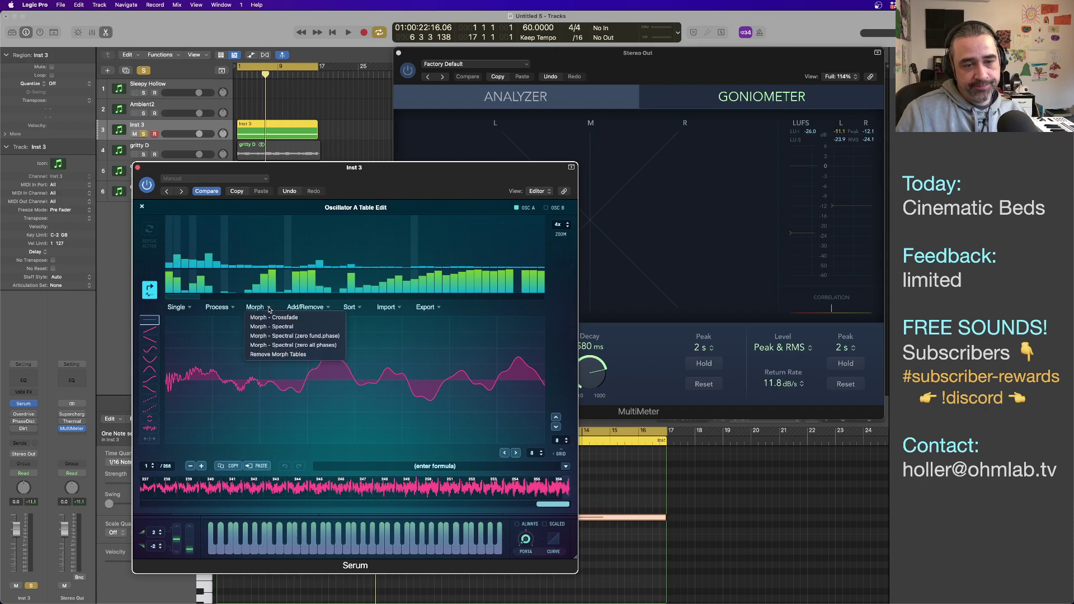
click(292, 327)
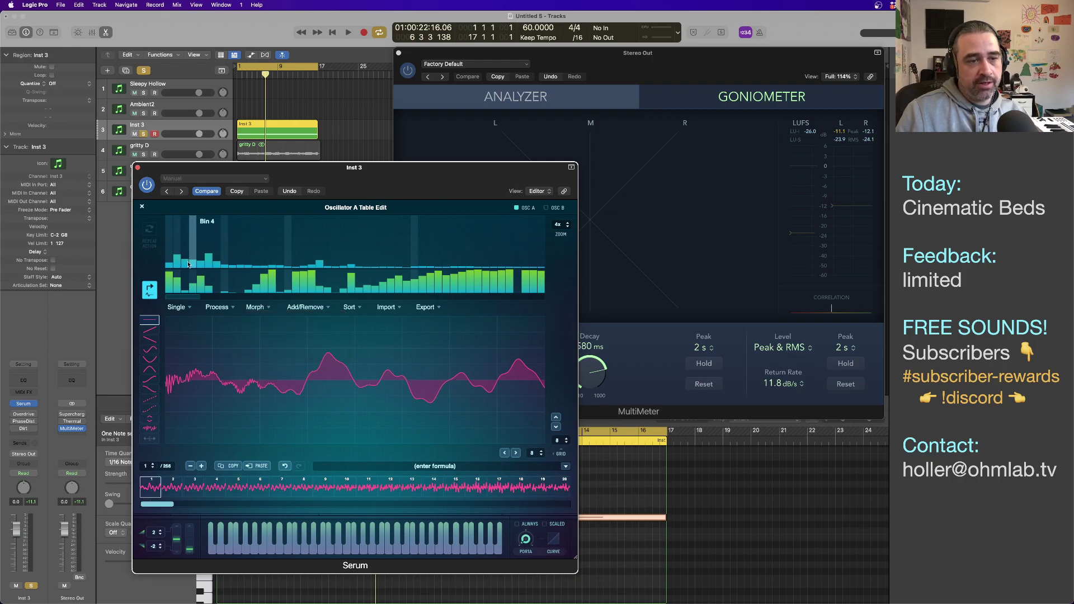
click(142, 206)
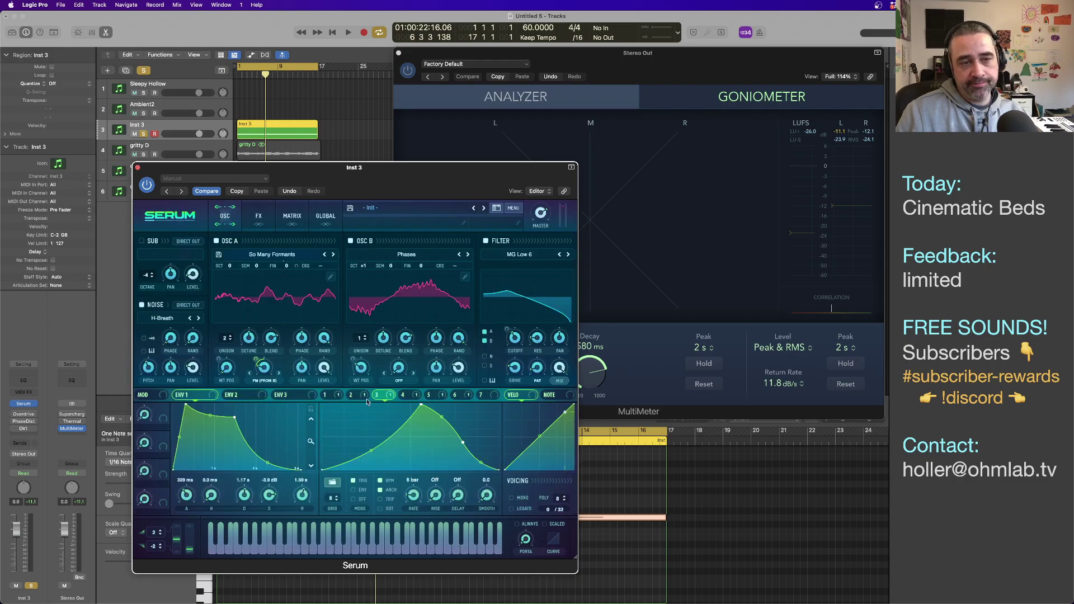
key(space)
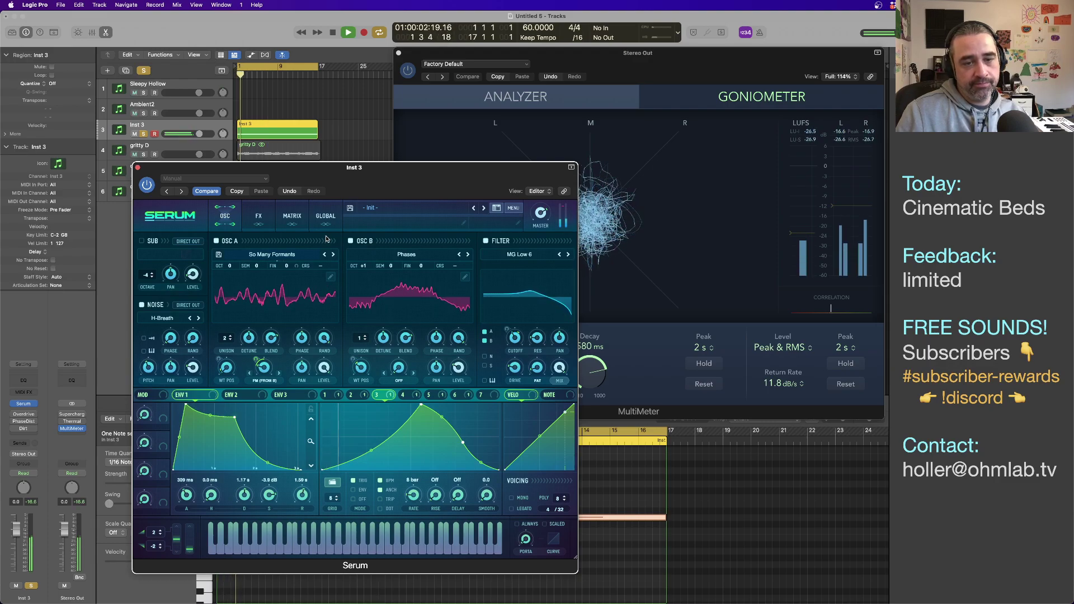
key(space)
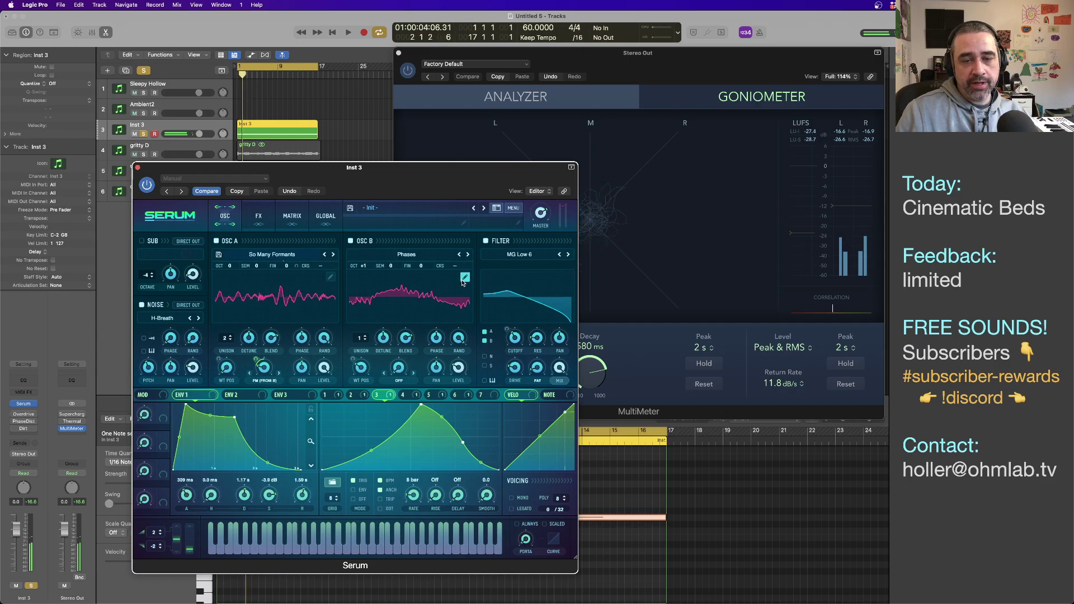
Step: Apply Morph - Crossfade to oscillator B's wavetable from its first frame to its last, and audition the sound
click(464, 277)
scroll(215, 488, left, 10)
click(144, 488)
scroll(247, 489, right, 20)
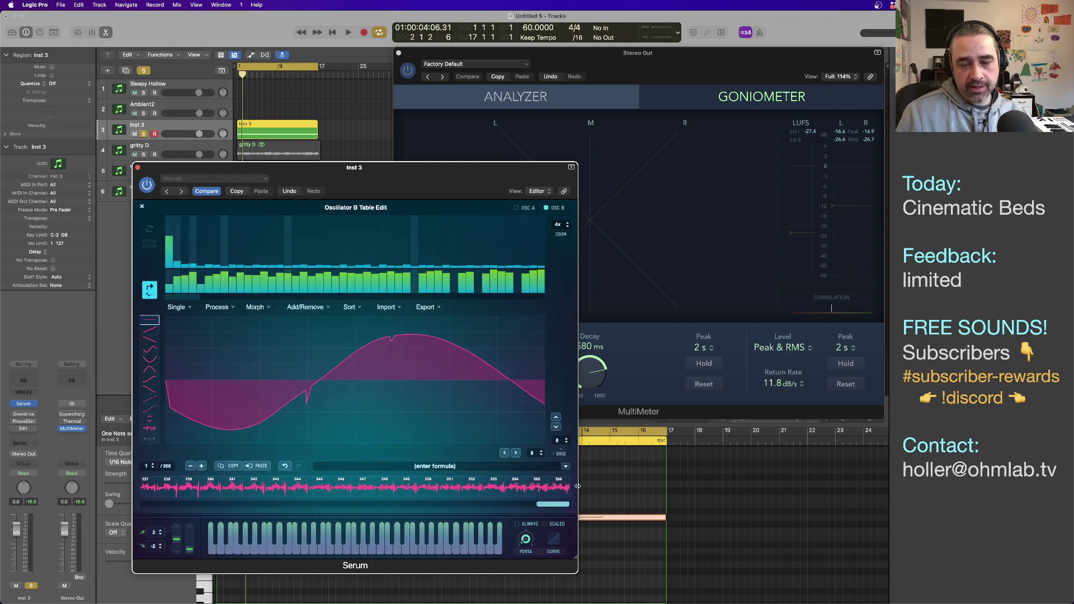
click(271, 308)
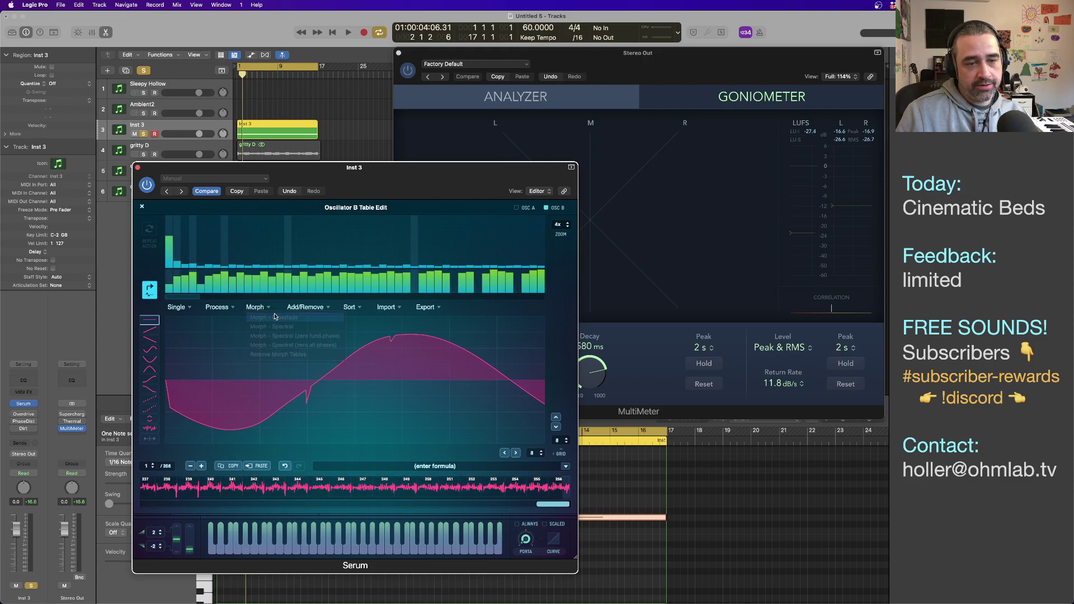
click(274, 317)
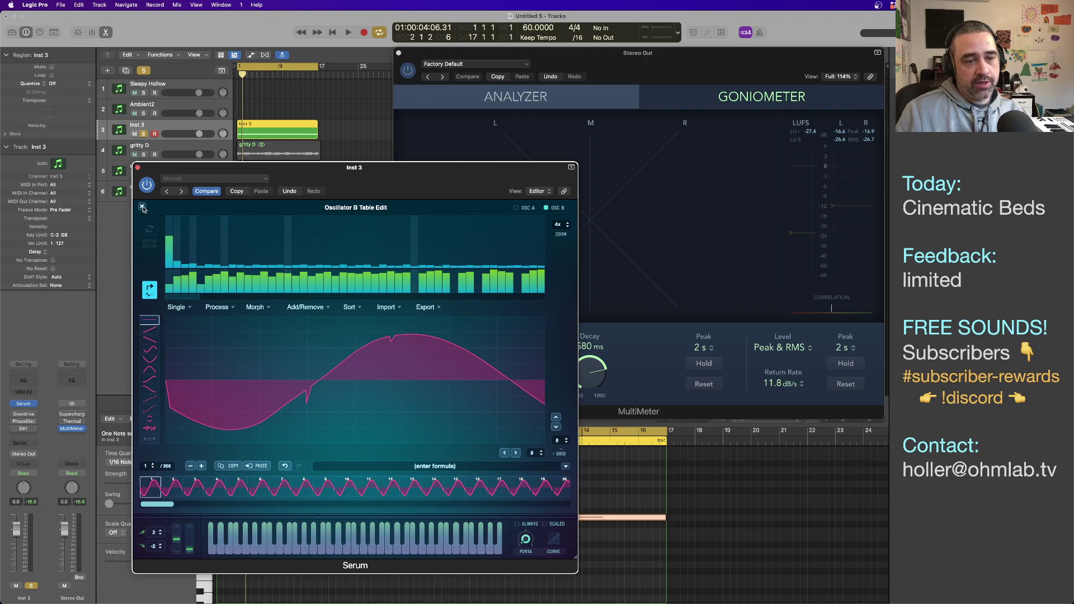
click(142, 207)
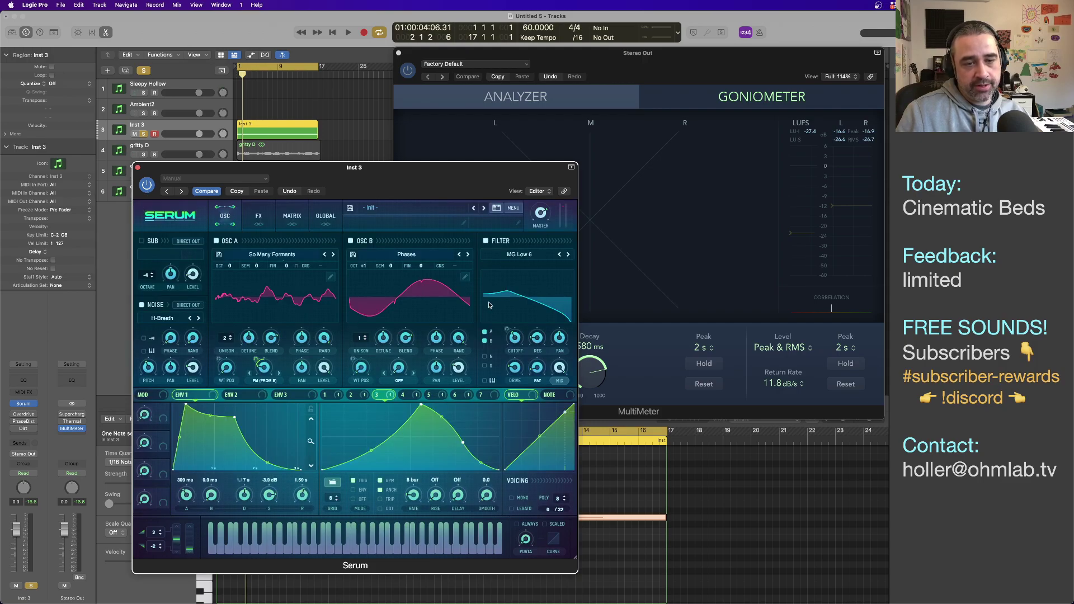
key(space)
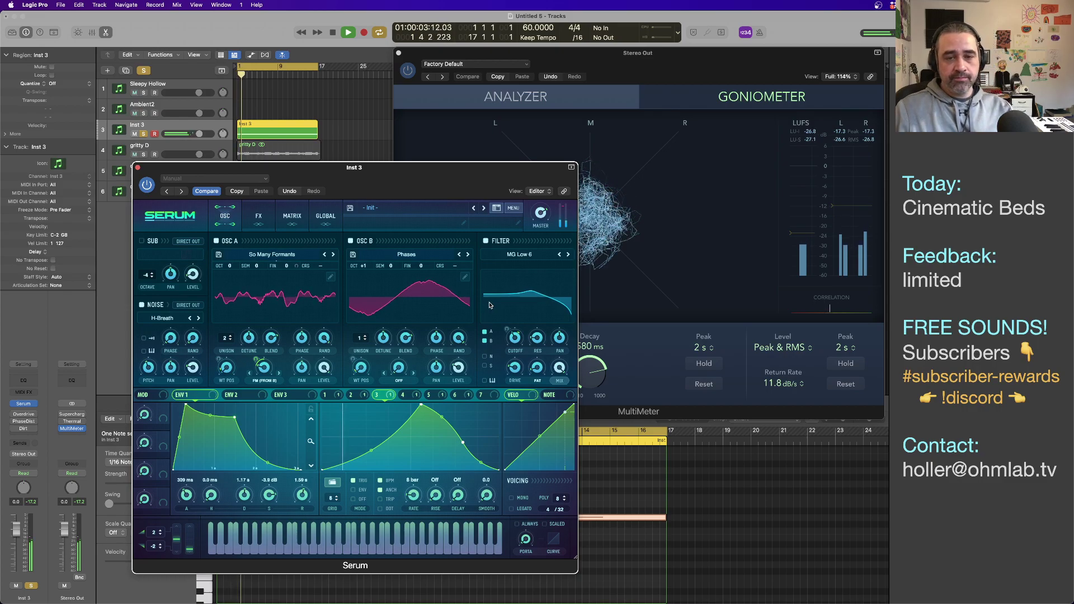
drag(391, 184, 366, 187)
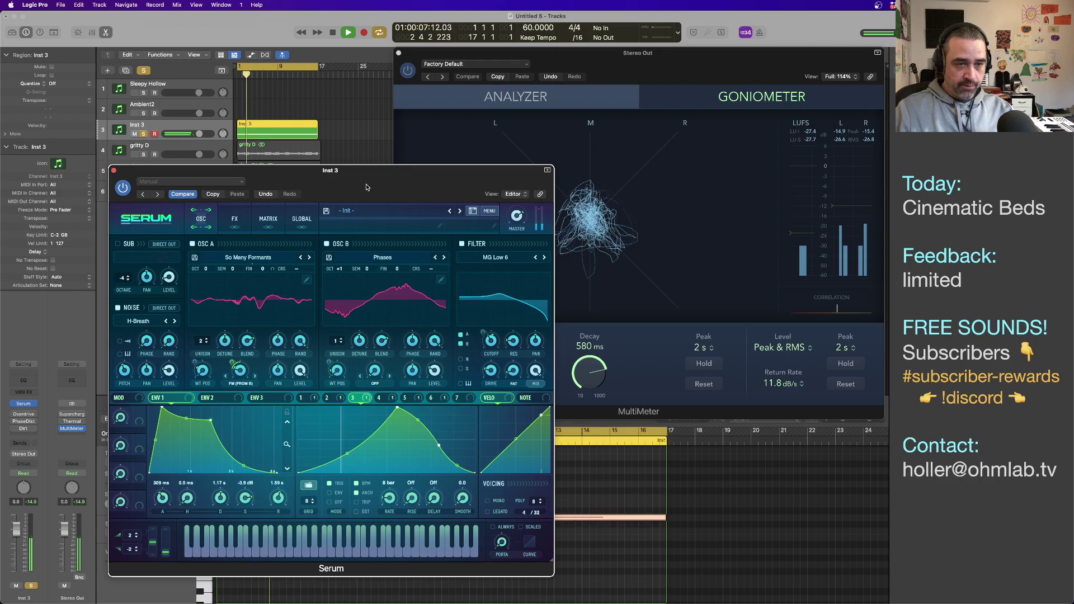
key(space)
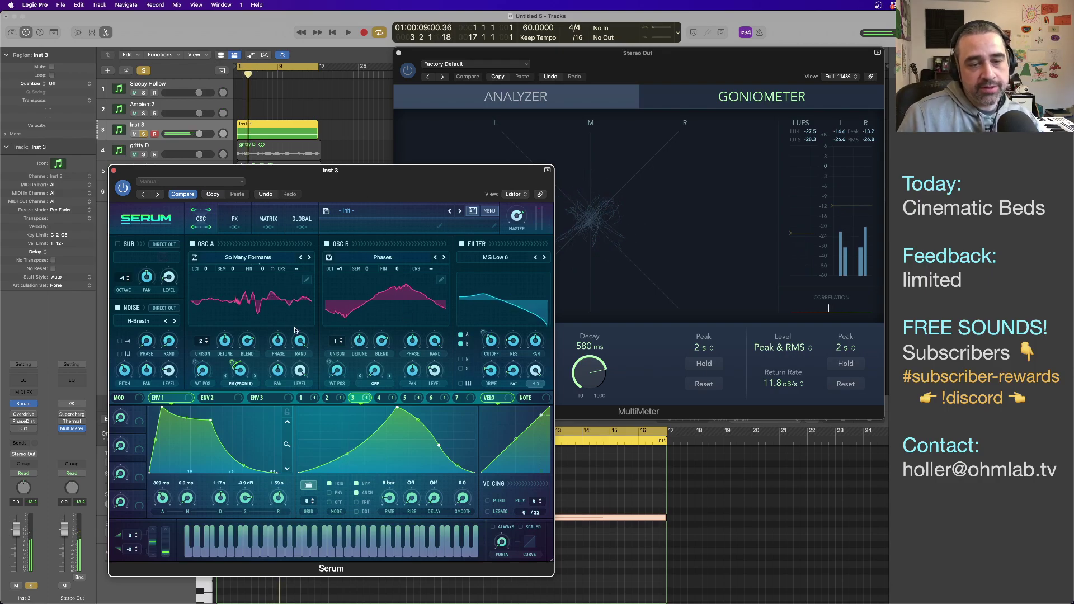
Step: Set oscillator B to 3 unison voices with less detune, comparing the sound against a single voice during playback
click(342, 344)
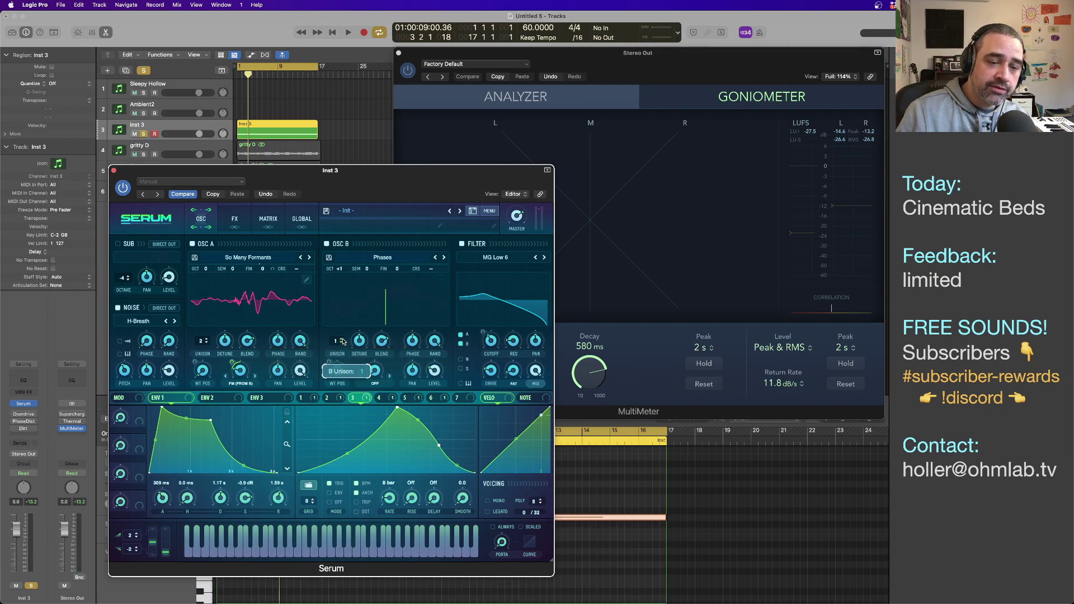
drag(359, 341, 359, 348)
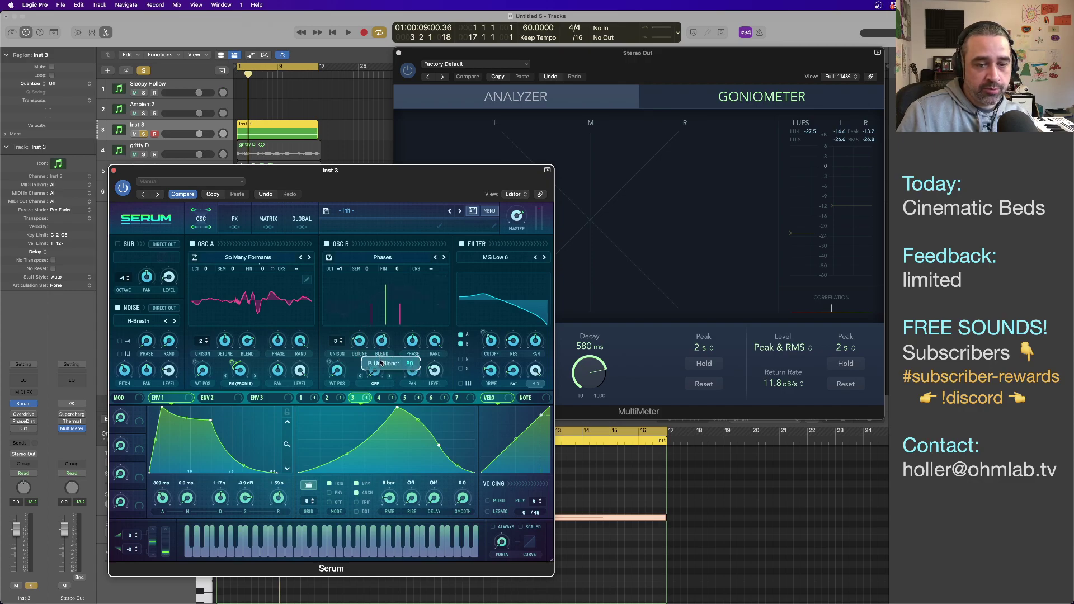
key(space)
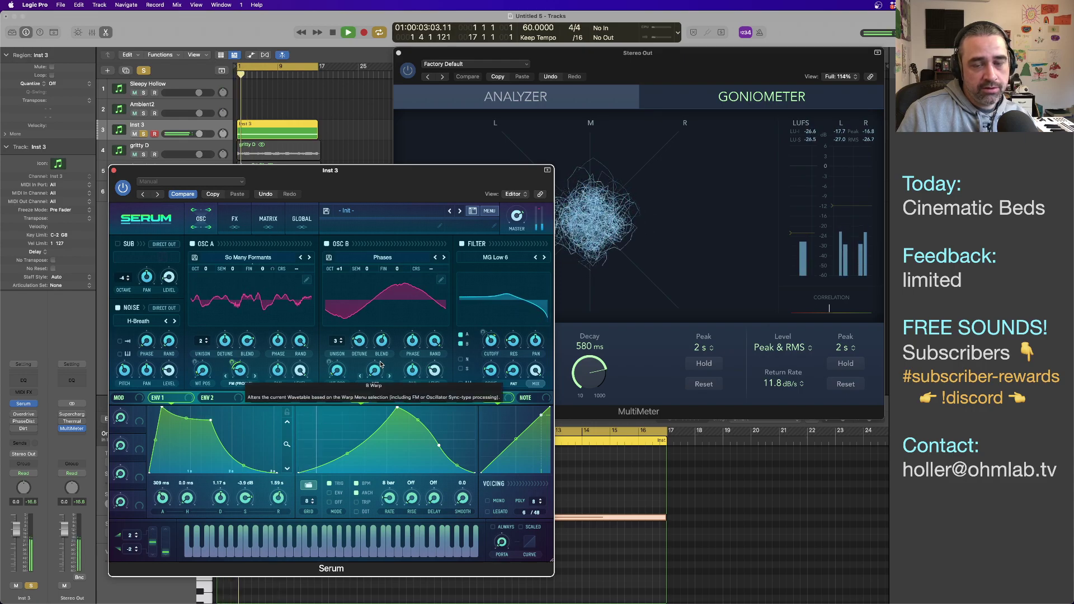
mouse_move(500, 185)
mouse_down()
mouse_move(487, 187)
mouse_move(696, 253)
mouse_move(425, 192)
mouse_move(491, 198)
mouse_up()
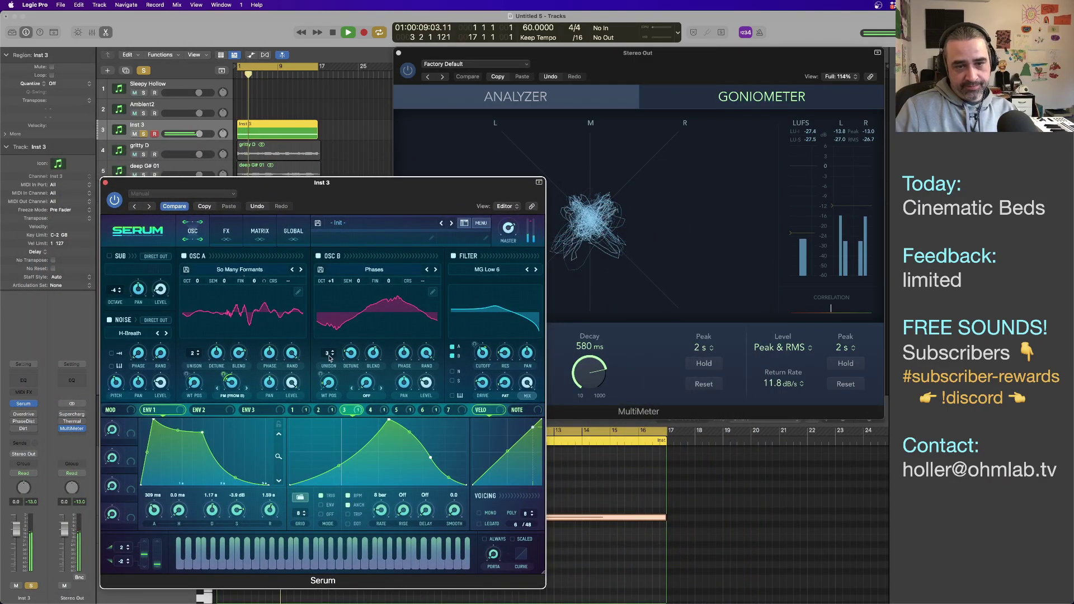
drag(329, 354, 328, 386)
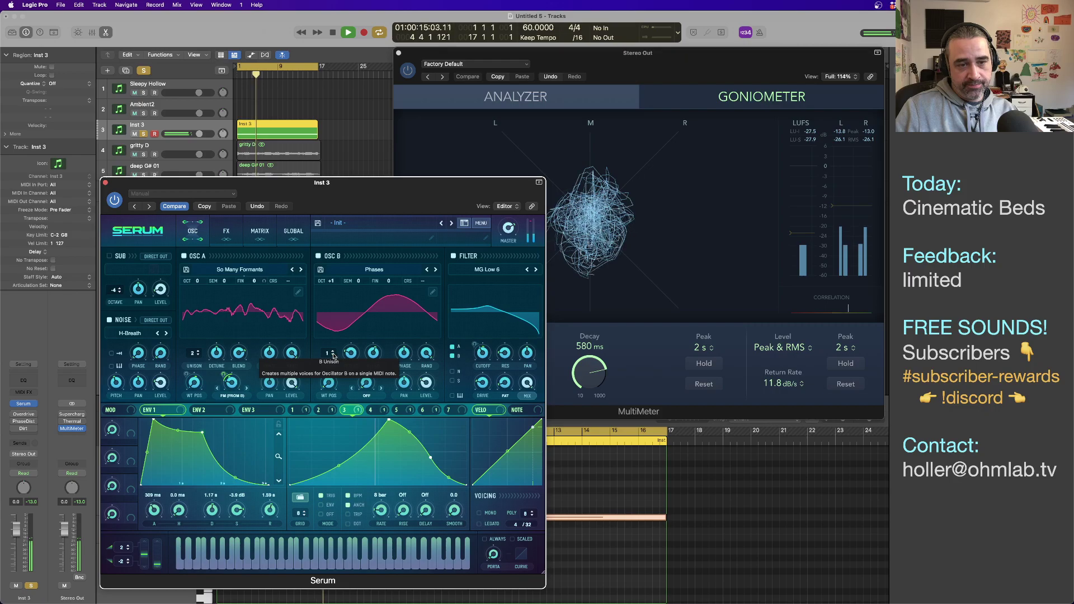
drag(334, 354, 333, 341)
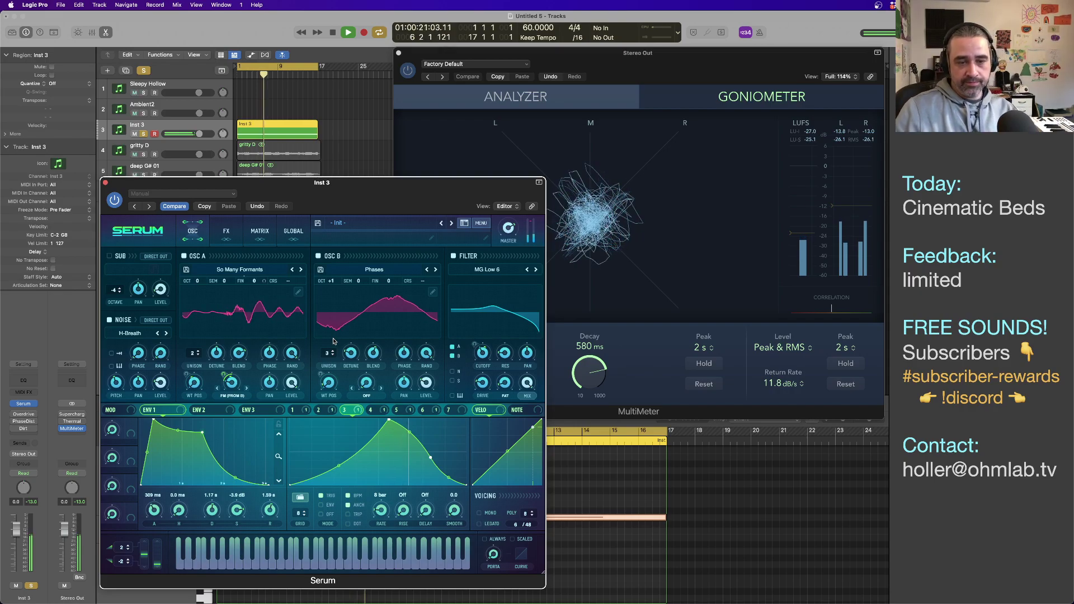
Step: Rebalance oscillator B's level by ear and replay the Inst 3 region from its start
drag(426, 382, 429, 340)
drag(429, 386, 428, 442)
key(space)
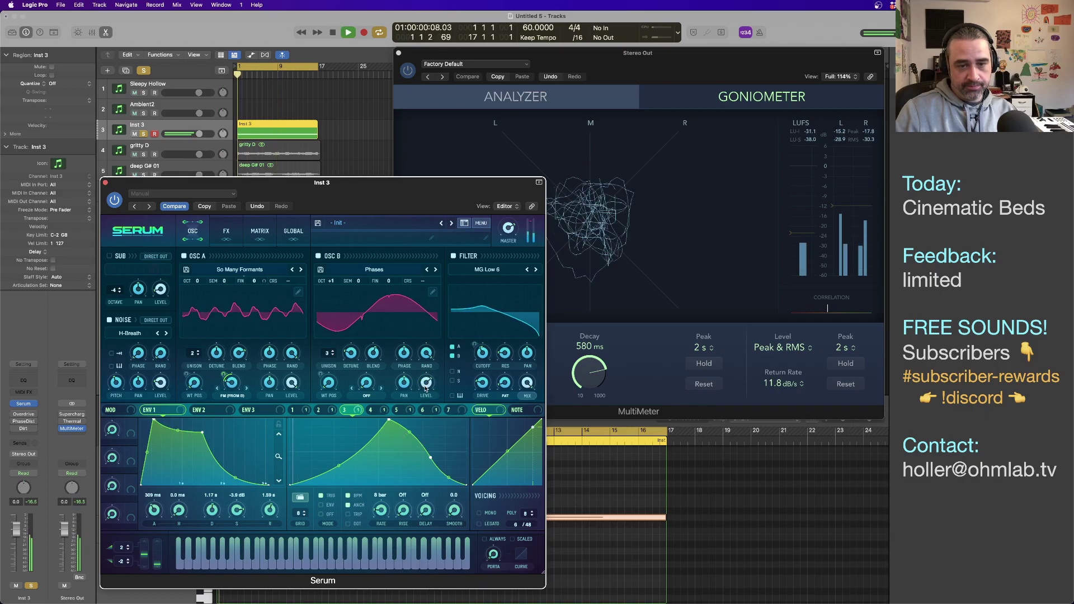
Step: Set oscillator B's wavetable position to about 35 with oscillator A briefly bypassed, and adjust B's level and A's wavetable position by ear
key(space)
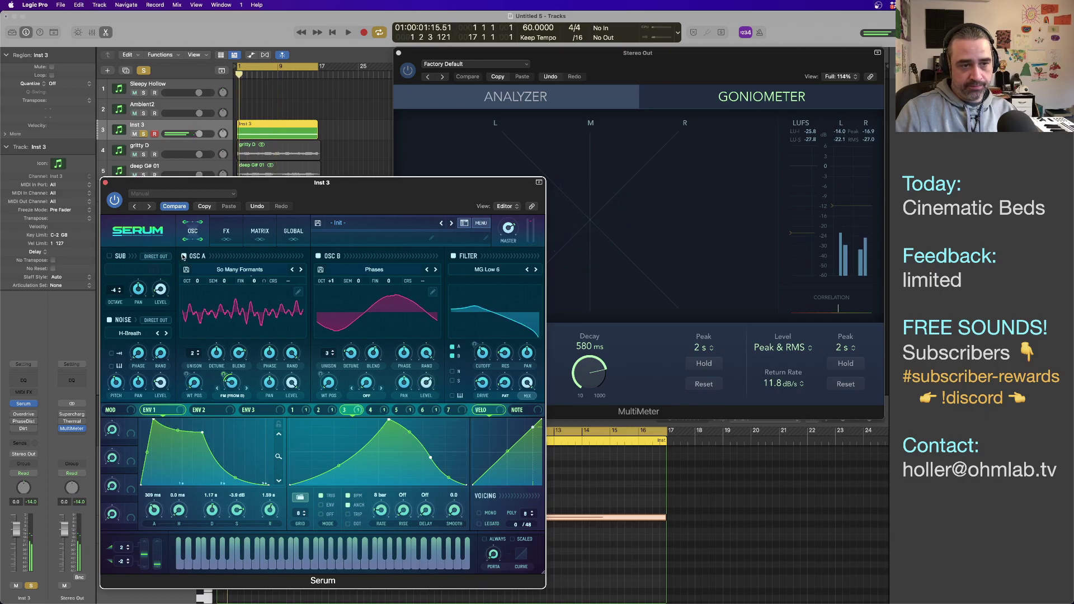
click(183, 256)
key(space)
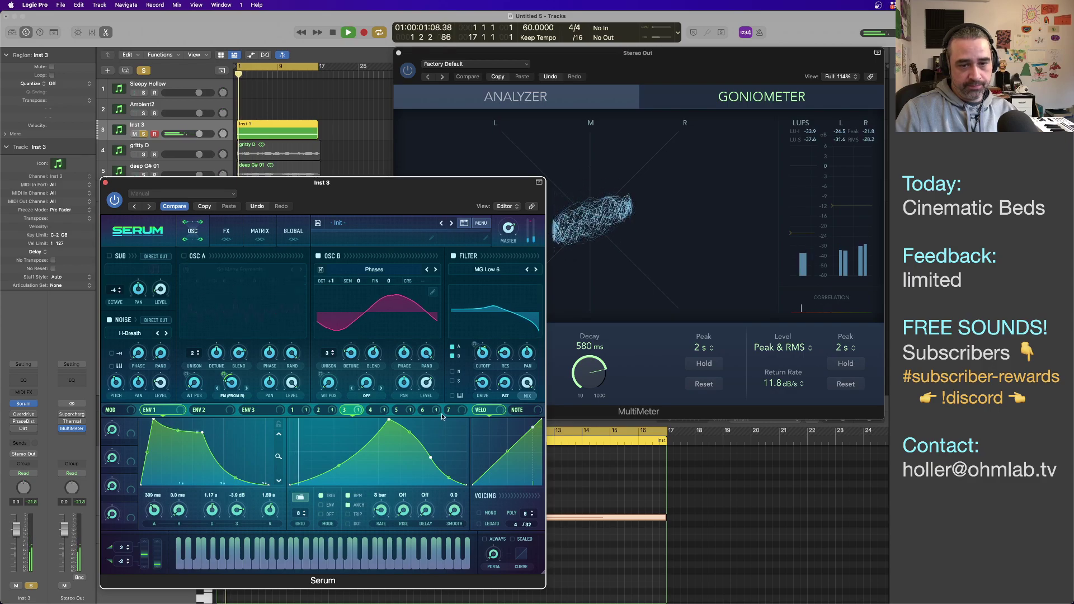
drag(426, 382, 431, 413)
drag(328, 382, 329, 382)
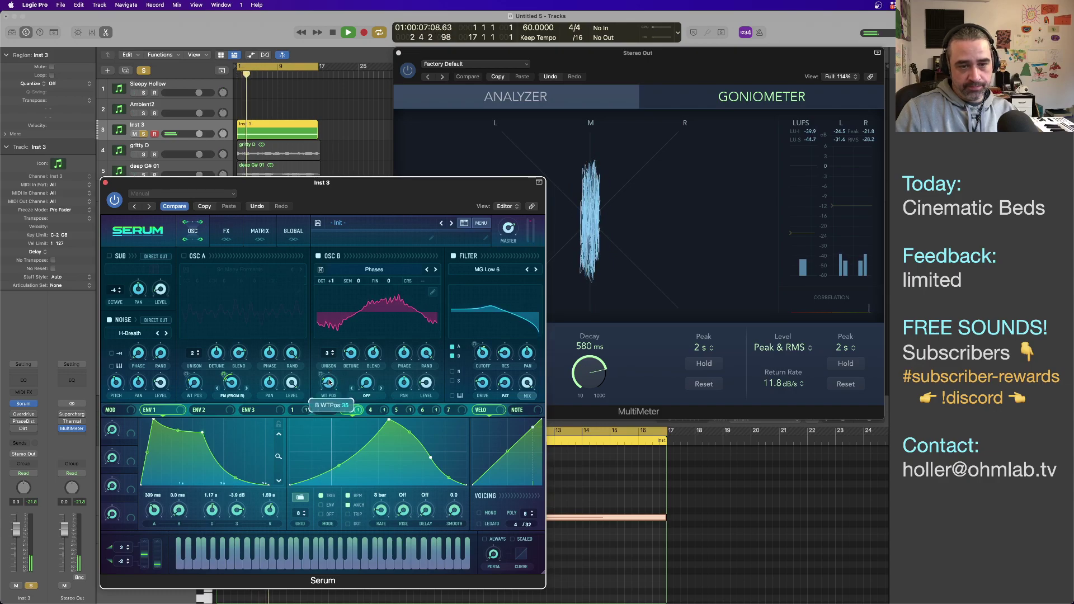
mouse_move(425, 377)
mouse_down()
mouse_move(424, 335)
mouse_move(426, 384)
mouse_up()
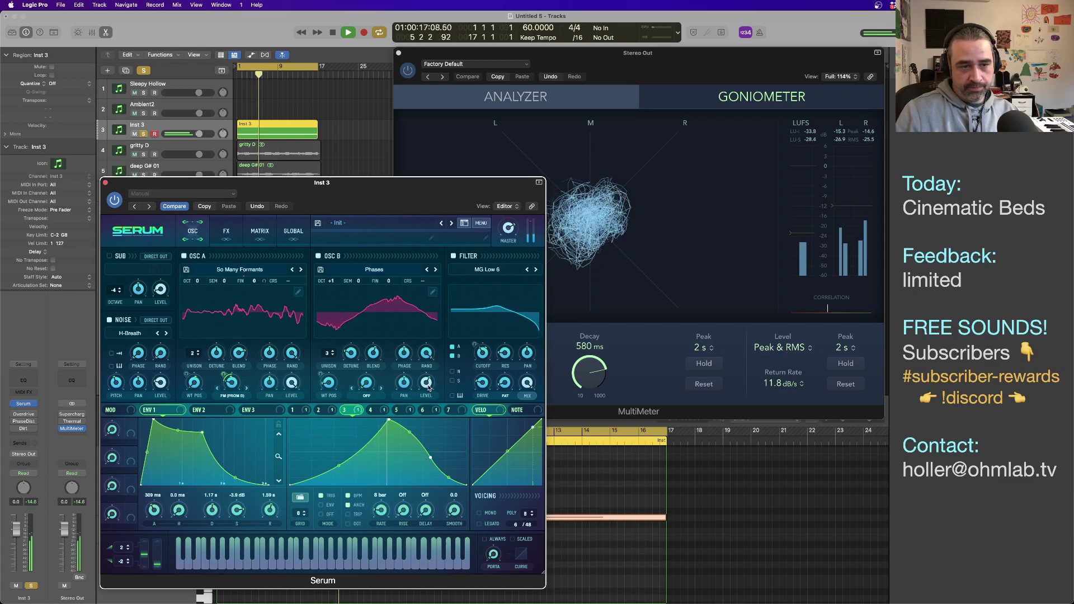
mouse_move(200, 284)
mouse_down()
mouse_move(199, 269)
mouse_move(200, 284)
mouse_up()
drag(191, 386, 213, 346)
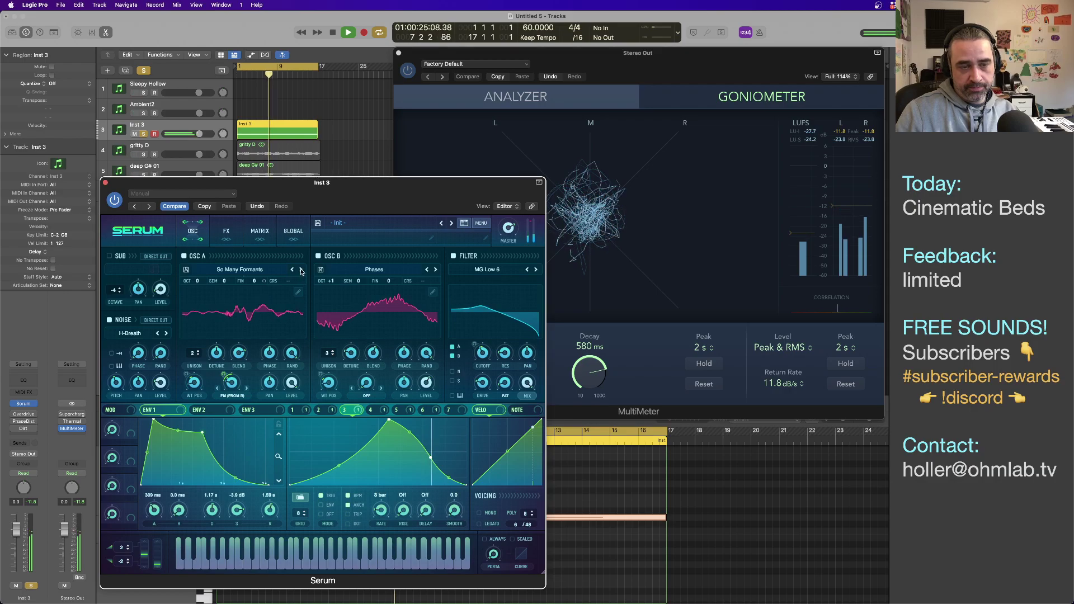
Step: Advance oscillator A's wavetable from So Many Formants to Splinter, replay the region from its start, and check the effects rack
click(301, 271)
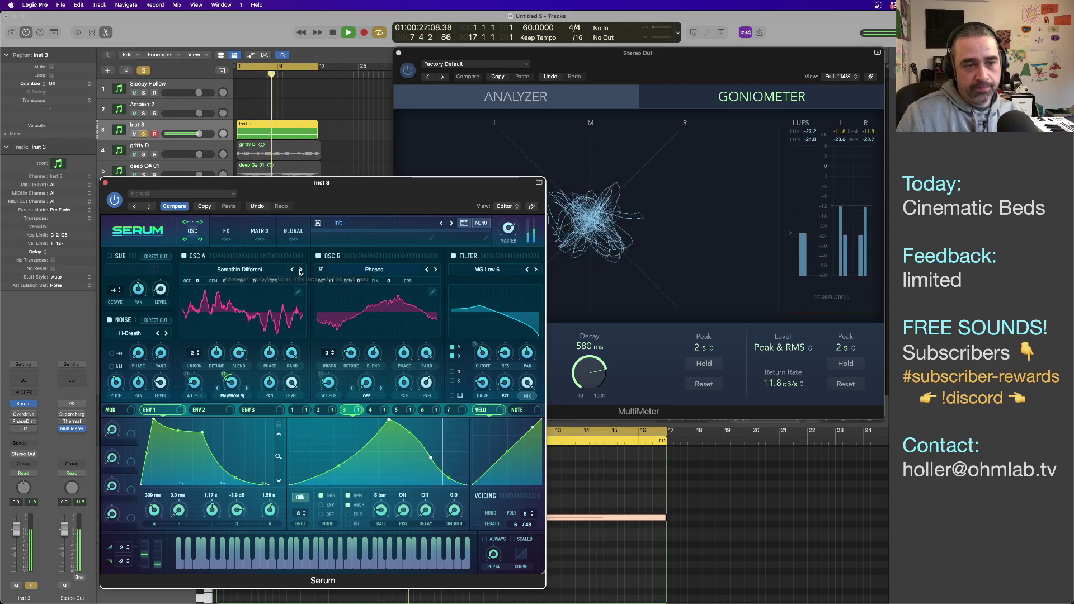
click(301, 271)
click(301, 270)
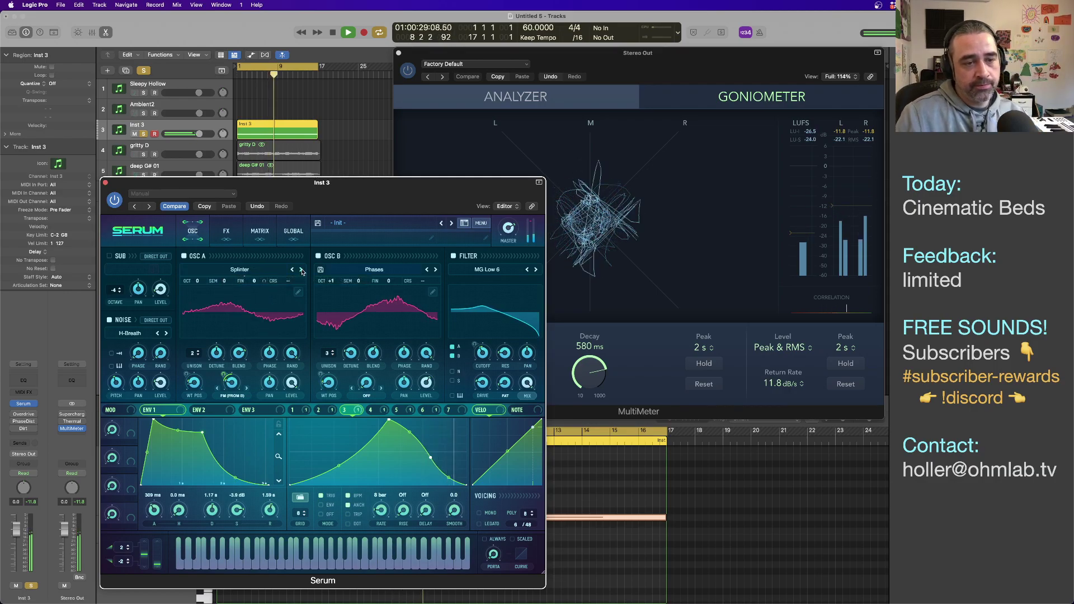
key(space)
key(Return)
key(space)
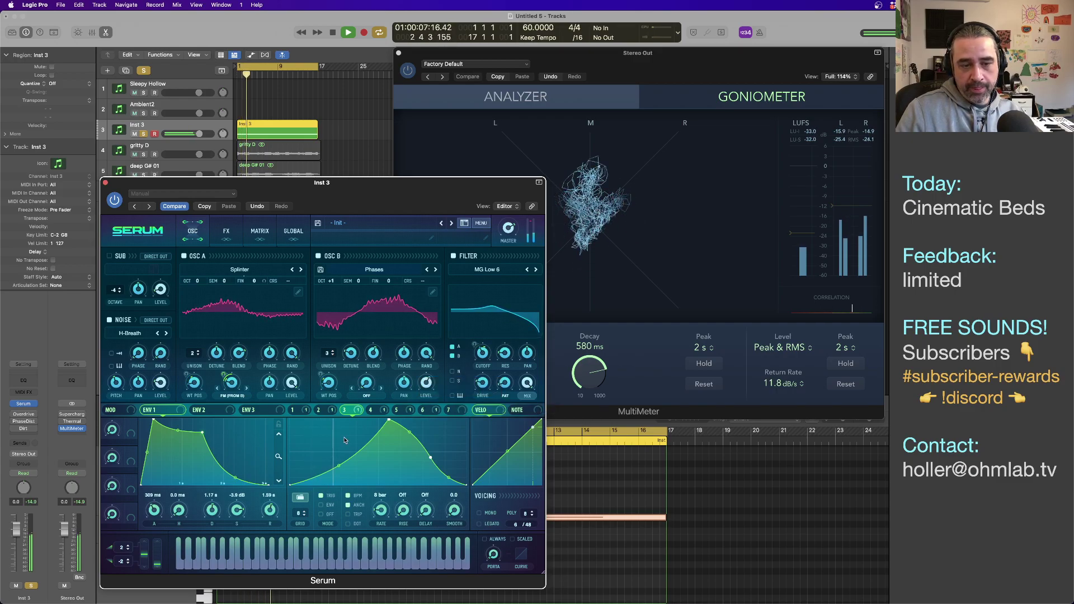
click(227, 231)
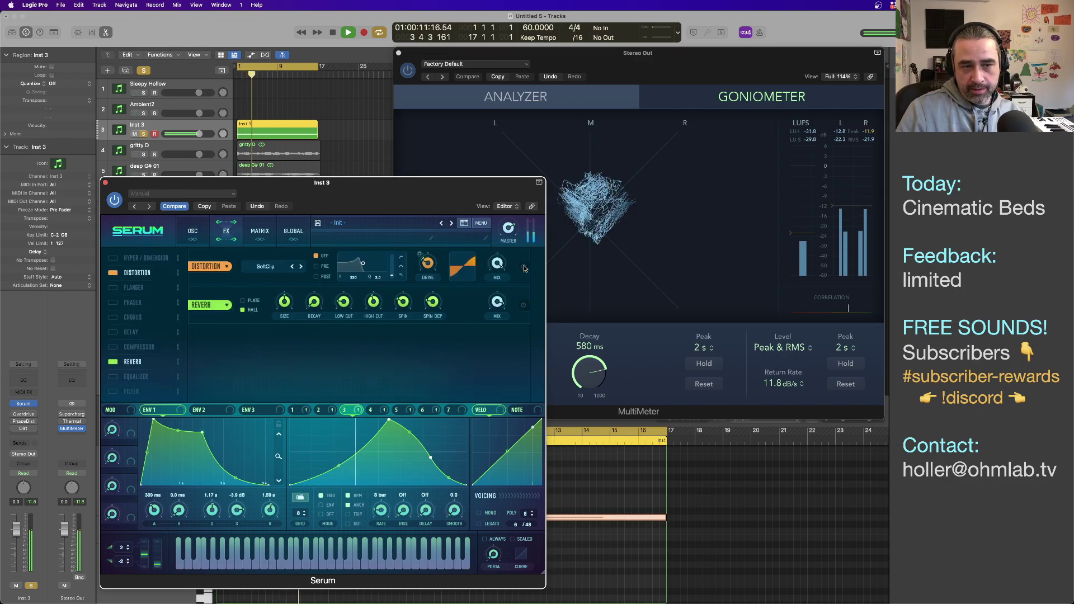
click(192, 231)
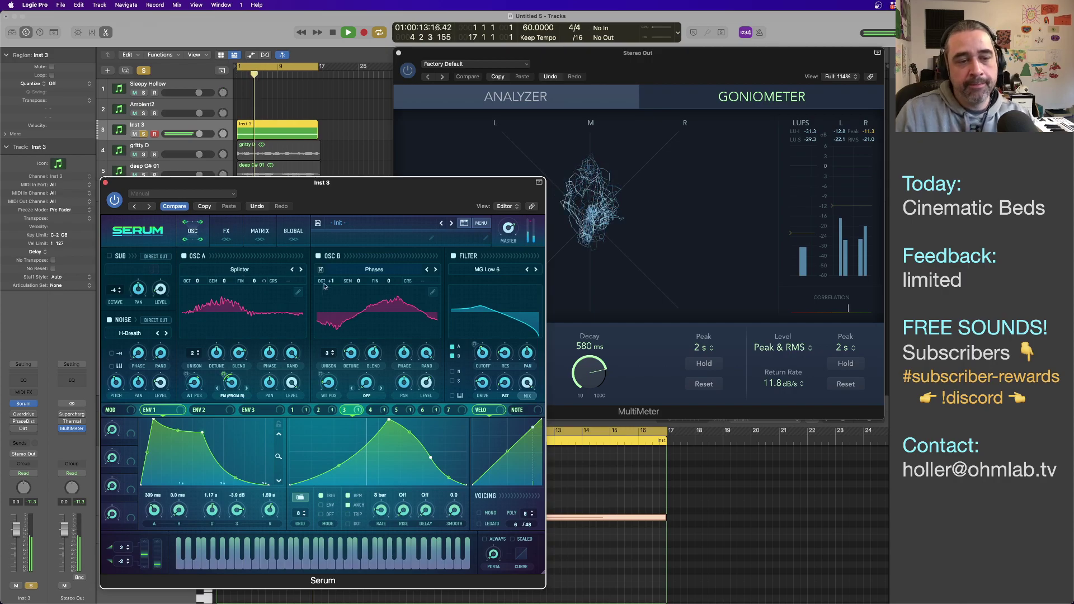
Step: Load the MMDResonantChord1 wavetable from the user Animoog folder into oscillator A during playback
click(252, 269)
mouse_move(259, 281)
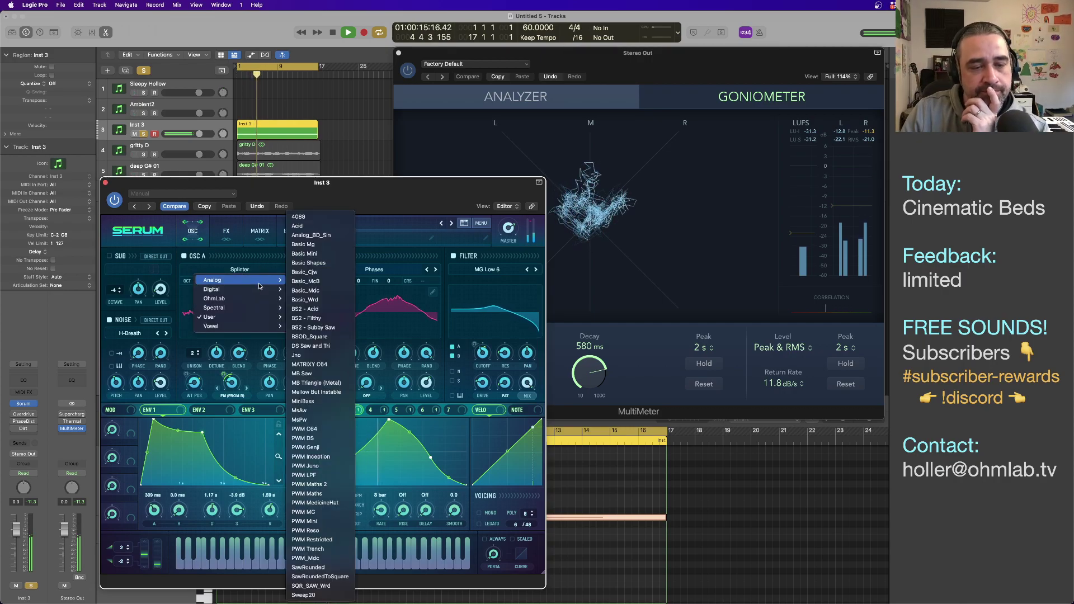
mouse_move(263, 317)
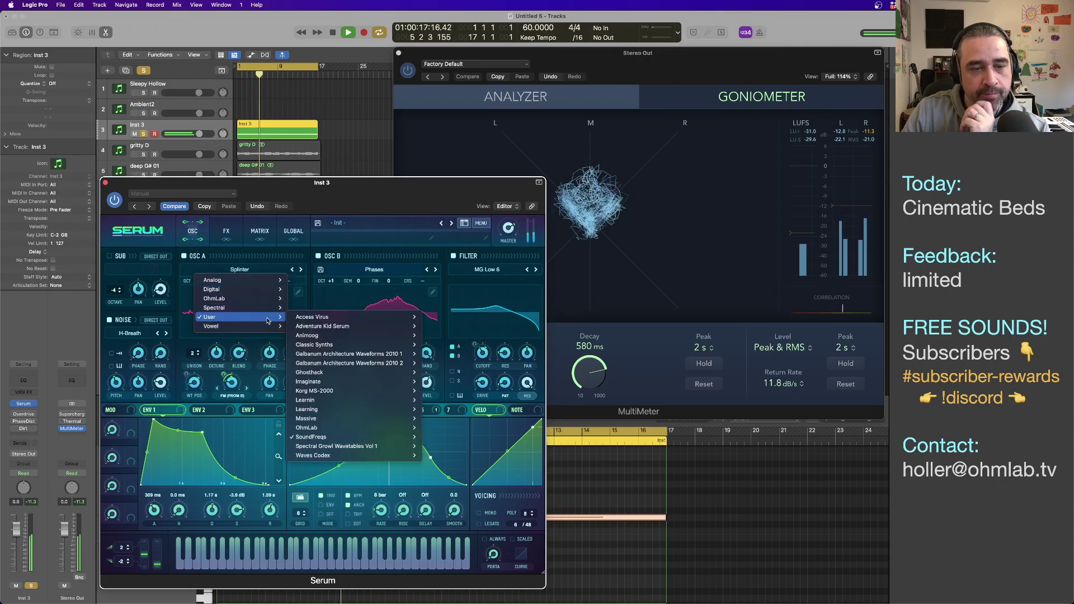
mouse_move(311, 339)
scroll(464, 493, down, 10)
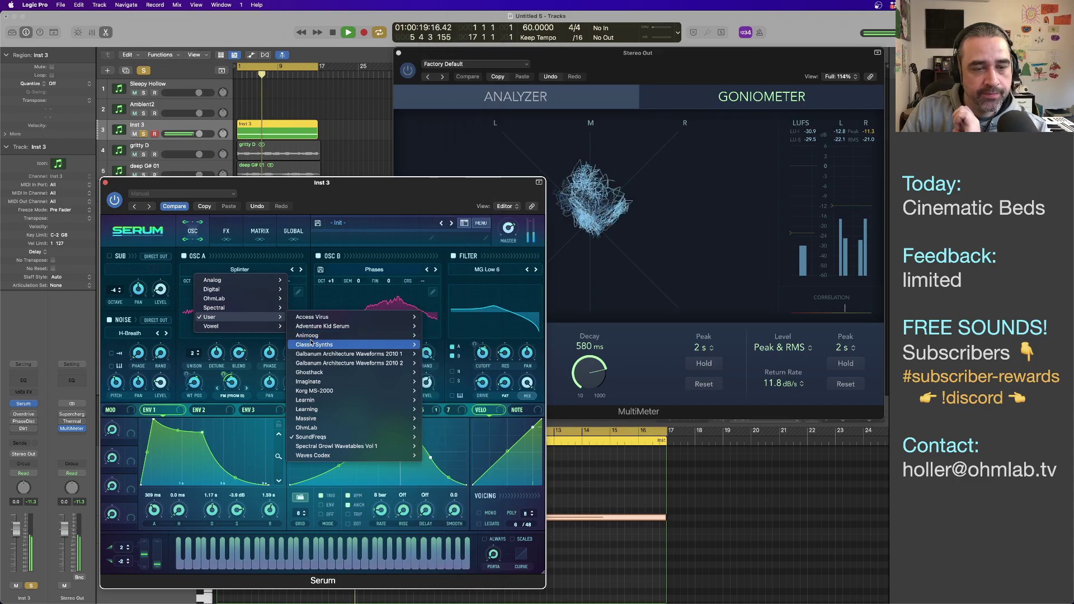
scroll(480, 495, down, 8)
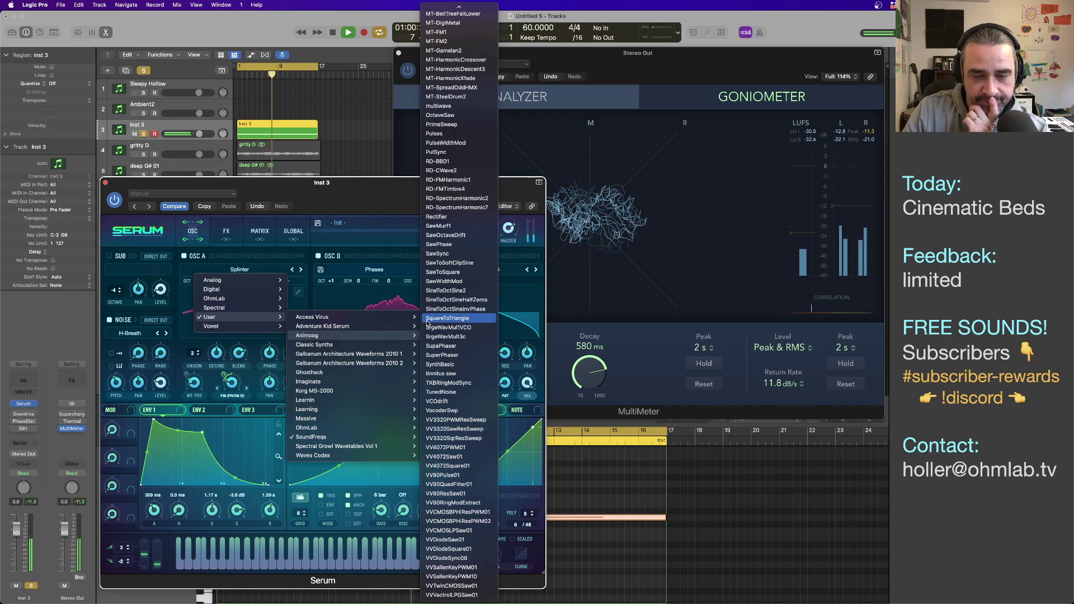
scroll(428, 322, up, 10)
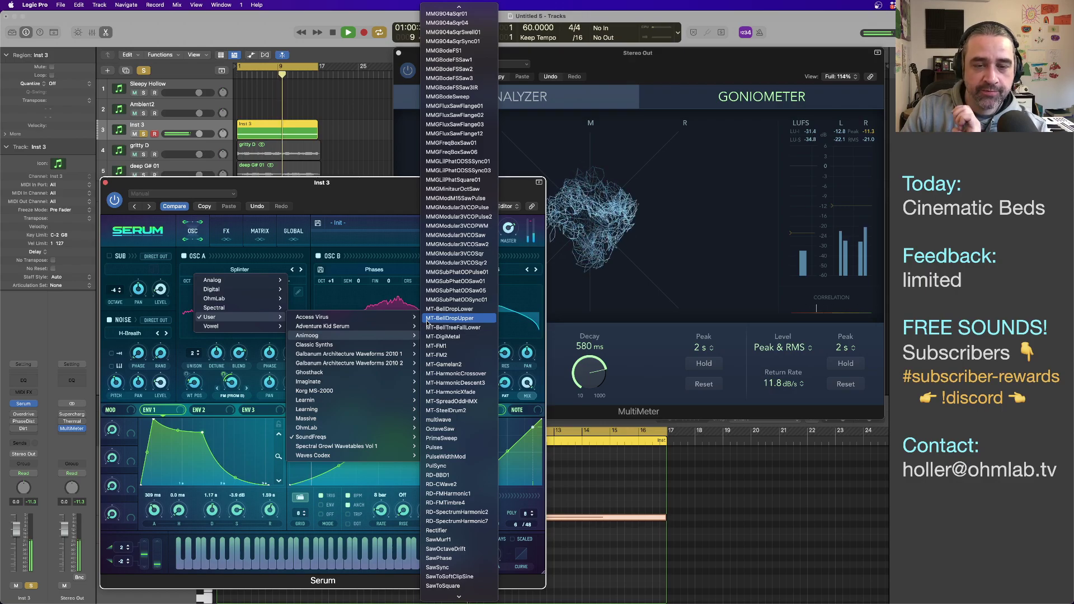
scroll(428, 323, up, 1)
scroll(428, 322, up, 5)
scroll(462, 318, up, 6)
scroll(462, 317, up, 2)
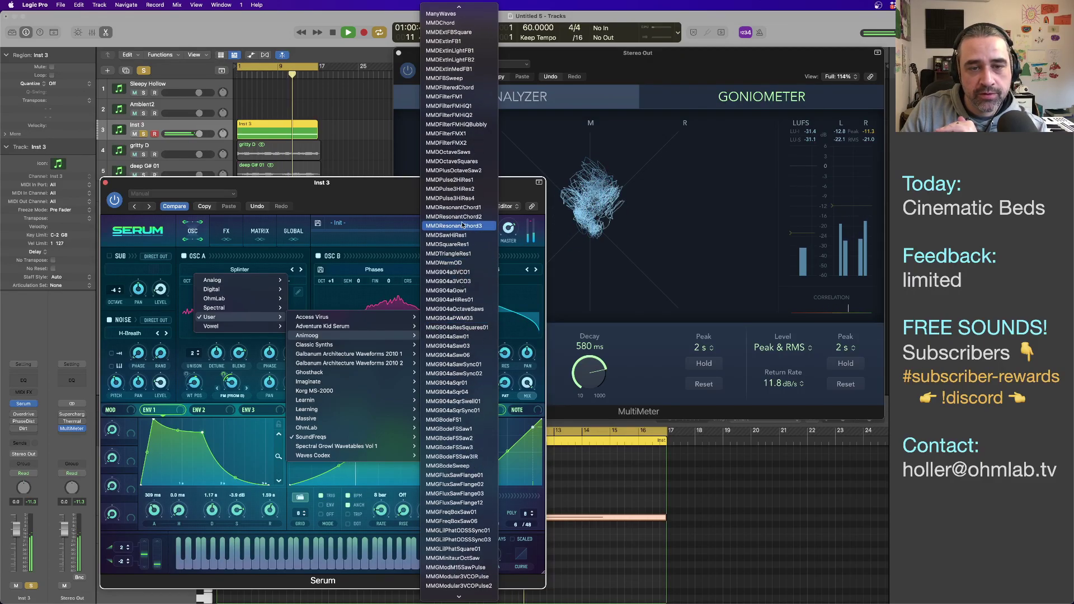
click(463, 207)
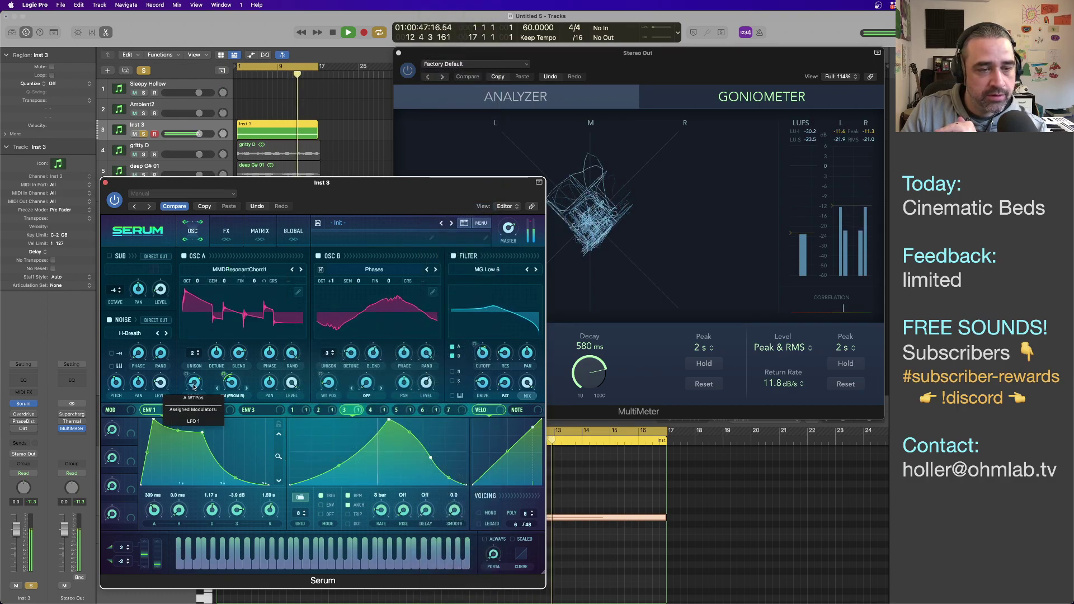
Step: Load the Harmonic Layer wavetable from the user SoundFreqs folder into oscillator A and replay the region from its start
click(259, 270)
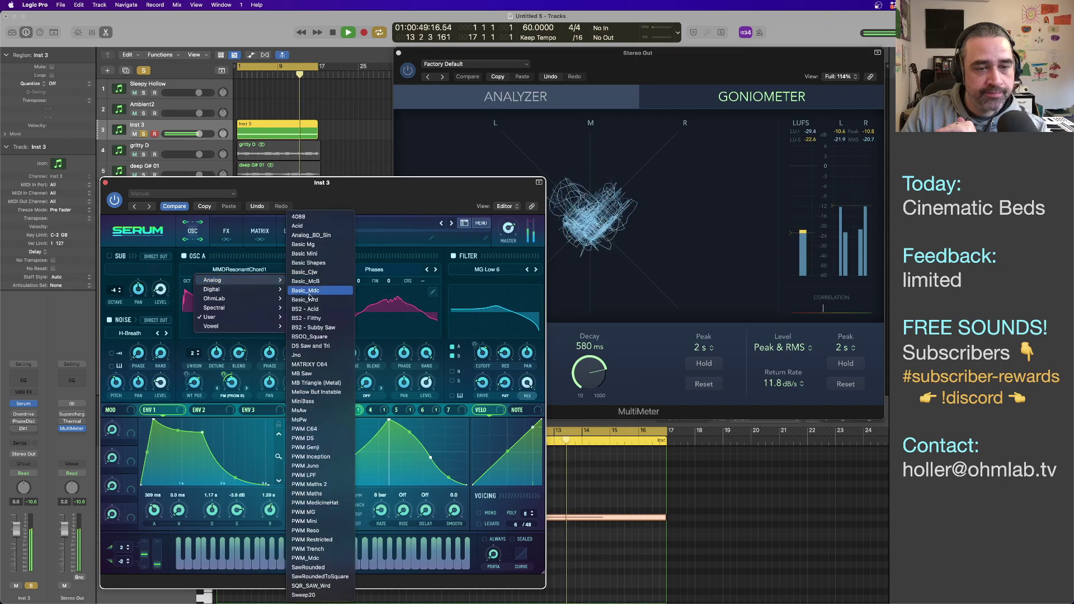
mouse_move(408, 354)
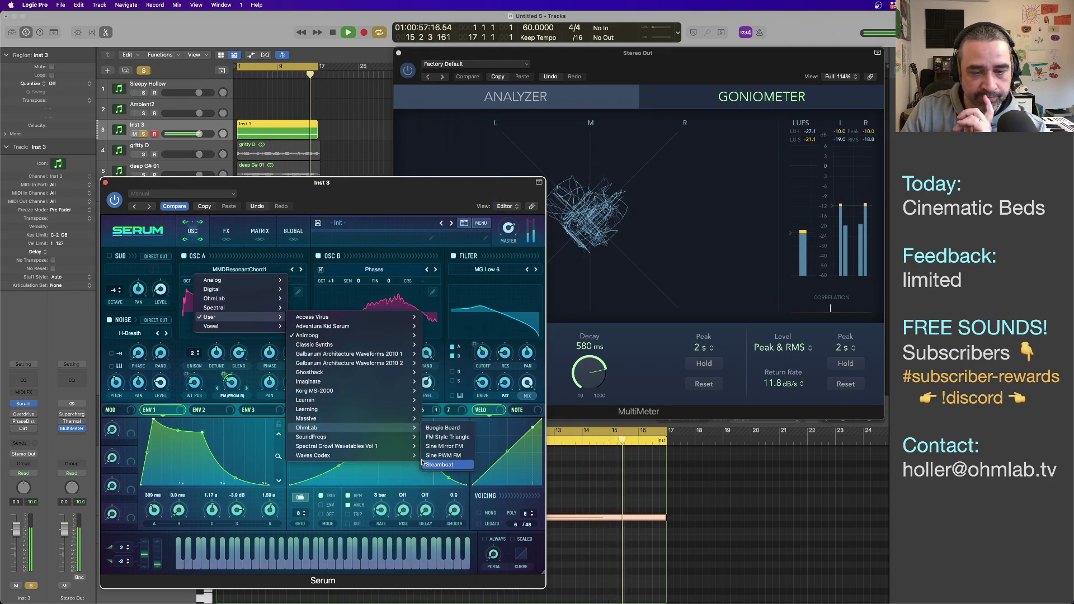
mouse_move(377, 441)
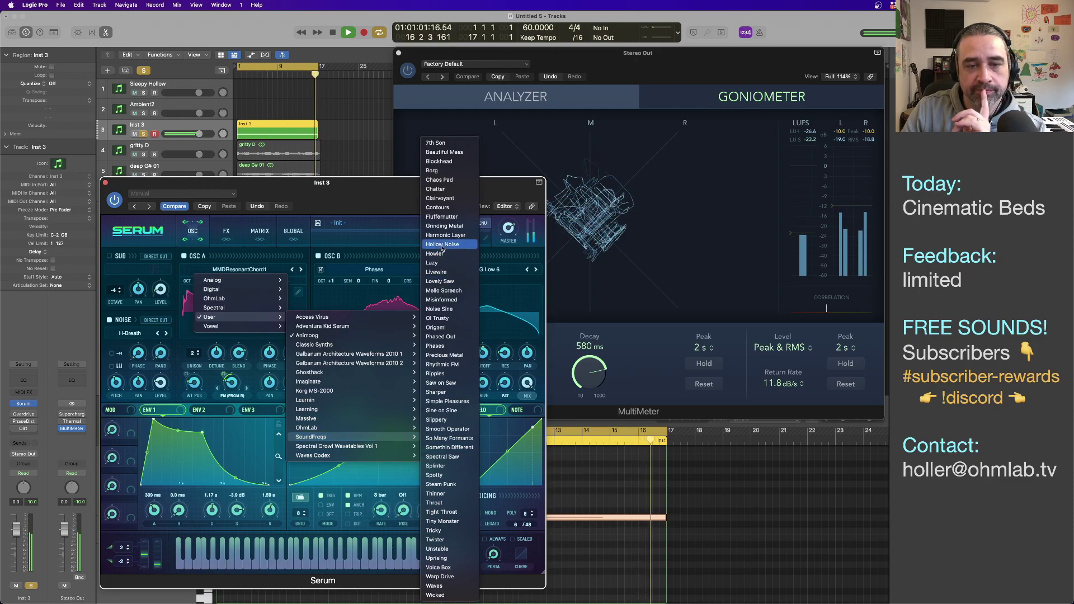
click(441, 236)
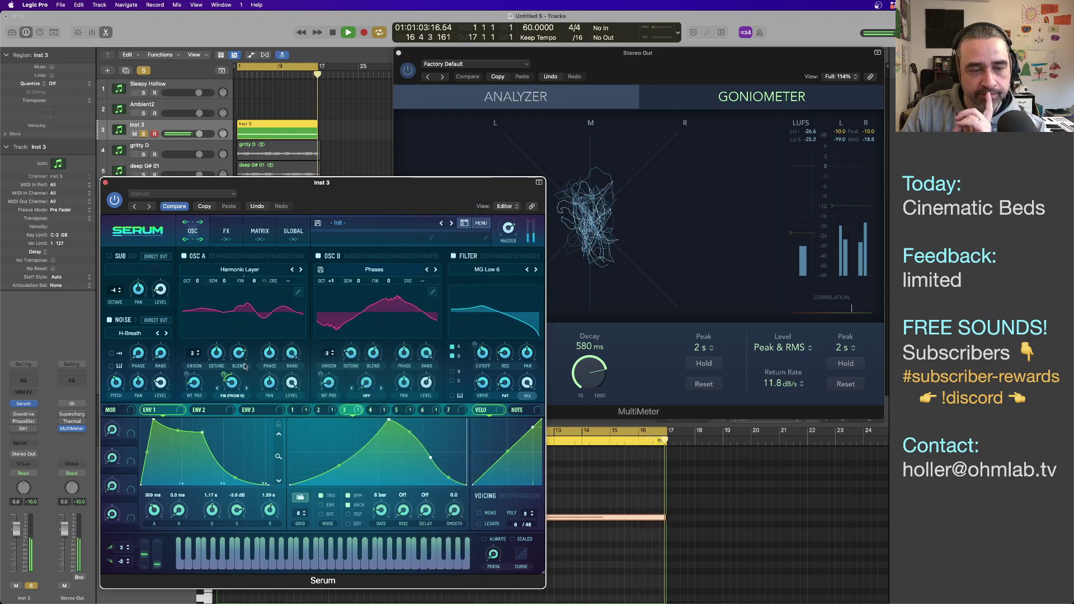
key(space)
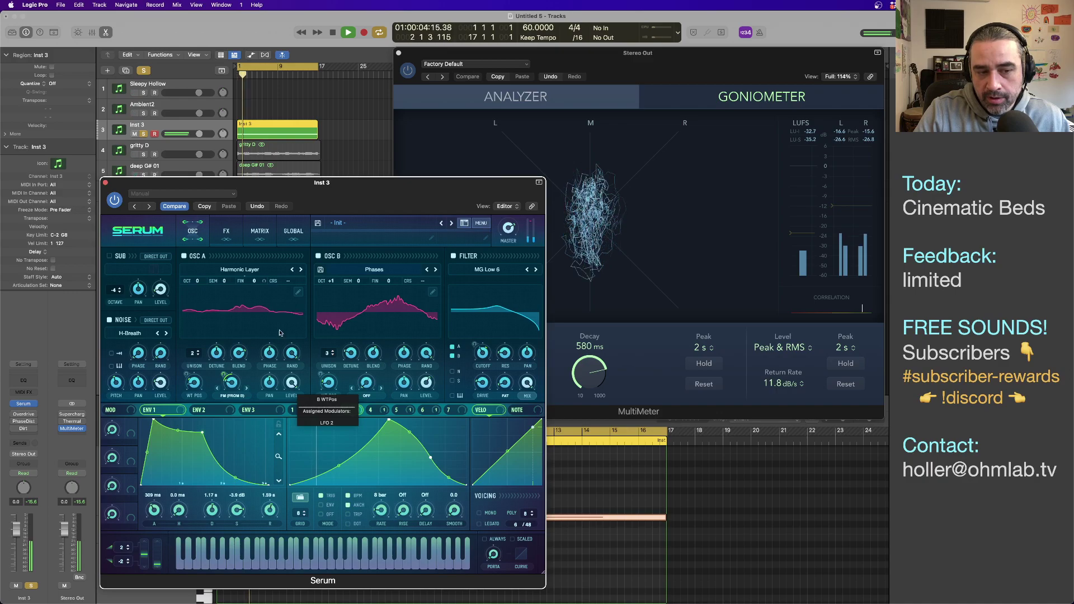
Step: Morph oscillator A's Harmonic Layer wavetable from its first frame to its last and close the table editor
click(299, 292)
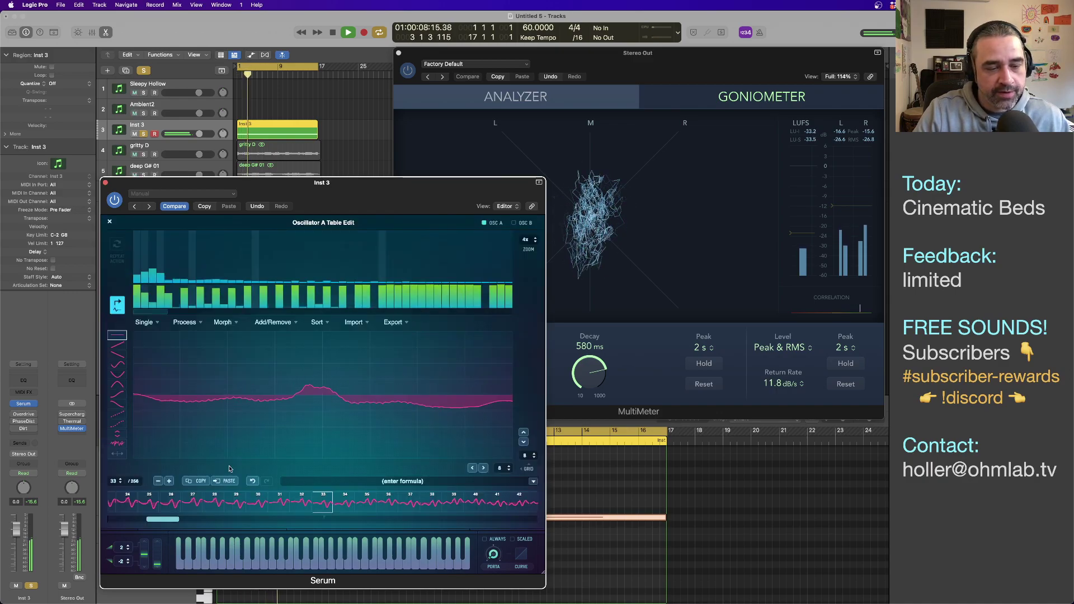
drag(139, 516, 616, 512)
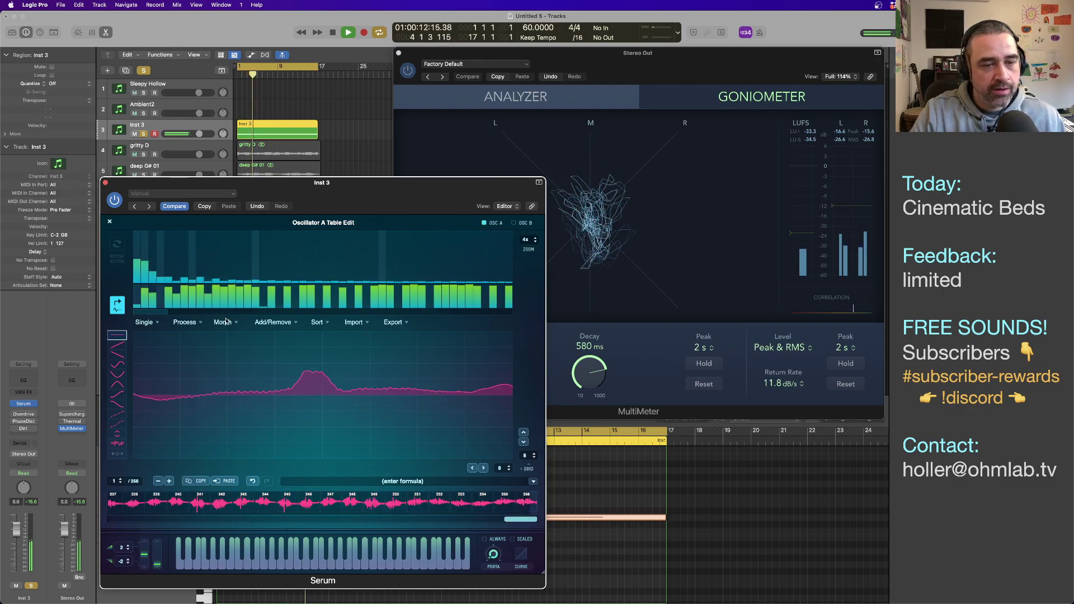
click(223, 323)
click(234, 333)
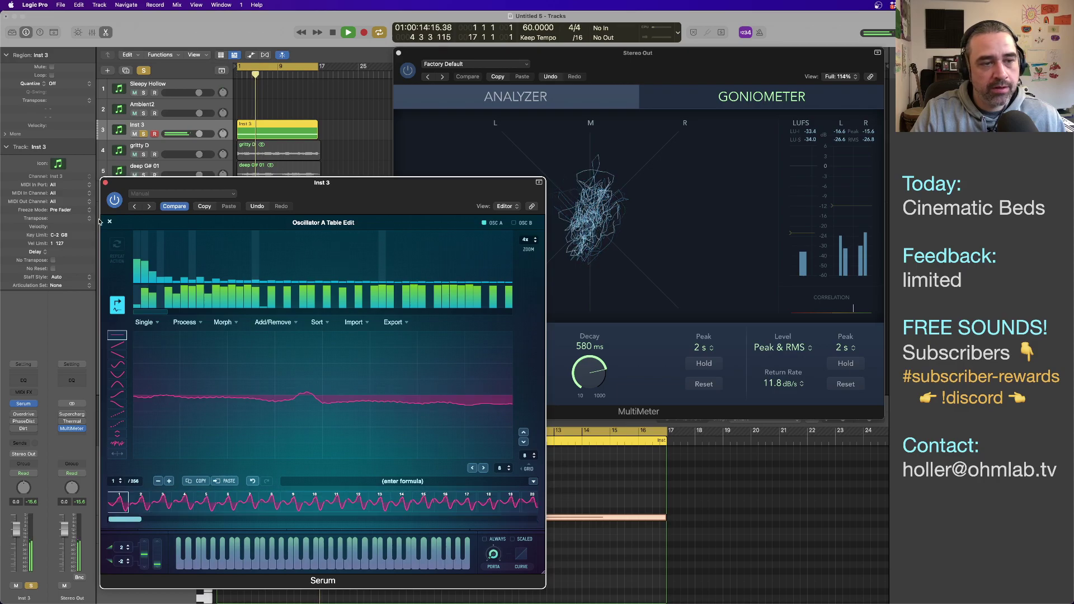
click(109, 222)
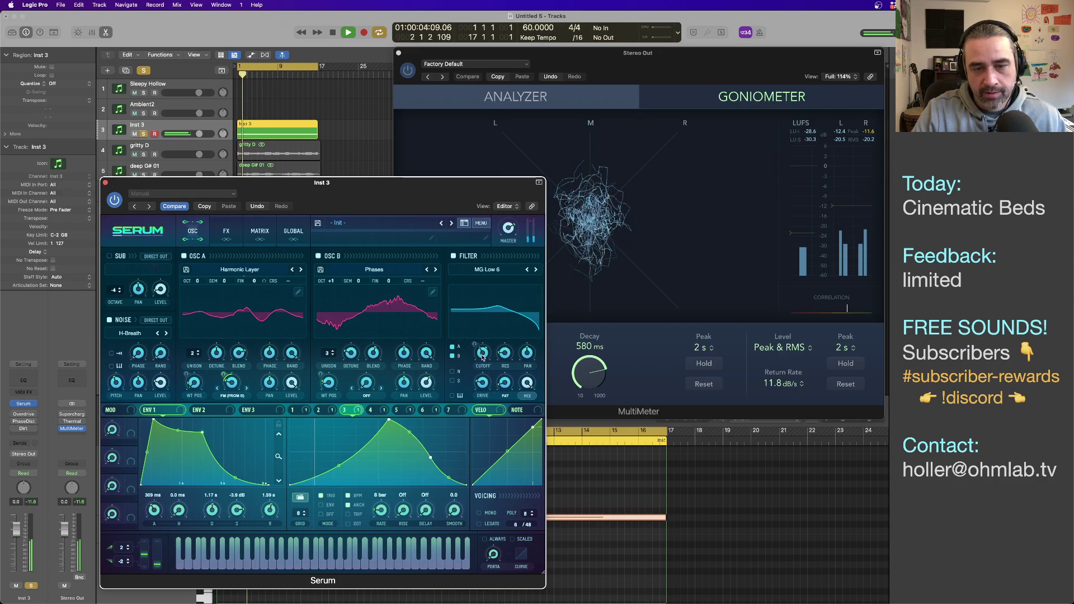
Step: Raise the filter cutoff to about 819 Hz, then lower oscillator A's level and adjust the master volume by ear
drag(482, 357, 480, 348)
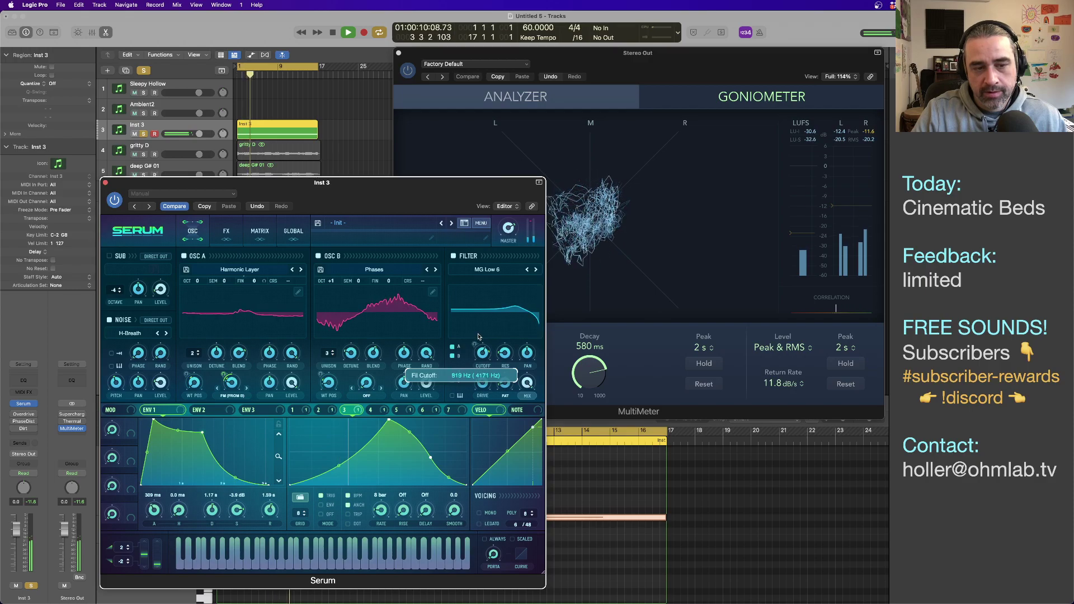
drag(300, 384, 296, 401)
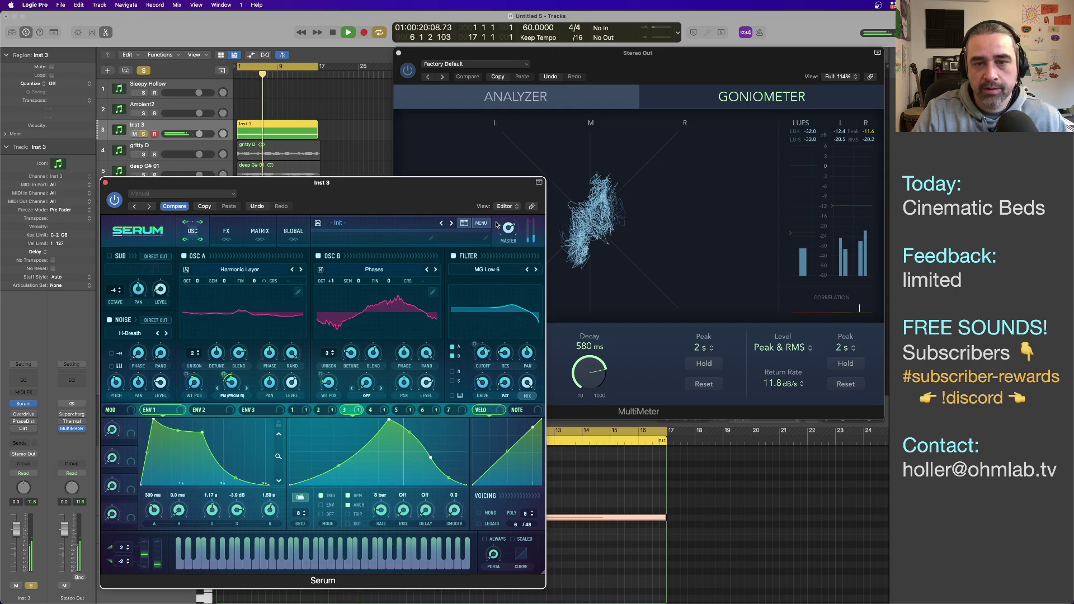
drag(507, 223, 508, 226)
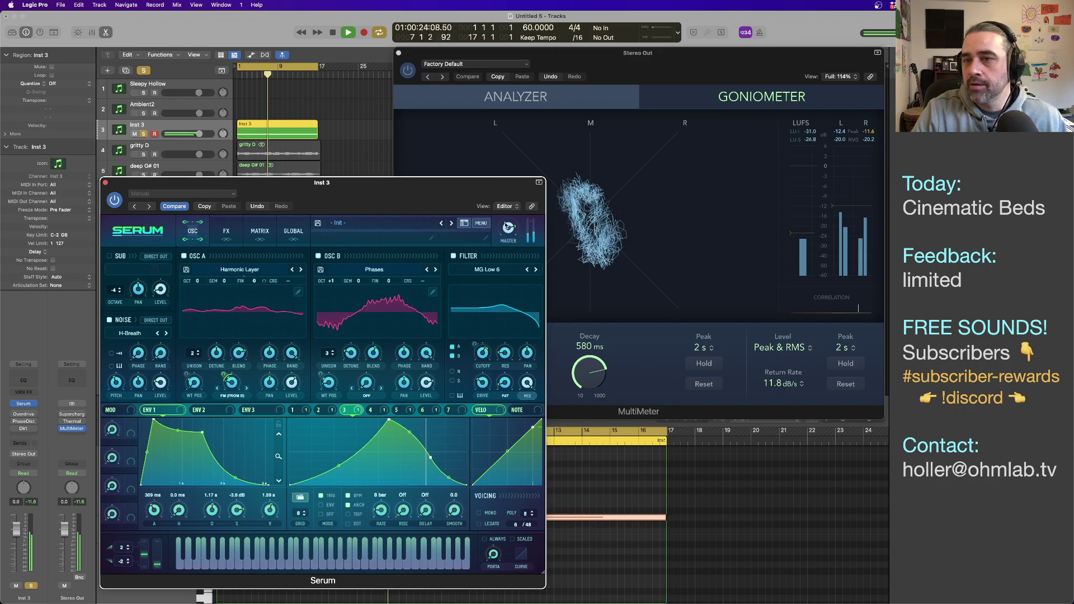
drag(318, 205, 292, 194)
Step: Set the distortion effect's drive to 0% and its type to X-Shaper (Asym)
click(197, 222)
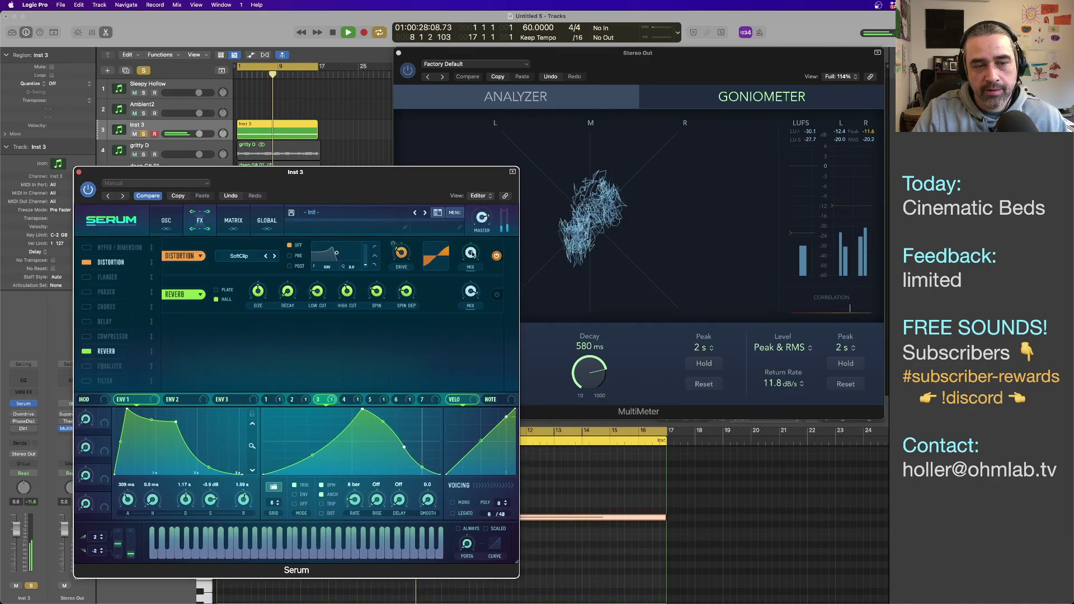
click(243, 256)
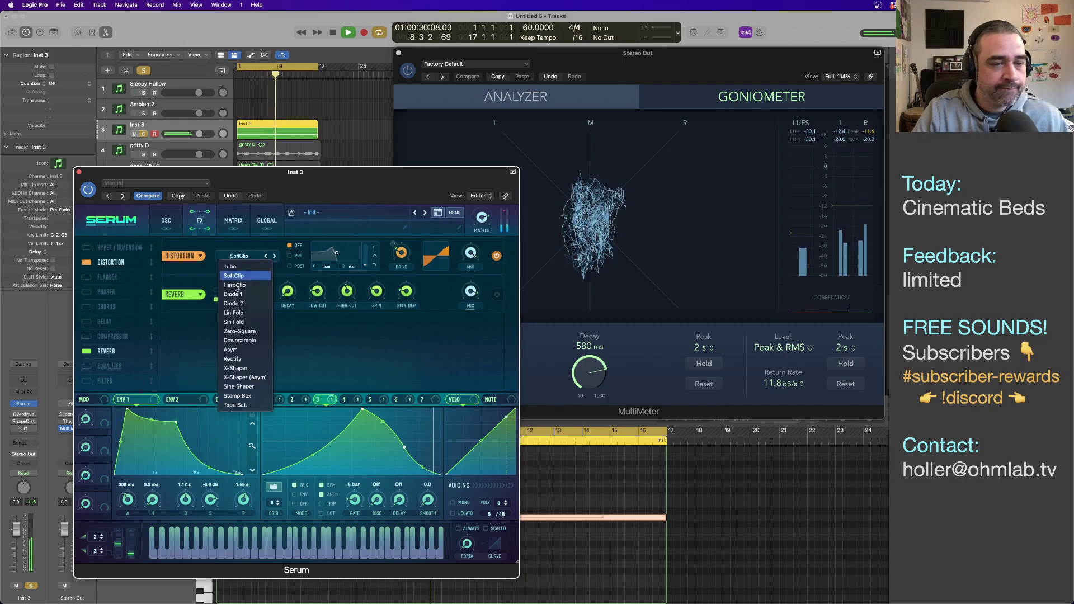
click(400, 253)
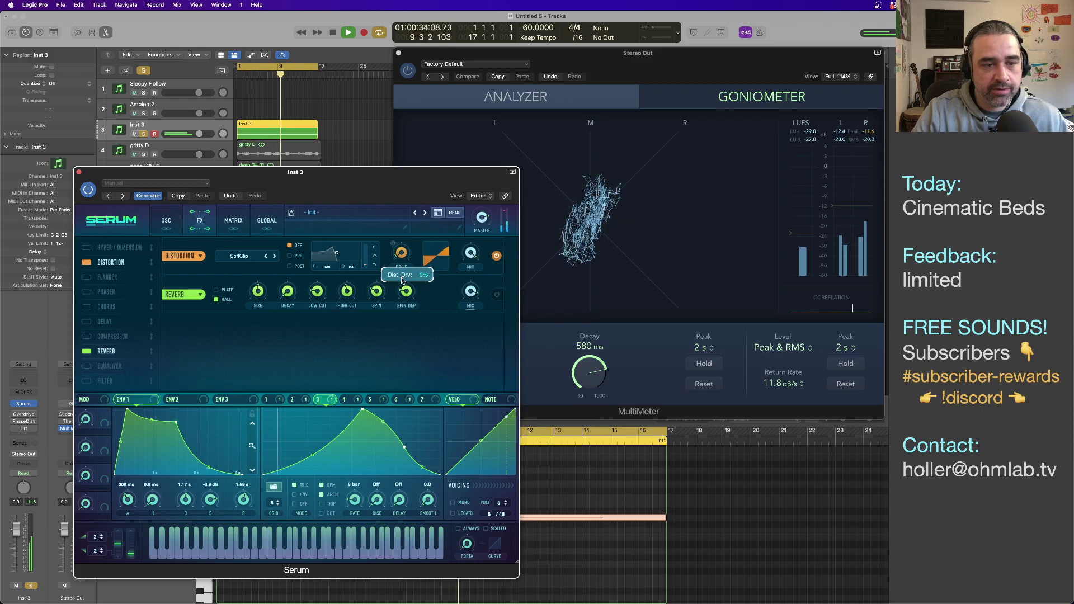
click(241, 257)
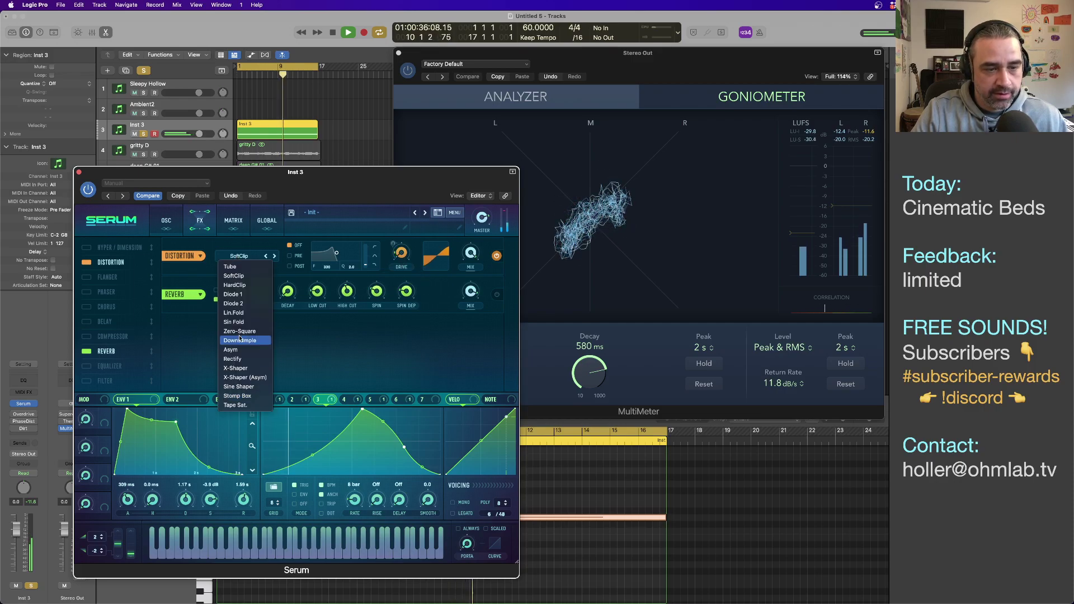
click(246, 377)
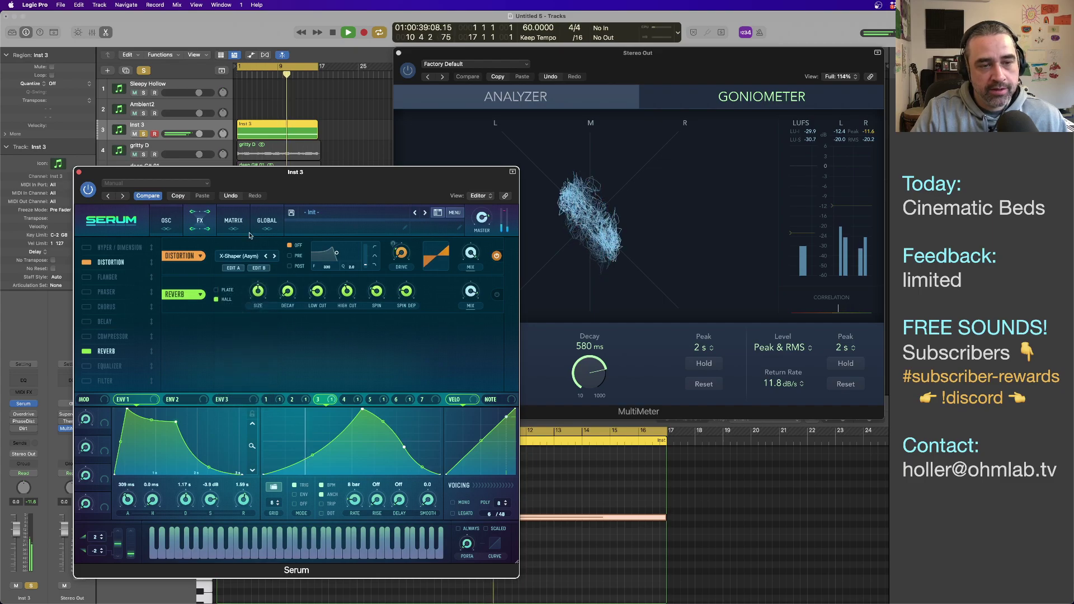
Step: Add five points to the distortion's Shaper A curve to form a zigzag with two dips before its upper end
click(231, 268)
double_click(124, 255)
double_click(161, 300)
double_click(176, 256)
double_click(194, 283)
double_click(216, 242)
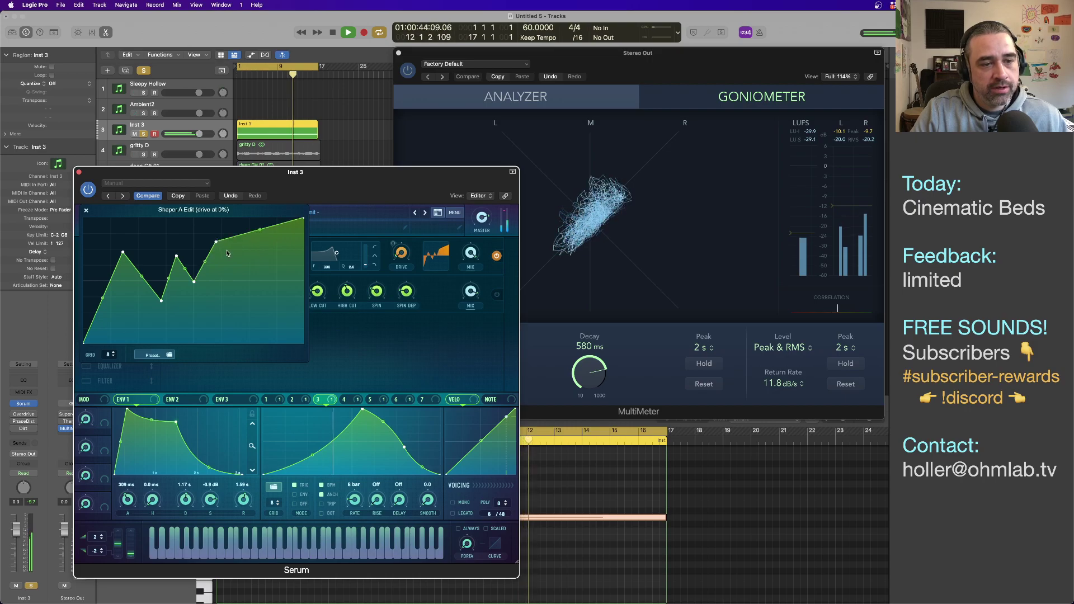
Step: Add five more points along the upper end of the distortion's Shaper A curve to continue its zigzag in smaller dips
double_click(233, 252)
double_click(249, 231)
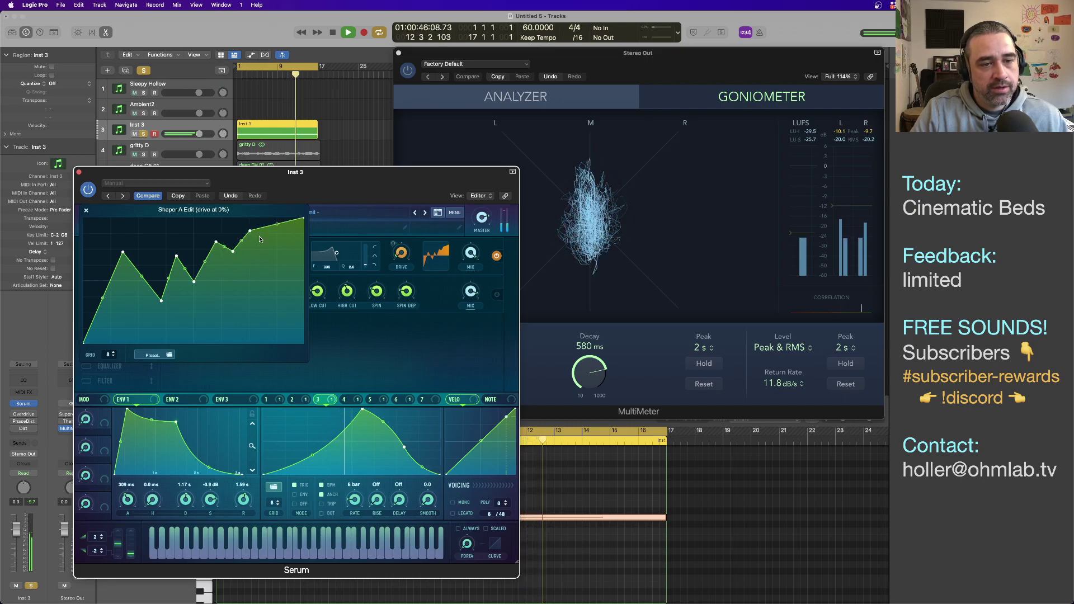
double_click(263, 240)
double_click(276, 228)
double_click(290, 222)
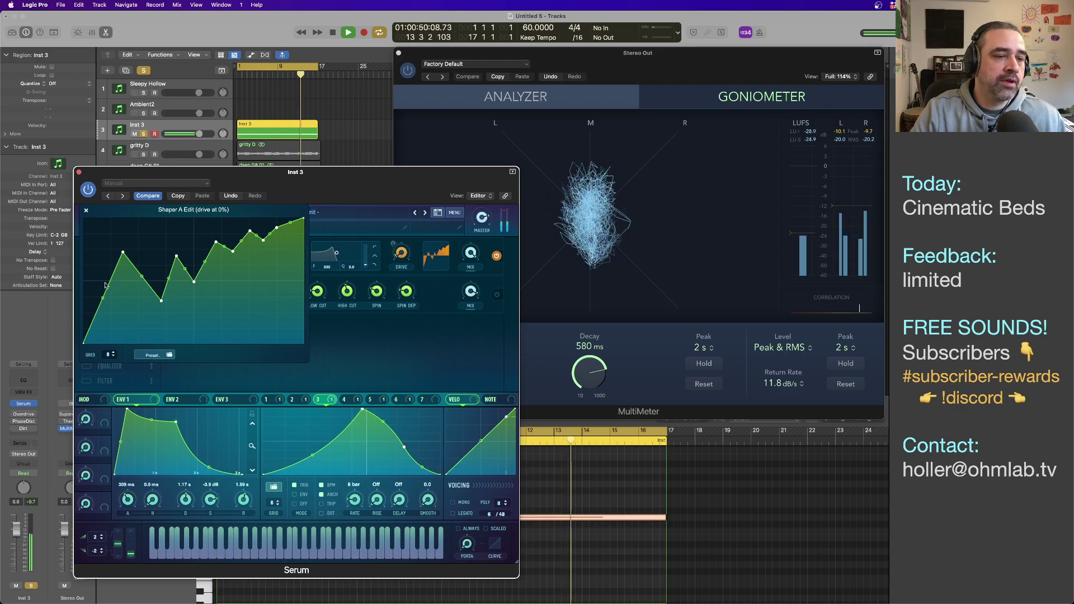
Step: Soften the Shaper A curve by lowering its first three peaks, close its editor, and adjust the distortion drive by ear
drag(103, 298, 100, 294)
drag(123, 253, 114, 280)
drag(177, 256, 176, 272)
drag(216, 241, 217, 248)
click(86, 210)
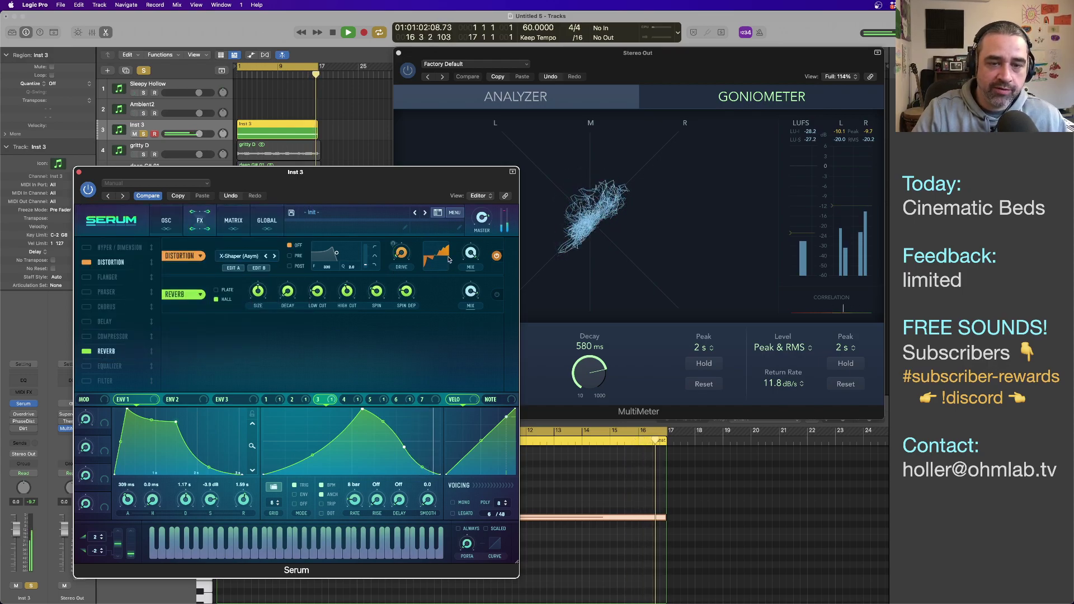
drag(404, 259, 399, 233)
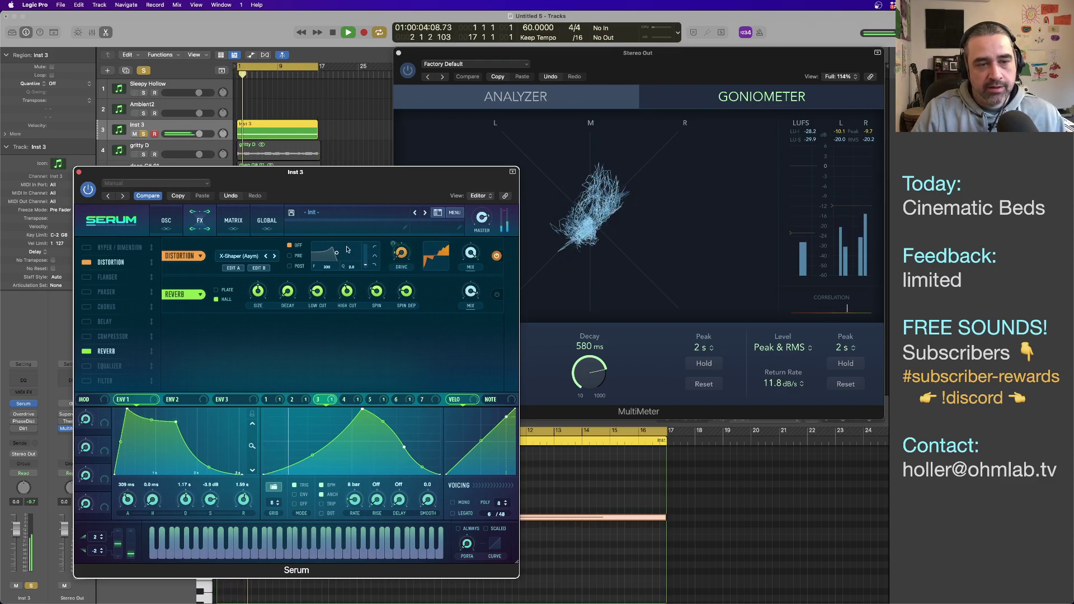
Step: Add two points to the distortion's Shaper B curve and bend its segments into a broad hump followed by a dip
click(259, 269)
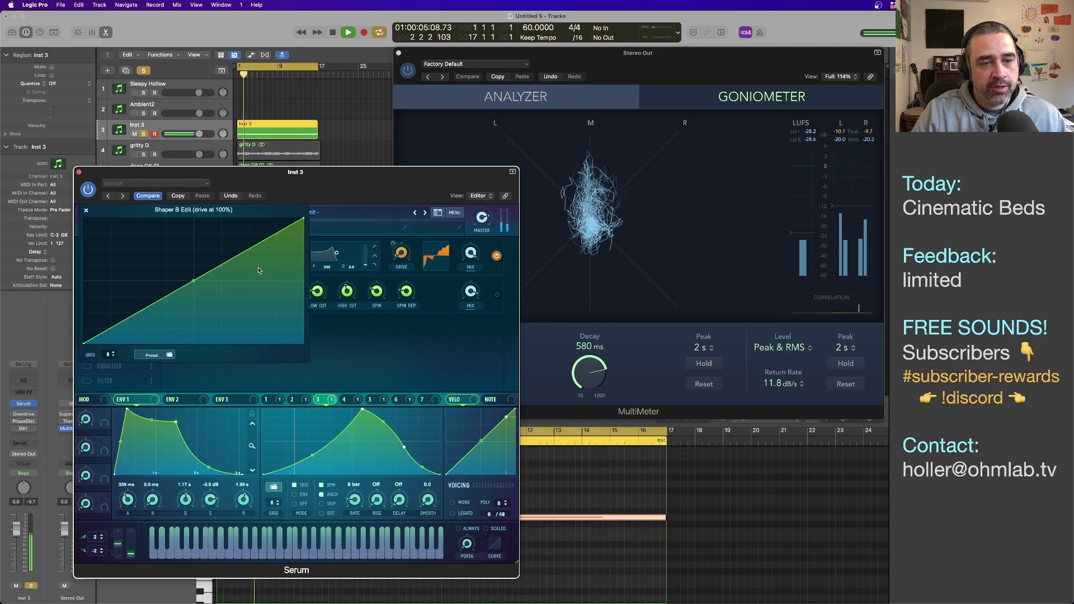
double_click(128, 238)
double_click(264, 307)
drag(128, 239, 148, 219)
drag(114, 276, 115, 231)
drag(205, 263, 199, 230)
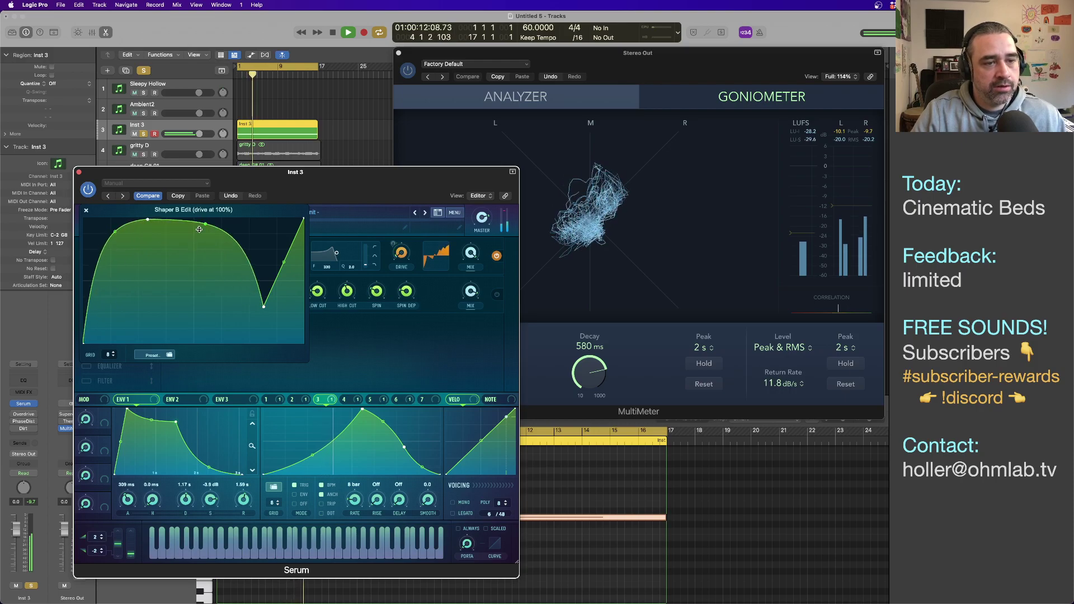
Step: Add a point midway down Shaper B's hump, pull the dip to the floor, and flatten the curve's tail along it
double_click(194, 284)
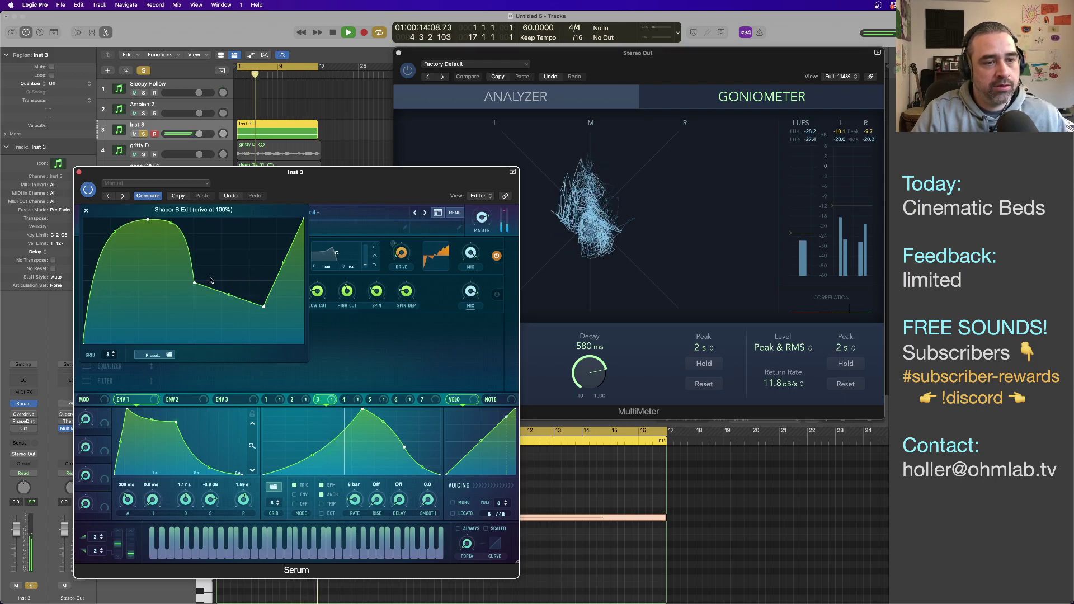
drag(263, 307, 217, 340)
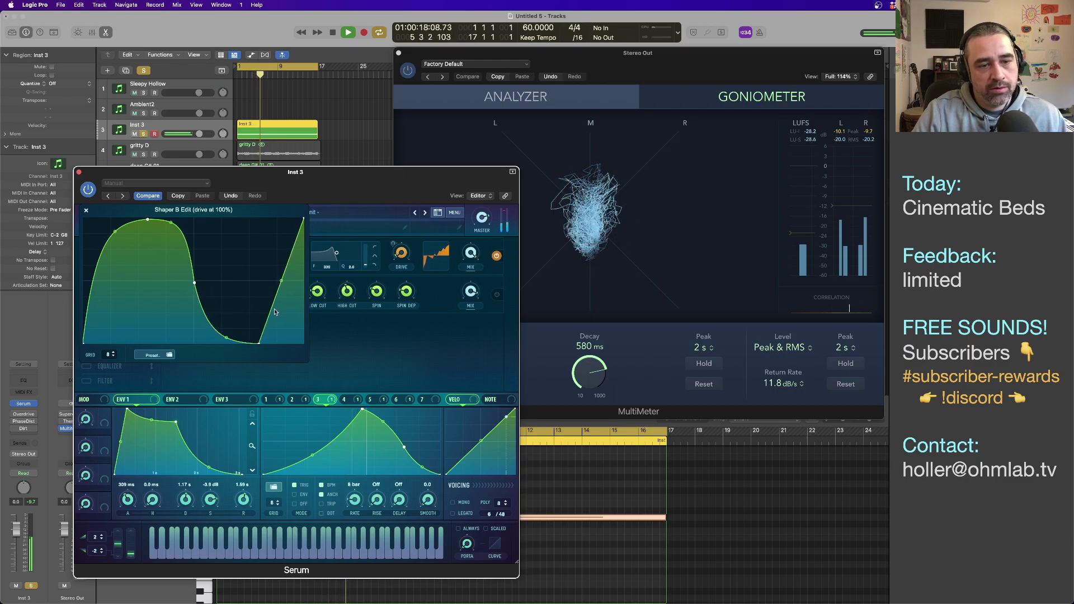
drag(282, 281, 267, 301)
drag(267, 339, 271, 382)
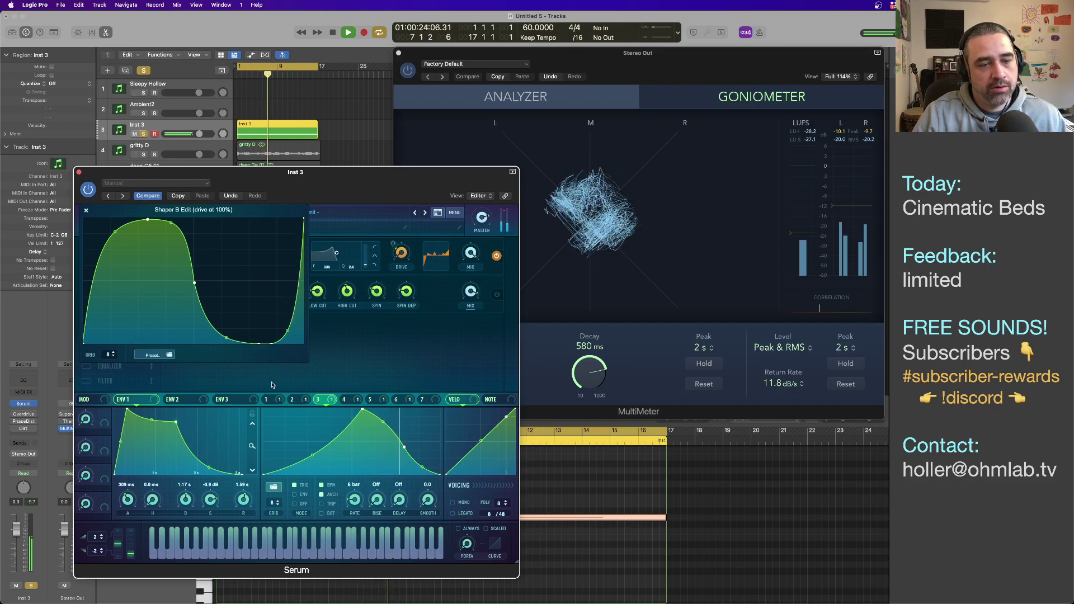
drag(289, 332, 302, 386)
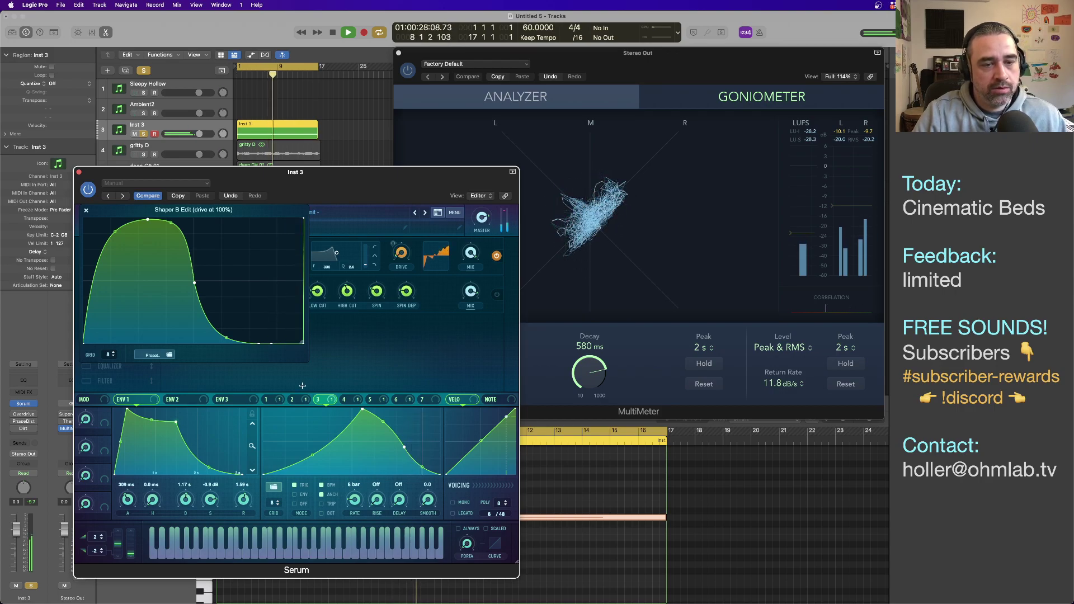
Step: Widen Shaper B's hump by moving its peak and middle points, and delete the floor points for a straight downward slope
drag(194, 283, 240, 277)
mouse_move(148, 221)
mouse_down()
mouse_move(193, 218)
mouse_move(138, 239)
mouse_up()
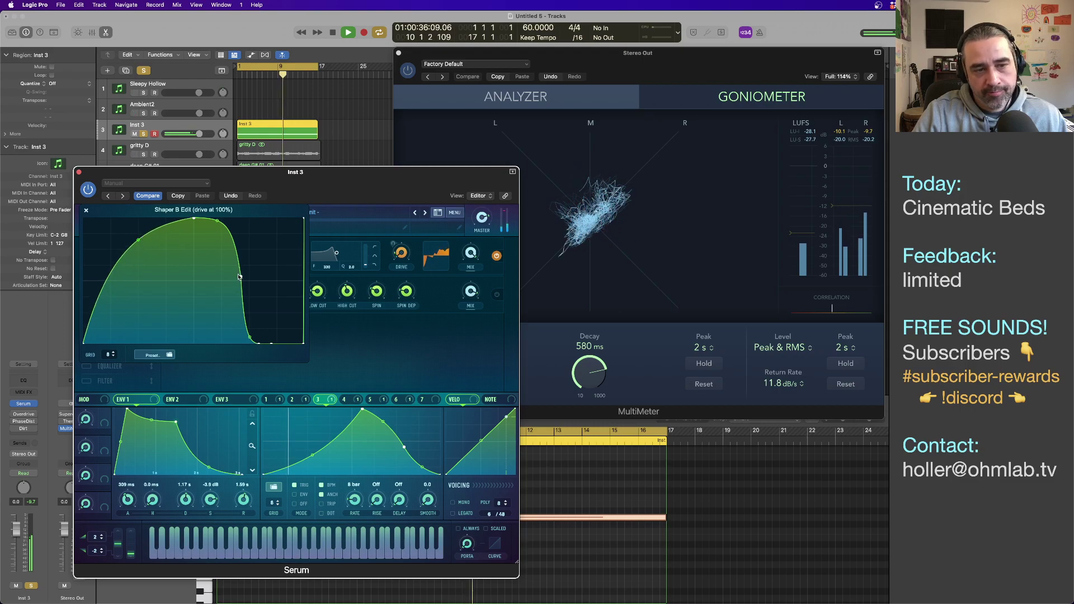
mouse_move(241, 276)
mouse_down()
mouse_move(262, 335)
mouse_move(211, 354)
mouse_move(266, 358)
mouse_move(199, 349)
mouse_move(227, 347)
mouse_move(219, 288)
mouse_move(202, 288)
mouse_move(226, 287)
mouse_up()
double_click(272, 343)
double_click(243, 338)
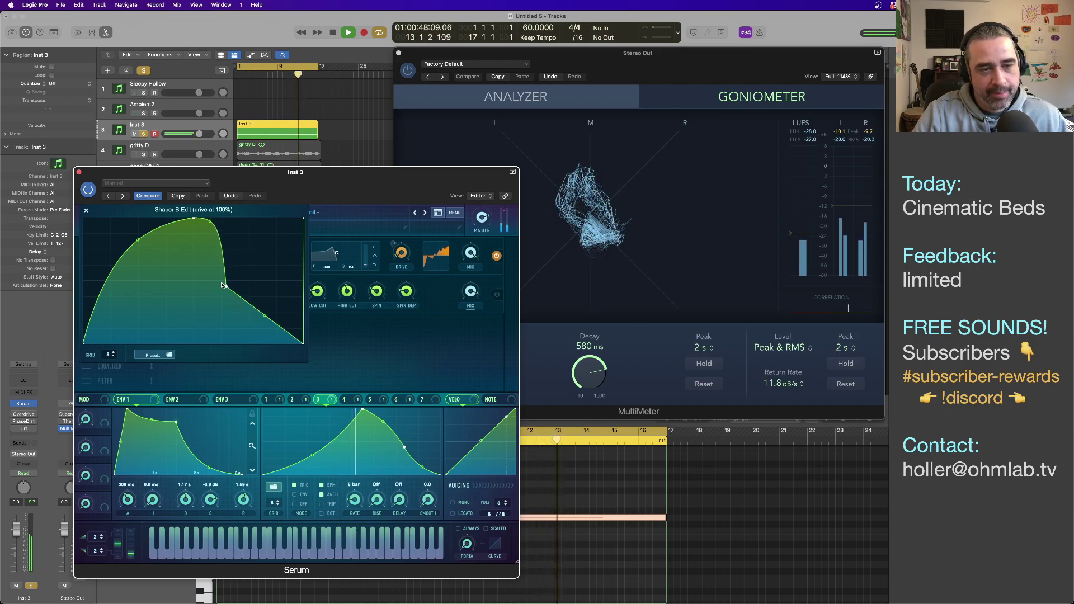
mouse_move(226, 286)
mouse_down()
mouse_move(197, 327)
mouse_move(248, 224)
mouse_move(242, 280)
mouse_move(228, 276)
mouse_move(221, 289)
mouse_up()
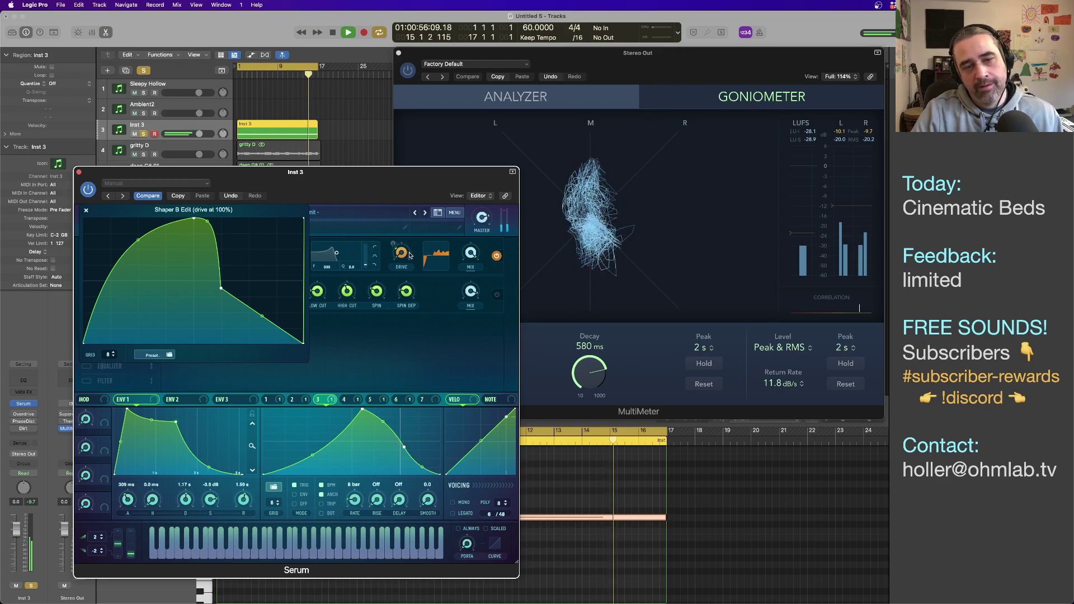
Step: Readjust the distortion drive, modulate it with LFO 5 at an amount of 11, and close the Shaper B editor
mouse_move(401, 255)
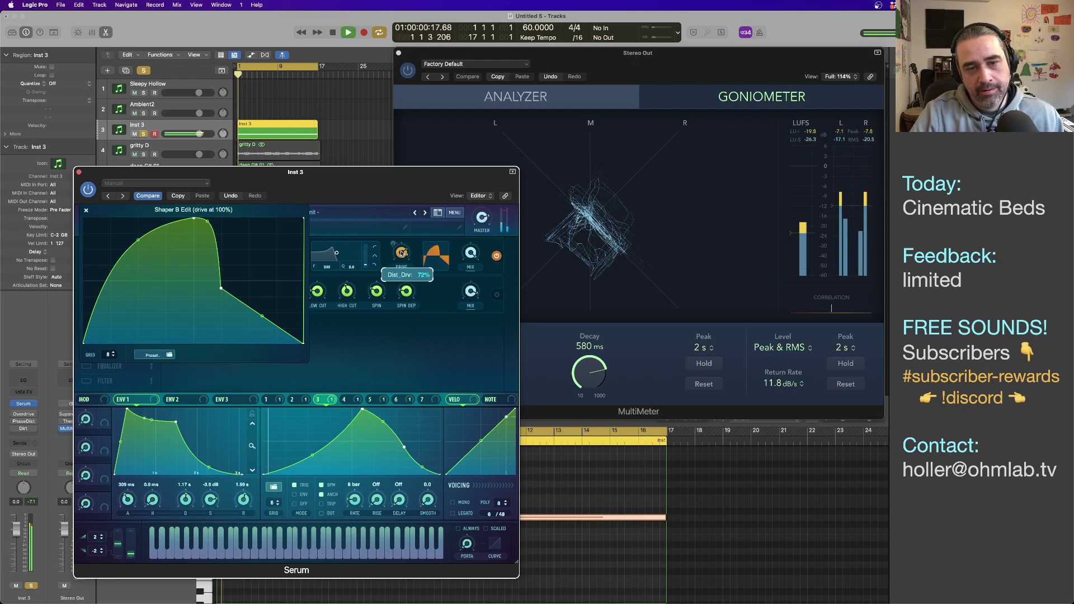
drag(402, 256, 404, 289)
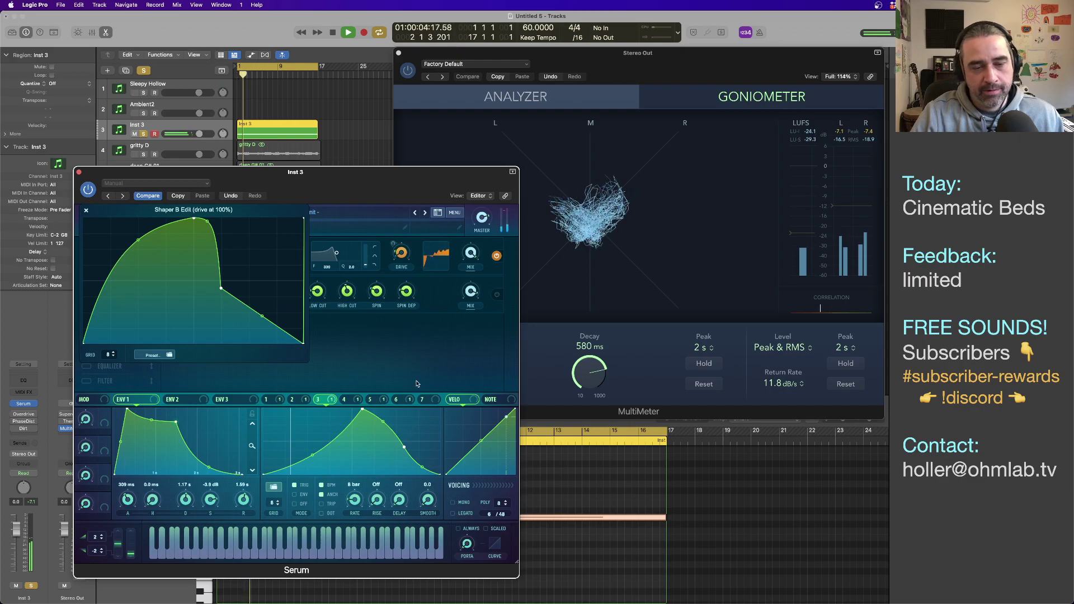
click(345, 400)
click(370, 401)
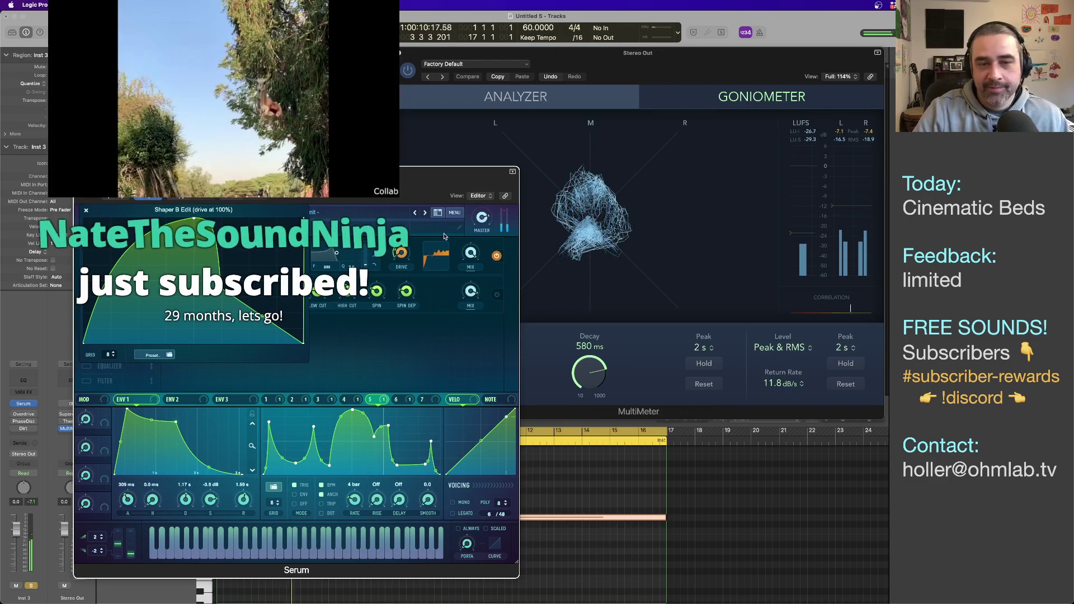
mouse_move(401, 253)
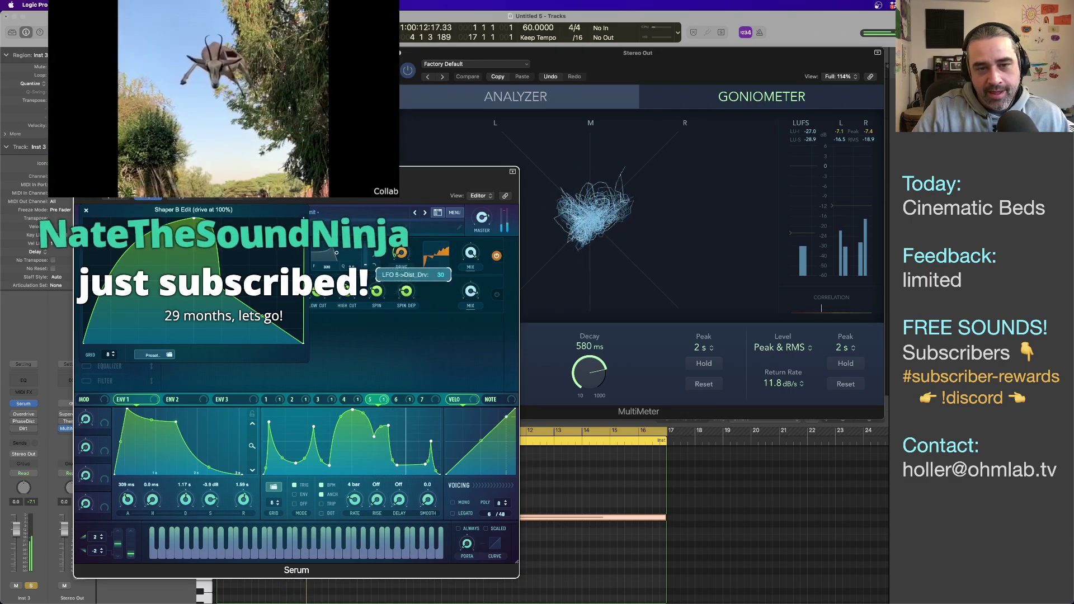
drag(392, 251, 401, 259)
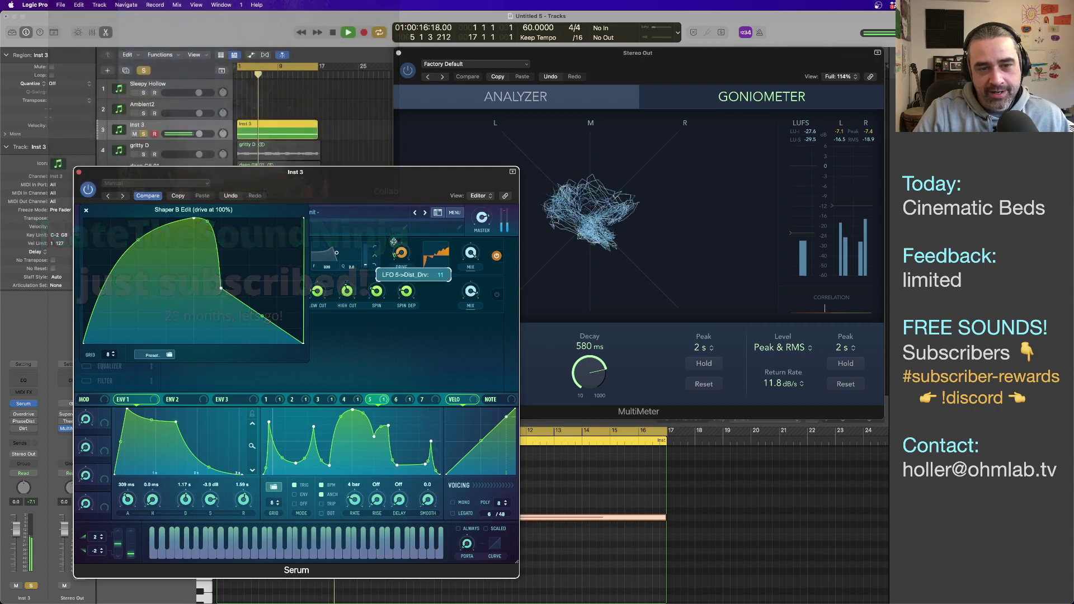
mouse_move(395, 245)
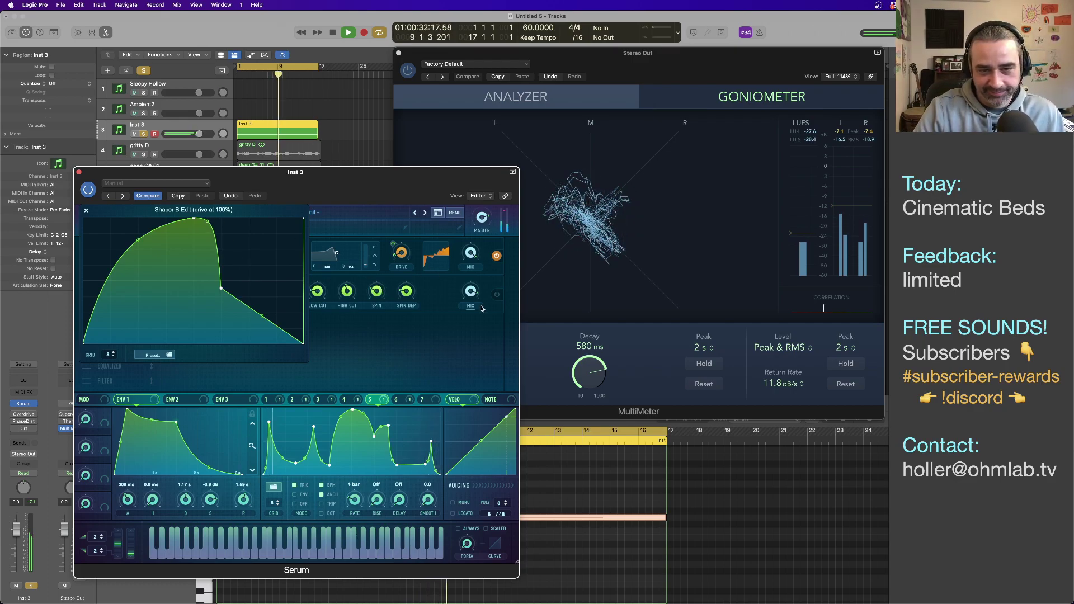
mouse_move(472, 257)
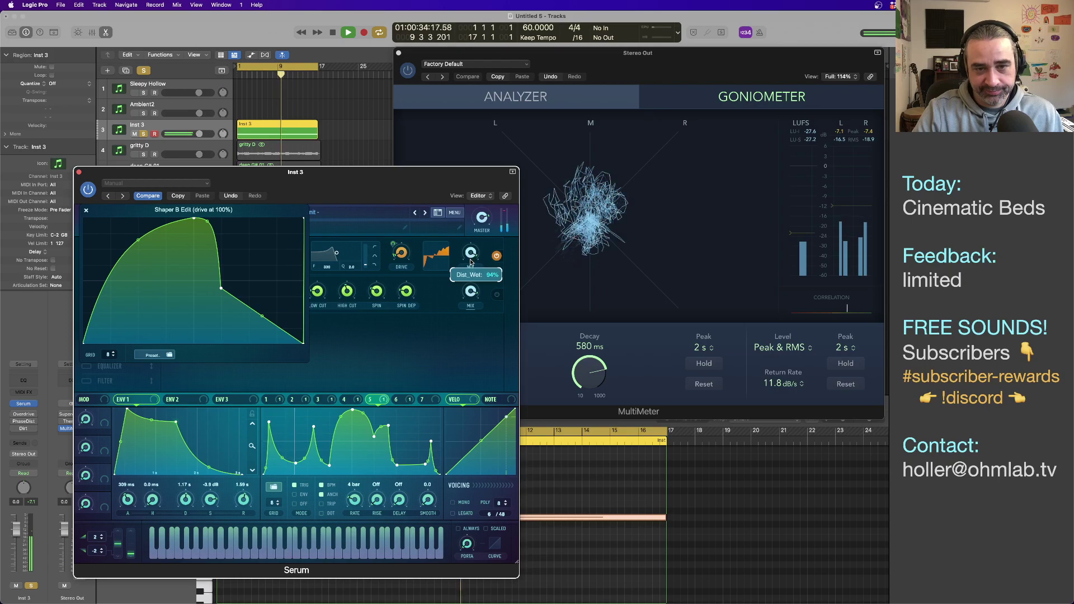
click(87, 211)
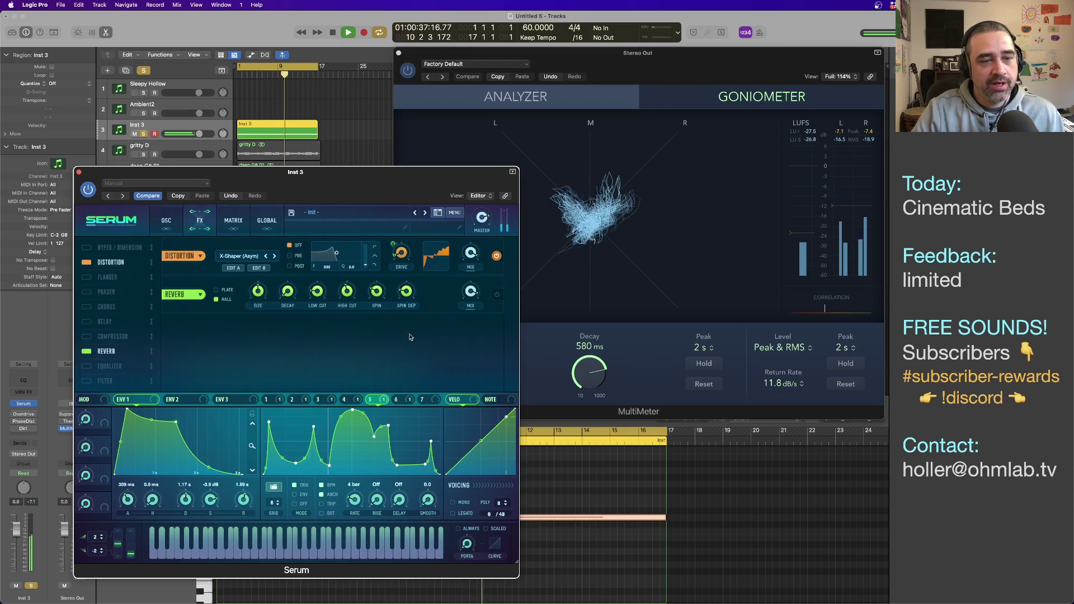
Step: Add a Filter effect to the effects chain and slightly lower the cutoff of the oscillators' MG Low 6 filter
click(87, 382)
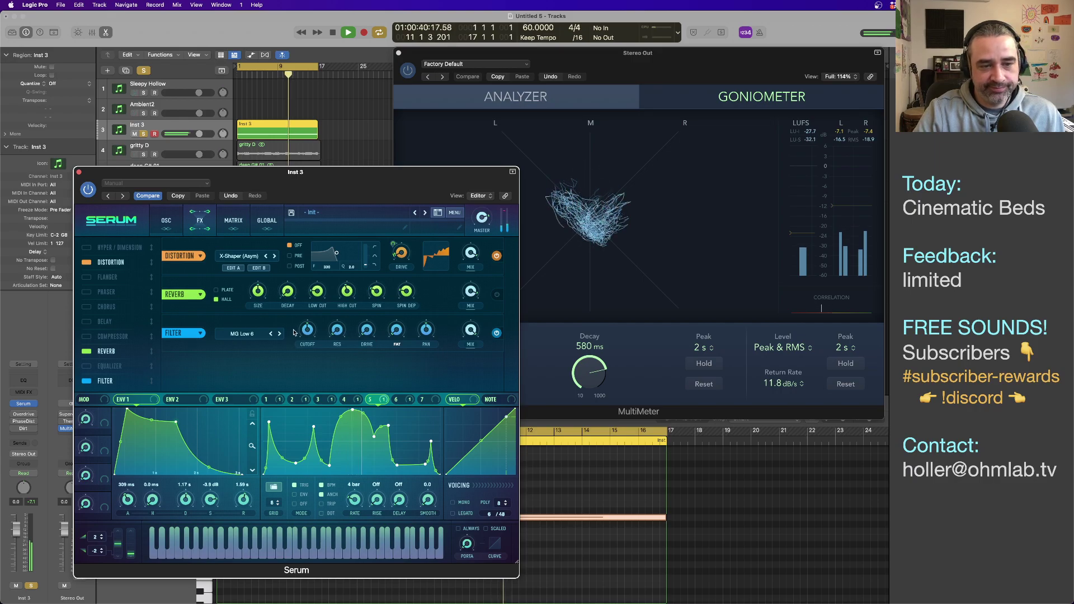
mouse_move(312, 339)
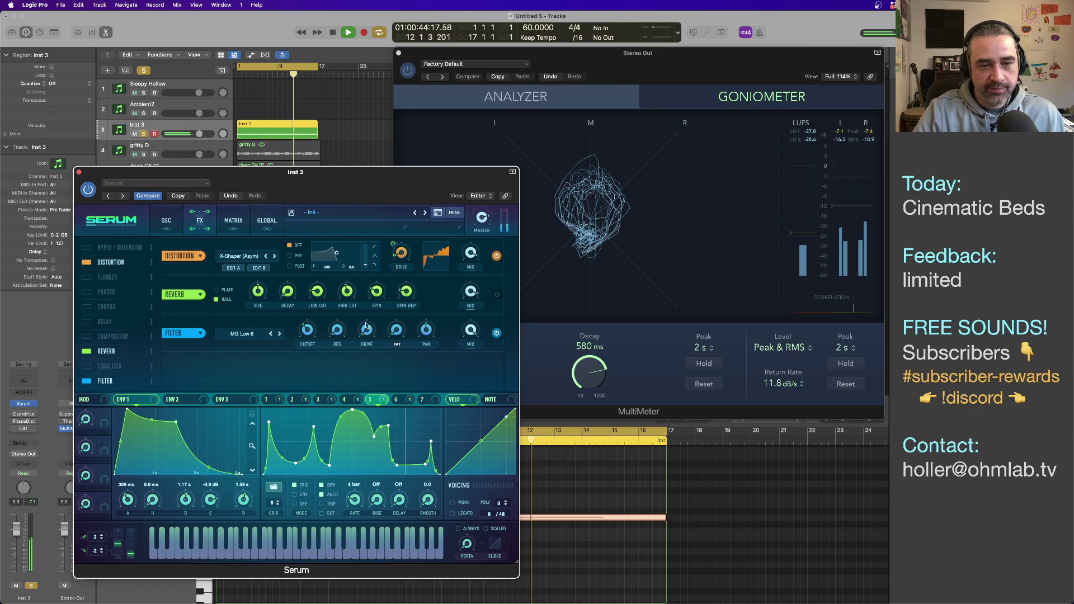
click(173, 223)
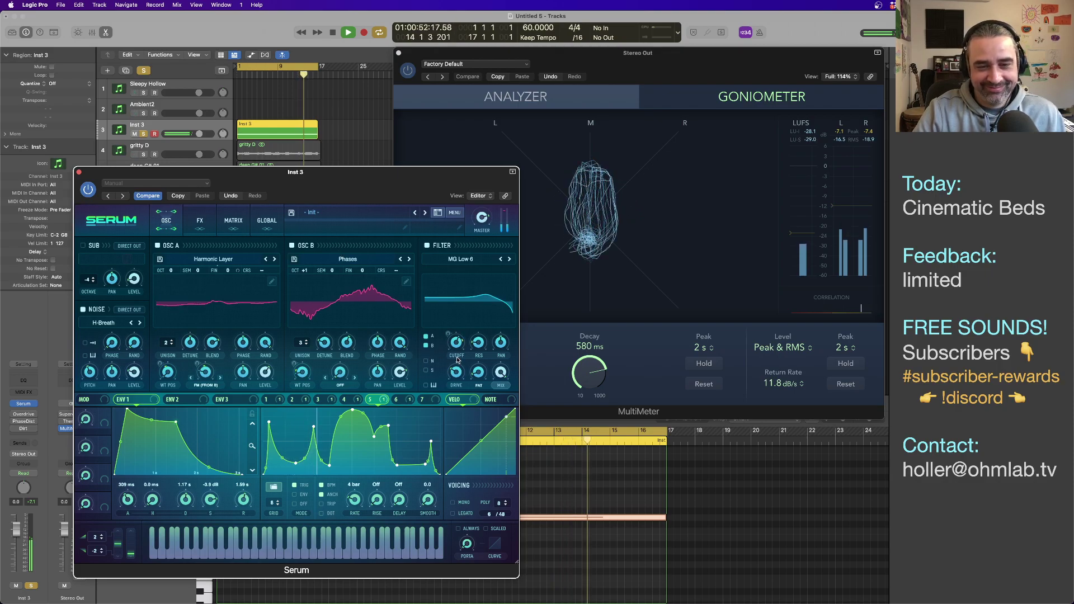
drag(460, 356, 460, 366)
Step: Set the filter effect's type to Combs and raise its resonance to about 63%
click(242, 333)
mouse_move(235, 372)
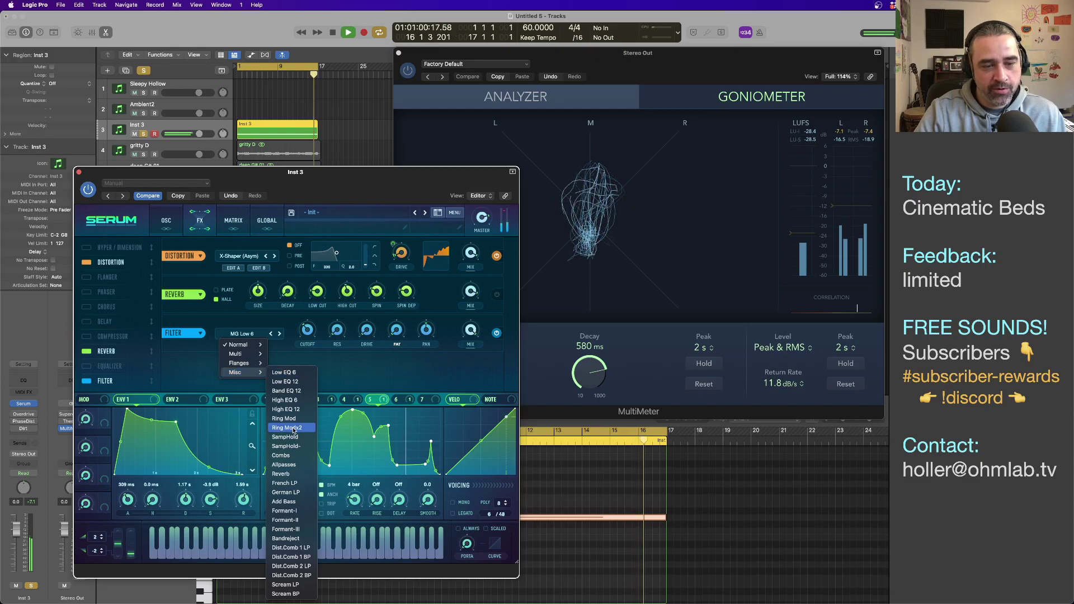
click(293, 459)
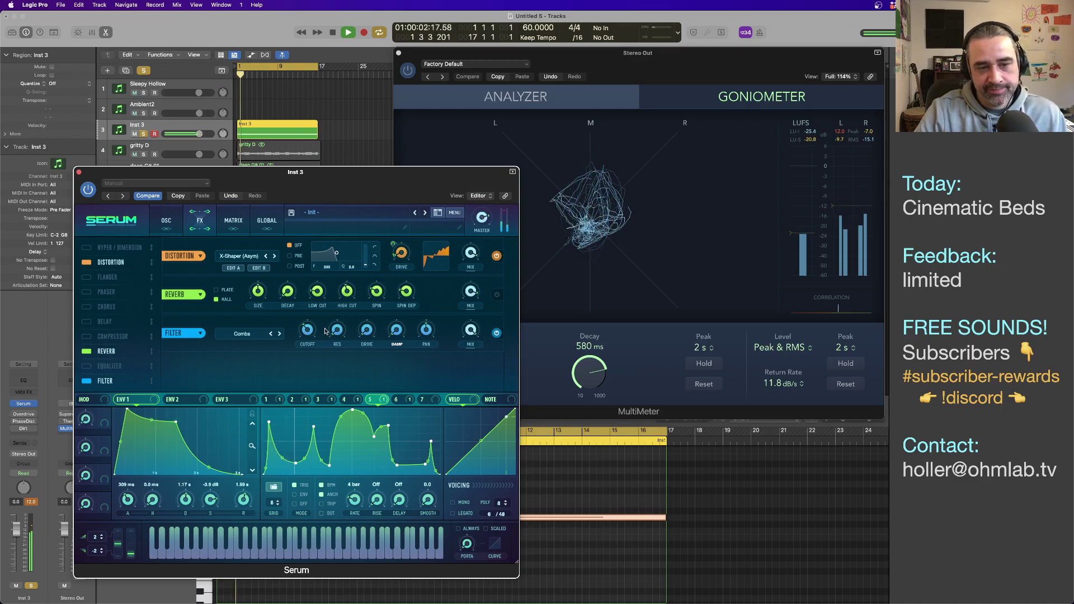
mouse_move(336, 337)
drag(330, 316, 340, 334)
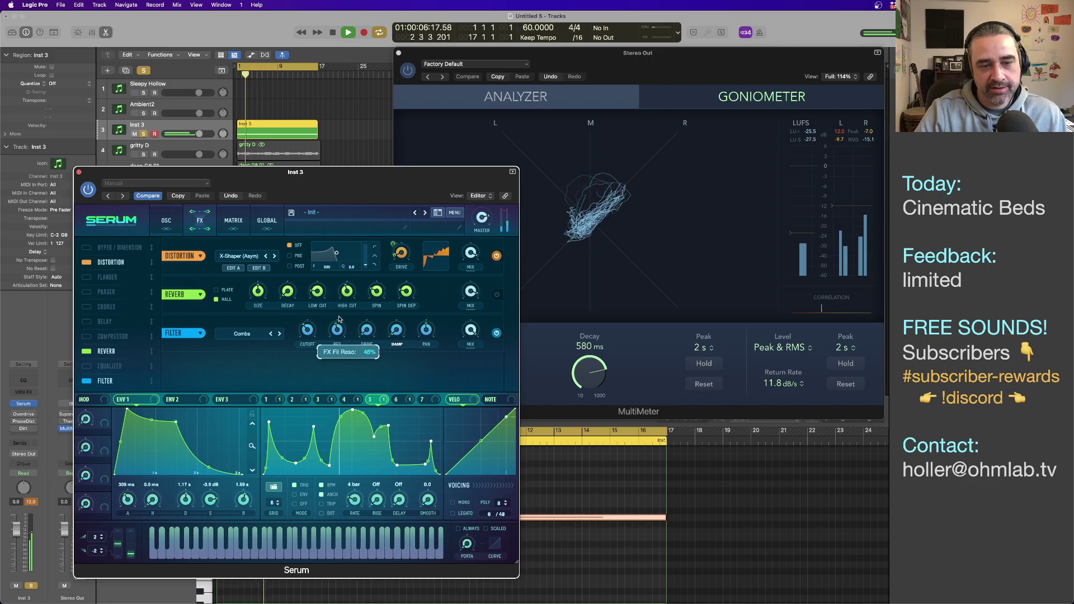
drag(339, 308, 338, 334)
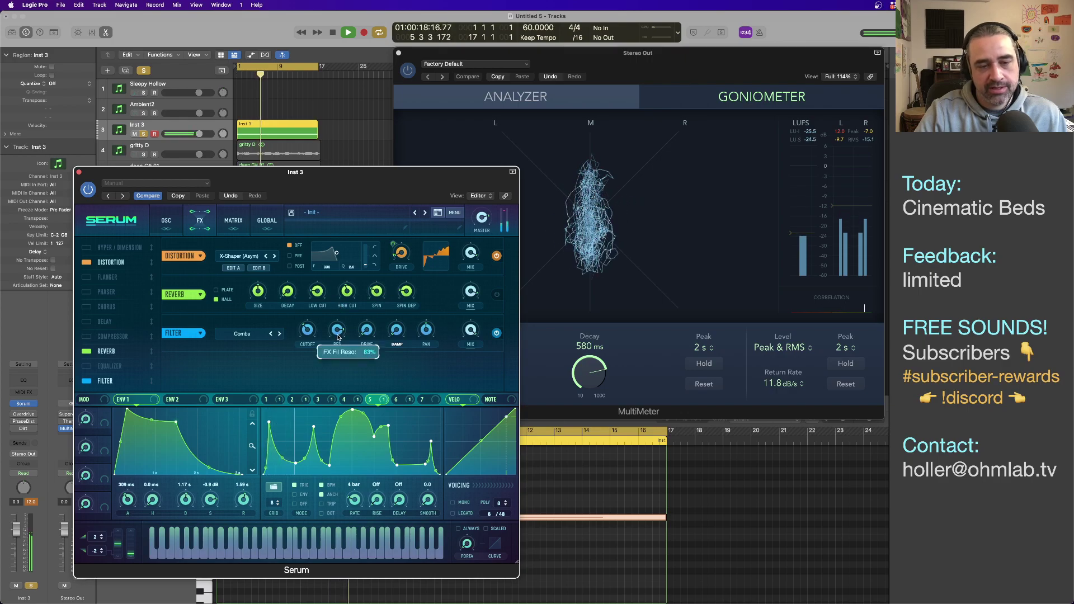
Step: Adjust the Combs filter's cutoff by ear around 760 Hz and reduce its resonance to about 52%
mouse_move(308, 332)
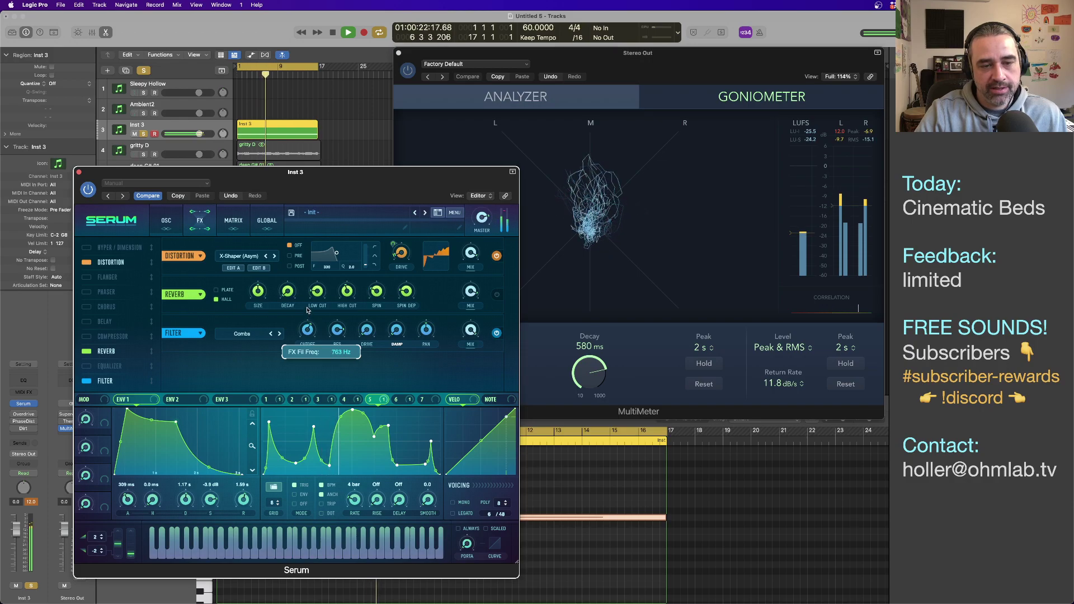
drag(307, 304, 307, 340)
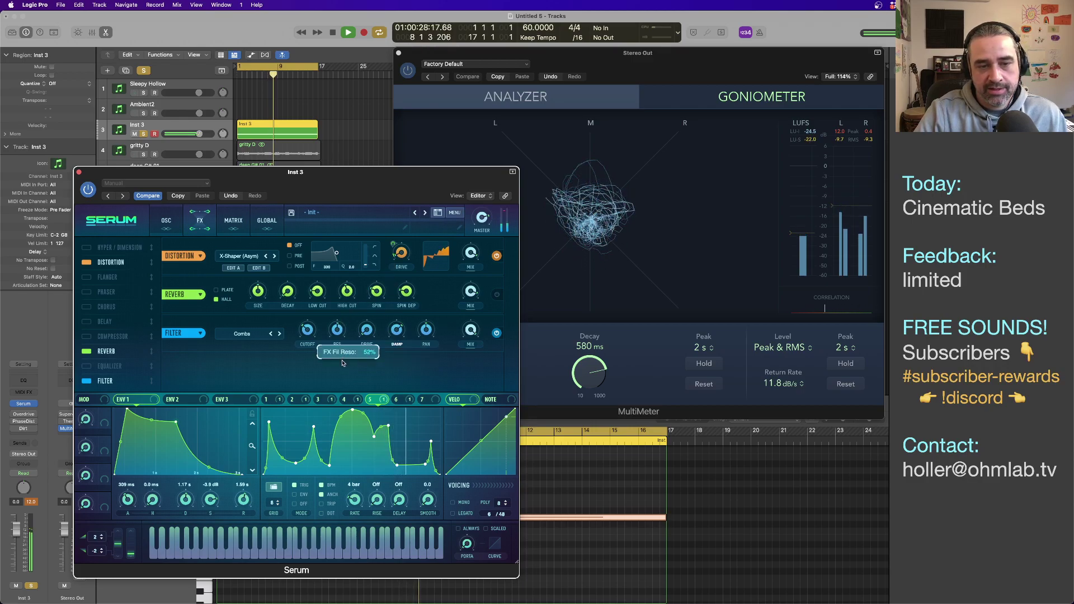
mouse_move(308, 334)
drag(308, 334, 309, 311)
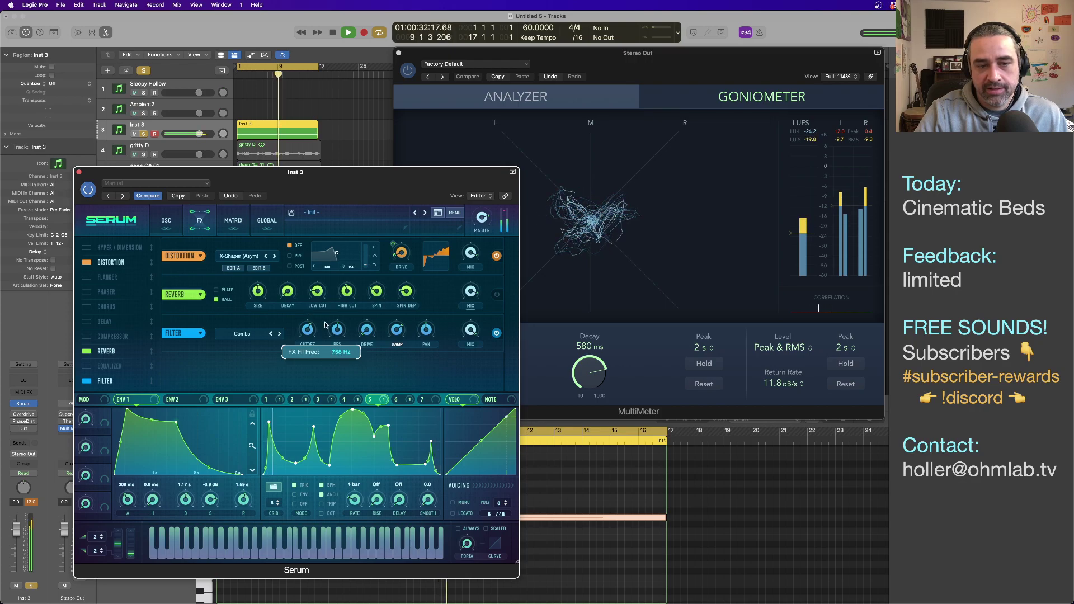
mouse_move(334, 334)
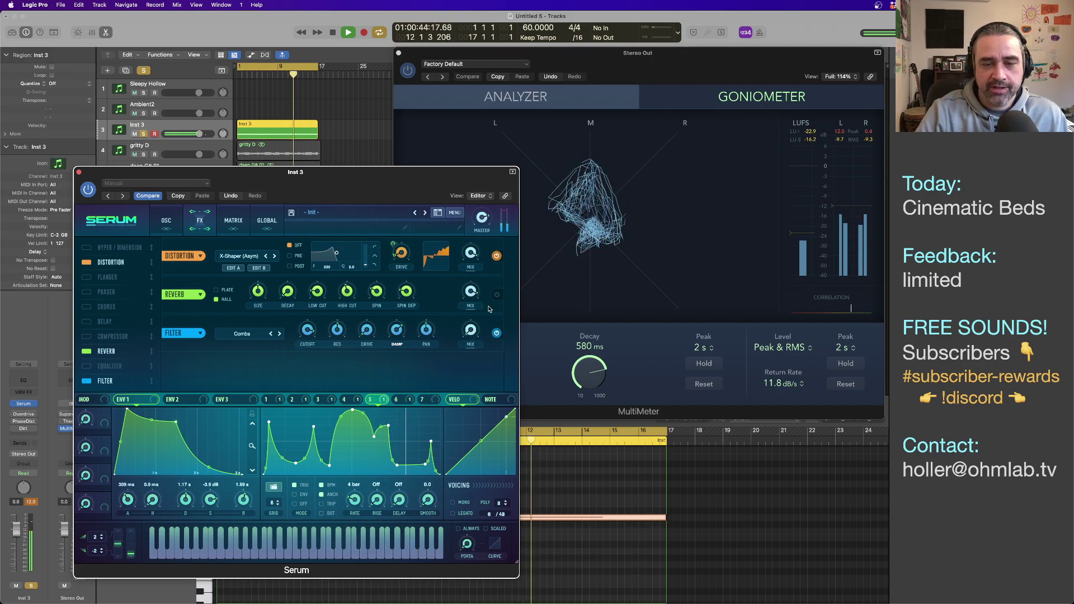
Step: Adjust the mix of the Combs filter and set the distortion mix to 95%, replaying the region briefly before stopping playback
mouse_move(473, 324)
drag(473, 325, 474, 310)
key(space)
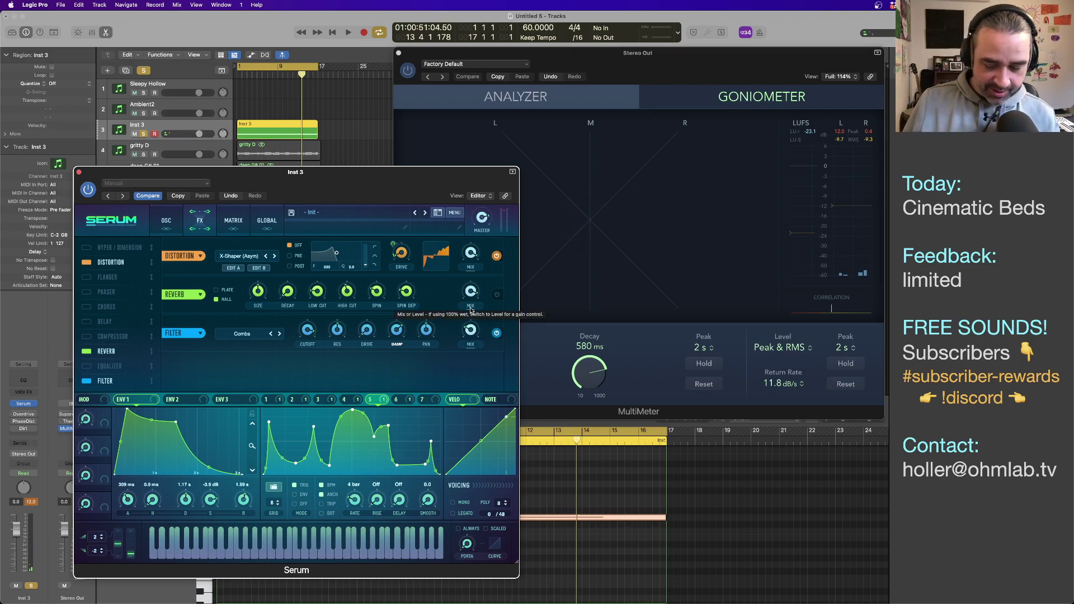
key(space)
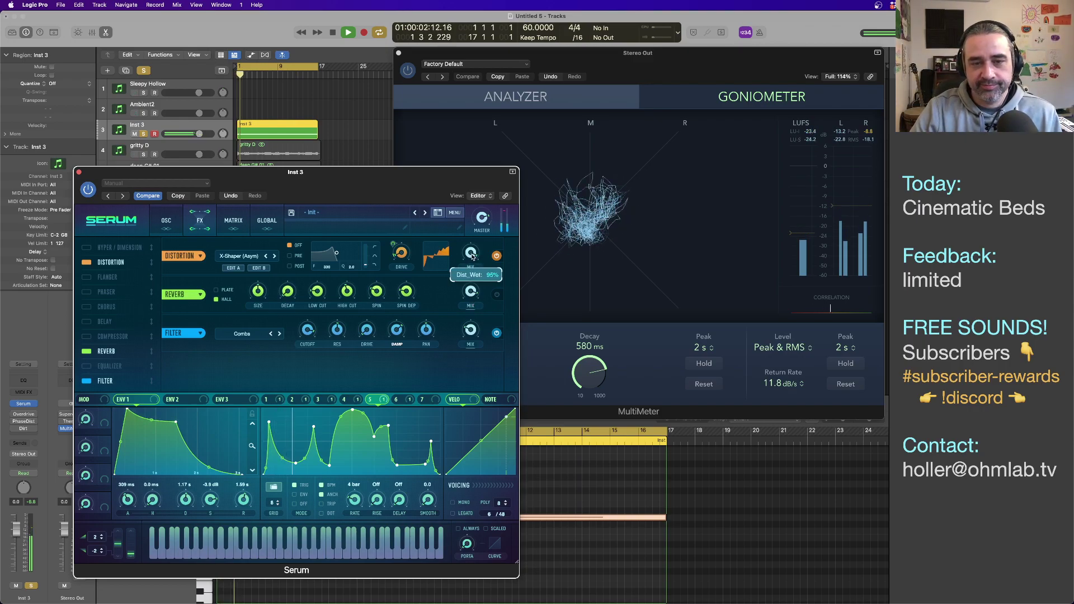
key(space)
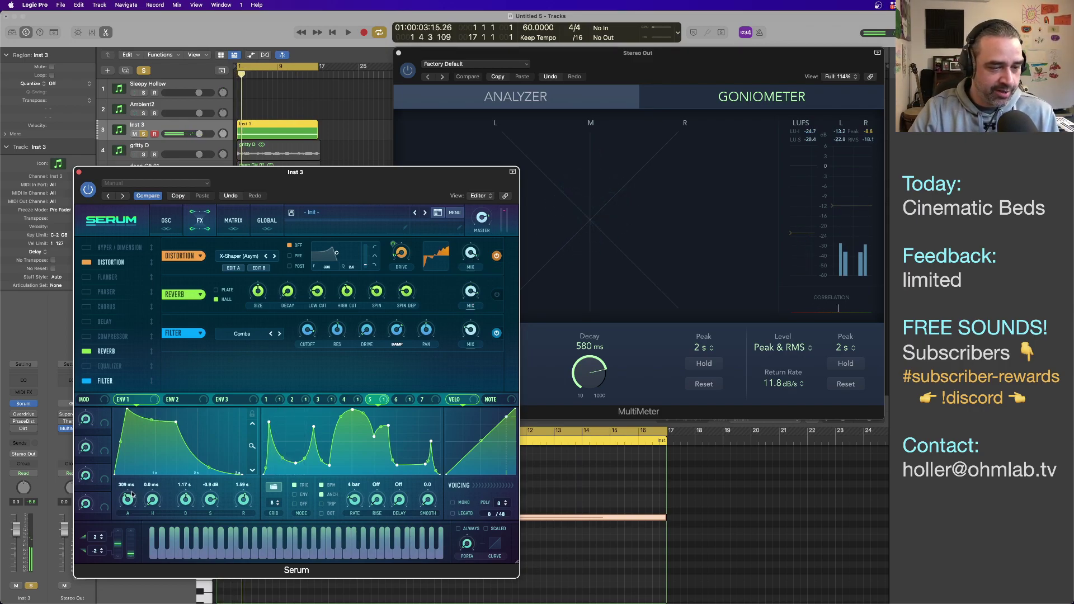
Step: Lengthen Envelope 1's attack to about 1.79 s, listening to the region to judge the slower fade-in
drag(127, 506, 127, 490)
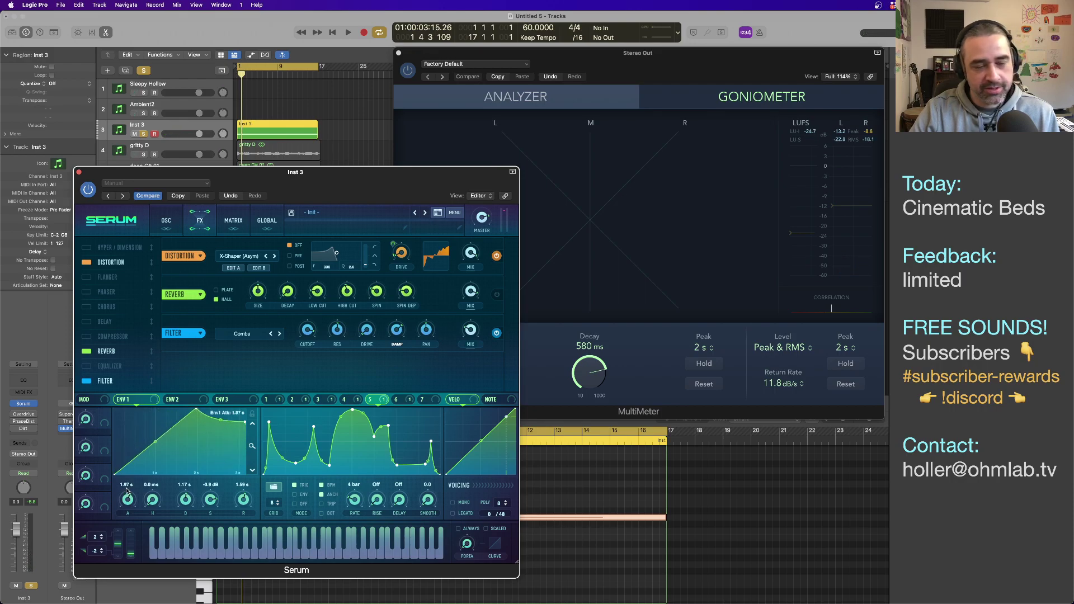
key(space)
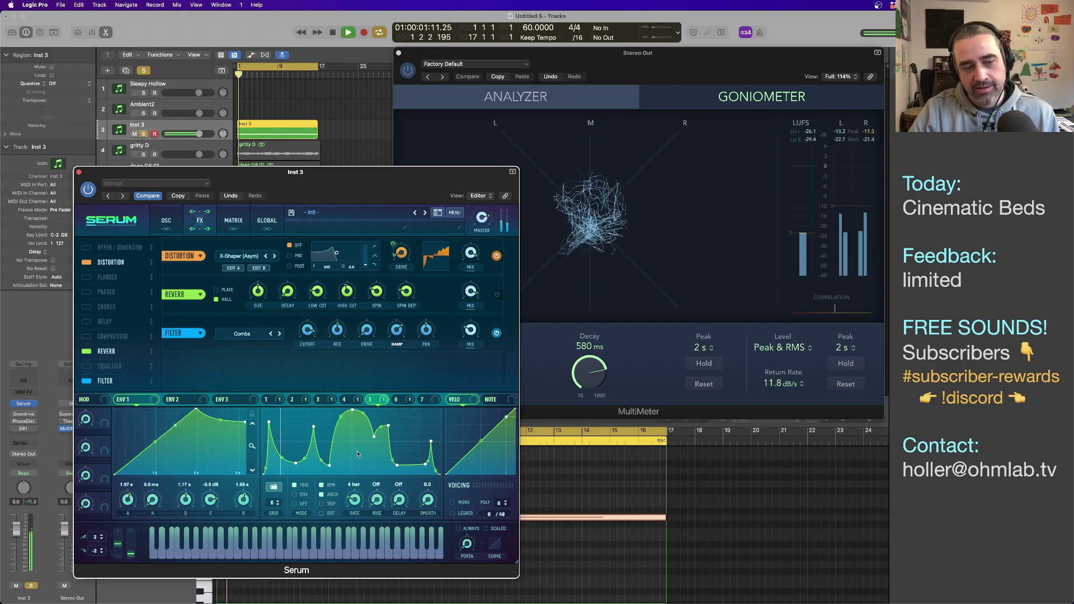
drag(127, 499, 127, 502)
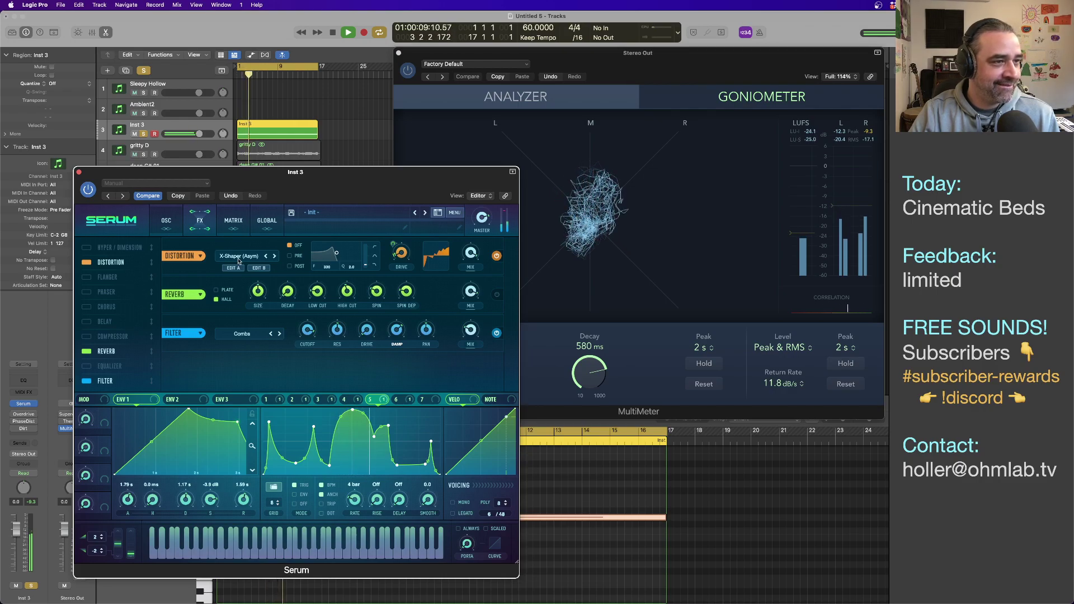
key(space)
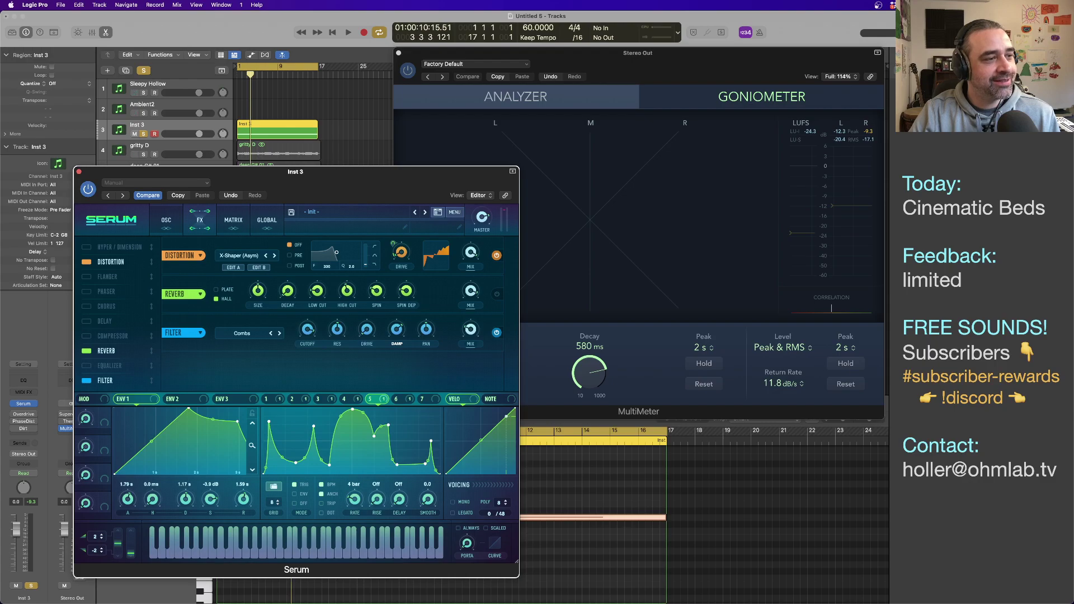
Step: Load the SoundFreqs Half Moon shape into LFO 5 and widen its arch by moving the start point earlier
drag(341, 191, 351, 166)
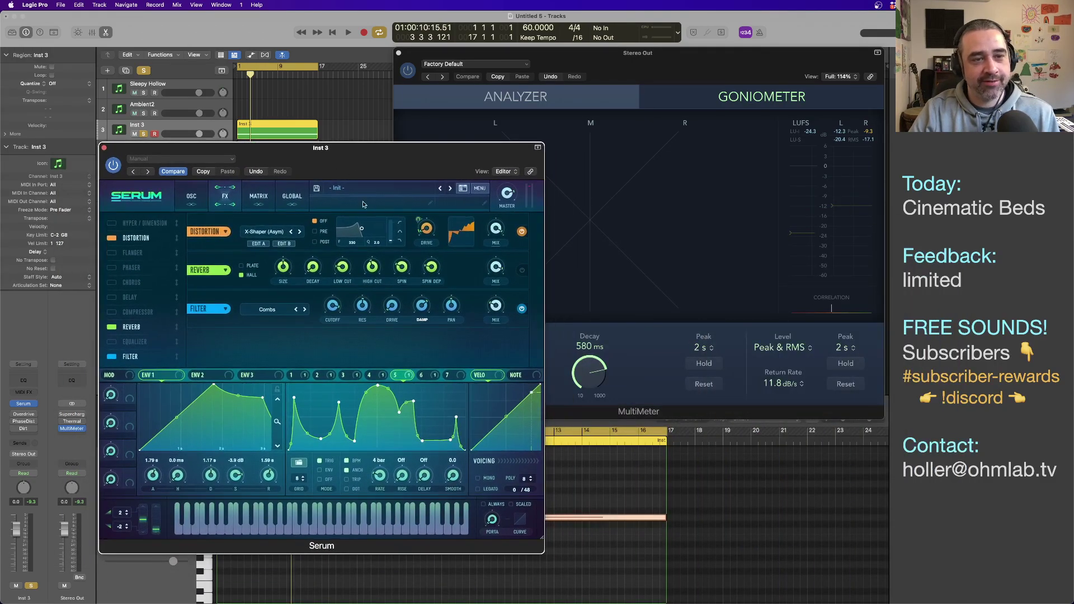
key(space)
key(space)
click(298, 463)
mouse_move(332, 492)
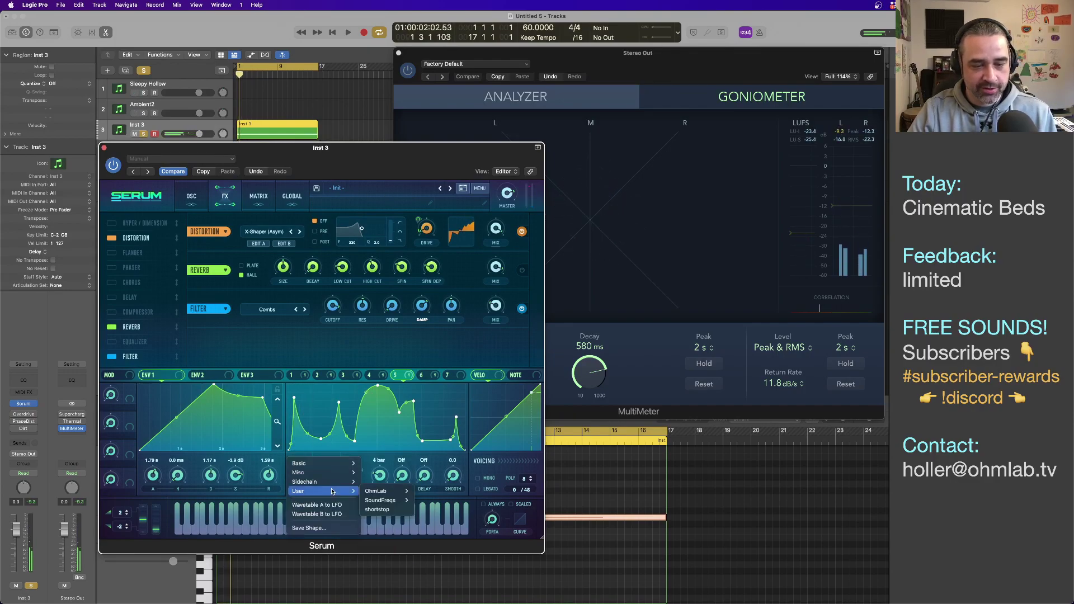
mouse_move(404, 499)
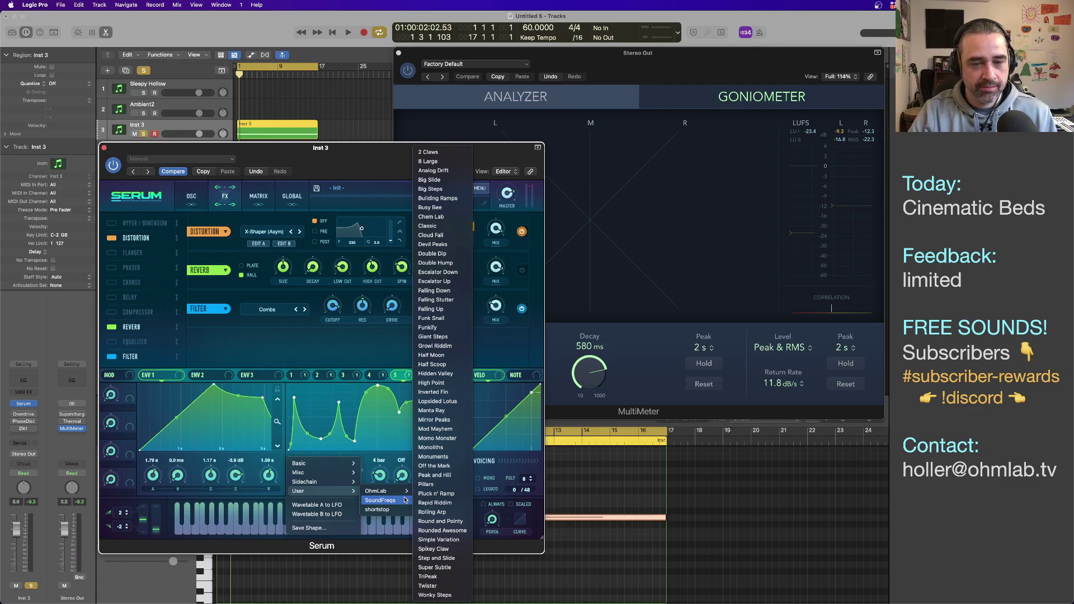
click(441, 355)
key(space)
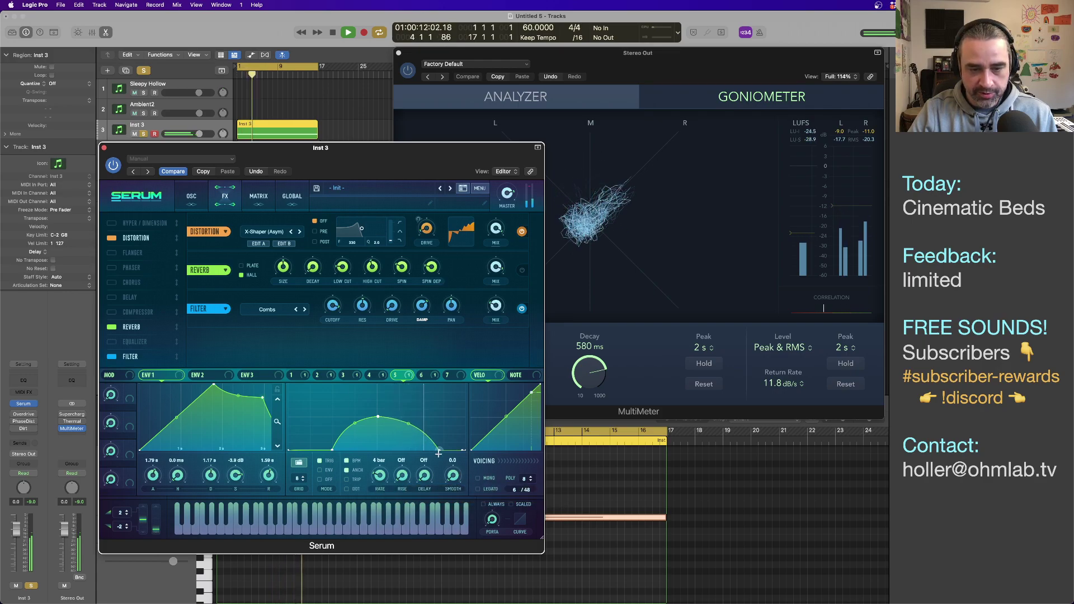
drag(333, 452, 312, 453)
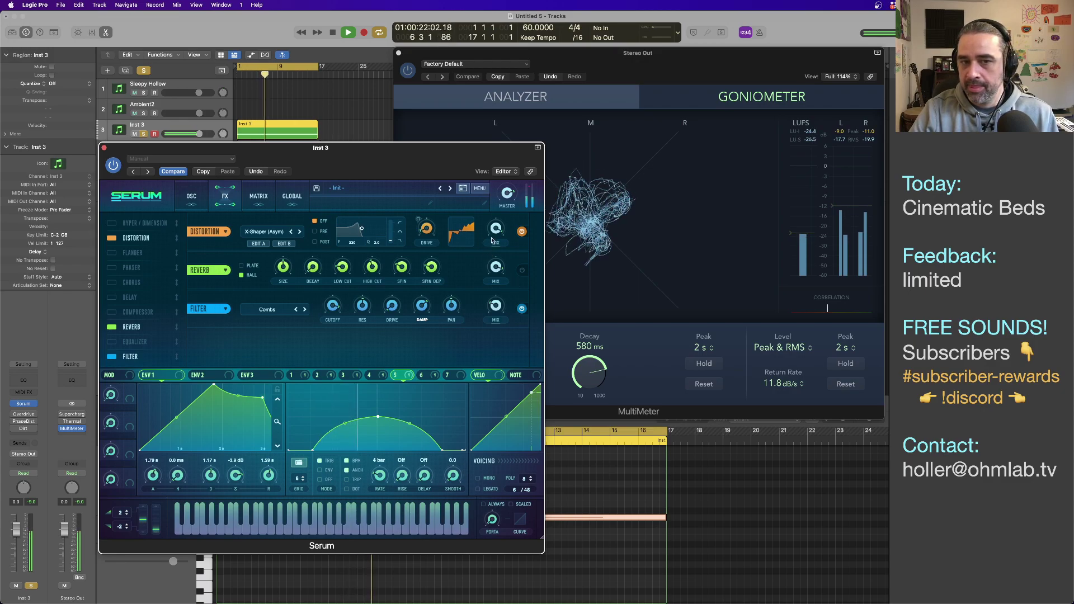
Step: Lower the distortion mix to about 71% and replay the region from the start
drag(494, 233, 493, 254)
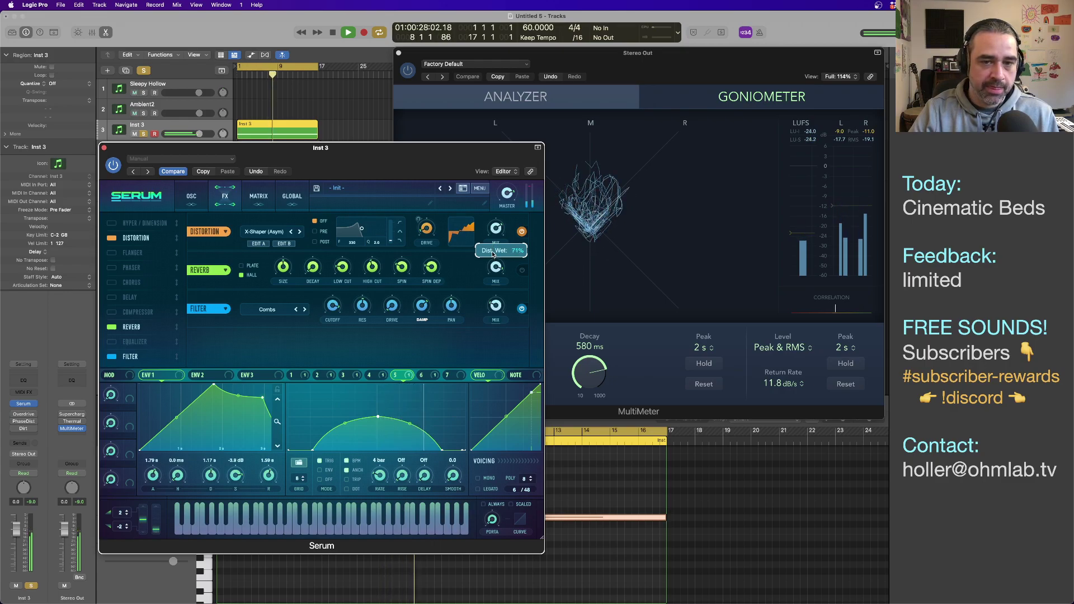
drag(317, 160, 284, 192)
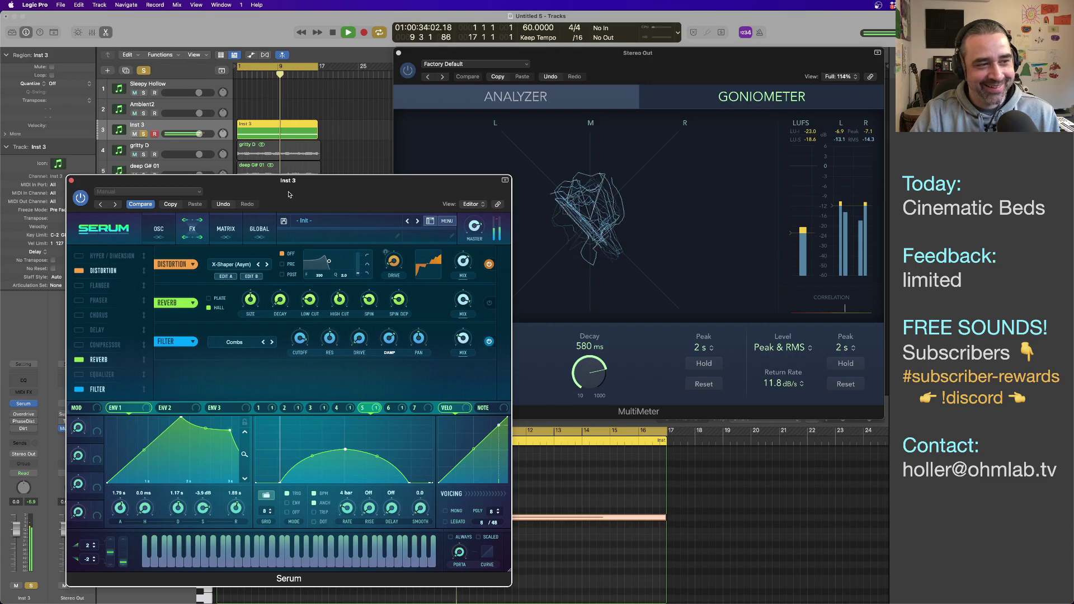
key(space)
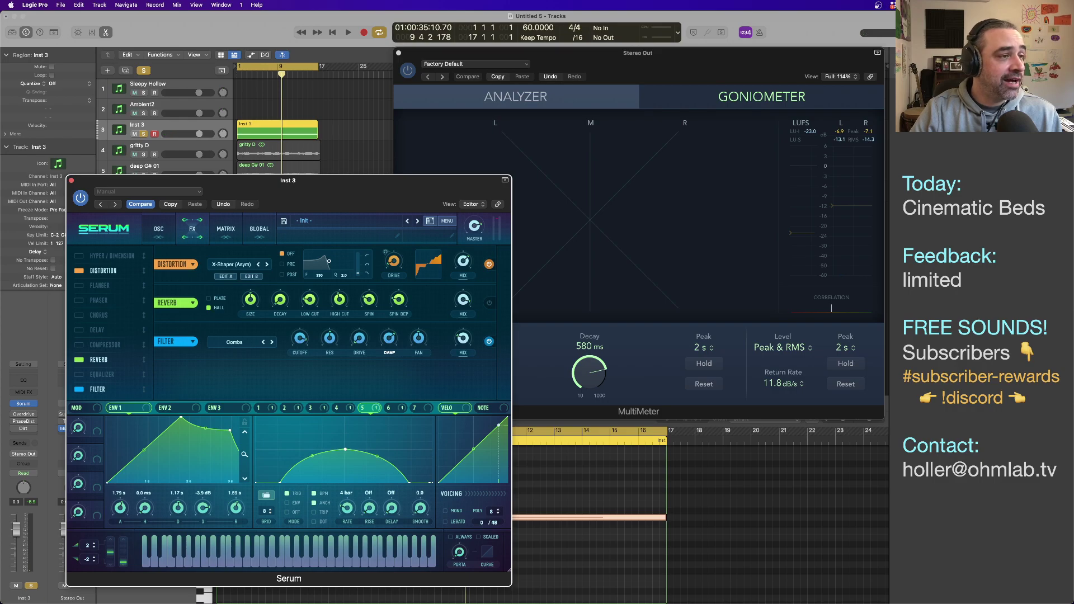
drag(295, 185, 329, 153)
key(space)
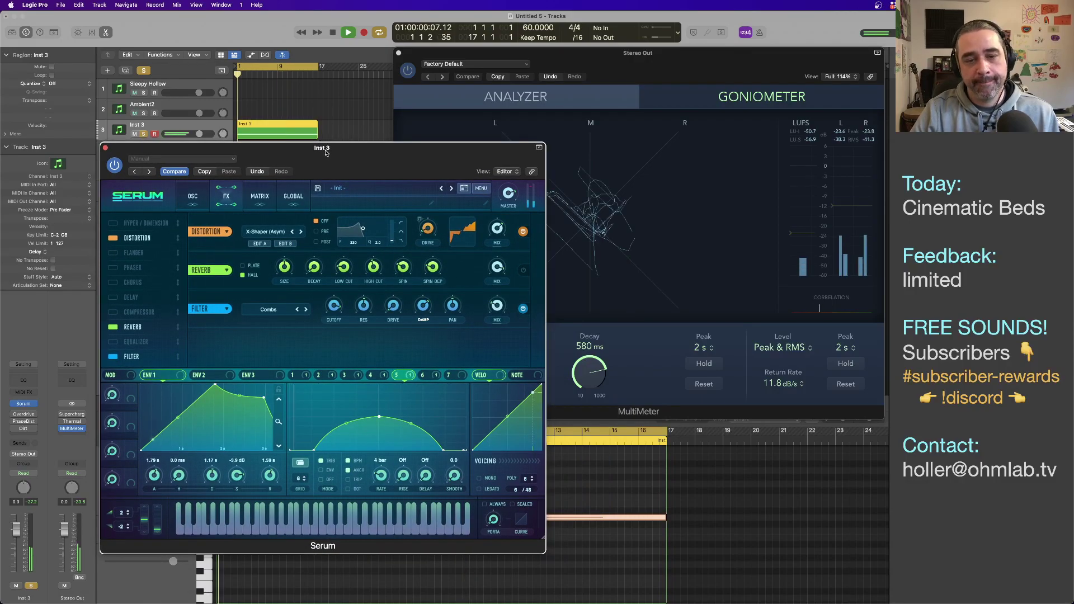
drag(454, 158, 454, 183)
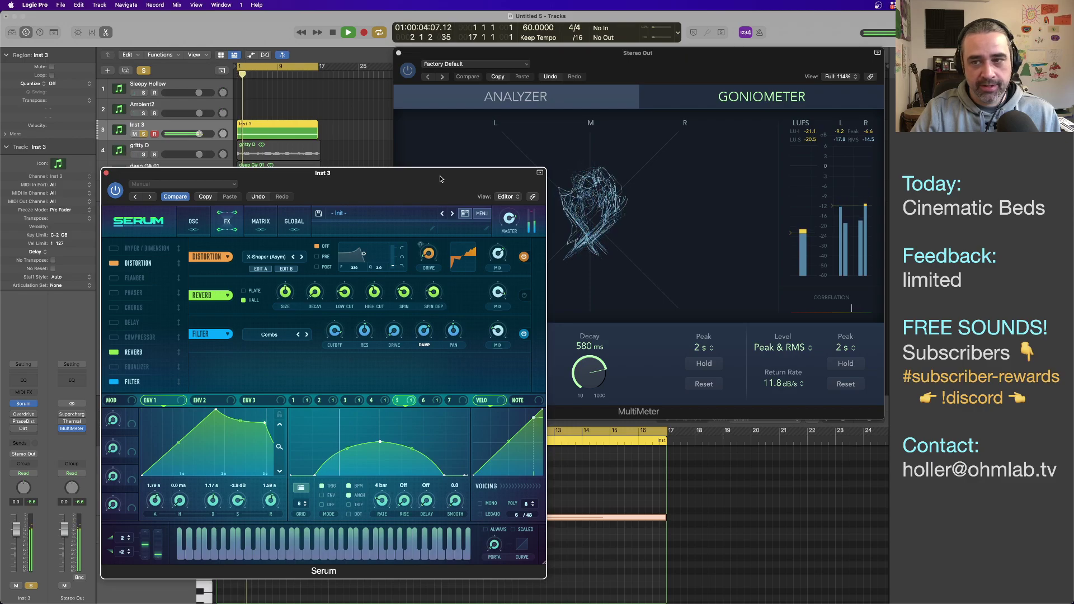
key(space)
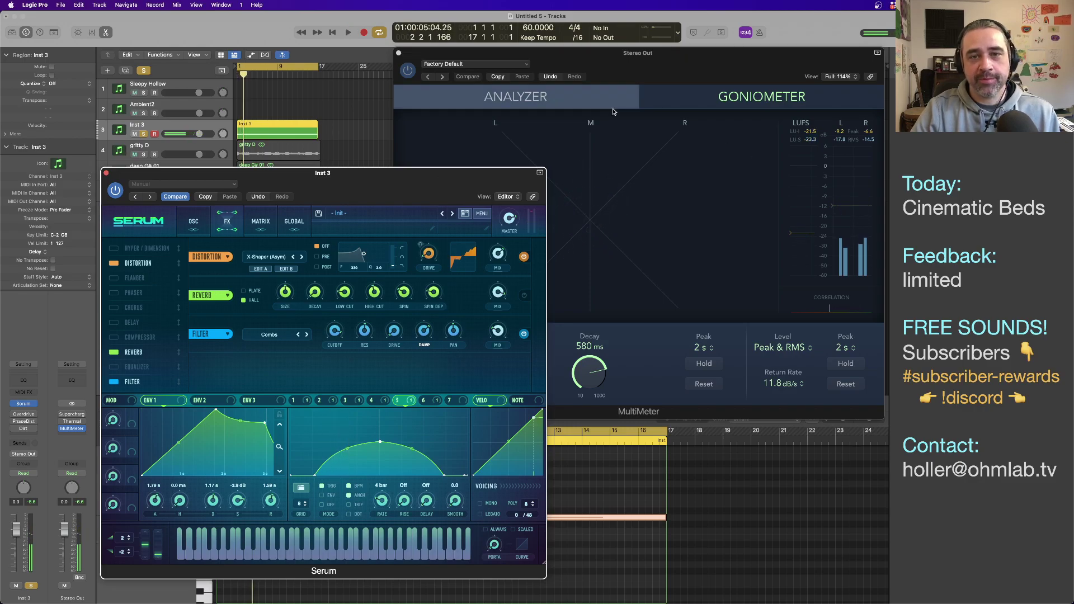
Step: Show the frequency analyzer on the stereo output meter and lower the Combs filter's resonance to about 20% during playback
click(625, 99)
key(space)
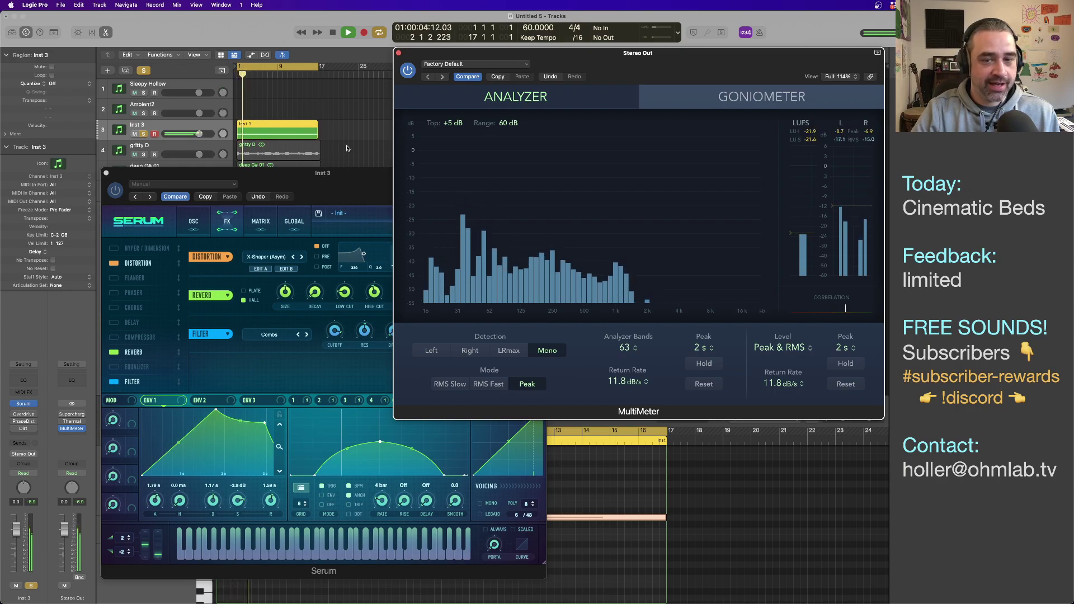
click(351, 350)
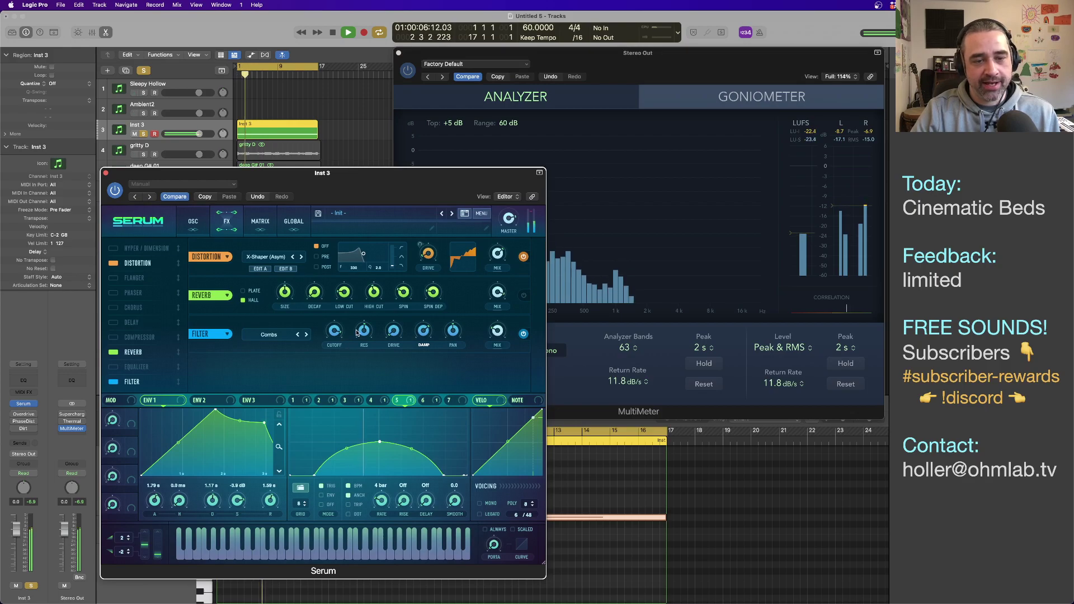
mouse_move(366, 355)
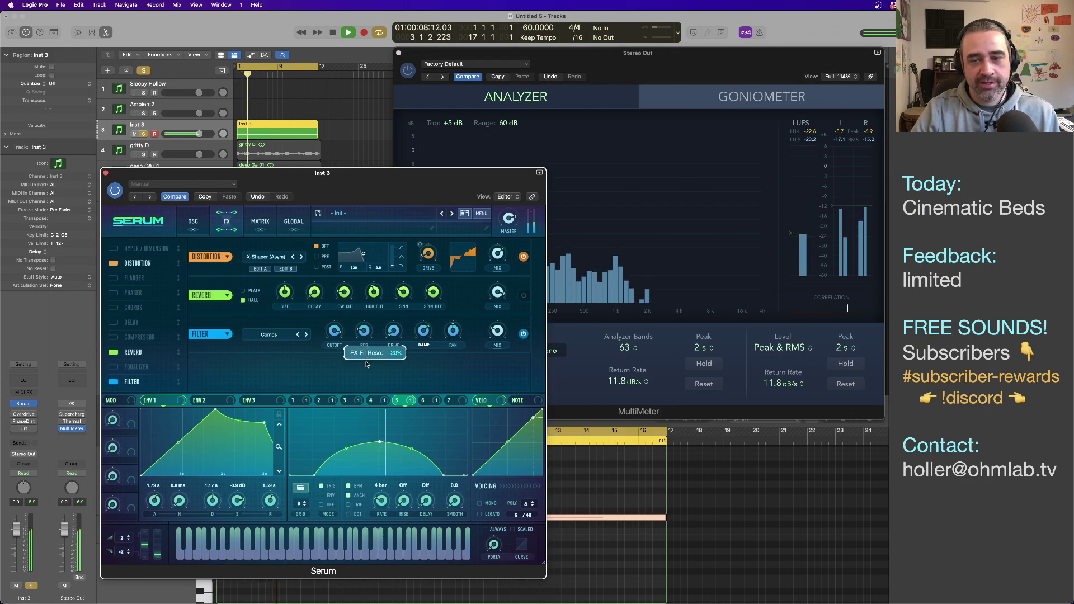
click(582, 338)
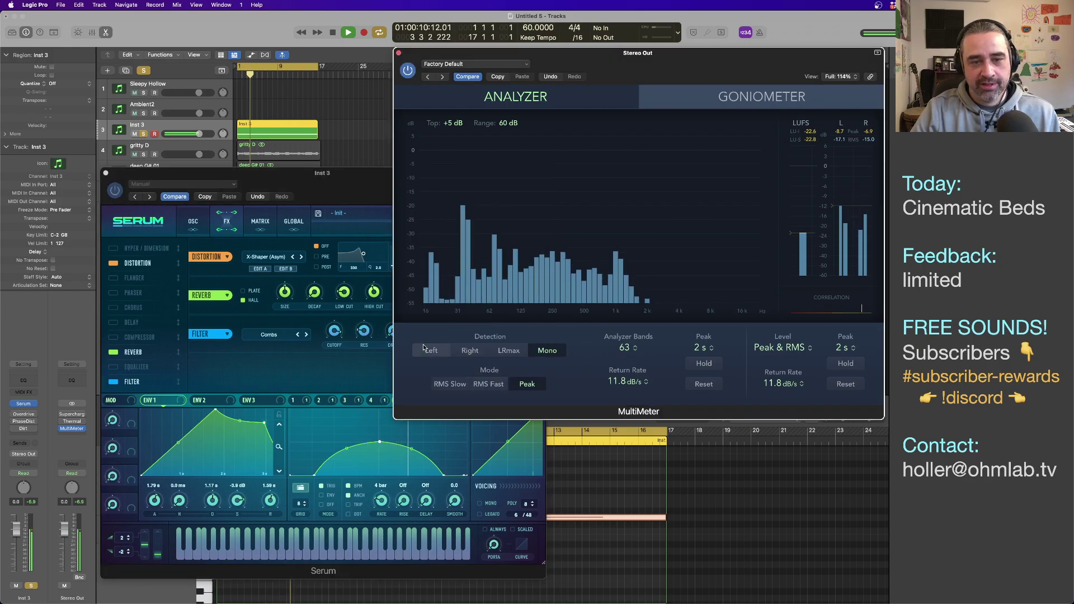
click(362, 317)
mouse_move(363, 316)
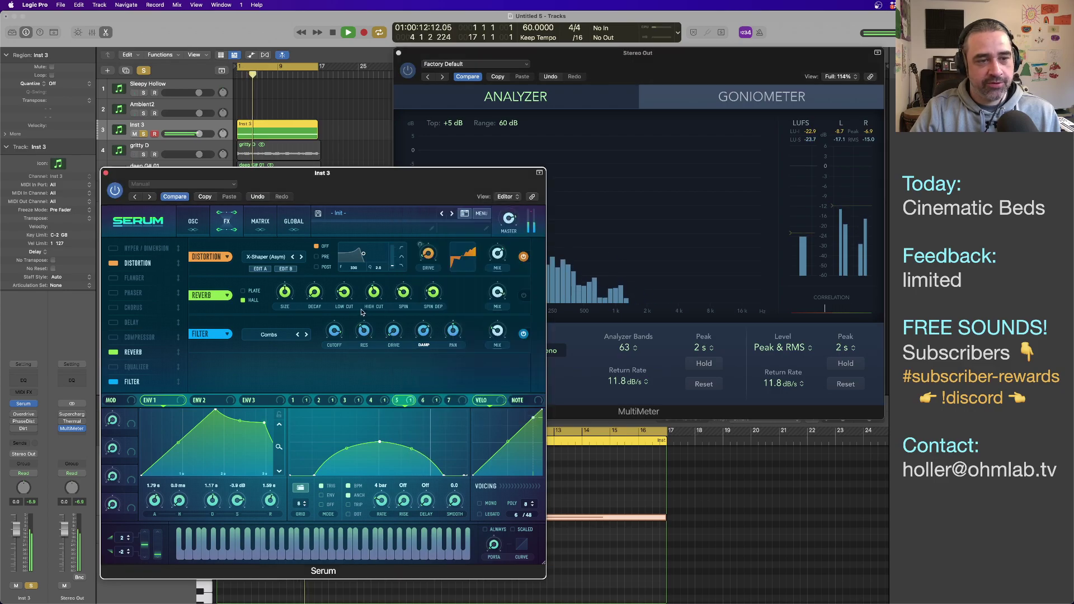
Step: Add an Equalizer to the effects chain, remove the unused Reverb and place the Equalizer after the Combs filter
click(193, 221)
mouse_move(508, 346)
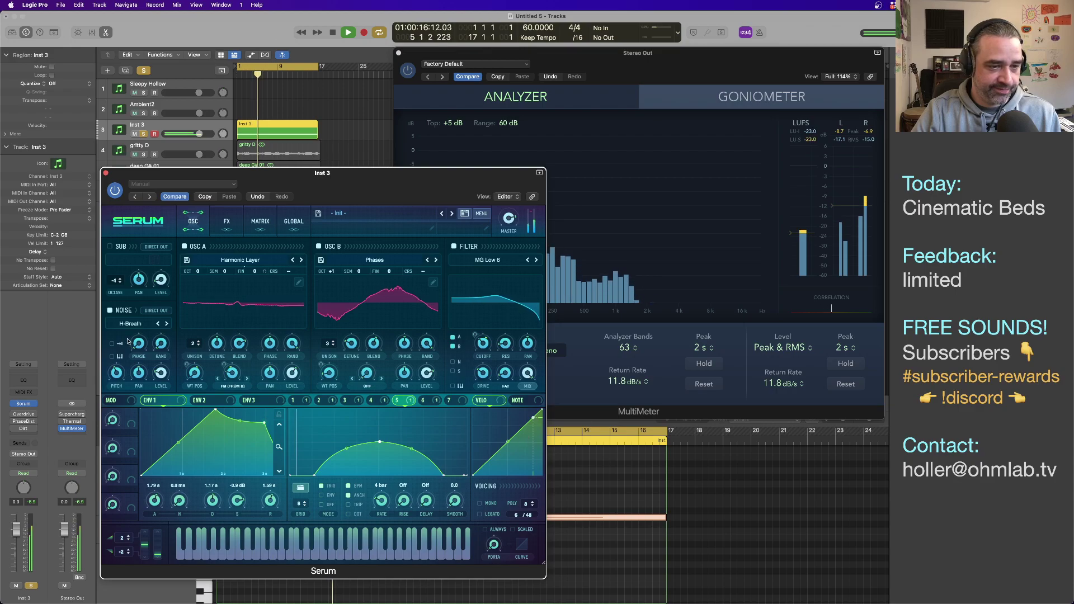
key(space)
click(227, 221)
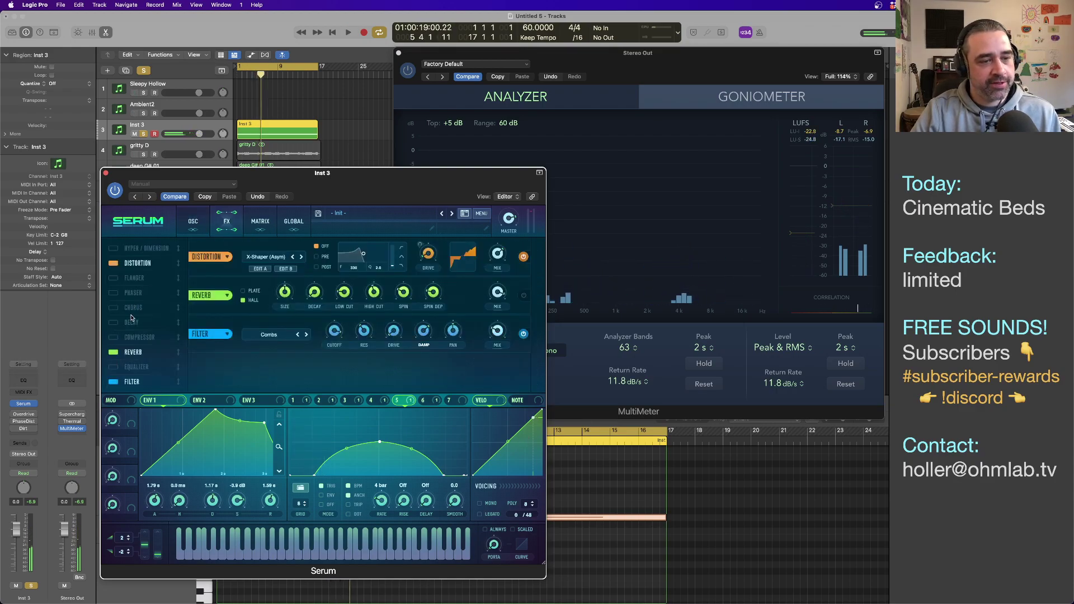
click(113, 367)
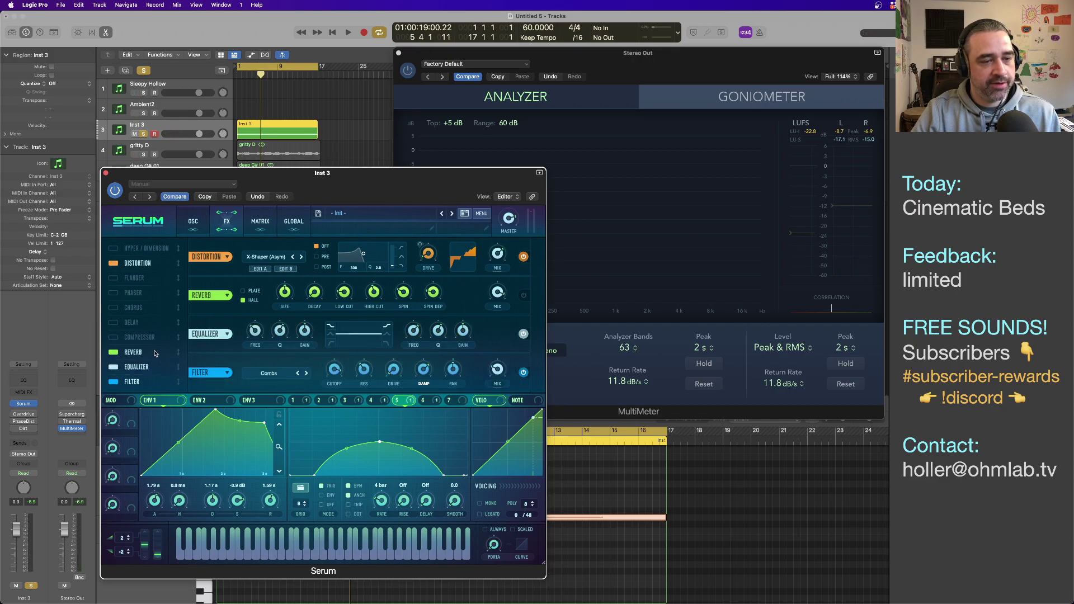
click(113, 353)
mouse_move(170, 367)
mouse_down()
mouse_move(166, 275)
mouse_move(165, 374)
mouse_up()
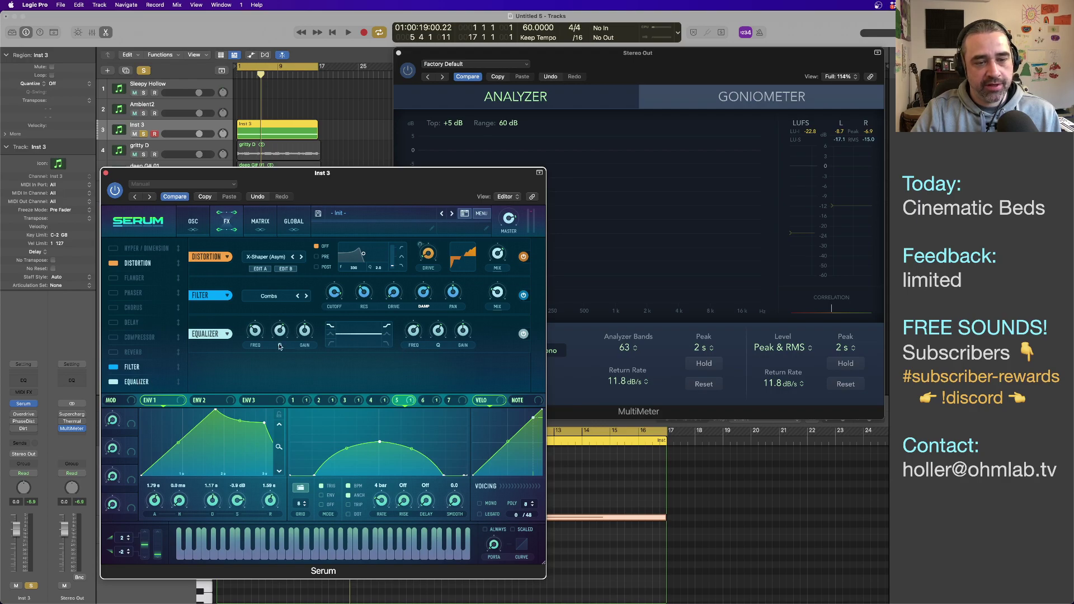
Step: Change the equalizer's low band to a high-pass, reduce its Q and set its frequency to about 57 Hz
click(330, 344)
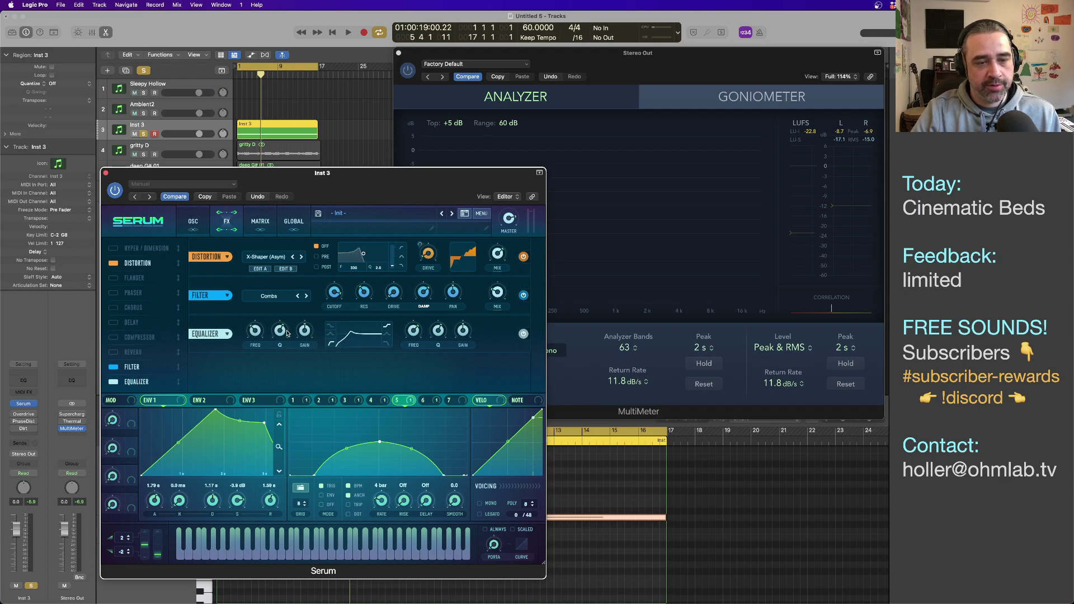
mouse_move(281, 342)
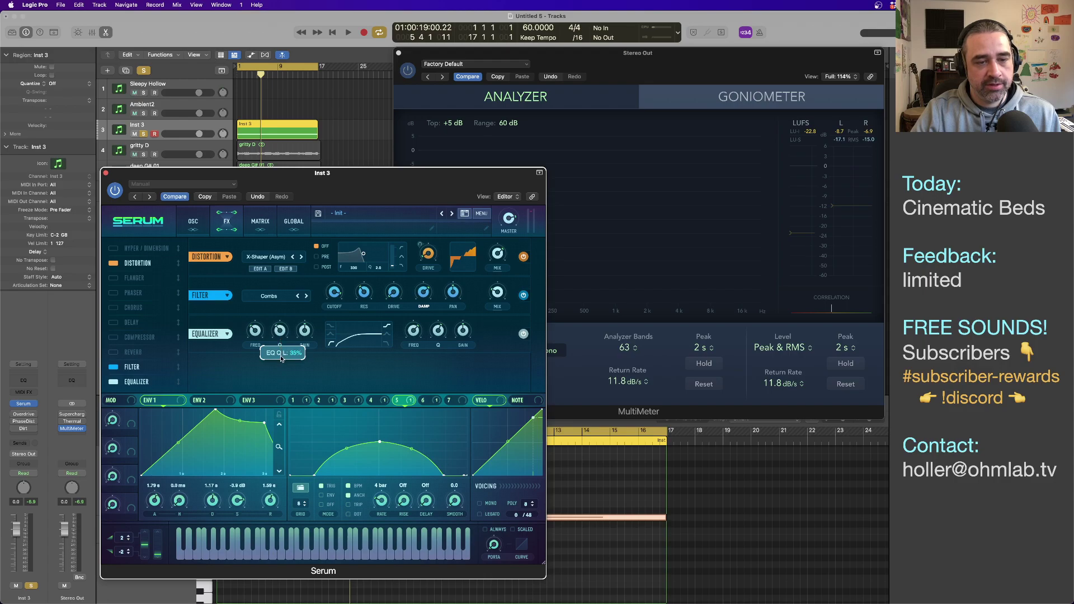
drag(261, 336, 258, 343)
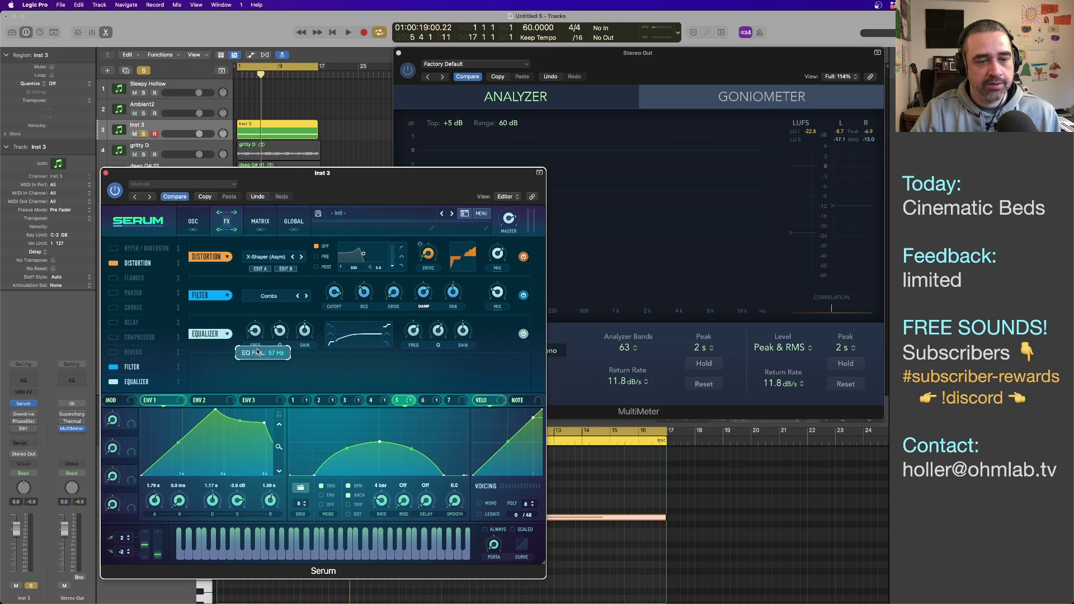
Step: Play the region, check its spectrum, then raise the equalizer high-pass's Q to 41% and adjust its frequency
key(space)
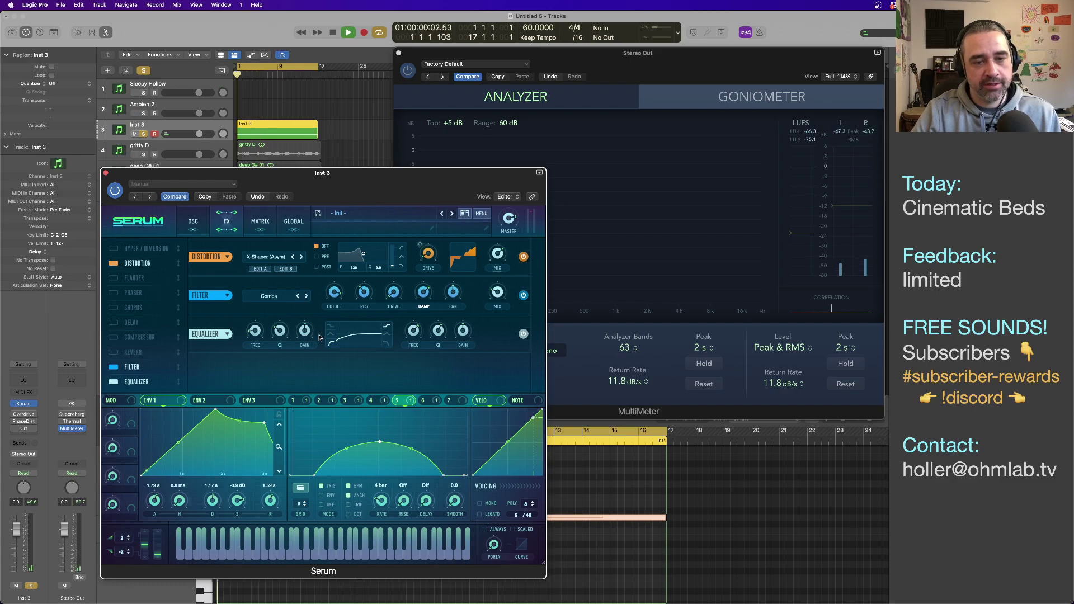
click(610, 357)
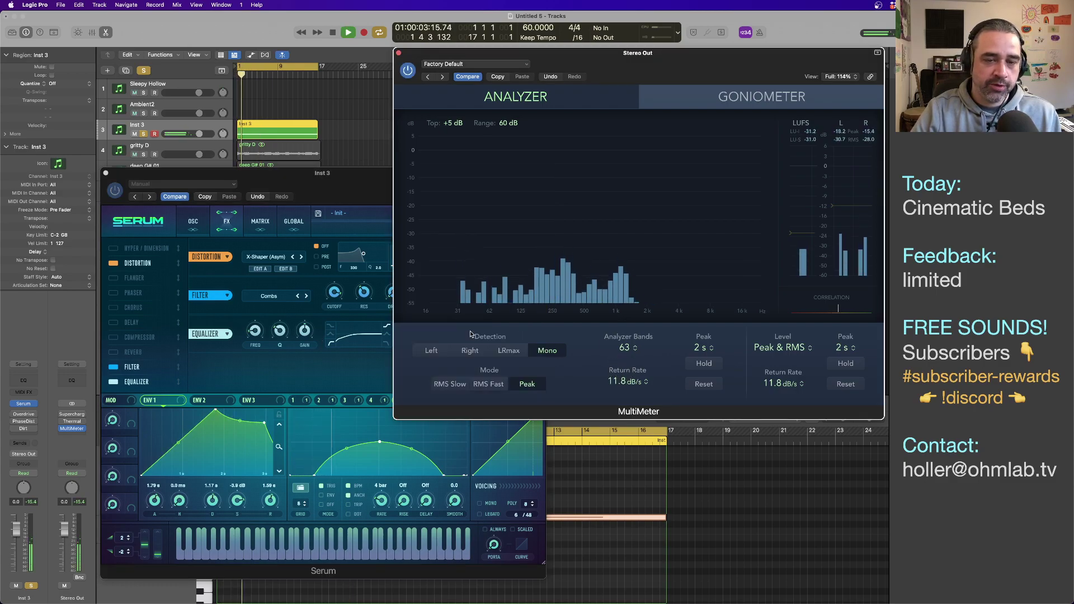
click(266, 333)
drag(280, 331, 281, 319)
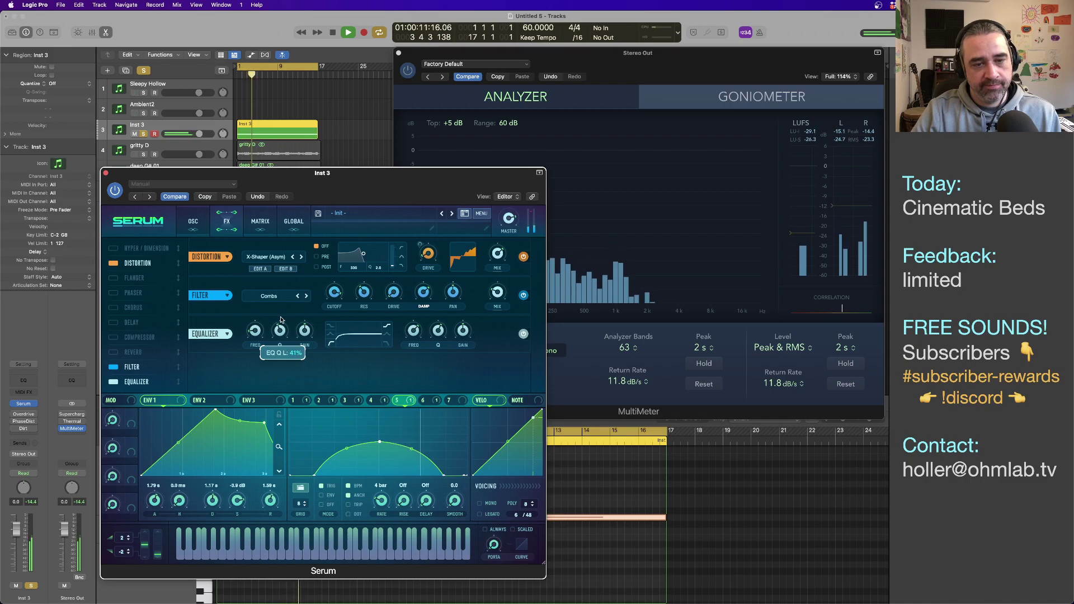
mouse_move(255, 331)
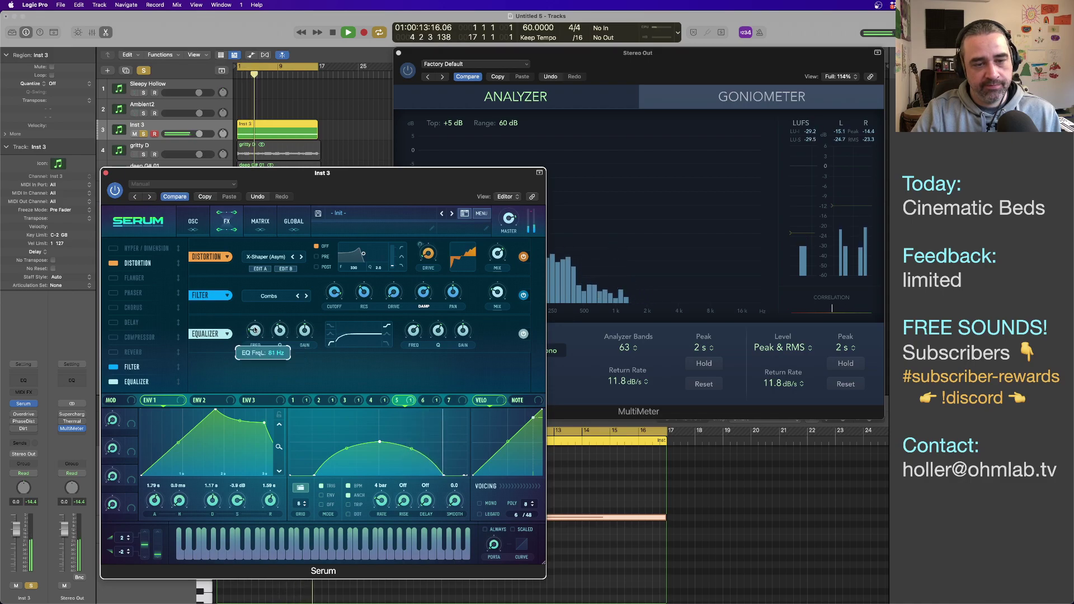
Step: Fine-tune the equalizer's high-pass frequency by ear while comparing the low end in the output analyzer
click(558, 348)
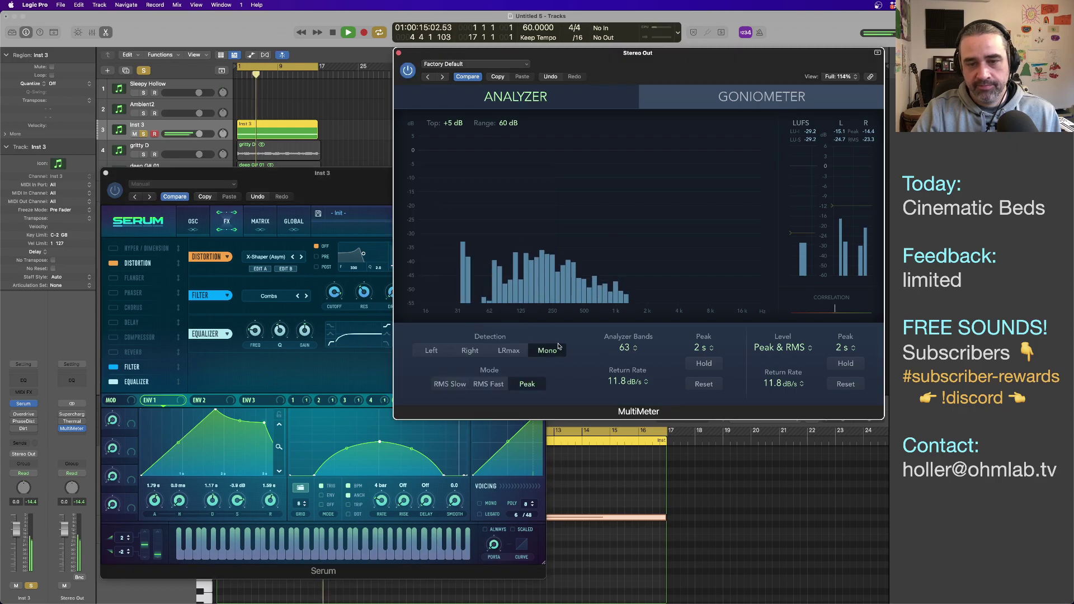
click(258, 344)
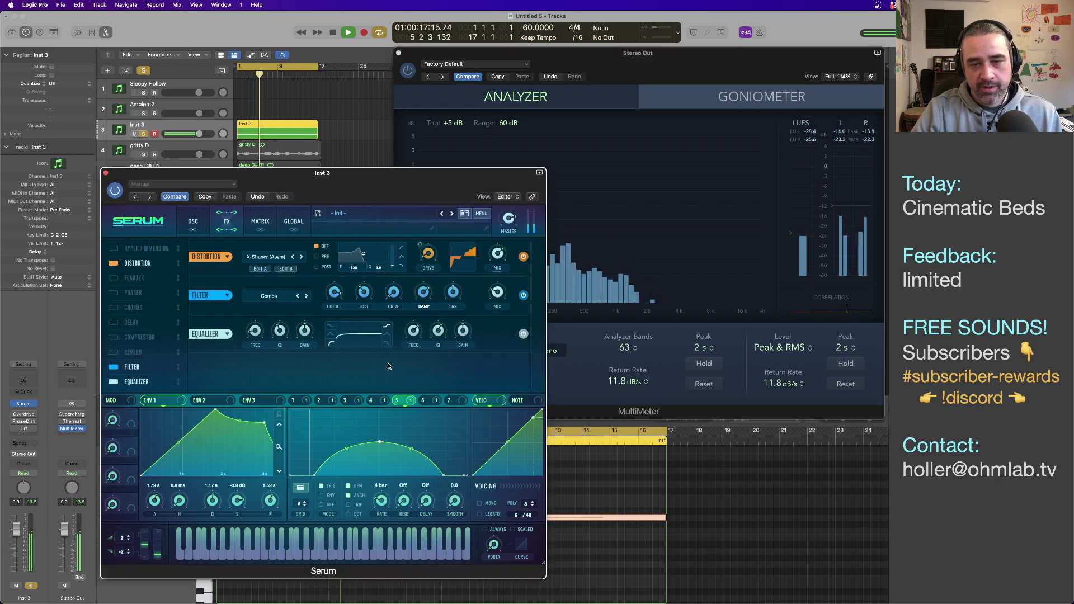
click(561, 358)
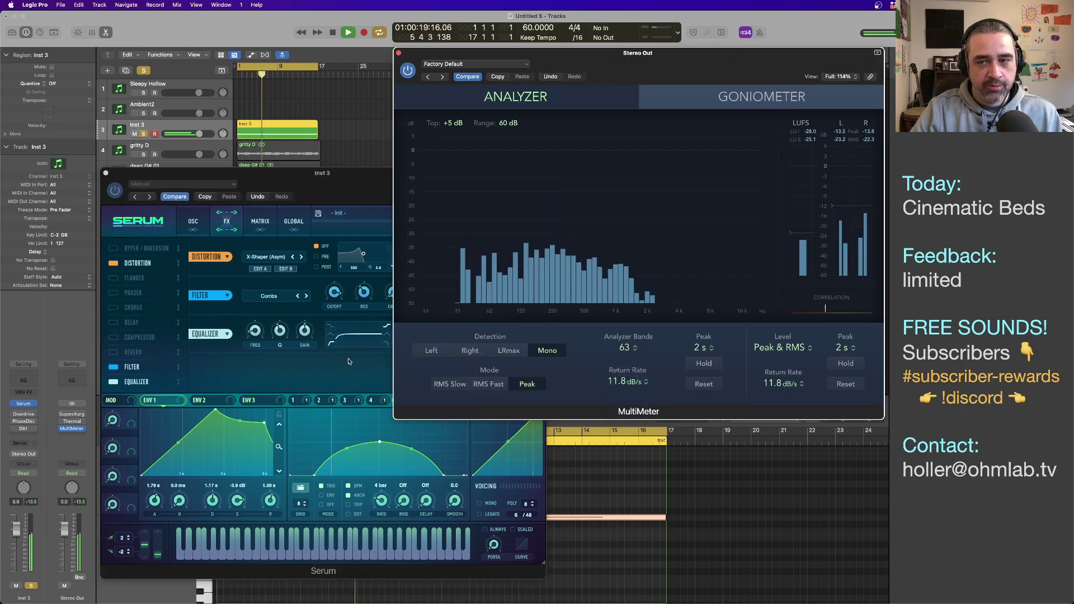
click(297, 380)
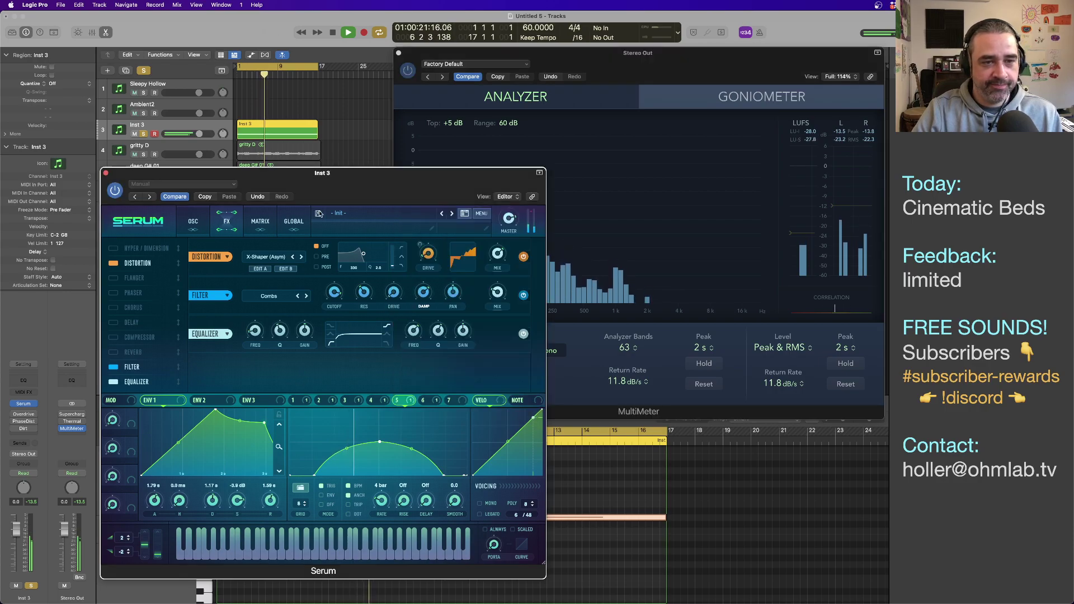
Step: Adjust the distortion's mix while the region plays, and switch oscillator A's warp mode to Off
drag(359, 179, 338, 176)
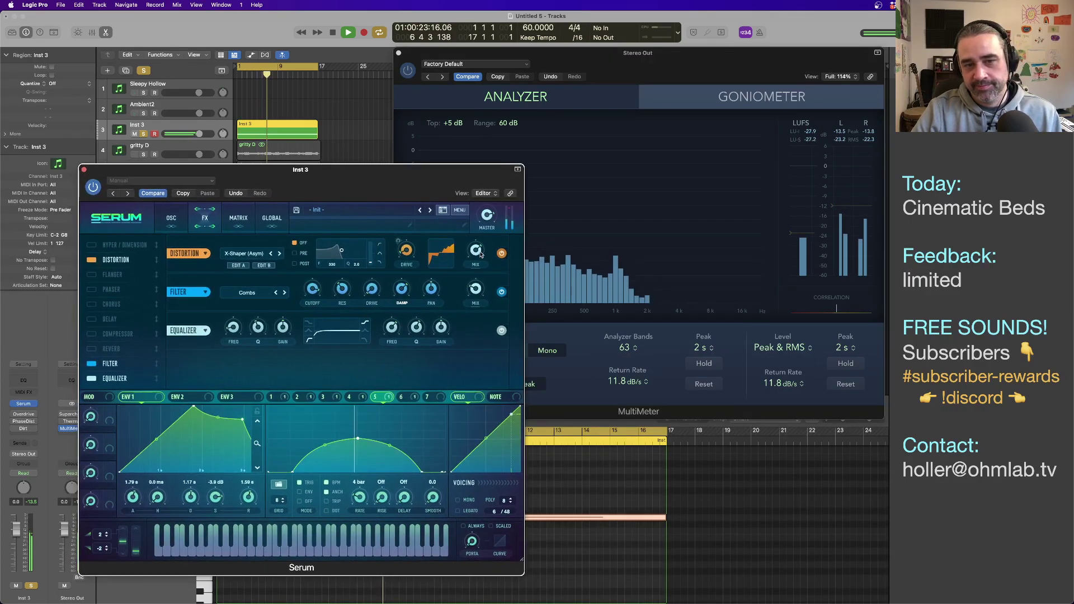
drag(475, 251, 478, 279)
click(171, 218)
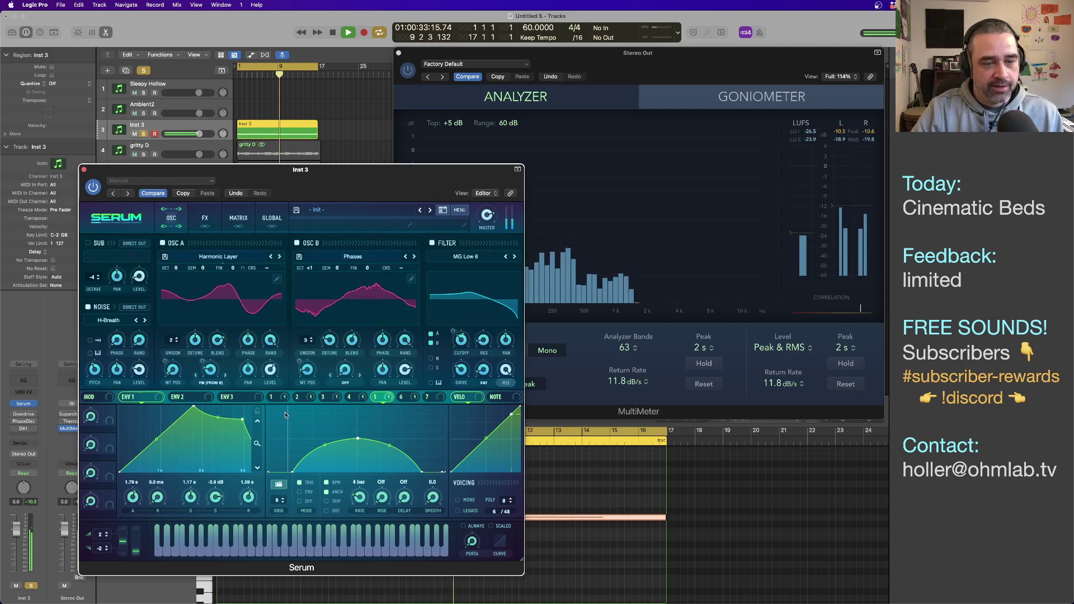
key(space)
click(217, 383)
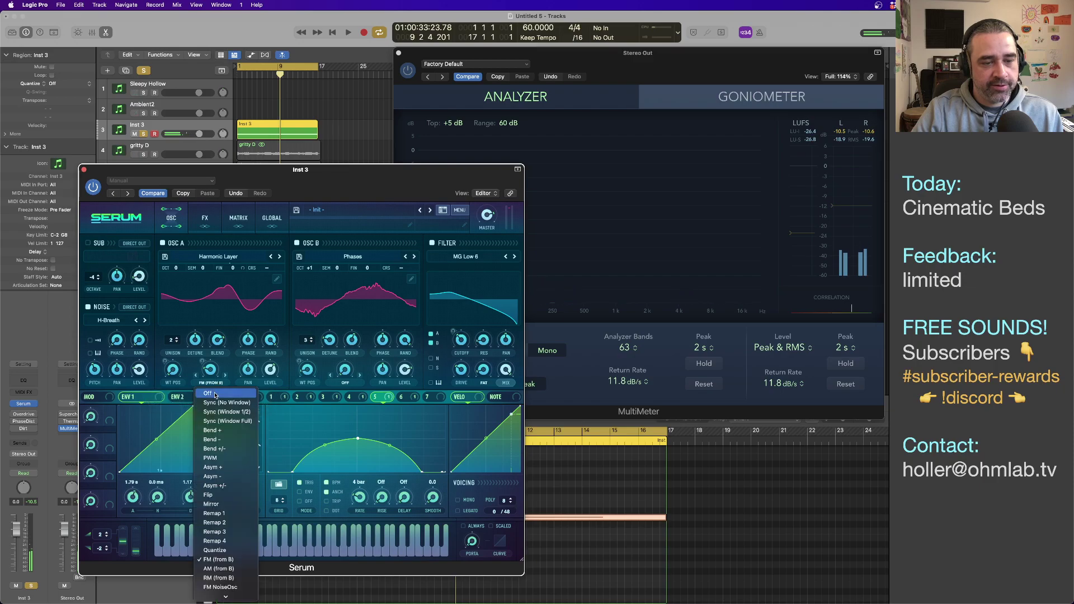
click(216, 394)
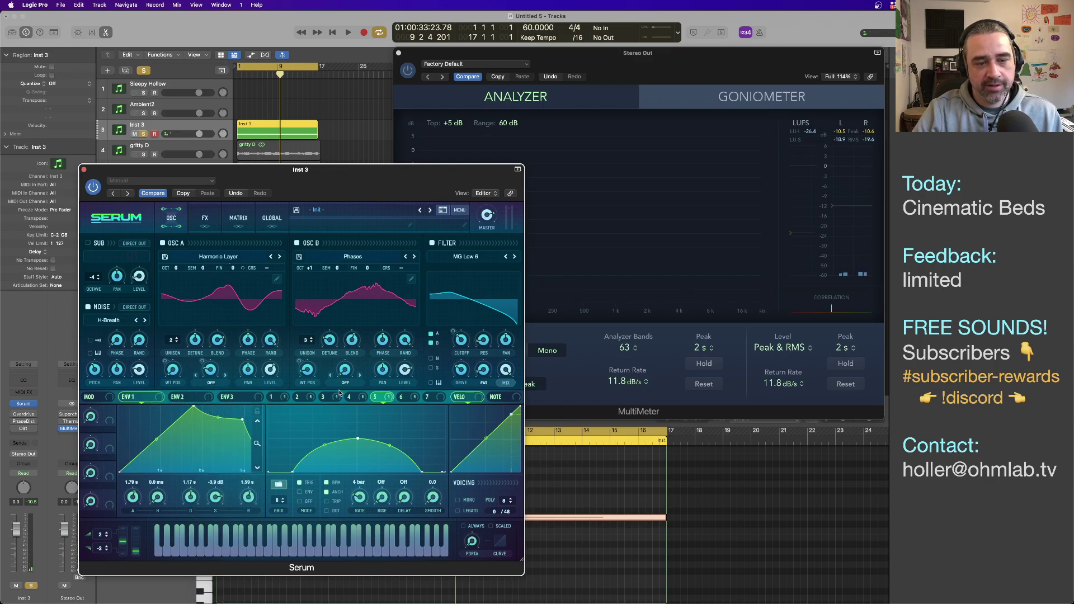
key(space)
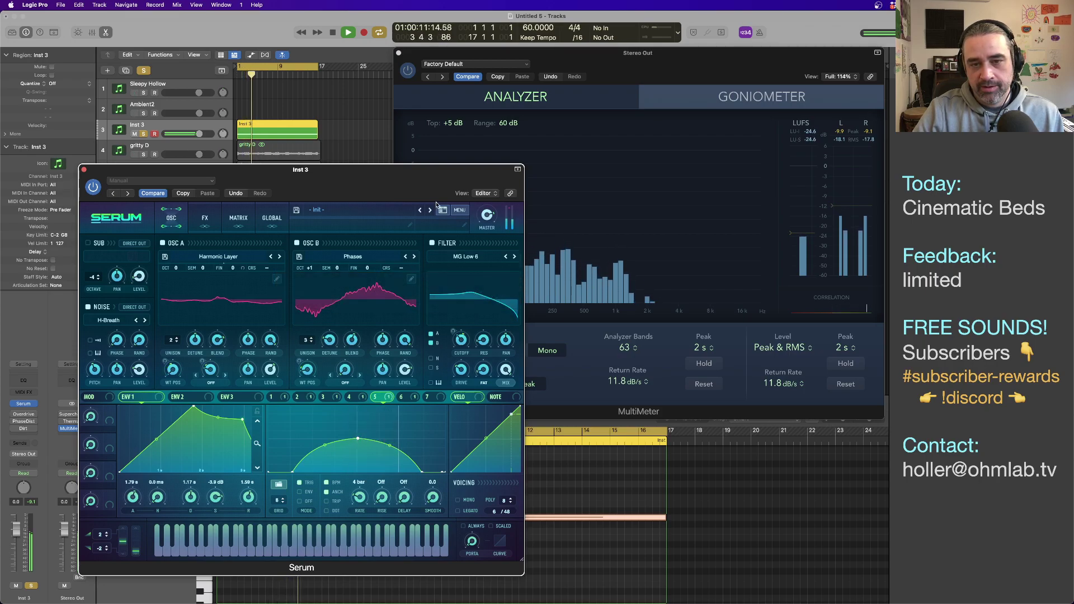
Step: Check the playing sound's stereo image in the MultiMeter's goniometer
click(762, 96)
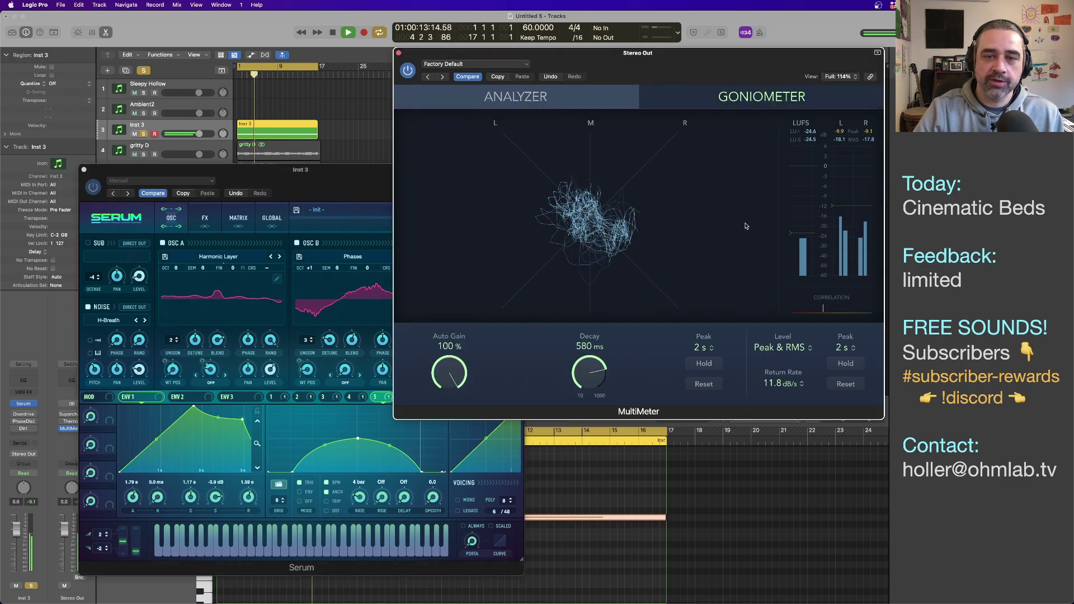
click(319, 183)
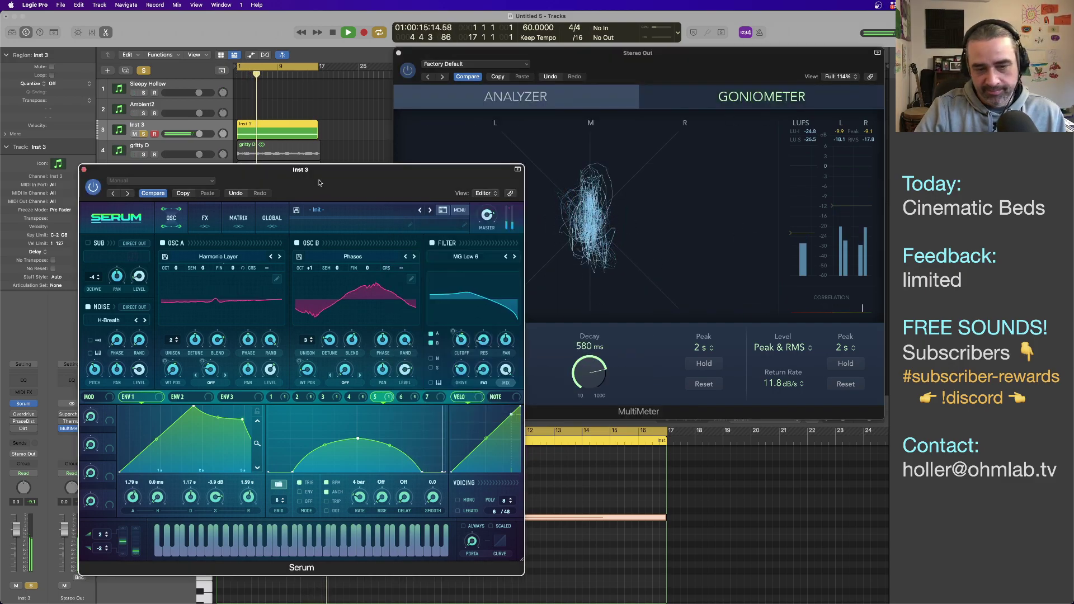
key(space)
Step: Raise the long piano roll note of Inst 3 to A and play the region
drag(234, 172, 515, 131)
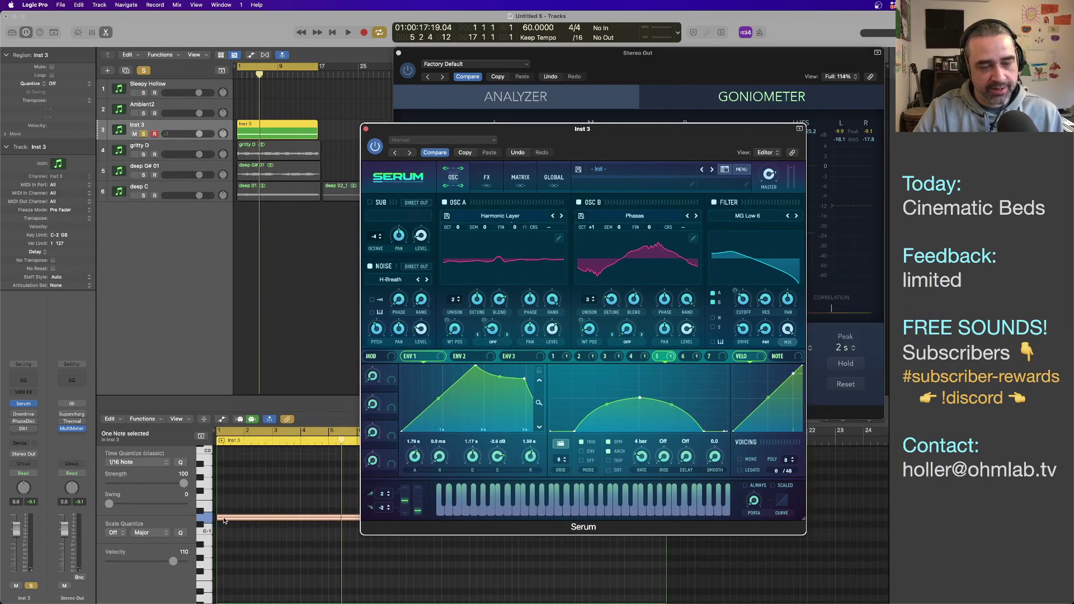
drag(226, 521, 223, 473)
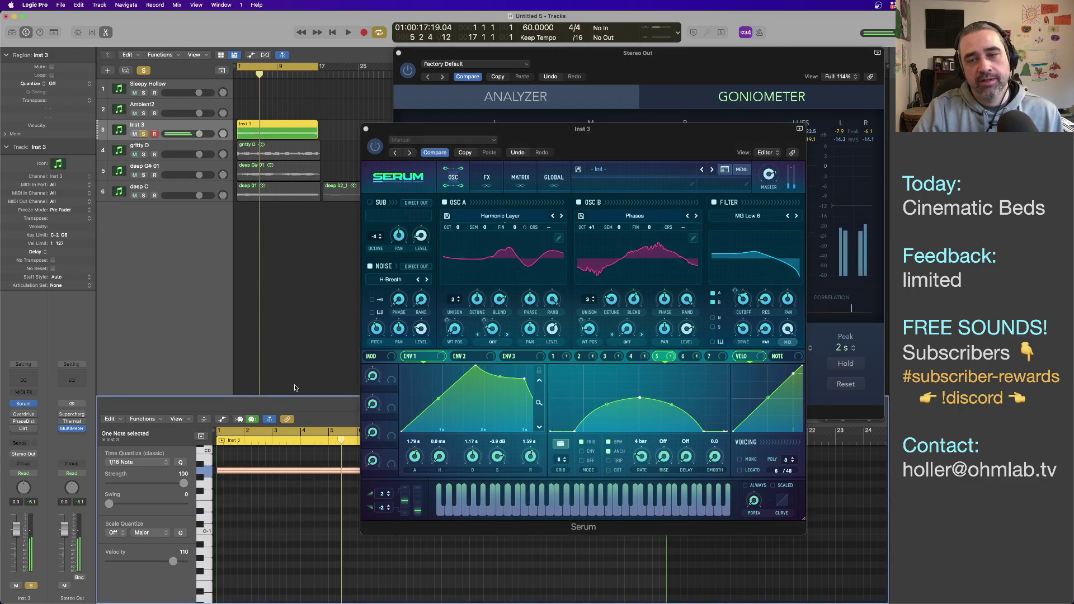
key(space)
drag(659, 131, 575, 189)
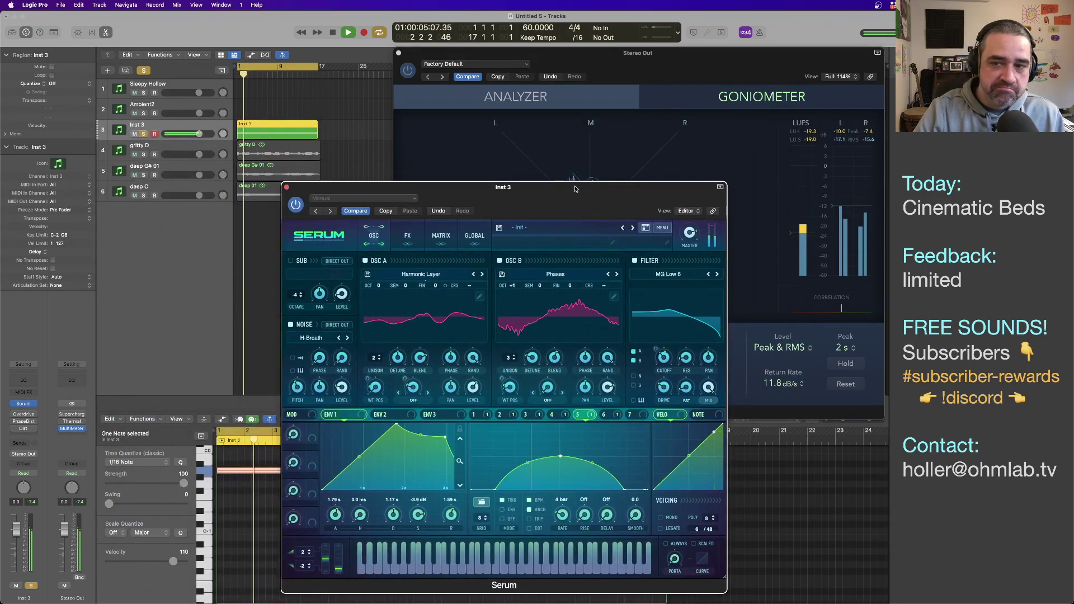
key(space)
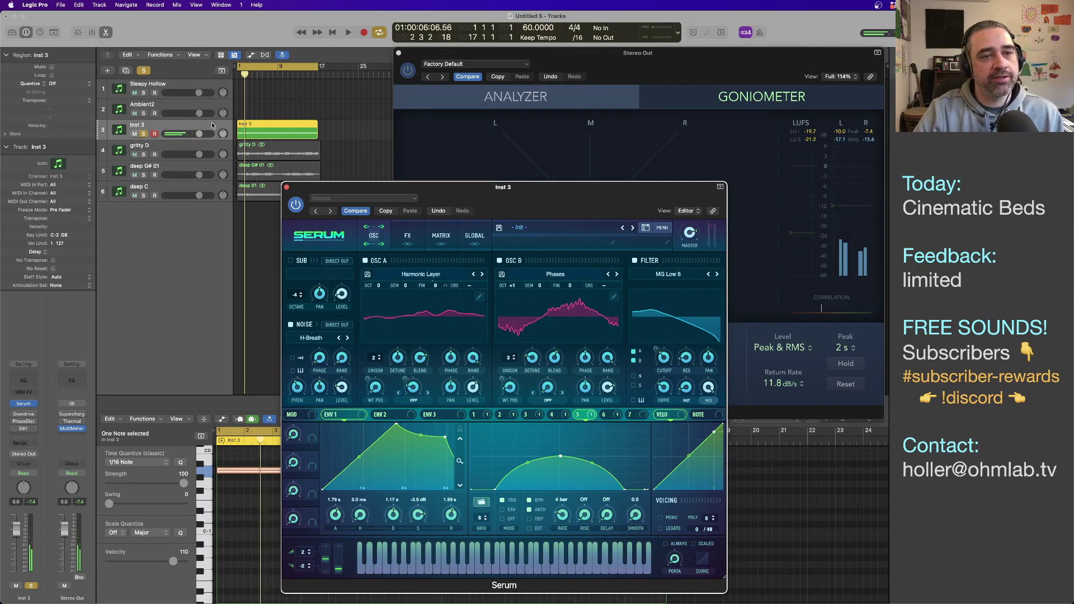
Step: Bounce the Inst 3 region in place to a new track named "electric current A"
click(258, 131)
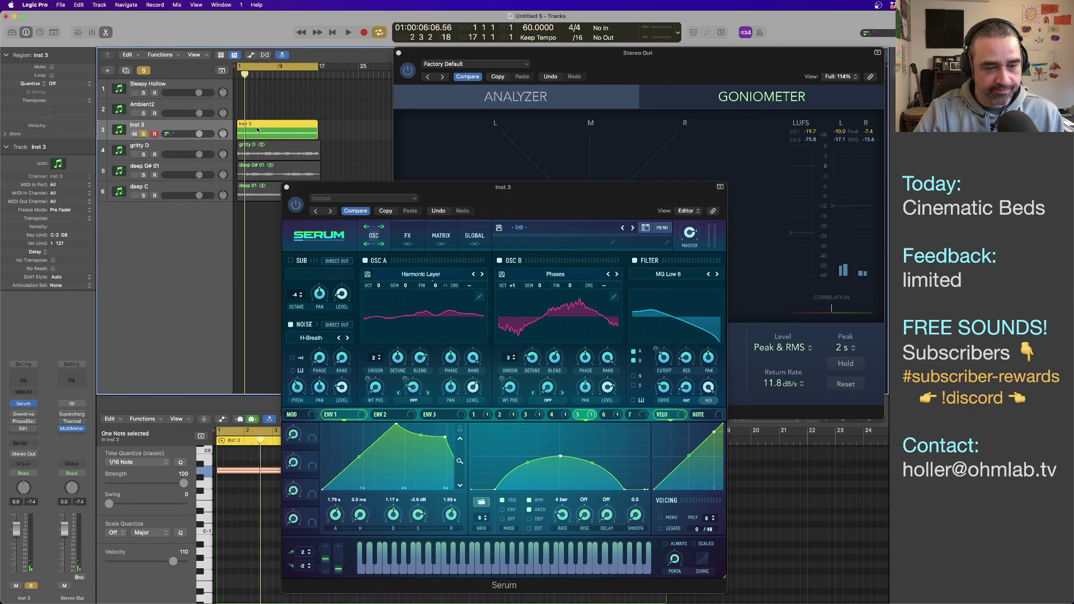
key(ctrl+b)
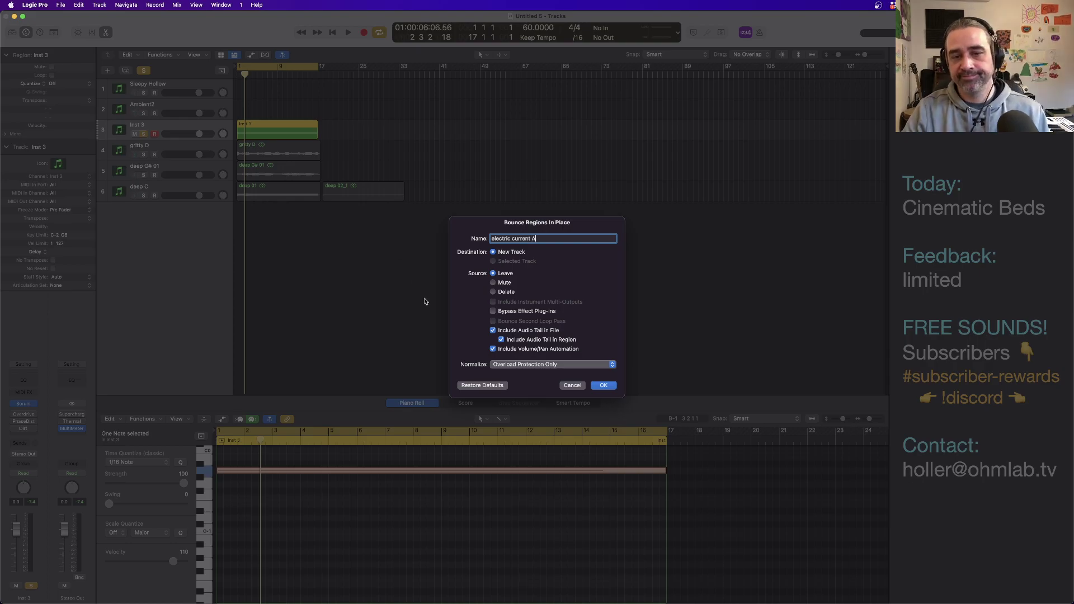
click(603, 386)
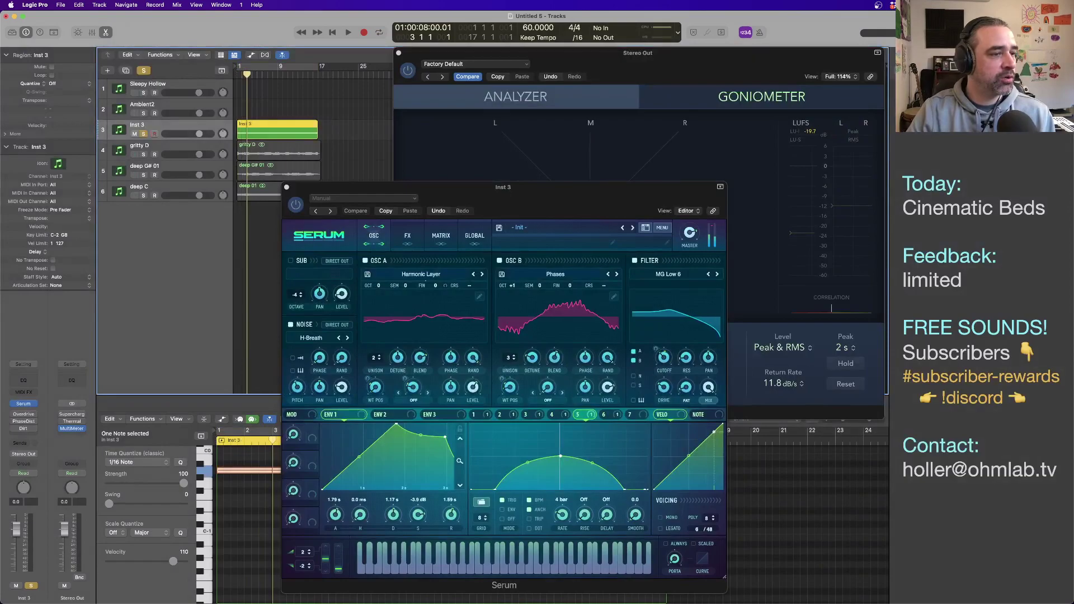
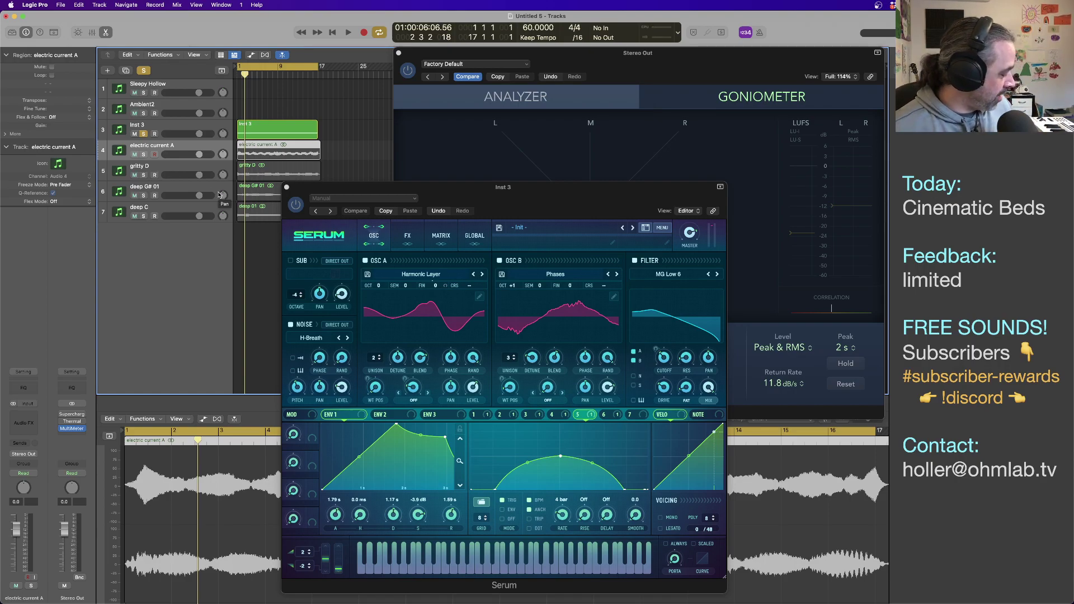
Step: Return to the Inst 3 track and set Serum's master volume to 70% while auditioning a high note
click(205, 126)
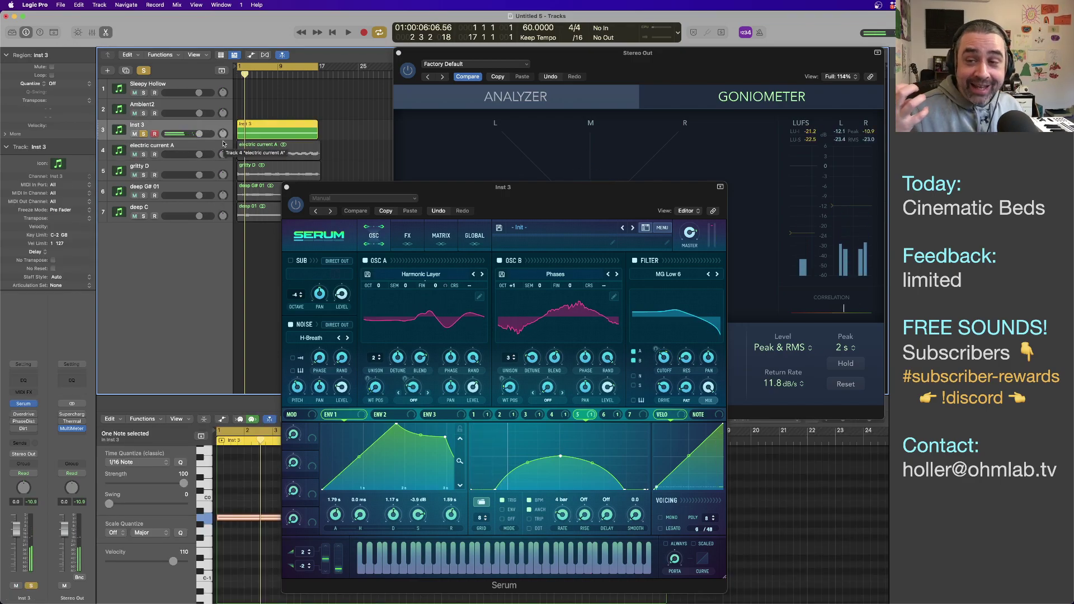
drag(690, 233, 688, 239)
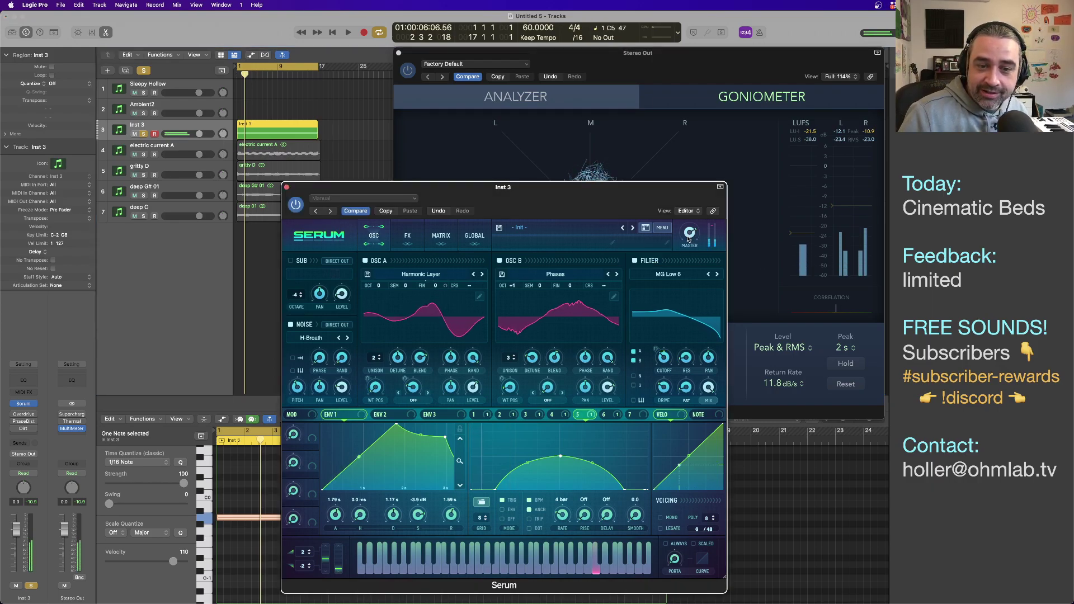
mouse_move(691, 237)
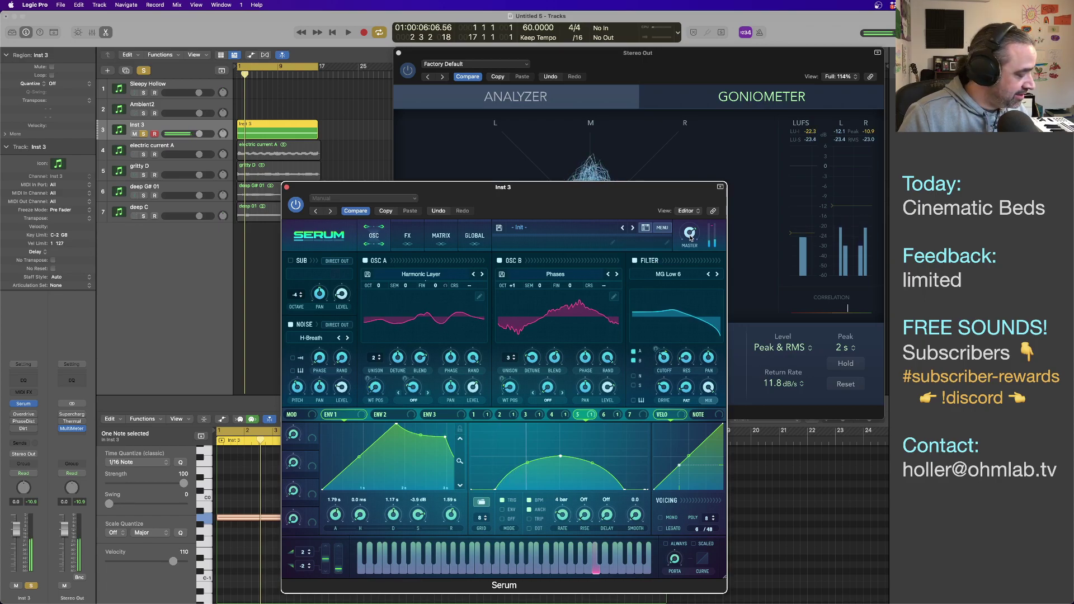
scroll(690, 238, down, 1)
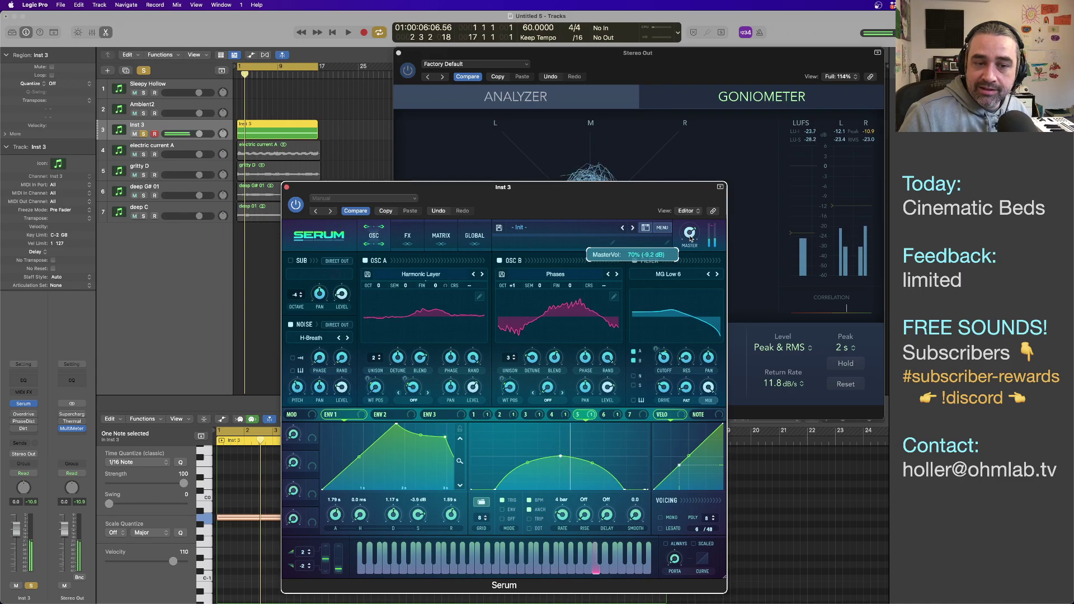
scroll(691, 238, down, 1)
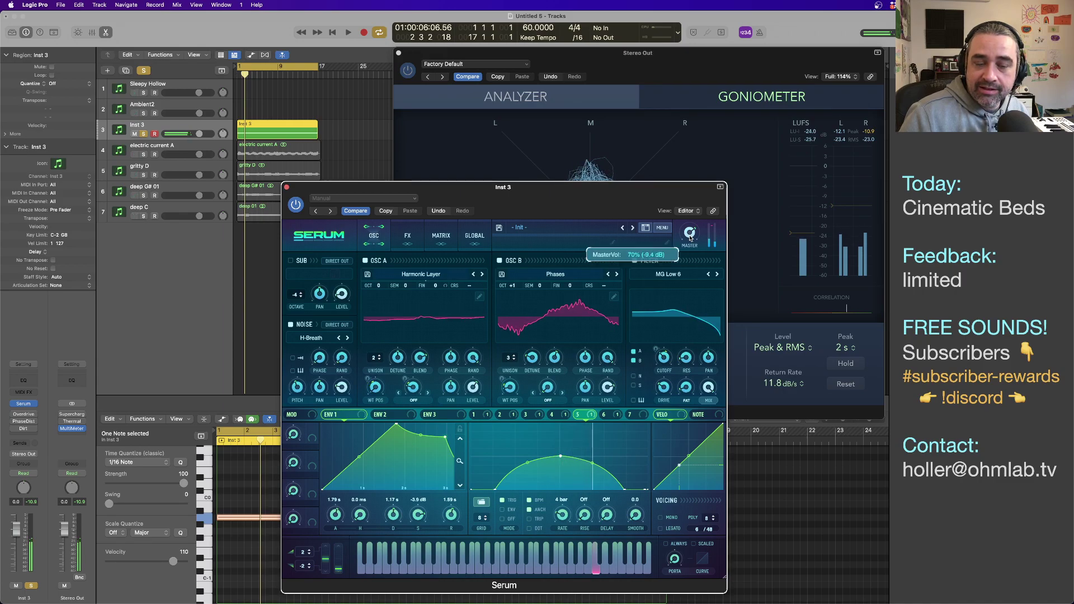
Step: Move the long note in the Inst 3 region up to C5 in the piano roll
drag(643, 187, 791, 128)
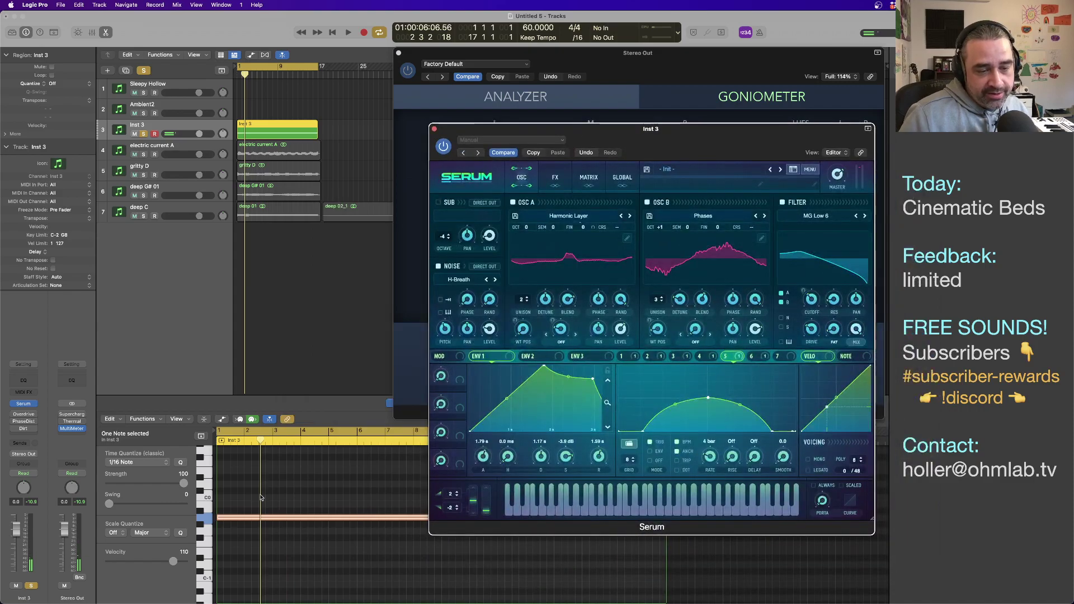
scroll(305, 554, up, 8)
scroll(305, 558, up, 5)
scroll(306, 558, up, 2)
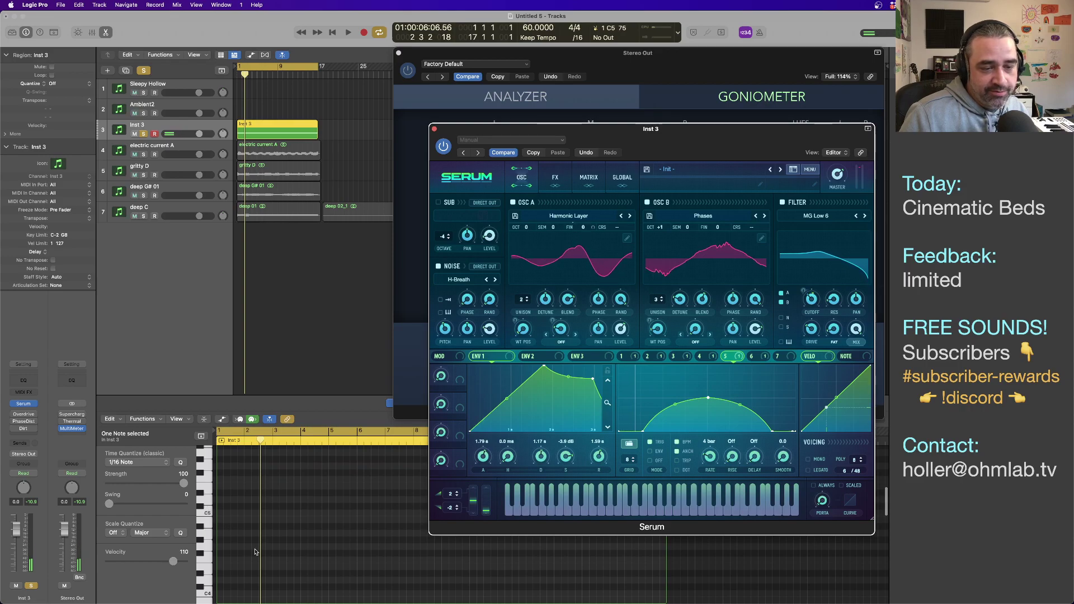
scroll(257, 552, down, 8)
scroll(256, 551, down, 3)
drag(228, 553, 226, 530)
click(282, 502)
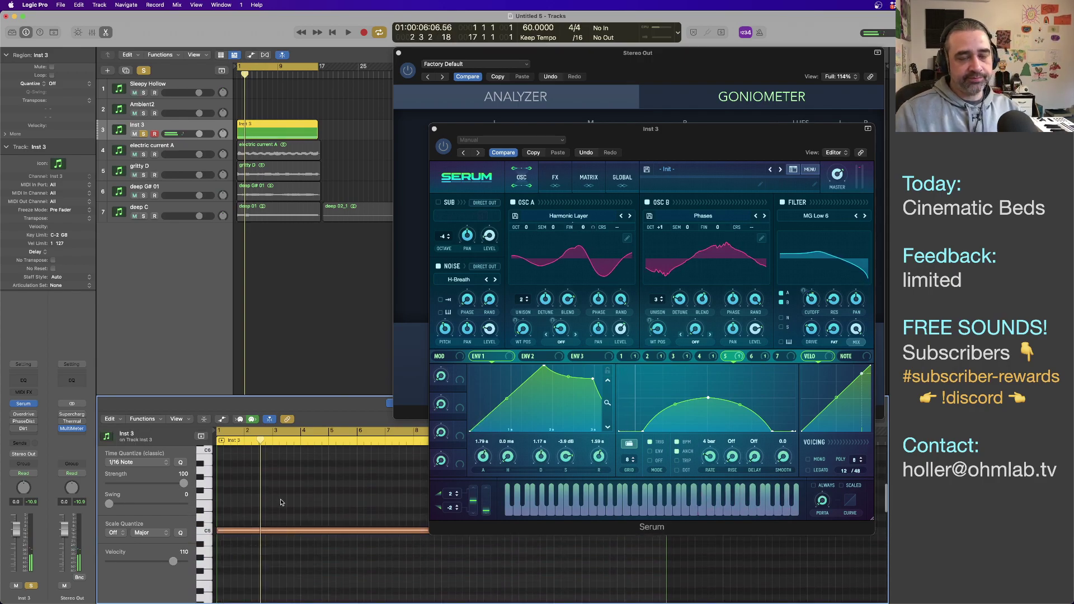
Step: Select the Inst 3 region and audition it from the start of the project
click(284, 293)
click(286, 130)
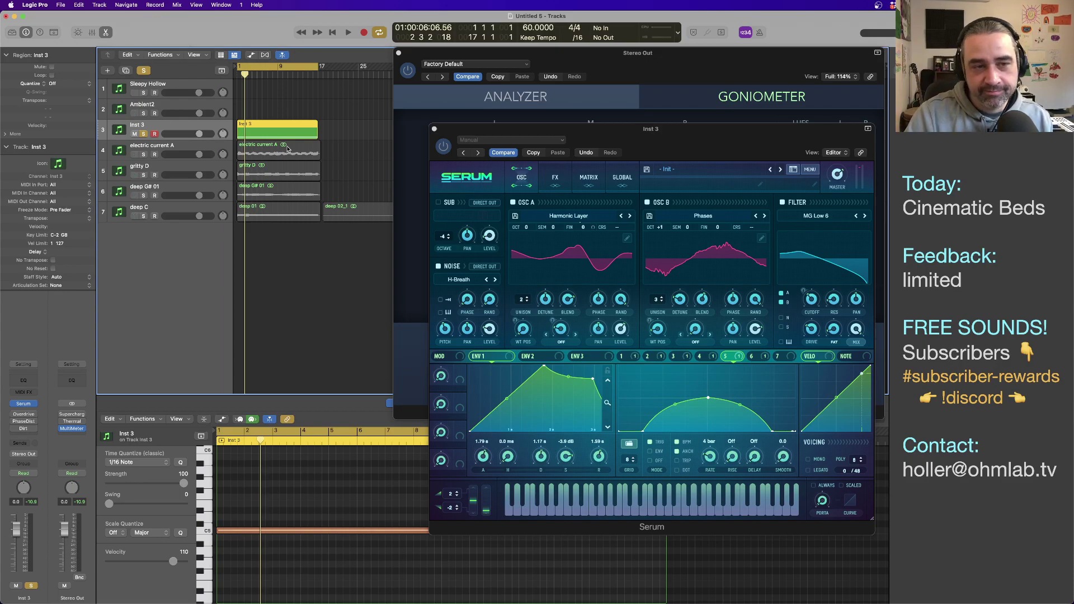
key(Return)
key(space)
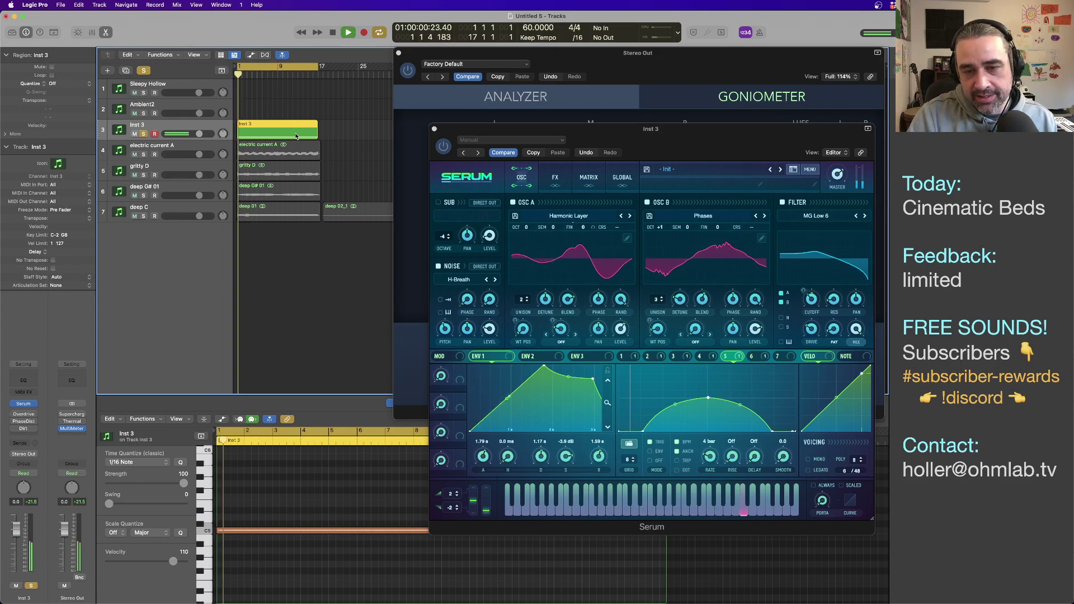
key(space)
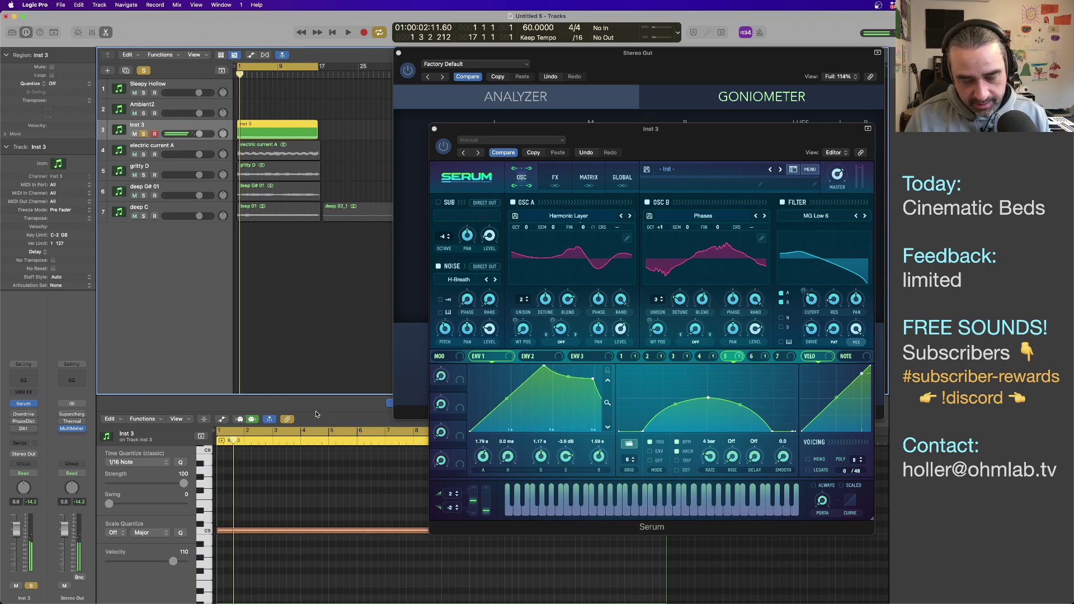
Step: Try the long note one octave higher, play the region, and return the note to C5
click(298, 531)
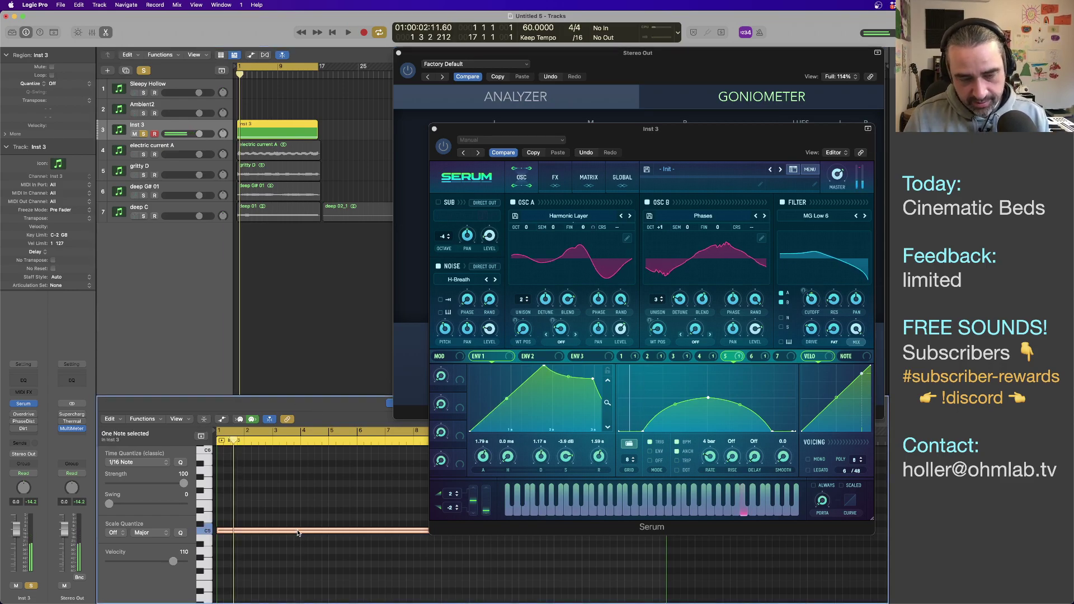
key(alt+shift+Up)
key(space)
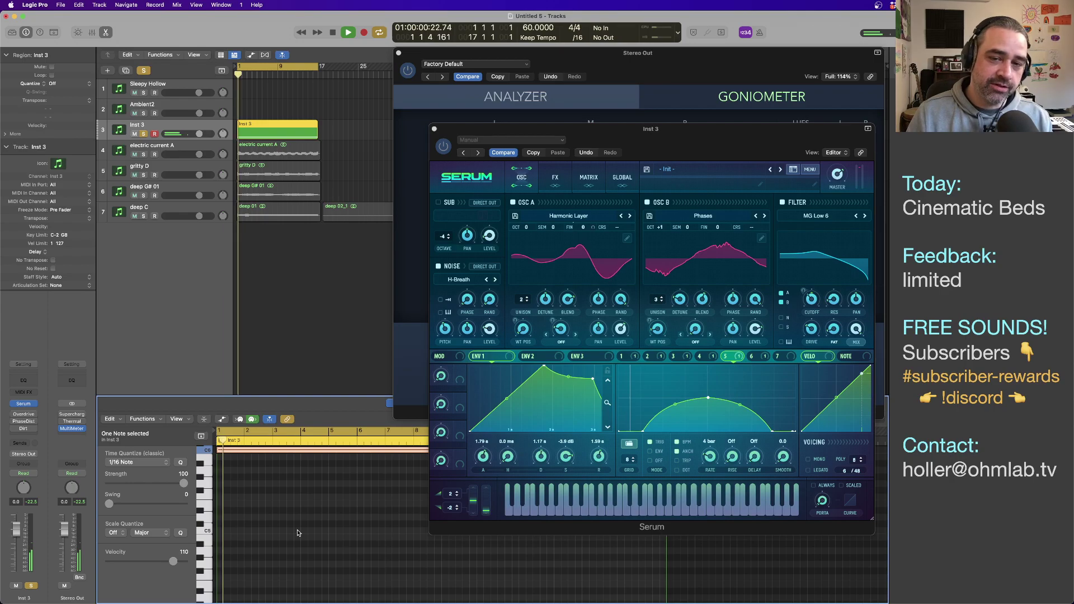
key(space)
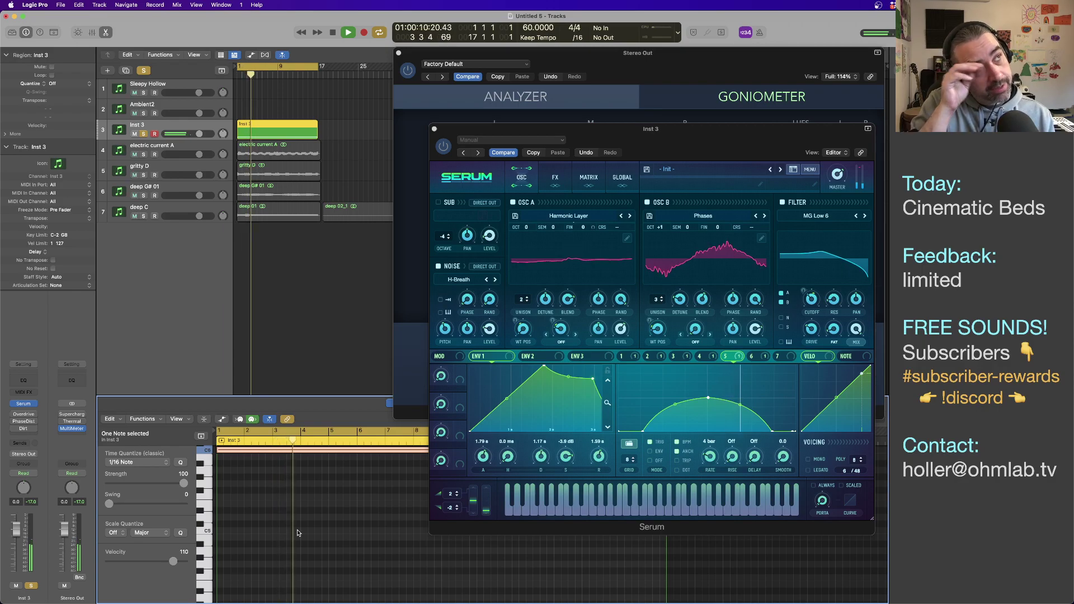
key(space)
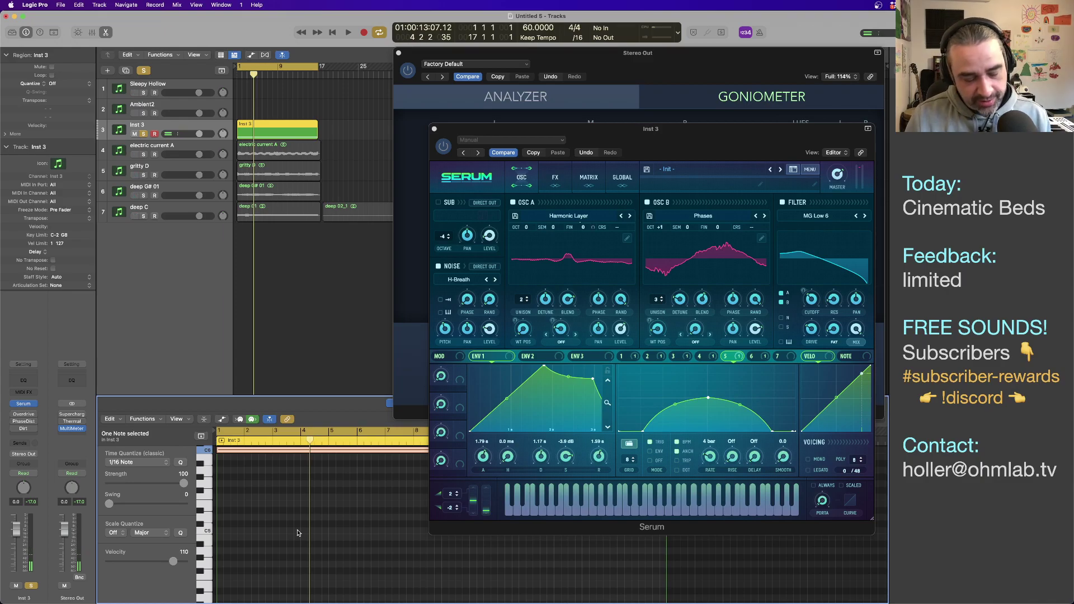
click(297, 533)
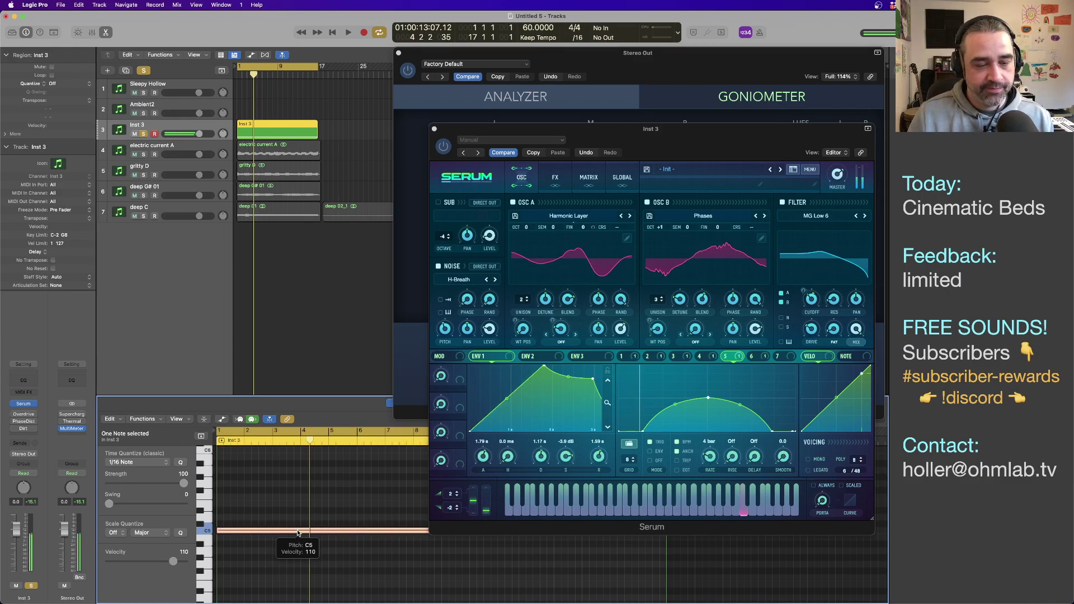
Step: Replay the start of the Inst 3 region and bounce it in place to a new track named "Piercing C 01"
key(Return)
key(space)
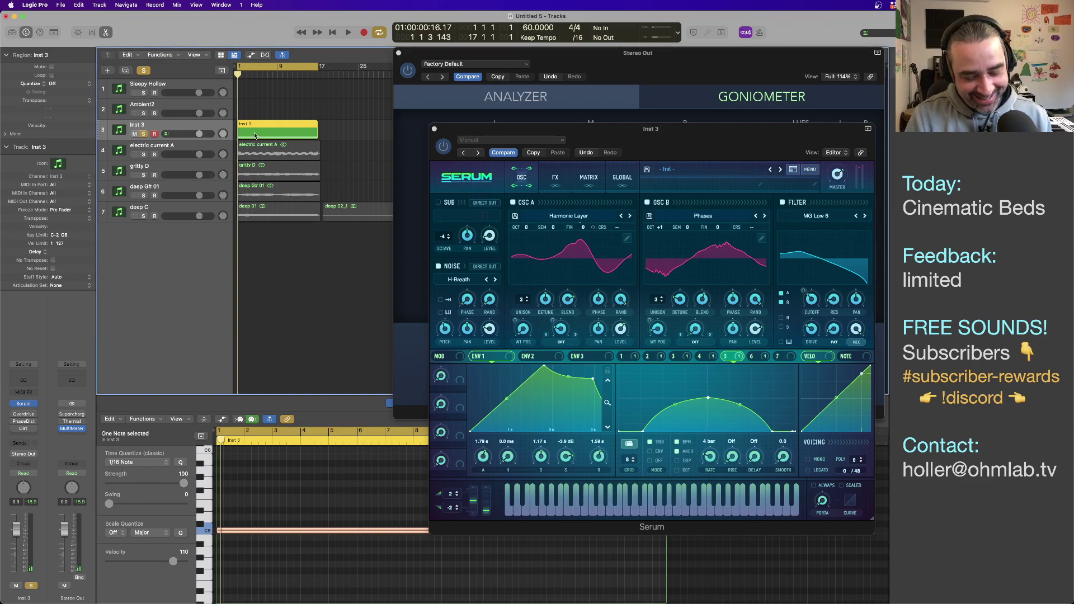
key(v)
key(ctrl+b)
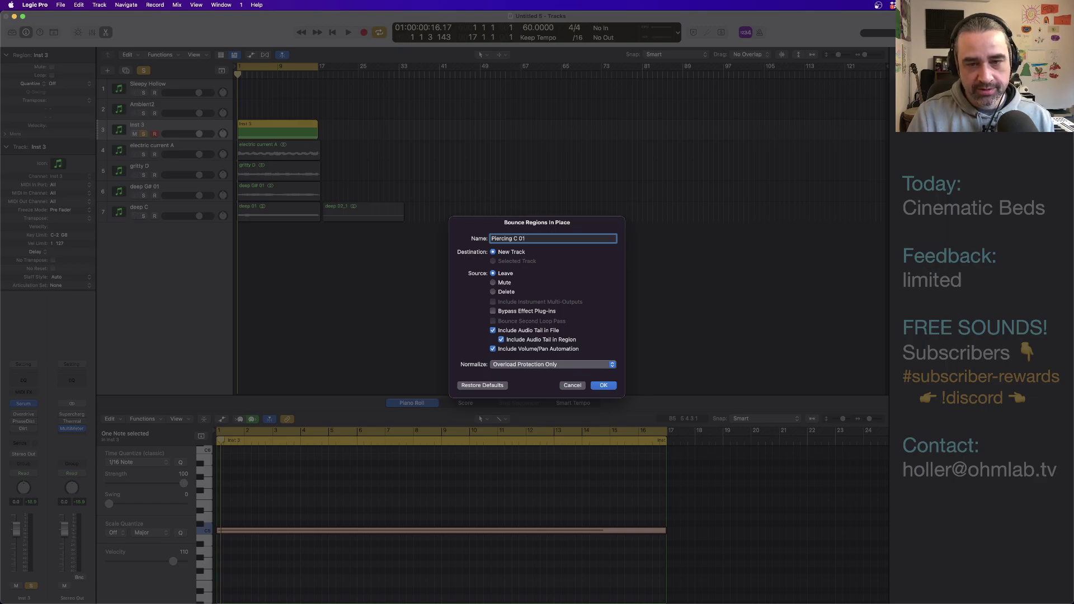
key(Return)
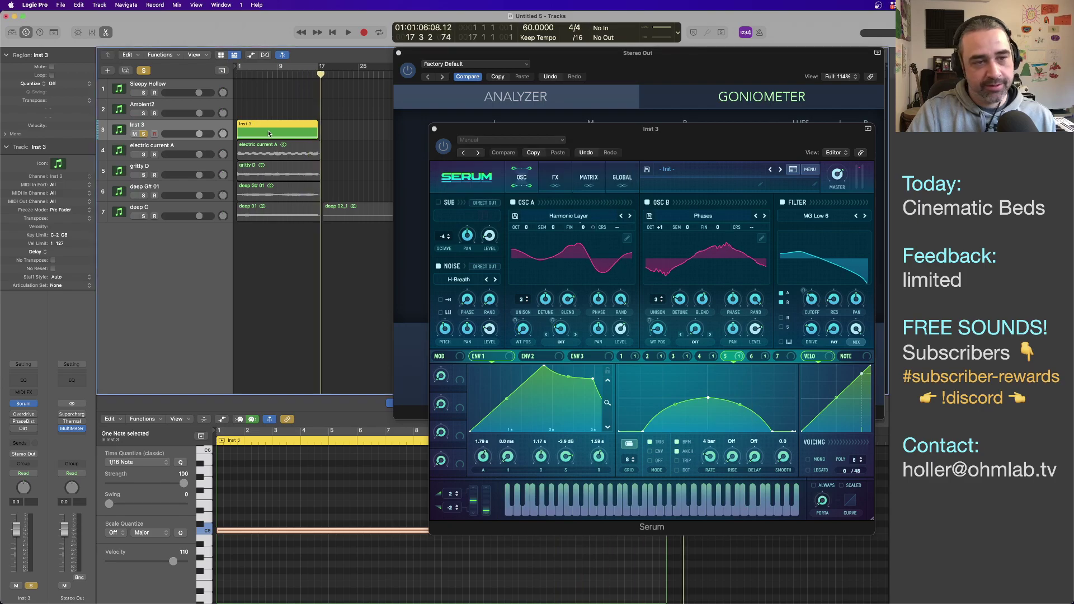
click(267, 129)
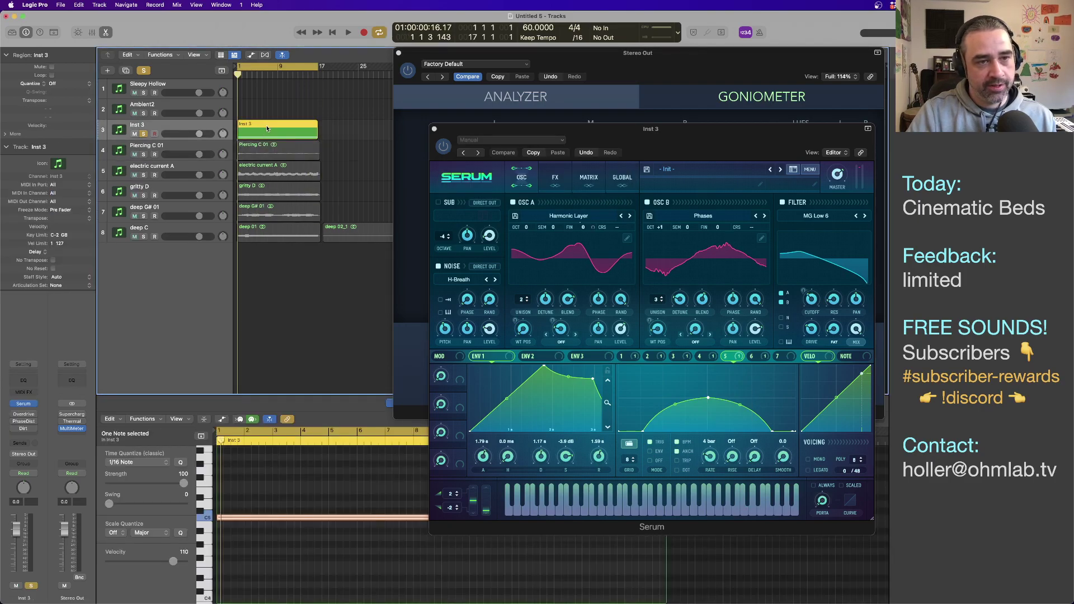
Step: Raise the long note one octave to C6 and bounce the Inst 3 region in place to a new track named "piercing C 02"
click(245, 520)
key(alt+shift+Up)
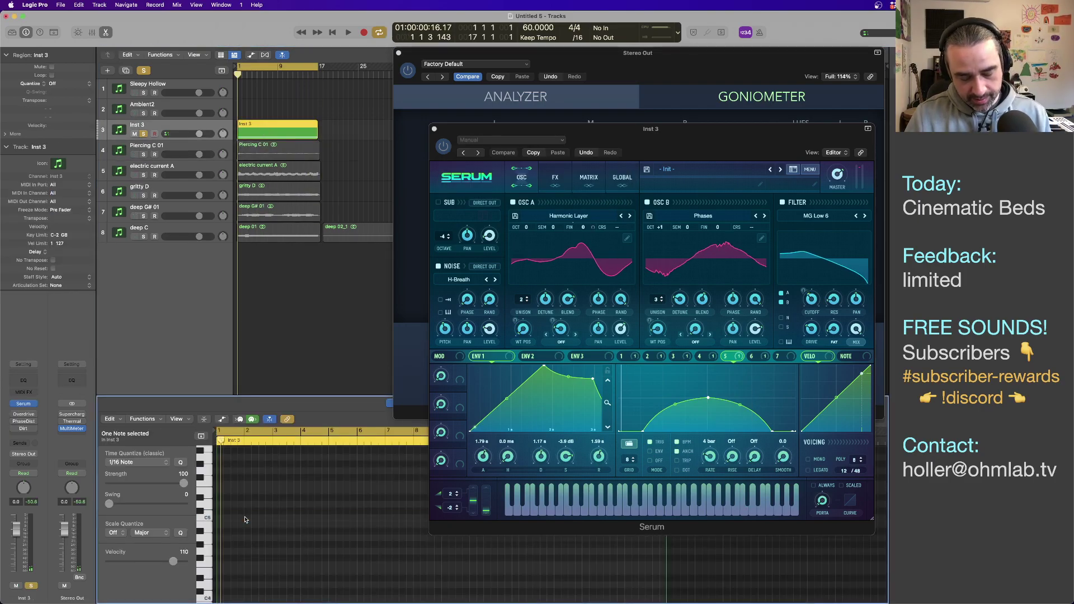
key(super+b)
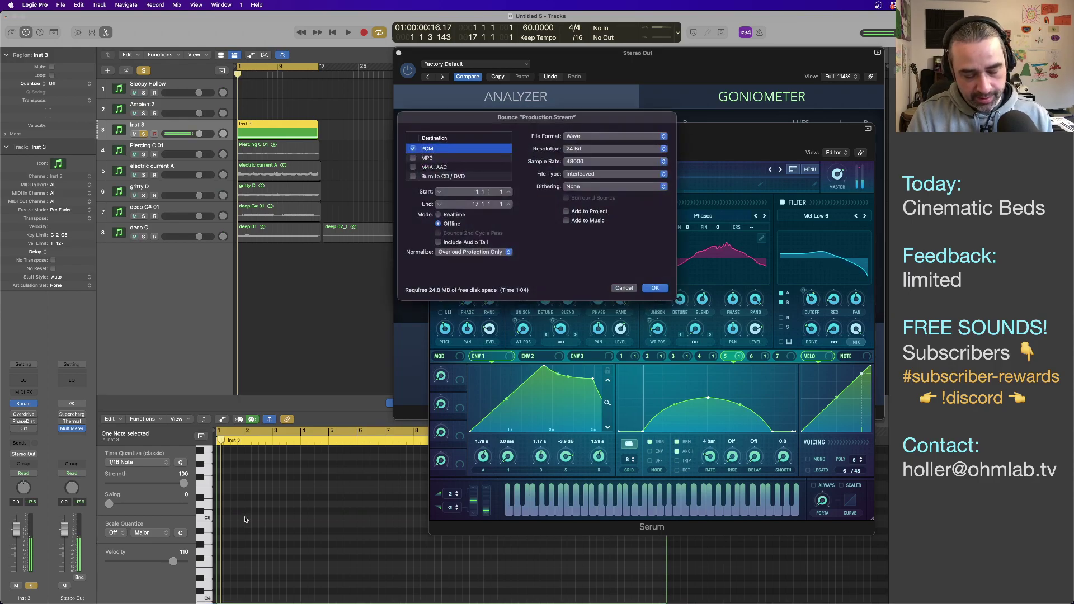
key(Escape)
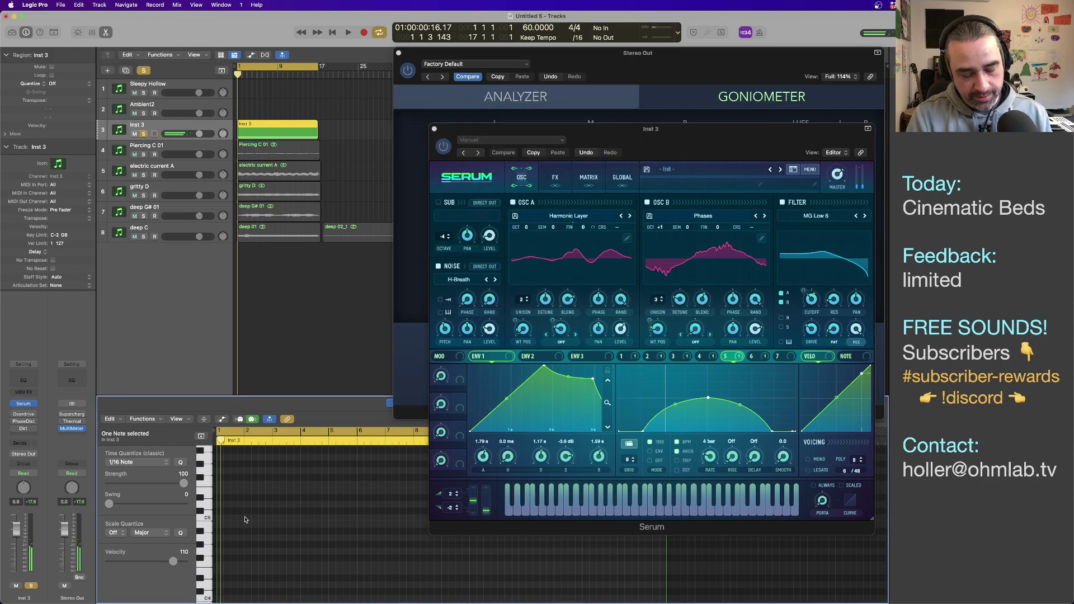
key(ctrl+b)
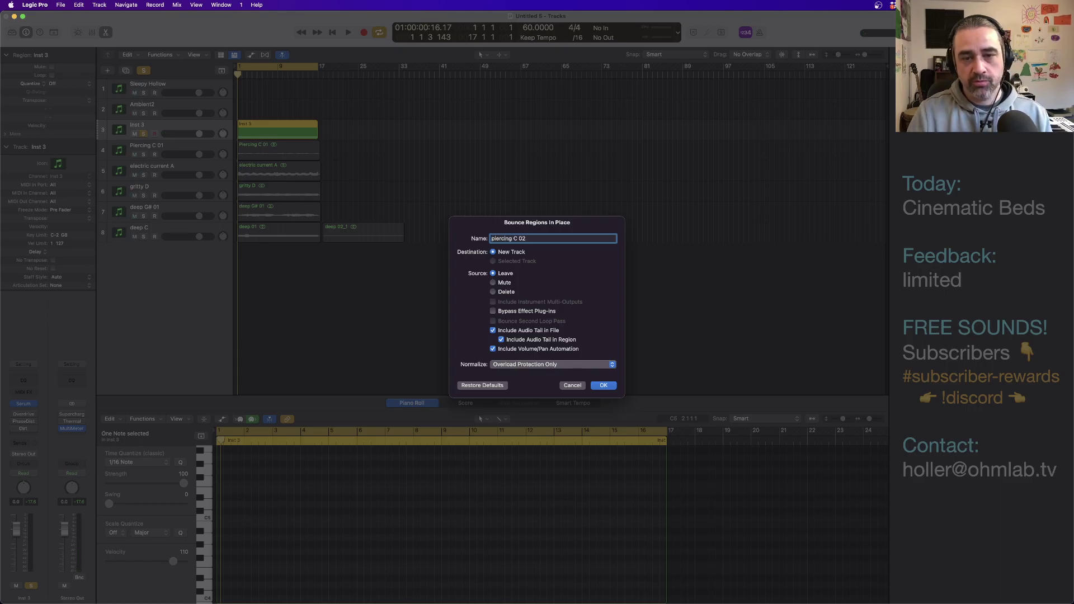
key(Return)
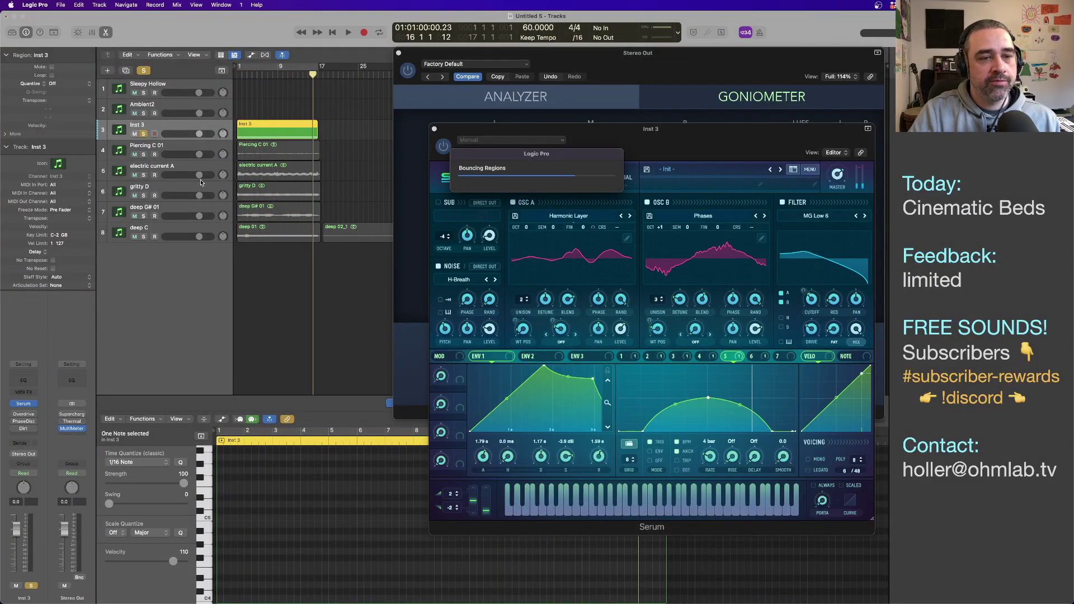
Step: Move the piercing C 02 region onto the Piercing C 01 track behind its first region and delete the emptied track
drag(265, 155, 338, 170)
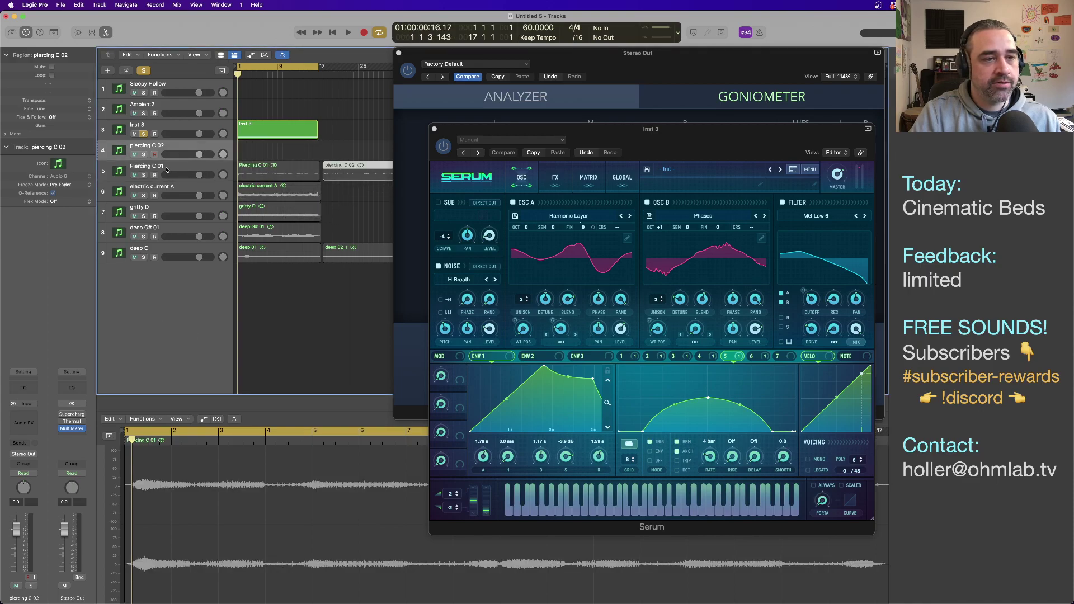
click(168, 147)
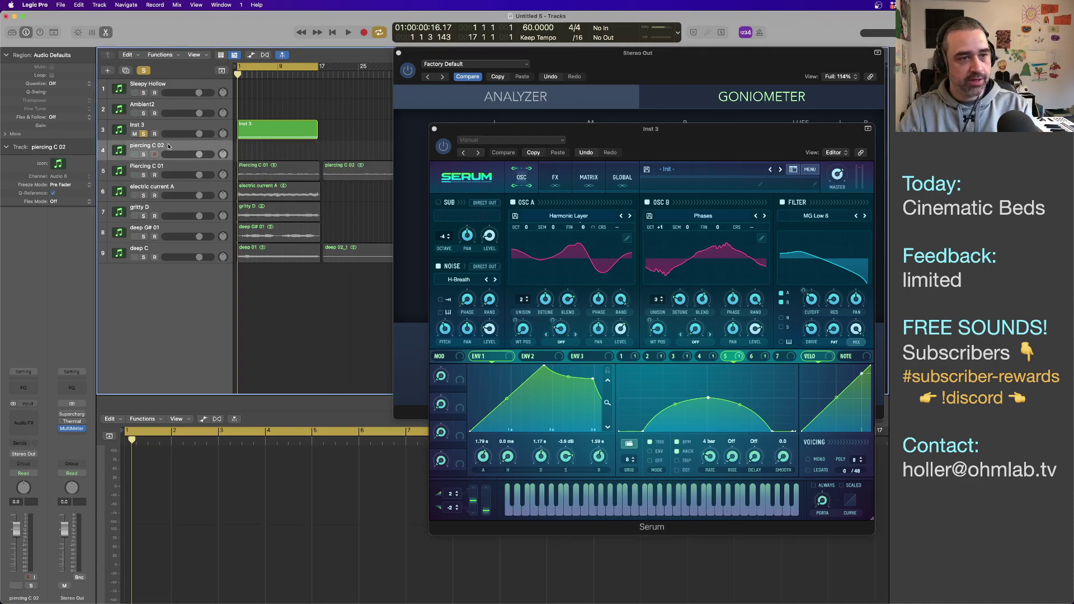
key(super+BackSpace)
Step: Select the Inst 3 track and switch Serum's oscillator A to the Hollow Noise wavetable
click(166, 128)
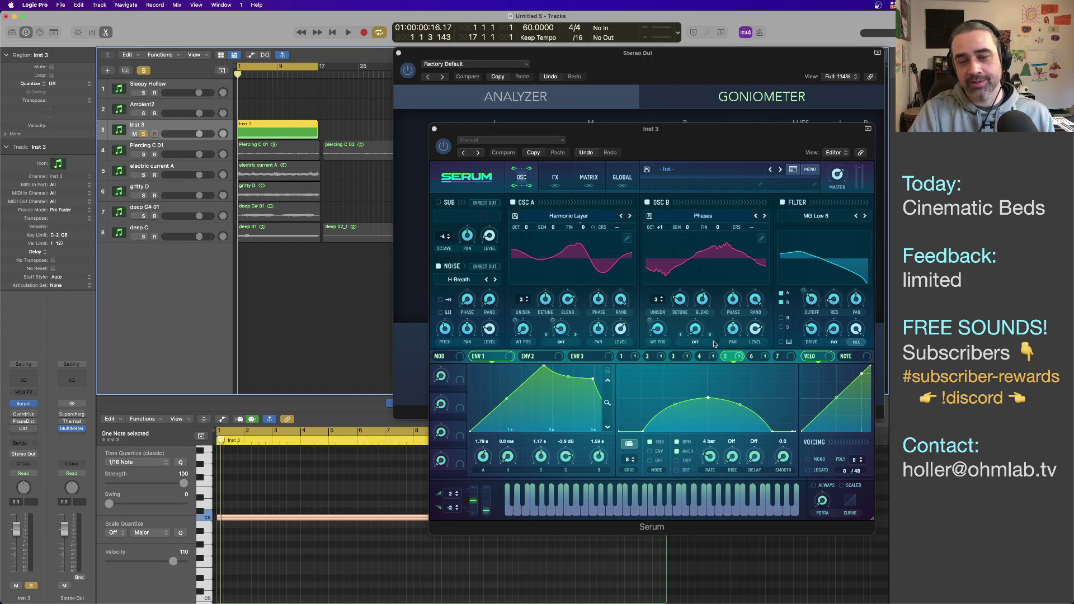
drag(671, 128, 573, 70)
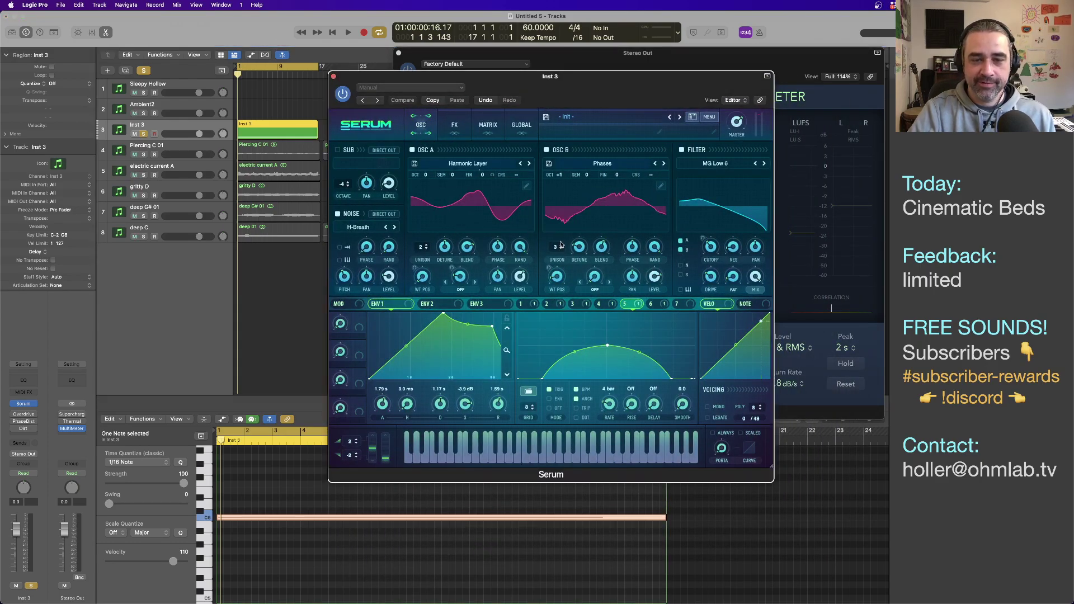
click(530, 164)
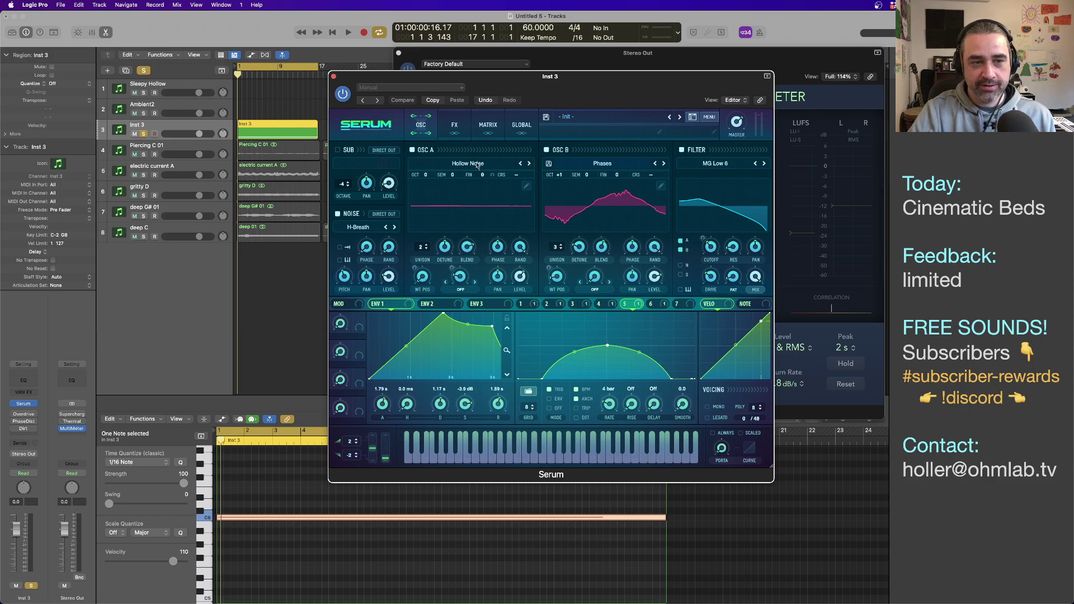
Step: Transpose the long note in the Inst 3 region down by octaves to C0, auditioning it at lower pitches
click(244, 520)
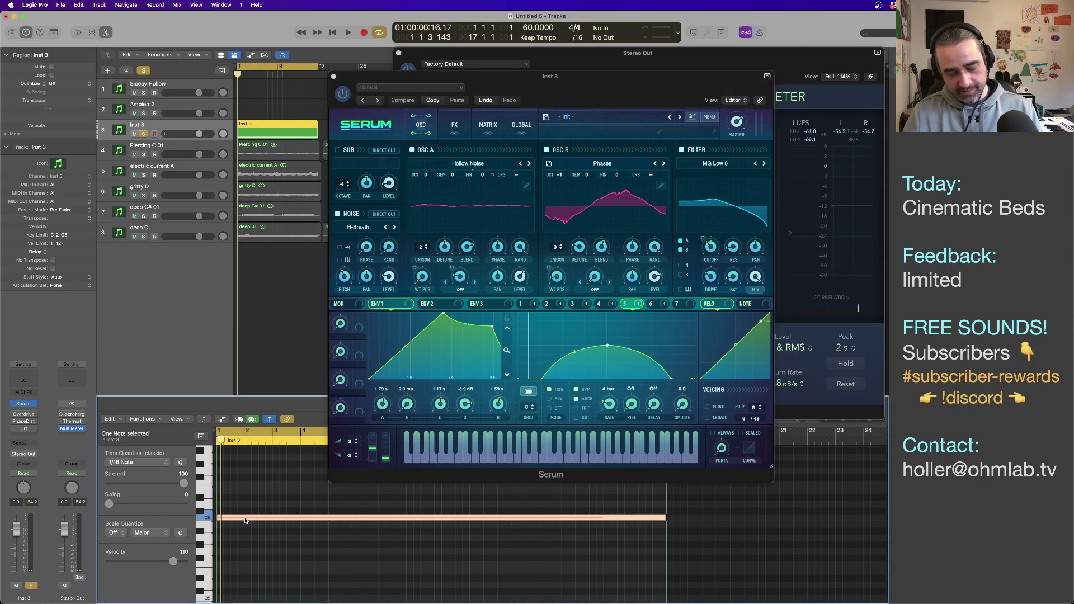
key(alt+shift+Down)
key(alt+shift+Down)
key(alt+shift+Down)
key(alt+shift+Down)
scroll(252, 525, down, 15)
scroll(264, 536, down, 8)
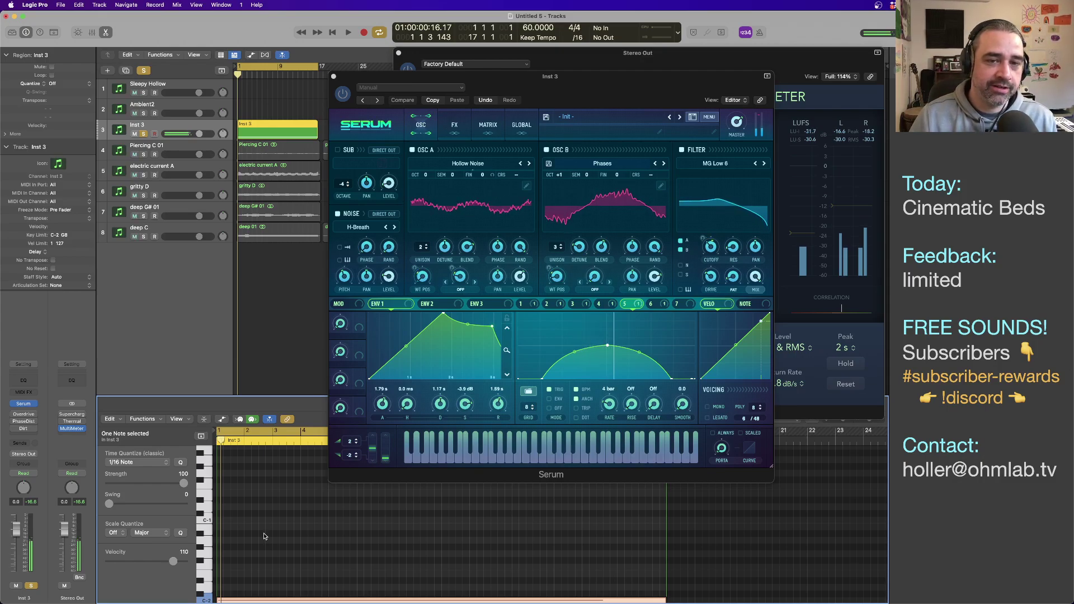
key(space)
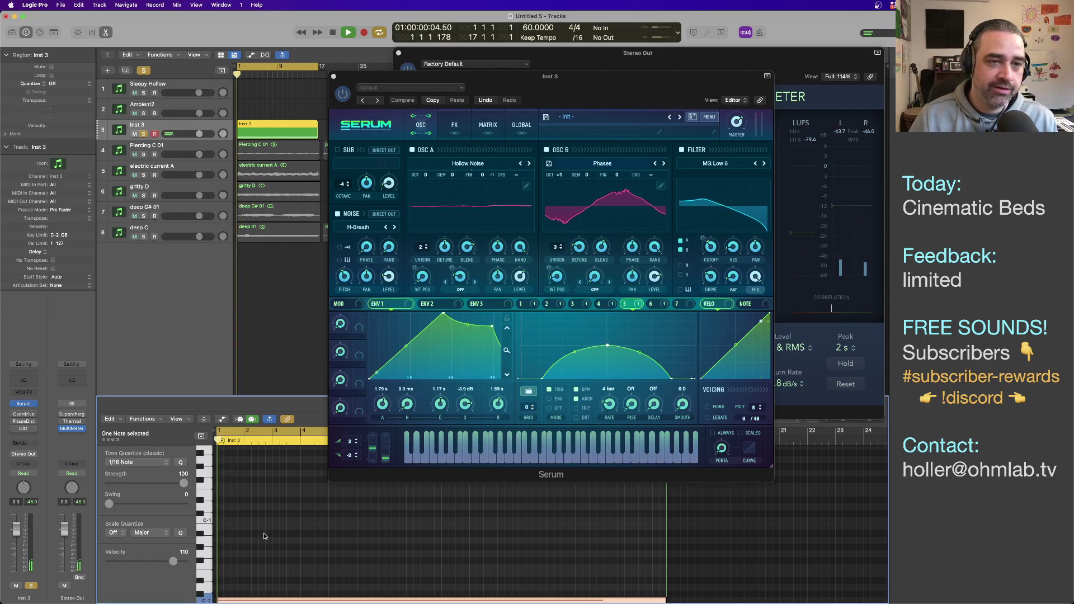
key(space)
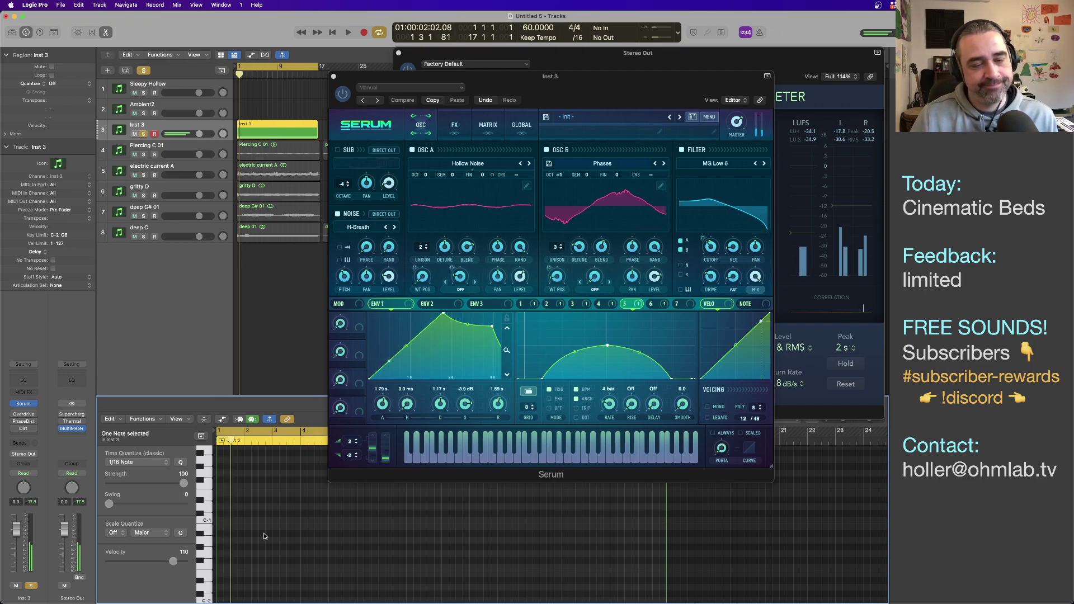
scroll(297, 498, up, 3)
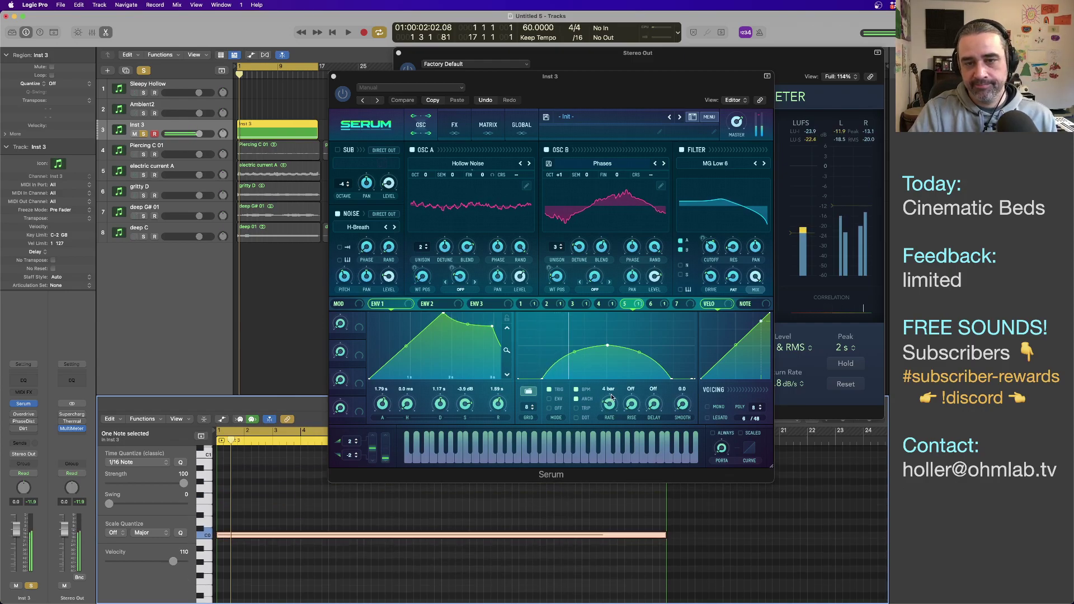
Step: Review Serum's effects and LFOs 6, 5 and 4, and slow LFO 4's rate to 8 bar
click(460, 127)
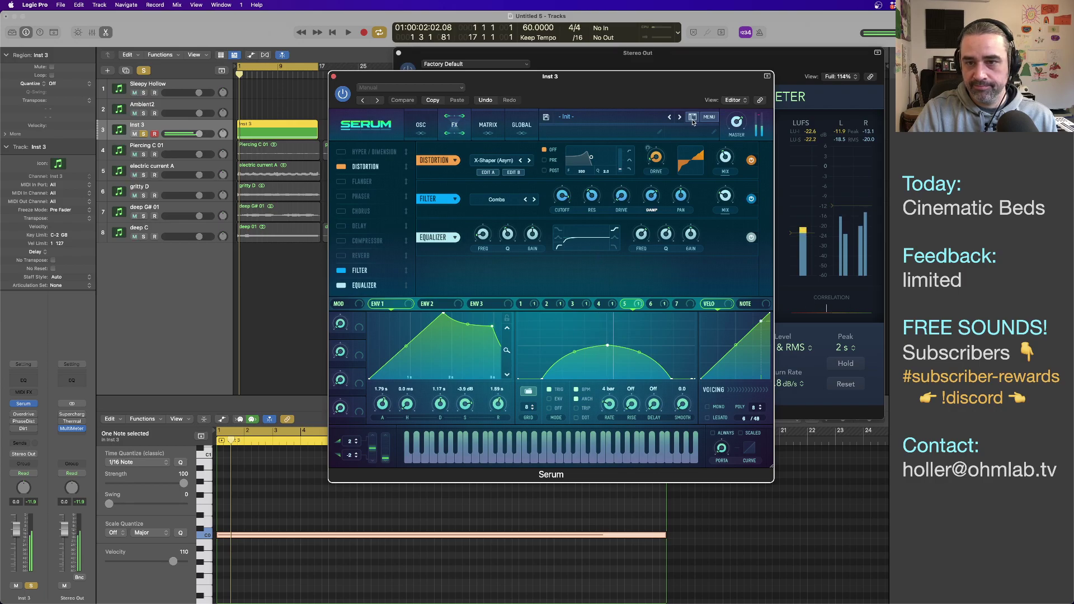
drag(656, 106, 469, 180)
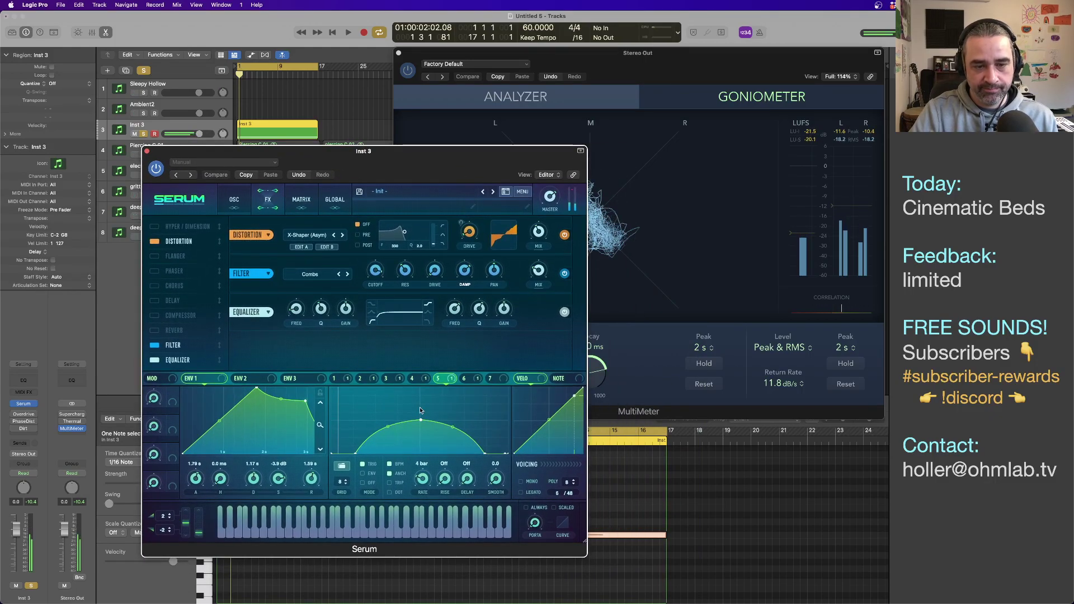
click(465, 379)
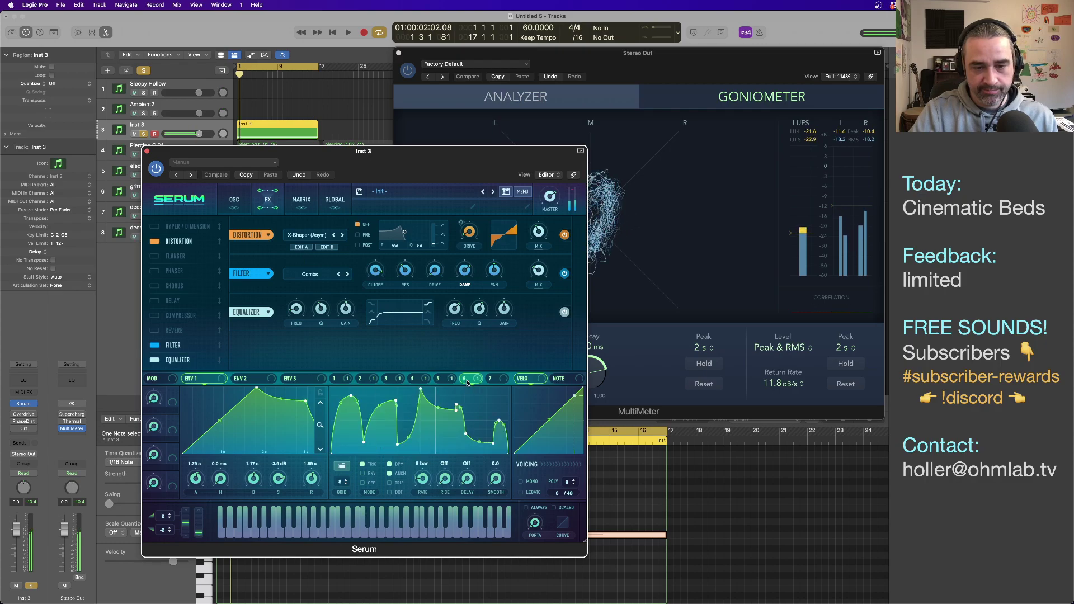
click(440, 379)
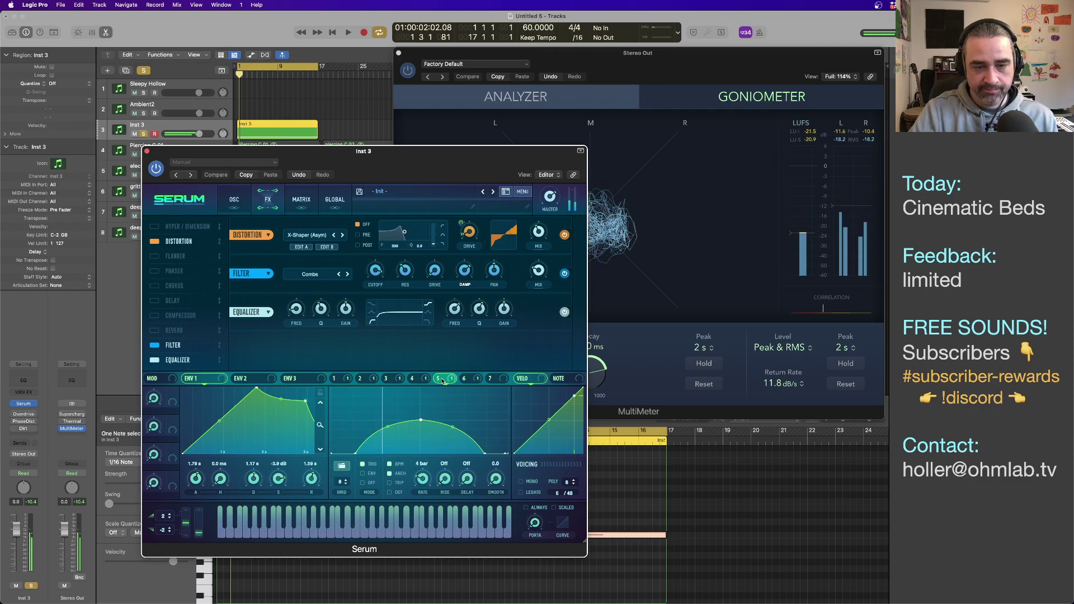
click(414, 380)
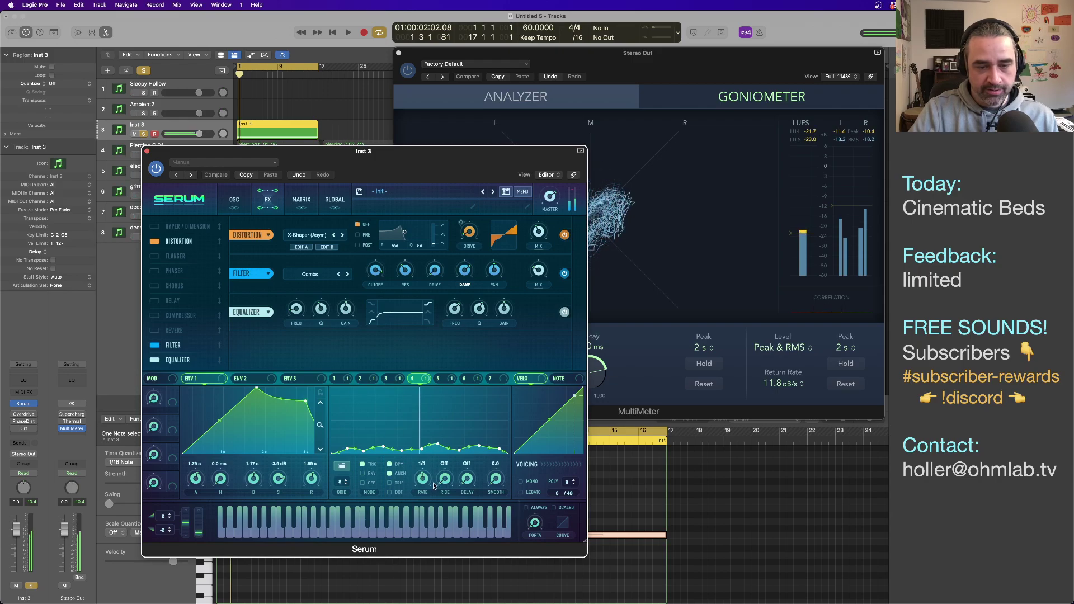
drag(424, 482, 425, 492)
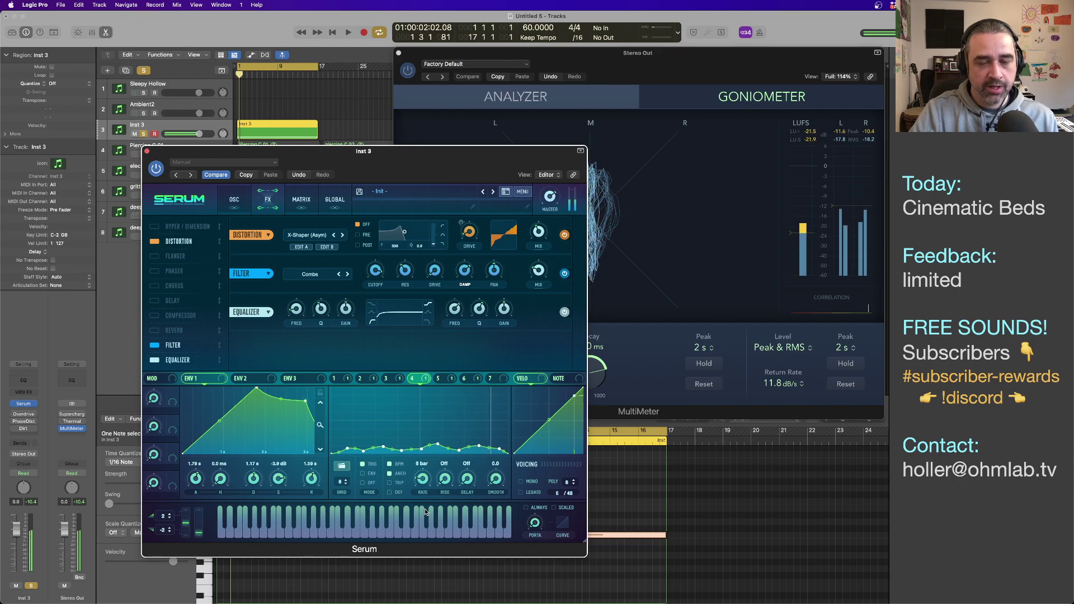
Step: Reshape the LFO 6 curve by lowering its early peak, lifting the first dip and redistributing the middle and end points
click(443, 380)
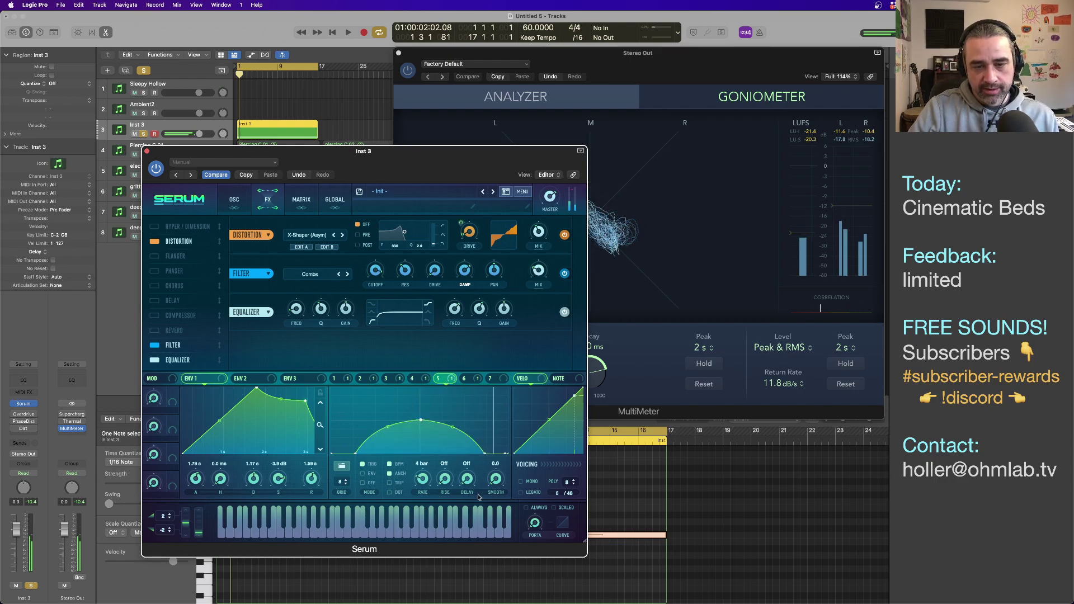
click(465, 379)
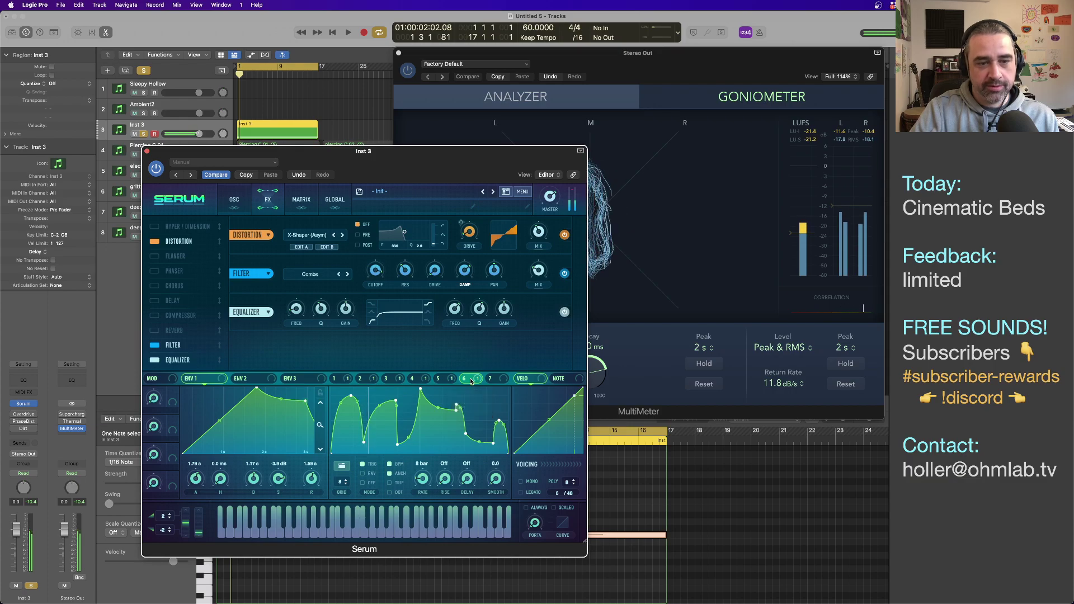
click(235, 202)
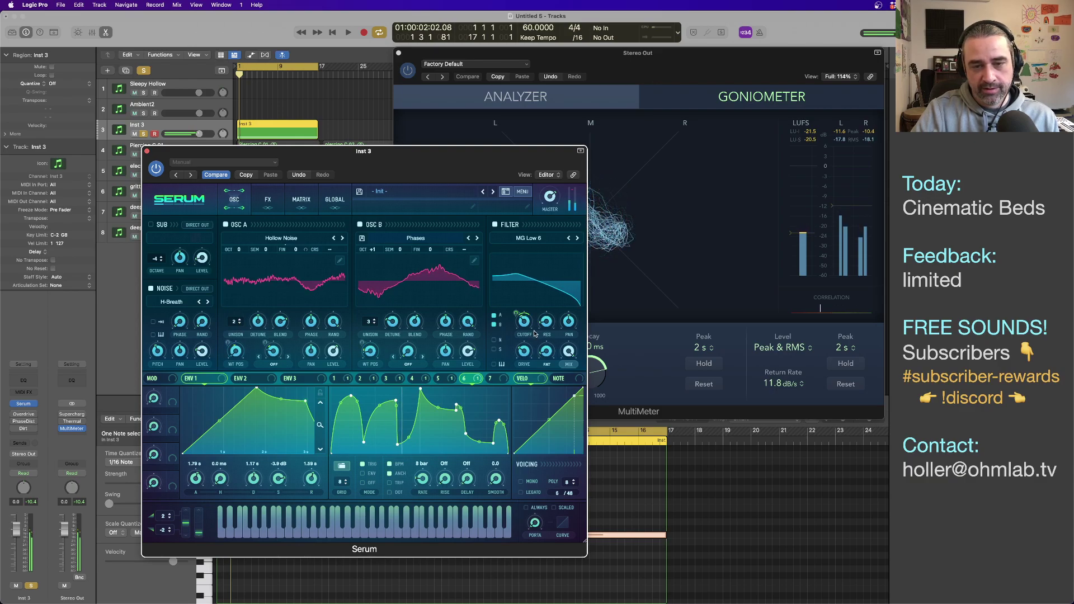
drag(397, 444, 362, 416)
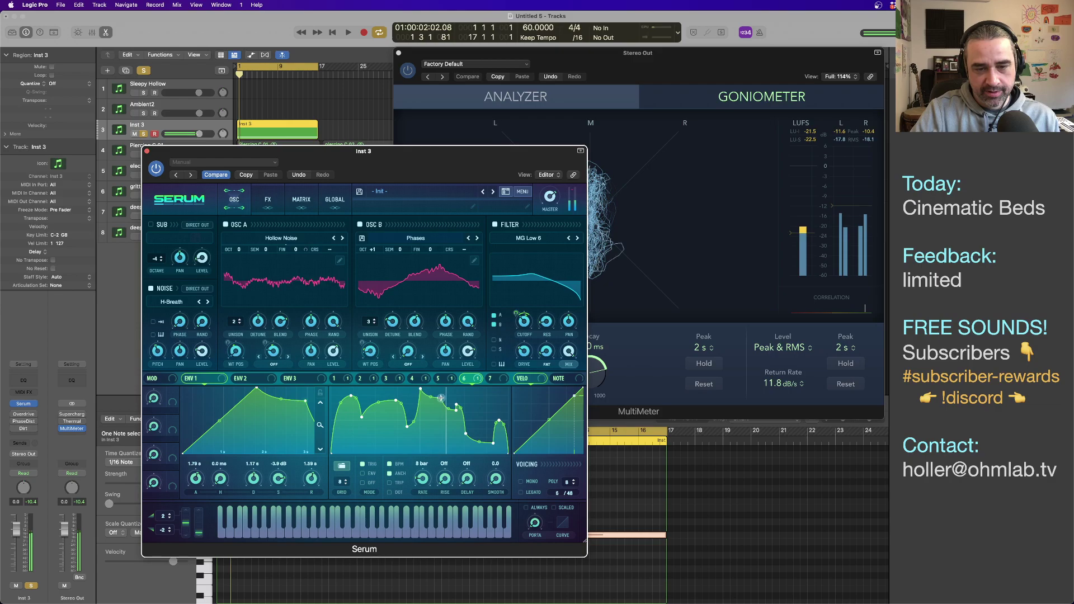
drag(421, 391, 416, 402)
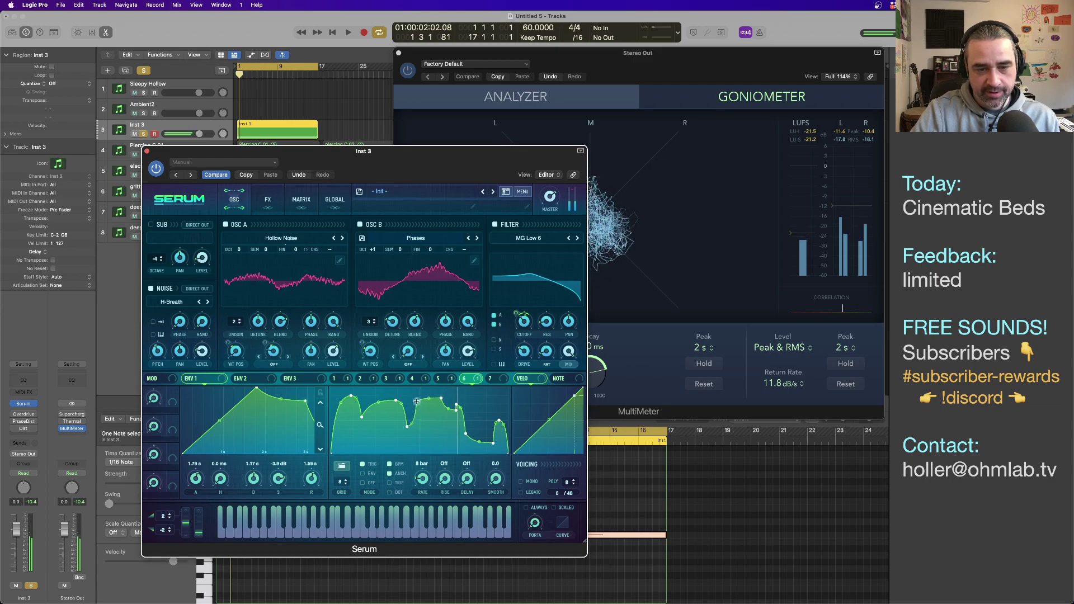
drag(351, 397, 347, 435)
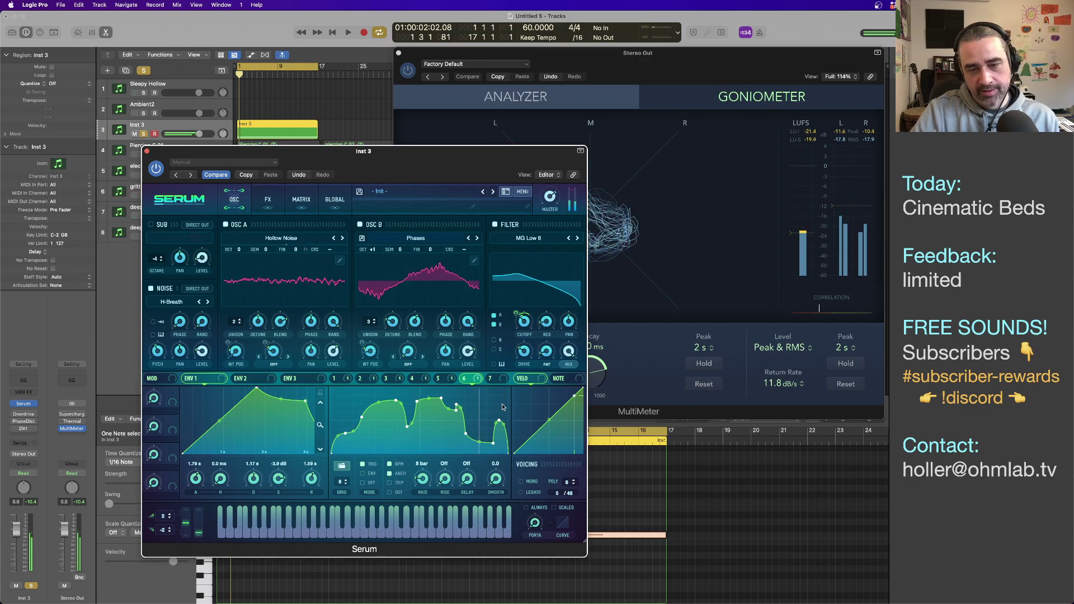
drag(457, 407, 496, 427)
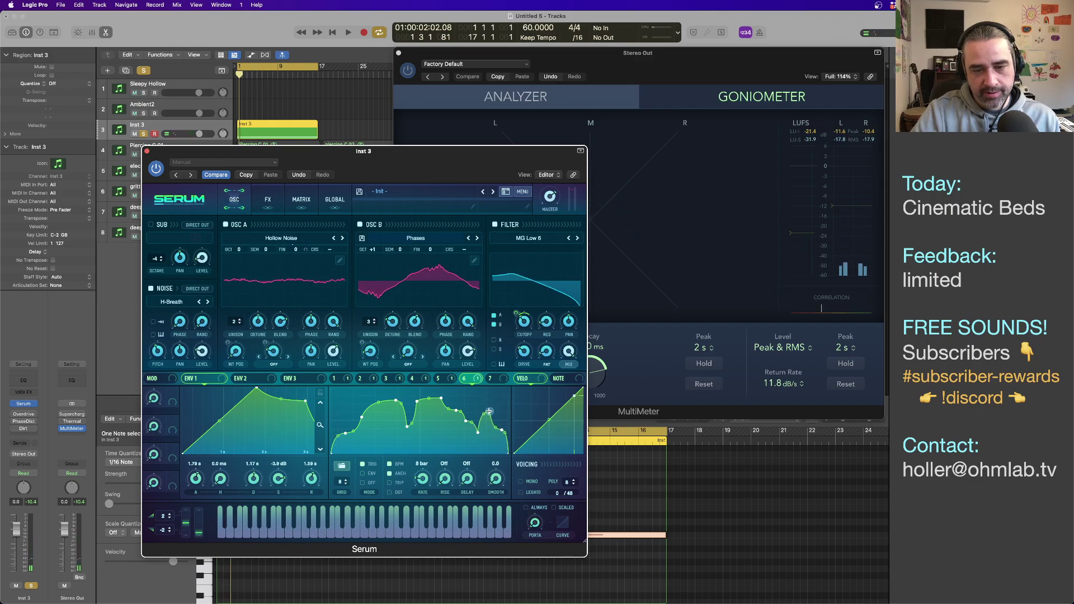
drag(442, 400, 435, 396)
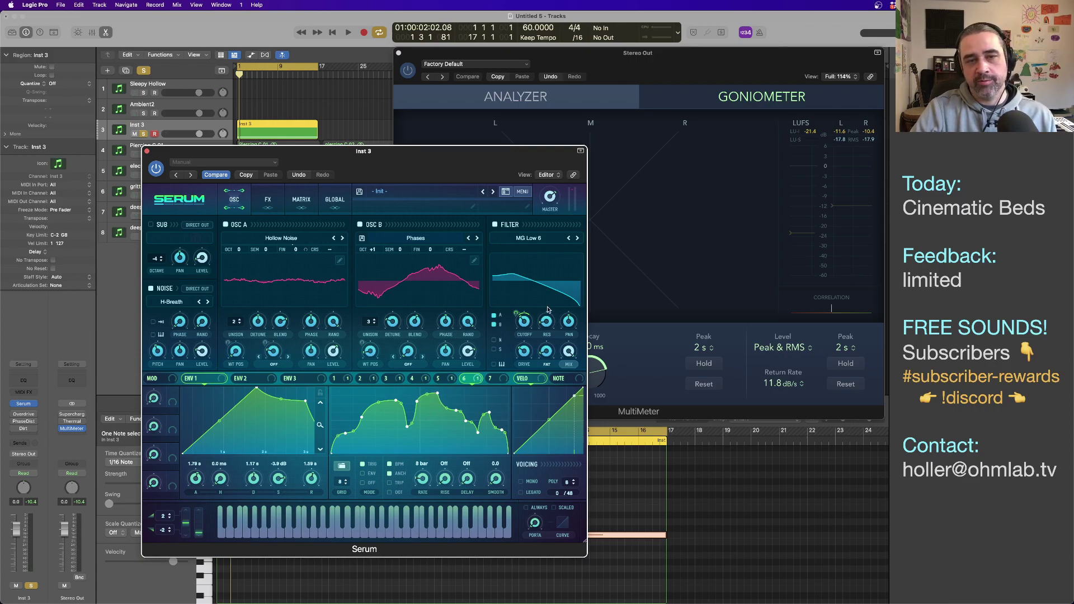
Step: Play the Inst 3 region and slightly raise the deep dip in the middle of the LFO 6 curve
key(space)
drag(522, 164, 443, 200)
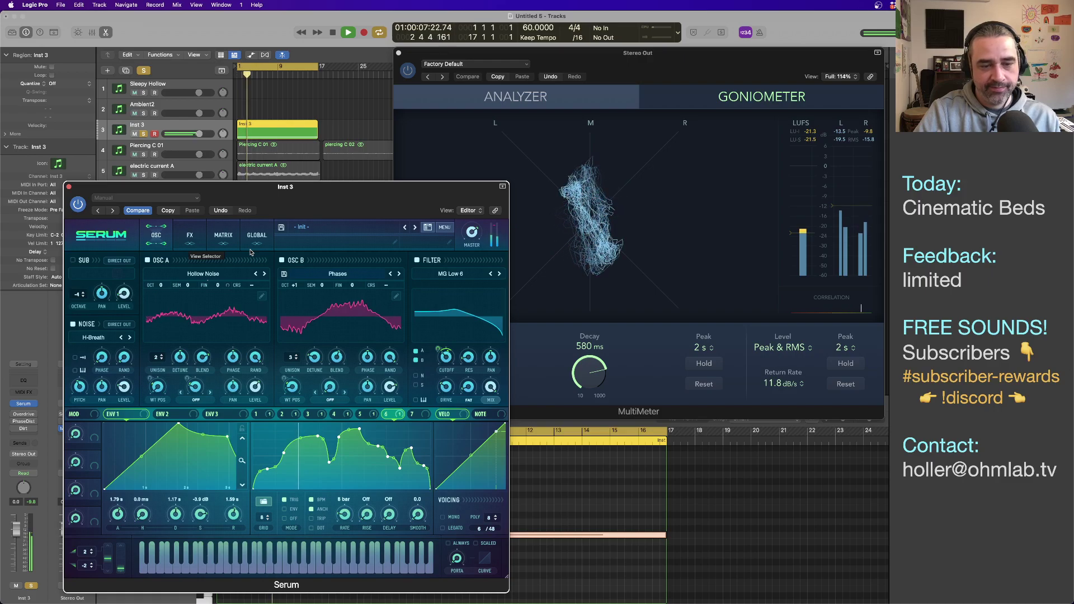
drag(329, 462, 329, 451)
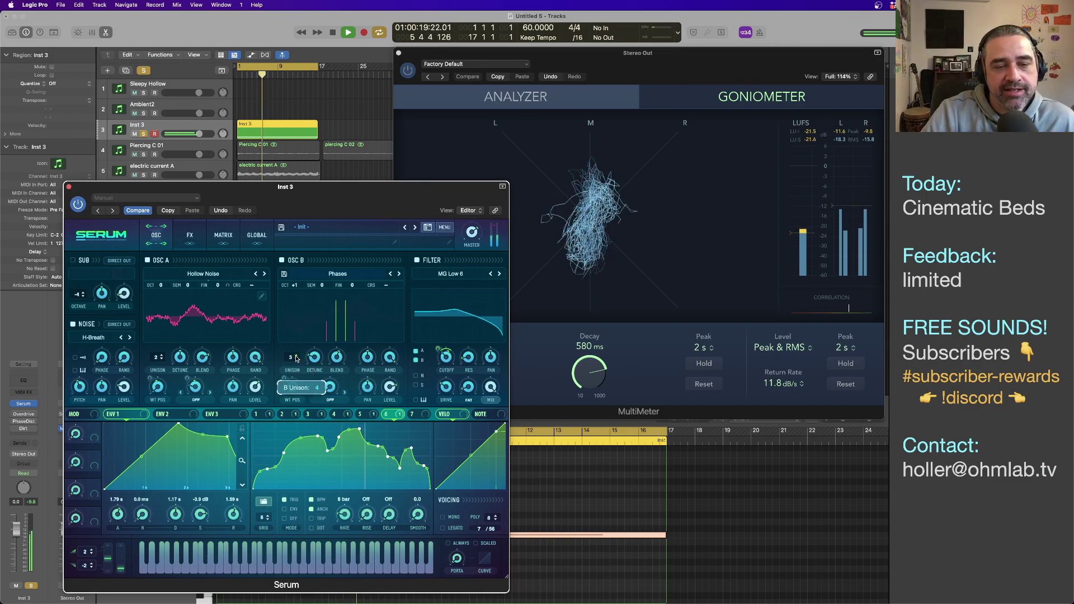
Step: Reduce oscillator B's unison to 1 voice and bring its level down while replaying the Inst 3 region
drag(297, 359, 295, 375)
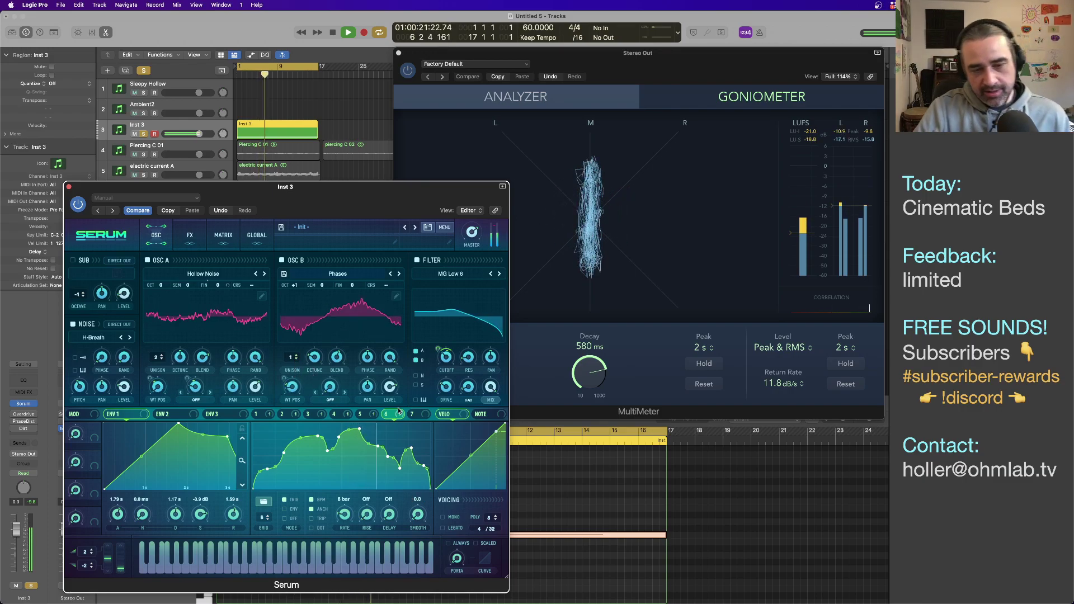
key(space)
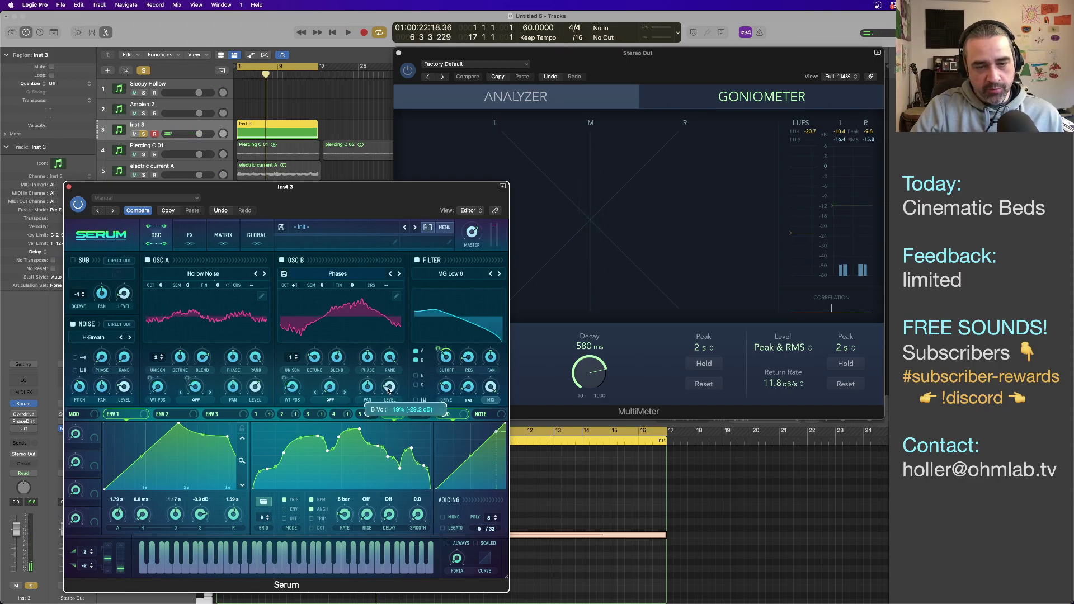
key(space)
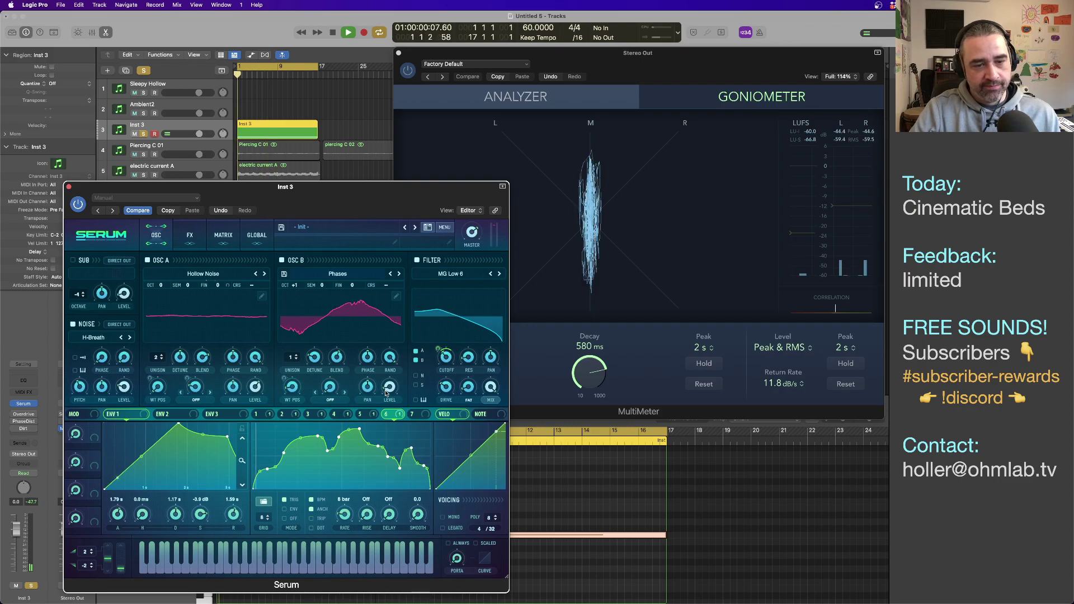
mouse_move(388, 393)
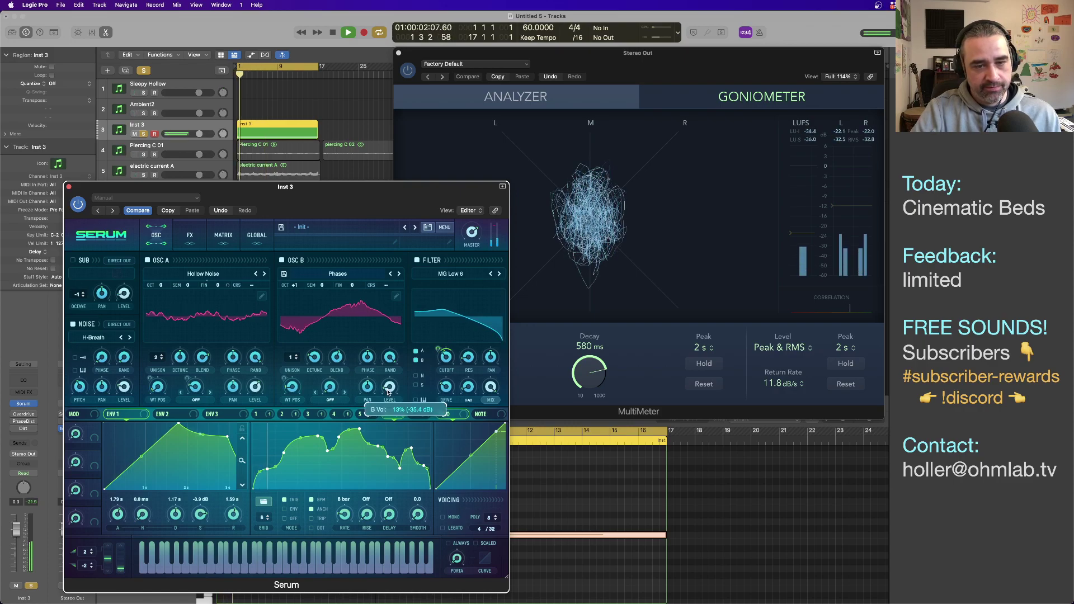
scroll(389, 393, up, 2)
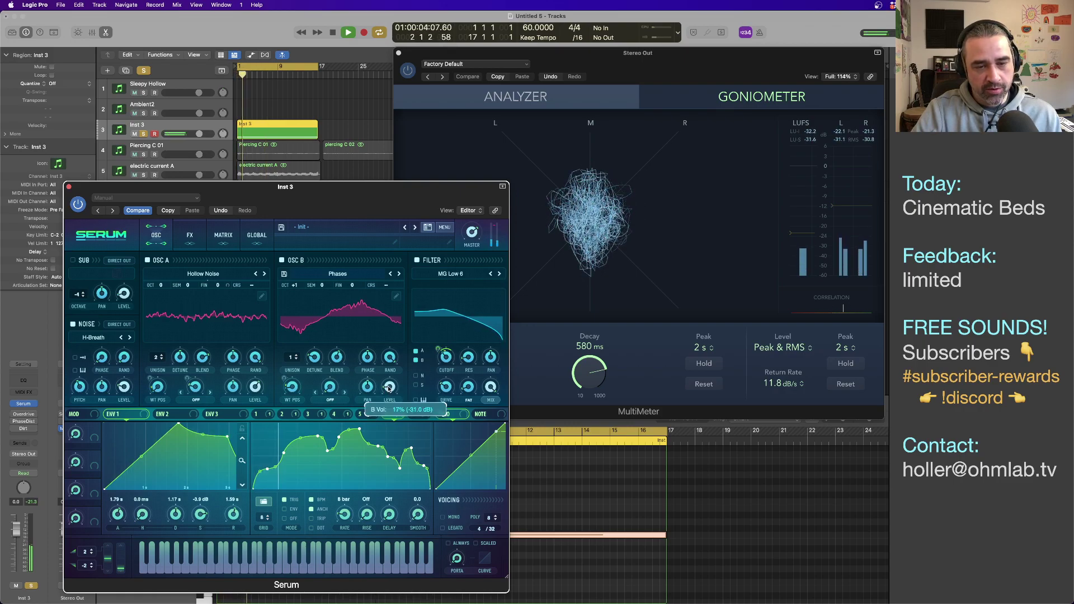
scroll(389, 390, up, 1)
scroll(389, 389, up, 1)
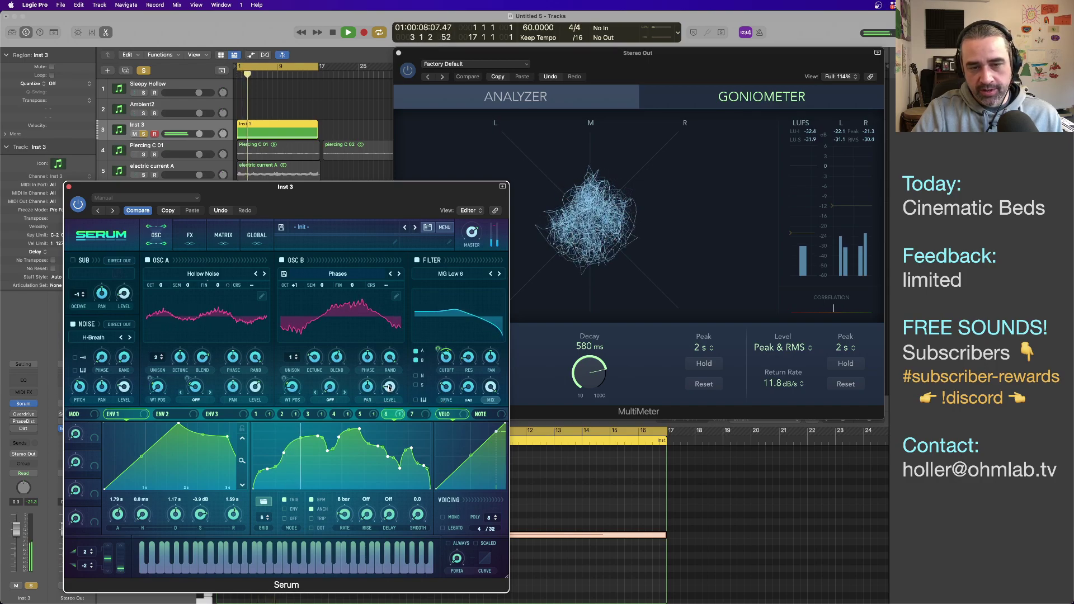
Step: Move the Serum window clear of the channel strips and set oscillator A's warp mode to FM (from B)
drag(418, 206, 444, 185)
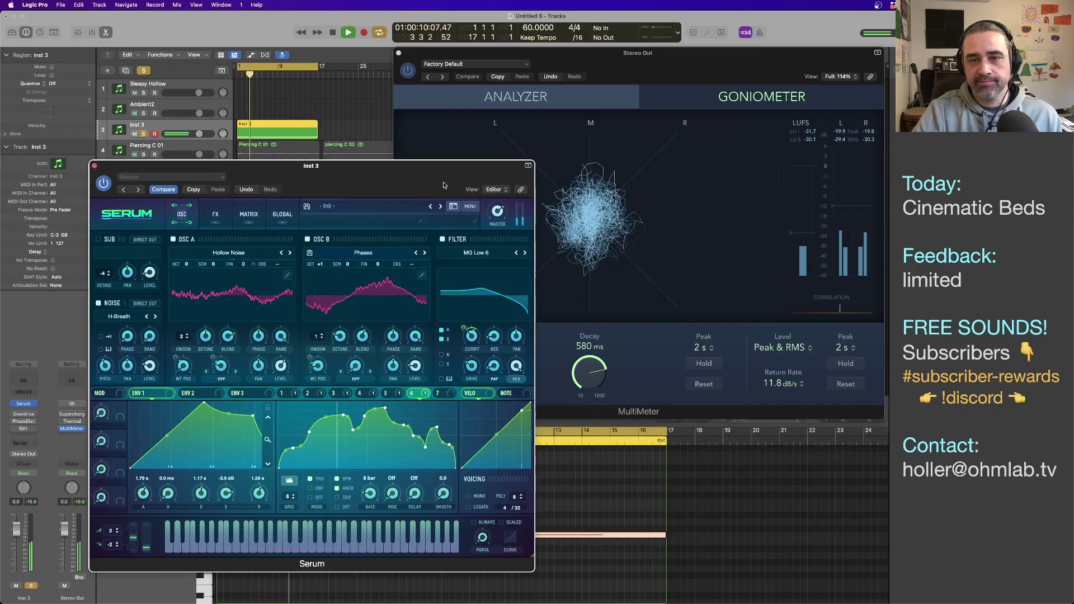
mouse_move(499, 214)
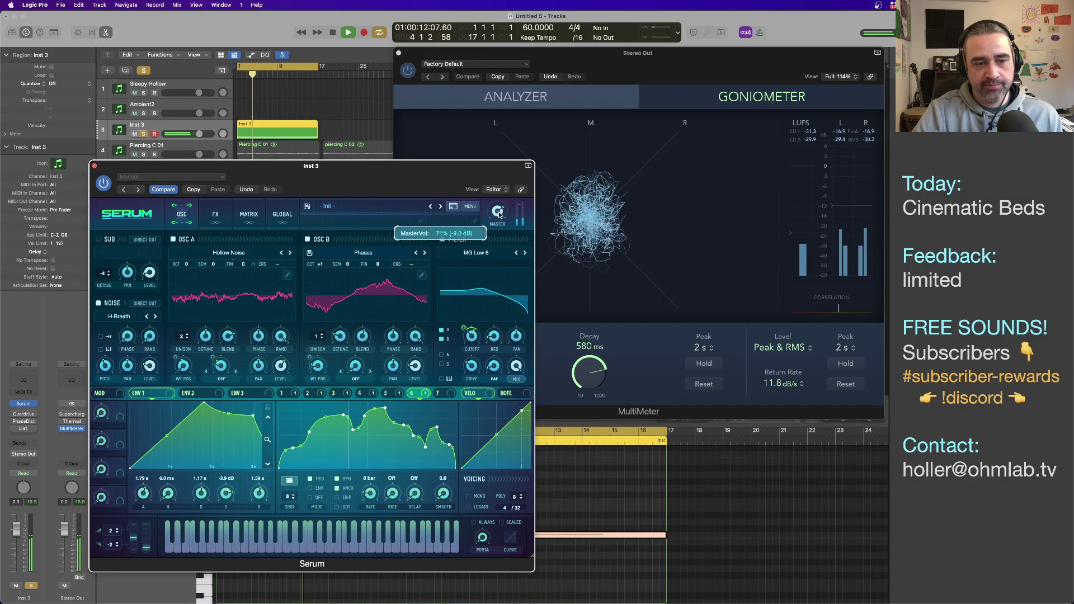
click(223, 381)
click(235, 556)
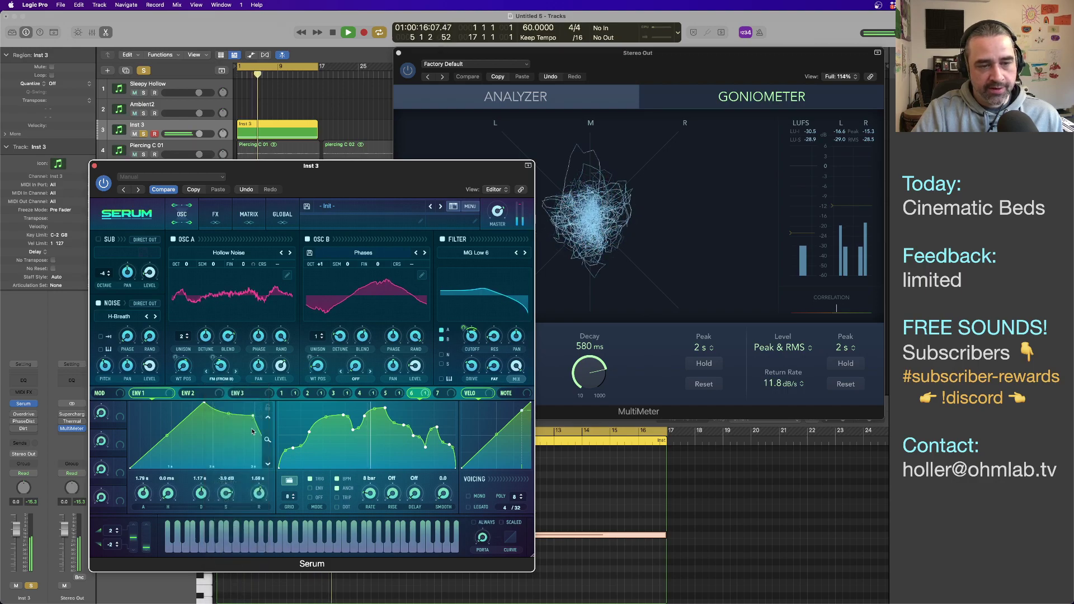
Step: Lower oscillator B to octave -4 and sweep oscillator A's FM warp amount down to 0%
mouse_move(321, 266)
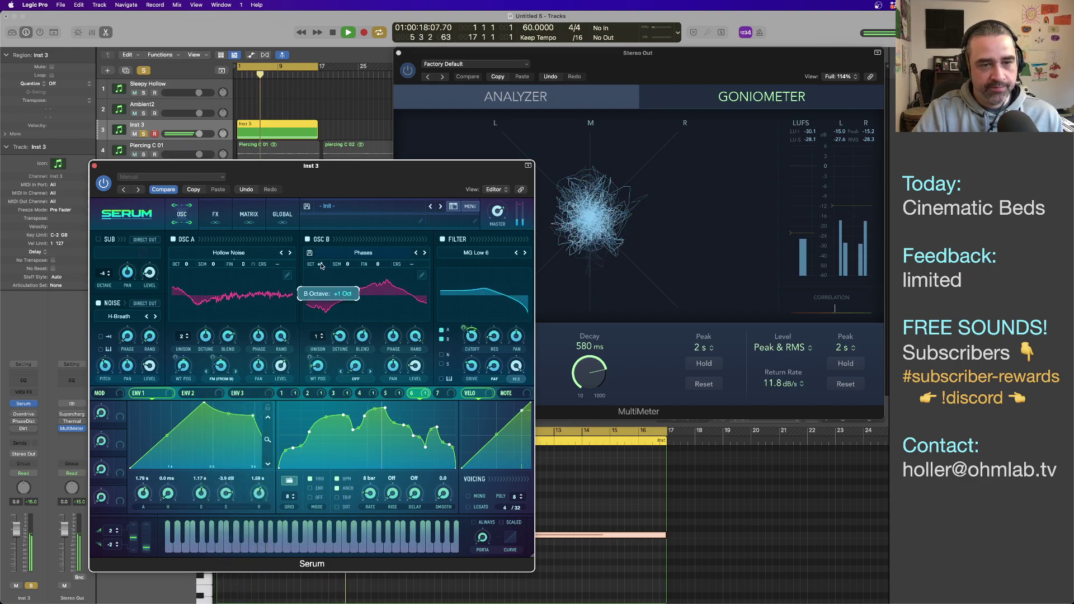
drag(322, 253, 328, 356)
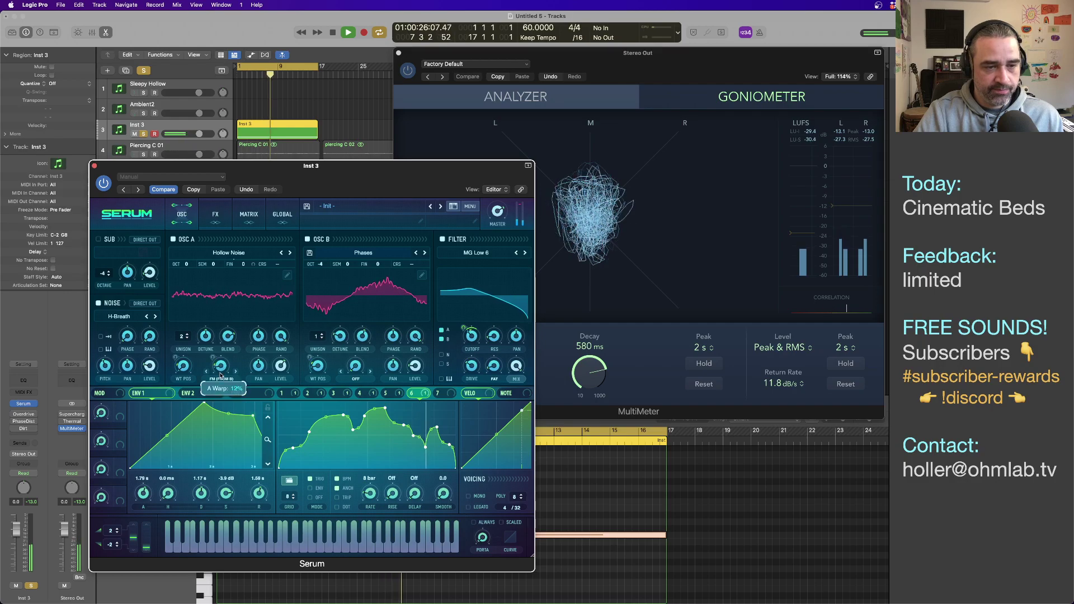
mouse_move(215, 360)
mouse_down()
mouse_move(217, 320)
mouse_move(224, 379)
mouse_up()
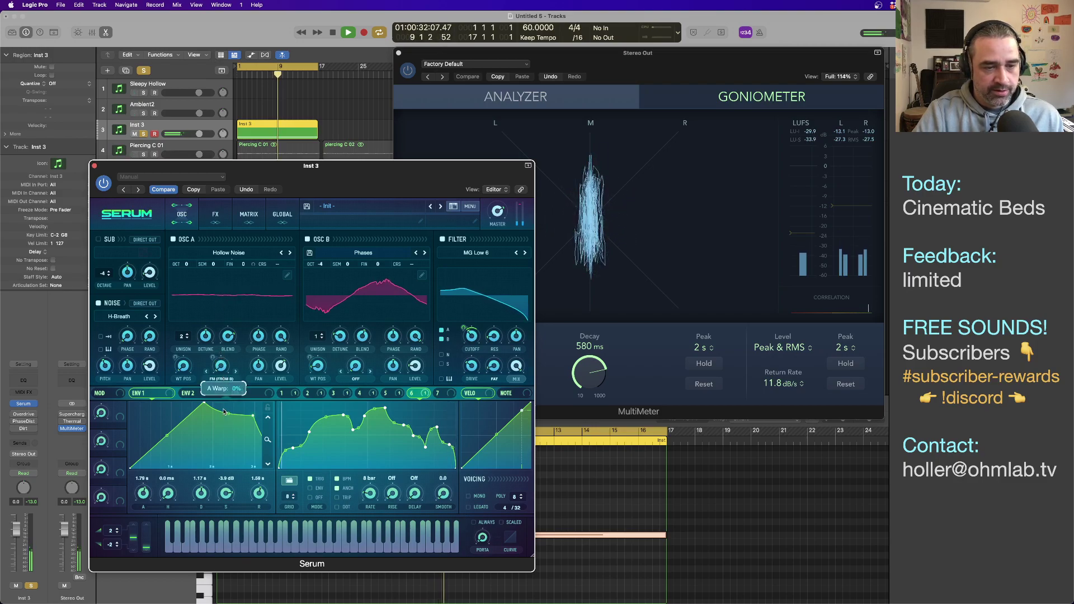
Step: Try the AM (from B) and RM (from B) warp modes on oscillator A, varying the warp amount
click(222, 378)
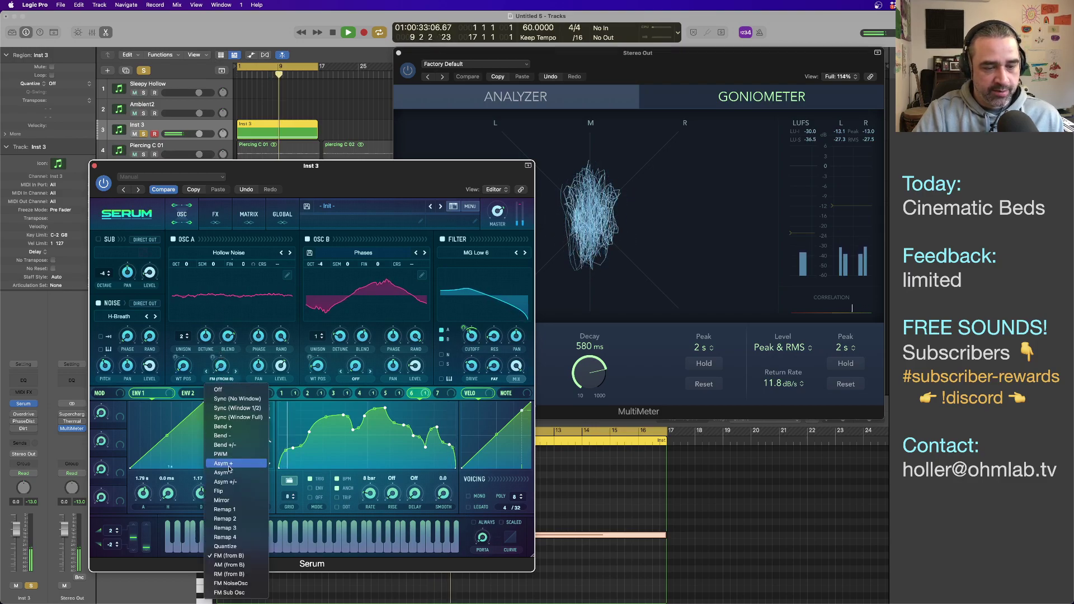
click(231, 565)
mouse_move(225, 367)
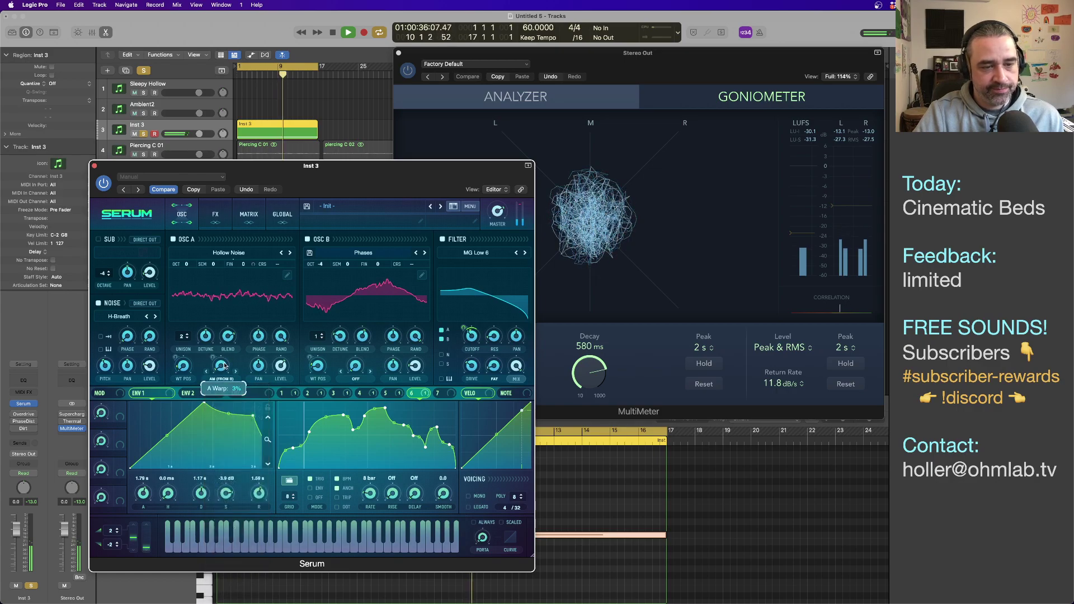
drag(224, 349, 228, 297)
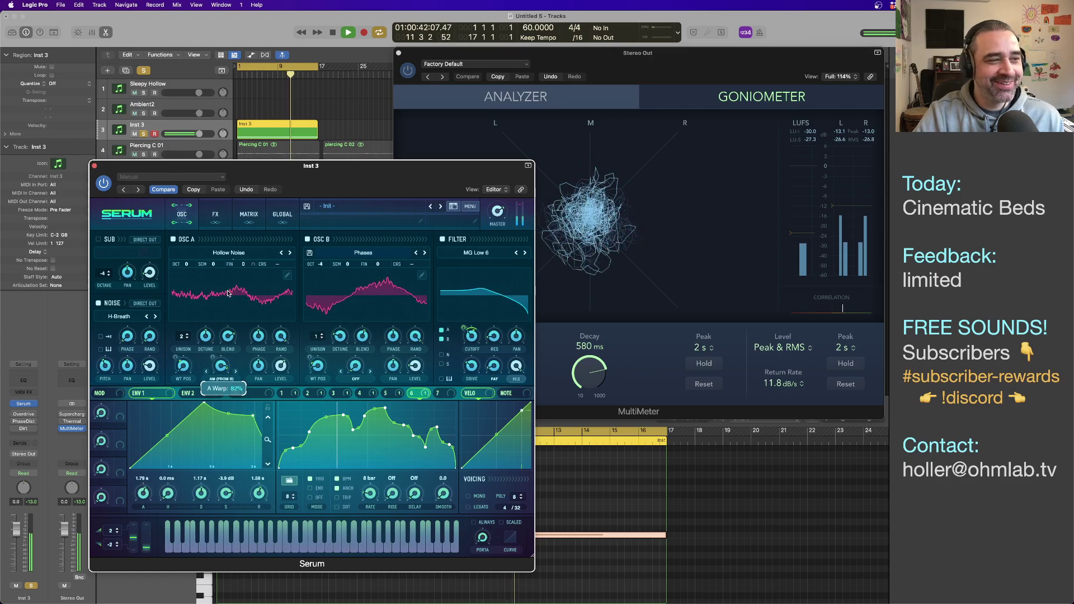
drag(227, 293, 227, 317)
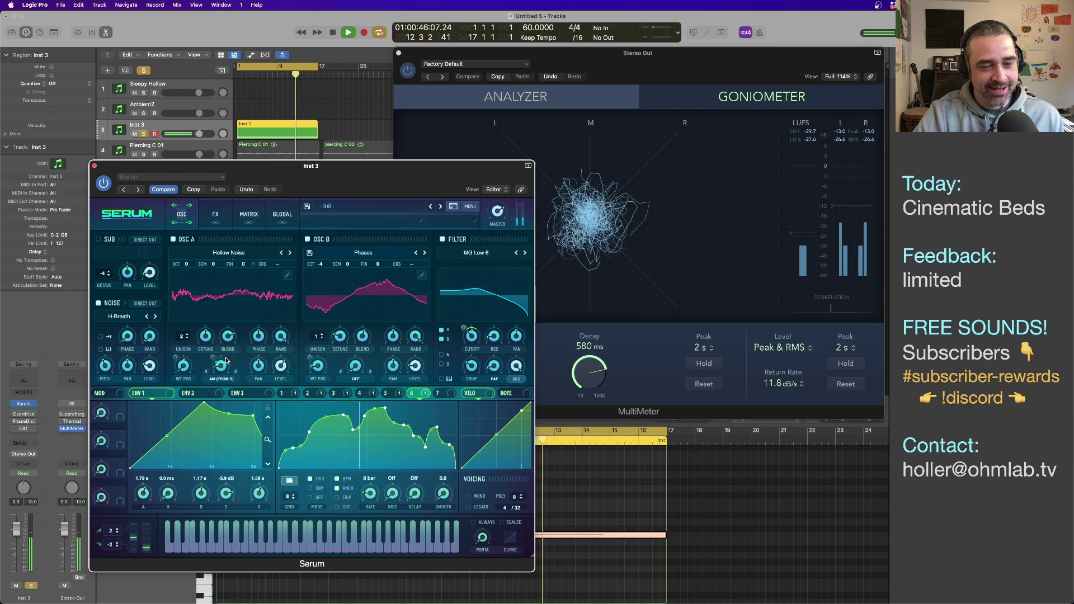
click(227, 379)
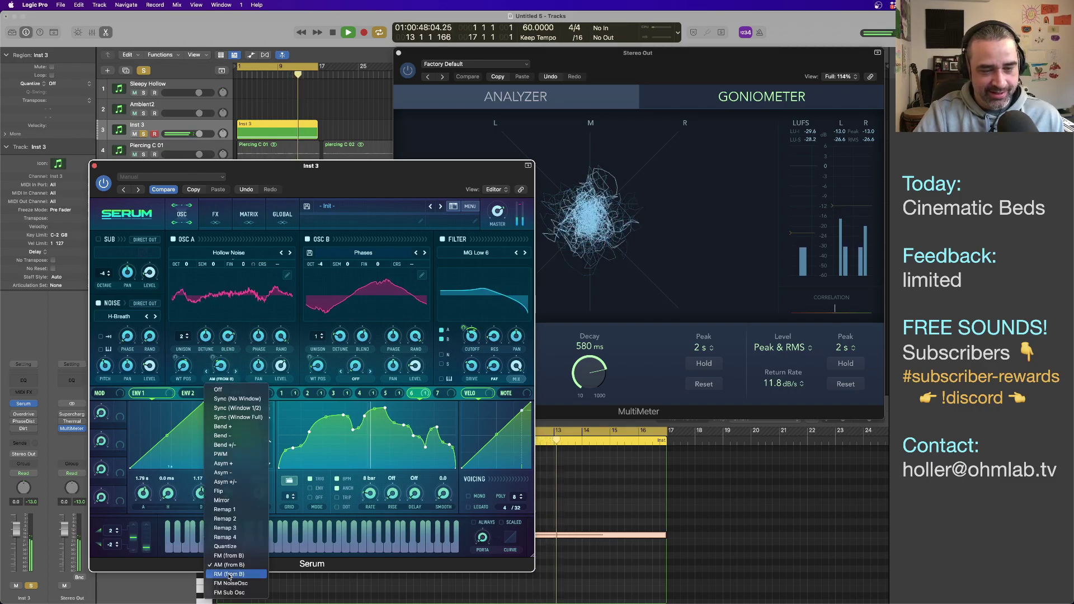
click(229, 574)
mouse_move(222, 364)
mouse_down()
mouse_move(219, 334)
mouse_move(221, 358)
mouse_up()
Step: Return oscillator A's warp mode to FM (from B) and replay the region from the start
click(221, 380)
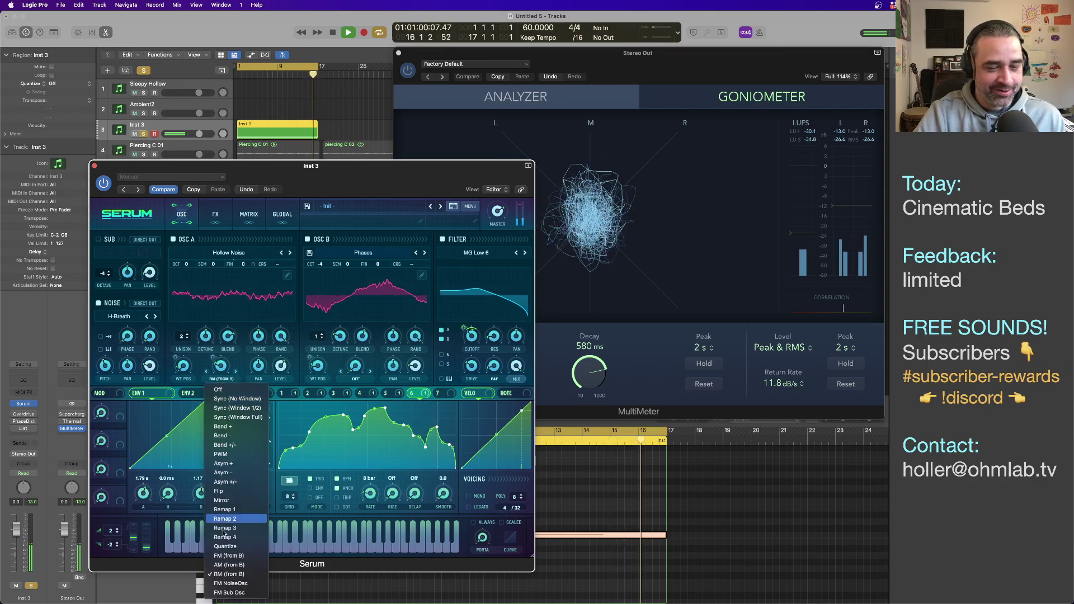
click(231, 557)
key(space)
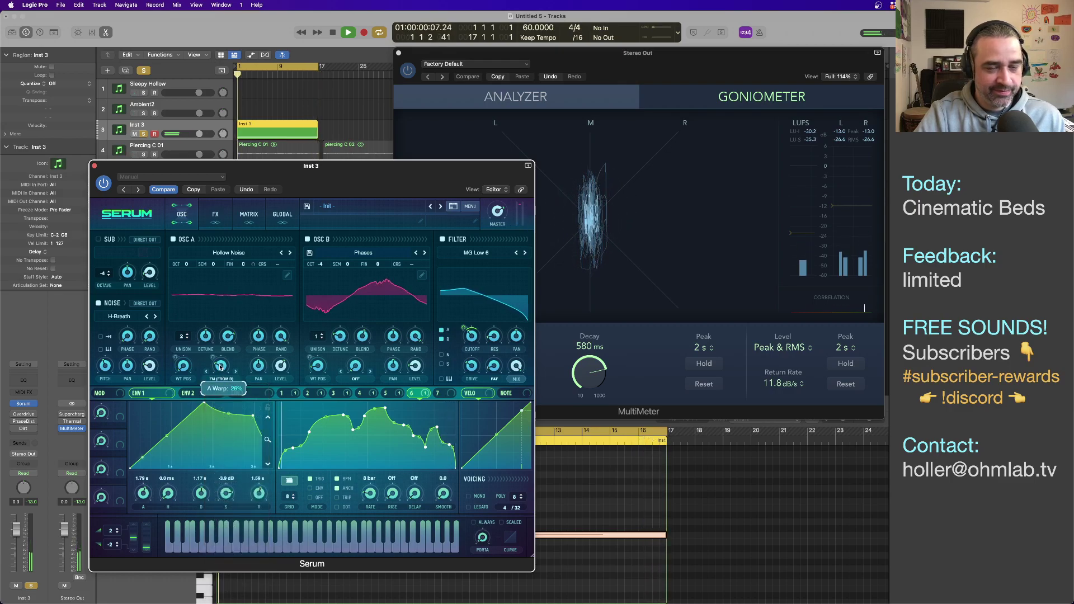
key(space)
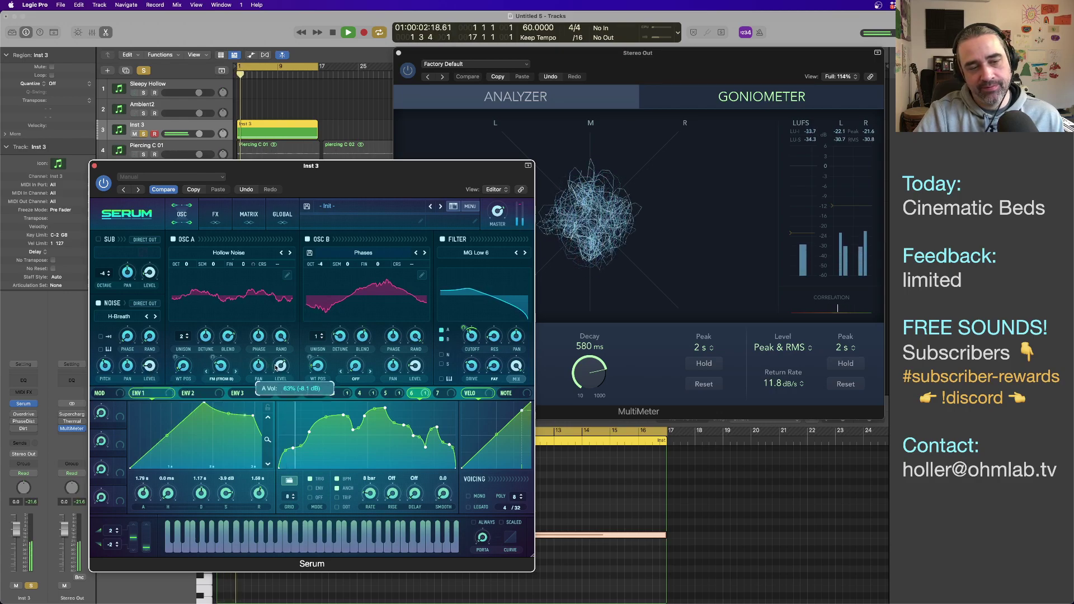
Step: Audition successive wavetables in oscillator A, including Lazy, Mello Screech and Precious Metal, settling on Ripples
click(290, 252)
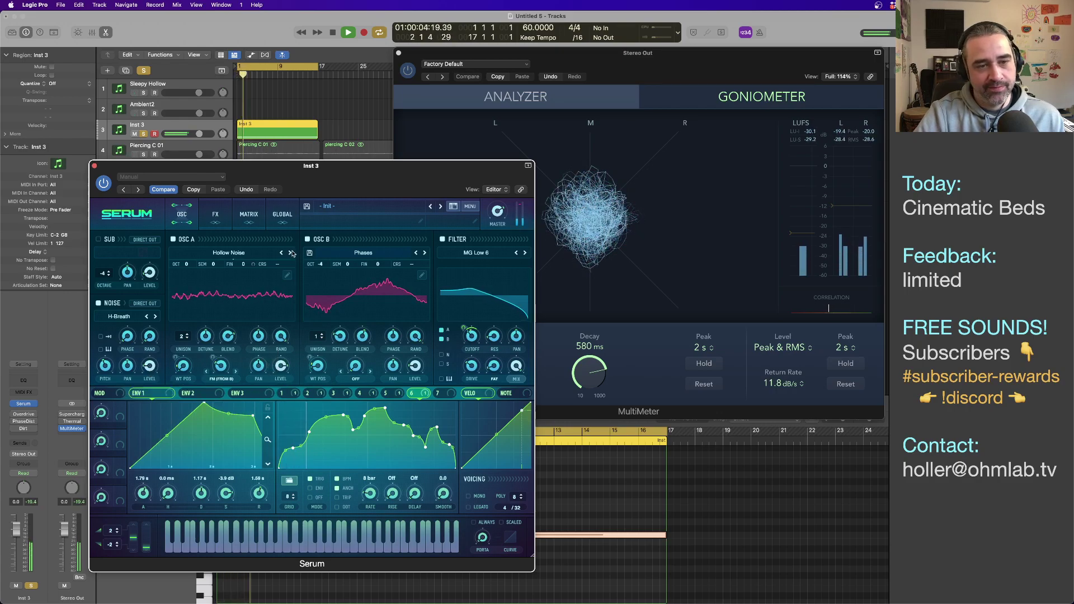
click(290, 253)
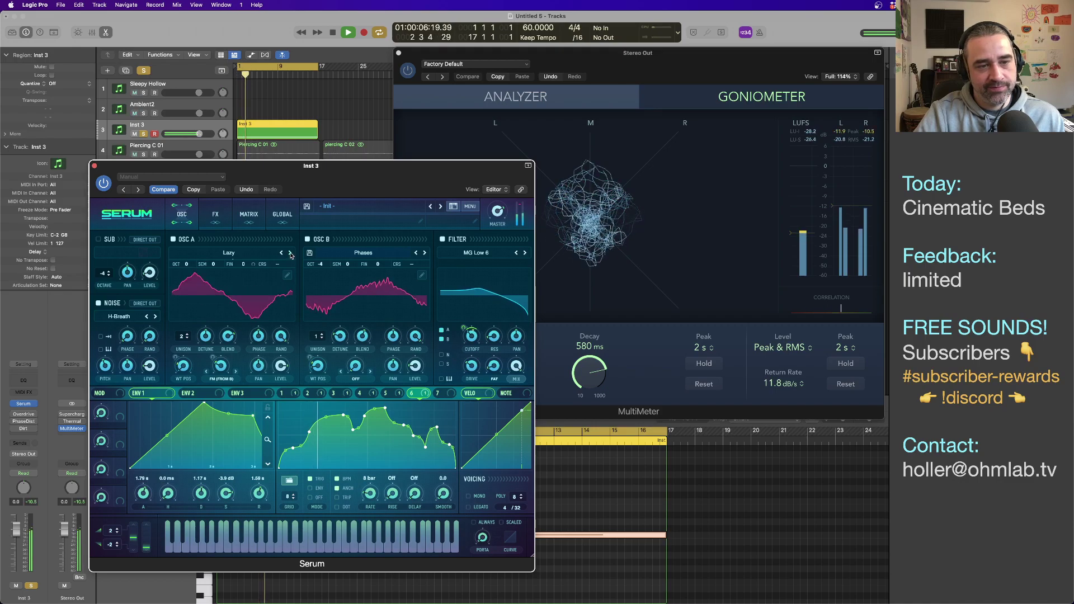
click(289, 253)
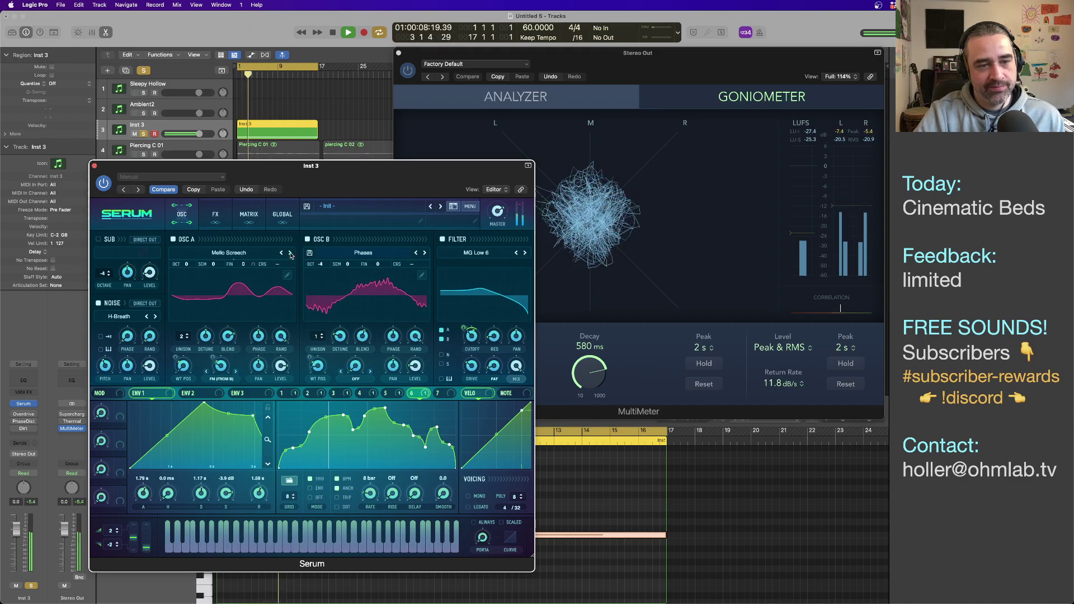
click(290, 253)
click(290, 252)
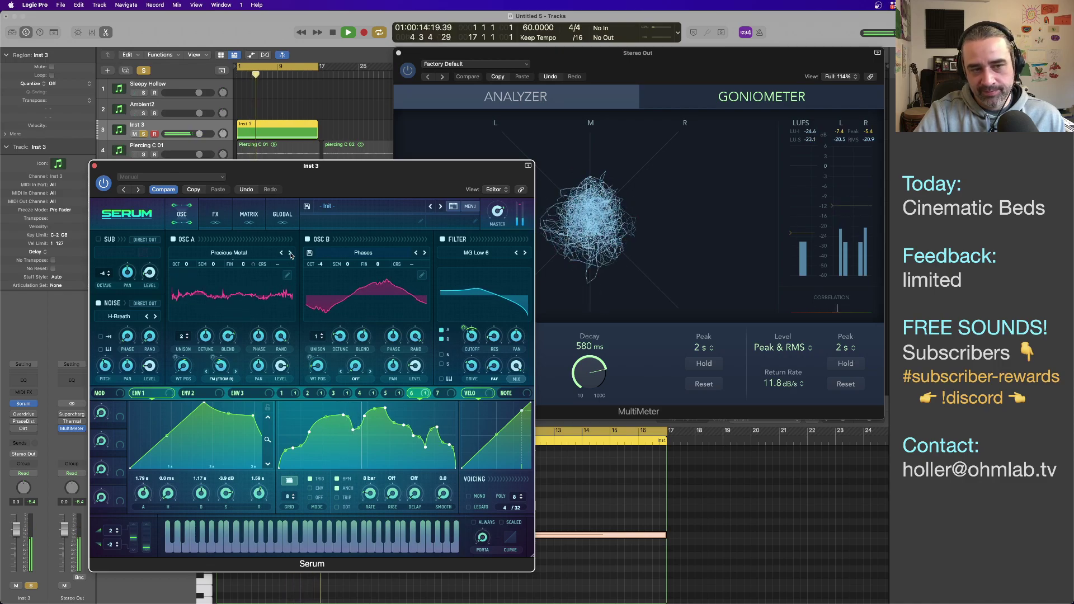
click(289, 253)
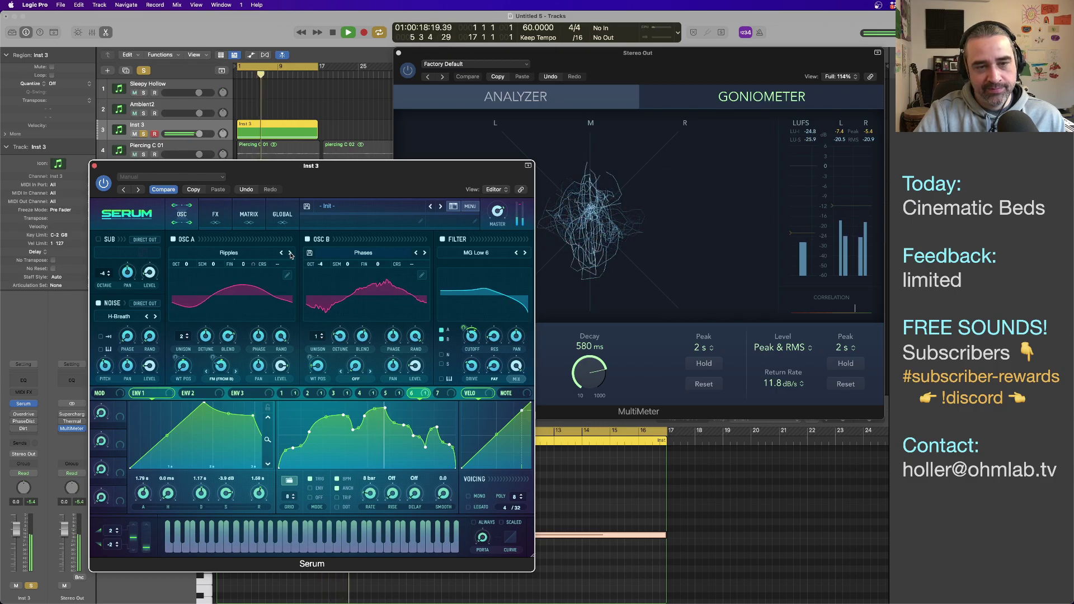
Step: Load the 19-Kangaroo wavetable from the user Massive Analog-Electric set into oscillator B and reset its octave to 0
click(365, 254)
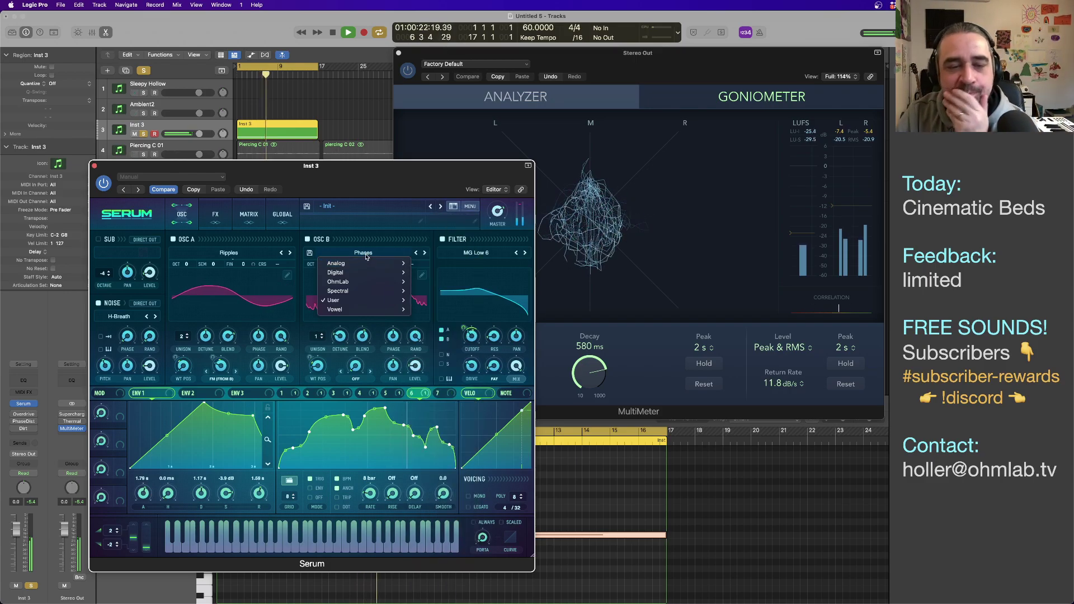
mouse_move(365, 264)
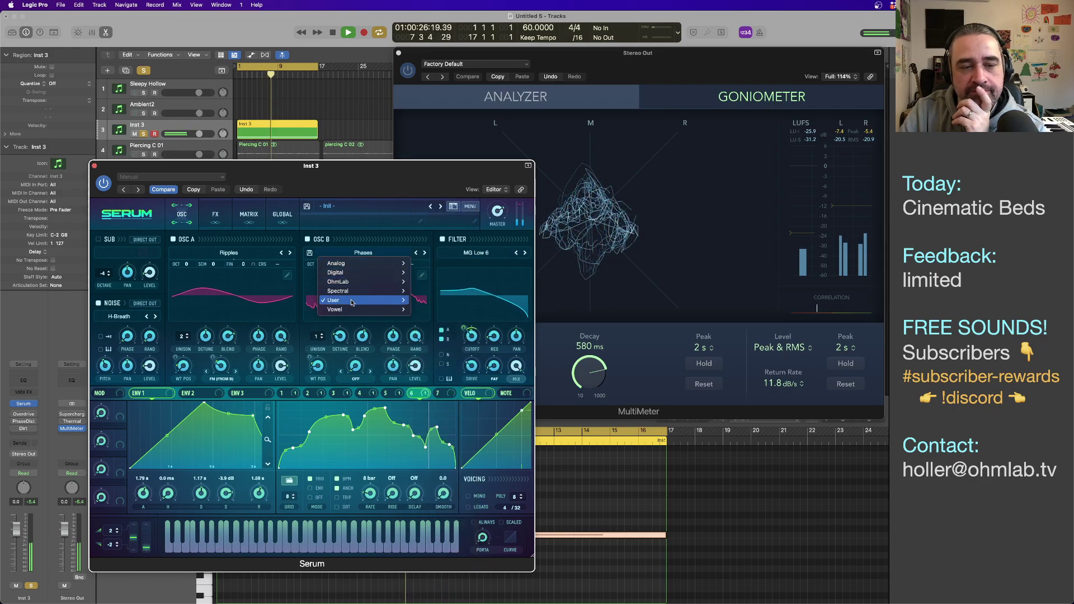
mouse_move(364, 300)
mouse_move(467, 385)
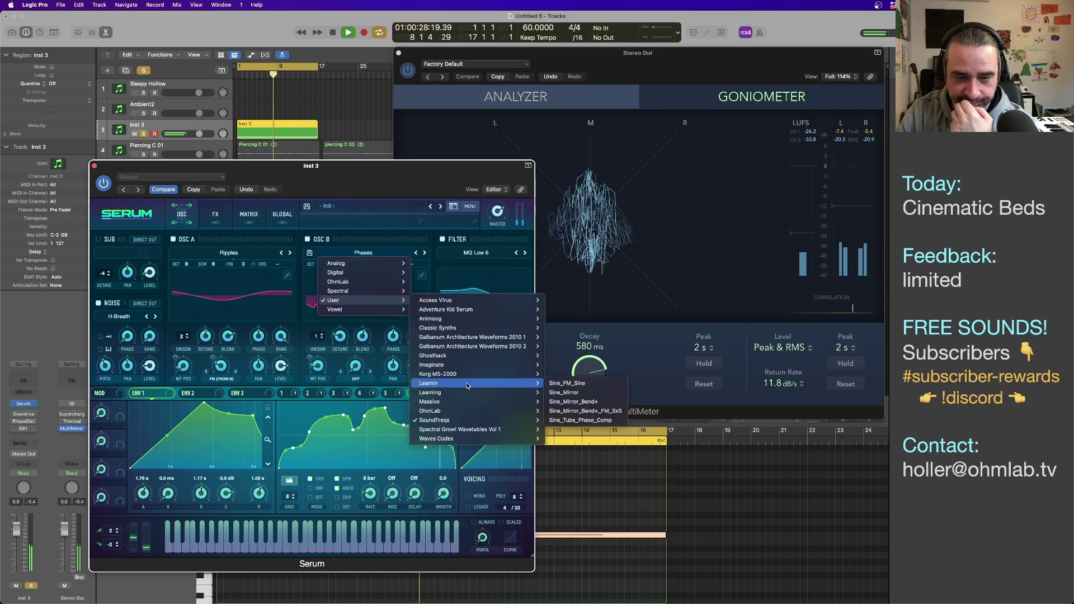
mouse_move(473, 404)
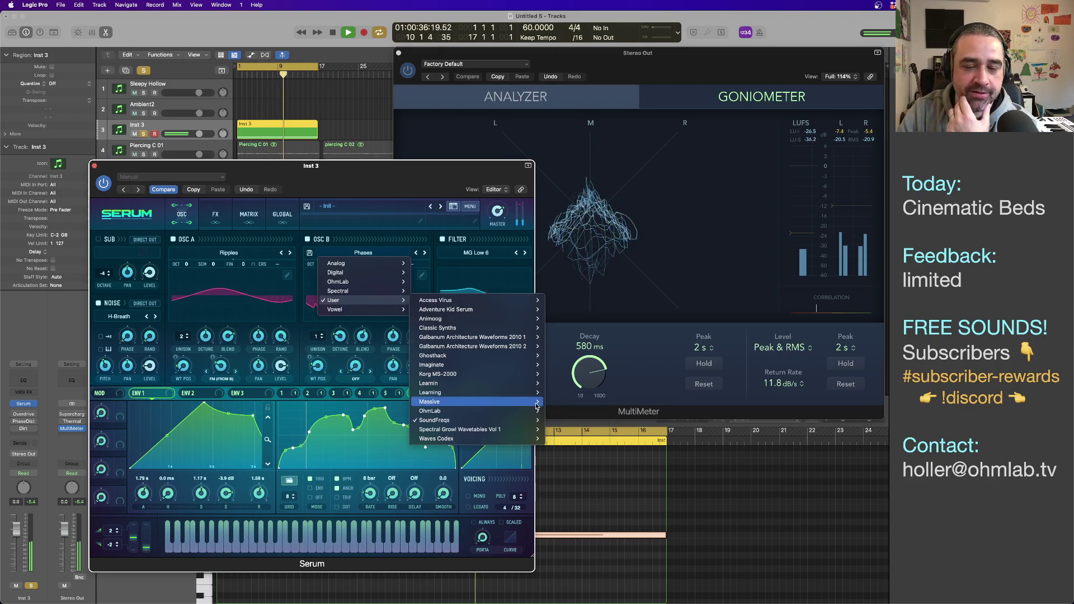
mouse_move(574, 403)
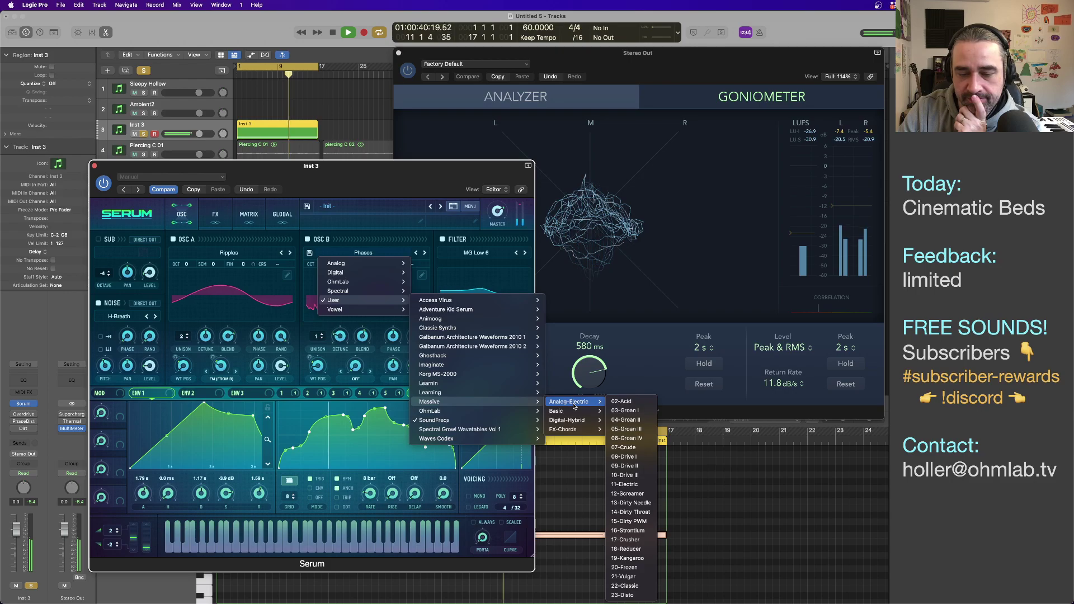
click(652, 558)
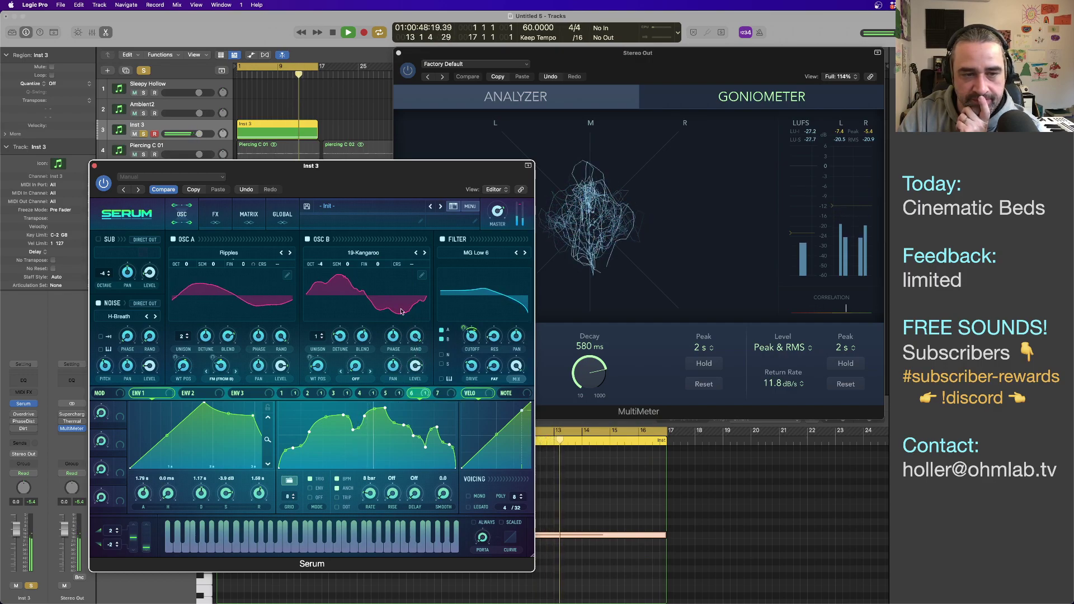
double_click(322, 265)
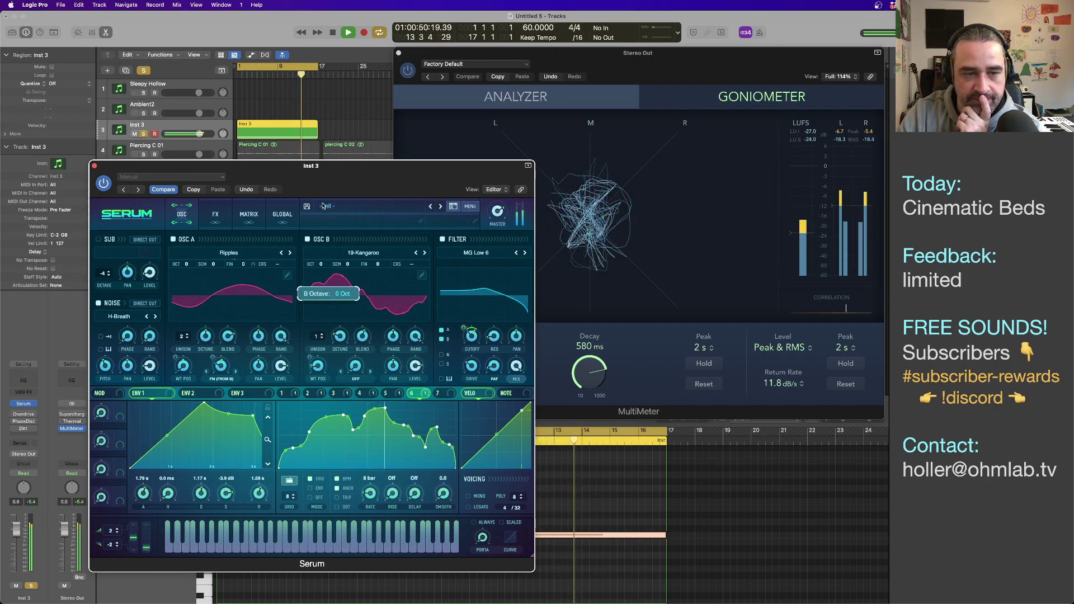
Step: Lower oscillator B's level and shorten the attack of Envelope 1 to about 376 ms
drag(415, 366, 431, 393)
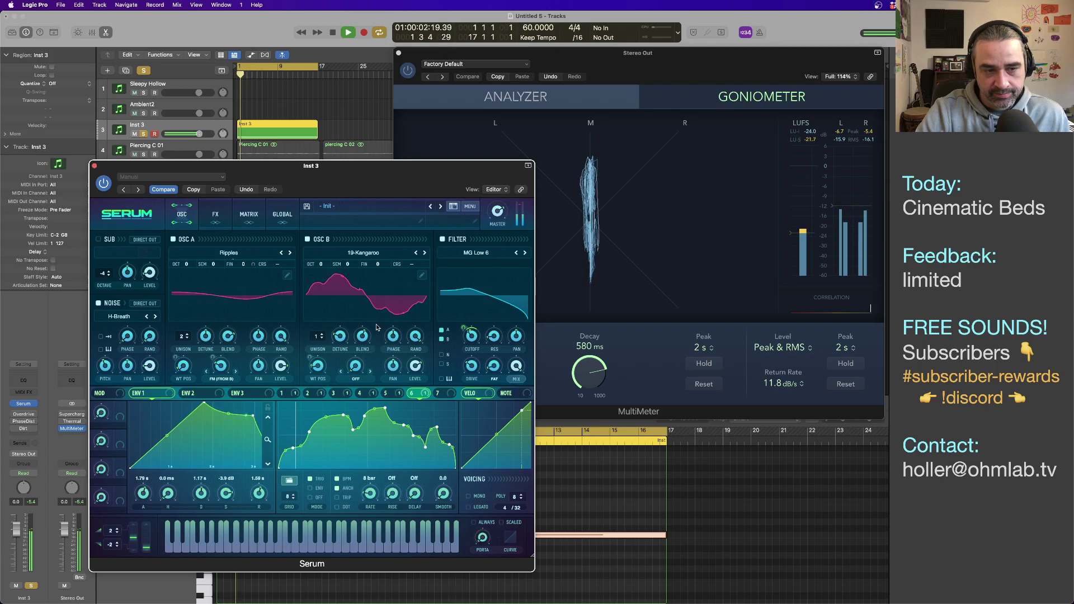
mouse_move(186, 364)
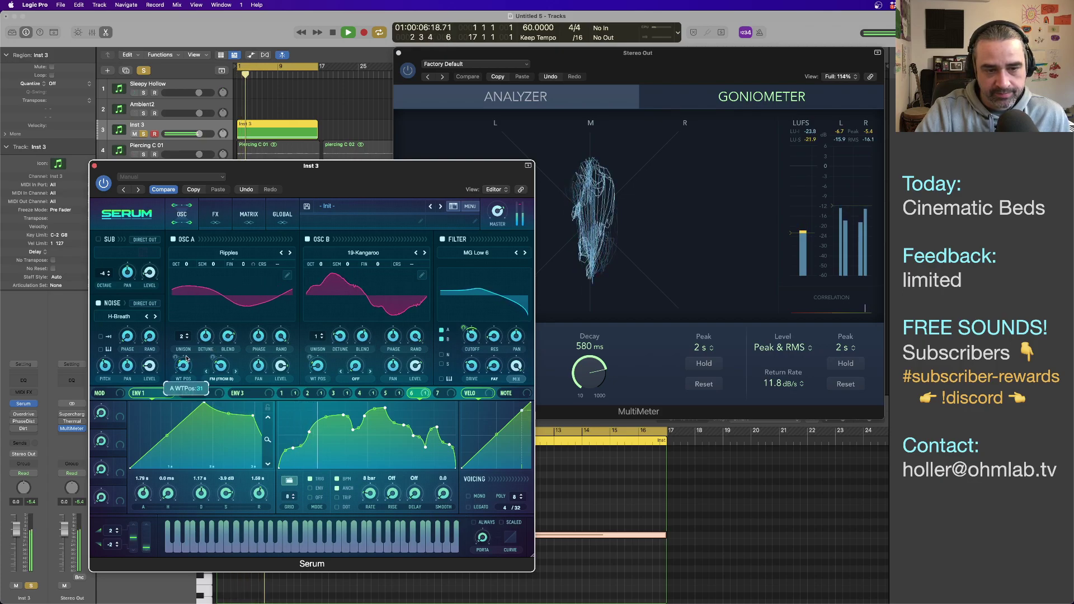
drag(151, 497, 149, 512)
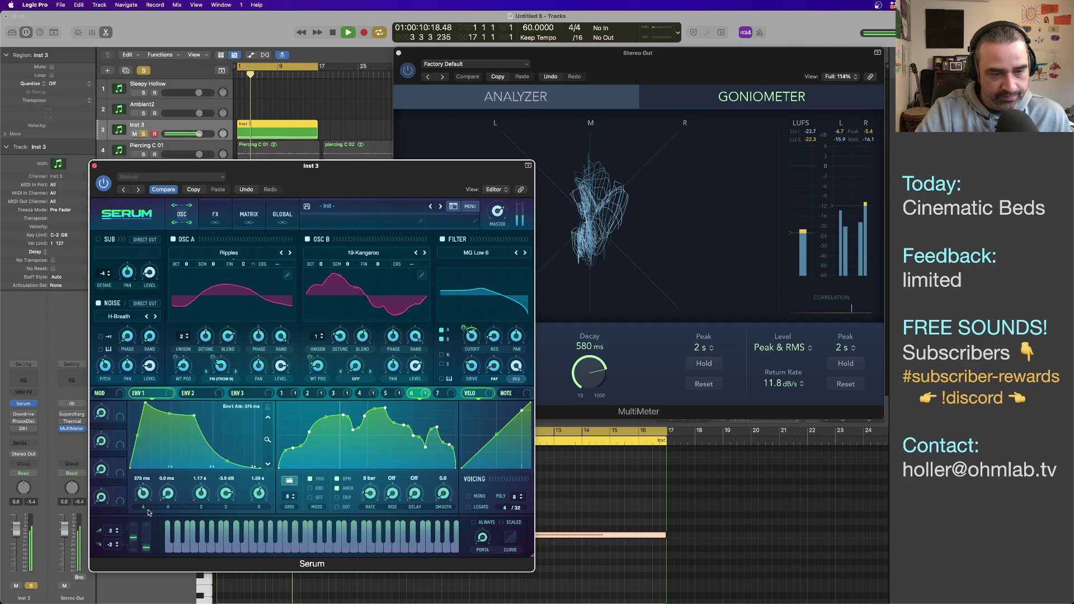
Step: Set Envelope 1's sustain to about -2.3 dB and its release to about 1.38 s, listening to the region, and stop playback
drag(257, 495, 226, 492)
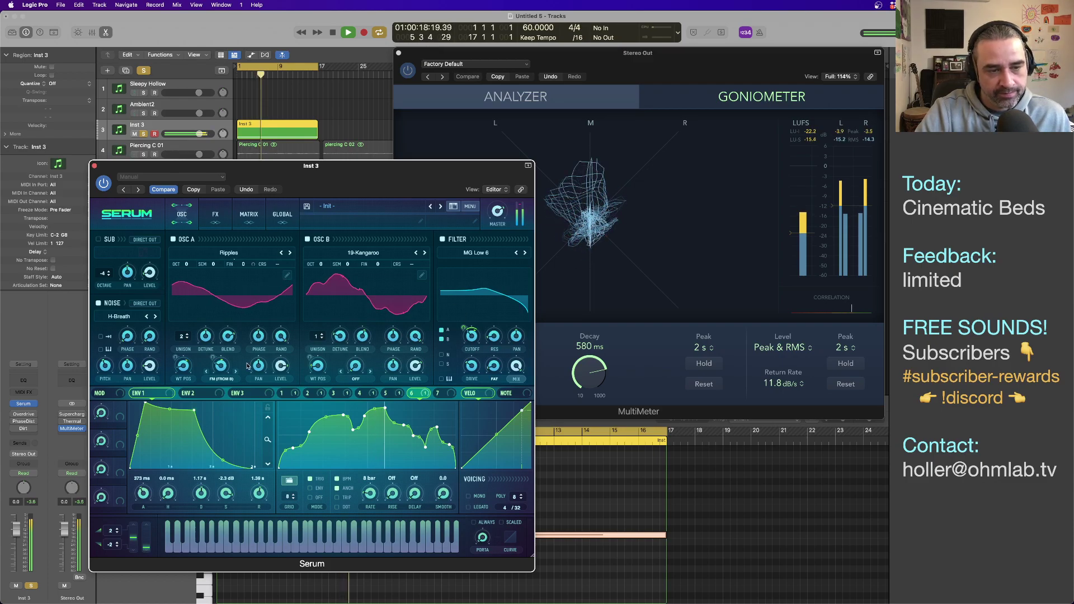
mouse_move(221, 374)
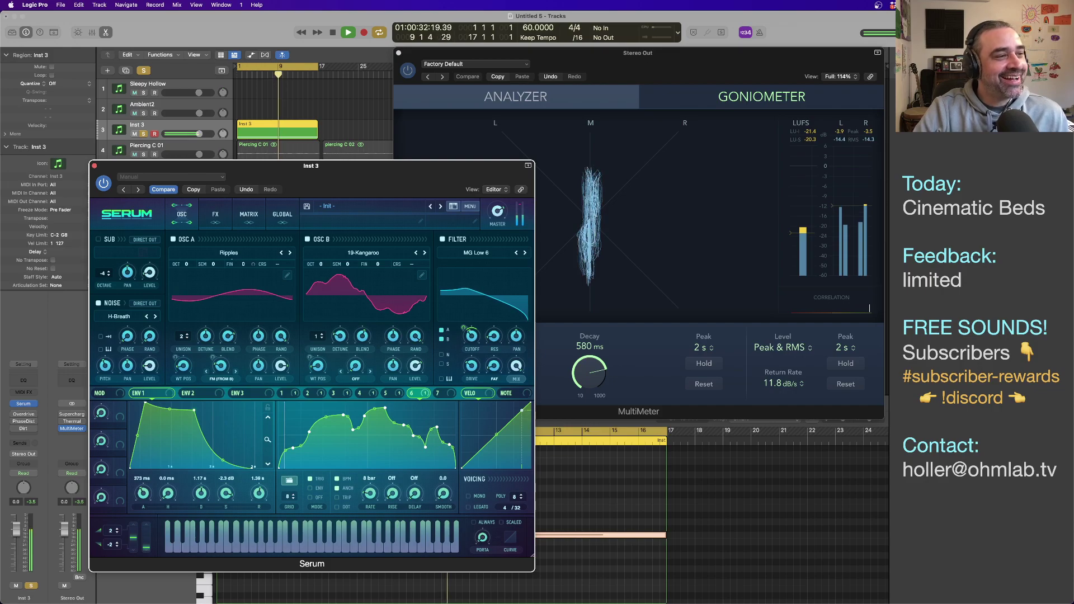
key(space)
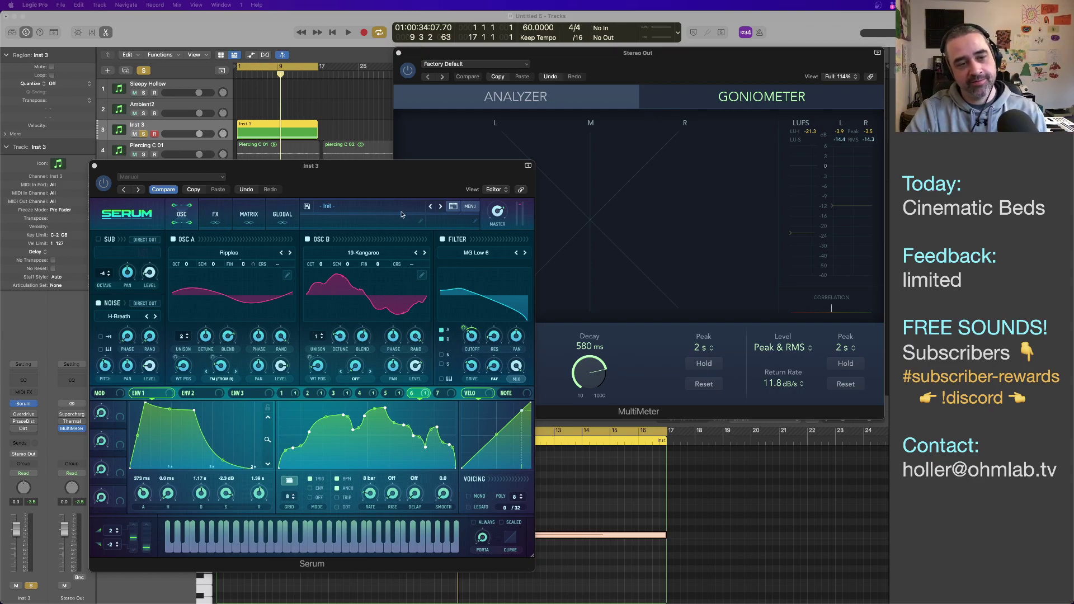
Step: Replay the region from the start, set Envelope 1's attack to about 452 ms, and audition the sound
click(390, 188)
key(space)
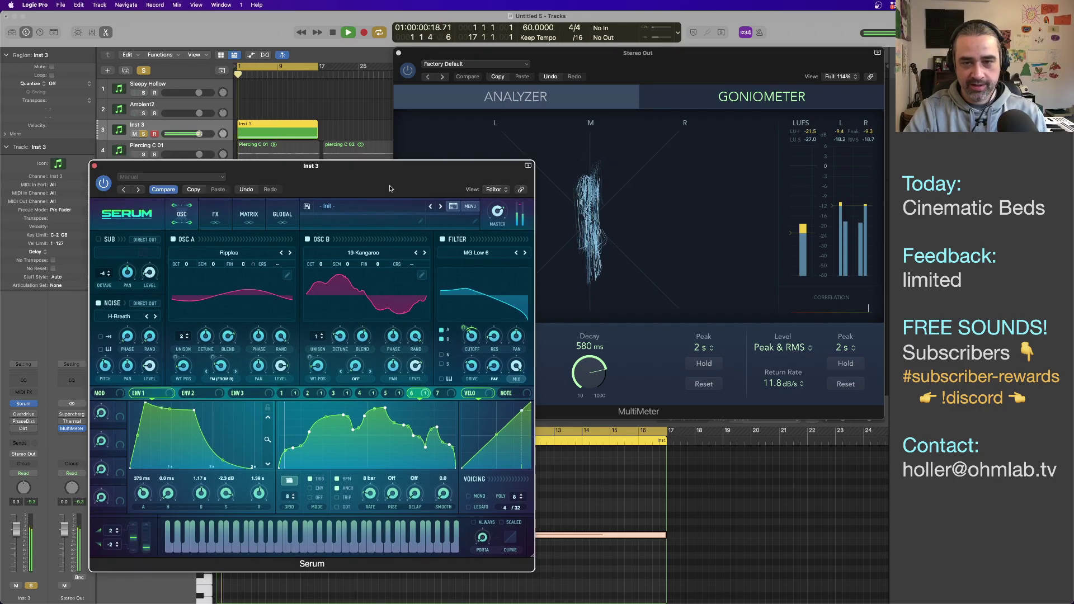
drag(144, 495, 144, 485)
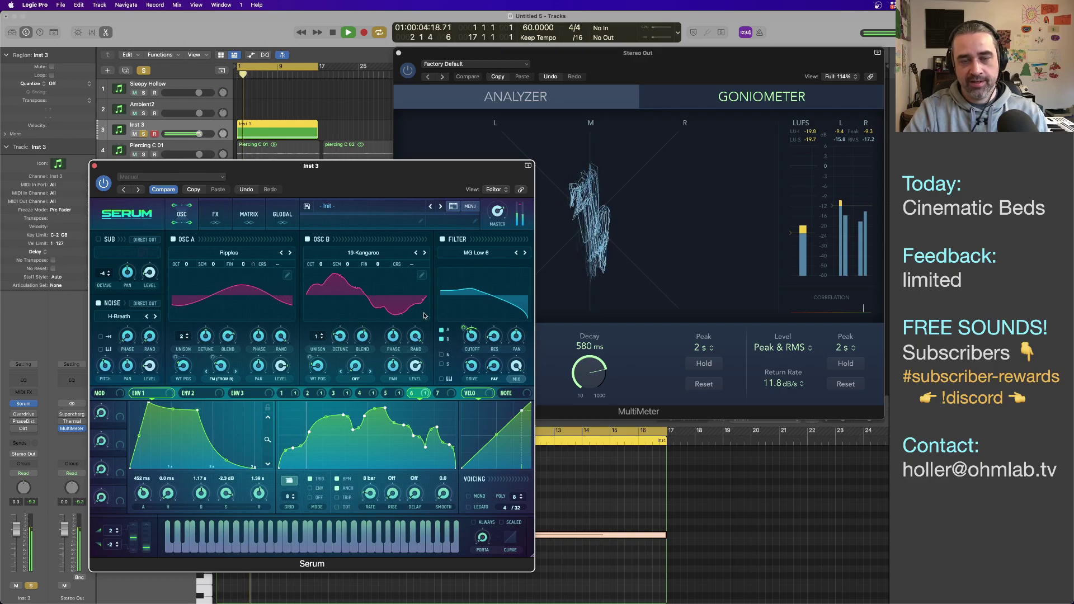
drag(336, 180, 344, 172)
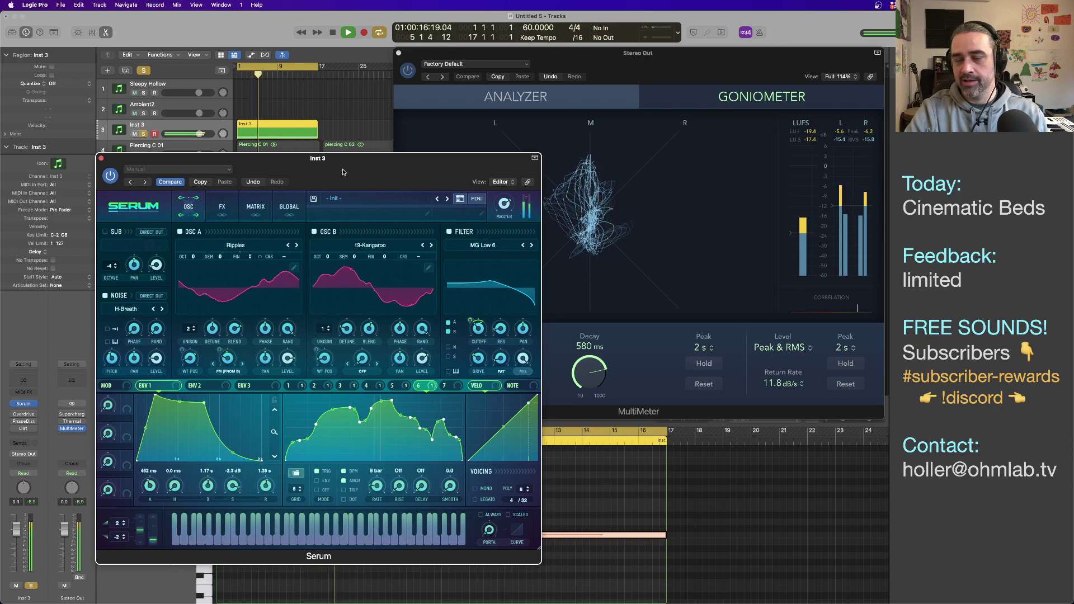
mouse_move(343, 171)
mouse_down()
mouse_move(425, 277)
mouse_move(339, 178)
mouse_up()
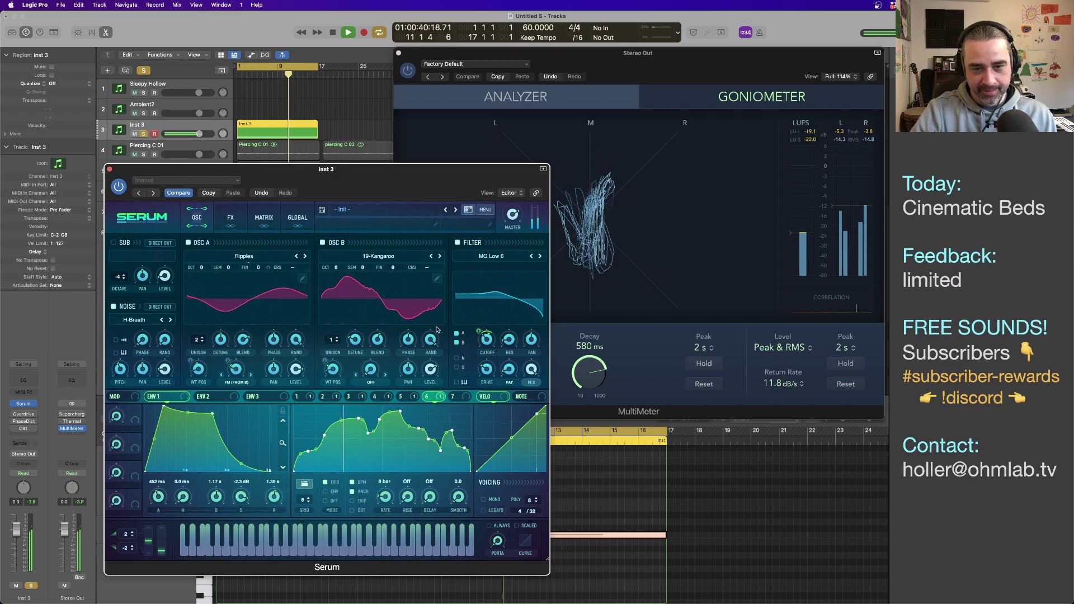
mouse_move(478, 334)
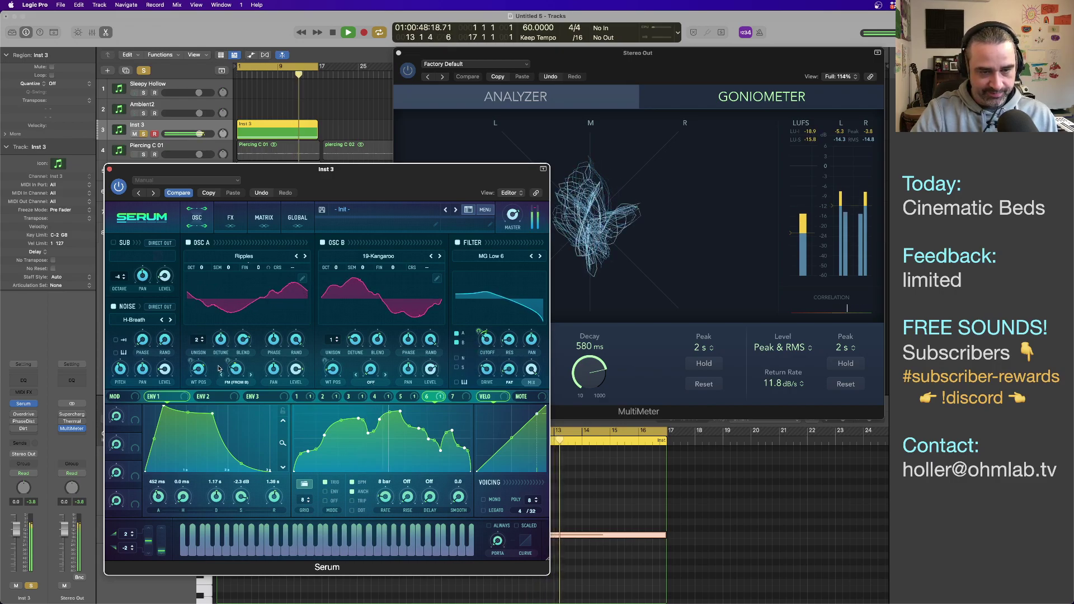
key(space)
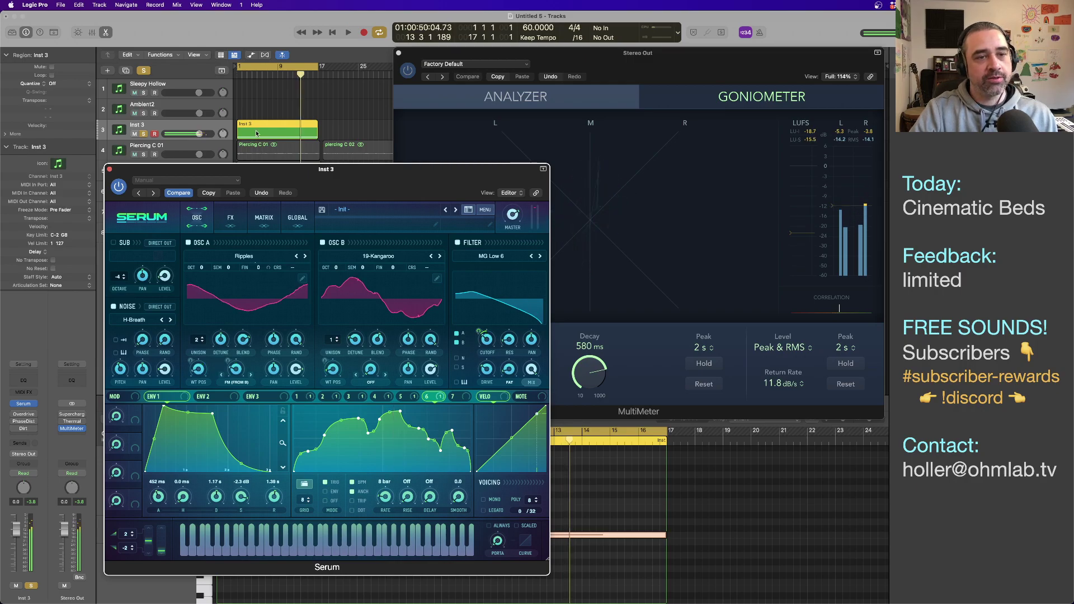
Step: Bounce the Inst 3 region in place to a new track named deep c 03
drag(208, 174, 475, 165)
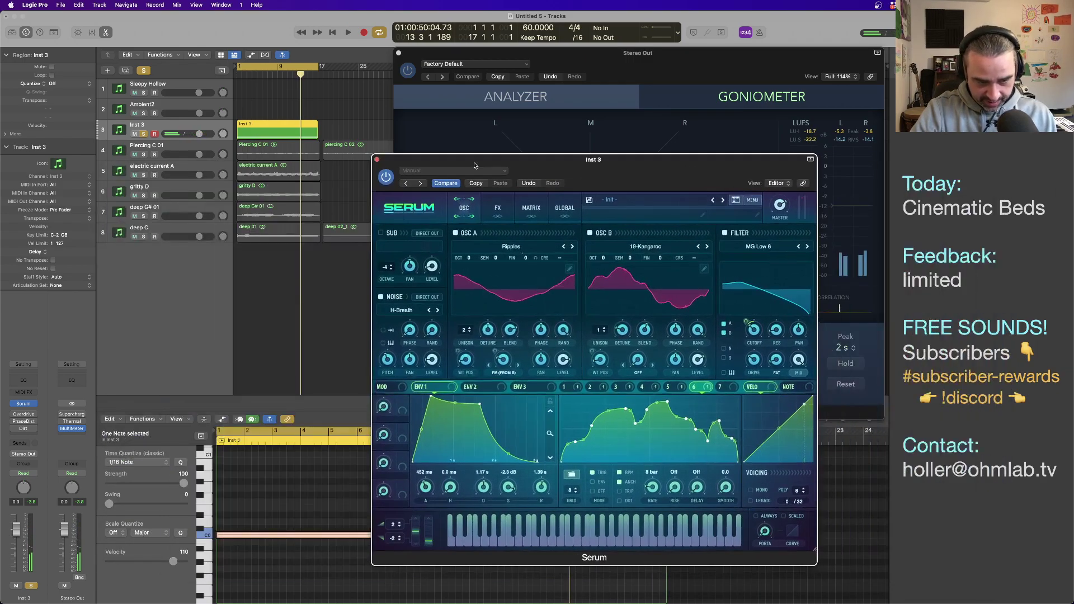
click(246, 131)
key(ctrl+b)
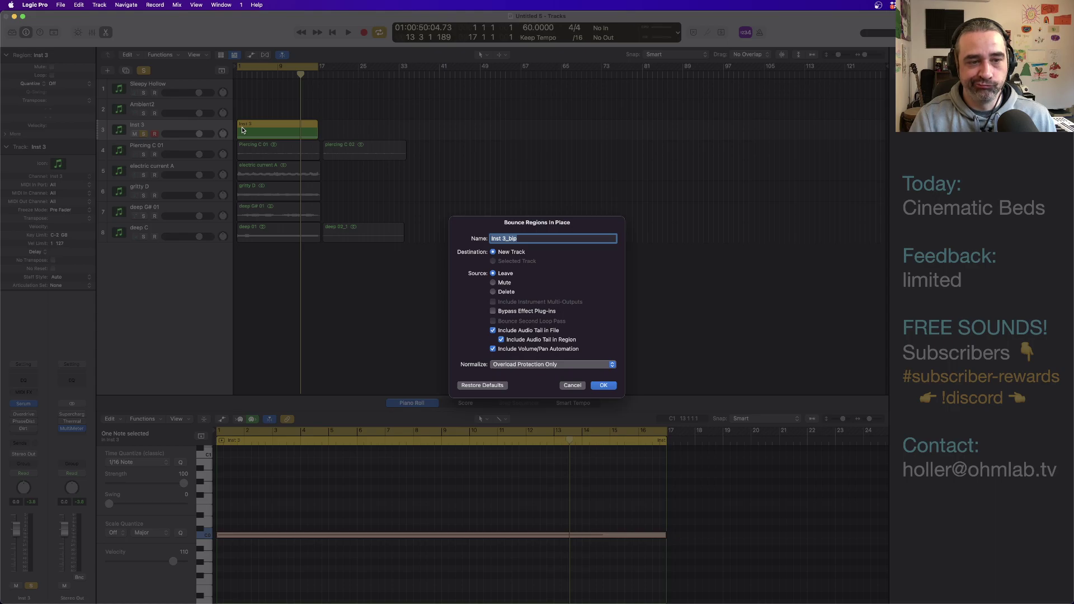
text(dee)
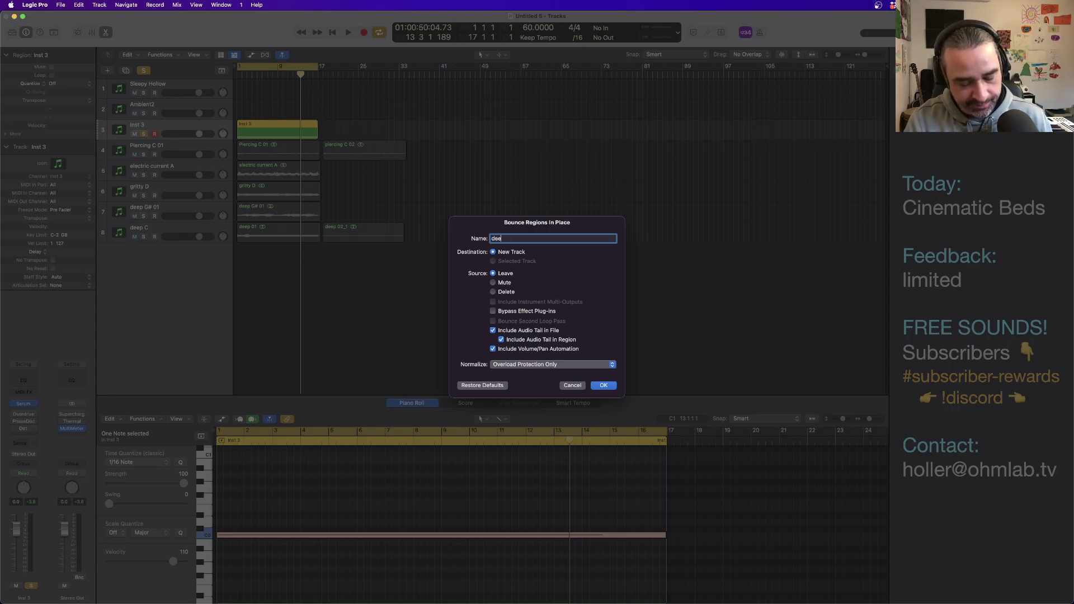
text(p c 01)
key(Return)
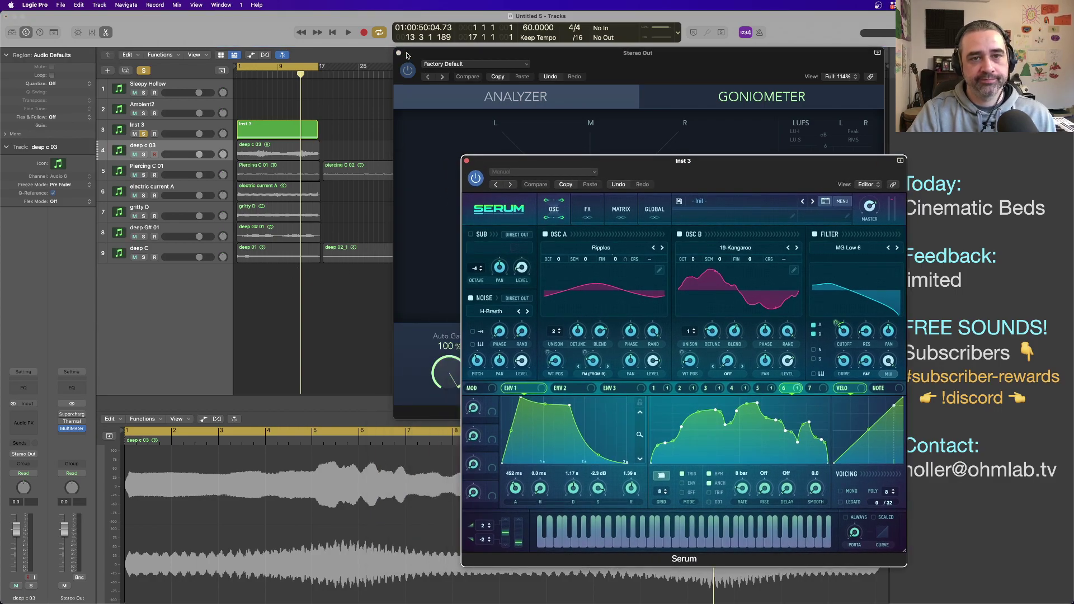
Step: Move the deep c 03 region onto the deep C track after deep 02_1 and delete the emptied track
drag(408, 54, 537, 58)
drag(248, 151, 420, 253)
key(super+BackSpace)
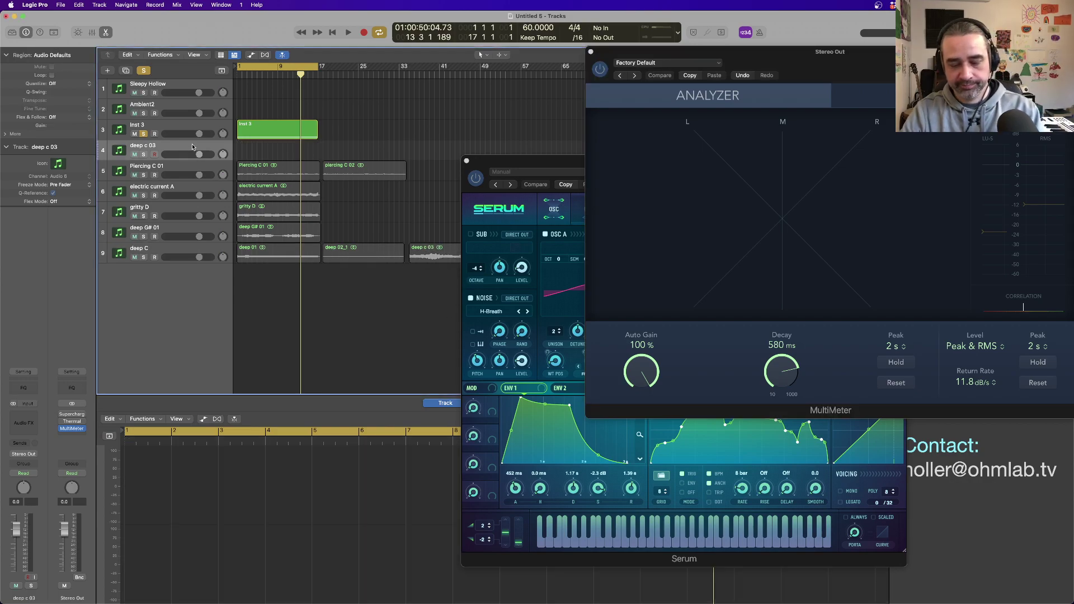
Step: Reselect the Inst 3 track and rearrange the MultiMeter and Serum windows with Serum in front
click(196, 129)
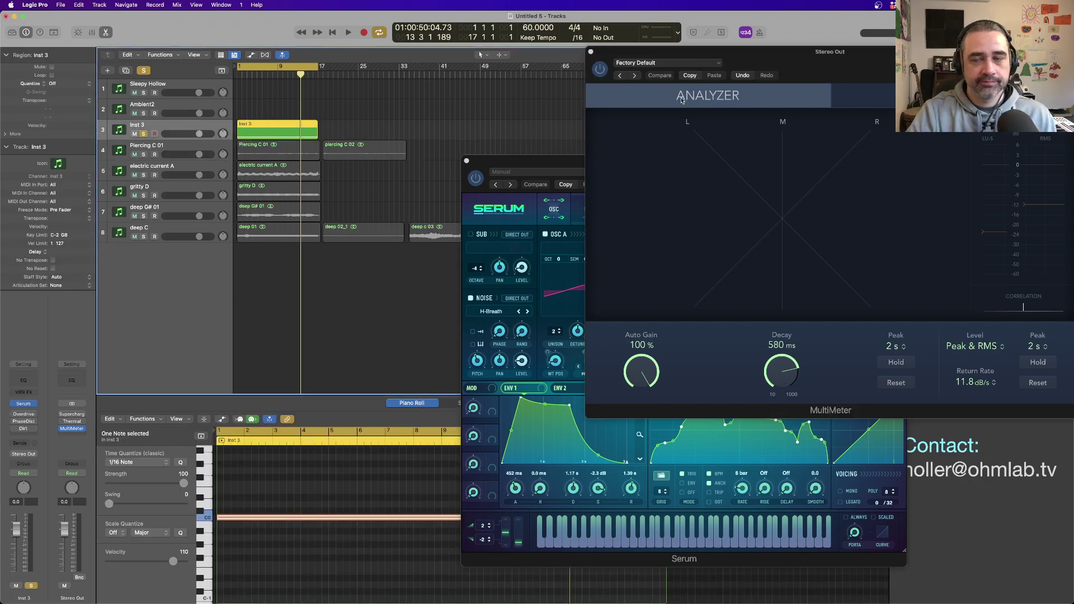
drag(747, 66, 560, 65)
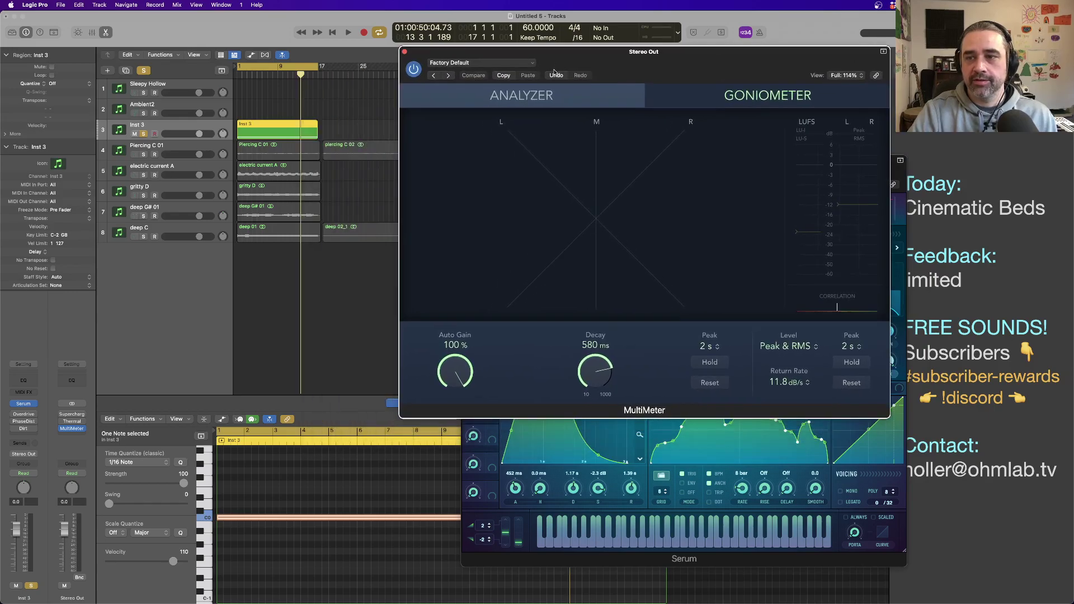
click(509, 480)
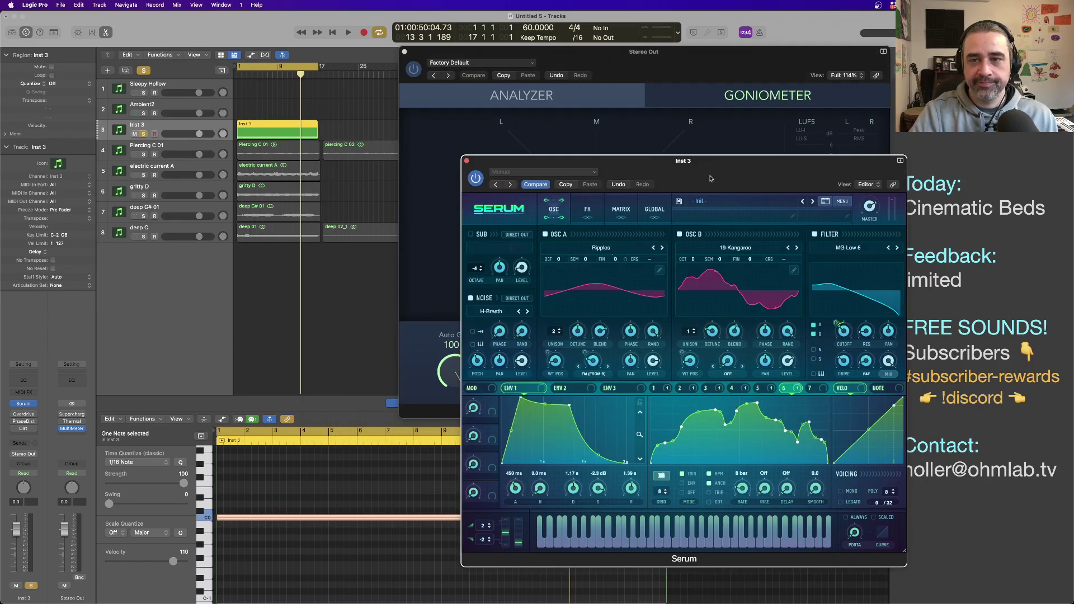
drag(729, 209, 379, 215)
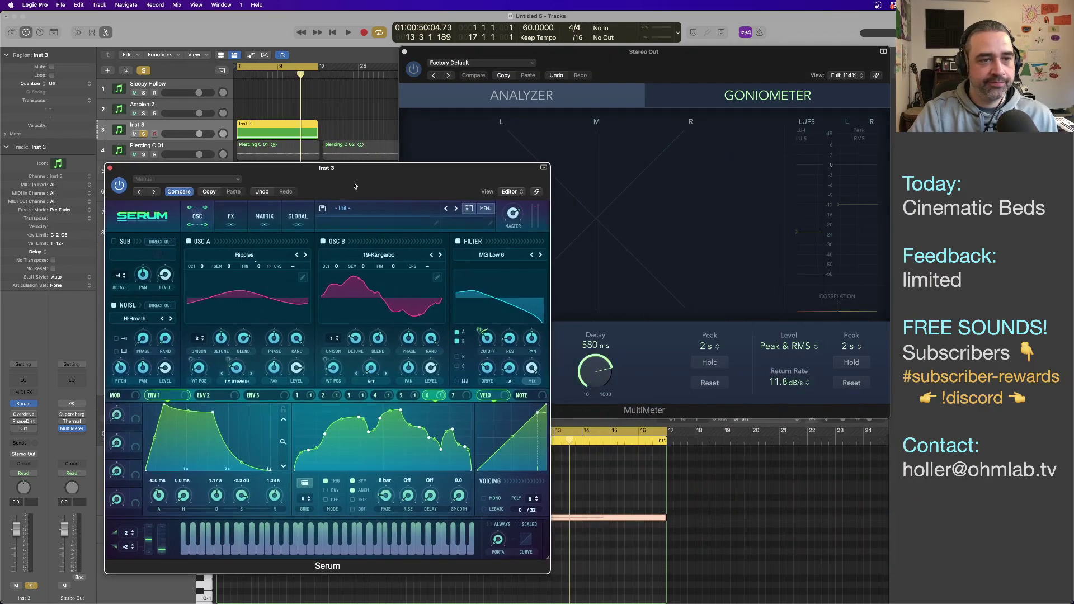
Step: Save the project as Day 3 in the Drones Vol 2 folder under ADD and Drones and Beds
click(60, 4)
click(60, 86)
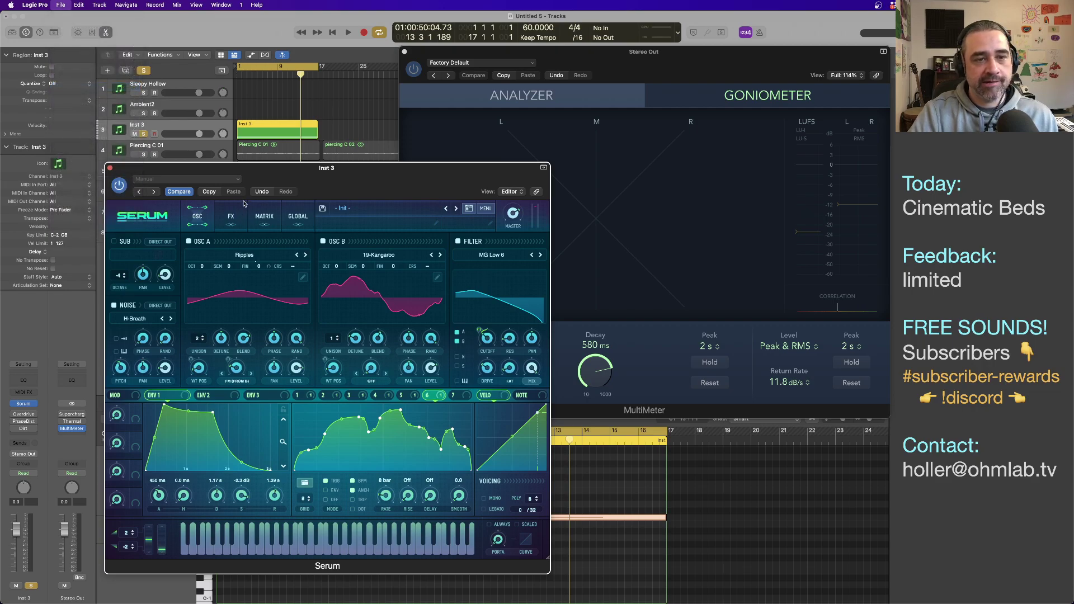
click(250, 148)
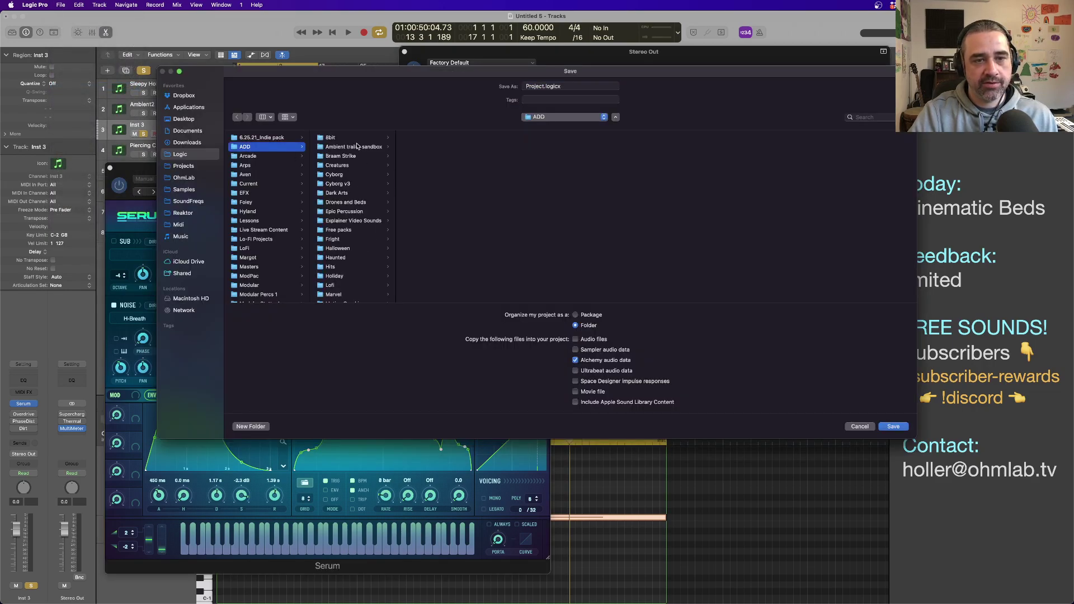
click(346, 202)
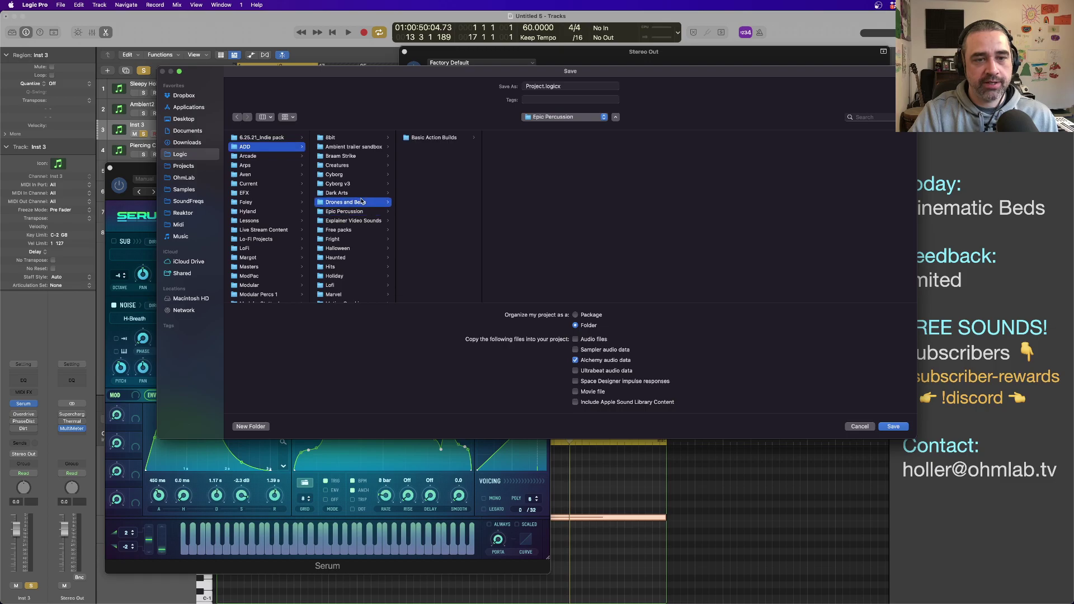
click(442, 183)
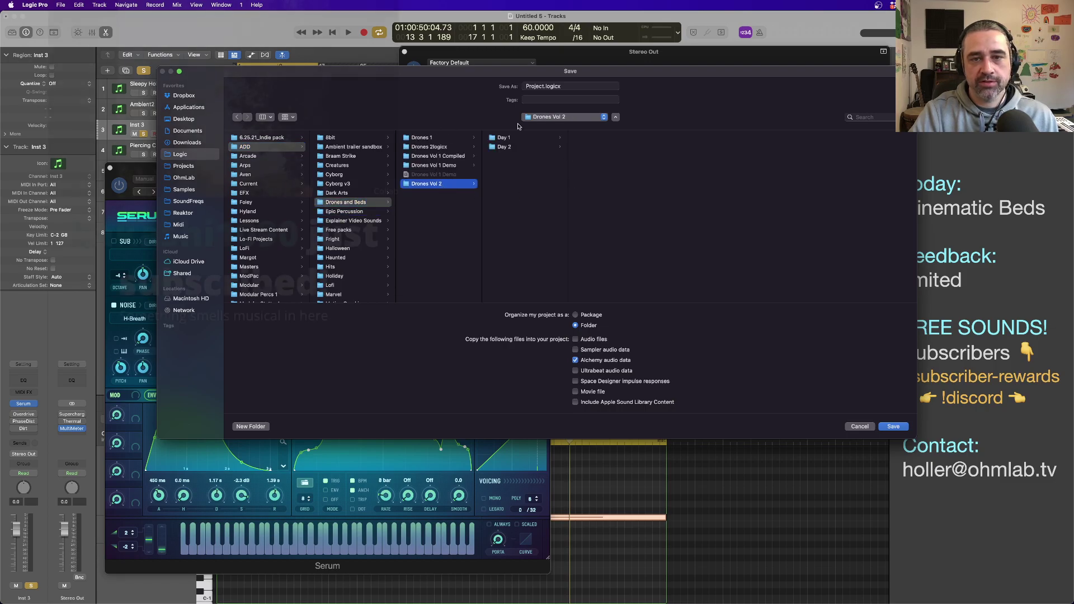
click(537, 87)
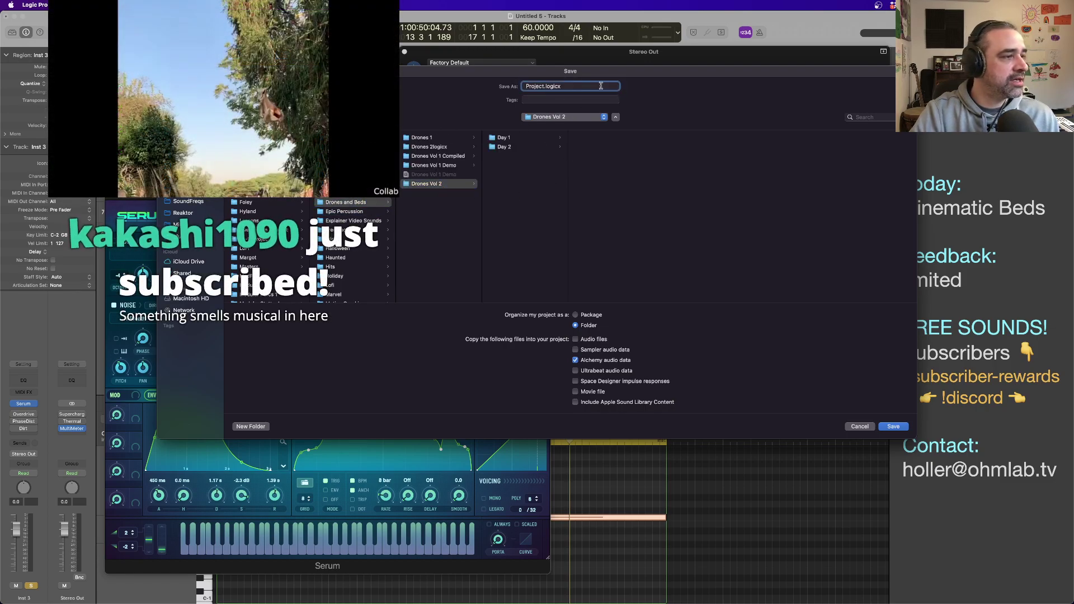
key(super+a)
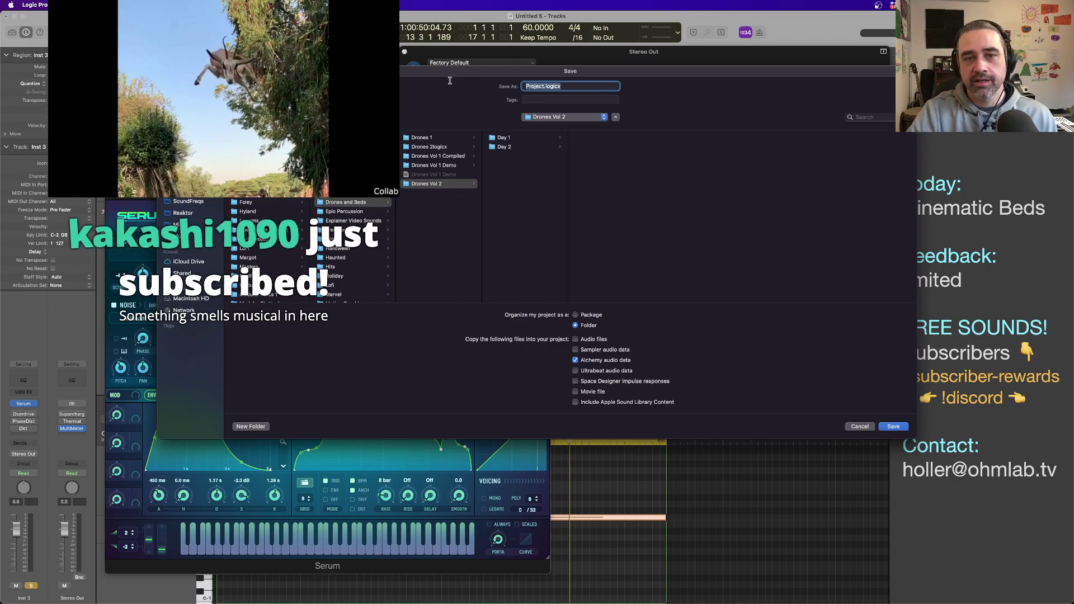
text(Day 3)
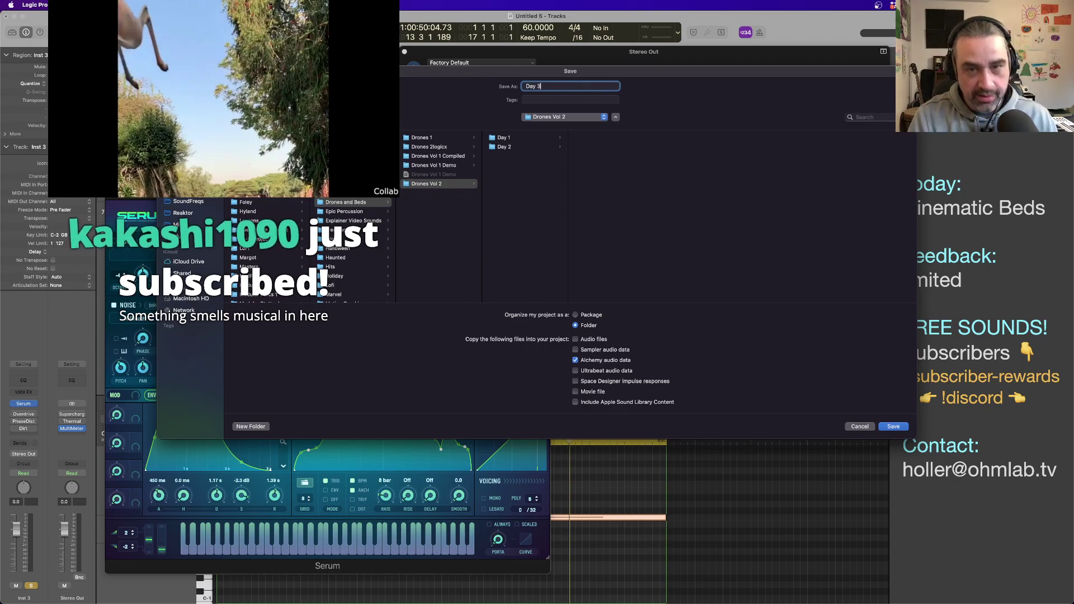
key(Return)
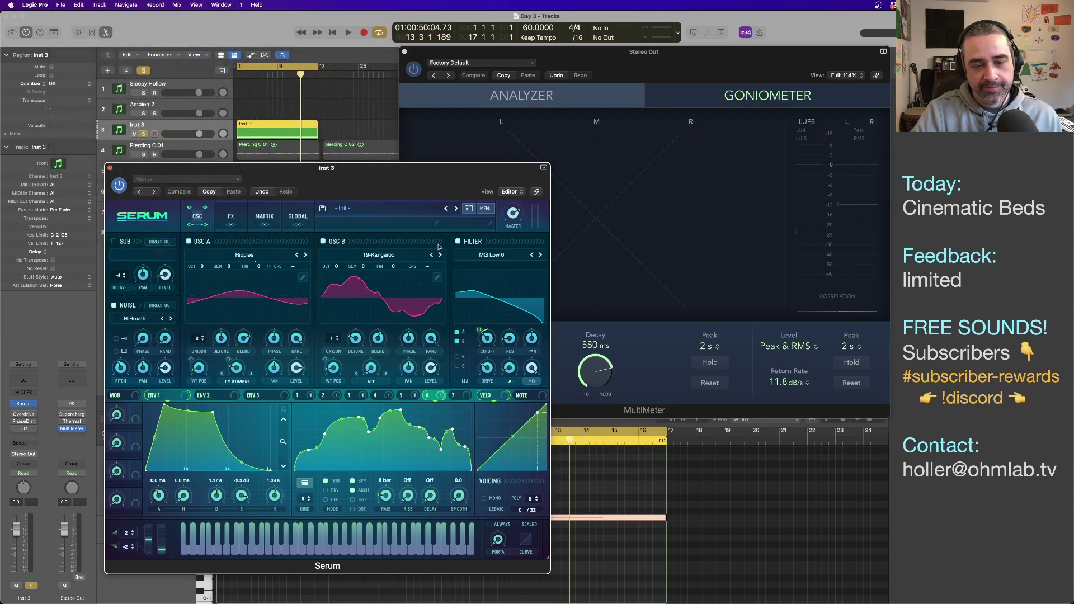
Step: Reset Serum on the Inst 3 track to its init preset
mouse_move(235, 170)
mouse_down()
mouse_move(651, 246)
mouse_move(289, 168)
mouse_move(229, 169)
mouse_up()
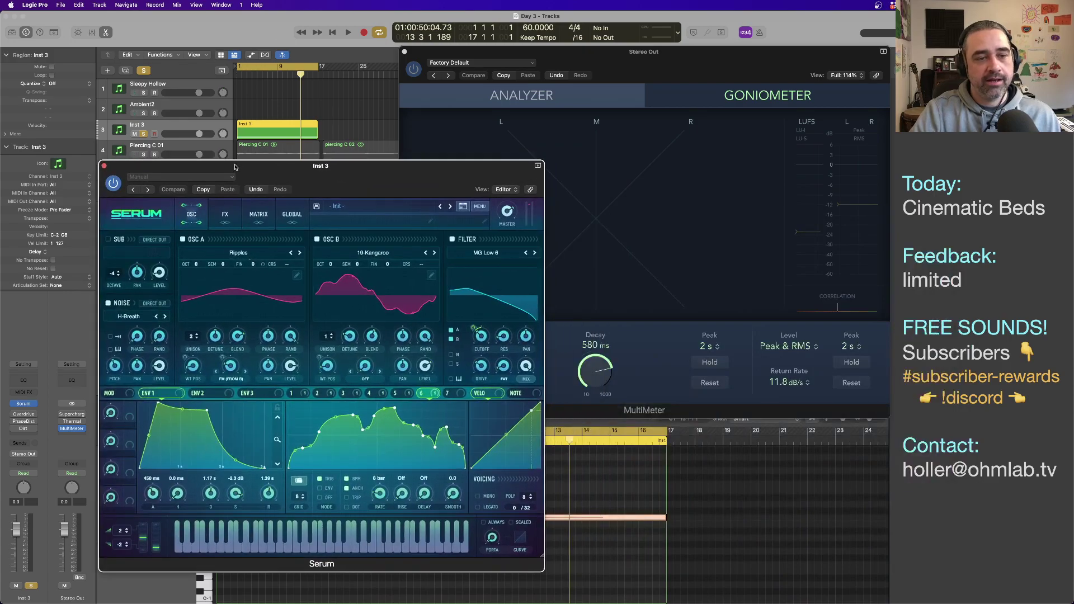
click(238, 255)
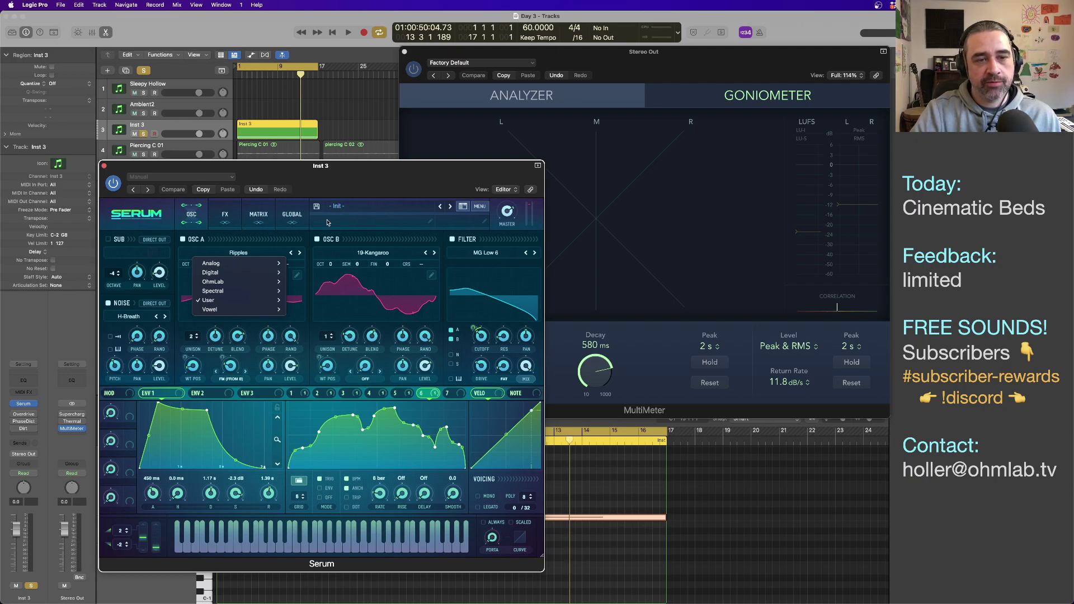
click(485, 208)
click(480, 207)
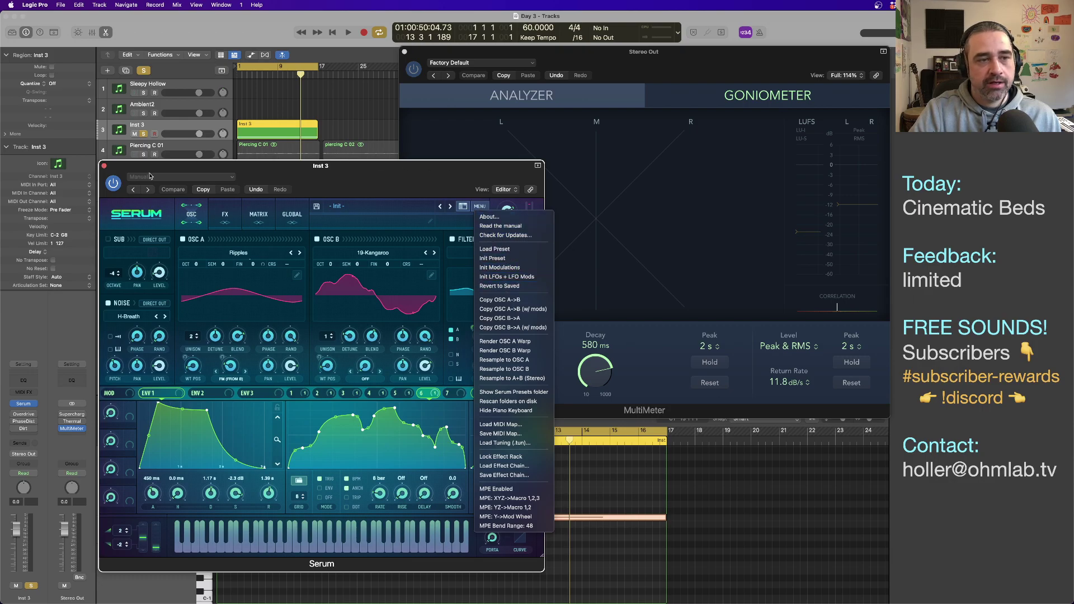
click(511, 260)
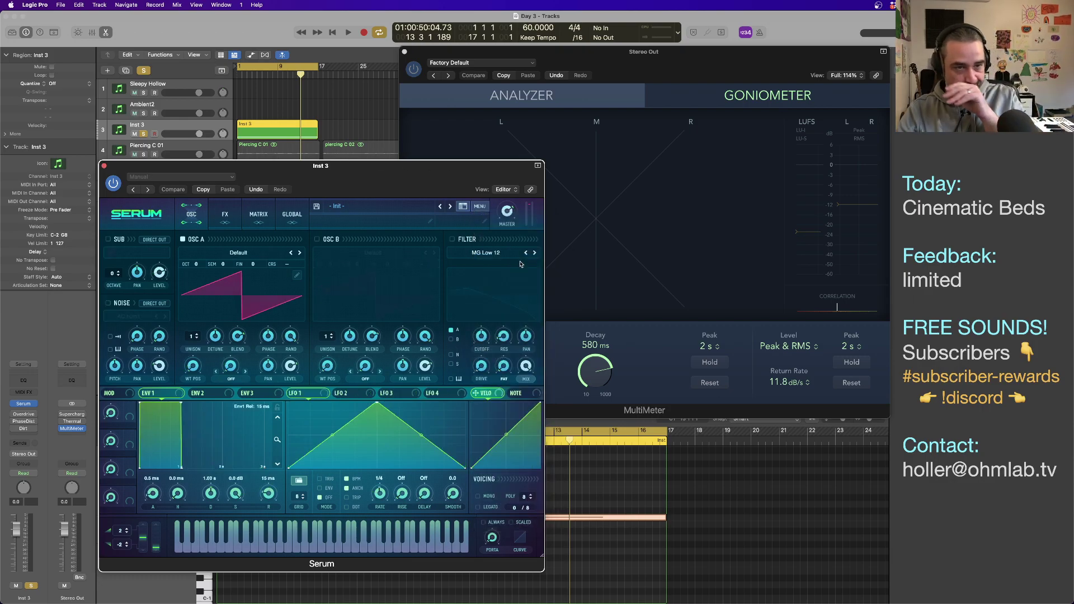
Step: Load the spectral wavetable Reesey Mess 1 [SL] into oscillator A and try sweeping its wavetable position
click(238, 253)
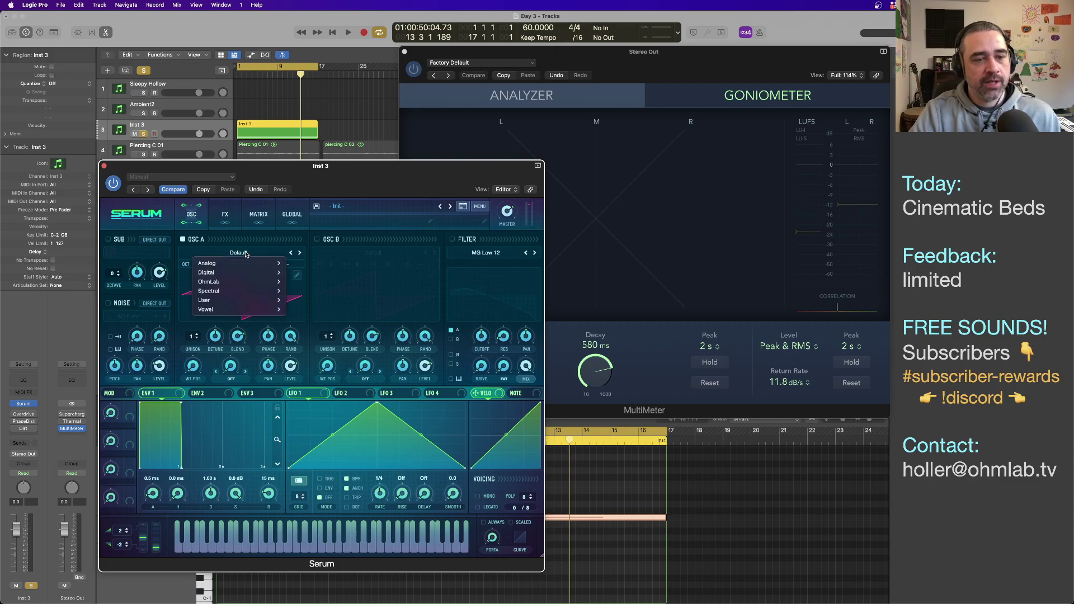
mouse_move(237, 291)
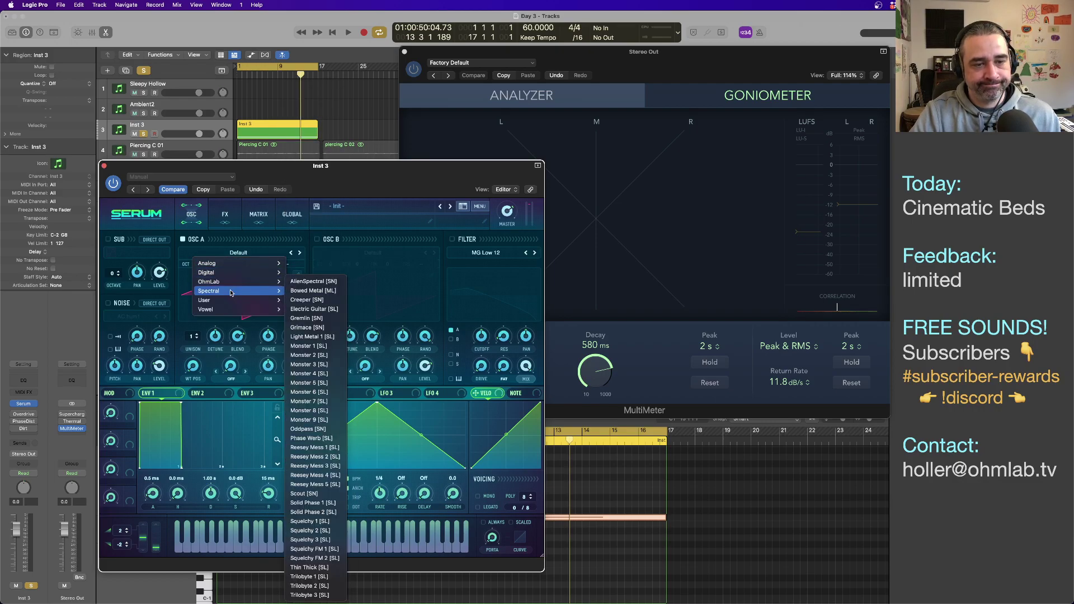
click(321, 449)
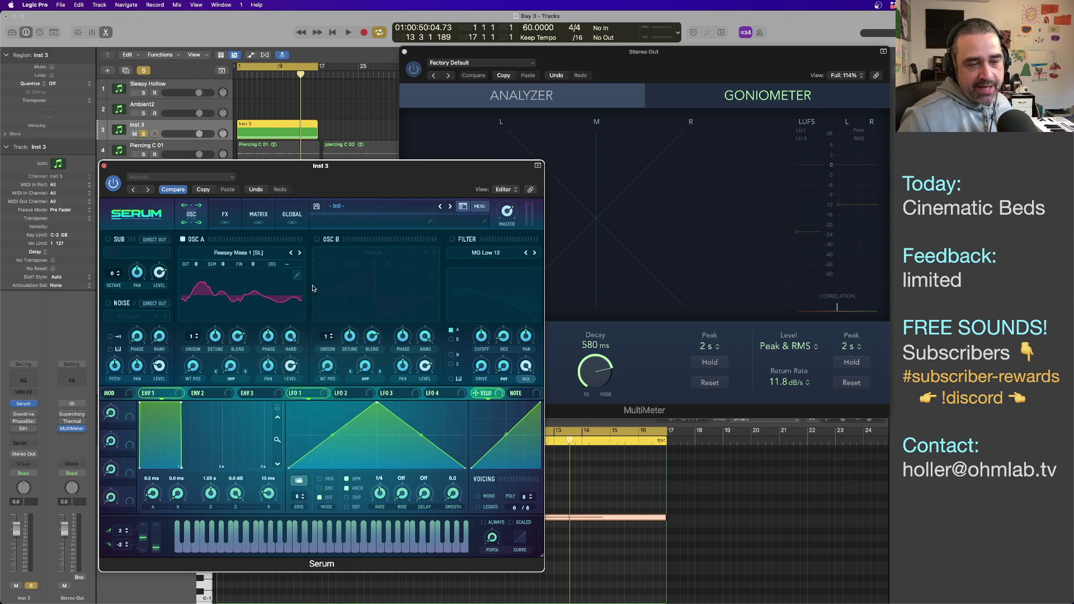
drag(193, 367, 190, 319)
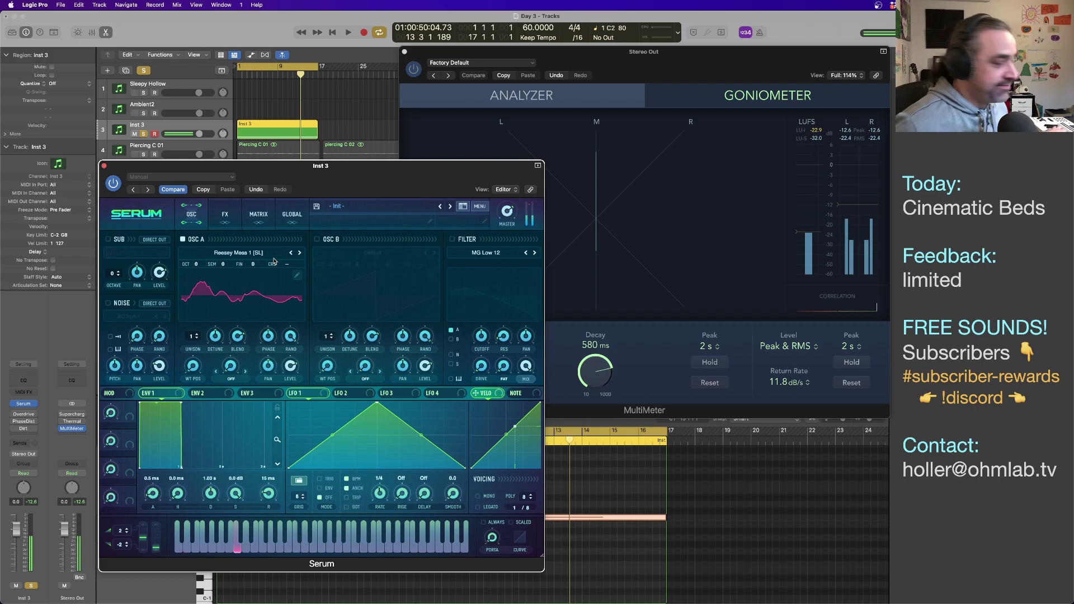
Step: Route LFO 1 in trigger mode to oscillator A's wavetable position at a rate of 8 bar
drag(345, 189, 454, 131)
click(428, 421)
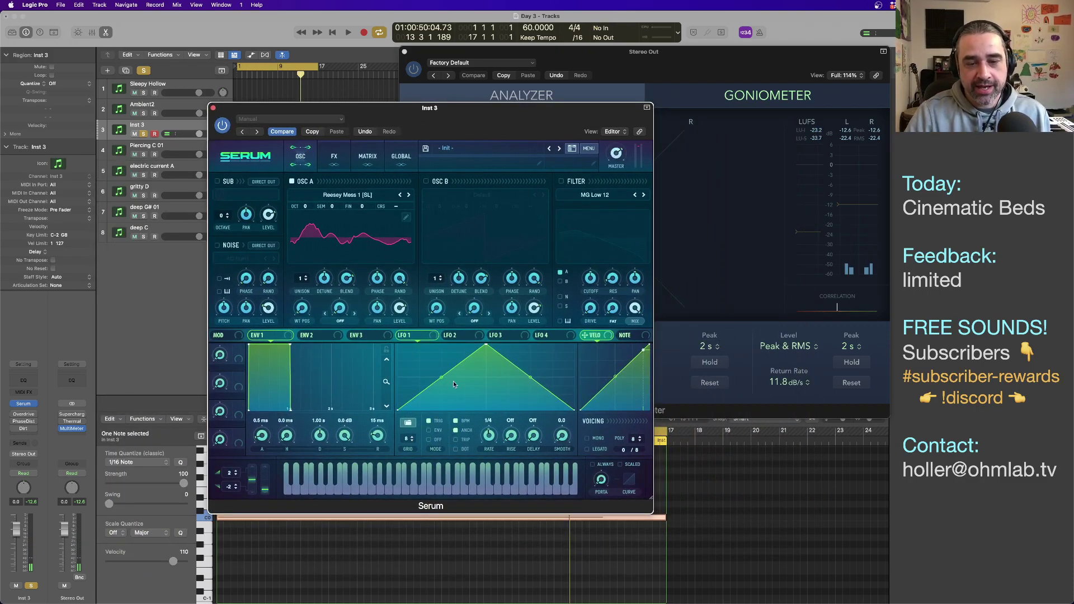
drag(400, 335, 294, 305)
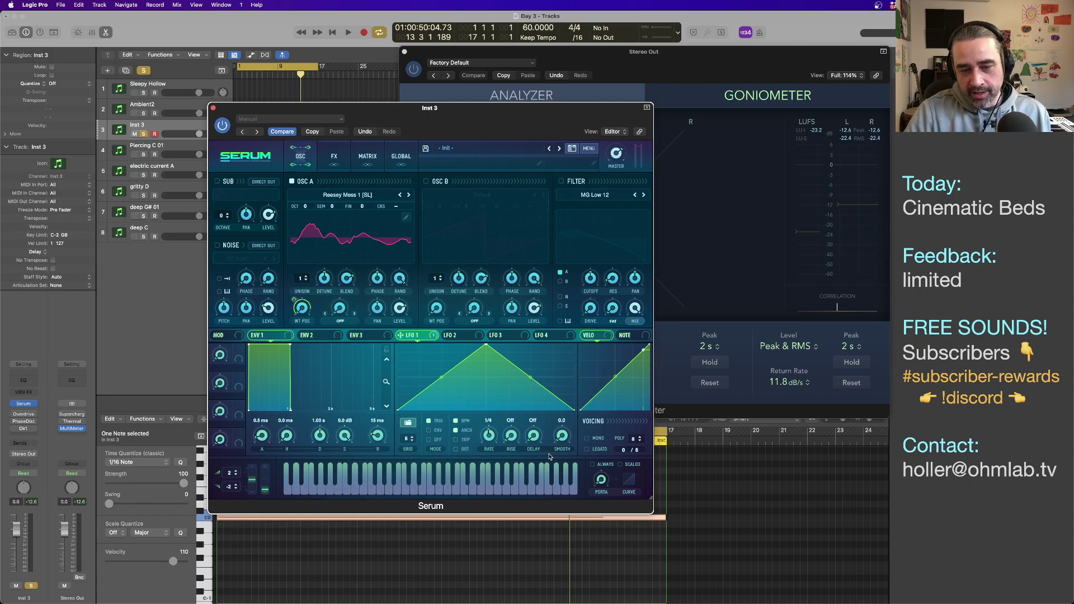
drag(488, 441, 490, 472)
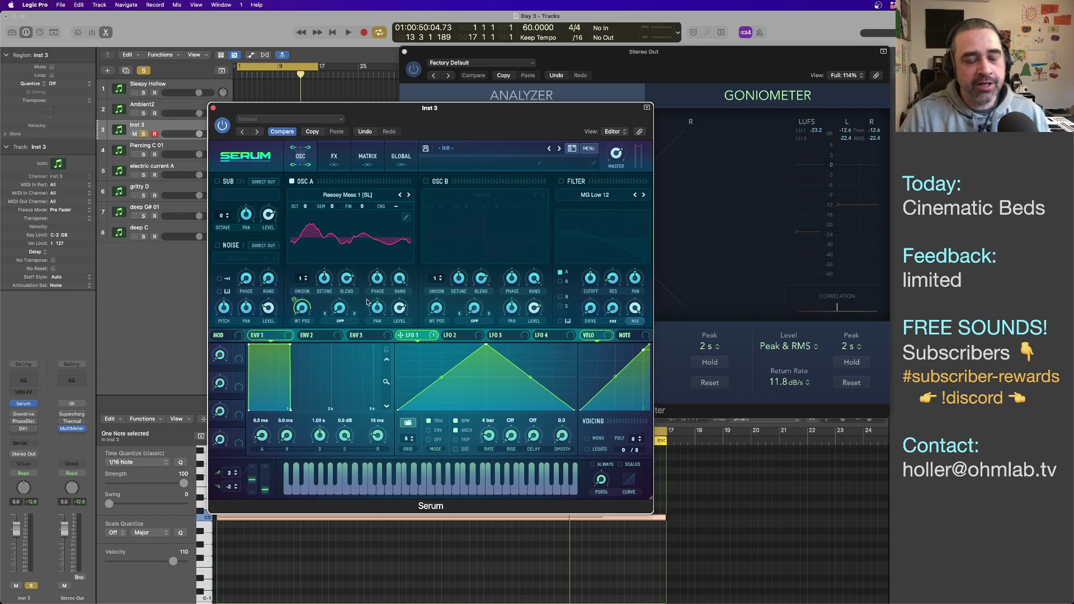
key(space)
mouse_move(430, 122)
mouse_down()
mouse_move(671, 140)
mouse_move(502, 252)
mouse_move(437, 132)
mouse_up()
key(space)
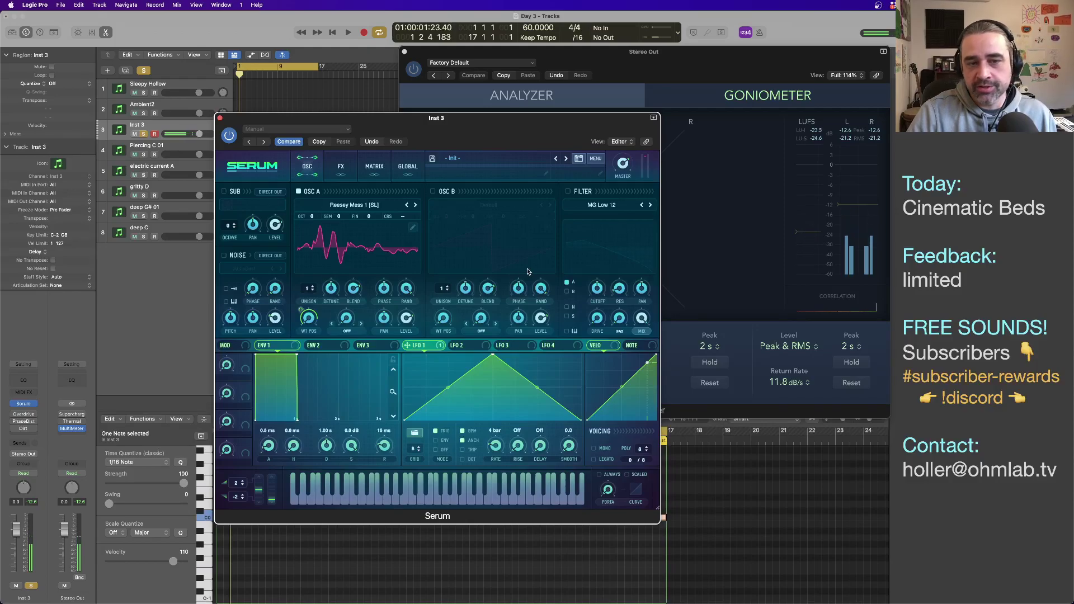
drag(496, 446, 496, 439)
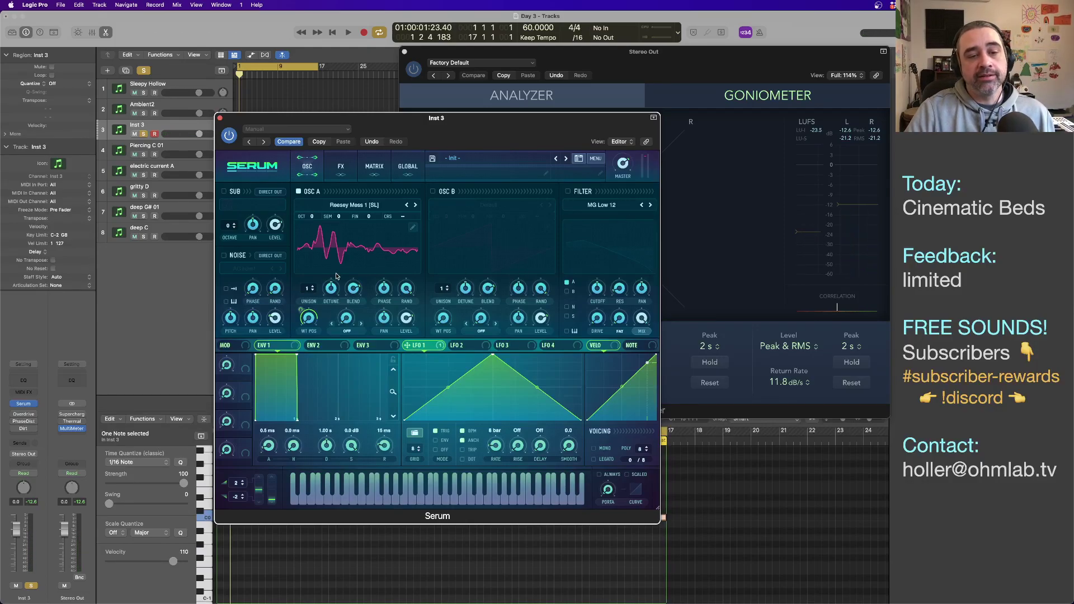
Step: Set oscillator A to 2 unison voices with a detune of about 0.14 and audition it
drag(318, 288, 313, 286)
key(space)
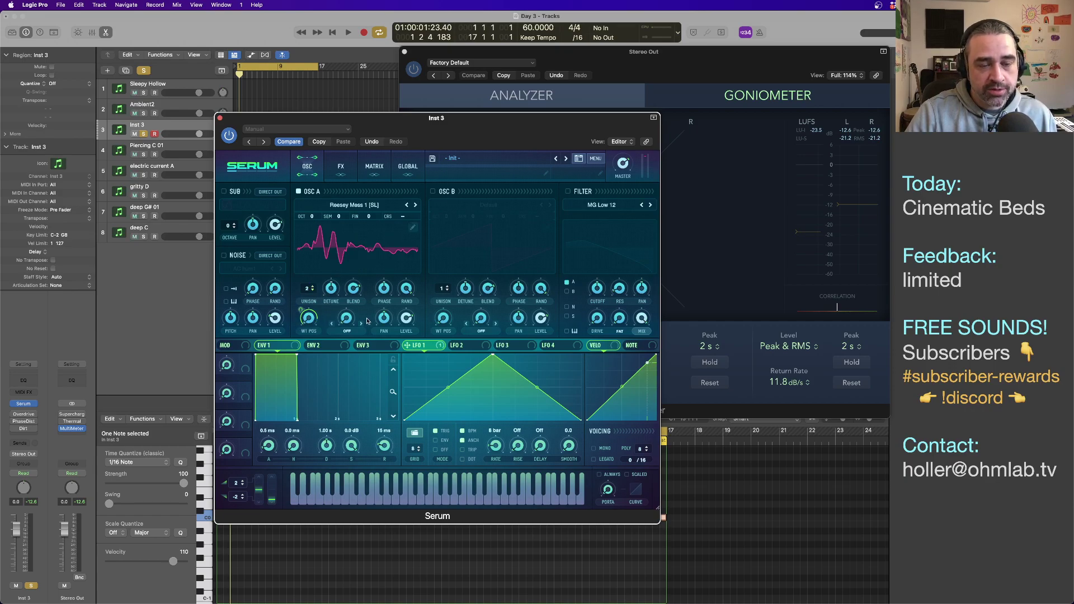
drag(334, 291, 335, 305)
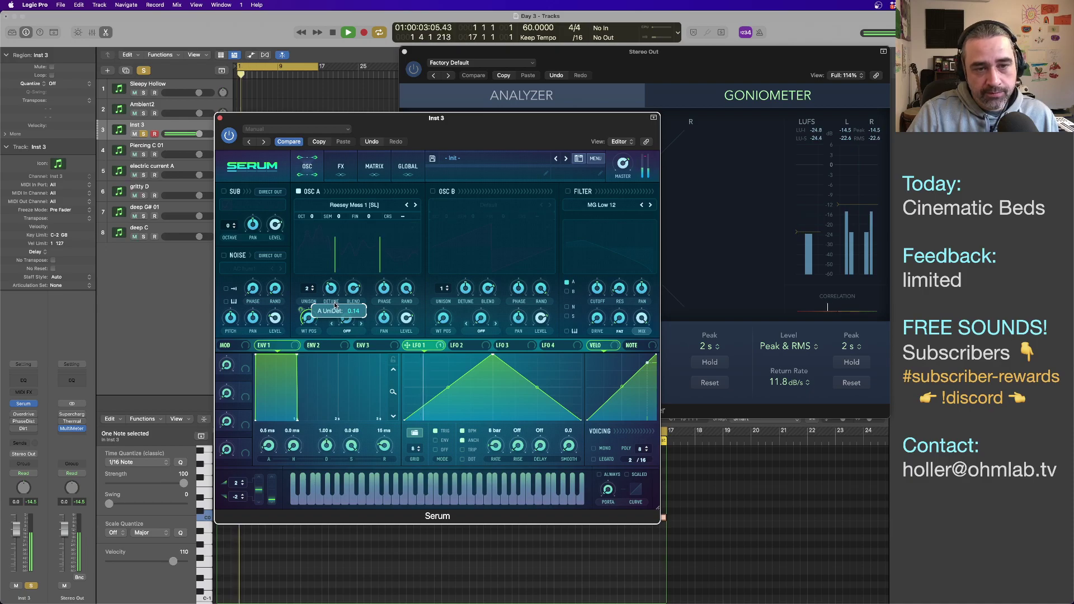
key(space)
Step: Route LFO 2 to oscillator A's fine tuning in trigger mode at a rate of 8 bar
click(469, 347)
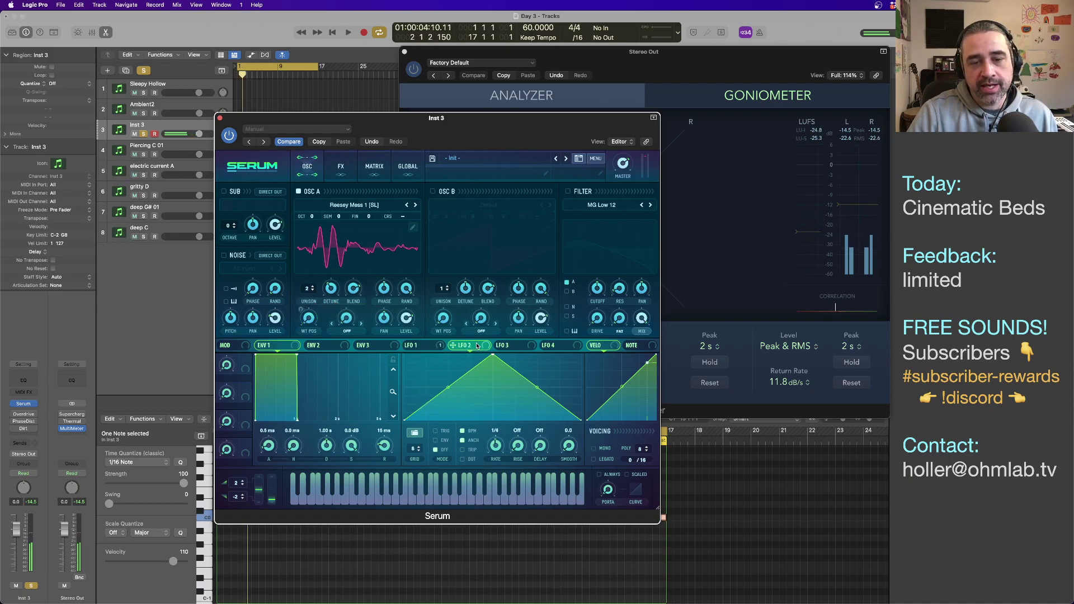
drag(452, 345, 370, 218)
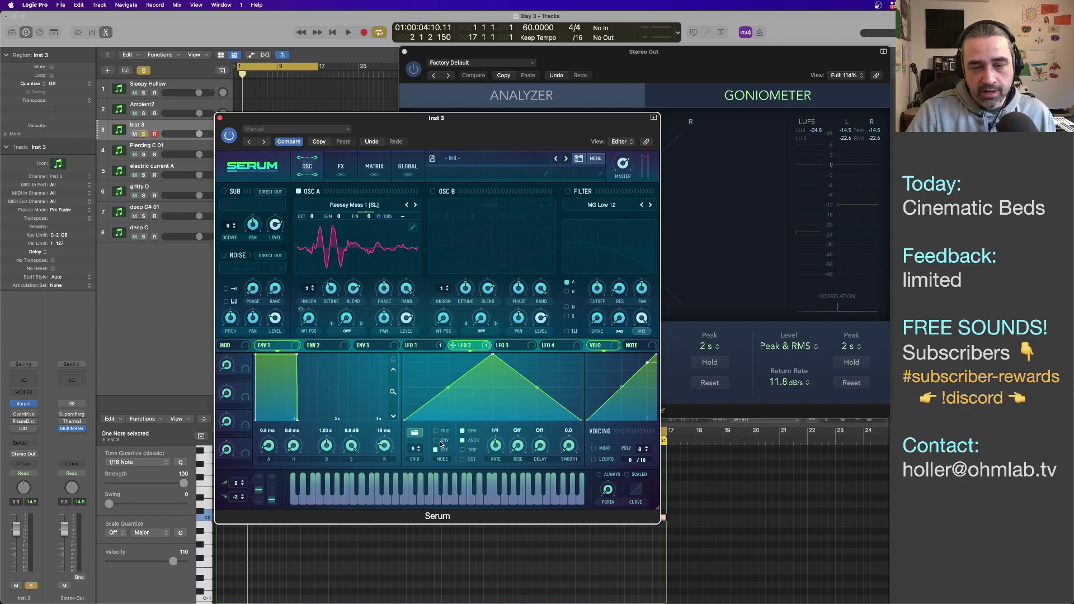
click(436, 431)
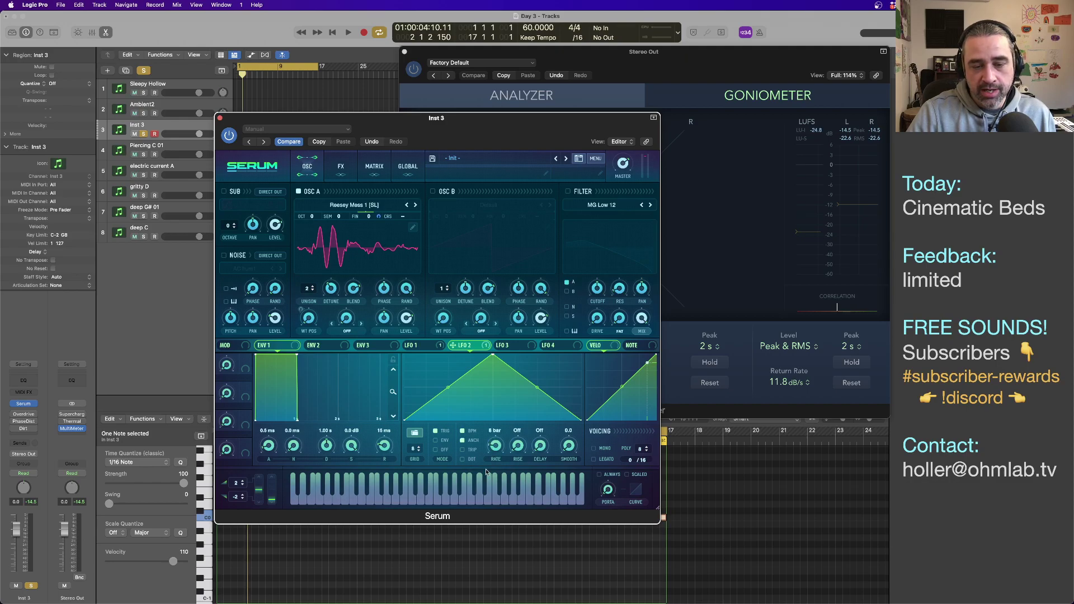
Step: Load the SoundFreqs shape Rounded Awesome into LFO 2 and adjust its modulation depth on oscillator A's fine tuning
click(414, 435)
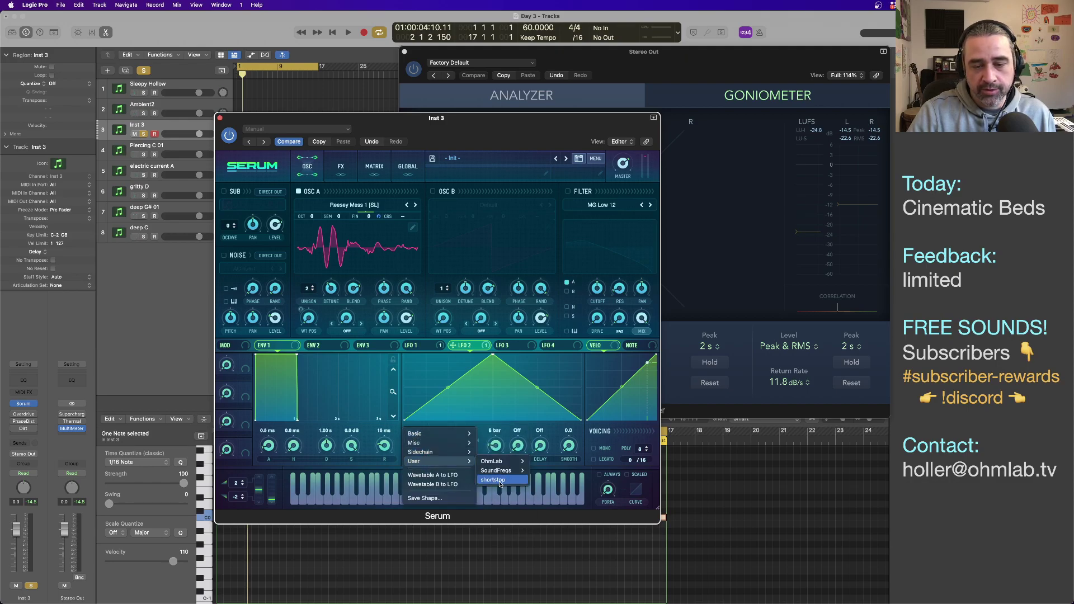
mouse_move(500, 472)
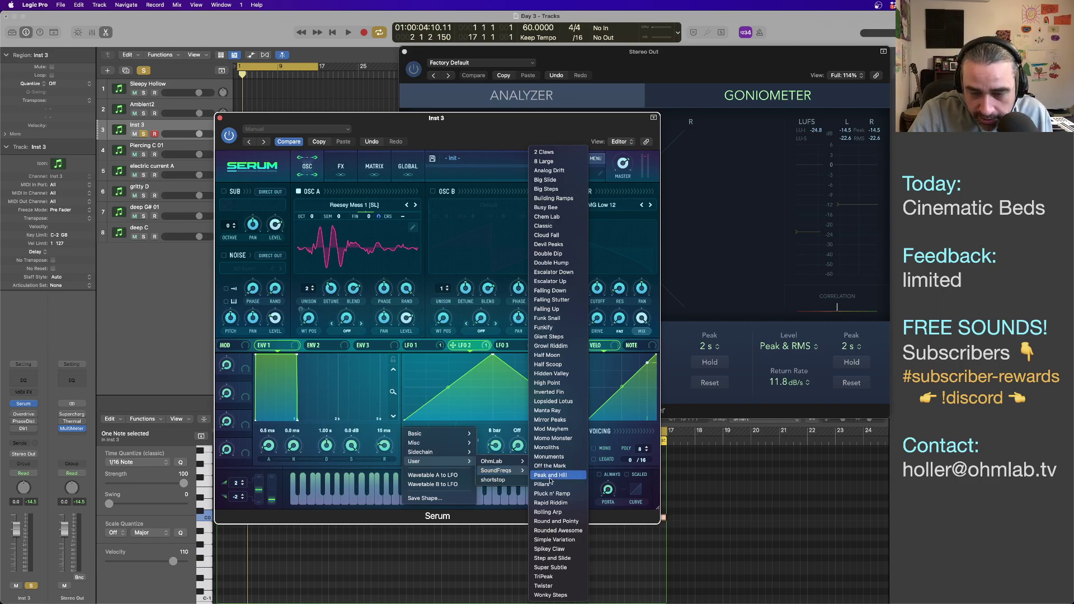
click(565, 534)
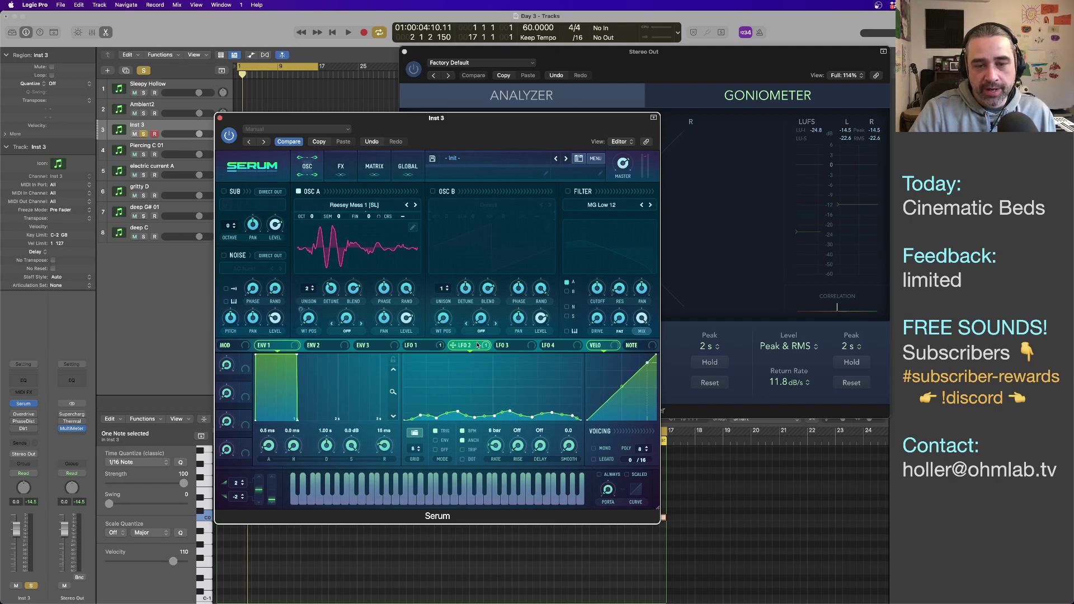
drag(379, 217, 380, 232)
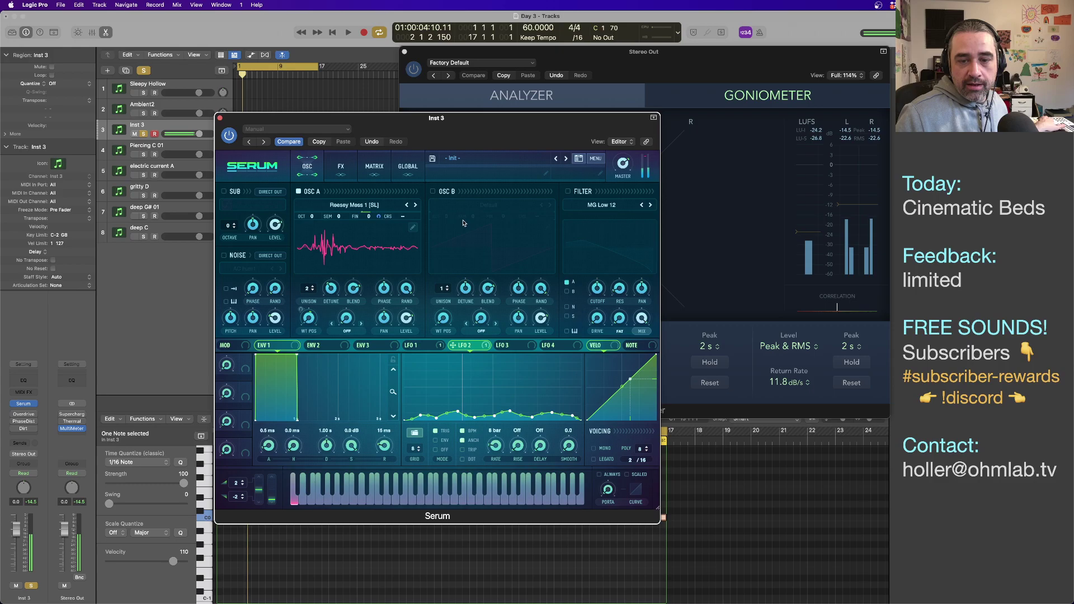
Step: Enable oscillator B and load the analog wavetable Analog_BD_Sin into it
click(434, 191)
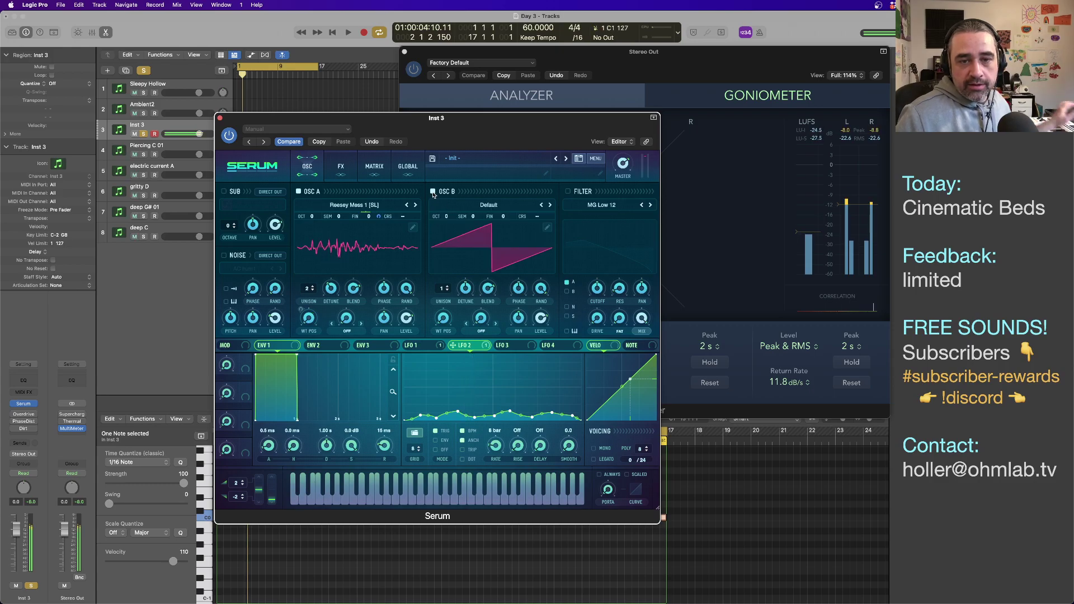
click(488, 205)
mouse_move(486, 215)
click(558, 235)
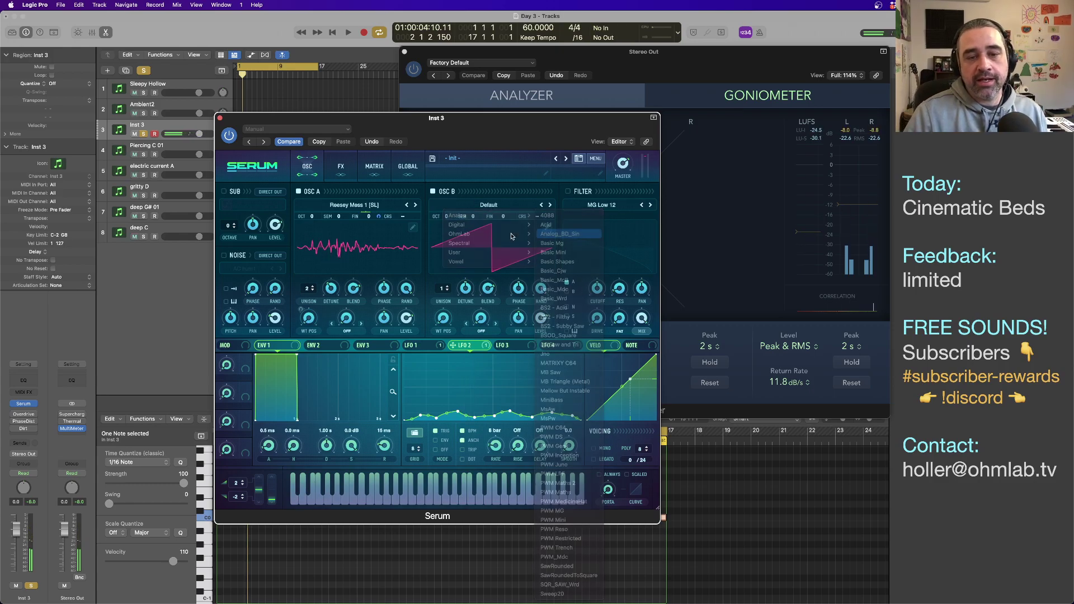
Step: Route LFO 1 to oscillator B's wavetable position and set that oscillator's octave to -2
click(528, 347)
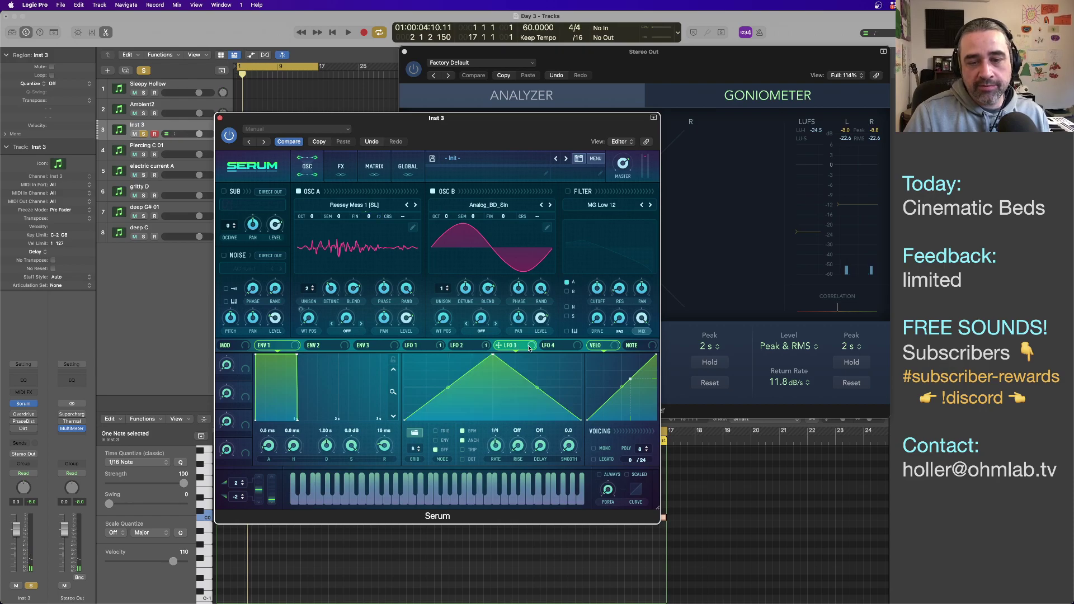
click(425, 348)
drag(440, 351, 441, 319)
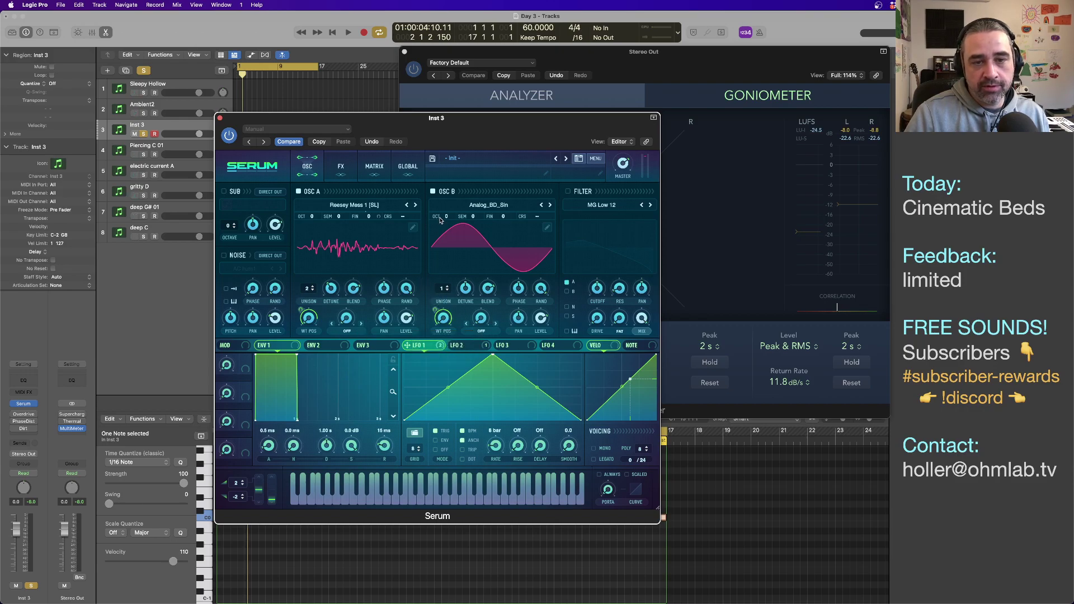
mouse_move(447, 220)
drag(448, 241, 448, 250)
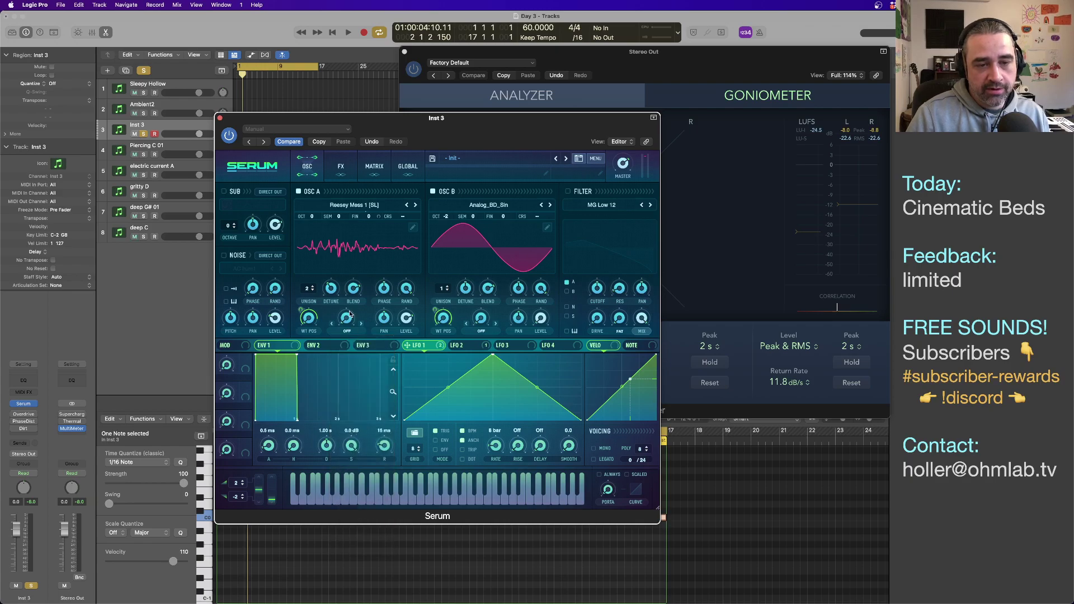
Step: Set oscillator A's warp mode to FM (from B) and raise the warp amount during playback
click(348, 336)
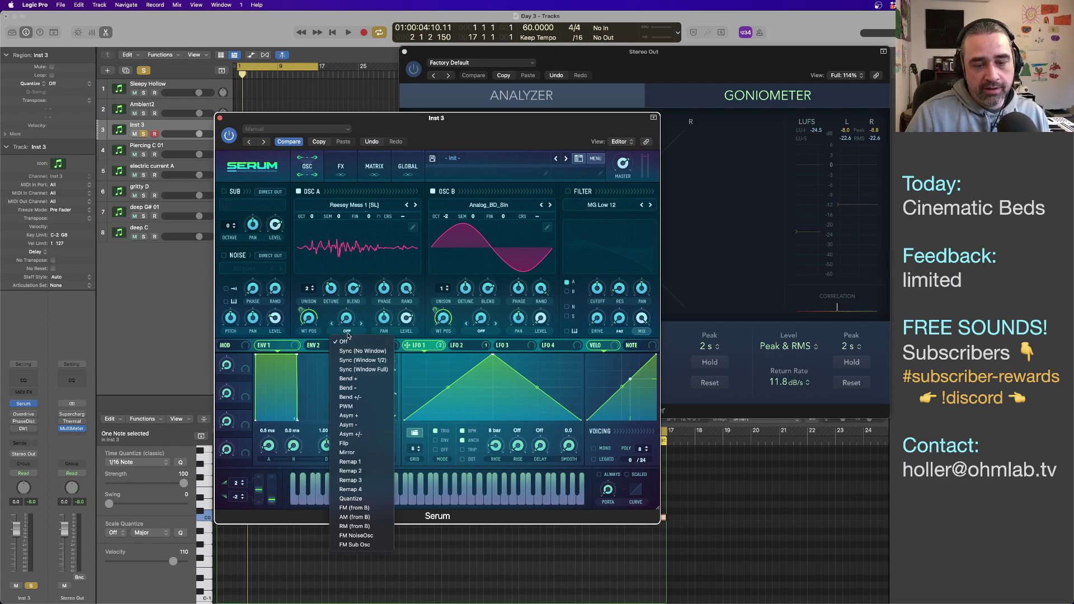
click(355, 509)
key(space)
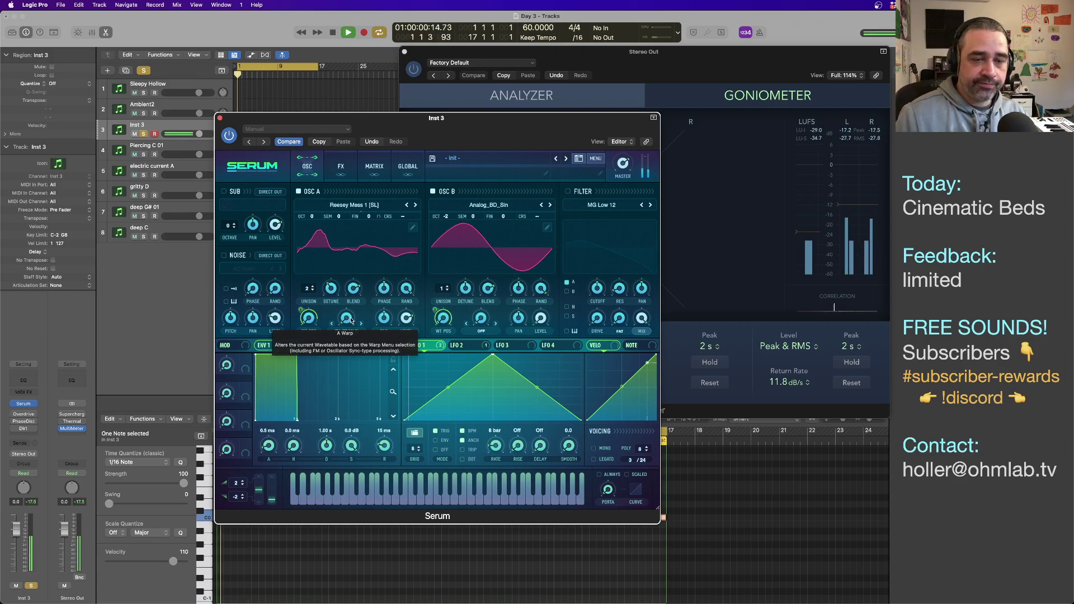
drag(350, 321, 348, 292)
key(space)
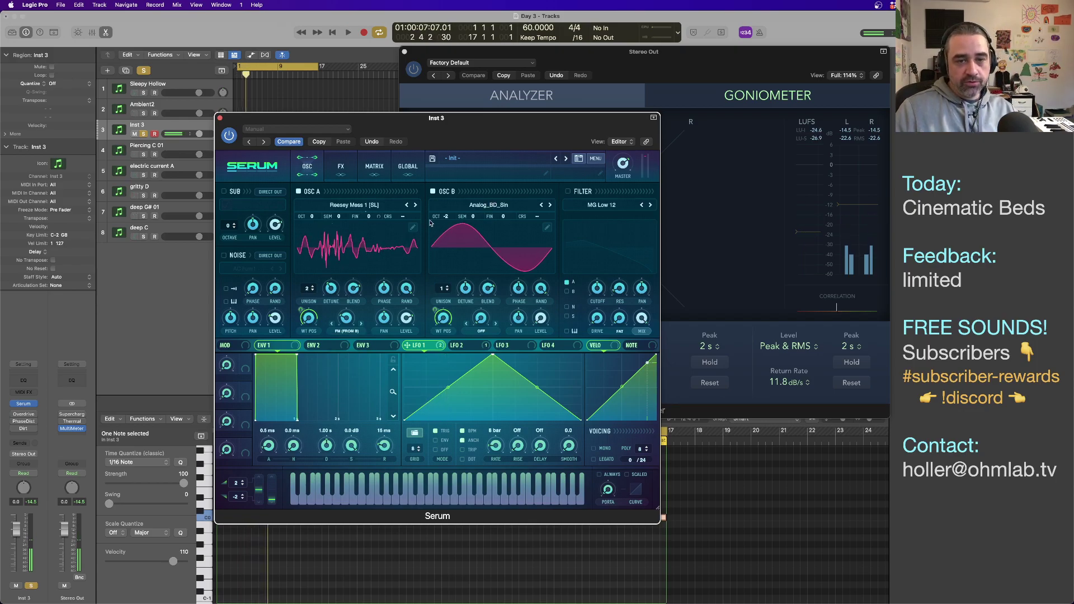
Step: Set oscillator B's octave to +1 and oscillator A's warp amount to about 13% while auditioning the sound
key(space)
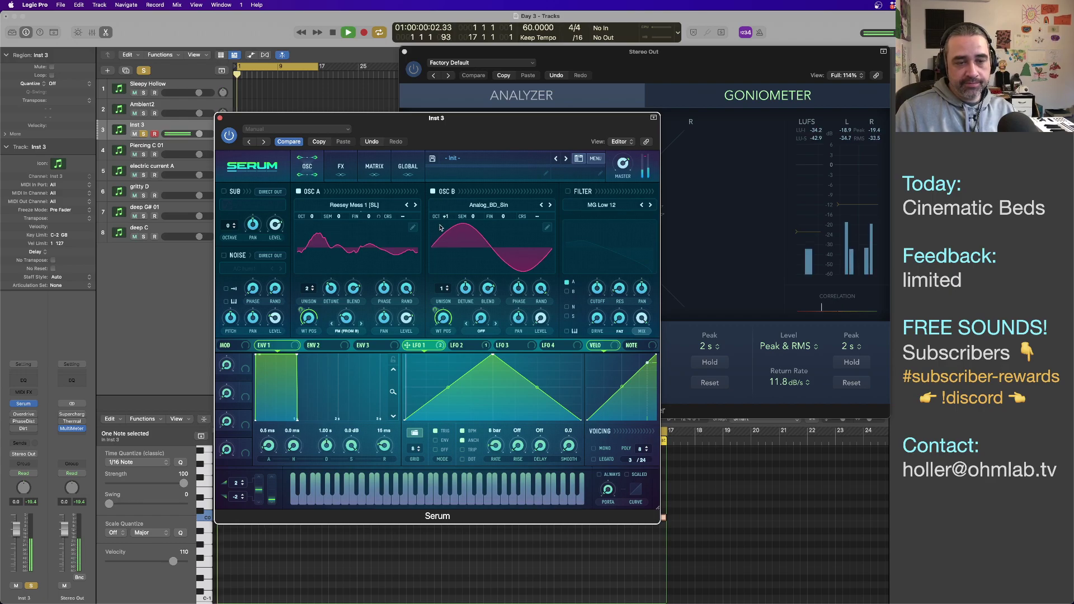
drag(348, 318, 345, 317)
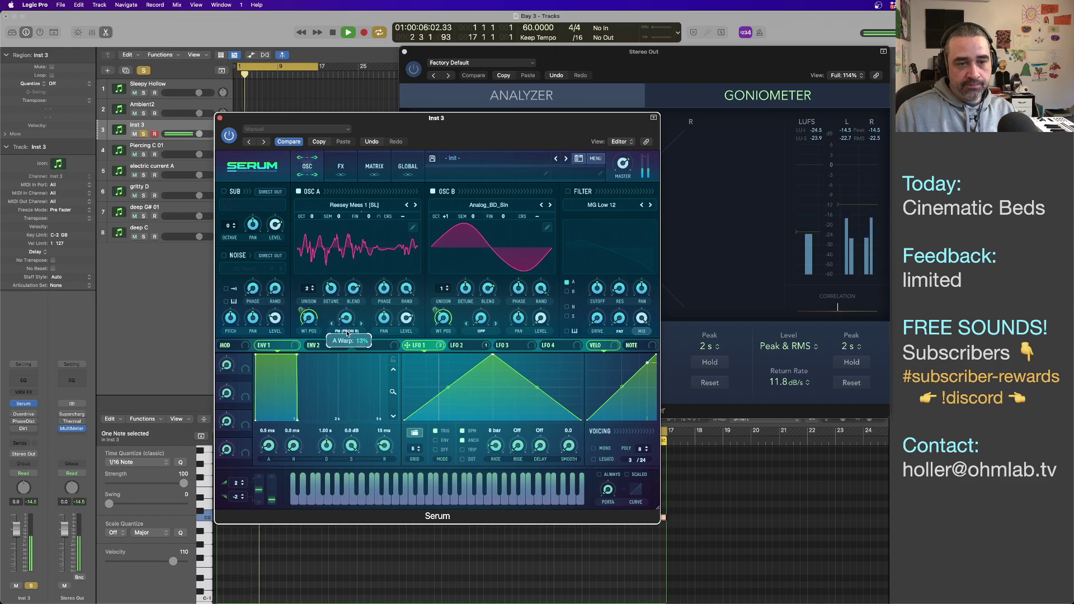
key(space)
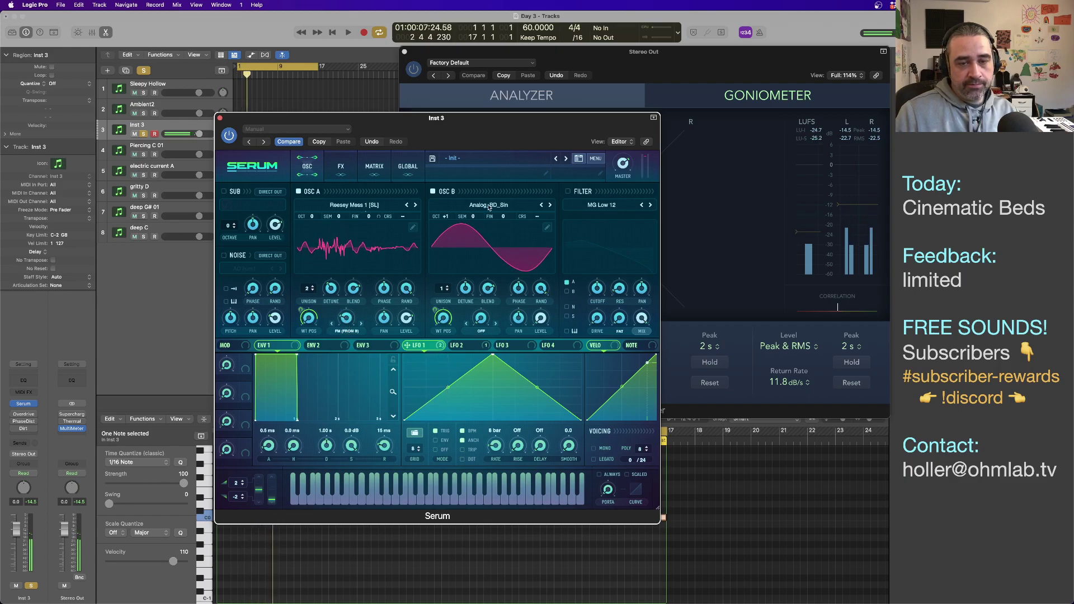
Step: Load the spectral wavetable Trilobyte 1 [SL] into oscillator A and adjust its FM warp amount during playback
mouse_move(354, 249)
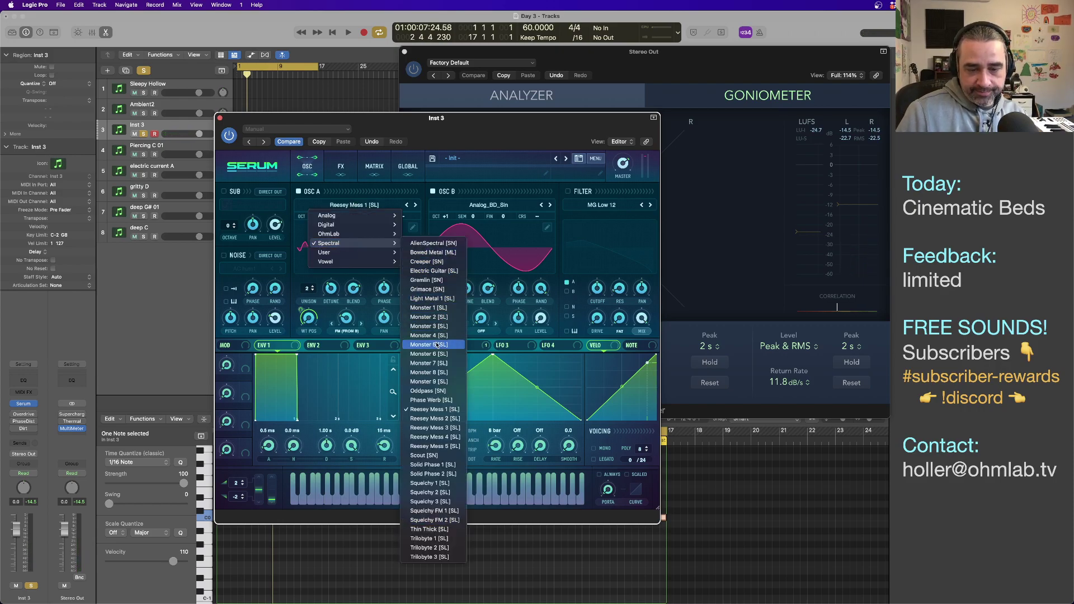
key(Return)
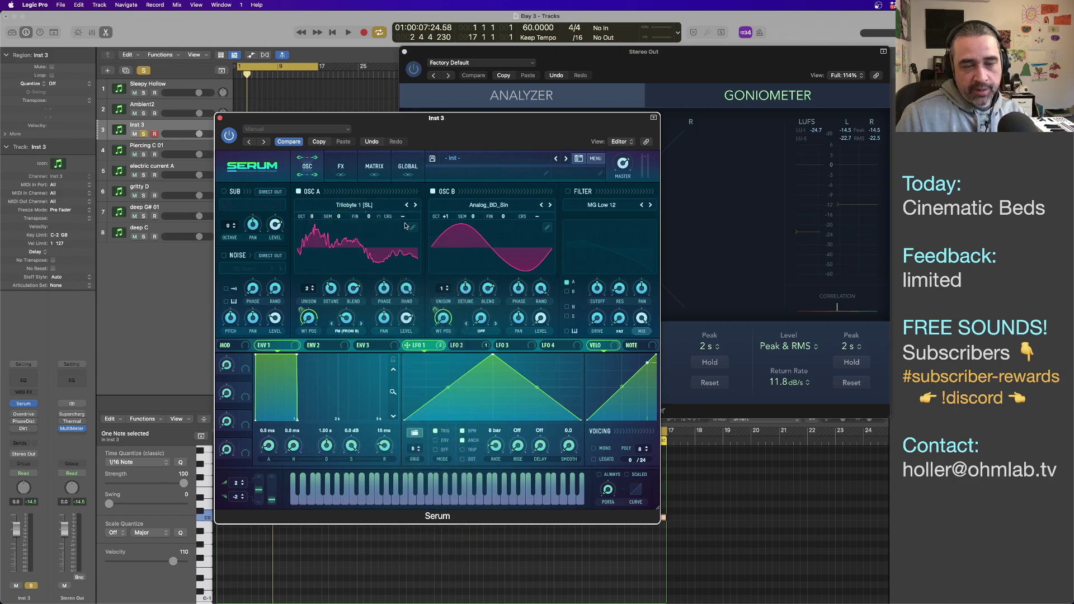
key(space)
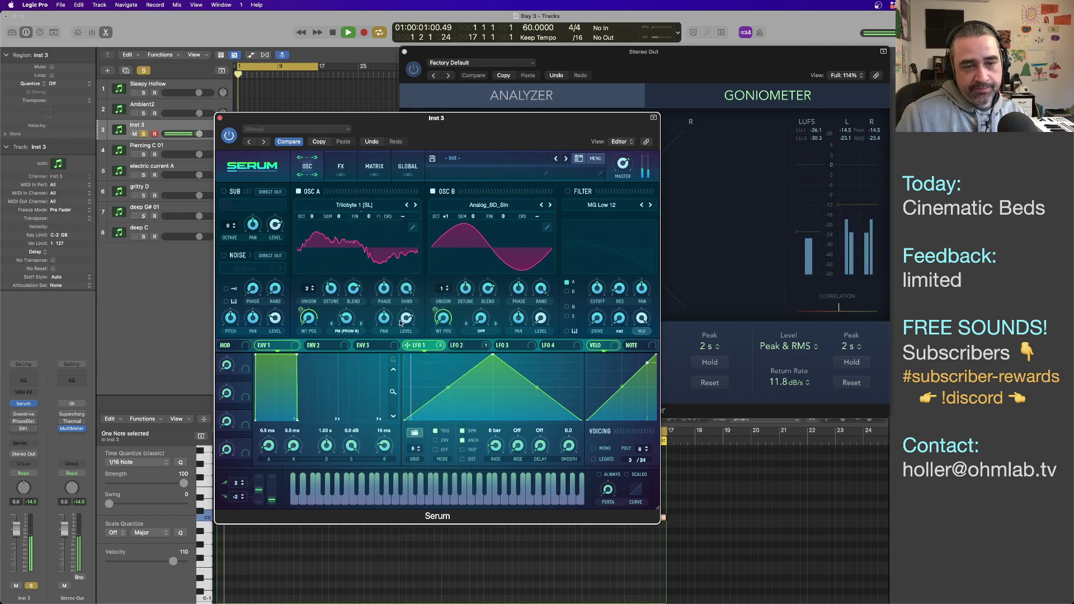
mouse_move(346, 314)
mouse_move(346, 315)
mouse_down()
mouse_move(347, 300)
mouse_move(342, 311)
mouse_up()
key(space)
Step: Load Analog_BD_Sin into oscillator A and set LFO 1's modulation of its wavetable position to about 57
click(355, 205)
mouse_move(346, 215)
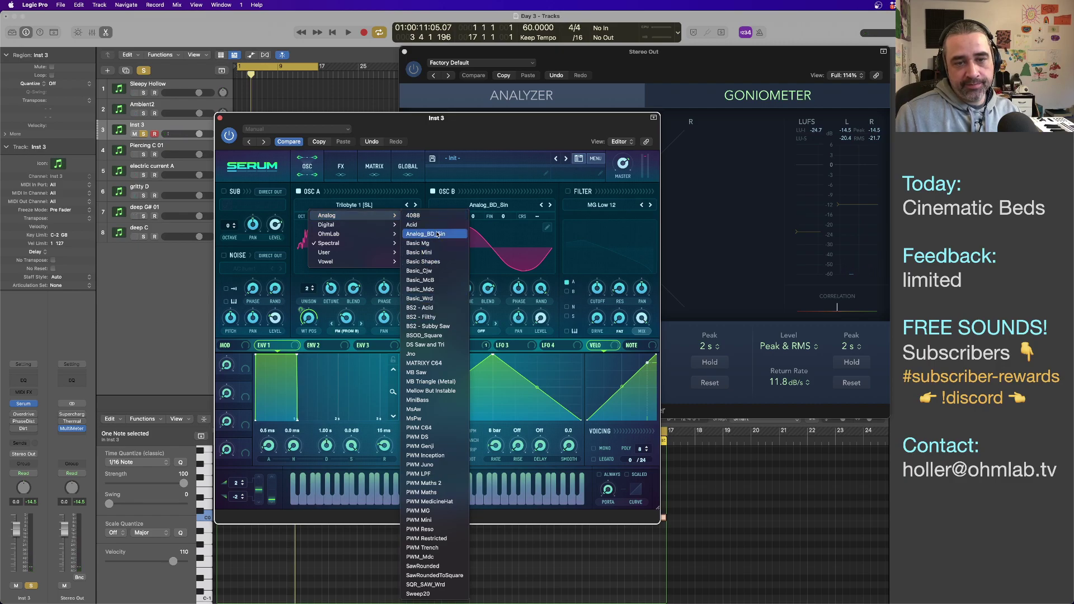
click(426, 234)
drag(301, 309, 302, 321)
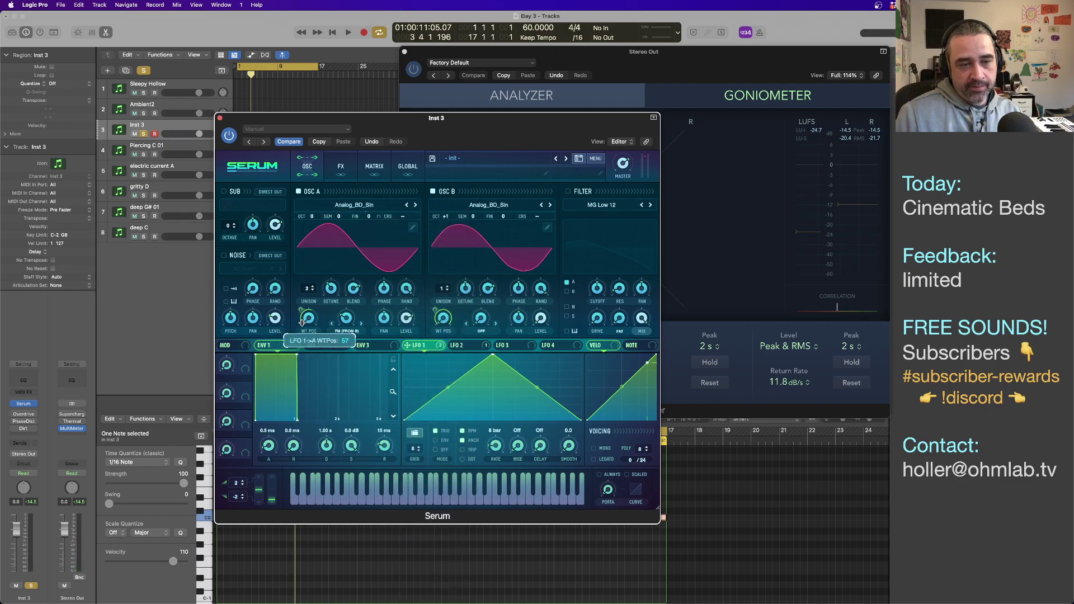
Step: Load the analog wavetable BS2 - Acid into oscillator B
click(521, 204)
mouse_move(492, 216)
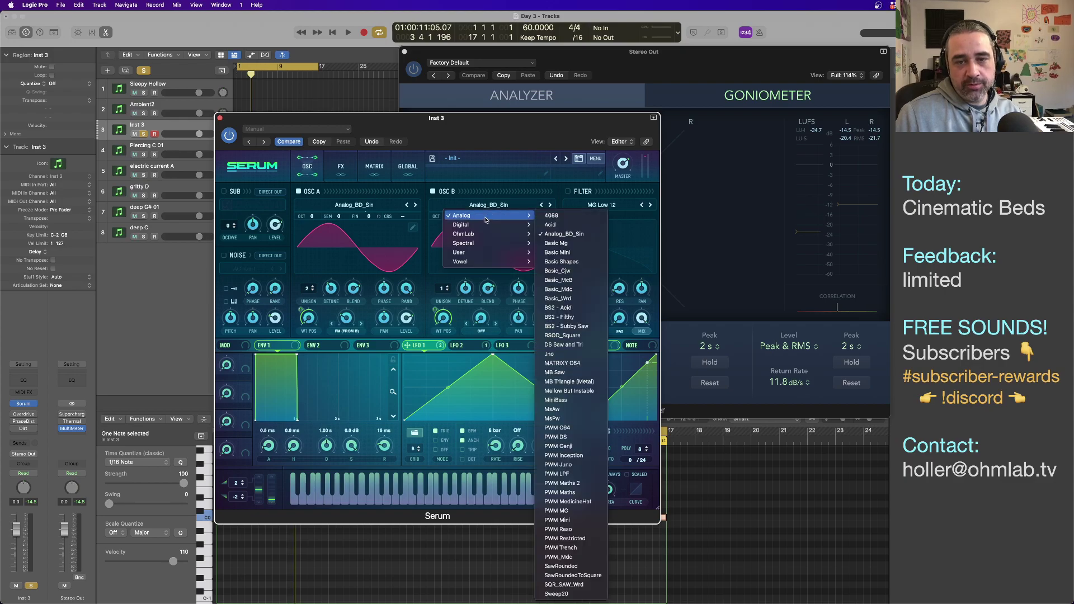
click(559, 308)
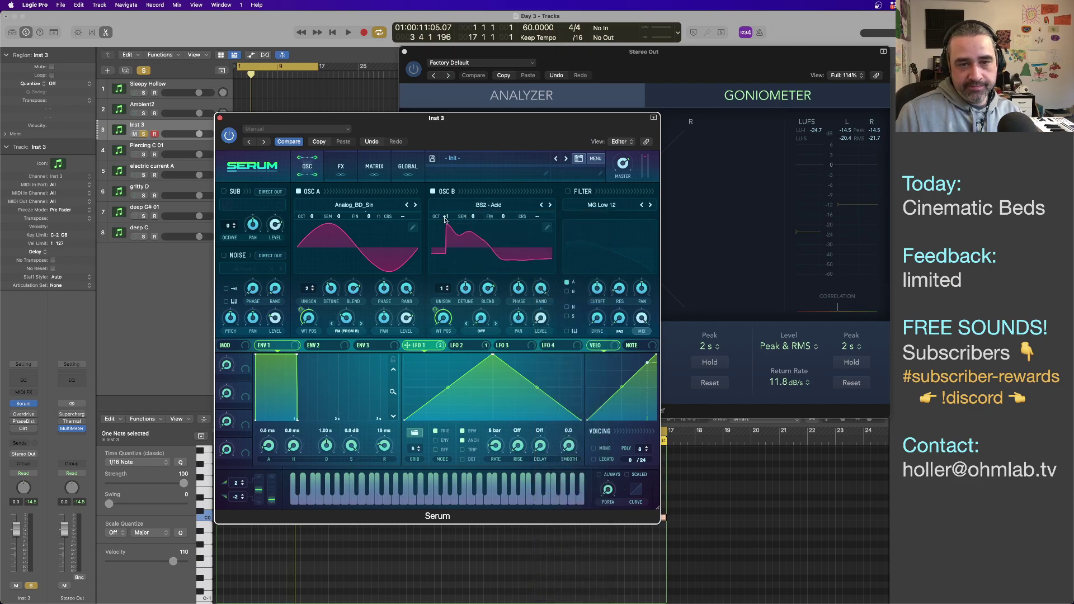
Step: Lower oscillator B's octave to -1 and play the track to hear the change
drag(446, 220, 450, 249)
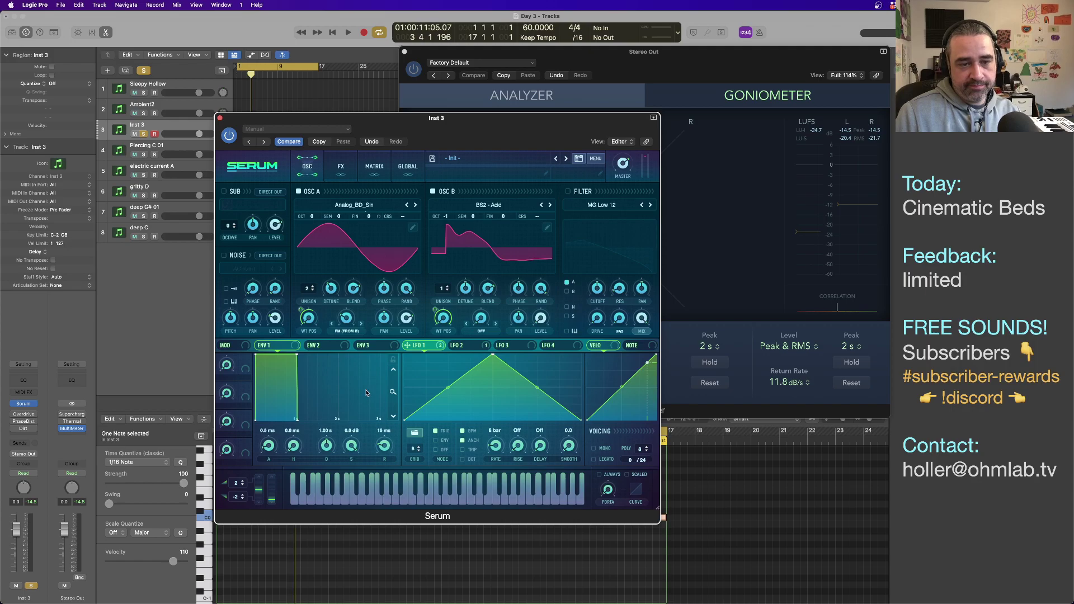
key(space)
mouse_move(348, 334)
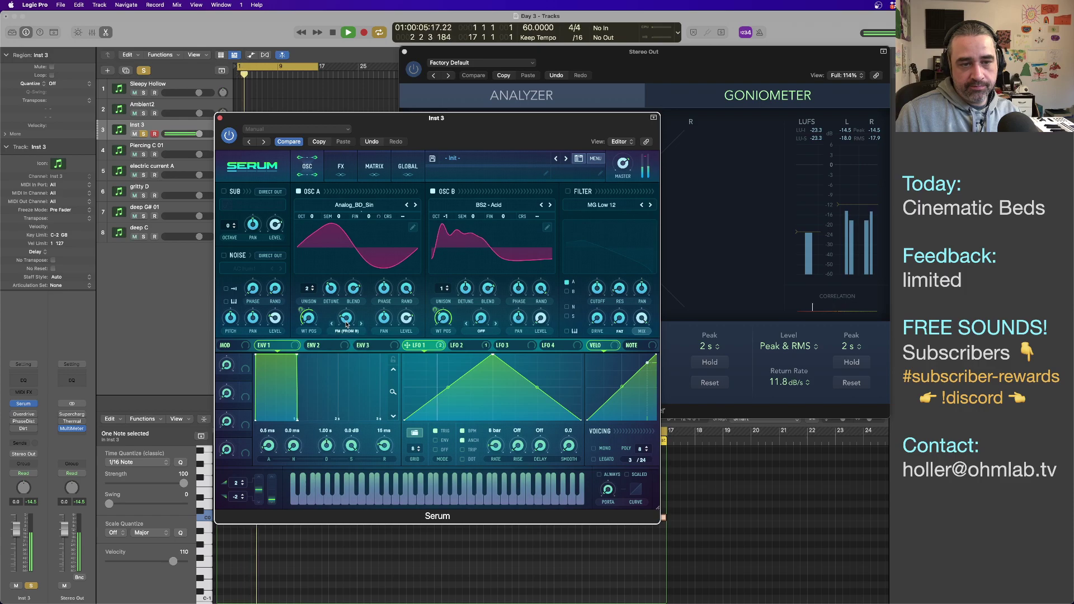
Step: Move the Serum window off the piano roll, raise the long note in the Inst 3 region to a higher pitch, and play it back
drag(403, 118, 678, 115)
key(space)
click(249, 519)
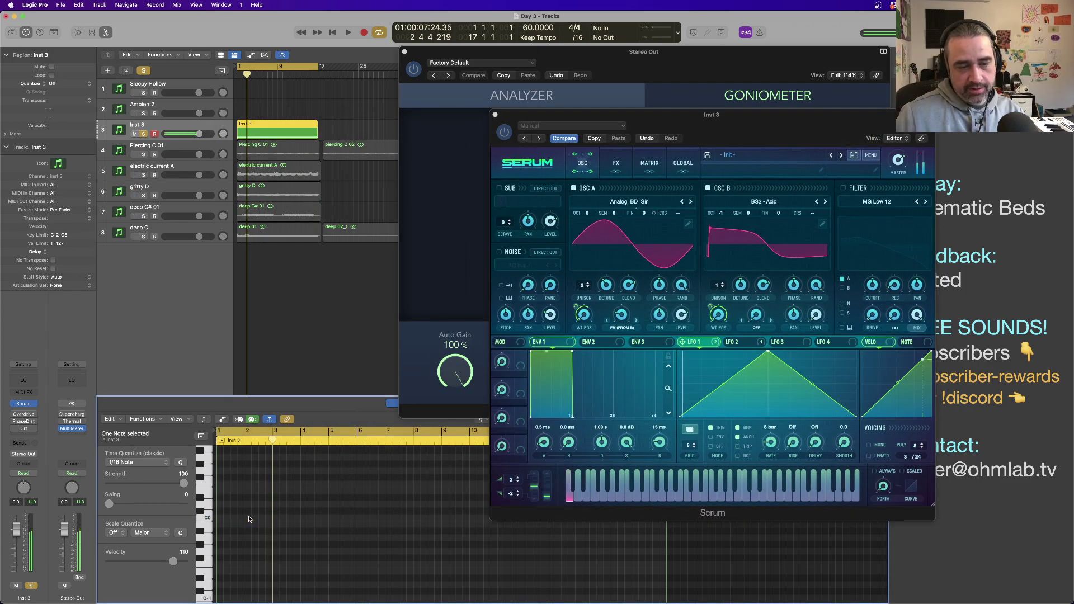
scroll(238, 531, up, 5)
key(space)
key(space)
drag(227, 541, 224, 518)
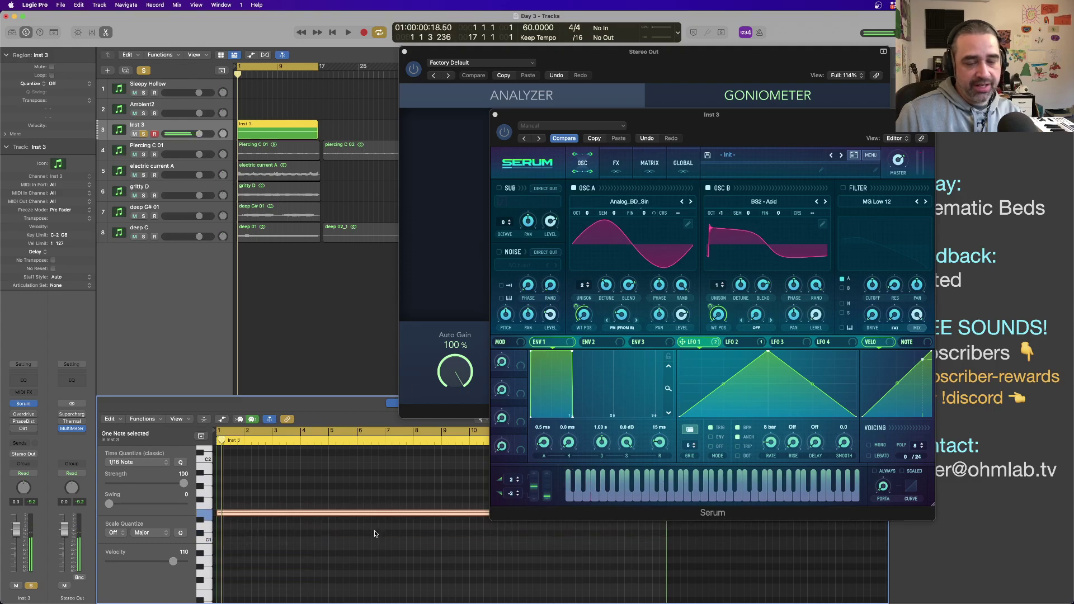
click(372, 532)
key(space)
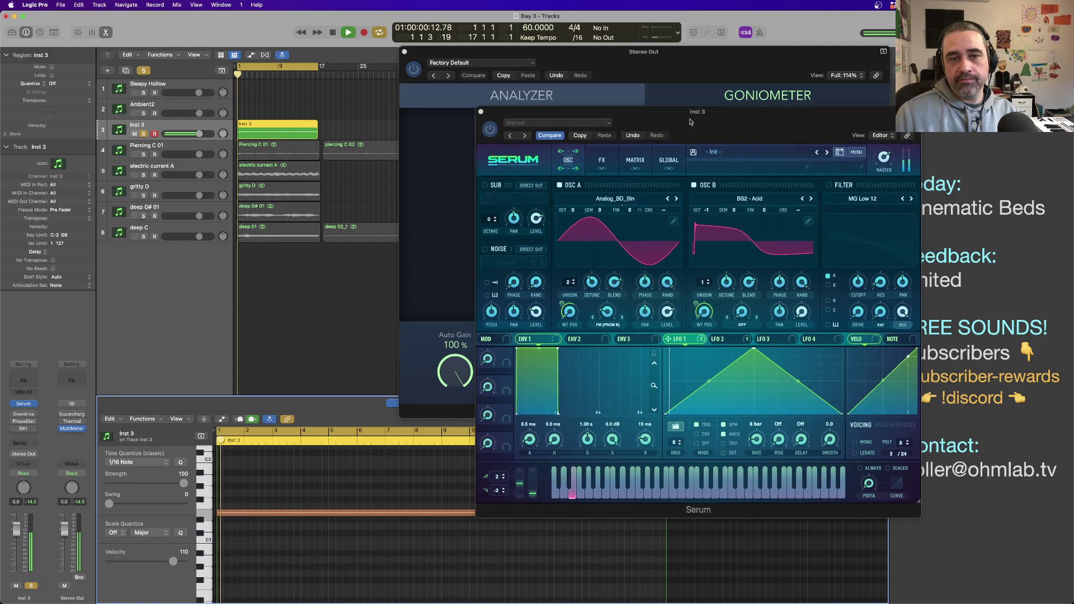
Step: Shape Env 1 with a longer attack, 1.35 s decay, -2.2 dB sustain and about 1.1 s release while auditioning the note
drag(587, 115, 371, 107)
drag(329, 442, 446, 425)
key(space)
key(space)
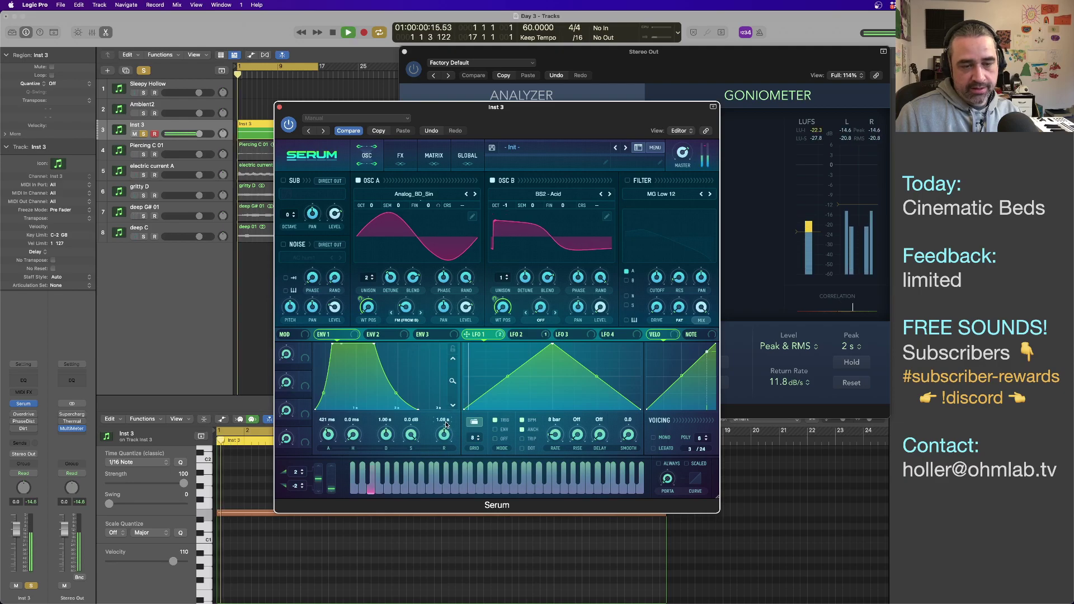
key(space)
drag(325, 422, 325, 417)
key(space)
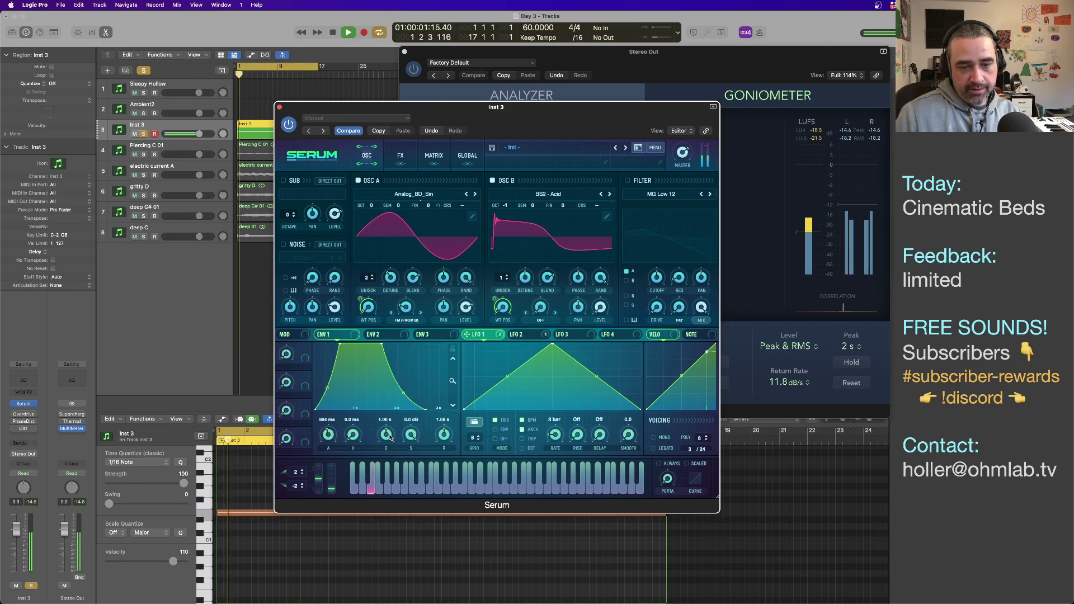
drag(410, 435, 389, 436)
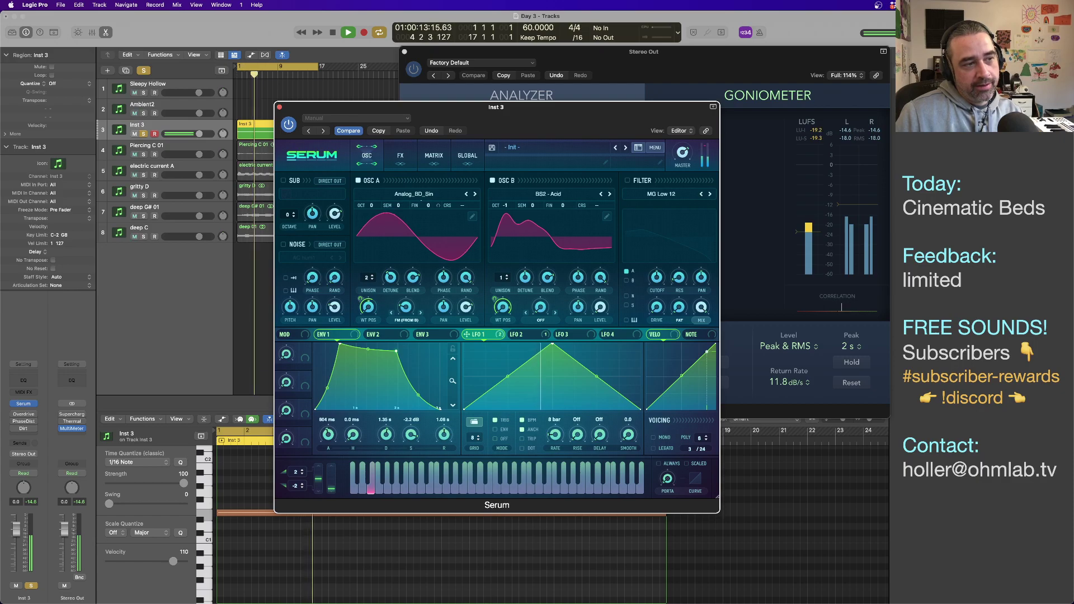
key(space)
Step: Reposition the Serum window beside the goniometer, enable the MG Low 12 filter during playback, and lower its cutoff
drag(544, 130, 395, 156)
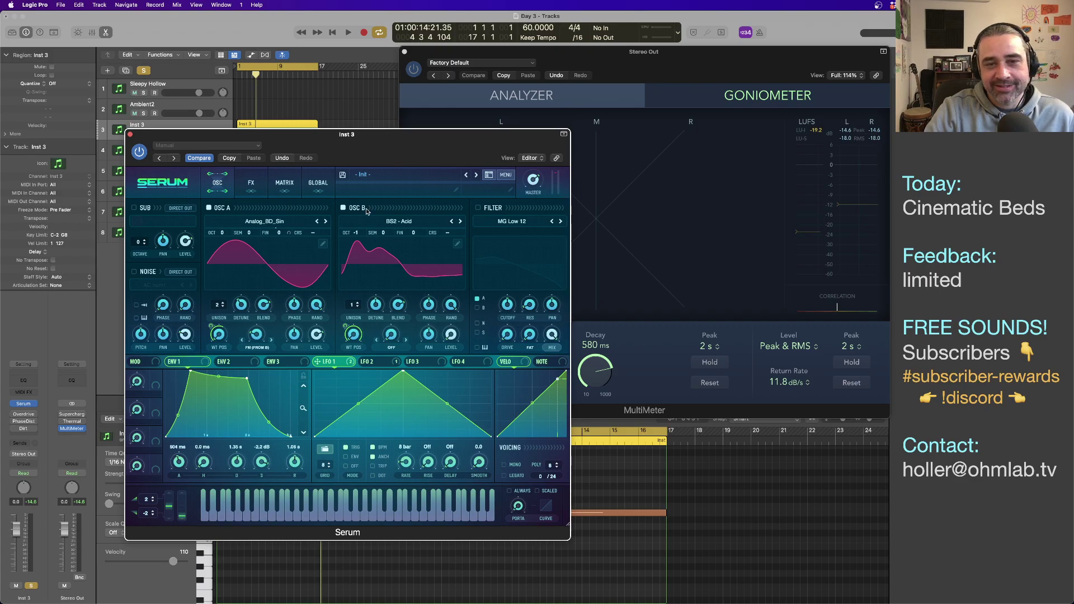
drag(405, 138, 354, 158)
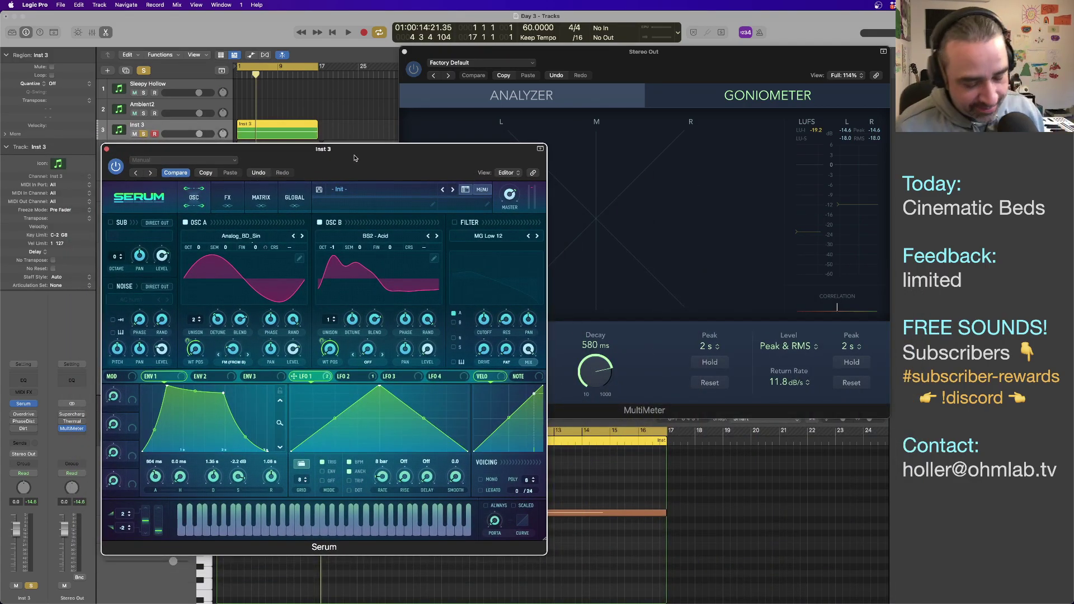
key(space)
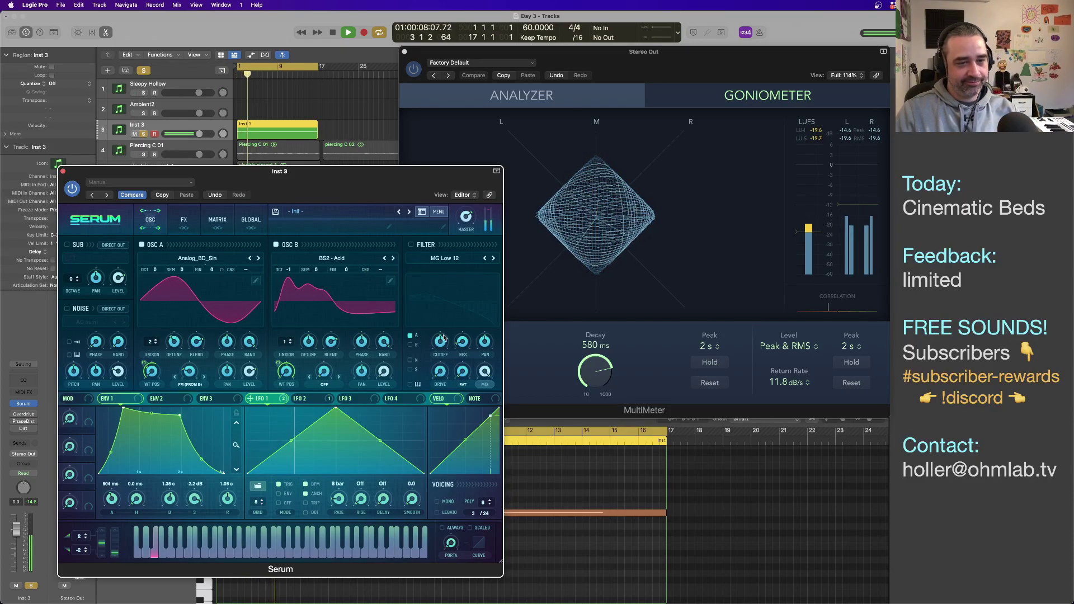
mouse_move(440, 340)
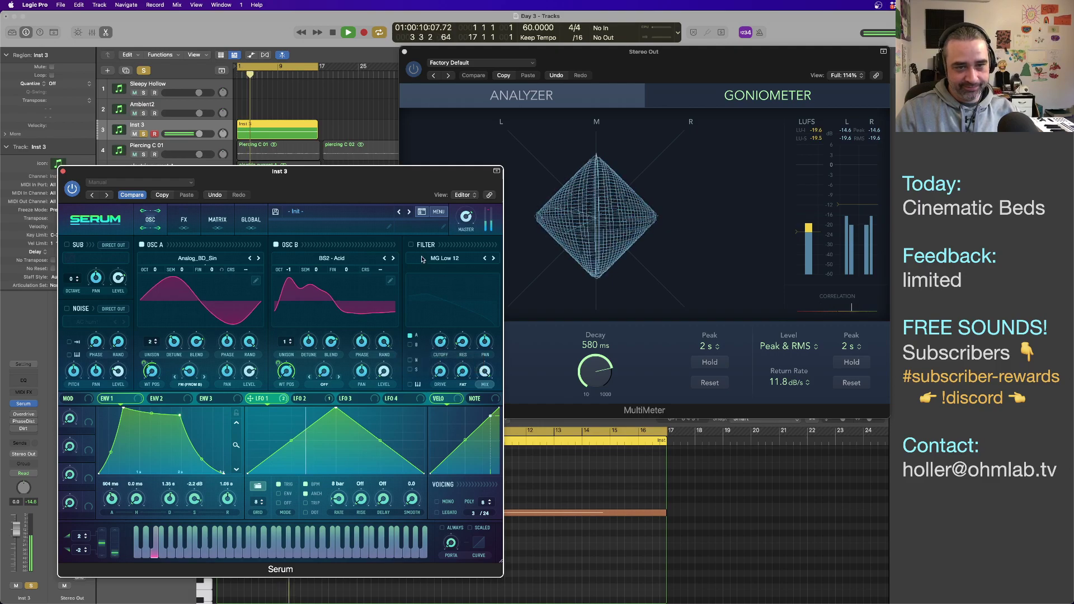
click(440, 341)
mouse_move(440, 347)
mouse_down()
mouse_move(439, 328)
mouse_move(436, 376)
mouse_move(430, 347)
mouse_move(430, 373)
mouse_move(431, 364)
mouse_up()
Step: Assign LFO 3 as the modulation source for the filter cutoff
drag(300, 398, 442, 344)
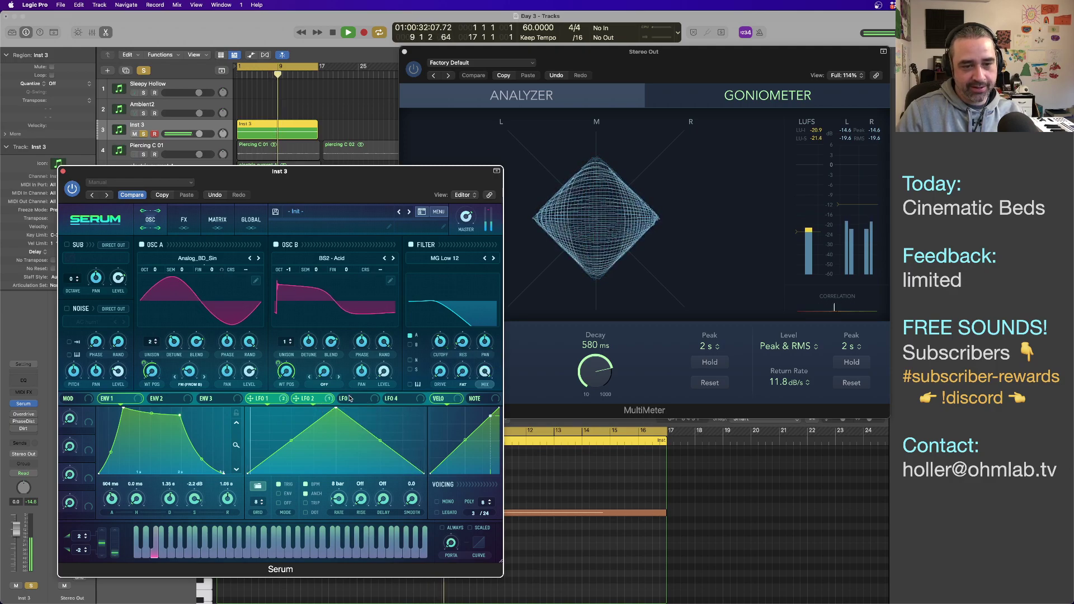
click(345, 398)
drag(342, 399, 432, 346)
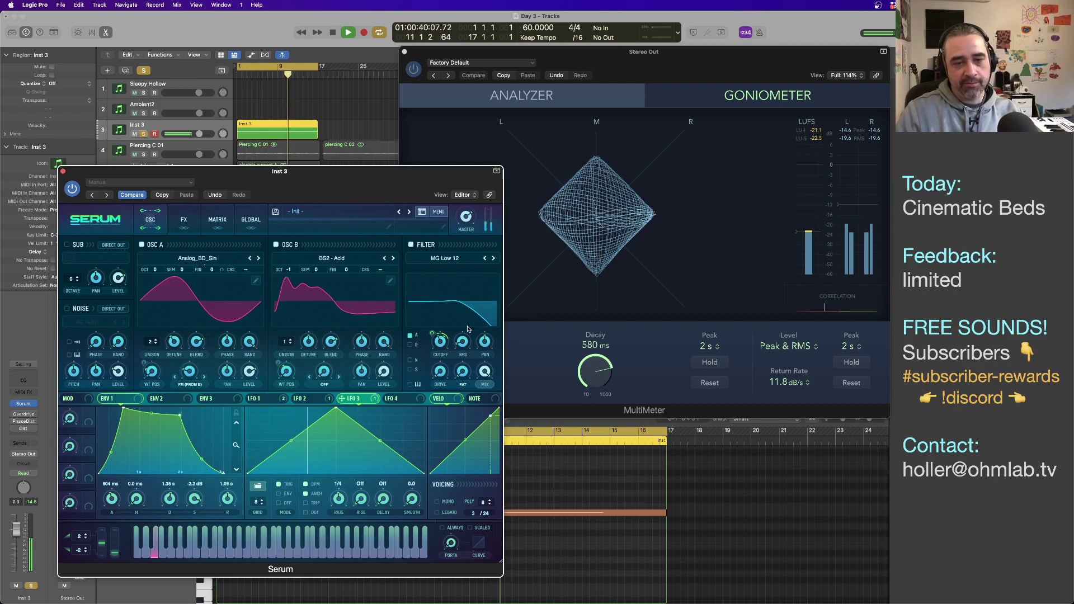
Step: Raise the filter's Fat amount slightly while listening, and stop playback
mouse_move(466, 344)
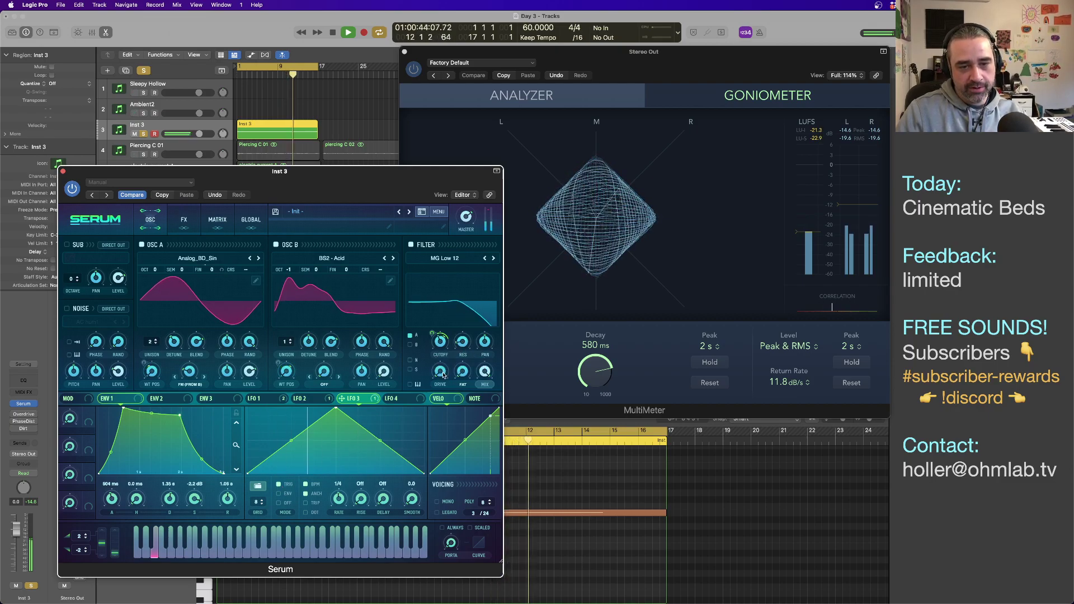
mouse_move(463, 374)
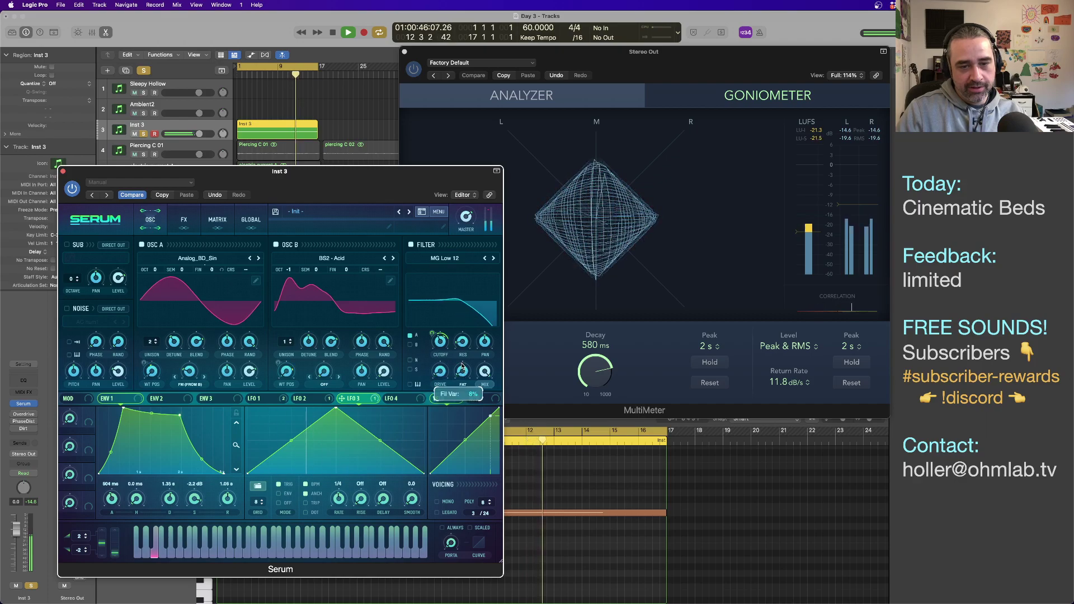
scroll(466, 372, up, 3)
scroll(465, 372, up, 2)
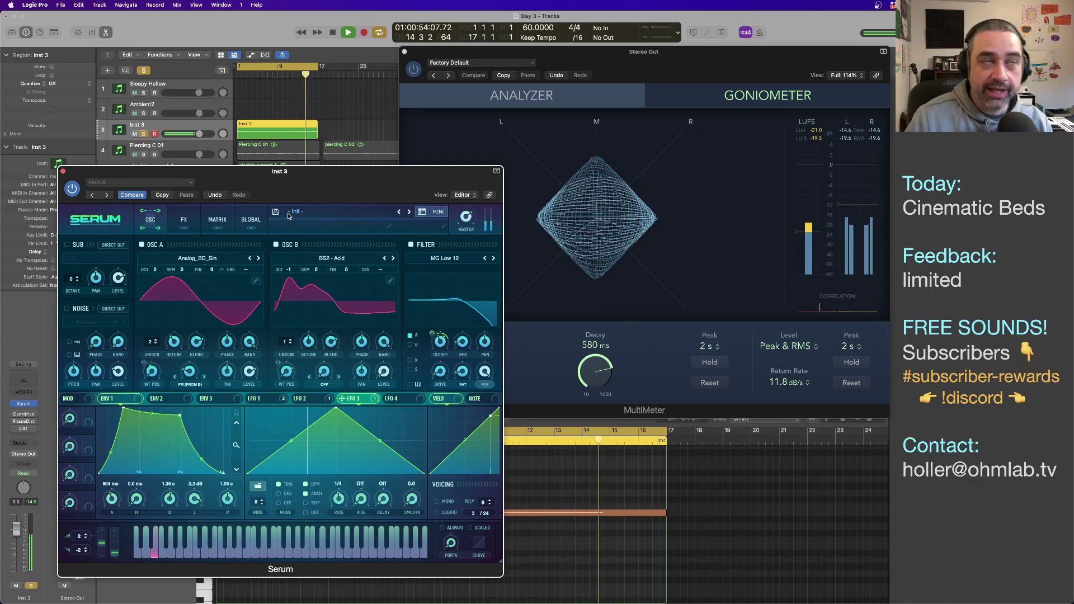
key(space)
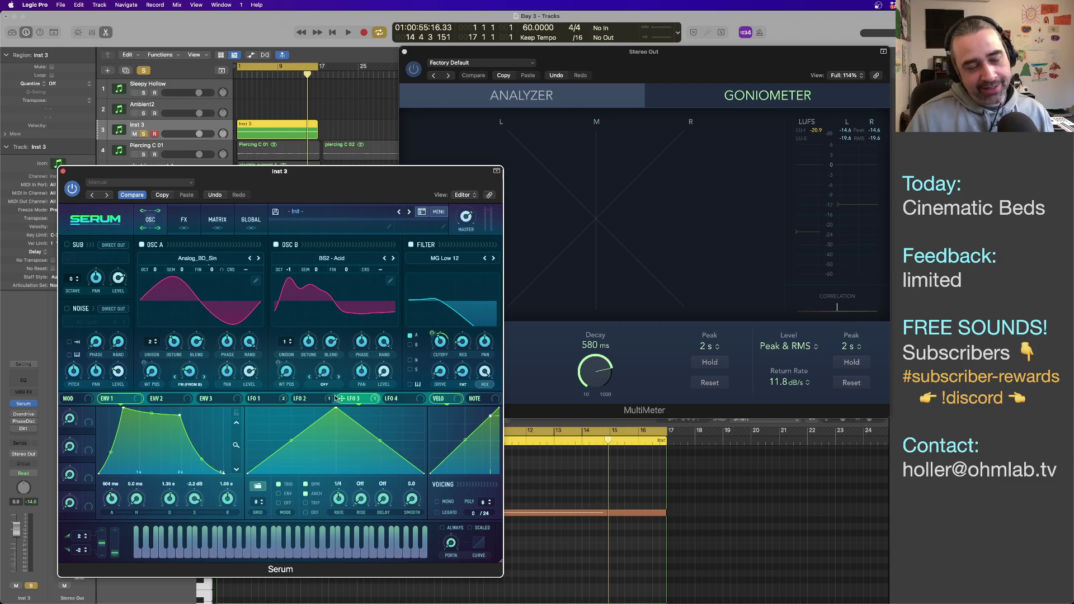
Step: Try Env 1's attack at 424 ms and replay the note from the beginning
drag(112, 498, 112, 506)
key(Return)
key(space)
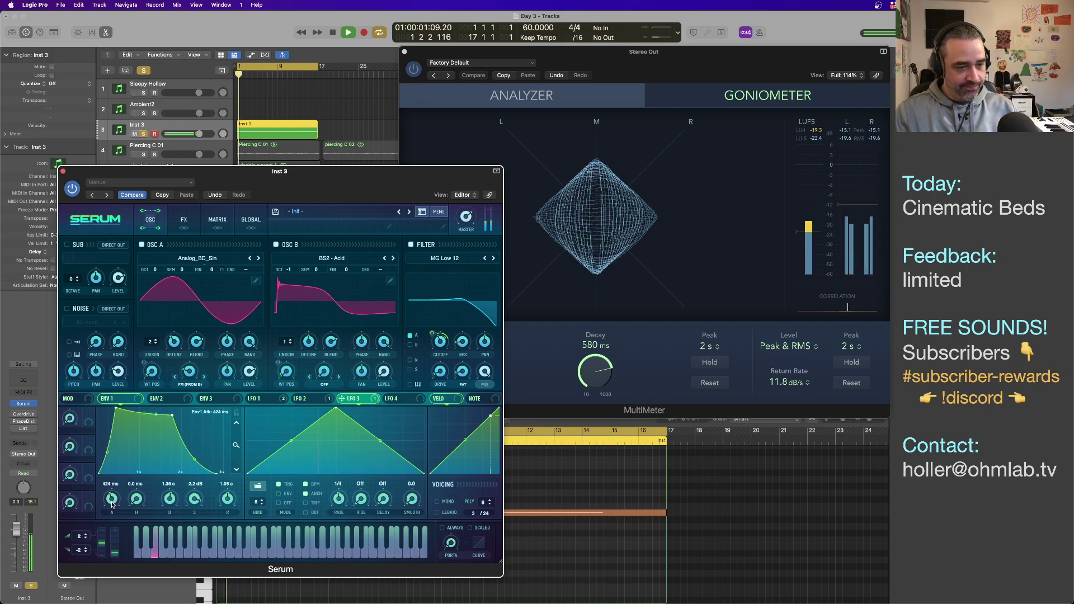
key(space)
key(space)
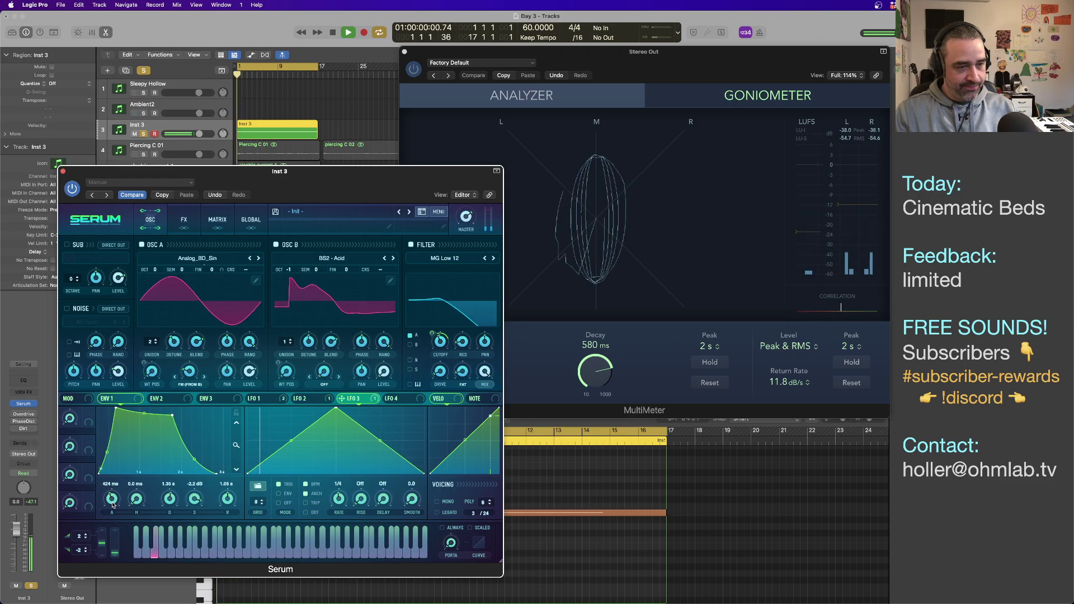
Step: Set Env 1's attack to 2.18 s and play the note from the start
key(space)
drag(112, 504, 144, 442)
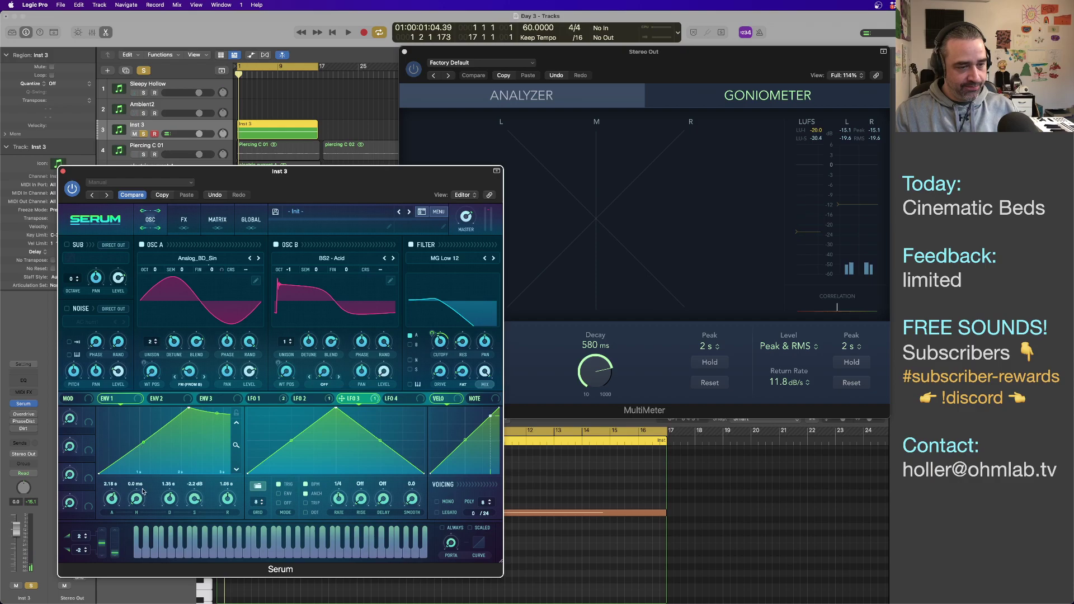
key(space)
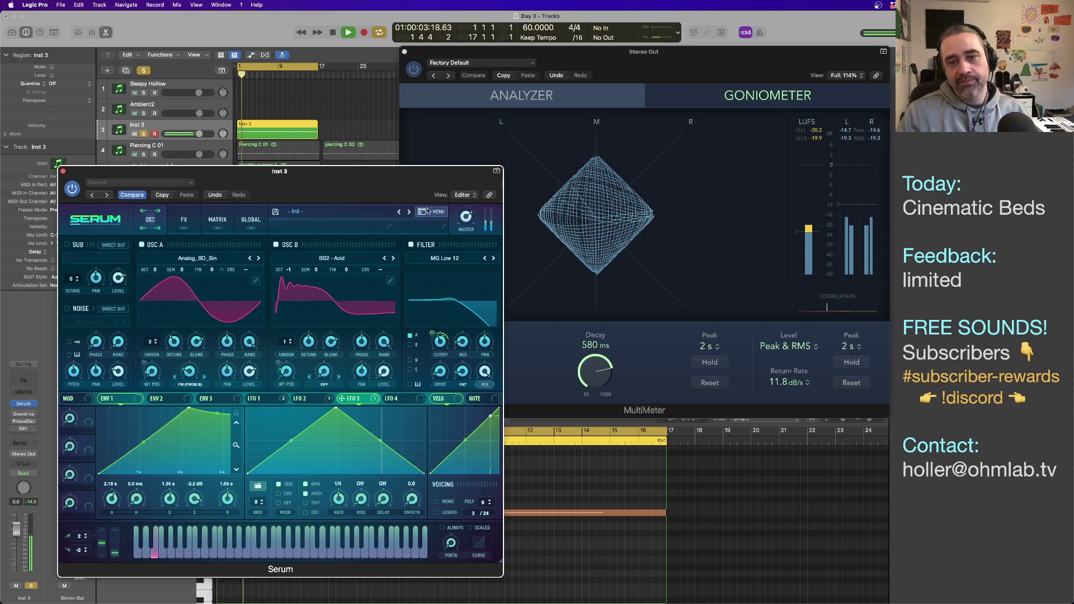
Step: Enable the noise oscillator, load Inharmx 7 from the FP_Inharms folder, and set the noise level to 21%
drag(383, 182, 403, 194)
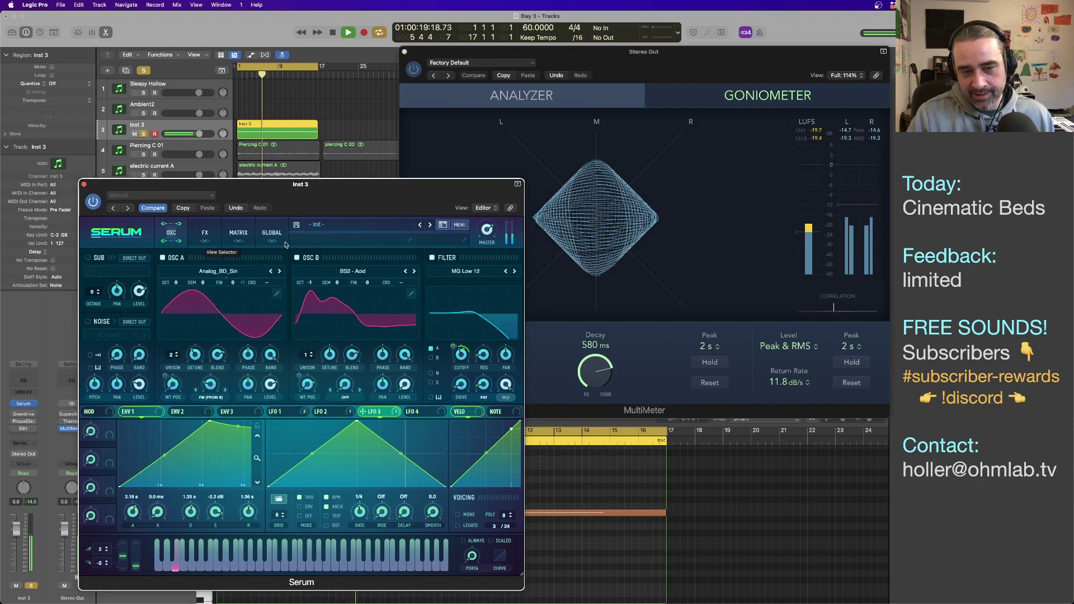
click(88, 322)
click(107, 334)
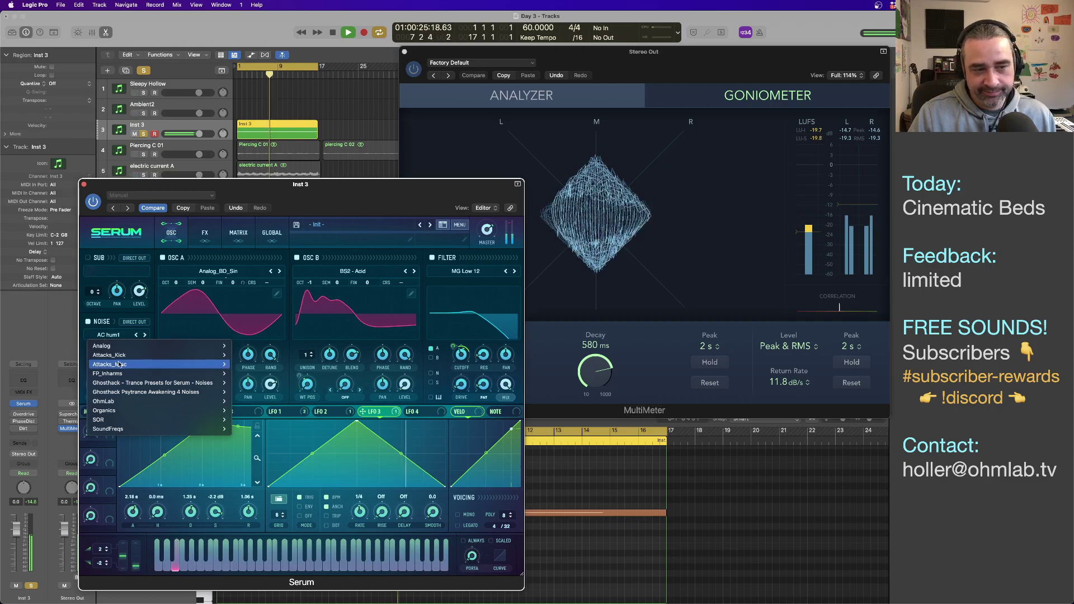
mouse_move(124, 374)
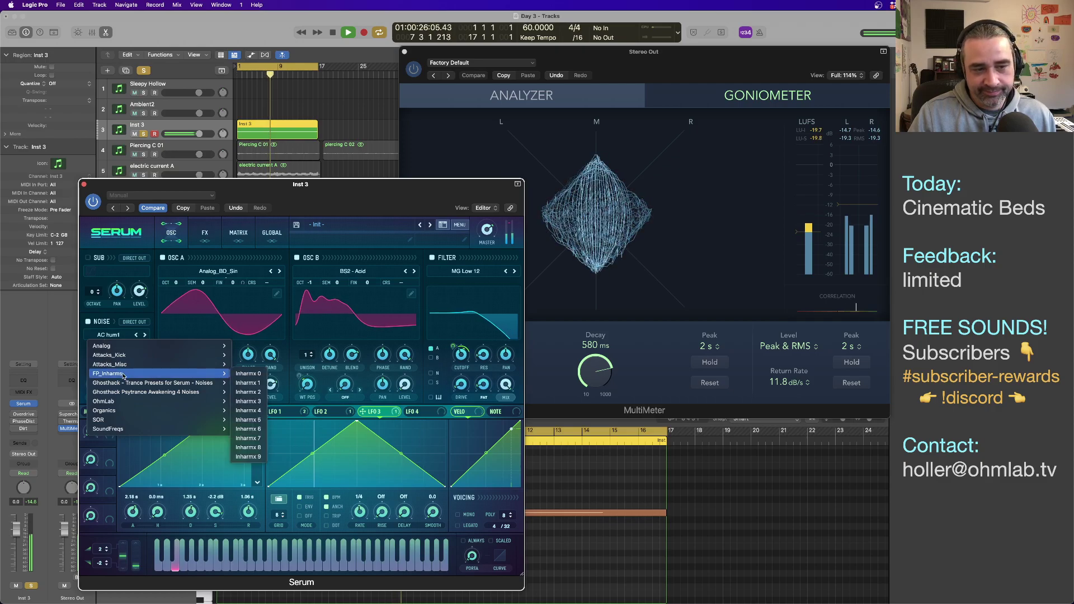
click(253, 439)
mouse_move(140, 381)
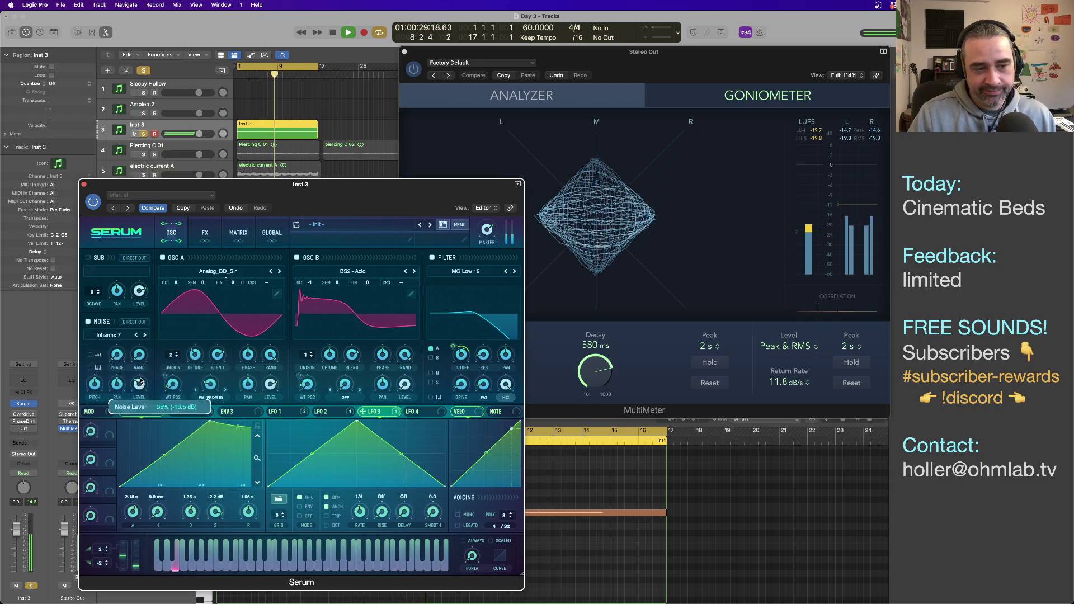
drag(140, 382, 141, 393)
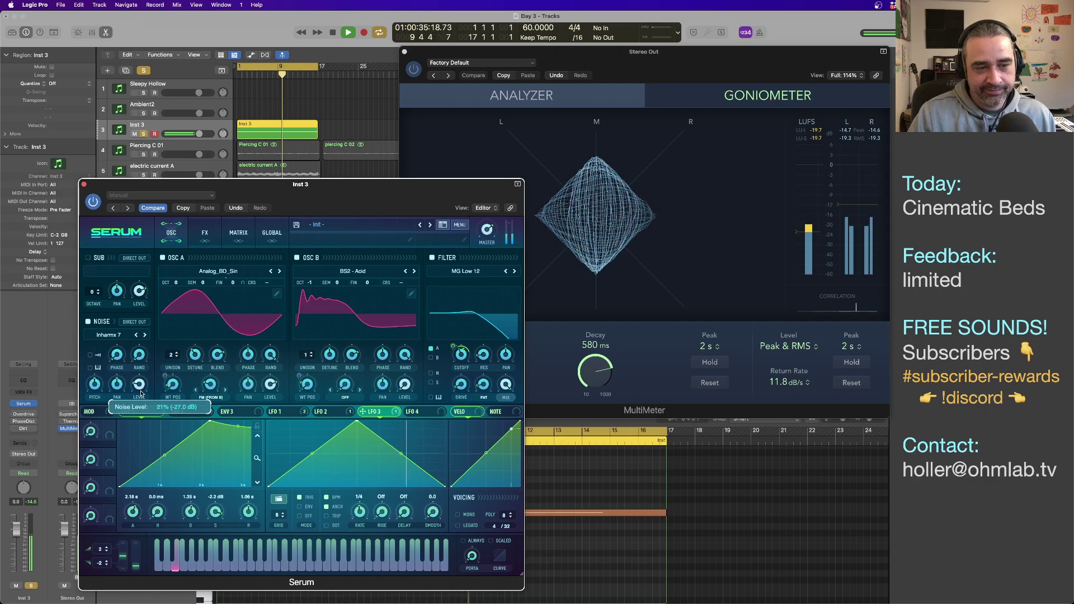
key(space)
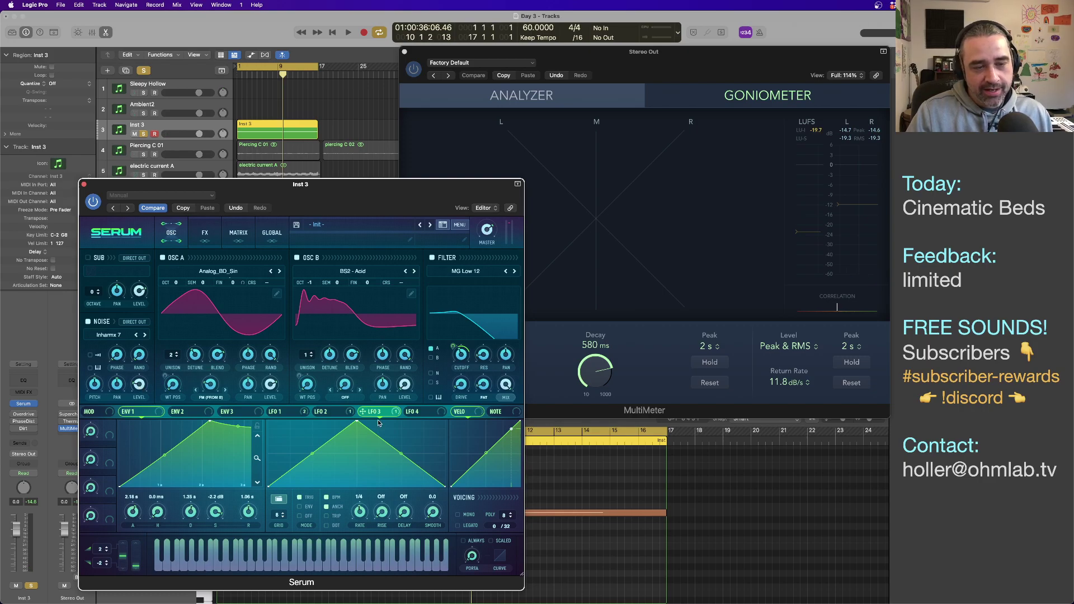
Step: Assign LFO 4 to the noise level, then switch off oscillator A and play to hear the noise modulation
click(420, 414)
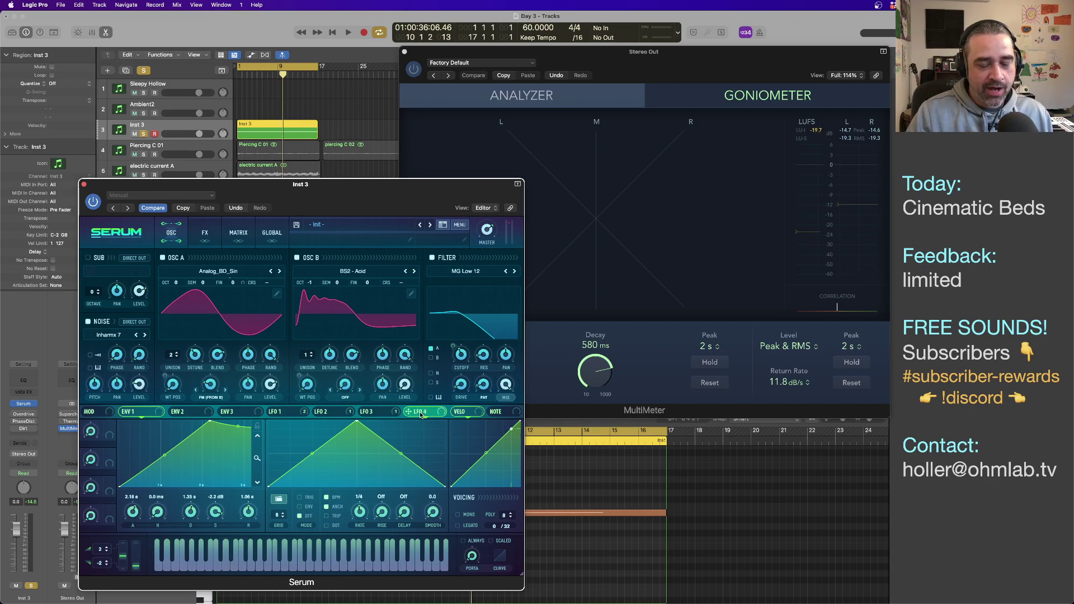
drag(408, 412, 132, 390)
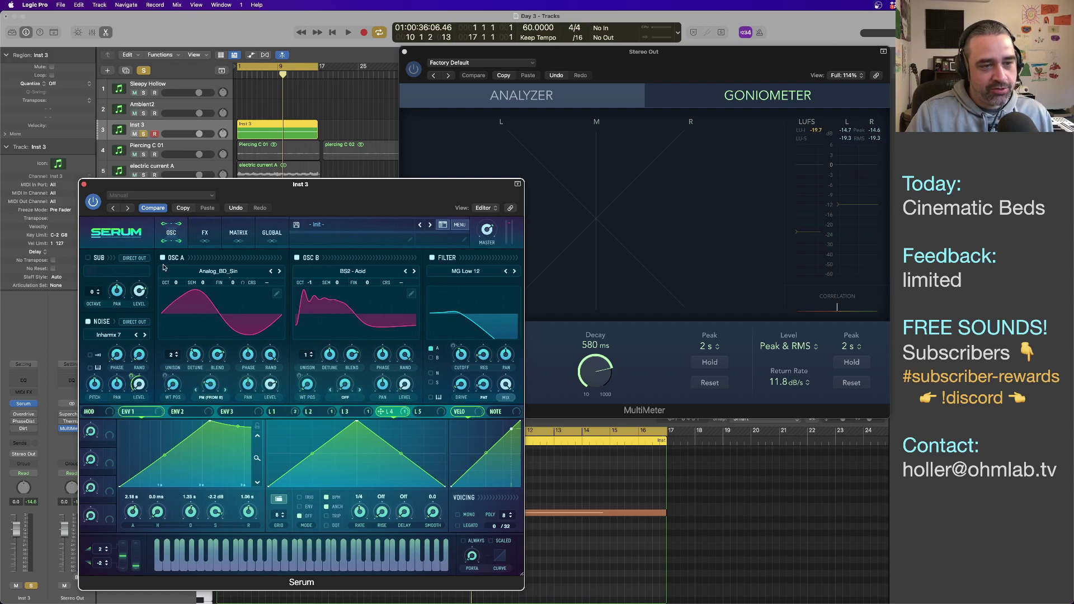
click(162, 257)
key(space)
mouse_move(134, 367)
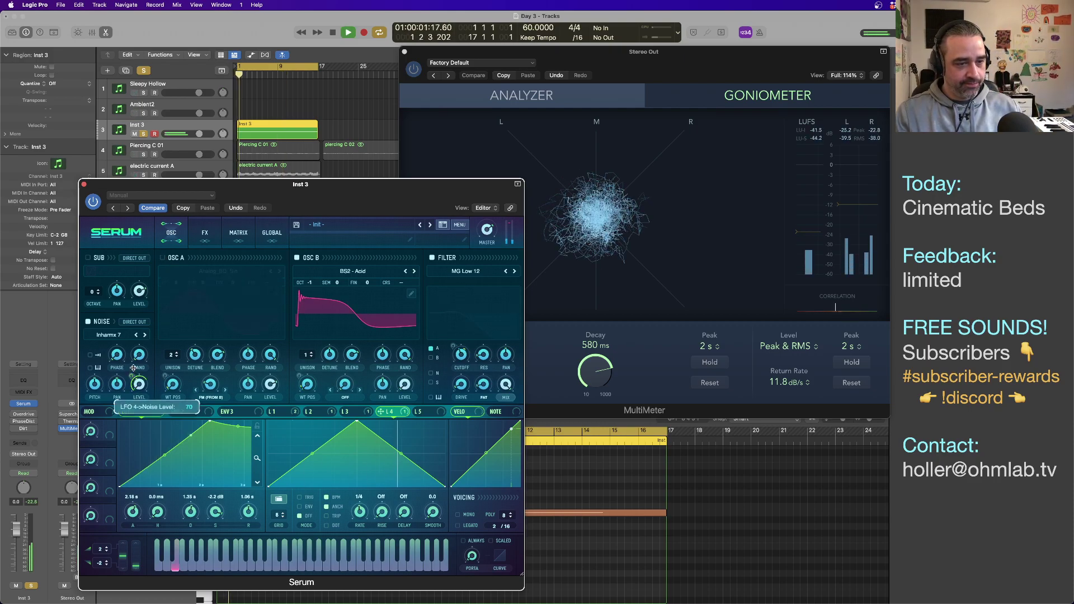
Step: Load the Mod Mayhem shape from the SoundFreqs user shapes into LFO 4
click(278, 498)
mouse_move(284, 502)
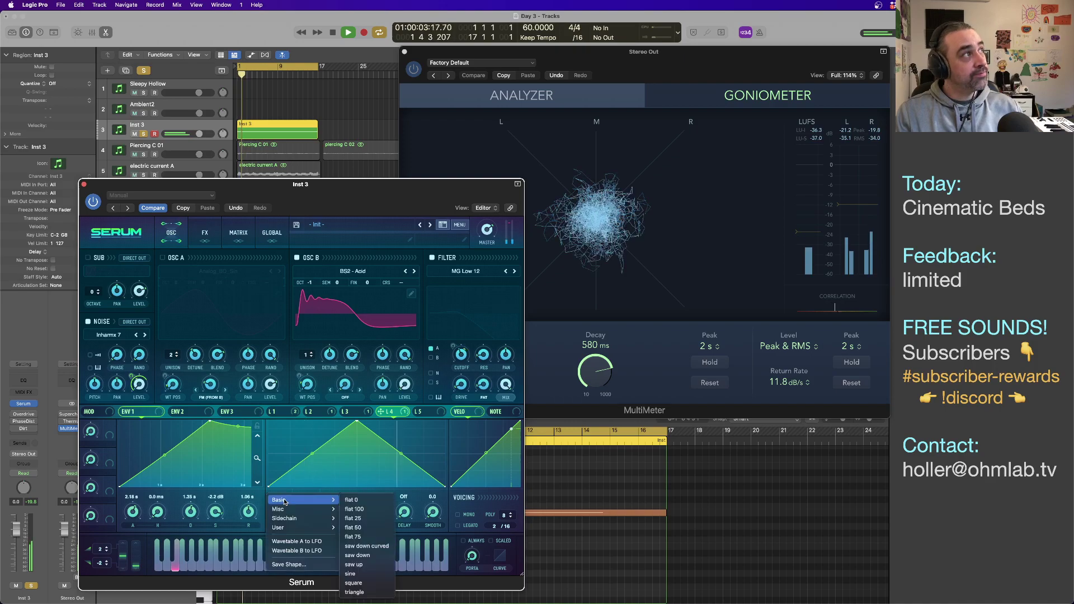
mouse_move(297, 522)
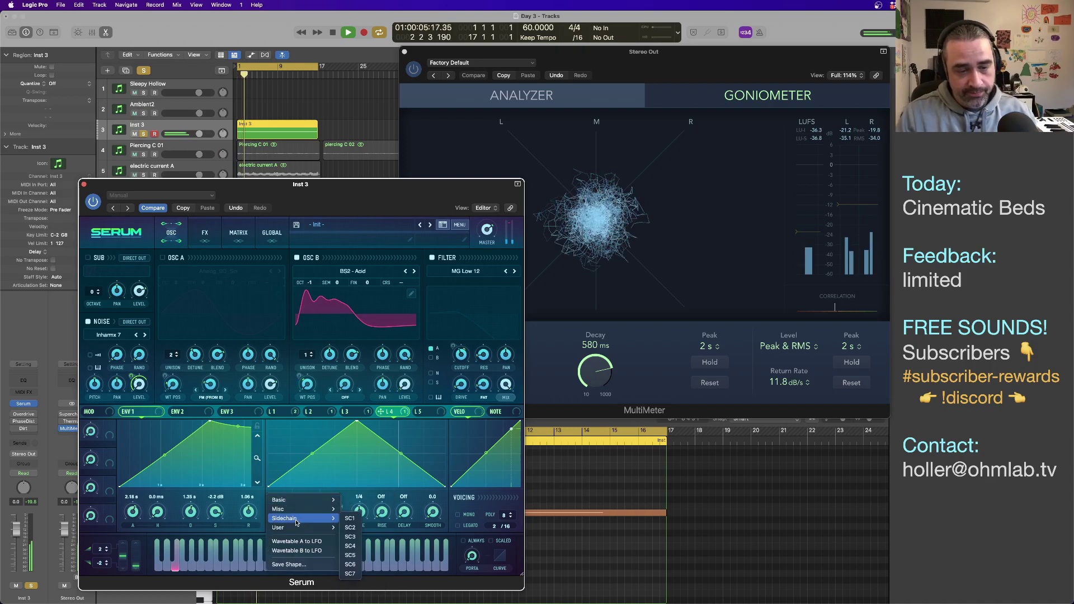
mouse_move(369, 538)
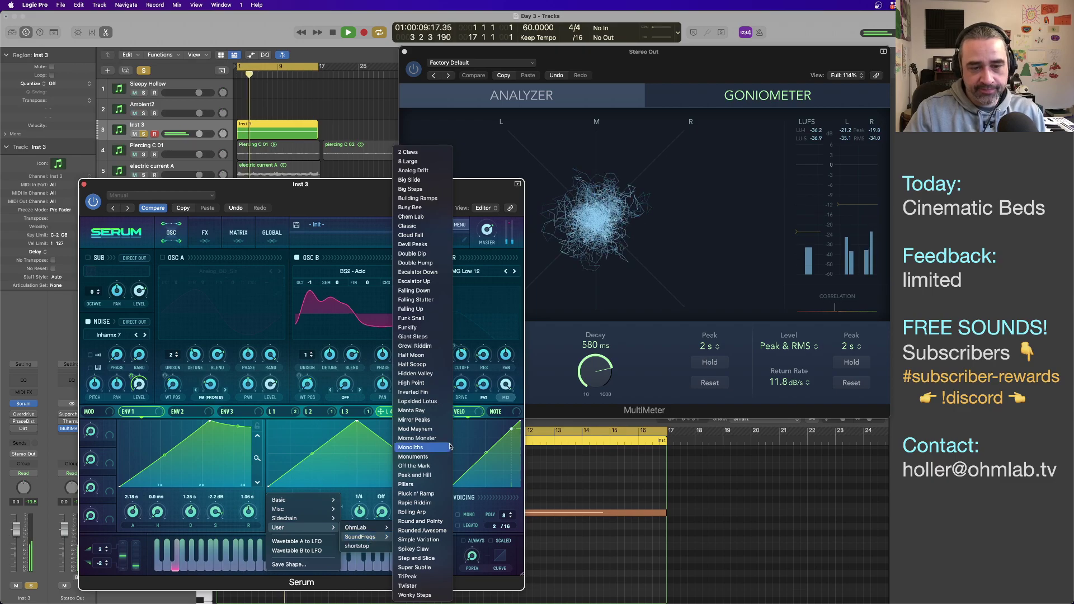
click(430, 430)
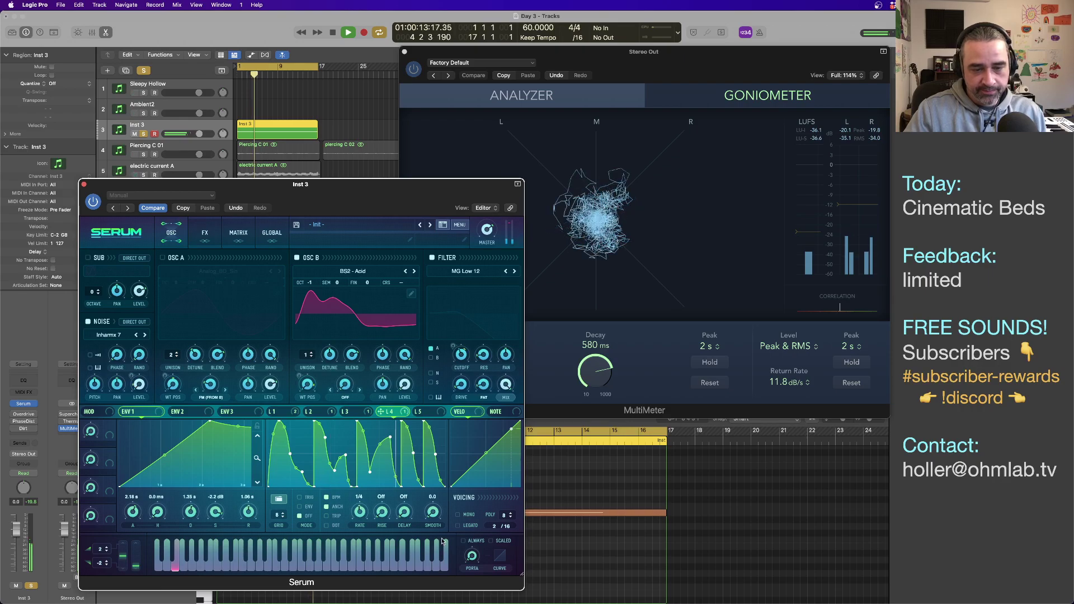
Step: Set LFO 4 to trigger mode, try a one-bar rate before settling on 1/4, and switch oscillator A back on
click(300, 497)
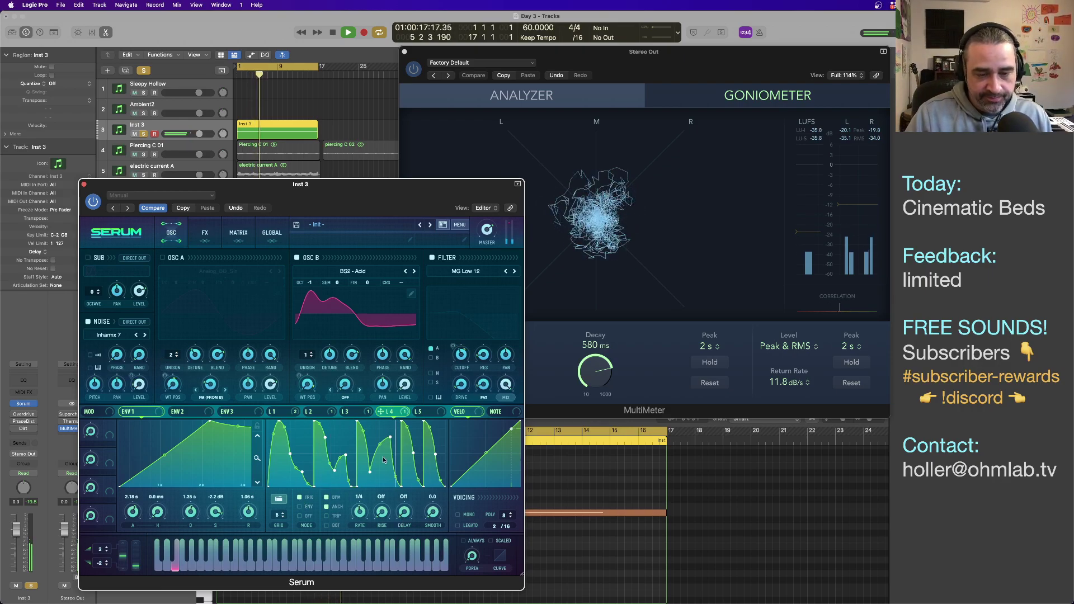
drag(360, 512, 363, 529)
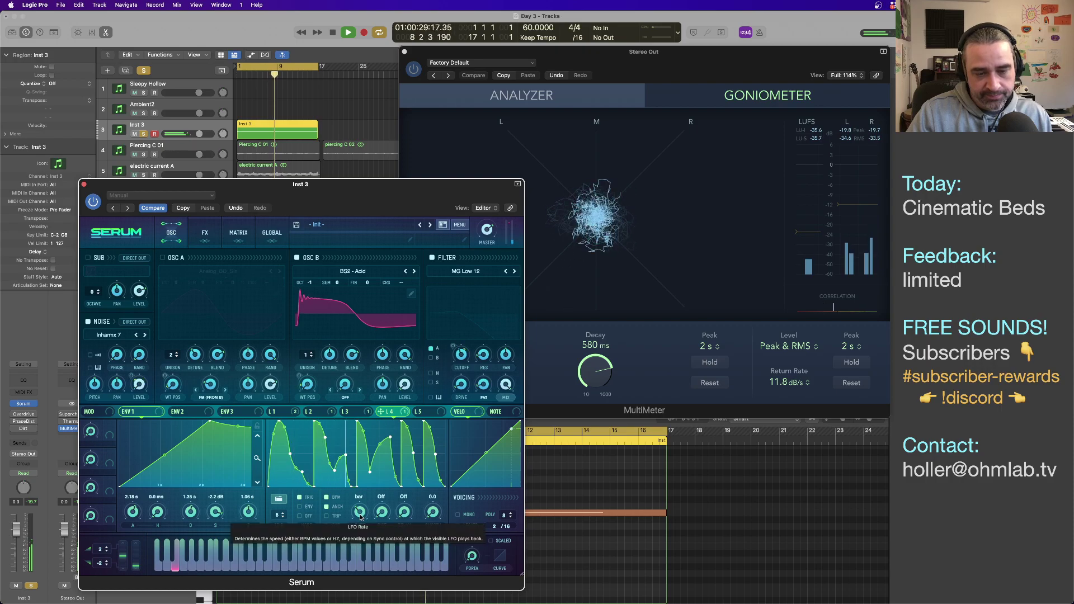
click(162, 257)
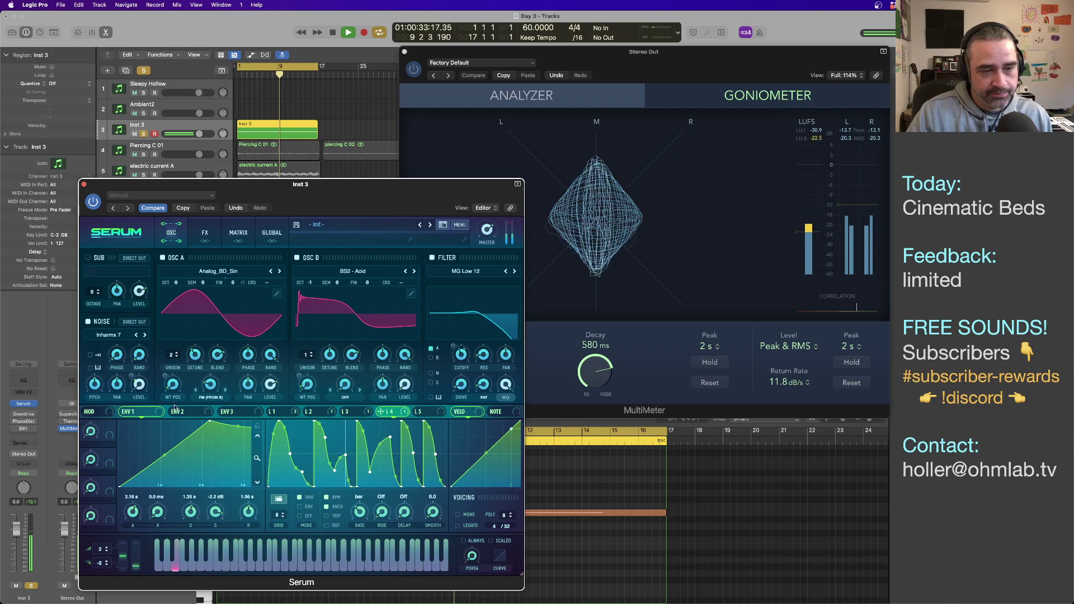
drag(360, 512, 361, 497)
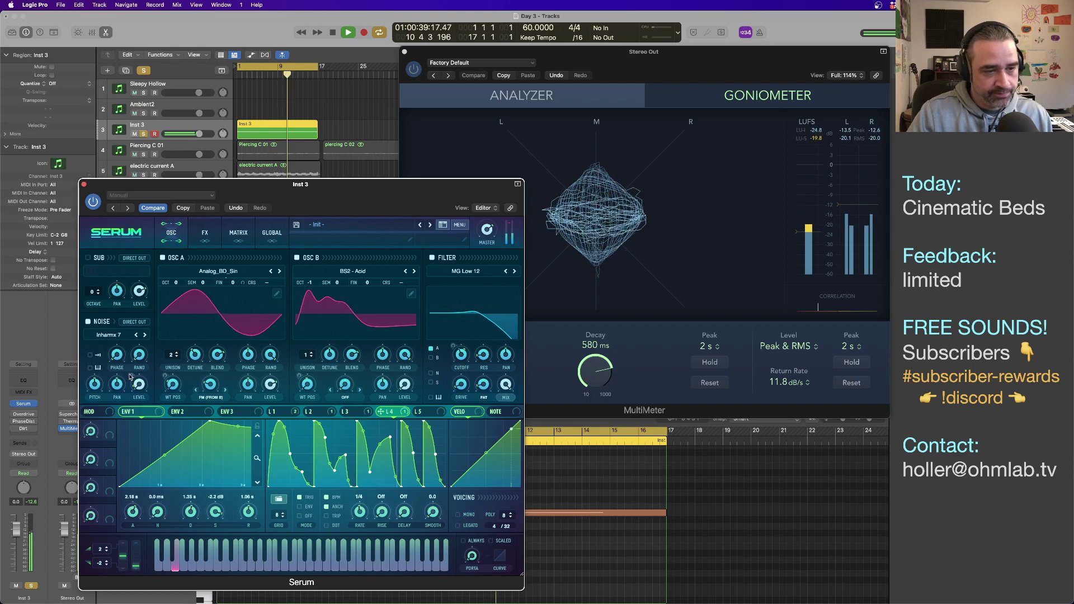
Step: Adjust LFO 4's modulation depth on the noise level and stop playback
mouse_move(132, 387)
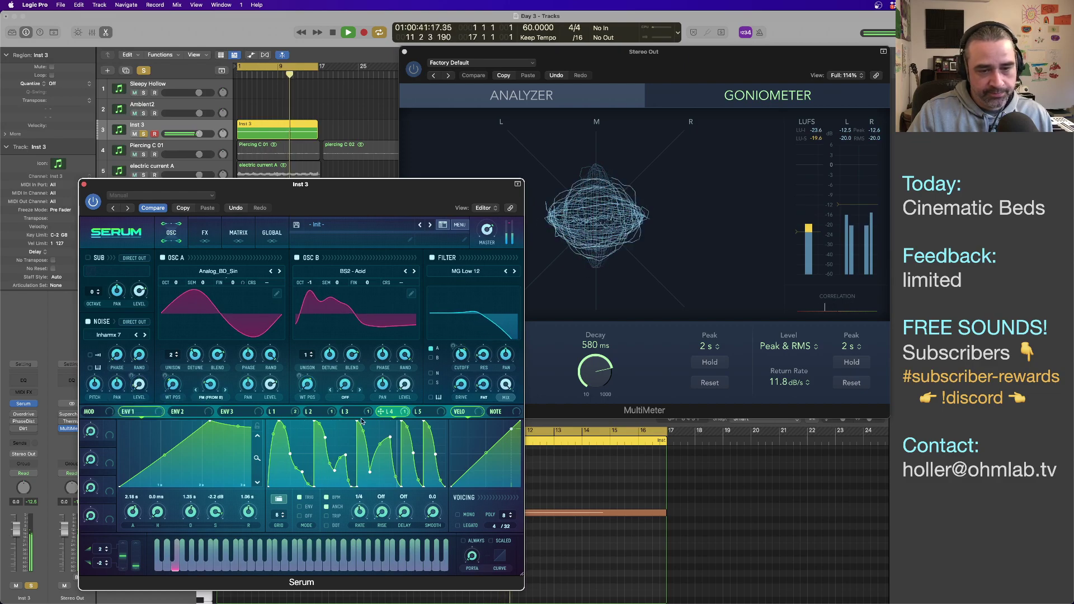
drag(132, 375, 134, 404)
key(space)
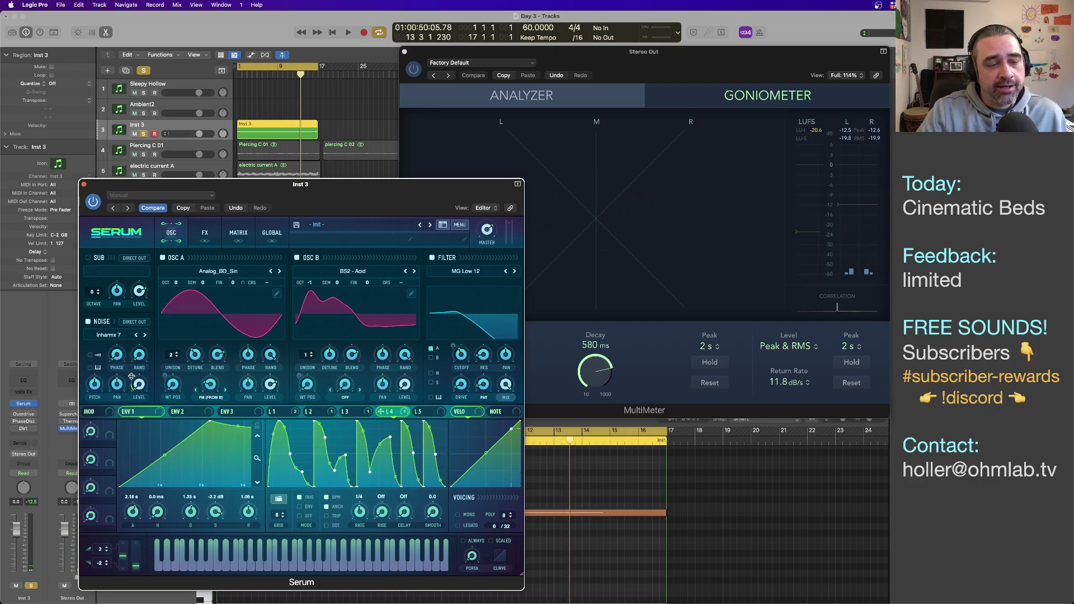
mouse_move(131, 379)
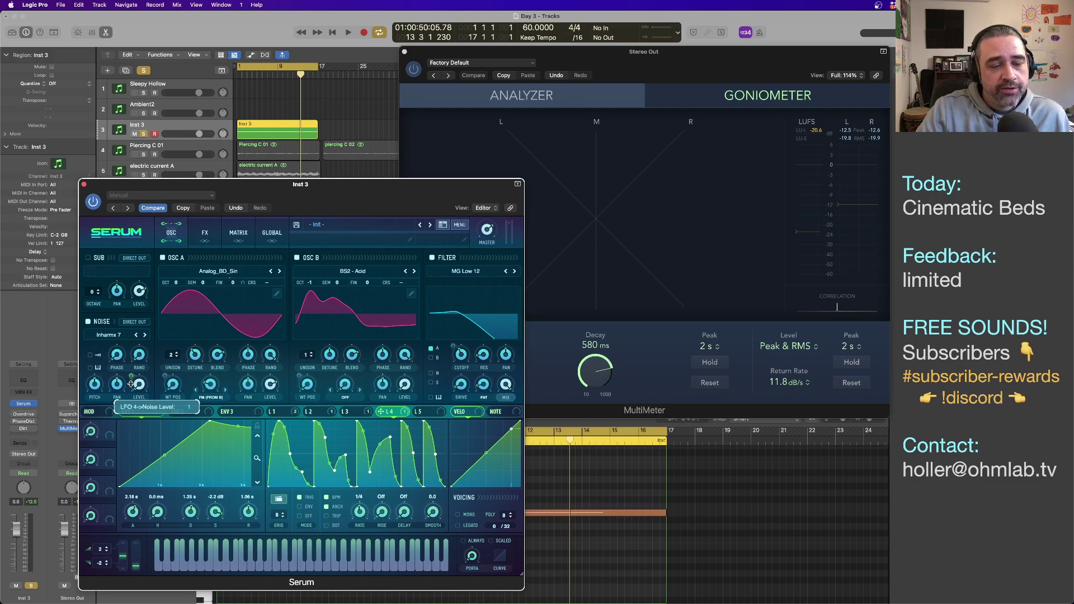
drag(131, 385, 133, 373)
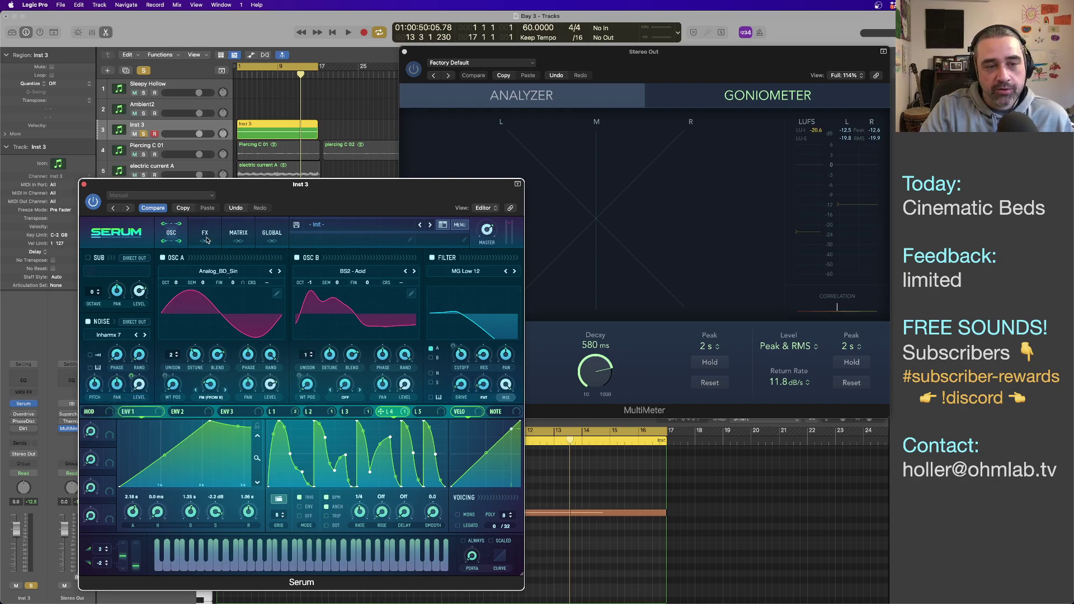
Step: Assign LFO 5 as the auxiliary source for the LFO 4 to Noise Level routing in the modulation matrix
click(245, 237)
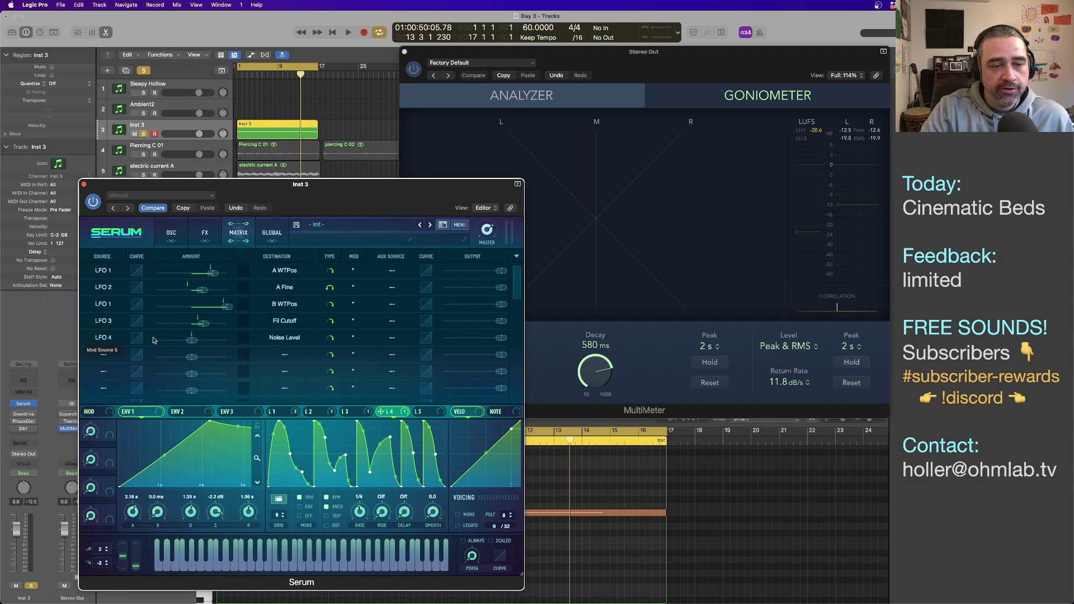
click(392, 339)
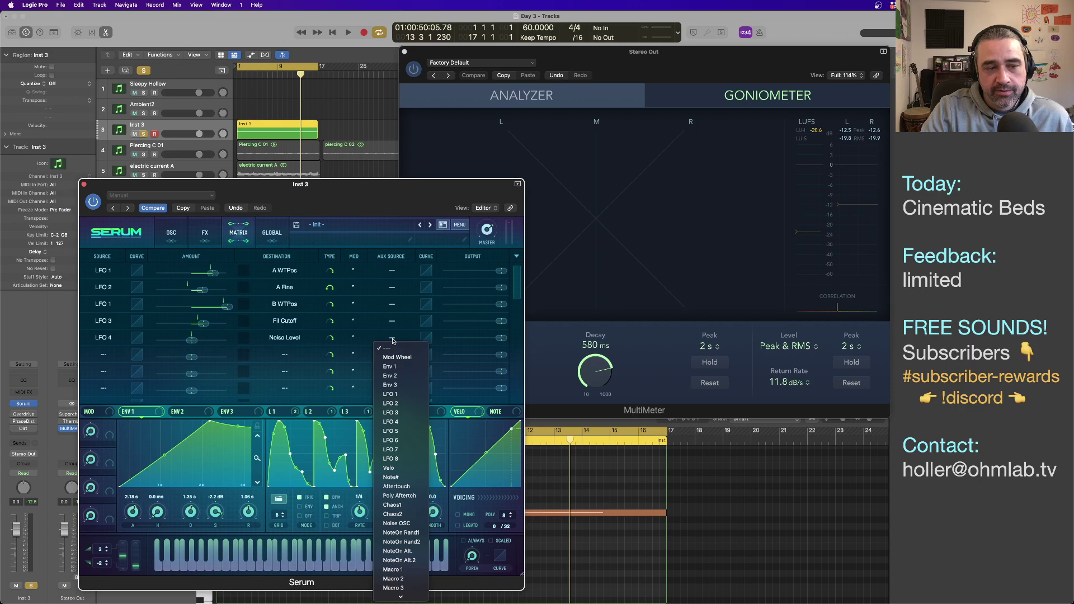
click(395, 432)
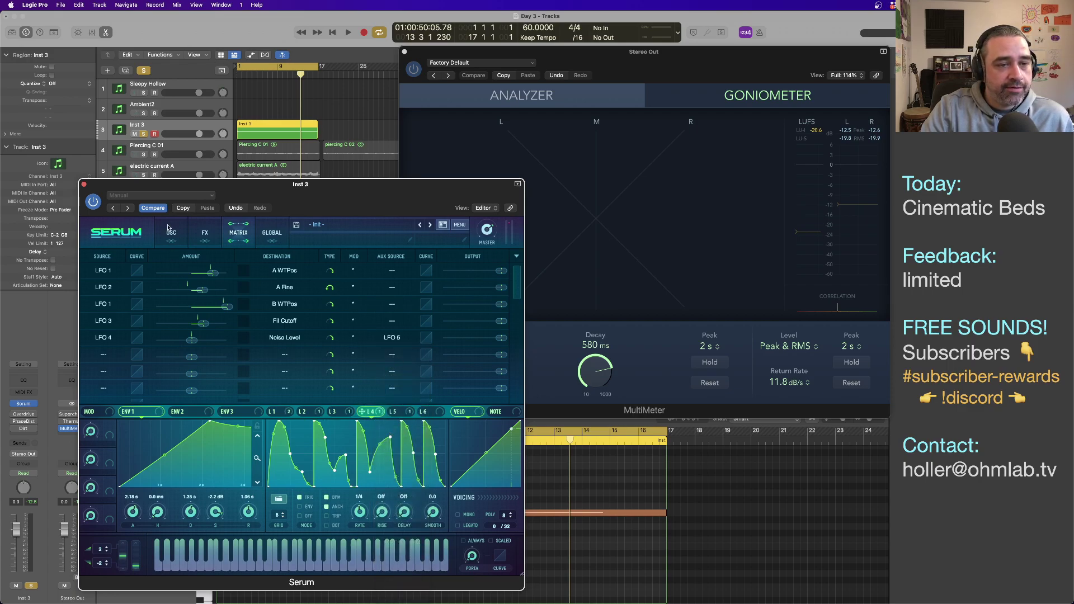
click(170, 230)
Step: Add two points at full height around LFO 5's peak for a flat-topped shape and set its rate to 4 bars
click(397, 412)
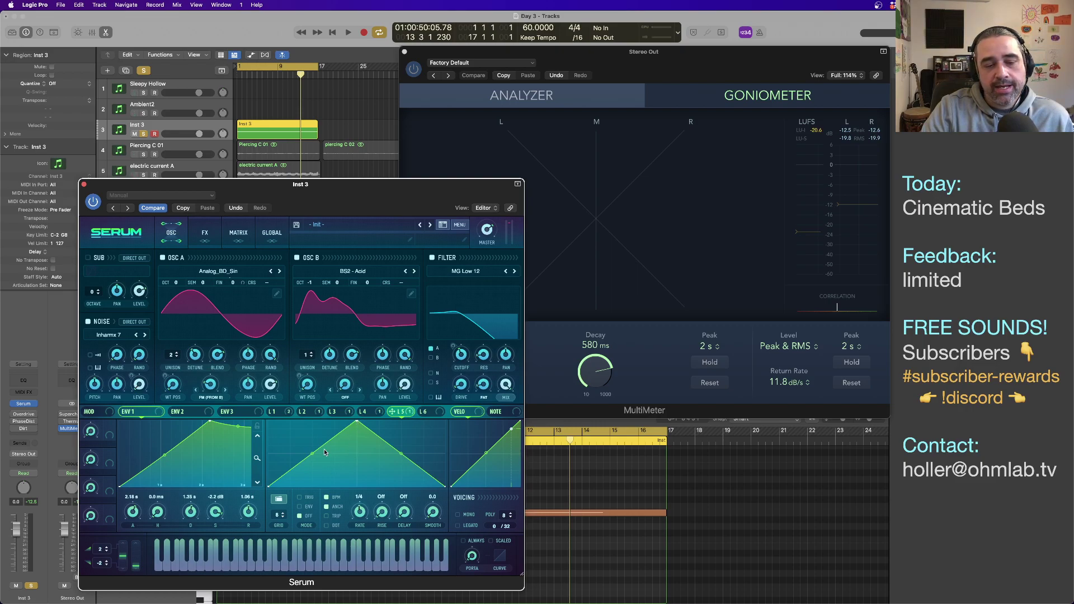
double_click(331, 422)
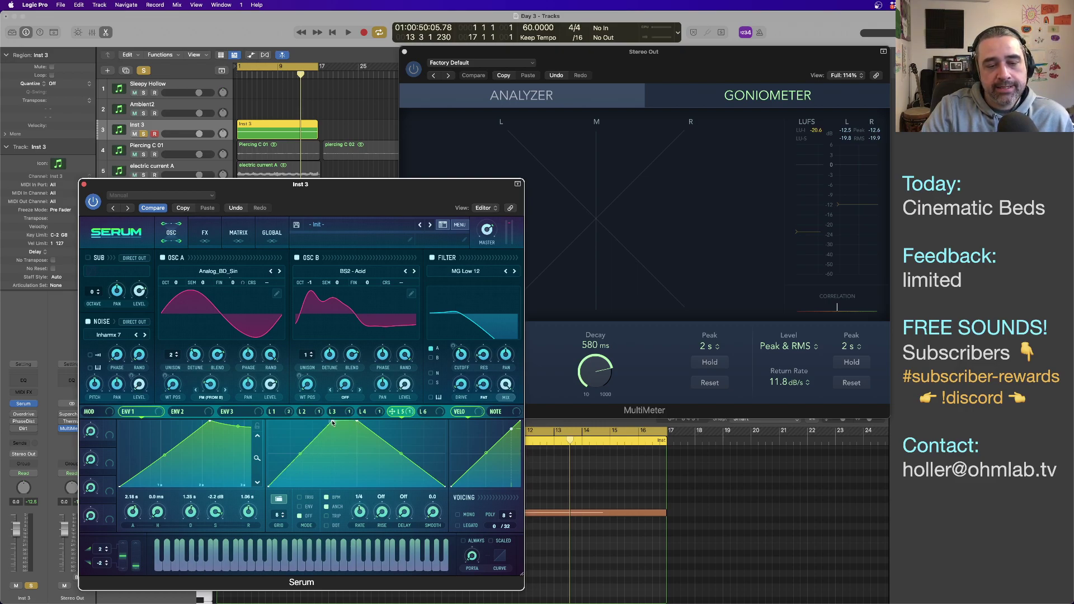
double_click(383, 422)
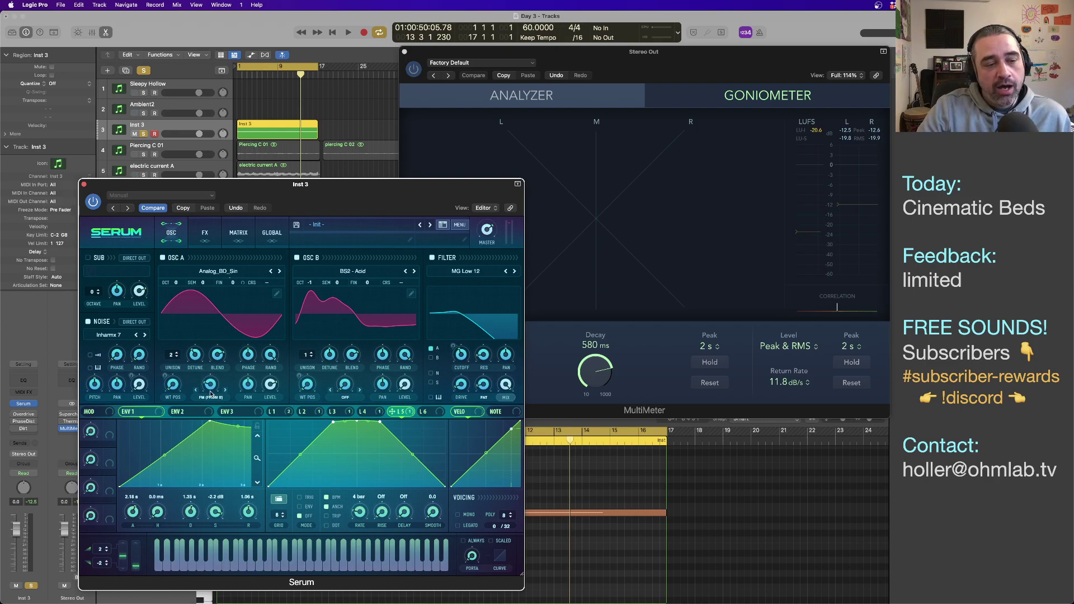
Step: Play the note and check how LFO 4 and LFO 5 move together on the noise level
click(364, 412)
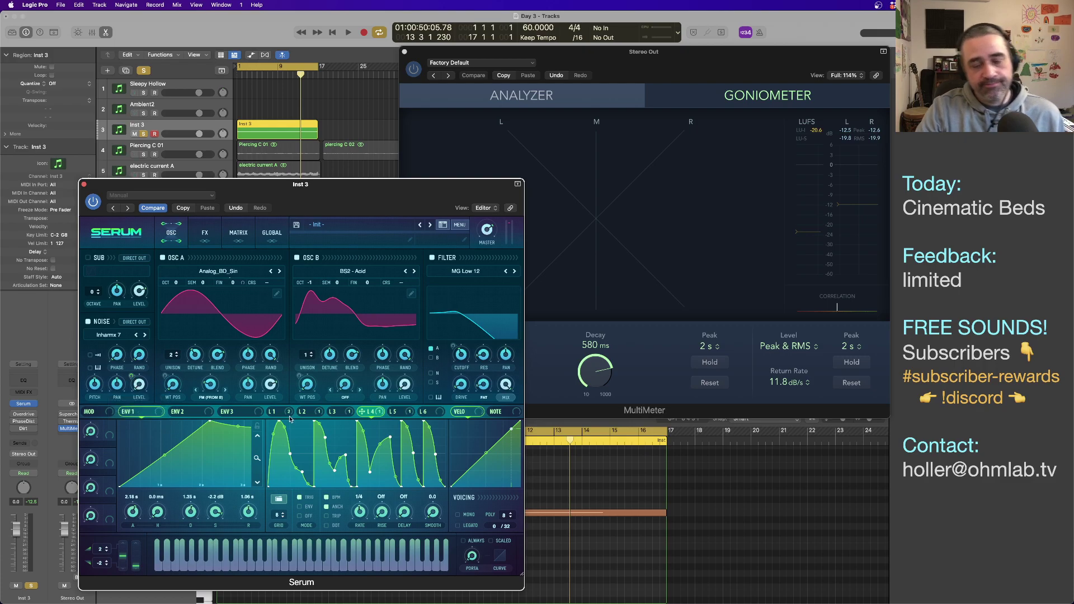
key(space)
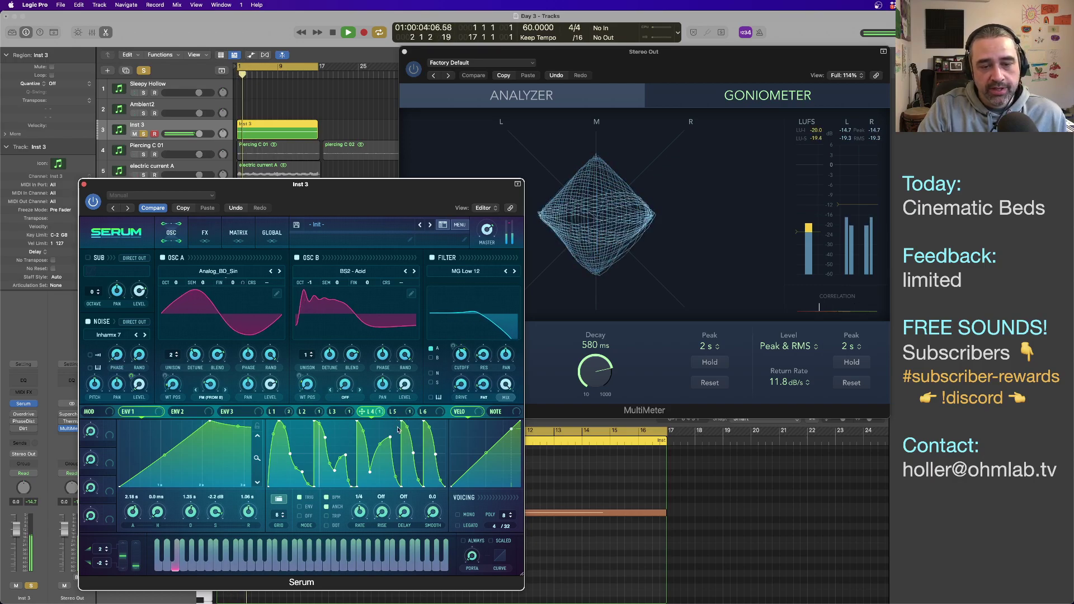
click(395, 413)
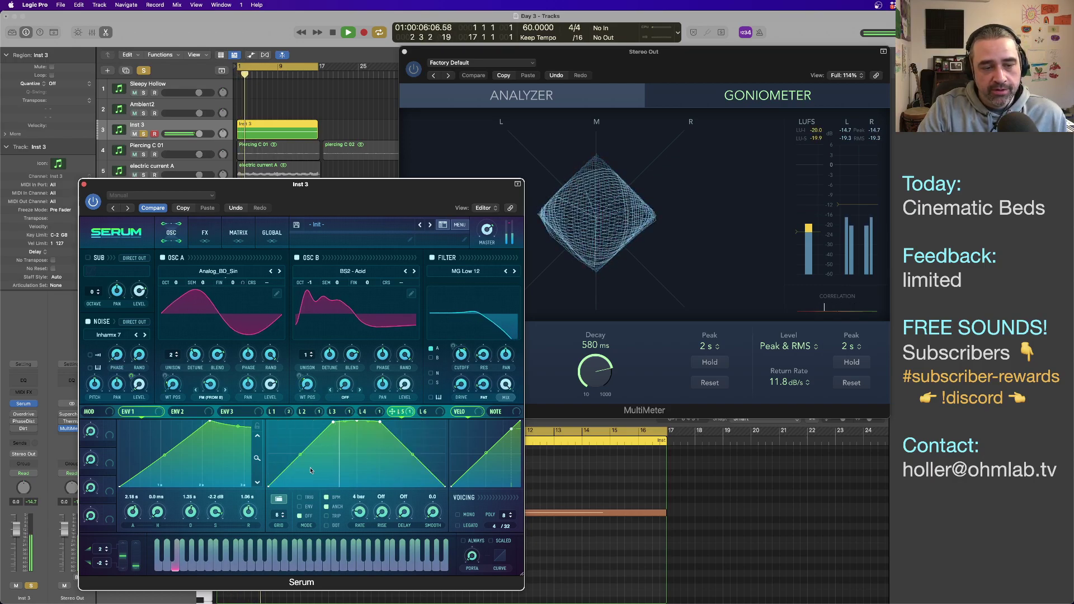
key(space)
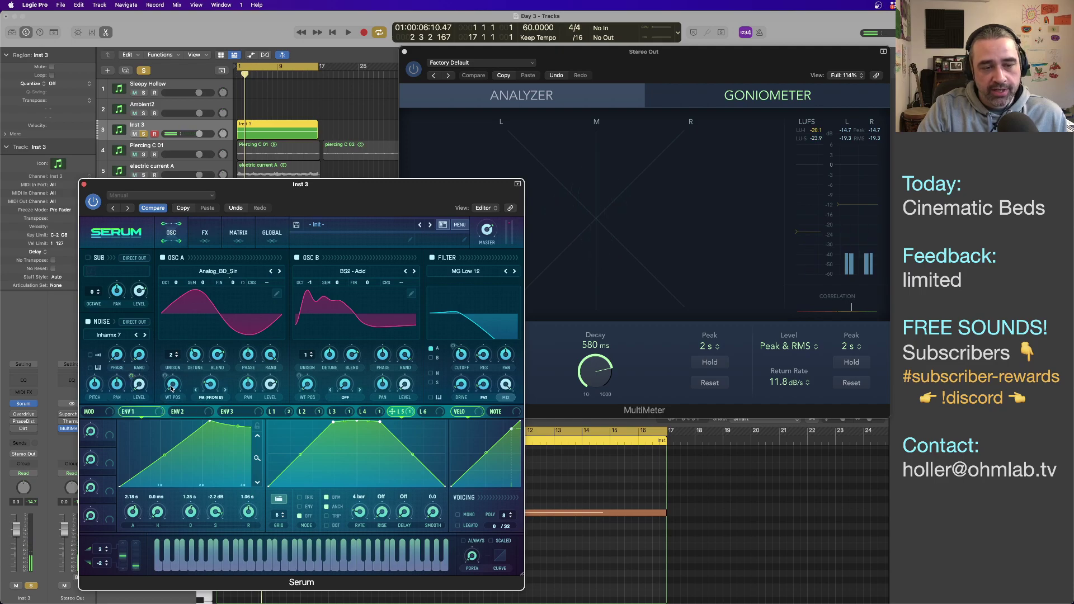
Step: Increase LFO 4's modulation depth on the noise level and play the result
click(365, 412)
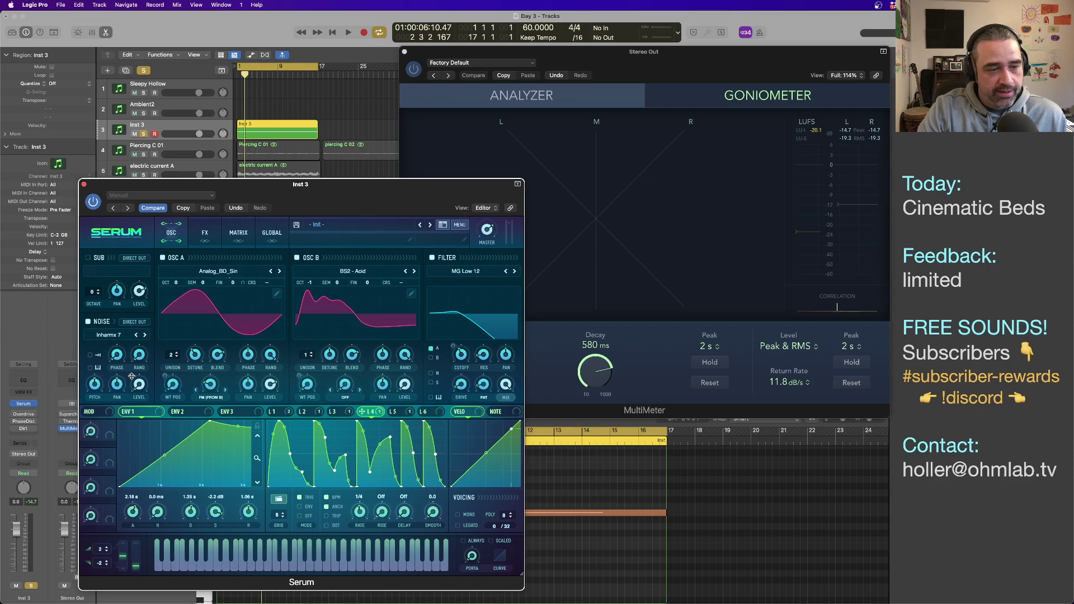
drag(132, 376, 130, 360)
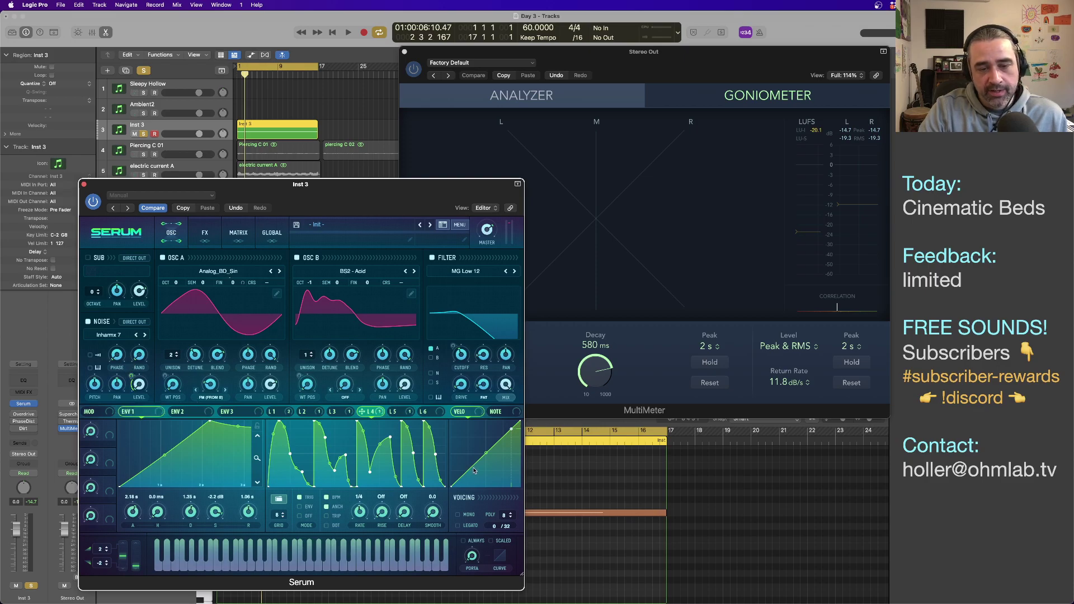
key(space)
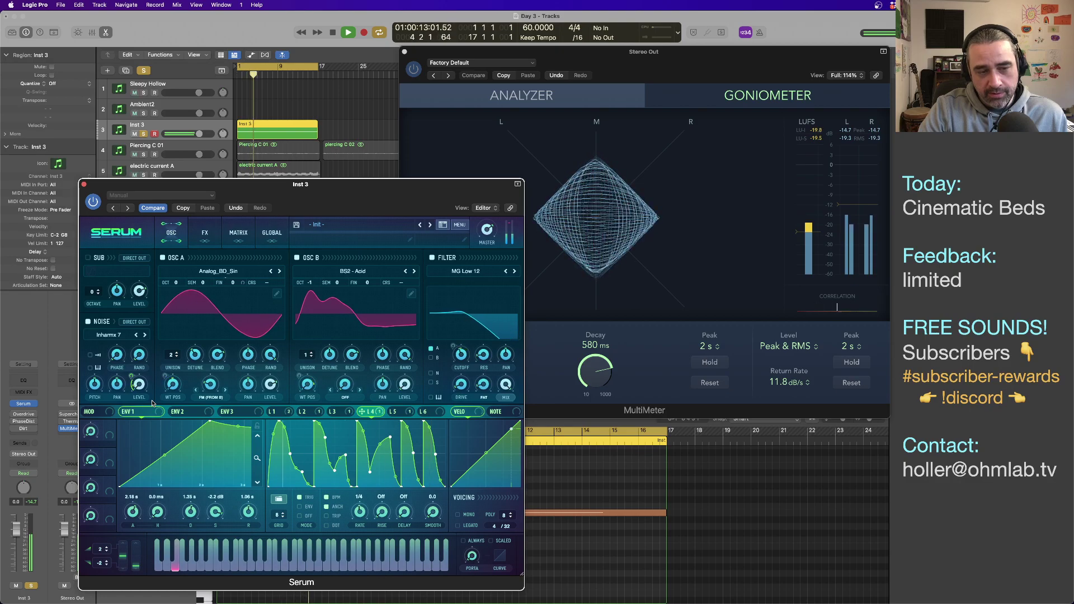
key(space)
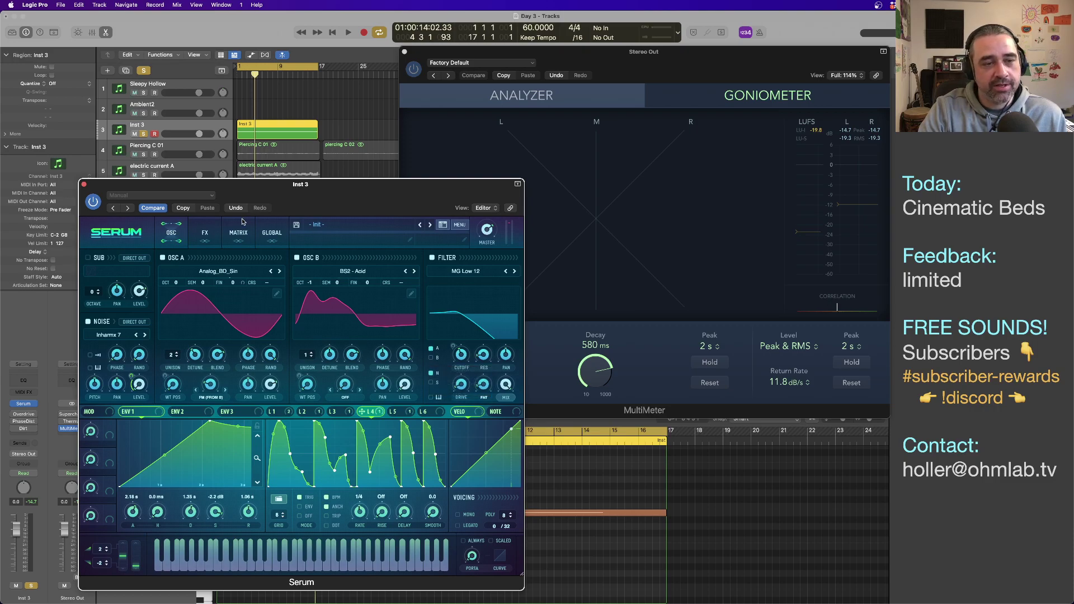
Step: Turn on the Distortion effect and set its type to Lin.Fold
click(206, 230)
click(98, 274)
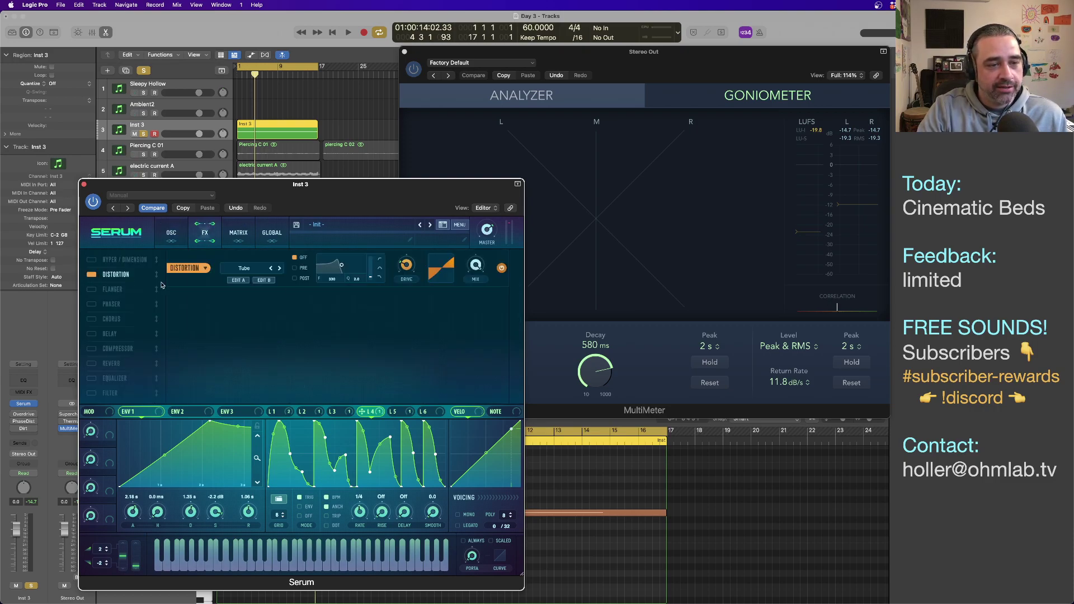
click(246, 268)
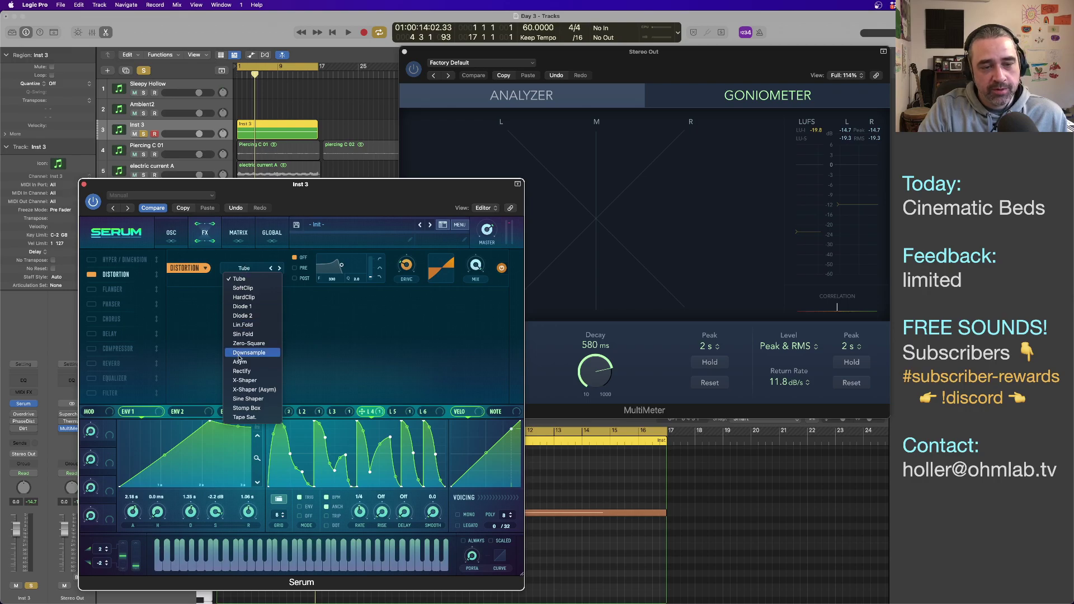
click(252, 325)
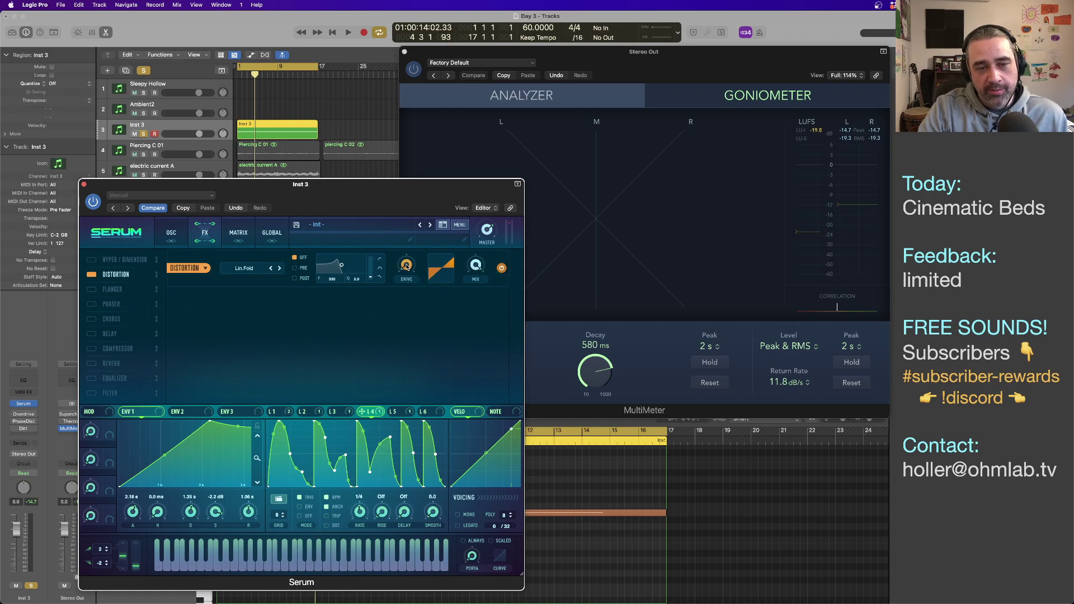
Step: Raise the distortion drive and adjust the synth's master level during playback
mouse_move(407, 264)
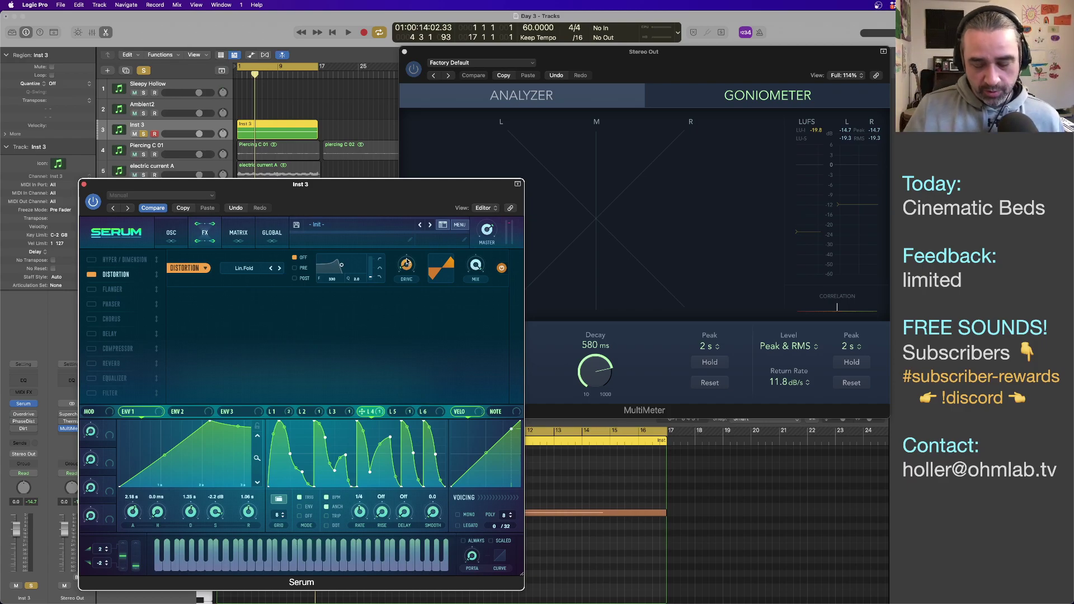
key(space)
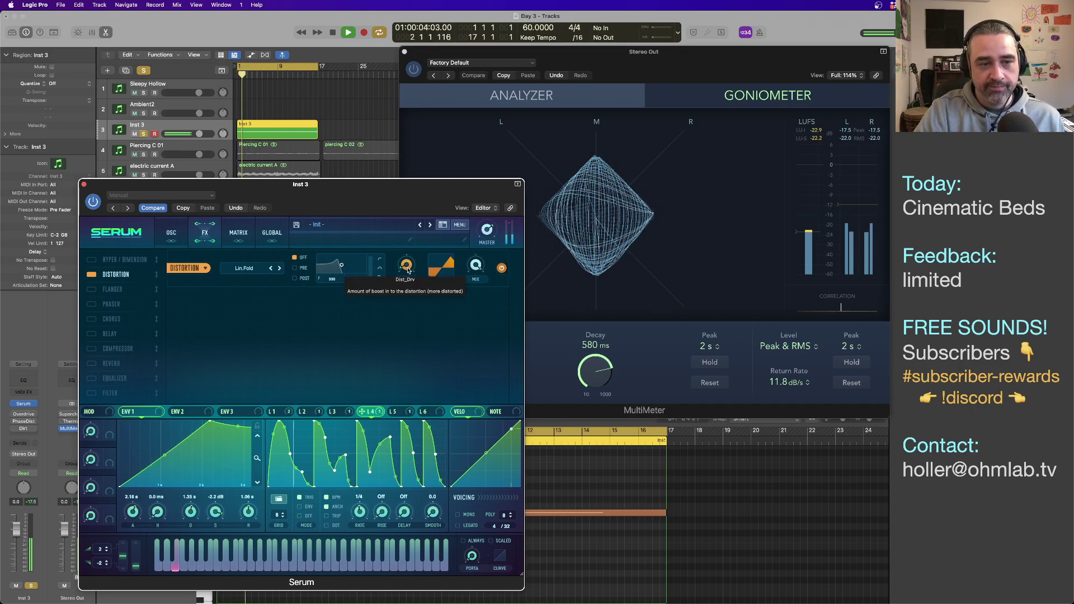
drag(408, 269, 409, 269)
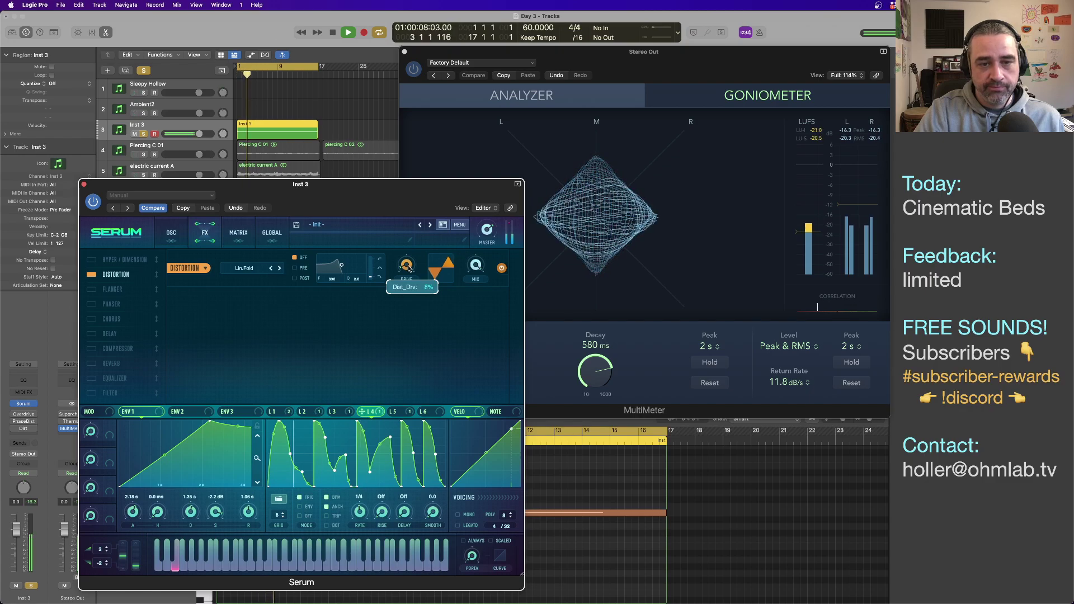
click(487, 231)
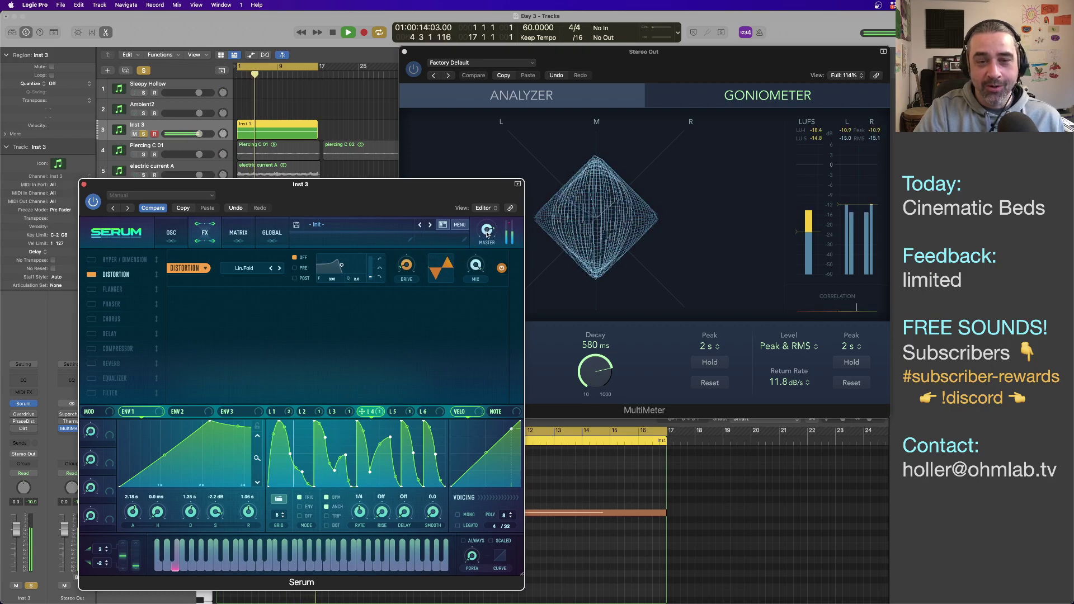
key(space)
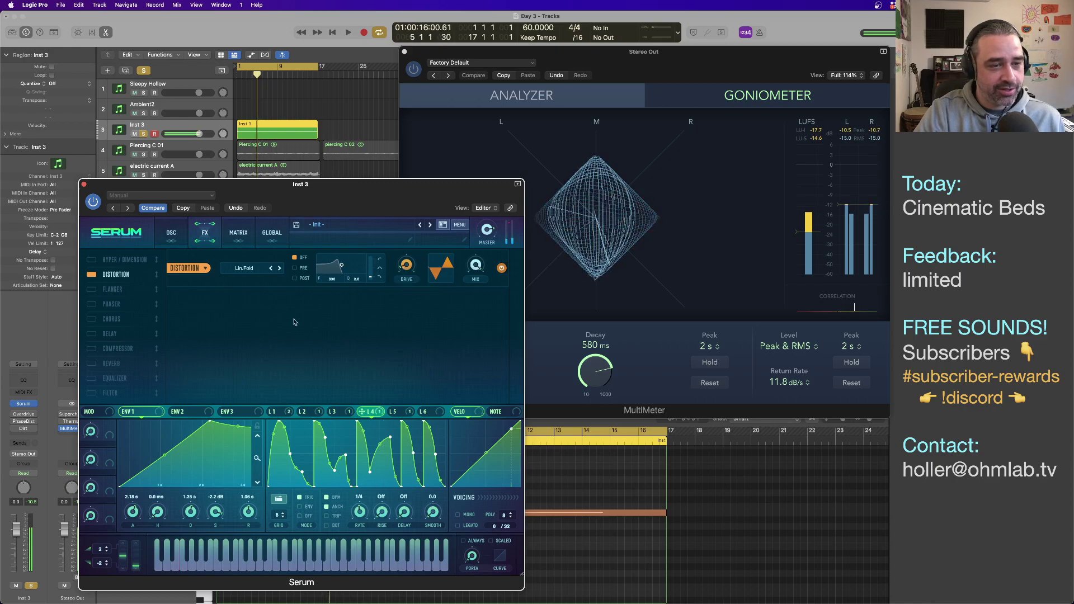
Step: Return to the oscillator page and play the note to audition the distorted sound
mouse_move(262, 187)
mouse_down()
mouse_move(519, 208)
mouse_move(278, 181)
mouse_up()
click(187, 228)
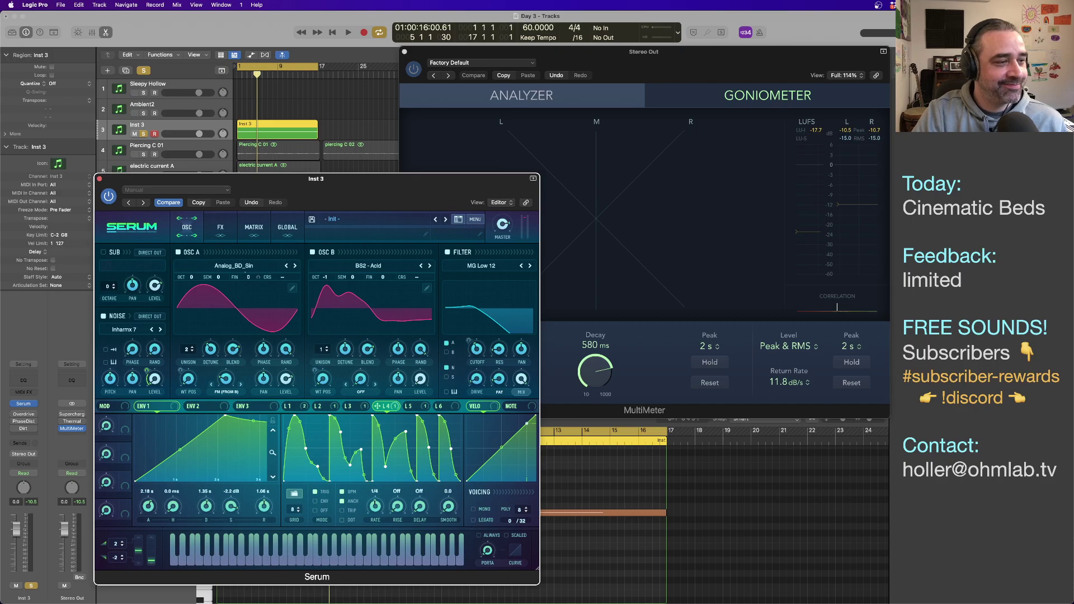
key(space)
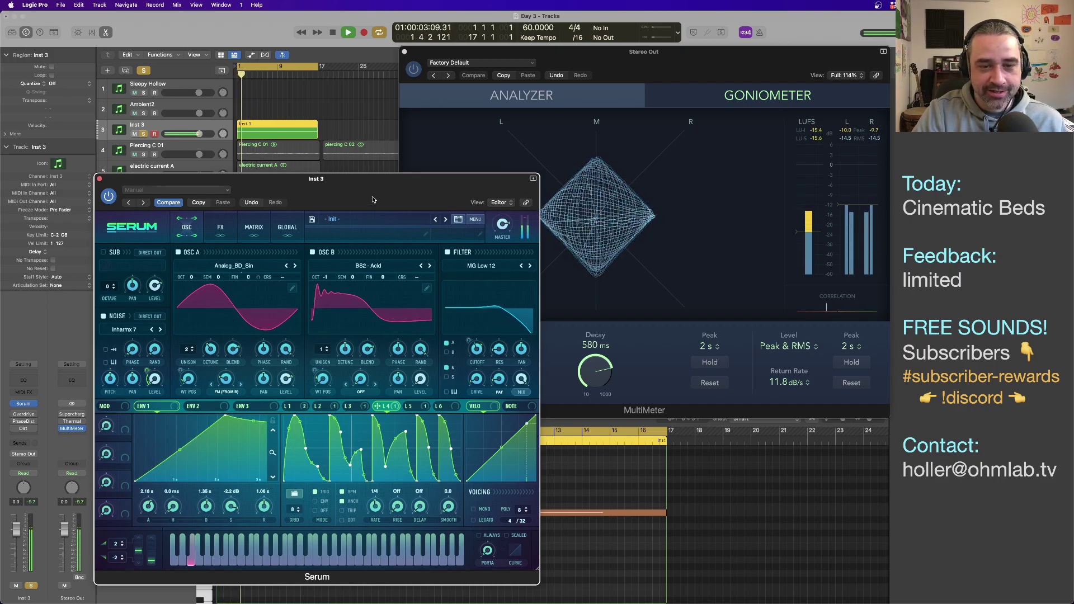
mouse_move(340, 208)
mouse_down()
mouse_move(365, 204)
mouse_move(325, 202)
mouse_up()
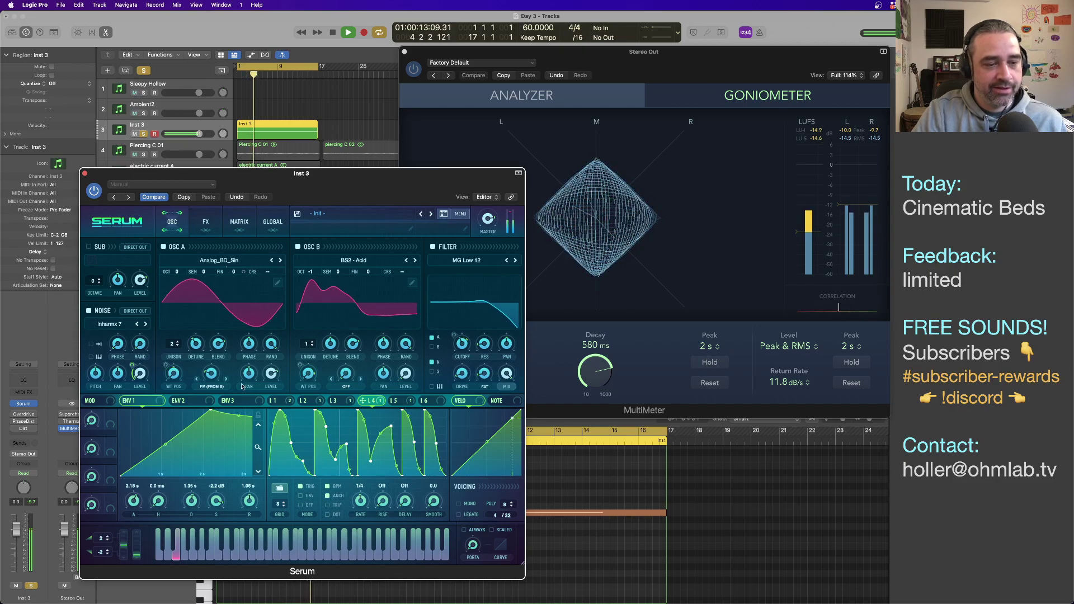
key(space)
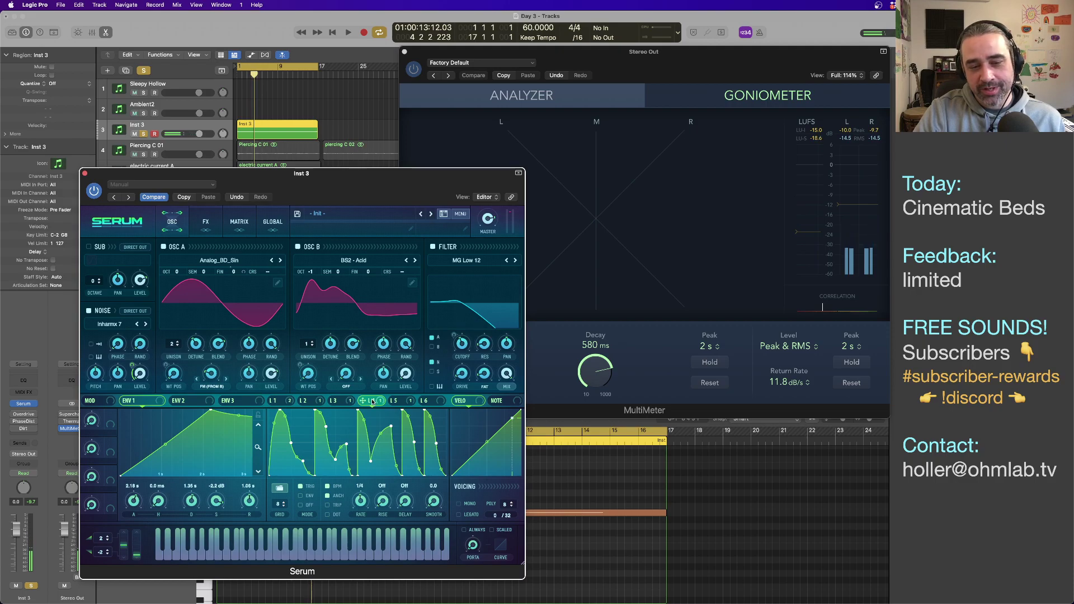
Step: Load the user LFO shape Falling Stutter from SoundFreqs into LFO 4 and play the note to audition it
click(278, 490)
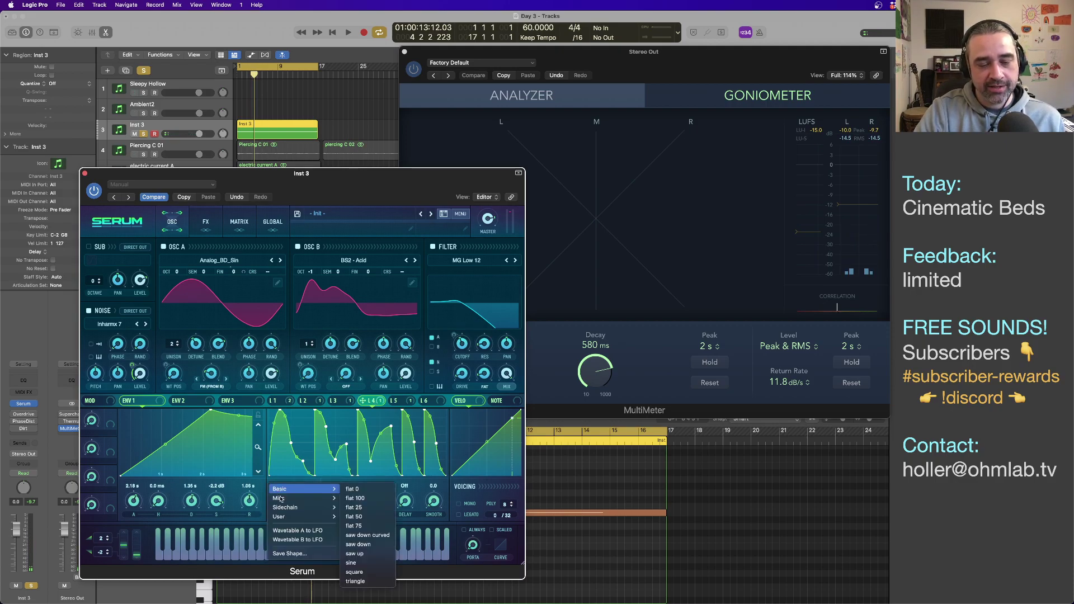
mouse_move(313, 516)
mouse_move(356, 515)
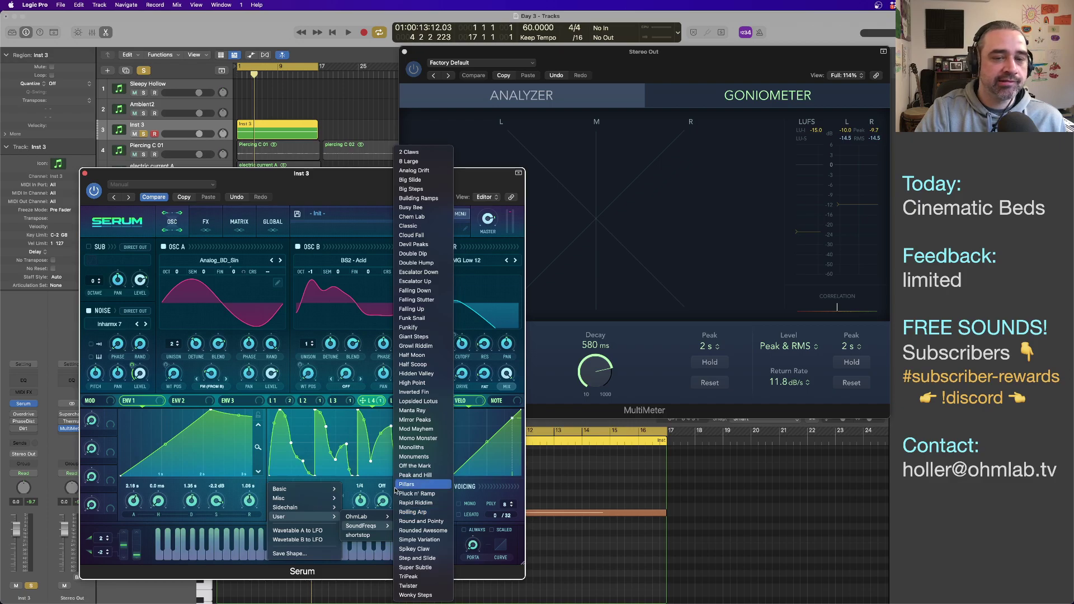
click(412, 300)
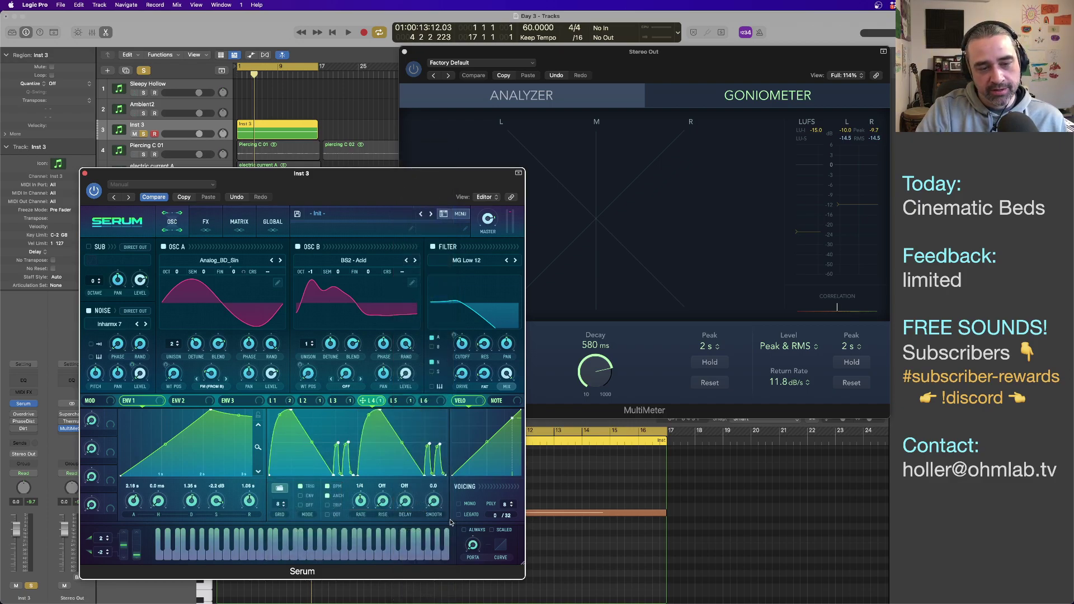
key(space)
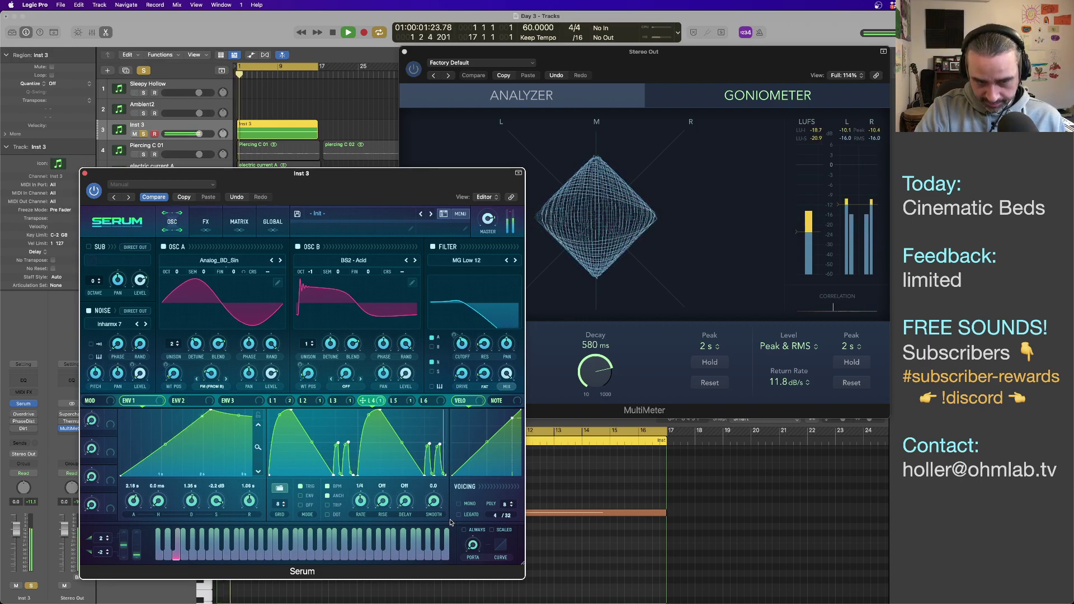
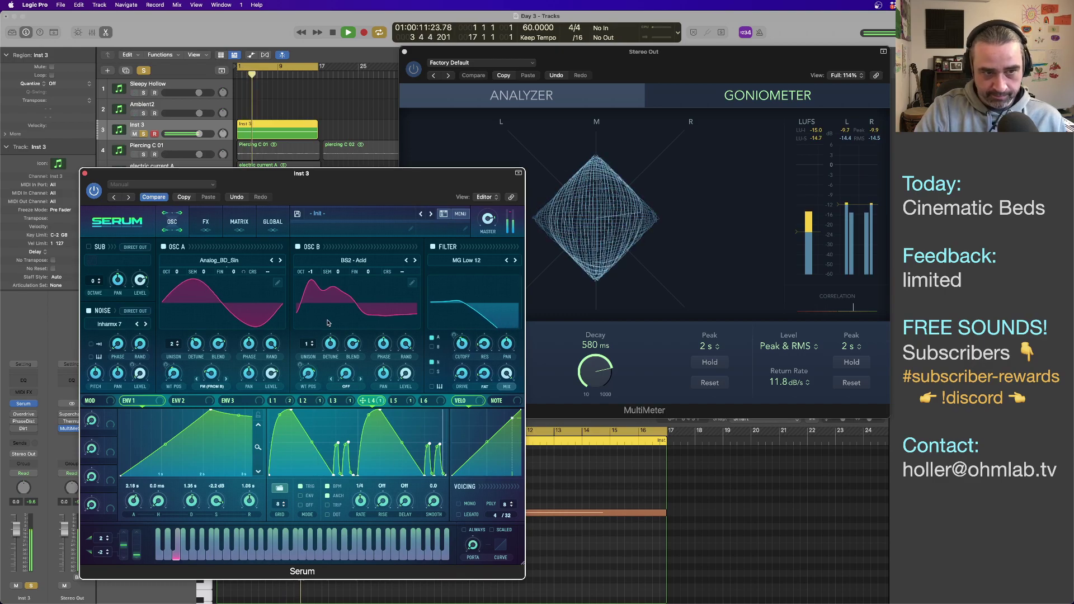
key(space)
Step: Reposition the synth window and examine the noise pitch and filter settings while replaying the note
drag(125, 224, 338, 321)
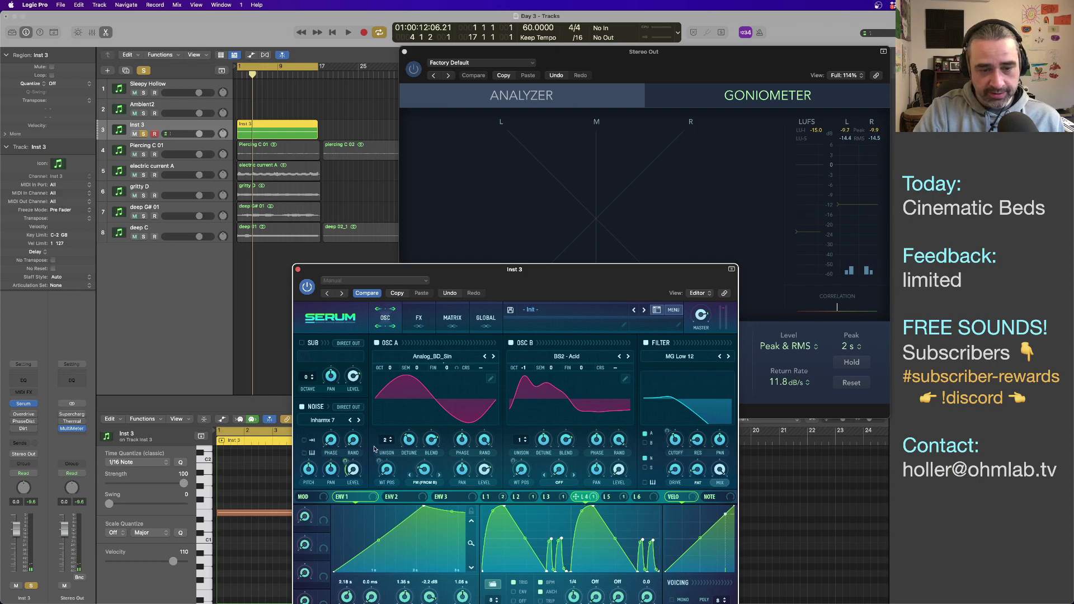
mouse_move(346, 461)
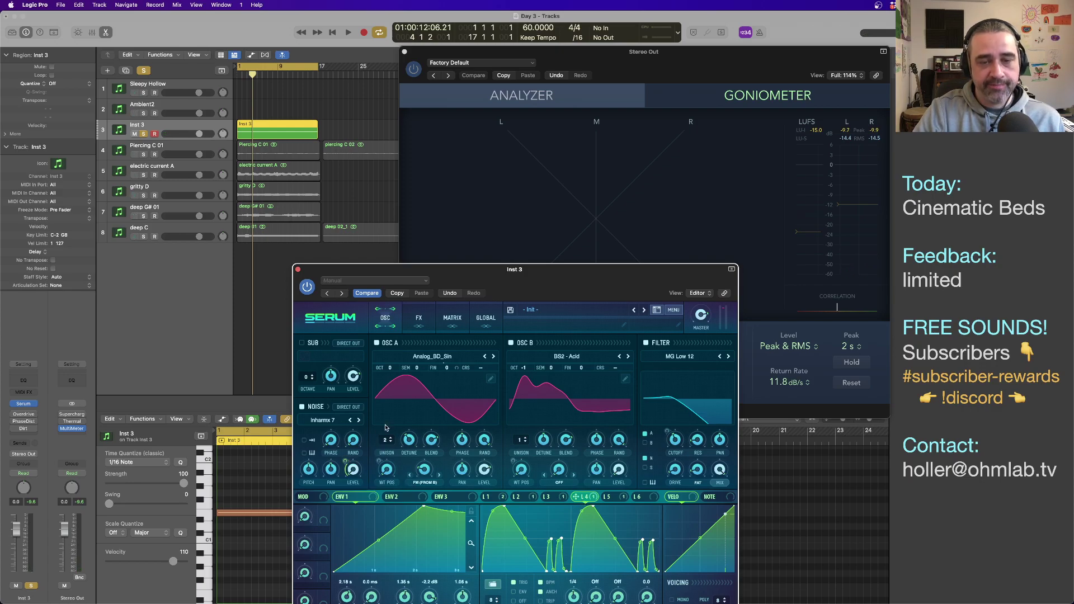
drag(293, 269, 197, 55)
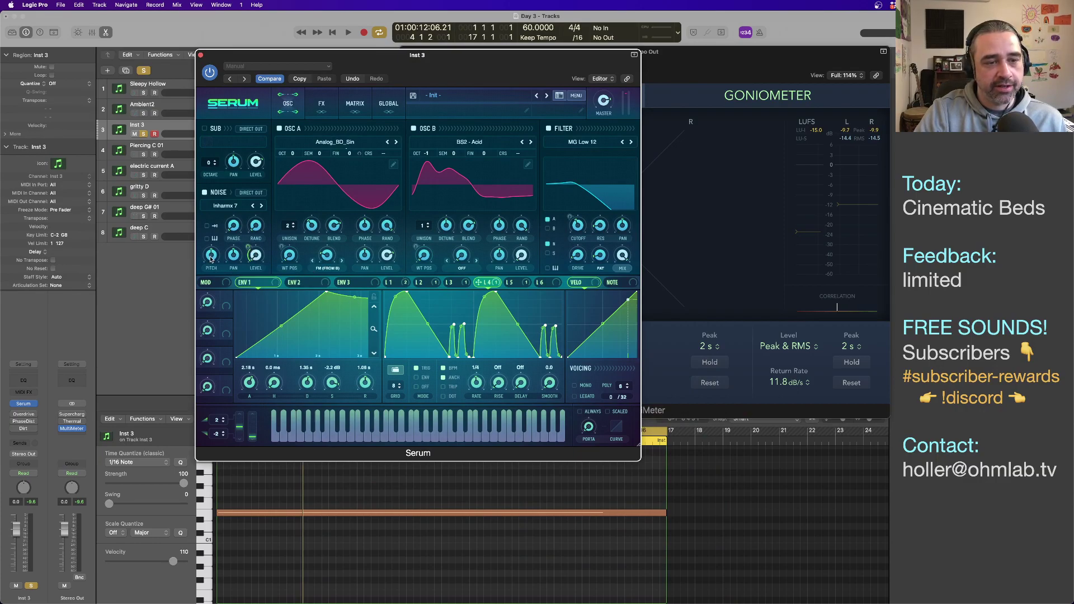
mouse_move(213, 258)
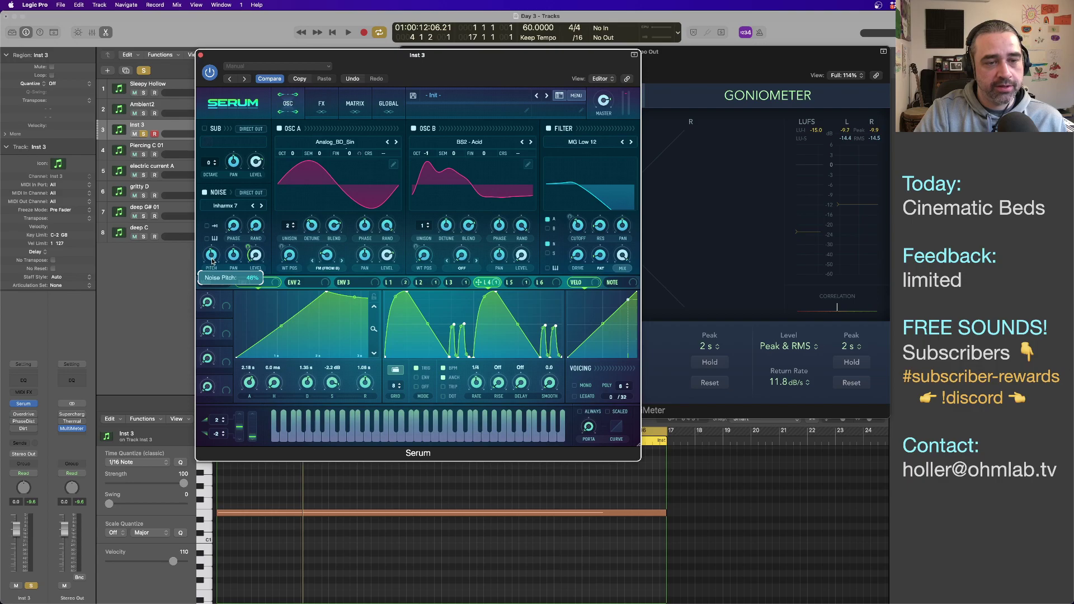
key(space)
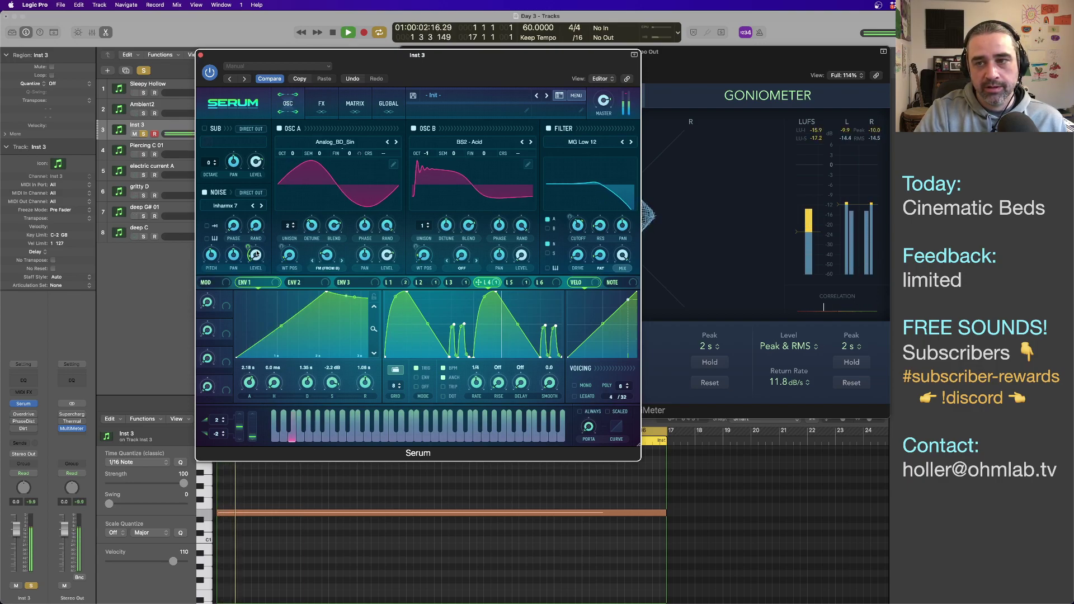
drag(523, 67, 513, 88)
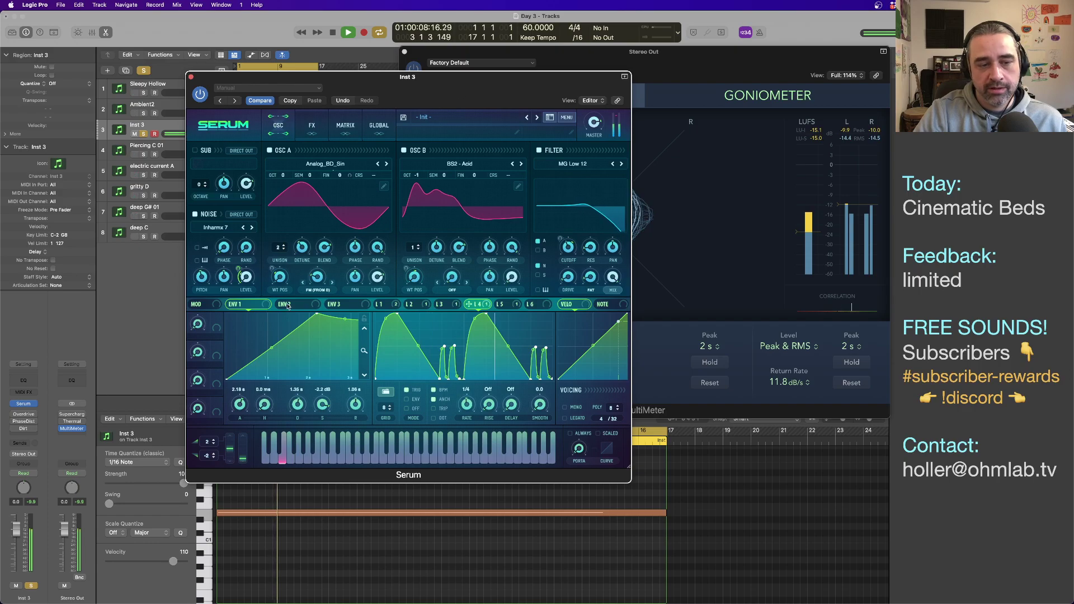
mouse_move(207, 285)
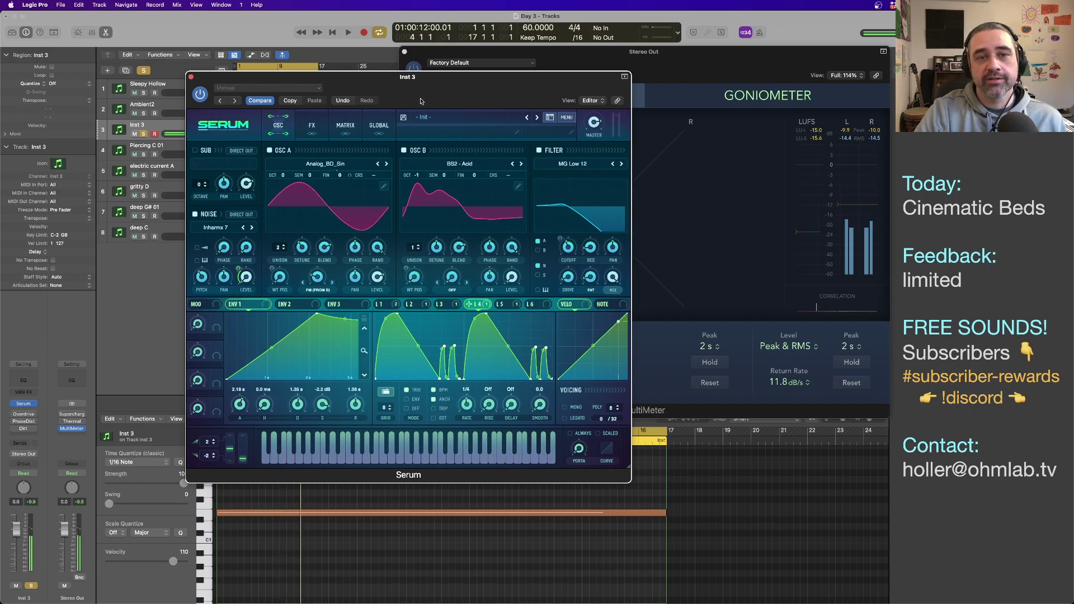
drag(416, 97, 298, 123)
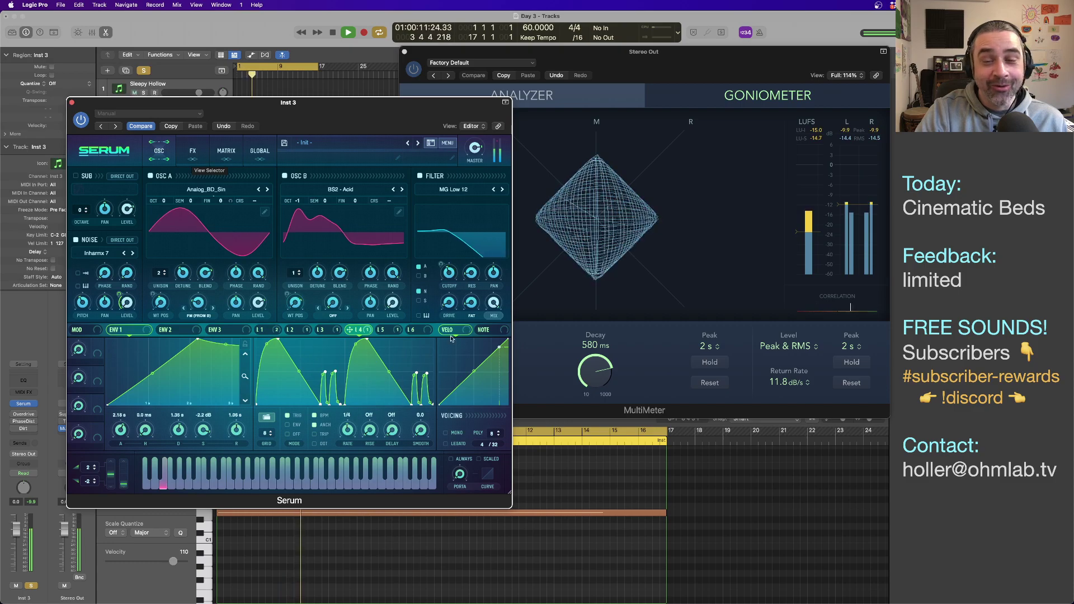
key(space)
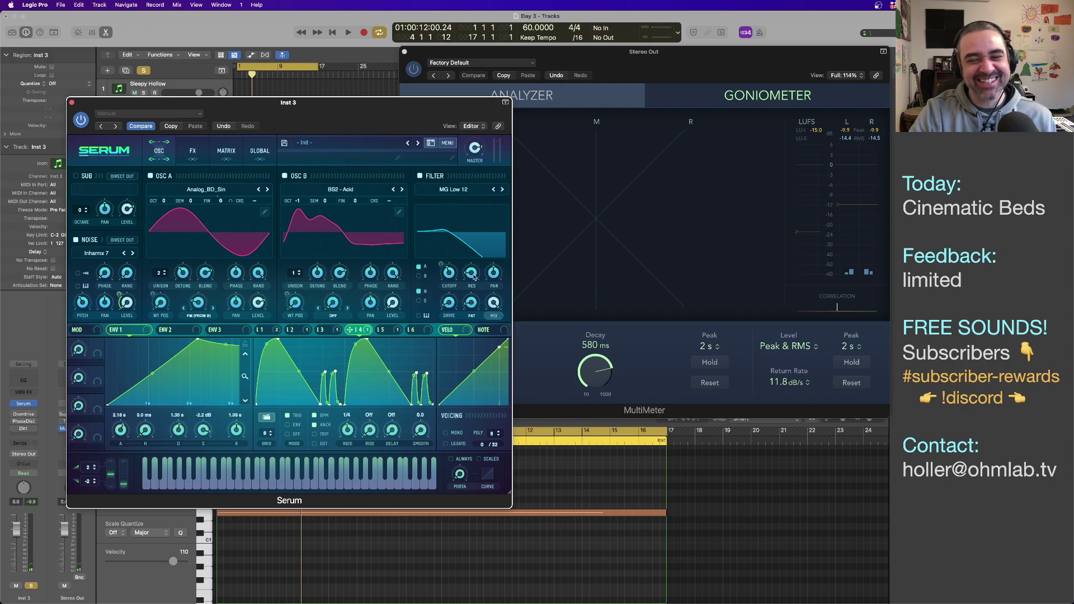
mouse_move(474, 305)
drag(474, 306, 465, 307)
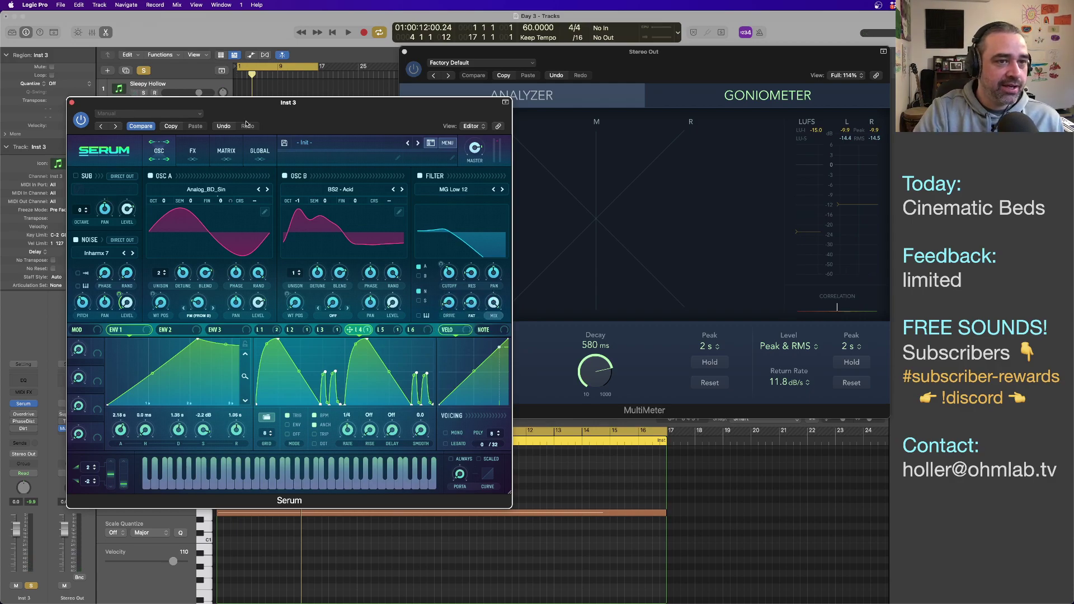
Step: Transpose the Inst 3 region's note up ten semitones to D2 and play it back
drag(279, 112, 286, 171)
click(283, 129)
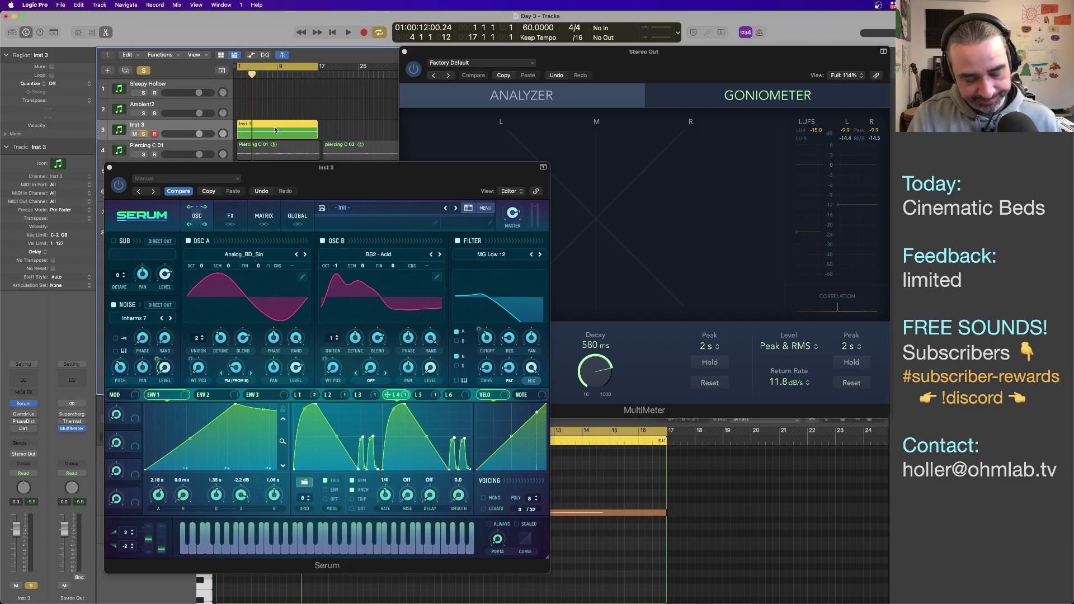
drag(300, 177, 563, 178)
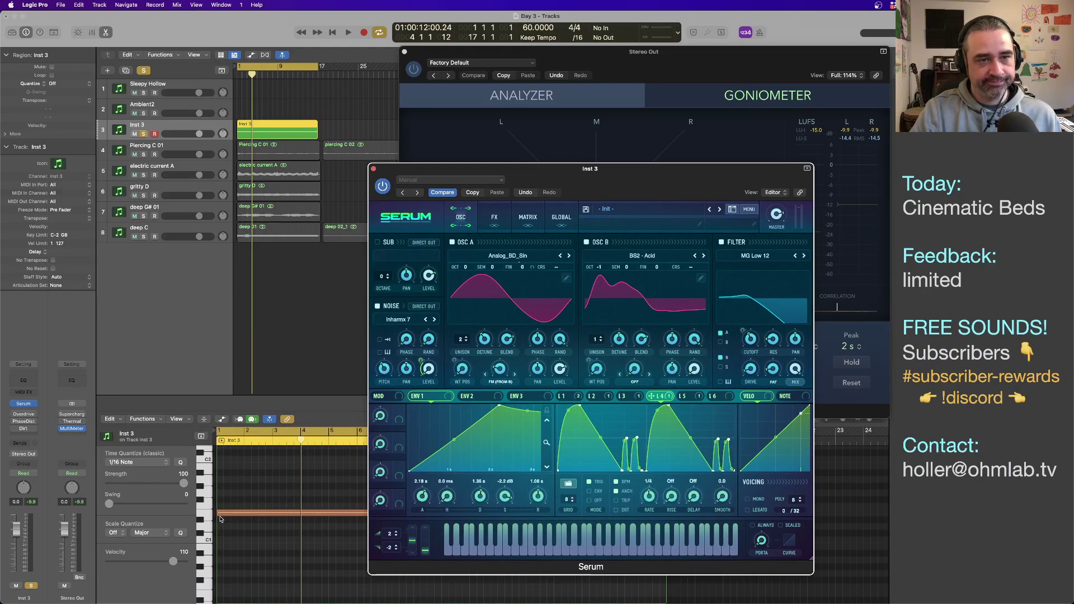
drag(223, 506, 225, 451)
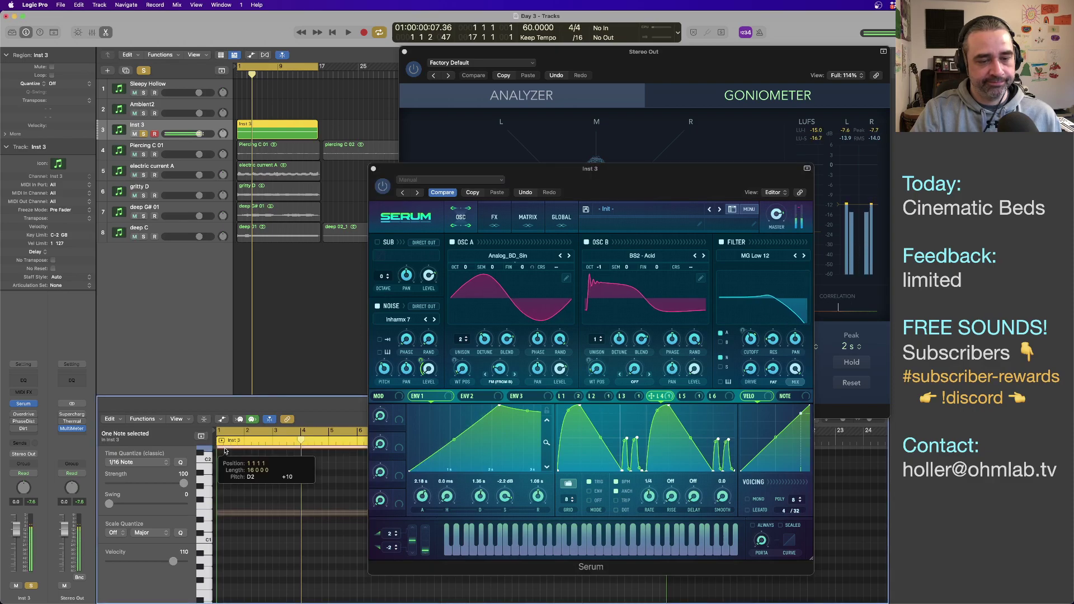
key(space)
scroll(268, 495, up, 3)
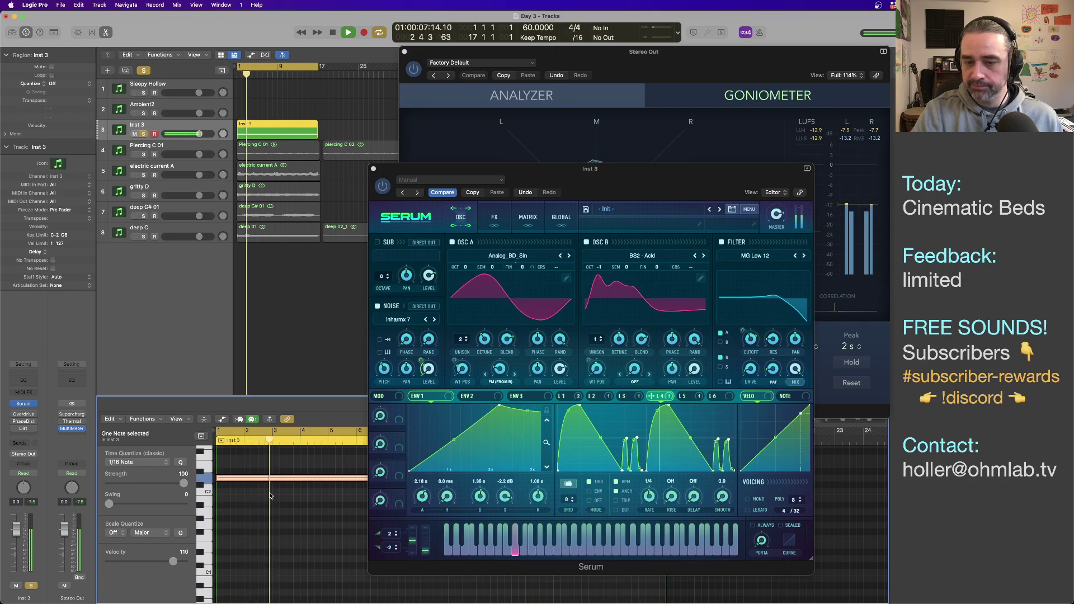
key(space)
Step: Move the note back down to its original low pitch and play it briefly
drag(235, 481, 233, 549)
key(space)
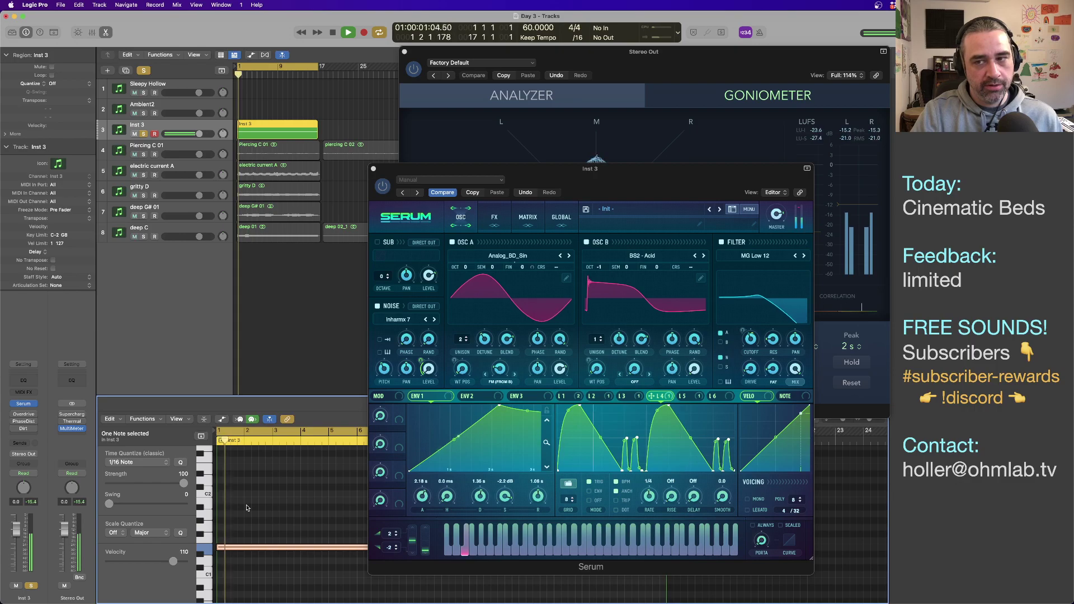
key(space)
Step: Bounce the Inst 3 region in place to a new track under the name Smoothe noise 01, leaving the source region
key(Return)
key(super+b)
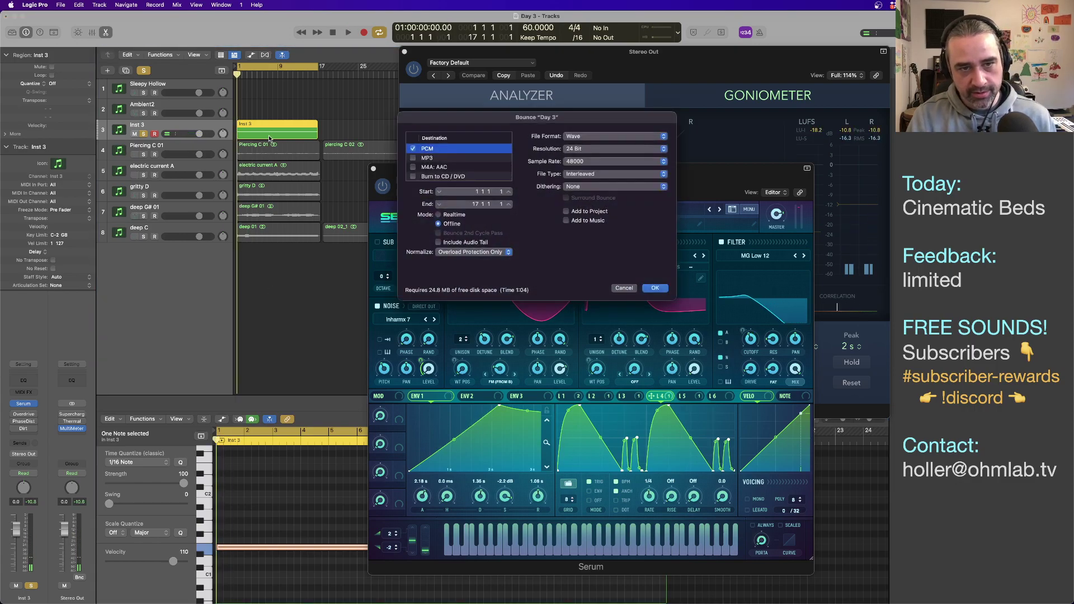
key(Escape)
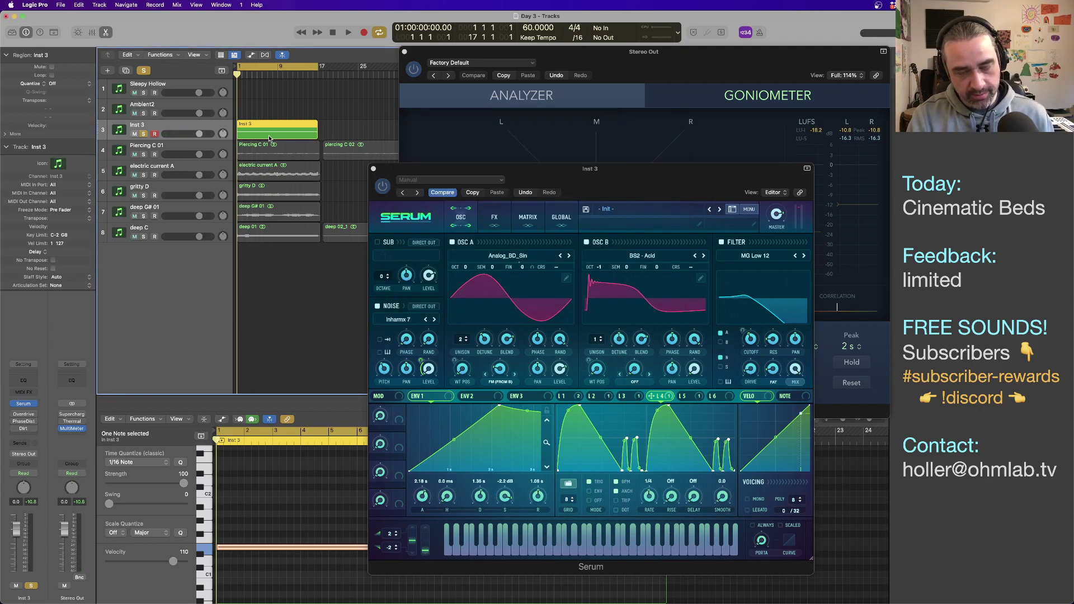
key(ctrl+b)
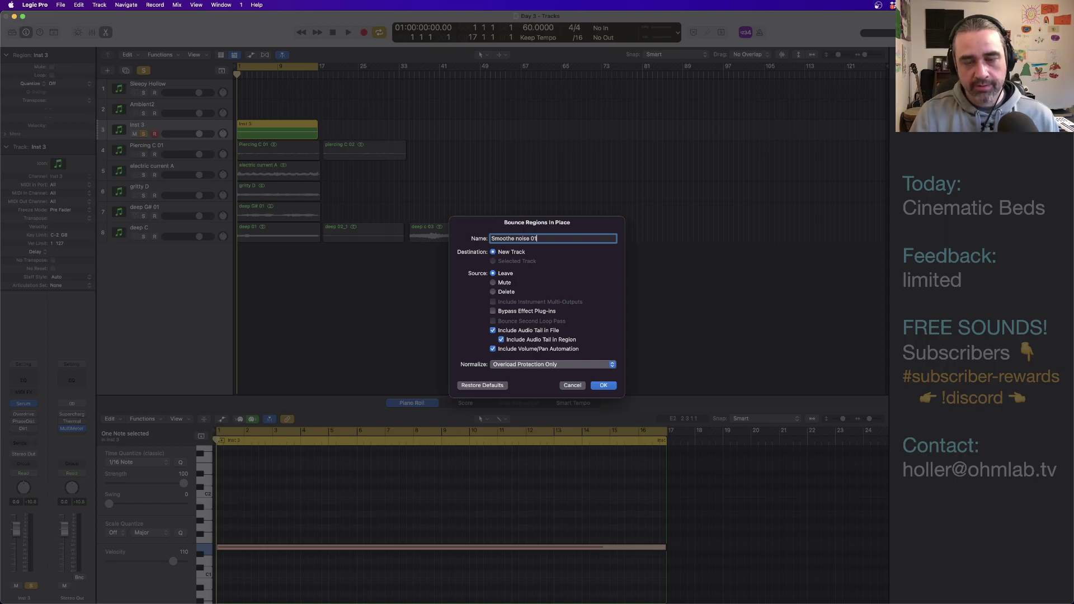
key(Return)
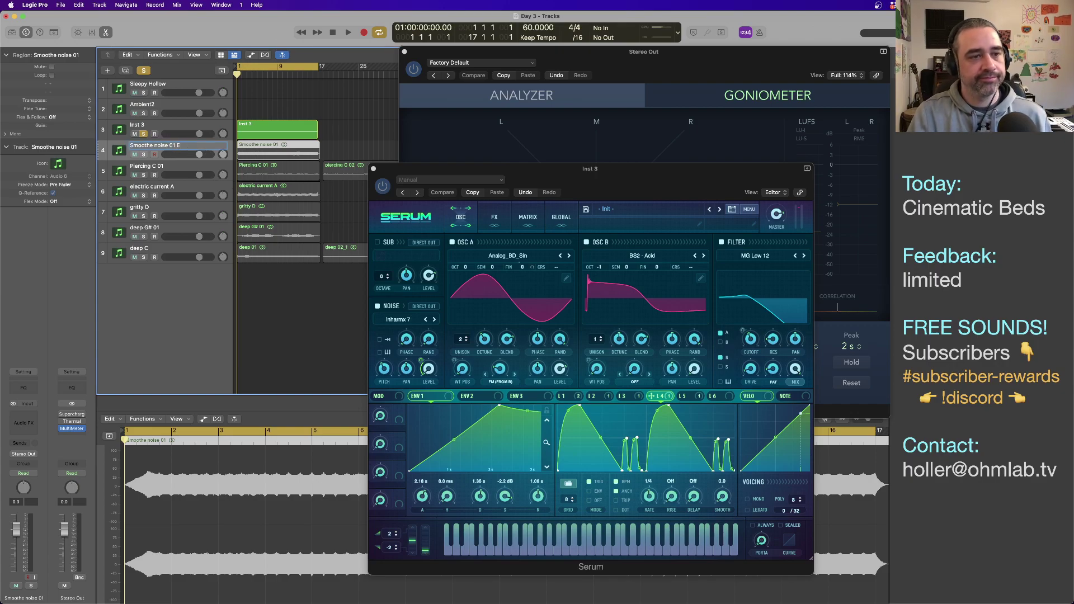
Step: Transpose the Inst 3 region's note up two octaves and play it back
click(268, 131)
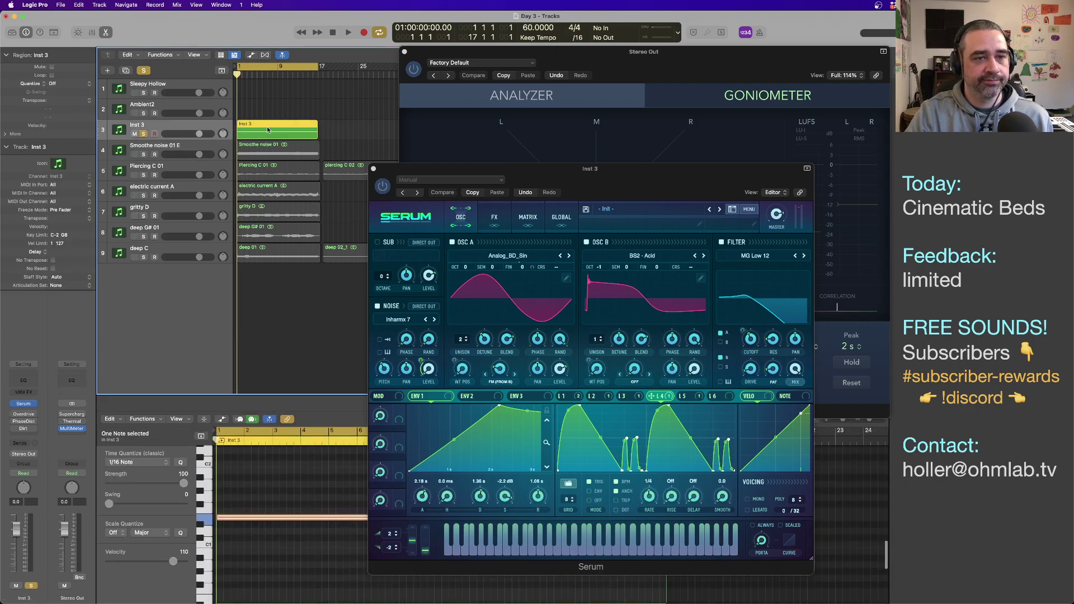
click(259, 514)
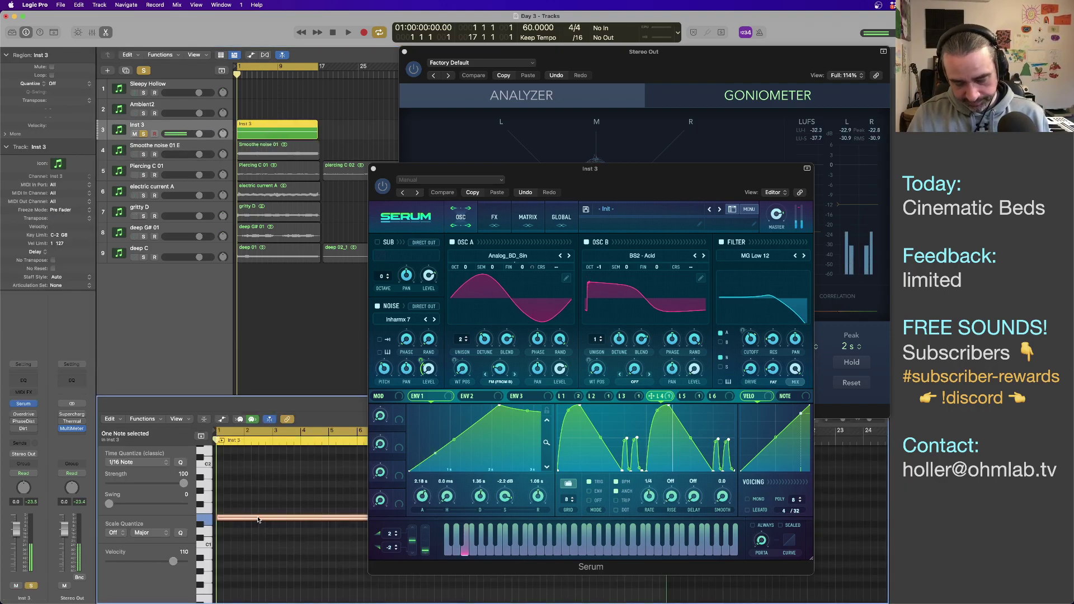
key(Delete)
key(space)
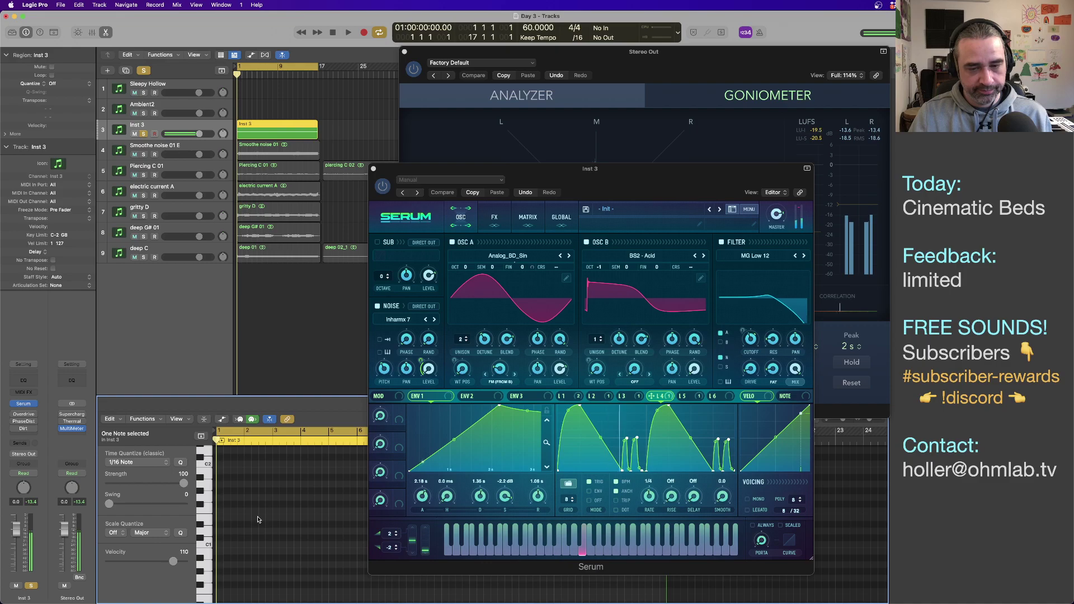
key(space)
key(space)
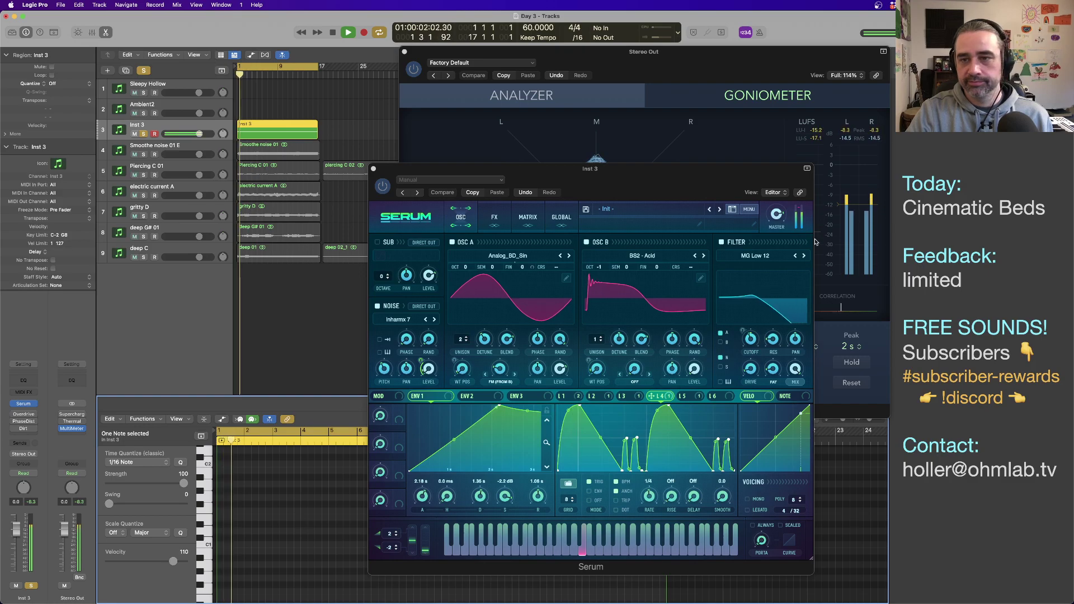
Step: Lower the synth's master level slightly during playback, checking the output on the MultiMeter
drag(735, 181, 404, 232)
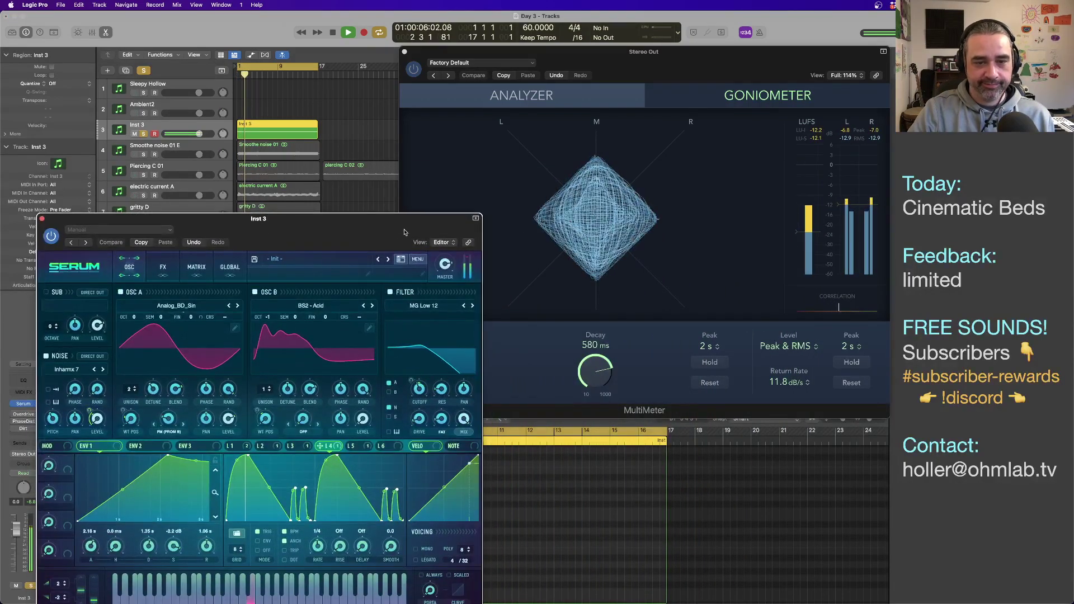
click(445, 266)
drag(446, 267, 445, 277)
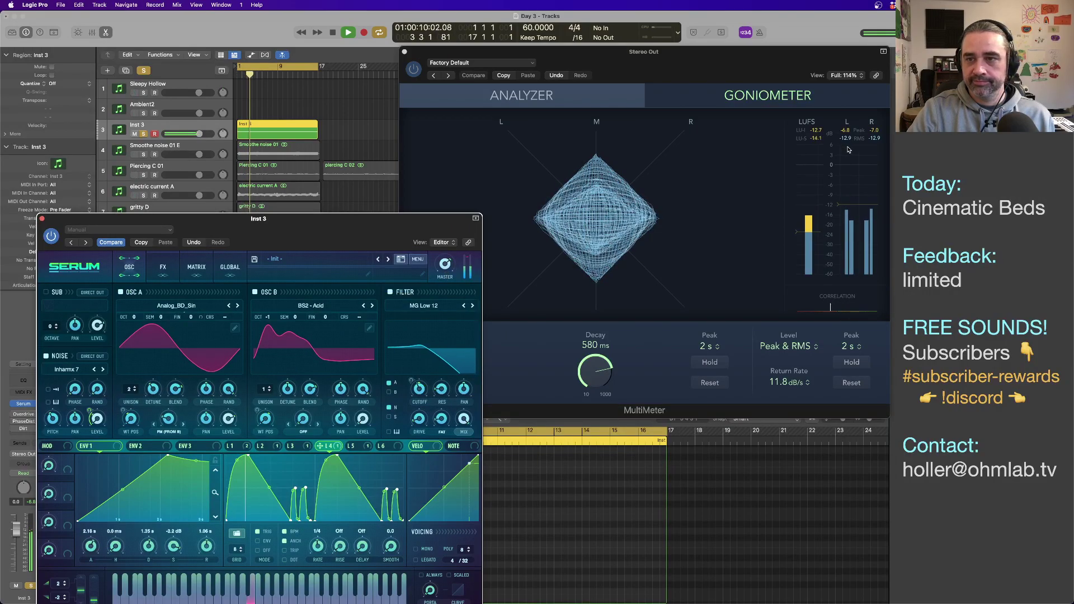
click(612, 262)
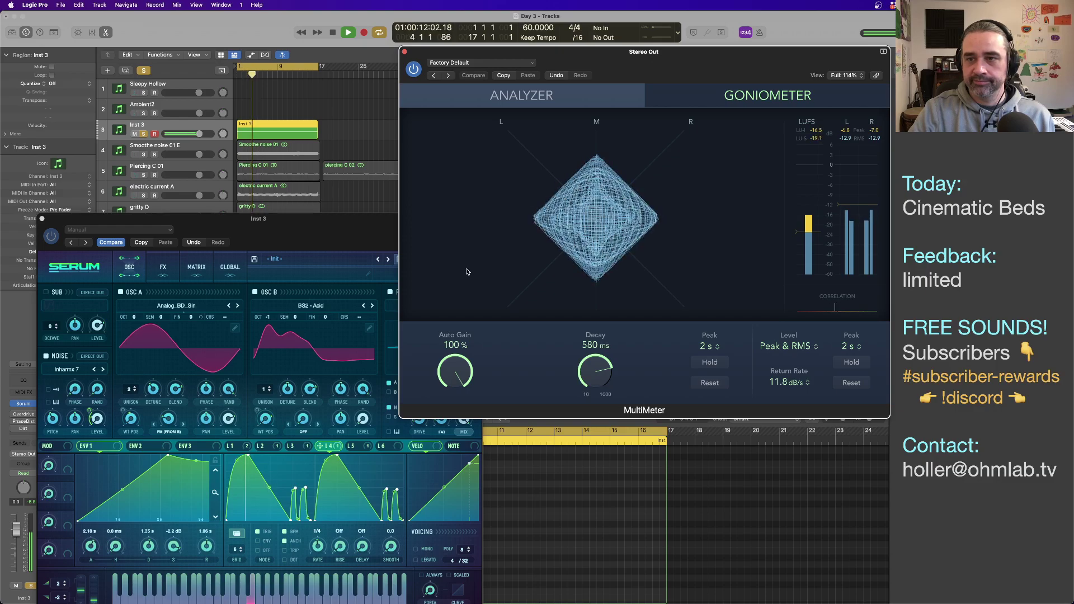
click(395, 262)
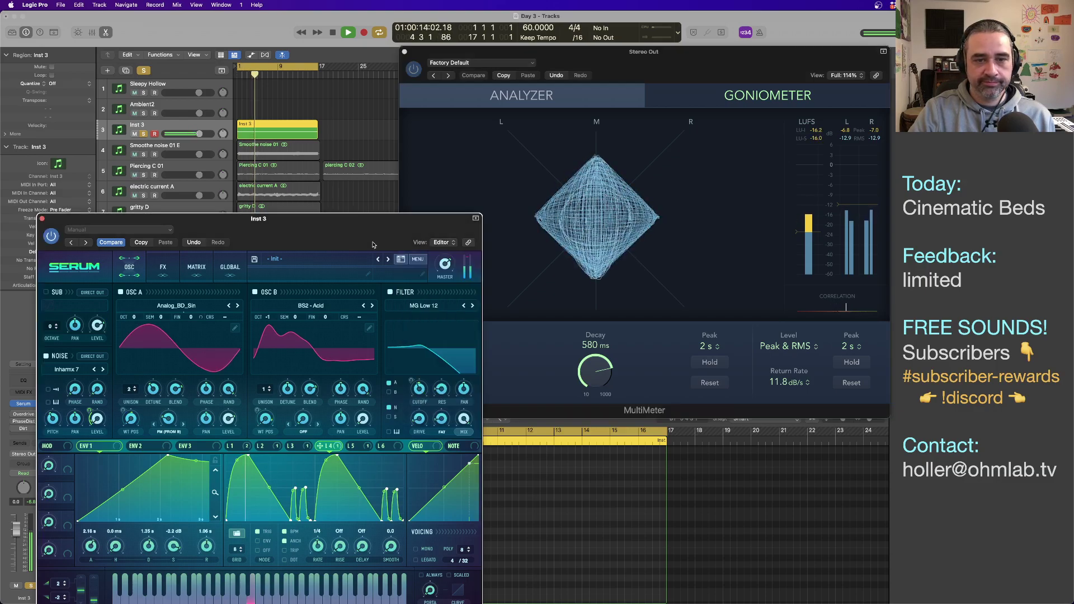
drag(445, 269, 445, 273)
key(space)
Step: Bounce the Inst 3 region in place to a new track named smoothe noise E 02, leaving the source, and reselect the Inst 3 track
drag(238, 227, 551, 159)
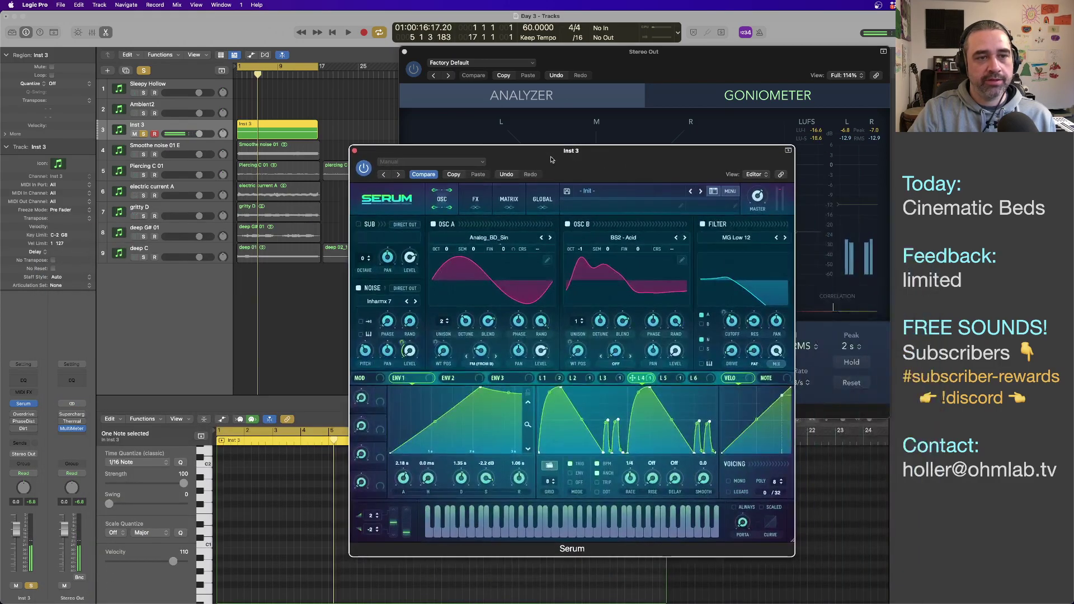
click(287, 127)
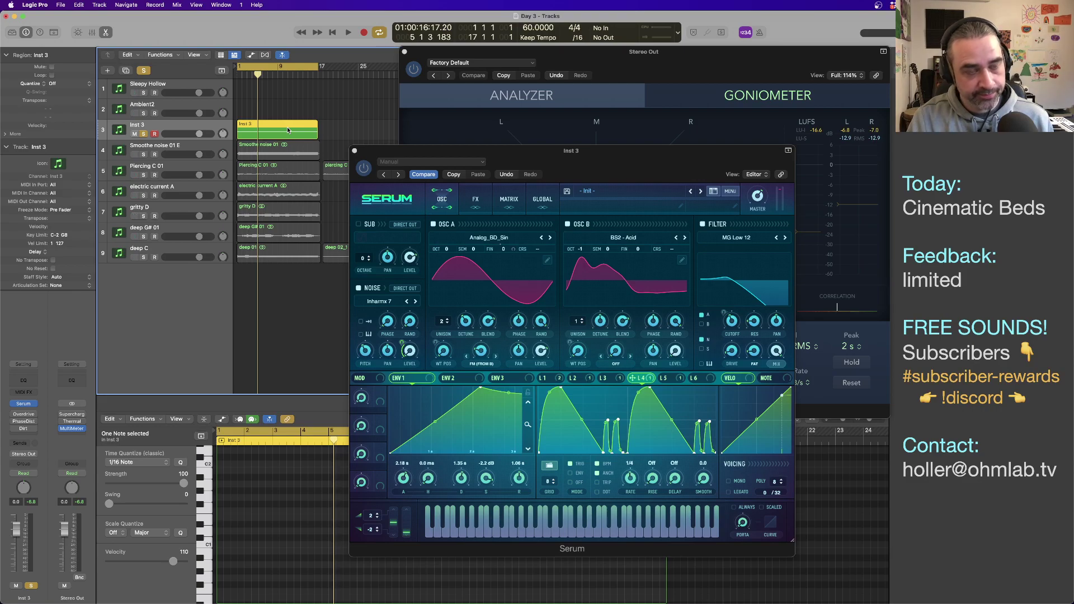
key(ctrl+b)
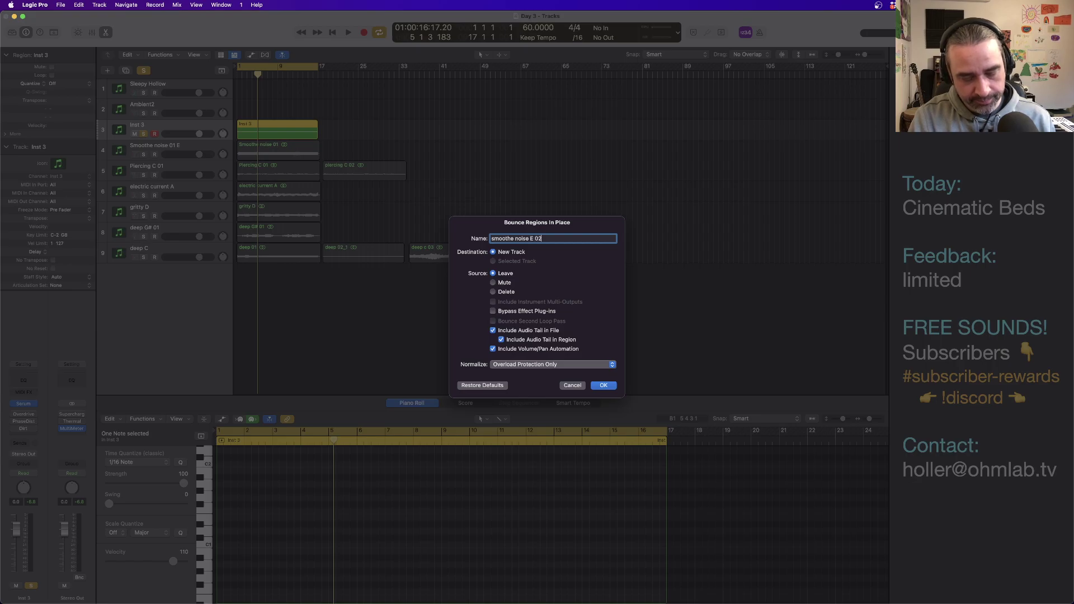
text(smoothe noise E 02)
key(Return)
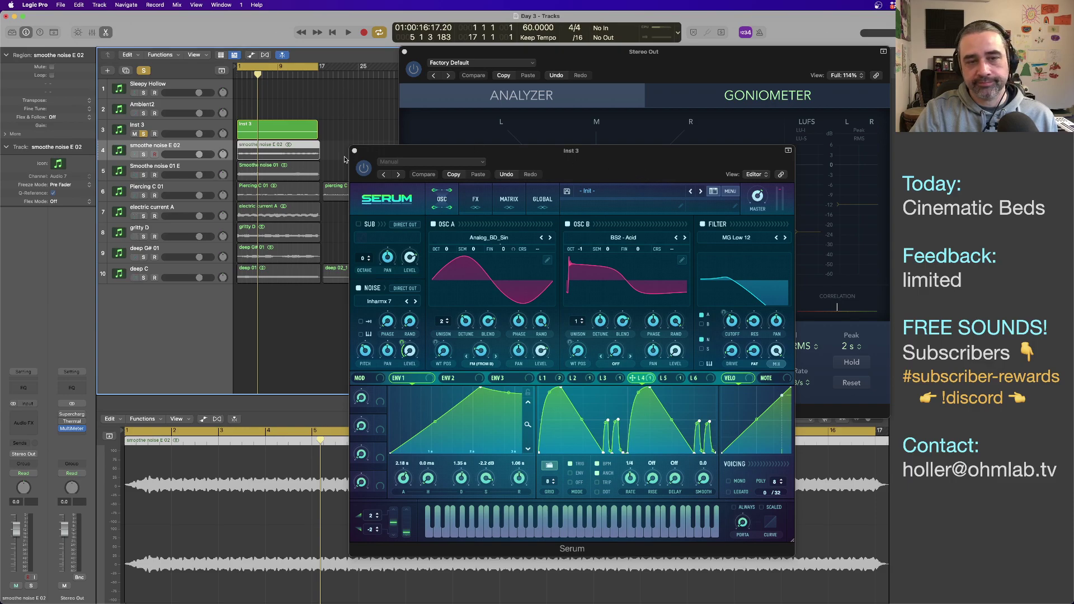
click(178, 128)
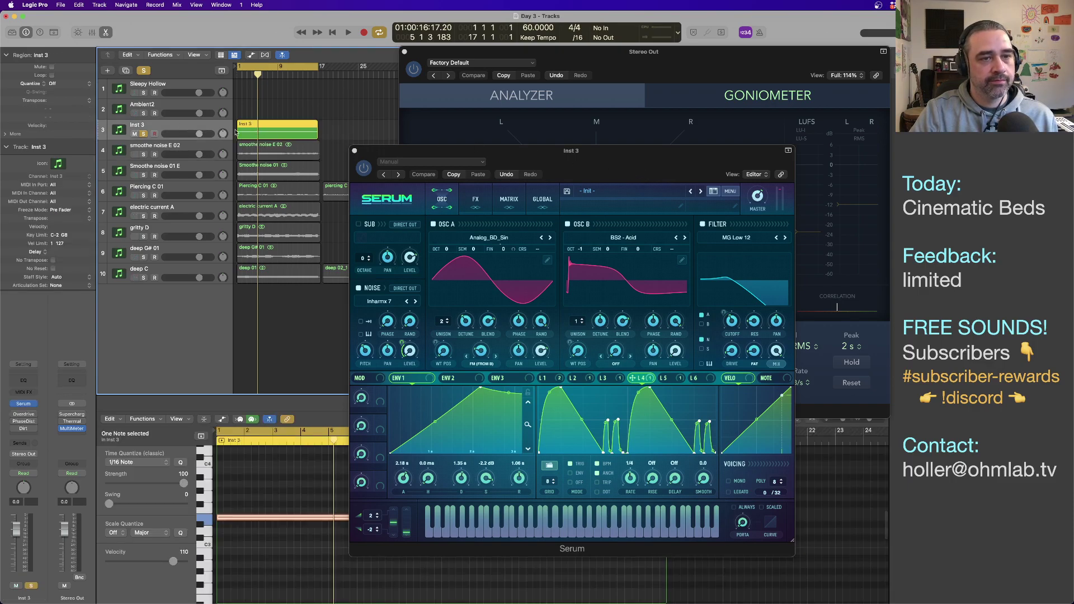
Step: Load the oscchip wavetable from the Adventure Kid Serum folder into oscillator A and Analog's Basic Mg into oscillator B
drag(562, 171, 324, 182)
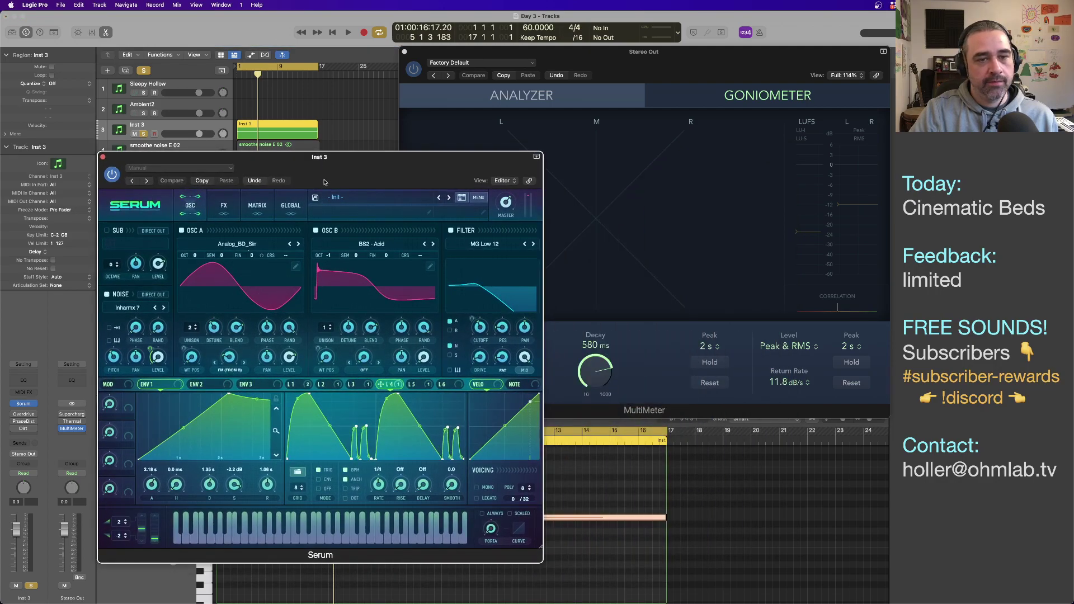
click(250, 246)
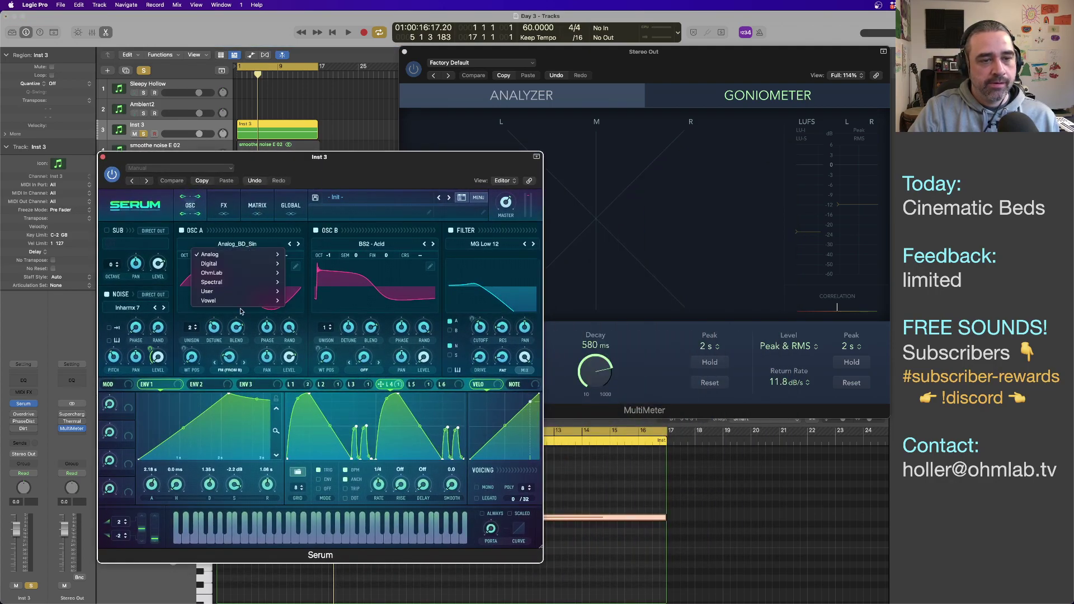
mouse_move(260, 295)
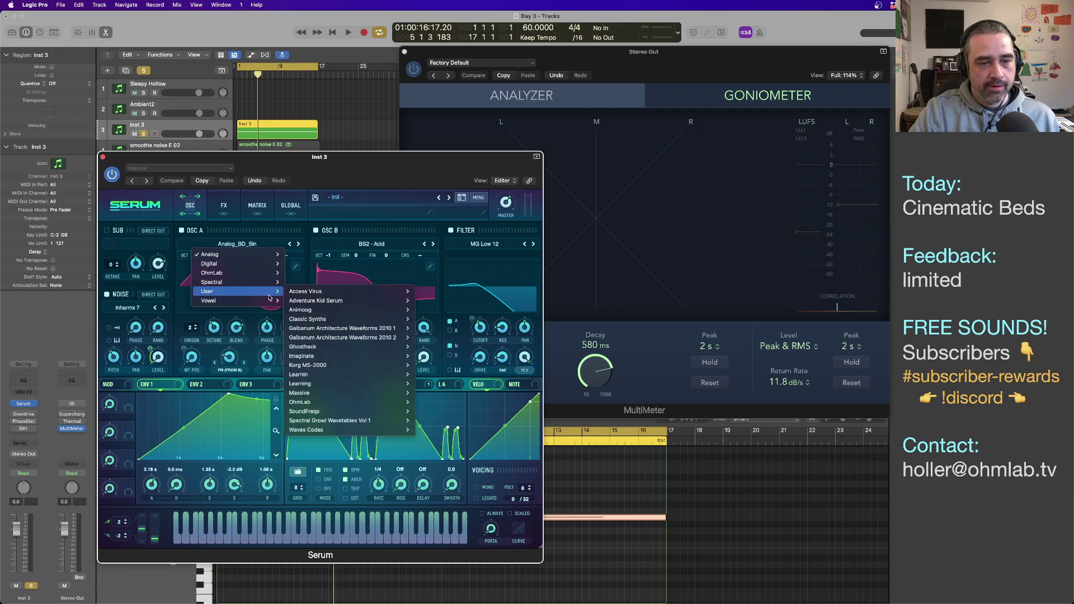
mouse_move(358, 301)
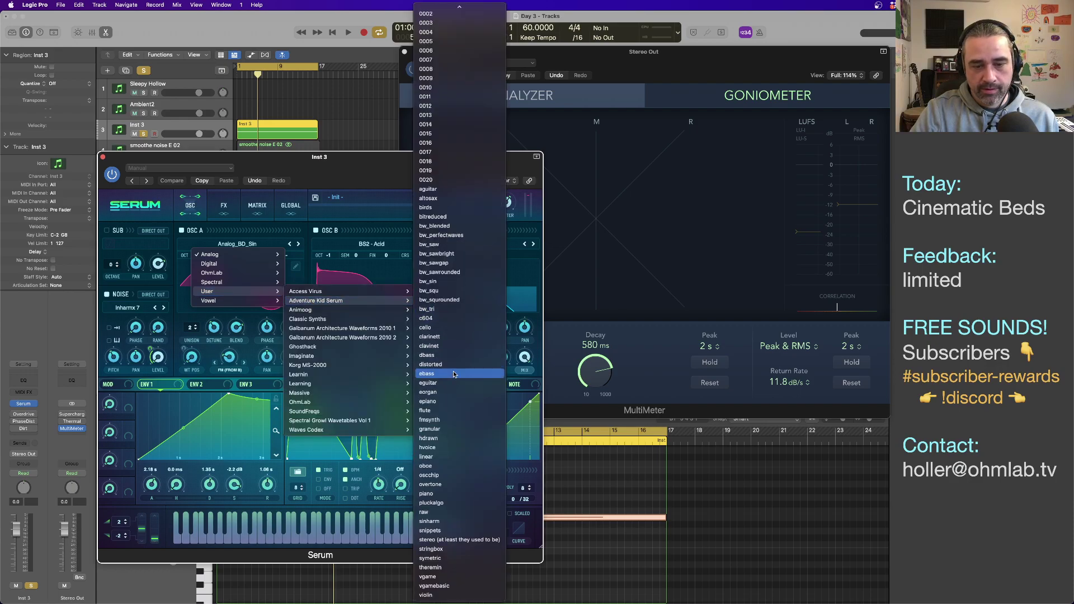
click(442, 475)
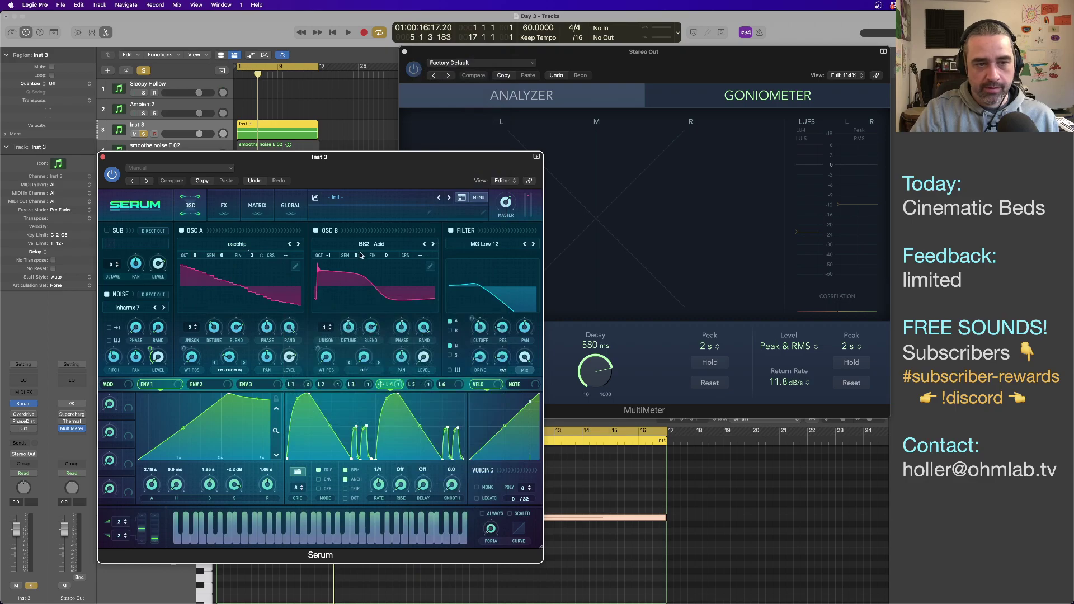
click(384, 245)
mouse_move(367, 259)
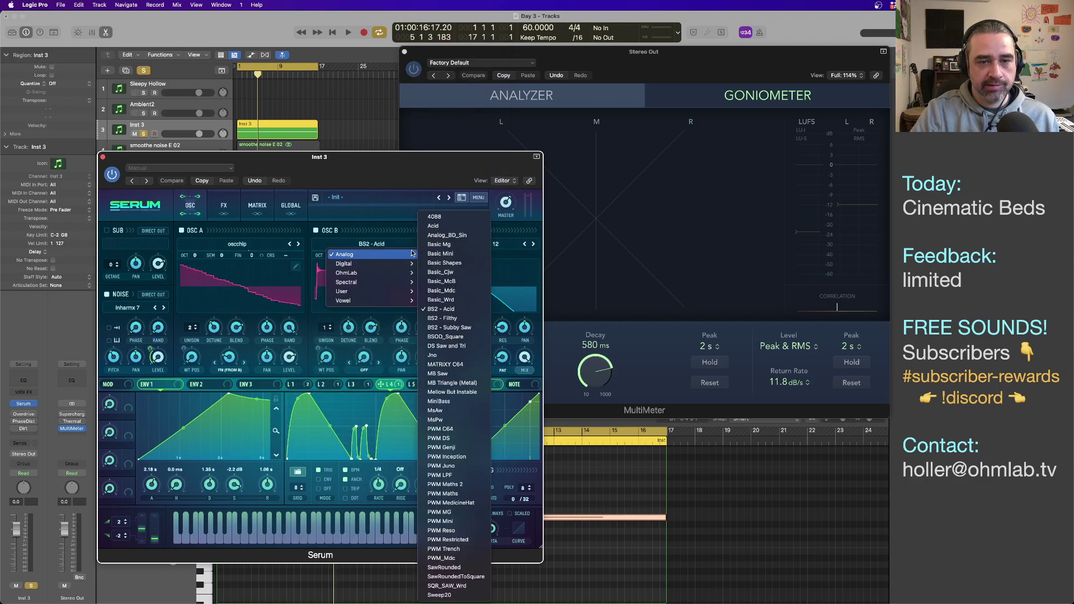
click(439, 245)
Step: Transpose the Inst 3 region's note down two octaves in the piano roll
drag(337, 168, 501, 210)
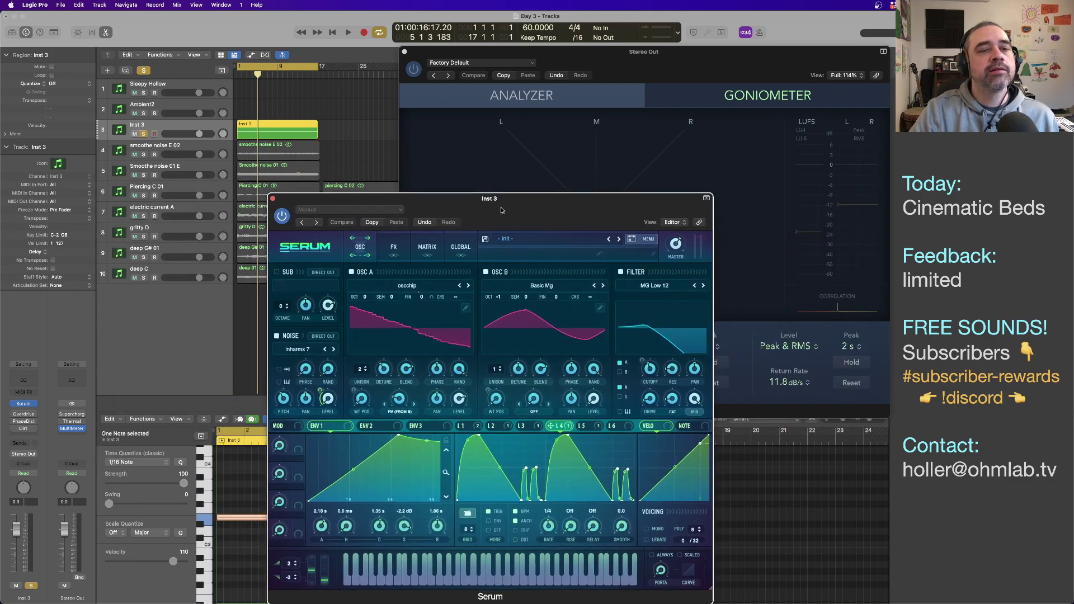
click(235, 519)
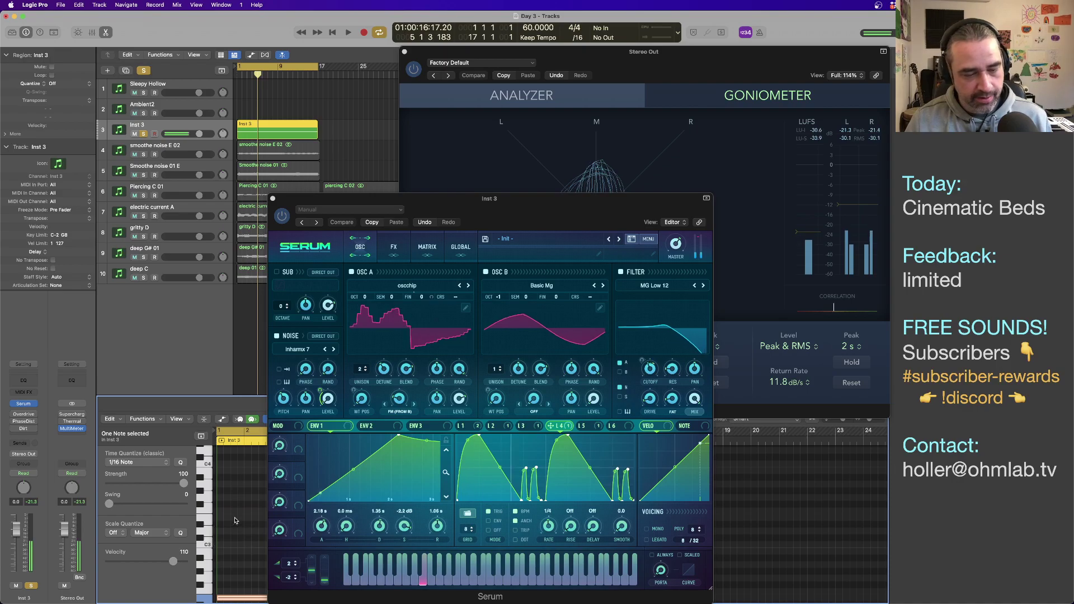
scroll(236, 520, down, 5)
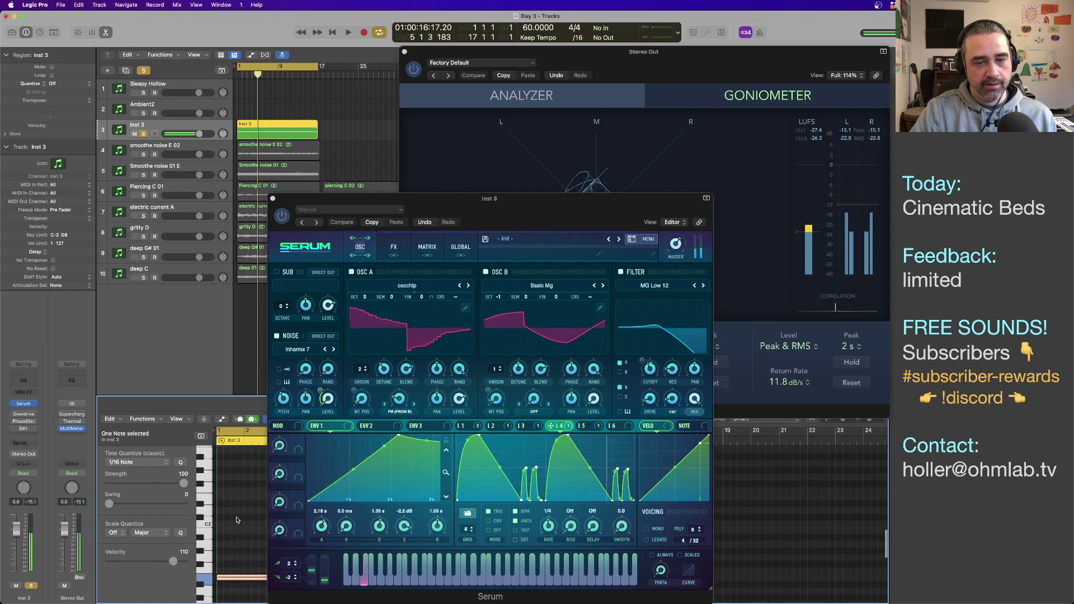
Step: Morph the frames of oscillator A's oscchip wavetable in the table editor, play the region back and close the editor
click(465, 308)
scroll(495, 513, down, 10)
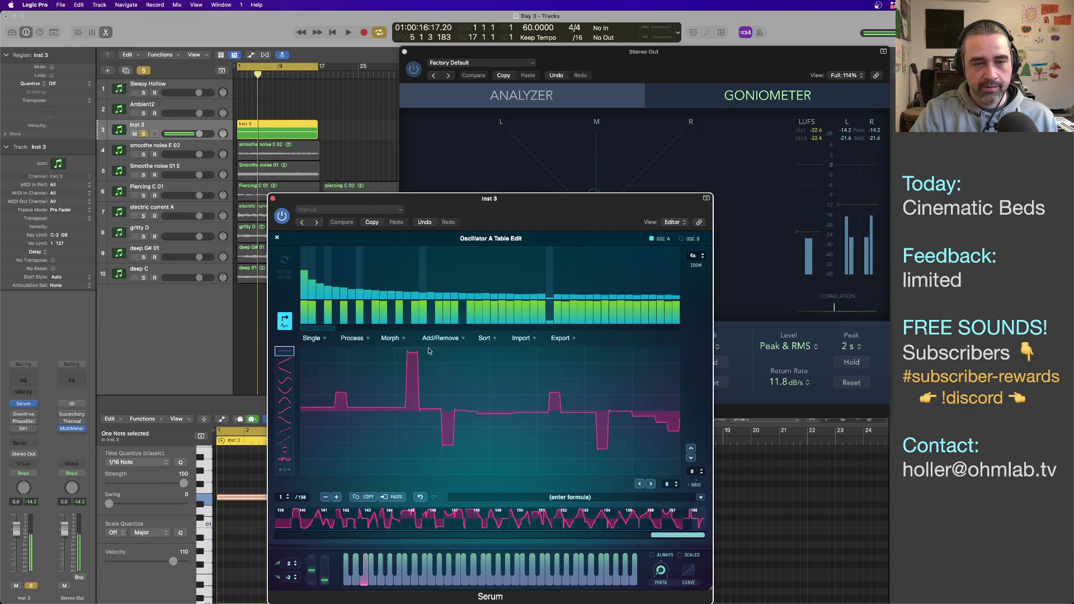
click(391, 339)
click(428, 417)
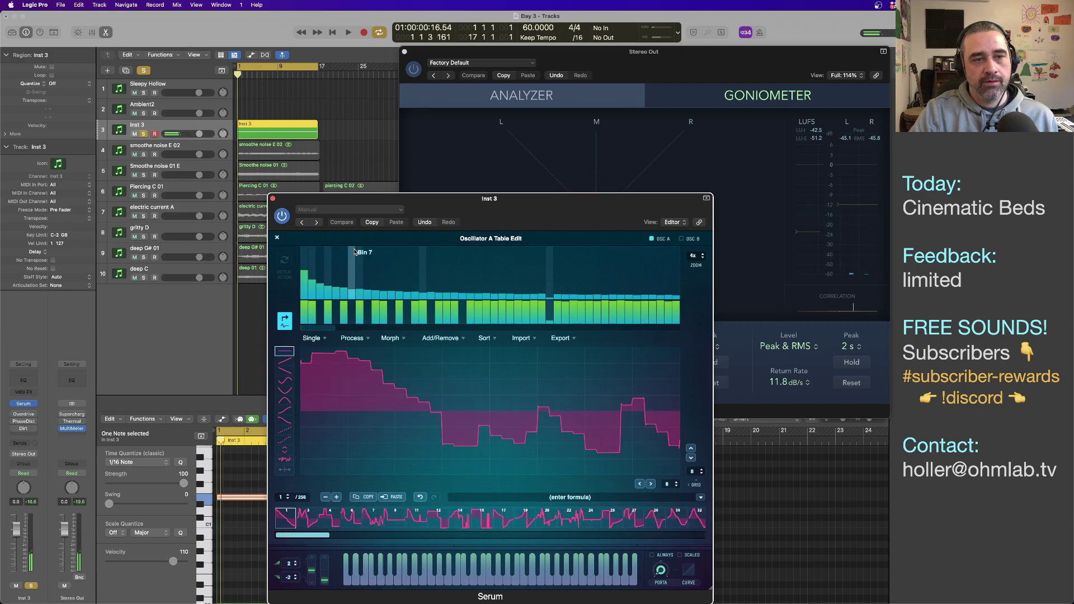
key(space)
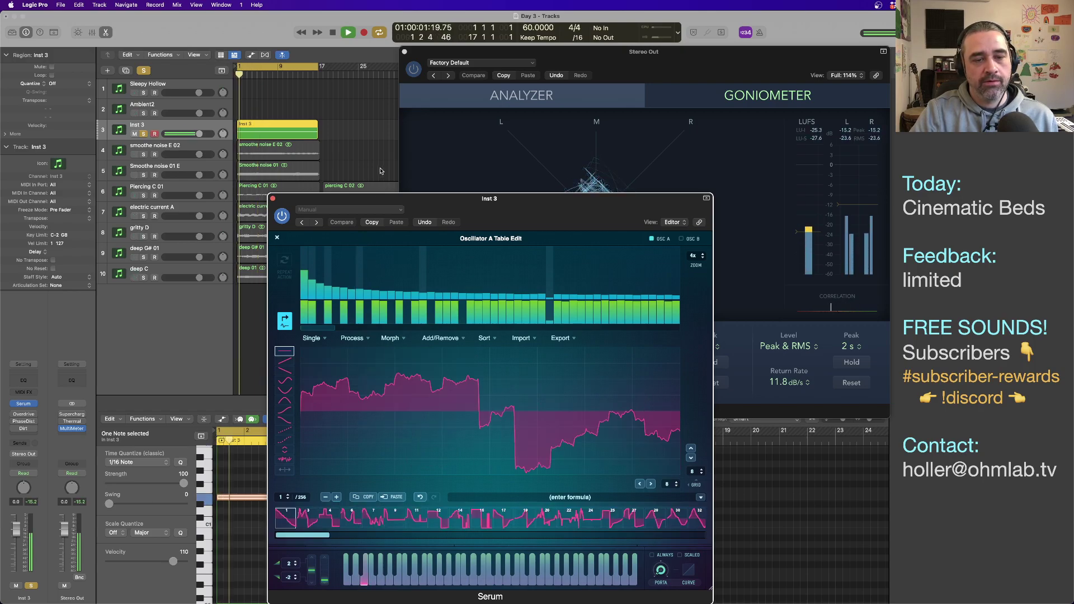
drag(425, 198, 351, 69)
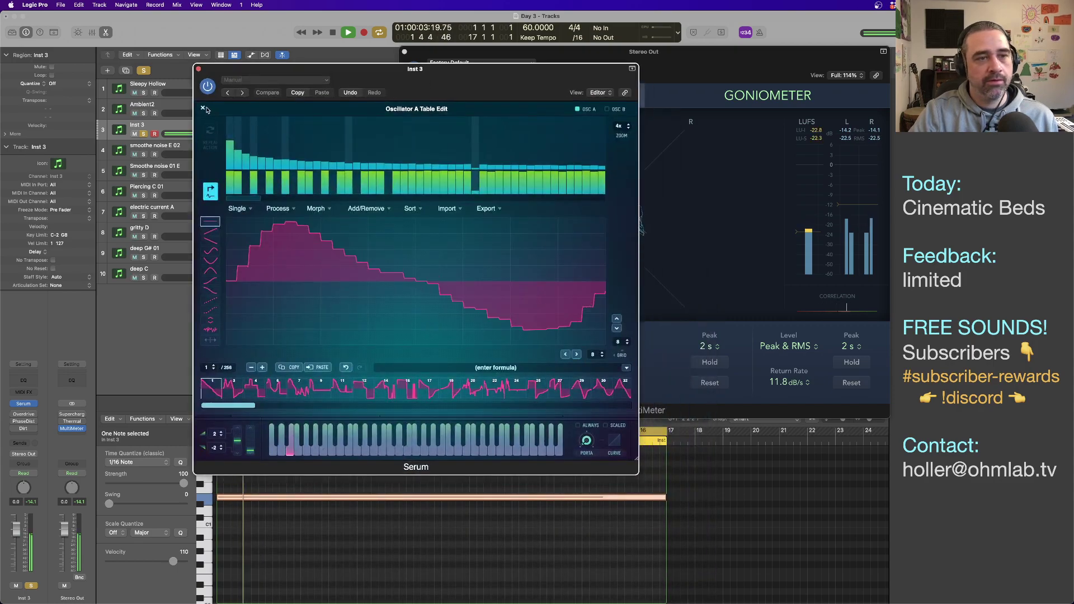
click(203, 108)
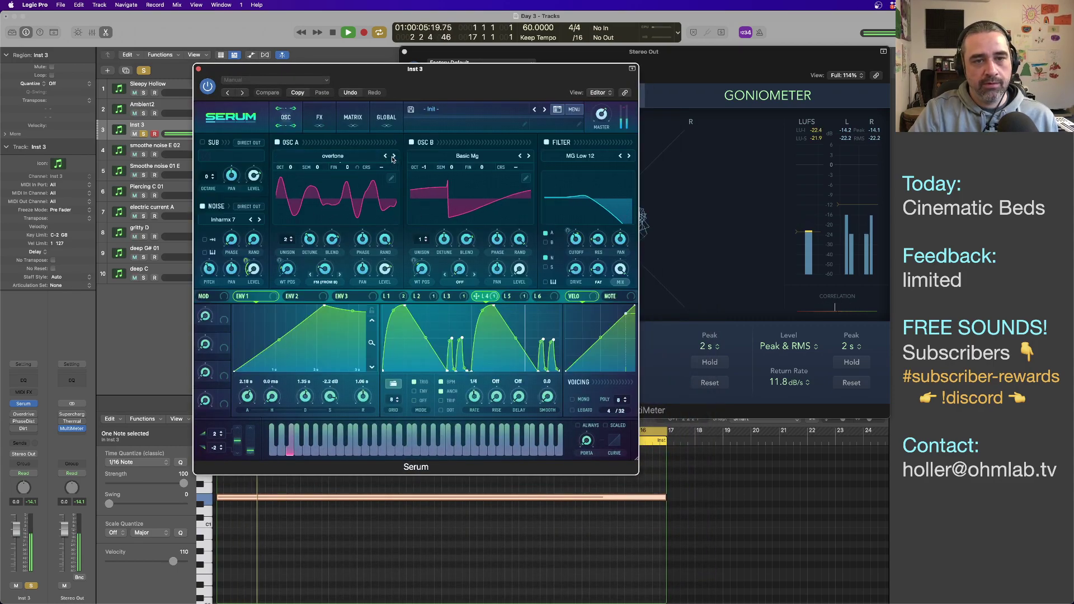
Step: Audition the overtone and piano wavetables on oscillator A and load Precious Metal from the SoundFreqs user folder instead
click(393, 157)
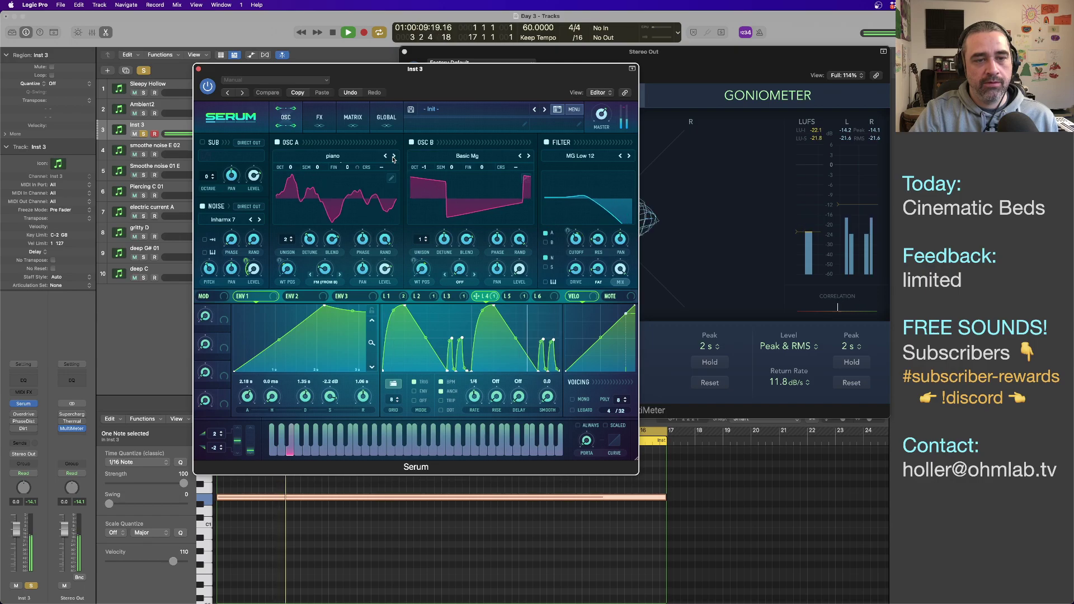
click(347, 158)
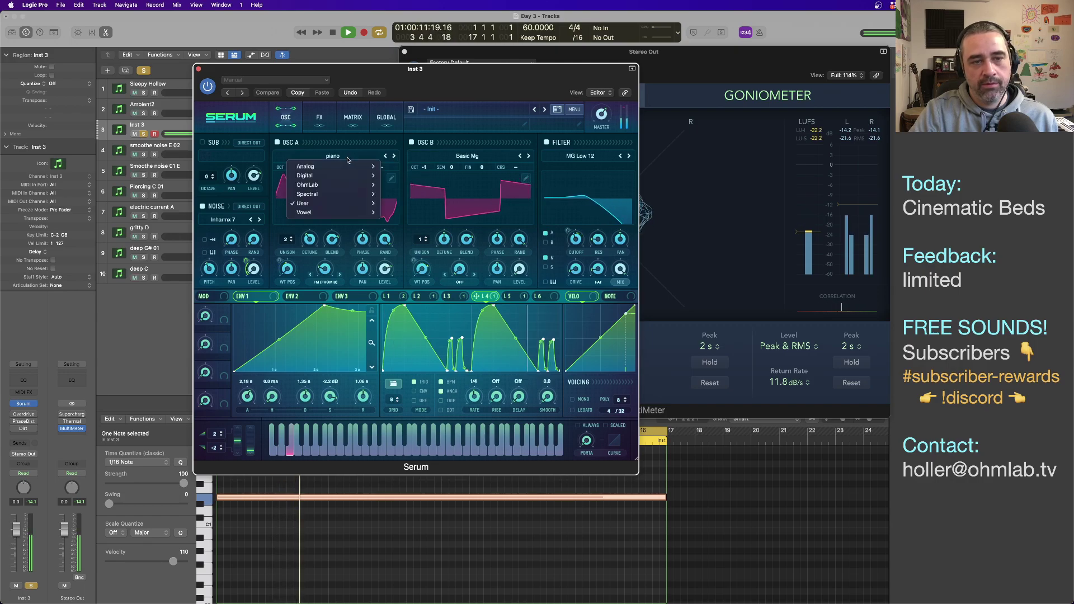
mouse_move(341, 206)
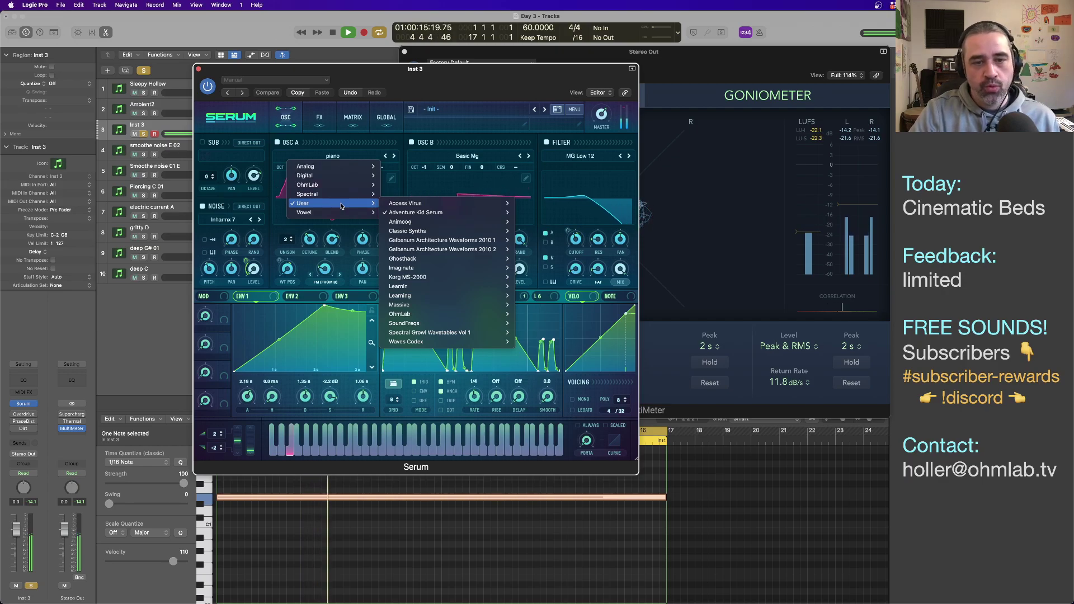
mouse_move(406, 235)
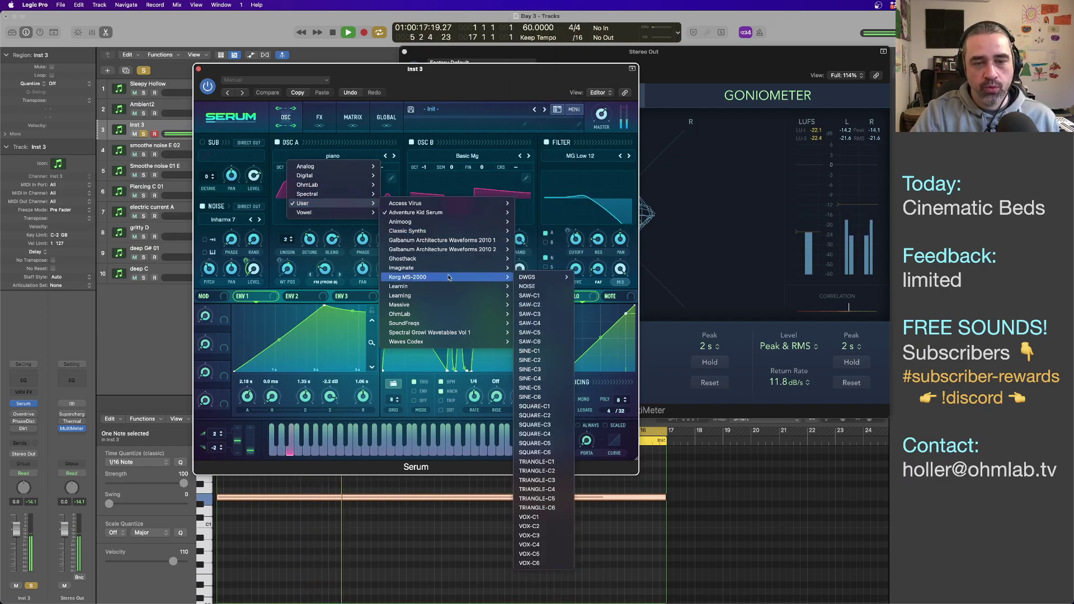
mouse_move(441, 320)
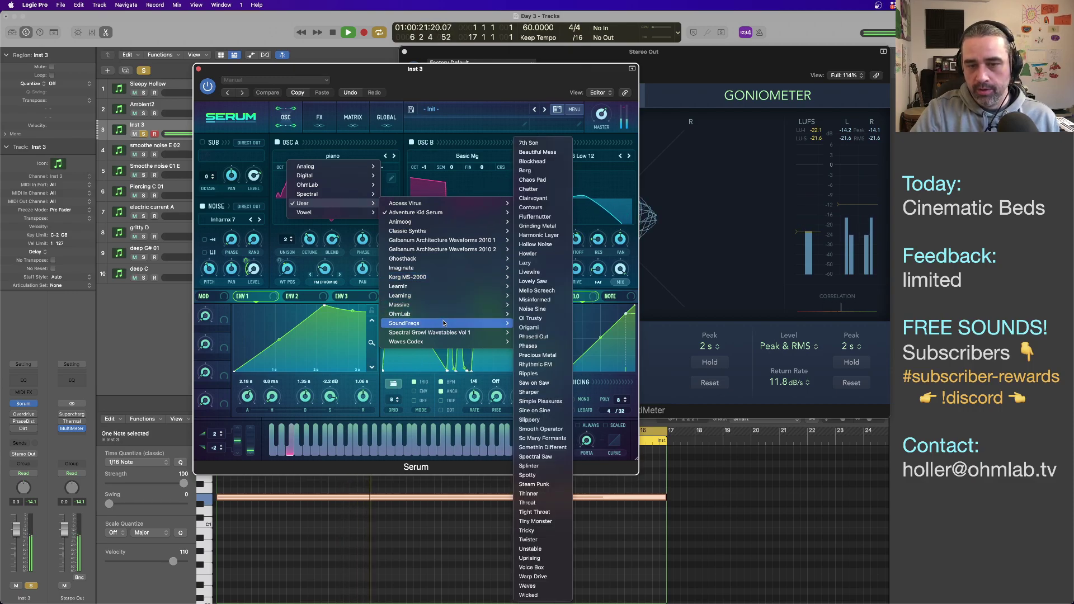
click(537, 356)
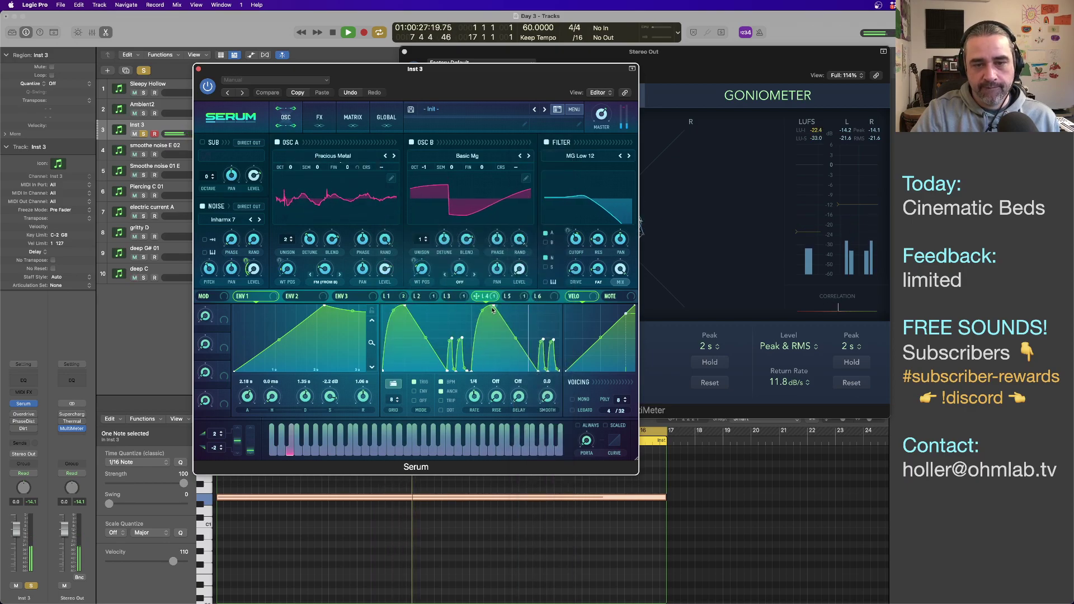
Step: Adjust LFO 3's modulation depth on the filter cutoff and load the Analog_BD_Sin wavetable into oscillator B
click(448, 297)
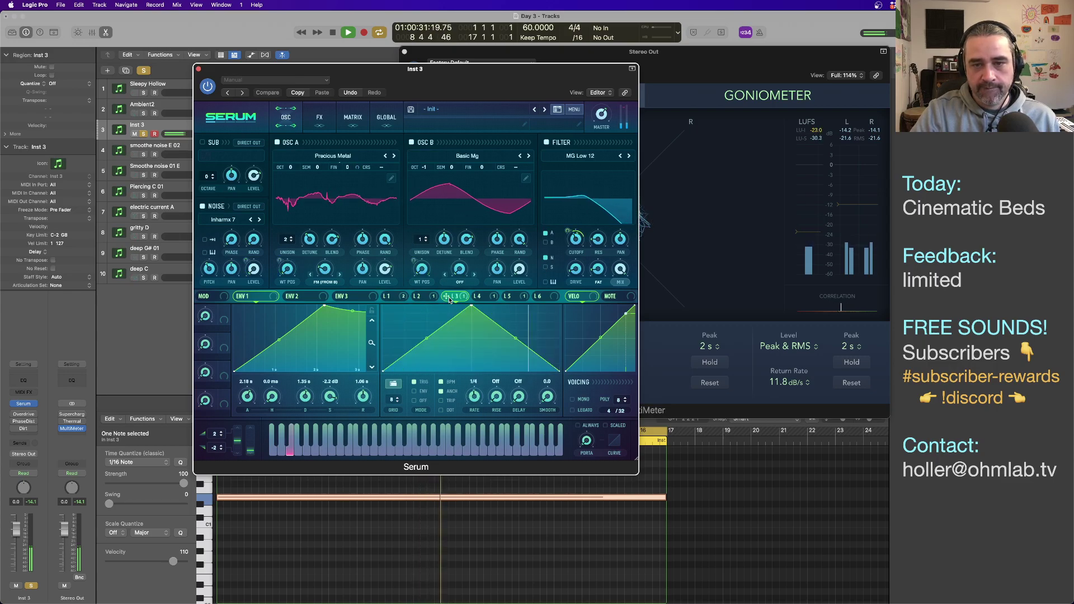
drag(567, 232, 568, 239)
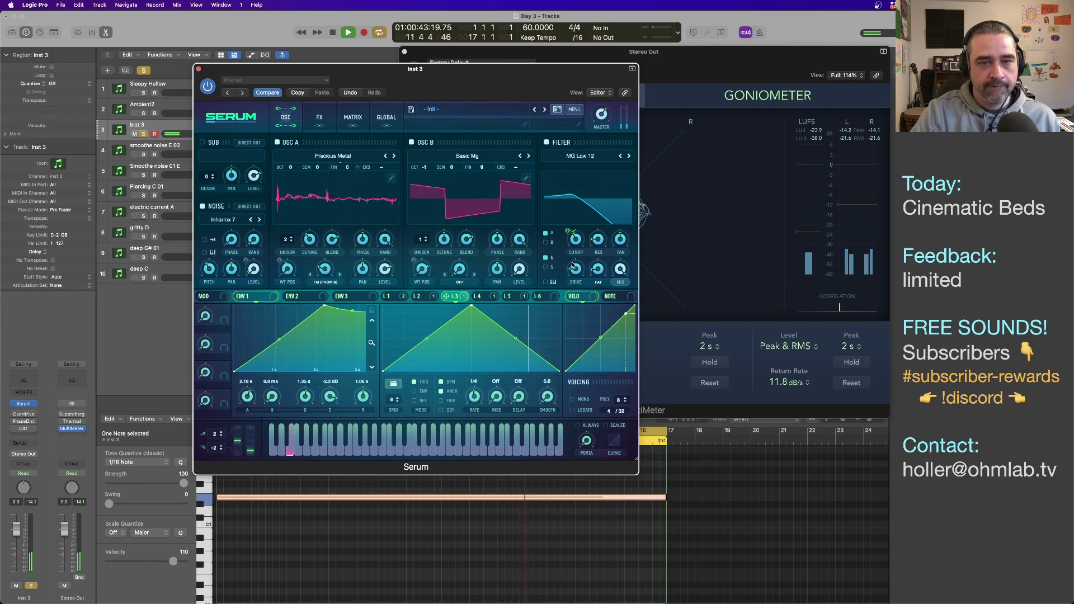
click(467, 156)
mouse_move(463, 171)
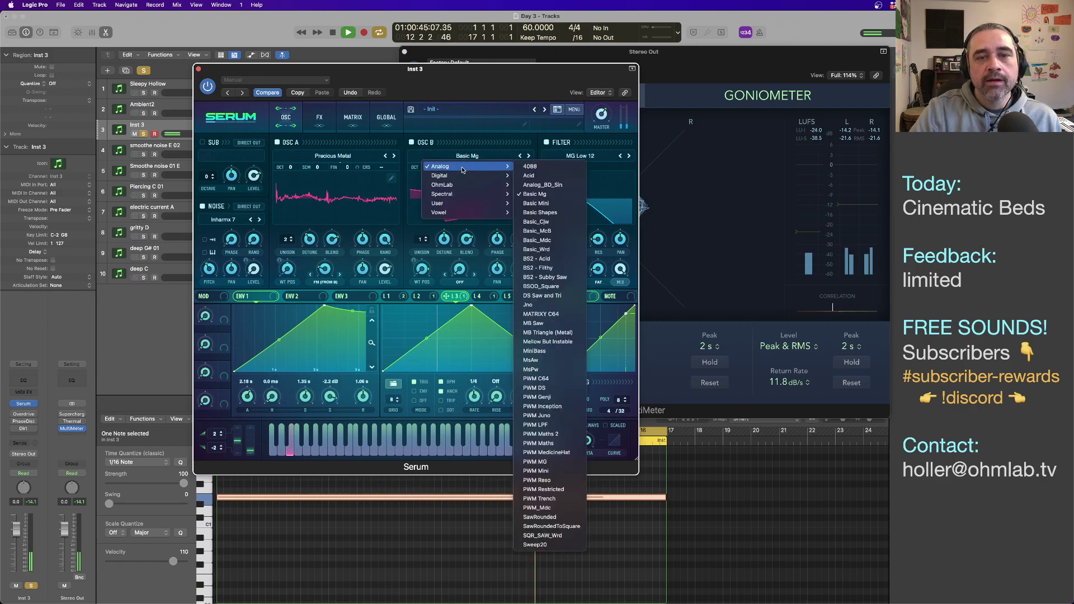
click(527, 184)
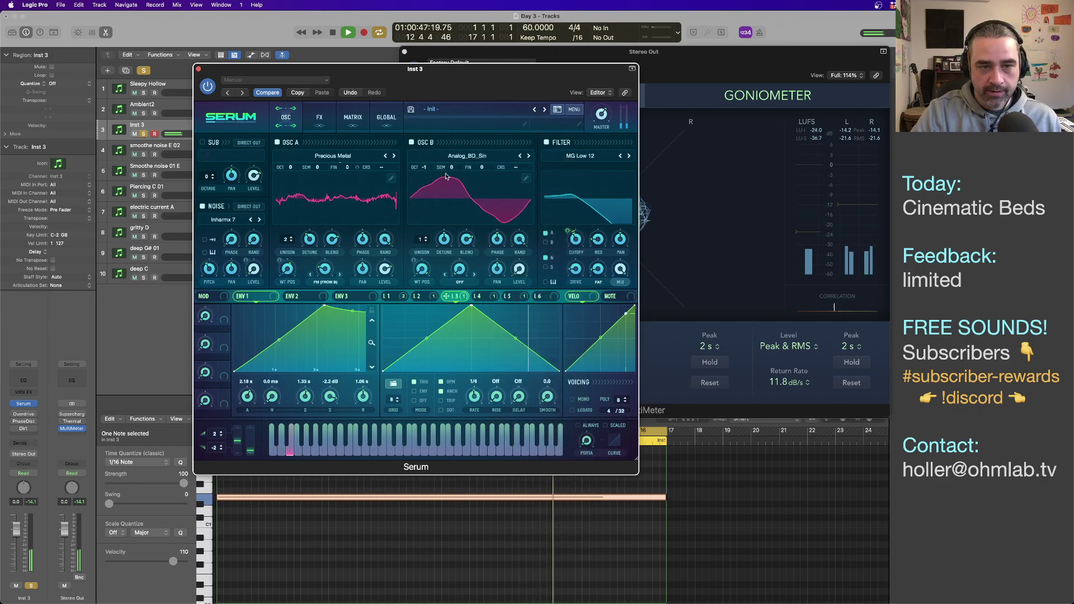
Step: Try a different FM (from B) warp amount on oscillator A, stop playback and set its warp mode to Off
mouse_move(324, 267)
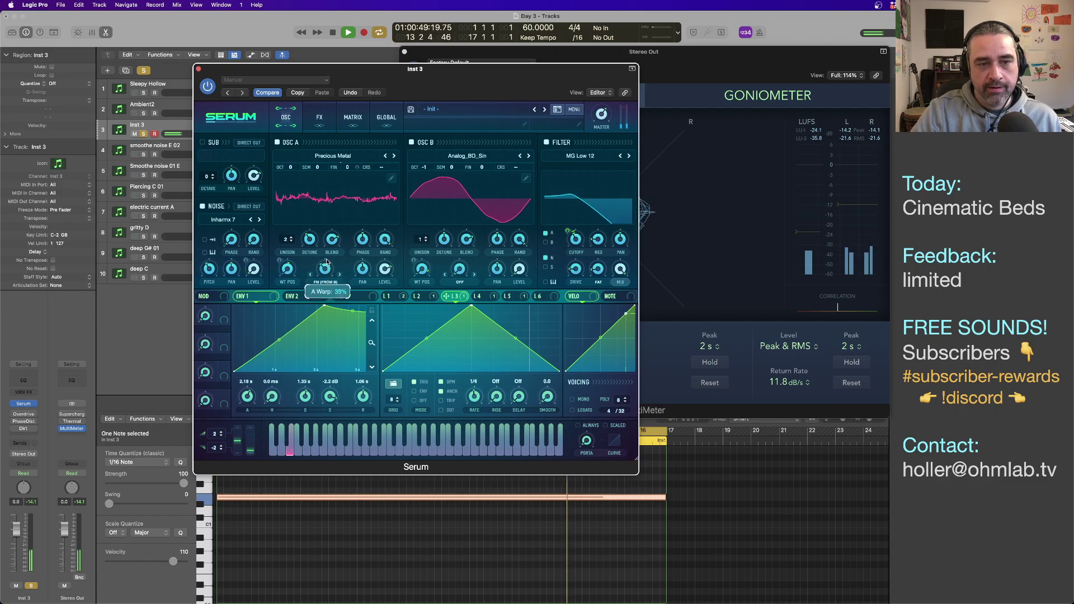
mouse_move(327, 257)
mouse_down()
mouse_move(333, 323)
mouse_move(323, 259)
mouse_up()
key(space)
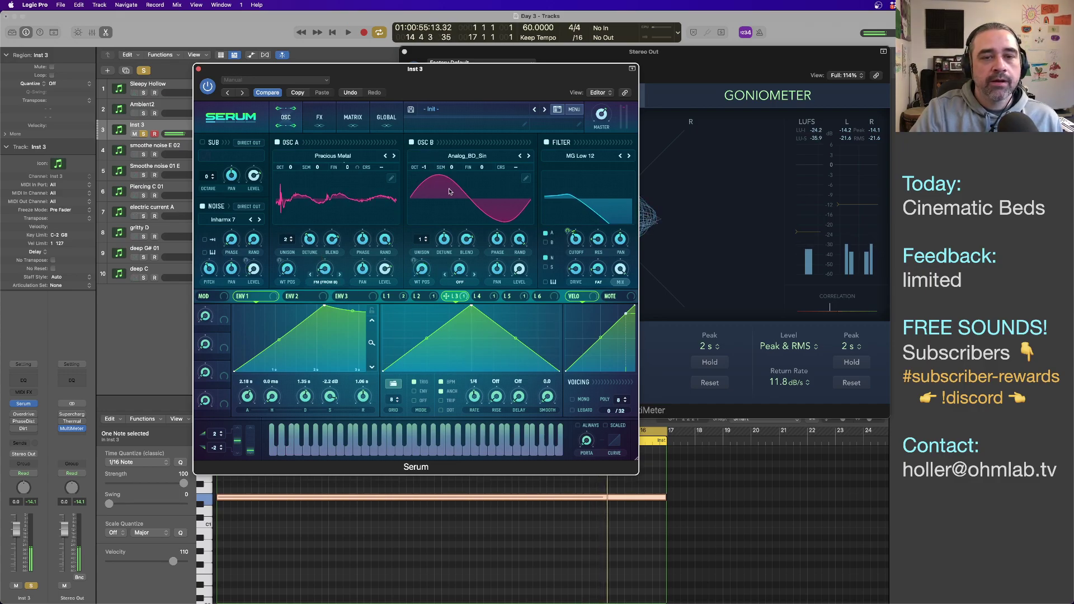
click(325, 282)
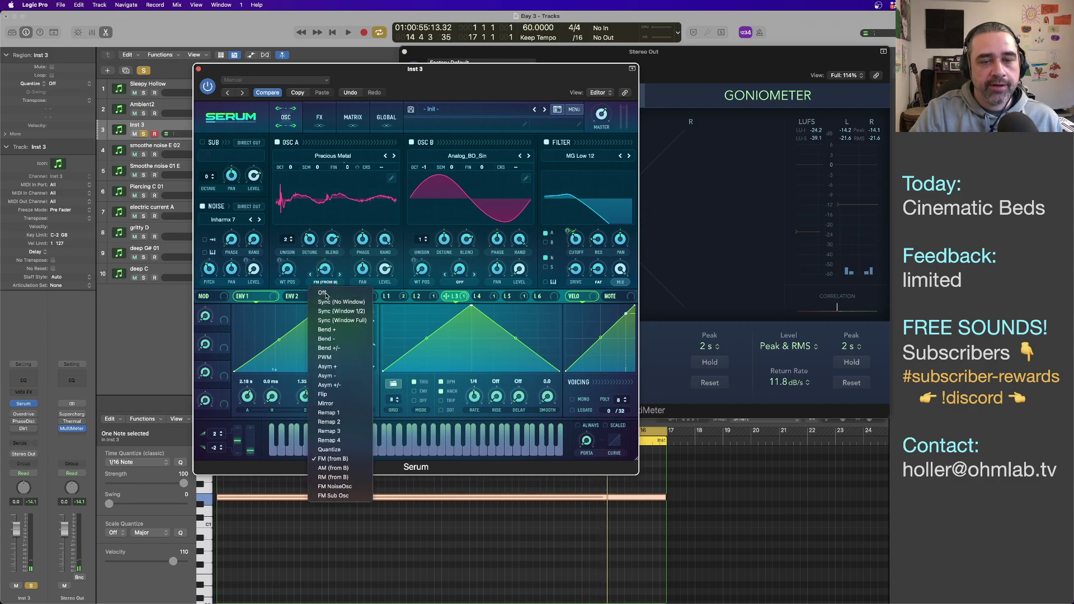
click(336, 292)
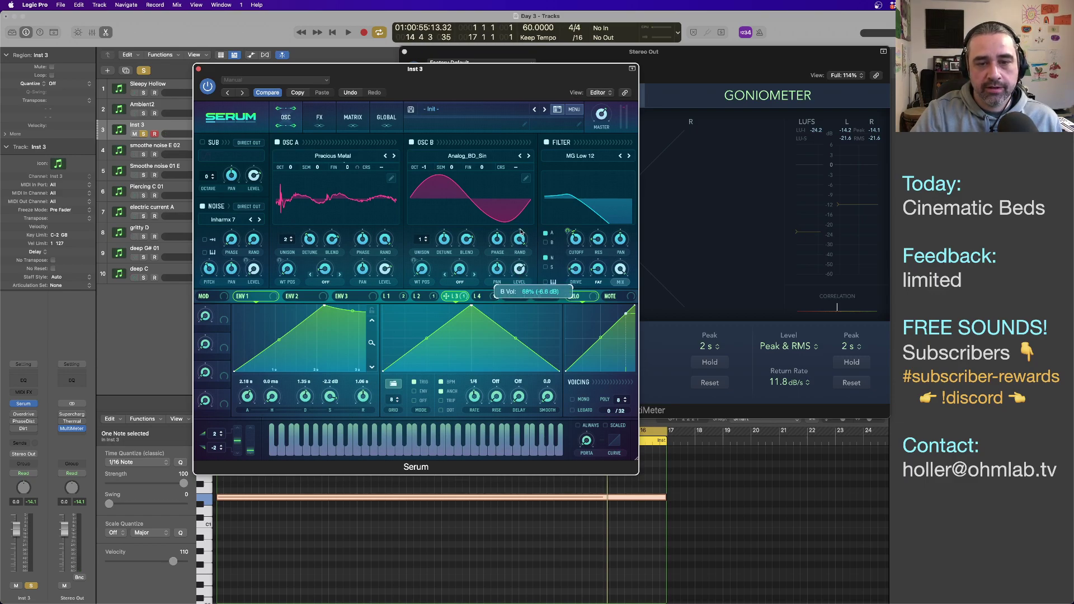
Step: Play the region while adjusting oscillator B's level, and stop playback
key(space)
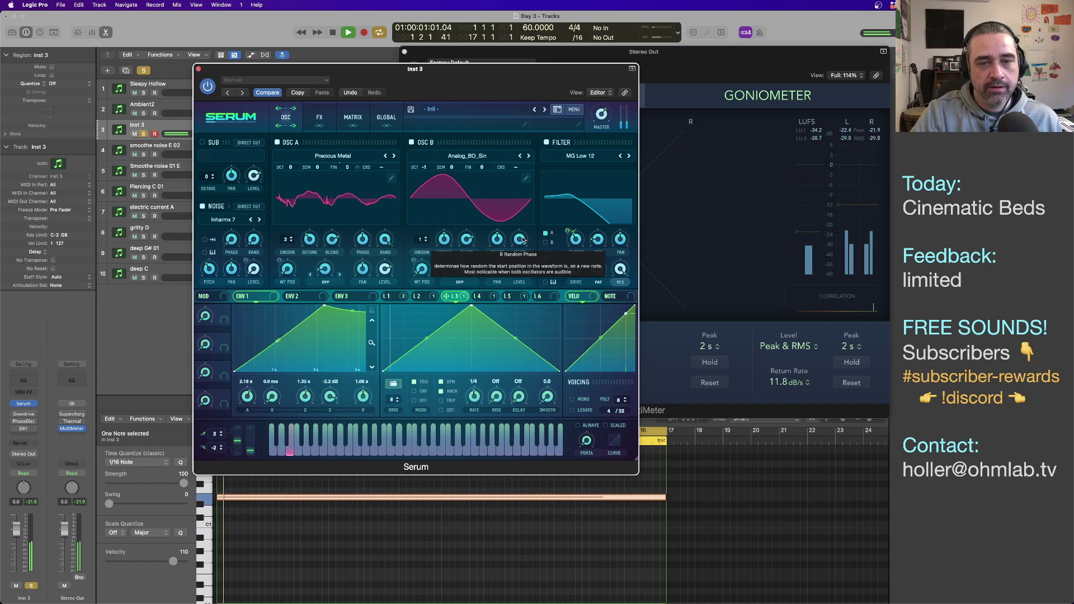
mouse_move(521, 274)
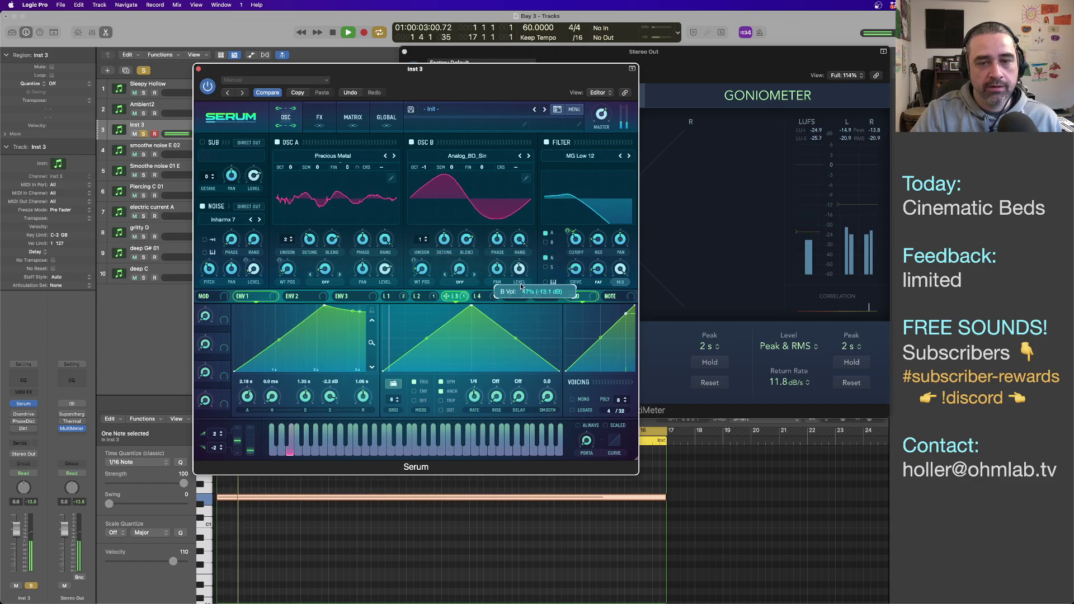
drag(521, 274, 522, 265)
key(space)
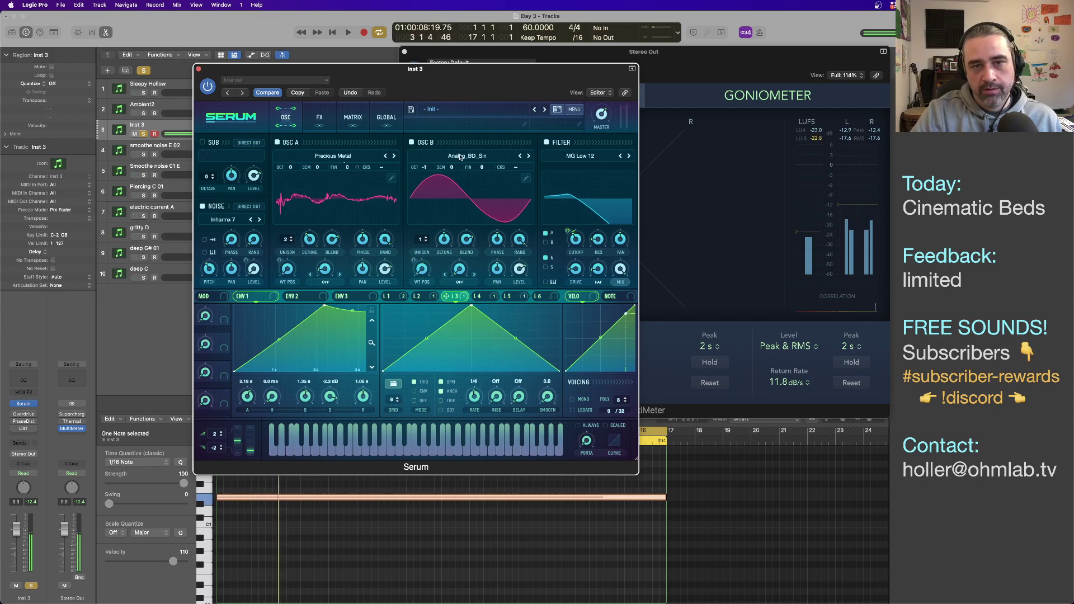
Step: Load the Somethin Different wavetable from the SoundFreqs user folder into oscillator B
click(496, 155)
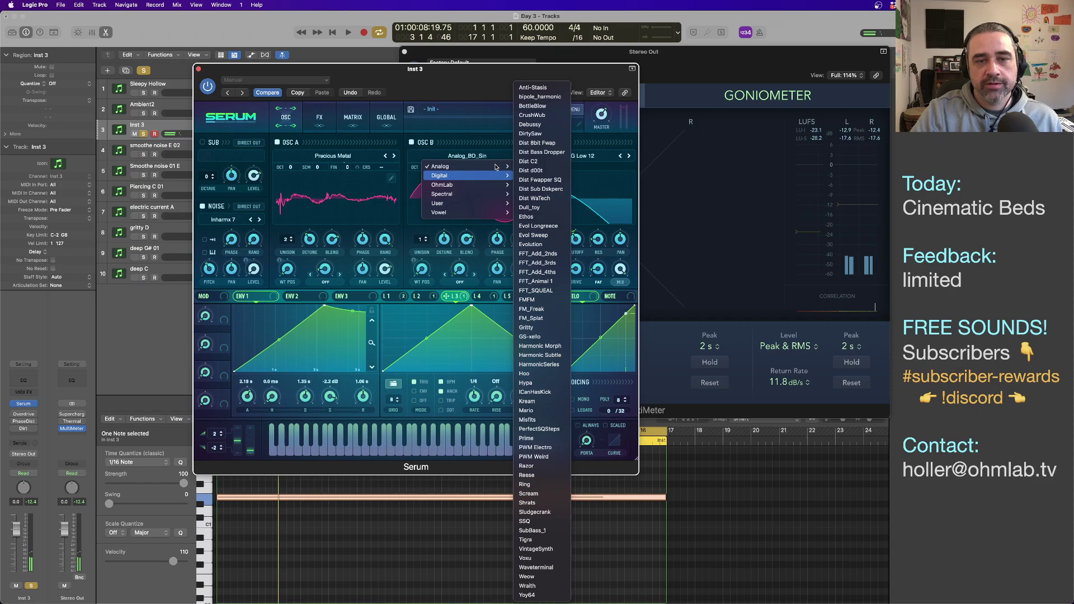
mouse_move(465, 203)
mouse_move(616, 323)
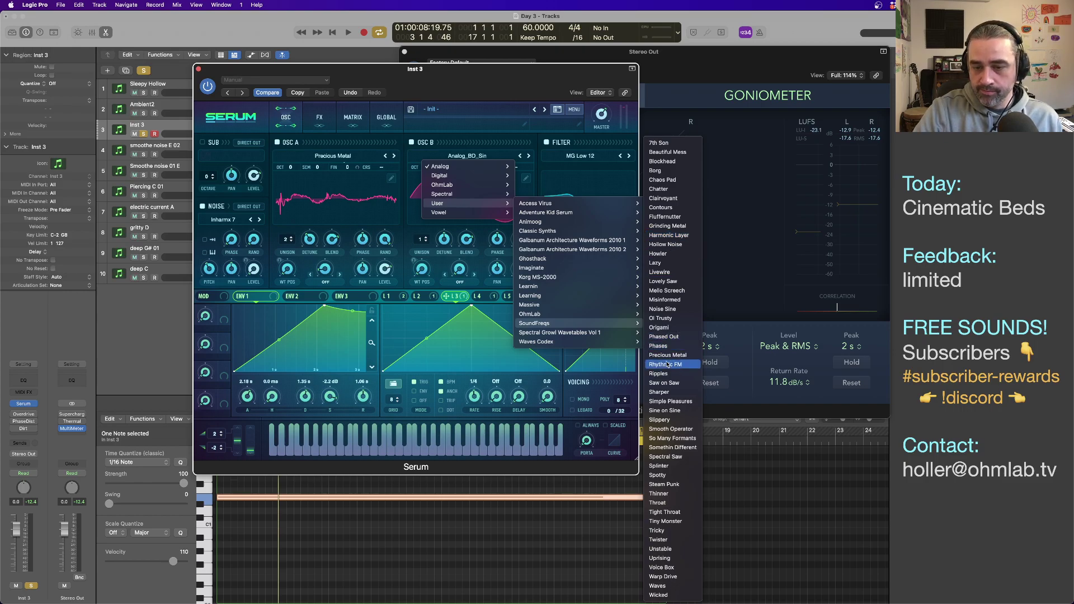
click(673, 448)
Step: During playback, route oscillator B through the filter and adjust its wavetable position and level
key(space)
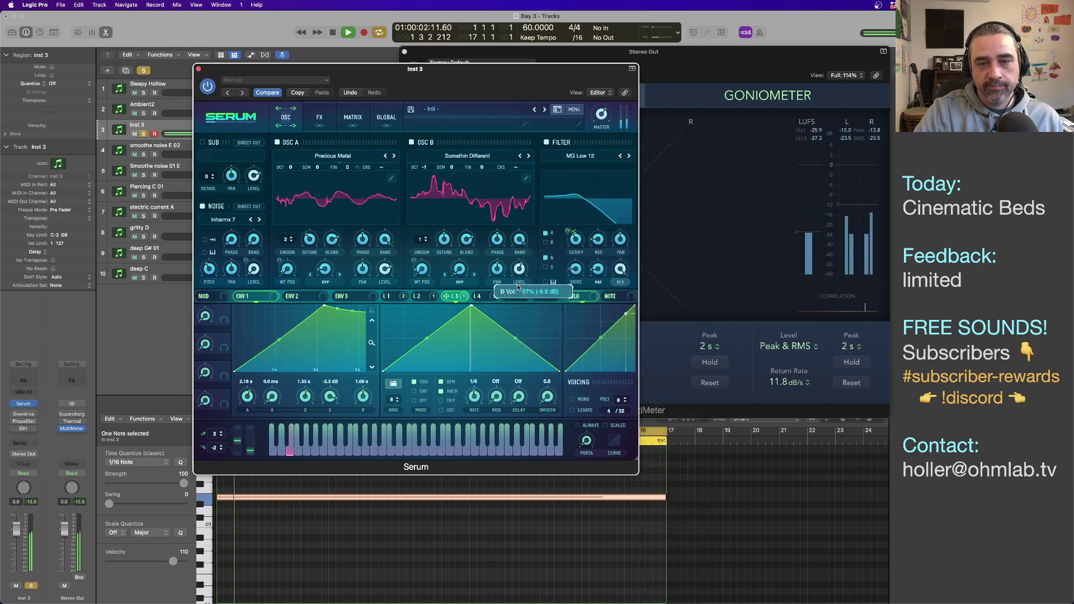
drag(424, 271, 421, 250)
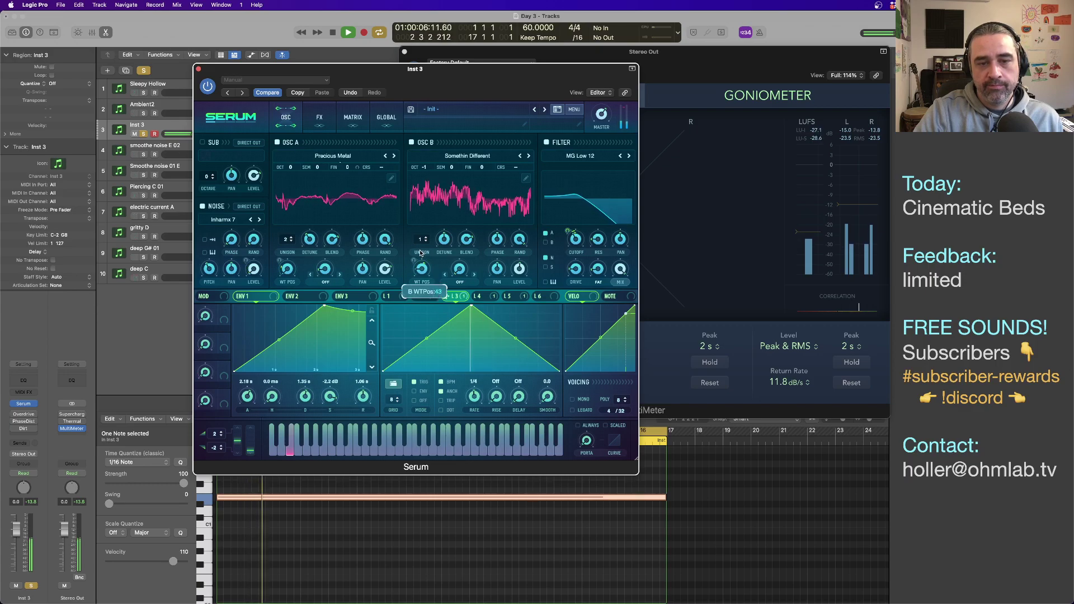
drag(519, 269, 523, 295)
click(546, 242)
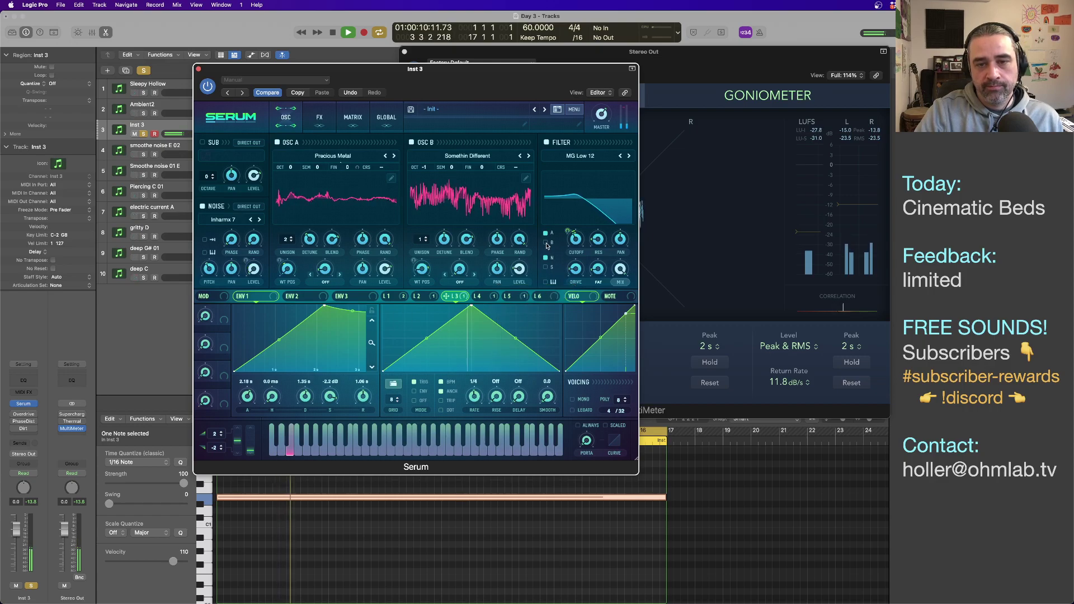
drag(422, 268, 422, 273)
click(518, 270)
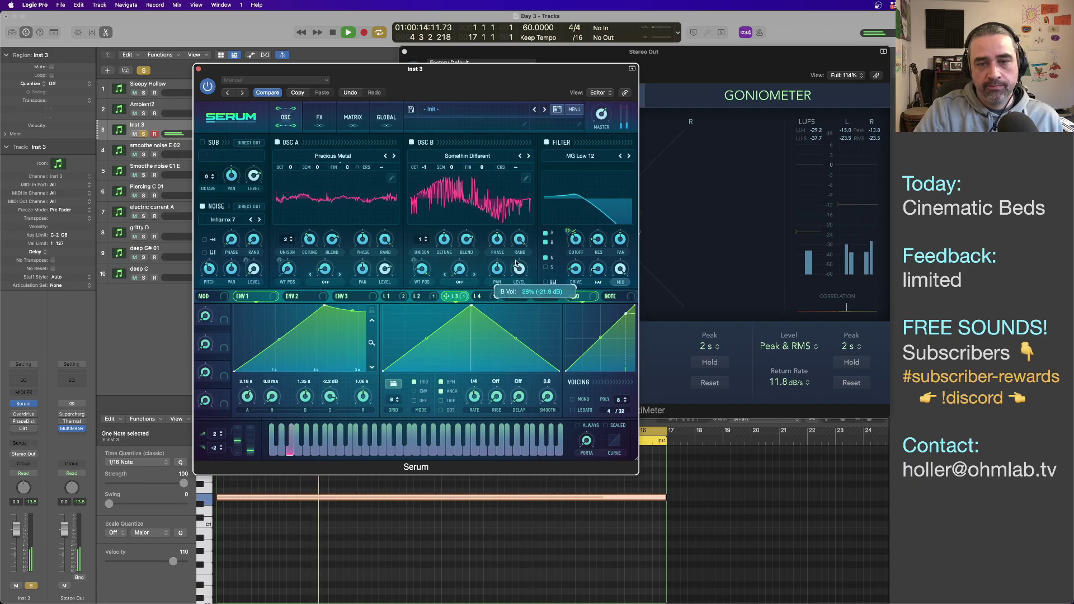
drag(516, 257, 518, 230)
key(space)
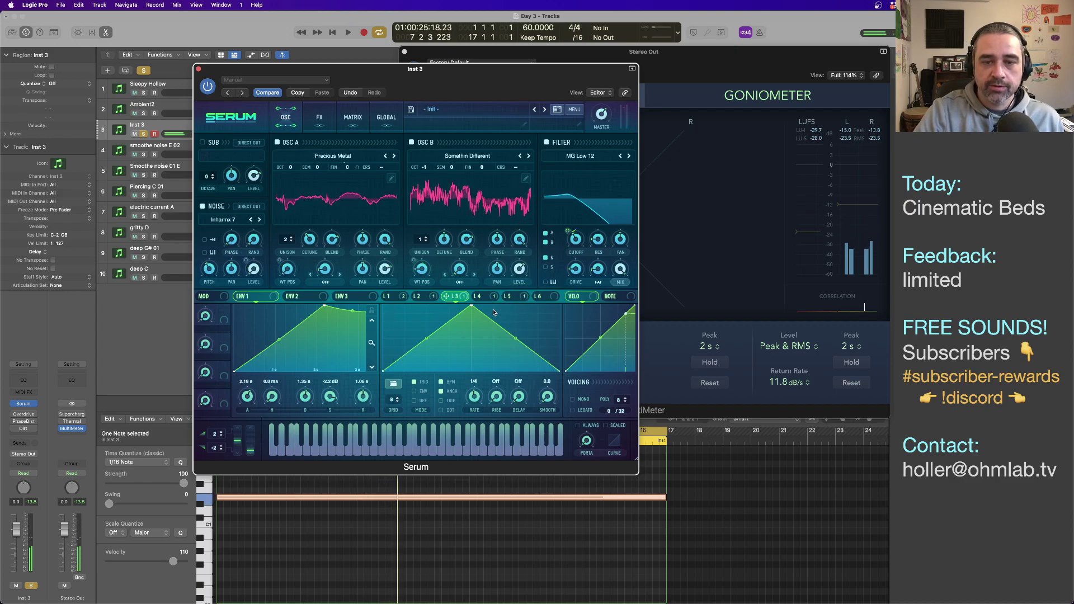
Step: Assign LFO 6 to oscillator B's level and round its curve, with trigger mode on and the rate at 8 bar
click(546, 297)
mouse_move(520, 269)
mouse_down()
mouse_move(520, 313)
mouse_move(523, 264)
mouse_move(525, 273)
mouse_move(510, 270)
mouse_up()
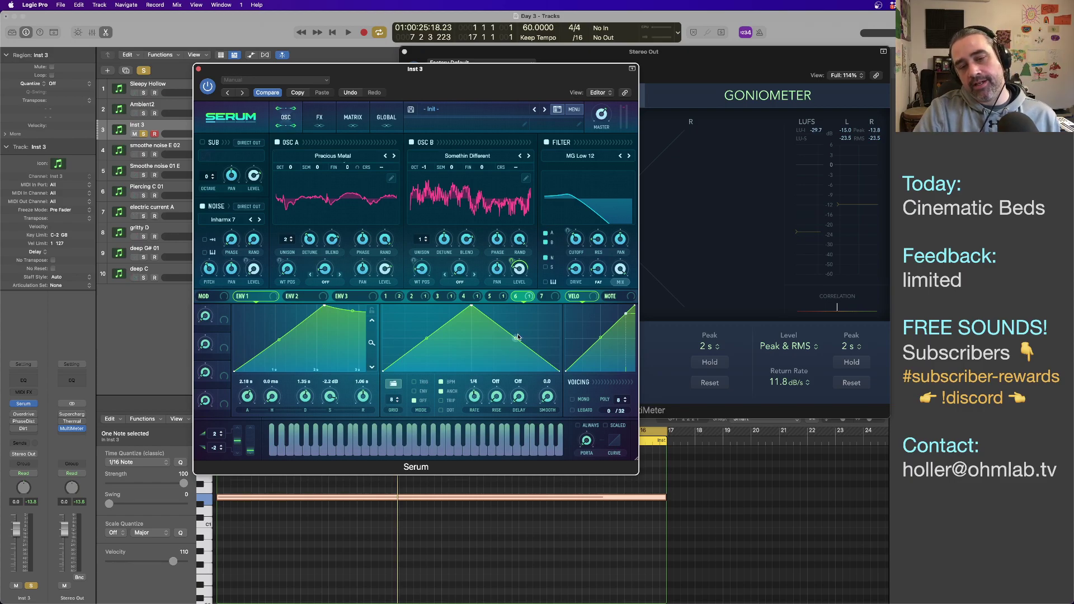
drag(517, 339, 493, 325)
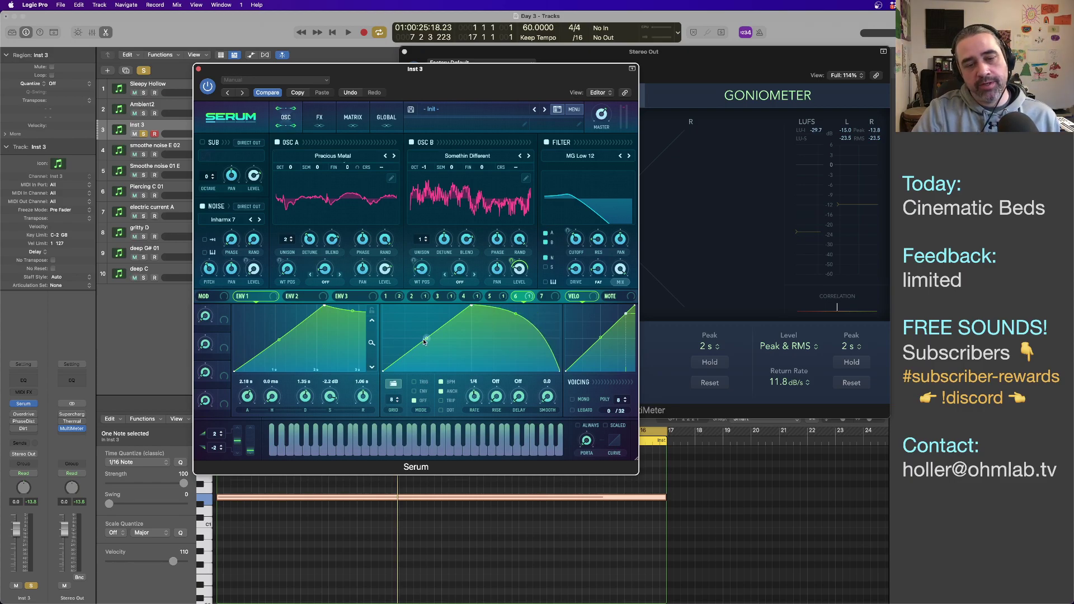
drag(424, 341, 419, 322)
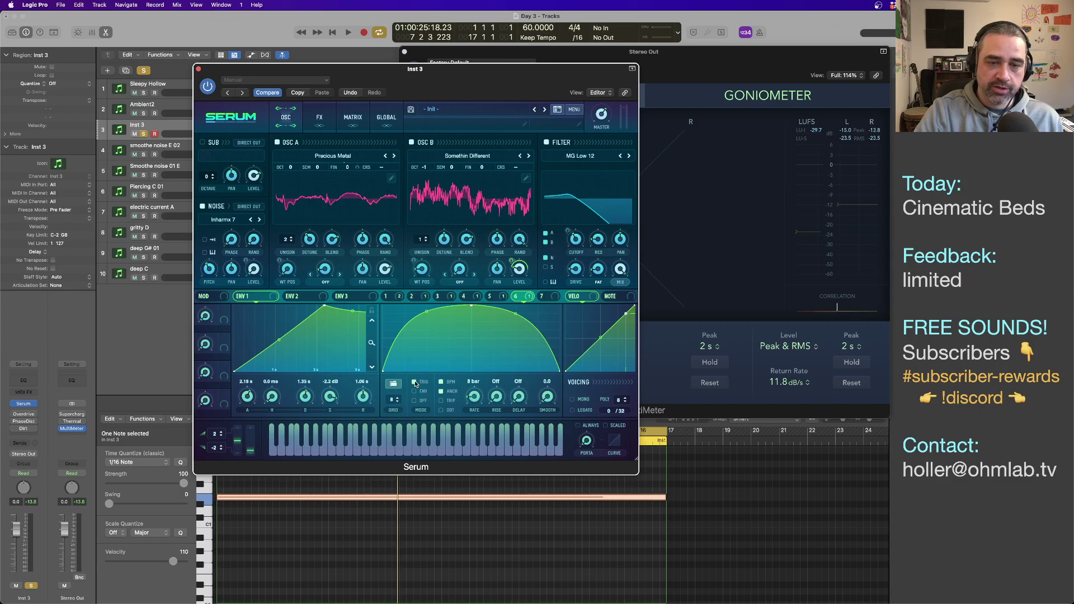
Step: Check the shapes, modes and rates of LFOs 1 and 3 to 7
click(386, 297)
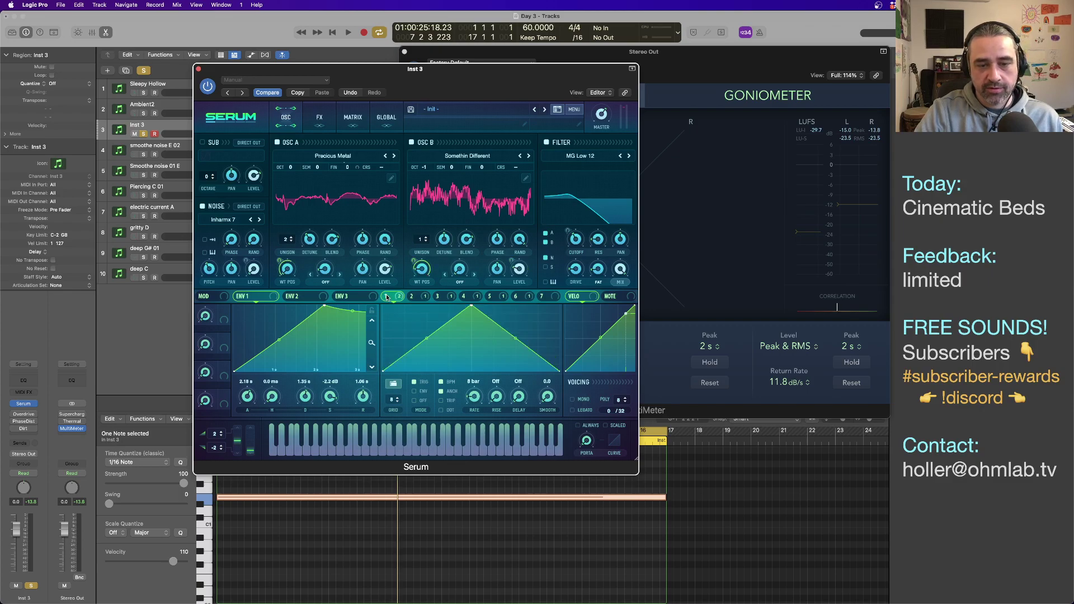
click(446, 299)
click(467, 298)
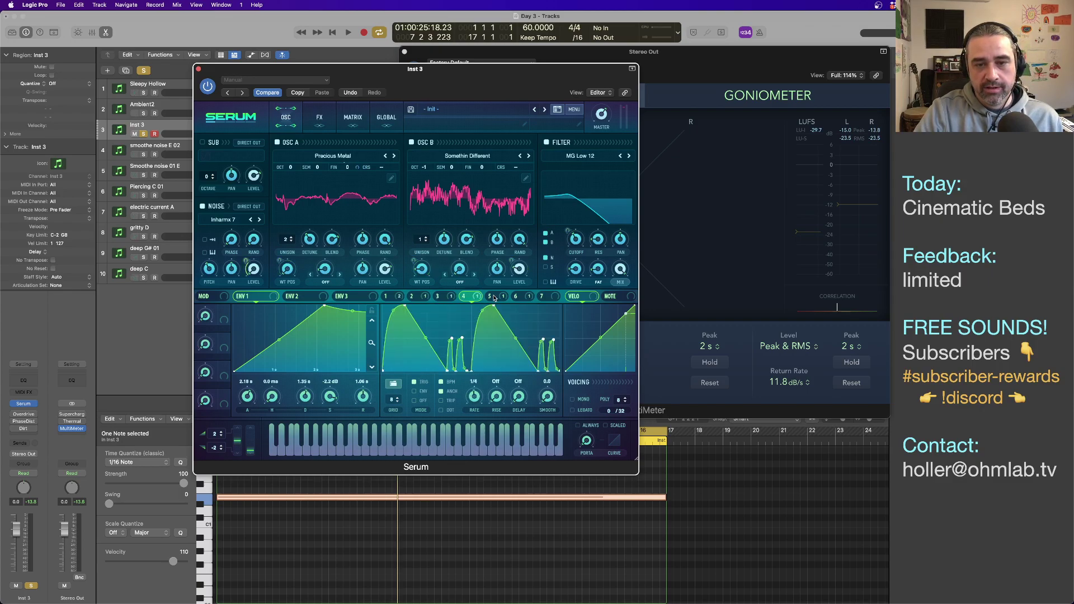
click(490, 297)
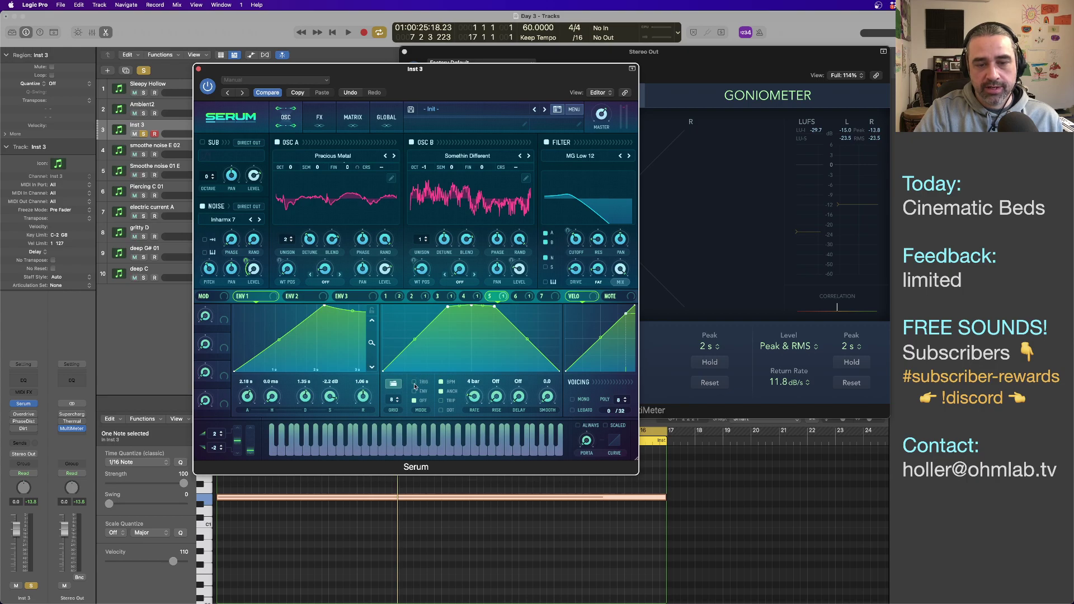
click(516, 297)
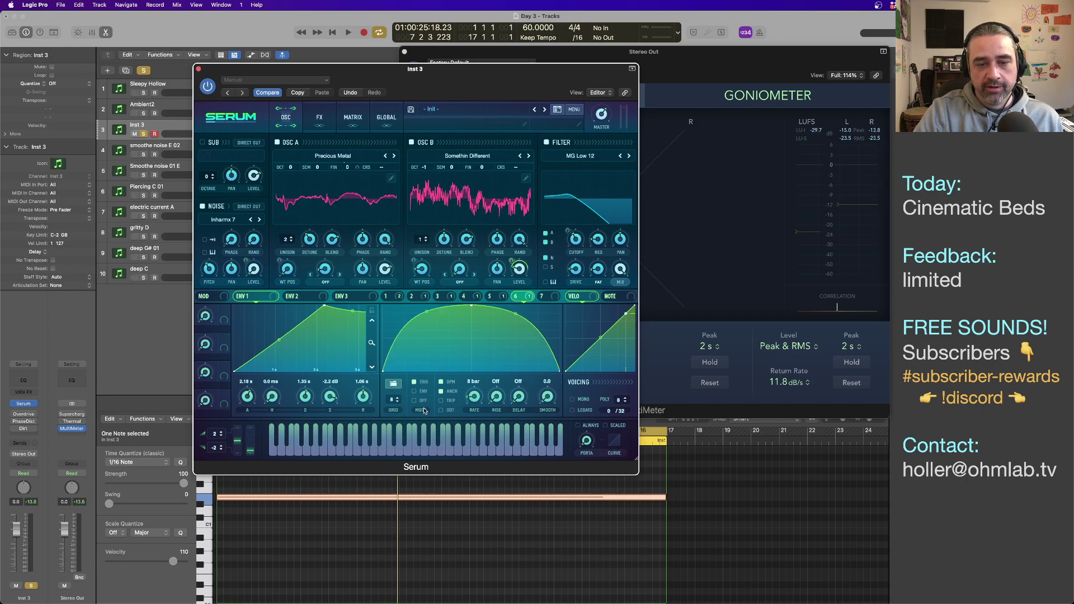
click(542, 297)
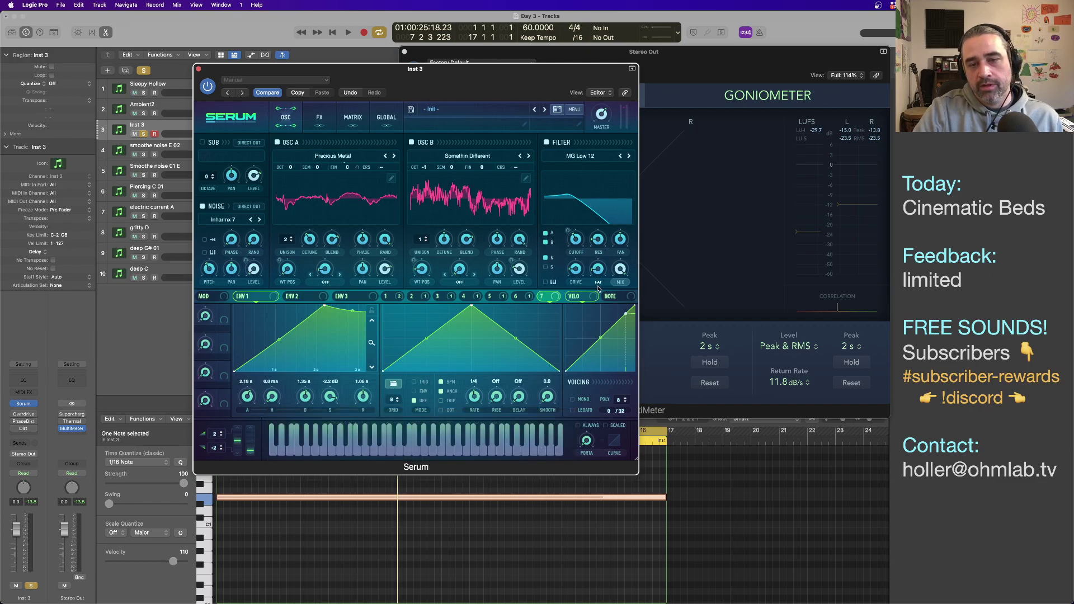
Step: Move the Serum window to uncover the region and goniometer, play the region from the start and show LFO 6
drag(413, 87, 307, 163)
key(Return)
key(space)
key(space)
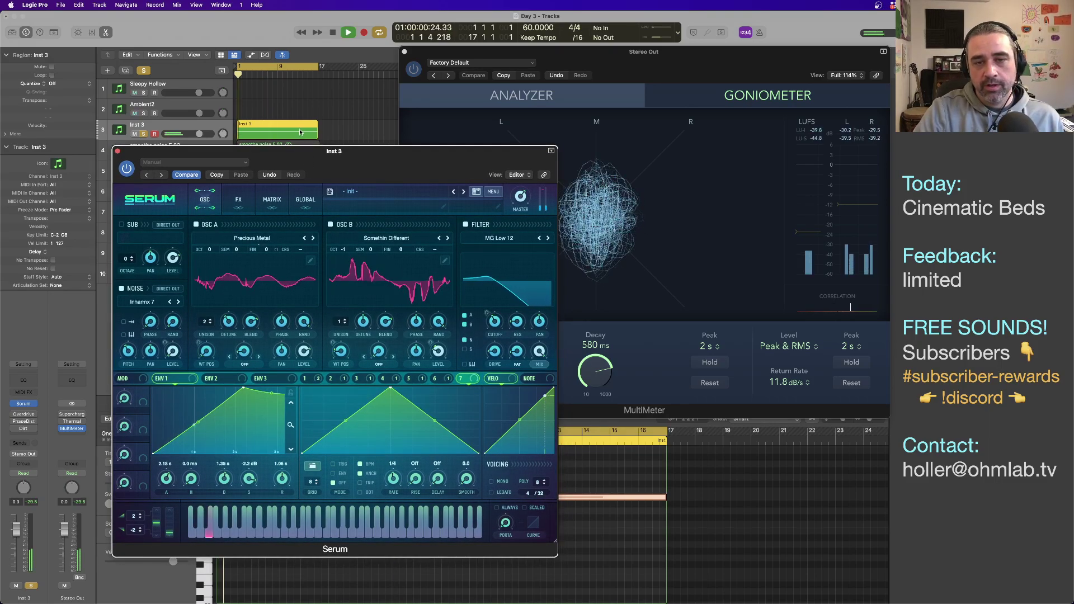
drag(480, 157, 448, 156)
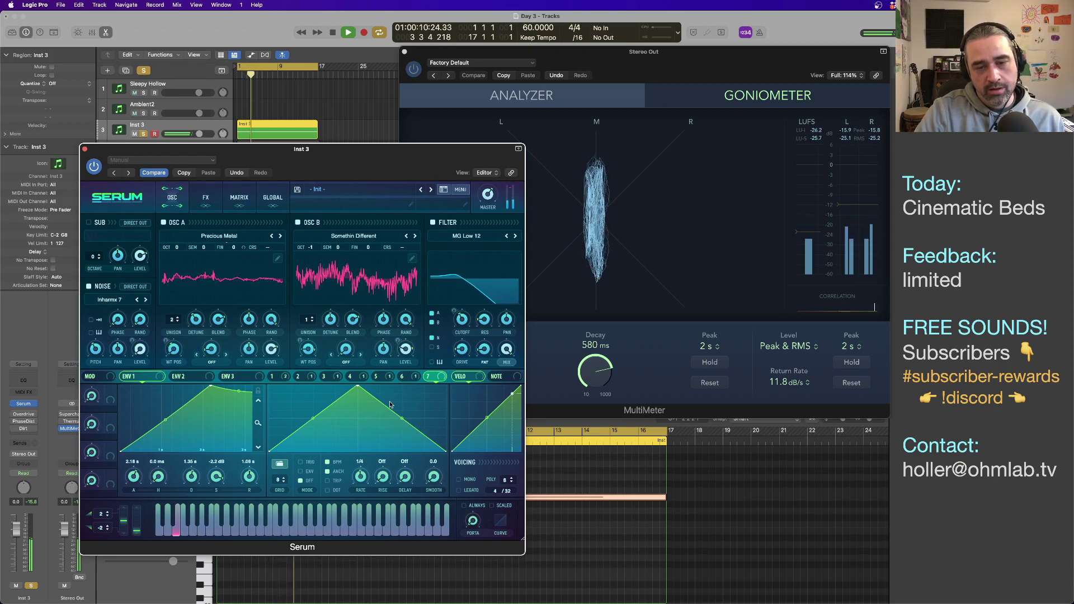
click(409, 380)
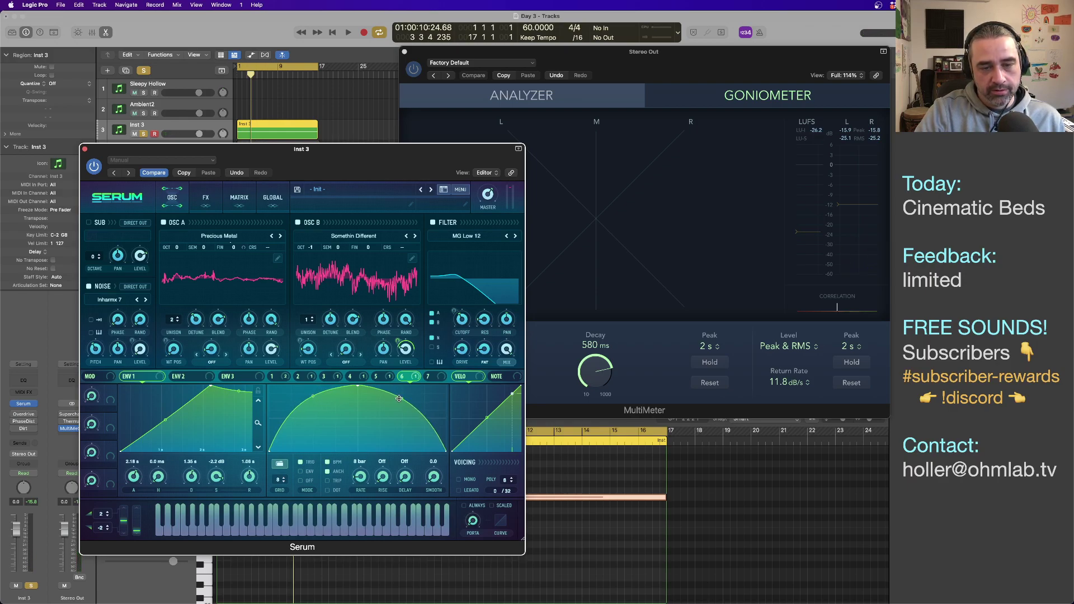
Step: Raise oscillator A's level to 100% during playback, switching oscillator B off to hear A without it and back on
key(space)
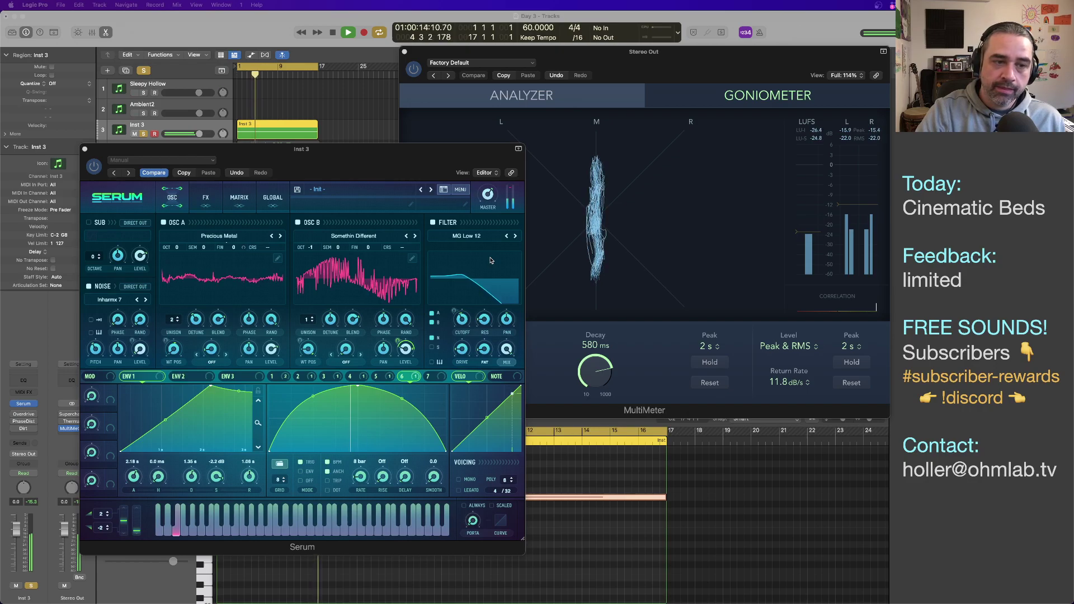
click(273, 353)
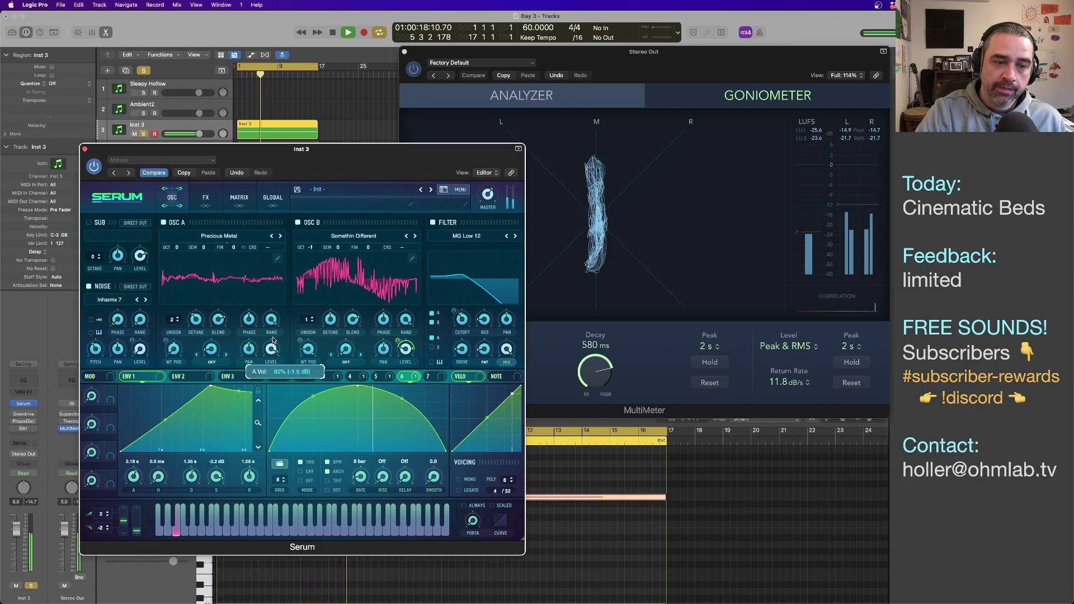
key(space)
click(298, 223)
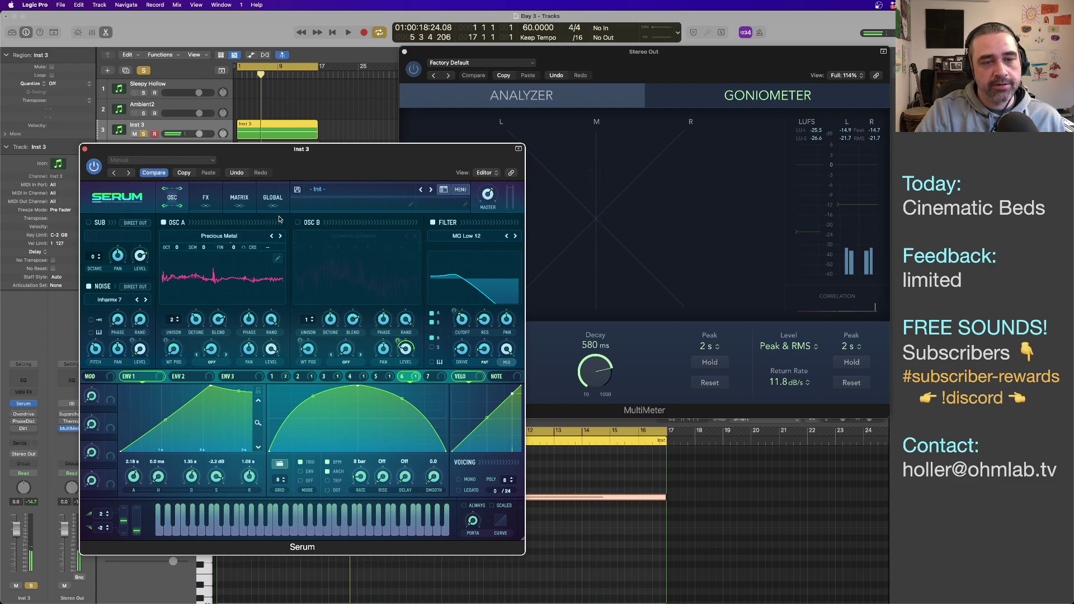
key(space)
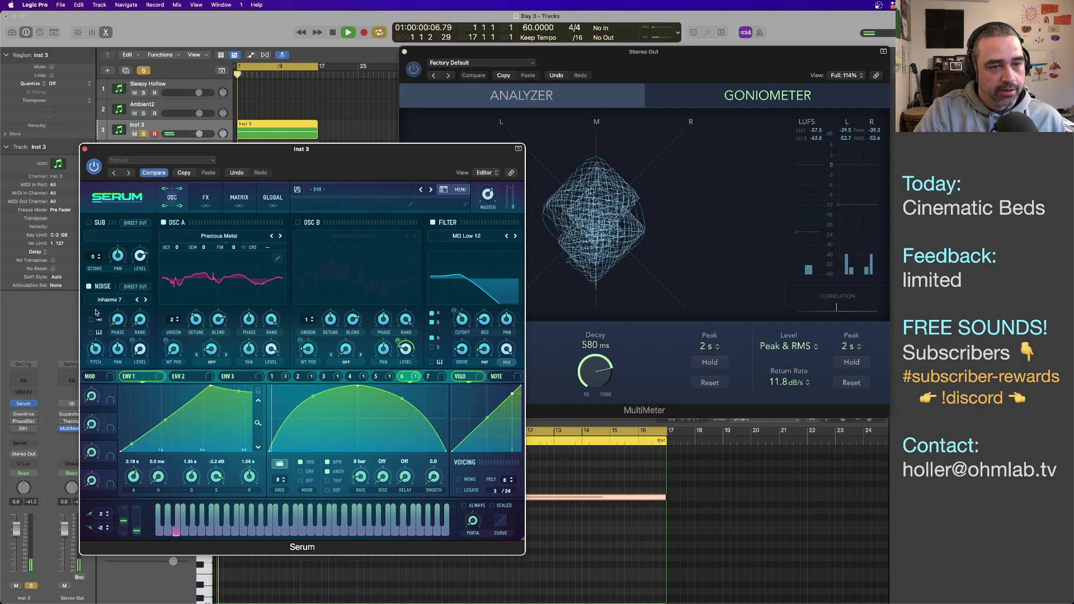
drag(177, 353, 179, 349)
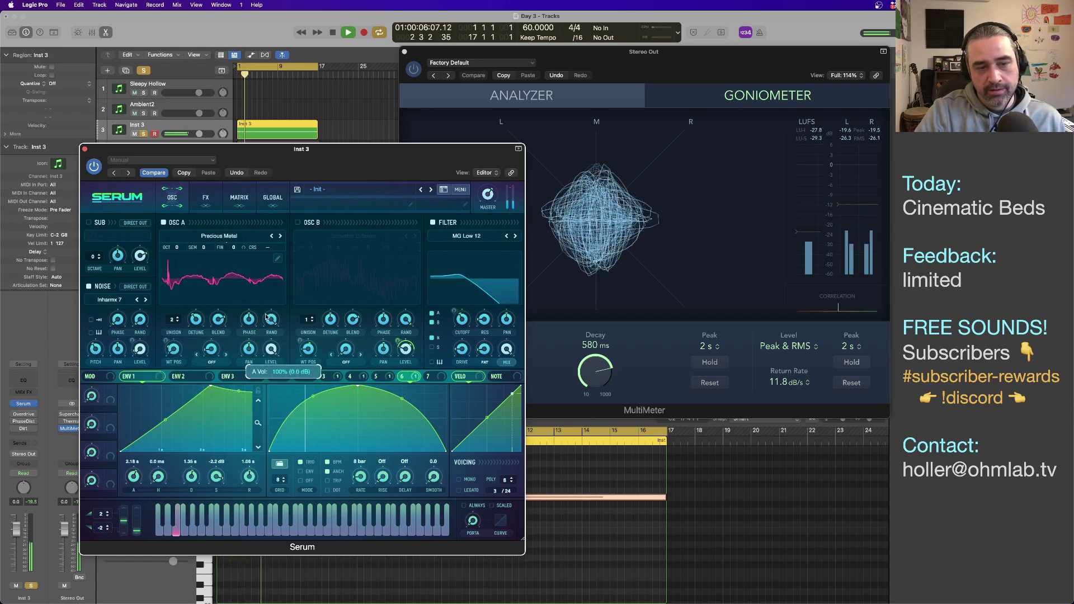
click(297, 223)
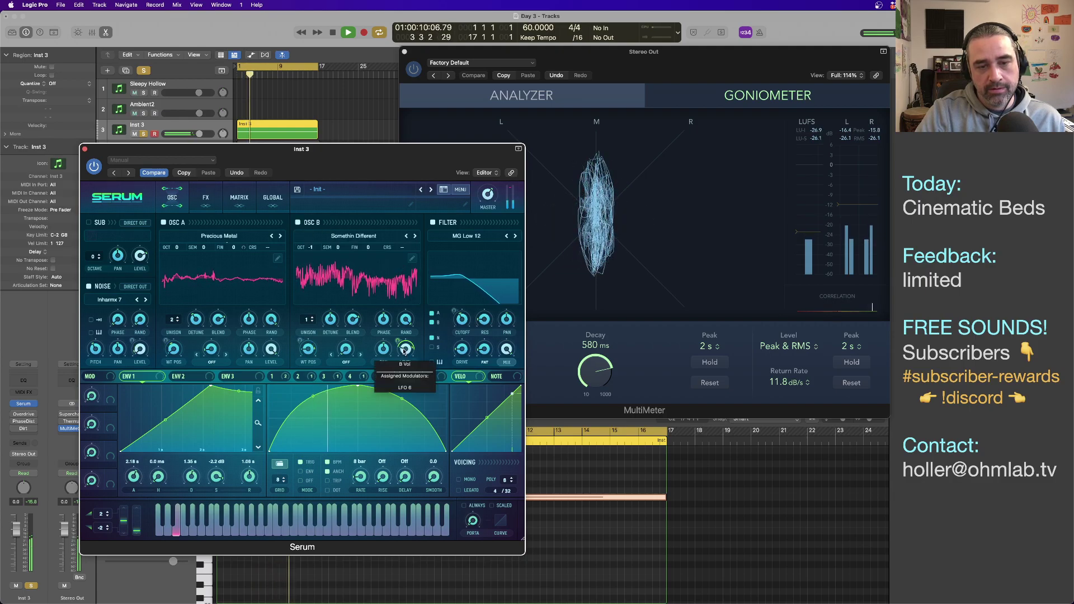
Step: Adjust LFO 6's modulation depth on oscillator B's level while the region plays
mouse_move(398, 347)
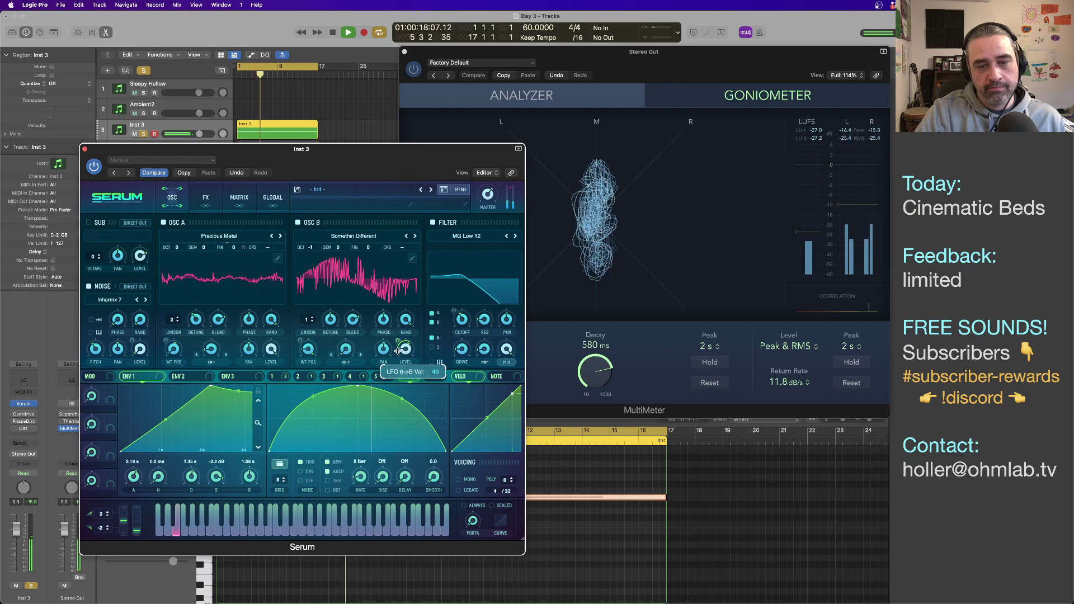
drag(398, 351, 397, 355)
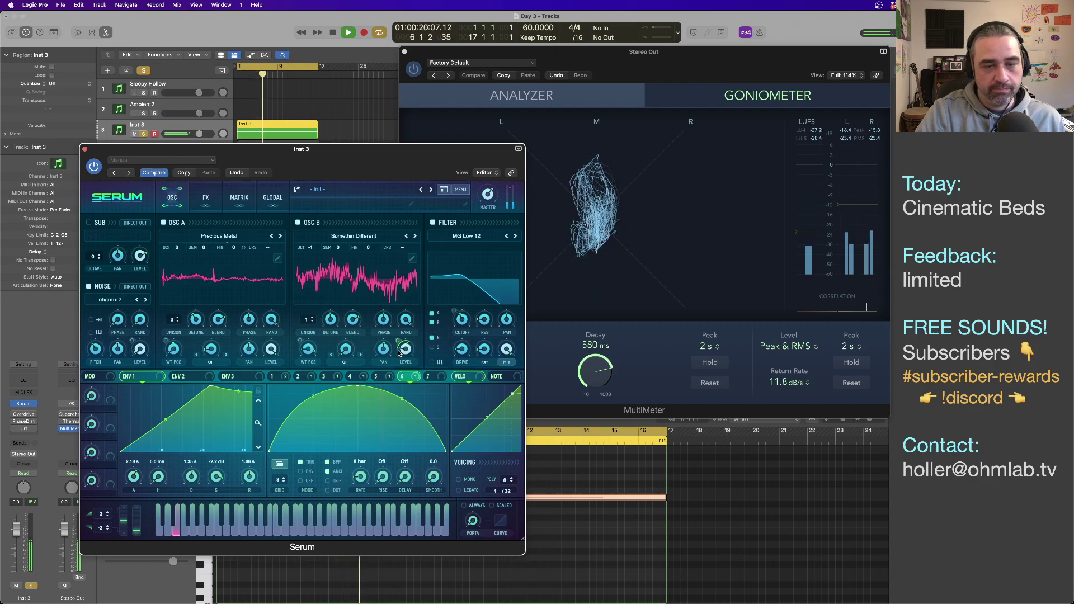
mouse_move(405, 349)
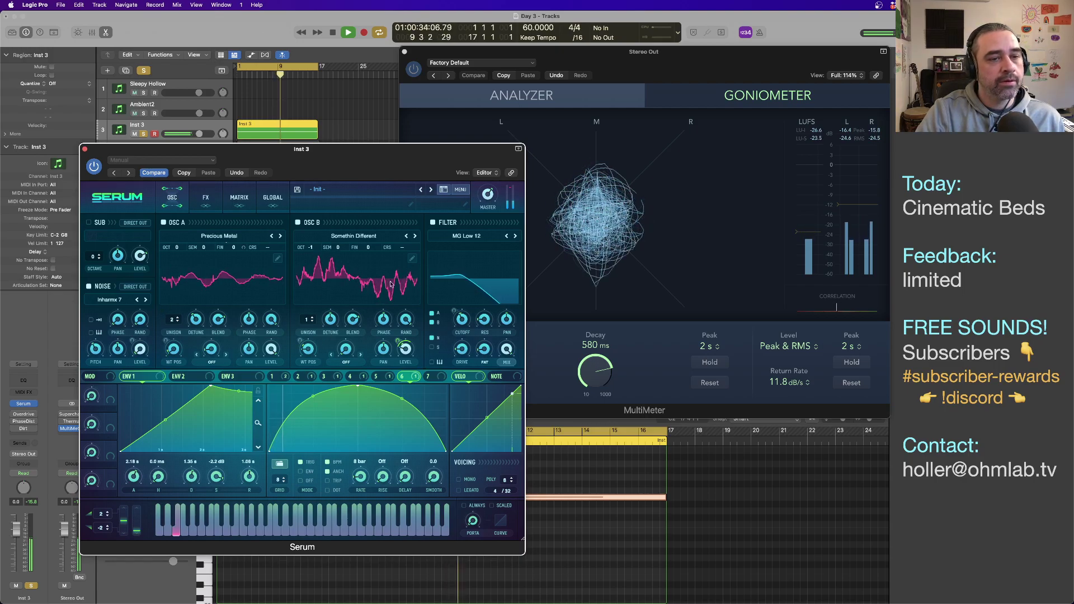
Step: Add a Filter below the distortion in Serum's effects, set it to the Cmb + flanger type and bypass it
click(206, 200)
click(111, 357)
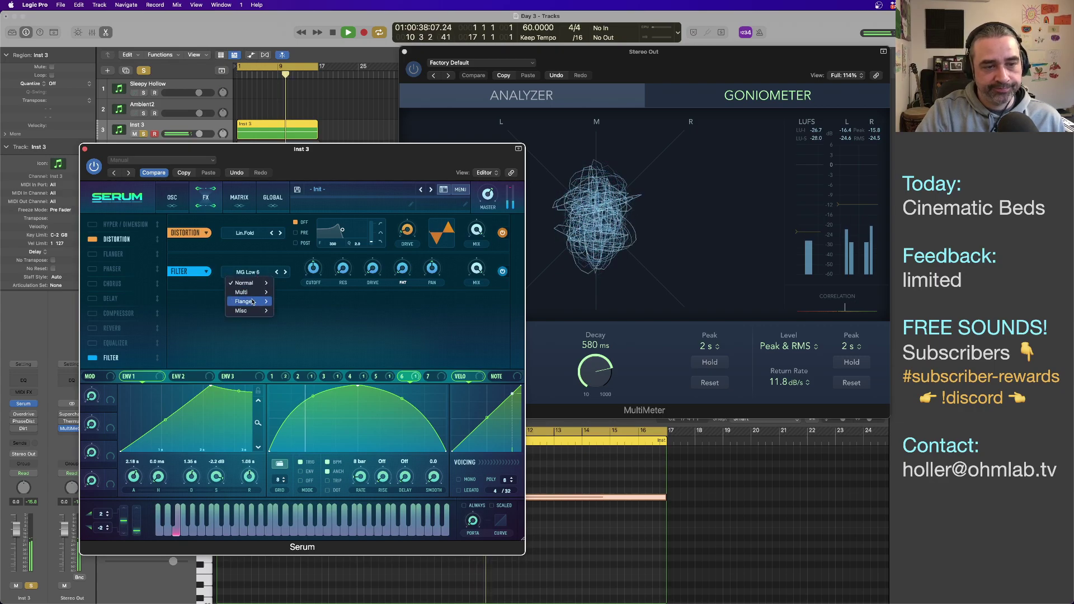
mouse_move(252, 301)
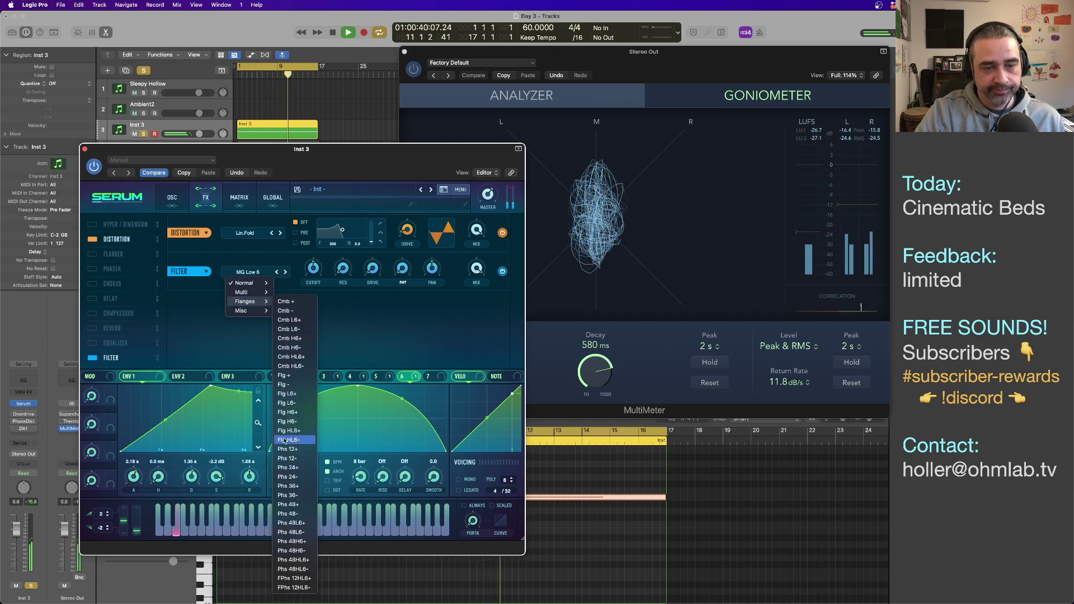
click(292, 304)
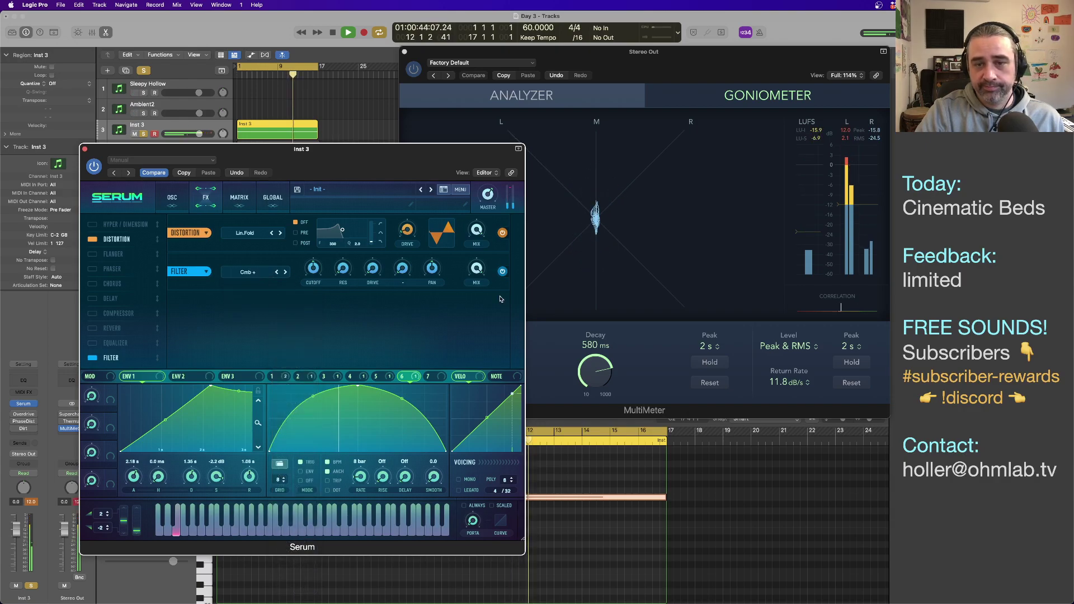
click(502, 271)
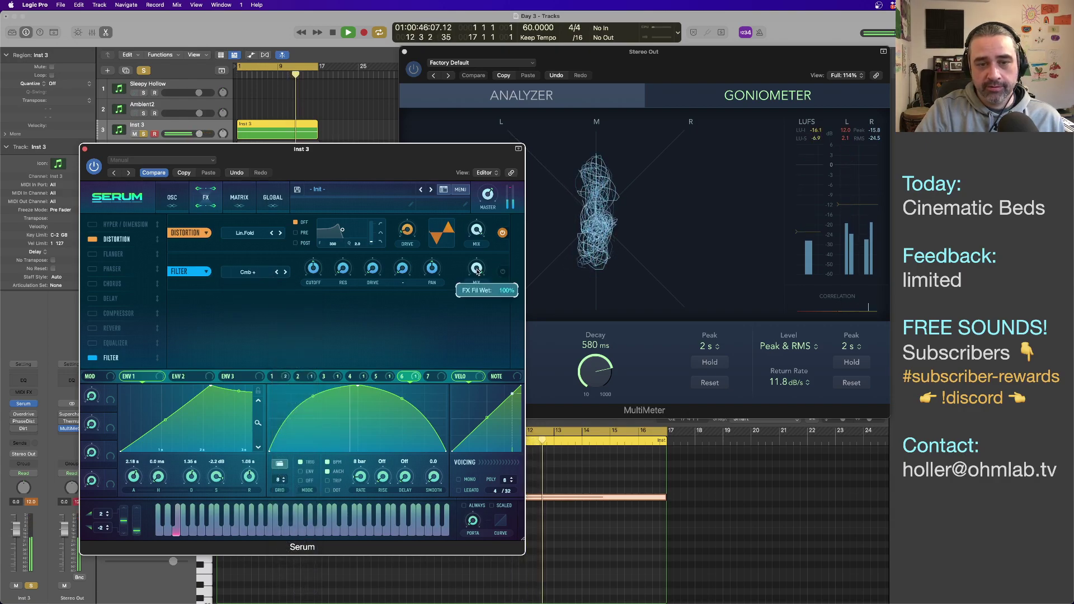
Step: Change the effects filter to the Band 12 type and switch it back on at full mix
click(247, 272)
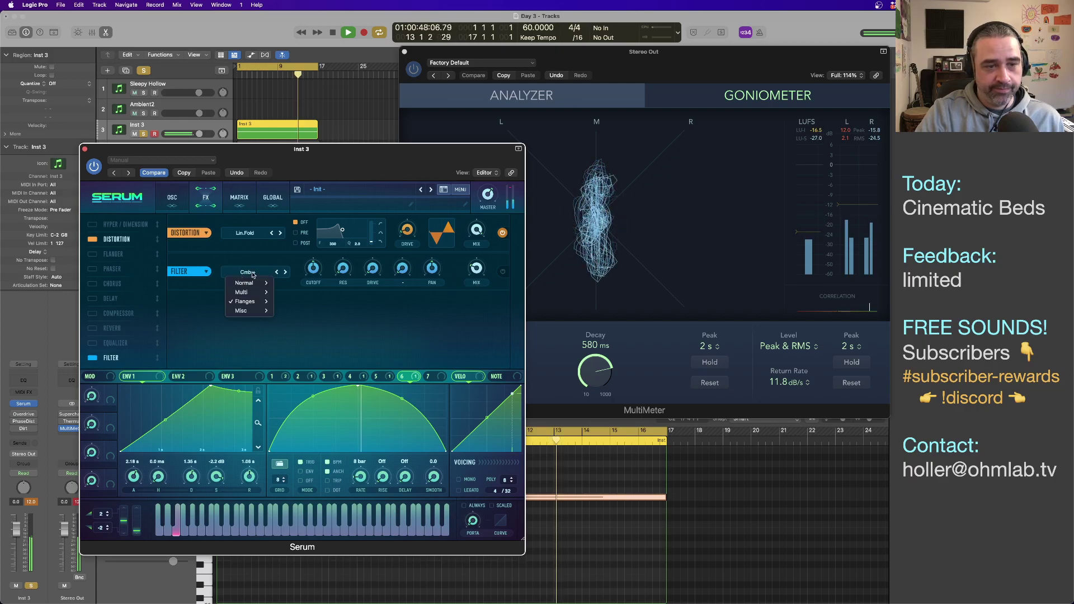
mouse_move(246, 283)
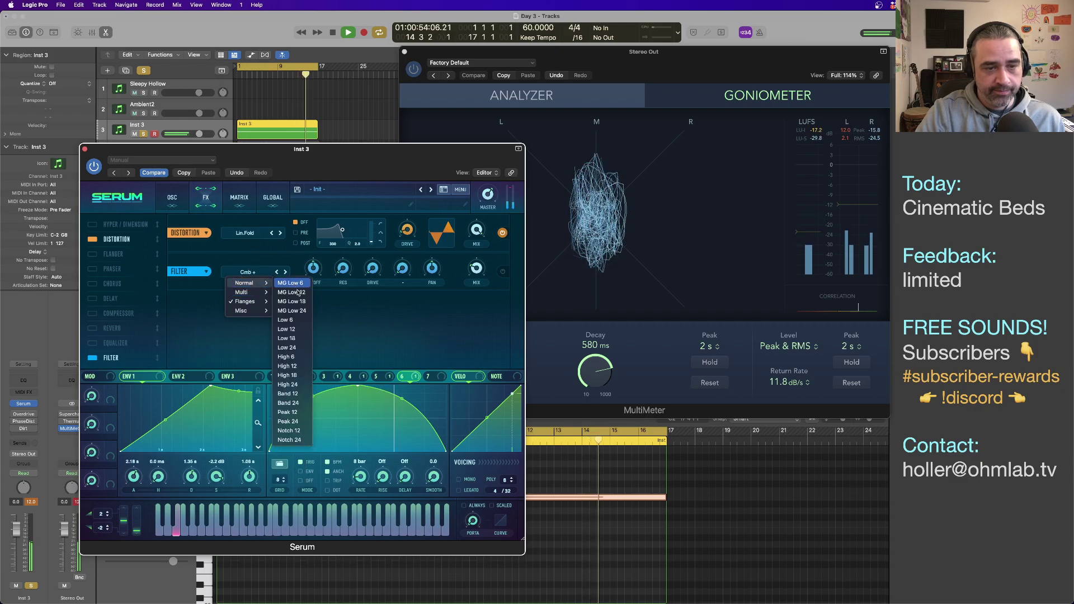
click(287, 393)
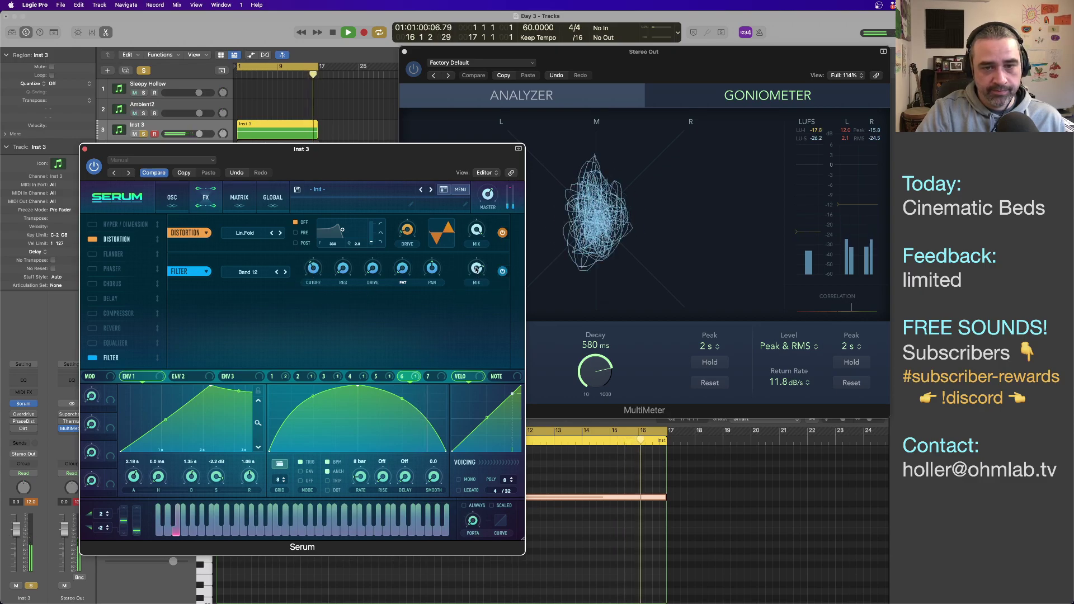
drag(476, 286, 476, 281)
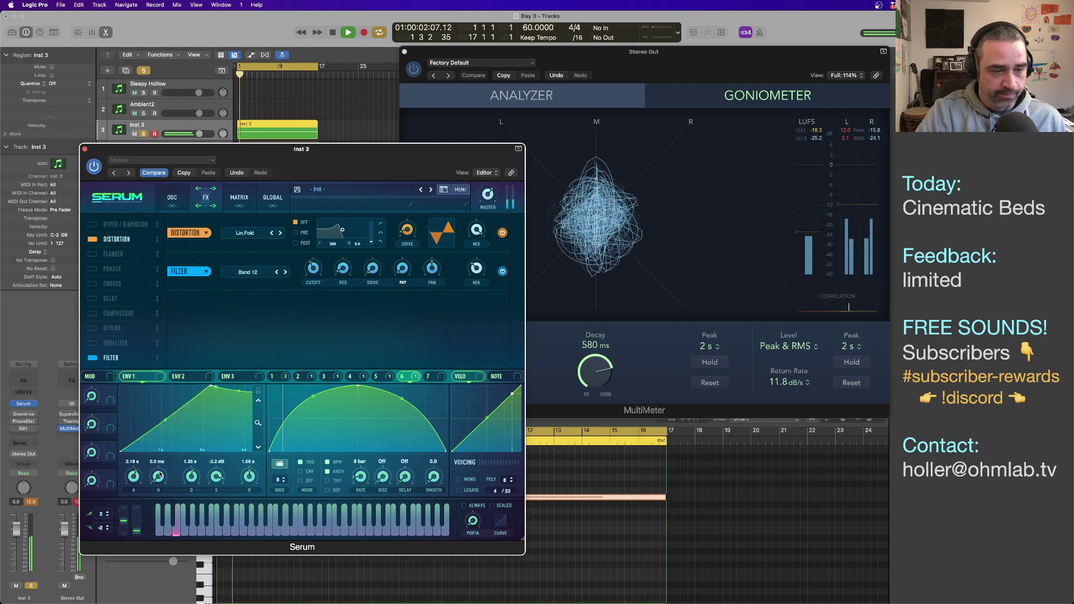
Step: Shorten envelope 1's attack to 1.68 s and stop playback
drag(134, 476, 135, 485)
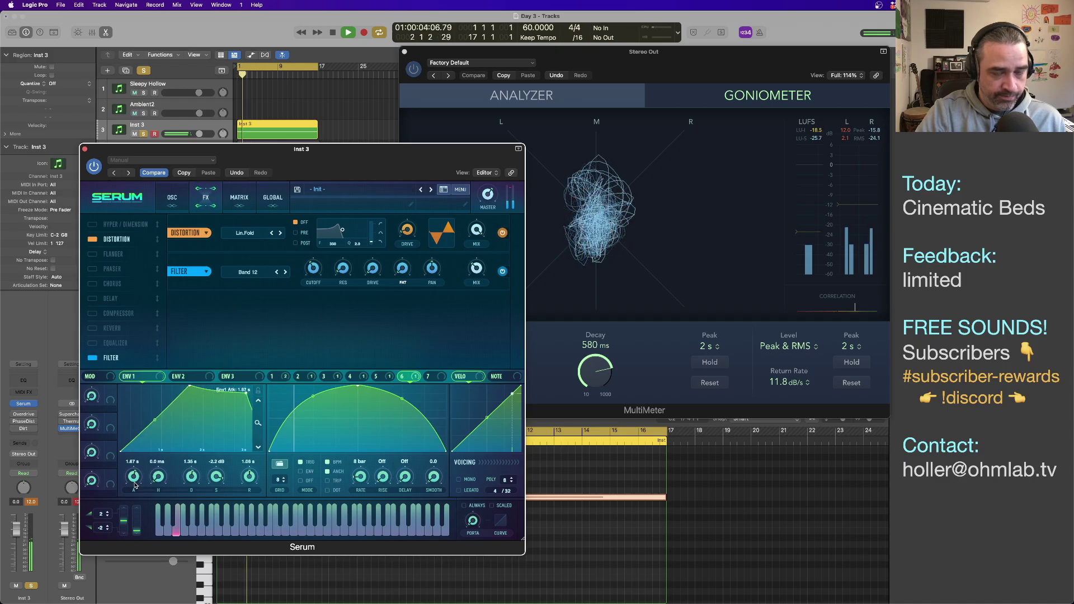
key(space)
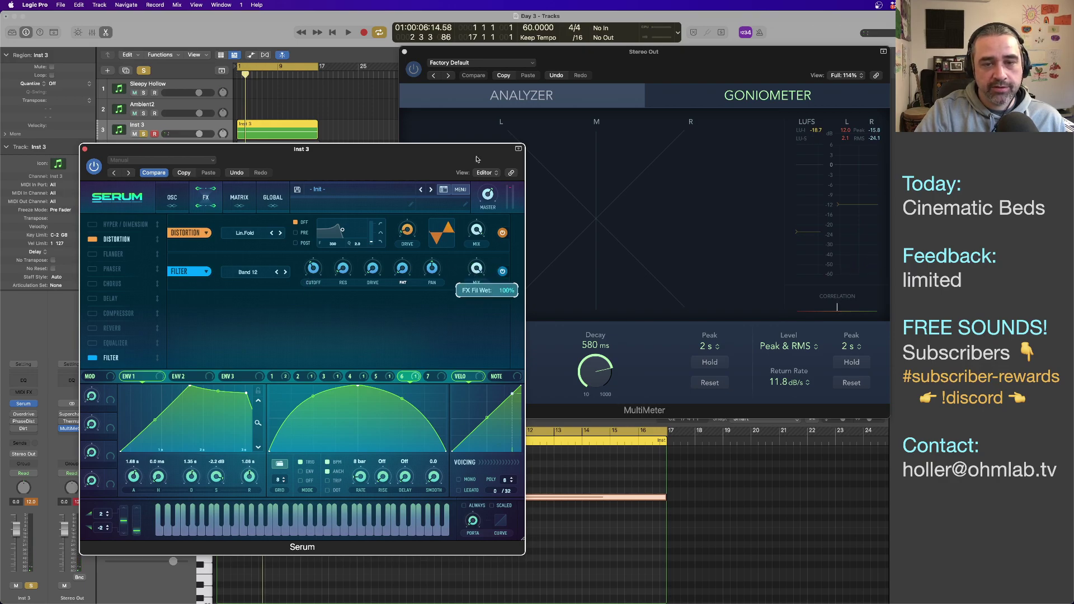
Step: Replay the region and sweep the Band 12 filter's cutoff up to about 1346 Hz to hear its effect
key(space)
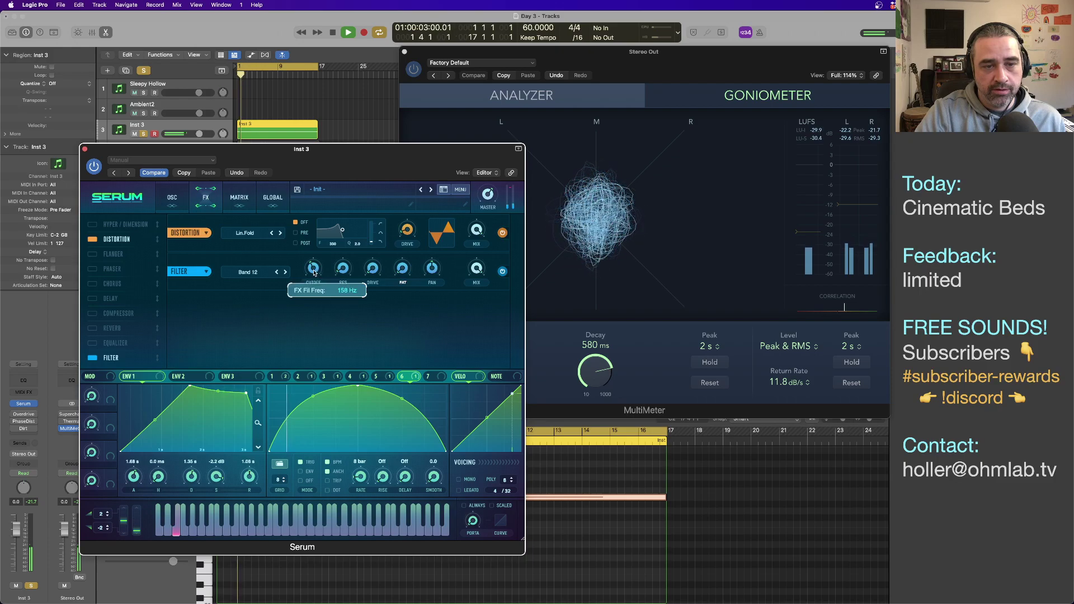
drag(314, 272, 312, 242)
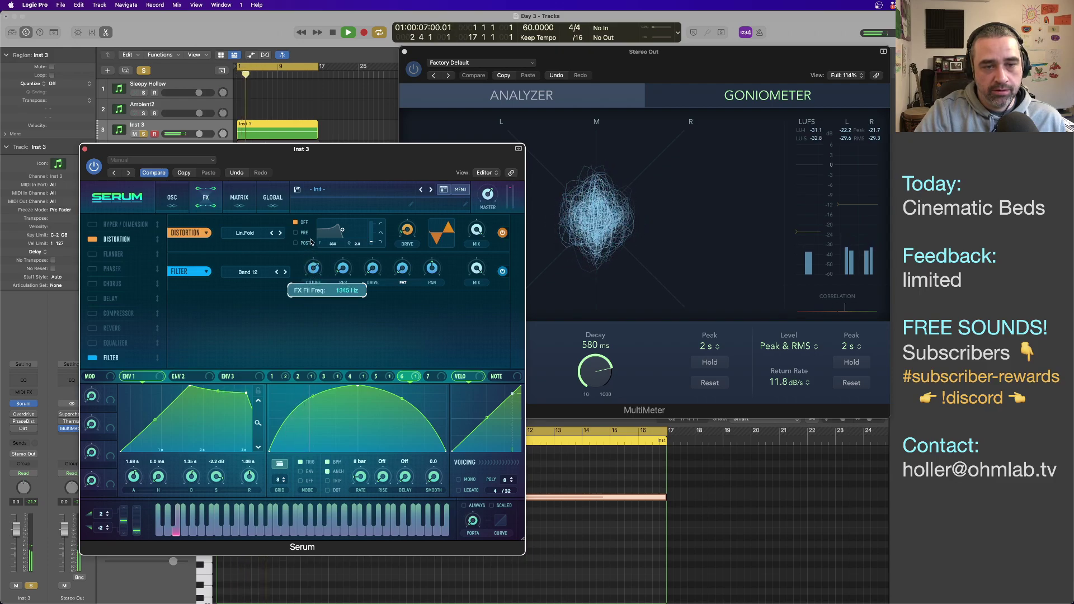
key(space)
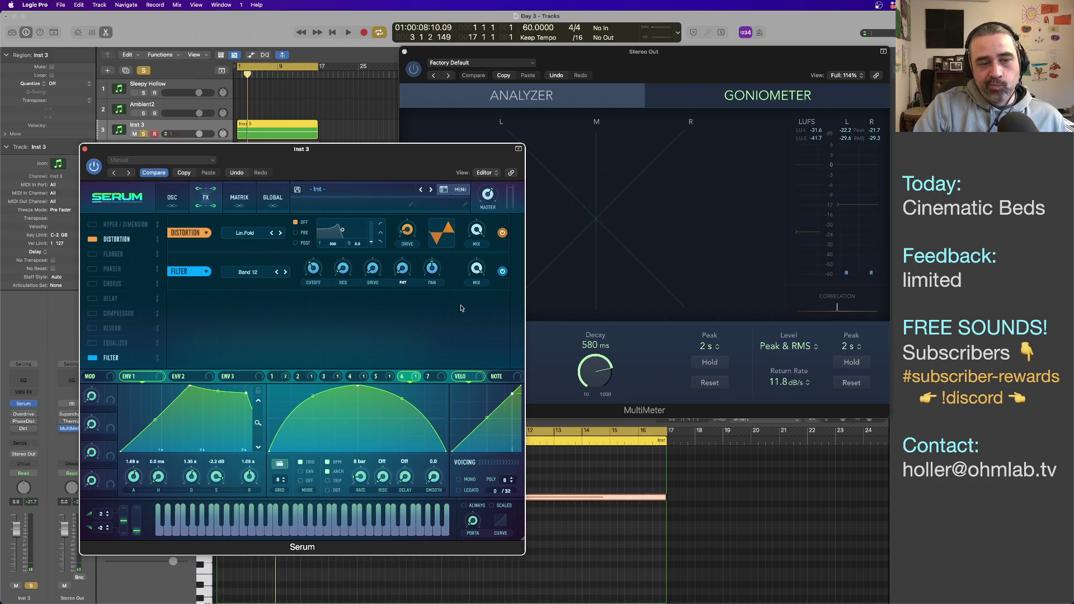
Step: Set the effects filter to the Flg + flanger type and try its cutoff while the region plays
click(252, 273)
mouse_move(255, 282)
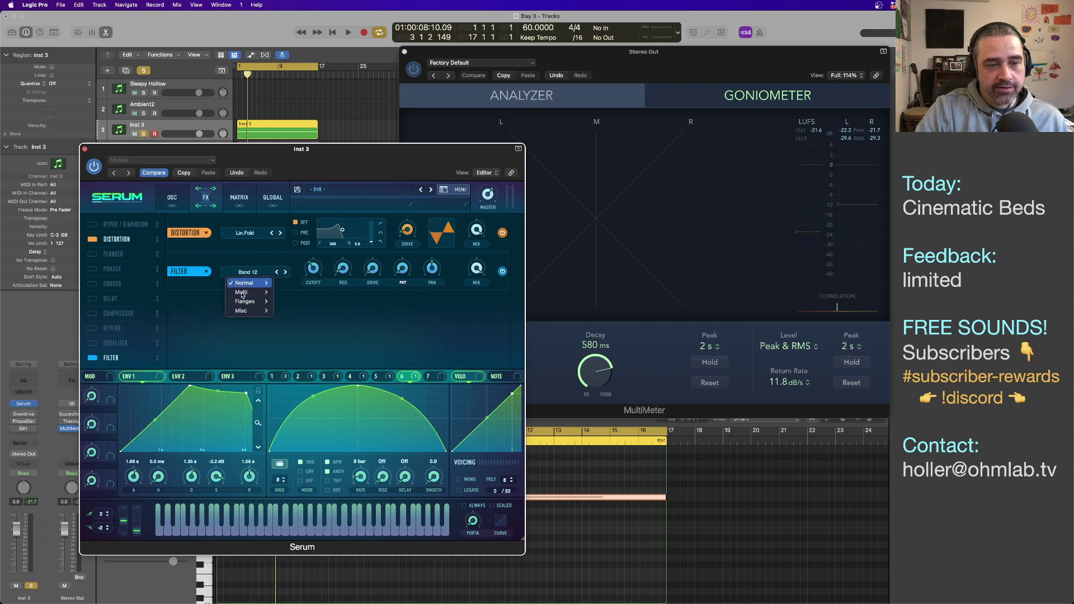
mouse_move(253, 305)
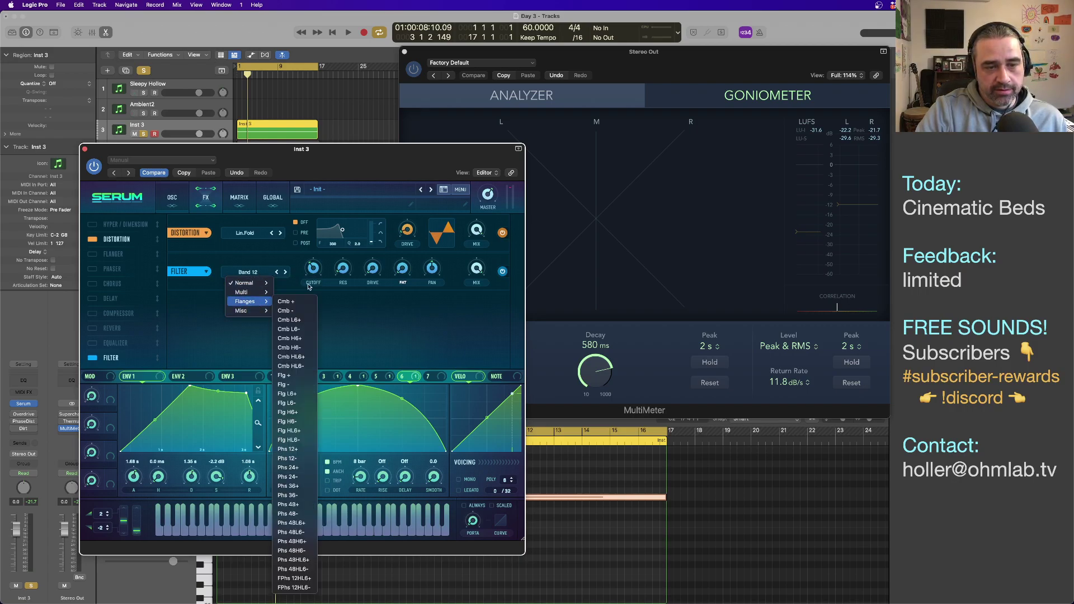
click(283, 375)
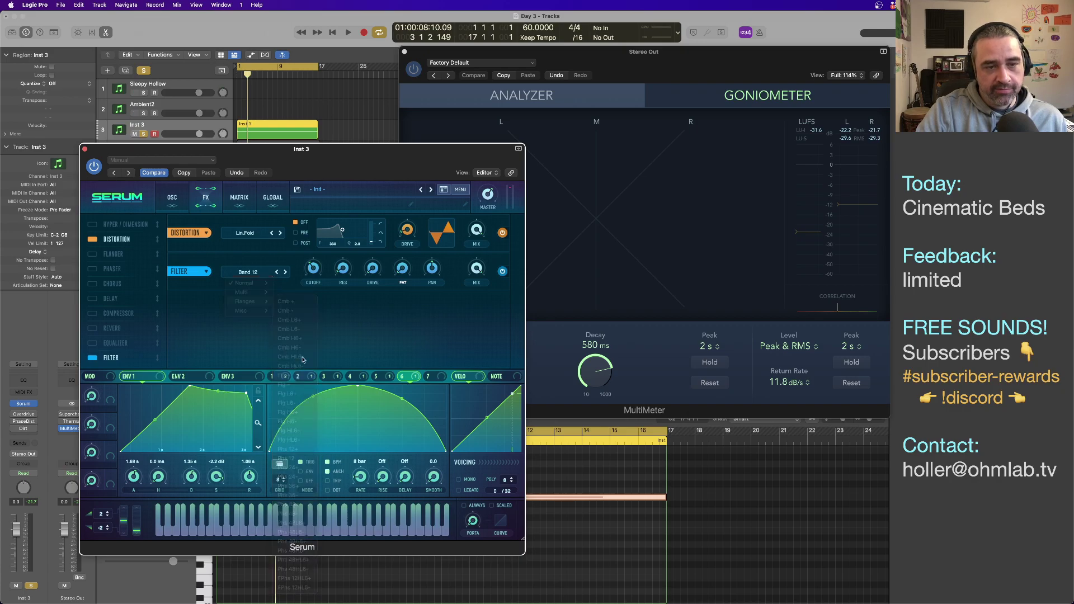
key(space)
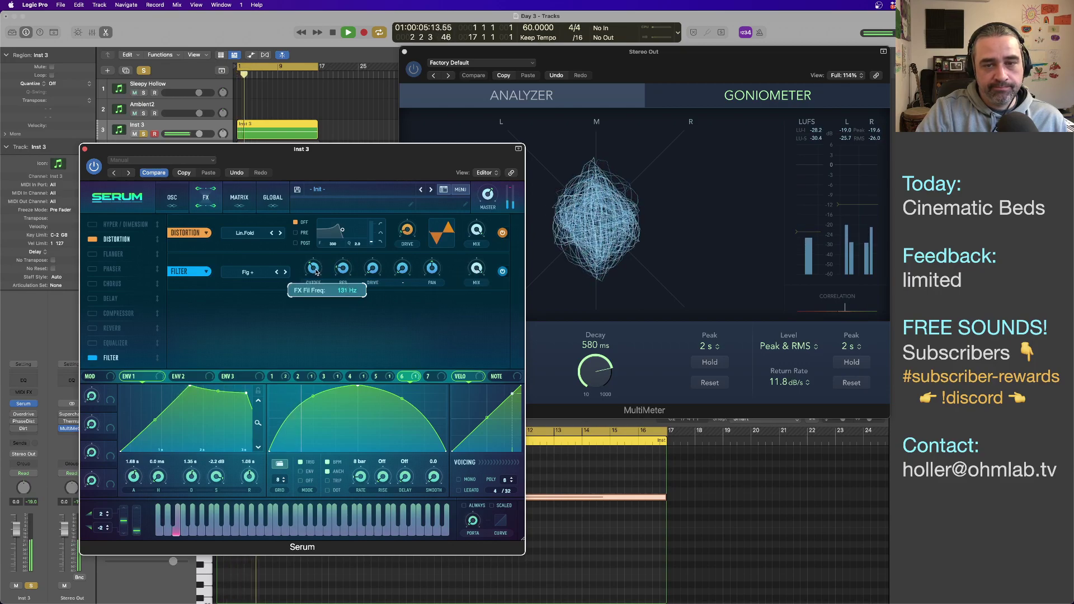
drag(317, 269, 317, 268)
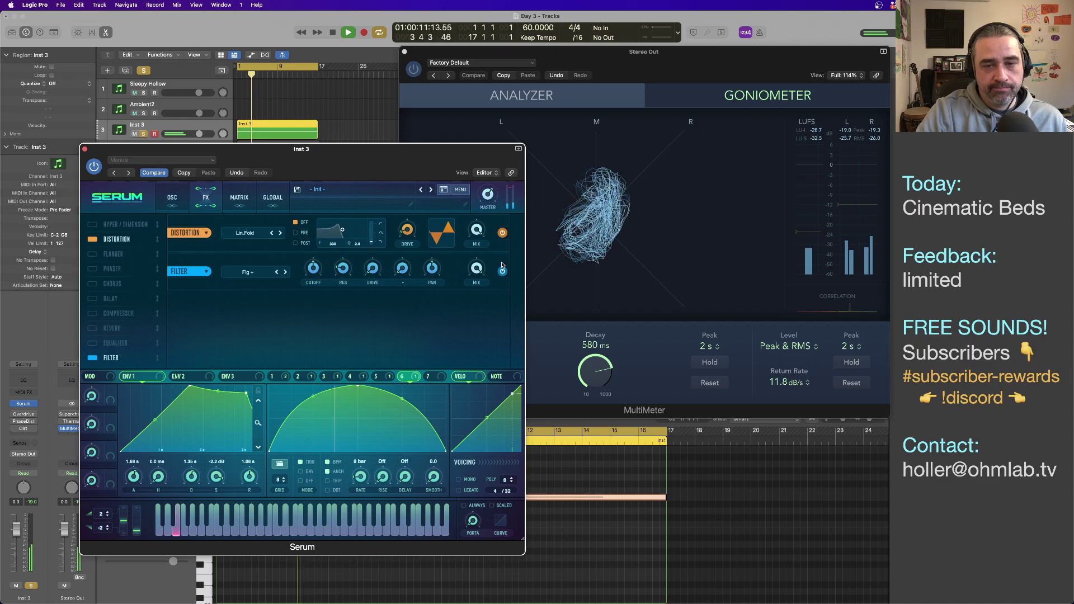
Step: Lower the Flg + filter's mix to 62% during playback
drag(476, 271, 474, 280)
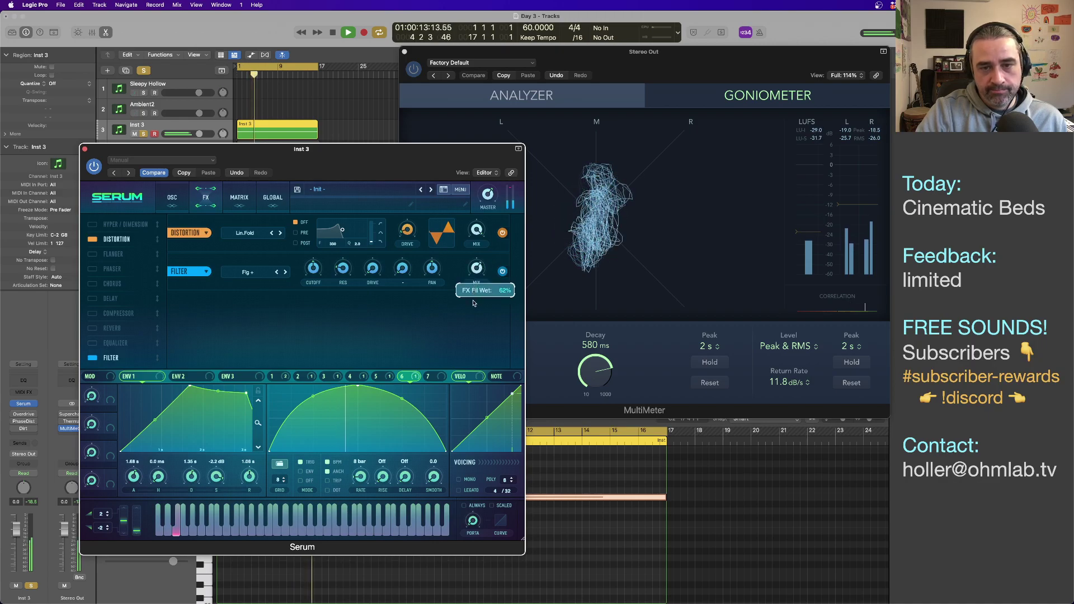
click(476, 270)
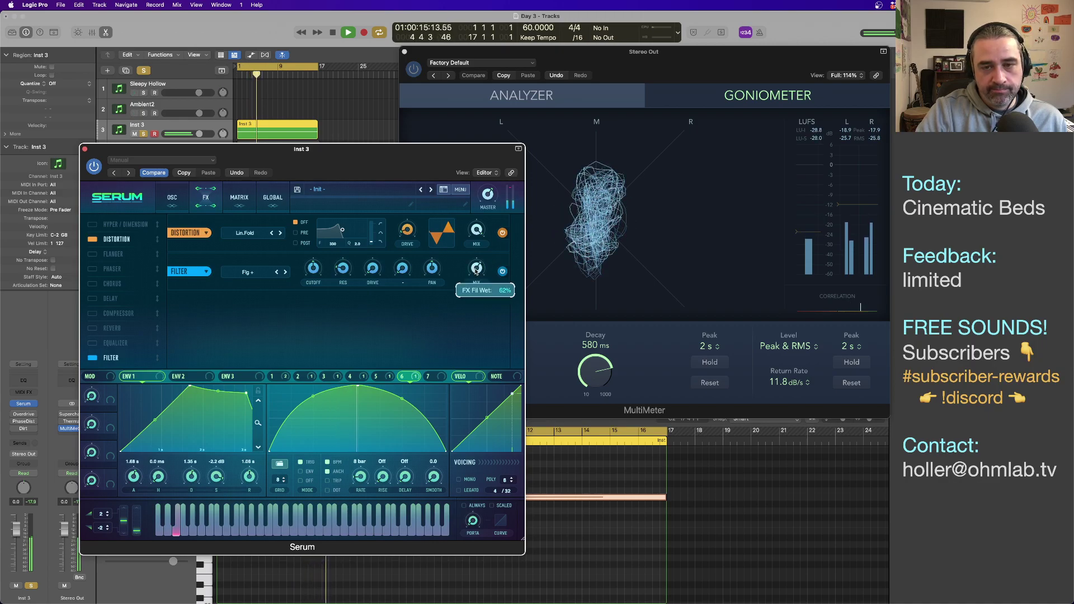
click(373, 272)
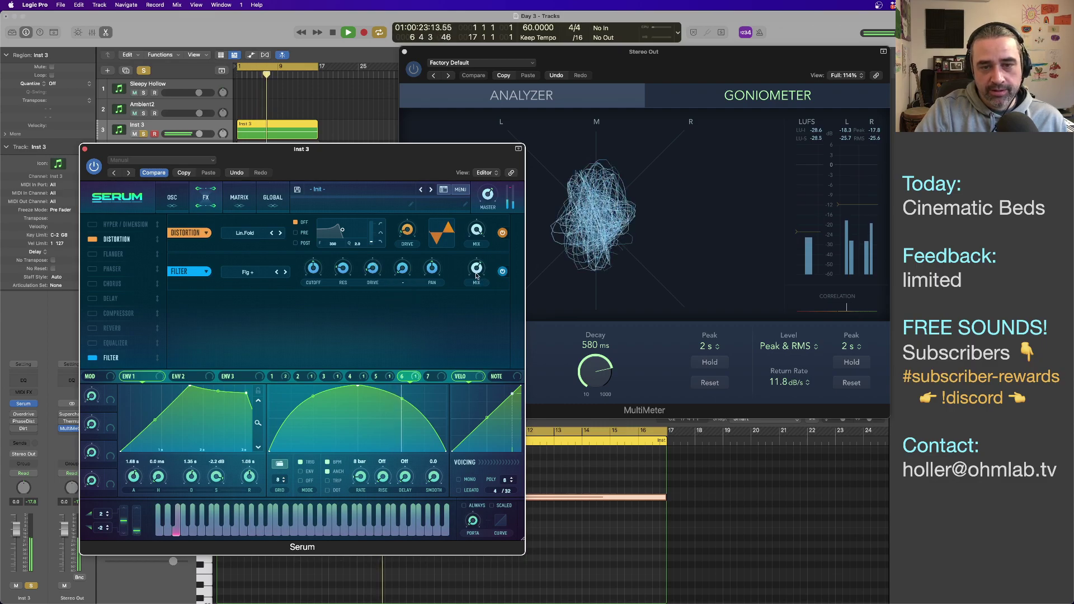
click(476, 274)
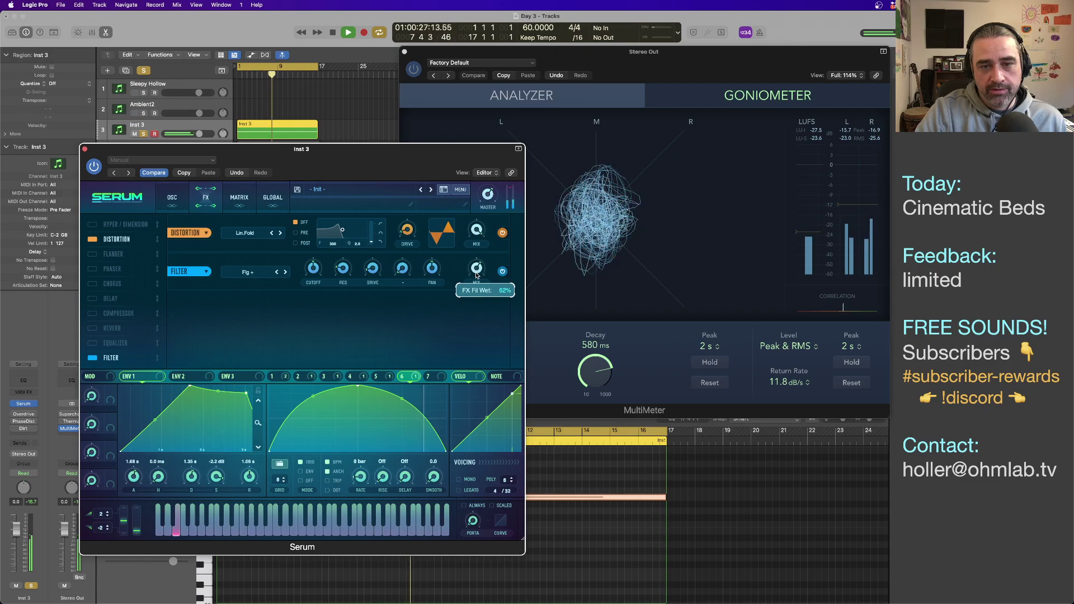
Step: Stop playback, show LFO 3's shape and rate, and replay the region from the start
key(space)
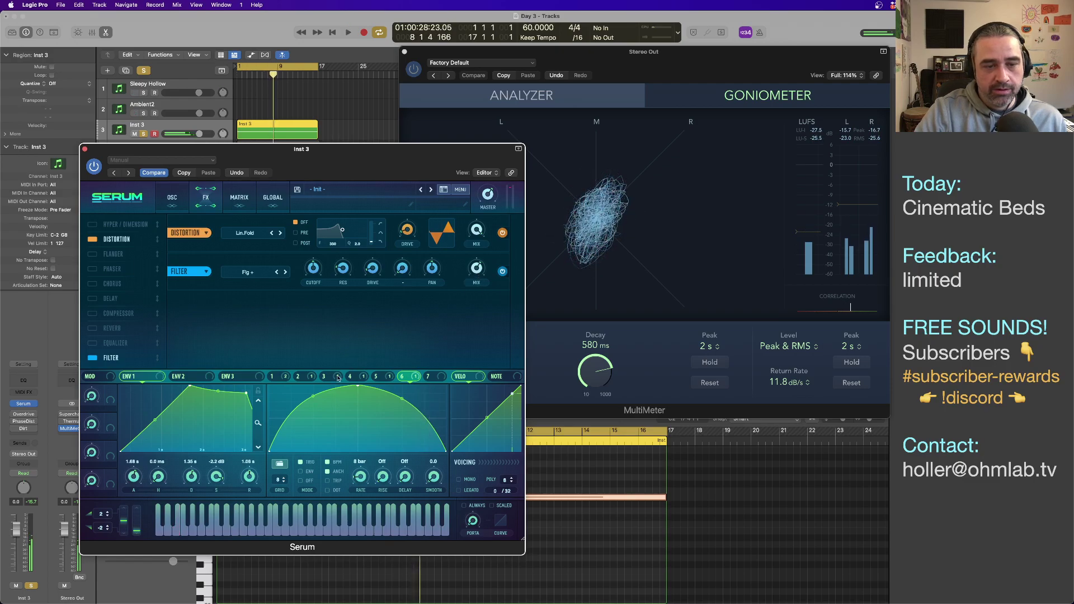
click(299, 378)
click(325, 378)
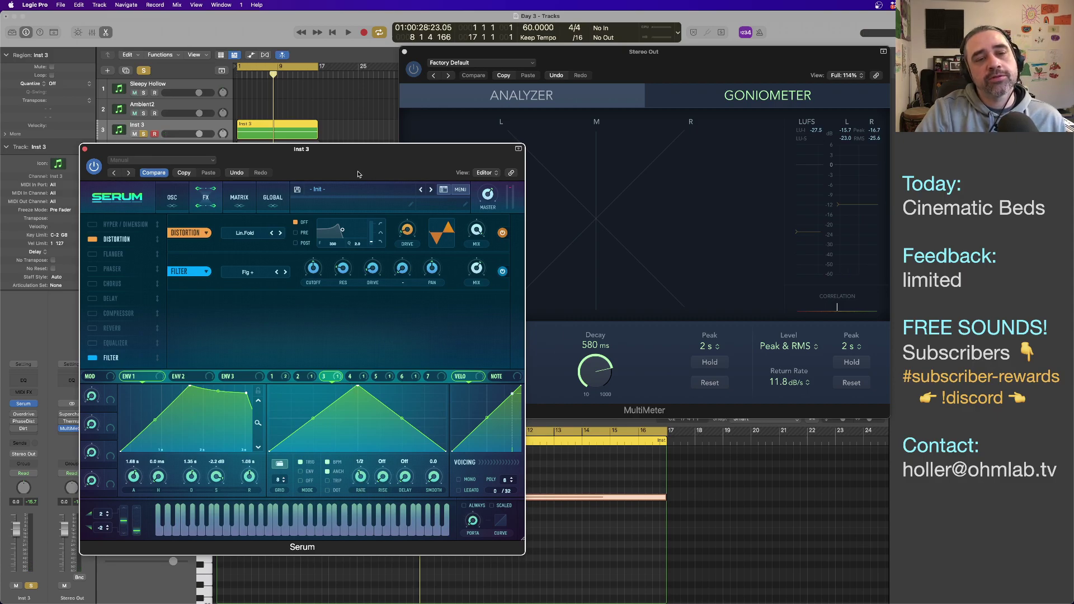
key(space)
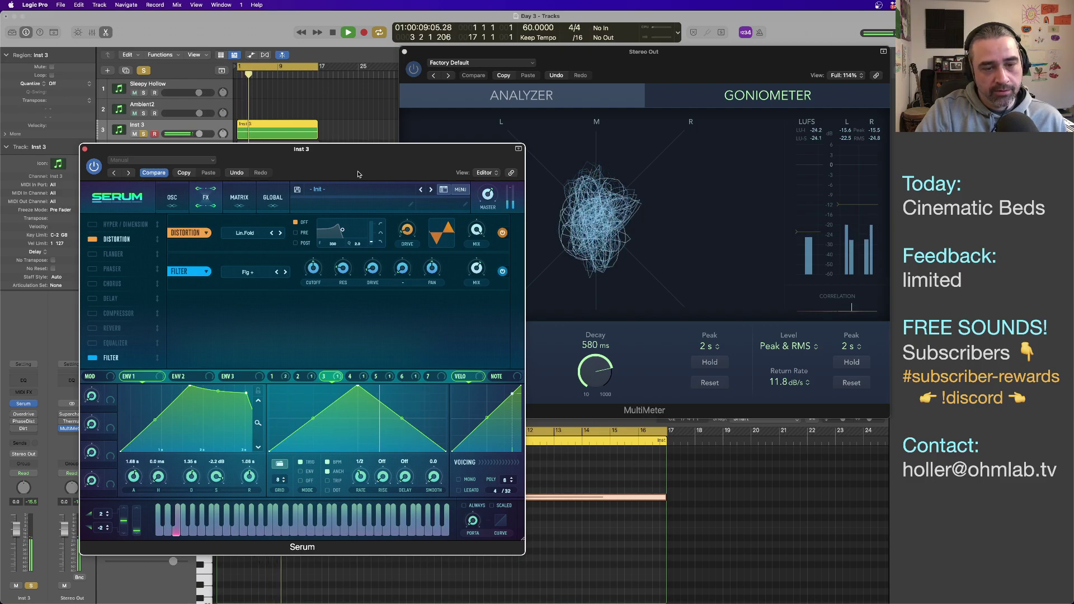
Step: Move the Serum window to uncover the piano roll, lower the sustained note's pitch and replay the region
drag(358, 174, 557, 191)
drag(487, 181, 568, 202)
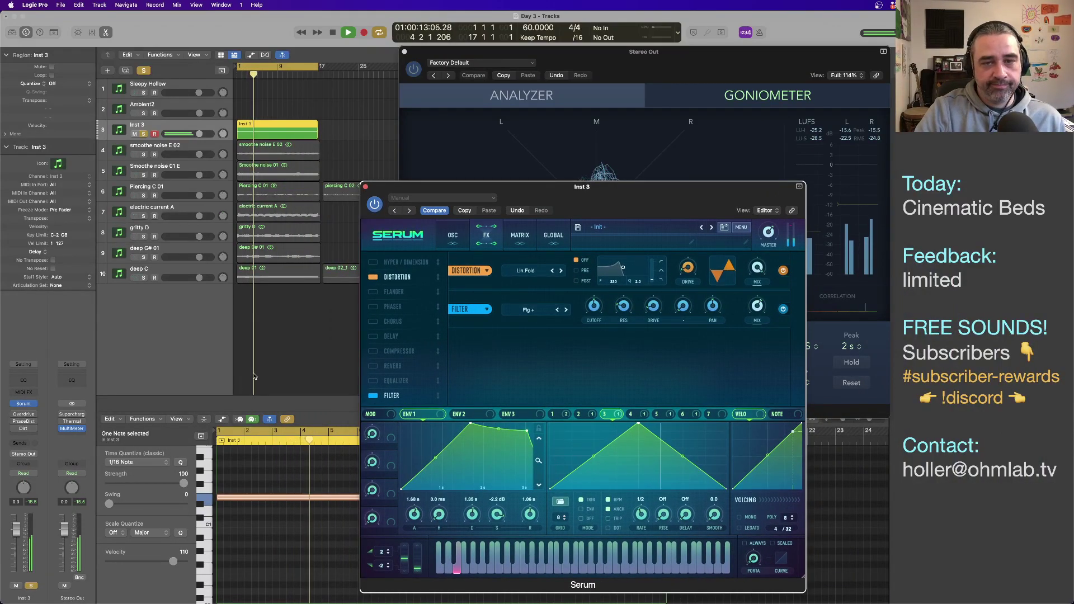
key(space)
drag(241, 500, 242, 530)
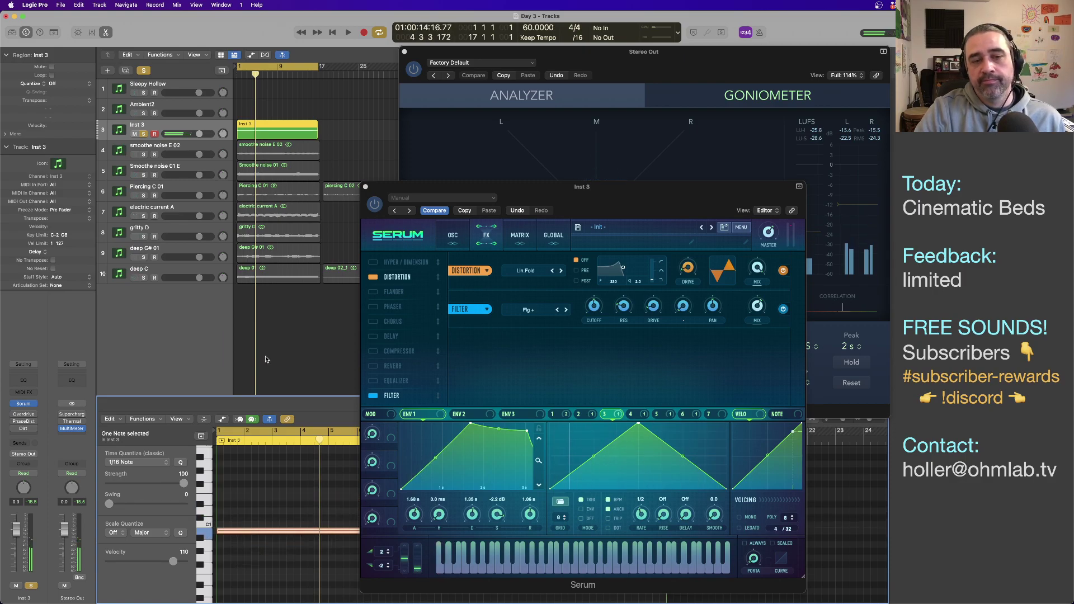
key(space)
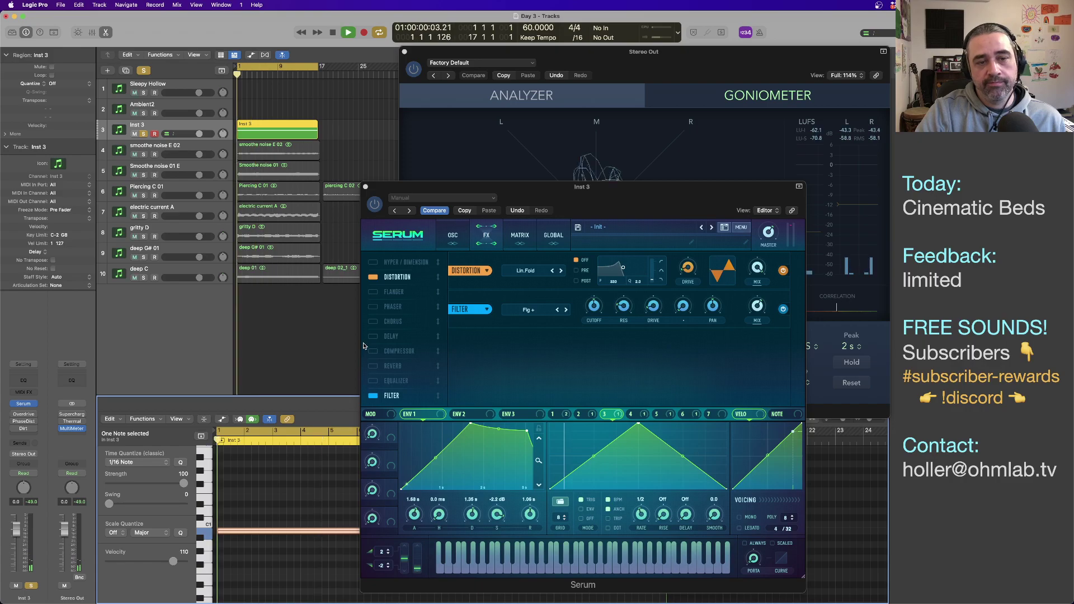
Step: Move the Serum window back over the tracks, show the oscillators and adjust the master volume during playback
drag(645, 198, 336, 103)
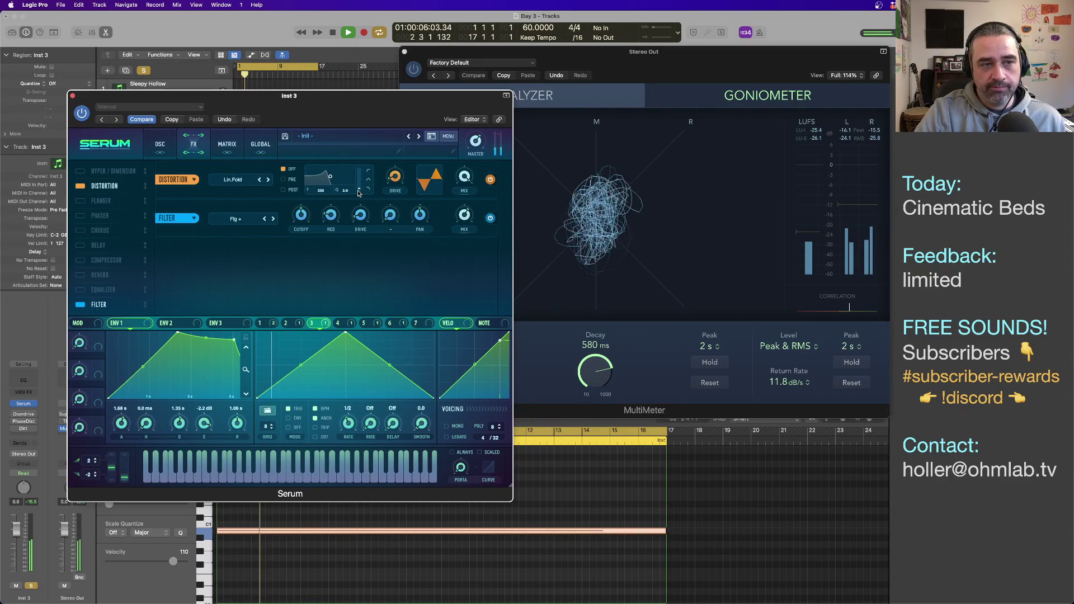
click(160, 144)
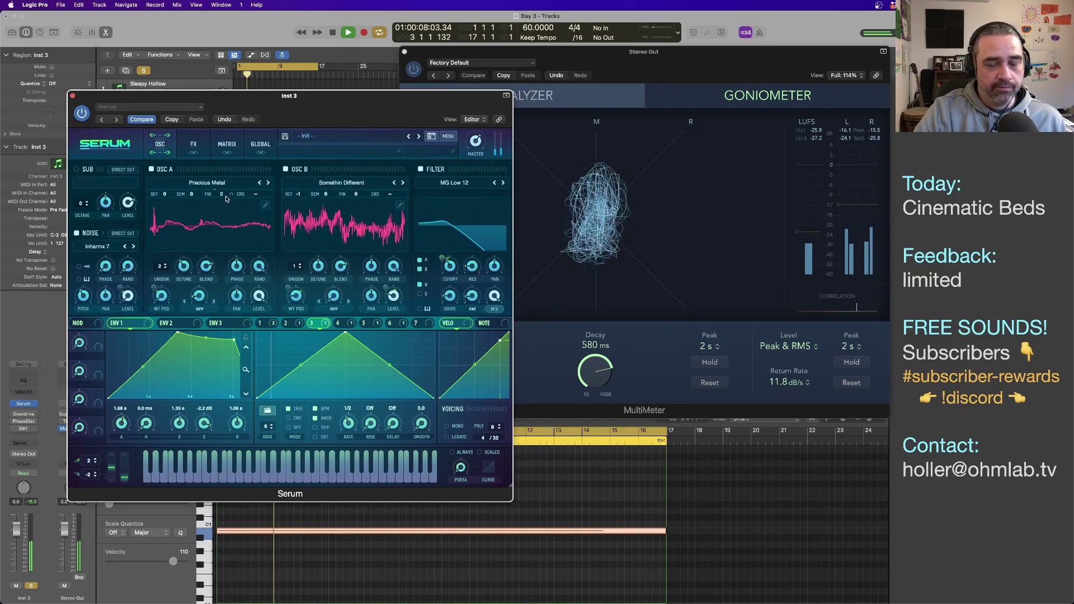
mouse_move(226, 198)
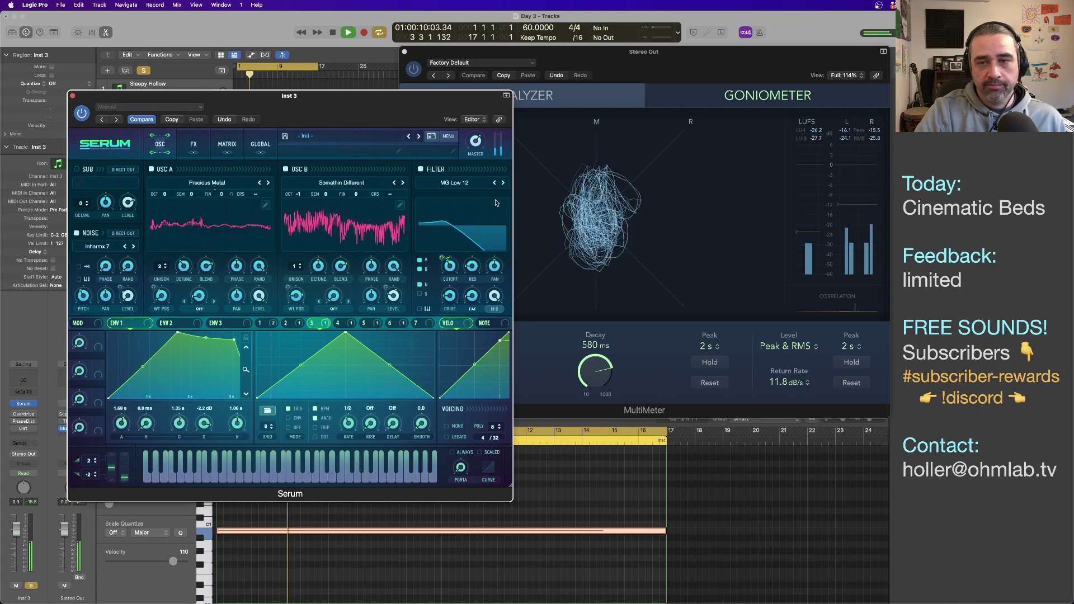
mouse_move(475, 138)
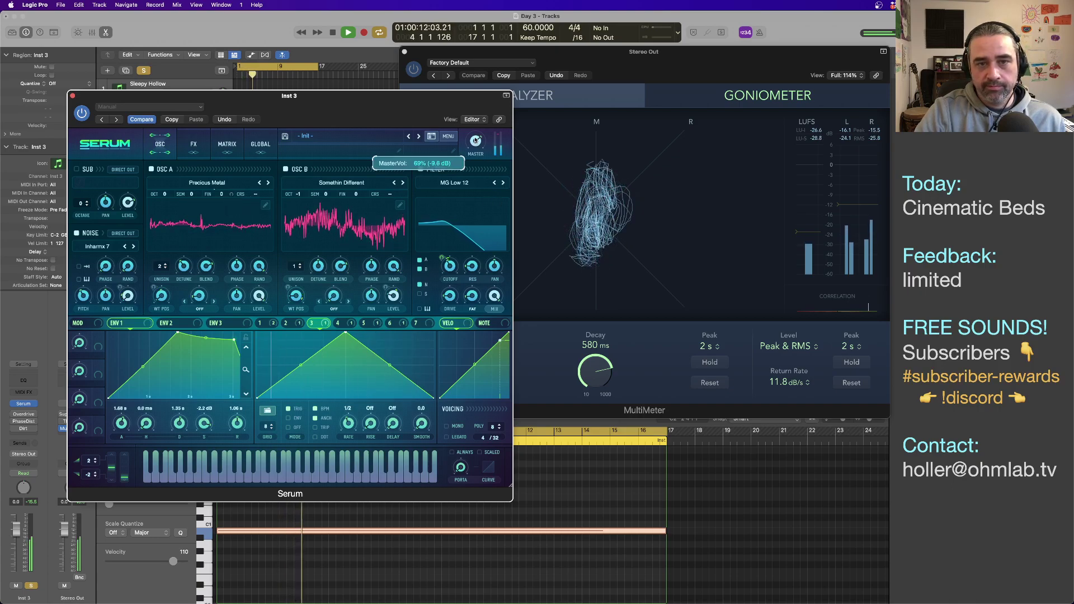
drag(474, 137, 475, 140)
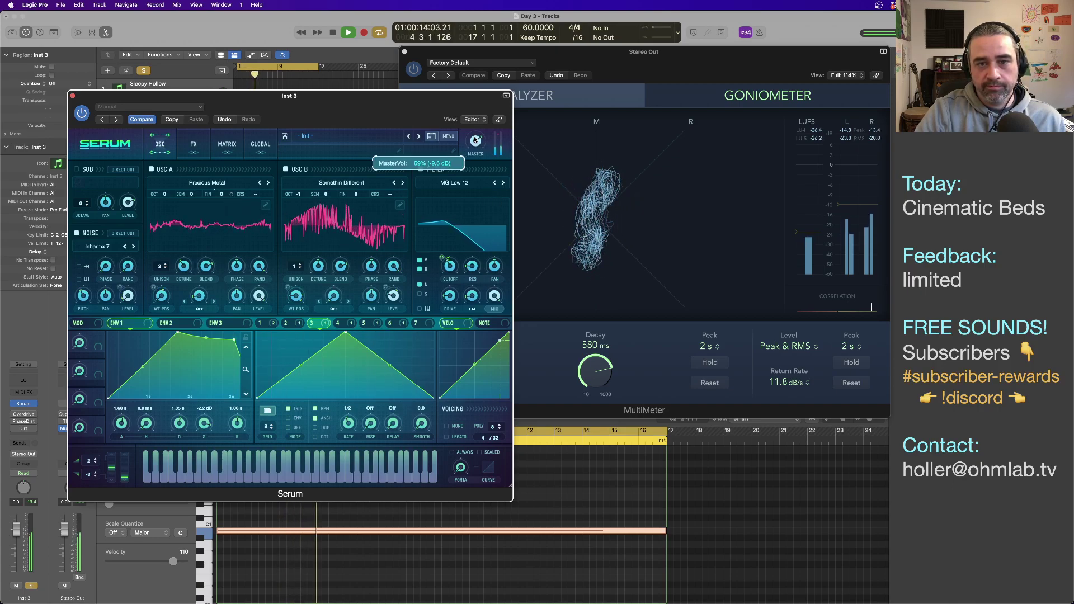
drag(475, 140, 474, 137)
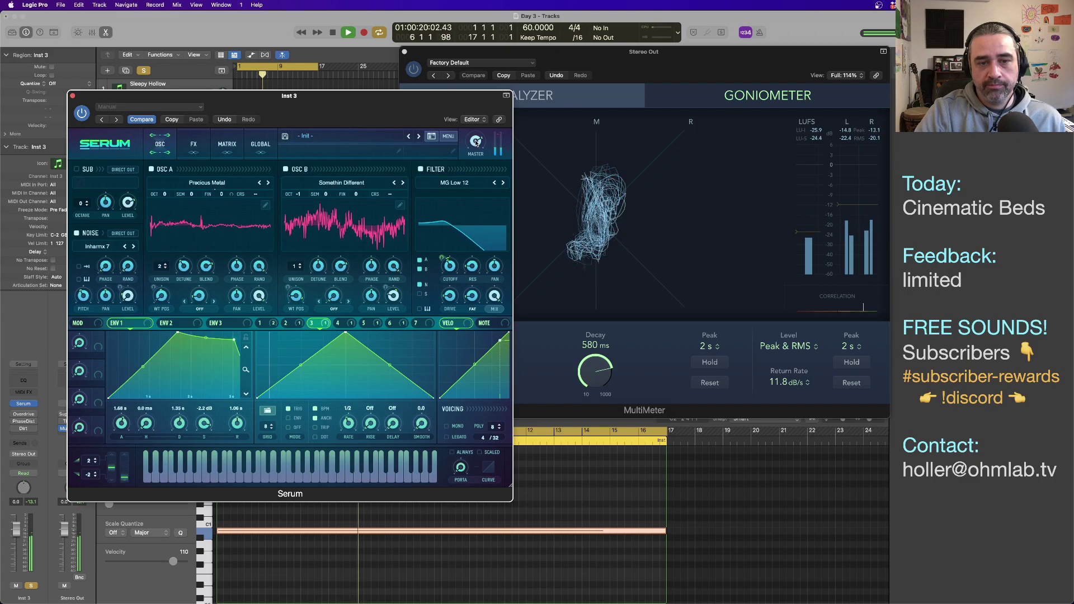
Step: Fine-tune oscillator B's level while the region plays
mouse_move(399, 300)
drag(399, 301, 399, 305)
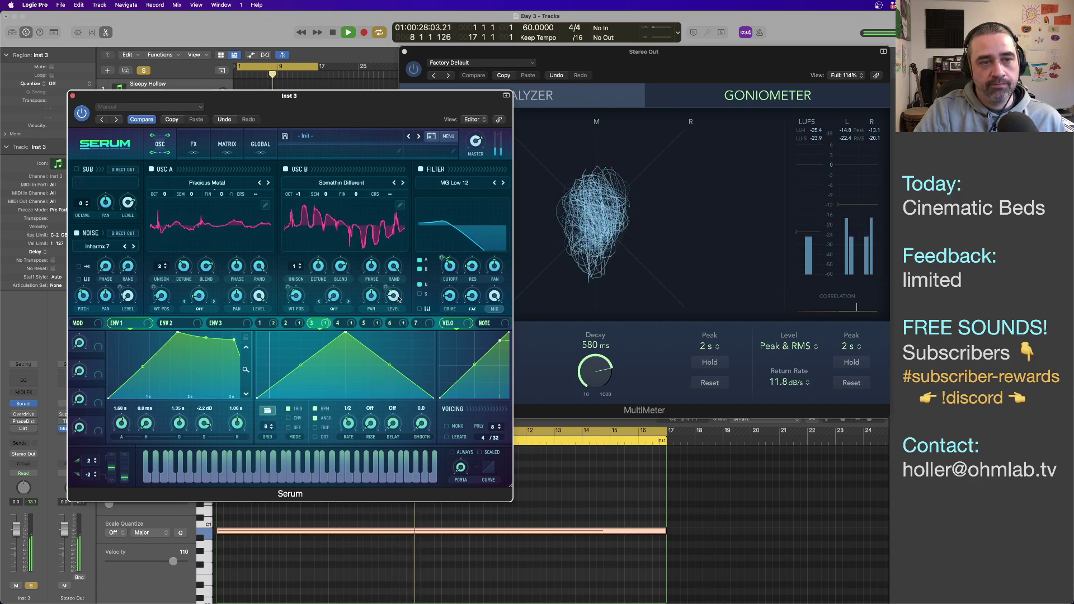
Step: Stop playback, close the Serum window and bounce the Inst 3 region in place to a new track named "flange B 01"
mouse_move(267, 107)
mouse_down()
mouse_move(471, 159)
mouse_move(260, 106)
mouse_move(260, 117)
mouse_up()
key(space)
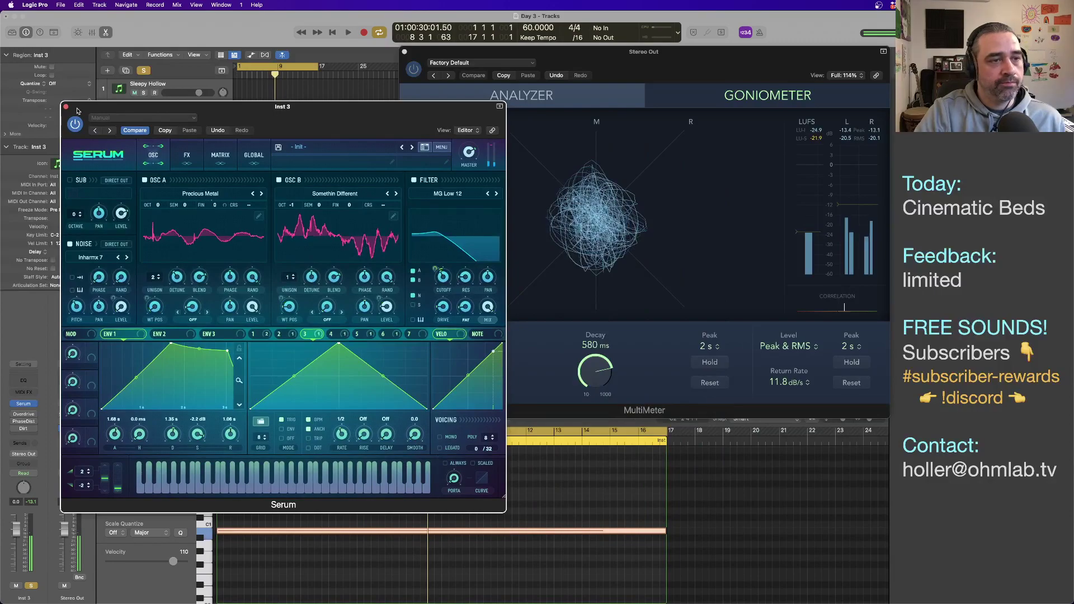
click(66, 107)
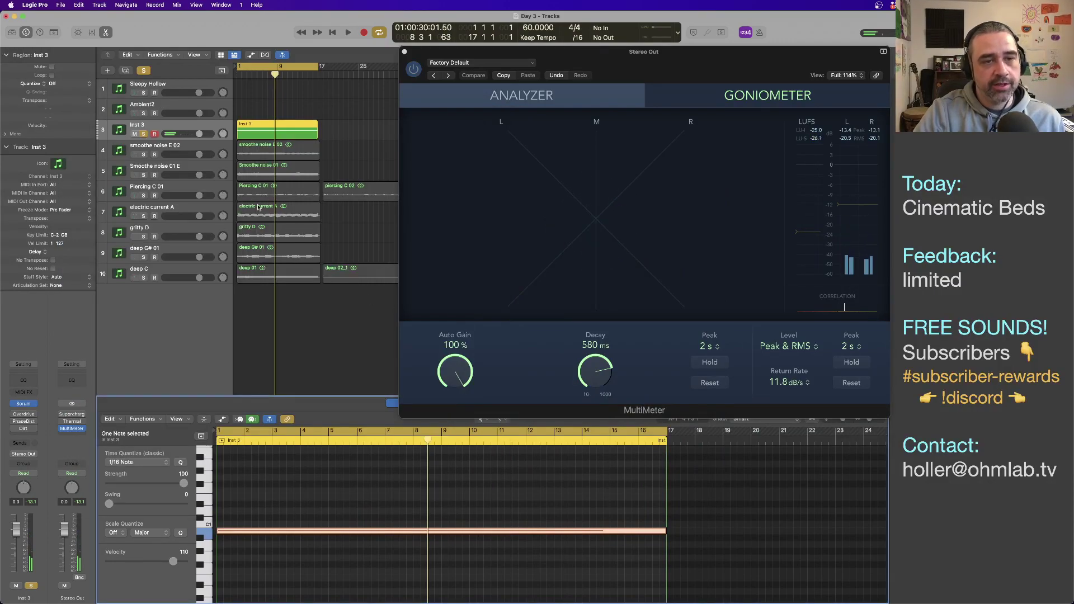
click(253, 124)
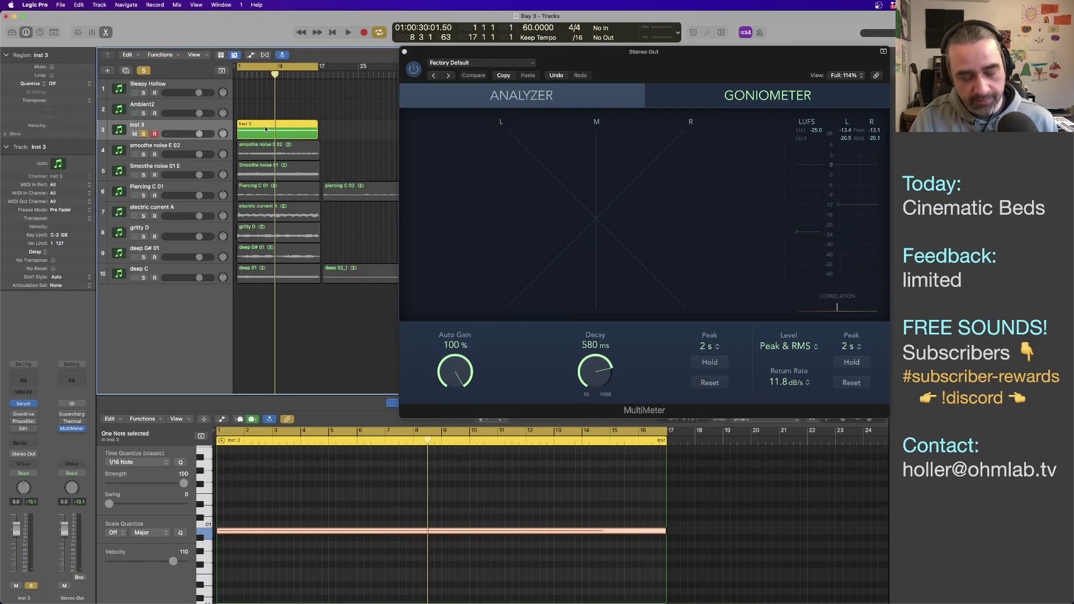
key(ctrl+b)
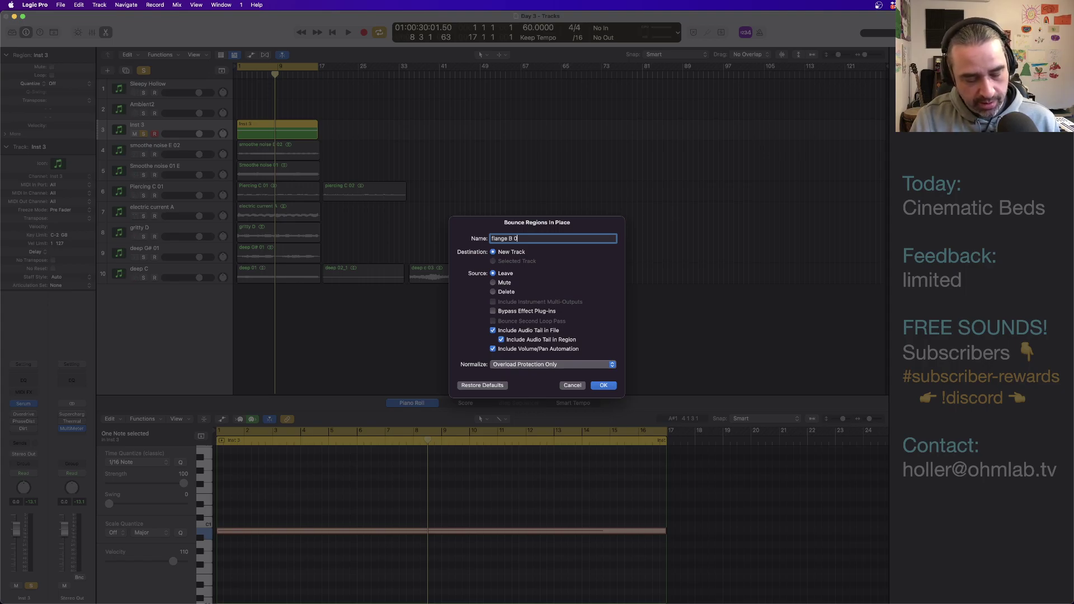
key(Return)
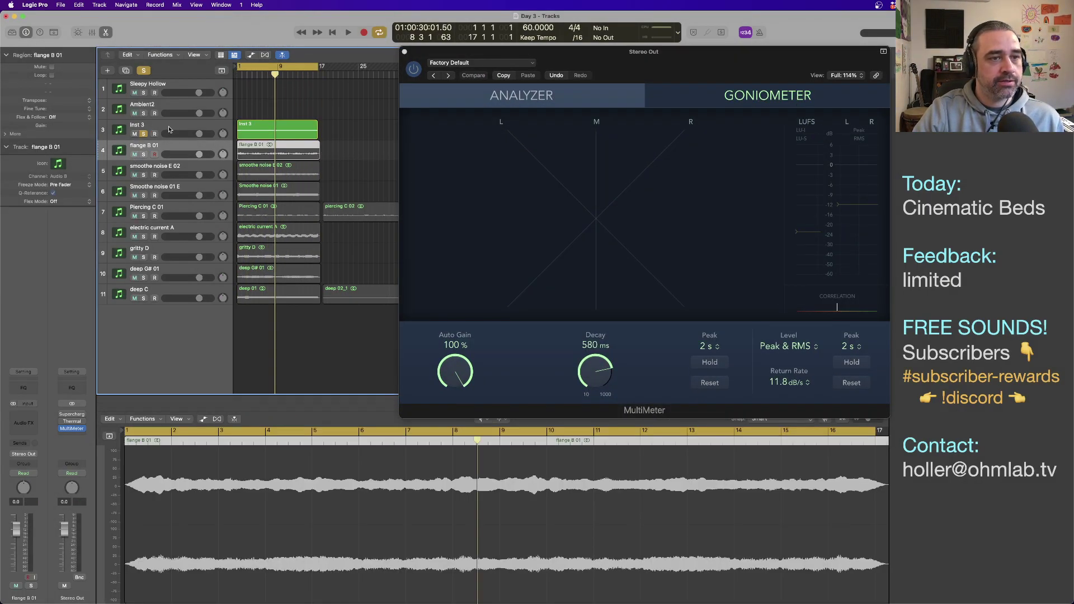
Step: Move the Inst 3 region's sustained B note to a higher octave and play the region from the start
click(276, 134)
drag(251, 513, 248, 520)
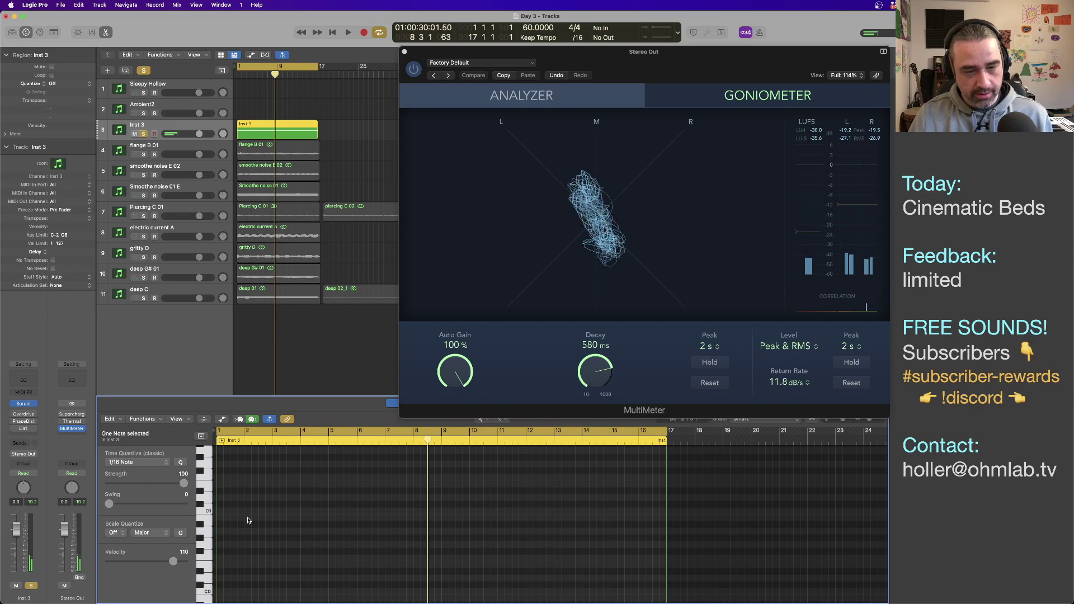
click(225, 128)
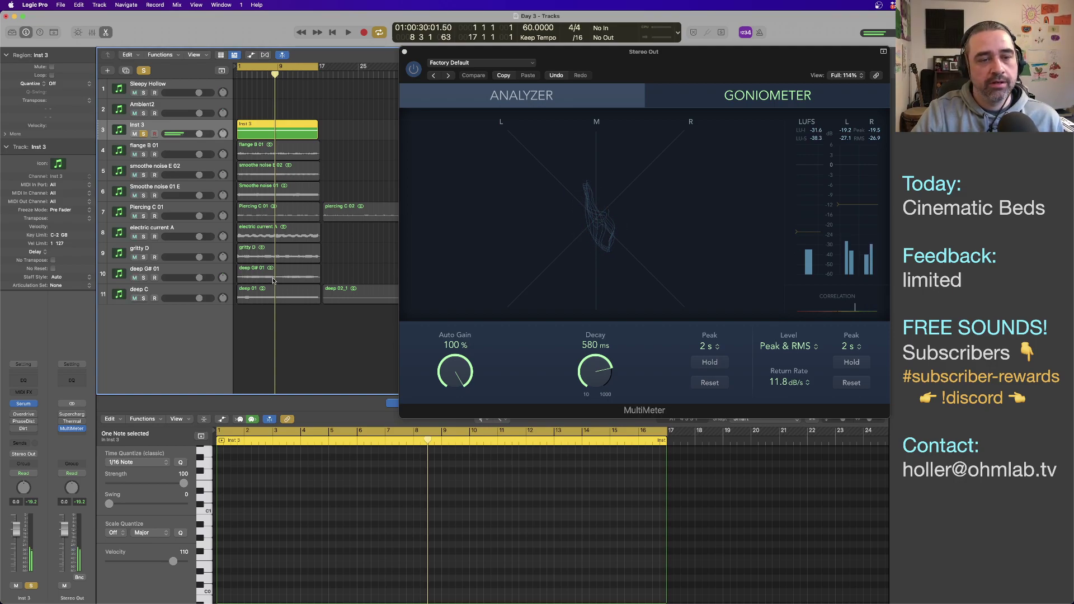
key(Return)
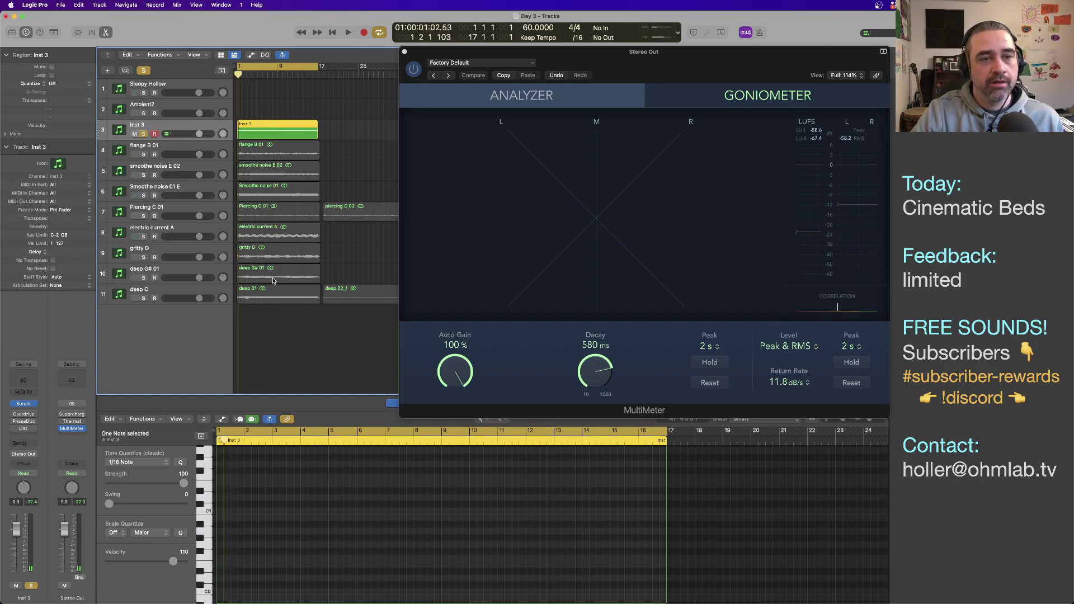
key(space)
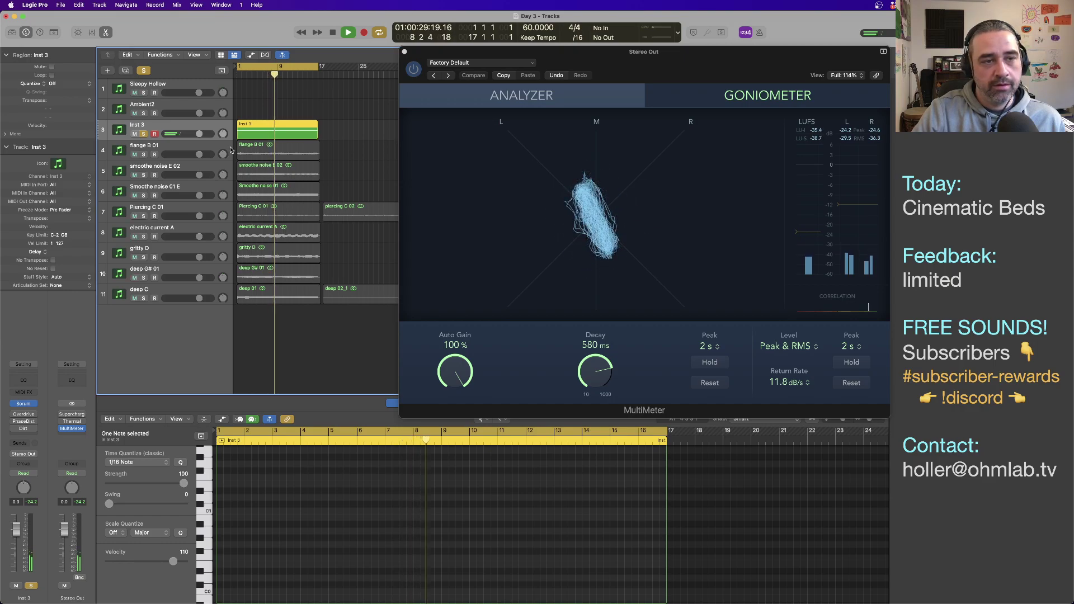
key(space)
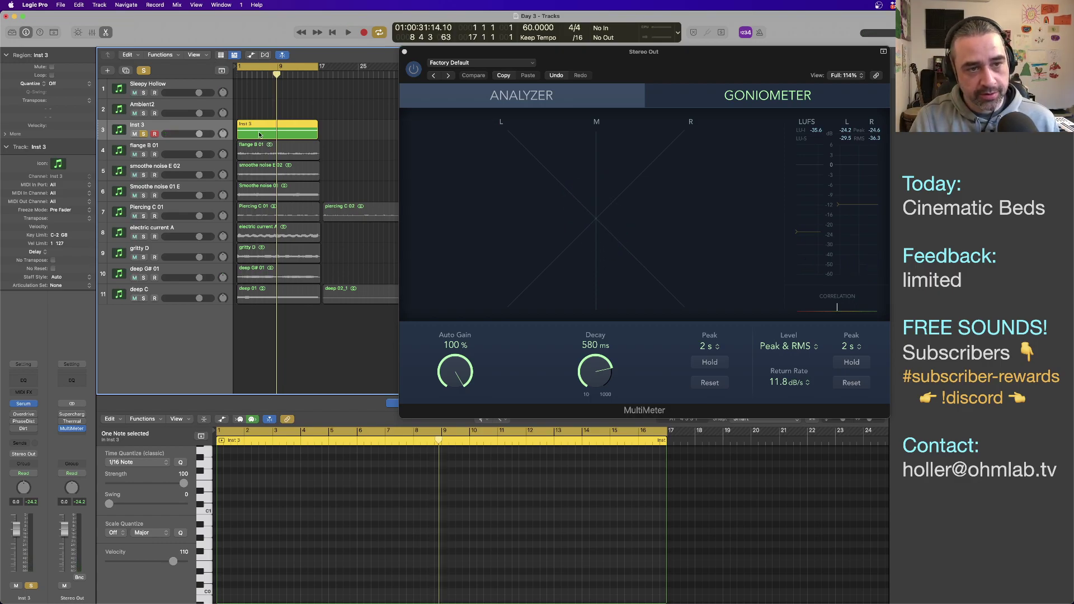
Step: Bounce the Inst 3 region in place to a new track named "flange B 02 piercing"
key(ctrl+b)
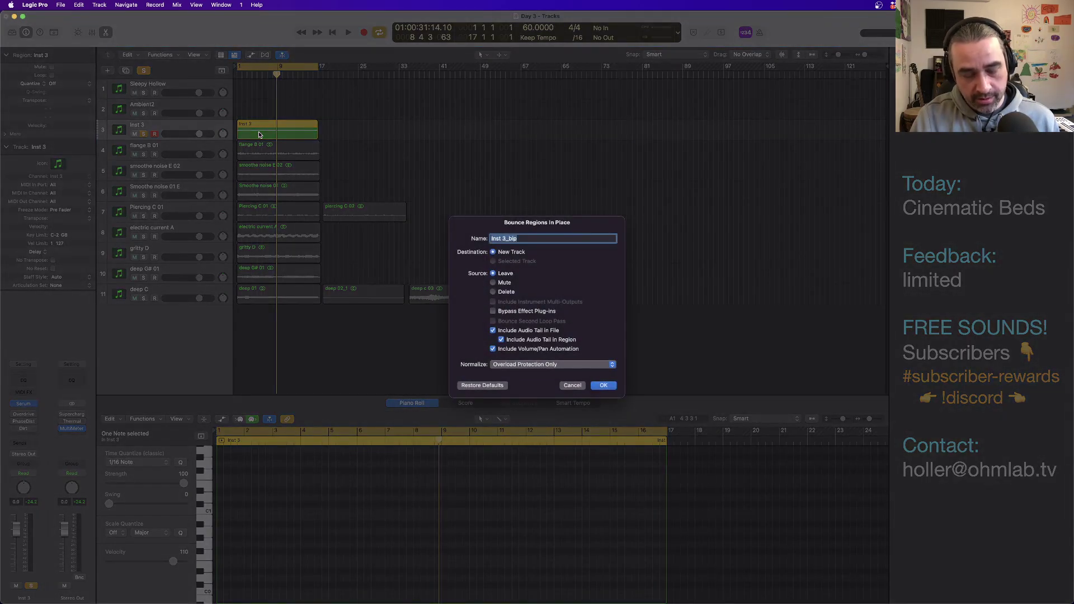
text(flang)
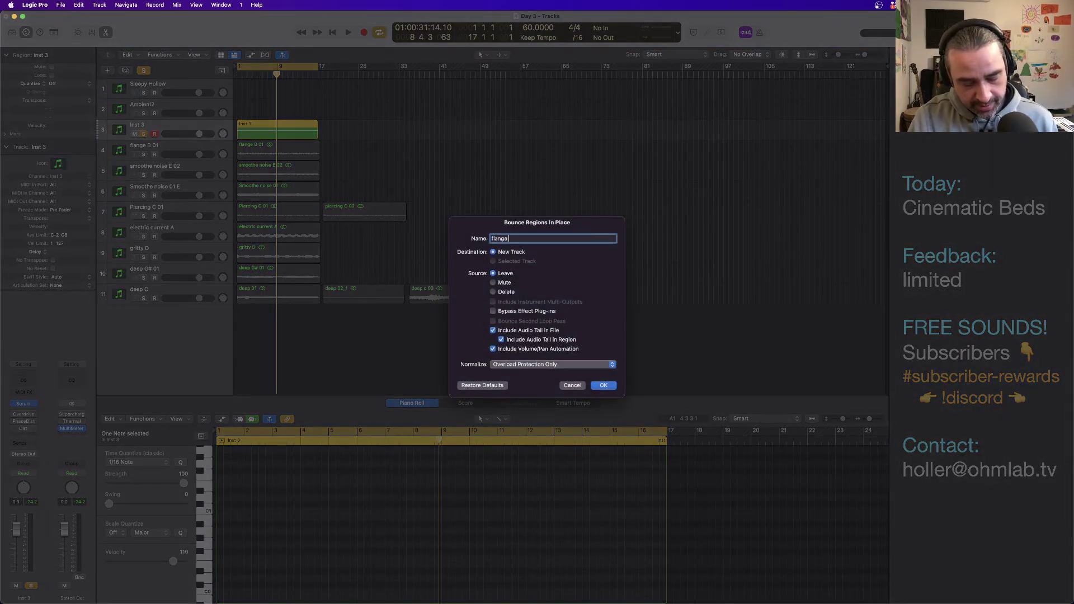
text(e )
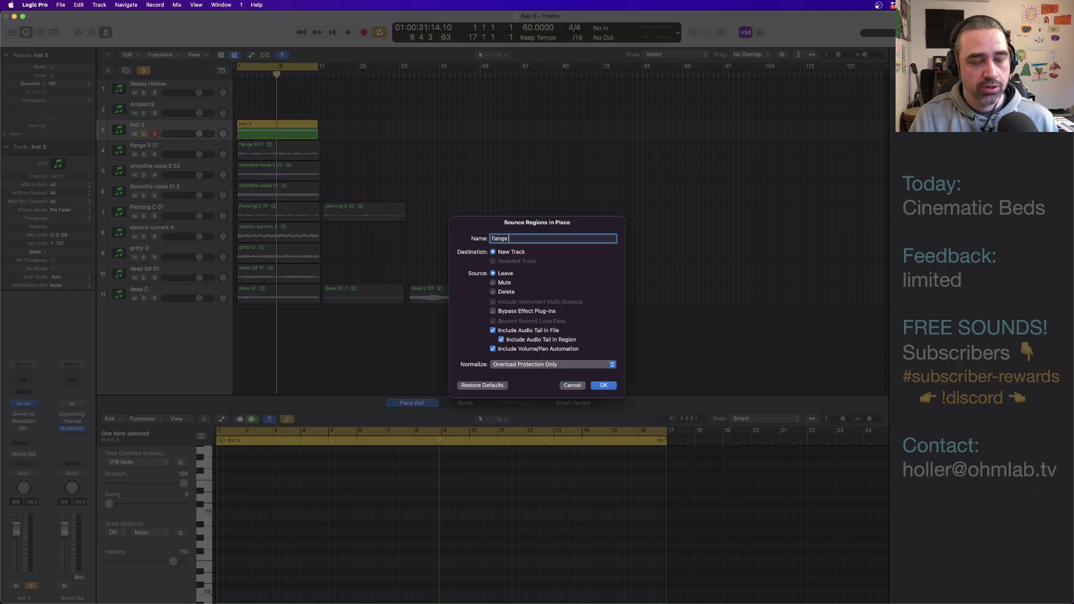
text(B 02 piercing)
key(Return)
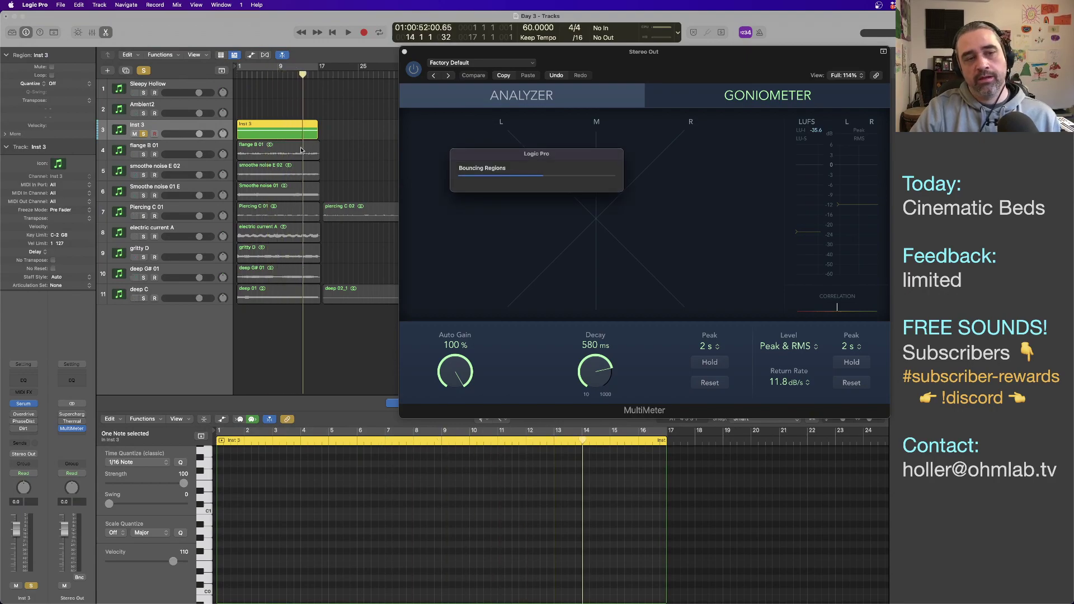
Step: Move the new bounce onto the other flange track after its existing region and delete the emptied track
drag(259, 150, 351, 171)
click(196, 147)
key(super+BackSpace)
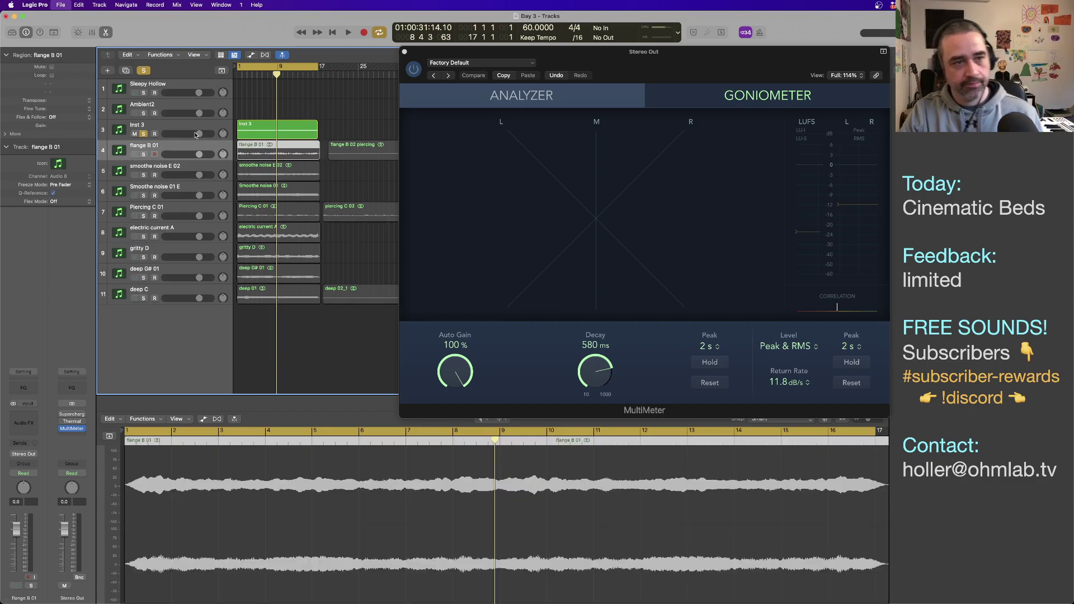
Step: Replace Serum on the Inst 3 track with Native Instruments' Absynth 5 and move its window off the MultiMeter
click(194, 127)
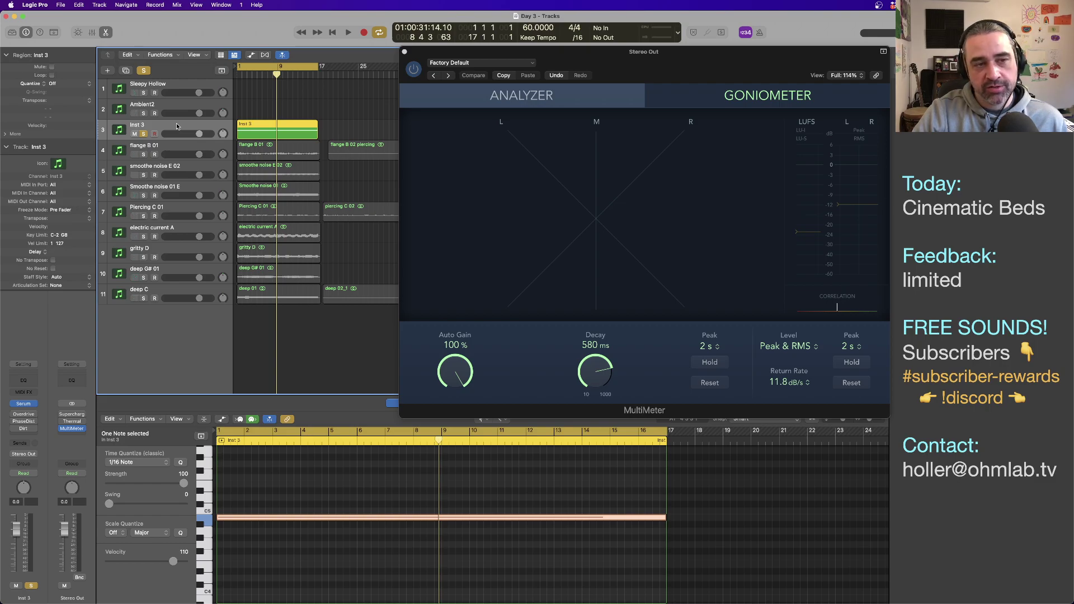
click(31, 403)
mouse_move(35, 401)
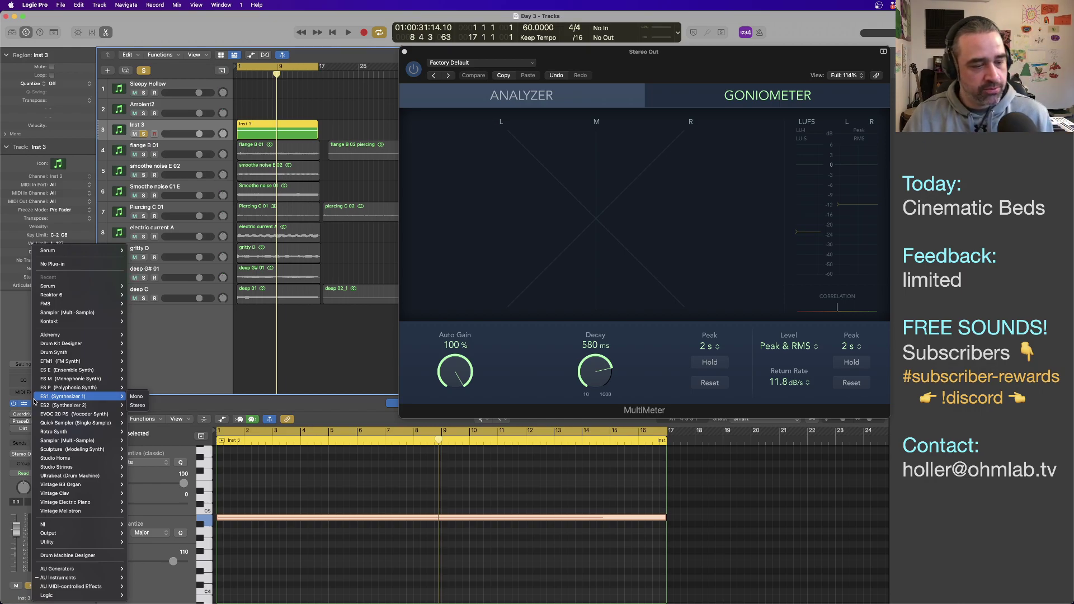
mouse_move(84, 524)
mouse_move(168, 481)
click(205, 482)
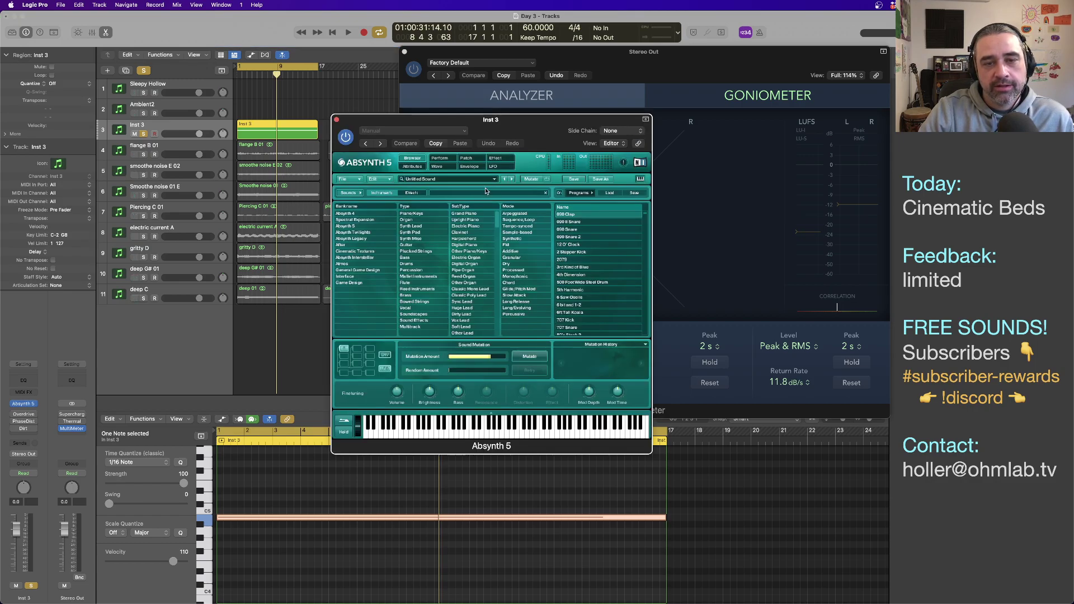
drag(485, 120, 306, 149)
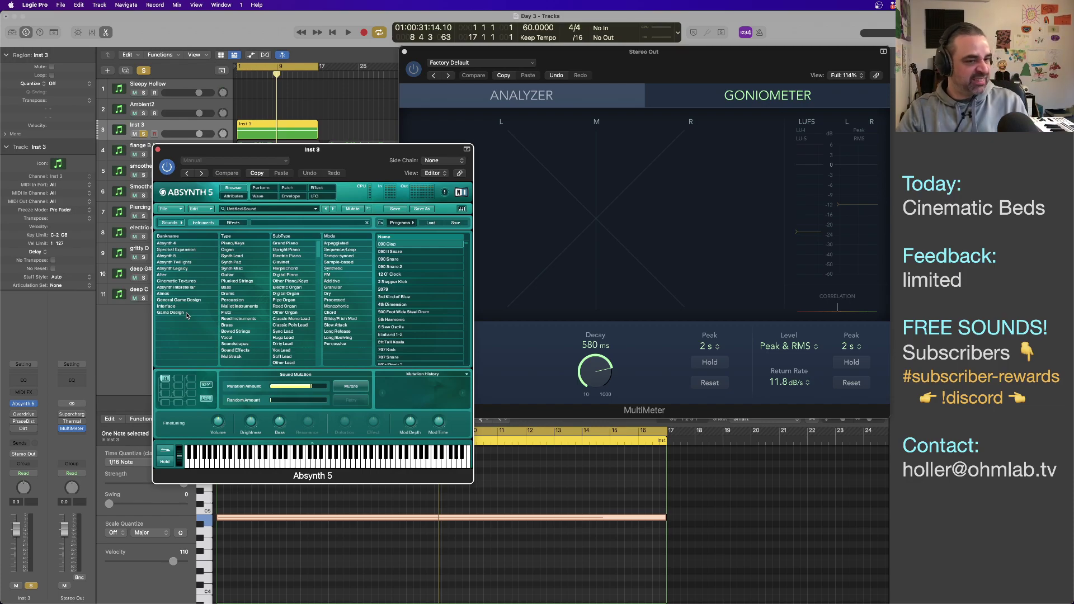
Step: Filter Absynth's browser to the bank with the OHMLAB presets and load Expanse ~OHMLAB
click(178, 276)
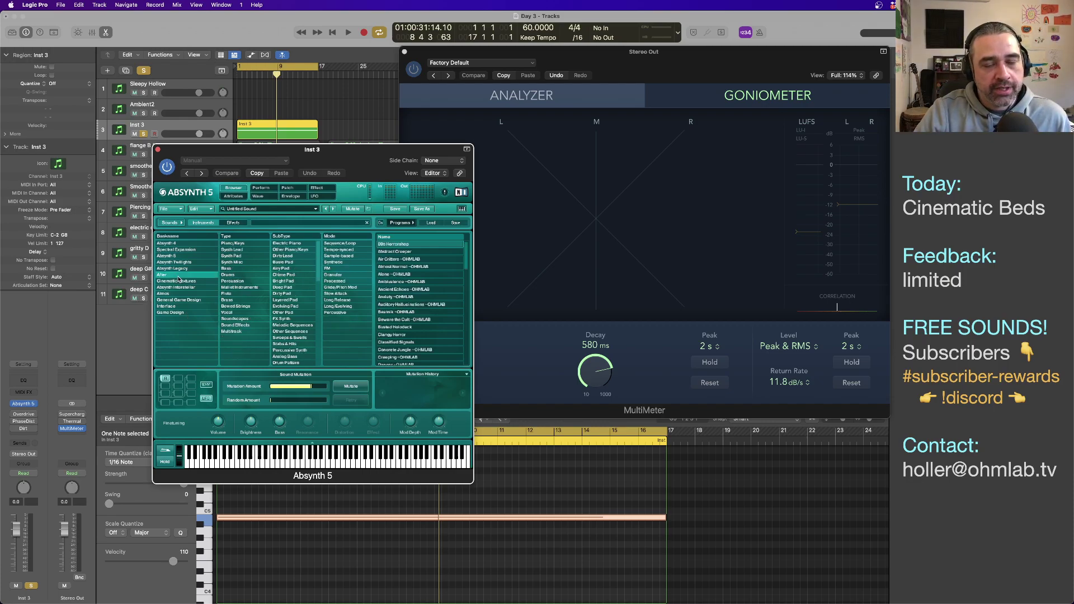
scroll(438, 270, down, 3)
scroll(438, 270, down, 5)
scroll(438, 270, down, 2)
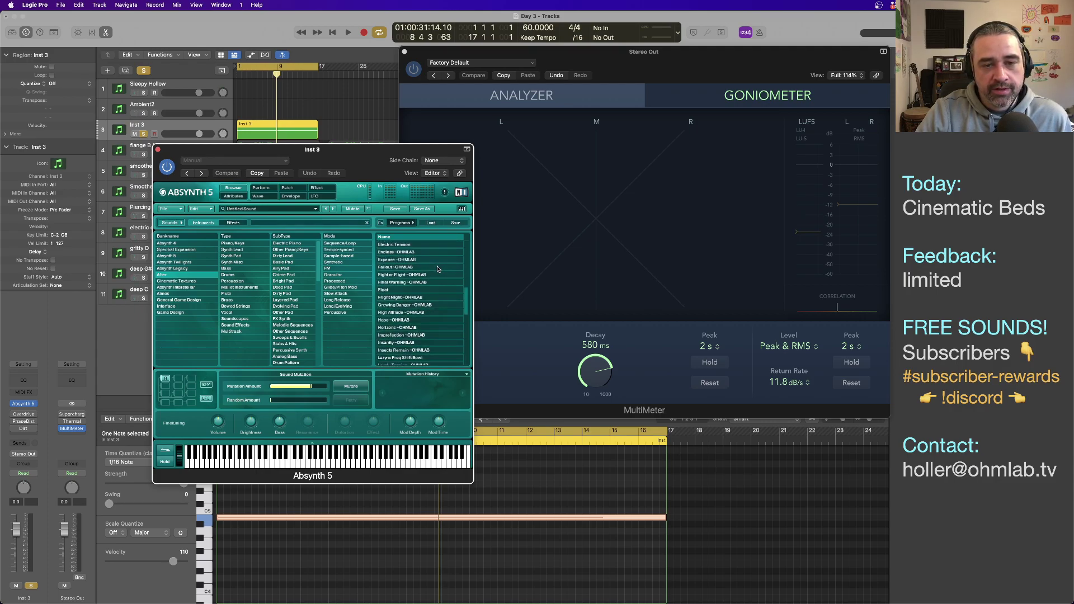
click(413, 261)
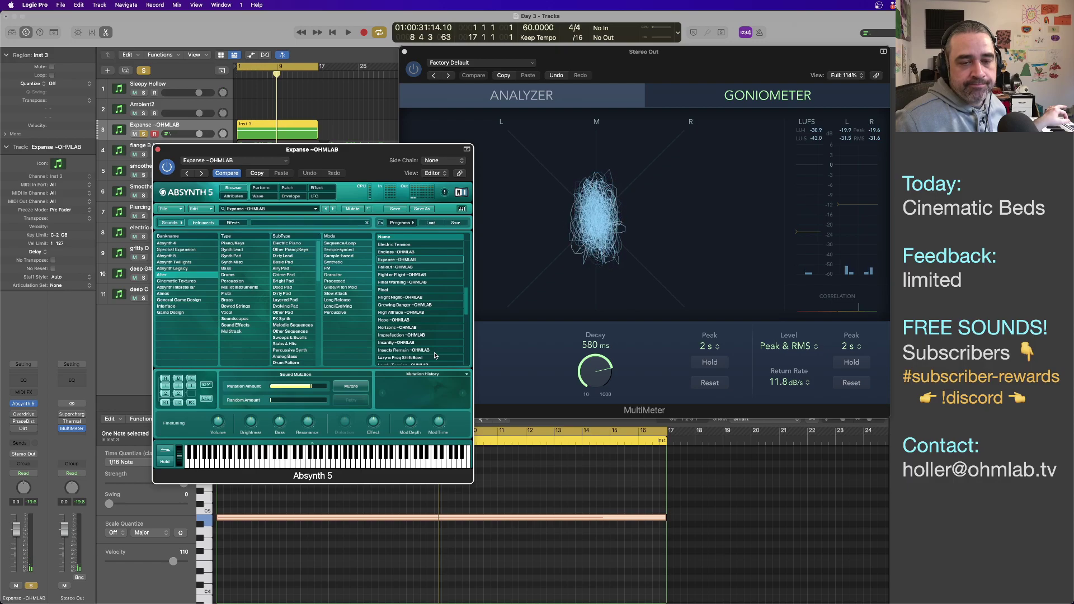
Step: Mutate the Expanse preset towards Float and adjust its Mod Depth and Mod Time
click(387, 290)
drag(306, 387, 314, 387)
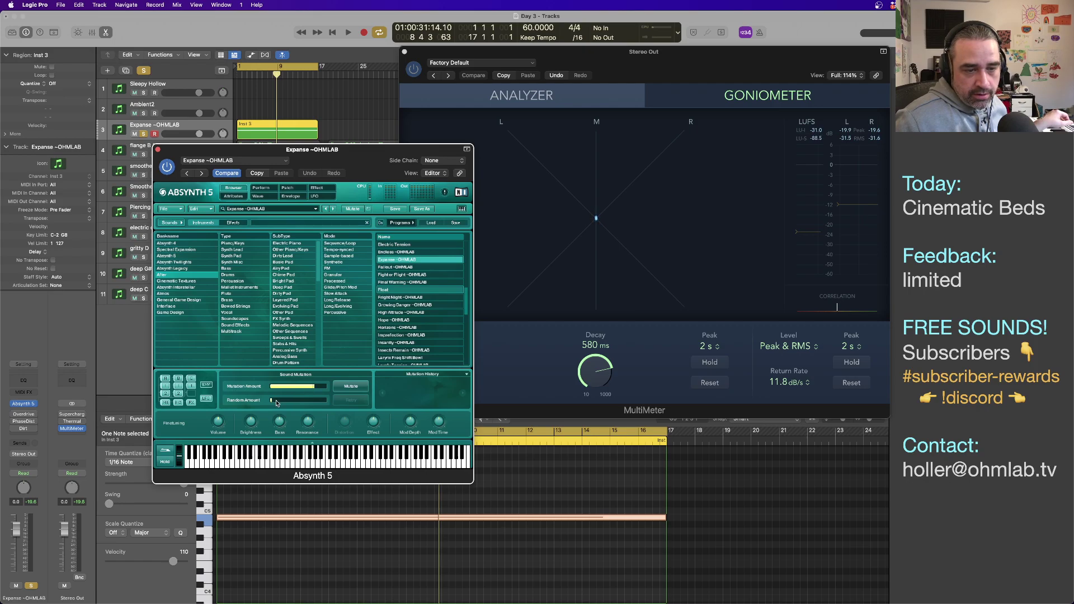
click(353, 387)
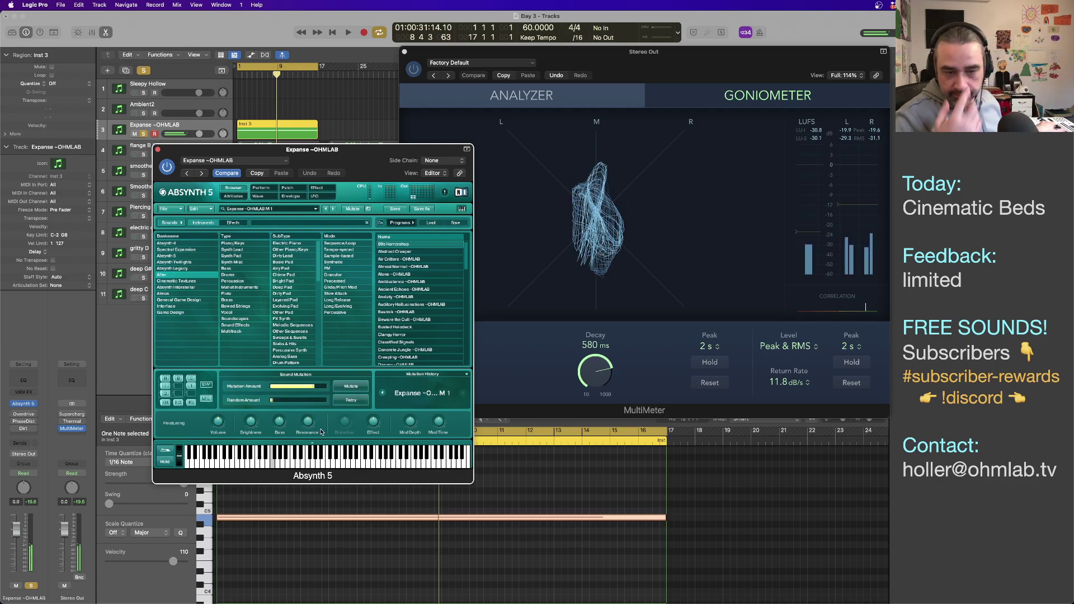
drag(411, 423, 411, 469)
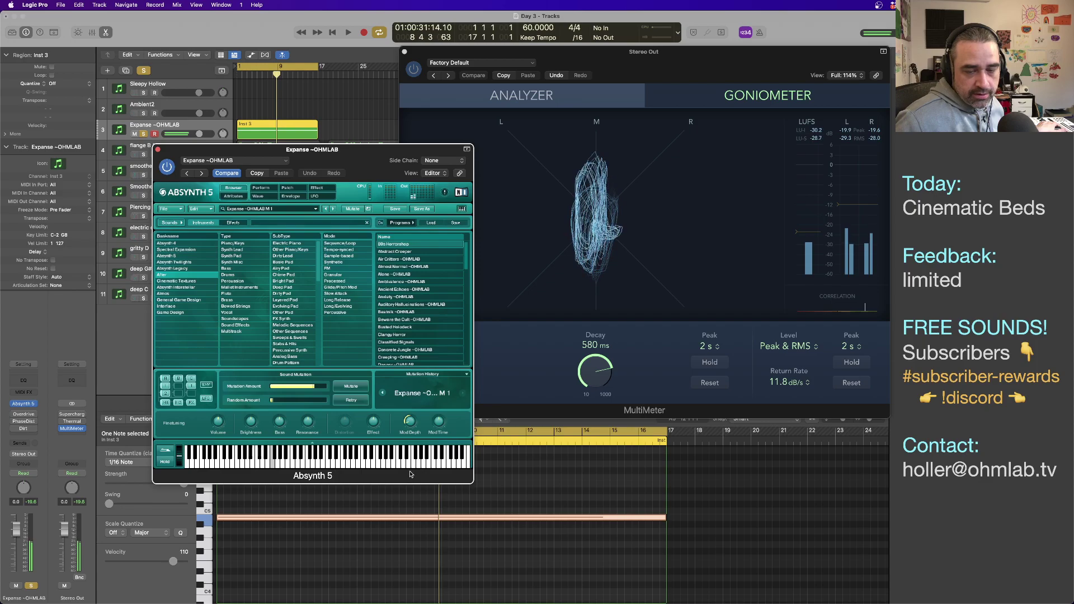
drag(440, 430, 435, 391)
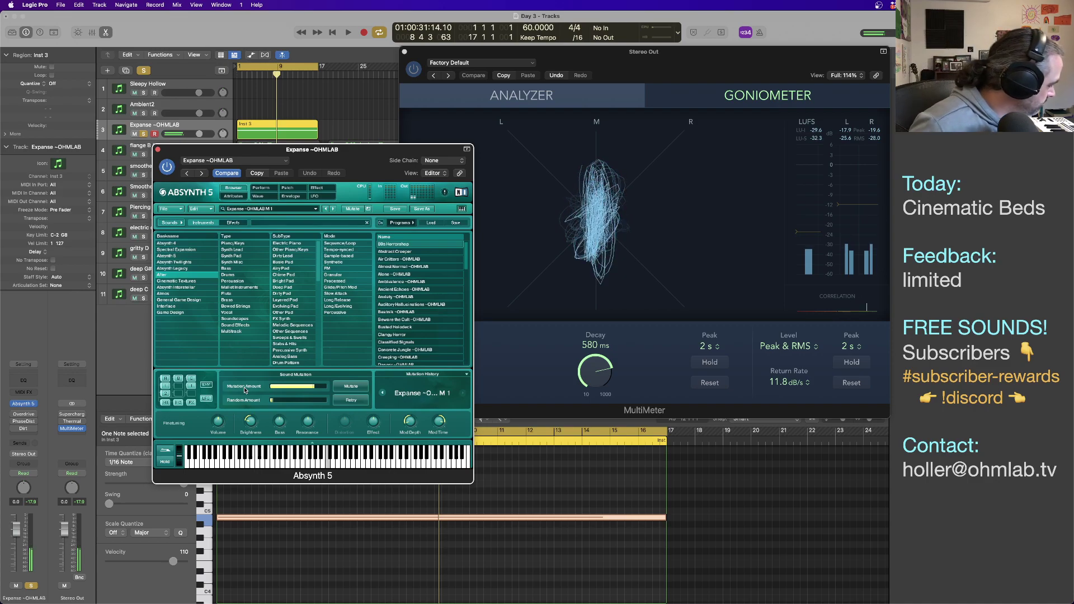
Step: On Absynth's effect page, set the wet output to -6.1 and lower the master lowpass frequency
click(316, 188)
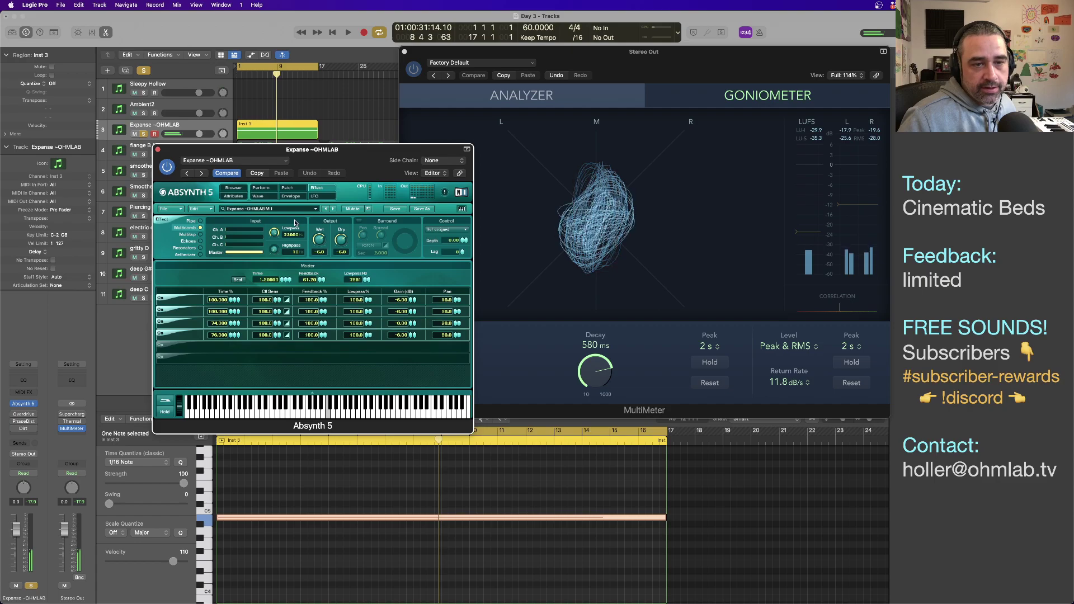
drag(321, 244, 321, 278)
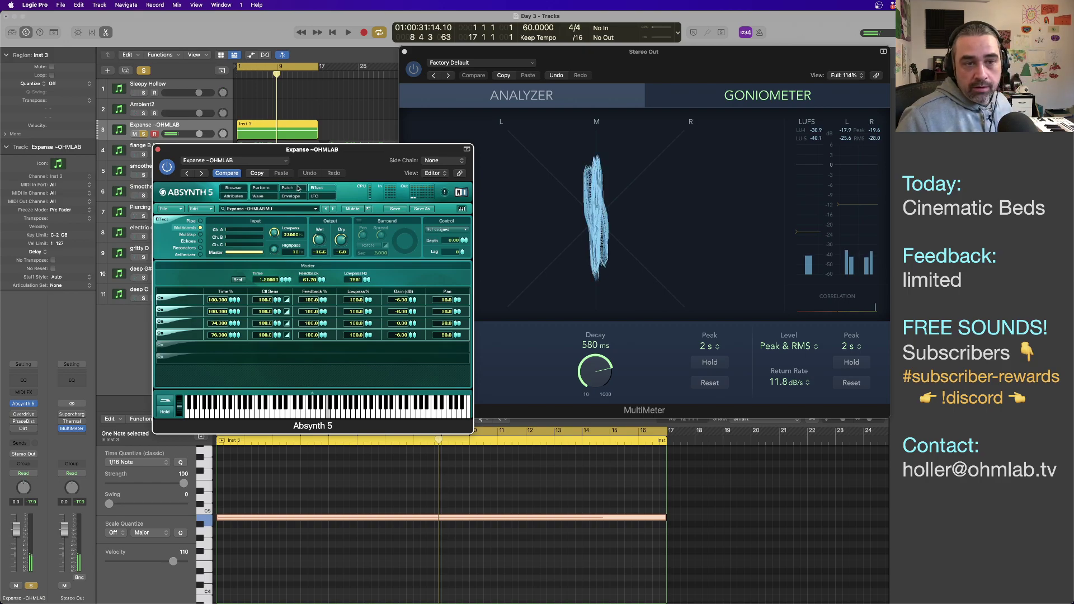
drag(322, 238, 311, 173)
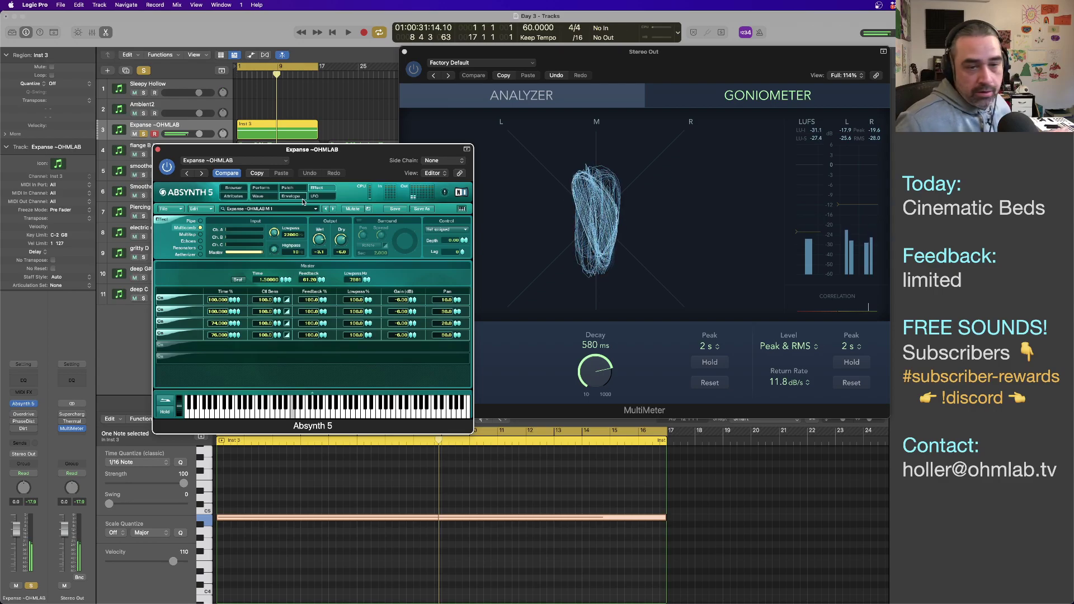
drag(366, 281, 368, 295)
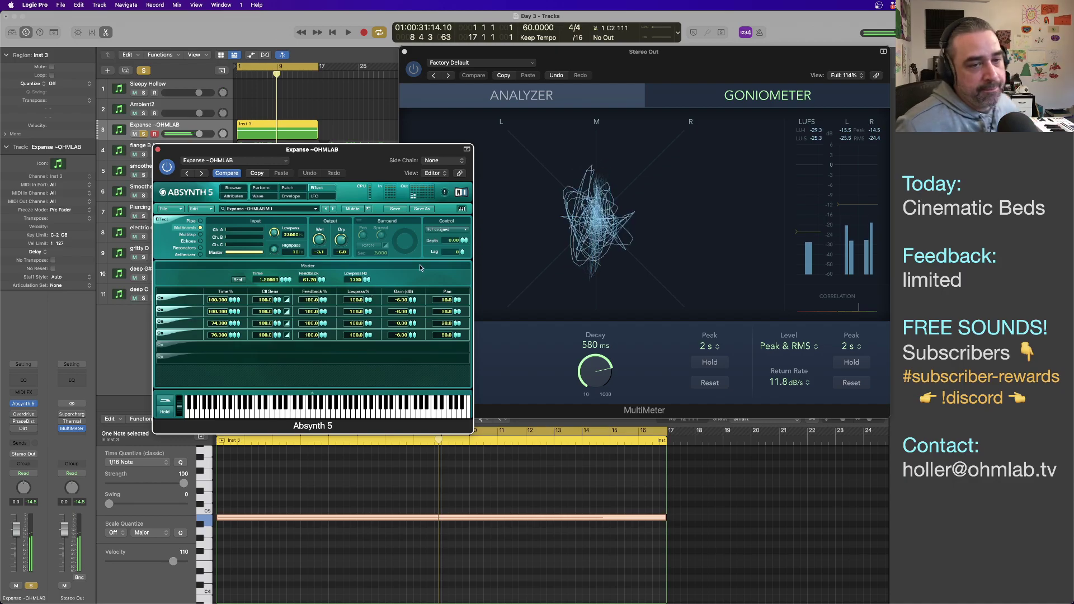
Step: Load the Anxiety ~OHMLAB preset from the browser and mutate it towards Classified Signals
click(234, 189)
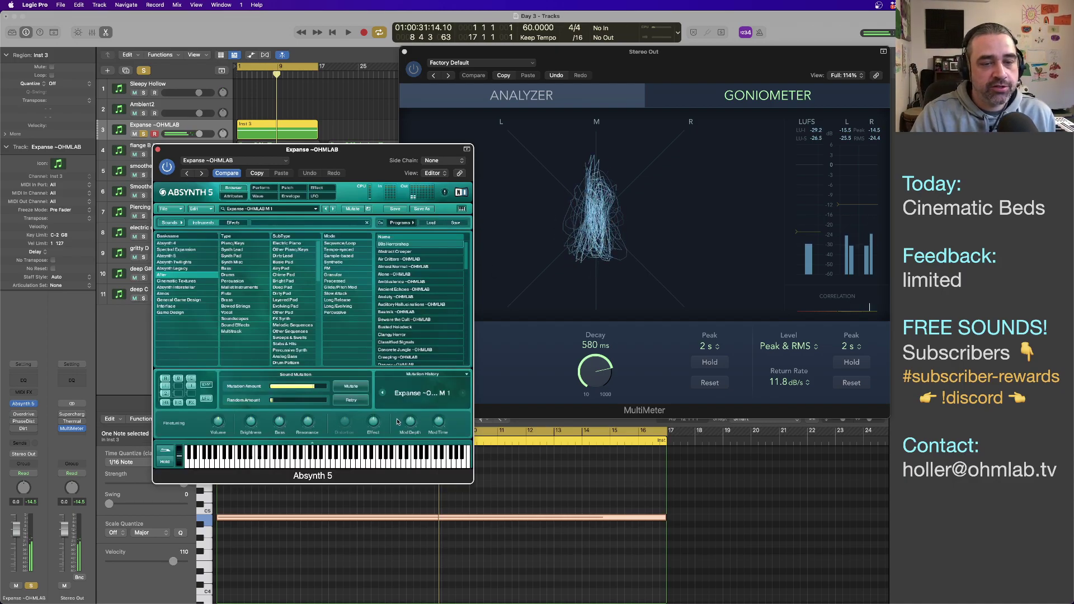
click(395, 297)
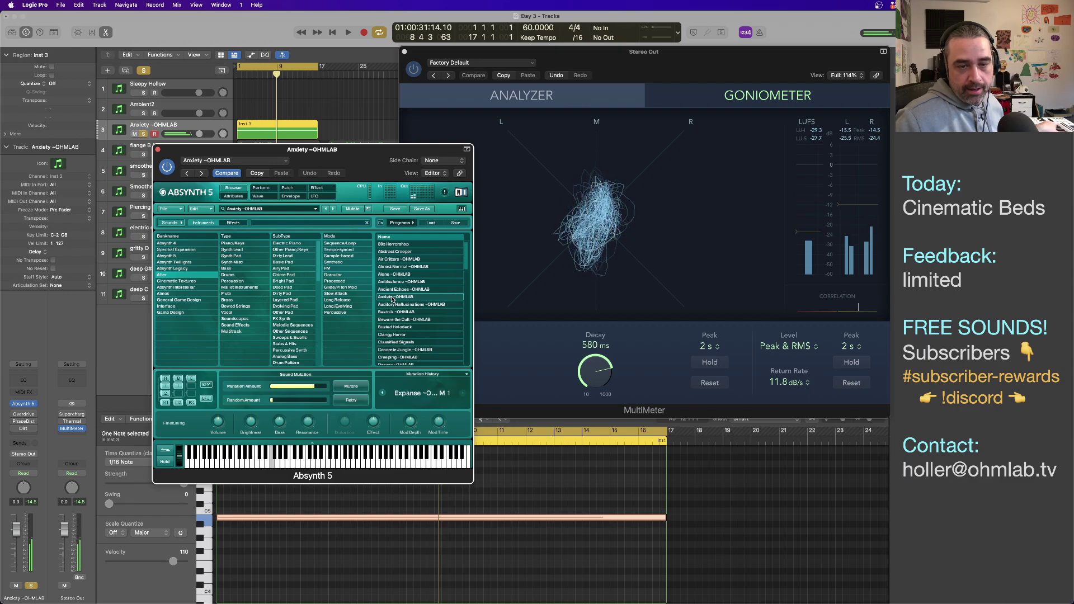
click(403, 342)
click(350, 387)
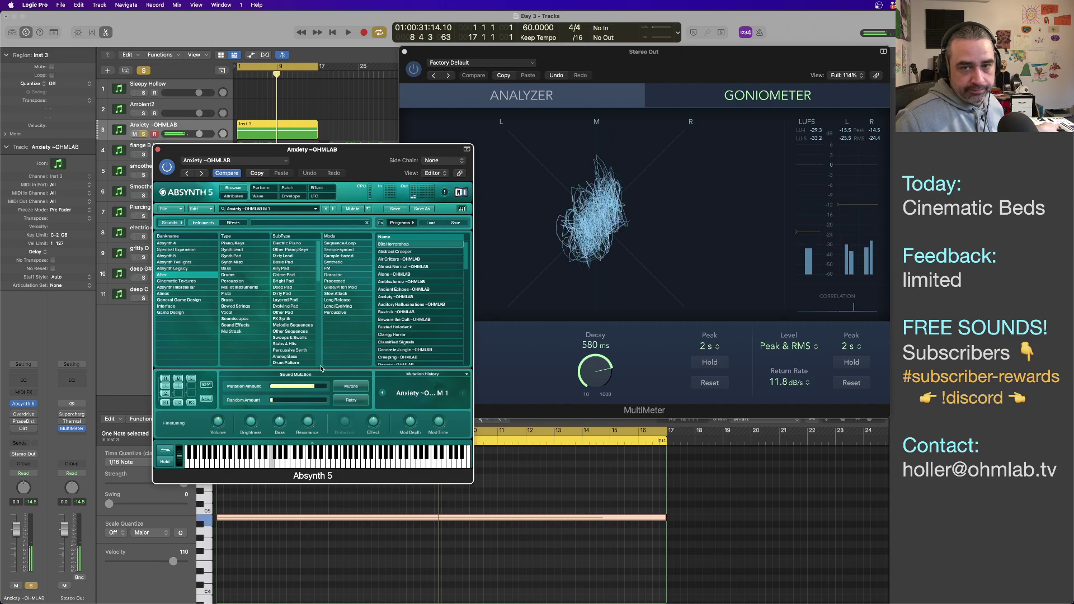
Step: Insert the Tuner metering plug-in after Dirt on the Anxiety ~OHMLAB channel and position its window below the MultiMeter
drag(394, 187, 366, 203)
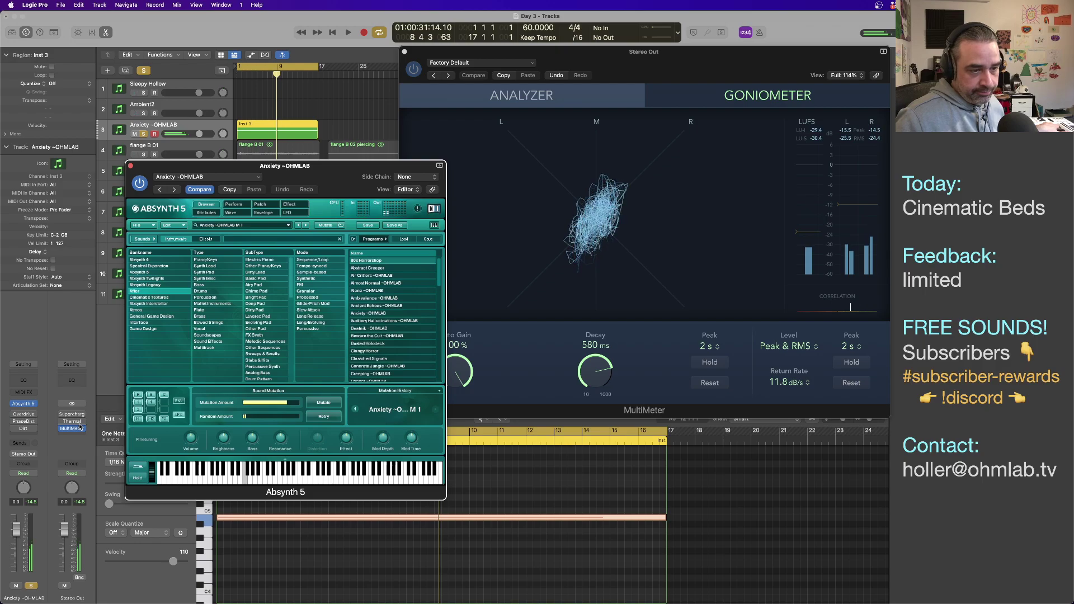
click(80, 427)
click(87, 402)
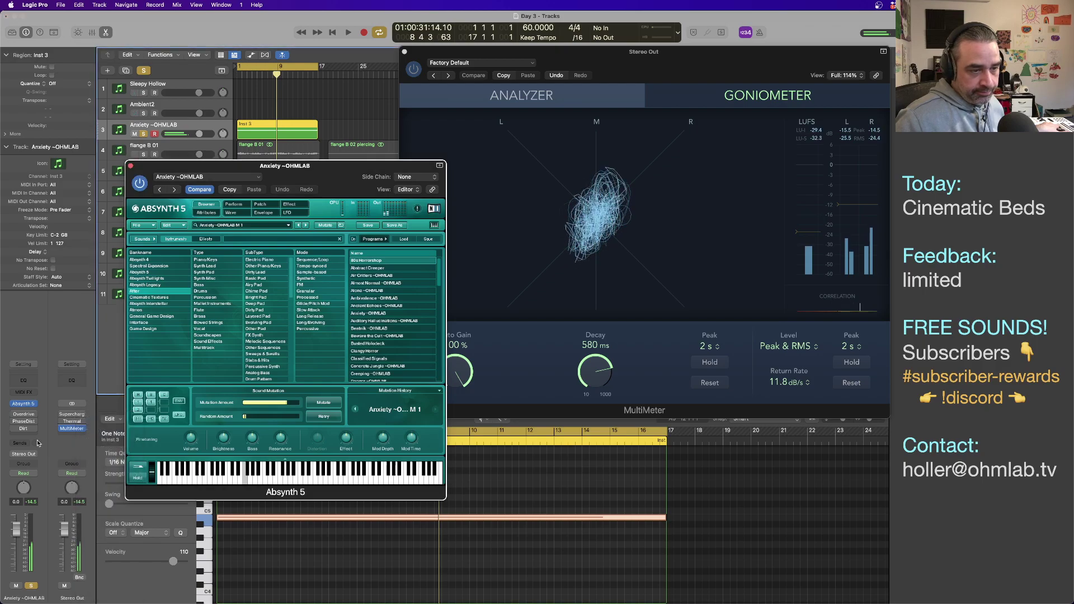
click(23, 435)
mouse_move(44, 575)
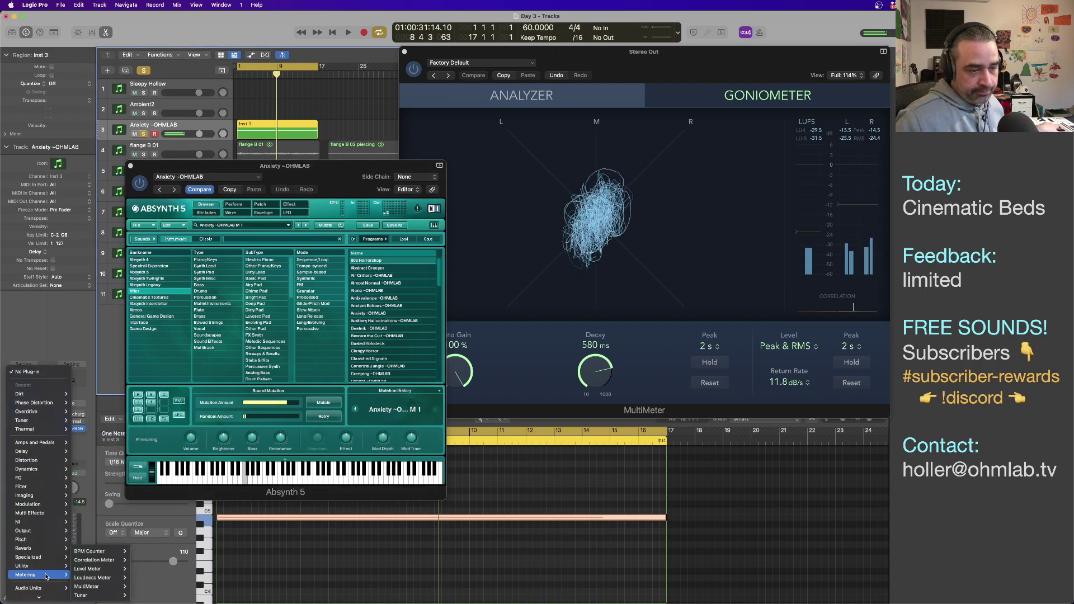
mouse_move(104, 595)
click(141, 595)
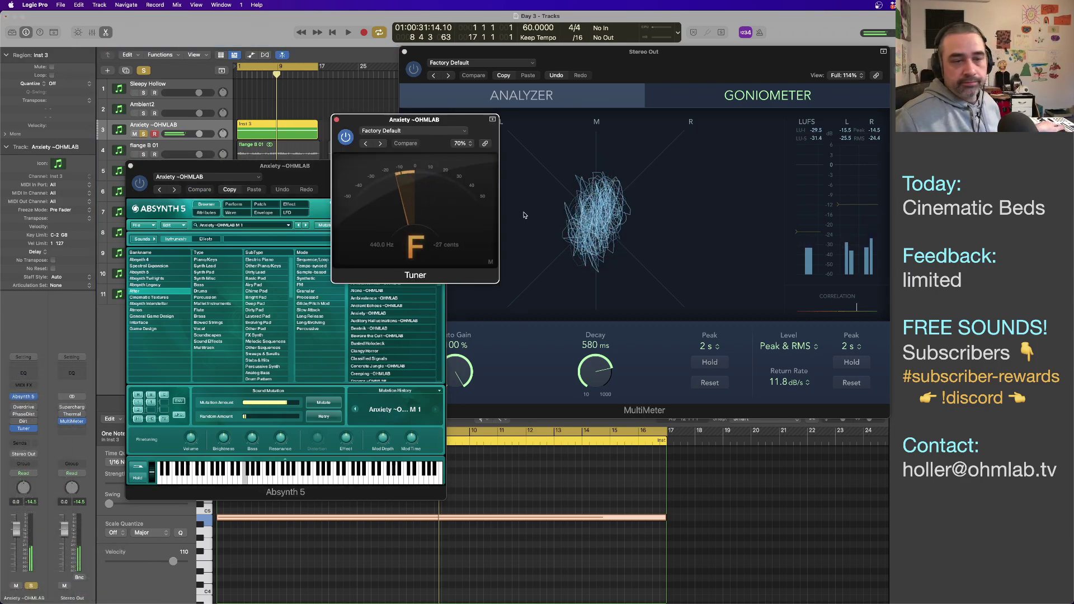
drag(358, 125, 736, 407)
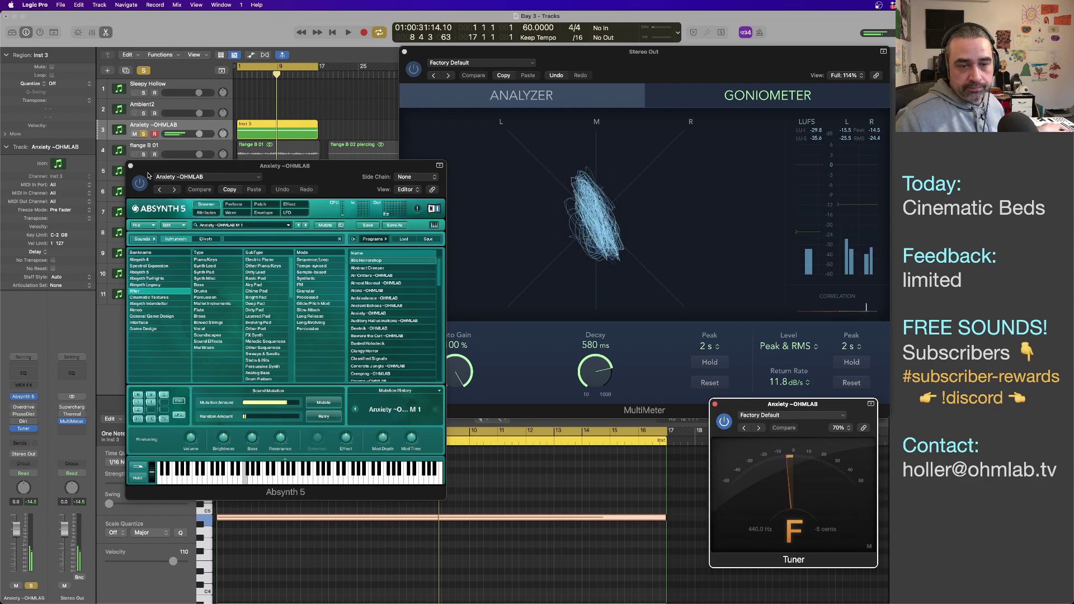
Step: Open Absynth's patch page, clear the Stereo Out peak reading and audition the region from the start with the MultiMeter and Tuner
click(260, 204)
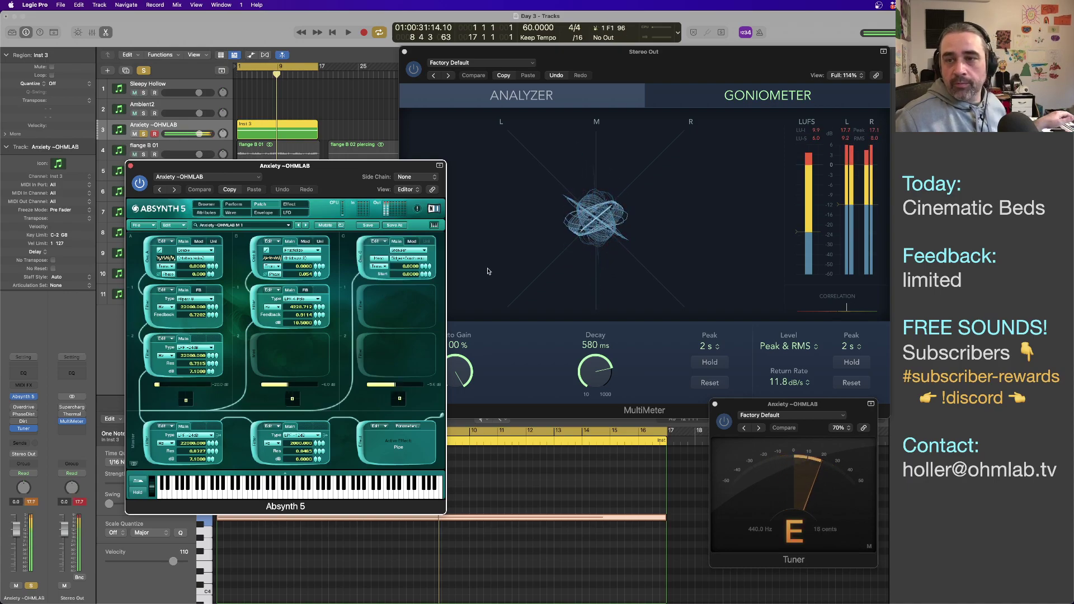
click(821, 244)
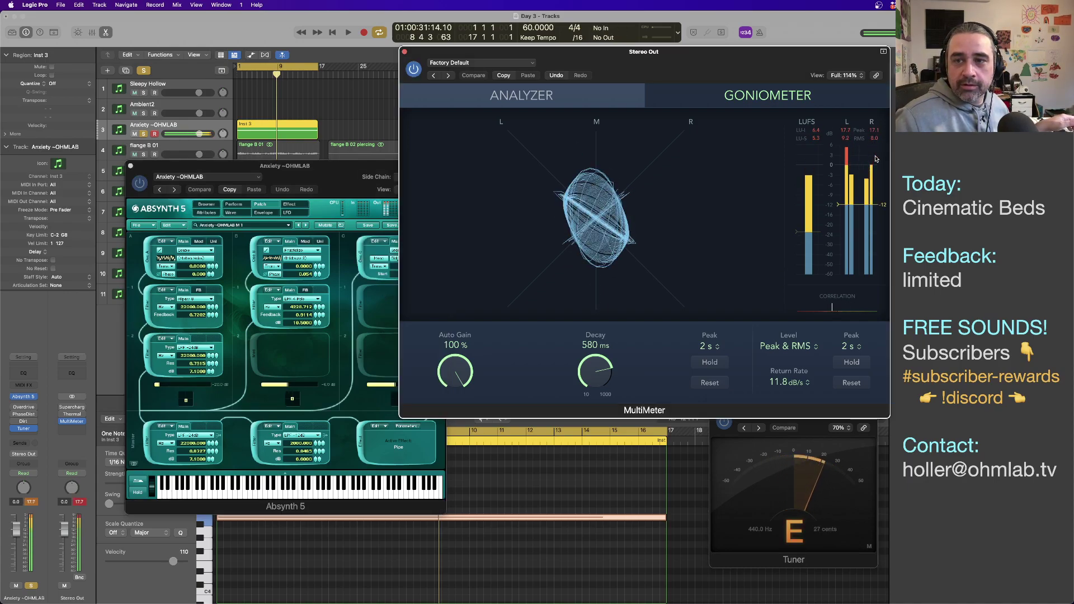
click(349, 278)
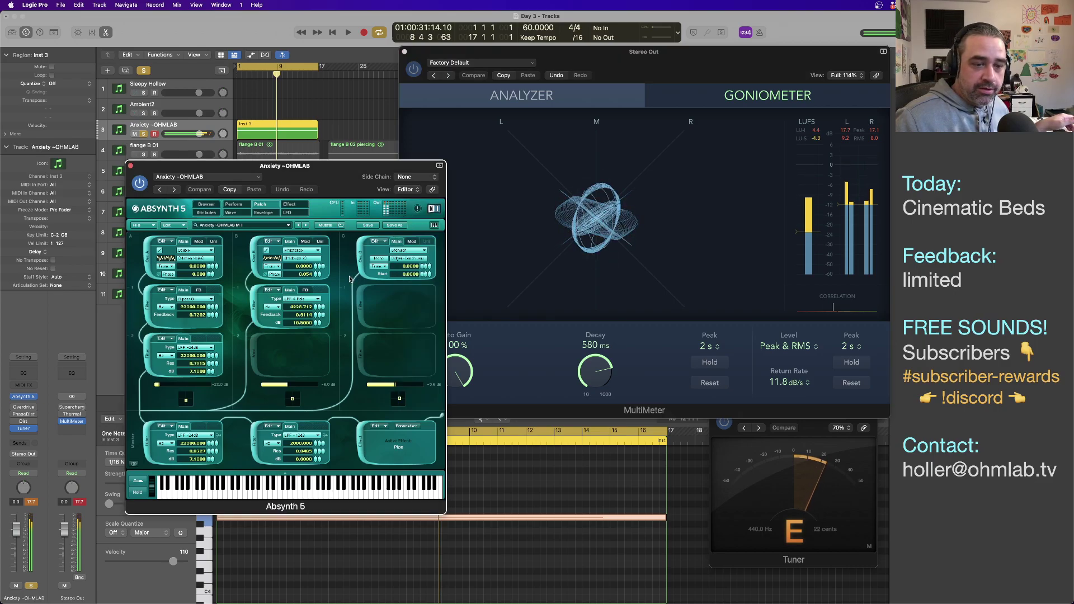
click(370, 278)
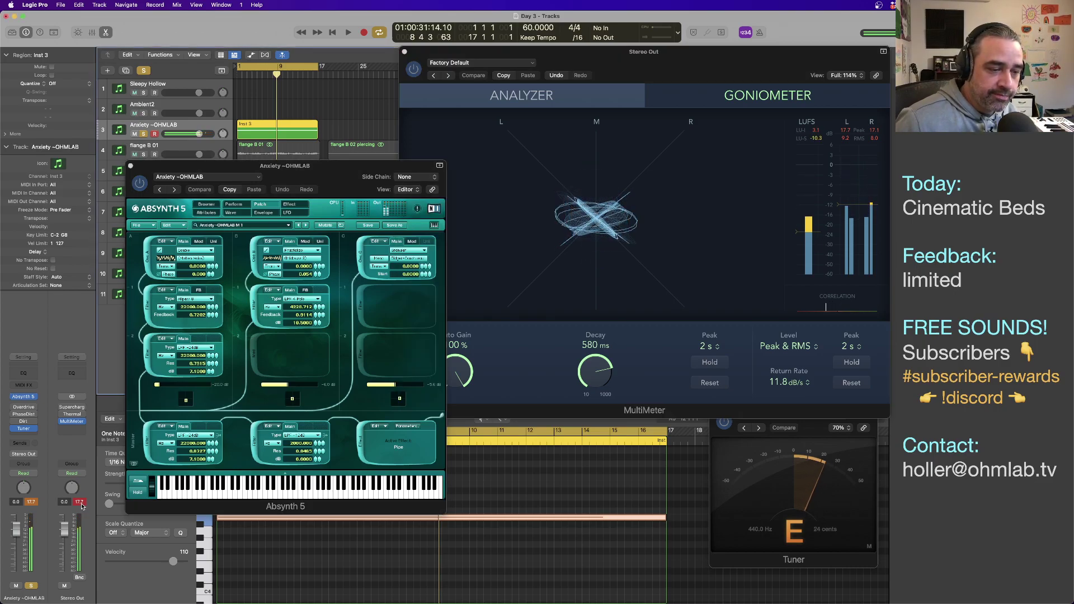
key(space)
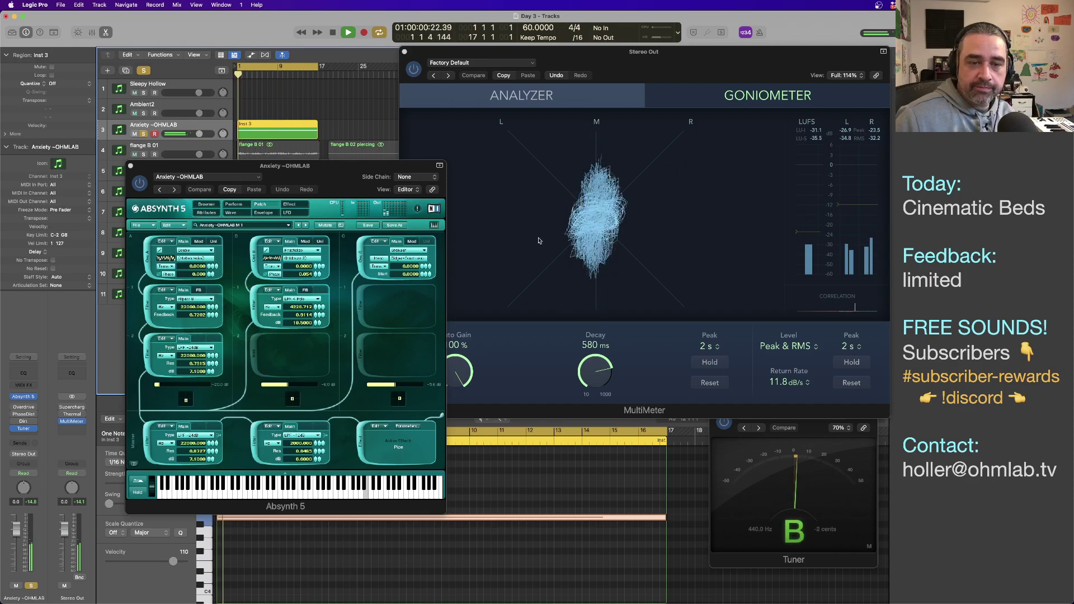
mouse_move(331, 175)
mouse_down()
mouse_move(563, 196)
mouse_move(338, 162)
mouse_up()
key(space)
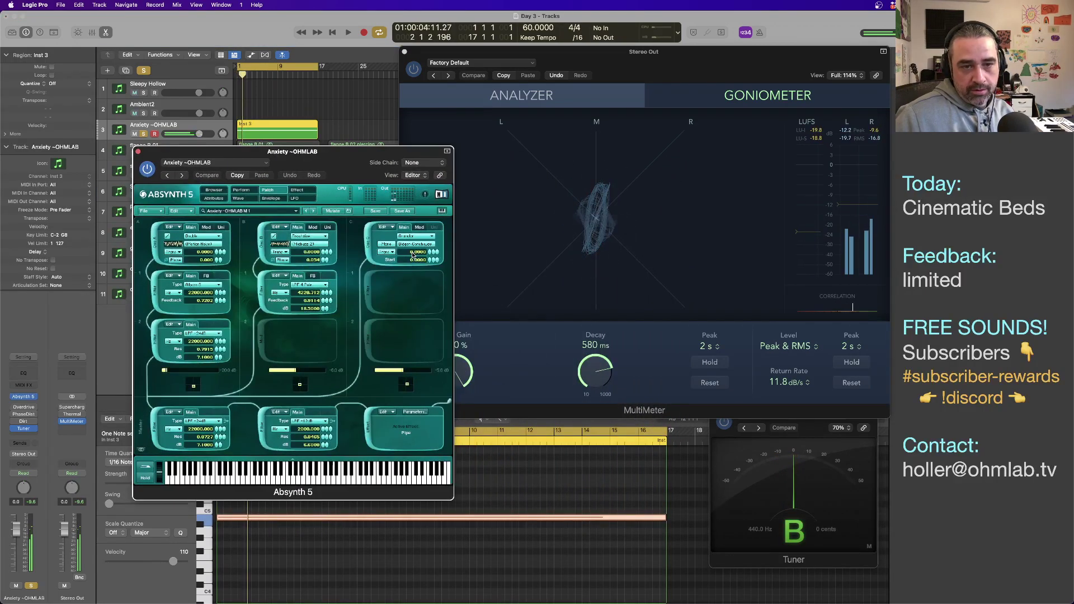
key(space)
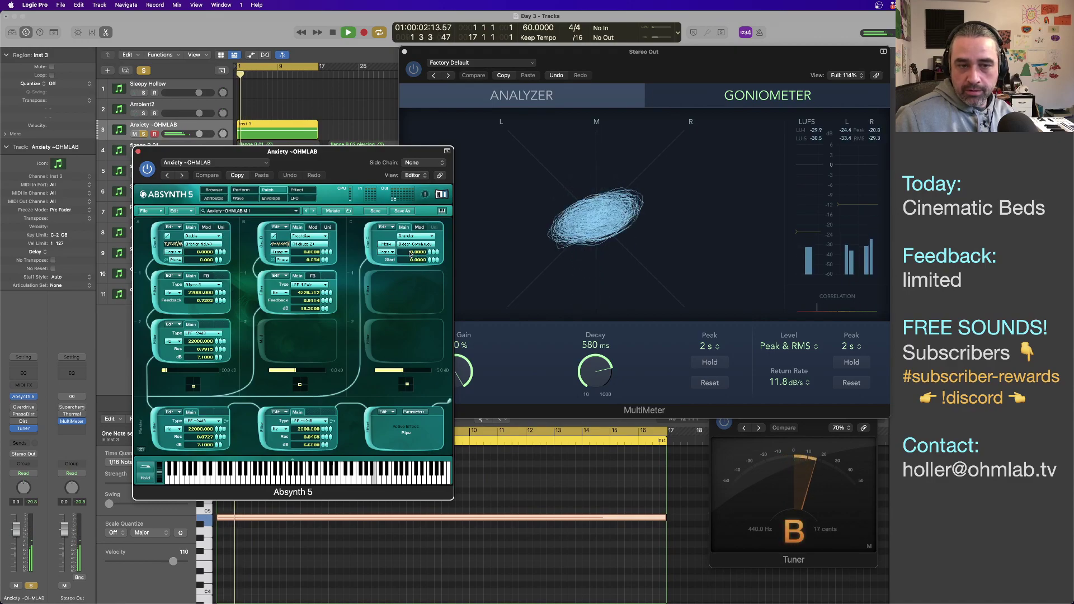
Step: Rebalance the three oscillator channel levels during playback, raising channel A slightly and lowering channel B substantially
mouse_move(296, 158)
mouse_down()
mouse_move(466, 214)
mouse_move(292, 165)
mouse_up()
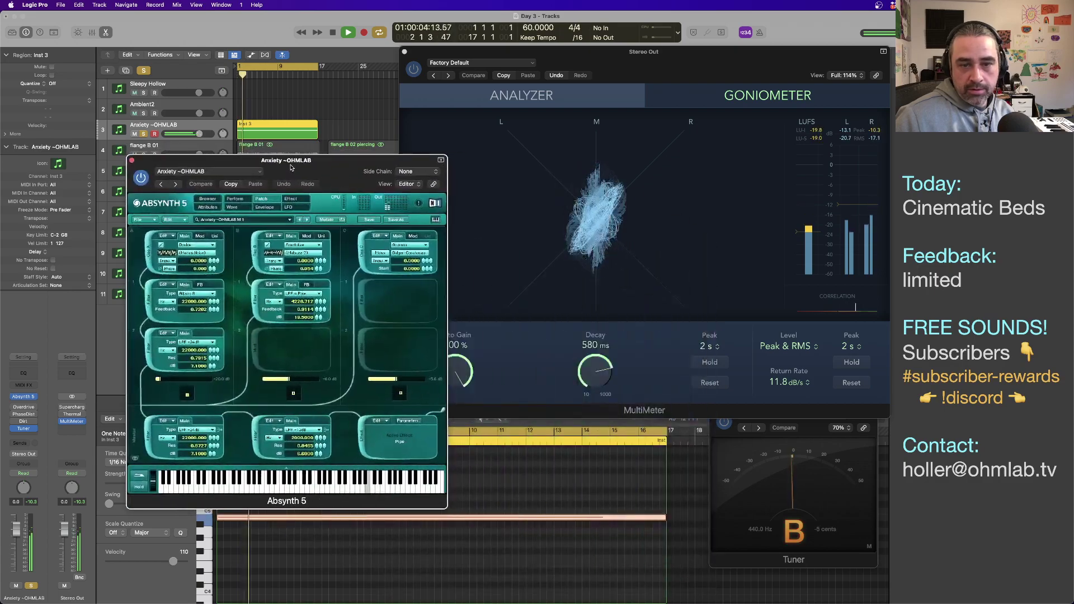
mouse_move(389, 380)
mouse_down()
mouse_move(372, 379)
mouse_move(392, 380)
mouse_up()
mouse_move(291, 379)
mouse_down()
mouse_move(273, 380)
mouse_move(283, 379)
mouse_up()
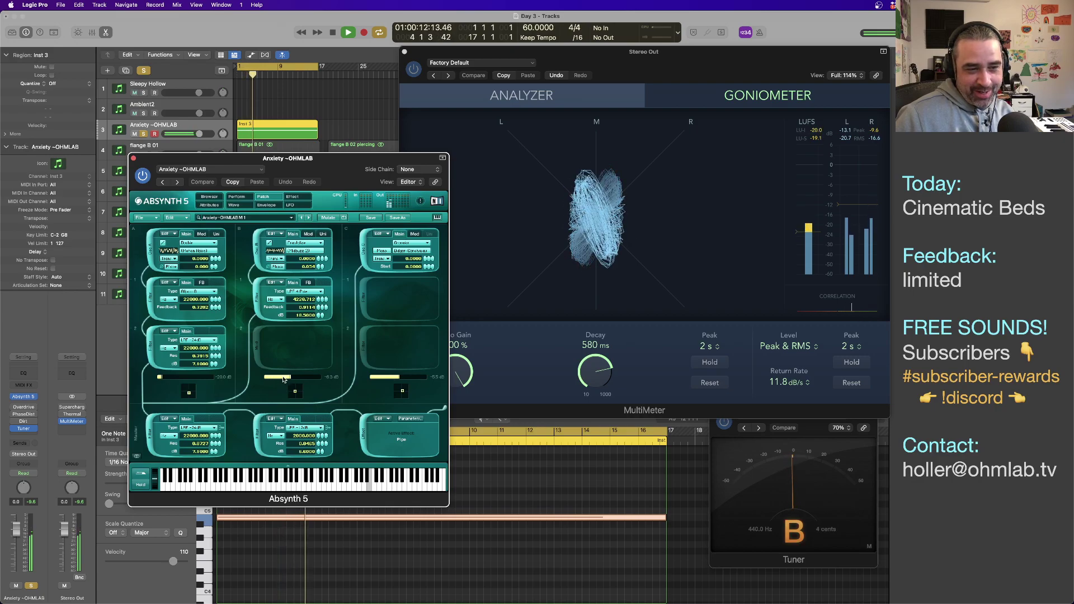
mouse_move(165, 379)
mouse_down()
mouse_move(153, 379)
mouse_move(162, 378)
mouse_up()
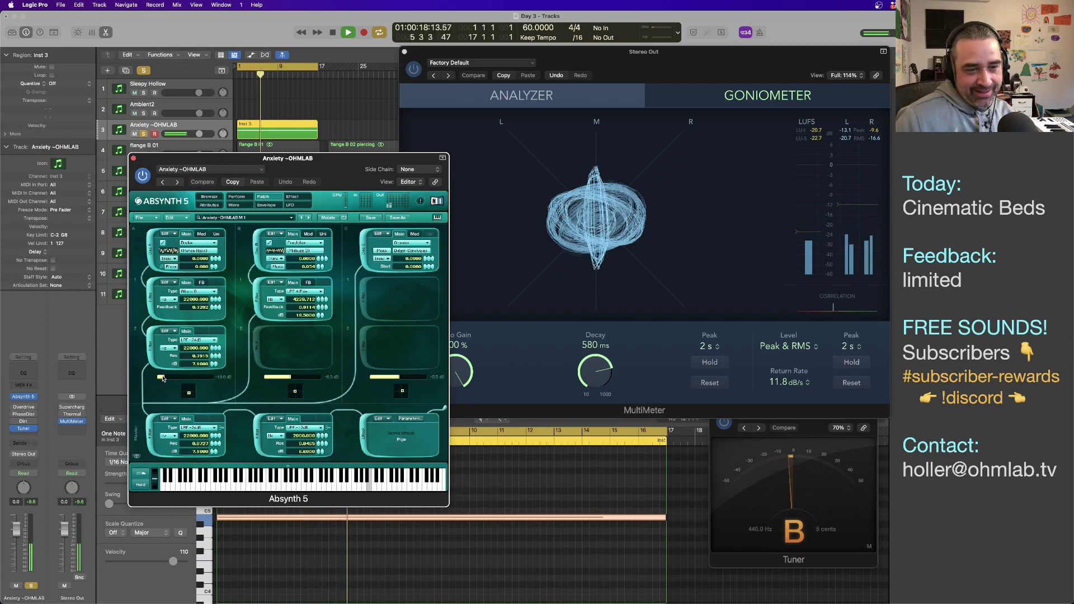
drag(395, 380, 395, 381)
mouse_move(290, 378)
mouse_down()
mouse_move(249, 378)
mouse_move(273, 380)
mouse_up()
key(space)
Step: Audition the patch with oscillator C switched off, and switch it back on for comparison
drag(285, 170, 254, 174)
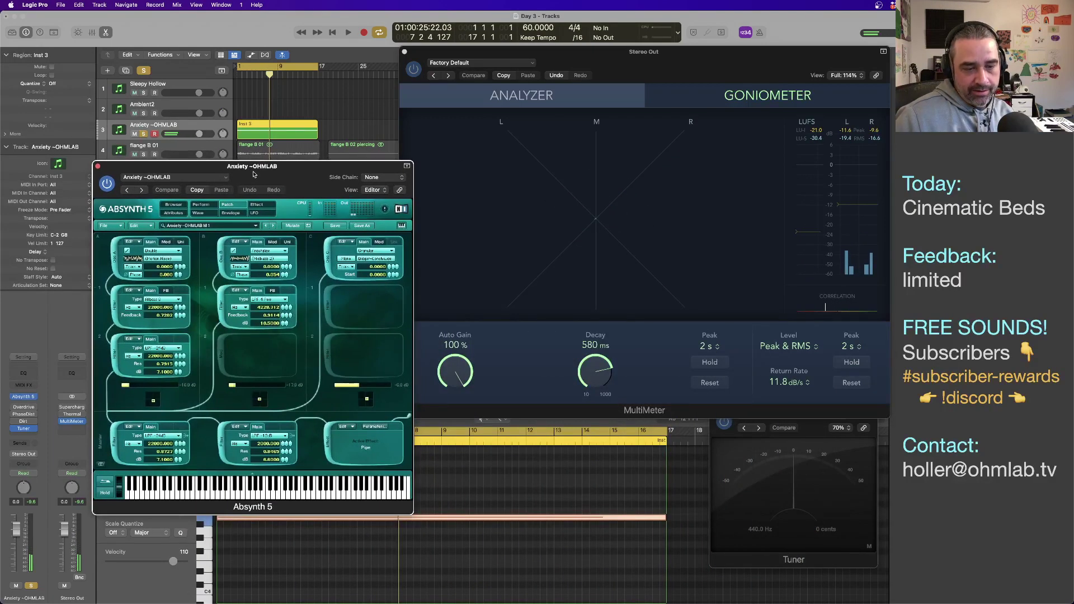
key(space)
key(space)
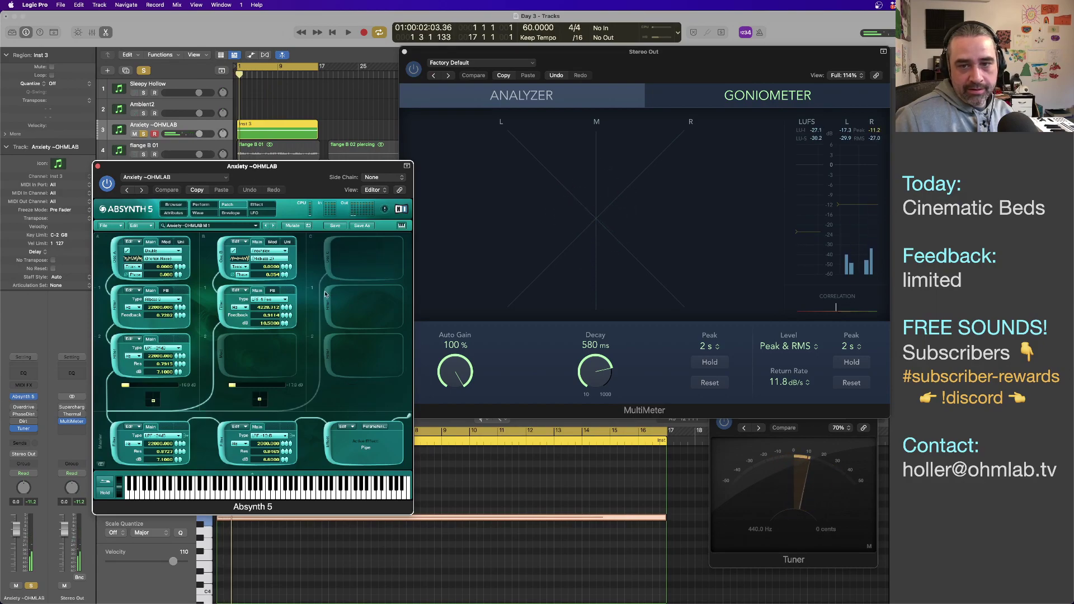
key(space)
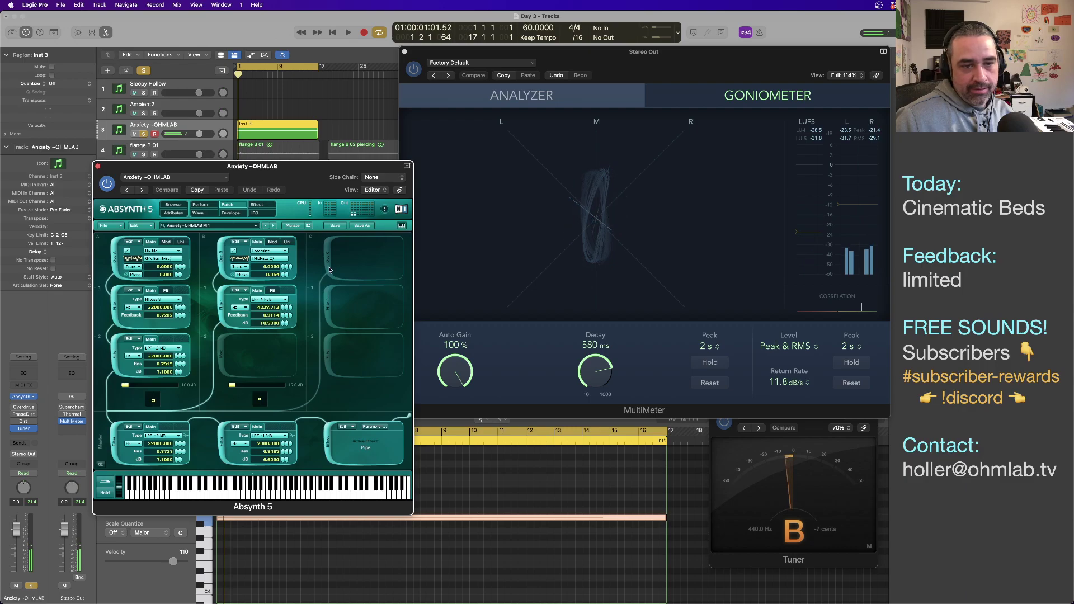
key(space)
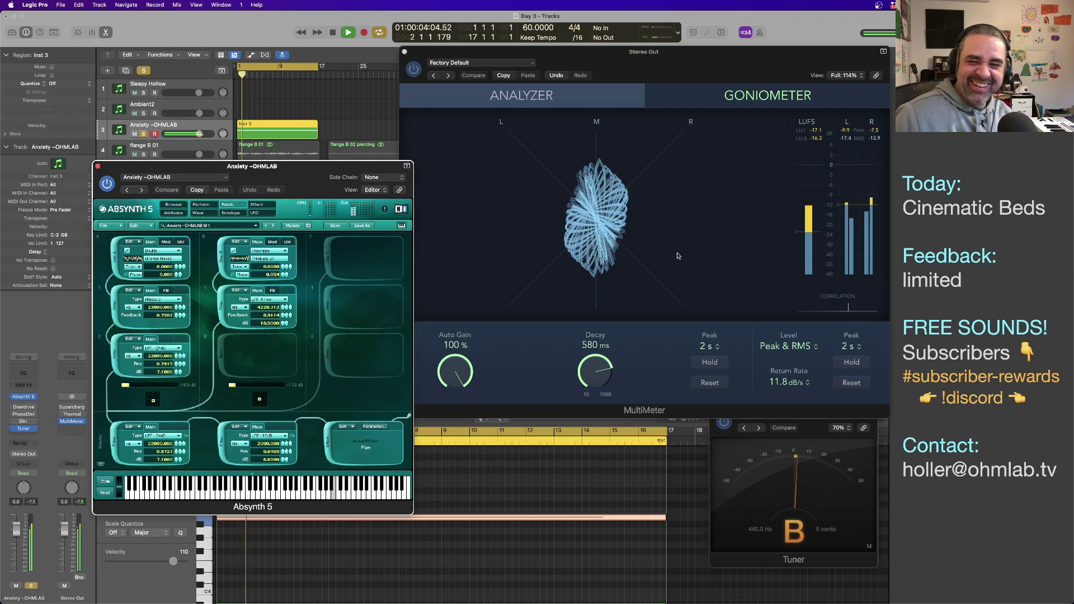
key(space)
click(330, 262)
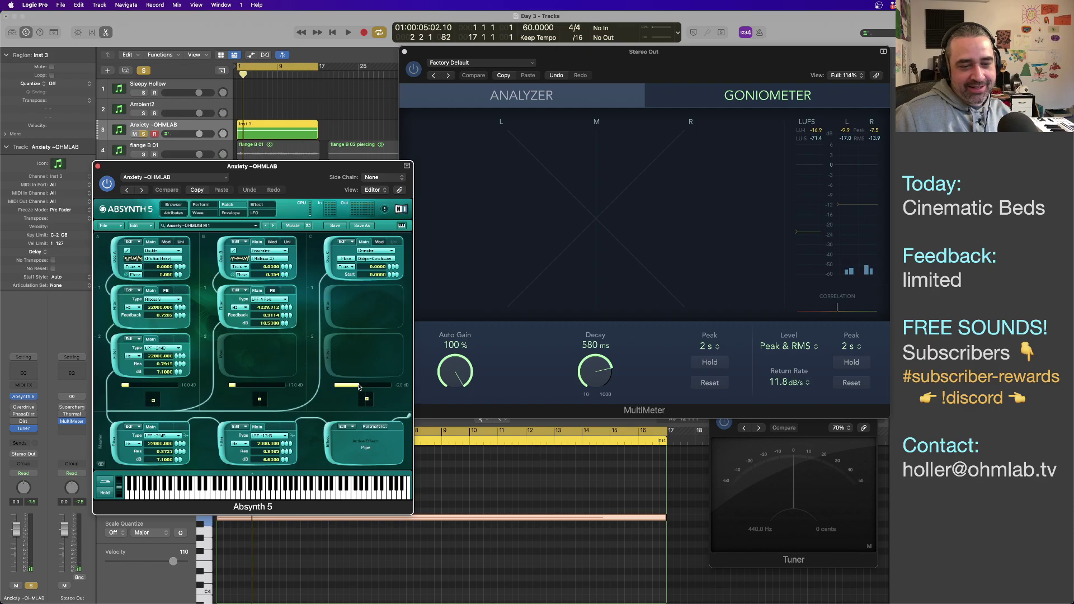
key(space)
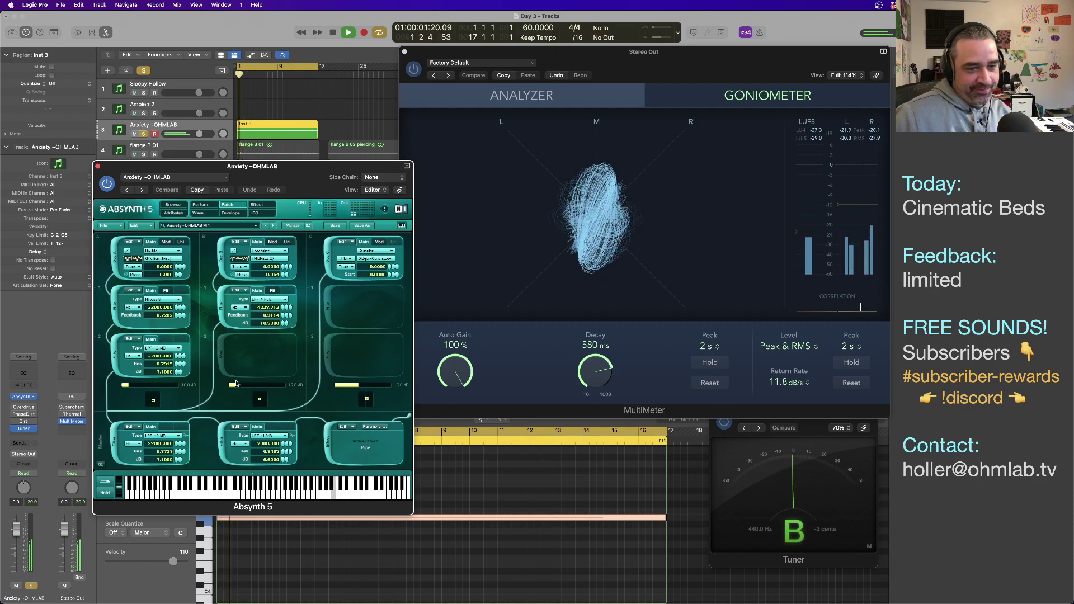
key(space)
Step: Check the oscillator envelopes, and lower the second master filter's frequency to 1122.462 during playback
click(242, 215)
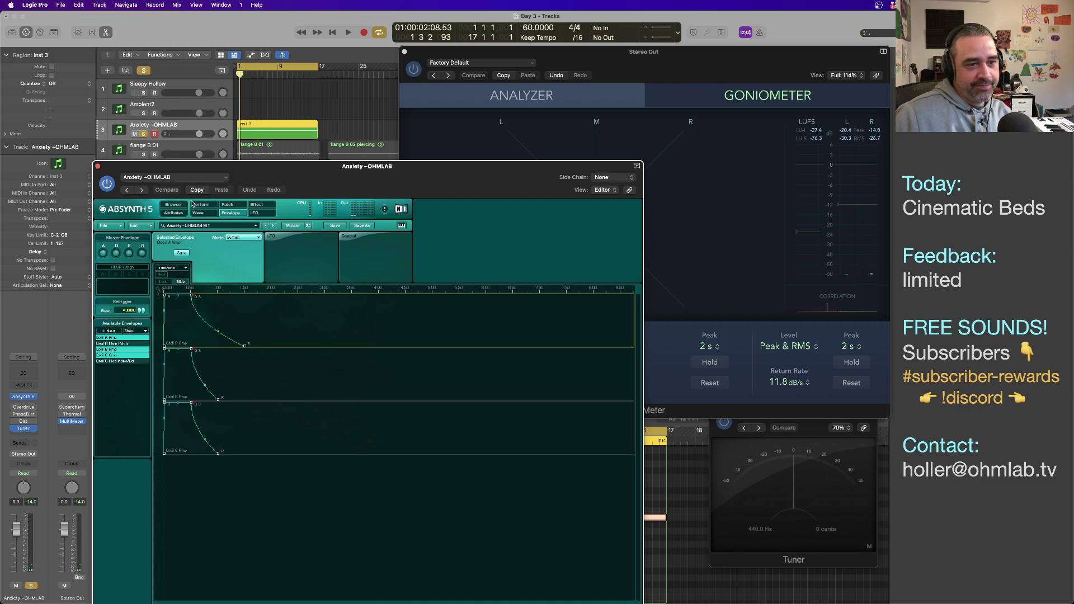
click(234, 205)
key(space)
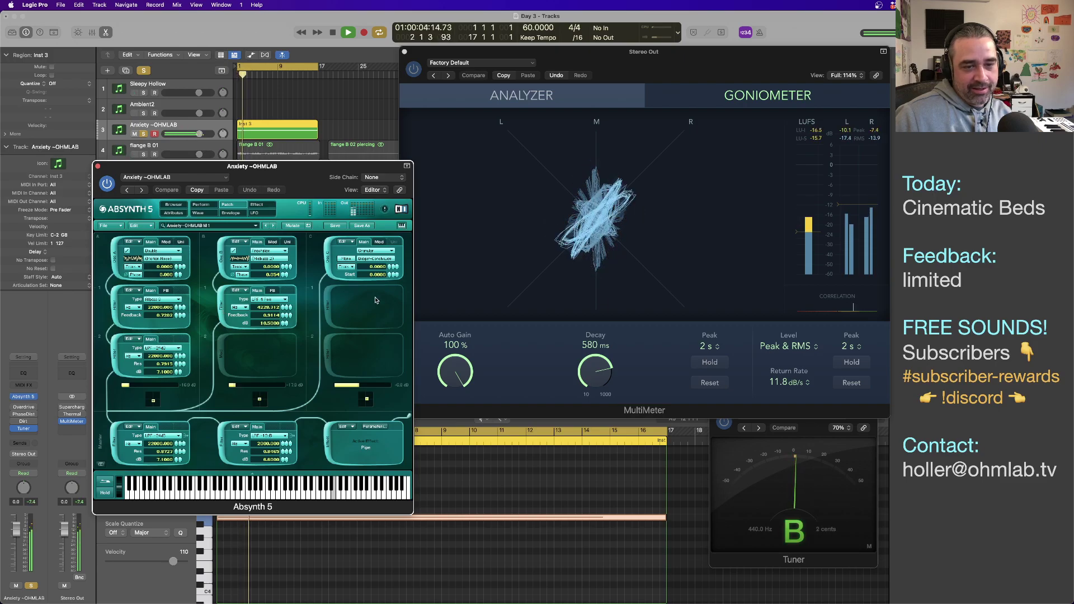
drag(283, 451, 284, 451)
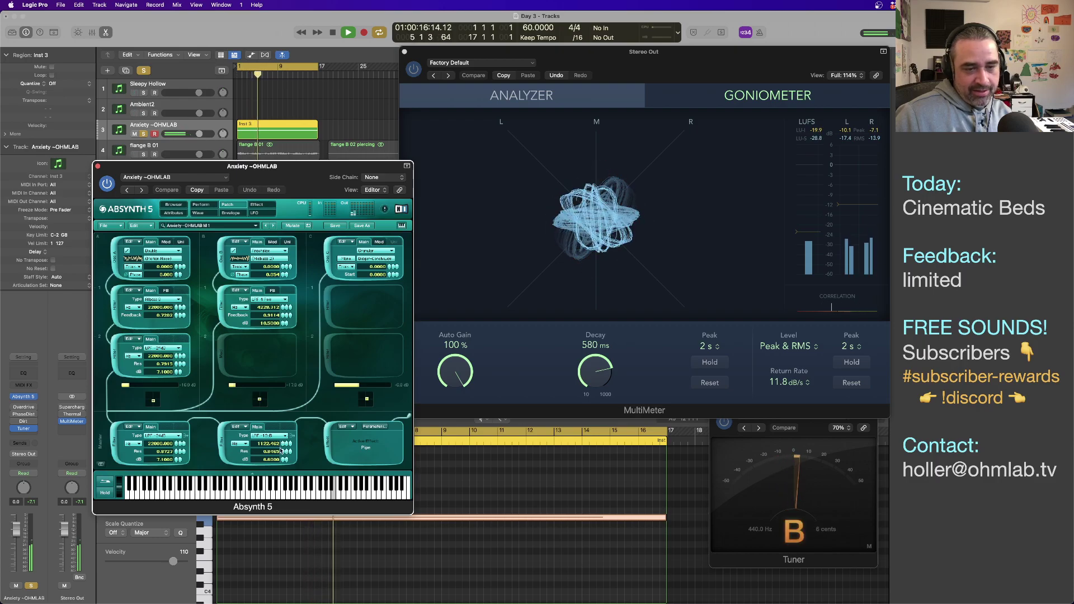
key(space)
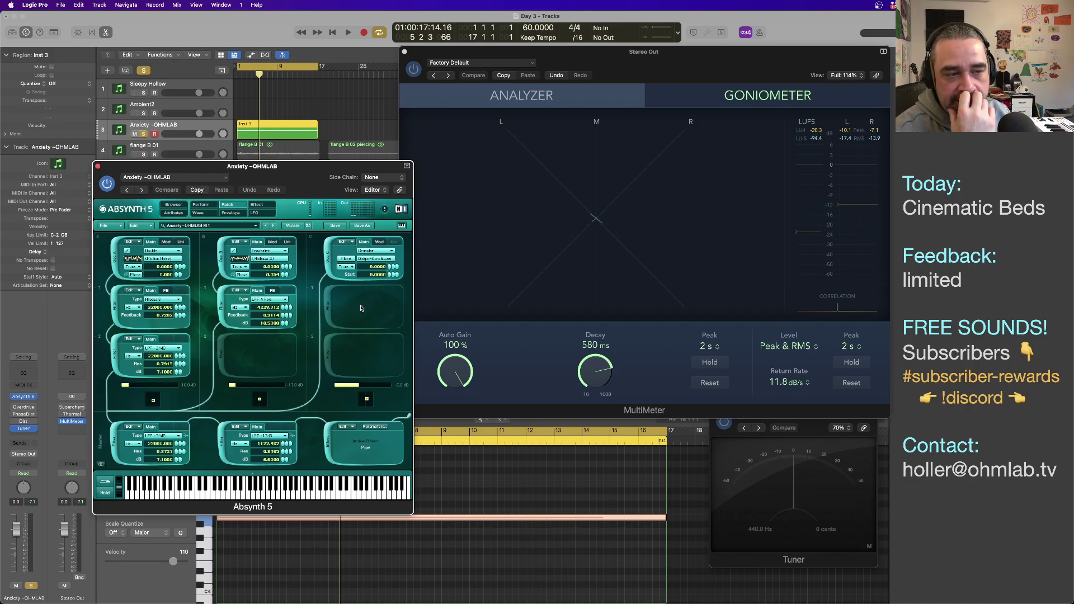
Step: Move the sustained note in the piano roll down three octaves to the B just below C2 and audition it
click(221, 518)
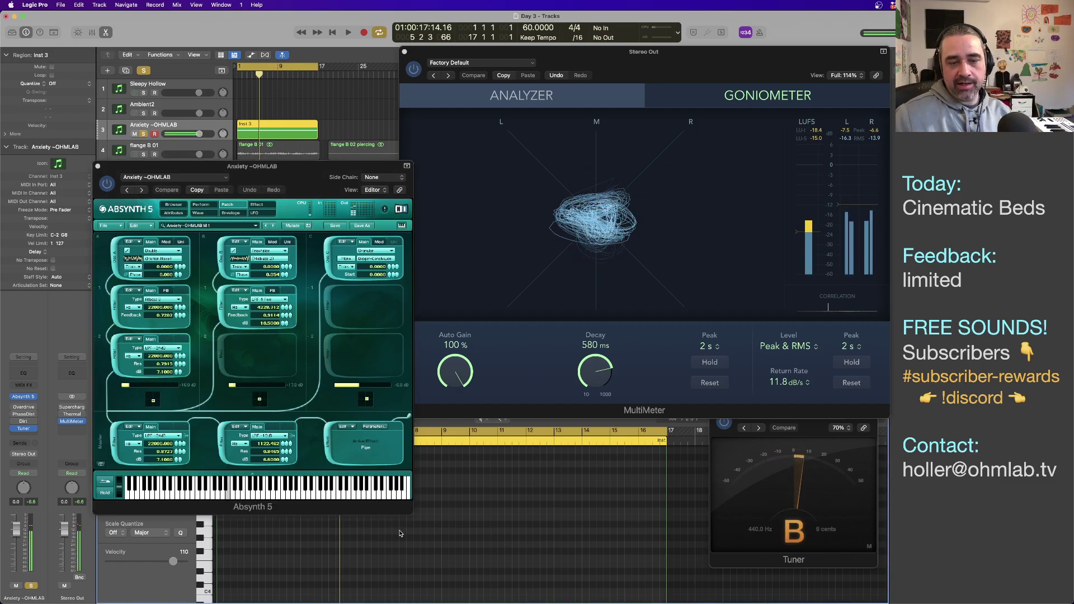
key(space)
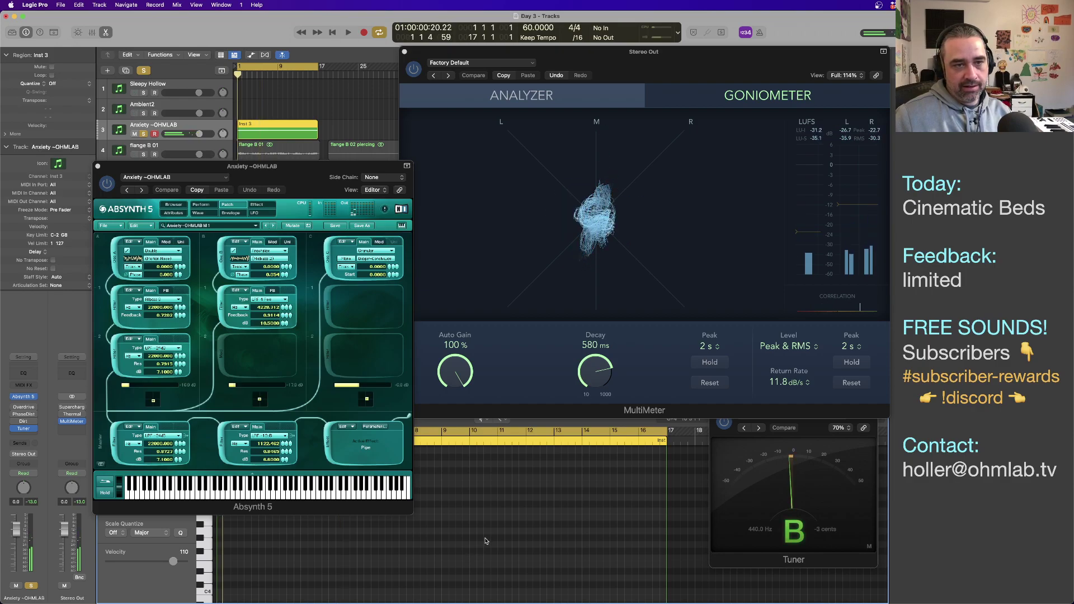
scroll(465, 526, down, 5)
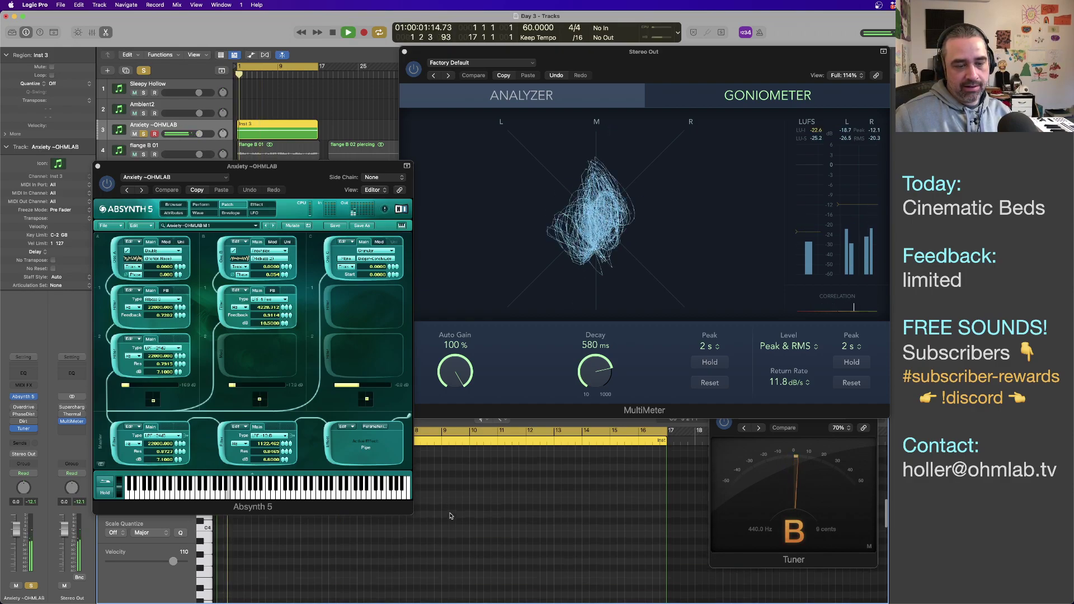
scroll(451, 515, down, 5)
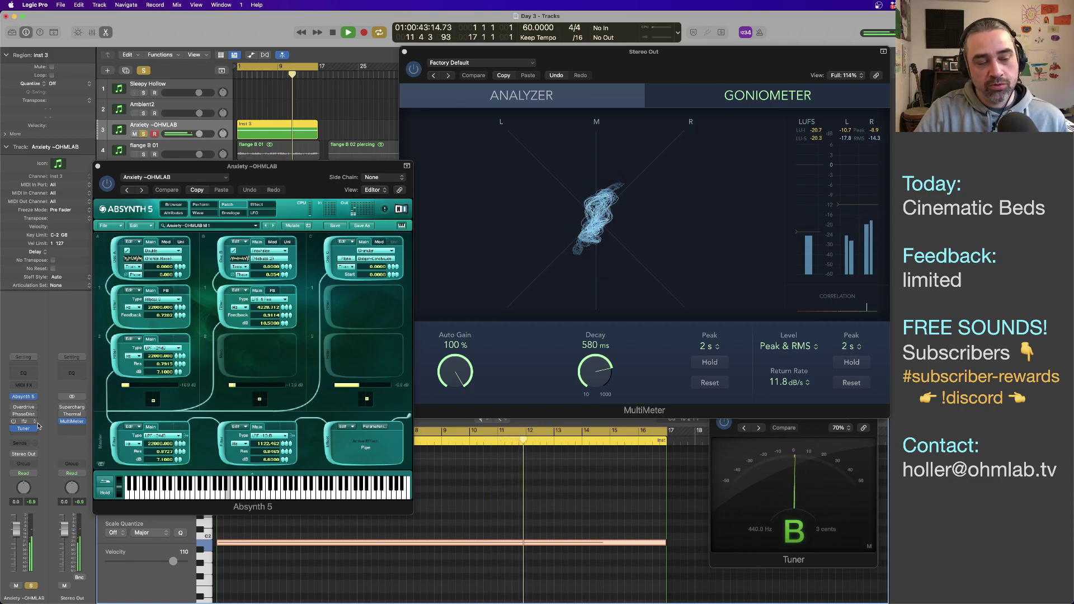
Step: Try the low note with the Phase Distortion effect enabled from the start of the region, and bypass the effect again
key(space)
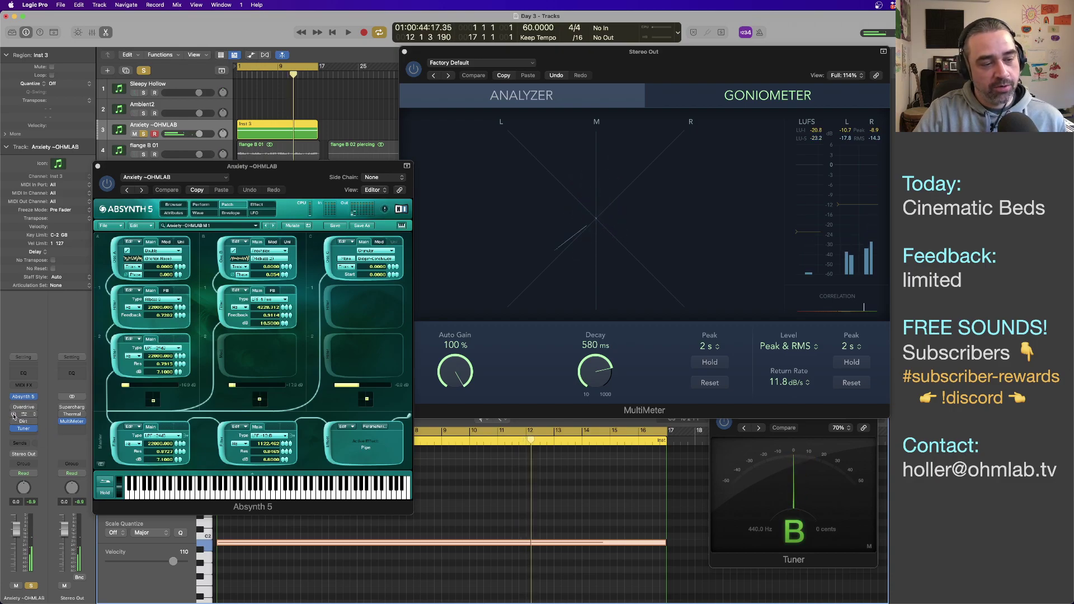
key(Return)
key(space)
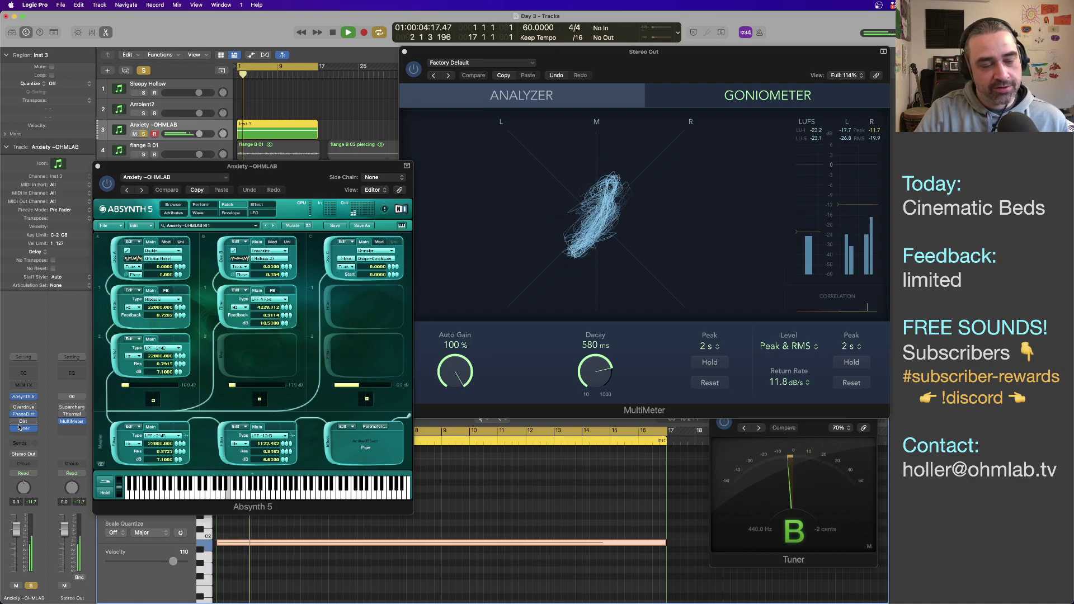
key(space)
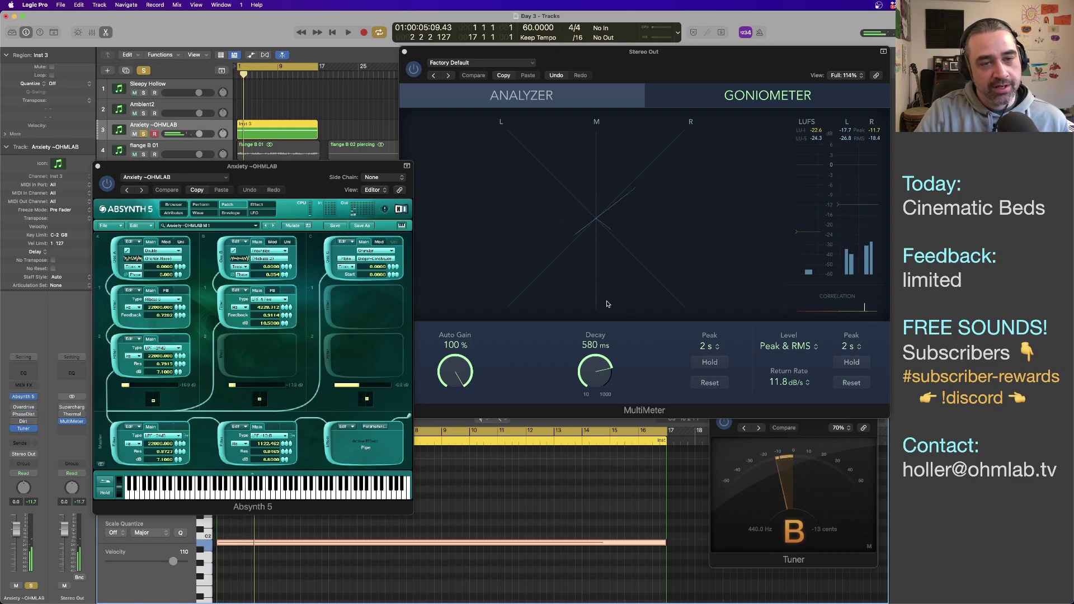
Step: Bounce the sustained low-B region in place to a new track named modulating B 01, leaving the source region
drag(145, 166, 196, 191)
click(262, 127)
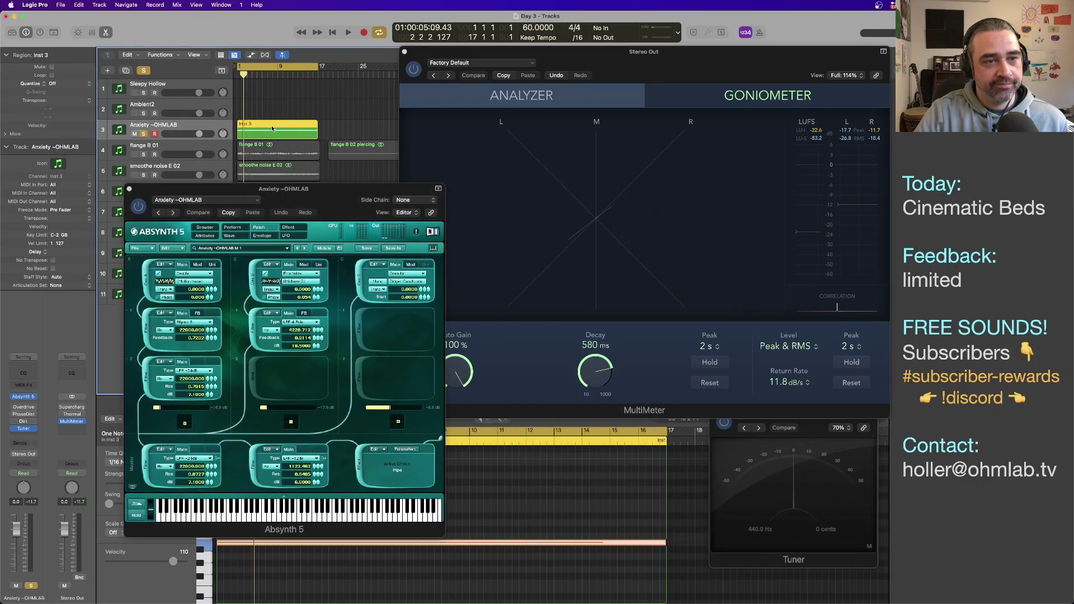
key(ctrl+b)
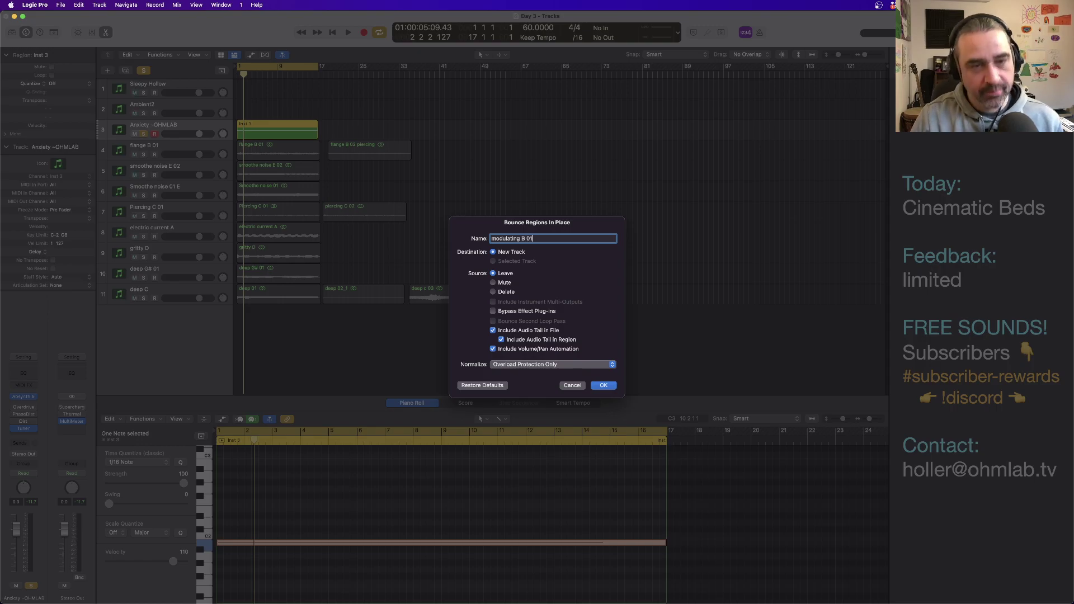
key(Right)
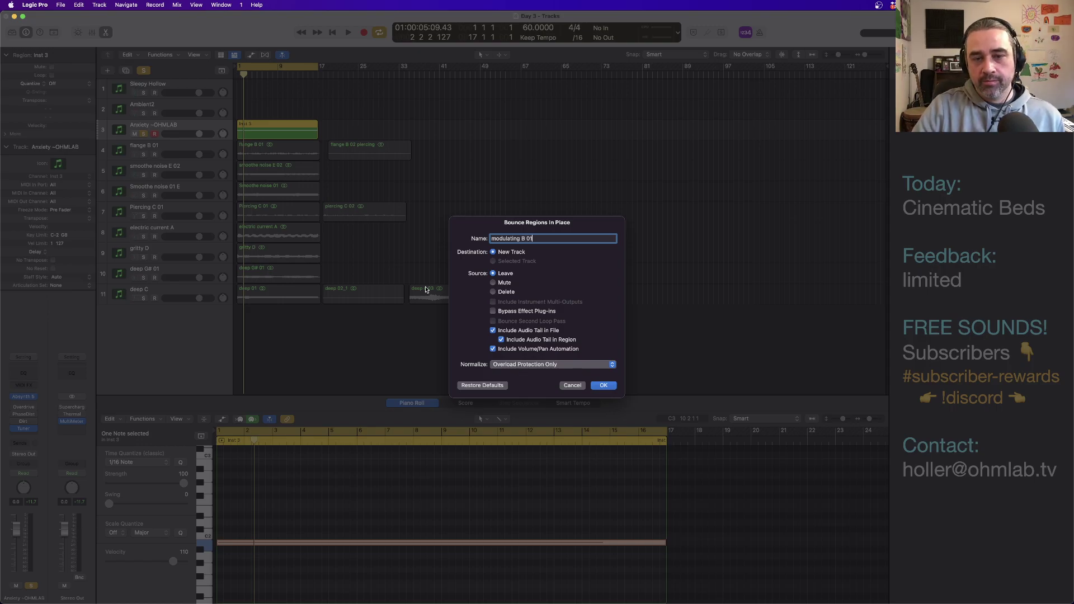
click(609, 386)
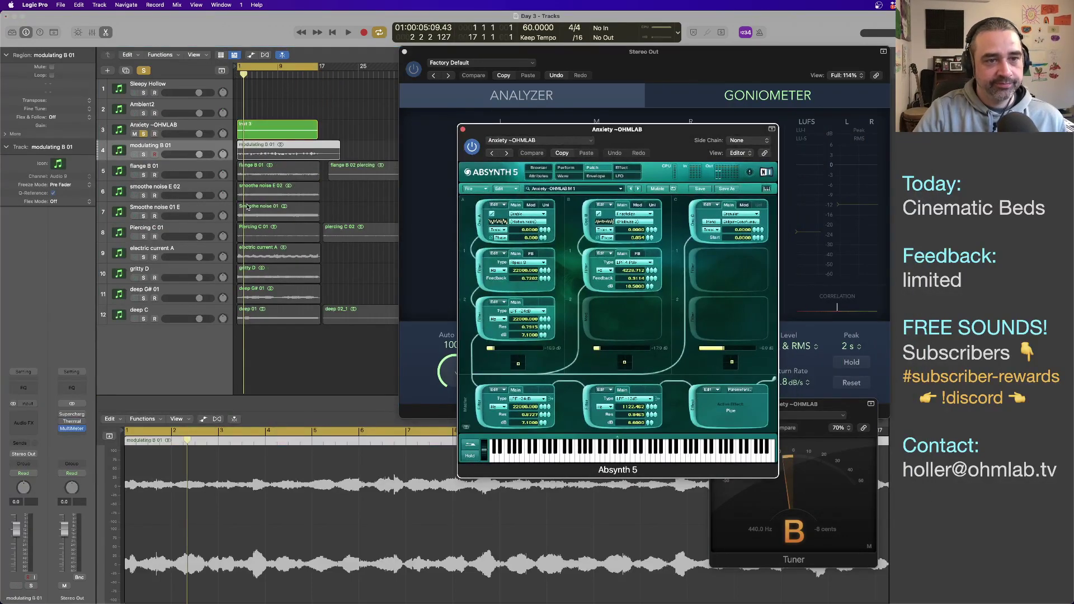
Step: Move the sustained note on the Anxiety ~OHMLAB instrument track down to F0 and audition it from the start
click(199, 129)
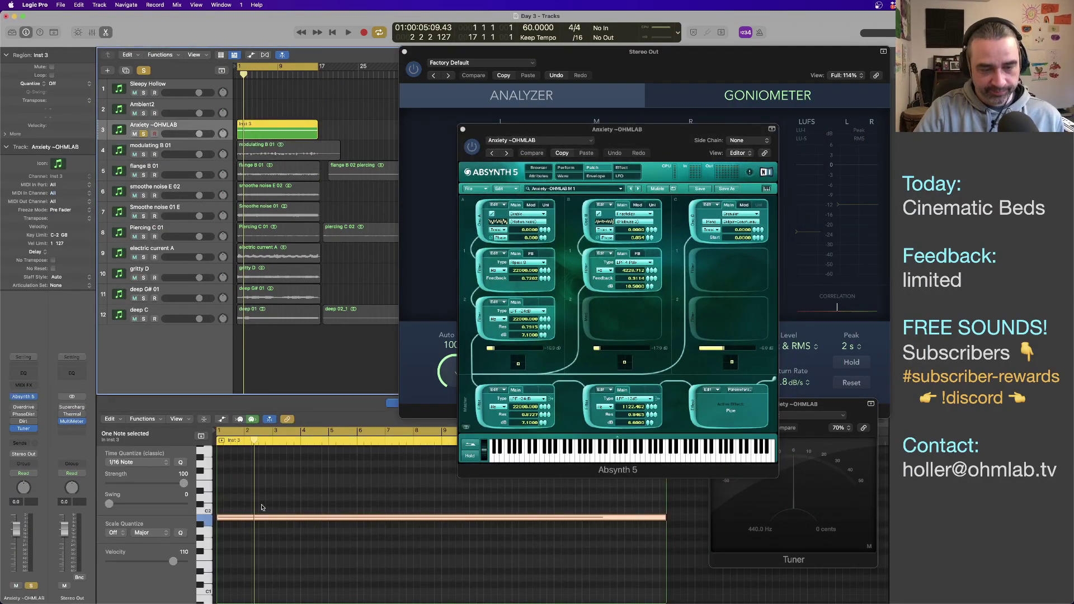
drag(237, 519, 239, 589)
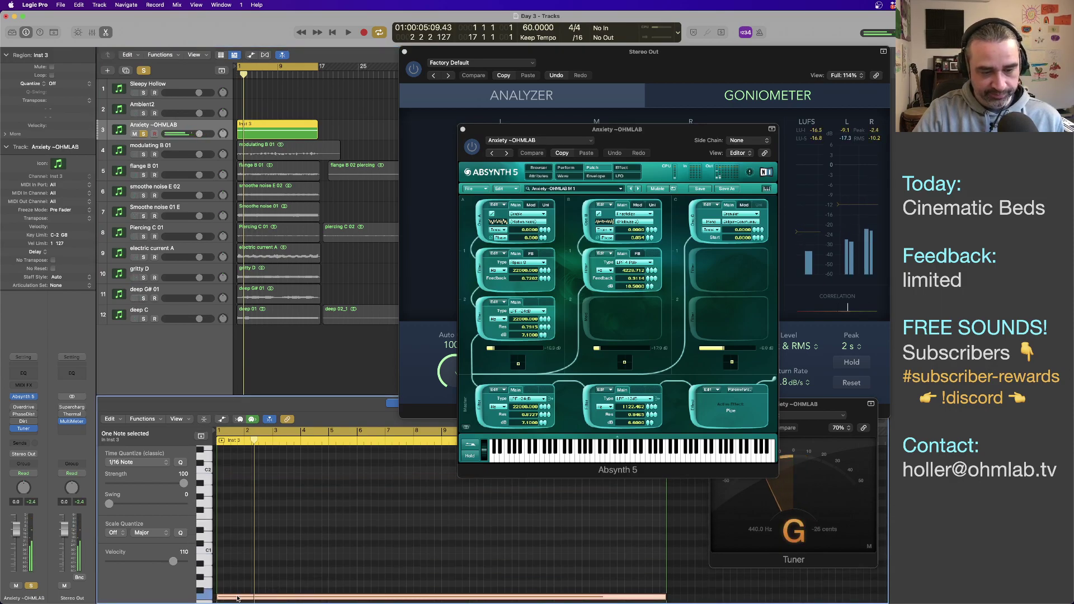
key(Return)
key(space)
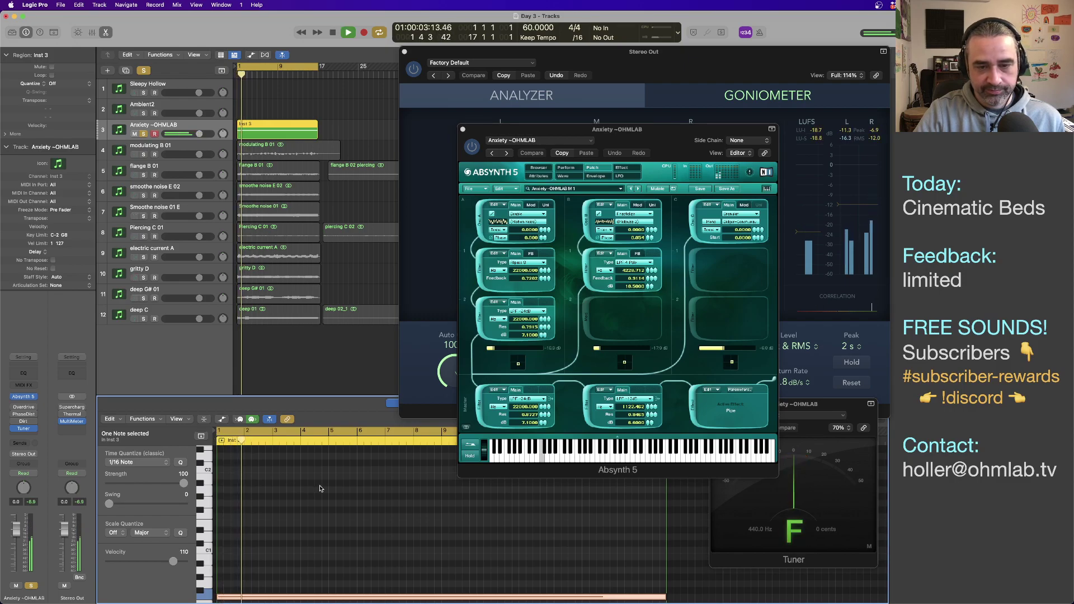
scroll(313, 493, down, 5)
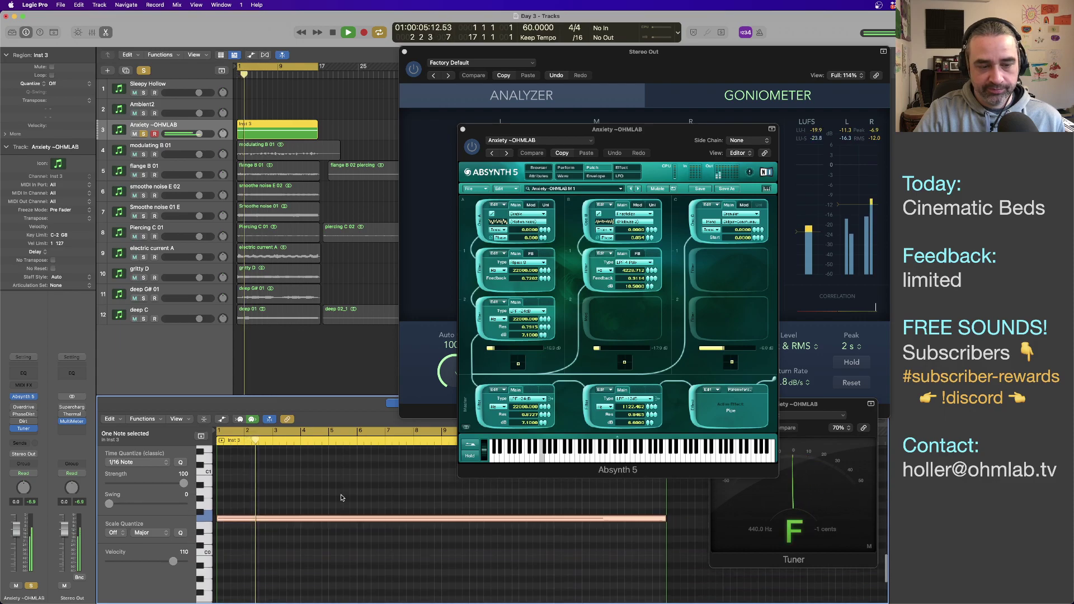
key(space)
Step: Try the sustained note on the B just below C0 and on the B an octave higher, auditioning both
drag(233, 502, 233, 546)
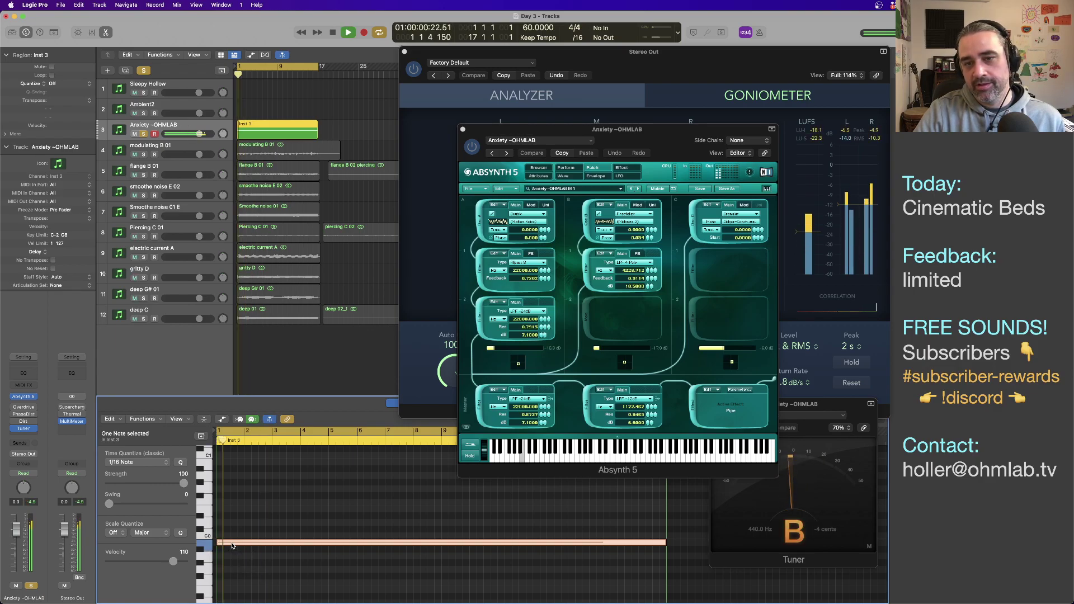
drag(232, 543, 230, 463)
key(space)
scroll(307, 553, up, 4)
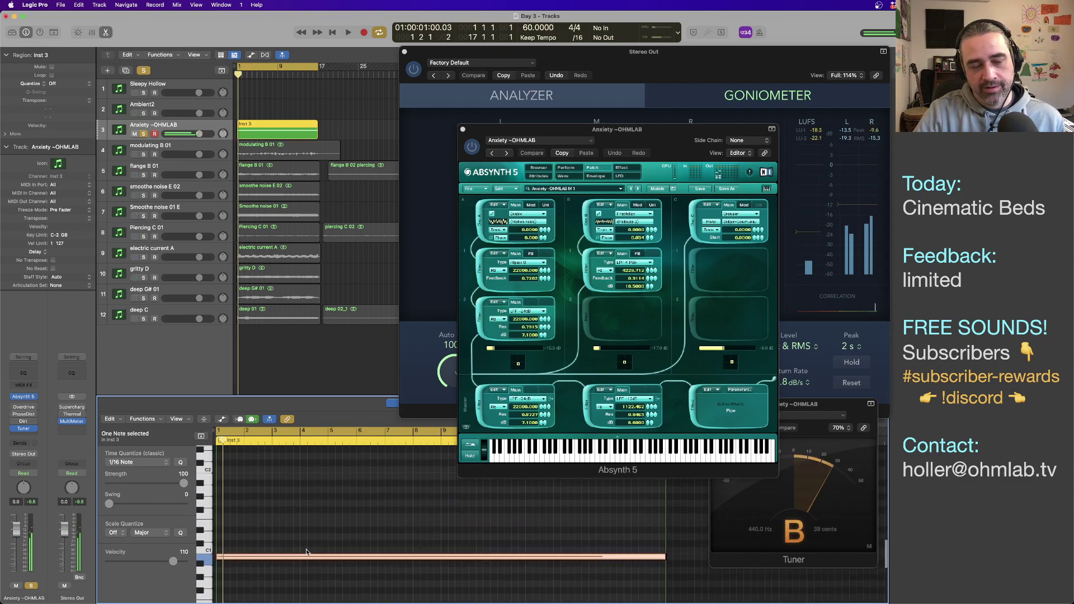
scroll(306, 553, down, 3)
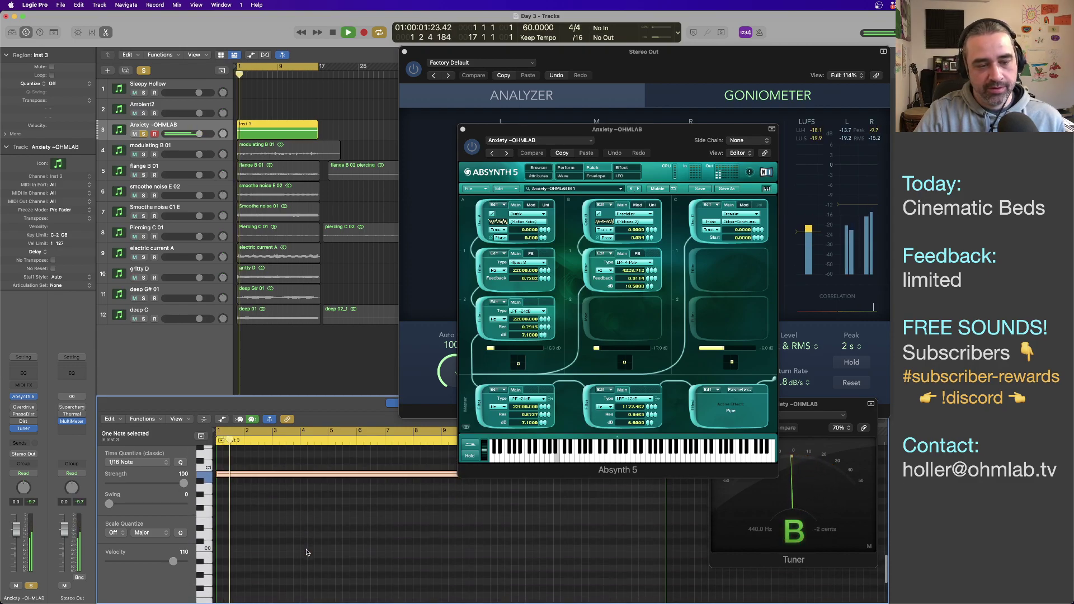
key(space)
Step: Set the sustained note back to F0 and audition it while watching the goniometer and tuner
drag(223, 488, 224, 527)
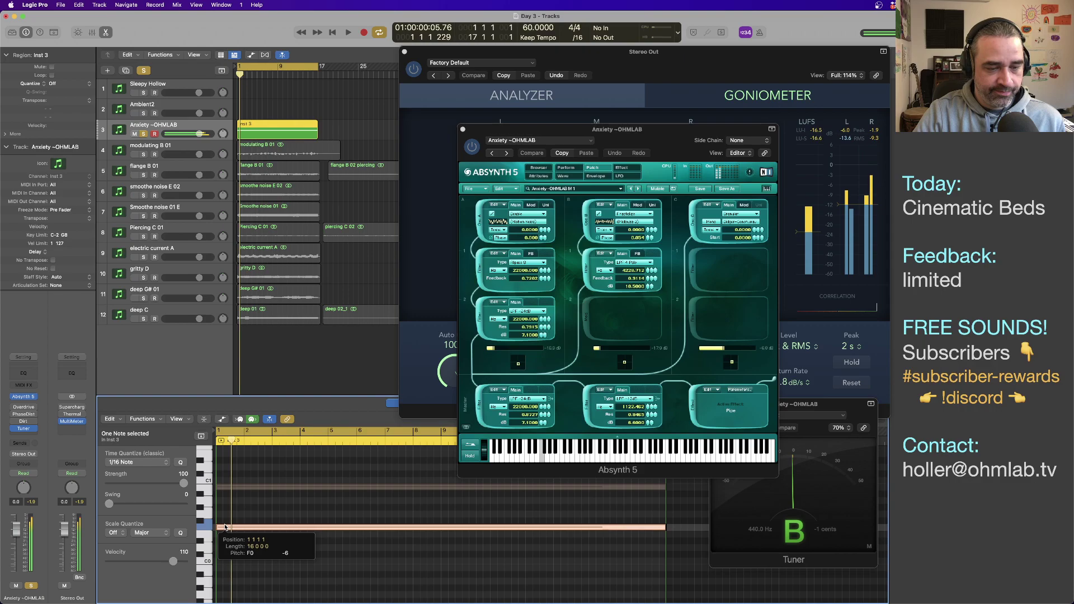
click(372, 549)
key(space)
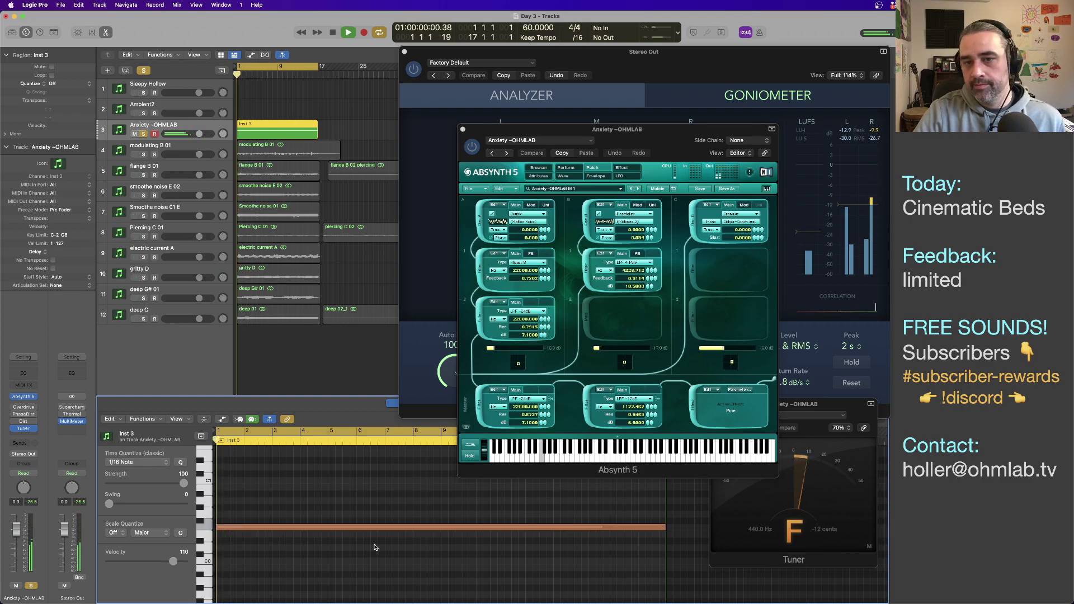
drag(631, 138, 295, 145)
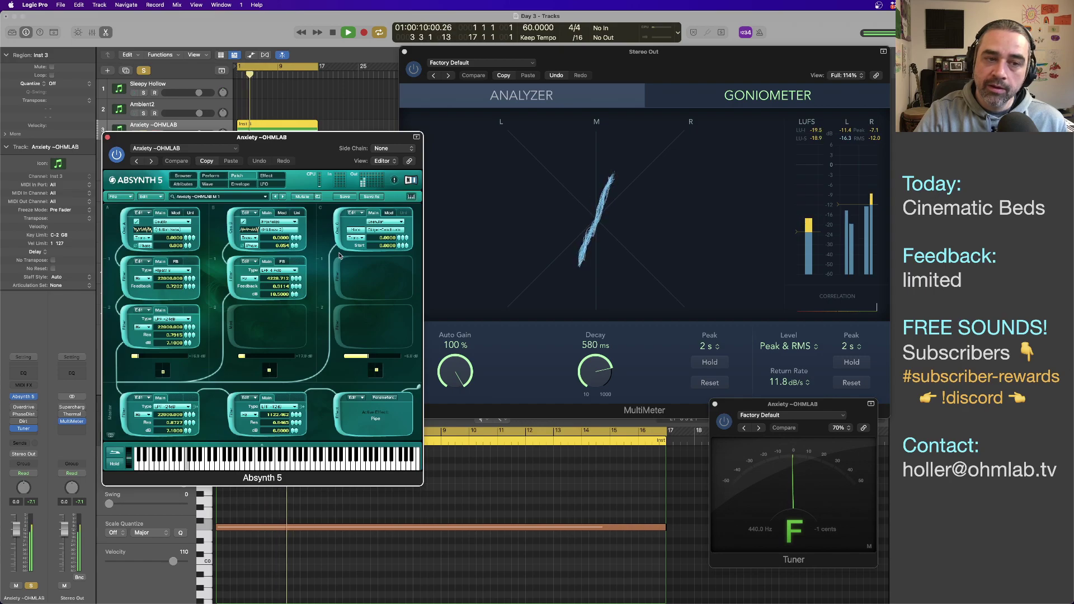
key(space)
drag(121, 140, 571, 155)
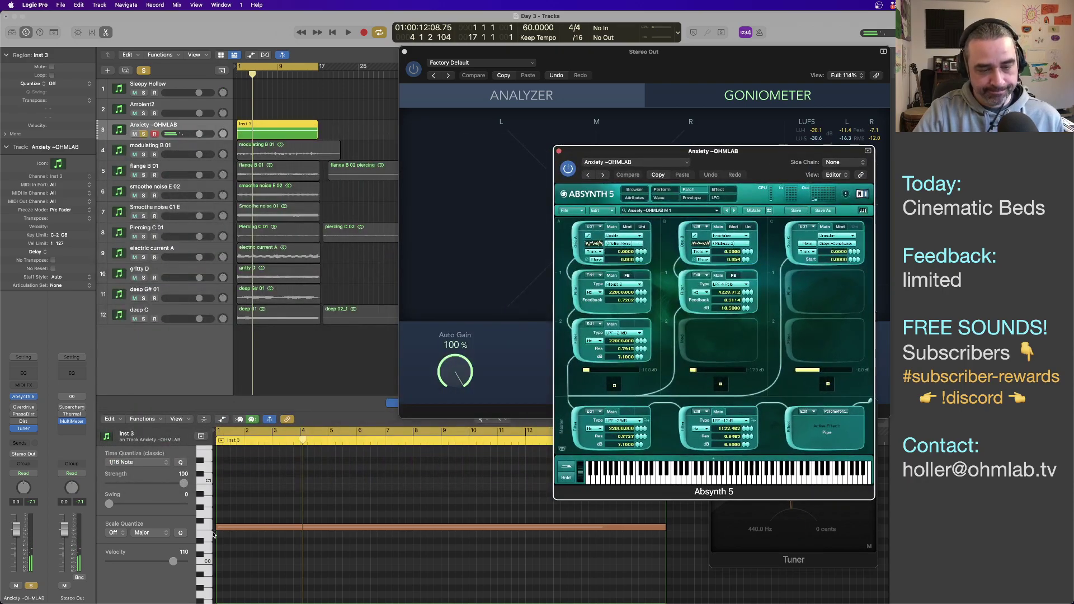
Step: Move the sustained note up four octaves to F4 and audition it from the start of the region
click(223, 529)
key(BackSpace)
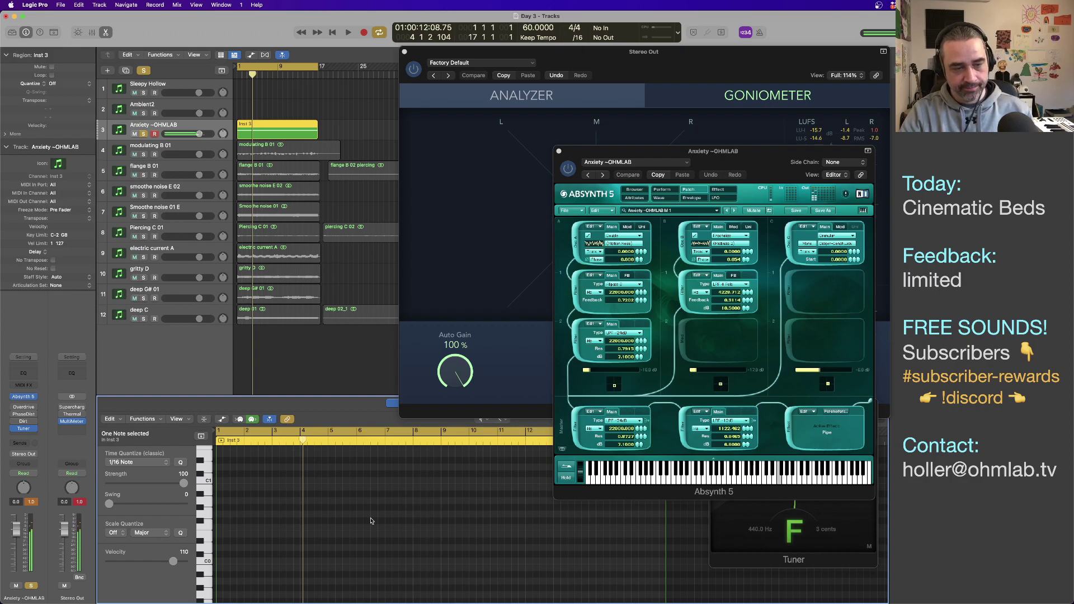
scroll(367, 525, up, 10)
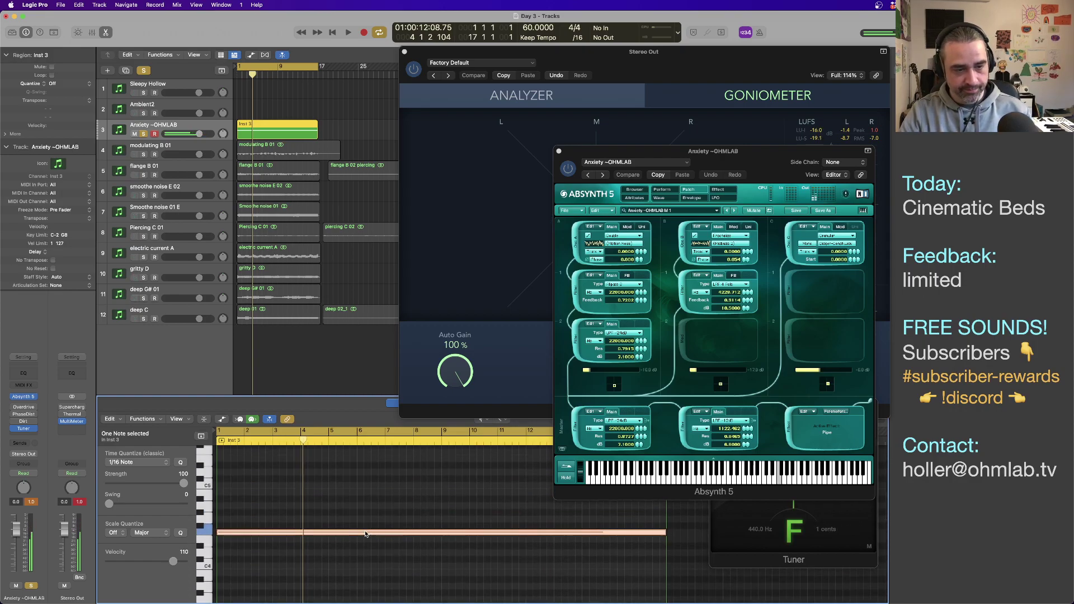
key(Return)
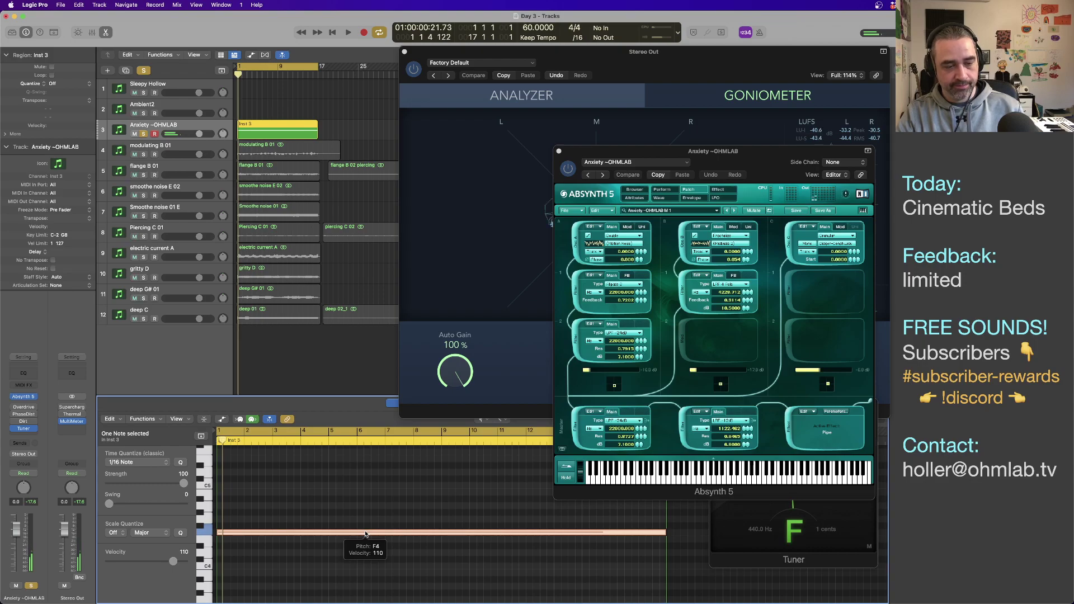
drag(771, 158, 326, 197)
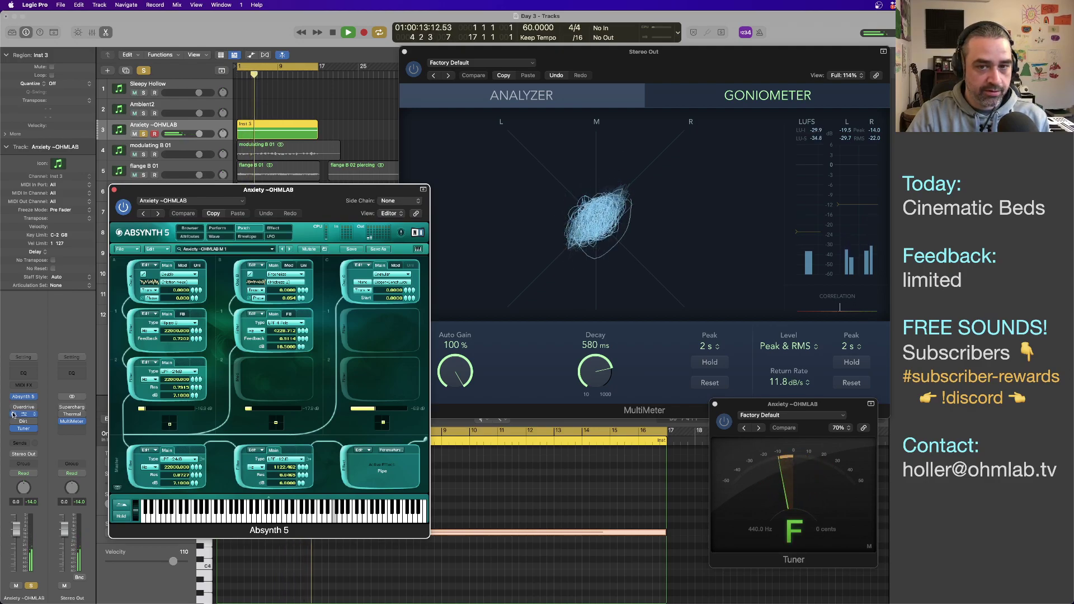
key(space)
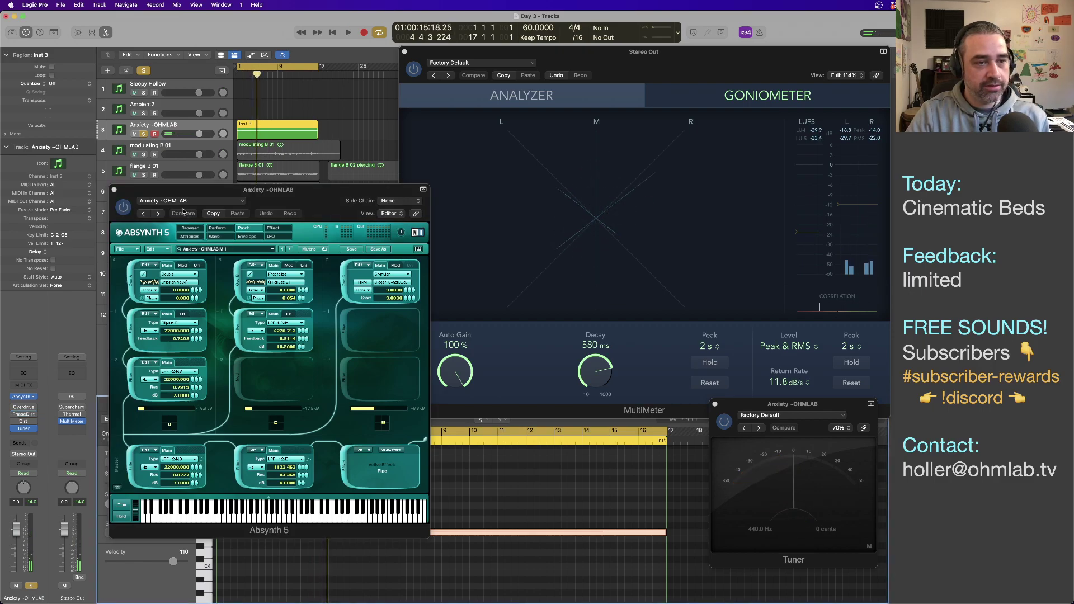
Step: Close the synth window and bounce the F4 region in place to a new track named modulating F 01
drag(170, 192, 212, 228)
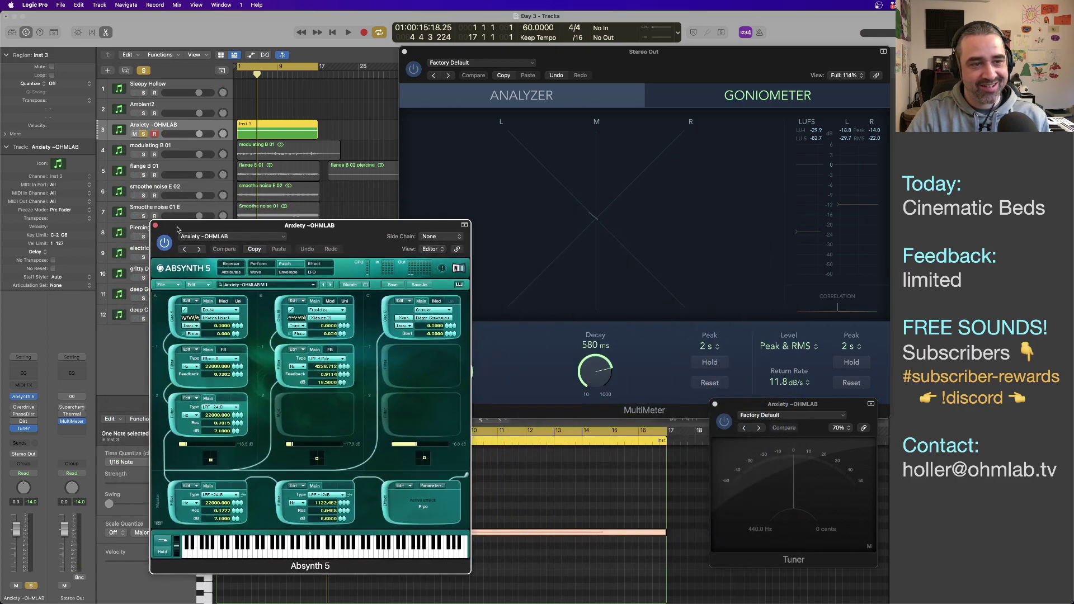
click(155, 227)
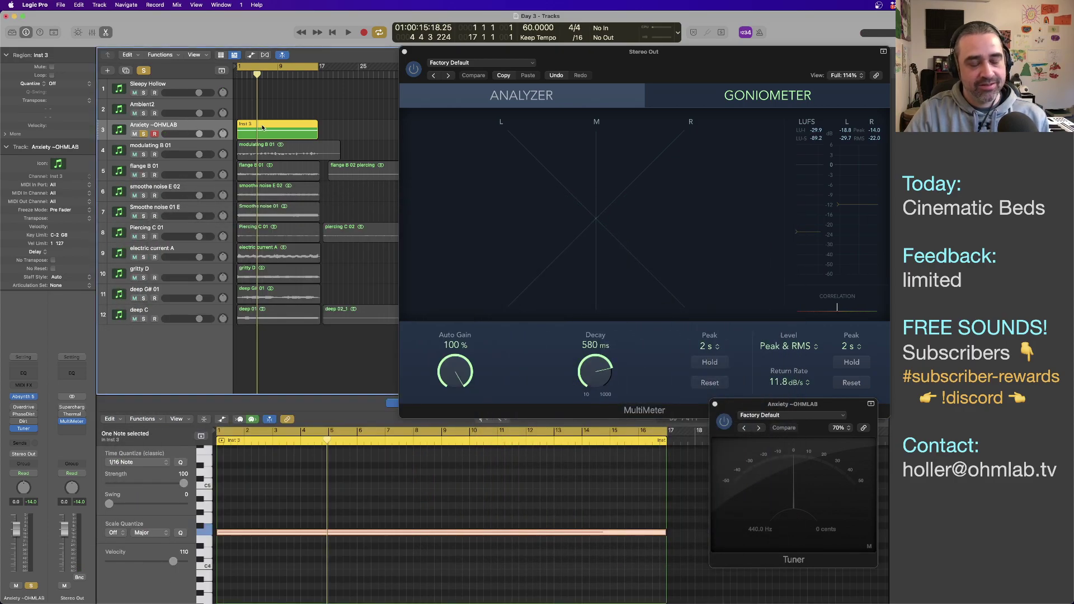
key(ctrl+b)
text(mo)
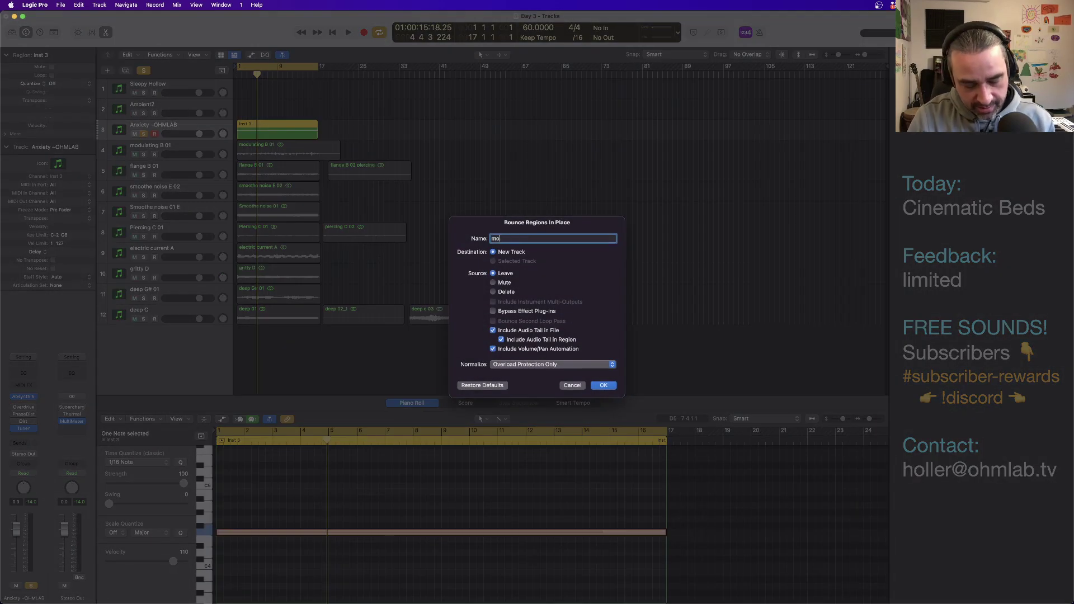
text(dulating F 01)
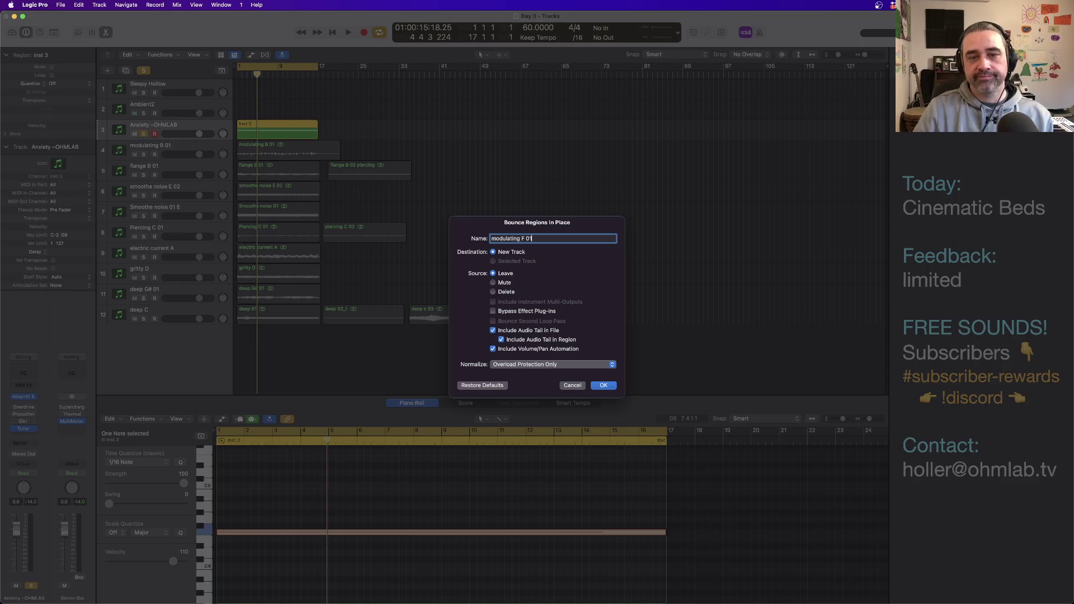
key(Return)
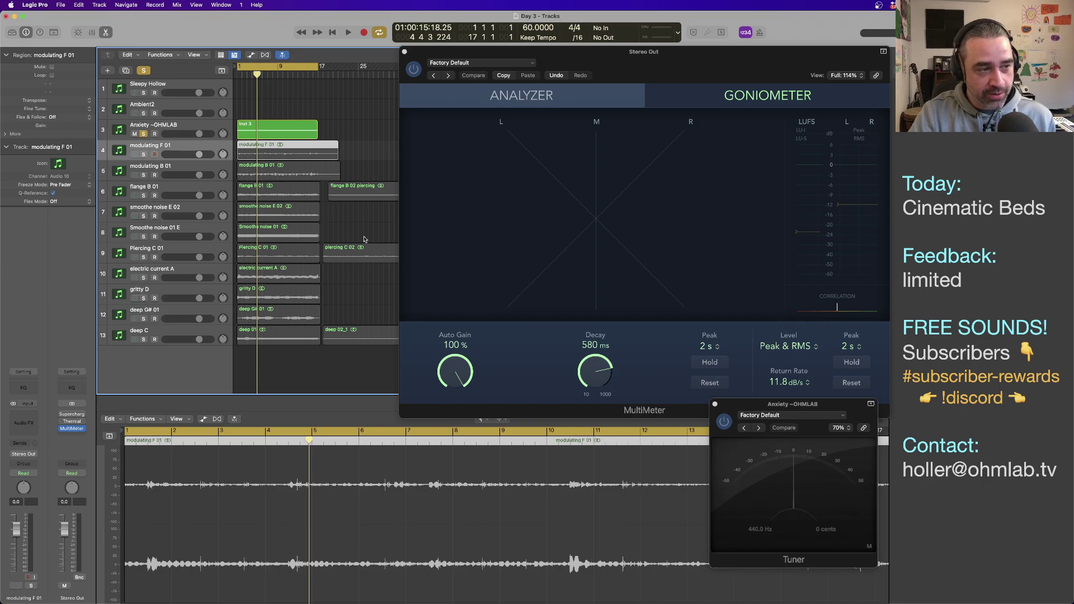
Step: Reopen Absynth 5 on the Anxiety ~OHMLAB instrument track and bring up its sound browser
click(187, 124)
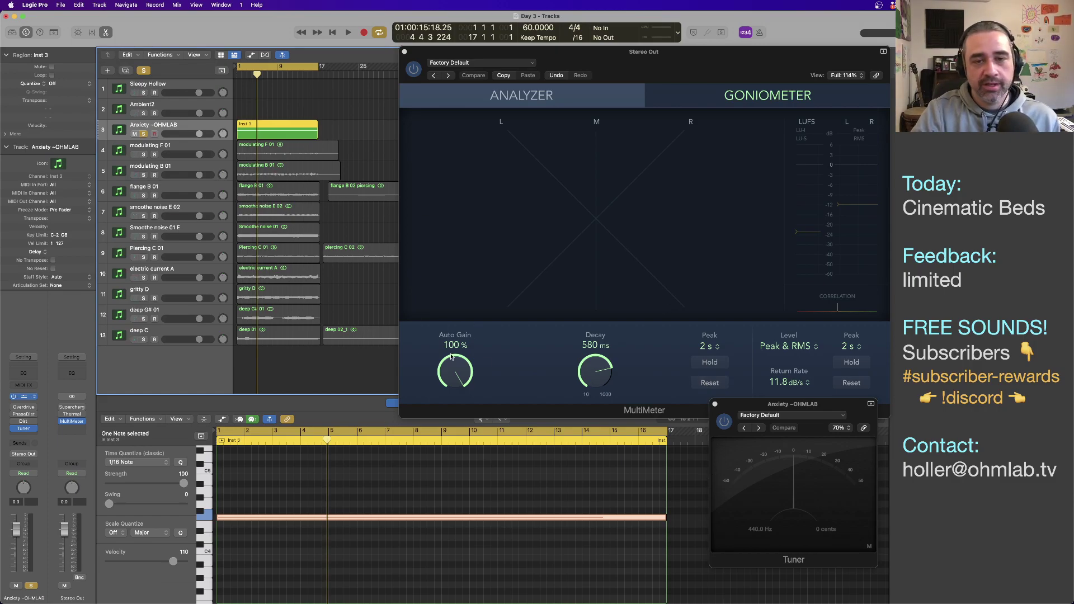
drag(305, 237, 335, 163)
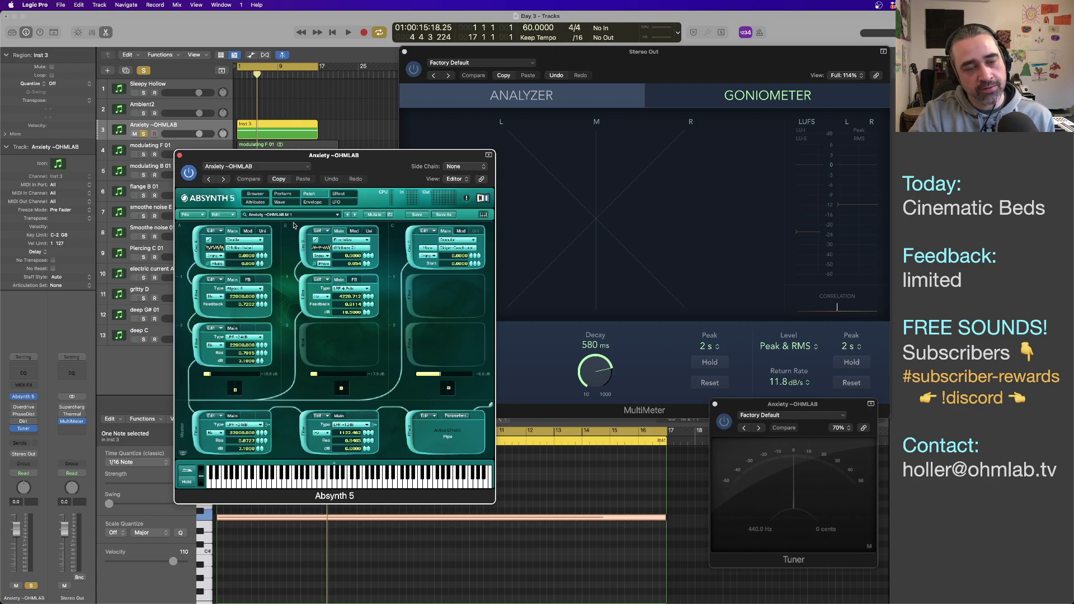
click(255, 193)
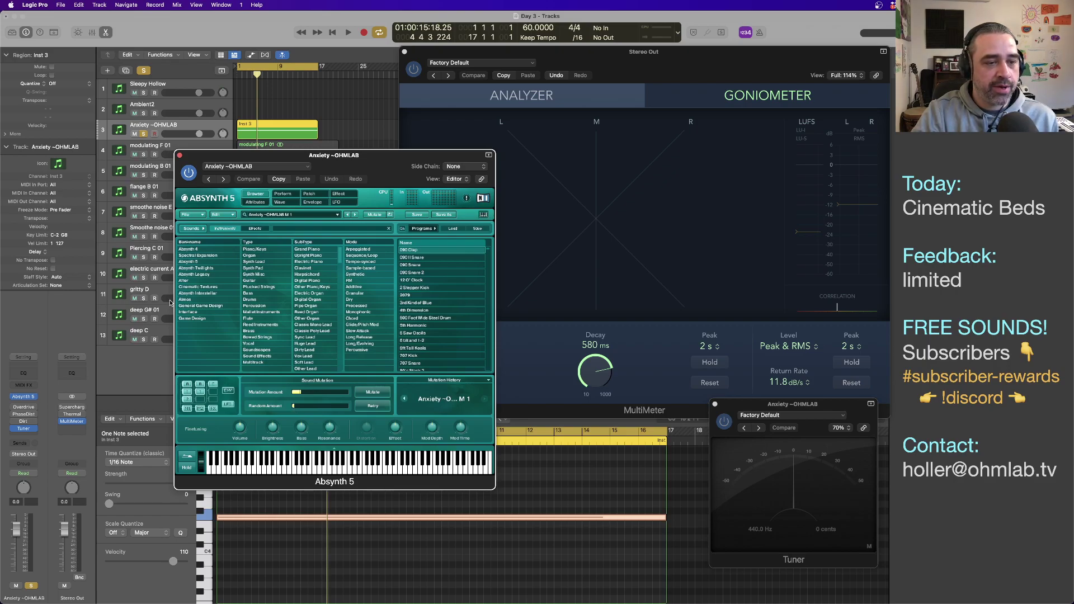
Step: Select the Creeping ~OHMLAB program in the filtered sound list and mutate the current Anxiety patch
click(191, 282)
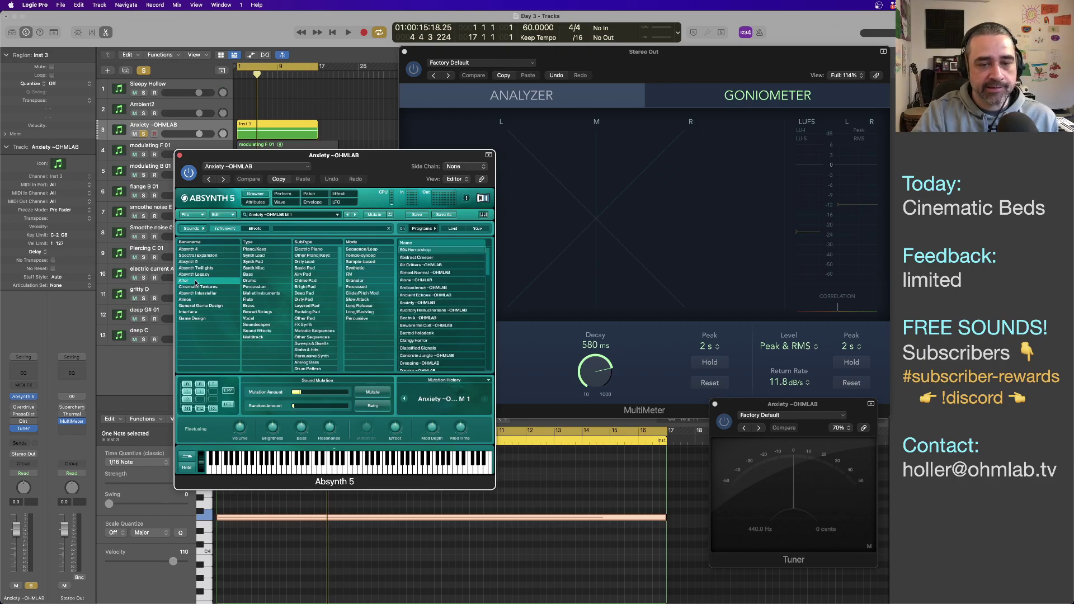
scroll(458, 316, down, 4)
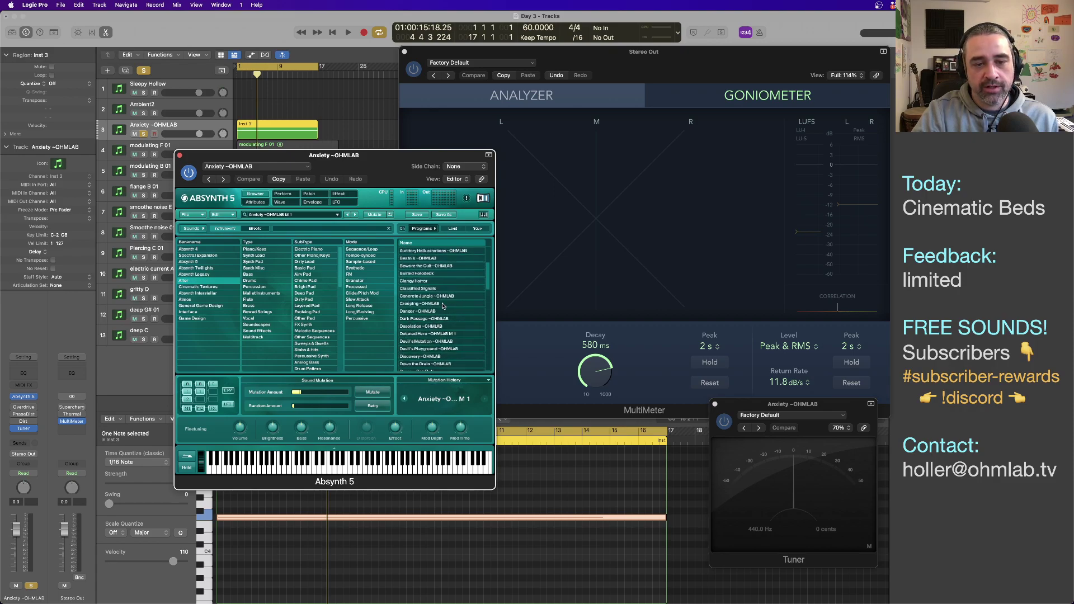
click(443, 304)
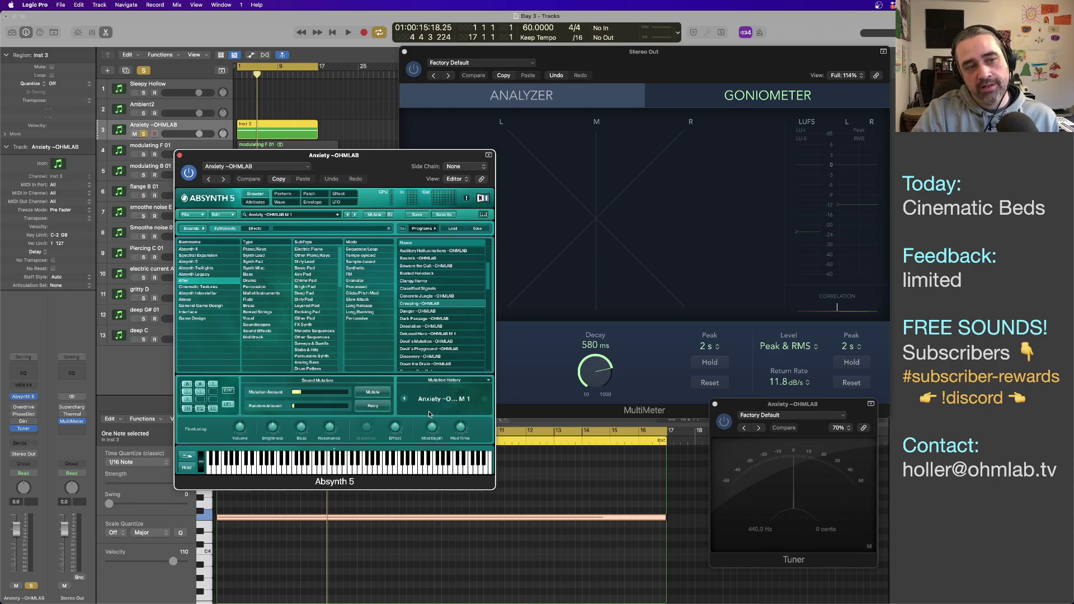
click(380, 392)
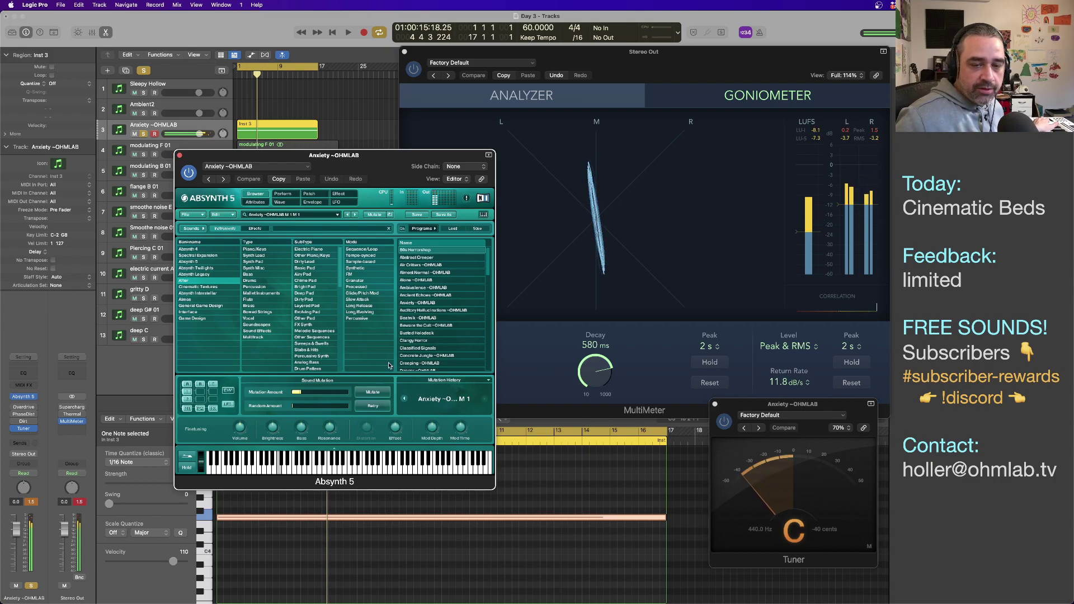
Step: Check the oscillator envelopes and the LFO settings of the mutated patch
scroll(446, 338, down, 3)
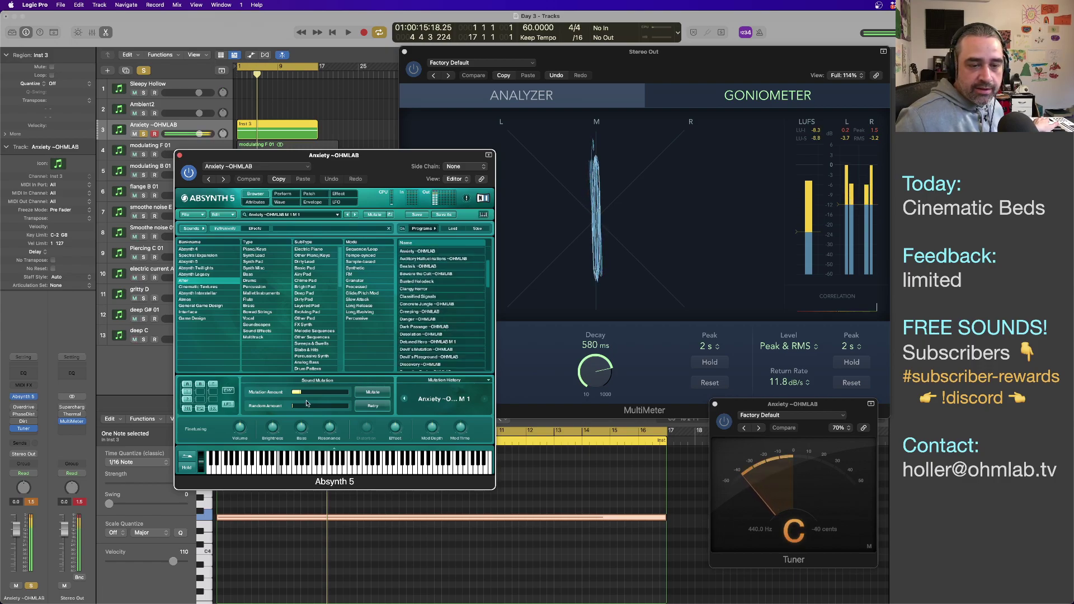
click(306, 204)
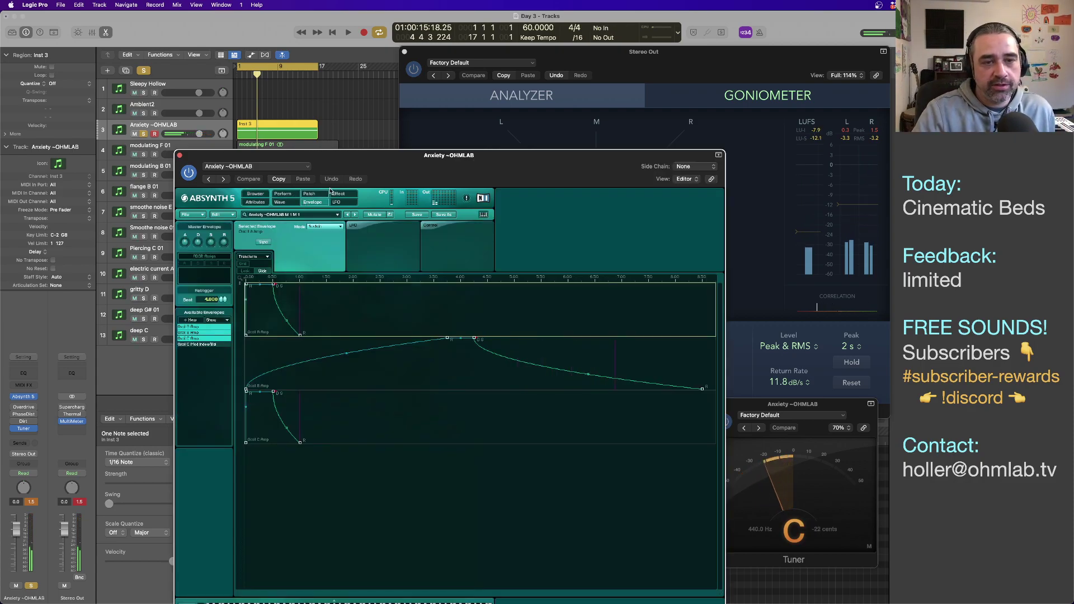
click(351, 205)
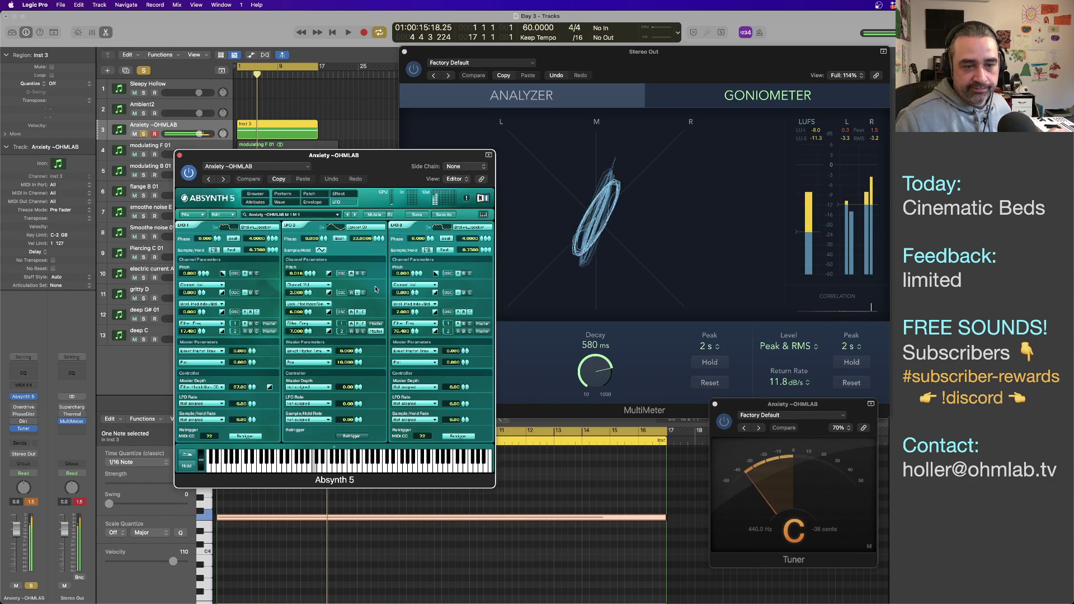
Step: Switch LFO 2 and LFO 1 off and back on to compare their effect on the mutated patch
click(297, 226)
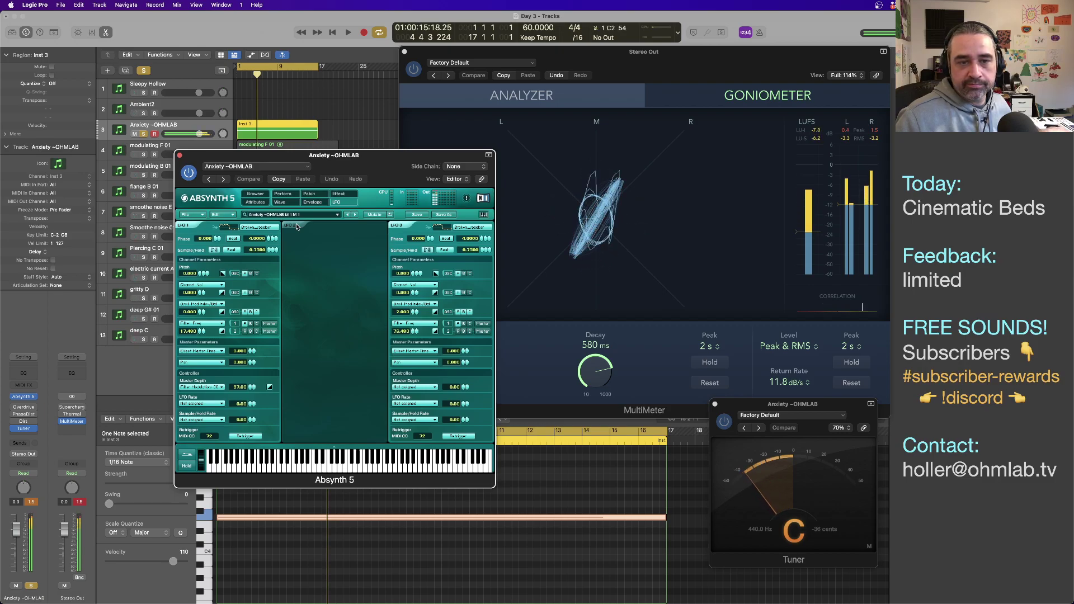
click(205, 224)
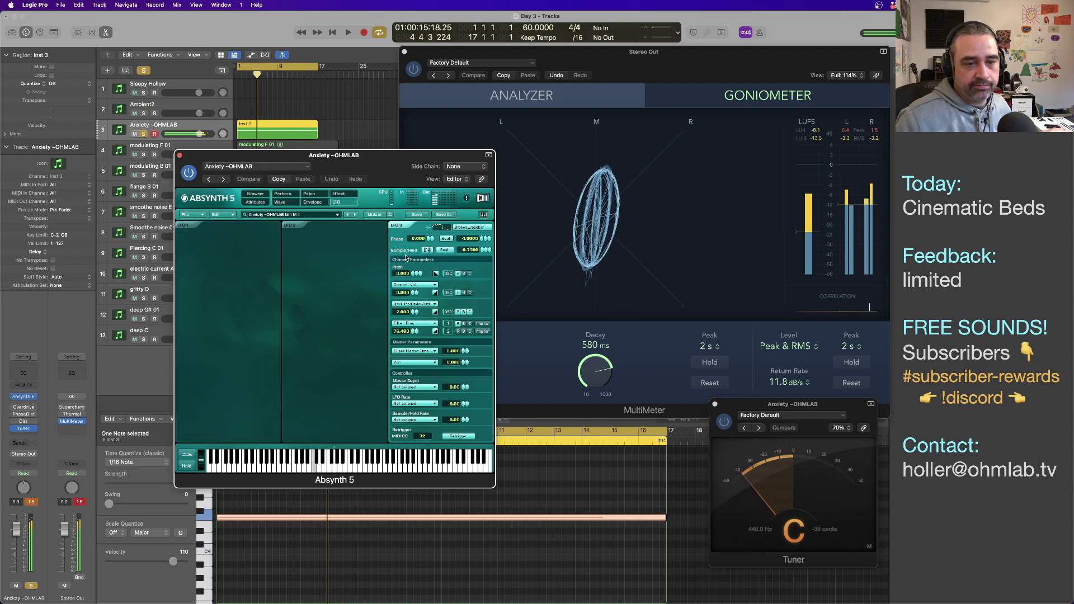
click(289, 225)
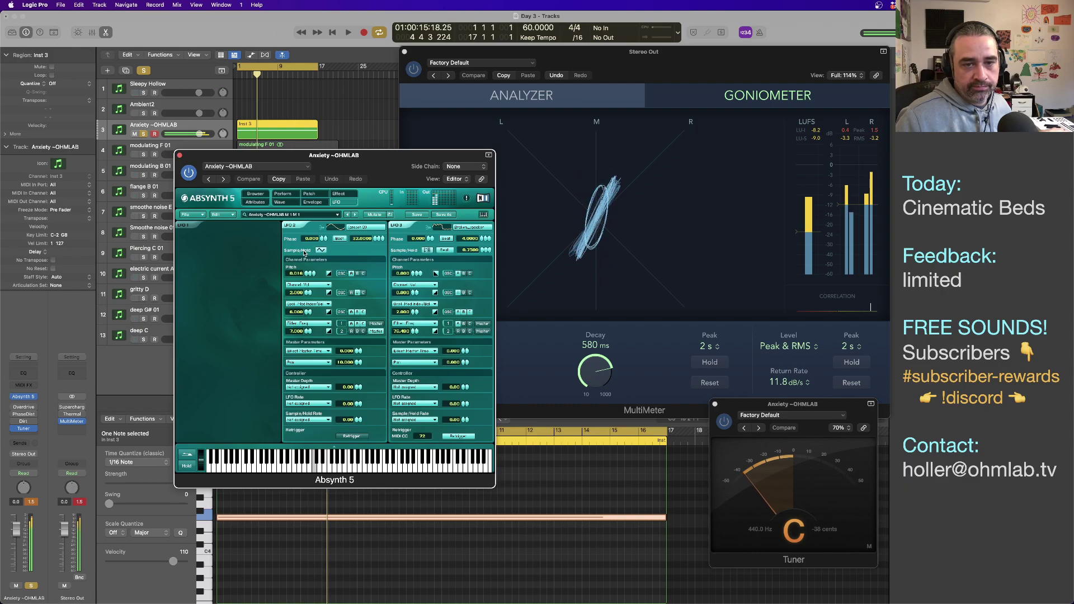
click(190, 225)
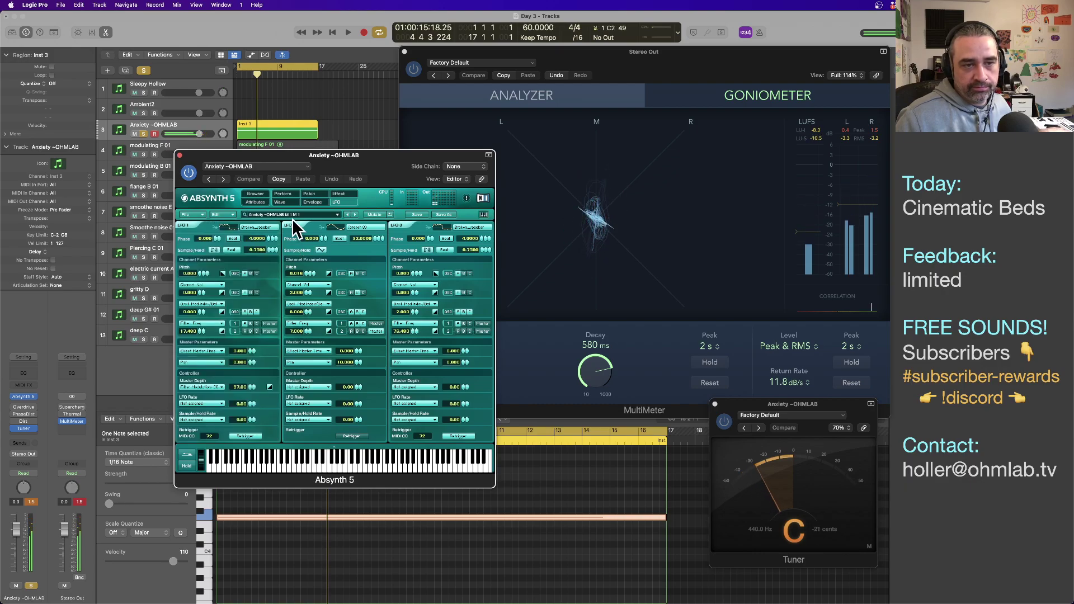
Step: Raise the attack of the mutated patch's master envelope
click(309, 193)
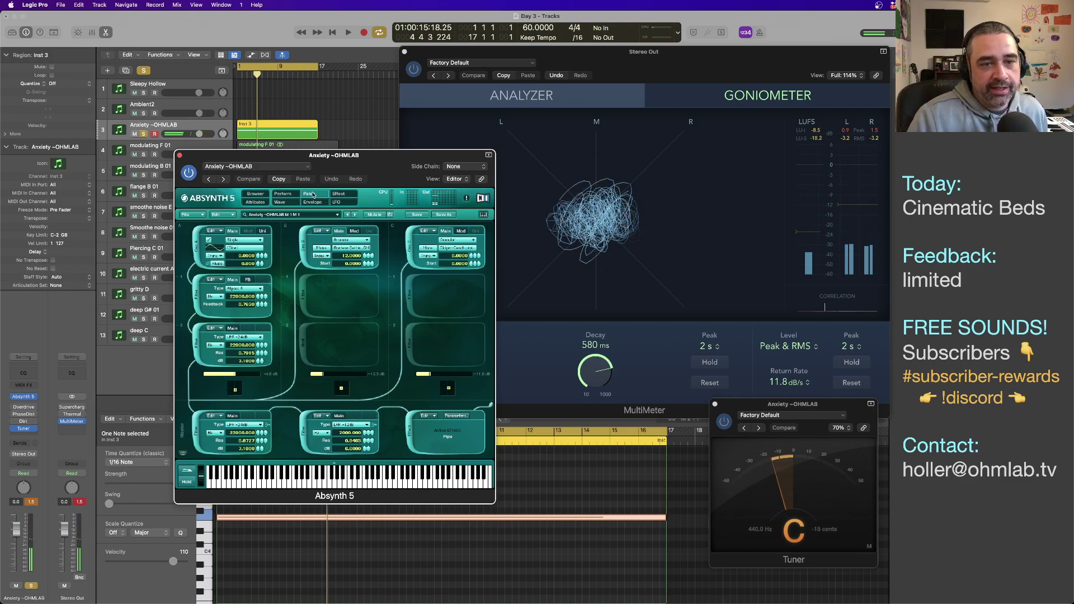
click(283, 194)
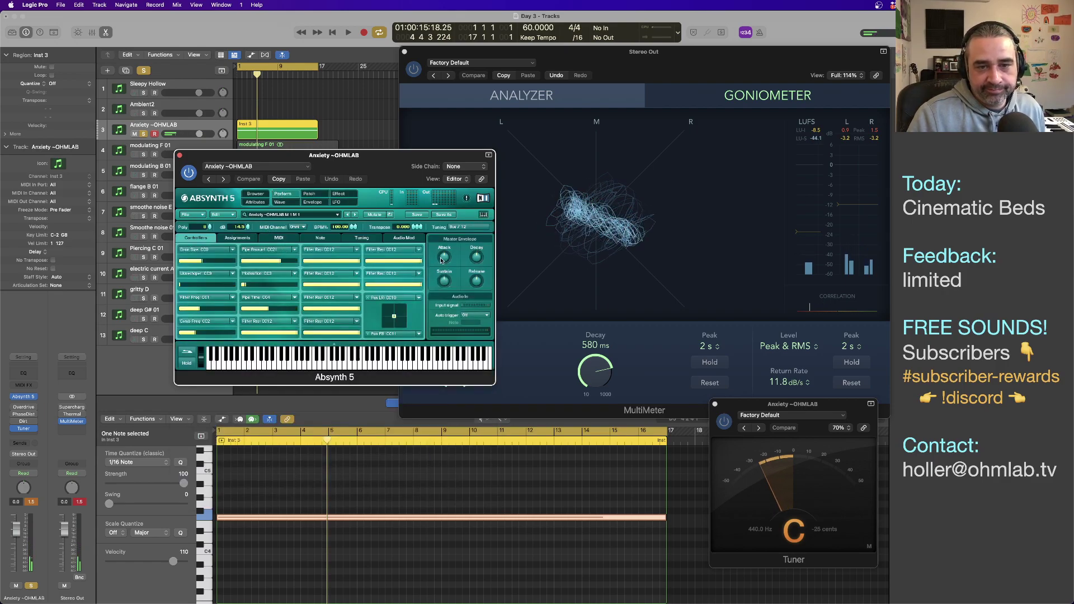
drag(442, 262, 444, 255)
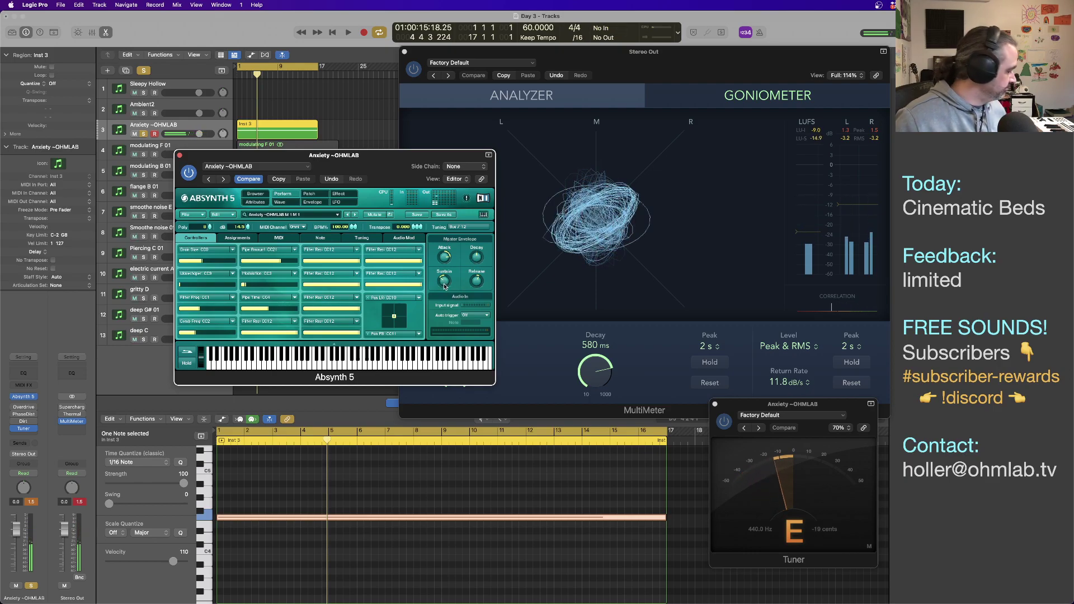
Step: Lower the feedback of channel A's first filter to about 0.42 and reduce the resonance of the channel and master filters
click(306, 196)
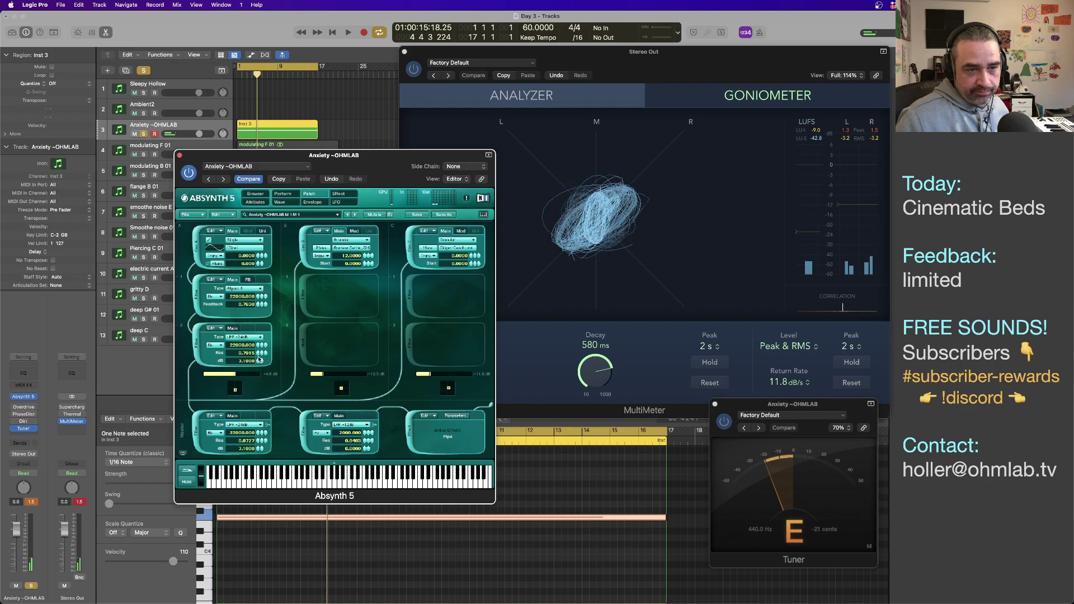
drag(263, 312, 259, 320)
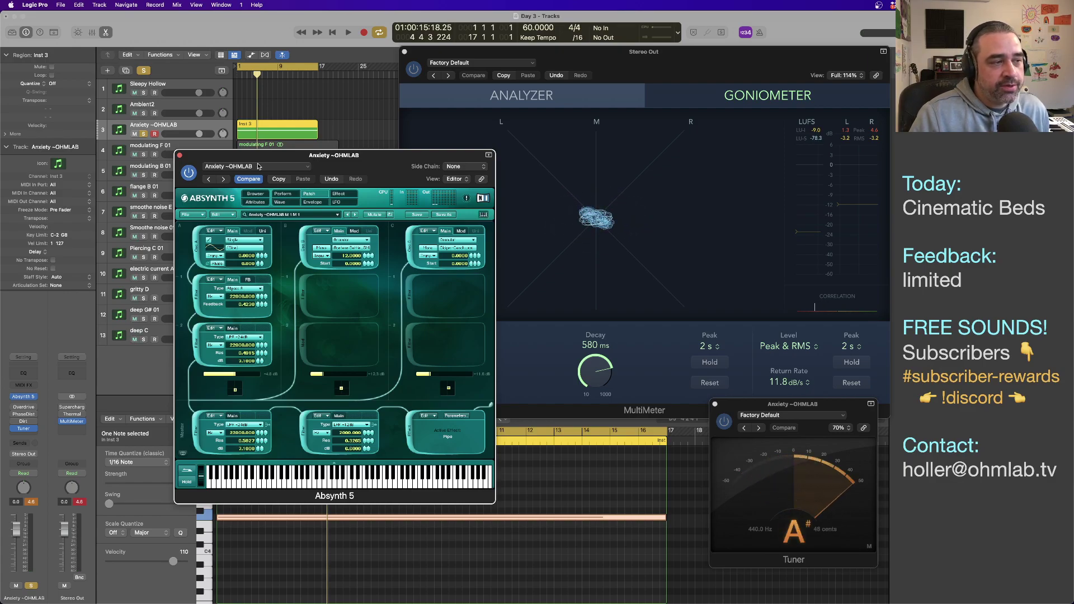
Step: Mutate the Anxiety -OHMLAB patch in Absynth repeatedly up to its sixth mutation, clearing the output channel's peak reading along the way
drag(388, 155, 342, 150)
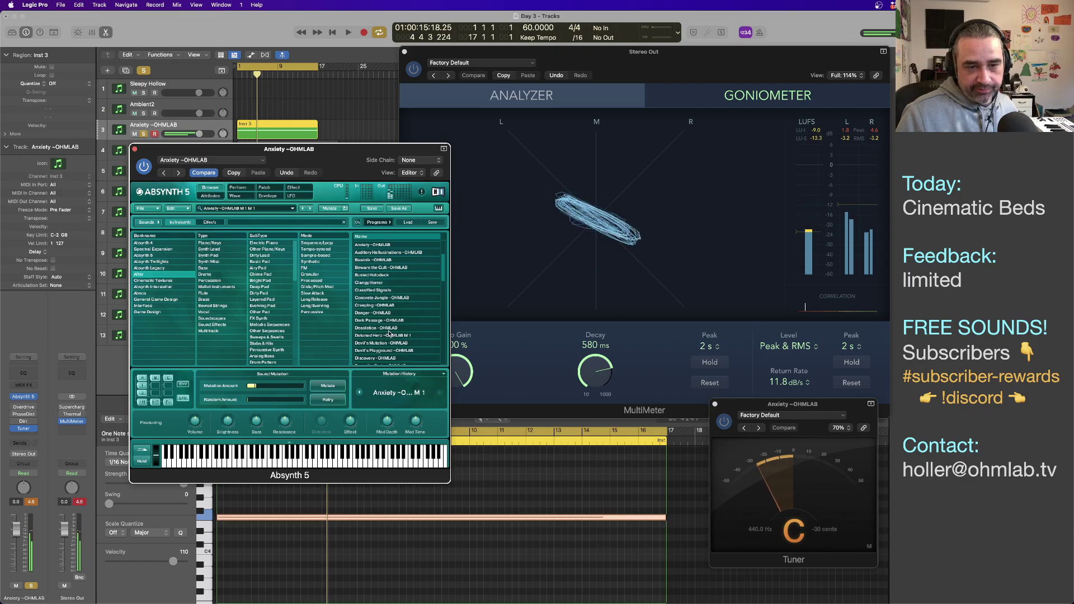
click(331, 390)
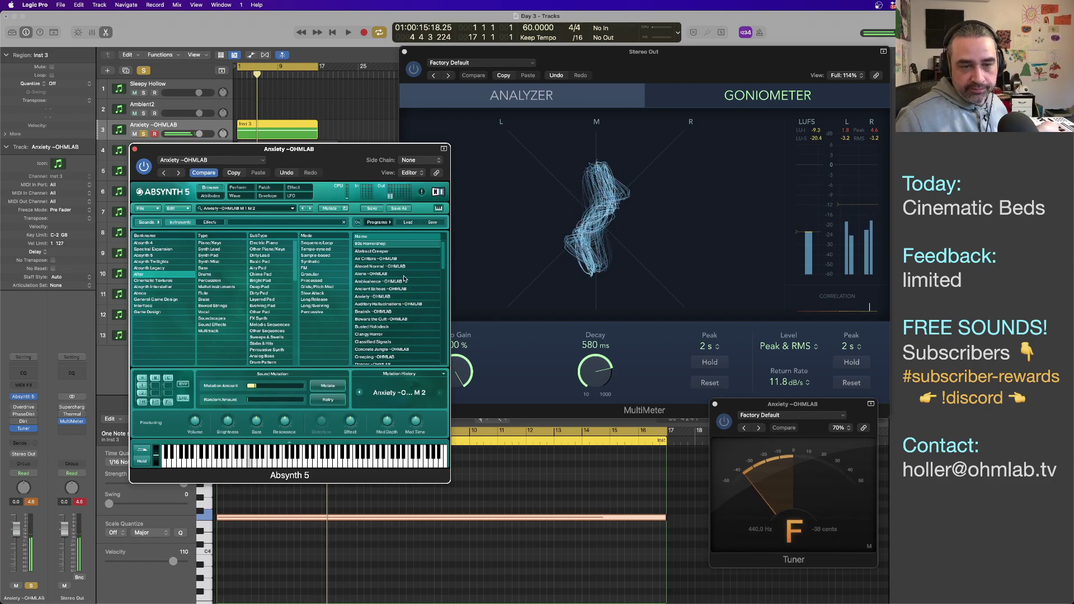
click(336, 386)
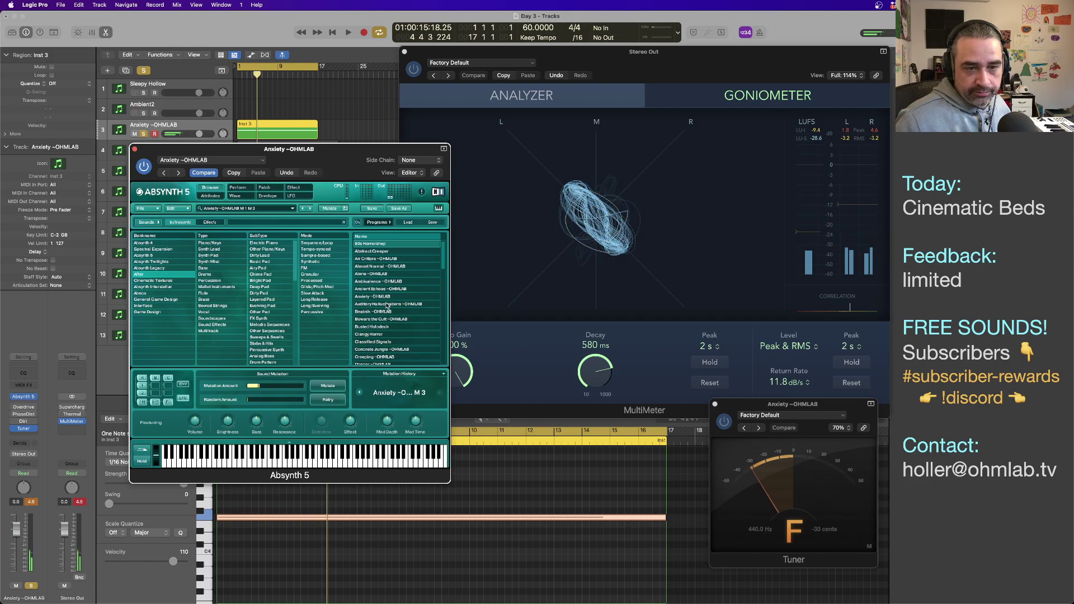
click(387, 305)
click(328, 387)
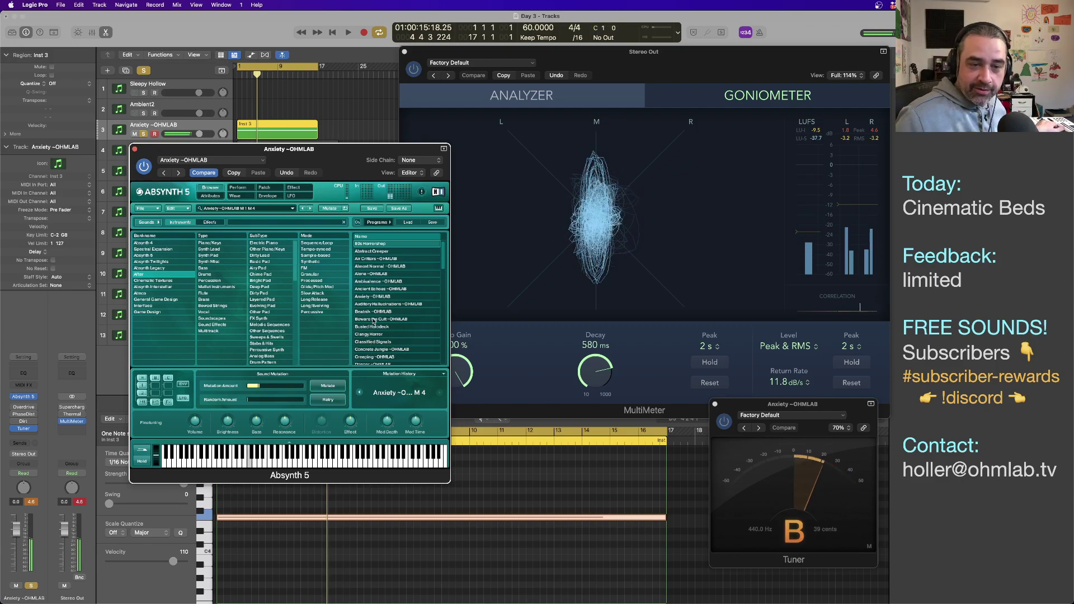
click(375, 282)
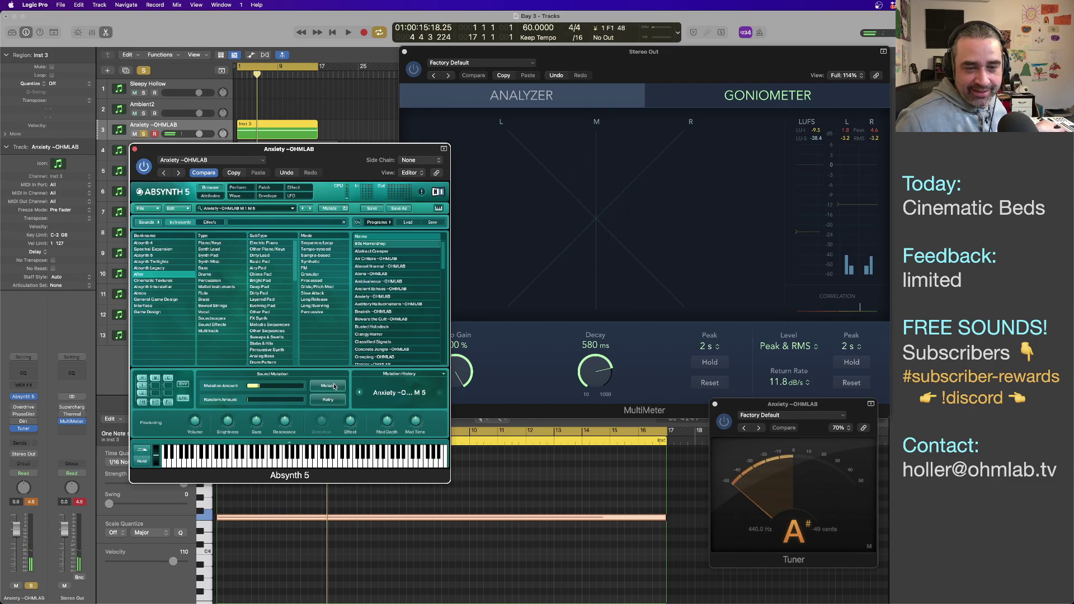
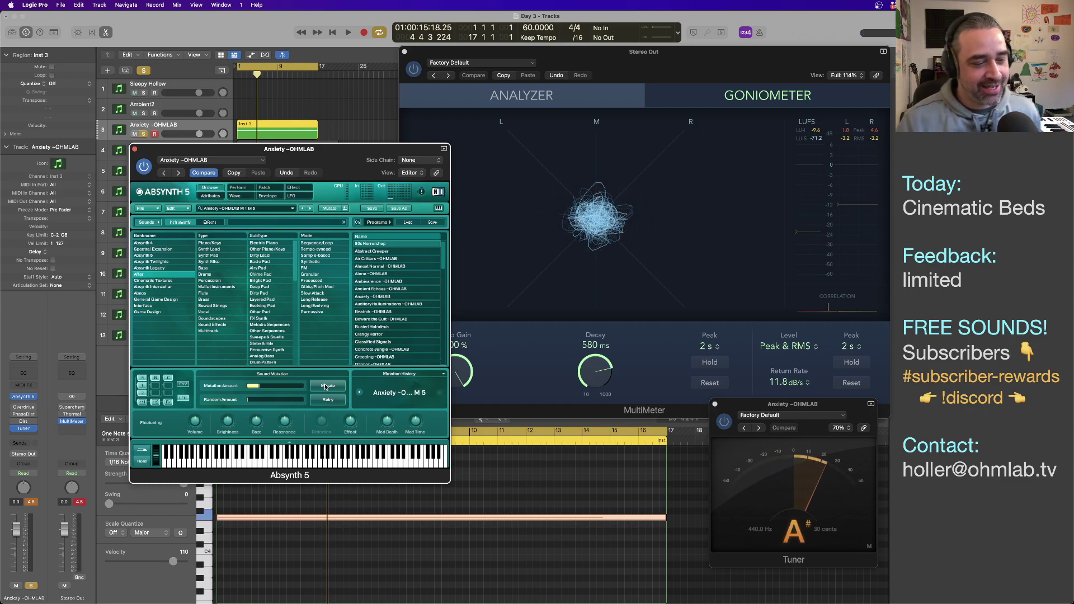
click(79, 503)
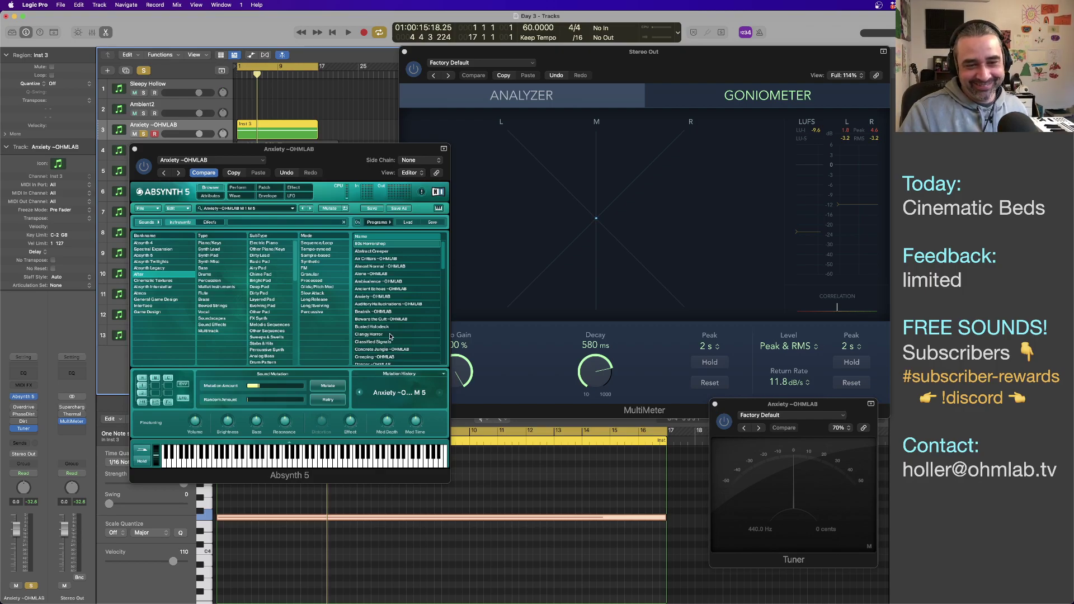
click(334, 388)
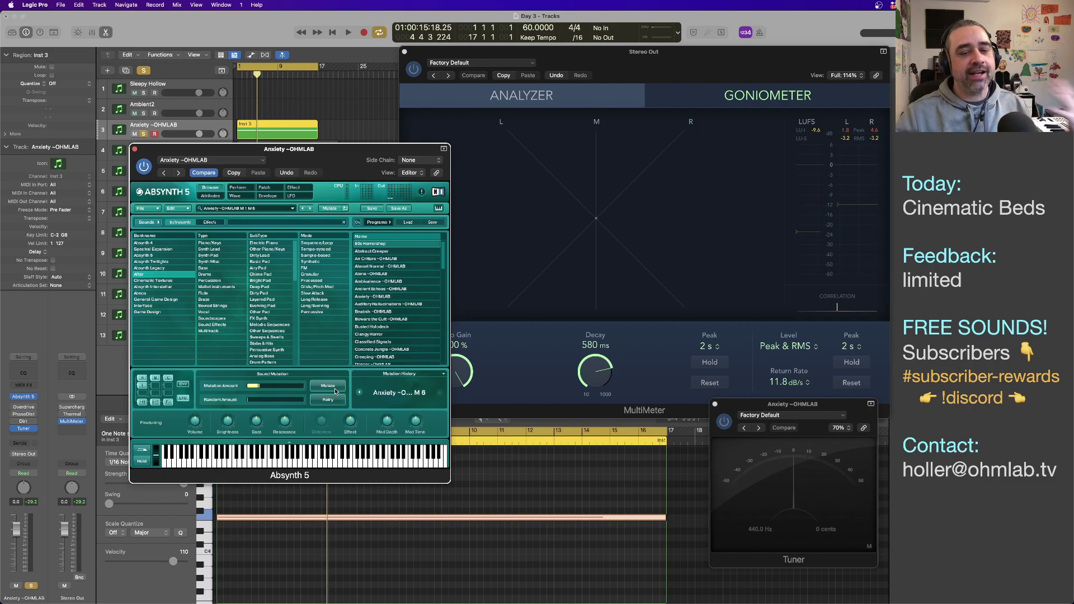
Step: Review the patch's mutation history, accept the newest mutation and close the Absynth window
click(444, 375)
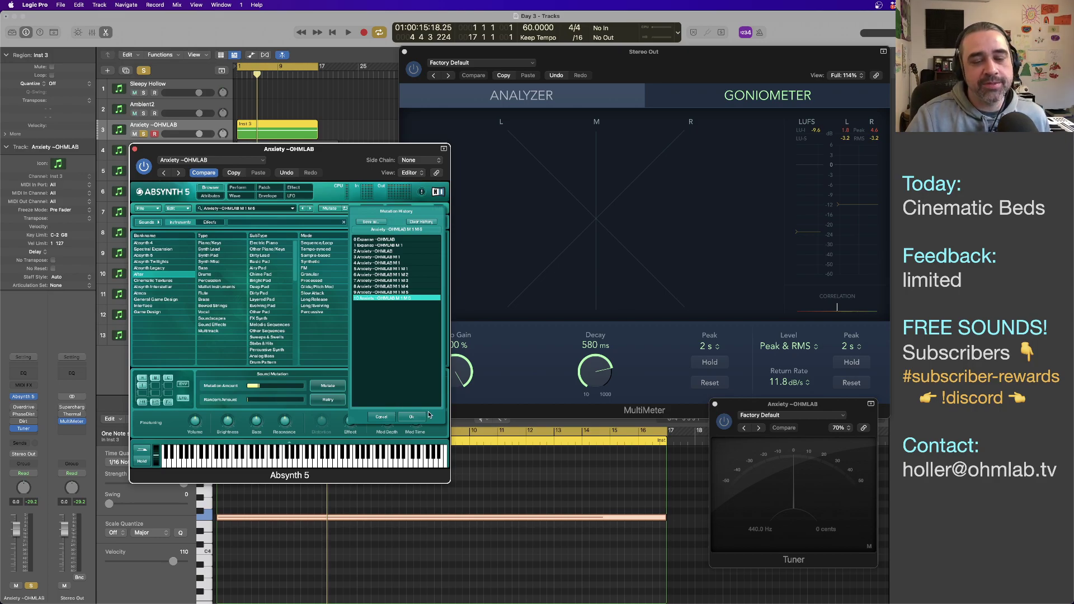
click(413, 417)
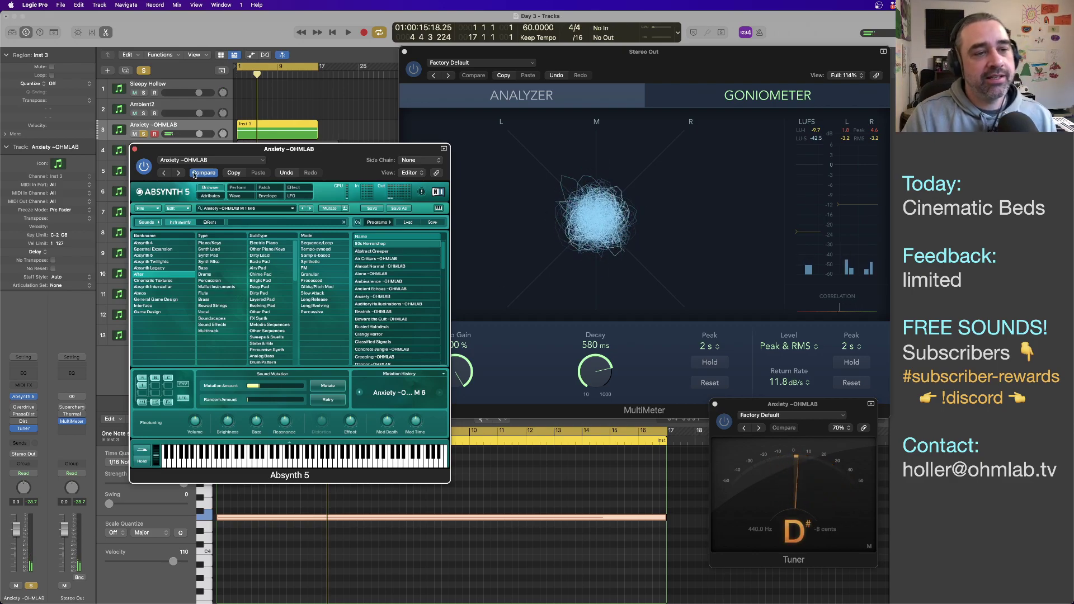
click(135, 149)
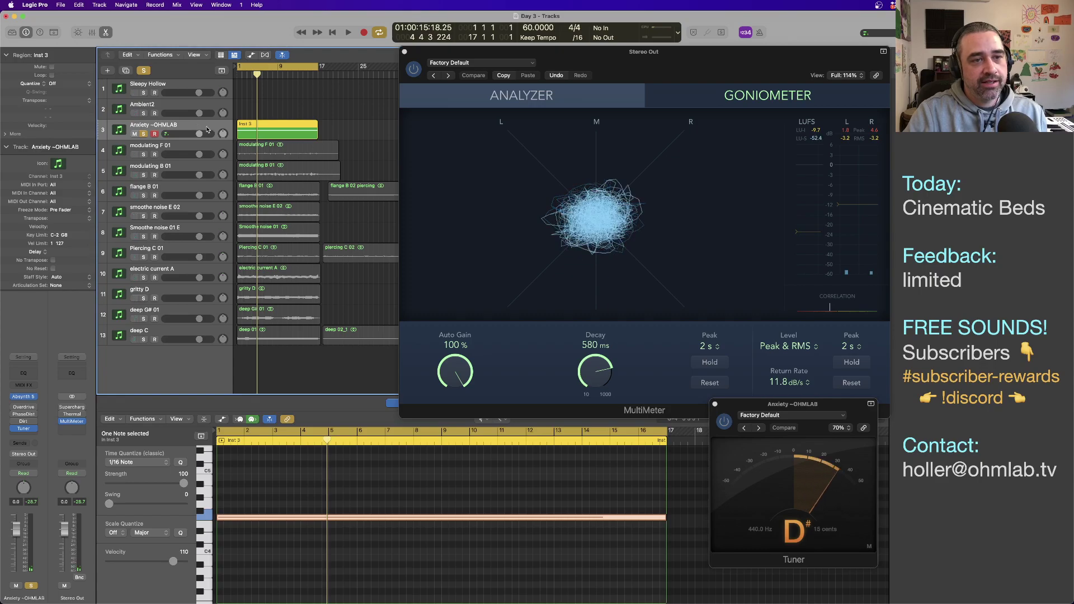
Step: Bounce the Inst 3 region in place to a new track named "atonal air"
key(ctrl+b)
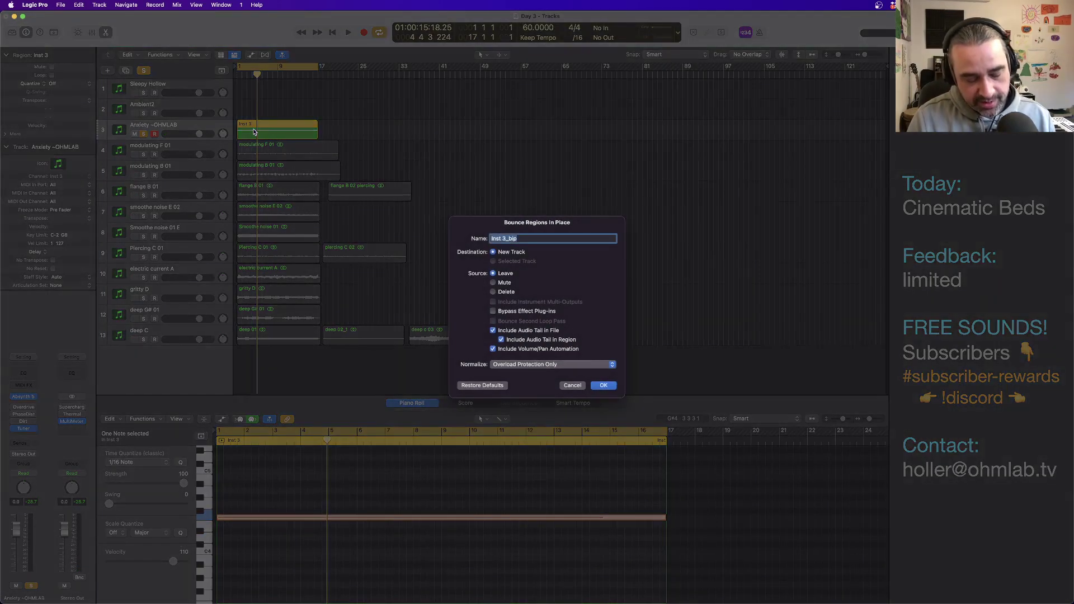
text(atonal air)
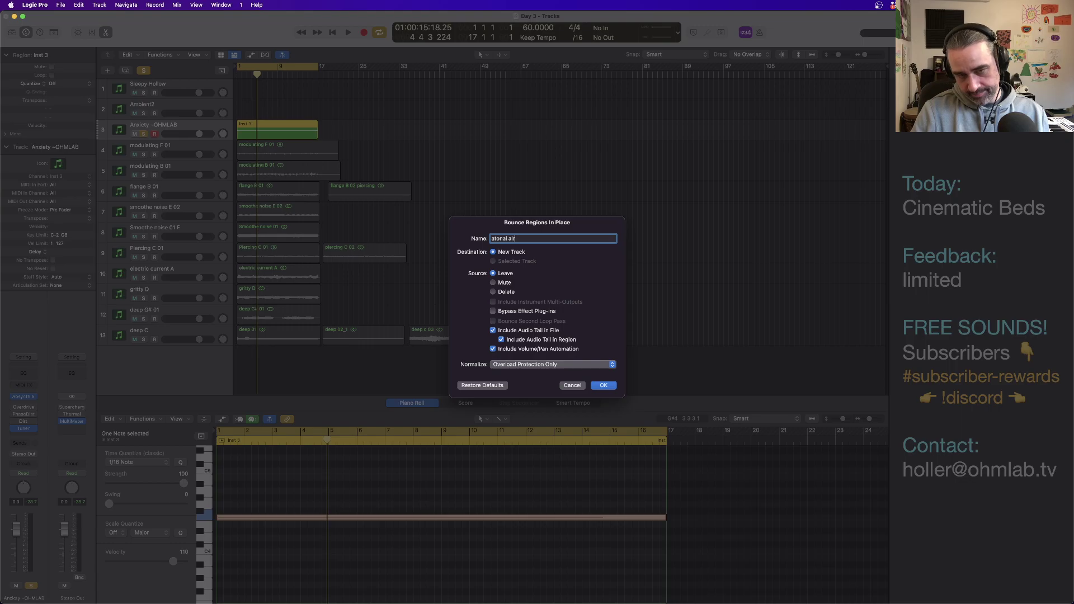
key(Return)
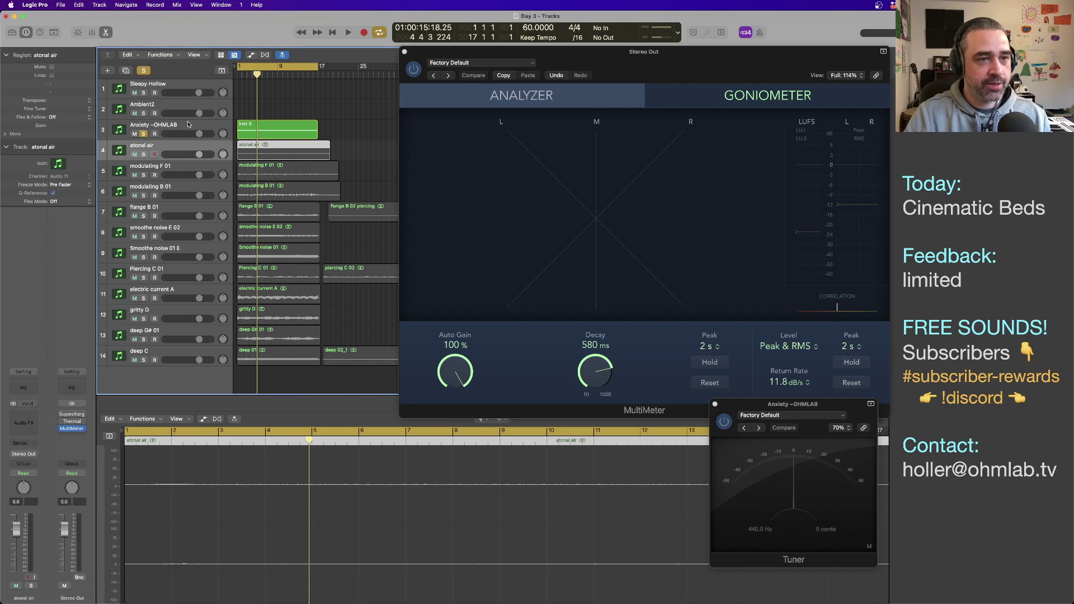
Step: Audition the bounced atonal air track in solo, restoring the solo to the Anxiety -OHMLAB track
click(306, 130)
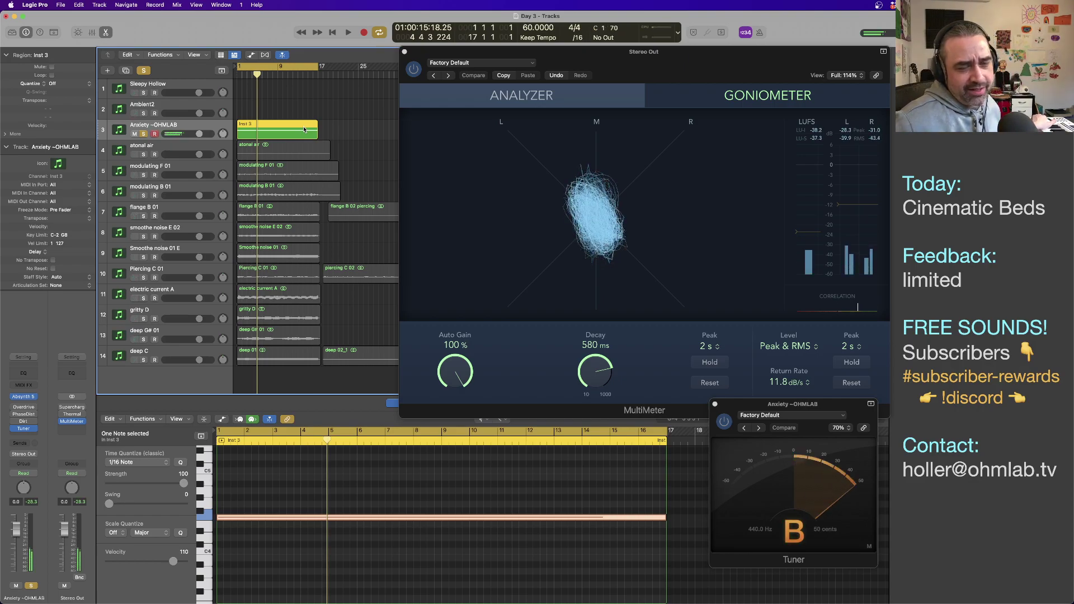
click(144, 153)
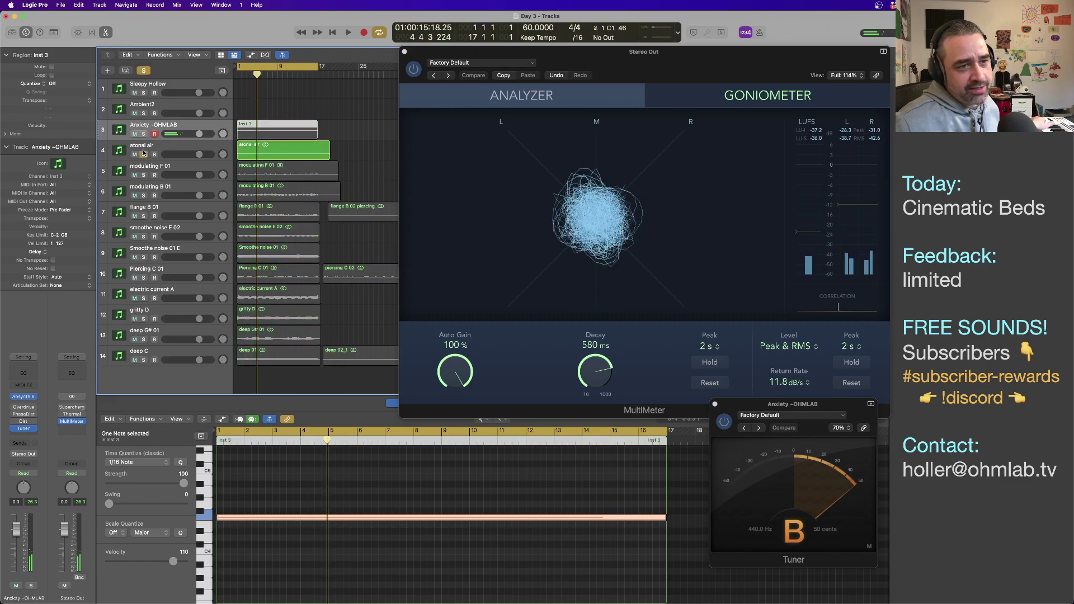
key(space)
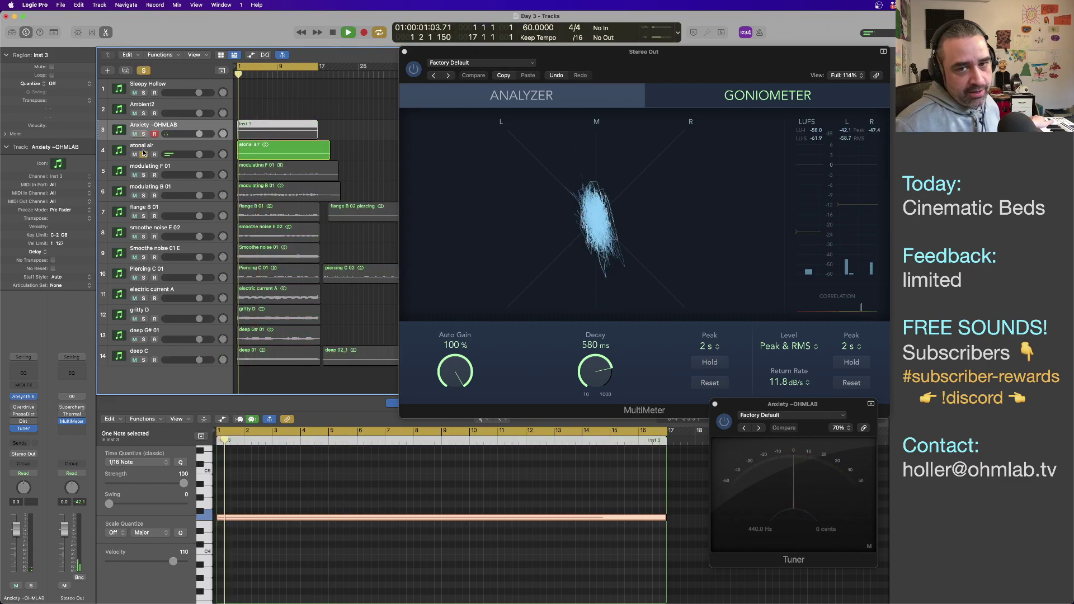
key(space)
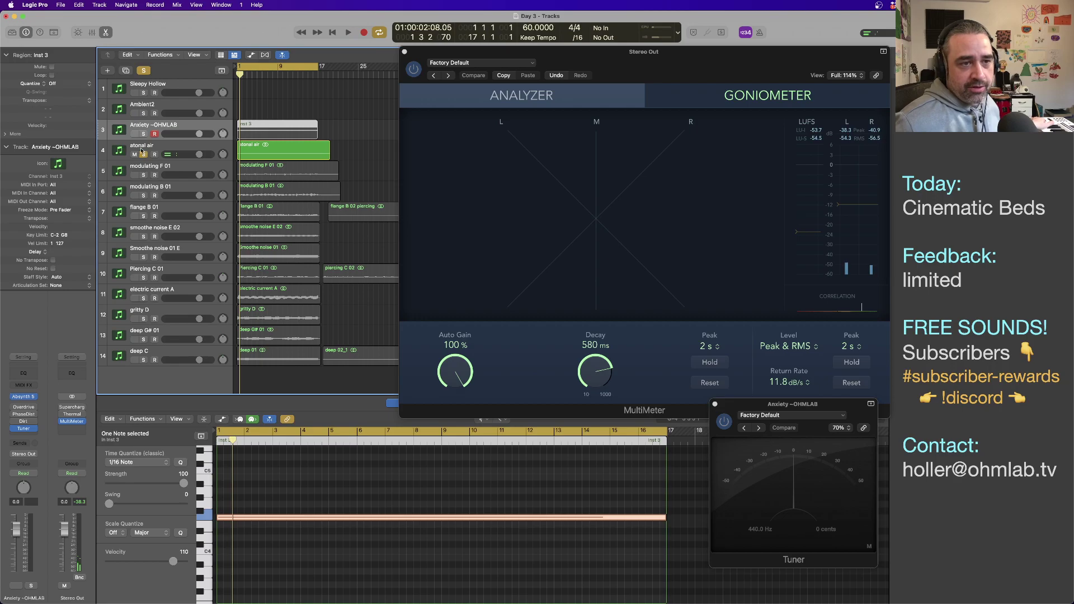
click(144, 155)
click(144, 134)
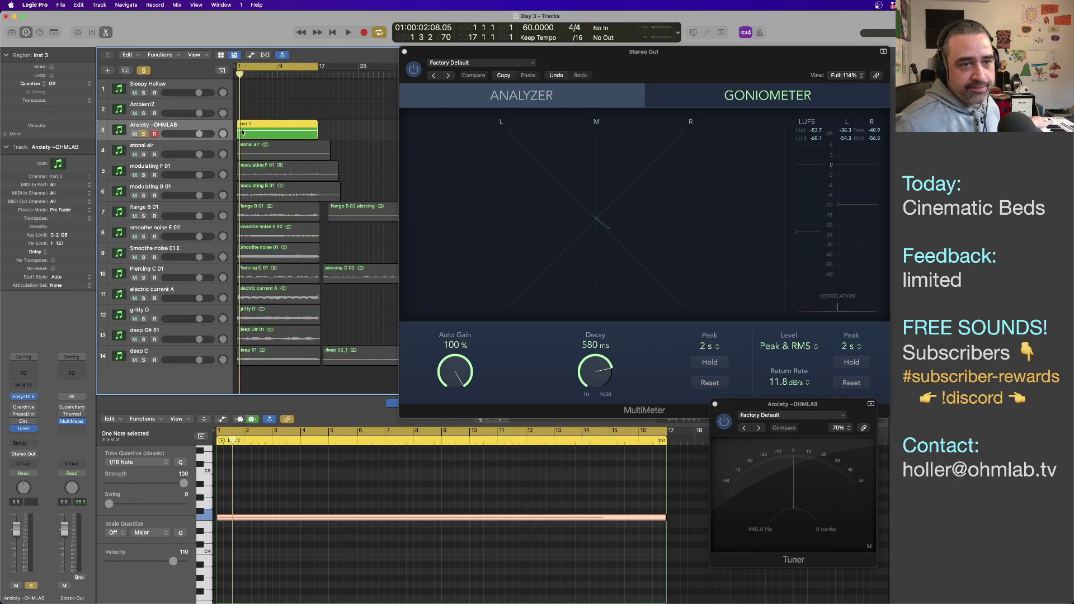
Step: Lower the long note in the Inst 3 region to C1 and play the result
scroll(266, 554, down, 10)
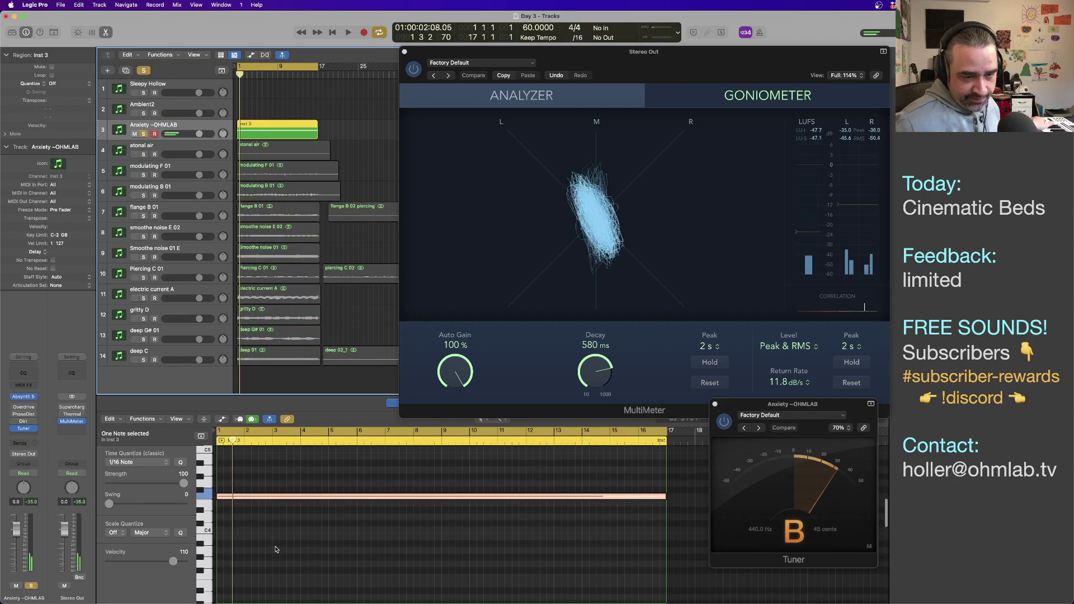
scroll(265, 520, up, 8)
click(257, 485)
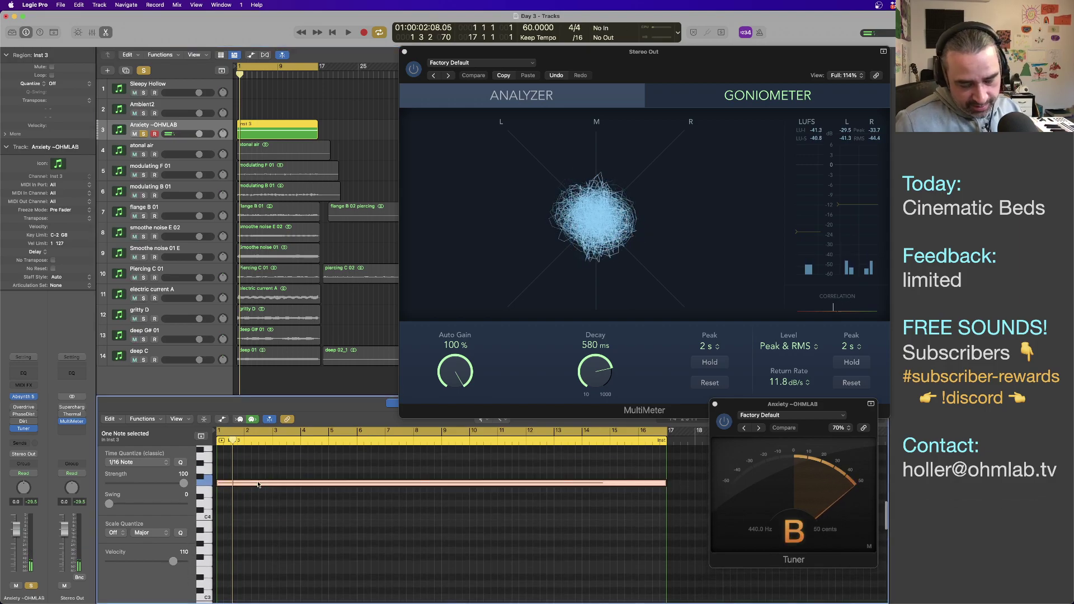
key(shift+alt+Down)
key(shift+alt+Down)
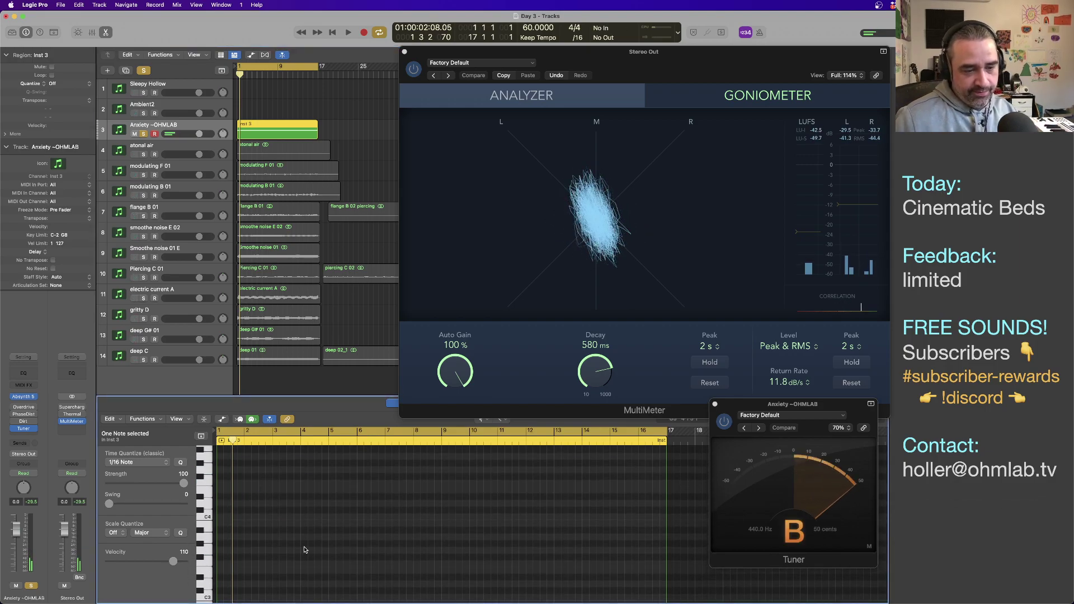
scroll(302, 547, down, 4)
scroll(307, 551, down, 5)
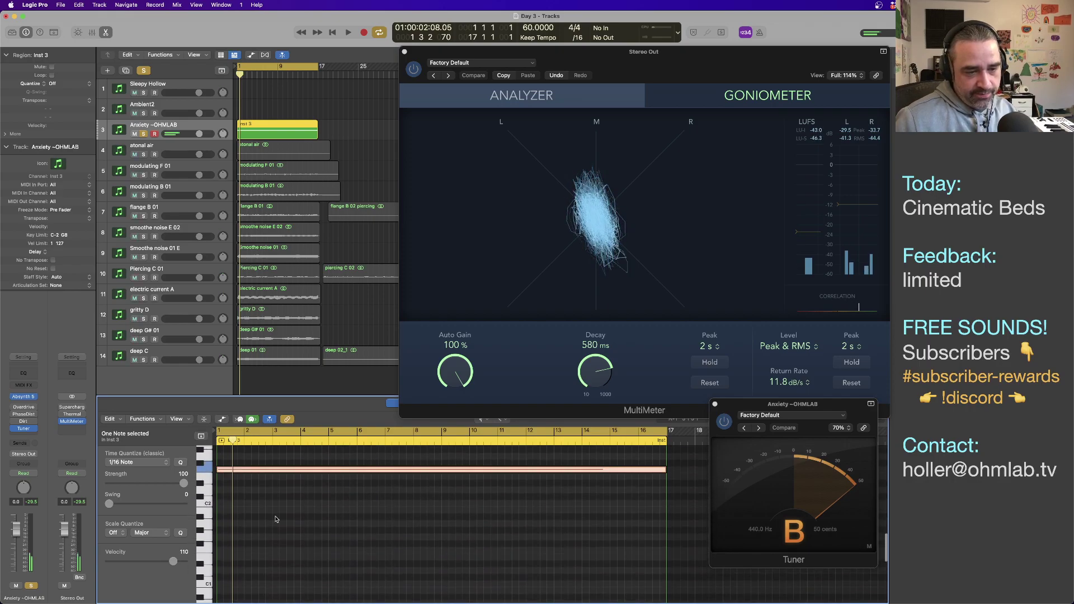
drag(257, 470, 256, 584)
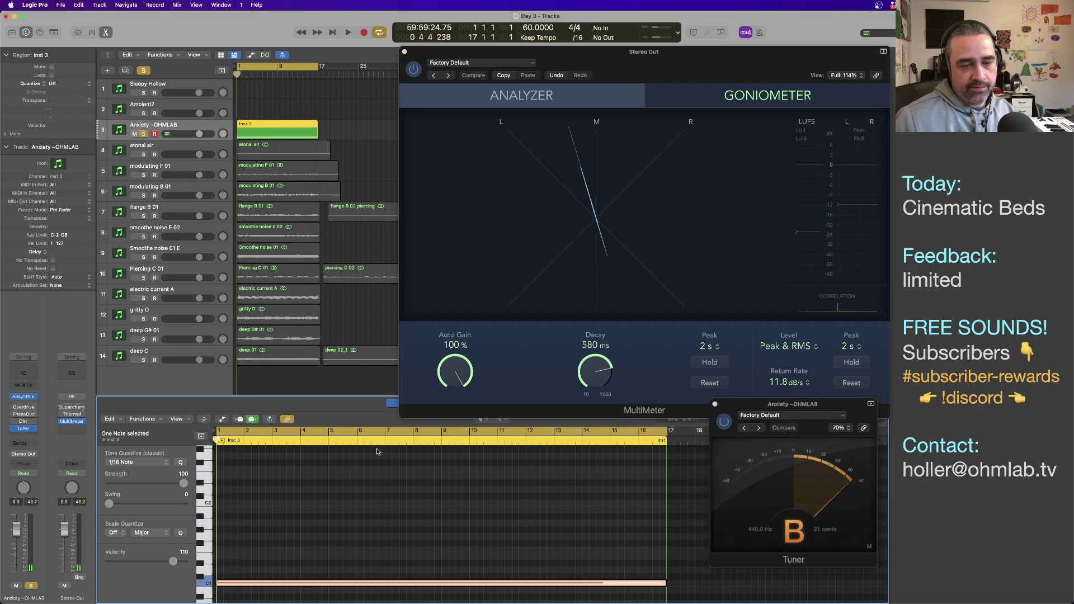
key(space)
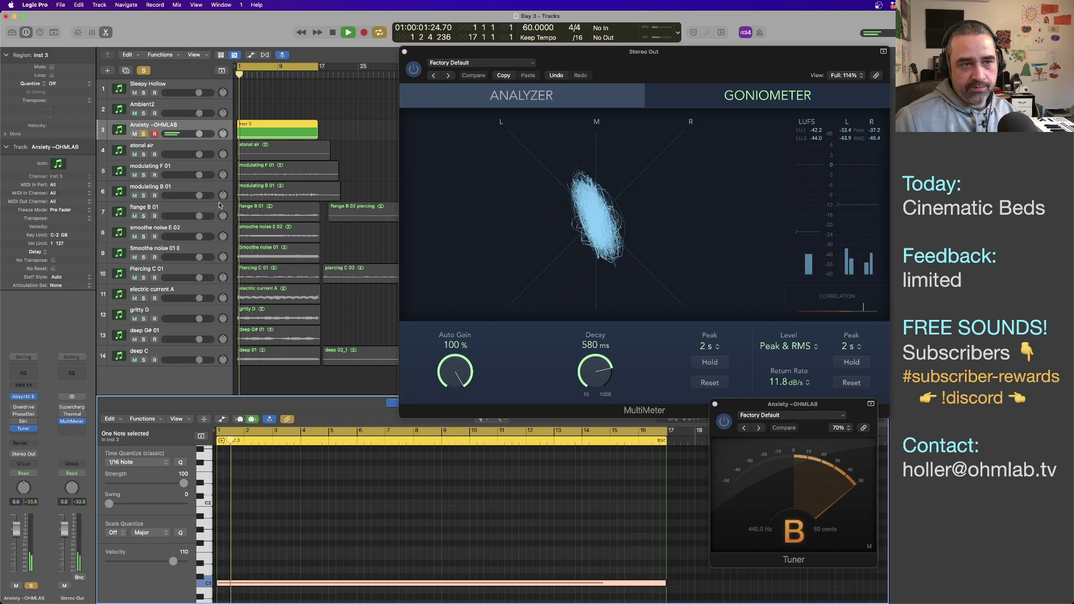
key(space)
Step: Bounce the Inst 3 region in place to a new track named "atonal air 02"
click(278, 133)
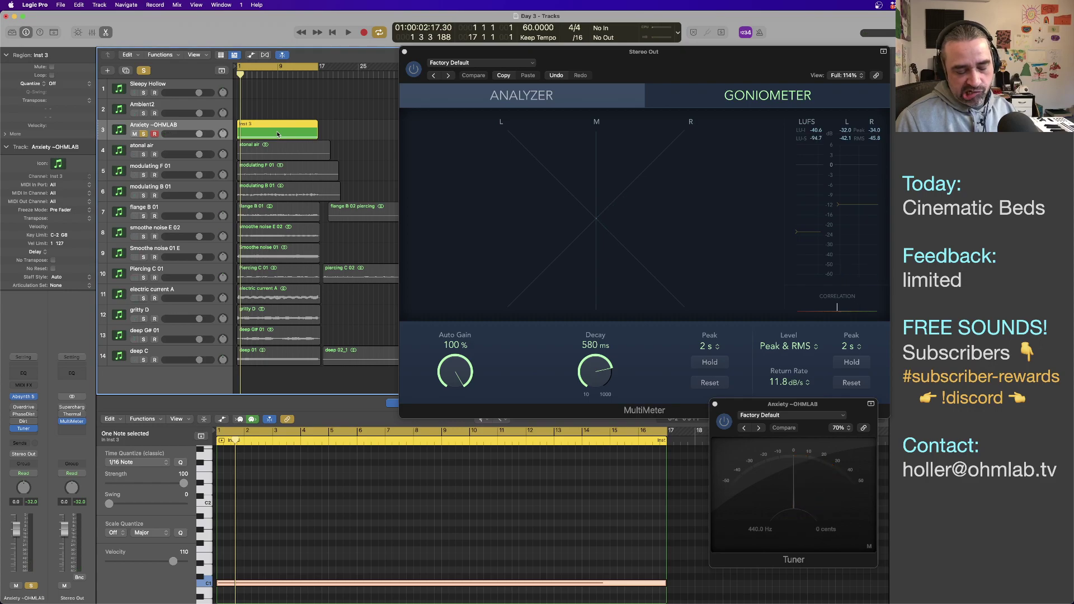
key(ctrl+b)
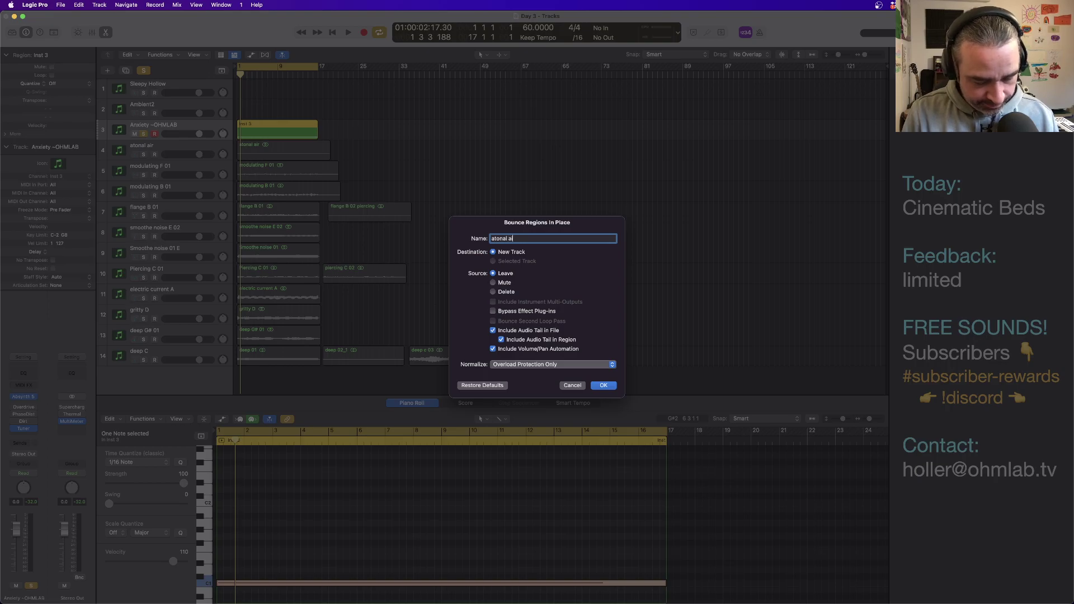
key(Return)
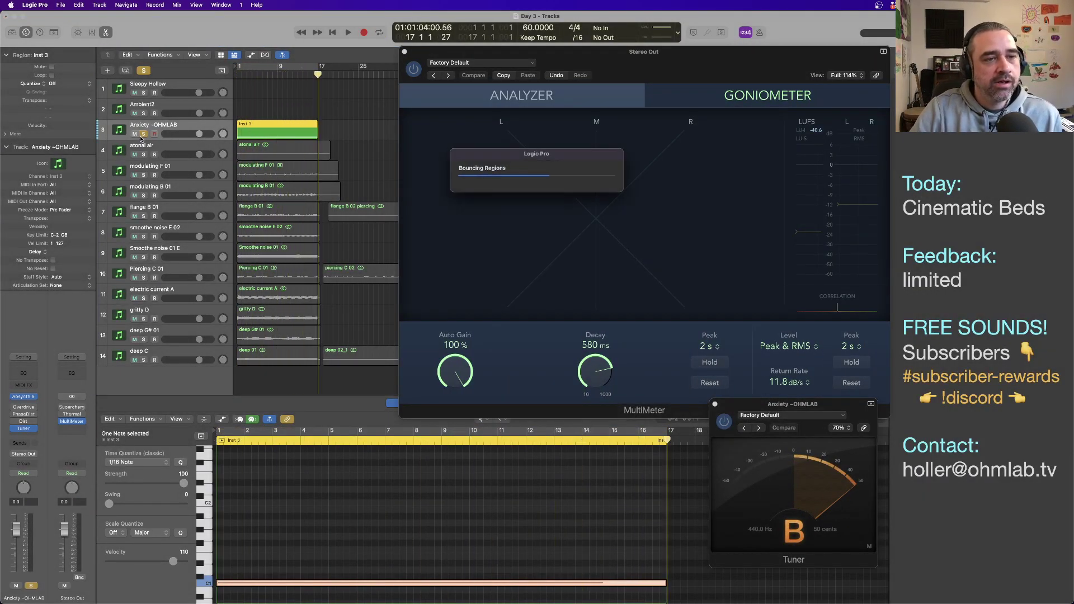
Step: Lower the Inst 3 region's note one octave to C0 and audition it
click(272, 129)
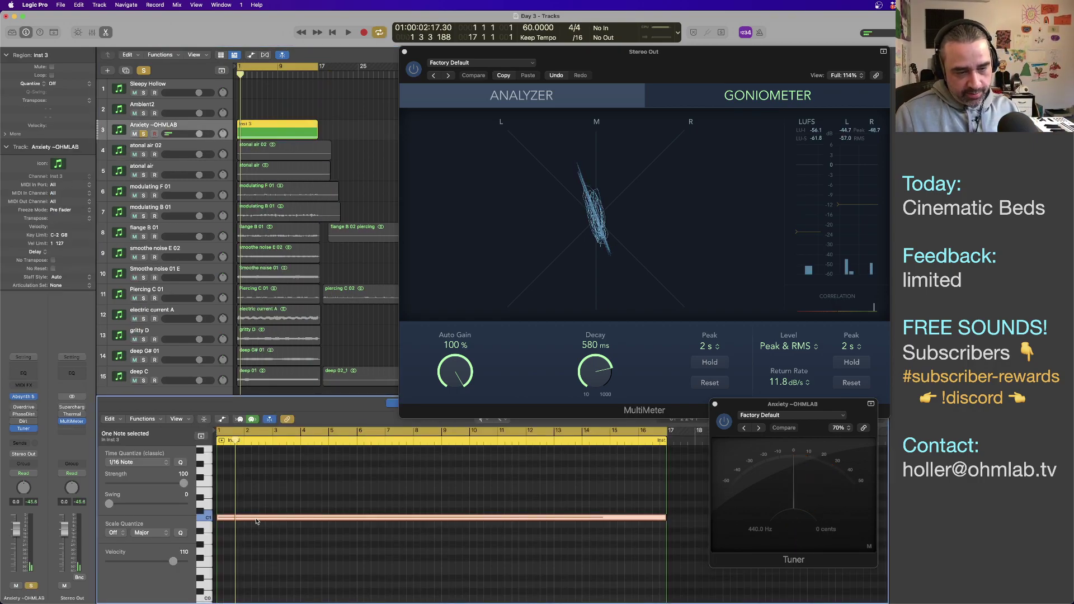
key(shift+alt+Down)
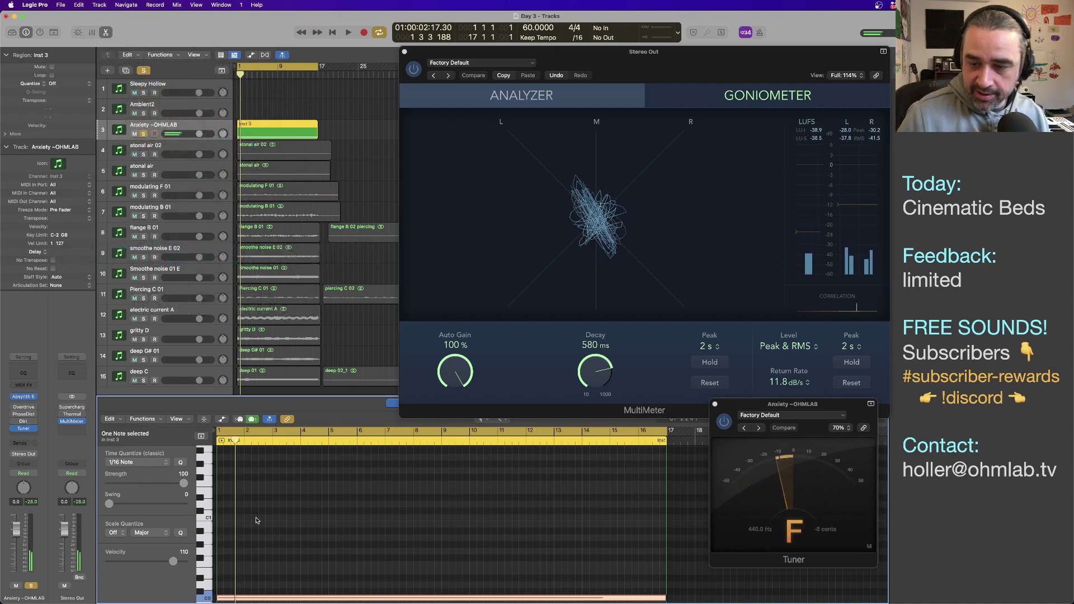
key(space)
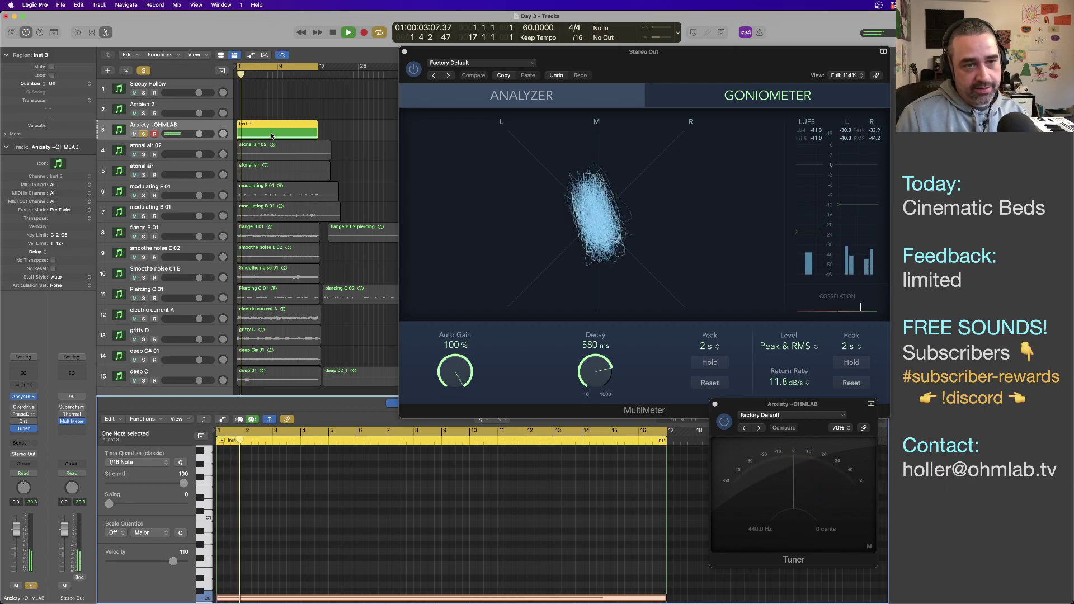
key(space)
Step: Bounce the Inst 3 region in place to a new track named "atonal air 03"
key(ctrl+b)
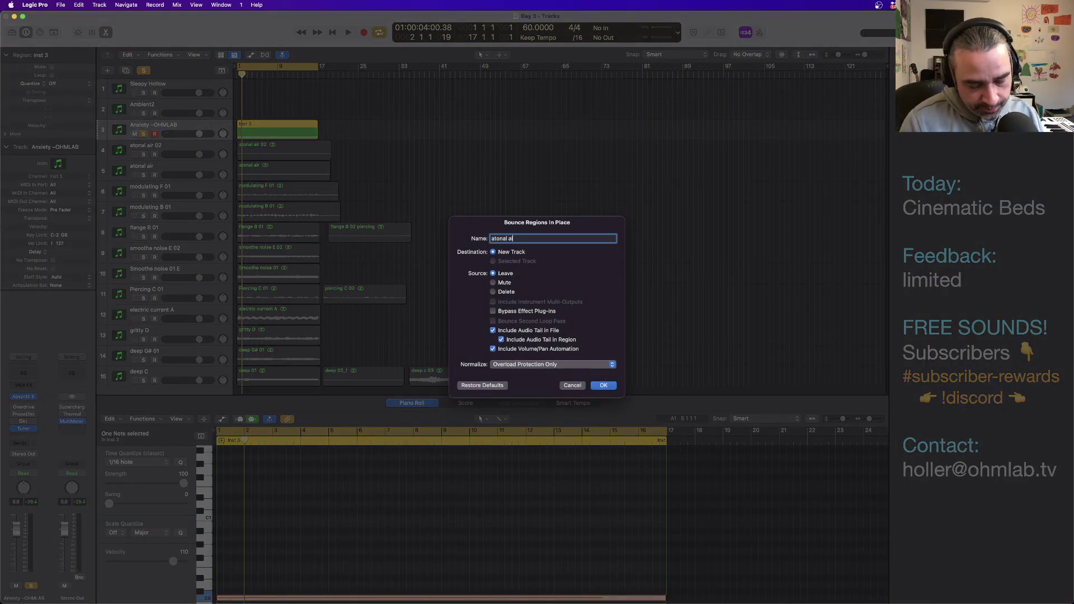
text(atonal air 03)
key(Return)
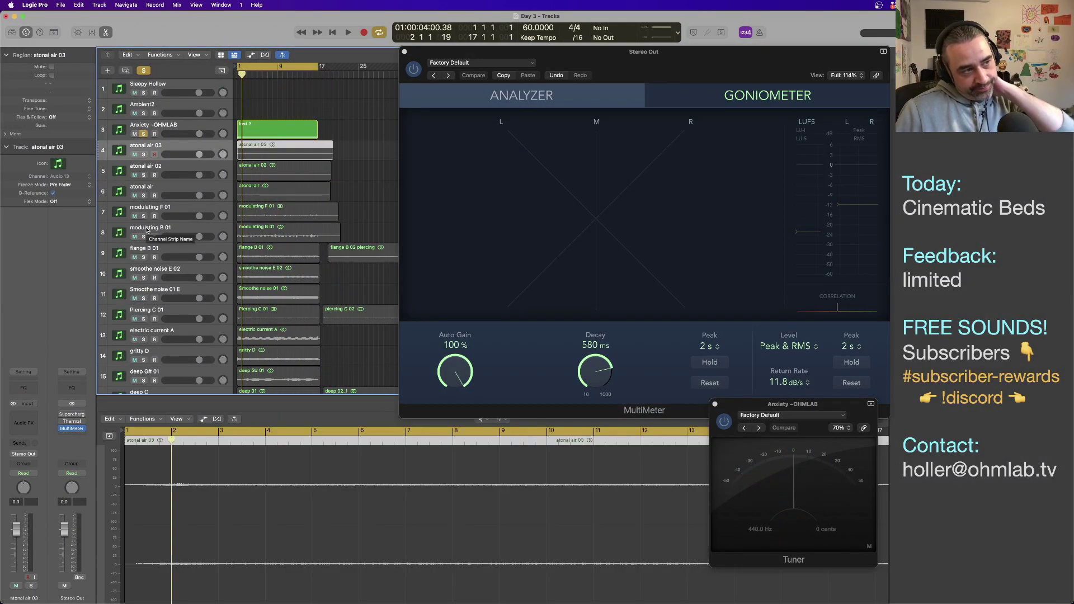
Step: Lower the Inst 3 note another octave to C-1, transpose the region by -12 and play it
click(203, 128)
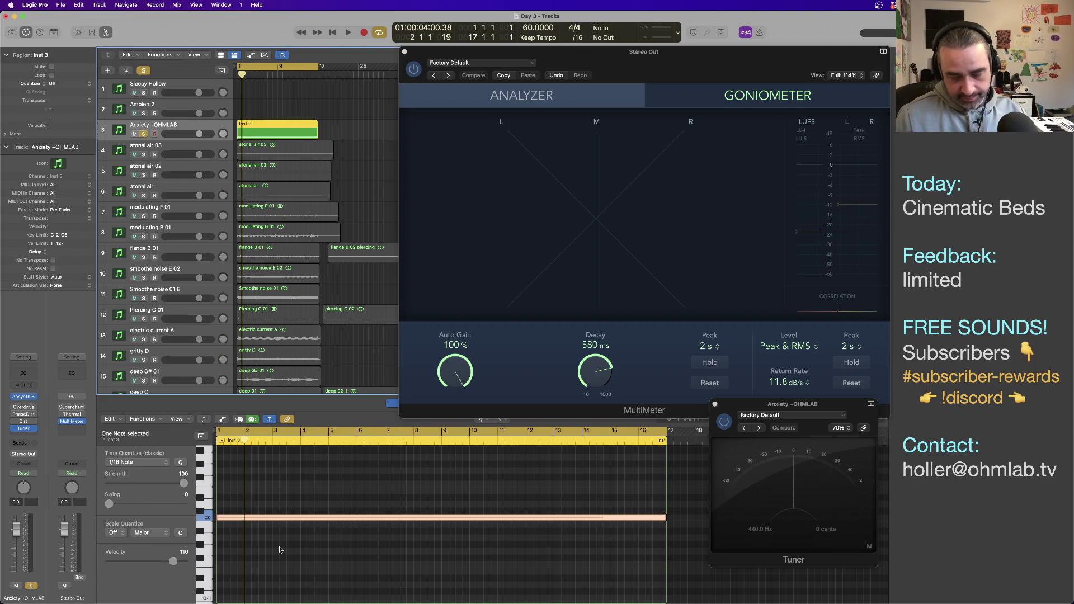
key(shift+alt+Down)
key(space)
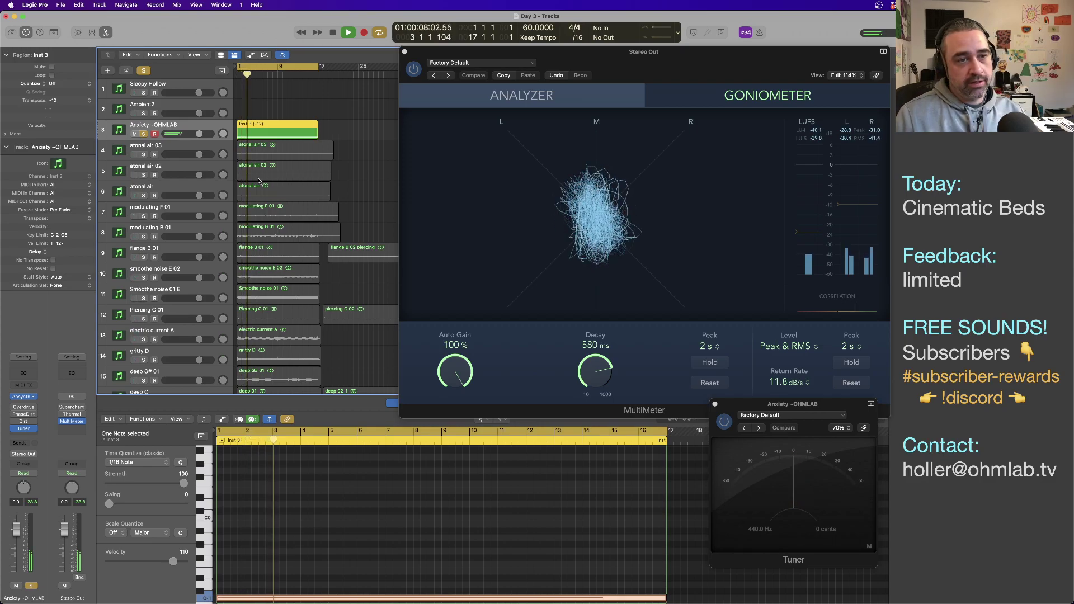
Step: Stop playback and bounce the Inst 3 region in place to a new track named "atonal air 04"
key(space)
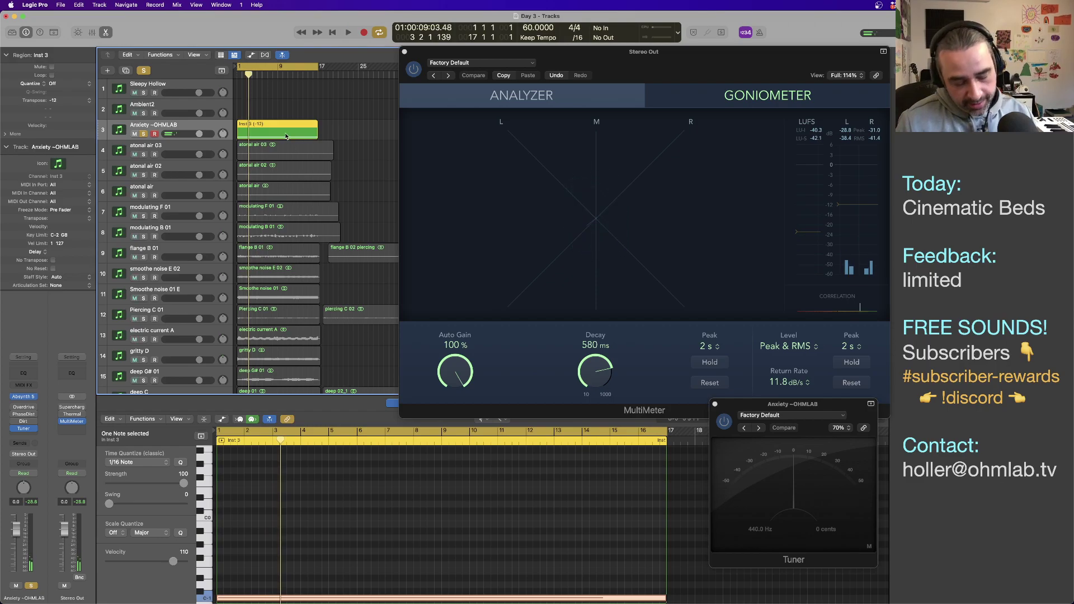
key(ctrl+b)
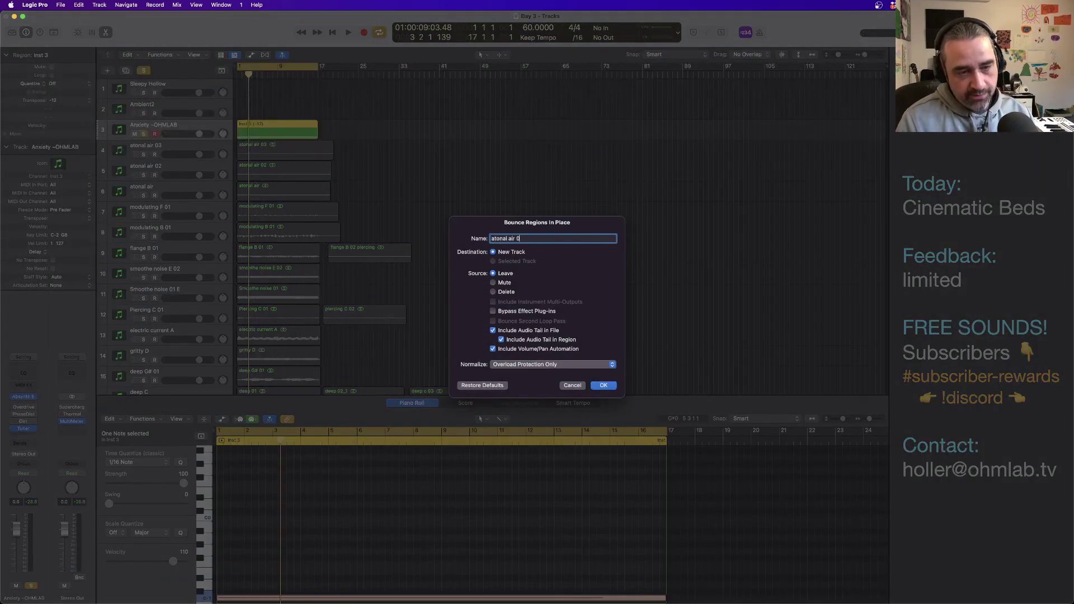
key(Return)
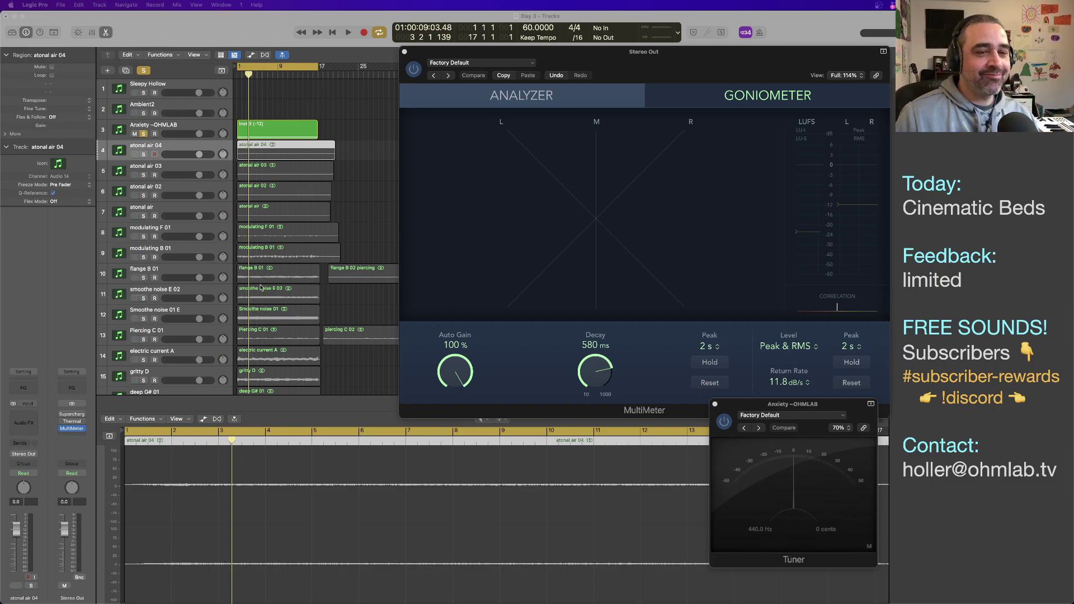
Step: Reopen Absynth 5 on the Anxiety track and mutate the patch using the Dark Passage -OHMLAB preset
click(207, 126)
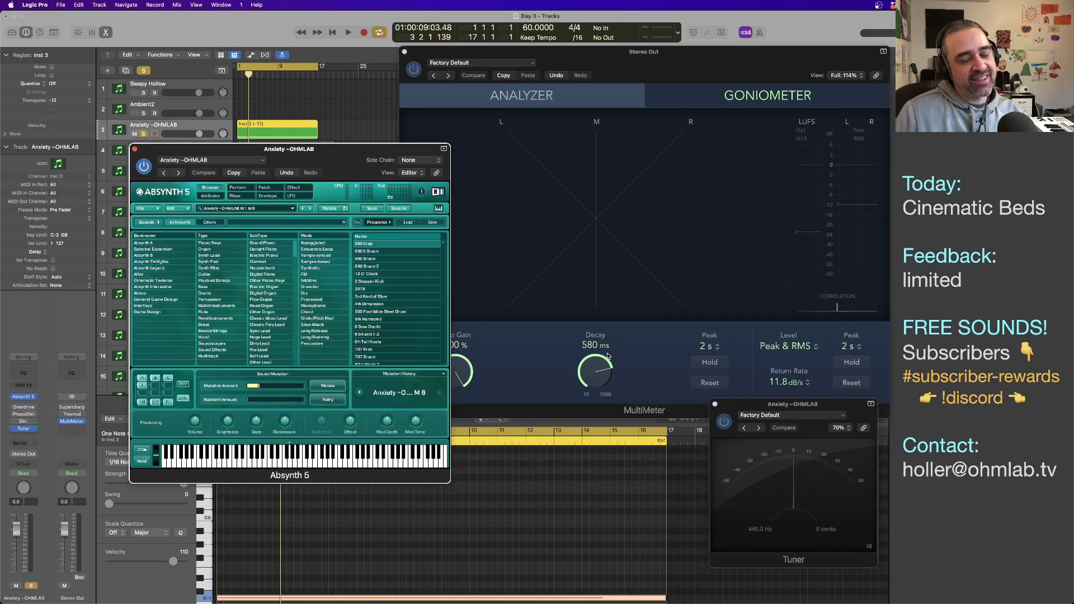
mouse_move(327, 162)
mouse_down()
mouse_move(396, 163)
mouse_move(306, 161)
mouse_up()
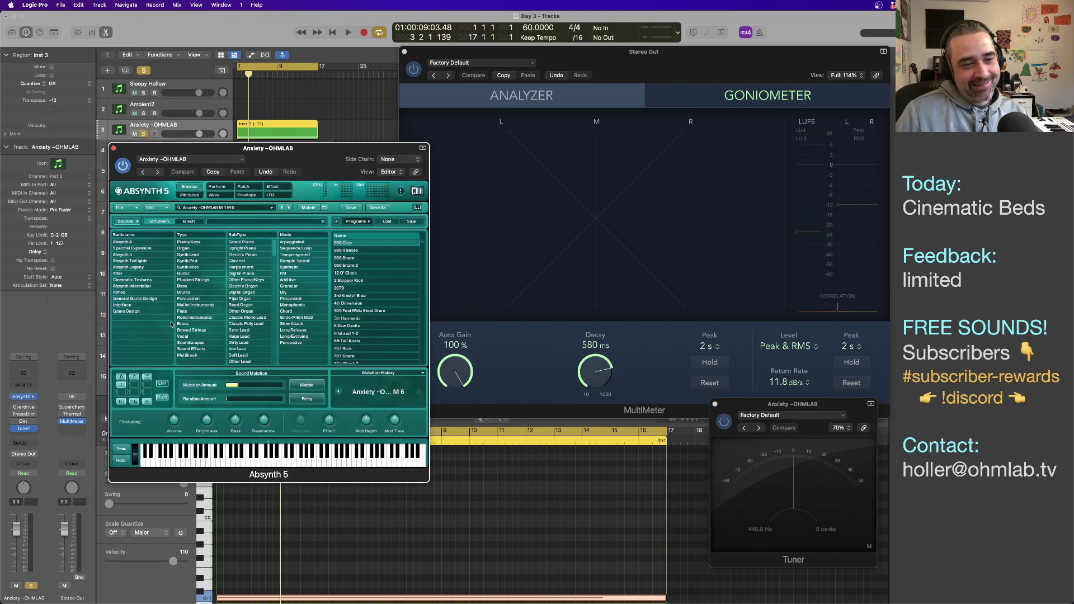
click(137, 273)
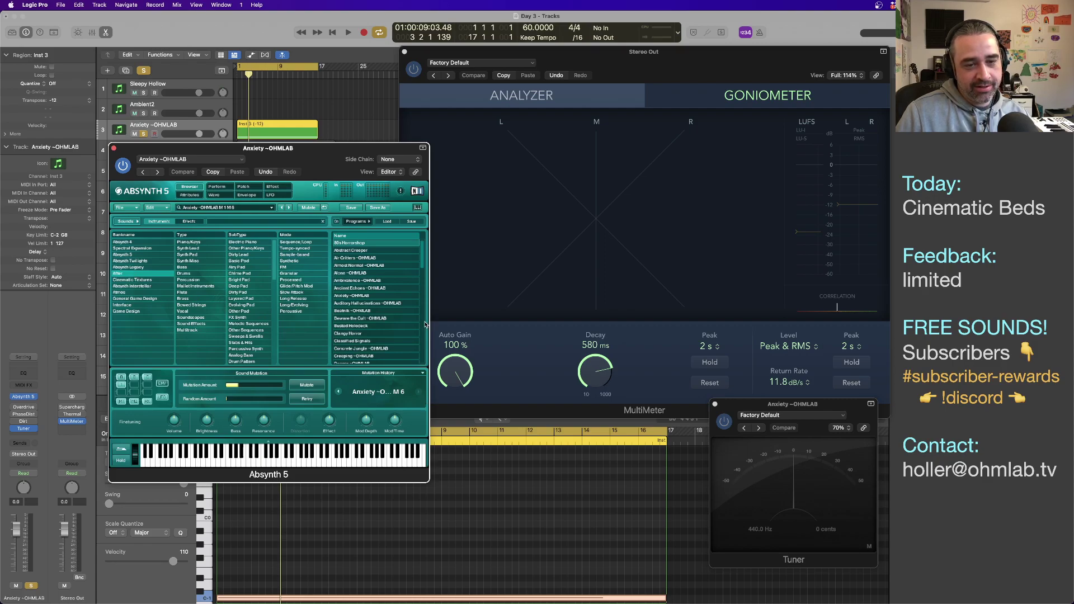
scroll(385, 321, down, 5)
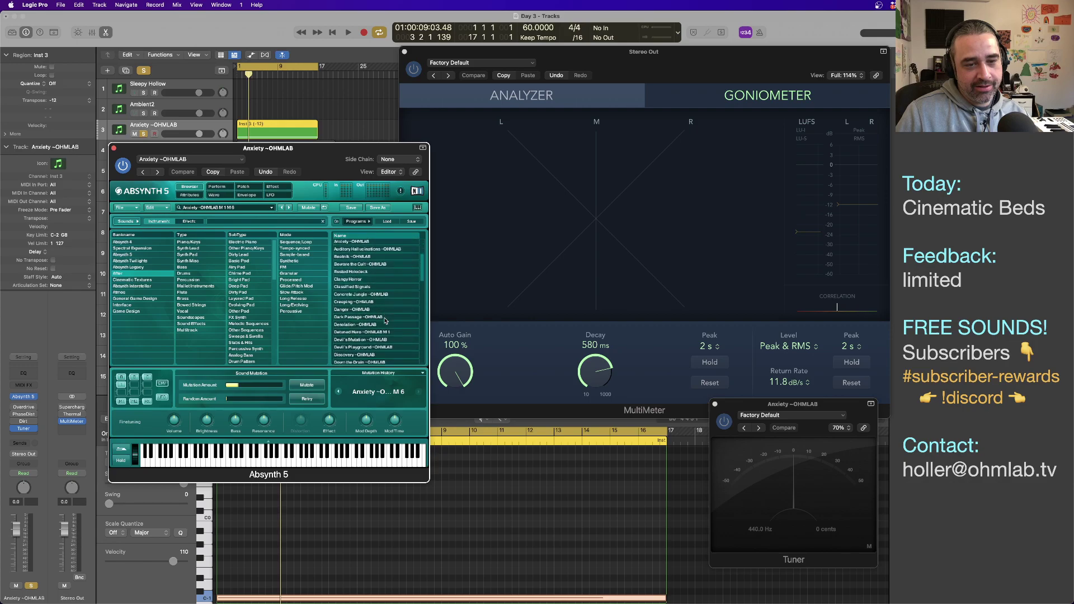
click(369, 316)
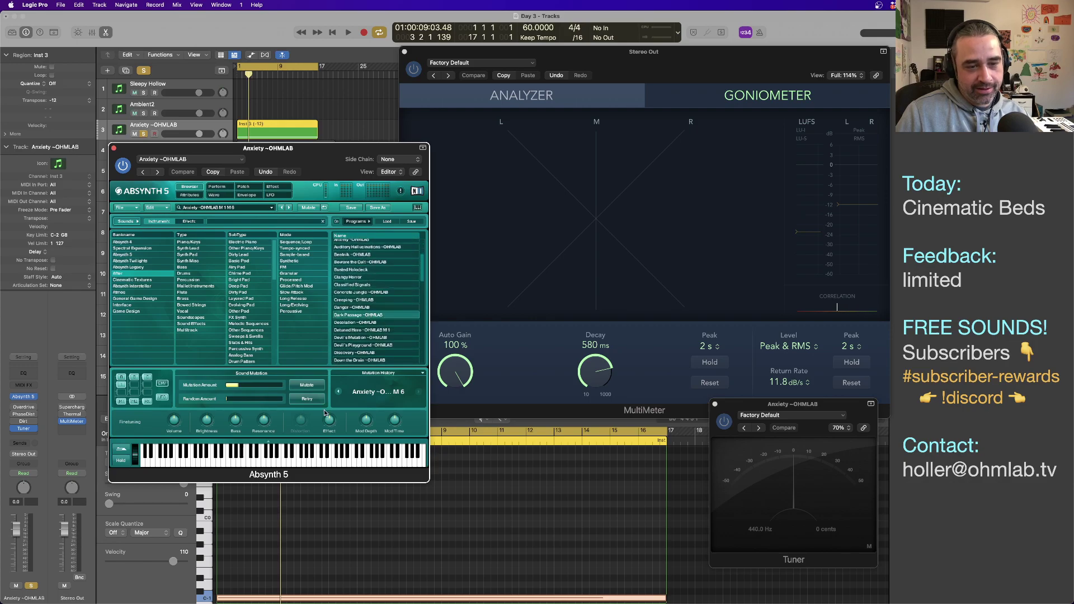
click(307, 386)
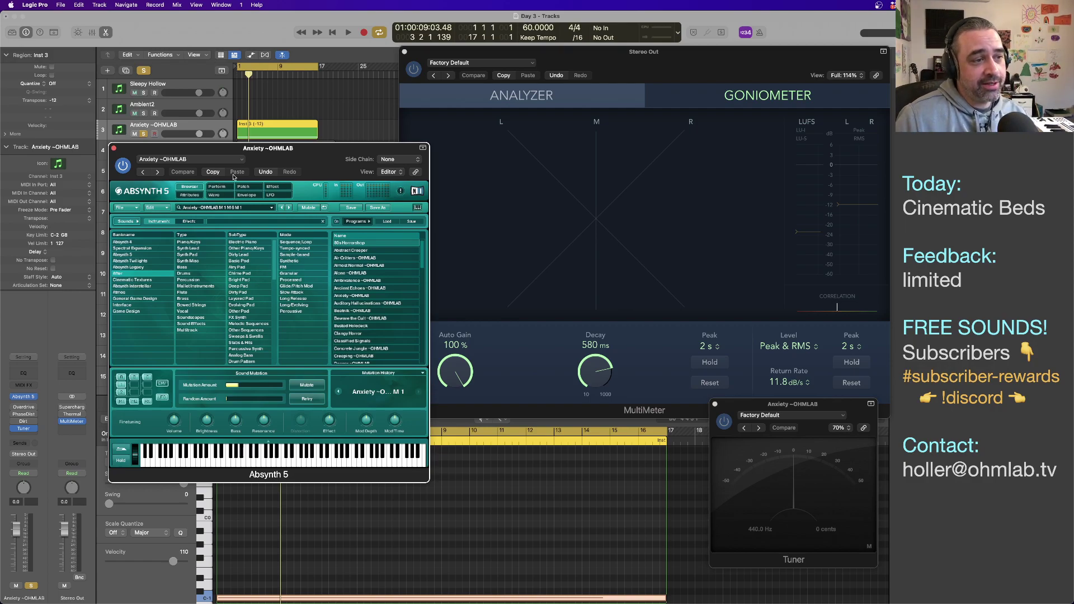
Step: Play the mutated patch and check its frequency spectrum and stereo image in the MultiMeter's Analyzer and Goniometer
drag(205, 152, 197, 177)
key(space)
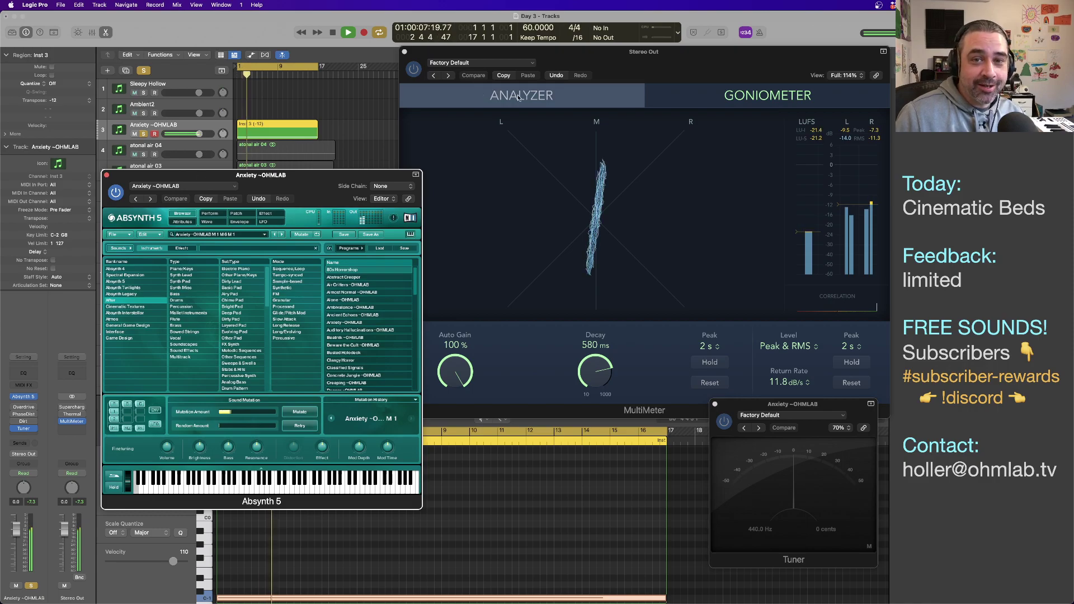
click(537, 100)
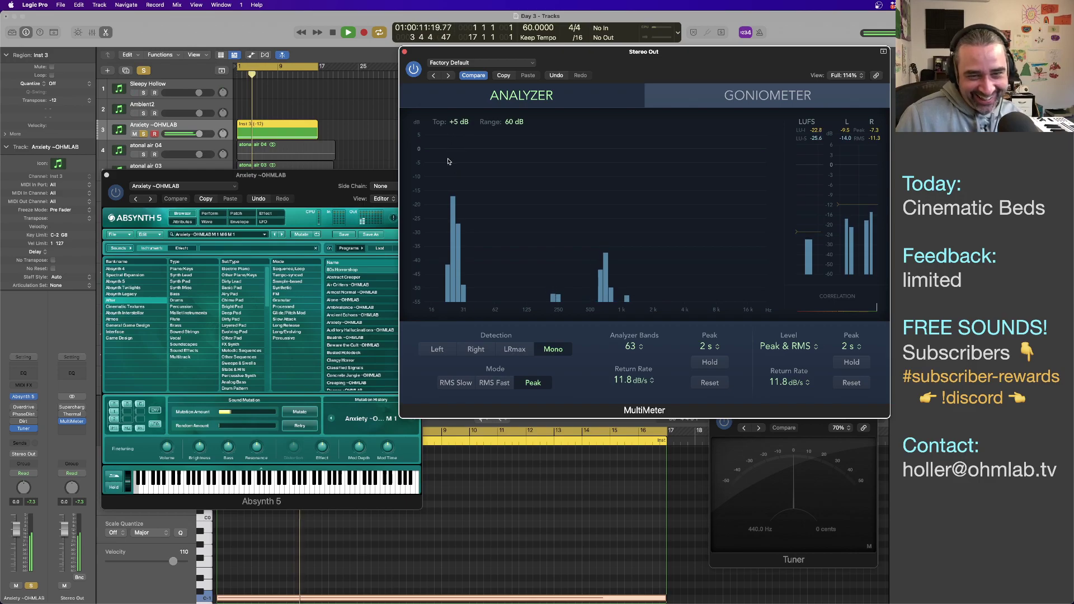
click(766, 96)
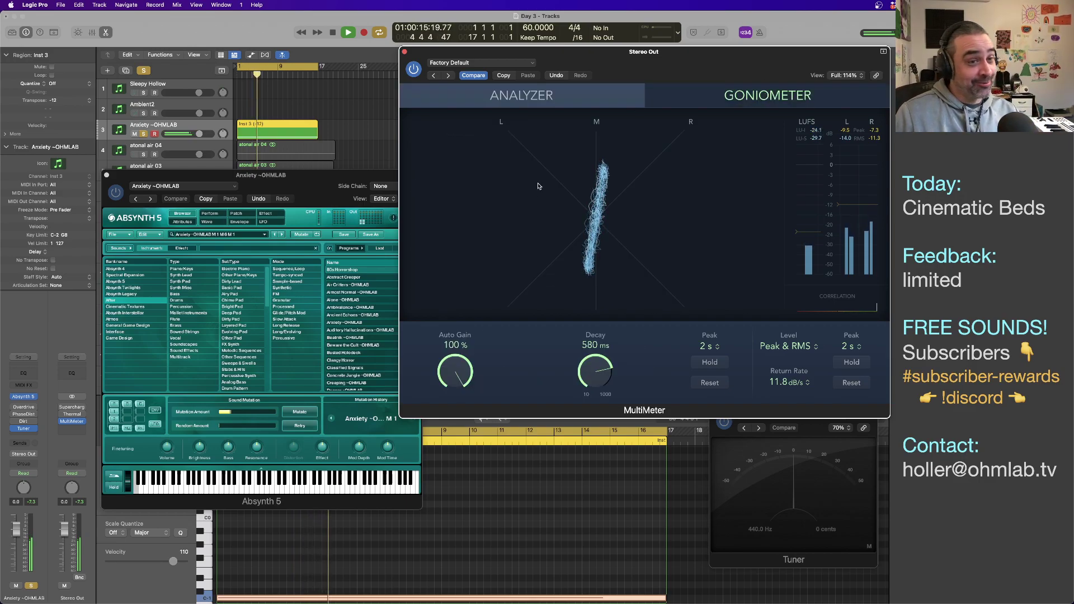
key(space)
Step: Lower the Inst 3 note two semitones below C-1 and play it while checking the MultiMeter's Analyzer
scroll(317, 602, down, 3)
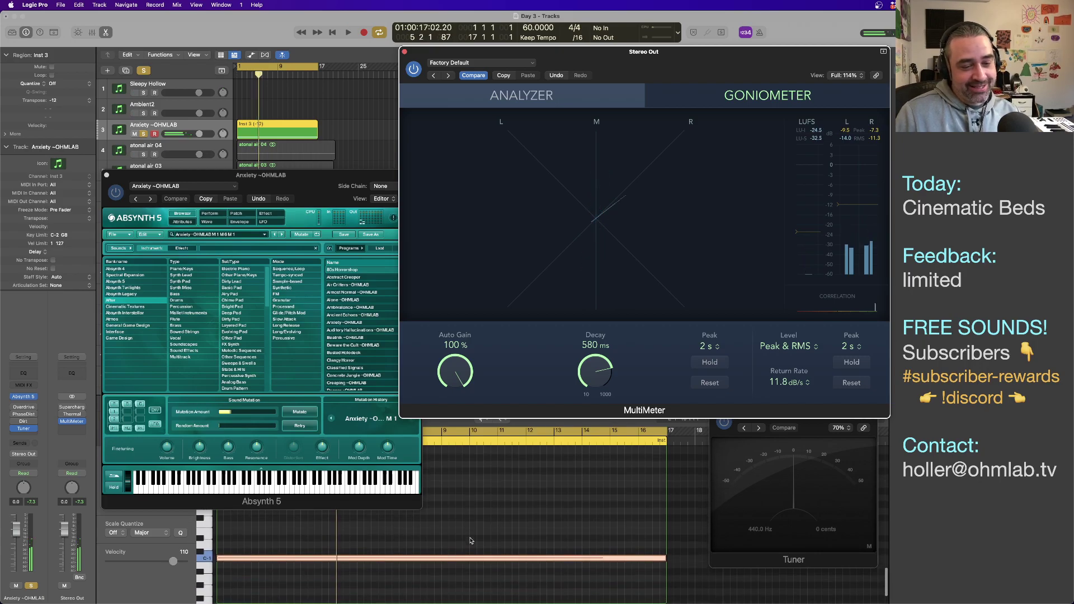
click(225, 558)
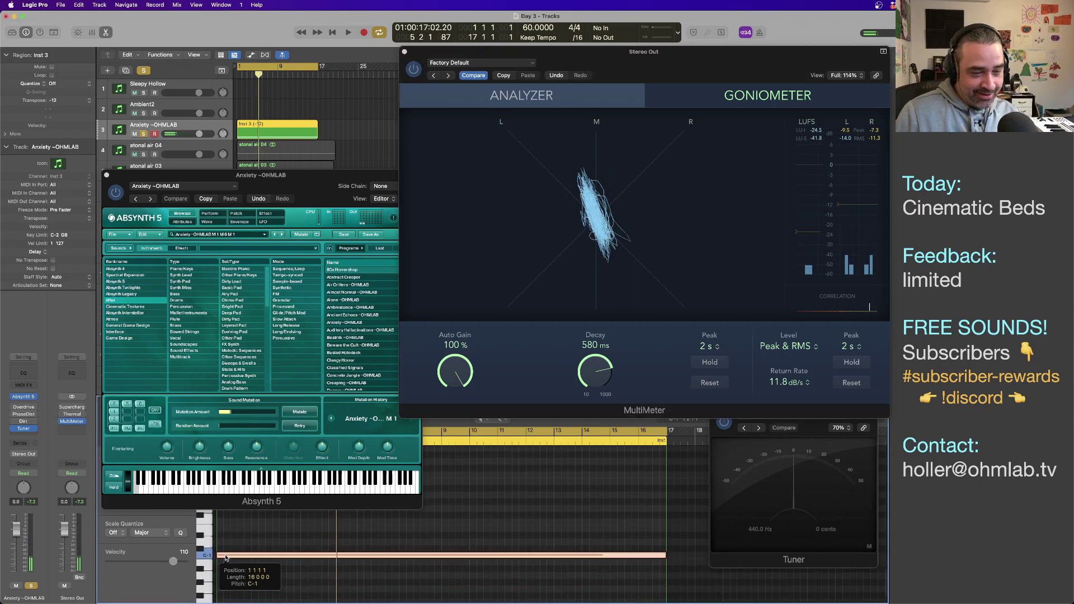
drag(225, 558, 226, 574)
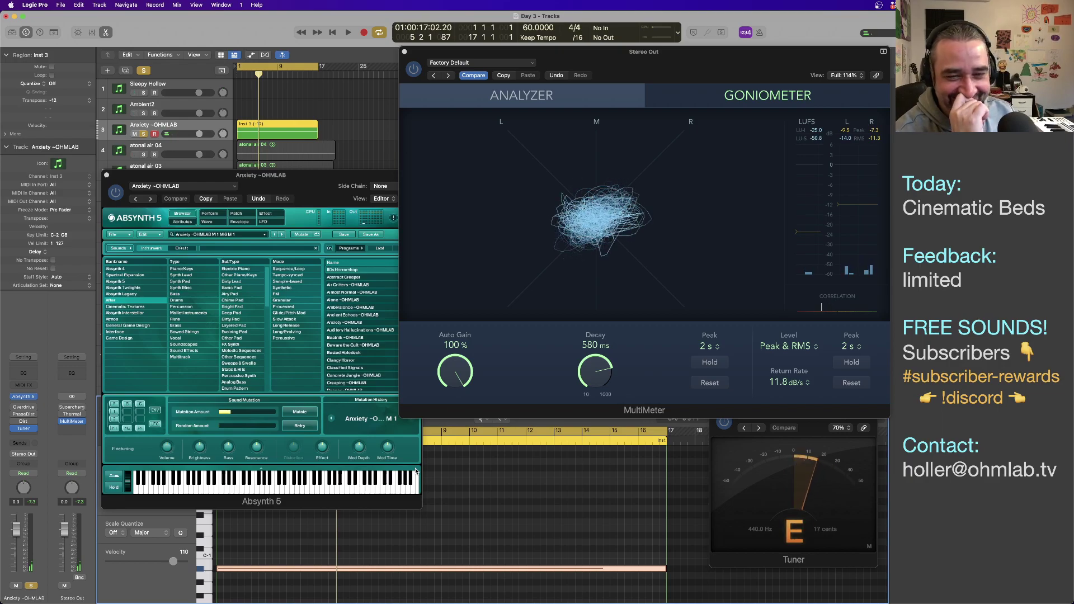
key(space)
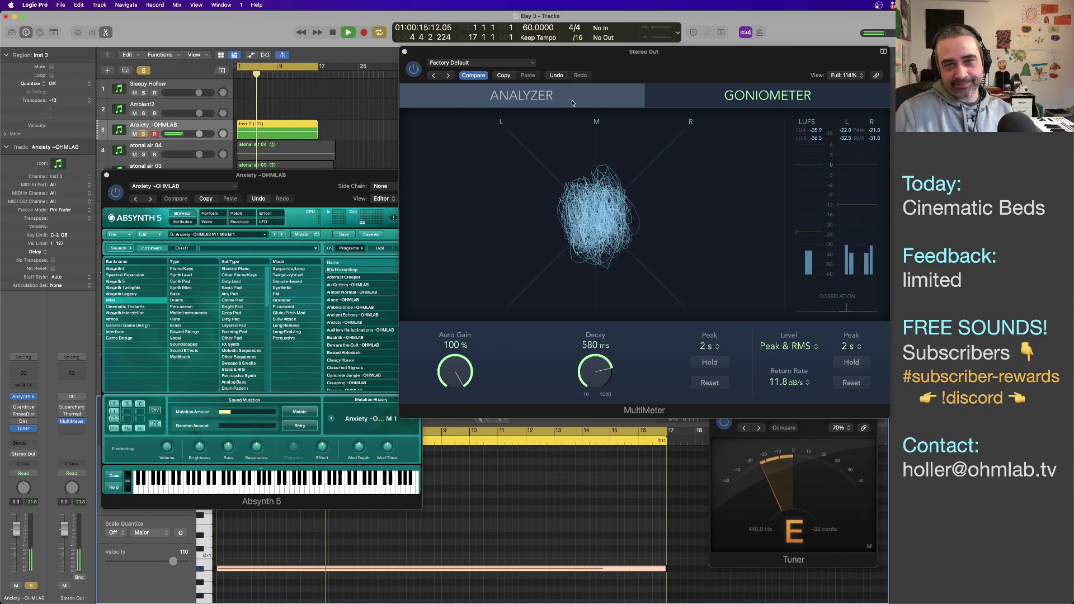
click(522, 95)
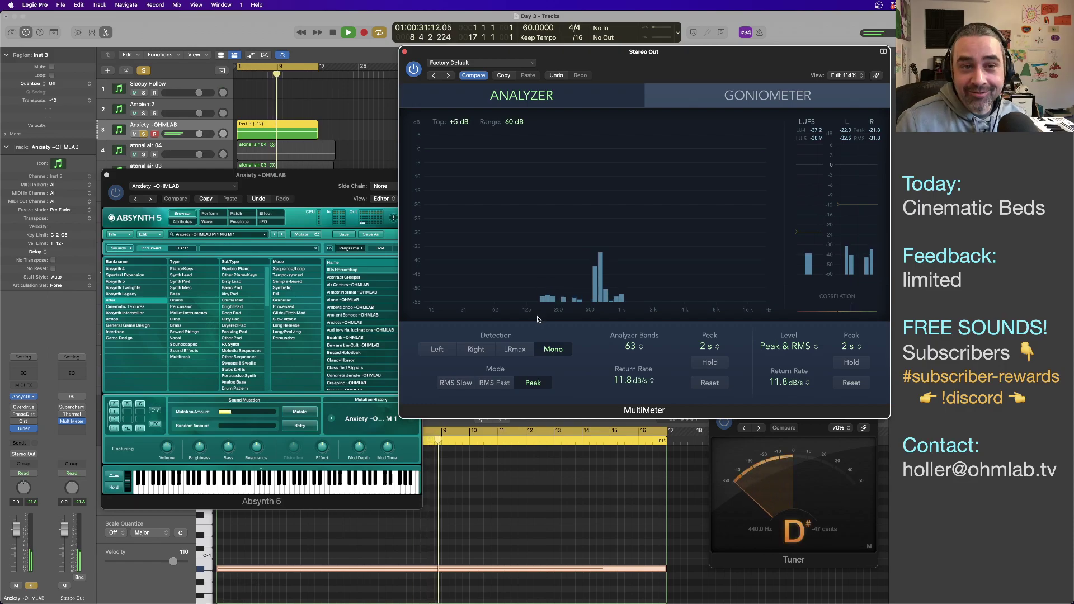
key(space)
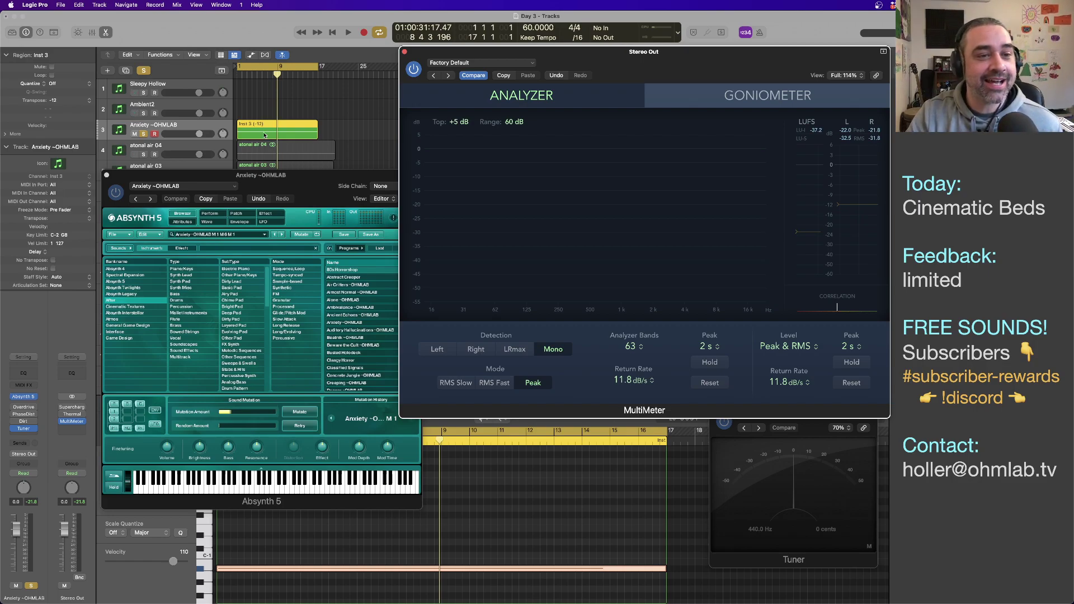
Step: Bounce the Inst 3 region in place to a new track named "atonal air 05"
click(265, 135)
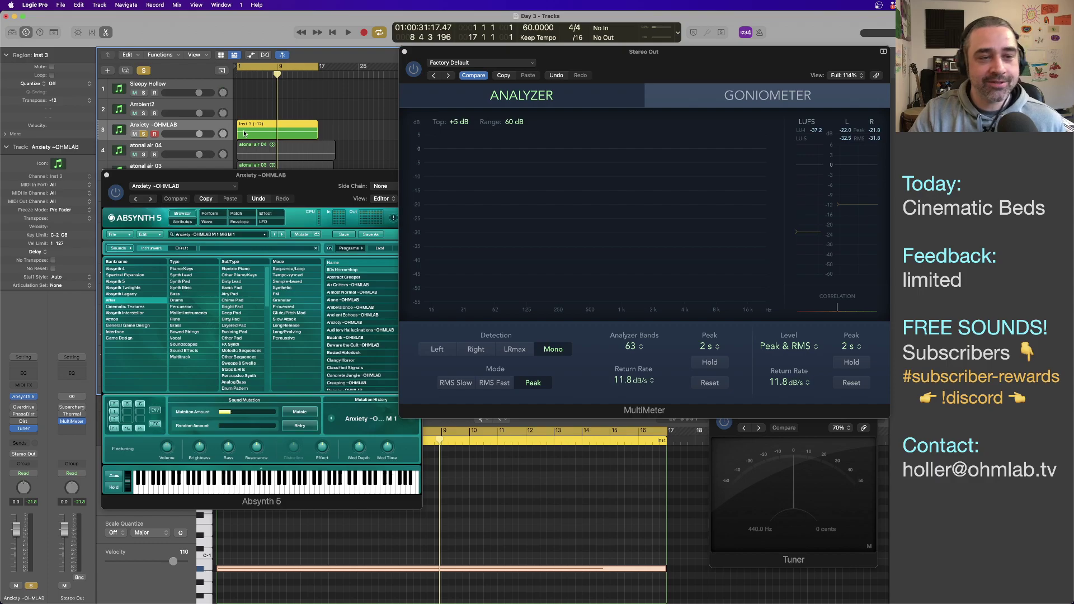
key(ctrl+b)
text(atonal air 05)
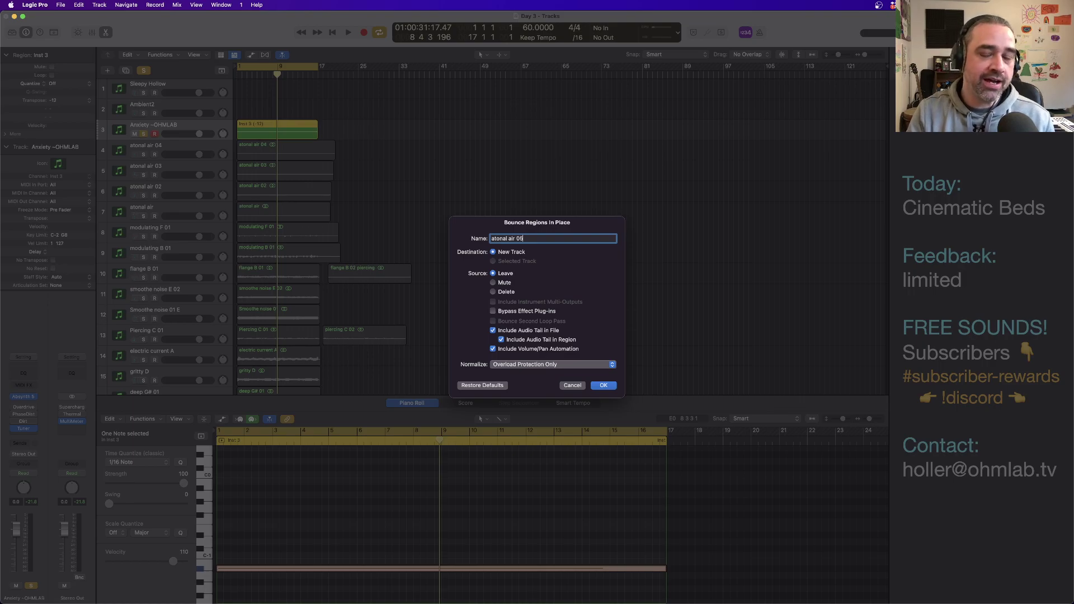
key(Return)
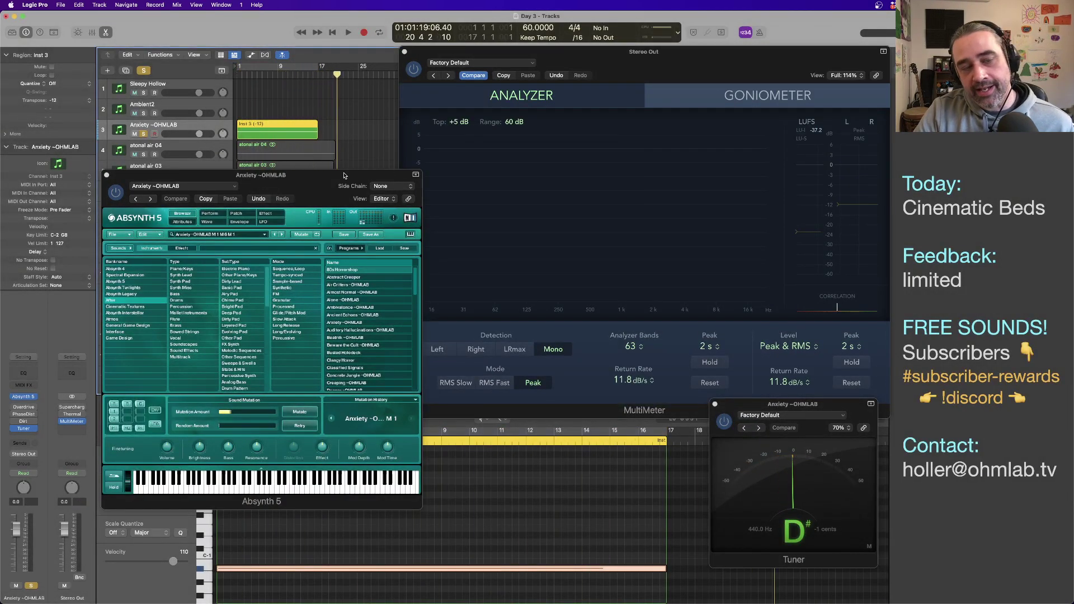
Step: Reselect the Anxiety track, clear Absynth out of the way and raise the Inst 3 note three octaves to just below C2
drag(300, 185, 317, 157)
click(204, 128)
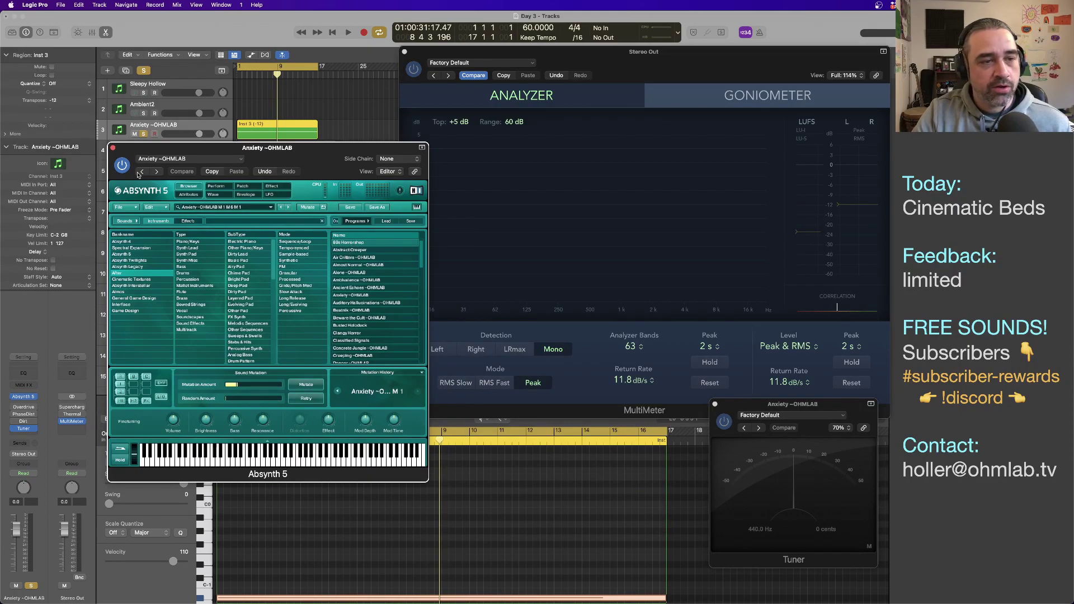
drag(137, 149, 649, 166)
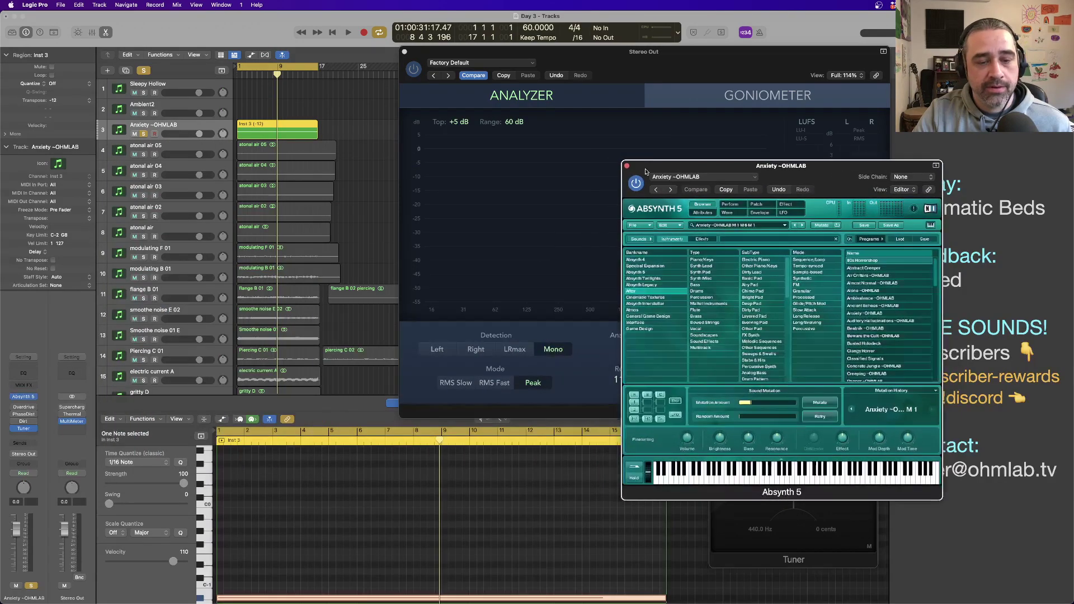
click(295, 597)
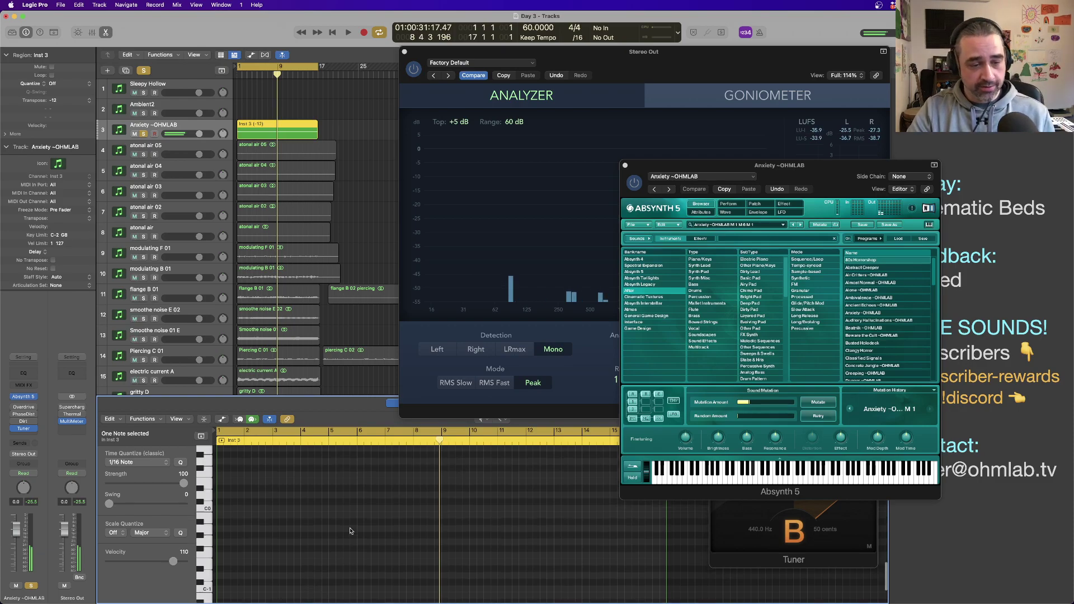
scroll(621, 554, up, 5)
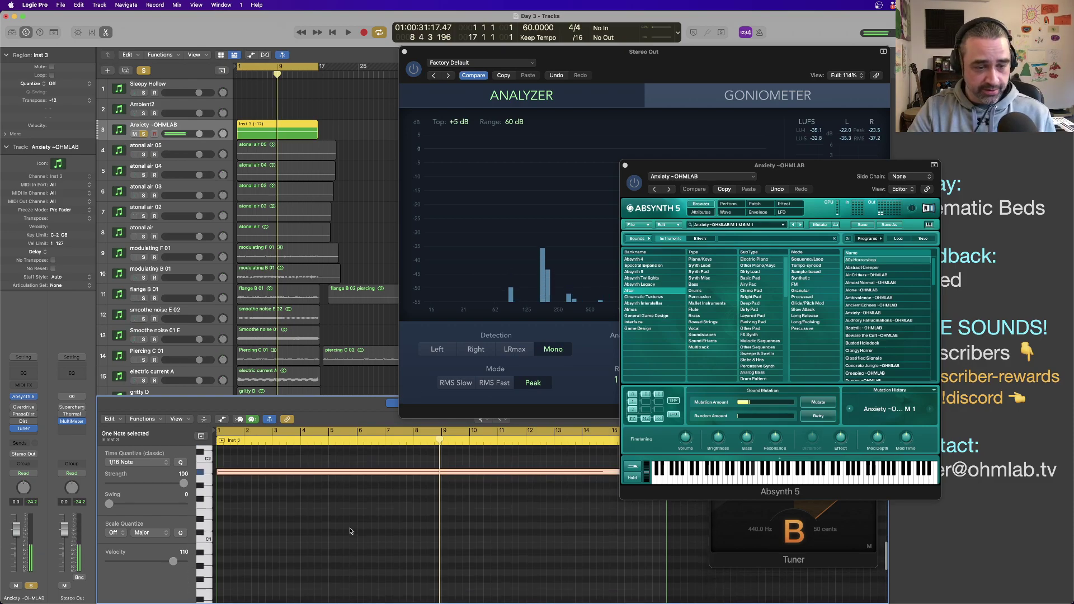
Step: Arrange the Tuner and Absynth windows so both are visible and audition the raised note
click(734, 564)
drag(824, 407, 756, 413)
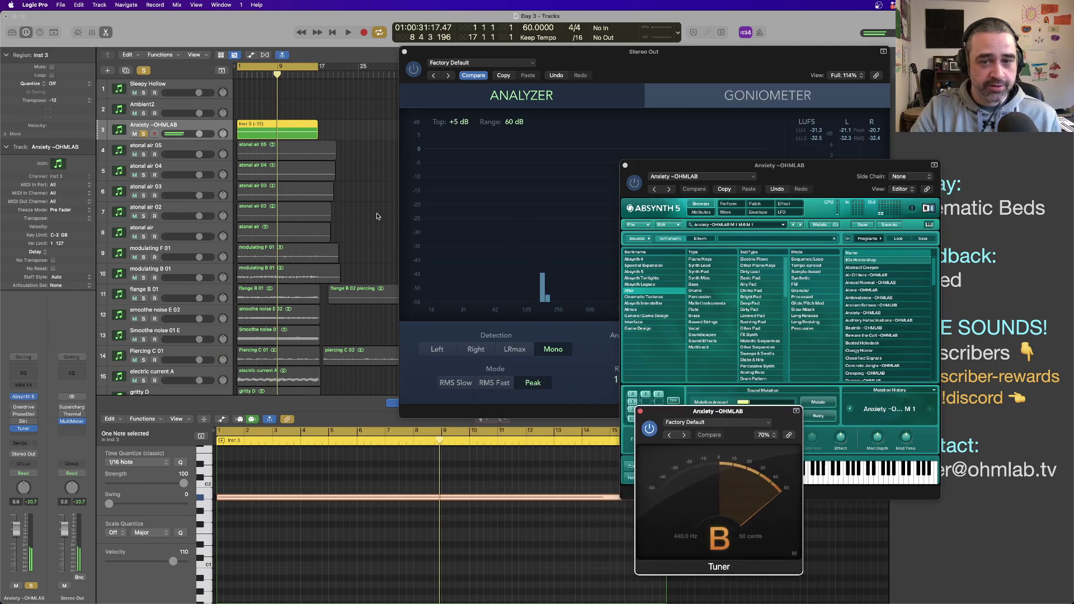
drag(736, 169, 213, 233)
key(space)
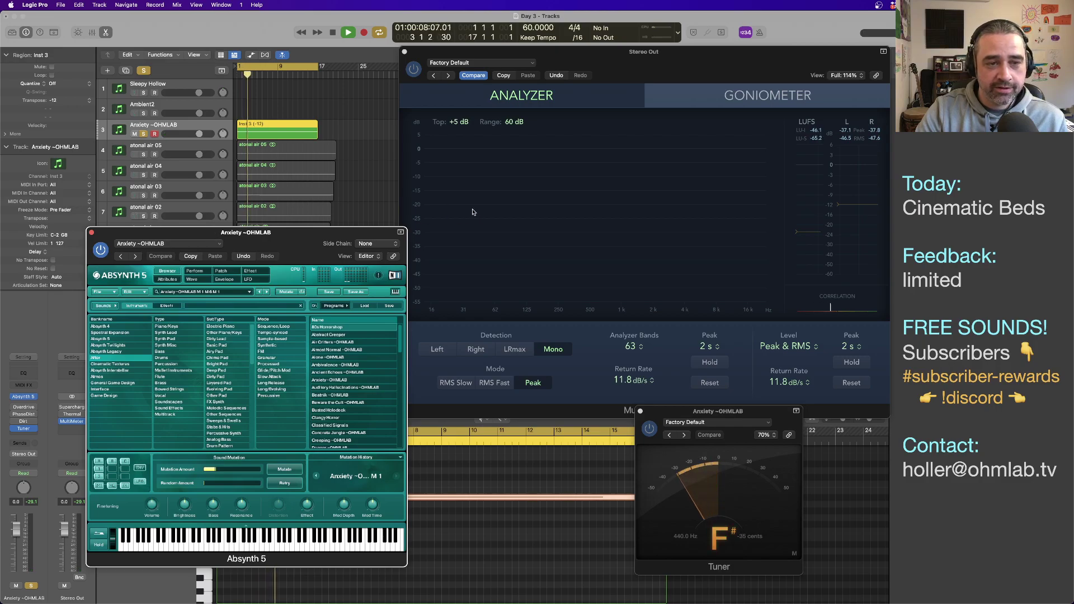
key(space)
drag(179, 232, 280, 172)
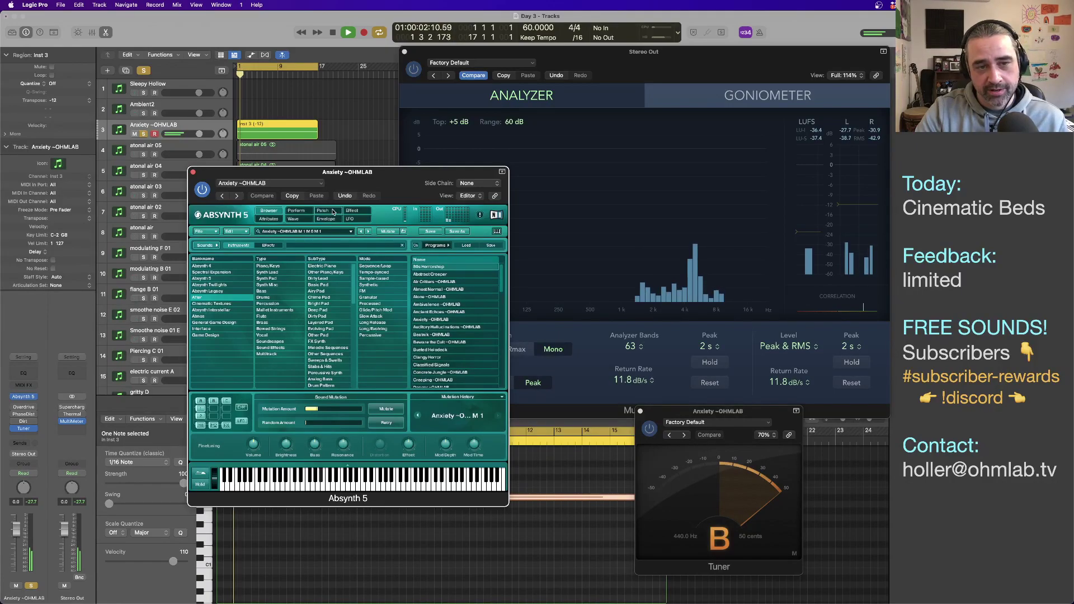
Step: Reshape the Osc A and Osc C amp envelopes in Absynth, extending their end points, and replay the note from the start
click(270, 211)
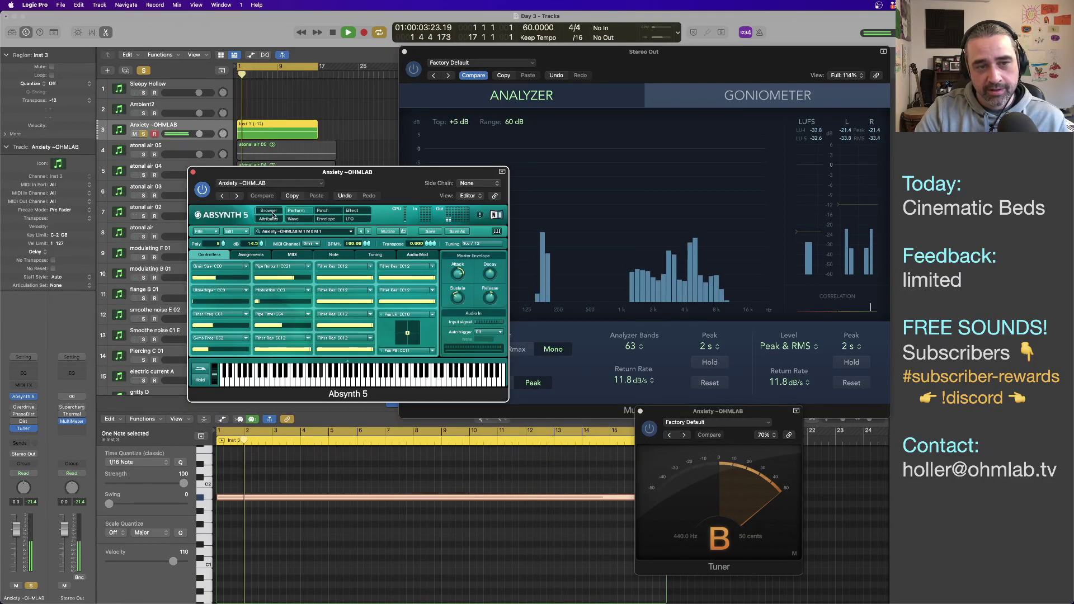
click(323, 211)
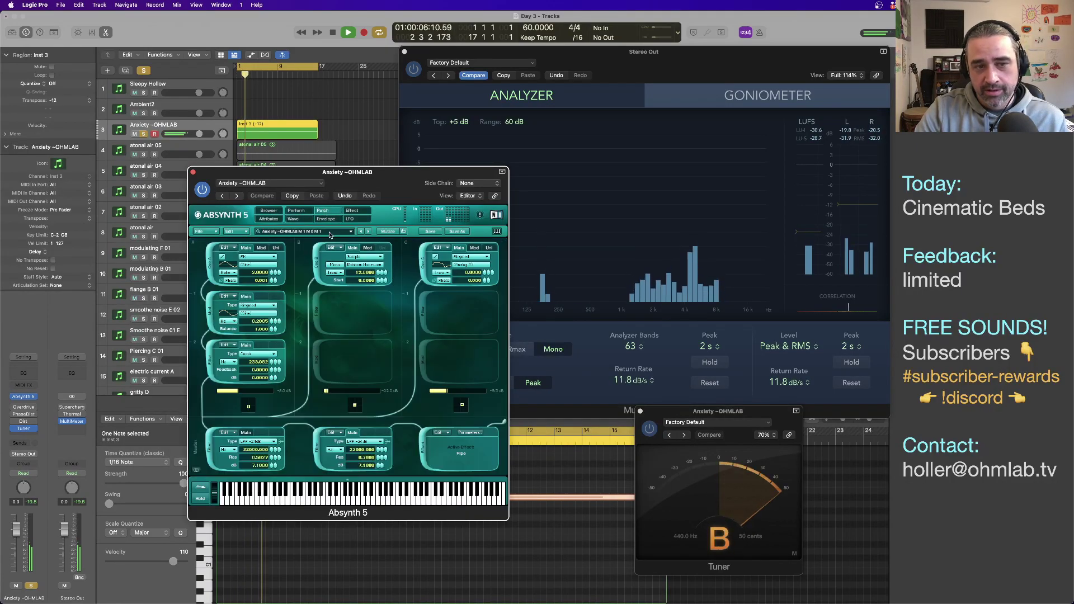
click(327, 220)
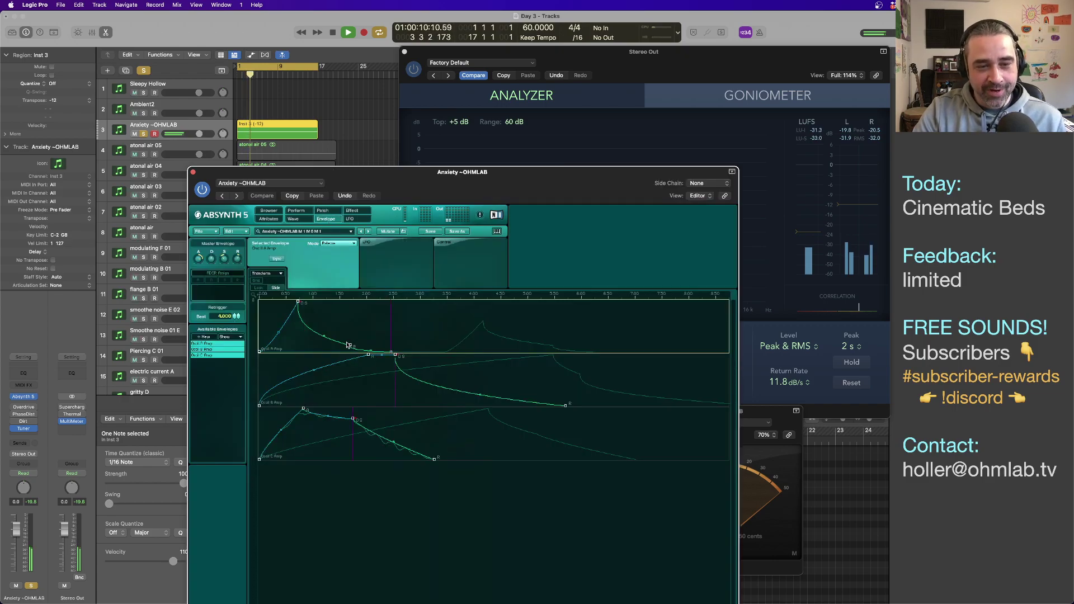
drag(351, 347, 364, 311)
drag(404, 356, 437, 354)
drag(363, 311, 352, 315)
drag(434, 460, 446, 461)
key(Return)
key(space)
key(space)
Step: Return to Absynth's browser, mutate the patch again with an OHMLAB preset and play the new variation
click(268, 210)
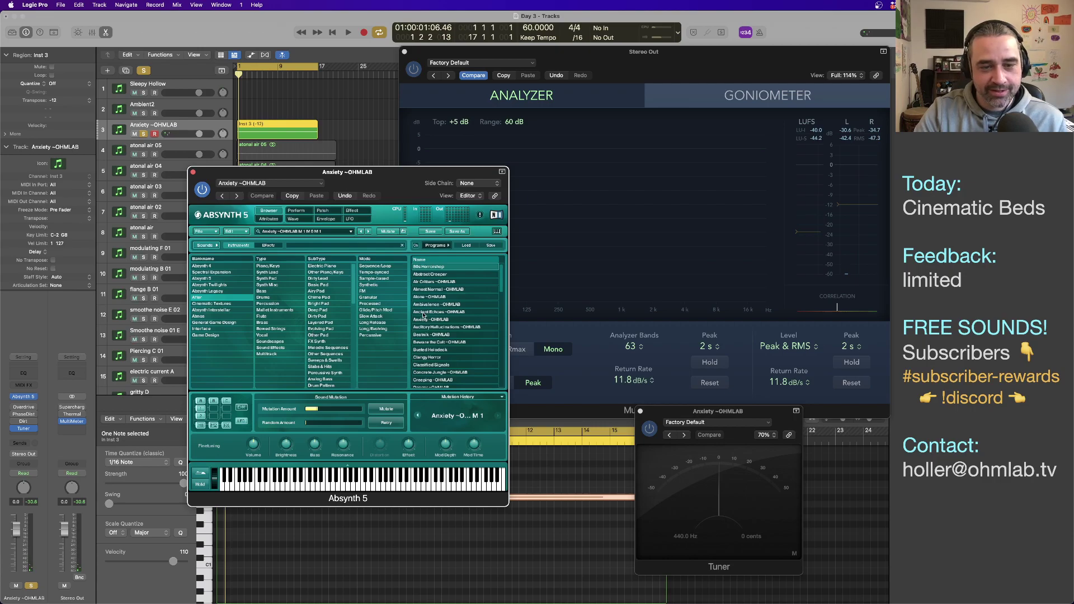
scroll(448, 364, down, 4)
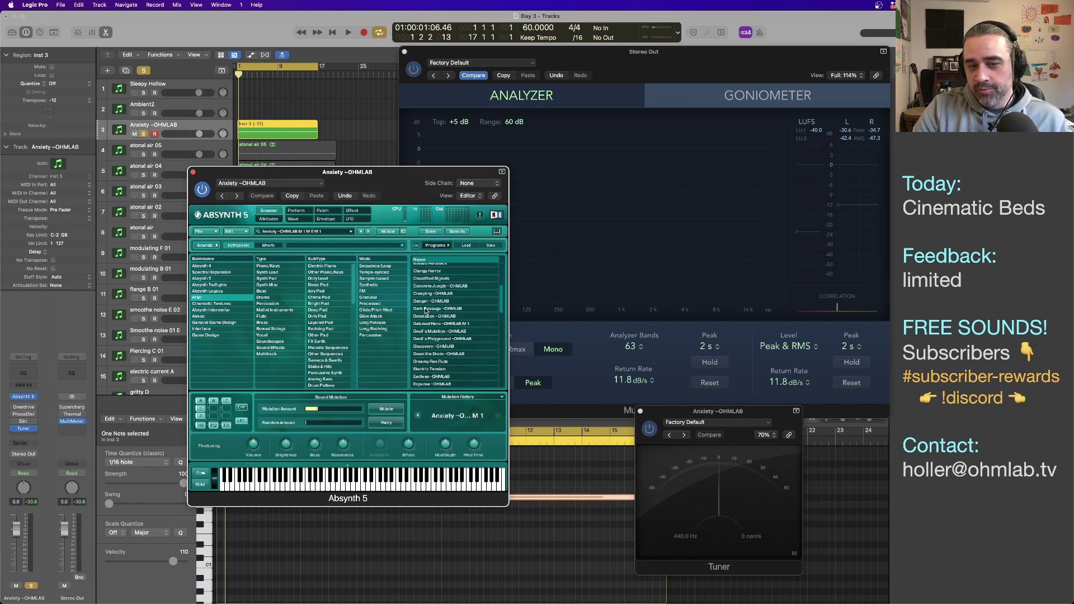
click(421, 317)
click(378, 412)
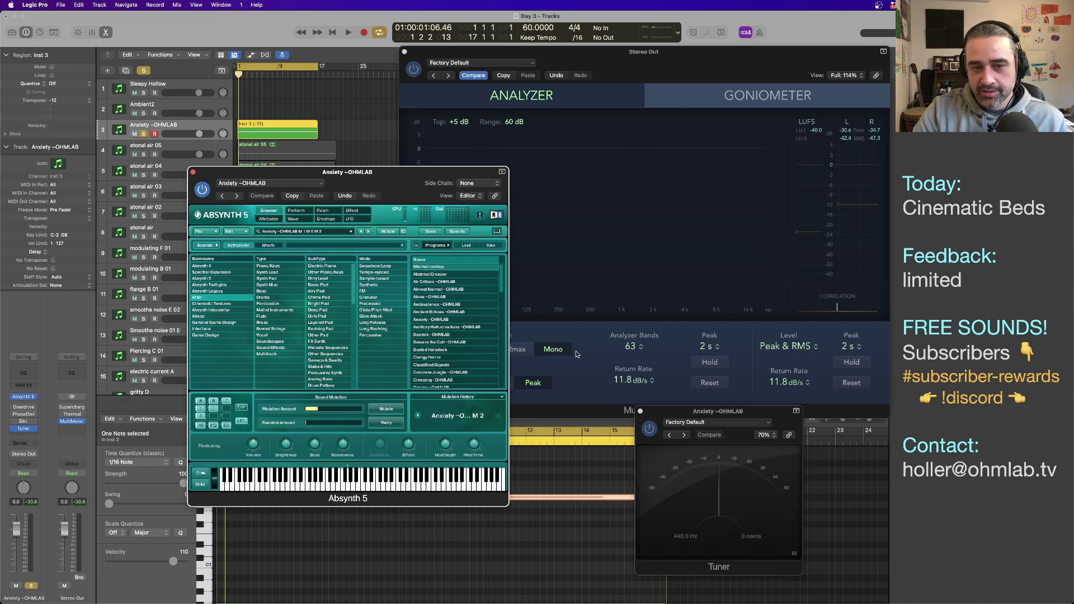
key(space)
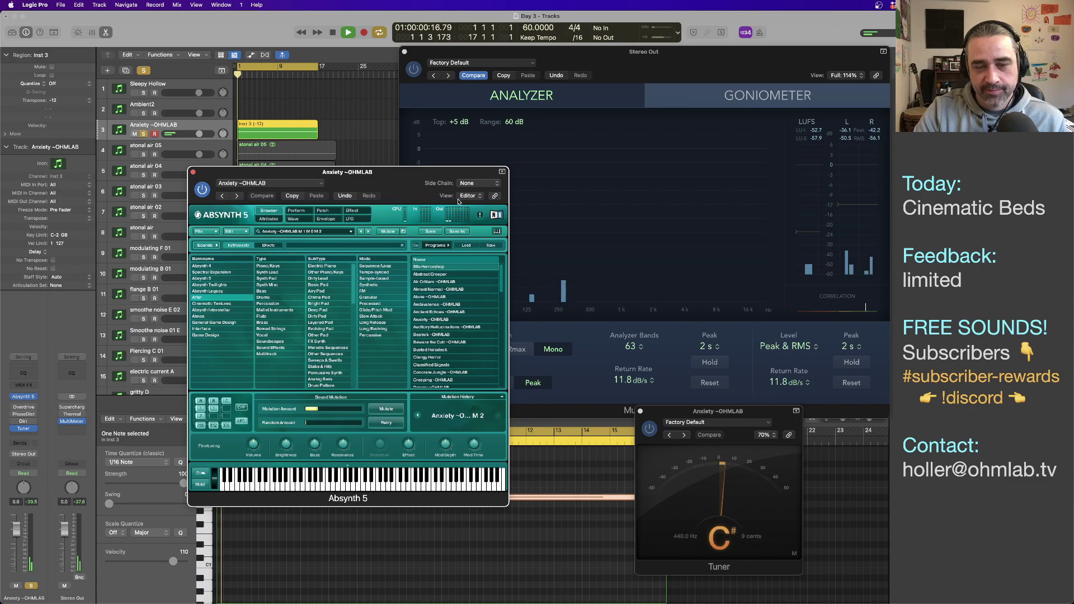
Step: Move Absynth aside, stop playback, restore the Anxiety ~OHMLAB M 1 M 6 sound from the mutation history and audition it
drag(368, 173, 310, 151)
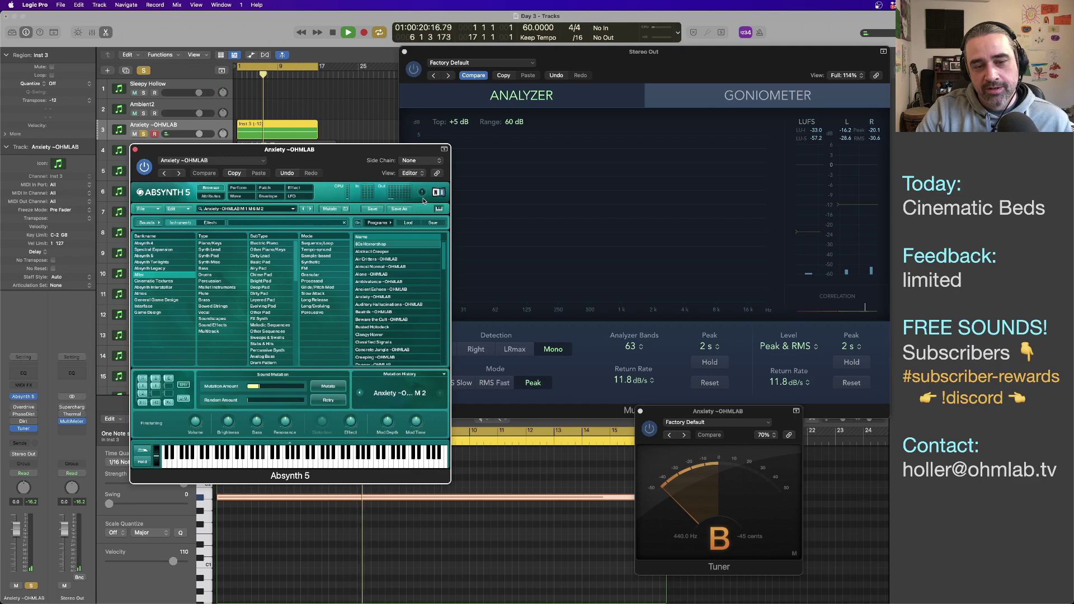
key(space)
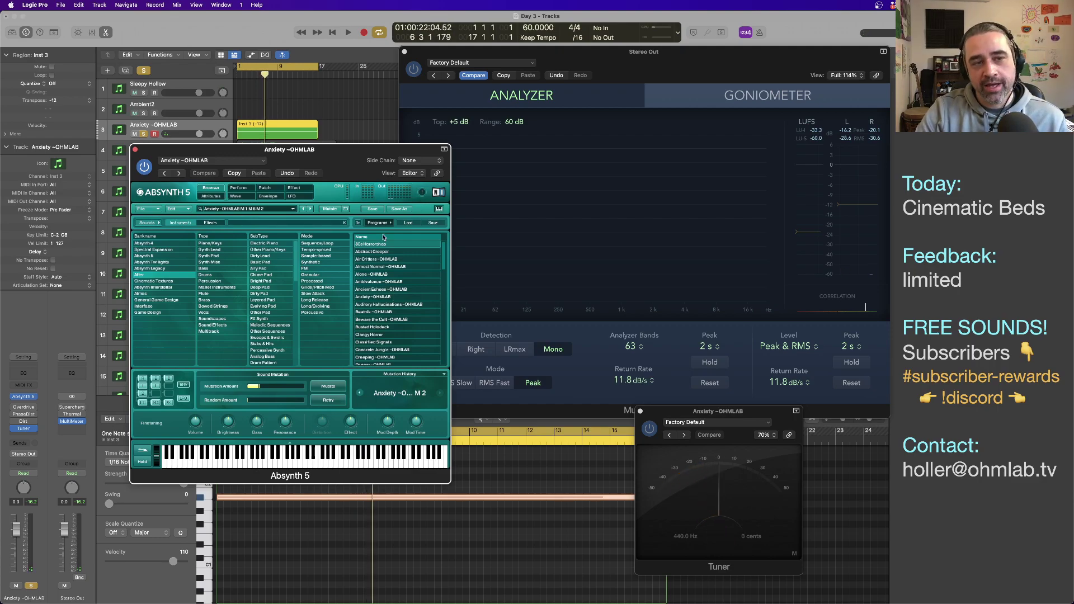
click(445, 376)
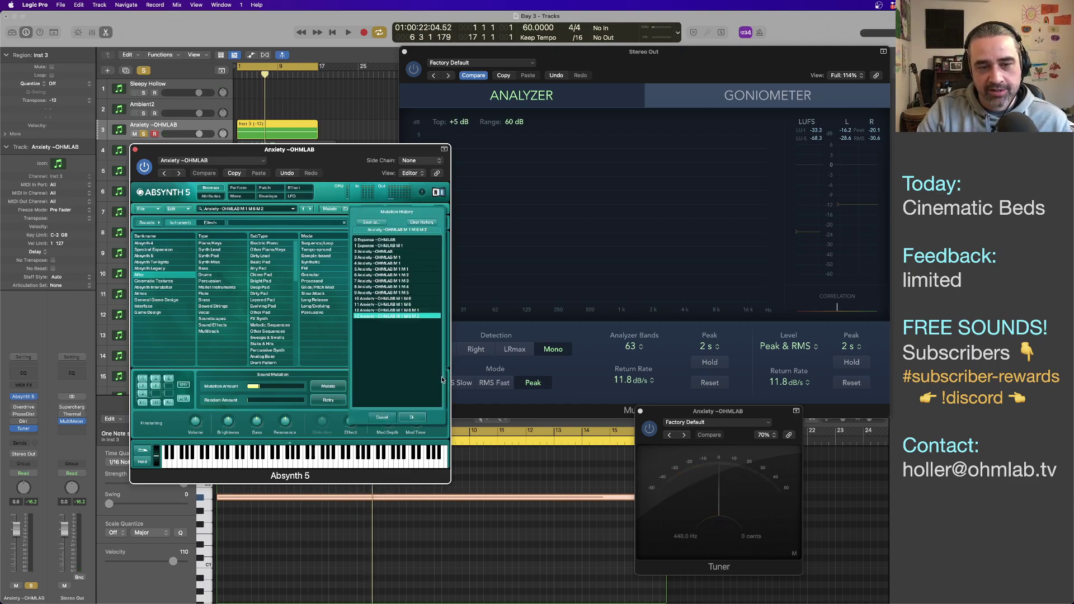
click(373, 304)
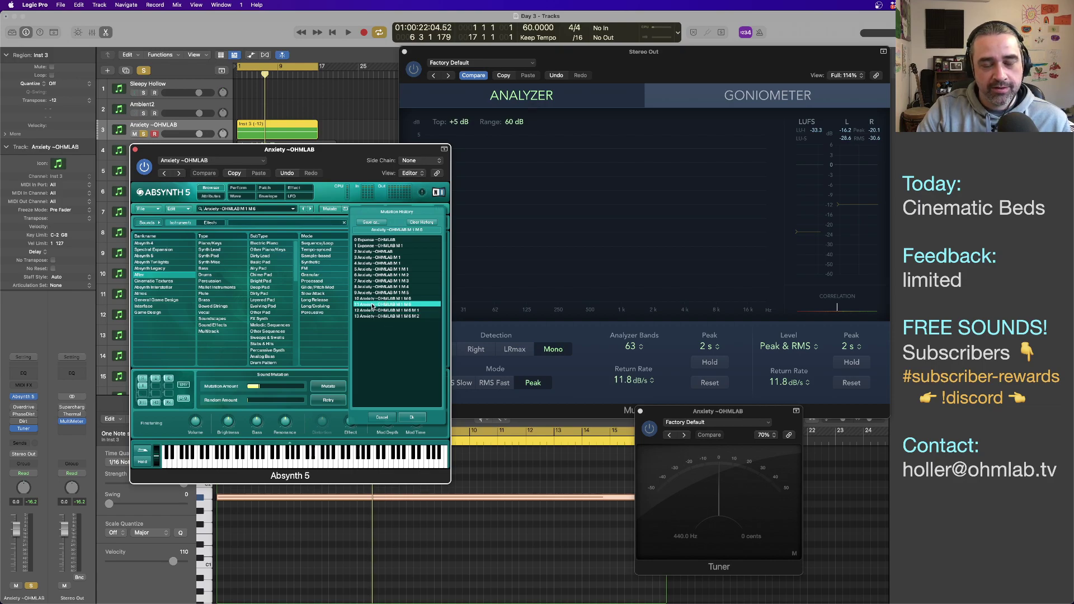
key(space)
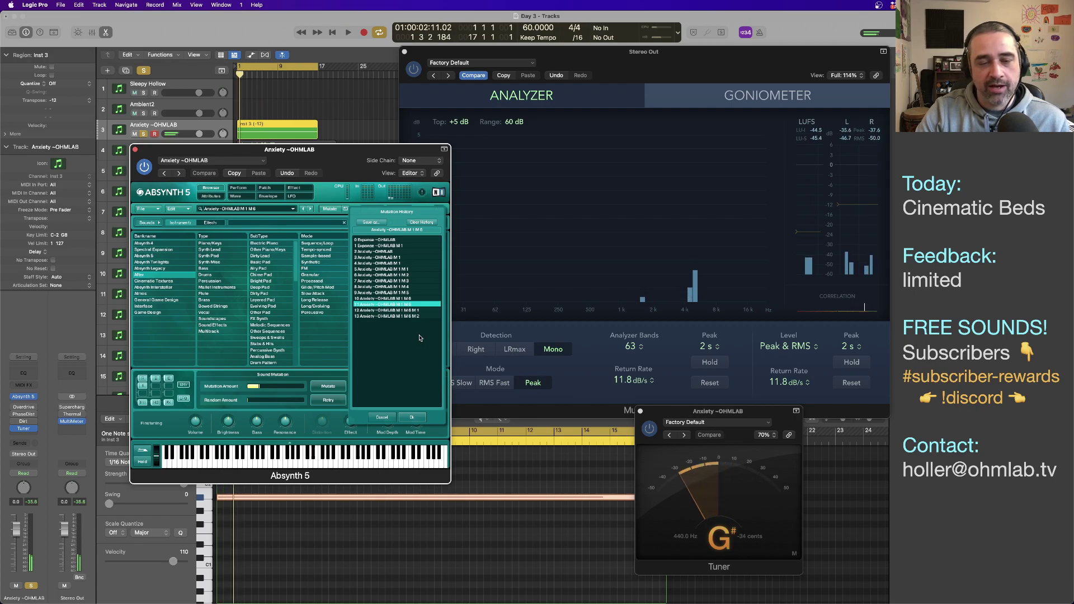
key(space)
click(414, 416)
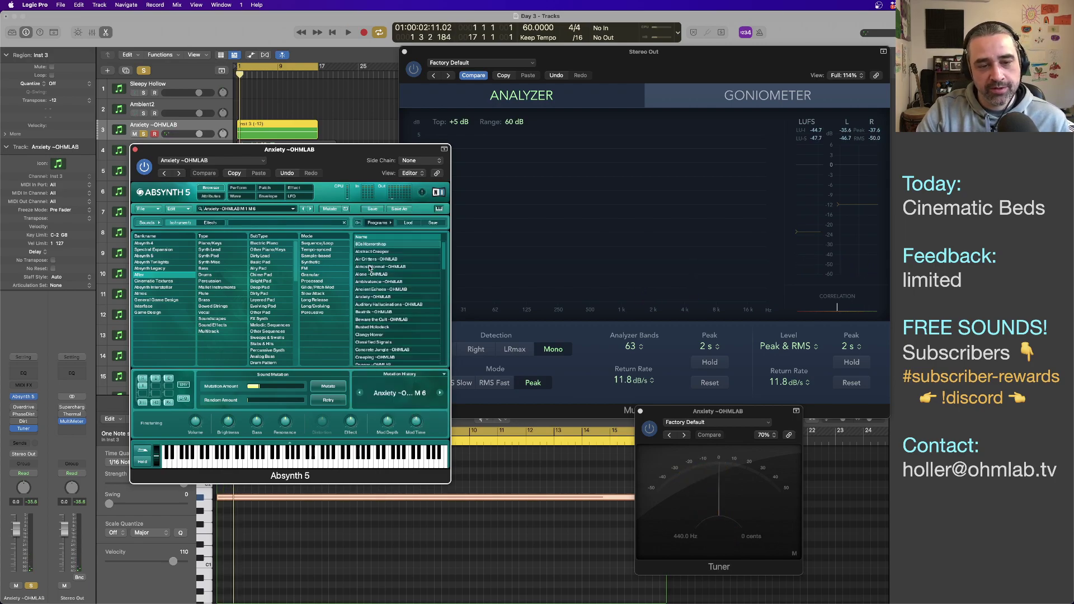
Step: Mutate the restored patch toward the Fight or Flight ~OHMLAB preset and replay the Inst 3 region from the start
scroll(395, 311, down, 8)
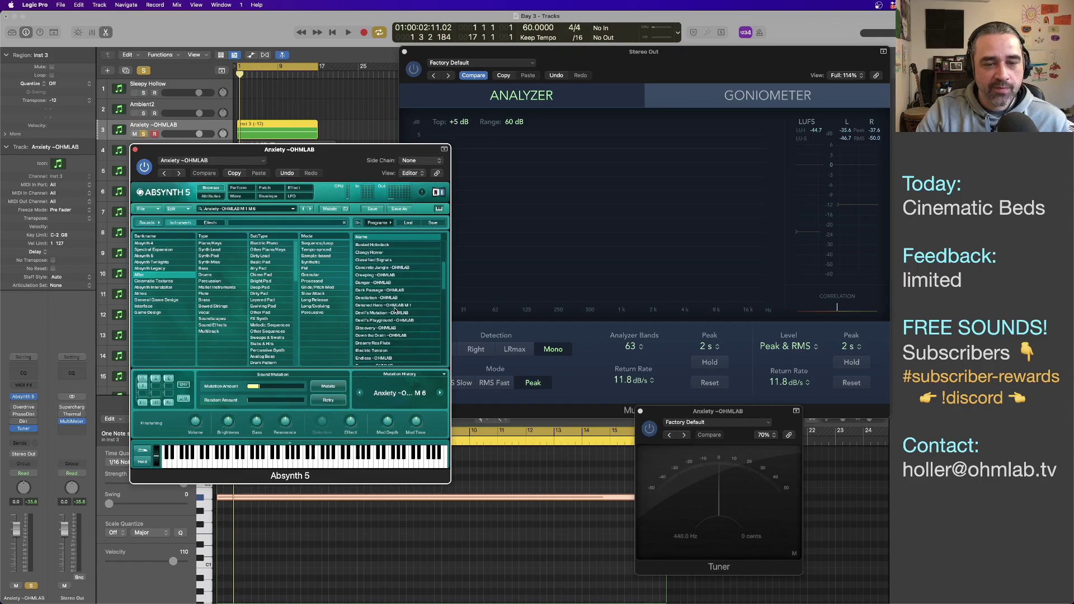
scroll(395, 311, down, 1)
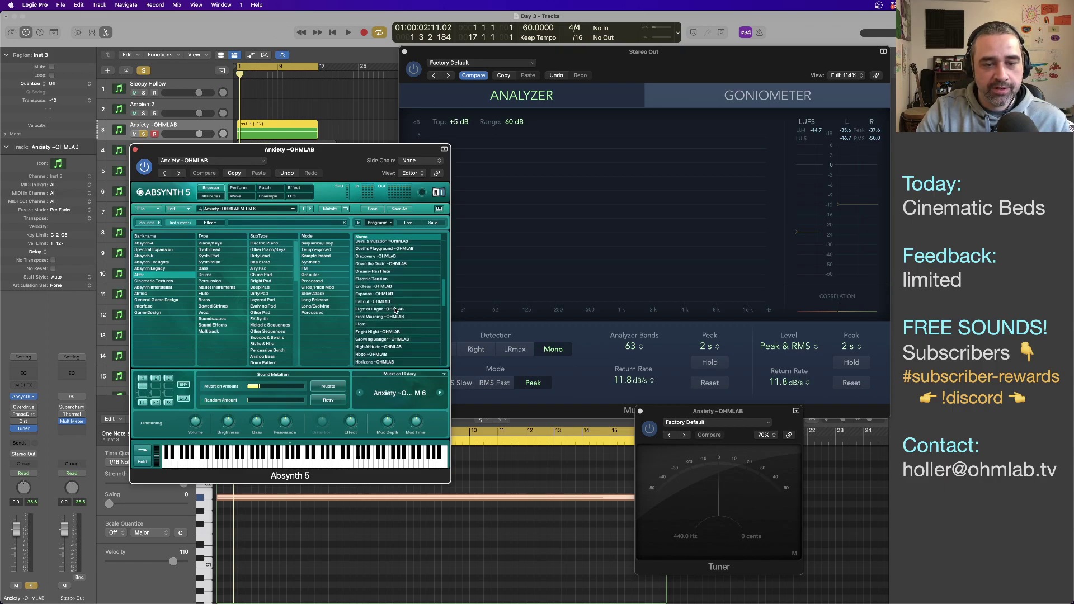
click(393, 309)
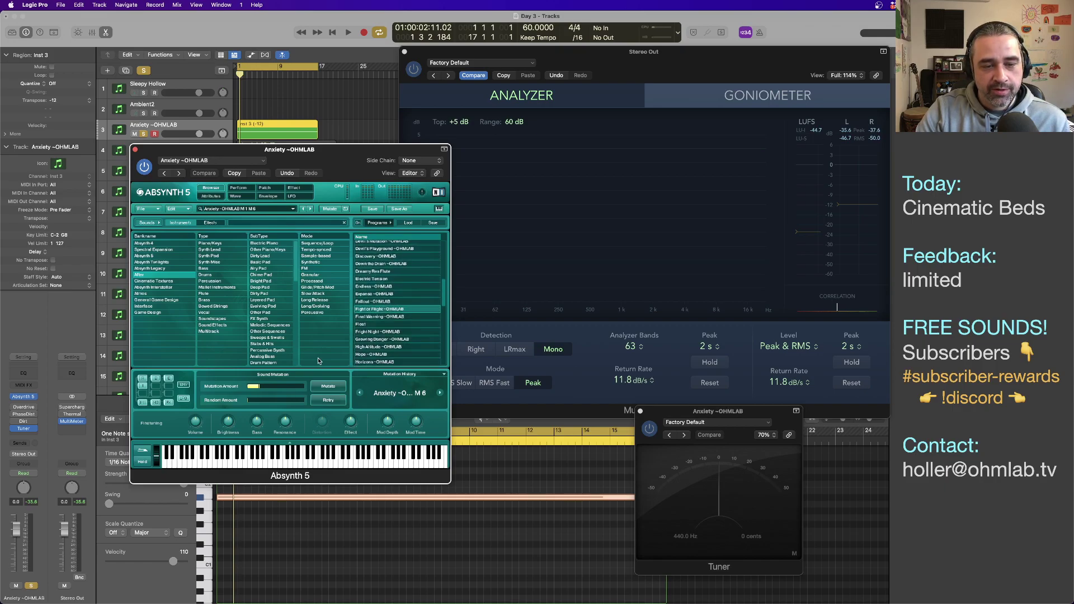
click(330, 387)
key(space)
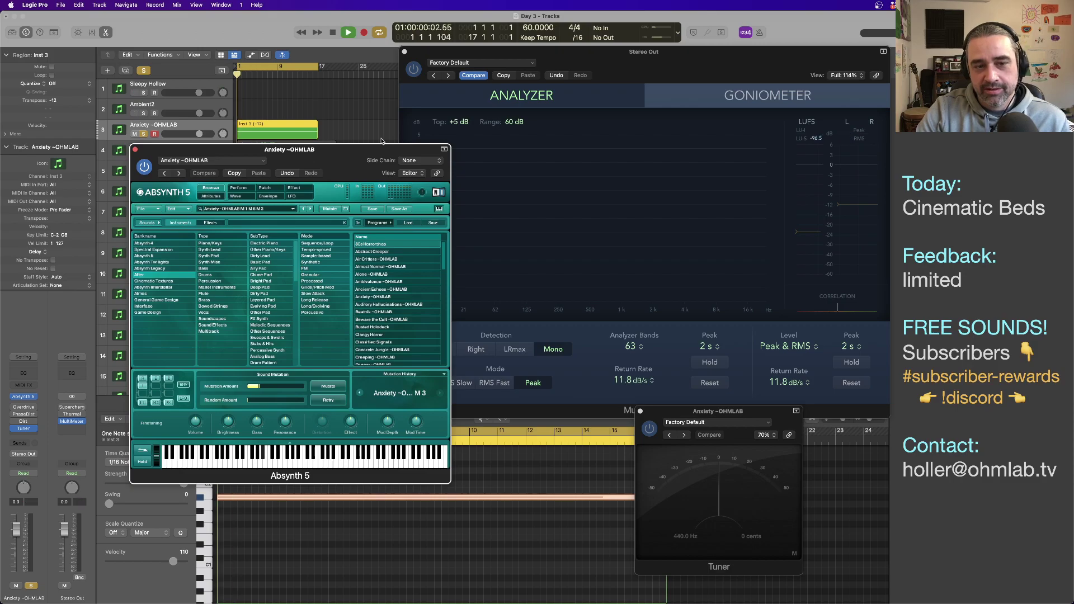
click(335, 128)
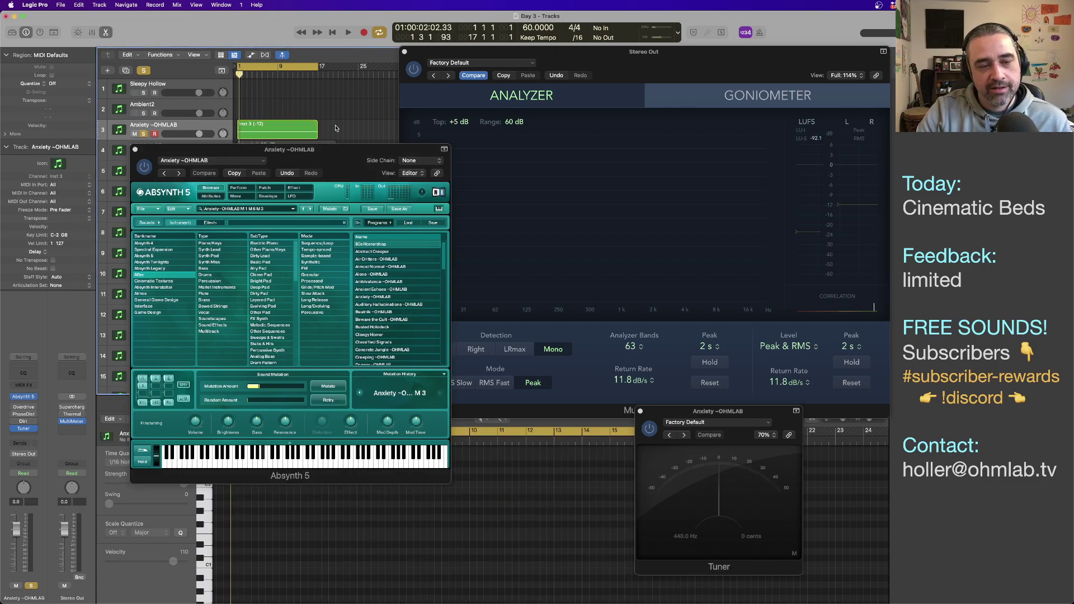
key(Return)
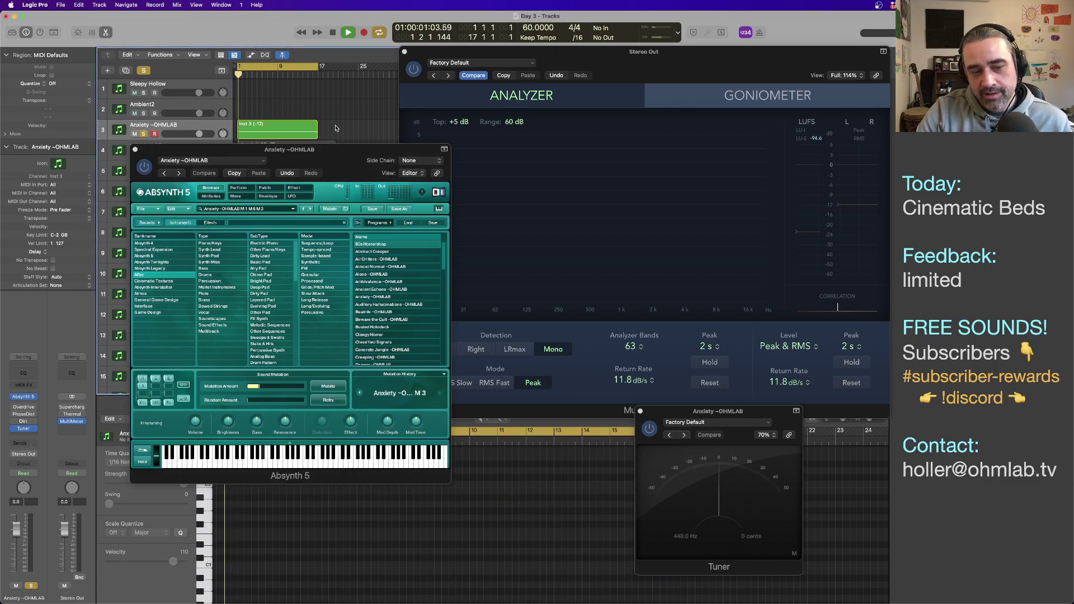
Step: Check Absynth's envelopes, raise the levels of oscillator channels A and B in the patch, and stop playback
click(278, 198)
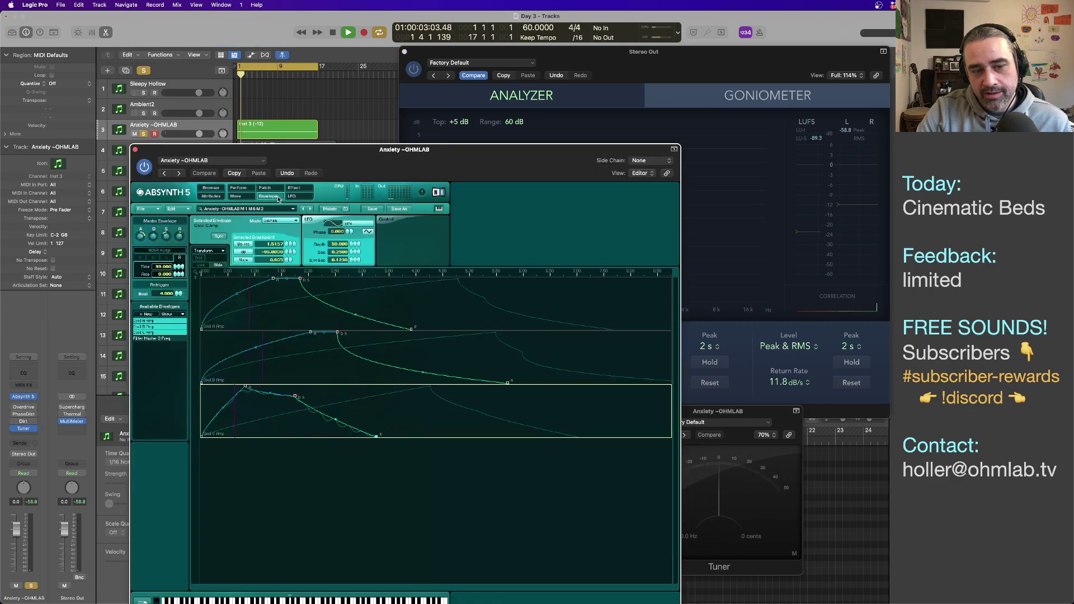
click(274, 189)
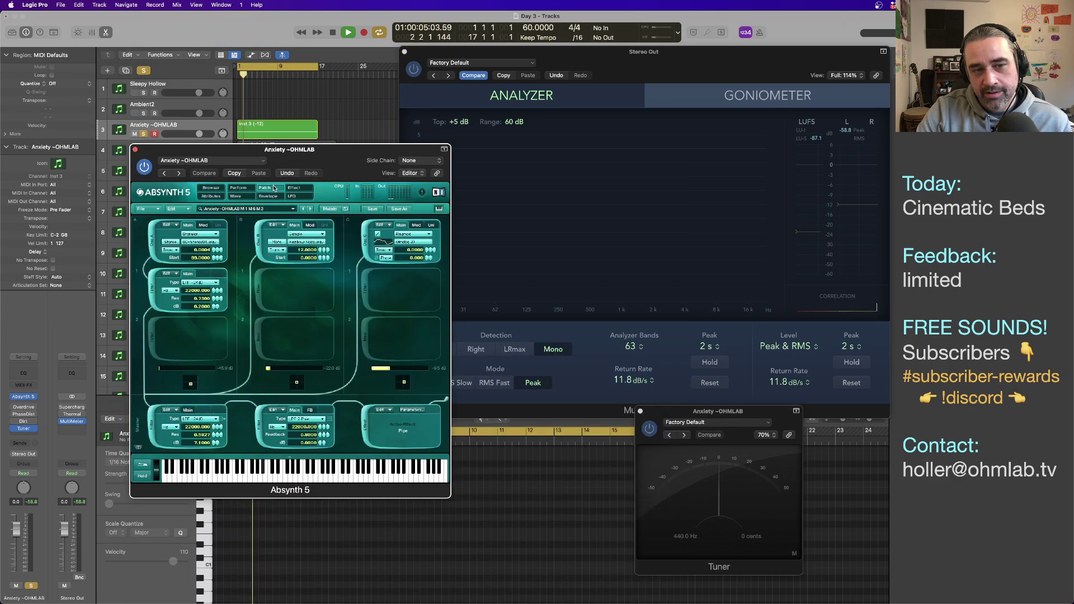
drag(160, 368, 184, 370)
drag(274, 369, 296, 371)
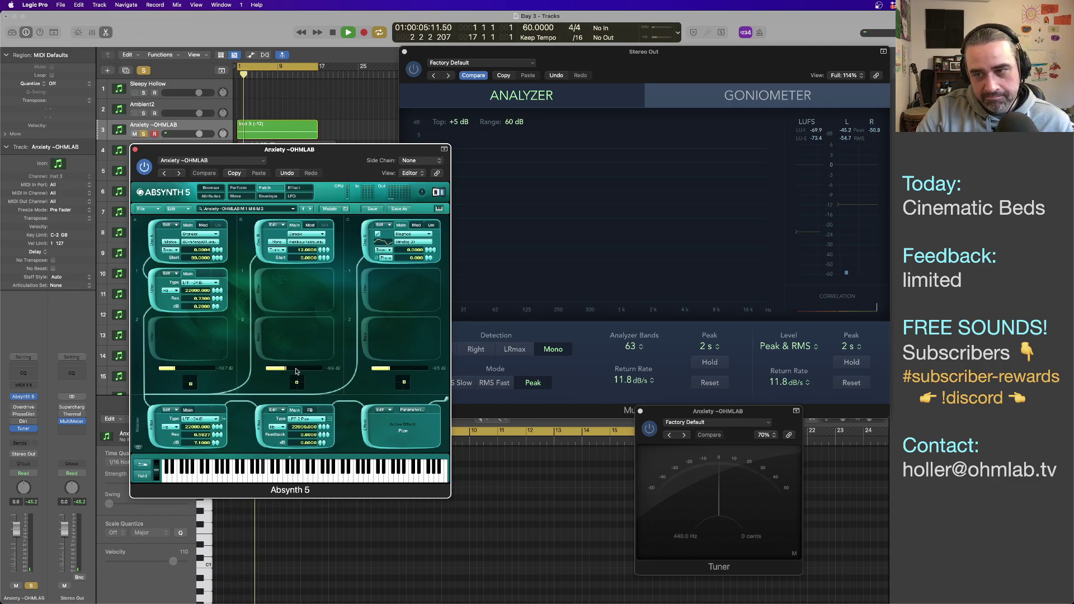
key(space)
Step: Return to the browser and go back to Anxiety ~OHMLAB M 1 M 6 in the mutation history, auditioning it briefly
click(210, 188)
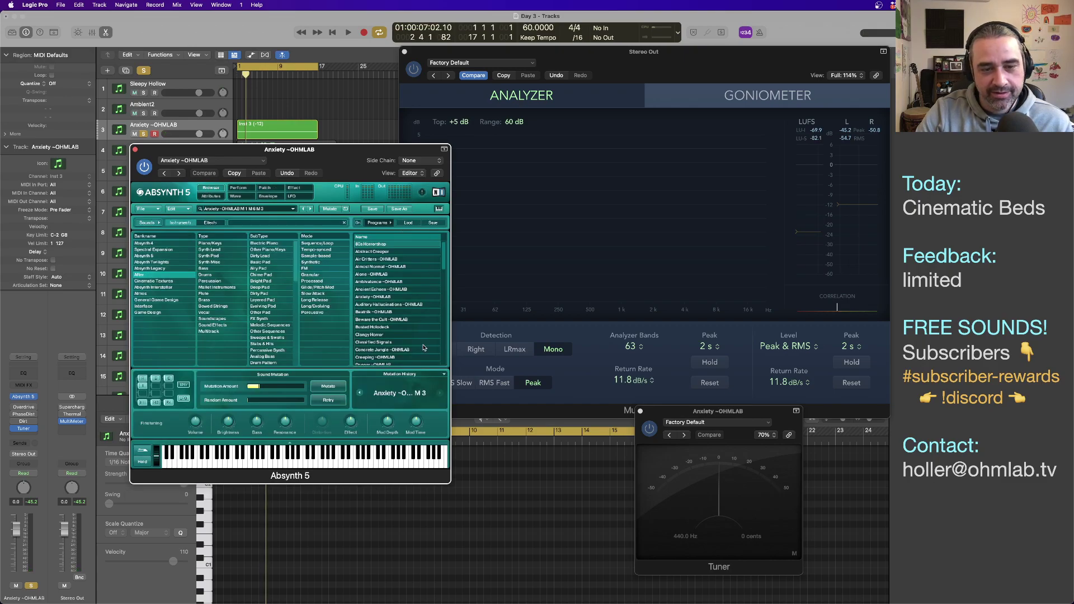
click(444, 375)
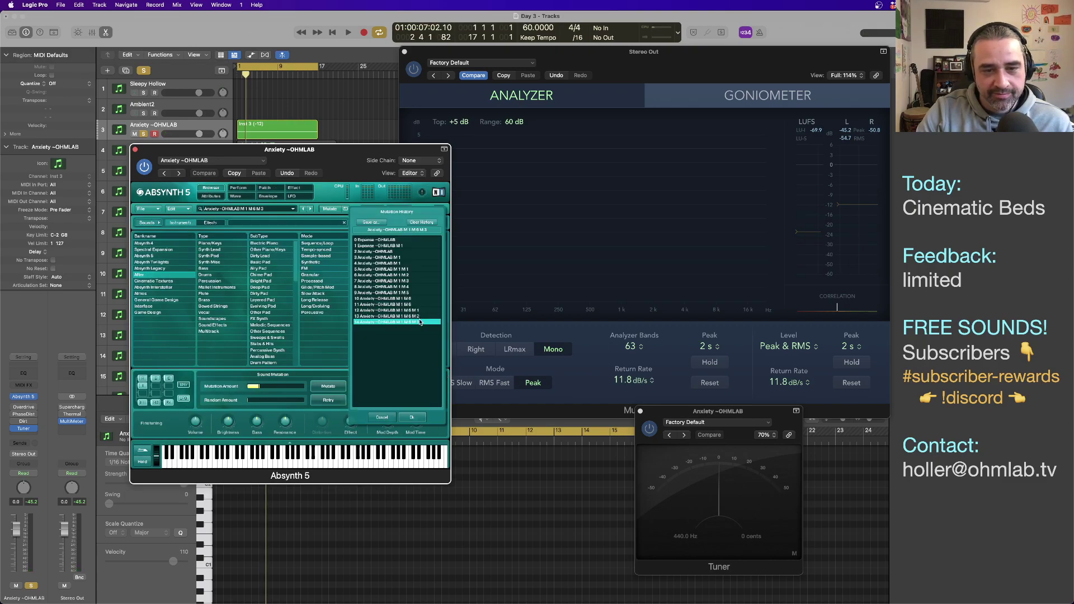
click(386, 304)
key(space)
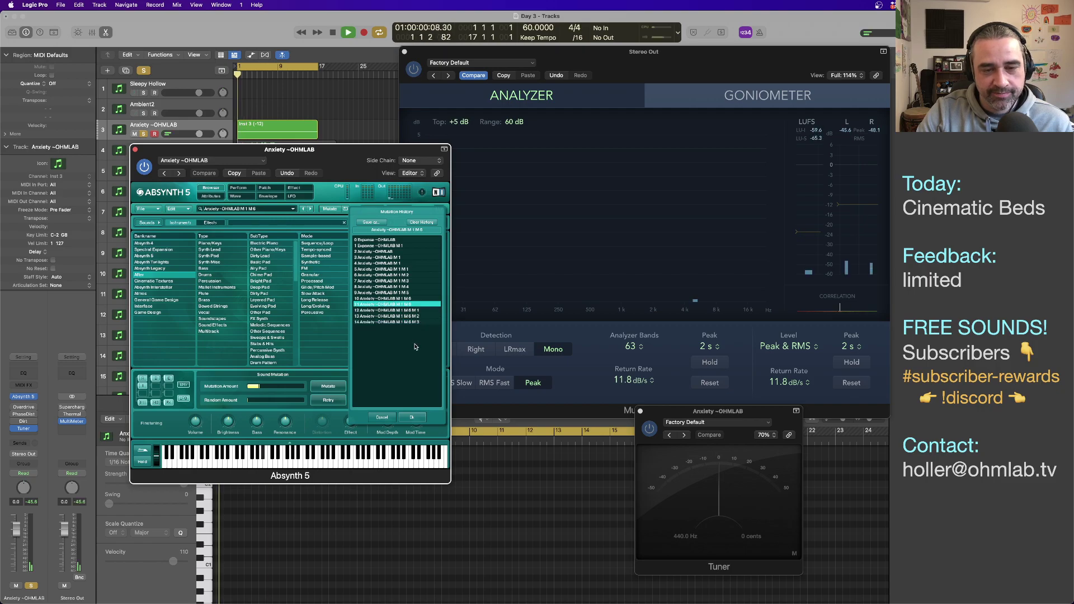
click(414, 416)
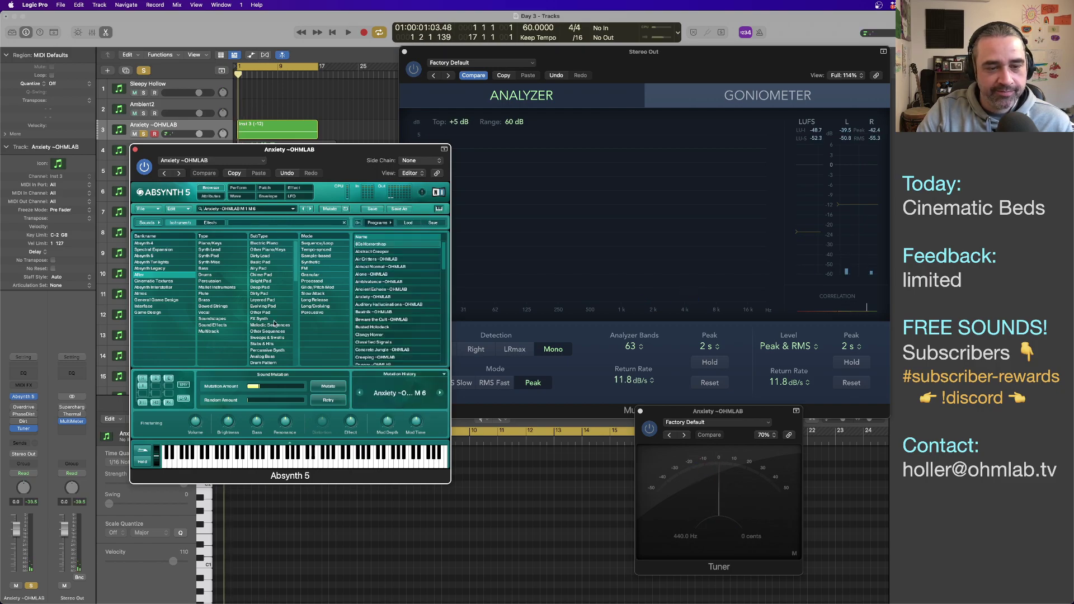
Step: Mutate the M 1 M 6 patch toward the Imperfection ~OHMLAB preset and play the new variation
scroll(406, 308, down, 8)
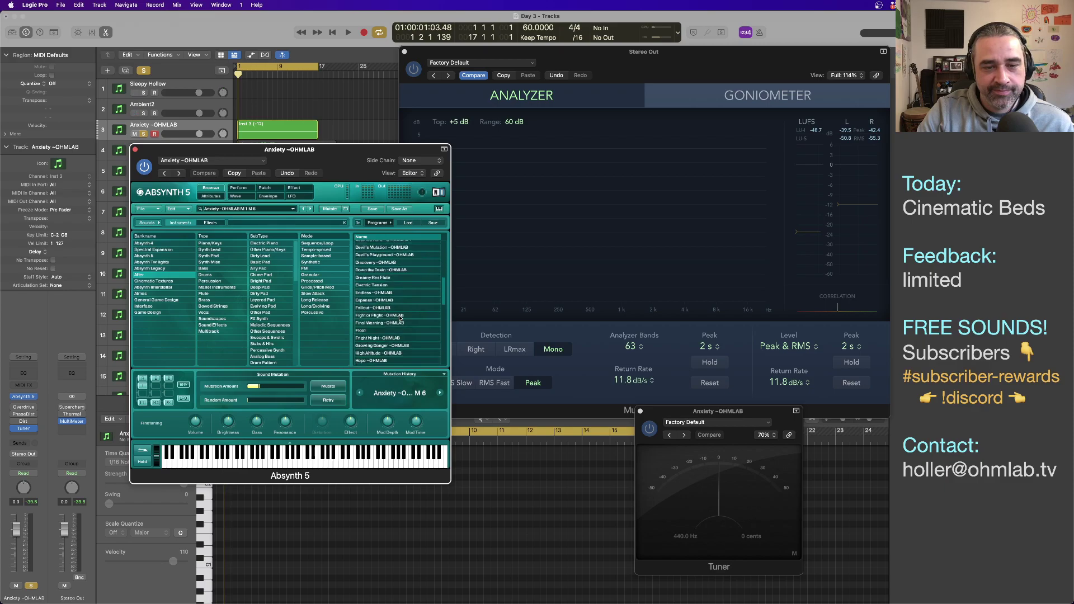
scroll(399, 318, down, 1)
scroll(399, 318, down, 1)
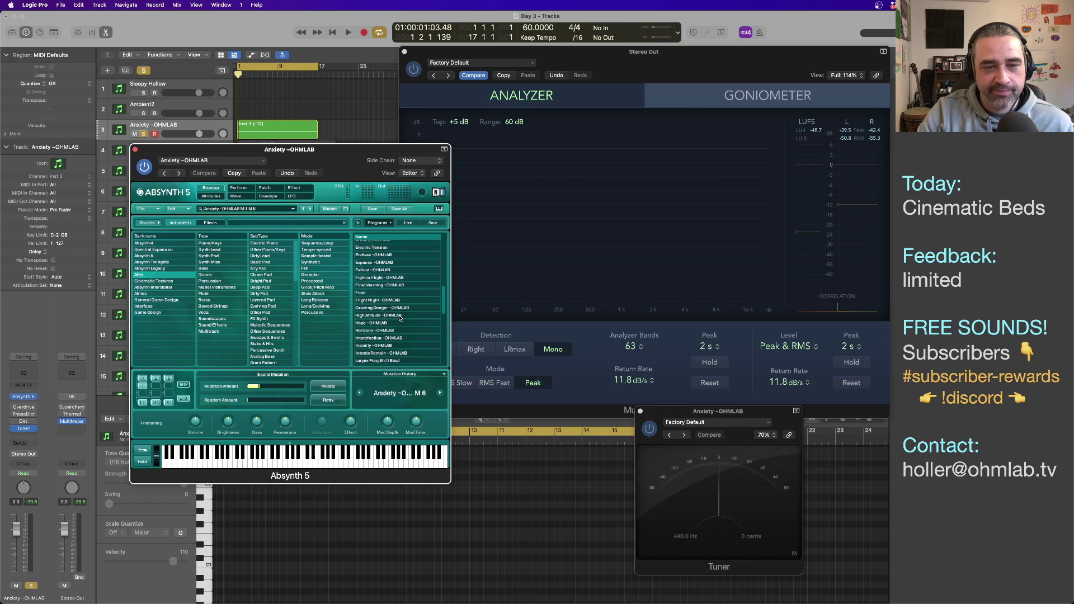
scroll(399, 317, down, 5)
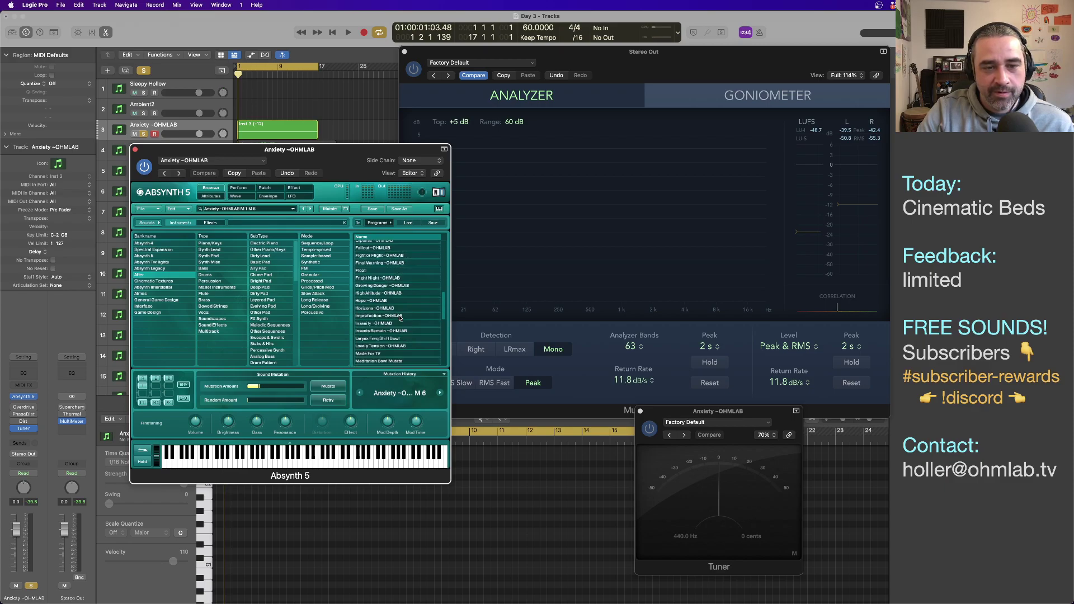
scroll(399, 318, down, 1)
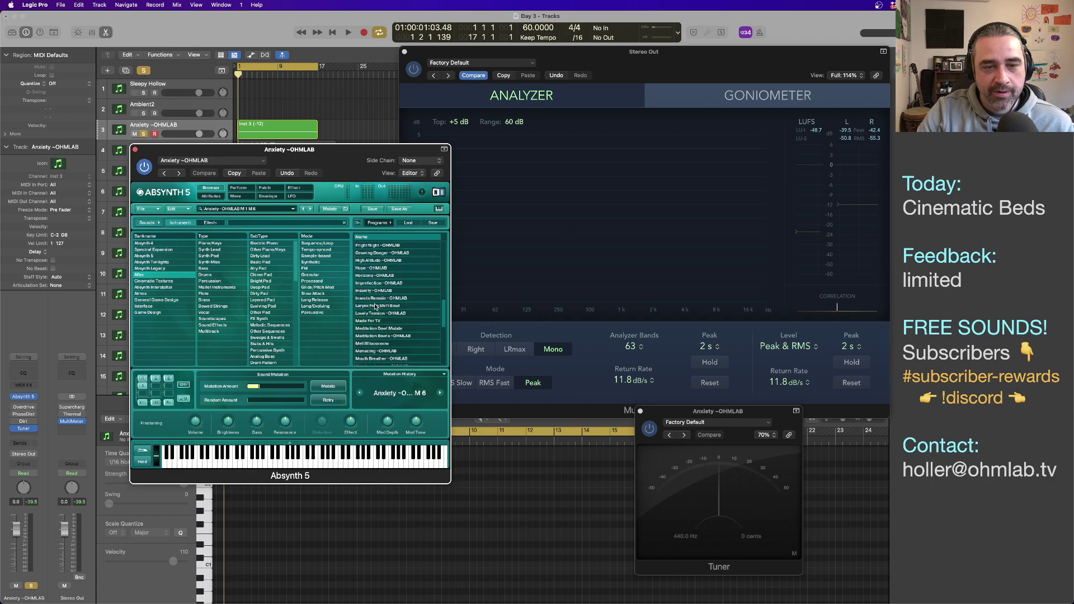
click(370, 283)
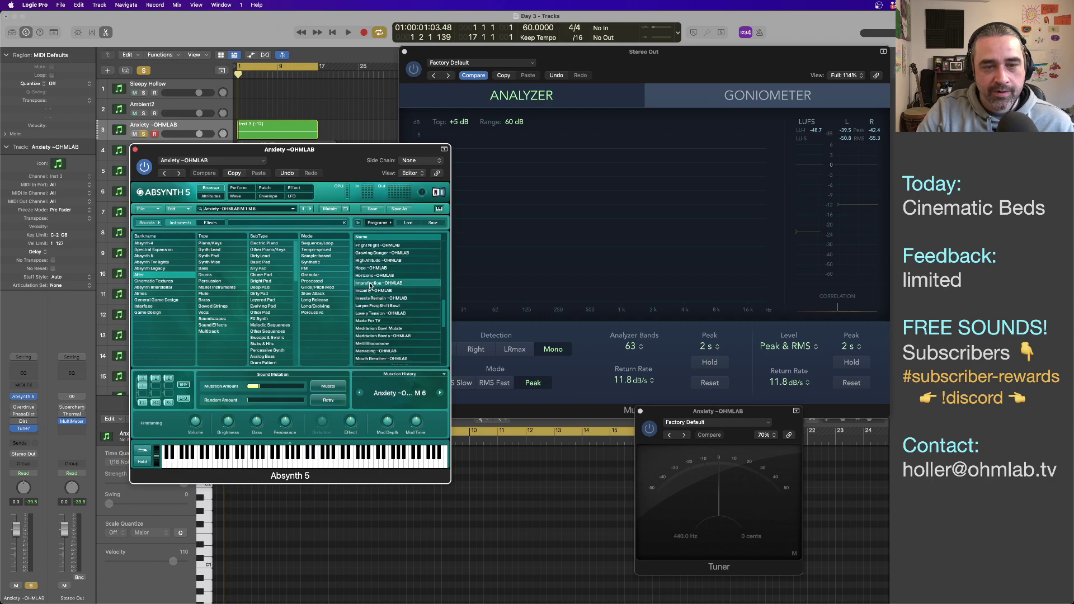
click(329, 386)
key(space)
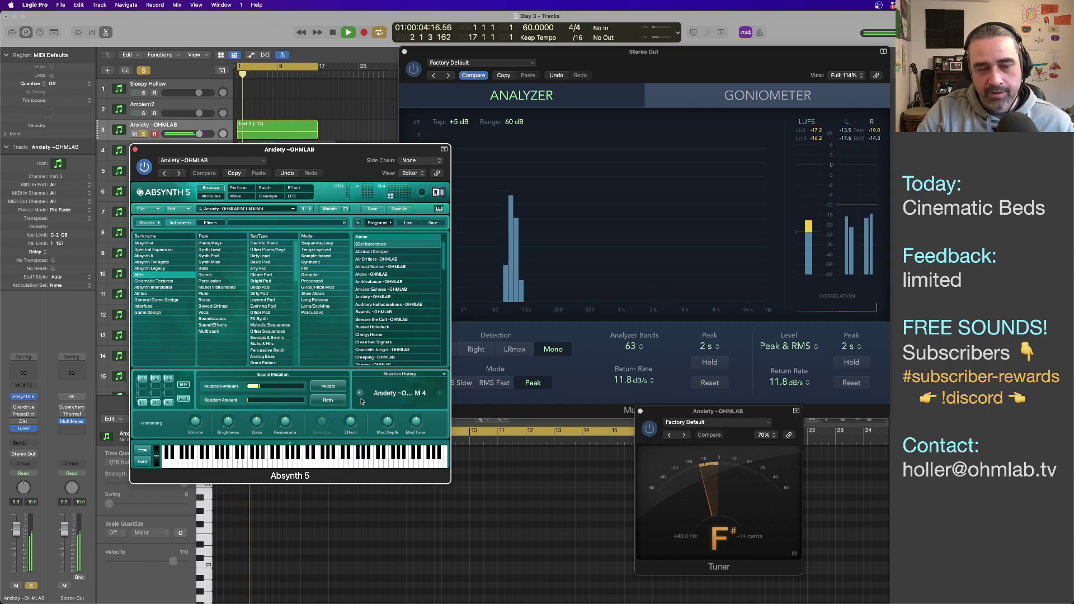
Step: Generate another mutation using the Fright Night ~OHMLAB preset and play it from the start
scroll(414, 319, down, 5)
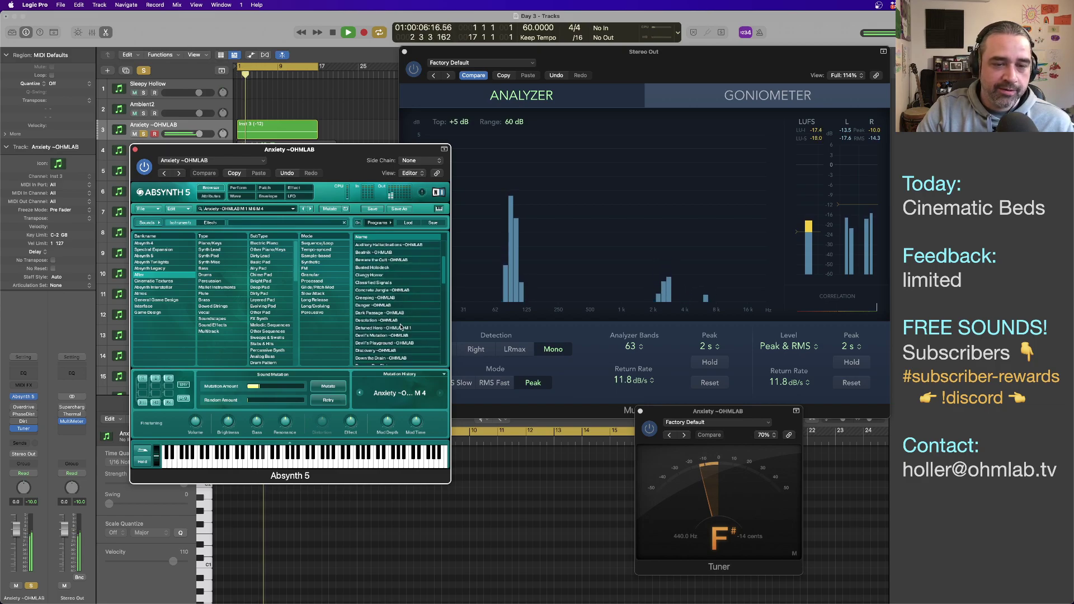
scroll(402, 326, down, 1)
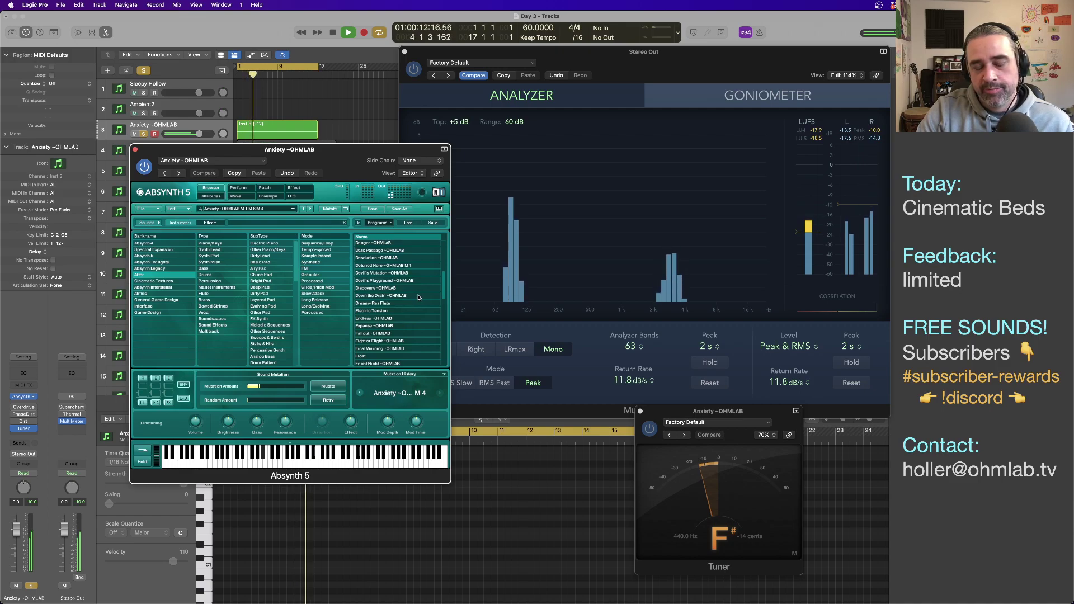
scroll(420, 298, down, 6)
scroll(420, 298, down, 6)
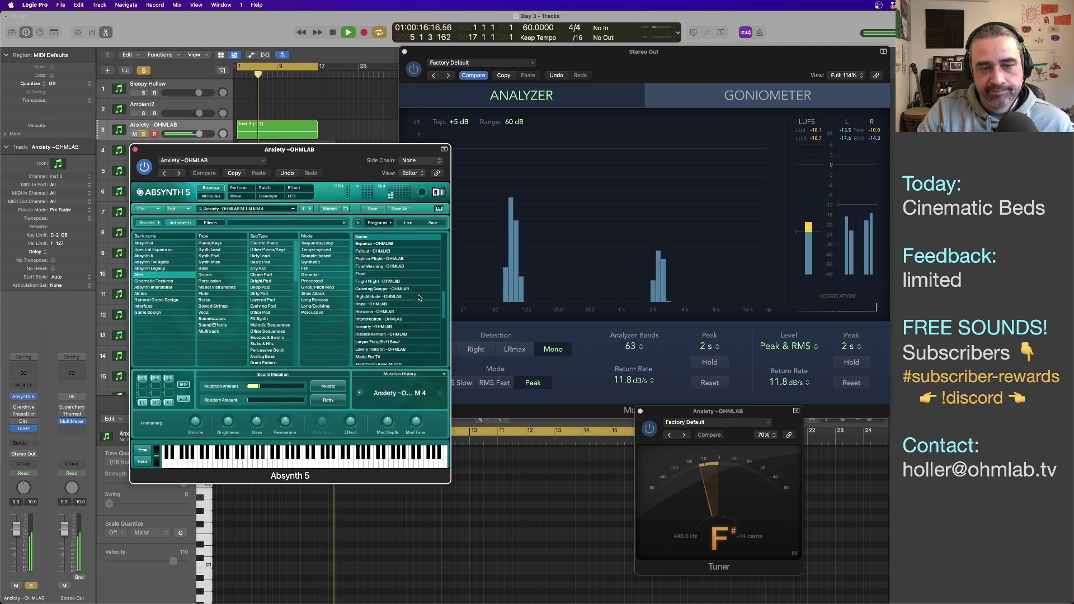
scroll(420, 298, down, 1)
click(386, 267)
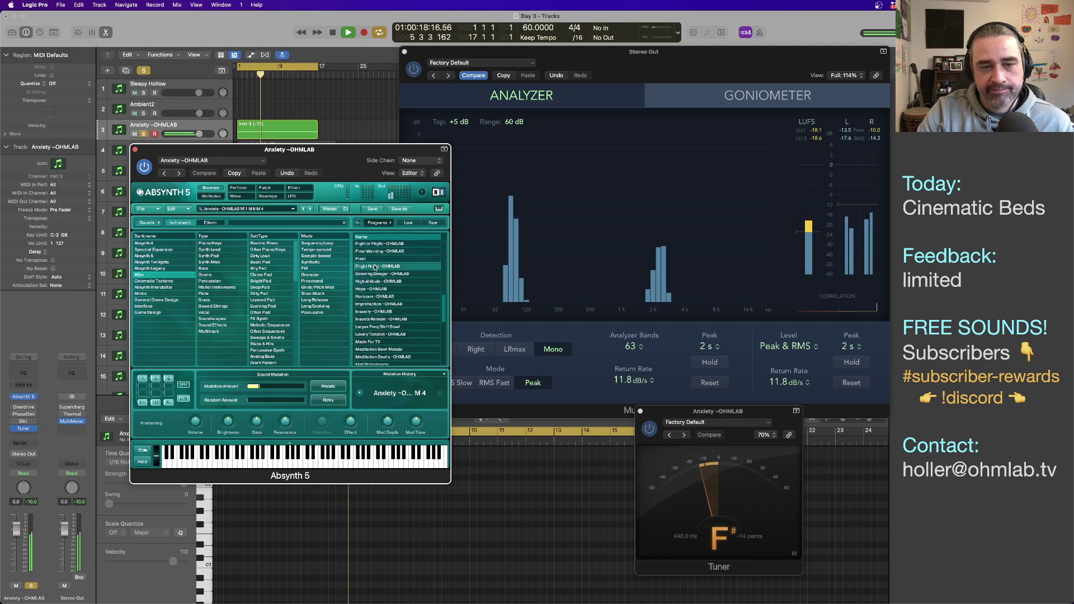
key(space)
key(space)
Step: Rebalance the playing patch by lowering the level of oscillator channel B and raising channel C
scroll(424, 319, down, 9)
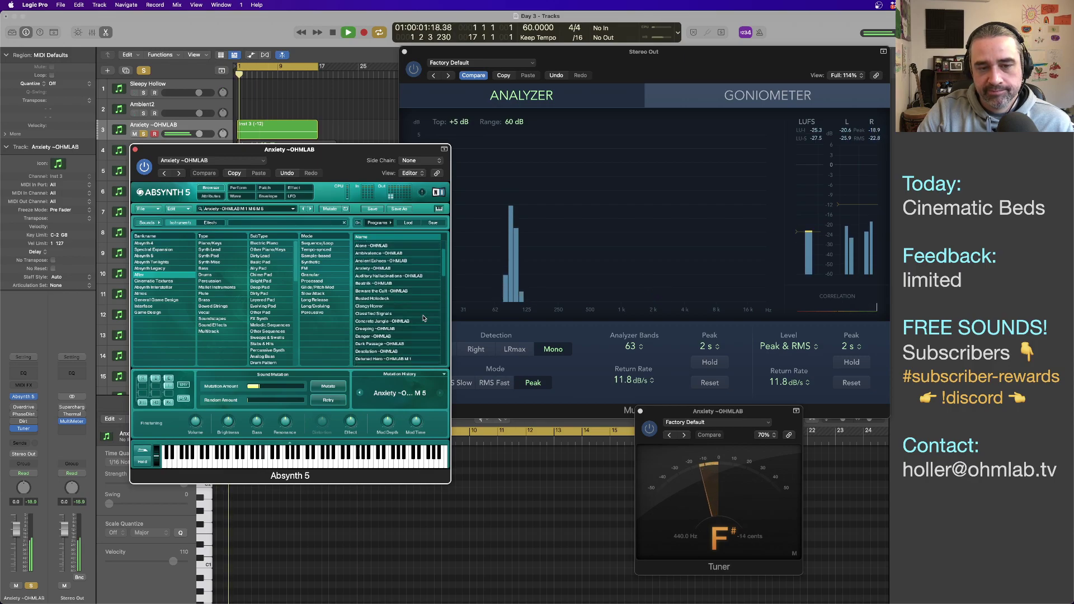
scroll(424, 318, down, 3)
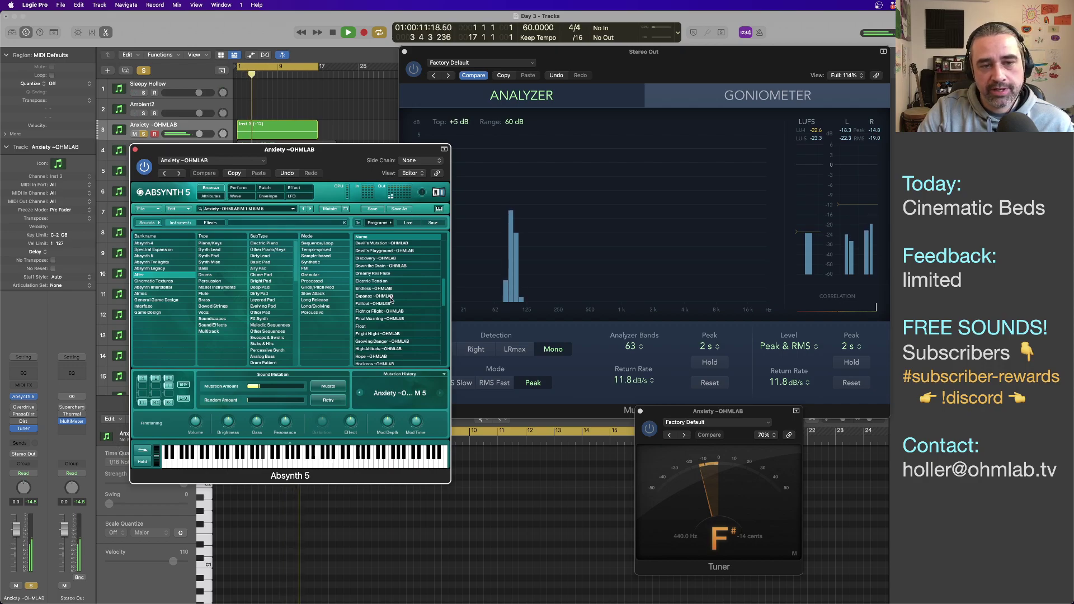
click(265, 188)
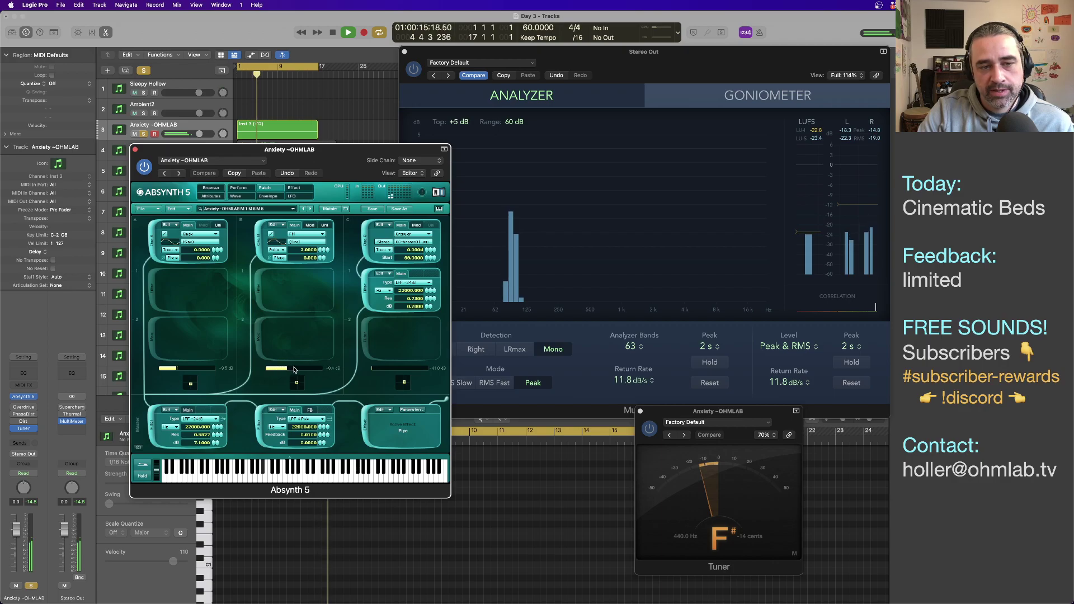
drag(315, 368, 286, 366)
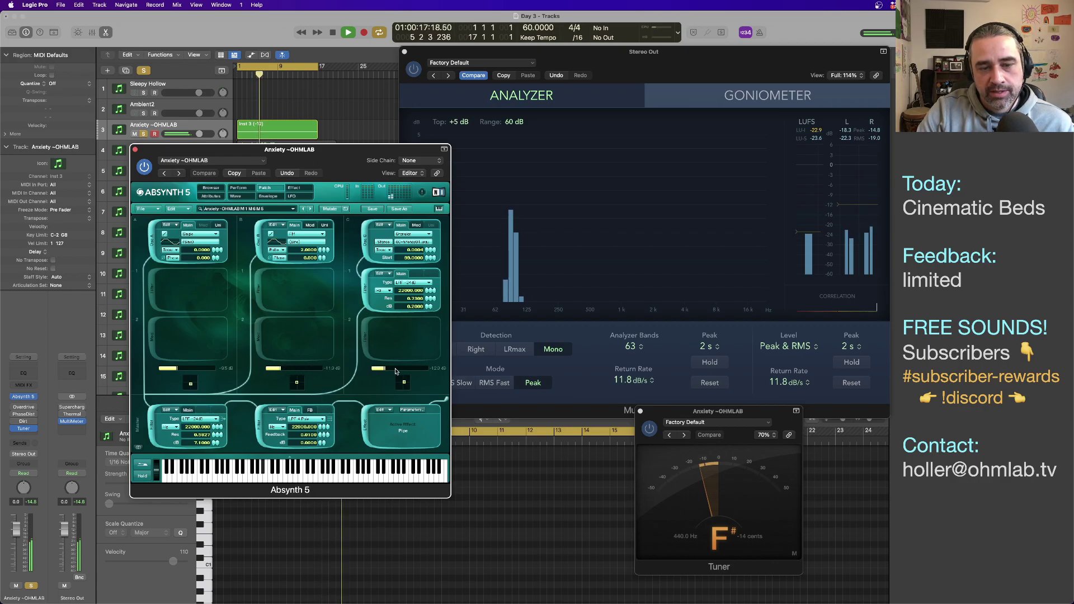
Step: Return to the preset browser and mutate the current patch toward the New Landscape ~OHMLAB preset
click(211, 189)
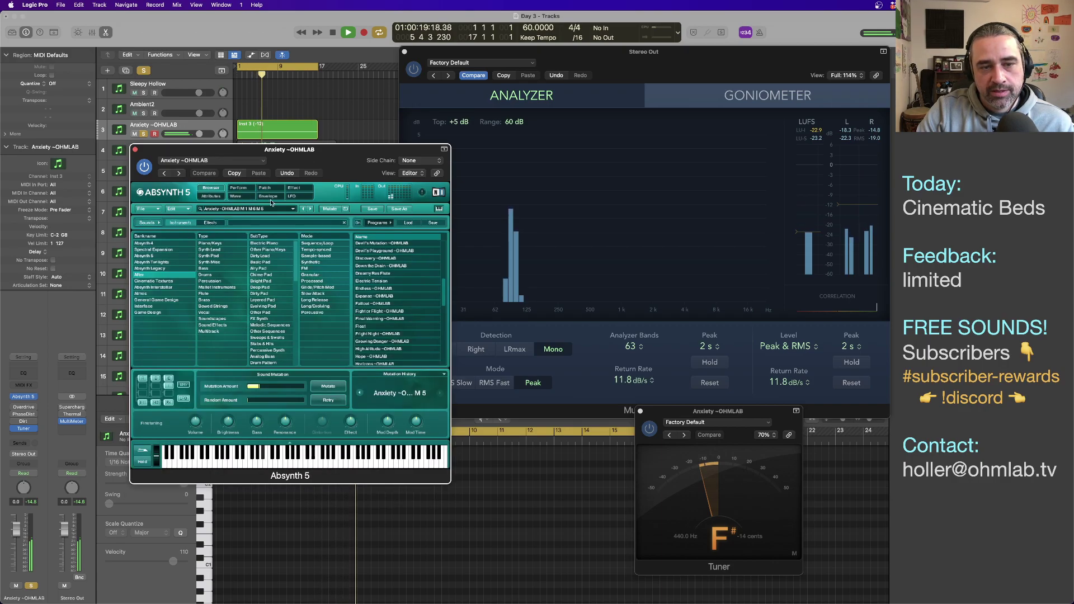
scroll(401, 307, down, 10)
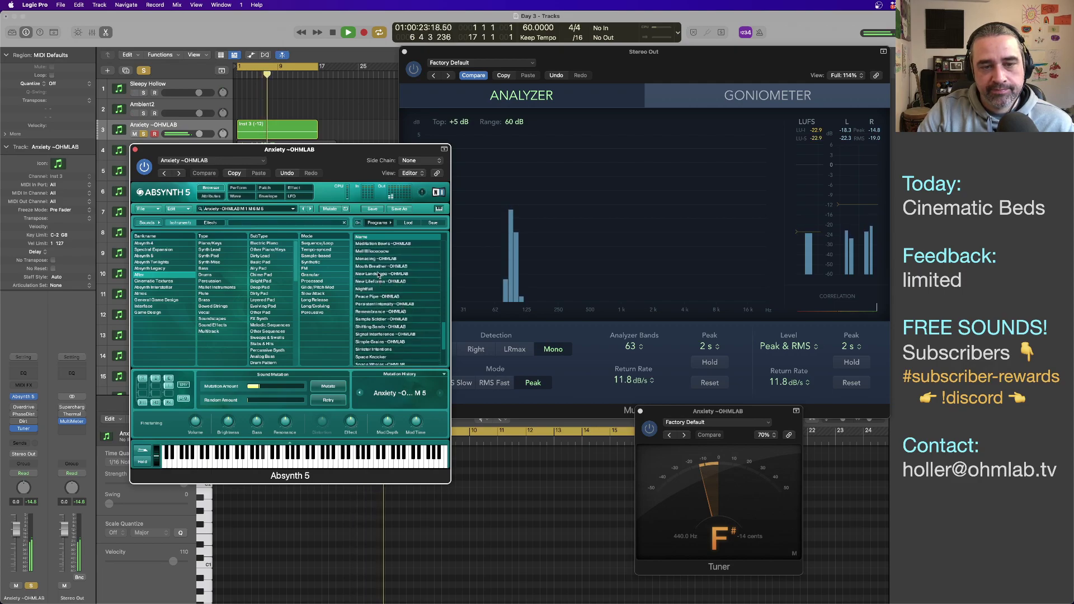
click(379, 274)
click(329, 387)
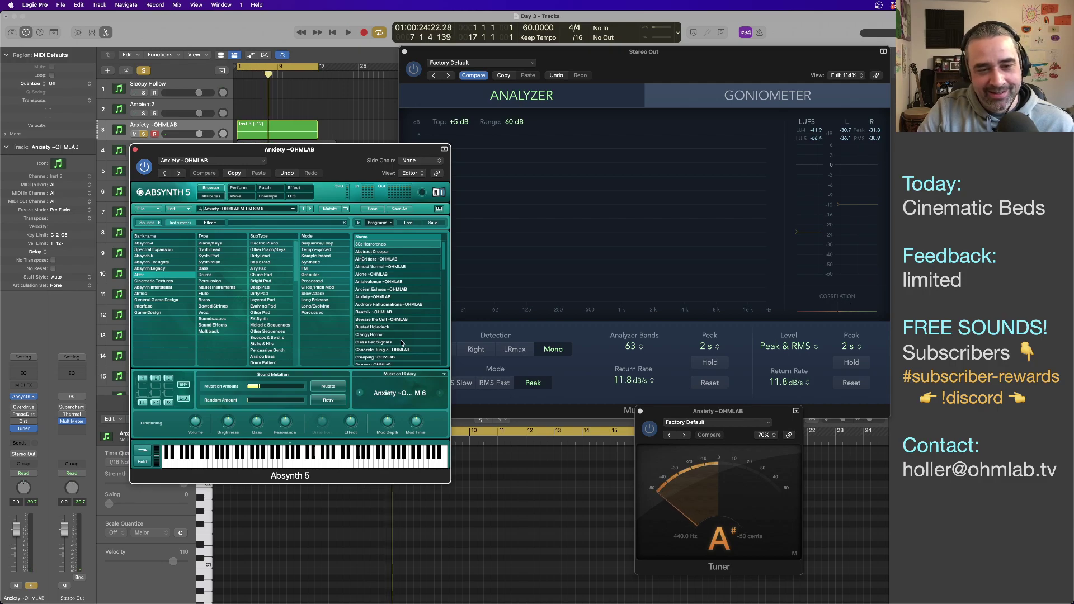
Step: Mutate the M 6 variation toward the Clangy Horror preset and play it from the start
scroll(394, 336, down, 1)
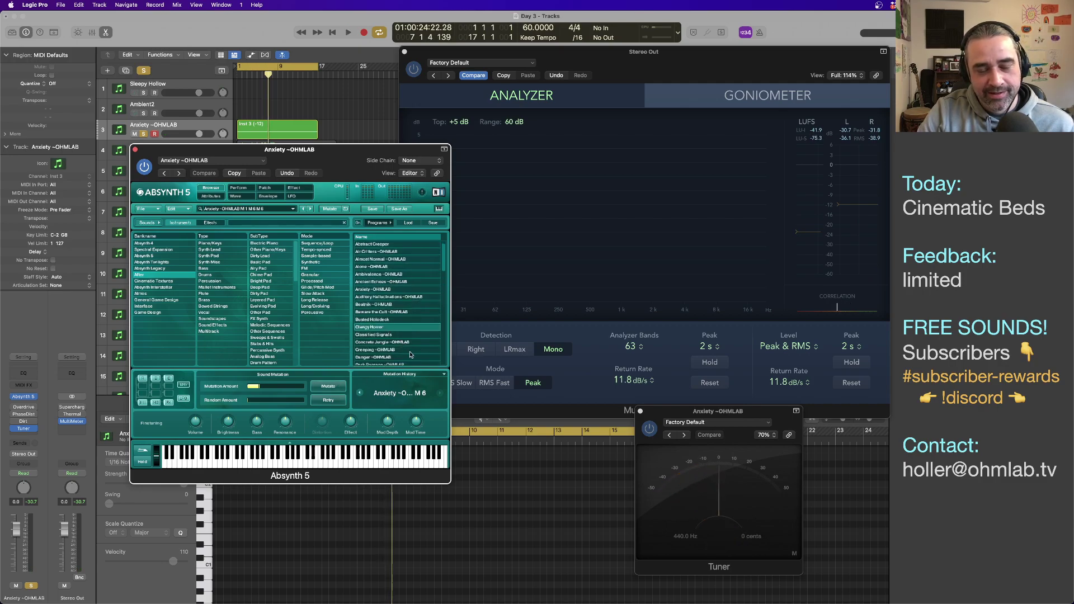
scroll(404, 360, up, 1)
key(space)
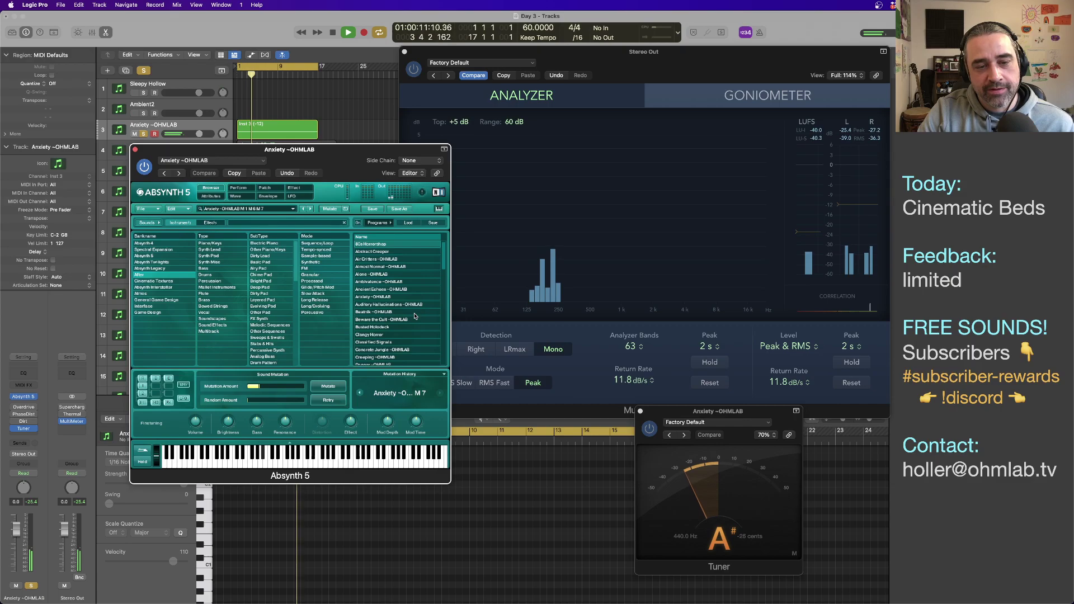
Step: Increase the mutation amount, mutate toward the flute preset listed just above Electric Tension, and play the variation from the start
scroll(413, 316, down, 5)
scroll(414, 314, down, 1)
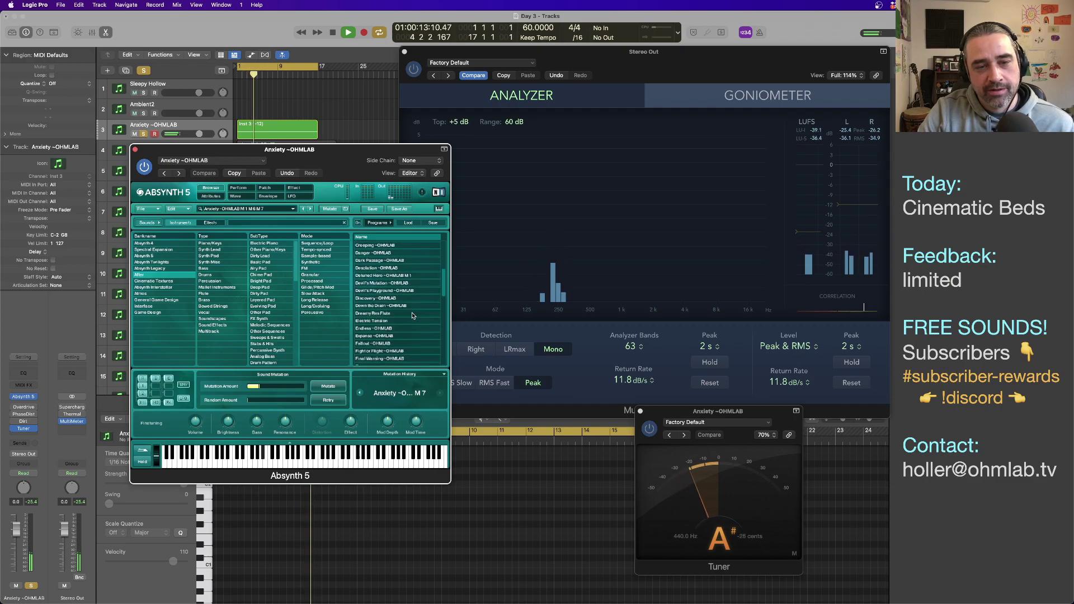
scroll(414, 312, down, 2)
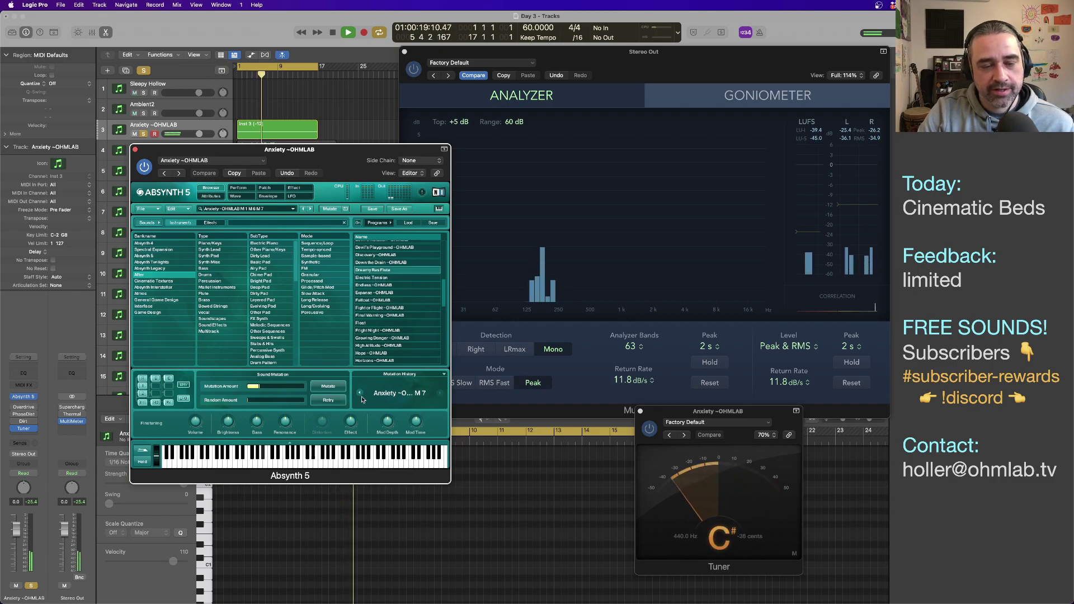
drag(261, 386, 282, 387)
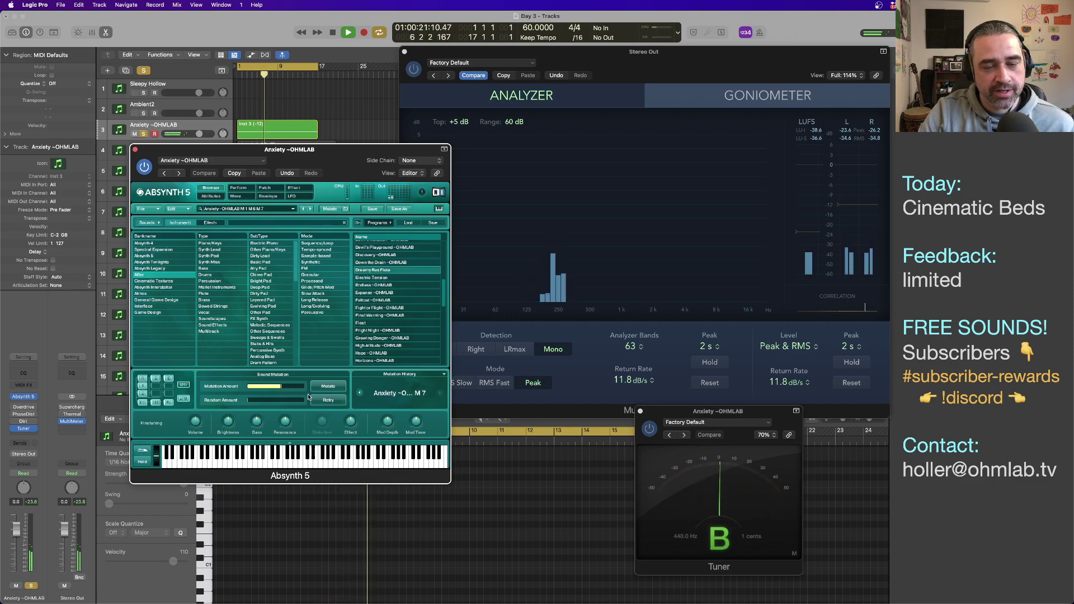
click(328, 400)
key(space)
Step: Mutate the playing M 8 variation toward the Larynx Freq Shift Bowl preset
scroll(434, 315, down, 5)
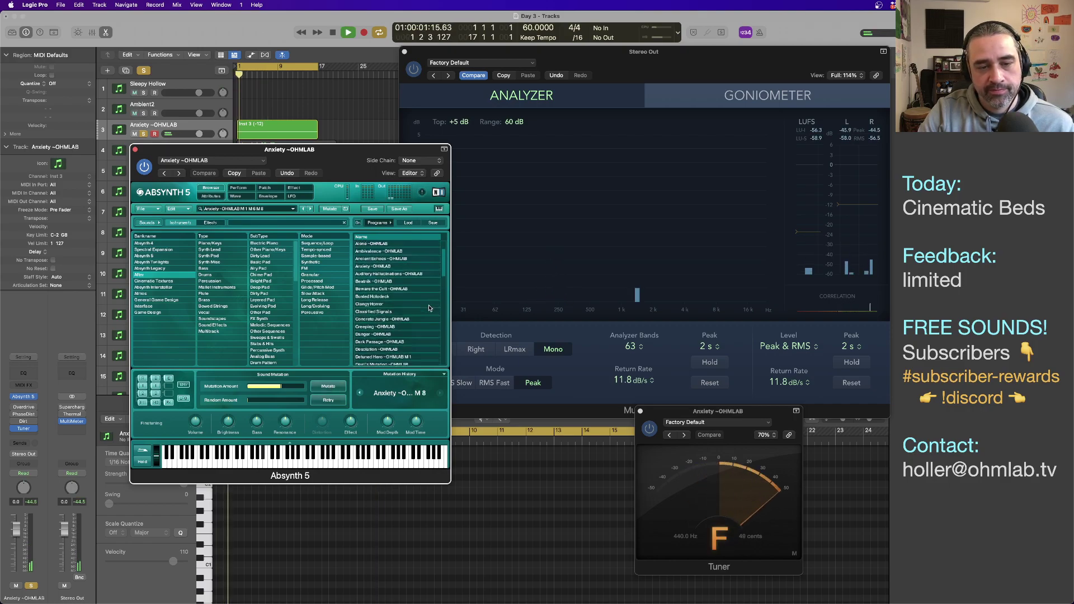
scroll(429, 308, down, 3)
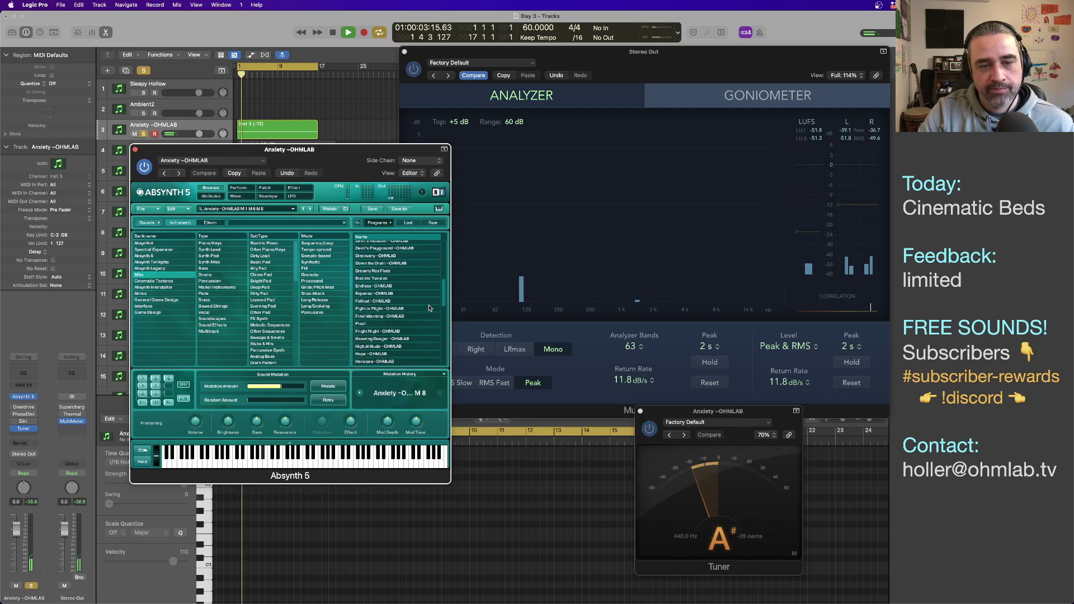
scroll(429, 308, down, 5)
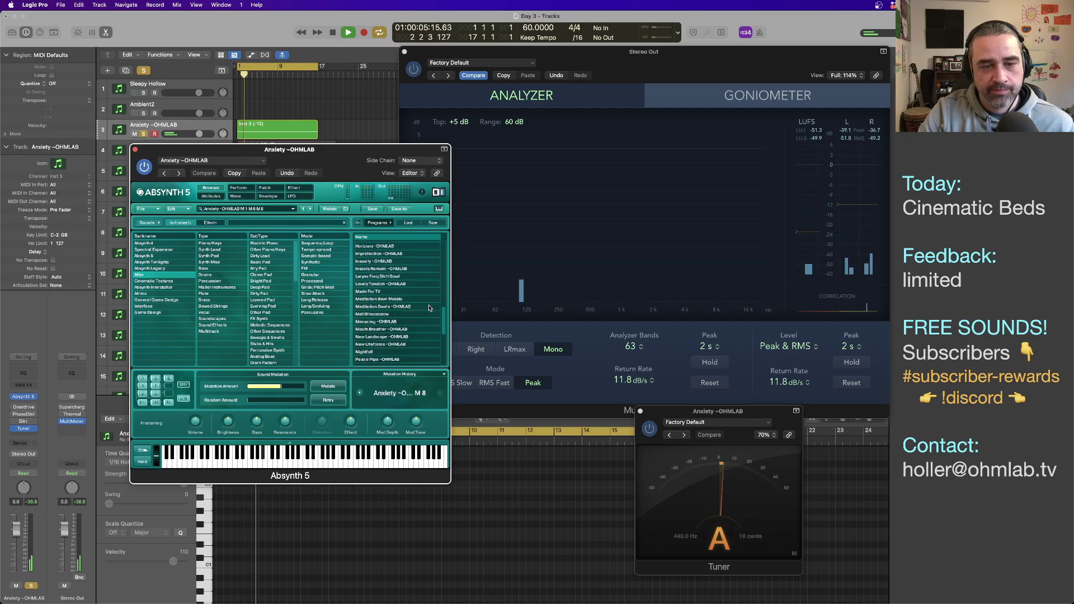
scroll(429, 307, down, 2)
scroll(429, 308, up, 1)
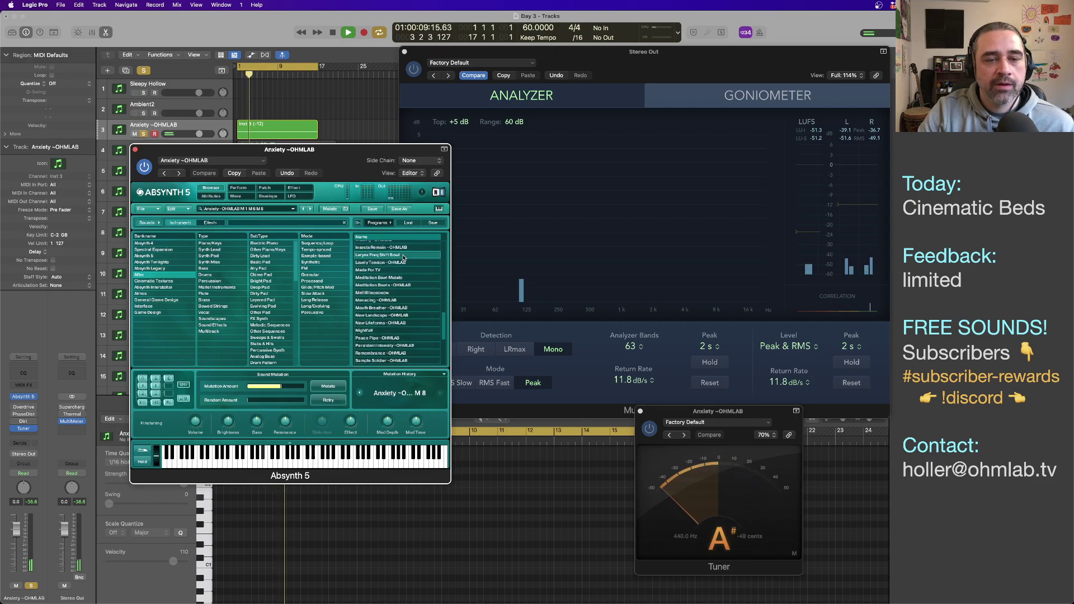
click(335, 385)
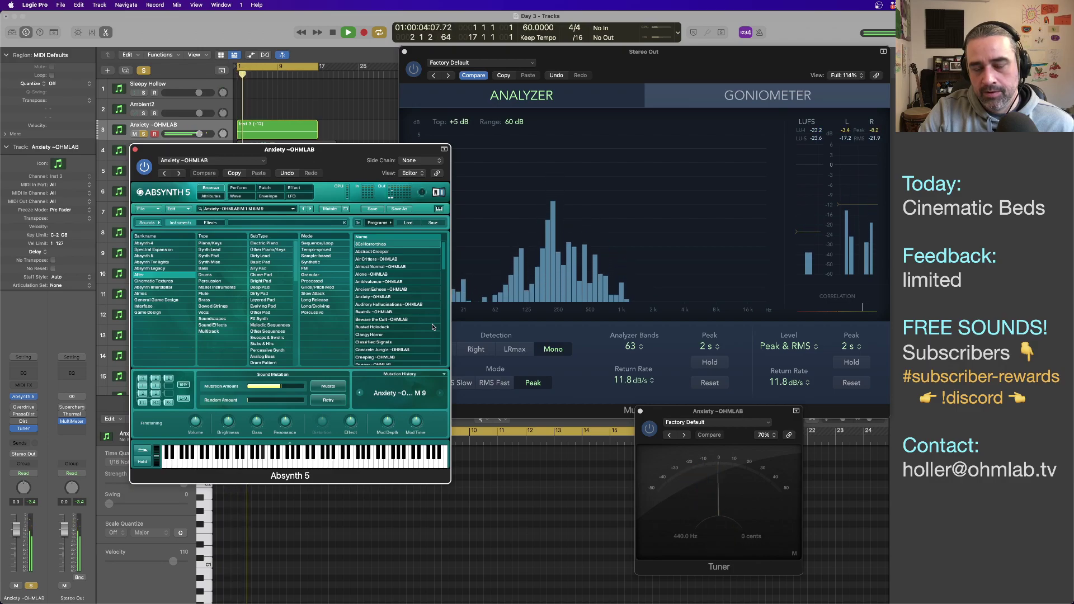
Step: Review the variation's envelope and LFO settings, returning to the preset browser when done
click(273, 197)
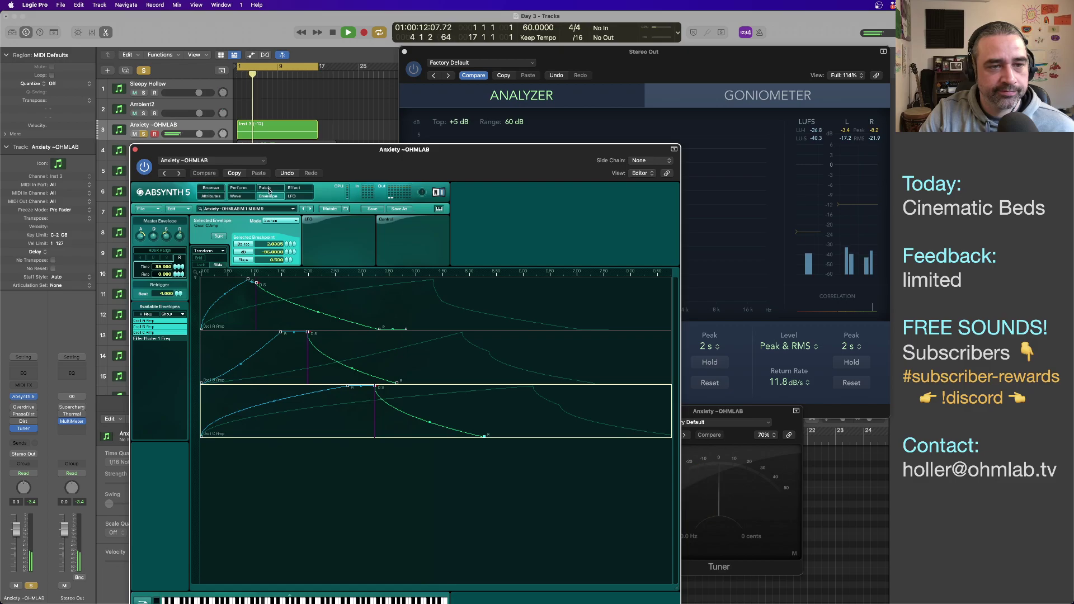
click(293, 196)
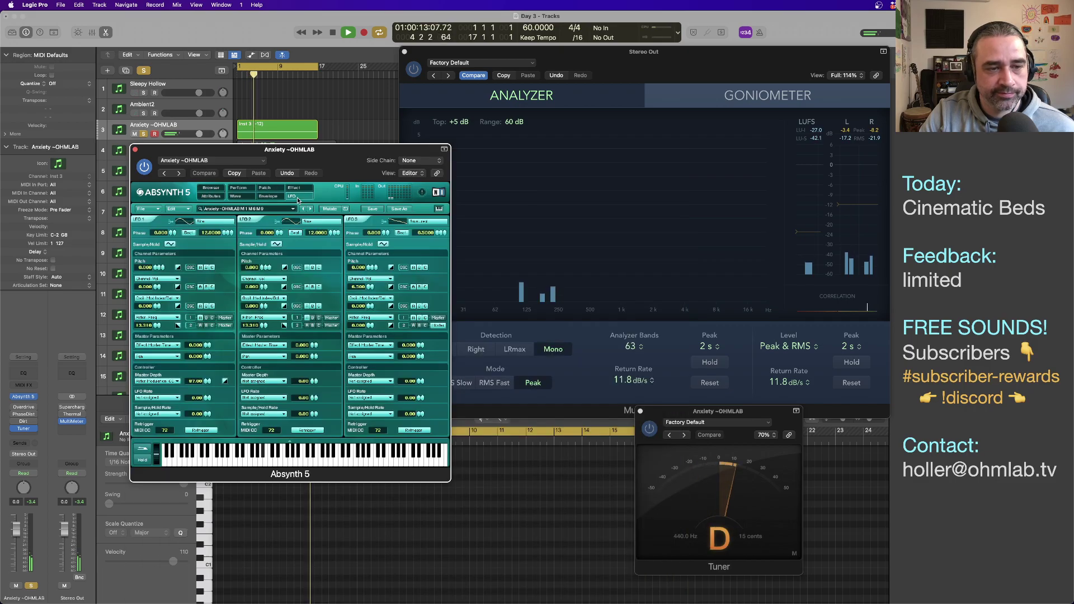
click(211, 187)
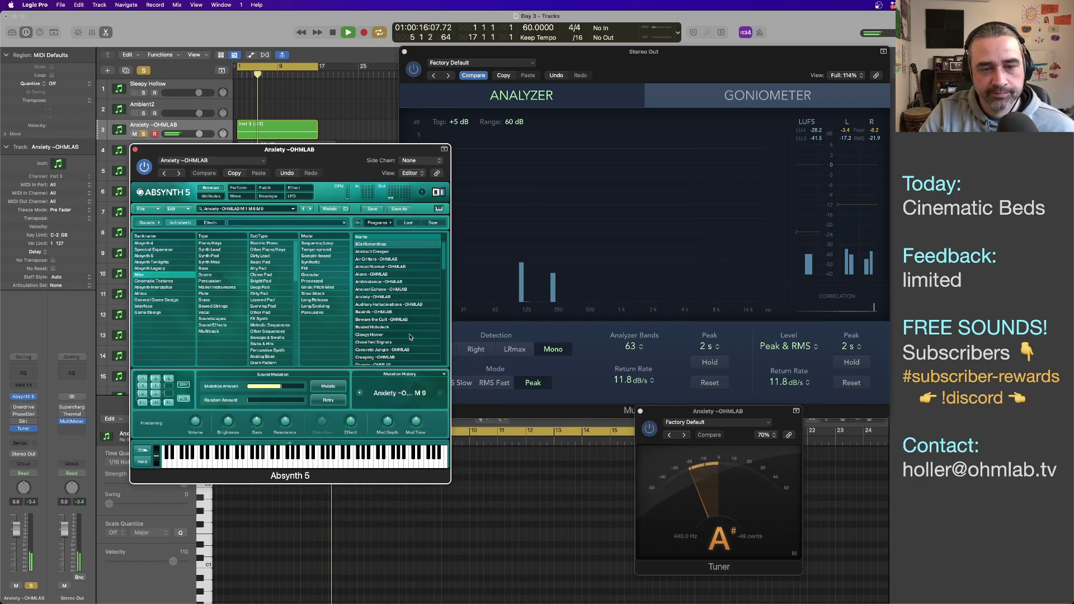
Step: Load the High Altitude ~OHMLAB preset as the new base patch and audition its opening seconds
scroll(413, 338, down, 5)
scroll(413, 336, down, 1)
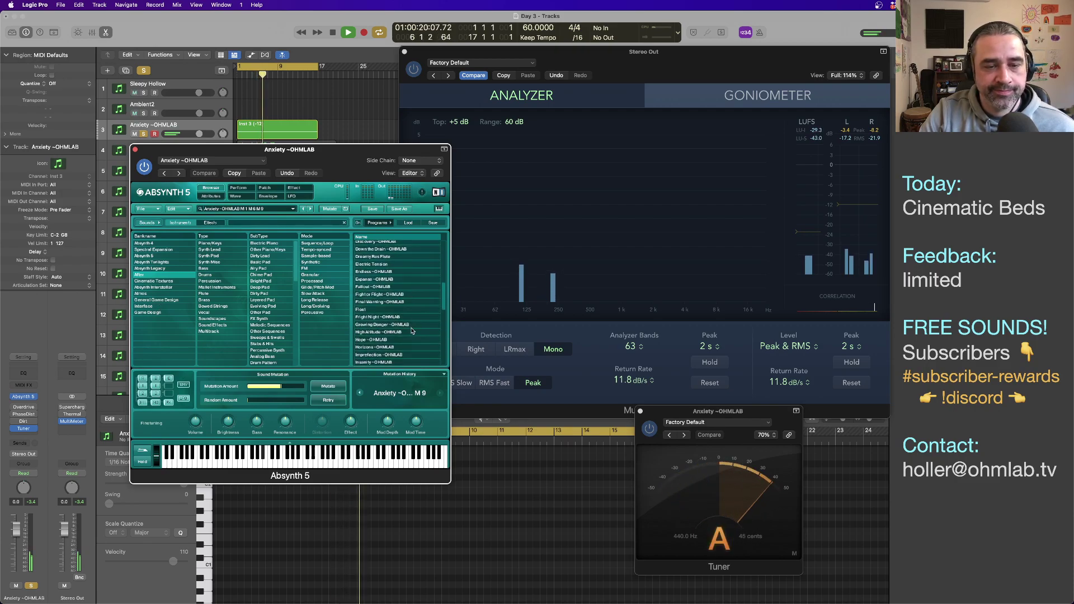
click(401, 332)
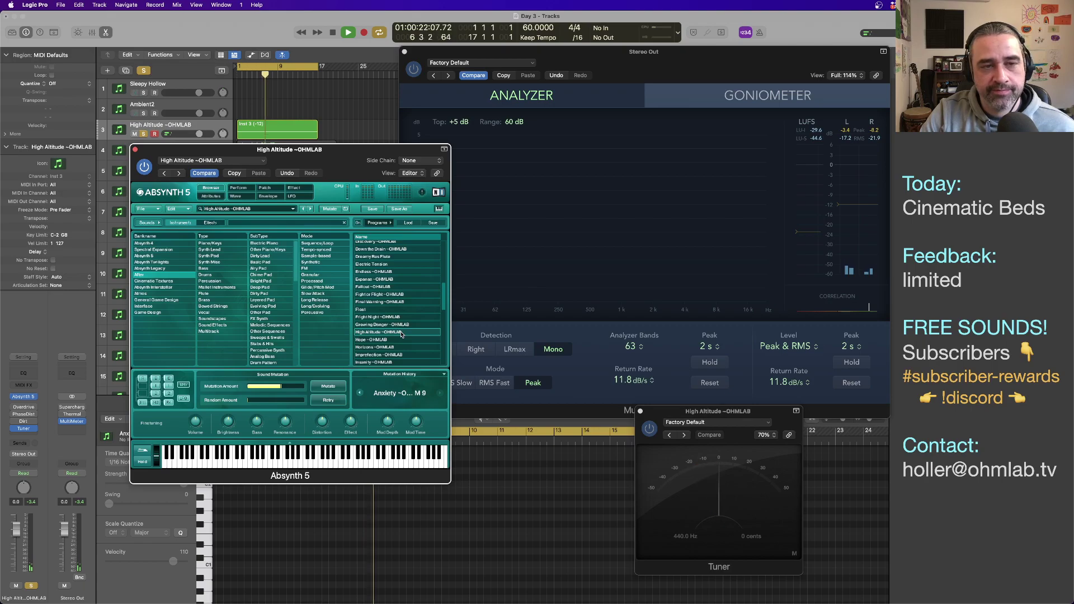
key(space)
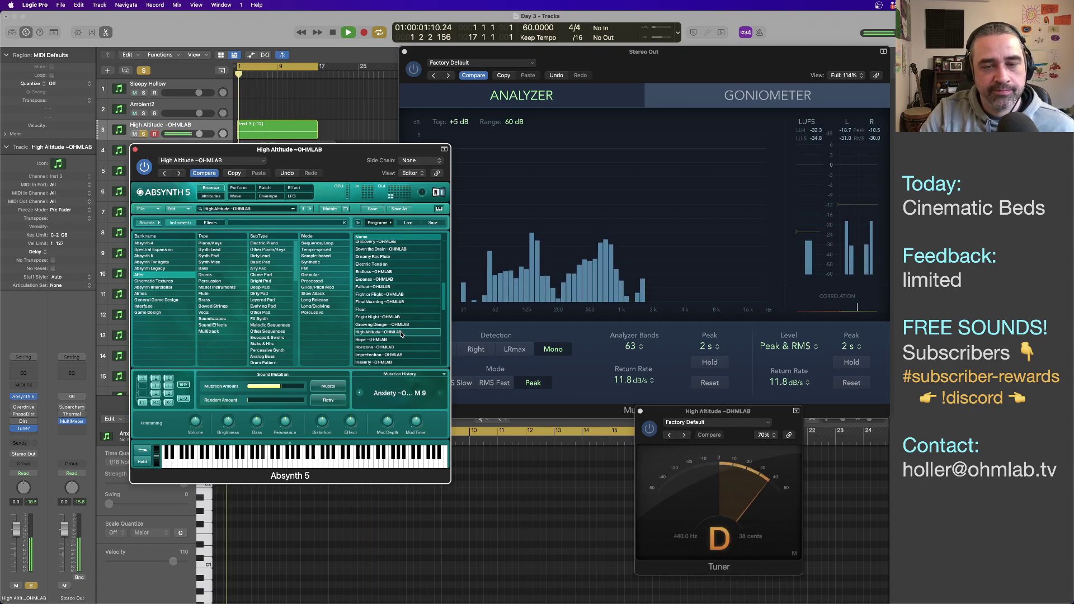
key(space)
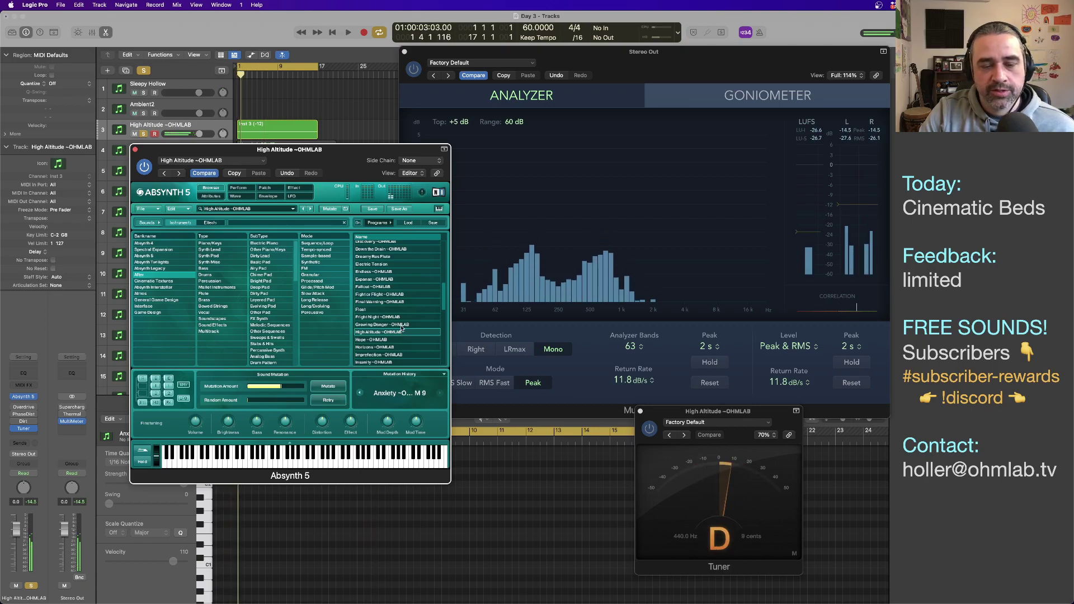
Step: Mutate the High Altitude ~OHMLAB patch with a preset from further down the list and play the variation from the start
scroll(391, 323, down, 5)
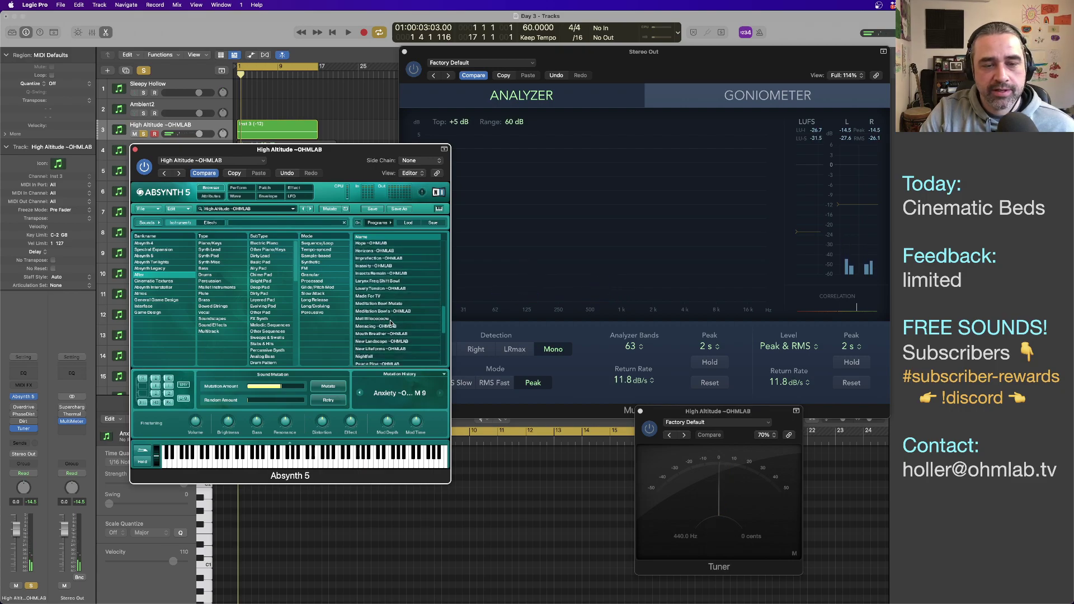
scroll(391, 324, down, 4)
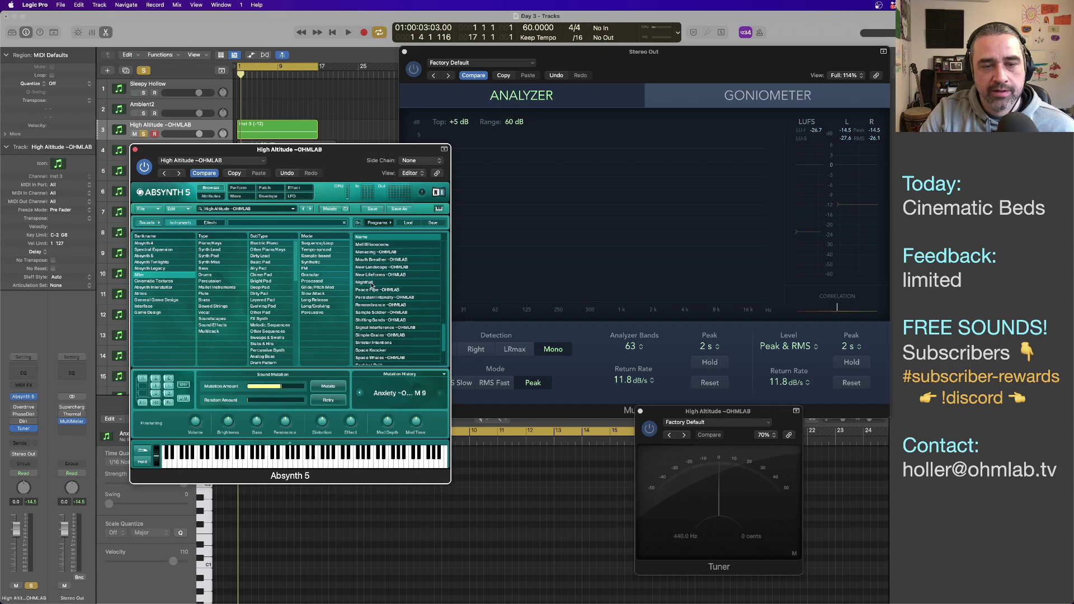
click(330, 387)
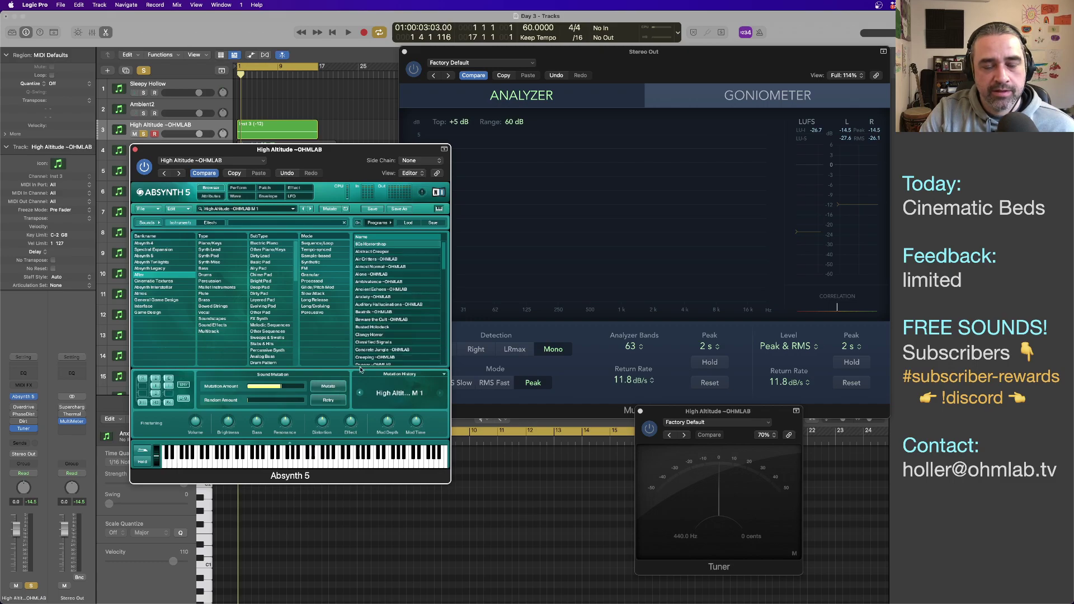
key(space)
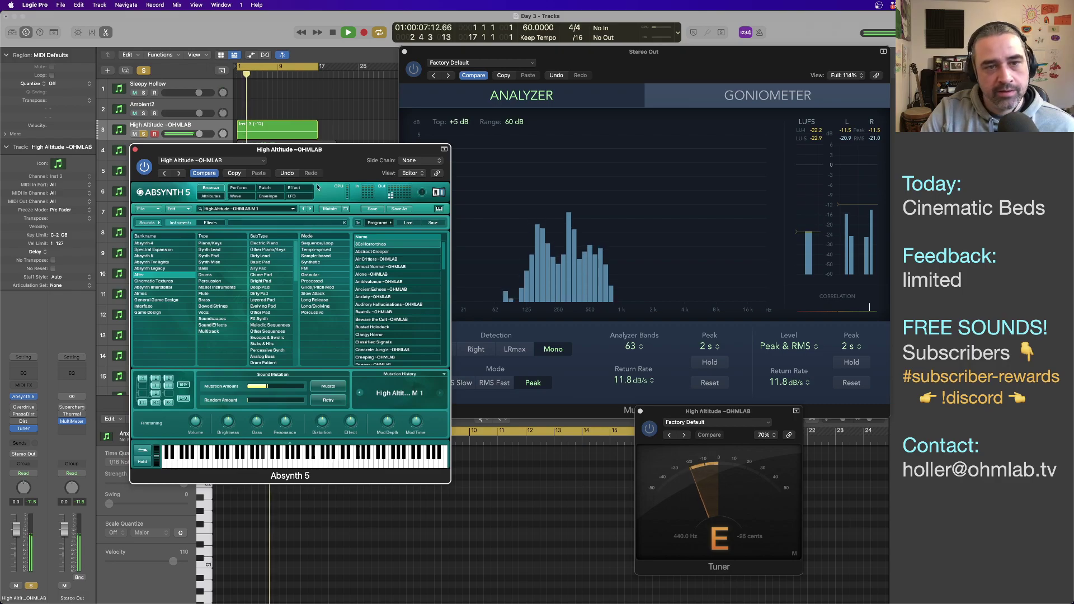
Step: Move the synth window clear of the analyzer and look through the playing variation's patch, LFO and envelope settings
drag(318, 156, 254, 168)
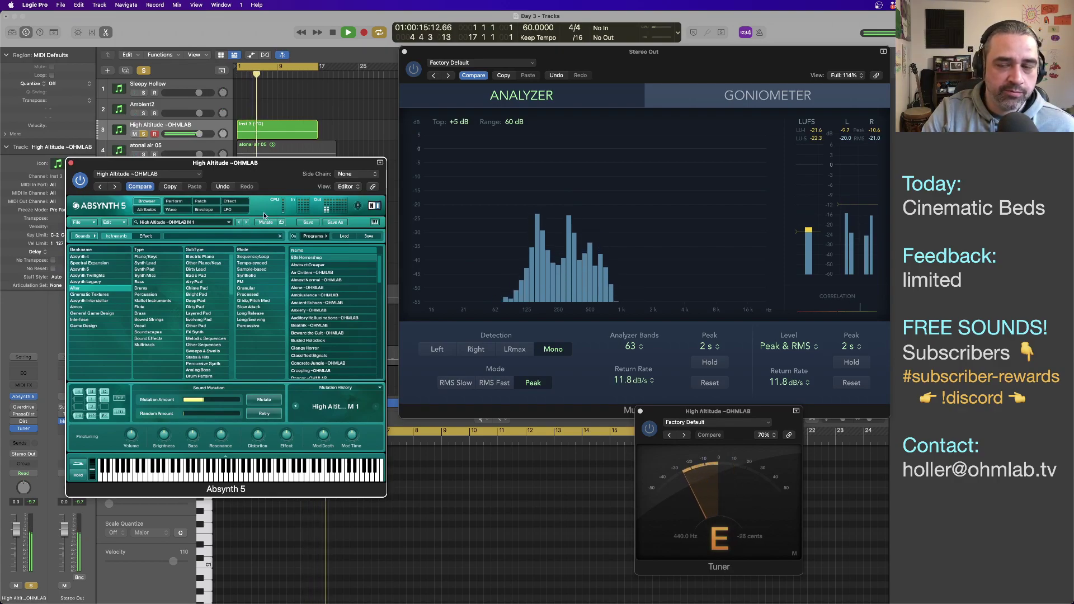
click(203, 202)
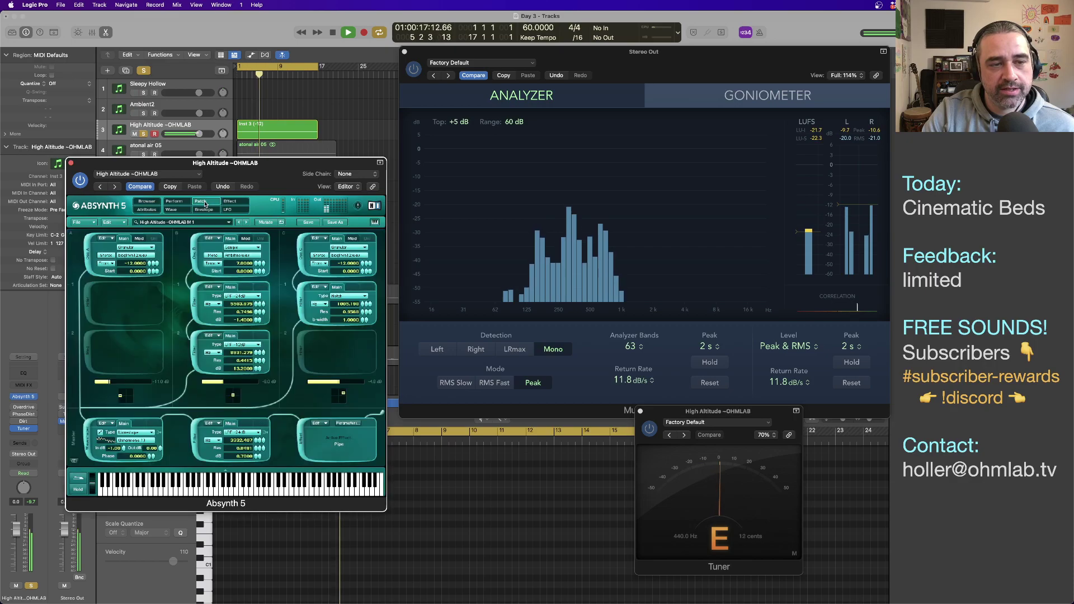
click(227, 209)
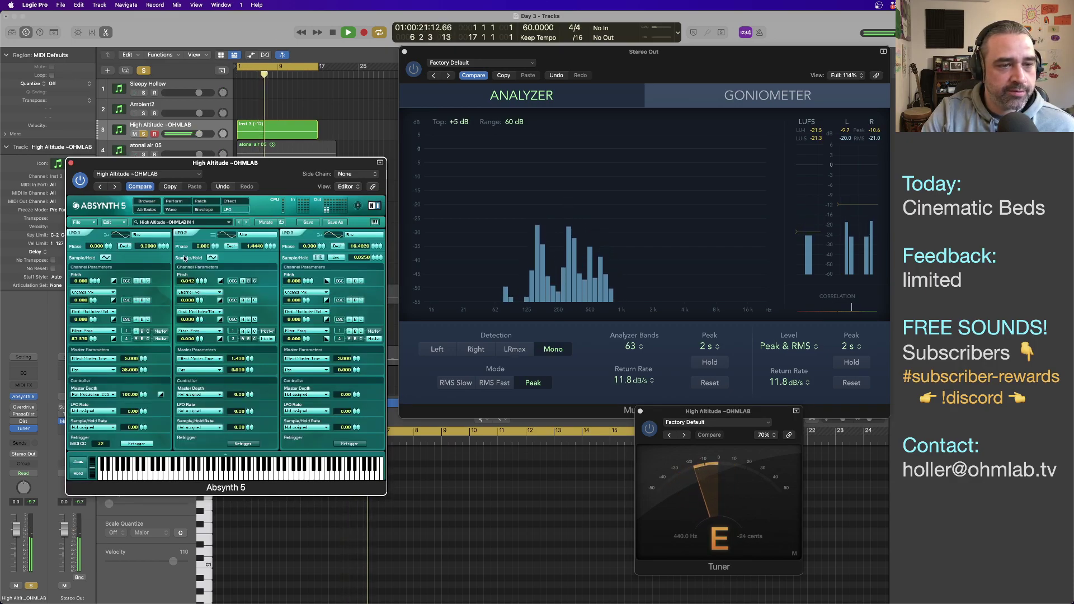
click(204, 209)
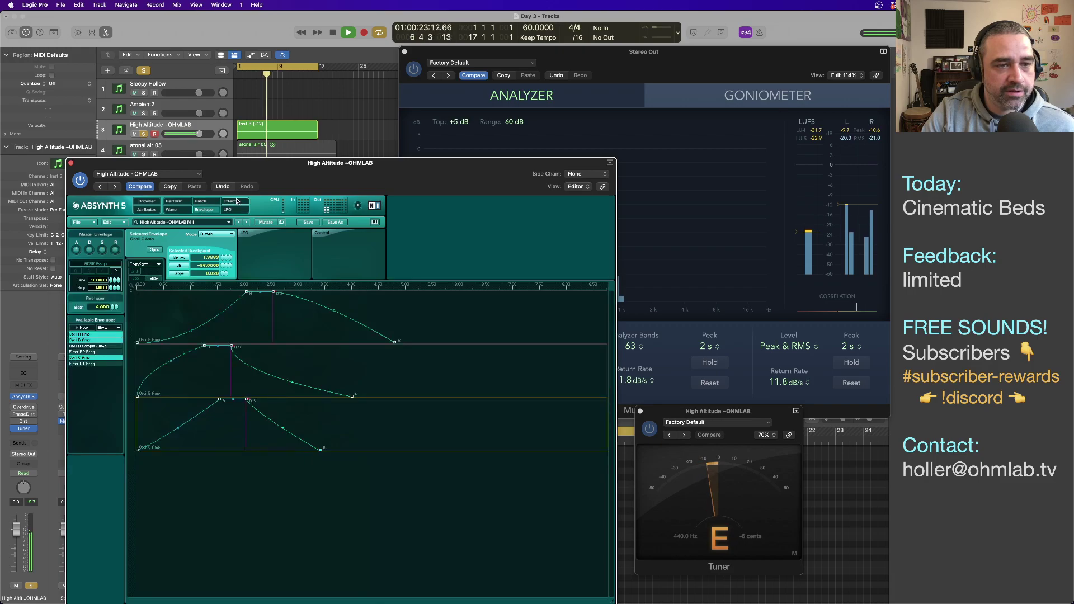
click(237, 201)
Step: Check the High Altitude variation's oscillator channel mix and effect settings while it plays
click(203, 201)
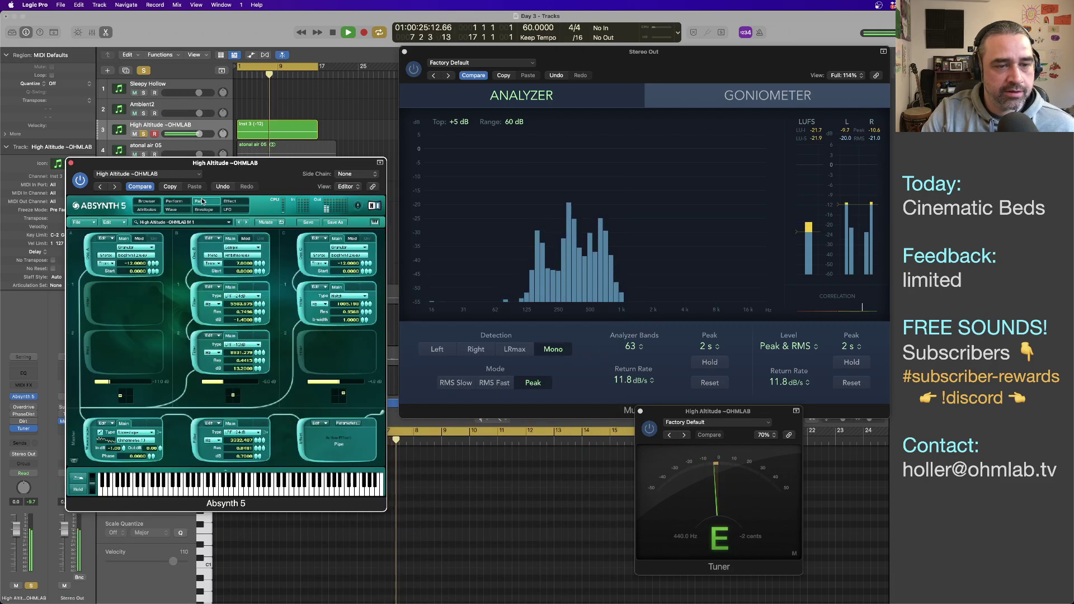
mouse_move(223, 384)
mouse_down()
mouse_move(196, 383)
mouse_move(222, 384)
mouse_up()
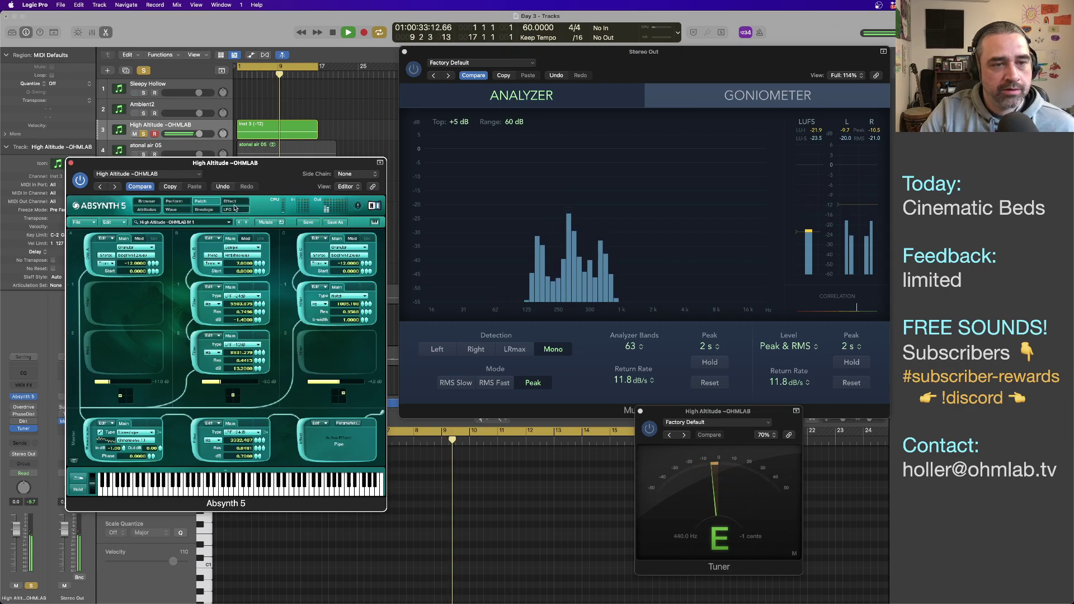
click(234, 202)
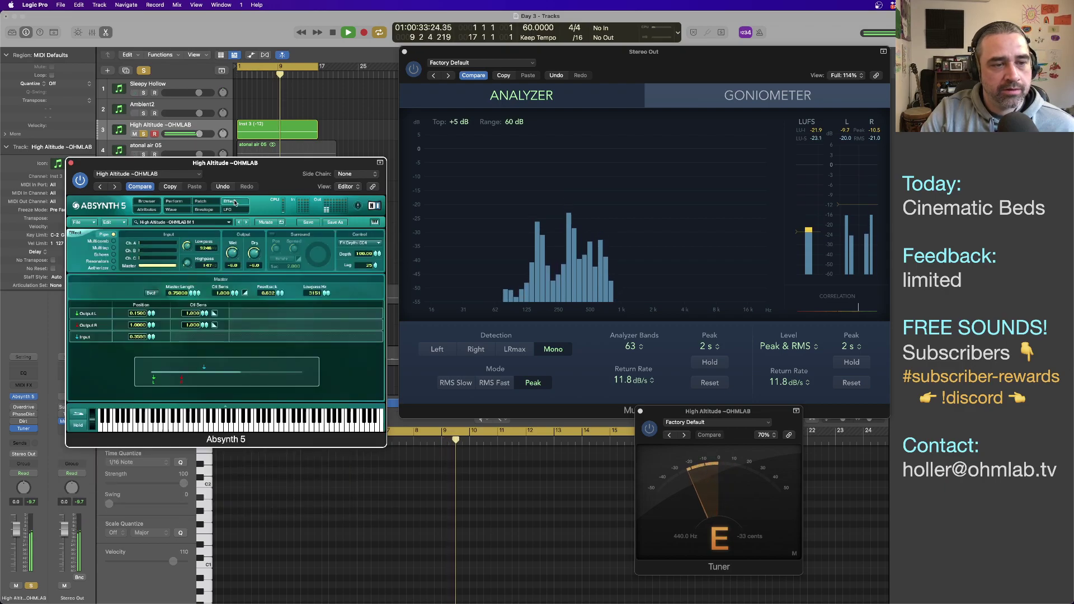
click(200, 203)
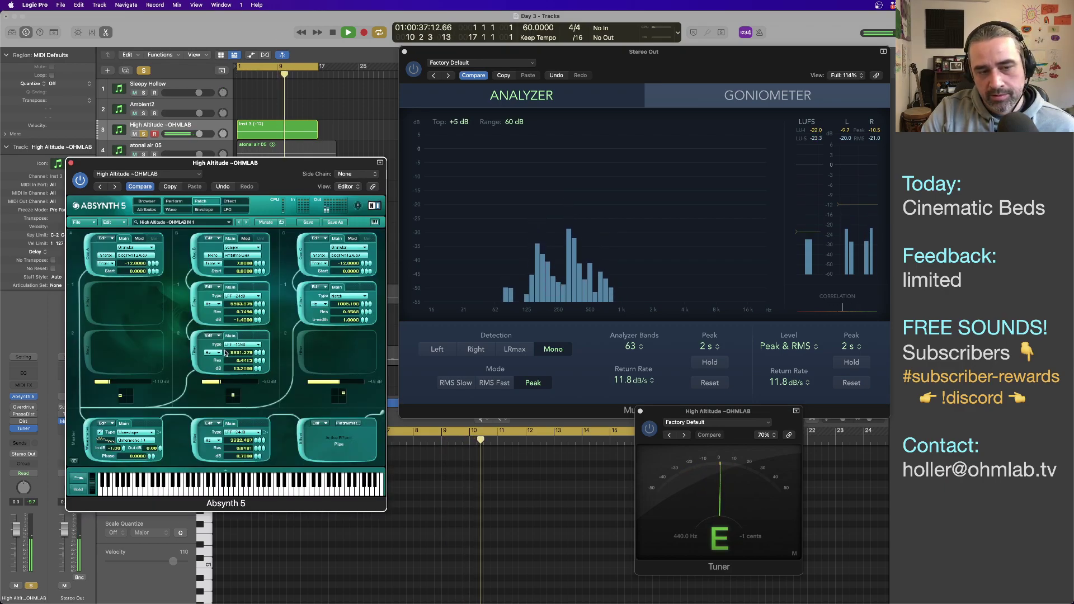
Step: Compare the playing variation with LFO 1 off and on, and switch off LFO 2
click(228, 209)
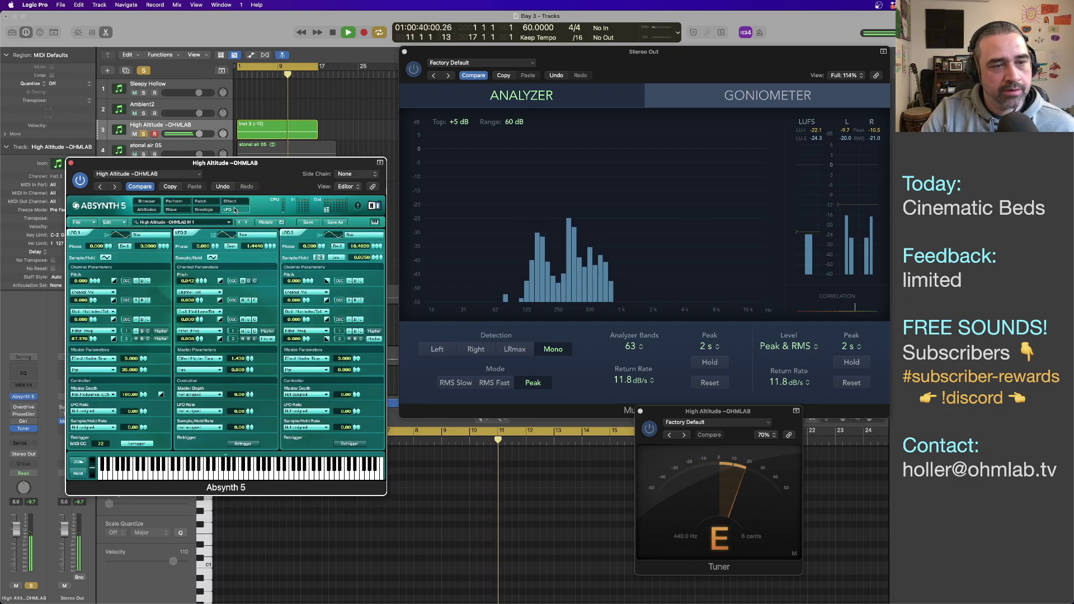
click(79, 233)
click(79, 233)
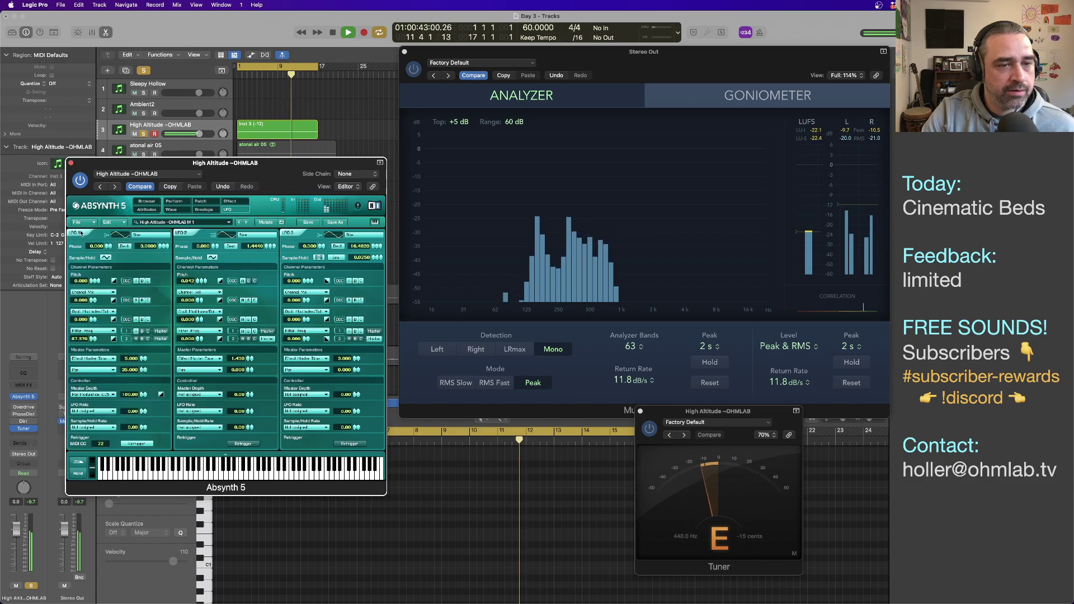
click(188, 234)
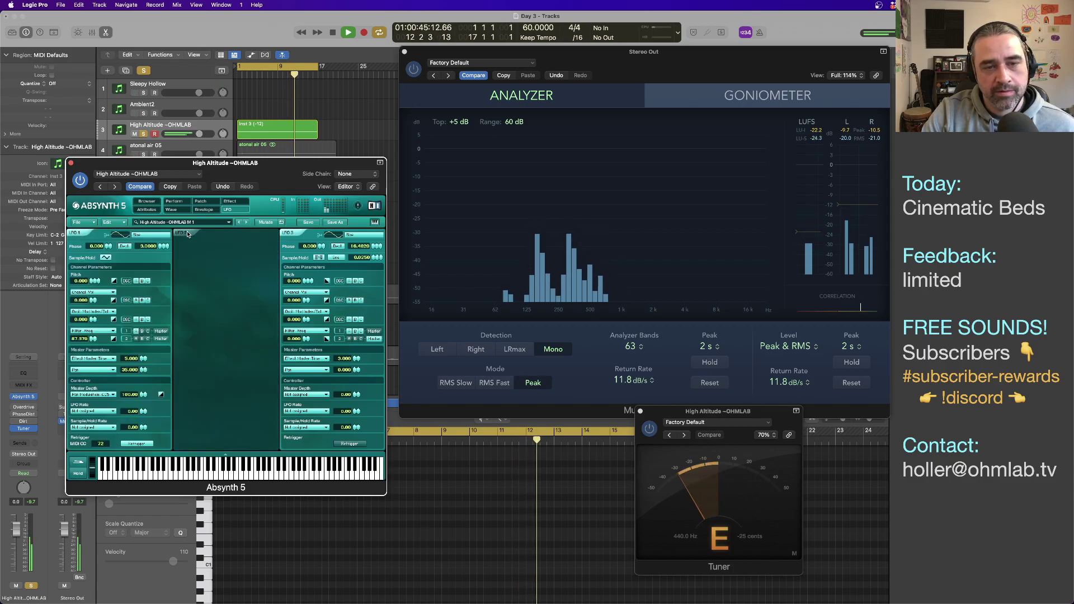
Step: Switch LFO 2 back on, compare the playing variation with LFO 3 off and on, and return to the patch page
click(188, 234)
click(295, 235)
click(295, 235)
click(200, 201)
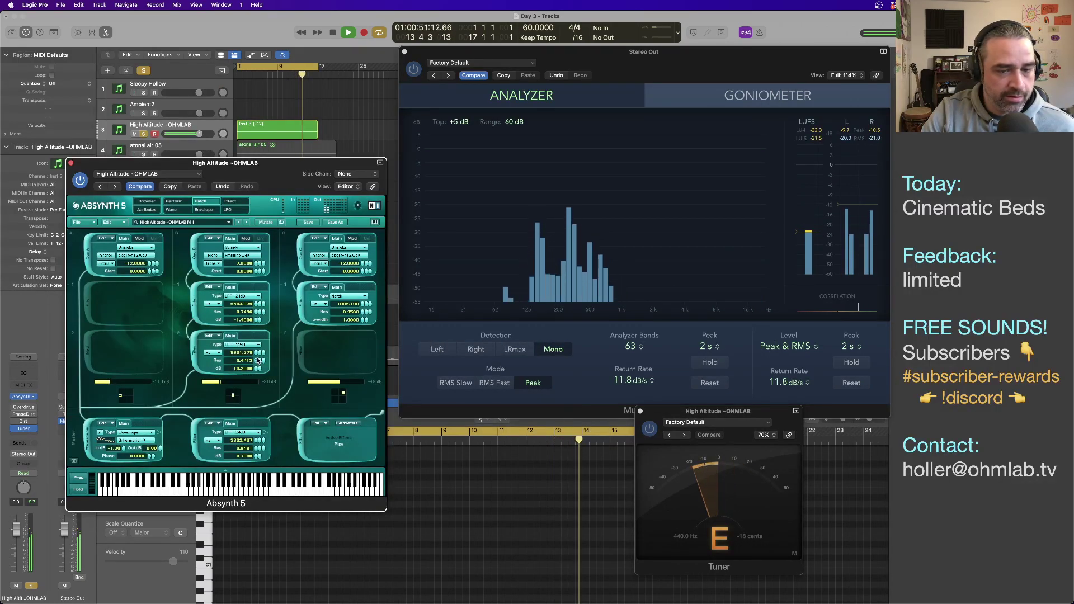
Step: Stop playback, close the synth window, and show the High Altitude region's sustained note in the piano roll
key(space)
drag(175, 165, 213, 198)
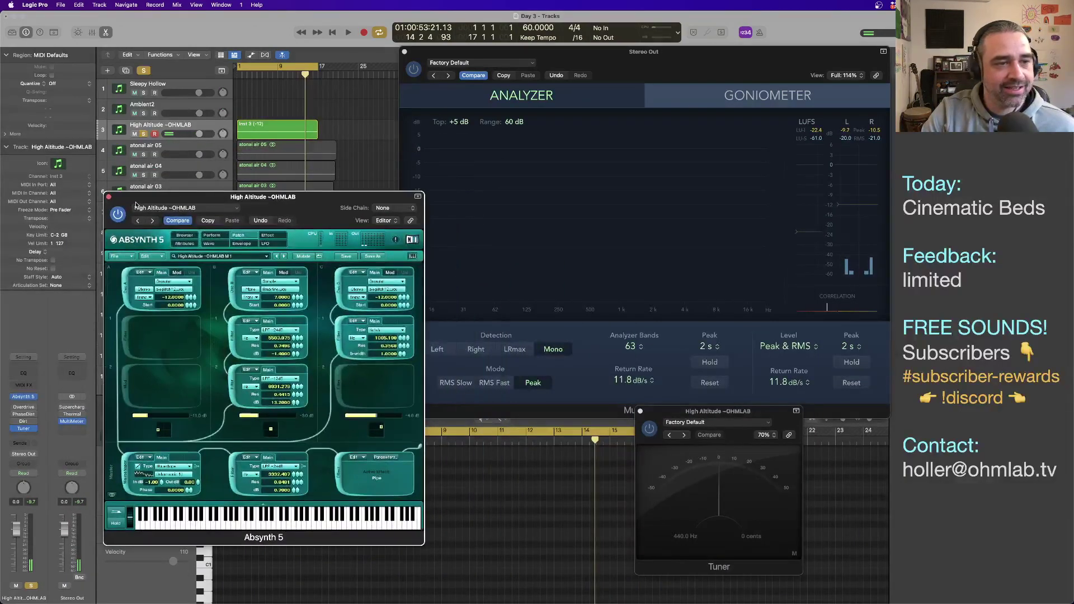
click(108, 197)
scroll(352, 522, up, 5)
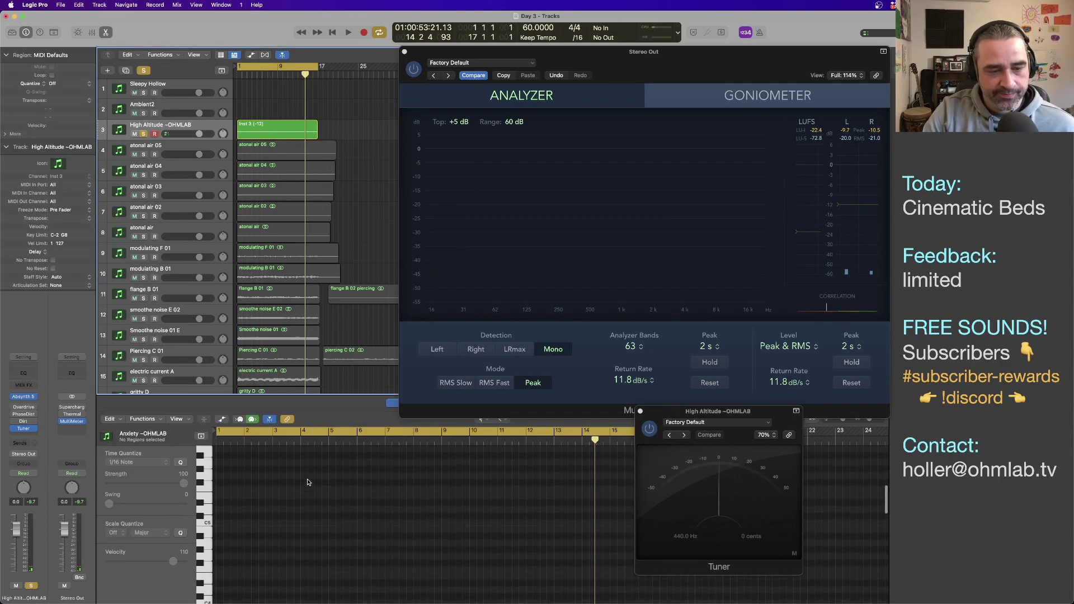
scroll(290, 457, up, 20)
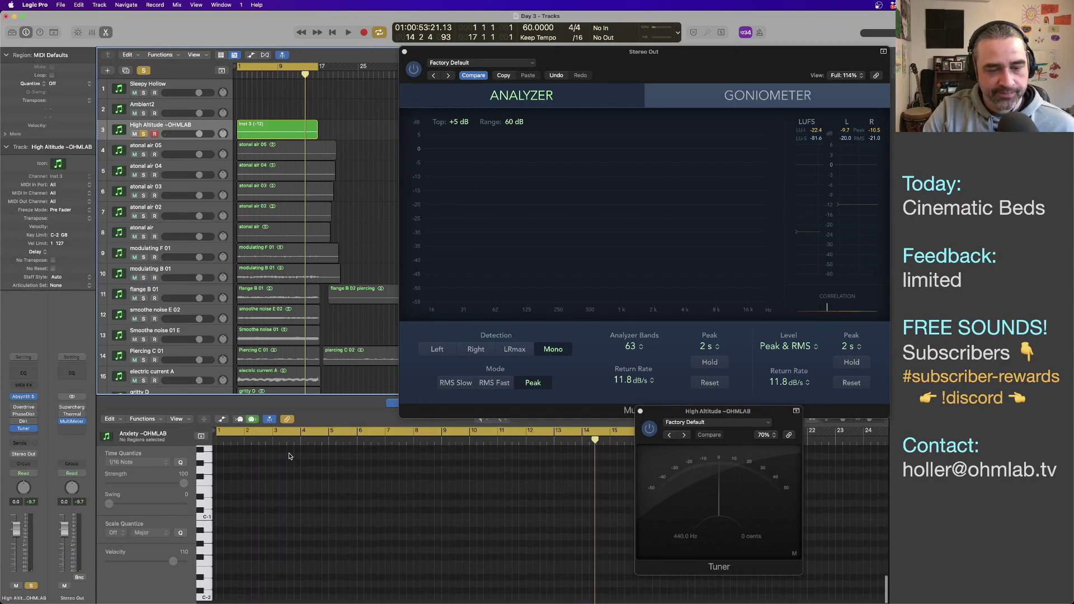
click(250, 131)
scroll(349, 510, down, 4)
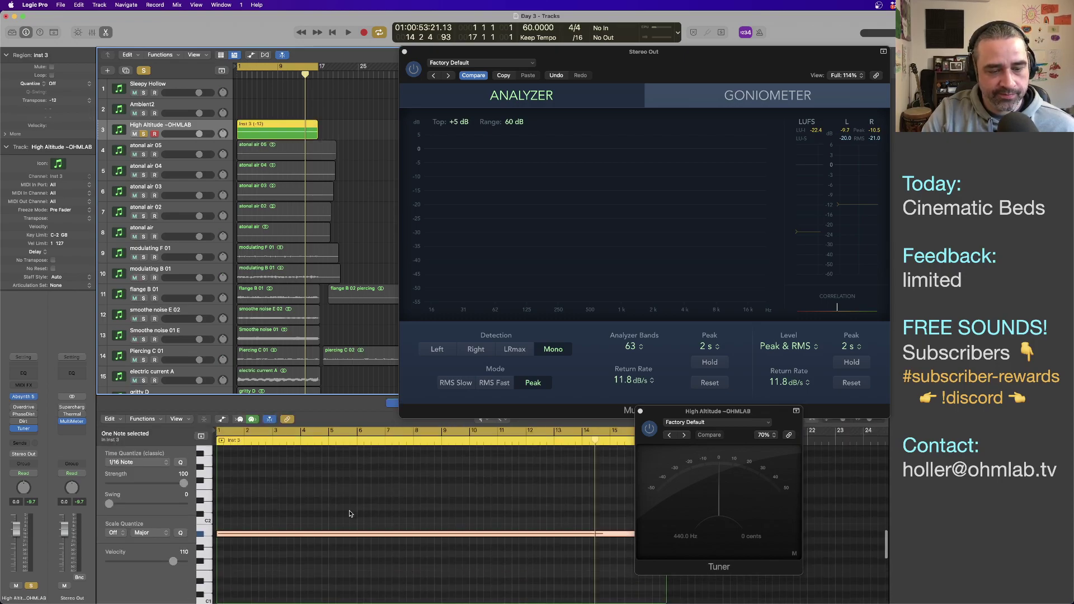
Step: Audition the region's sustained note from the start and bounce the region in place as Tense E 01
click(302, 534)
key(Return)
click(303, 536)
key(space)
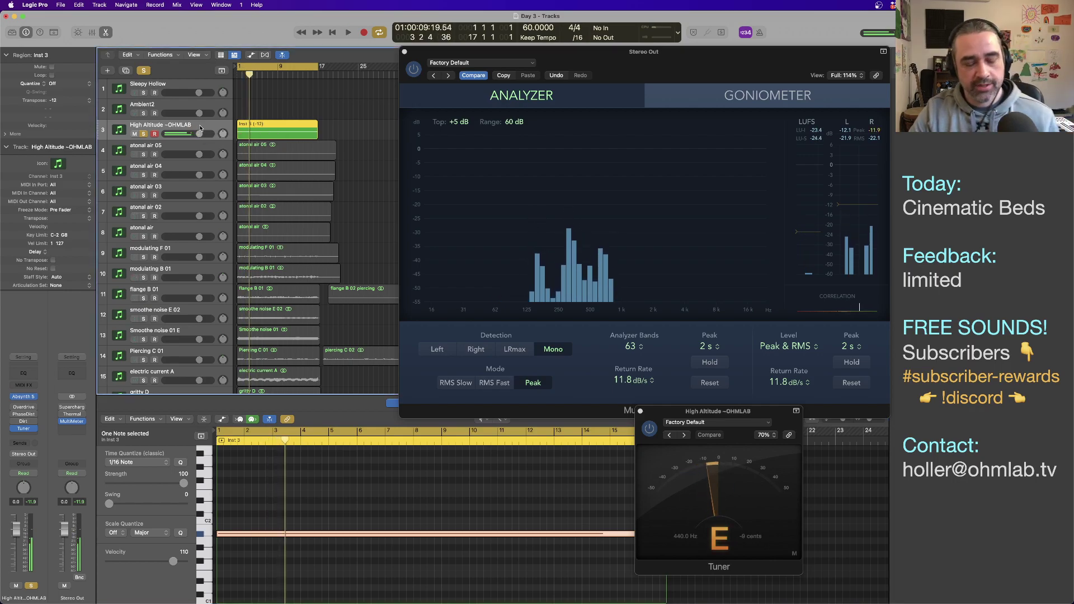
key(ctrl+b)
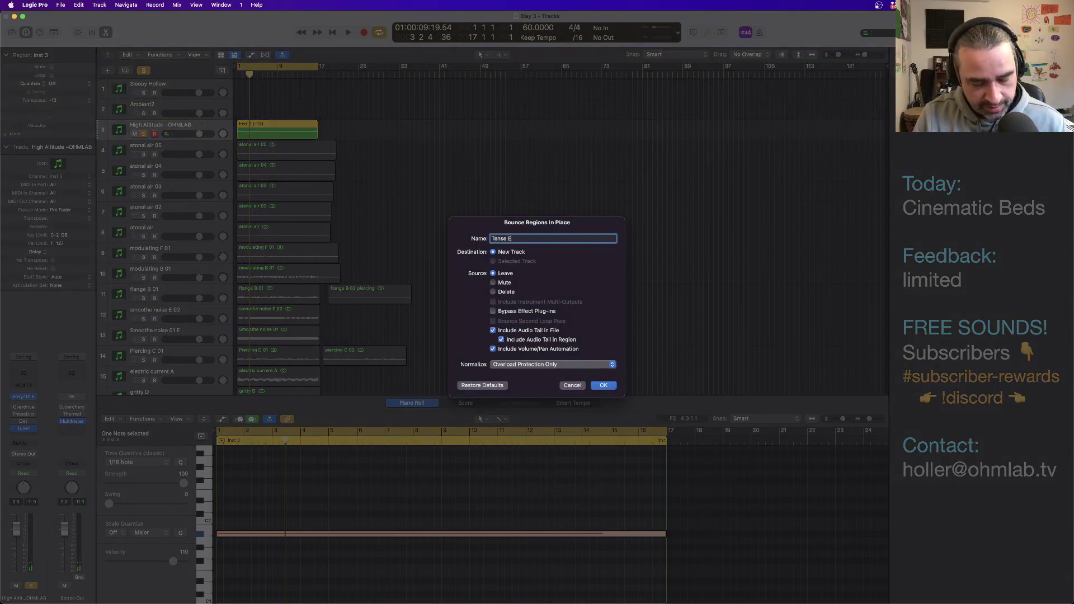
key(Return)
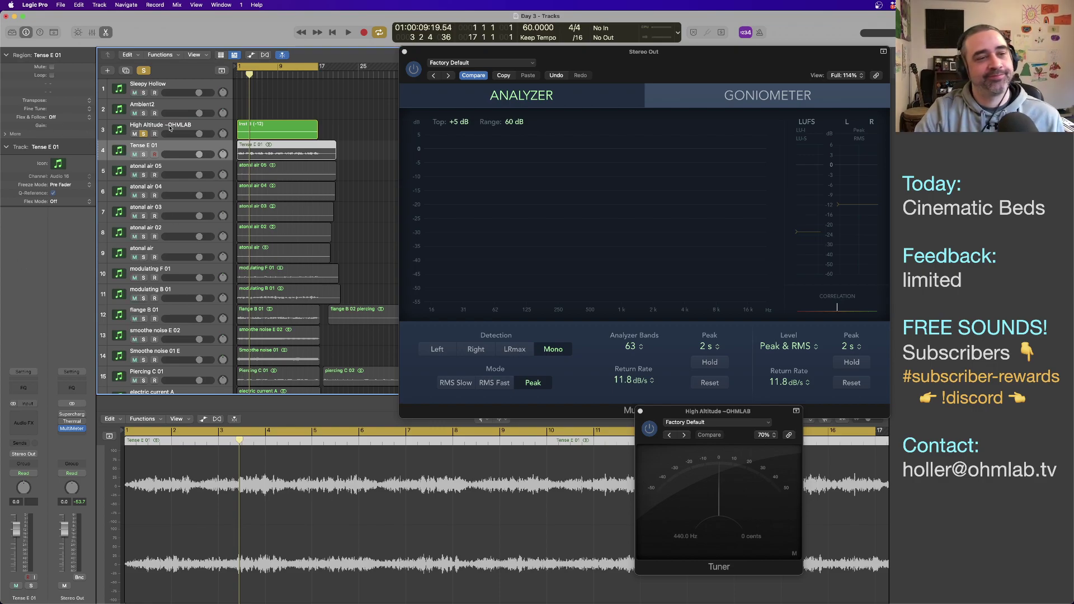
Step: Reselect the High Altitude track, play it briefly, and transpose its sustained note down two octaves
click(194, 125)
key(space)
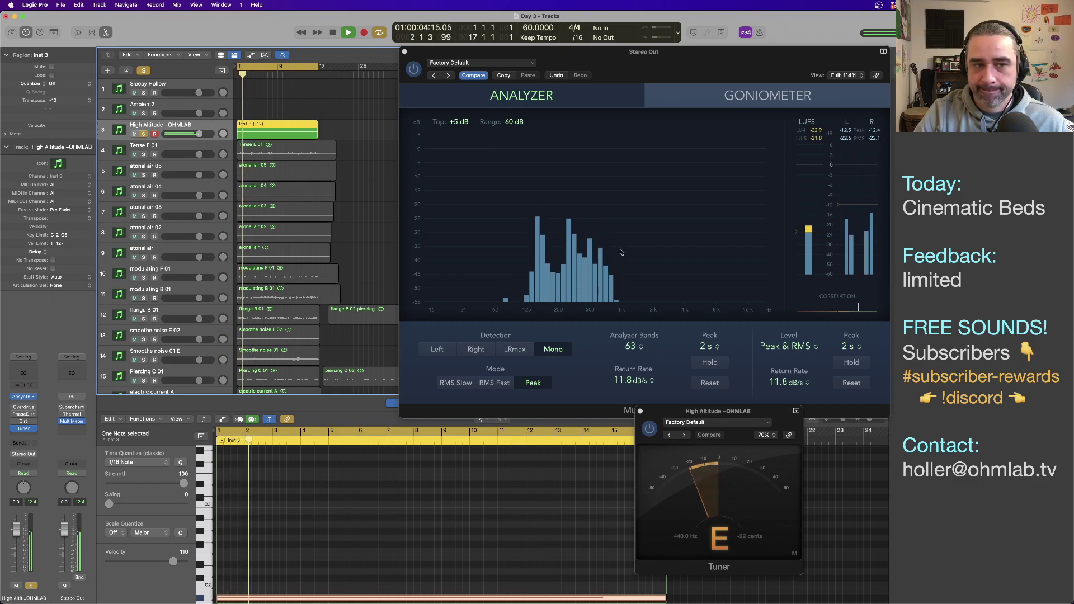
key(space)
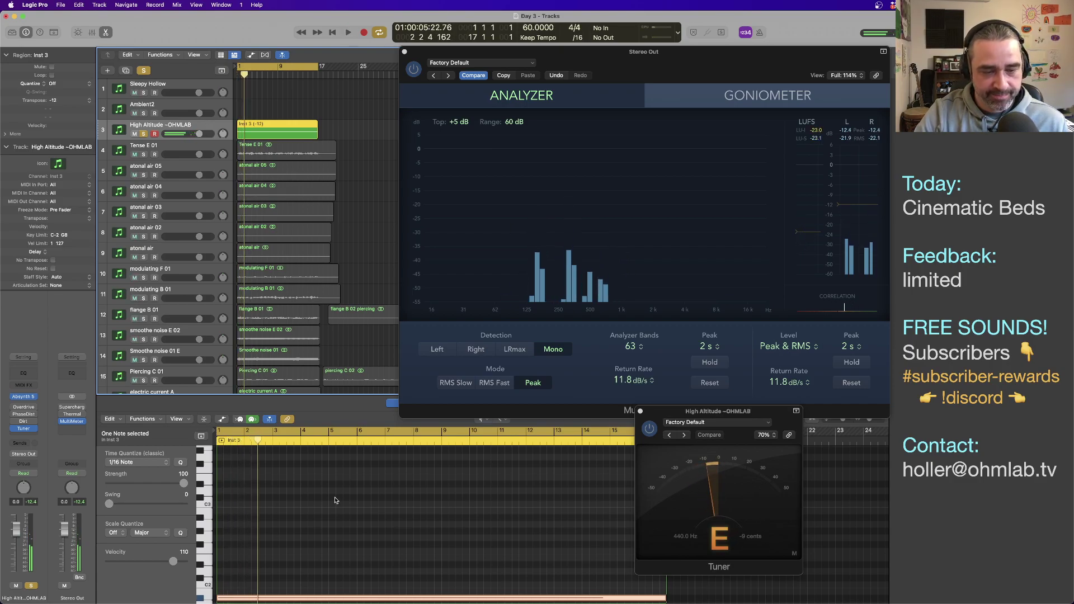
scroll(336, 499, down, 5)
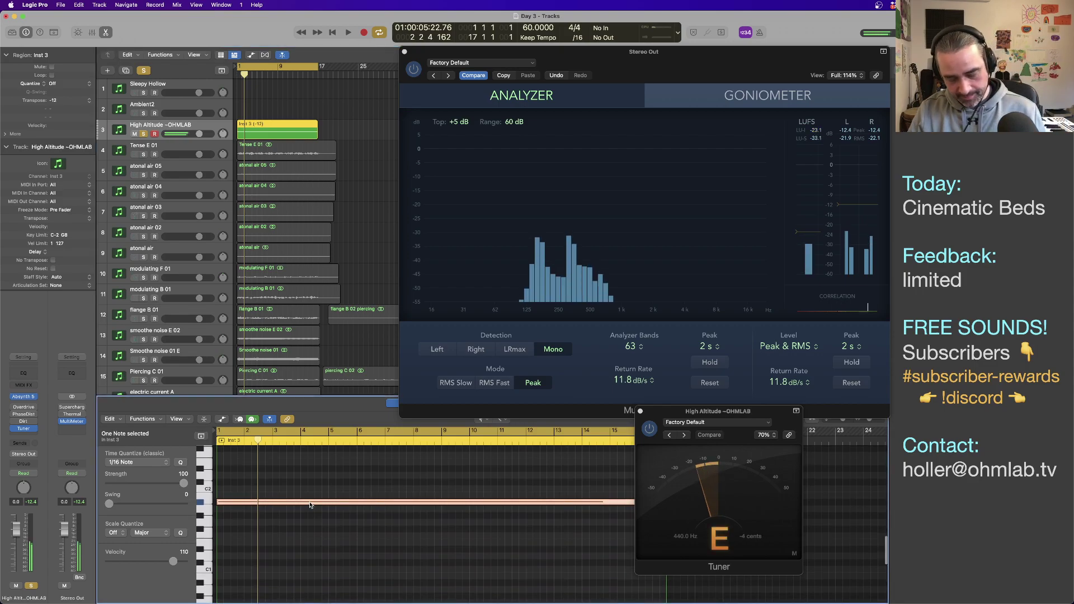
key(shift+alt+Down)
key(shift+alt+Down)
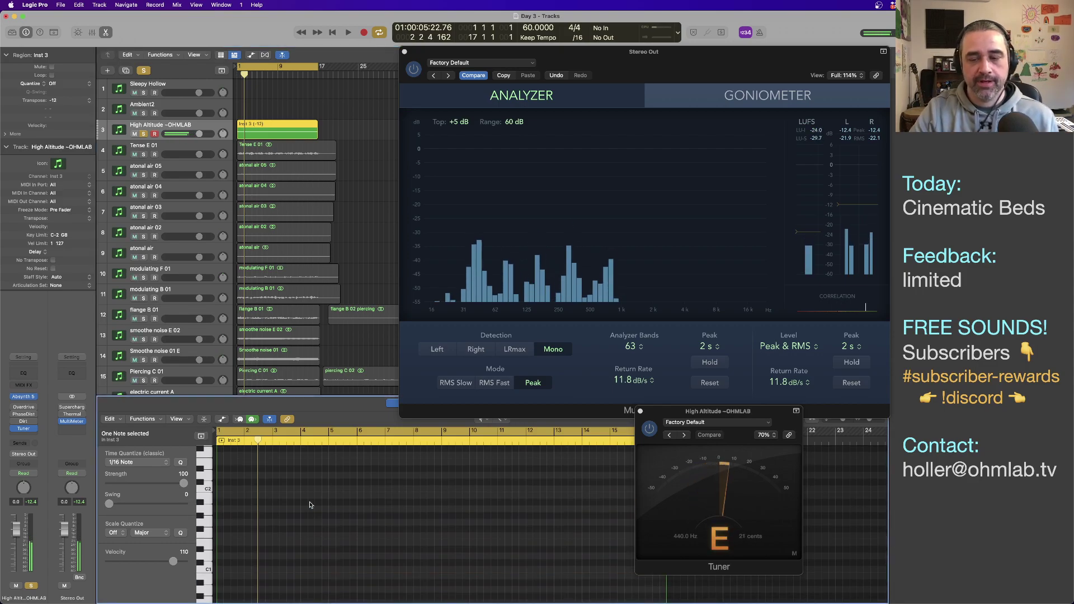
scroll(477, 540, down, 4)
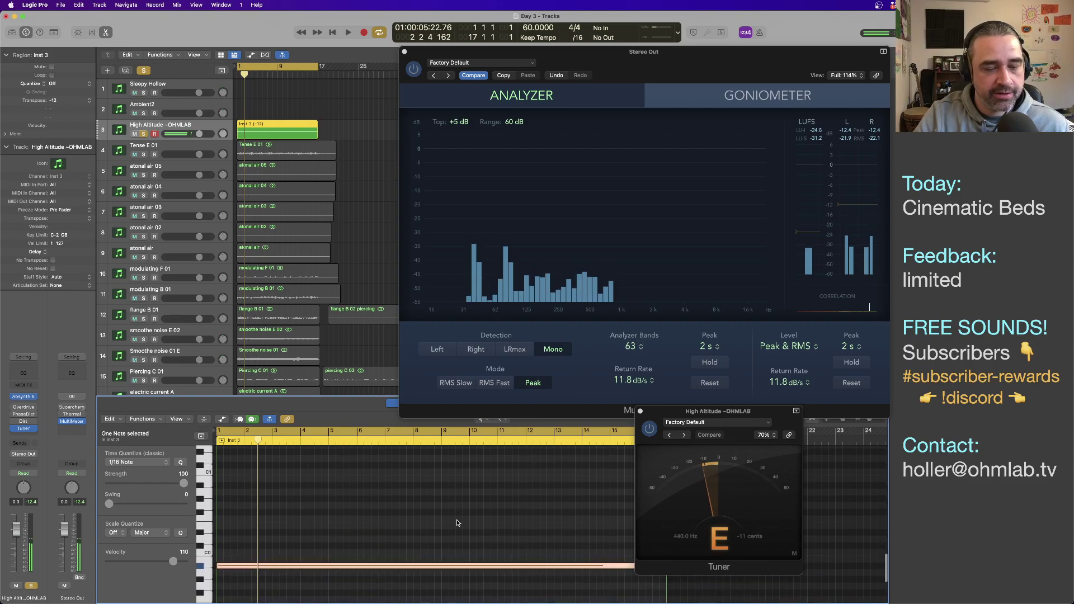
Step: Play the lowered note from the start while checking the synth's patch and opening its preset browser
key(Return)
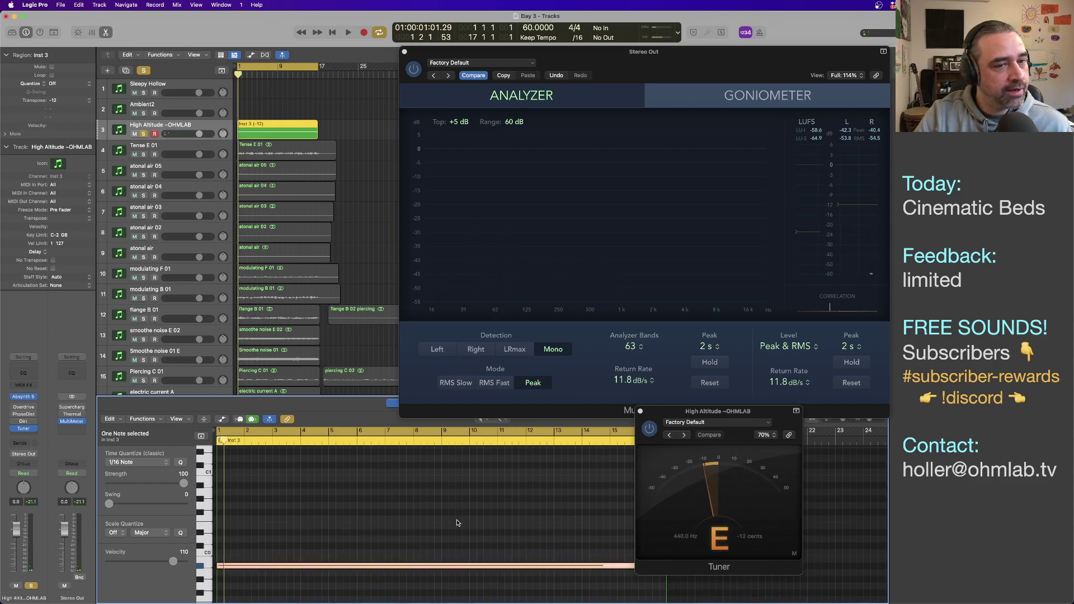
key(space)
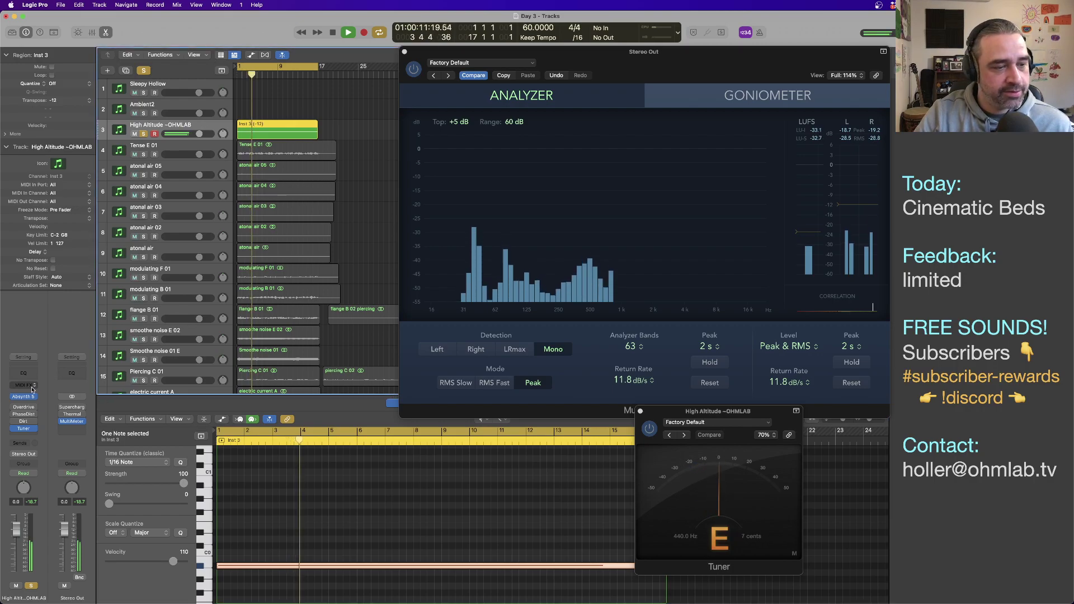
key(super+grave)
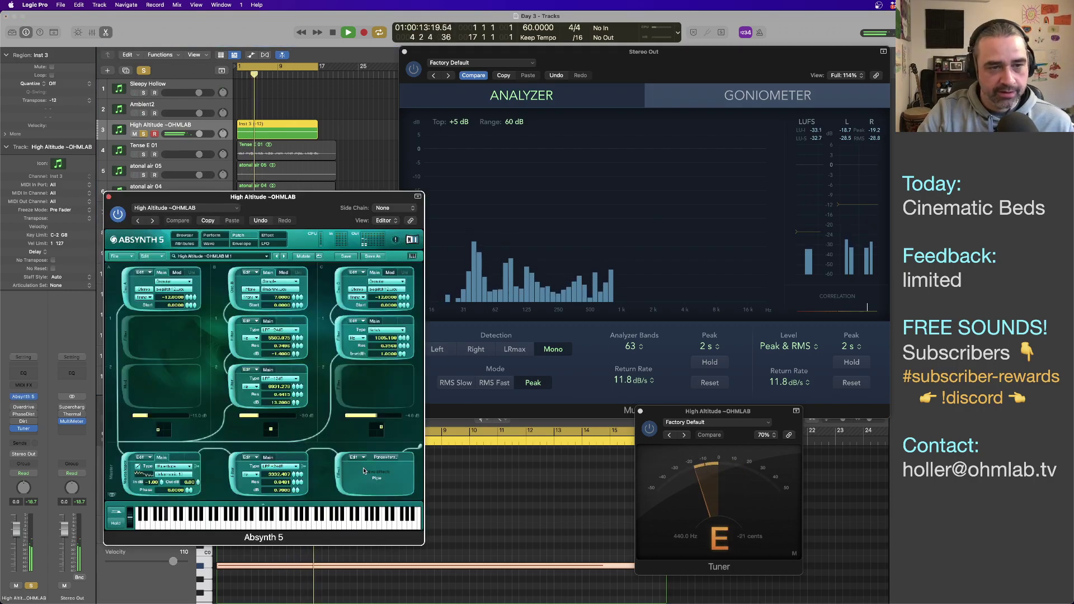
click(185, 235)
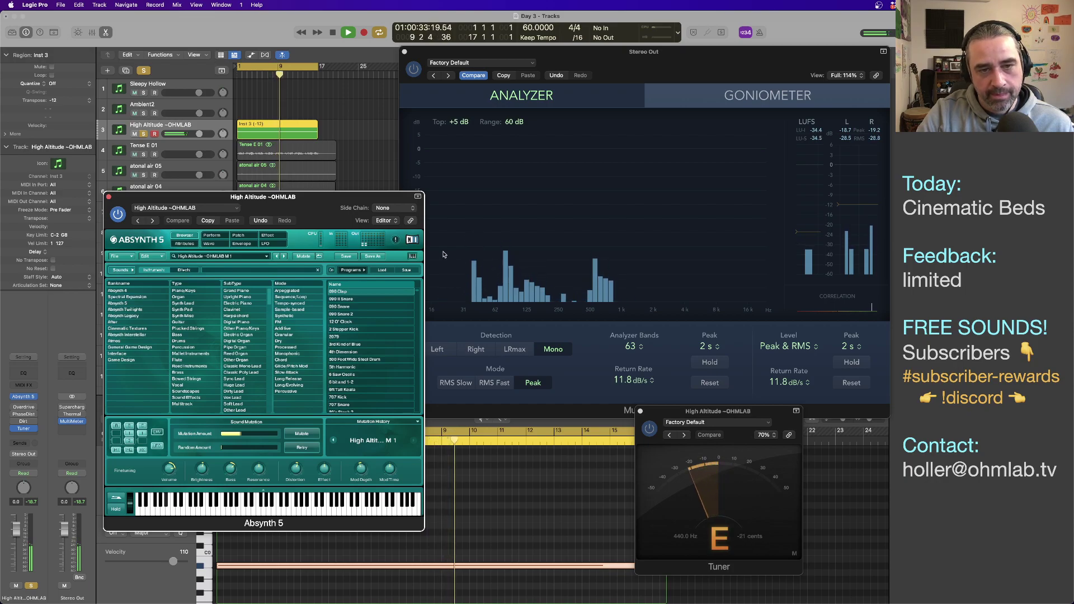
drag(312, 208, 251, 221)
Step: Stop playback, bounce the High Altitude region in place as texture 01, and save the project
key(space)
click(256, 131)
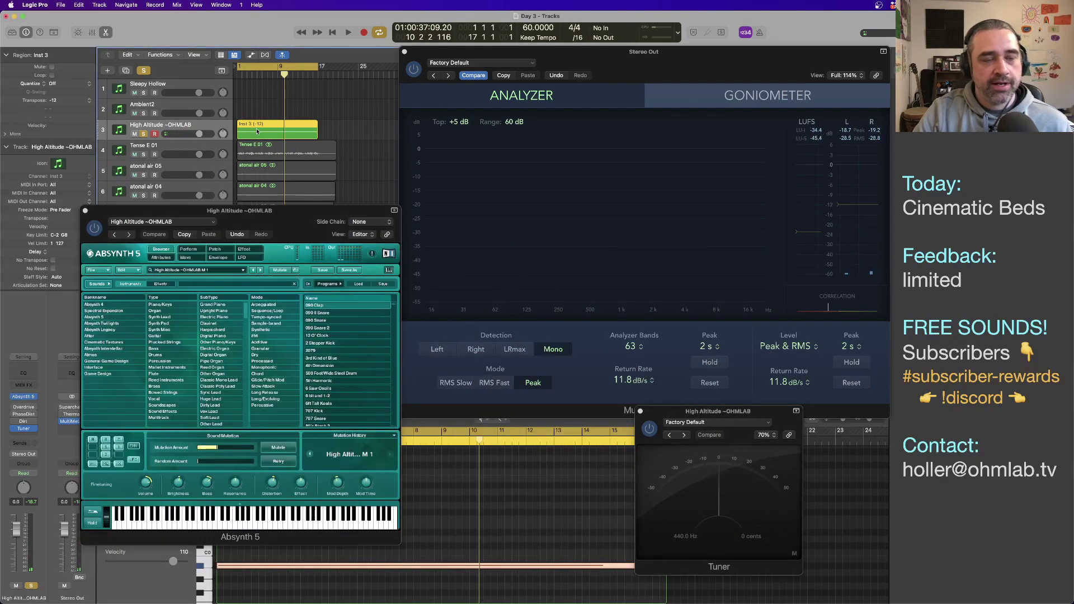
key(ctrl+b)
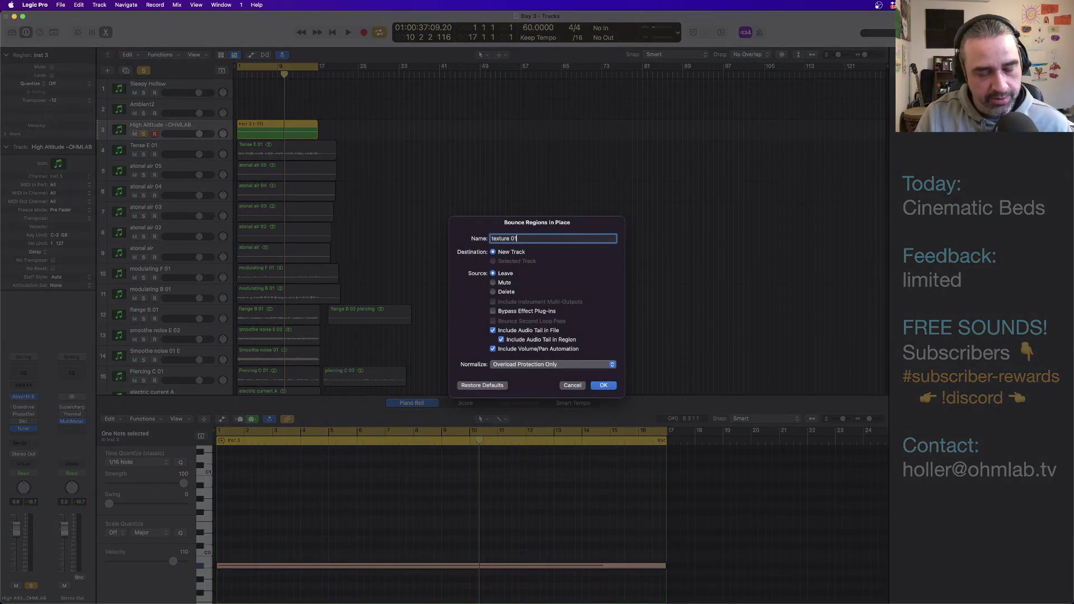
key(Return)
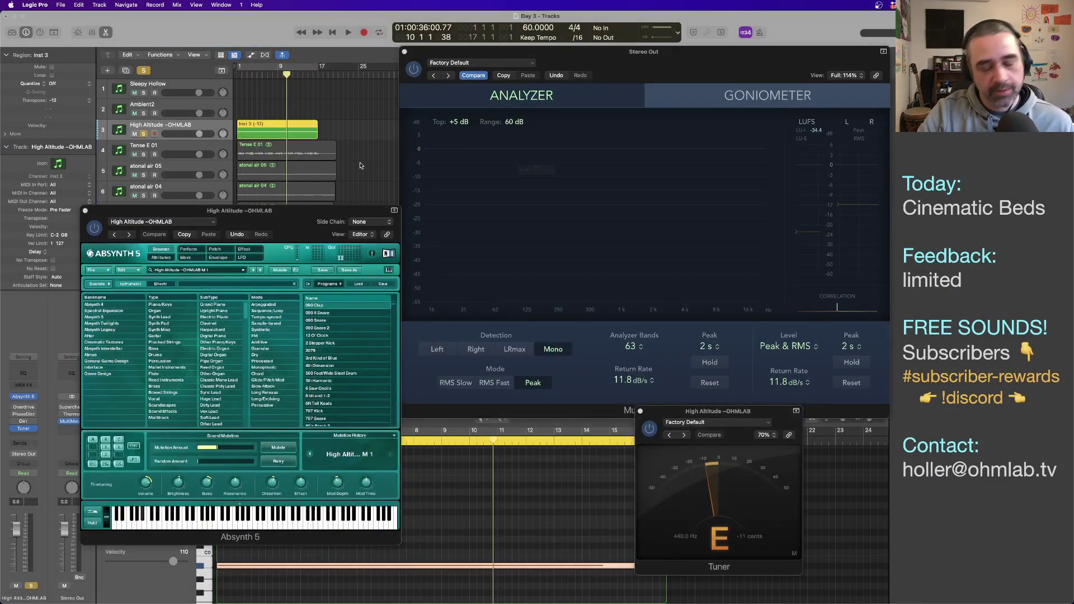
key(ctrl+s)
Step: Mutate the High Altitude ~OHMLAB patch with the Uncertain ~OHMLAB preset and play the variation from the start
click(292, 130)
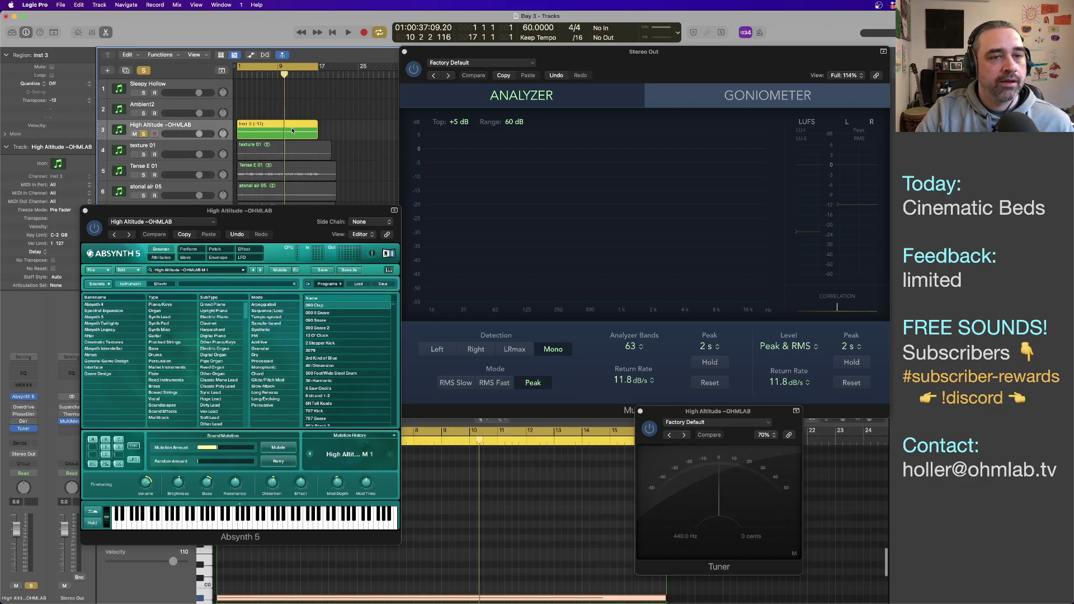
click(113, 335)
scroll(354, 358, down, 15)
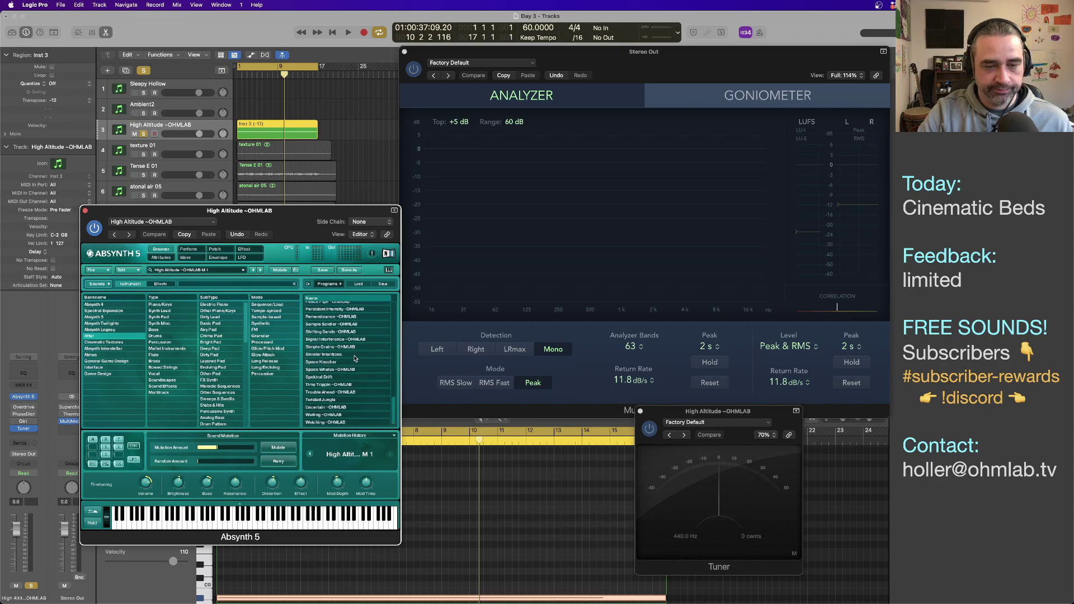
click(336, 407)
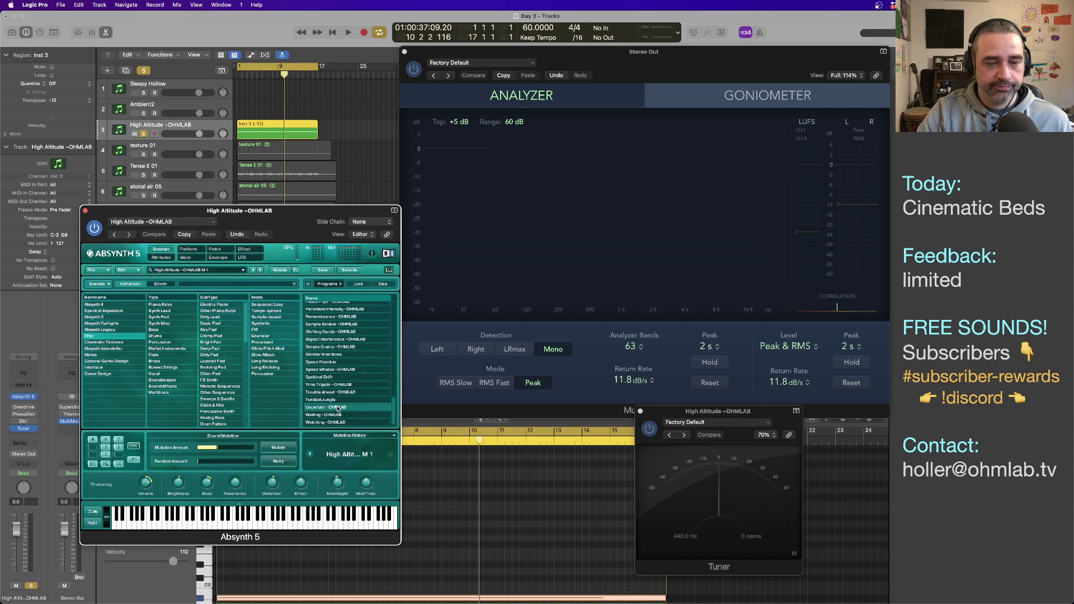
click(276, 448)
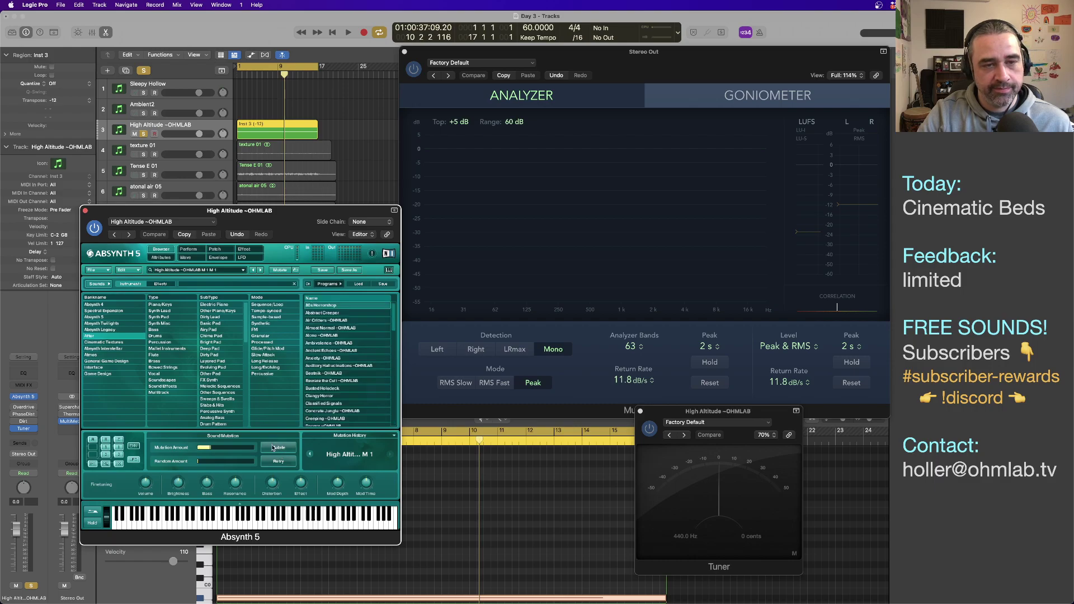
key(space)
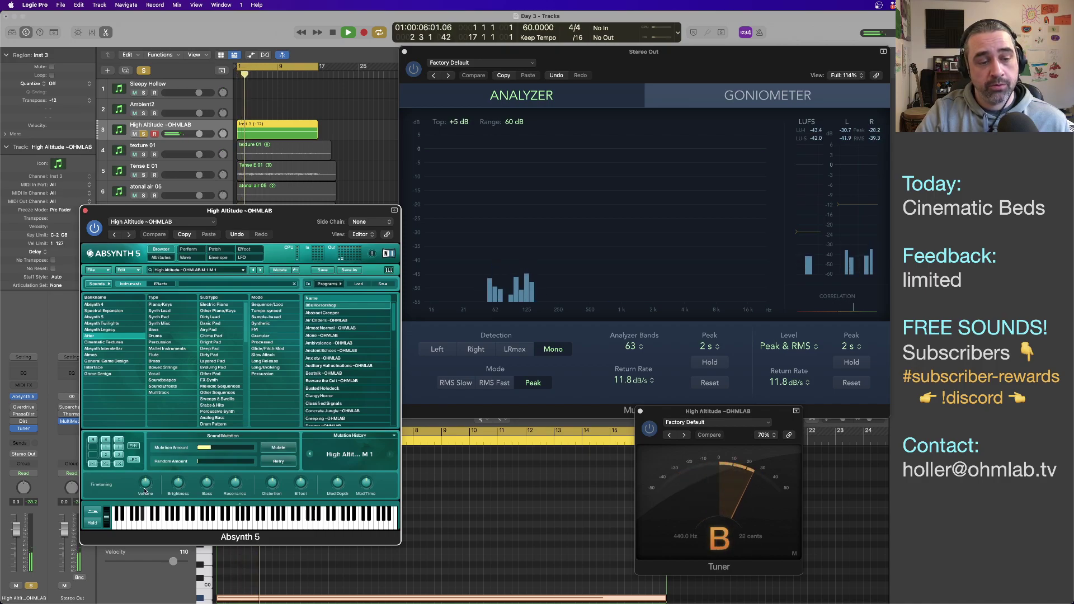
key(space)
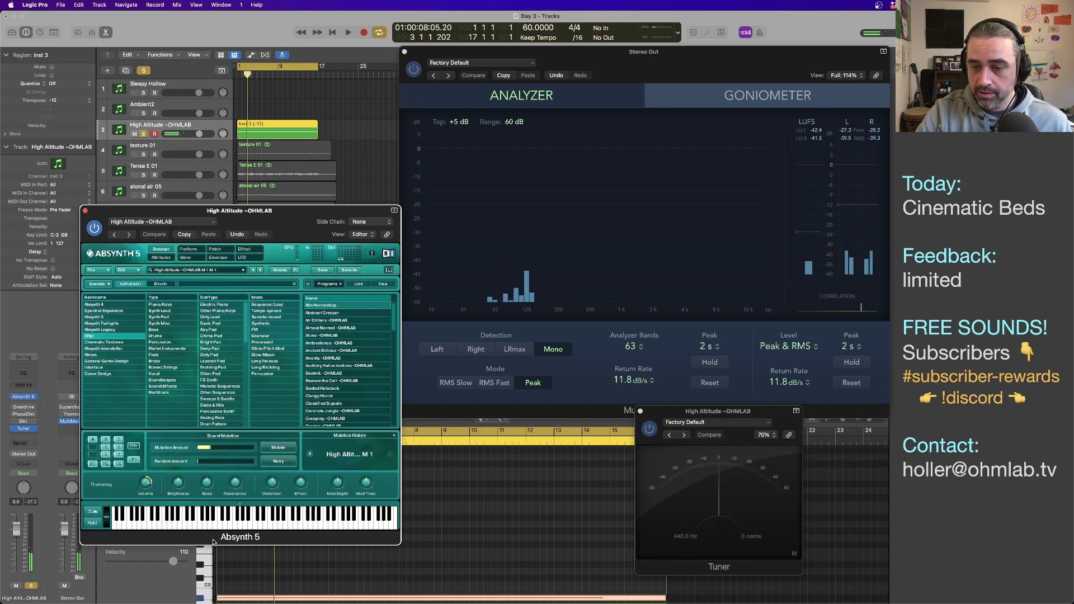
key(space)
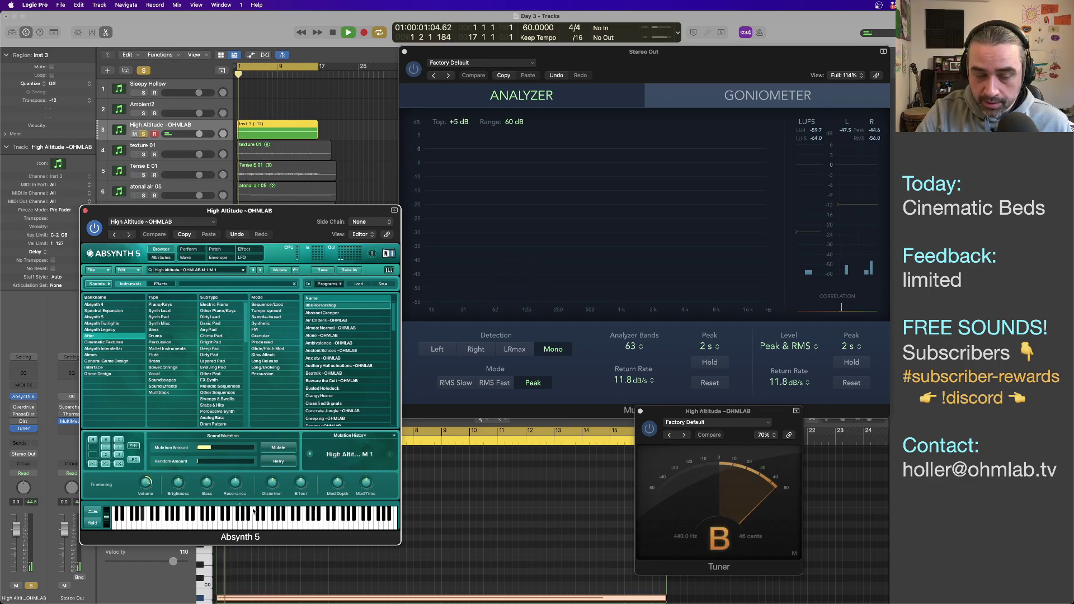
Step: Move the synth window clear of the note's start, raise the sustained note by nearly two octaves, and replay it
drag(217, 215, 387, 181)
key(space)
drag(233, 600, 236, 457)
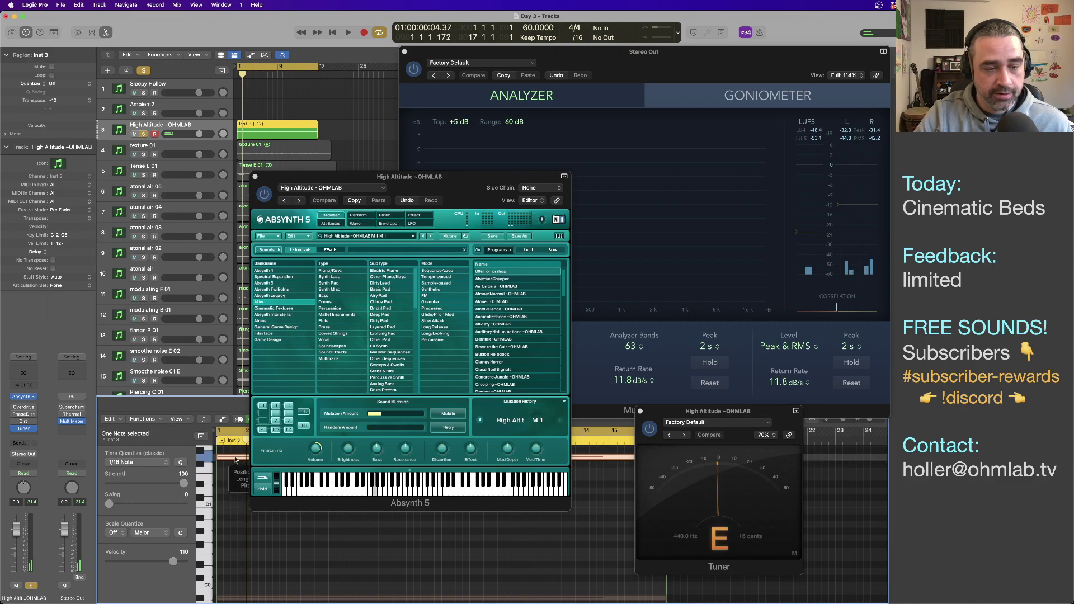
key(space)
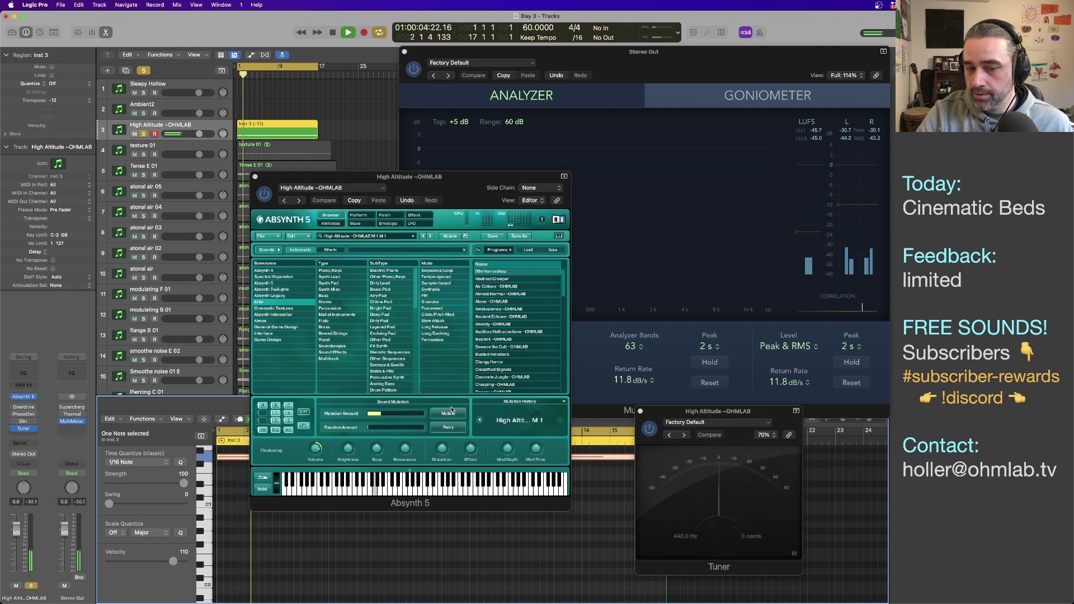
Step: Raise the output levels of all three oscillator channels in the playing variation's patch
click(384, 215)
drag(393, 396, 419, 395)
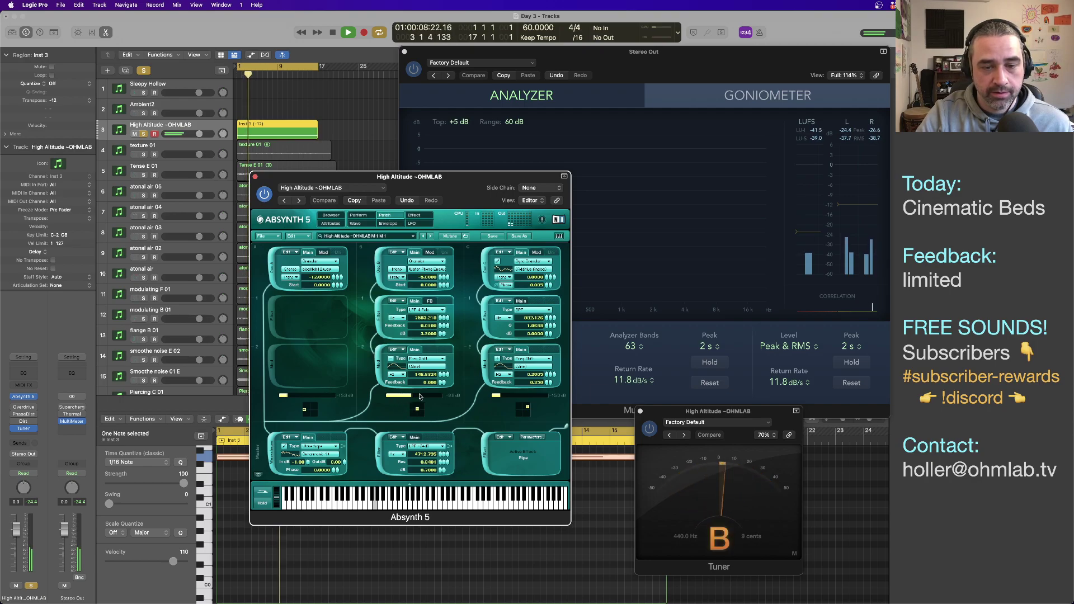
drag(502, 399, 527, 395)
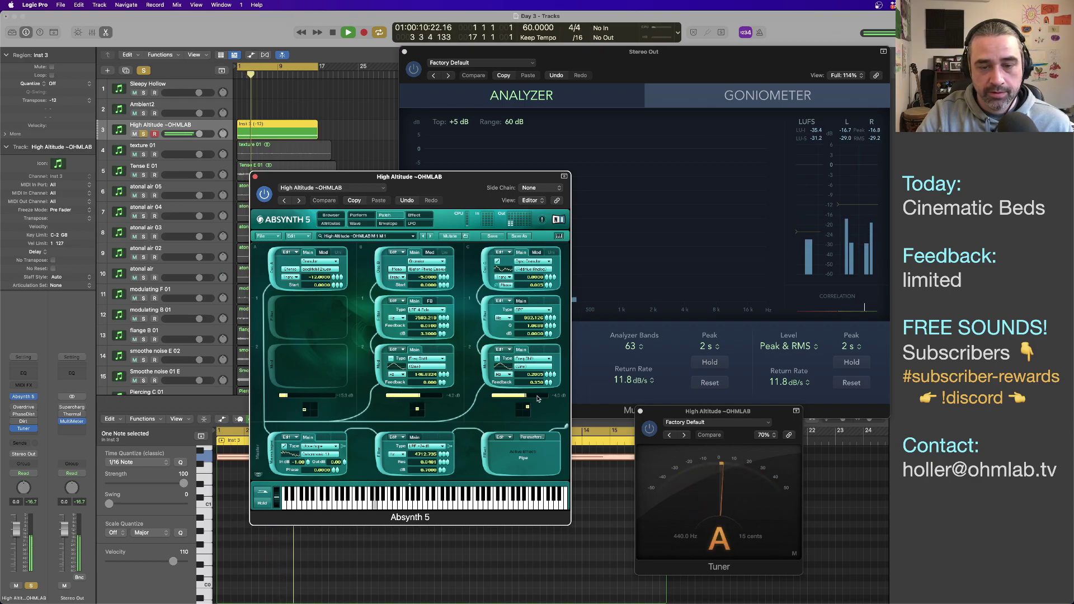
drag(282, 396, 305, 398)
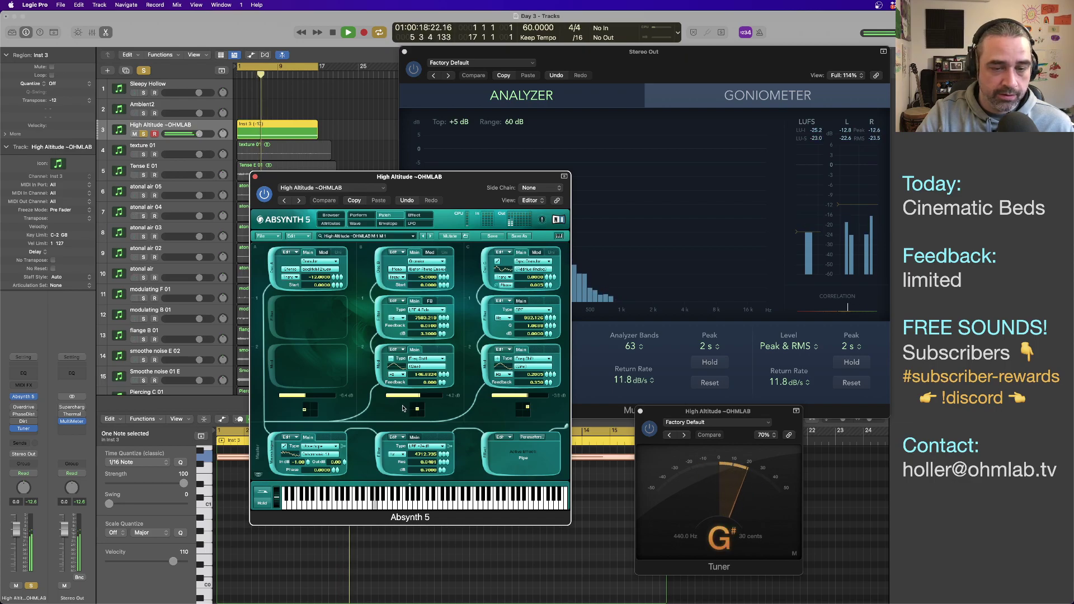
drag(411, 398, 410, 398)
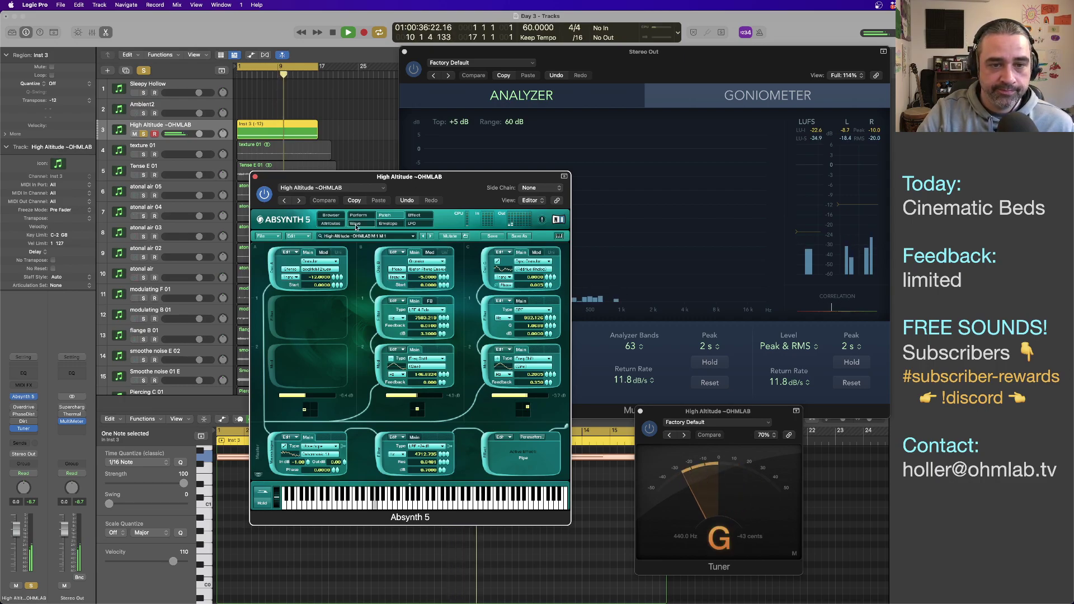
Step: Check the variation's envelope and LFO settings while it plays, and return to the patch modules
click(388, 224)
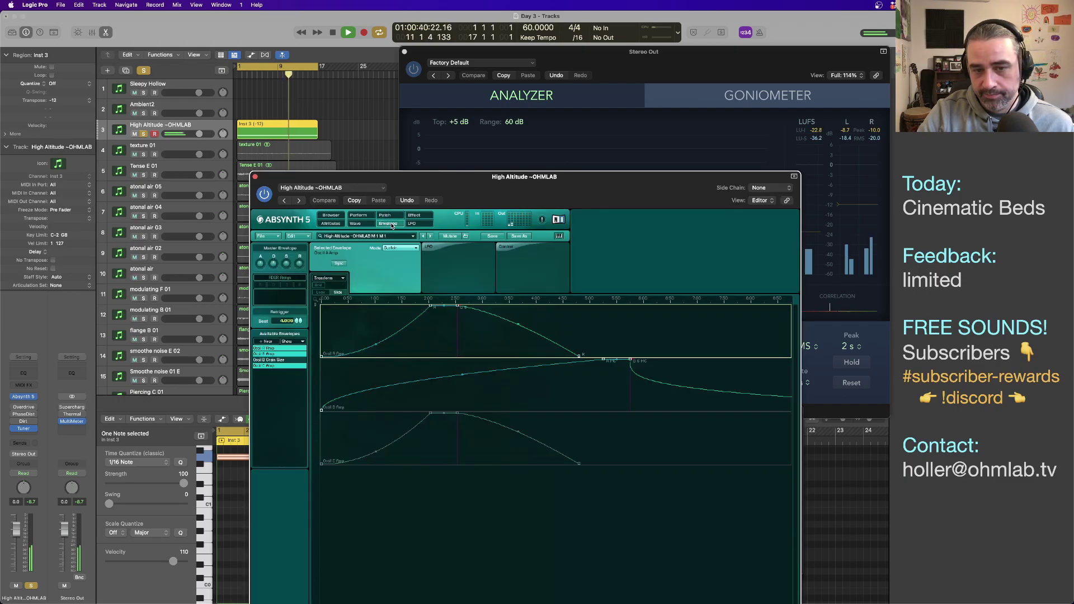
click(414, 224)
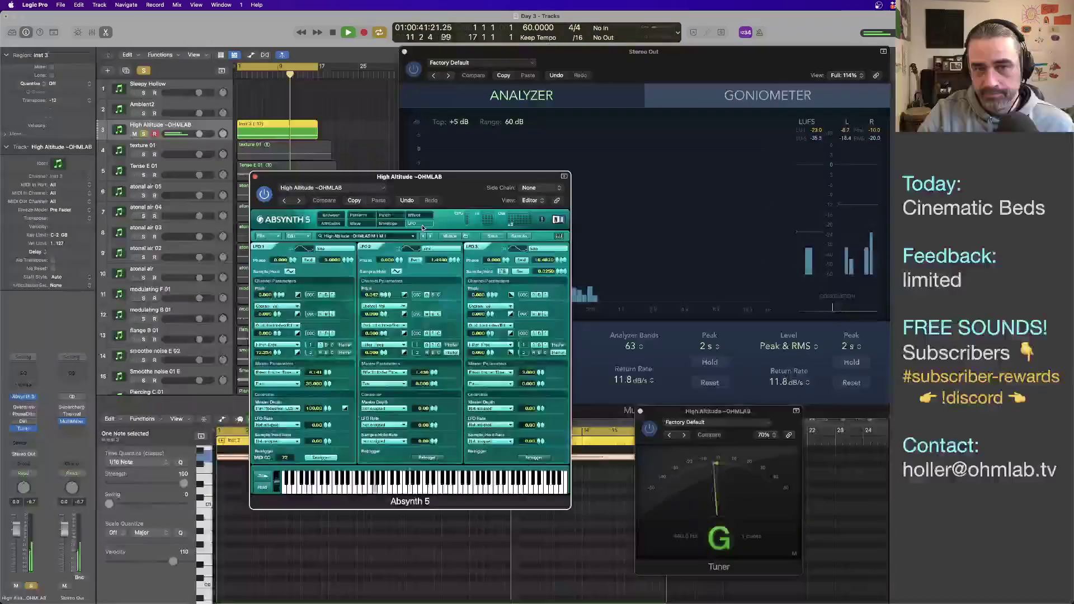
click(386, 216)
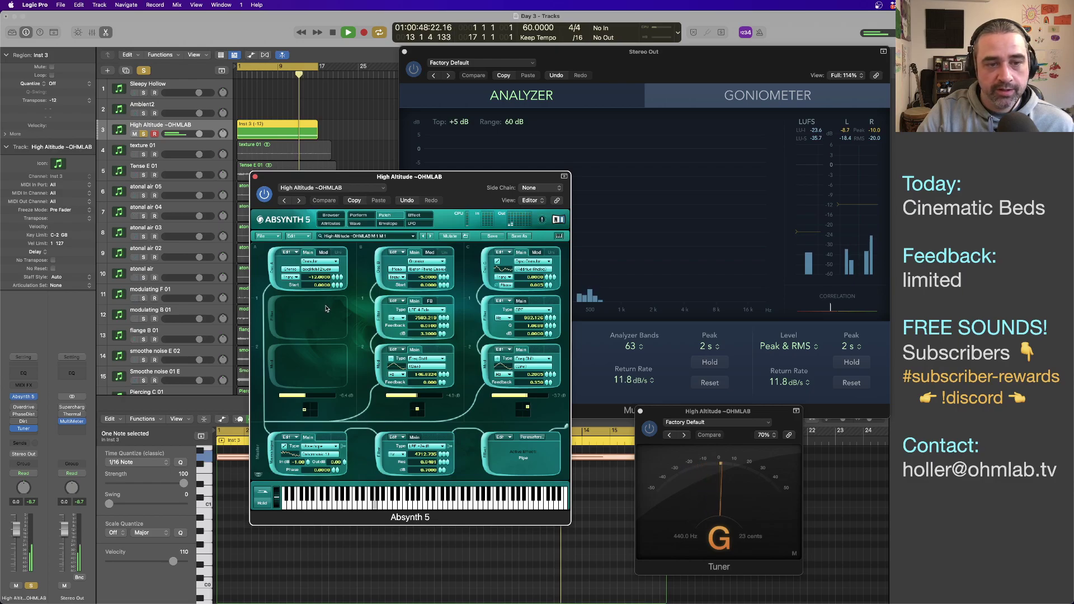
Step: Replay the variation from the start and slightly raise the first oscillator channel's output level
key(space)
key(Return)
key(space)
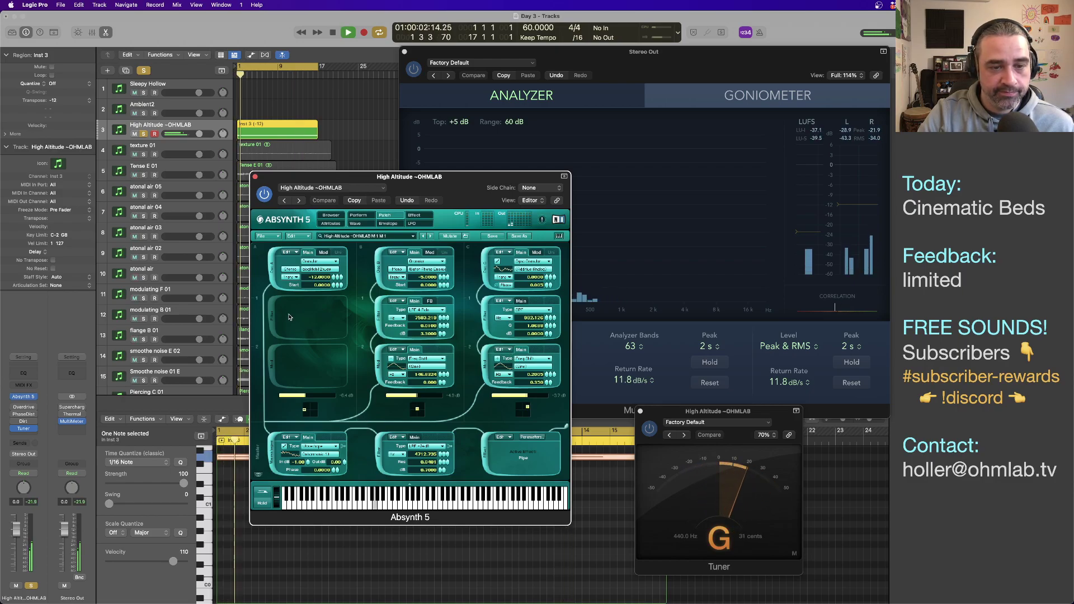
drag(306, 396, 315, 397)
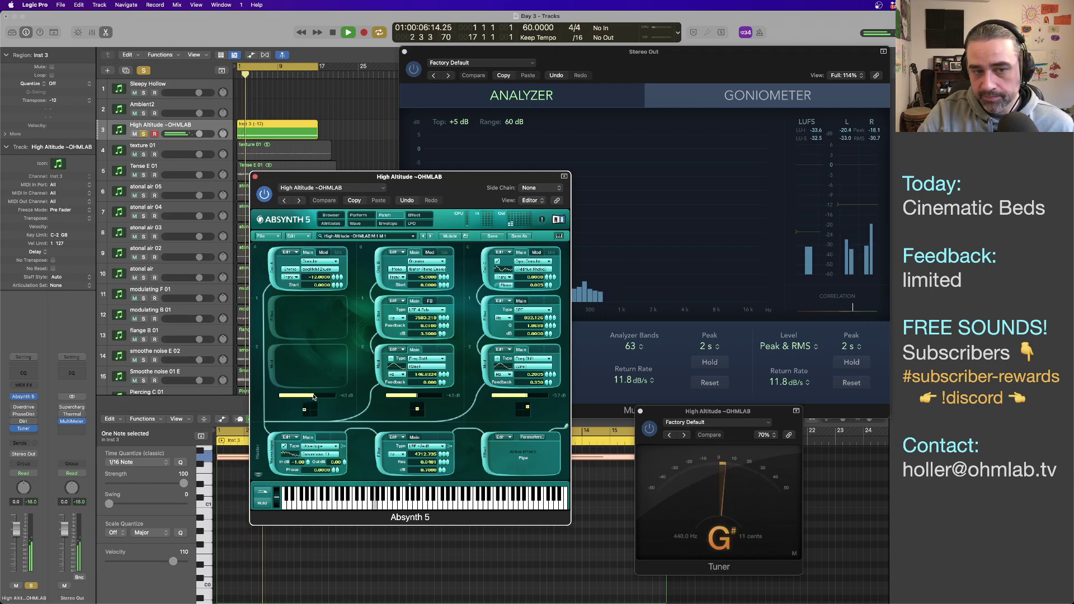
key(space)
Step: Audition the first and second oscillator channels one at a time, each with the other two channels switched off
click(386, 269)
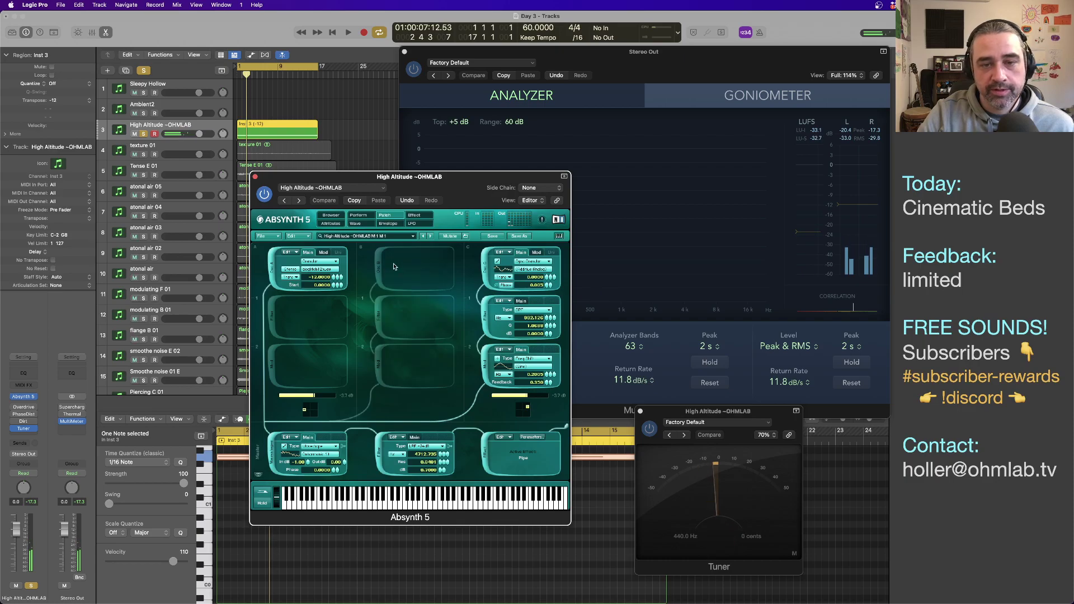
click(482, 272)
key(shift+space)
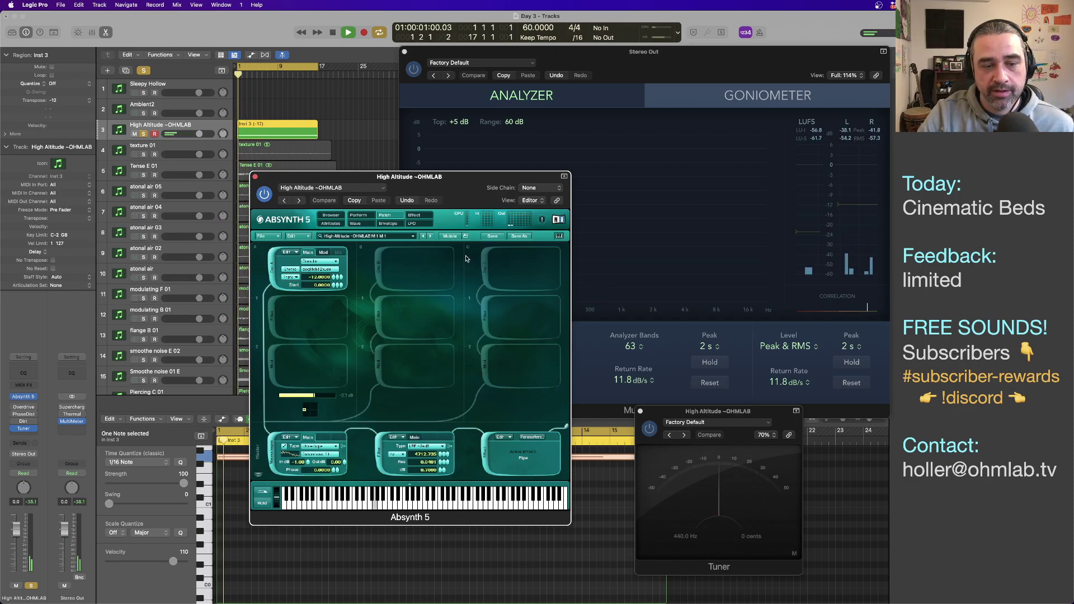
key(space)
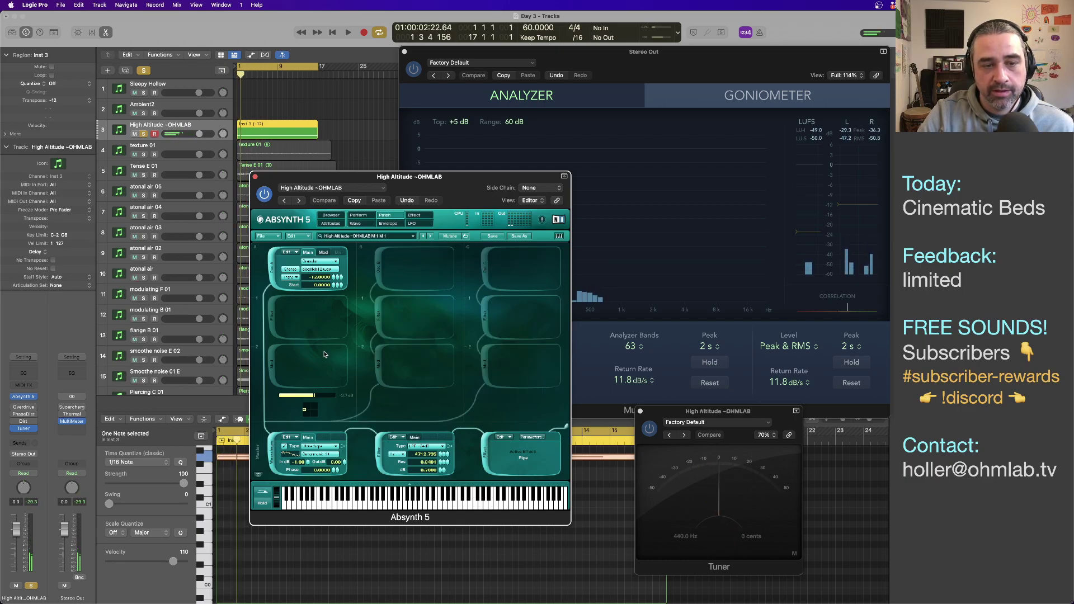
click(378, 270)
click(273, 271)
key(shift+space)
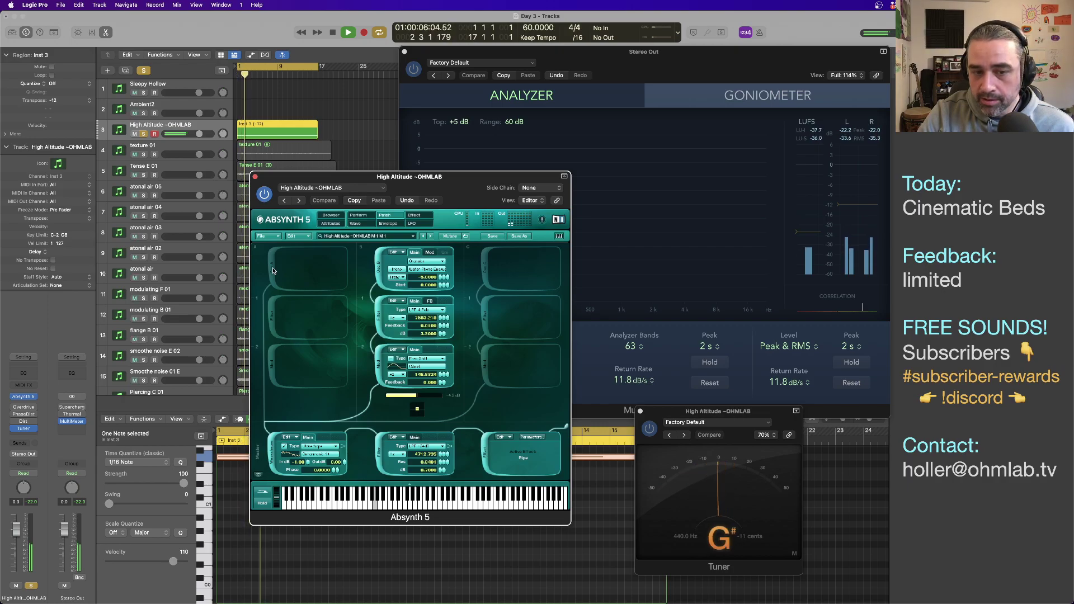
key(space)
Step: Play the third oscillator channel on its own and raise its modulator feedback and its filter's dB value
click(381, 274)
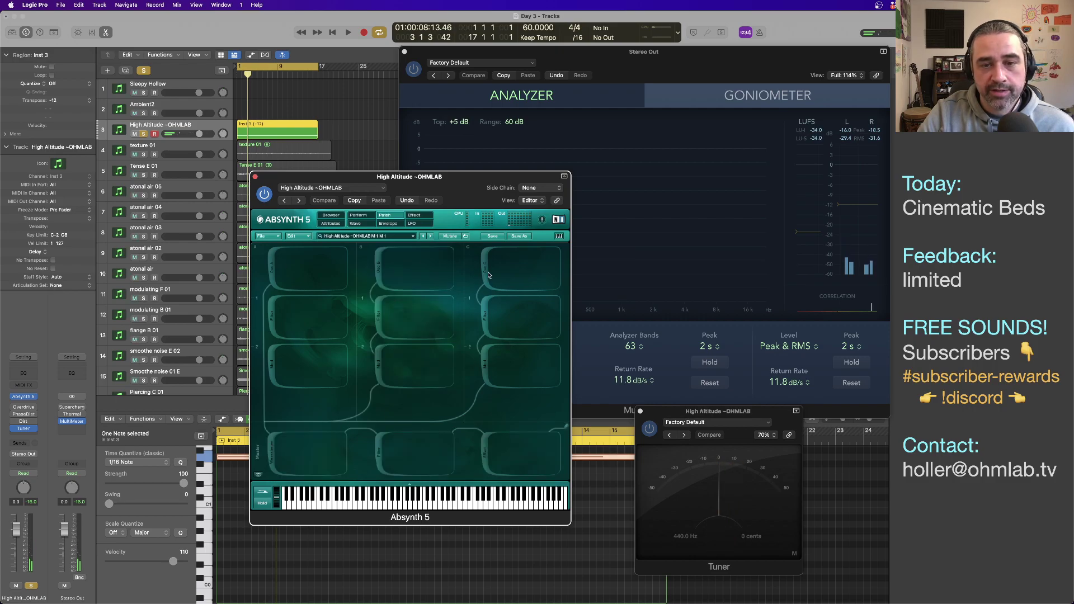
click(487, 263)
key(space)
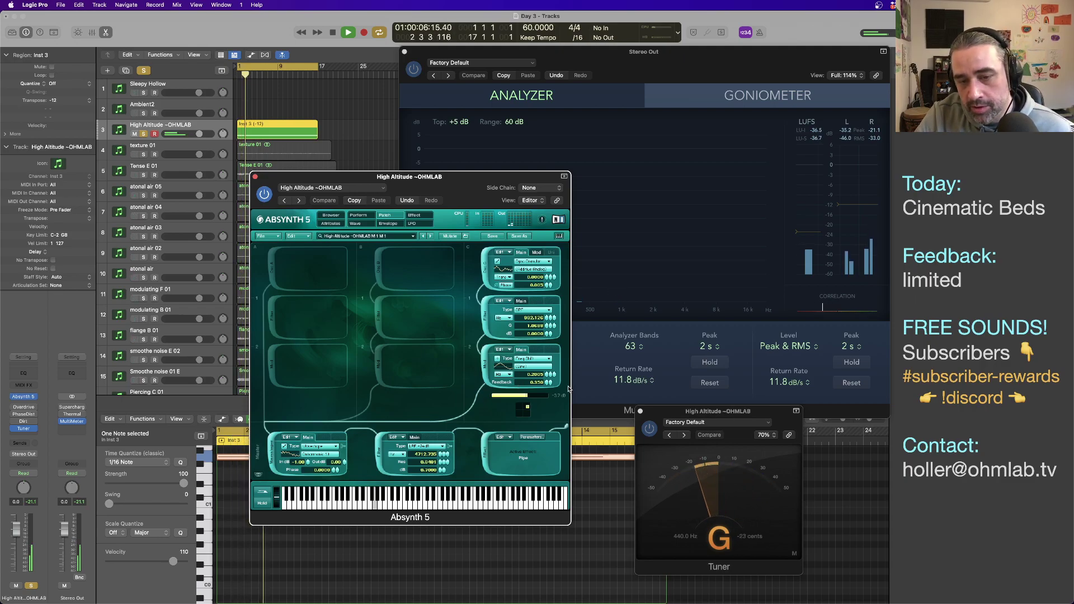
drag(548, 386, 549, 378)
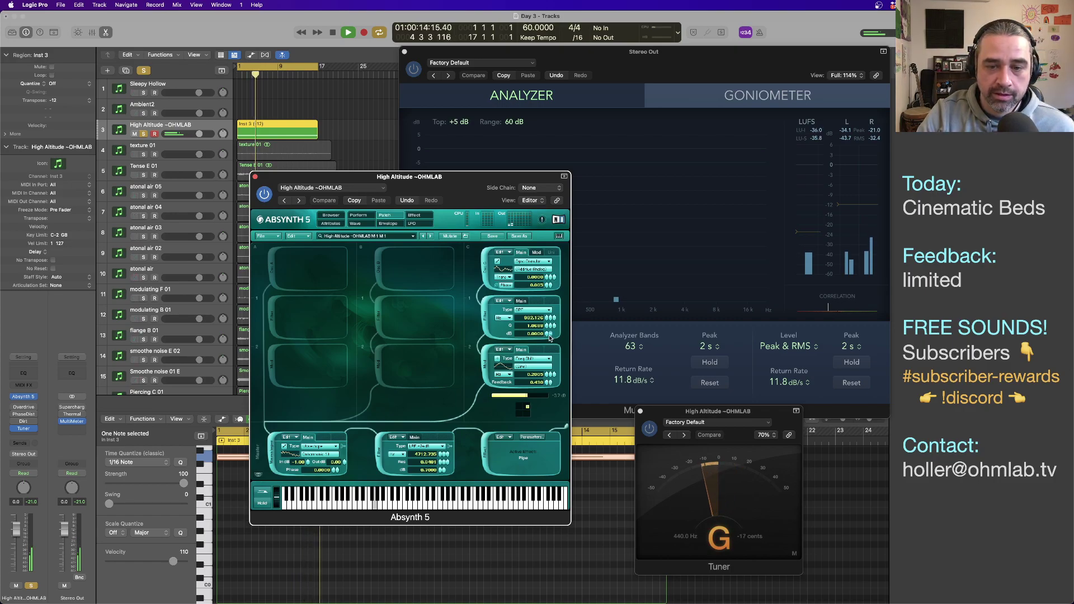
drag(548, 334, 547, 321)
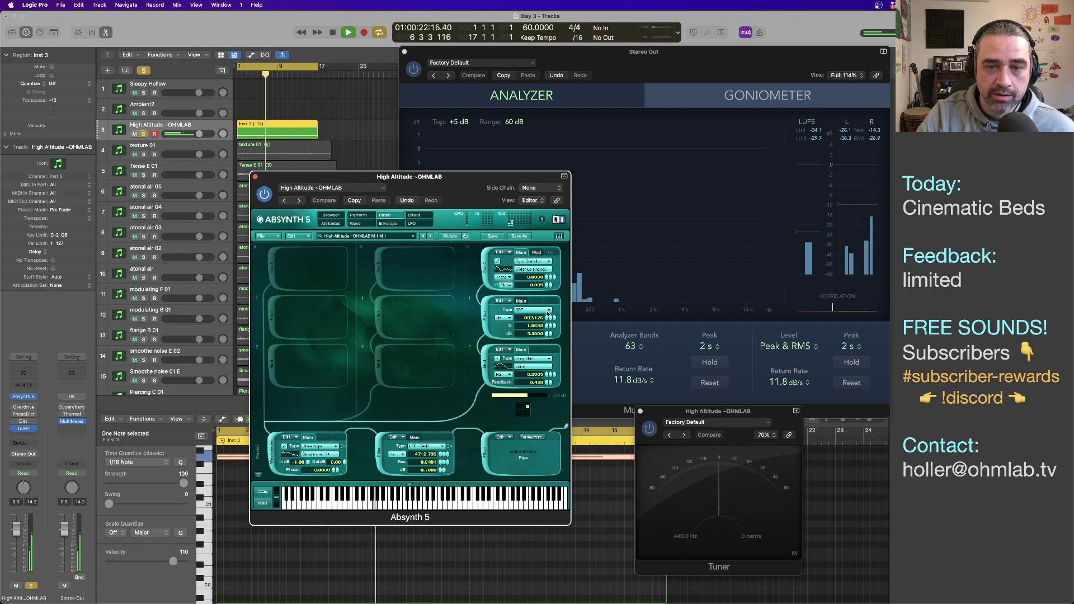
drag(547, 313, 547, 313)
Step: Switch the first two oscillator channels back on, replay the full patch from the start, and lower the third channel's output level
key(space)
click(272, 264)
click(375, 265)
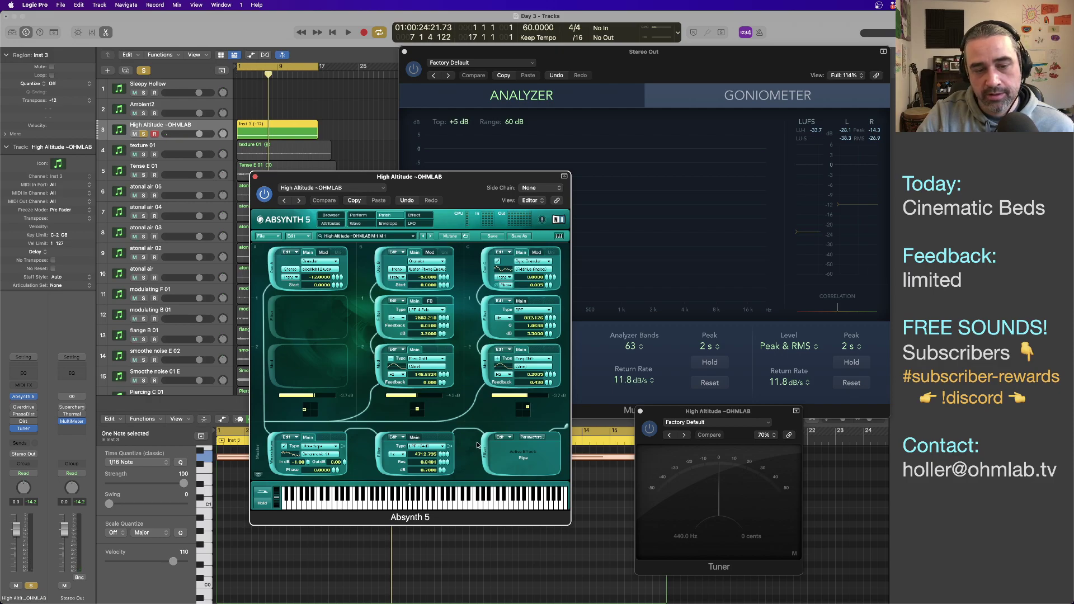
key(Return)
key(space)
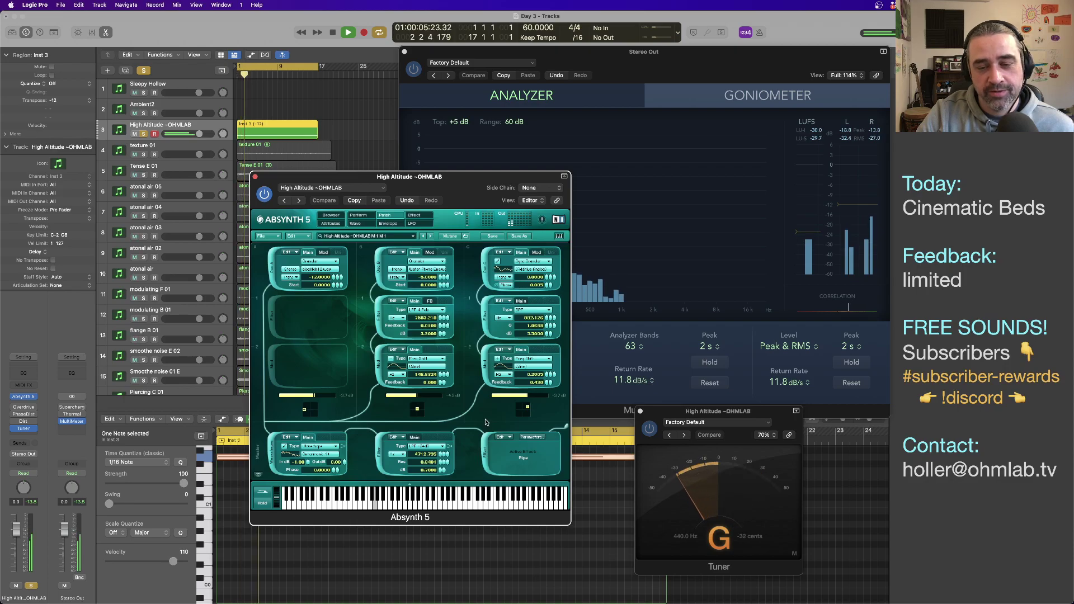
drag(524, 401, 515, 398)
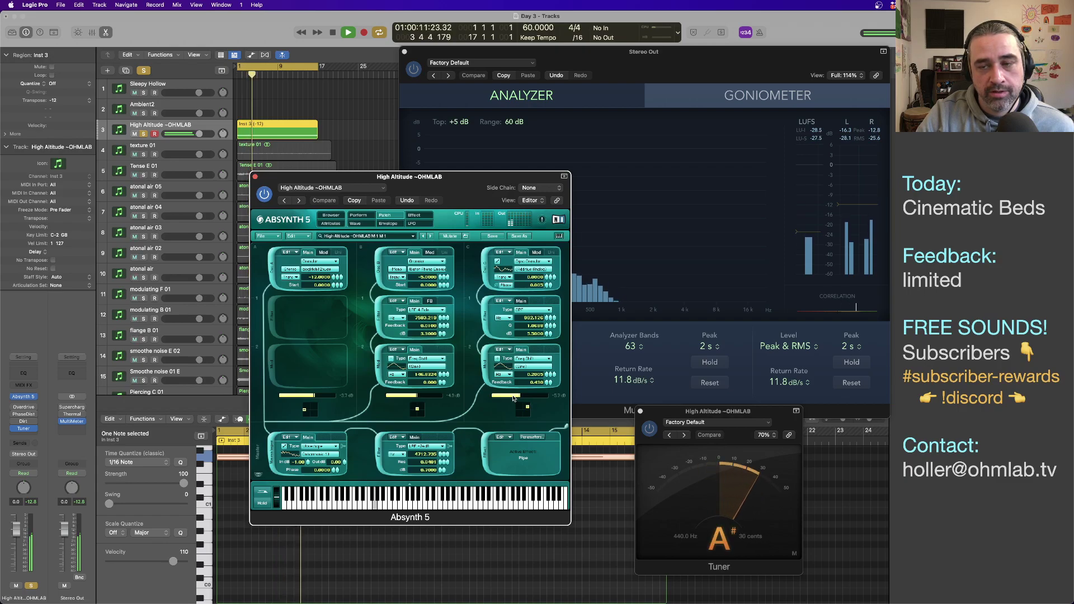
Step: Lower the master filter's cutoff frequency, replay from the start, and raise the filter's gain to about 4.2 dB
drag(442, 178, 321, 155)
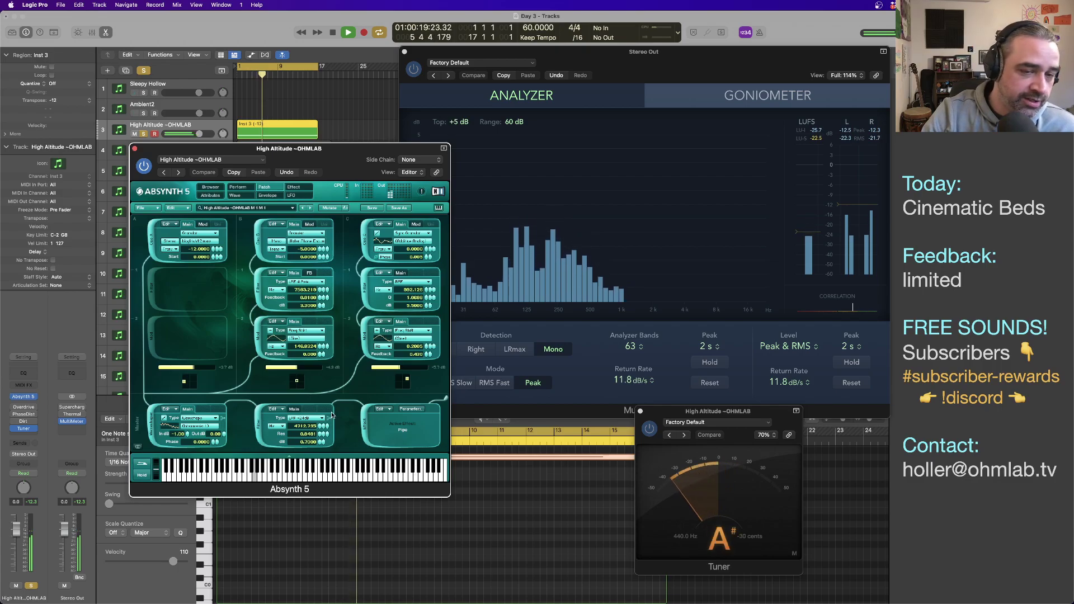
mouse_move(345, 149)
mouse_down()
mouse_move(419, 241)
mouse_move(340, 133)
mouse_move(347, 152)
mouse_move(336, 157)
mouse_up()
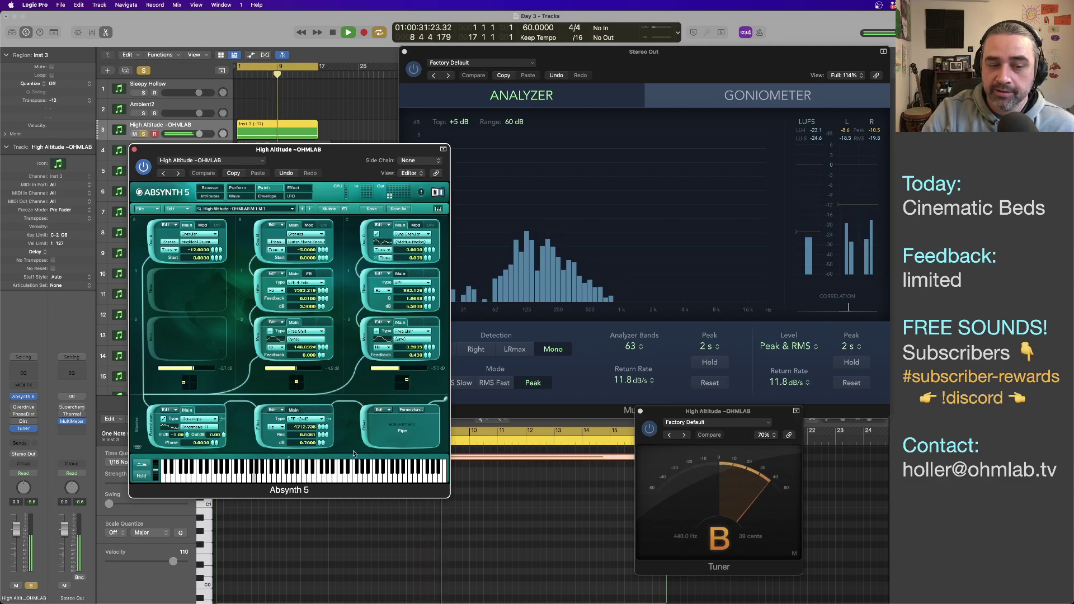
drag(320, 429, 312, 456)
key(Return)
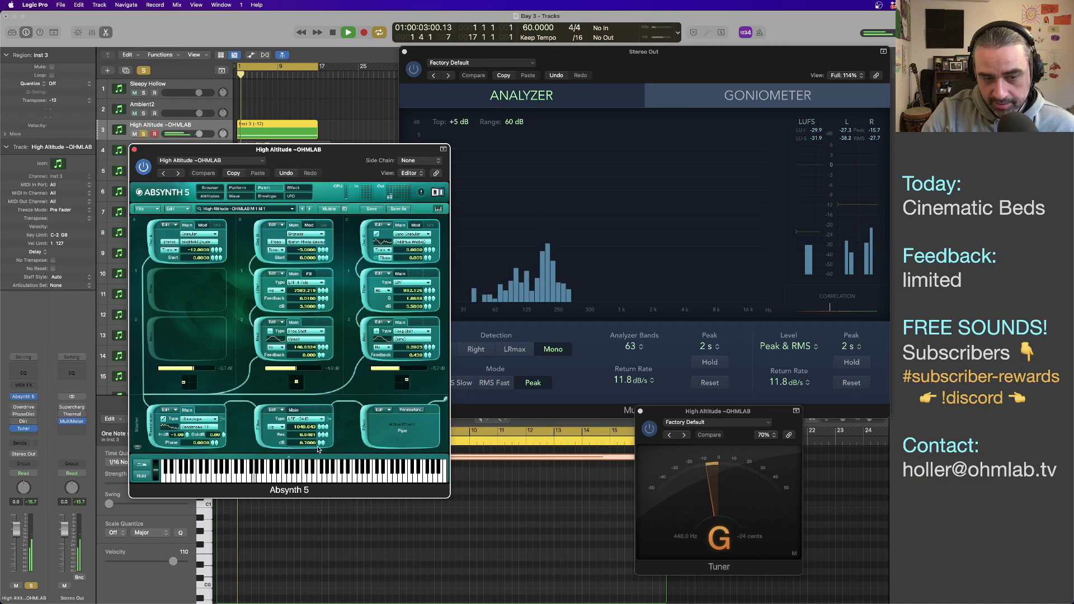
scroll(320, 442, up, 5)
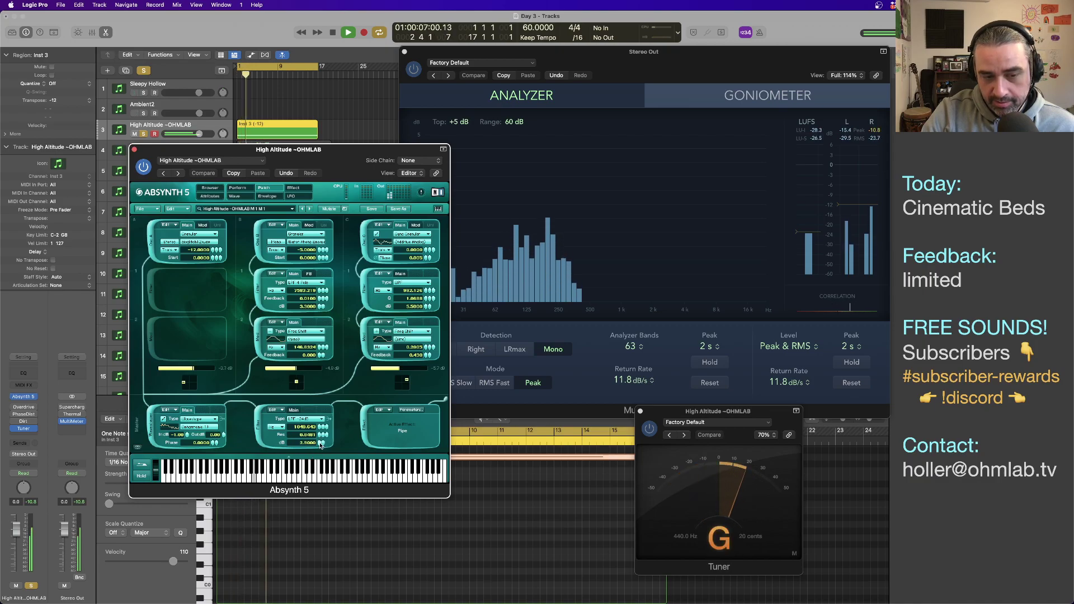
scroll(320, 444, up, 3)
scroll(321, 443, up, 3)
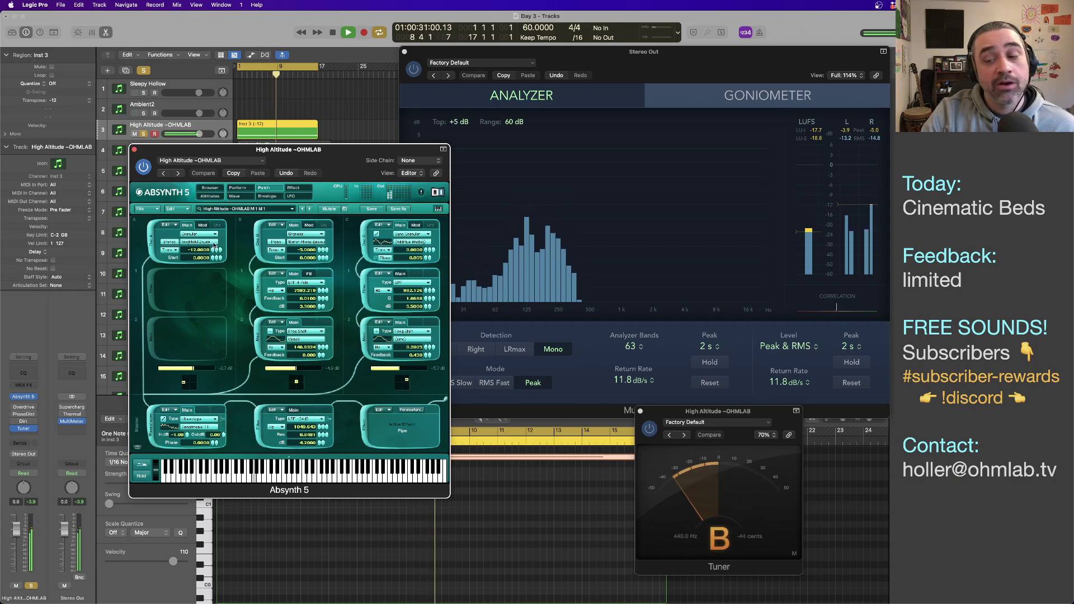
Step: Stop playback and bounce the High Altitude region in place to a new track named lower growly 01
drag(279, 150, 213, 213)
key(space)
click(252, 134)
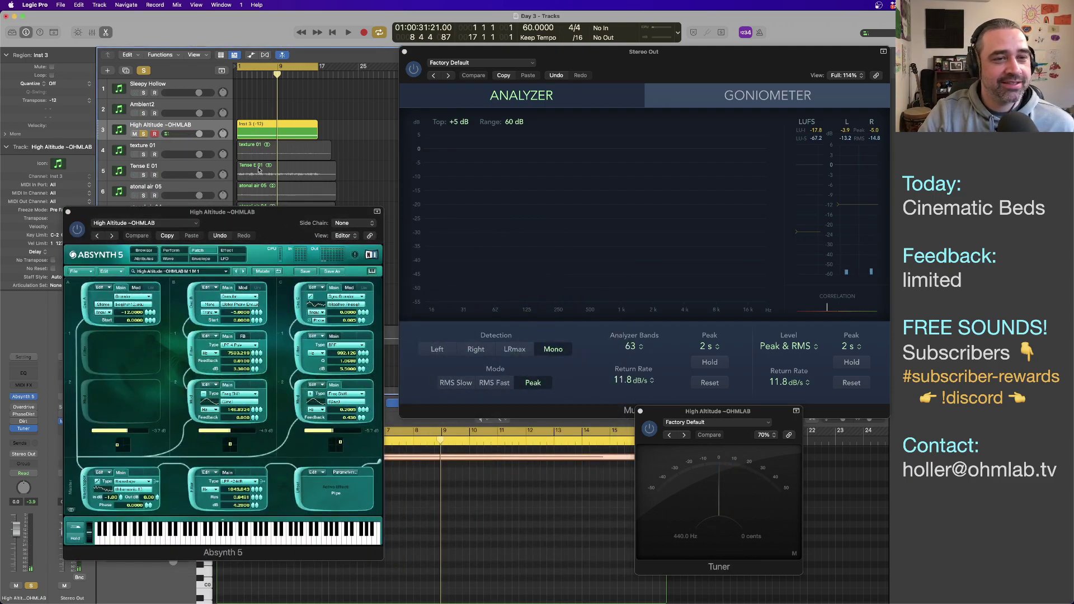
key(ctrl+b)
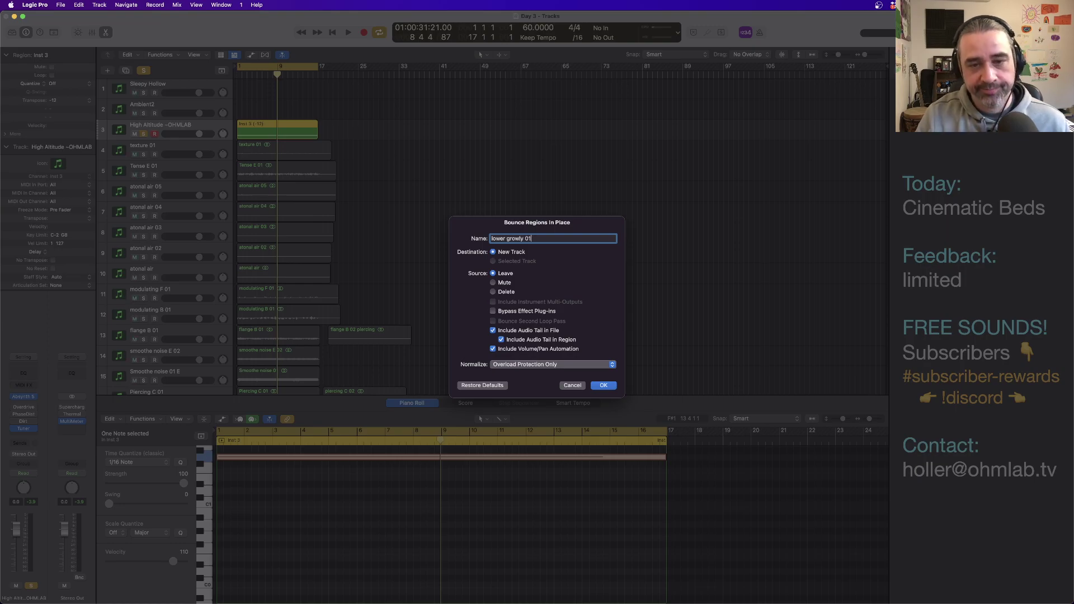
key(Return)
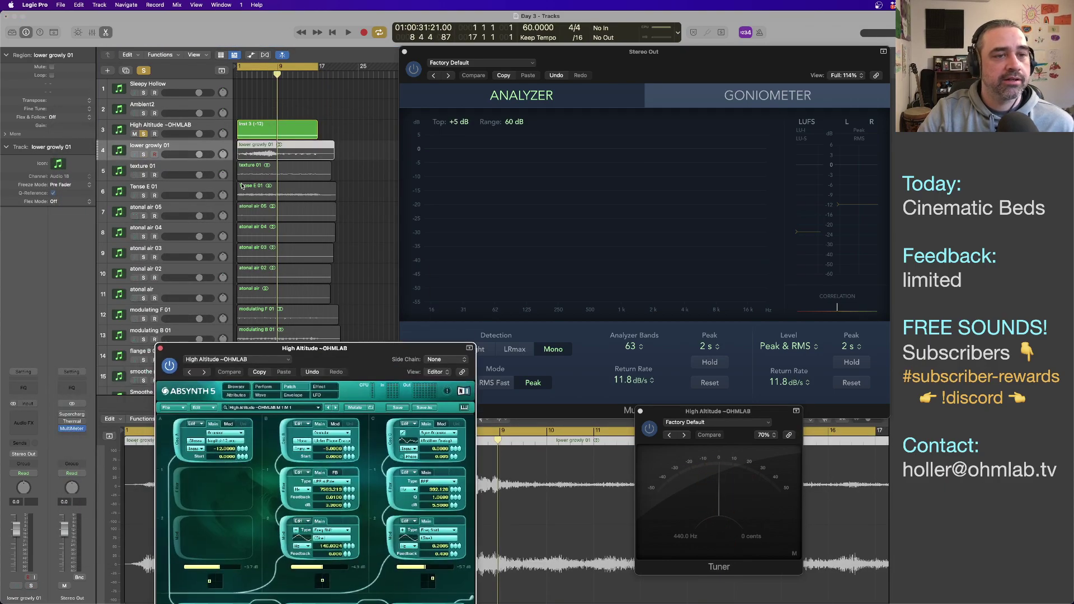
Step: Raise the High Altitude region's sustained note to a few semitones above C5, auditioning the pitch along the way
click(201, 128)
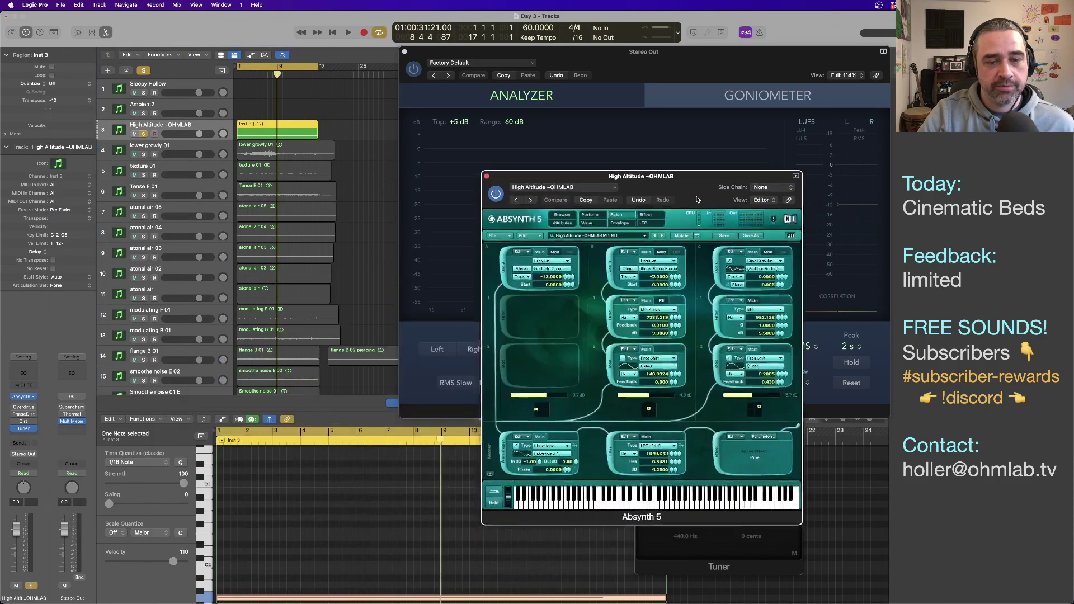
click(253, 598)
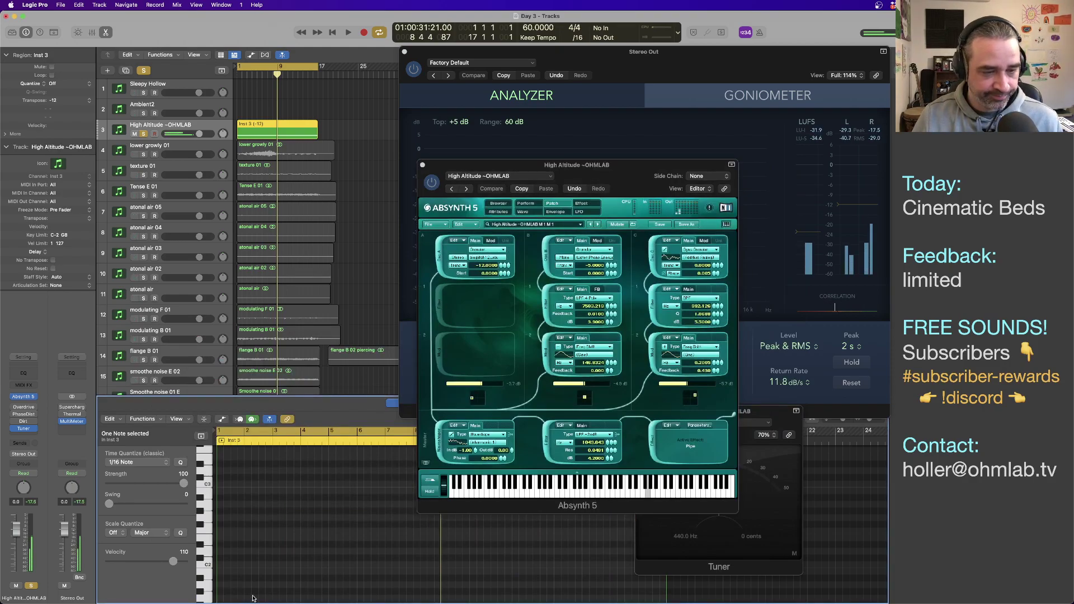
scroll(307, 560, up, 6)
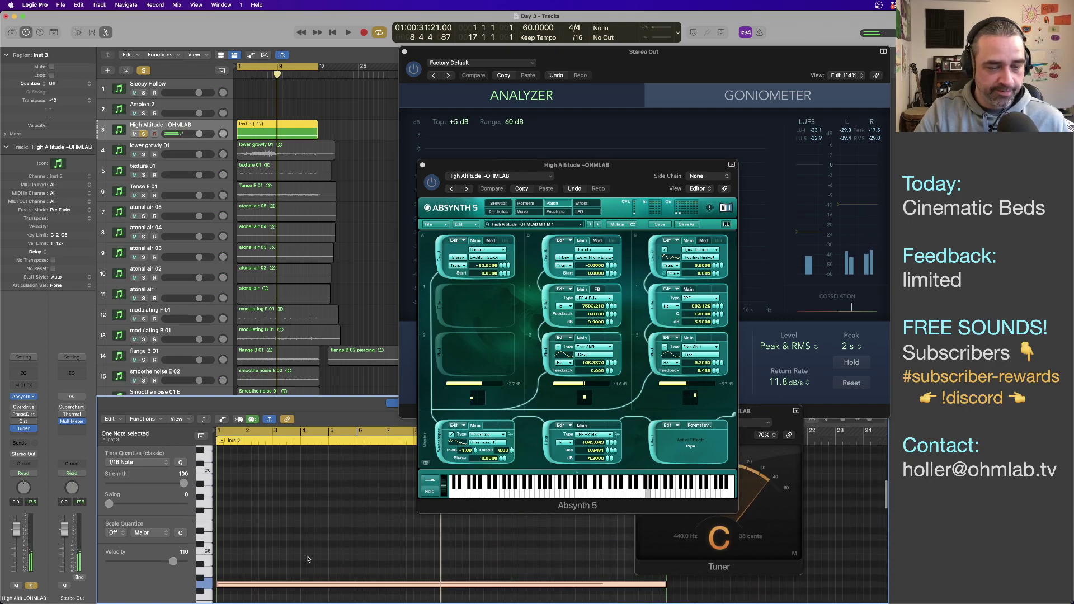
key(space)
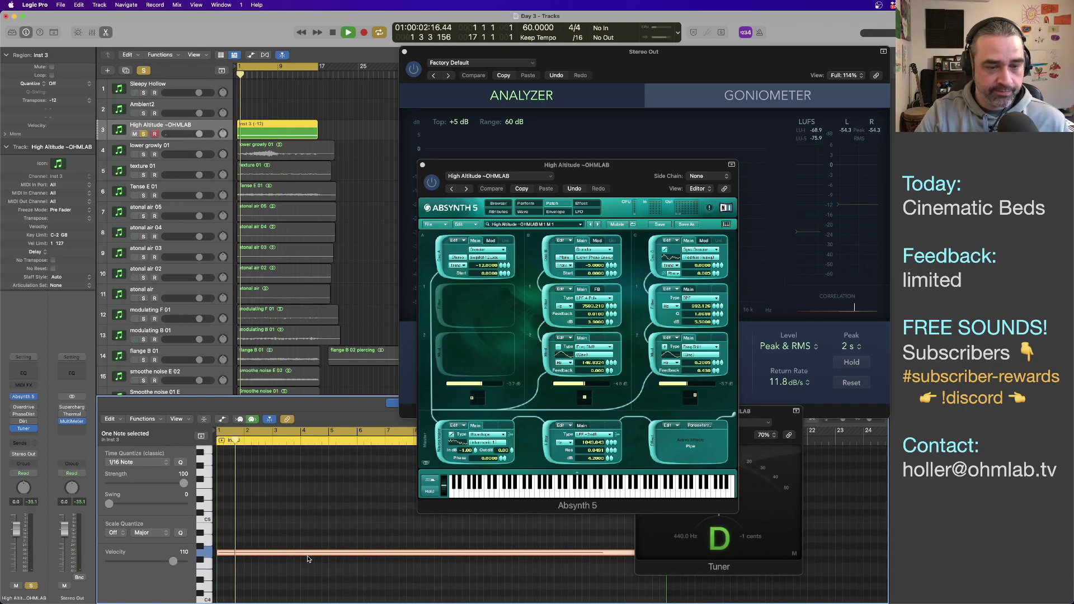
key(space)
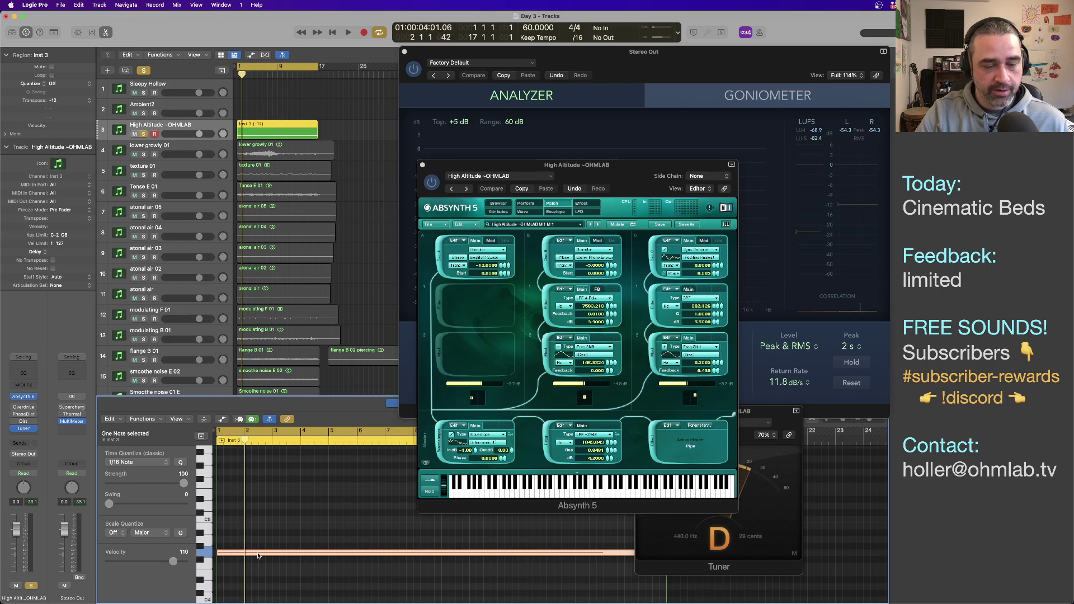
drag(233, 554, 232, 494)
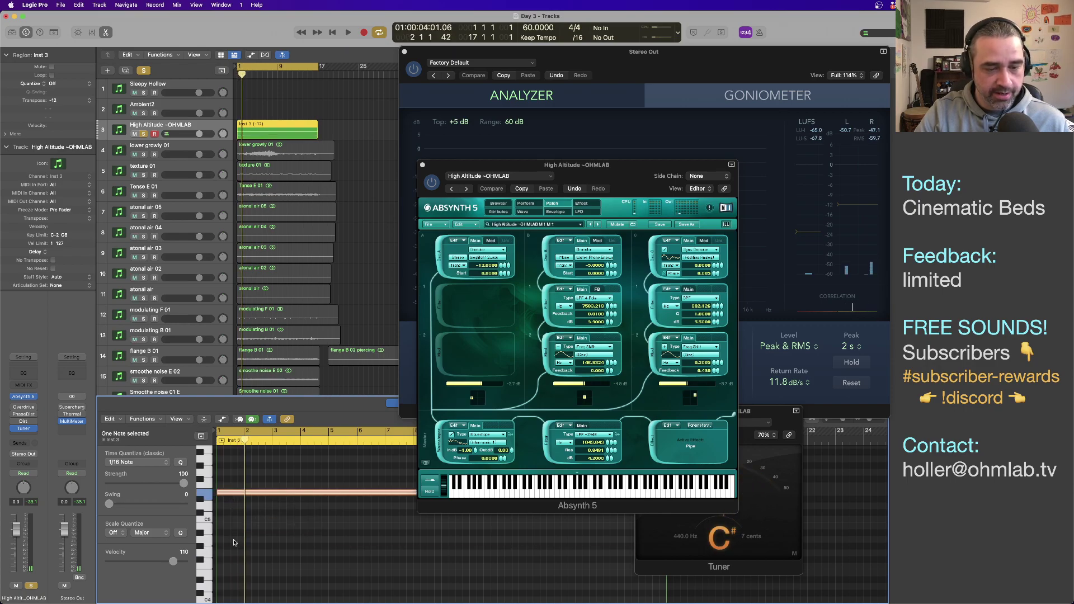
key(space)
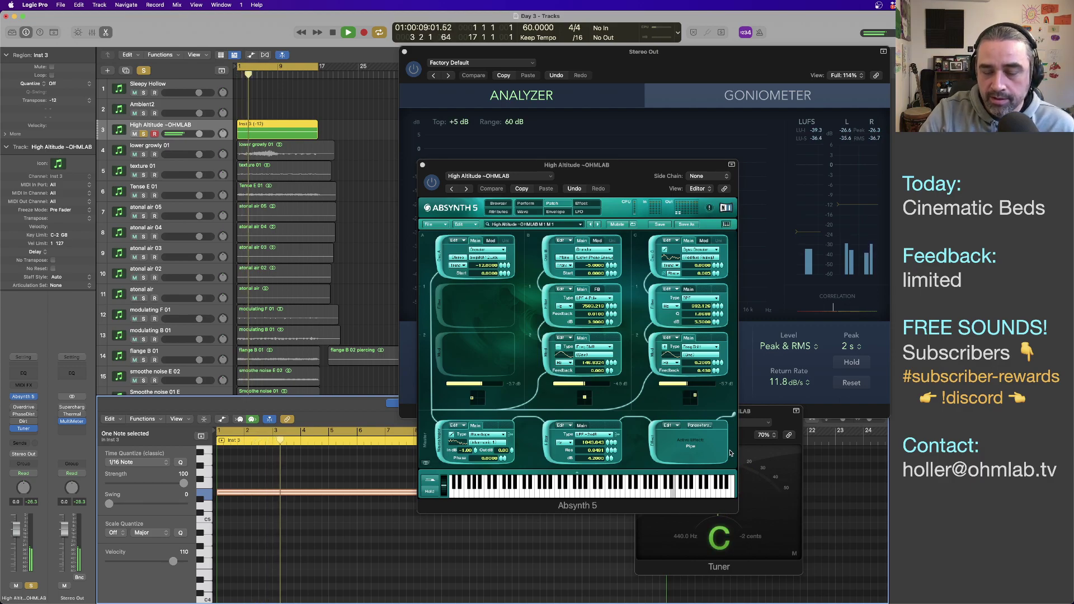
Step: Rearrange the synth and tuner windows, then open the patch's envelopes and try to edit the linked Oscil C amp envelope
drag(647, 174, 291, 235)
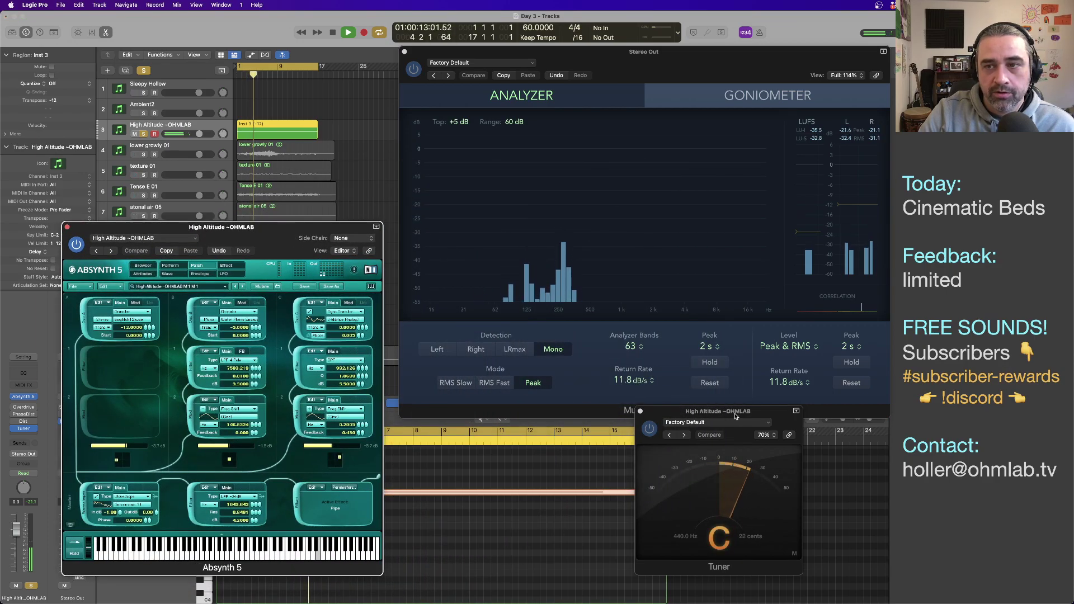
drag(733, 437, 689, 348)
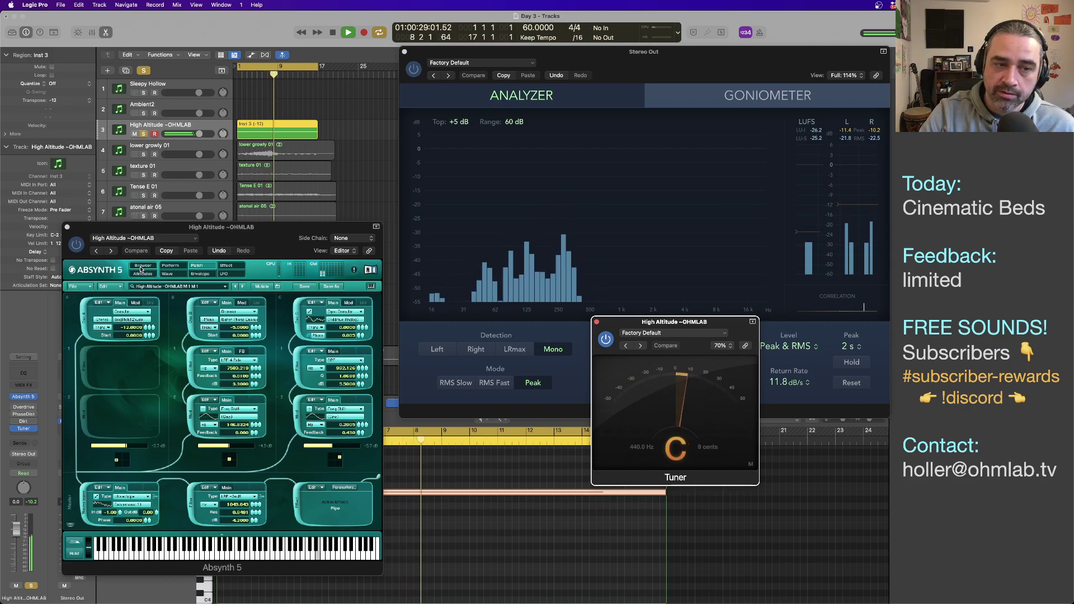
click(200, 274)
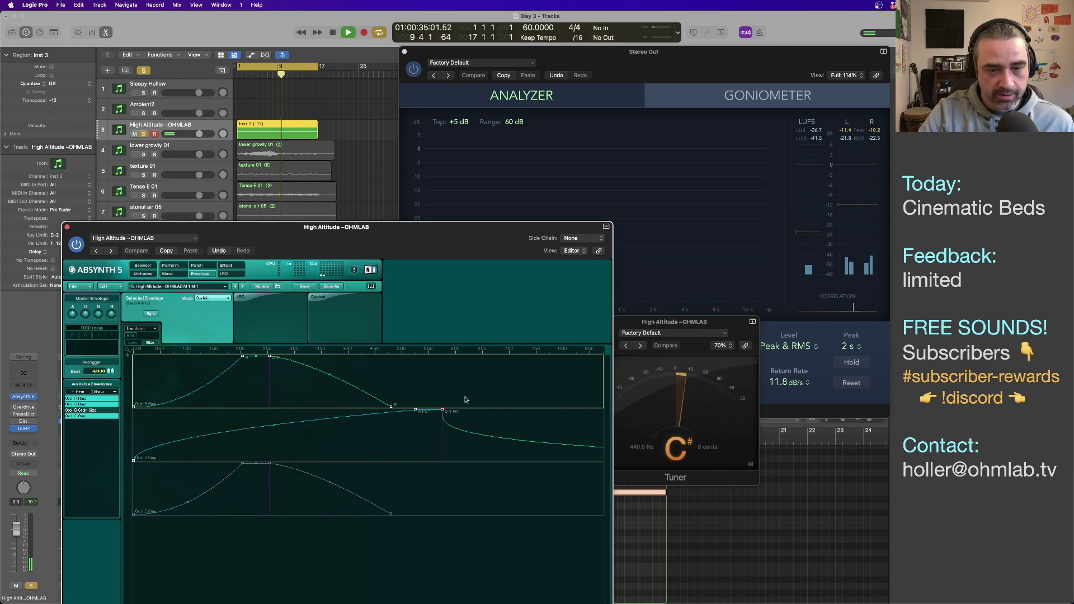
drag(455, 351, 441, 289)
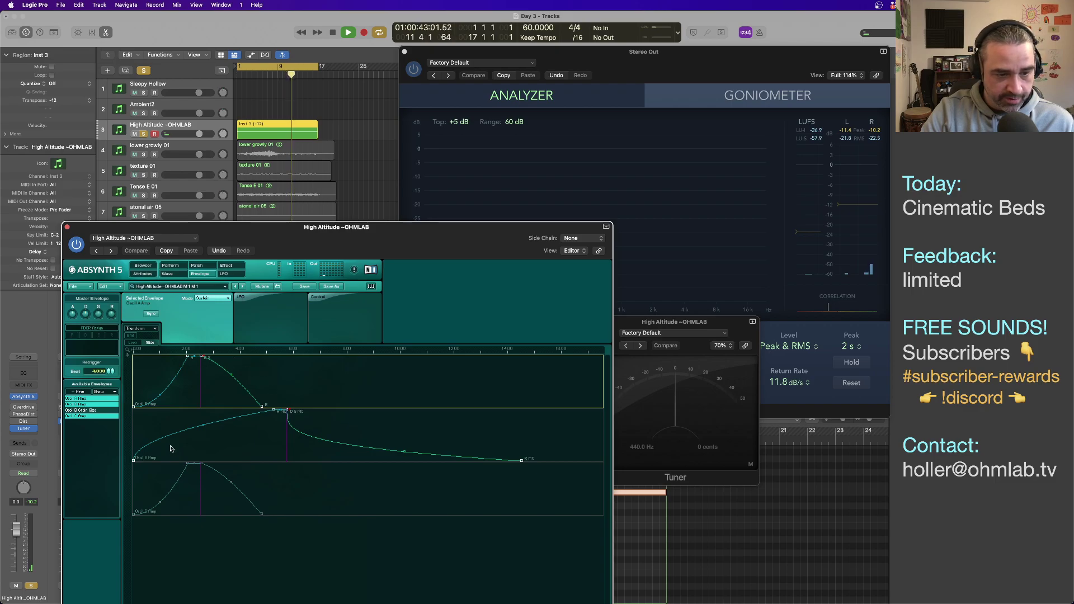
click(202, 466)
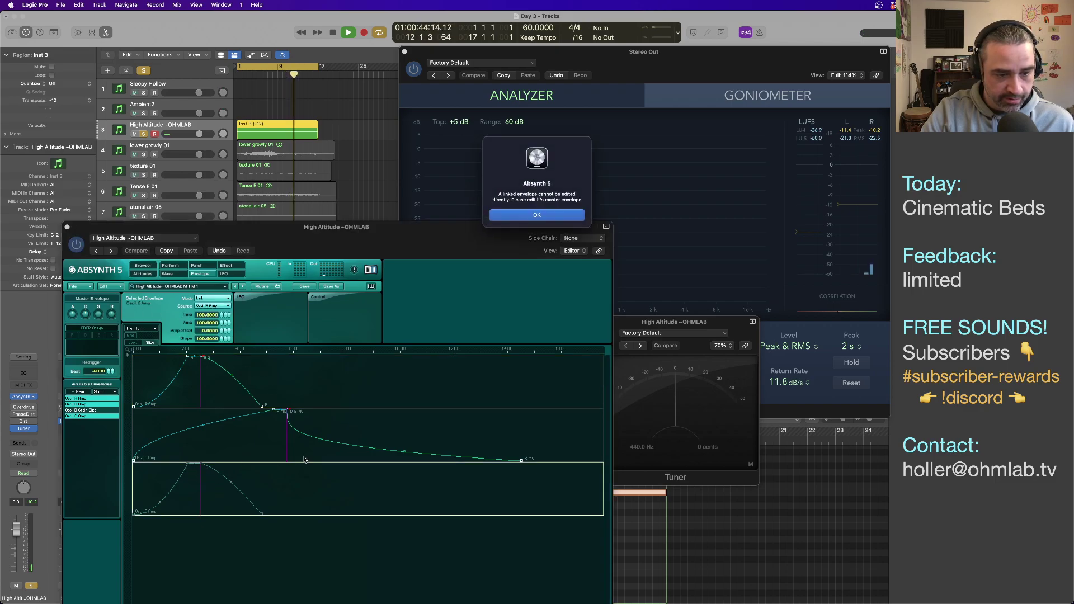
click(521, 216)
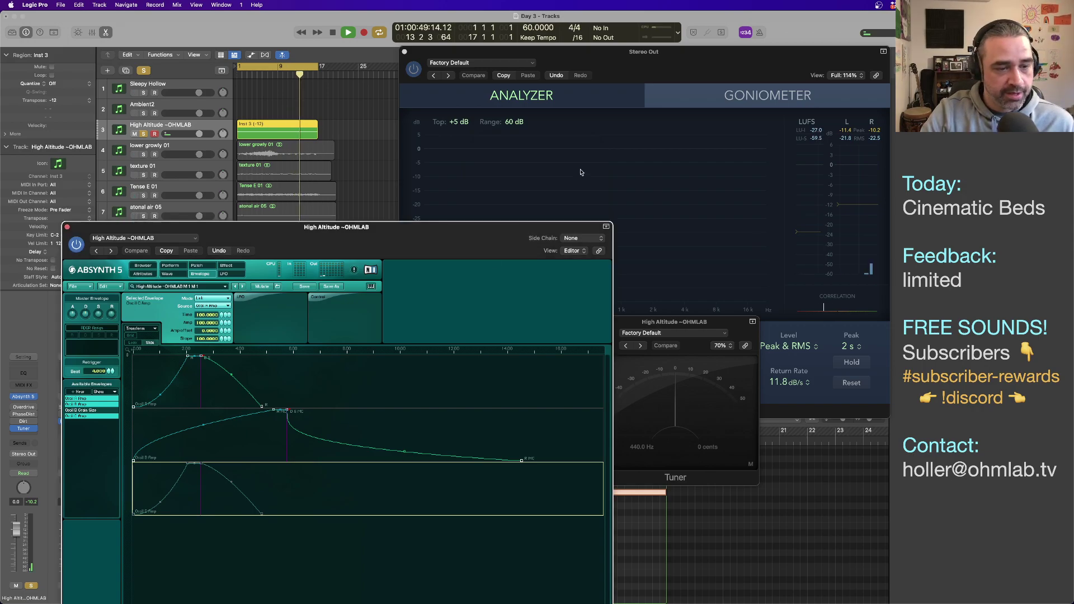
Step: Isolate the Oscil A amp envelope, extend its hold to about the 7-second mark, and replay the patch
click(90, 411)
click(91, 399)
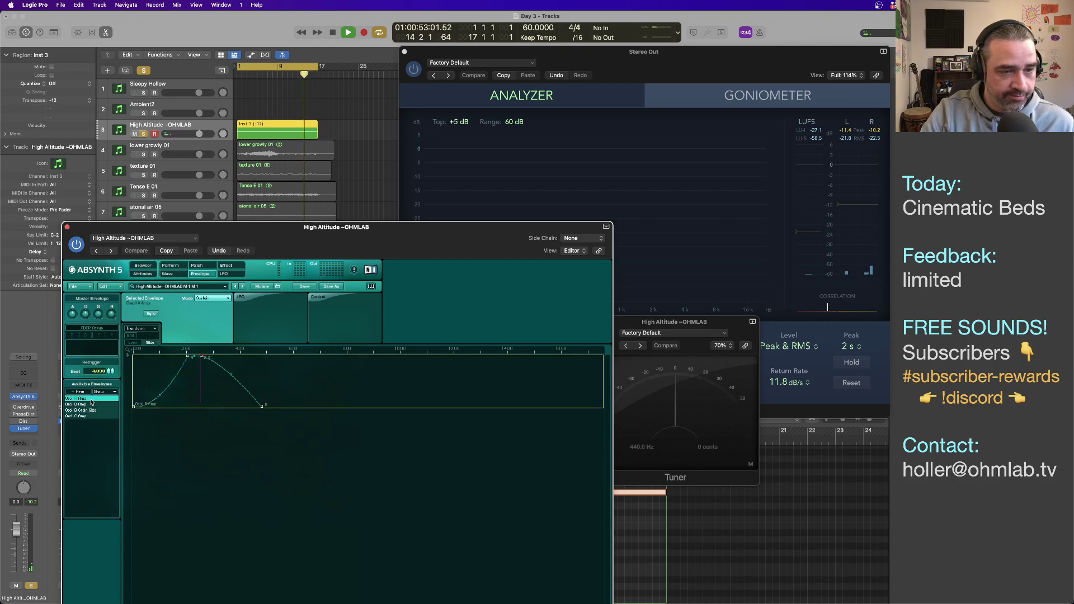
drag(208, 357, 280, 359)
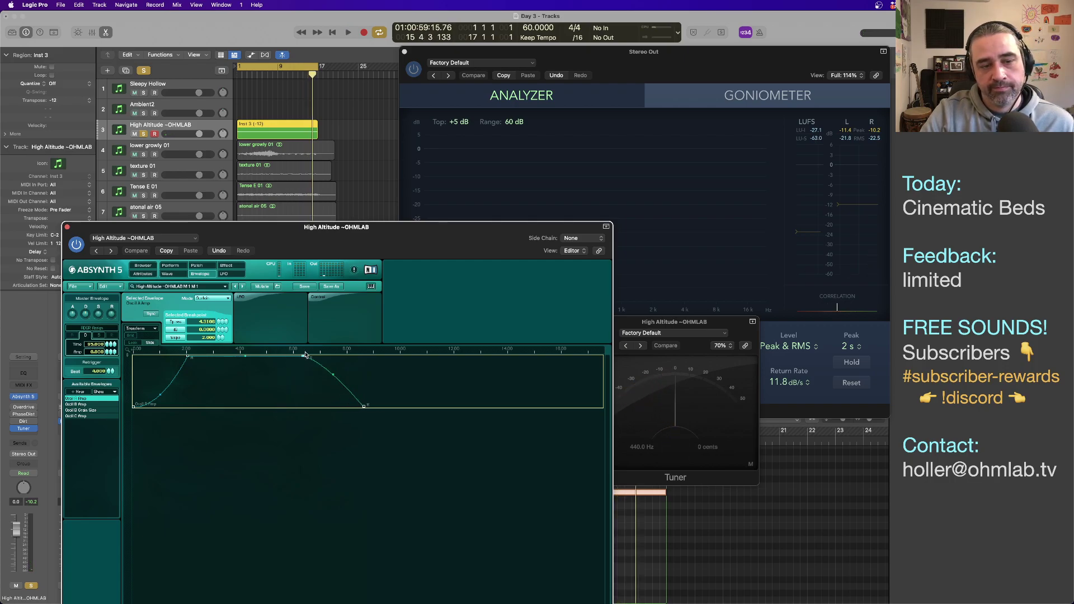
key(space)
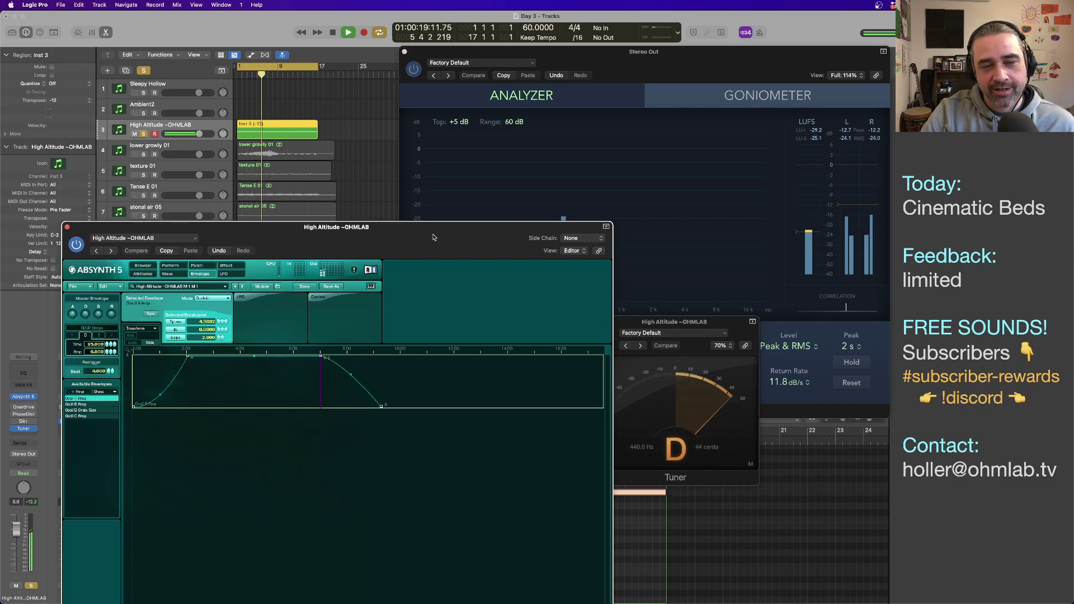
drag(432, 238, 424, 168)
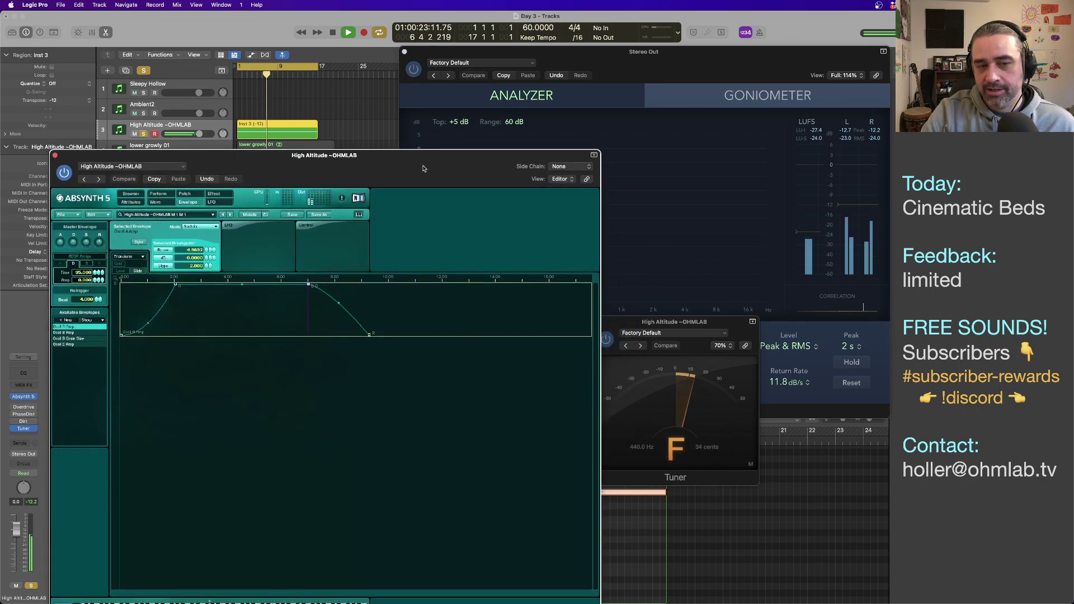
drag(424, 168, 409, 196)
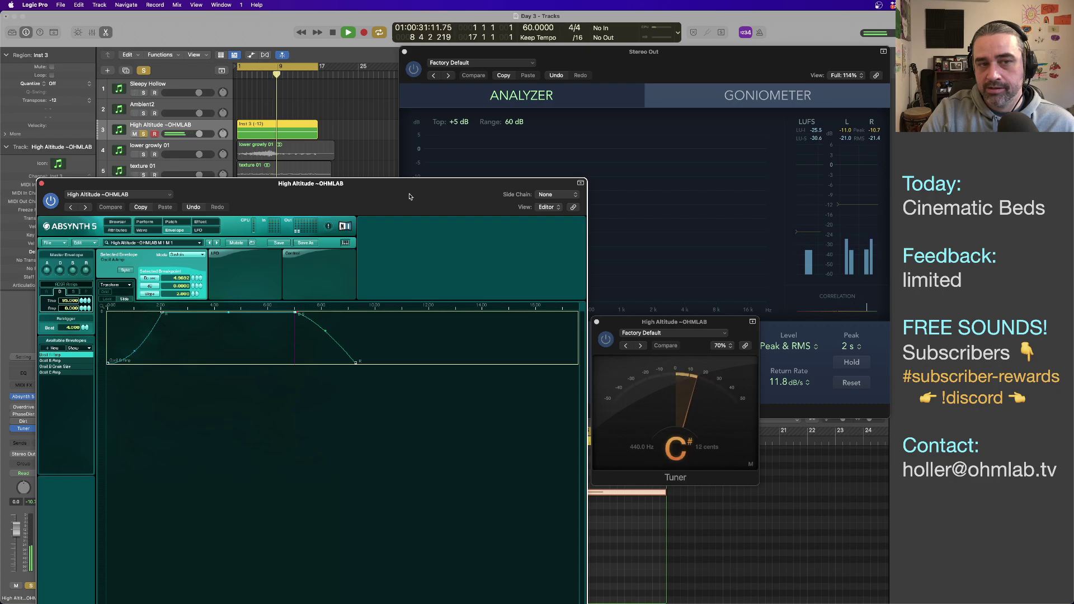
Step: Examine the Oscil B amp and grain size envelopes, and try to edit the linked Oscil C amp envelope
click(345, 242)
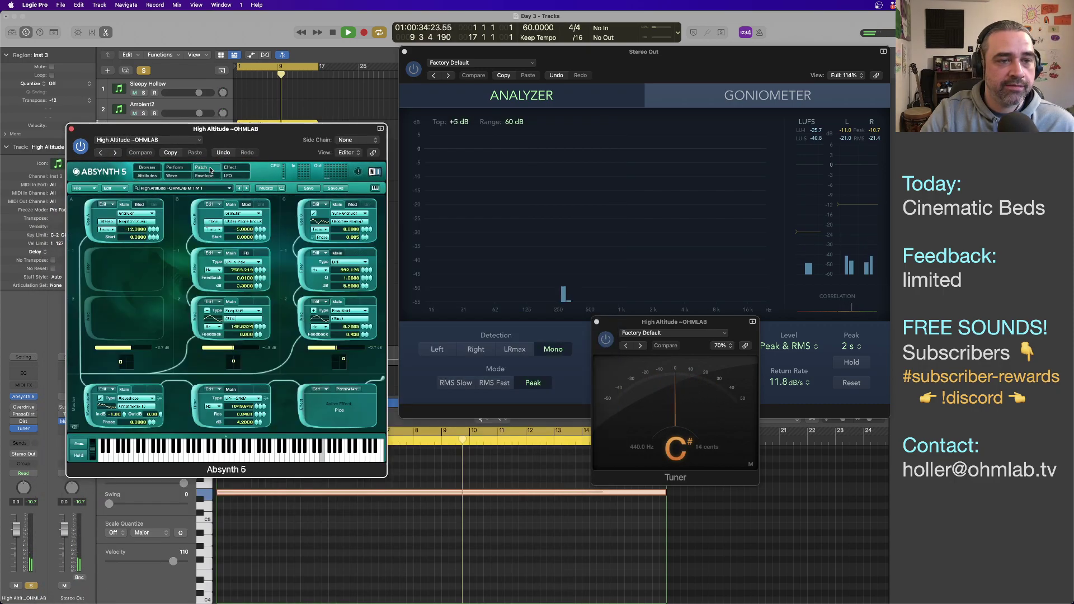
click(202, 167)
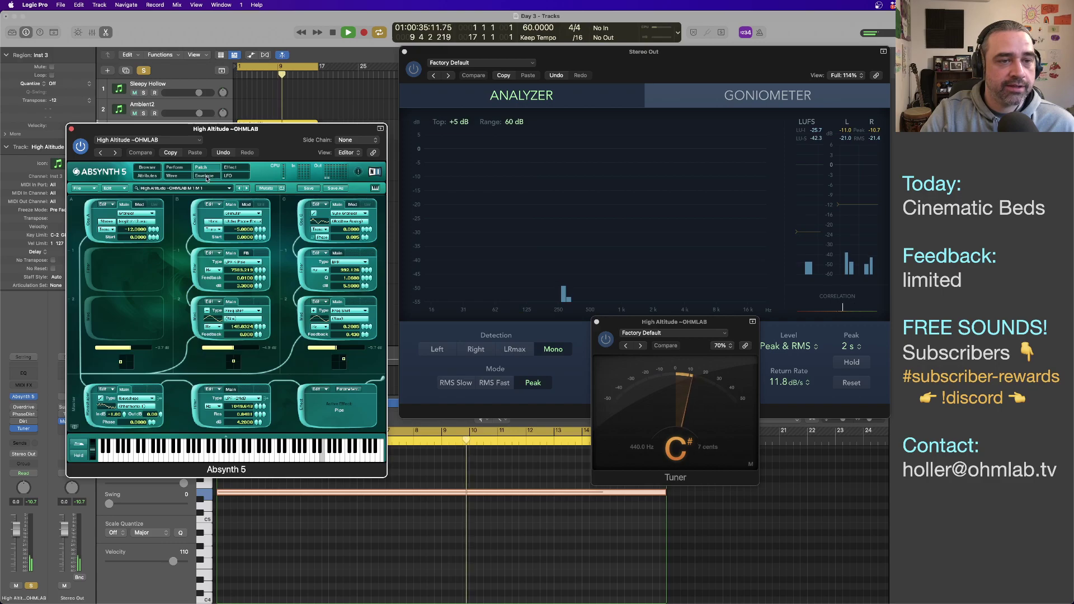
click(205, 175)
click(92, 306)
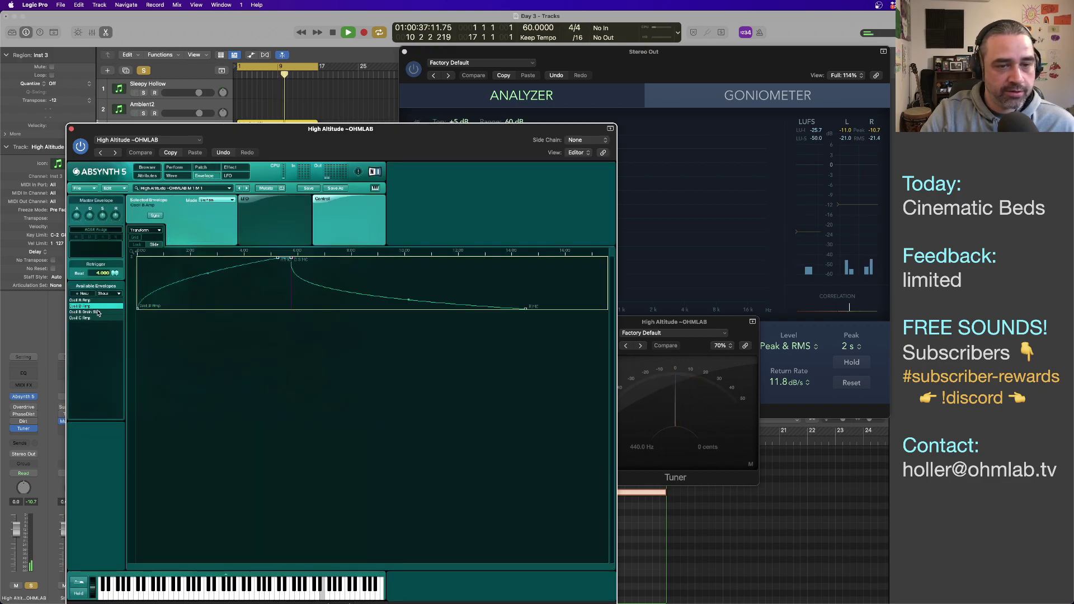
click(96, 312)
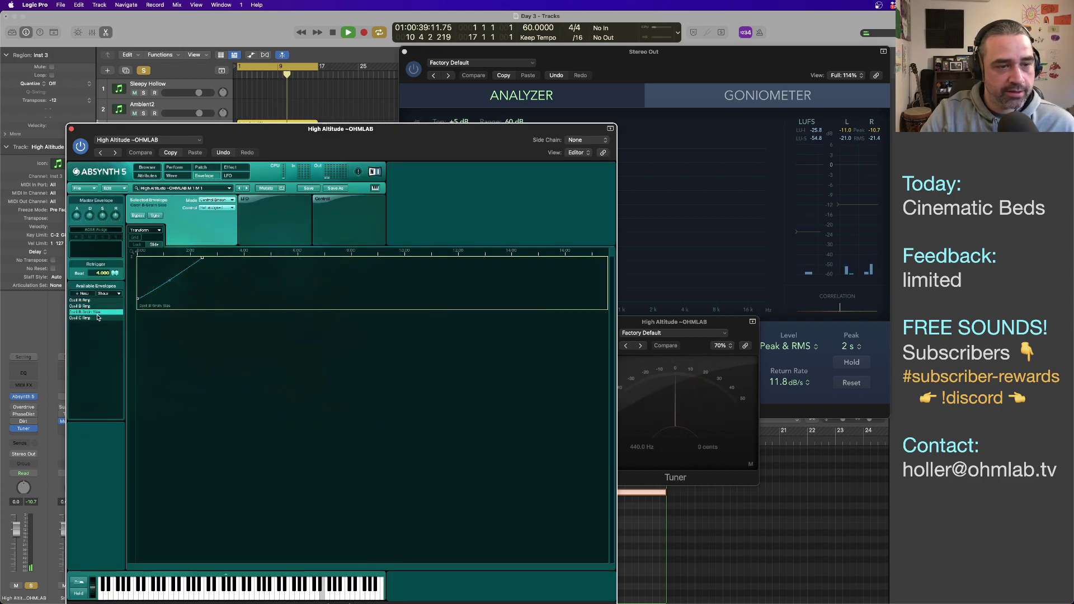
click(96, 318)
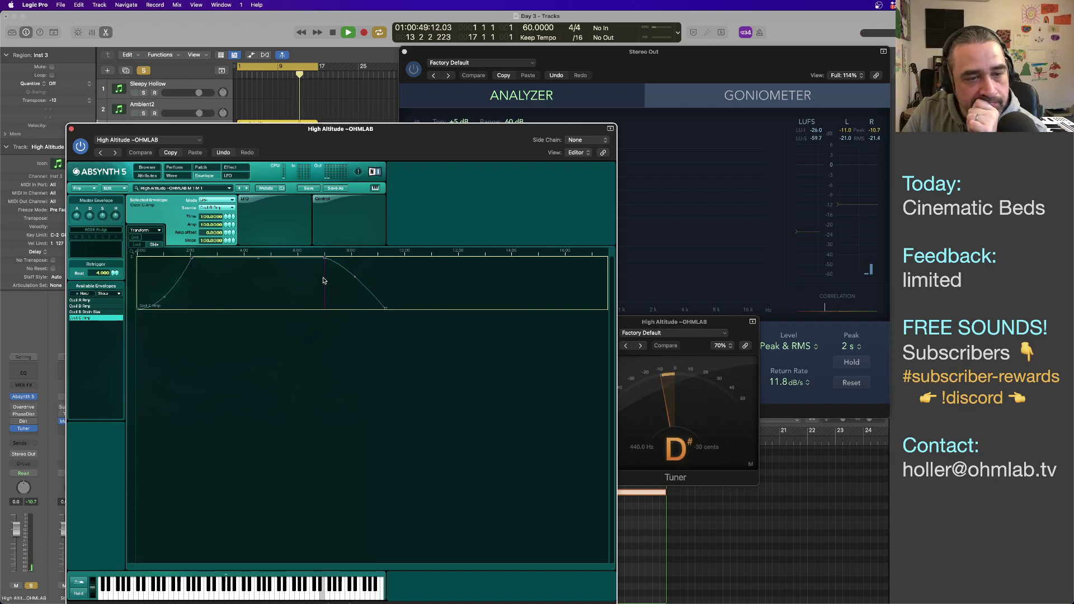
click(325, 259)
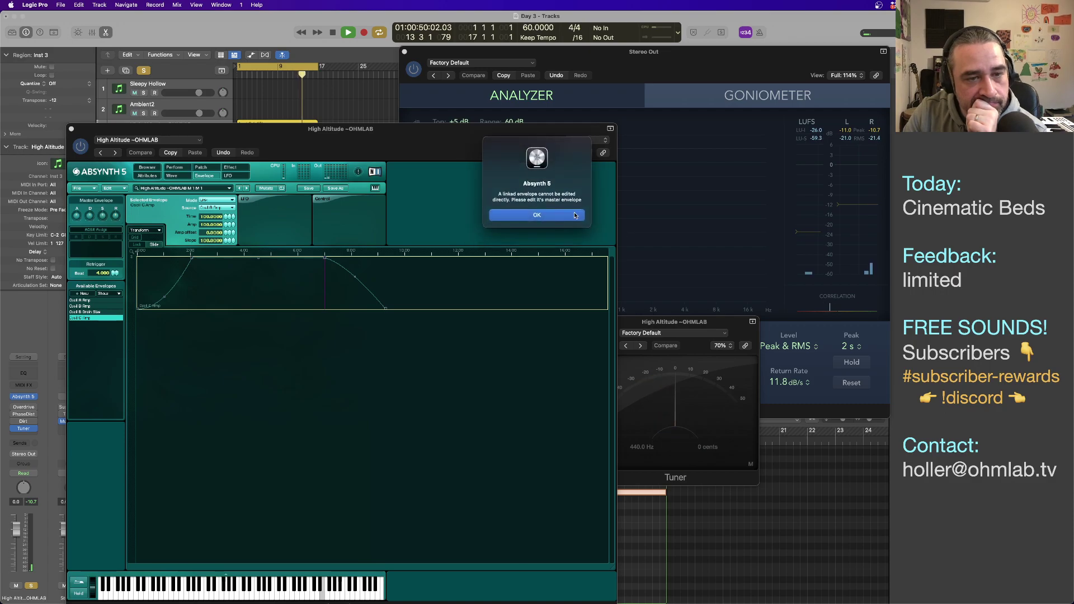
key(Return)
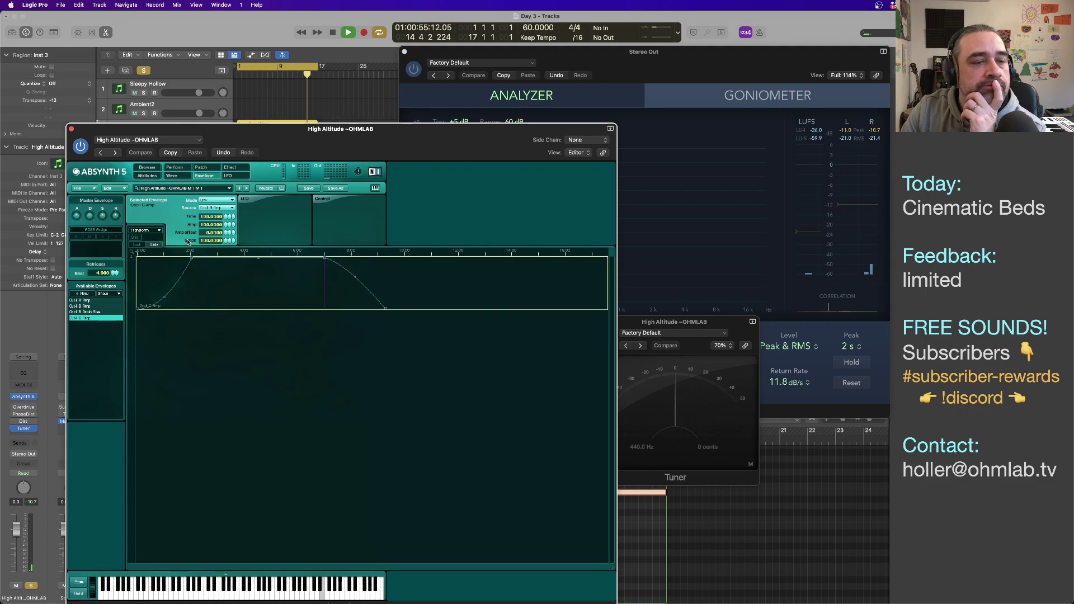
Step: Unlink the Oscil C amp envelope by switching its mode to Sustain, and restart playback
click(97, 306)
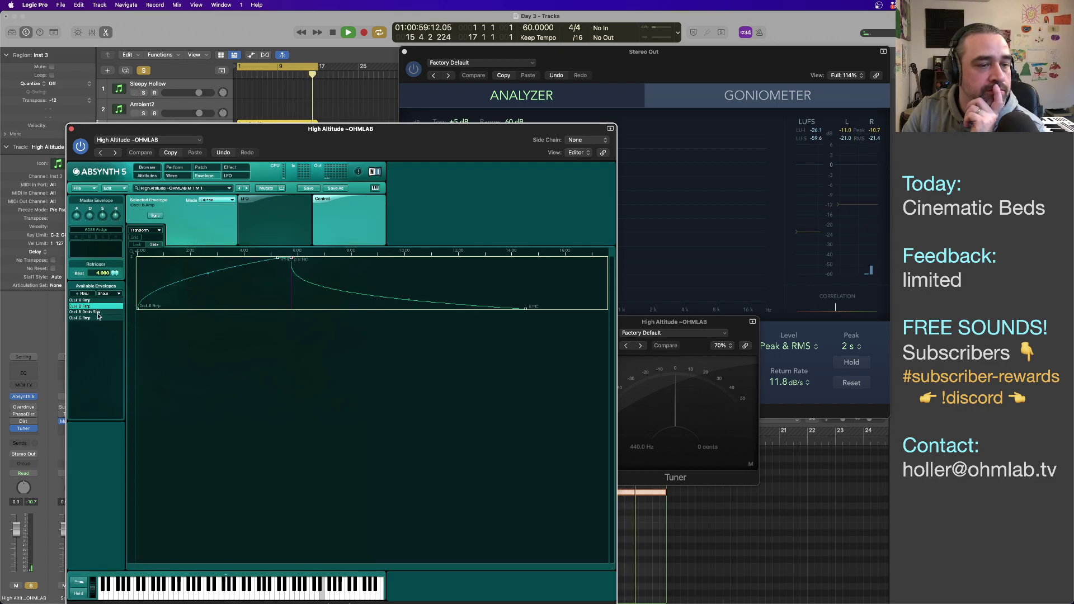
click(92, 312)
click(106, 319)
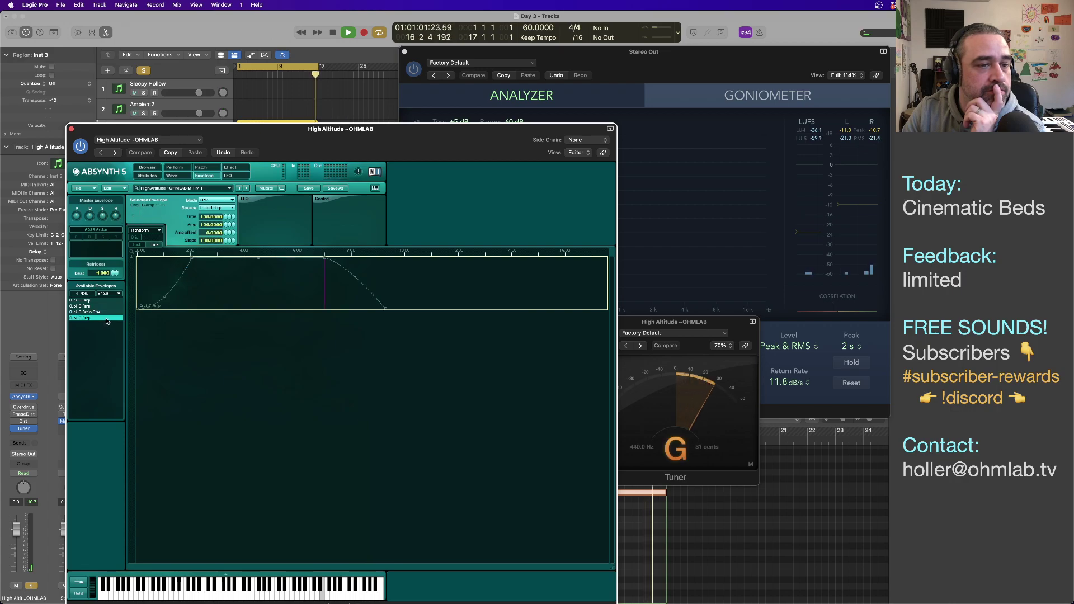
click(218, 201)
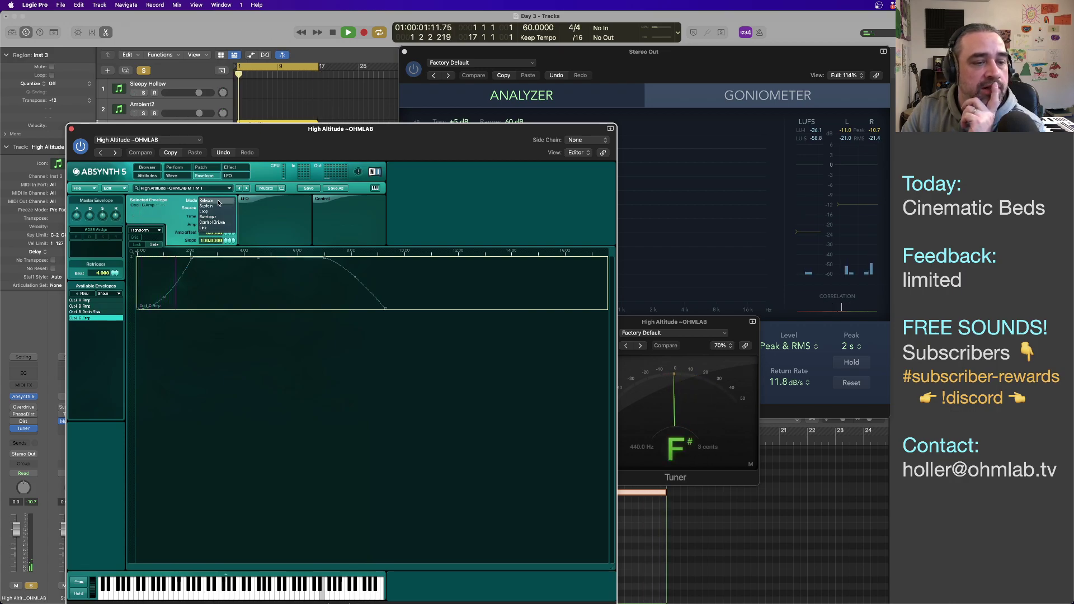
click(218, 206)
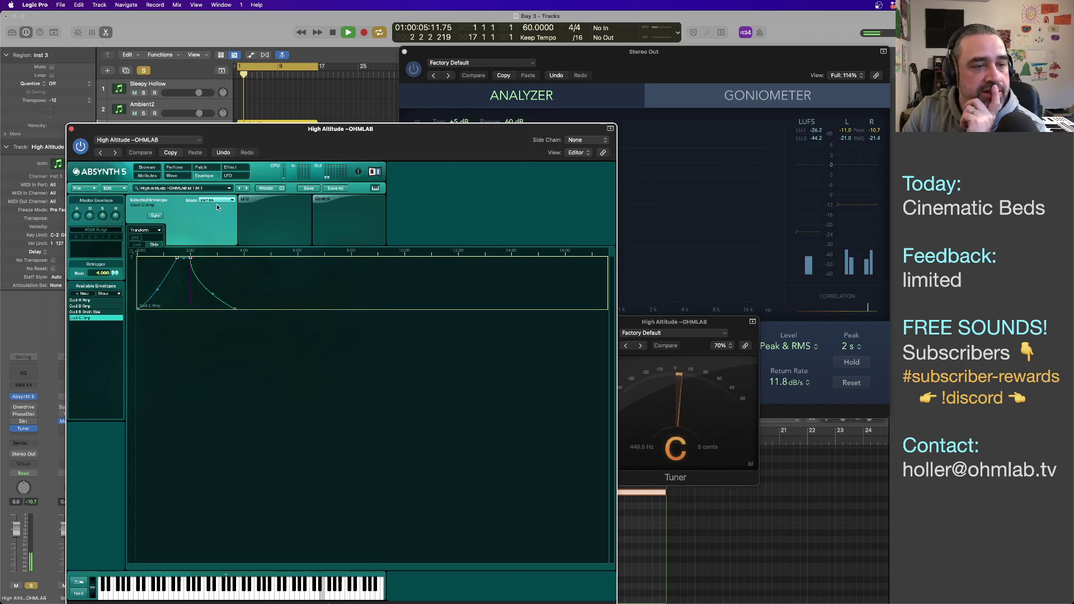
key(space)
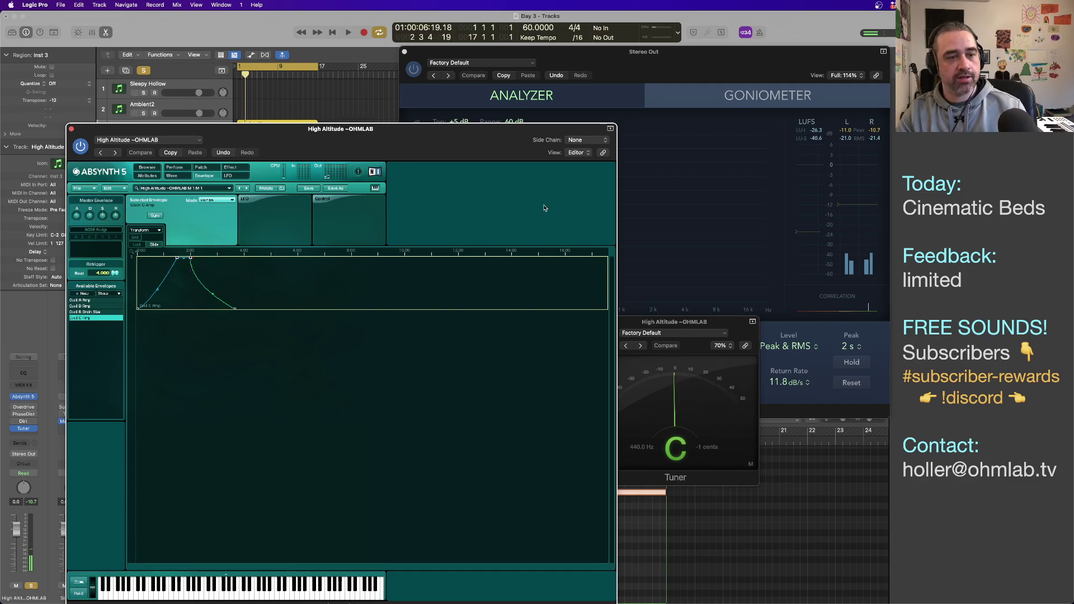
key(space)
Step: Show all envelopes together, shorten the attacks of Oscil A, B and C amp, and stretch the Oscil B grain size ramp to about 5.2 seconds
drag(371, 140, 351, 150)
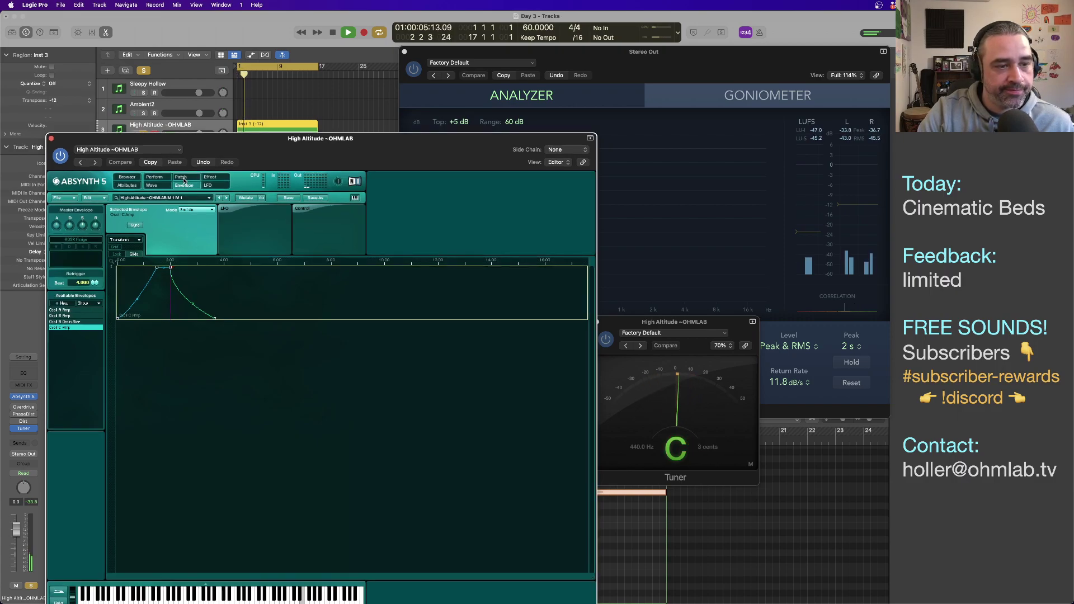
shift+click(79, 311)
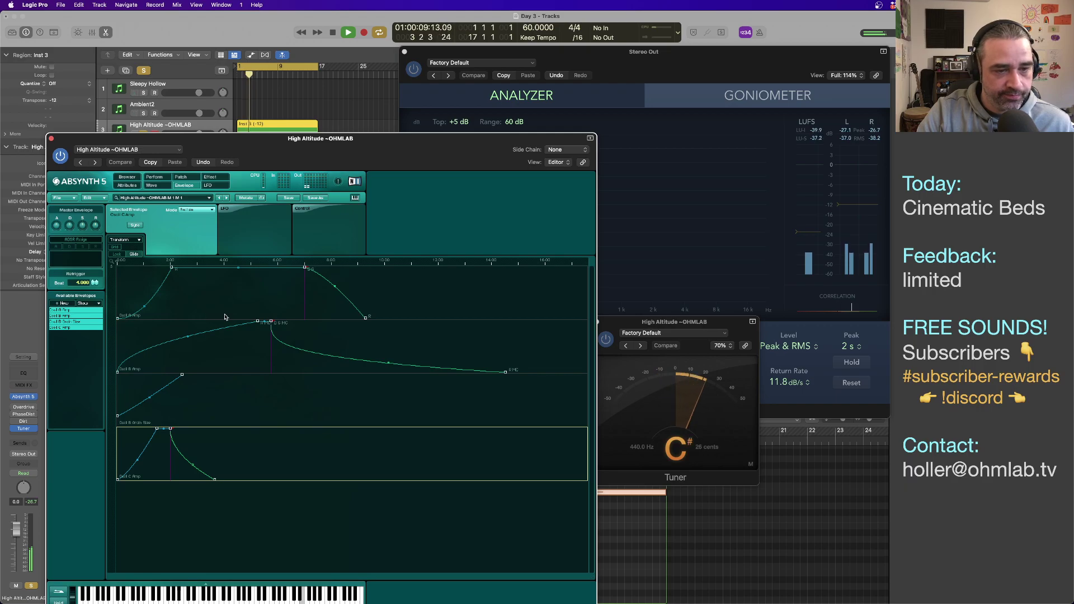
drag(257, 323, 149, 270)
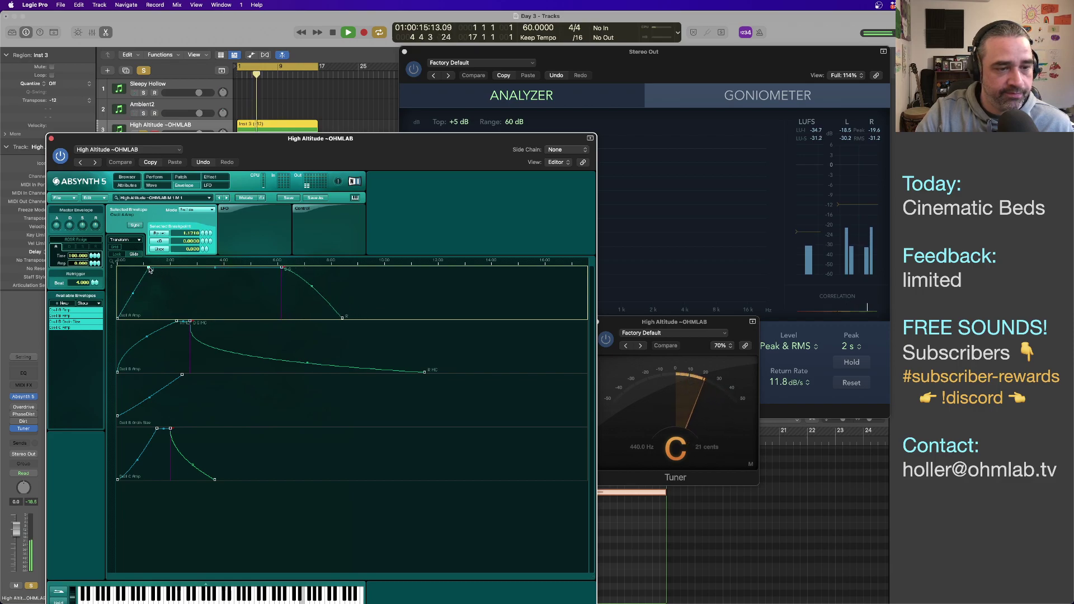
drag(156, 427, 152, 429)
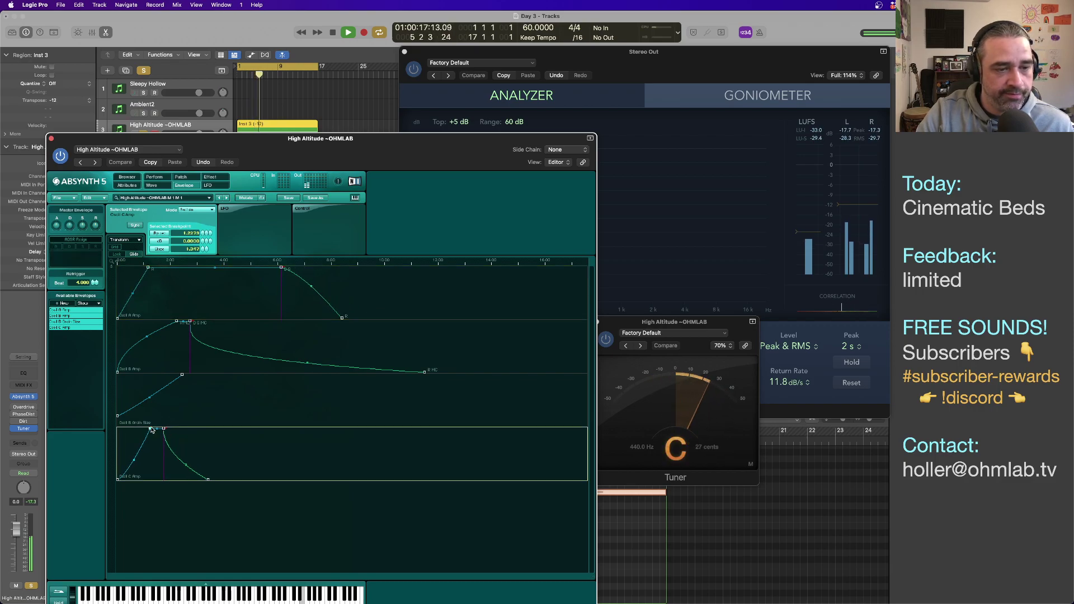
click(183, 377)
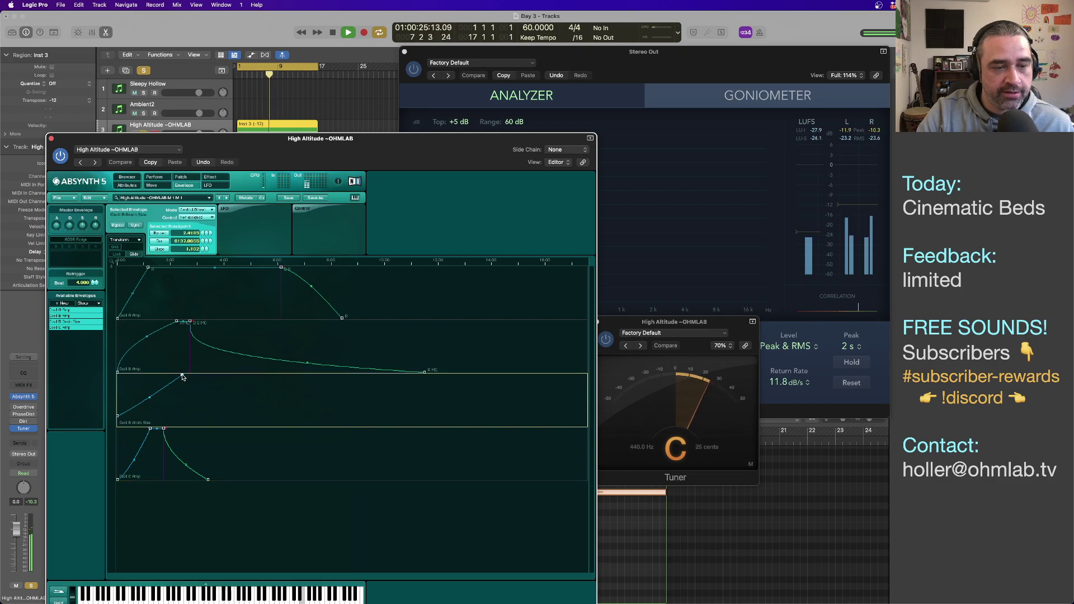
drag(182, 377, 256, 374)
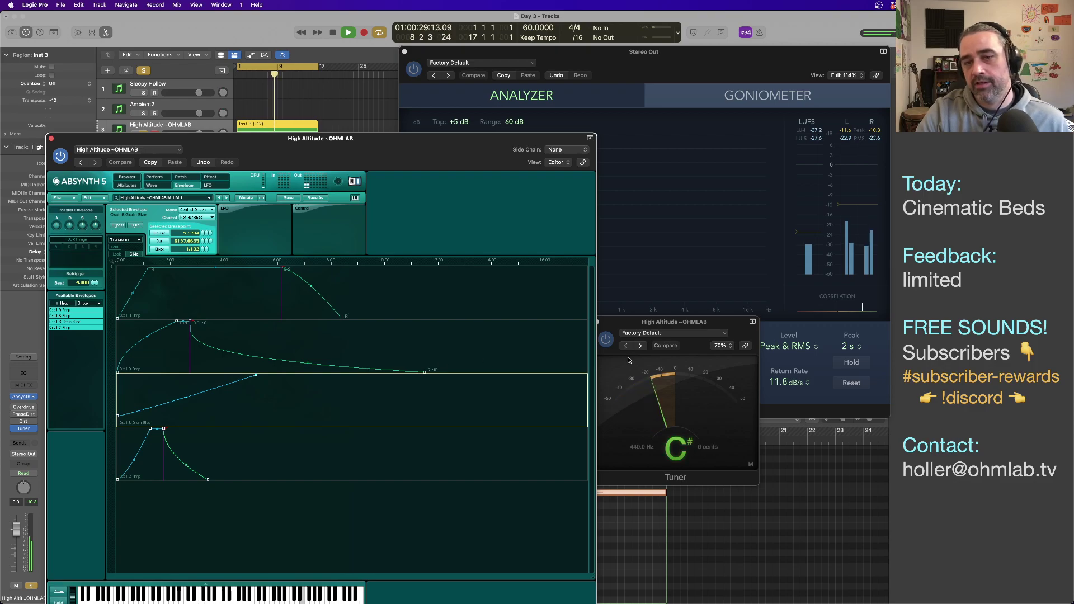
Step: Return to the patch modules and raise the second channel's frequency shifter feedback to about 0.15 while auditioning
drag(267, 146, 298, 122)
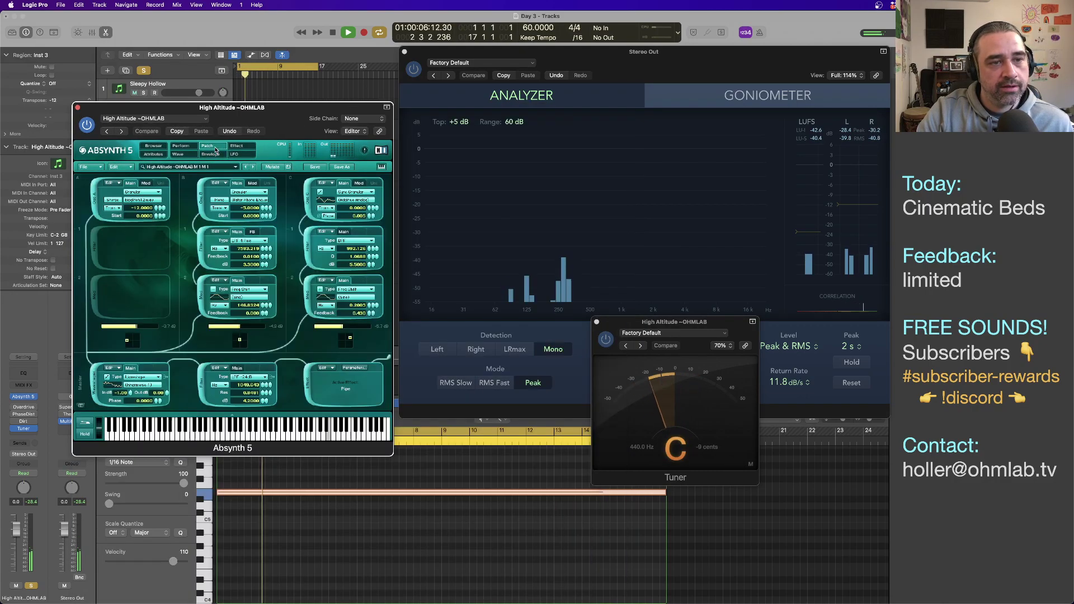
click(207, 145)
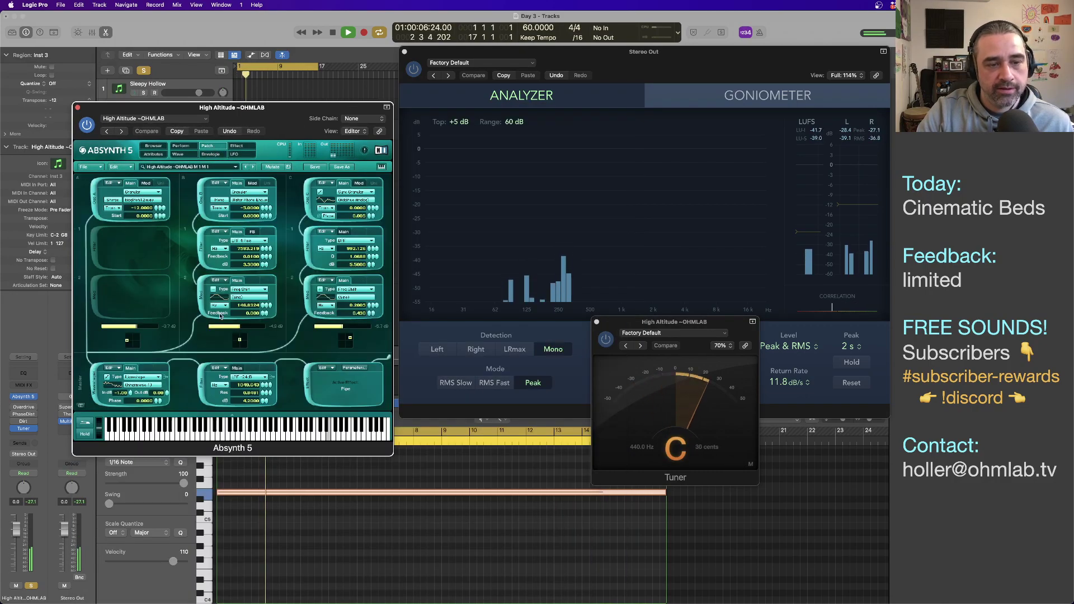
click(265, 314)
click(265, 312)
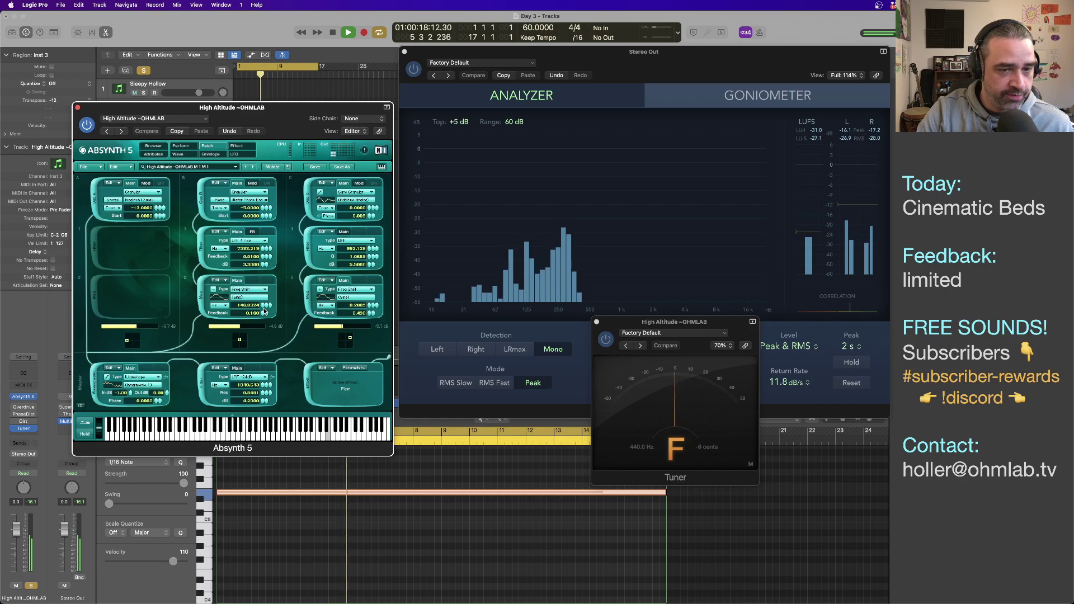
click(264, 313)
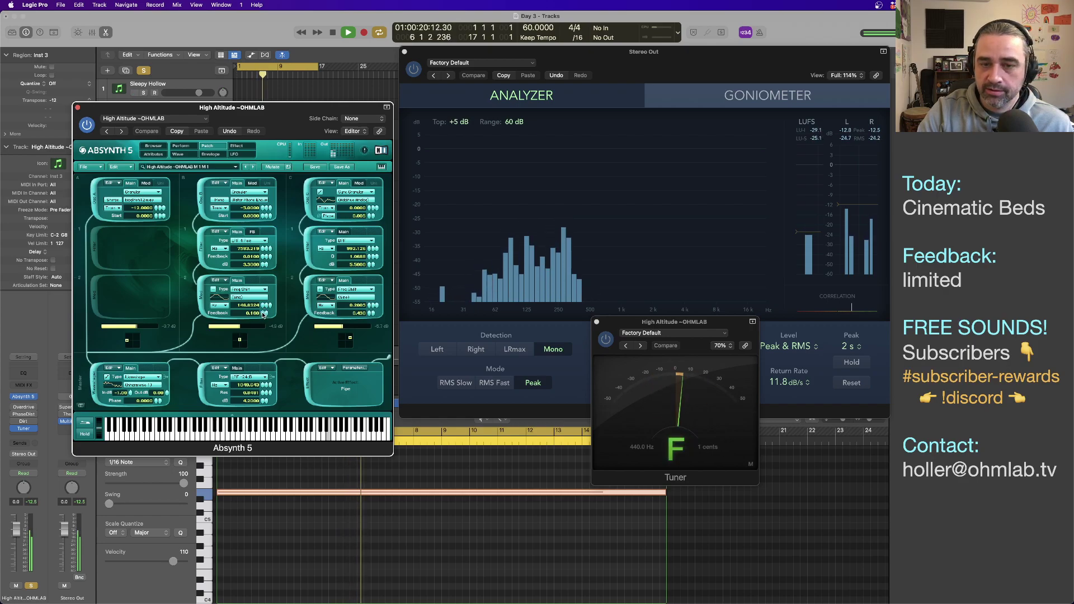
click(264, 314)
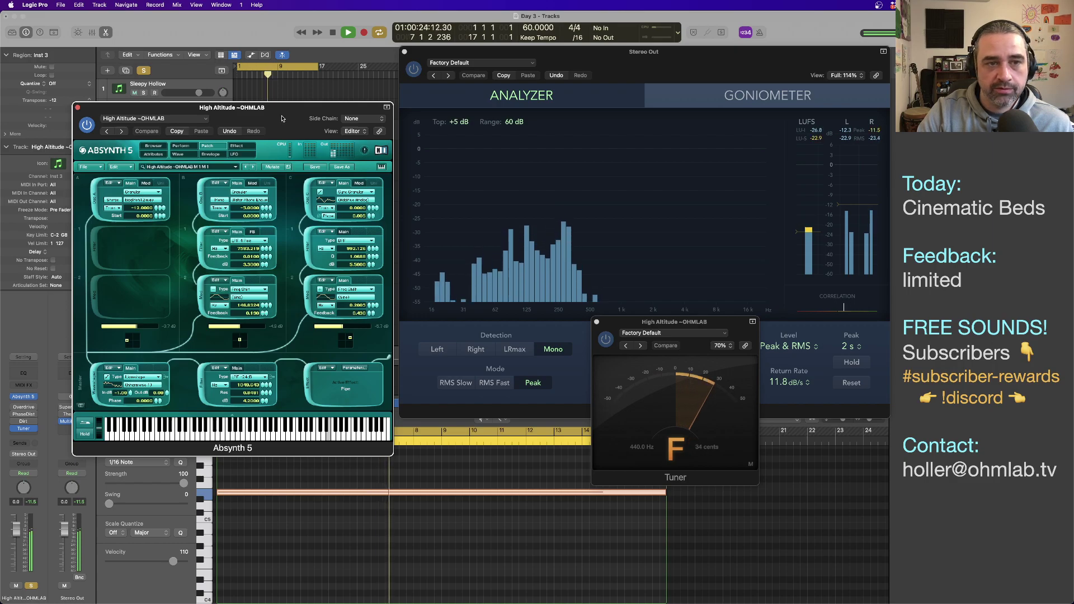
drag(282, 119, 297, 306)
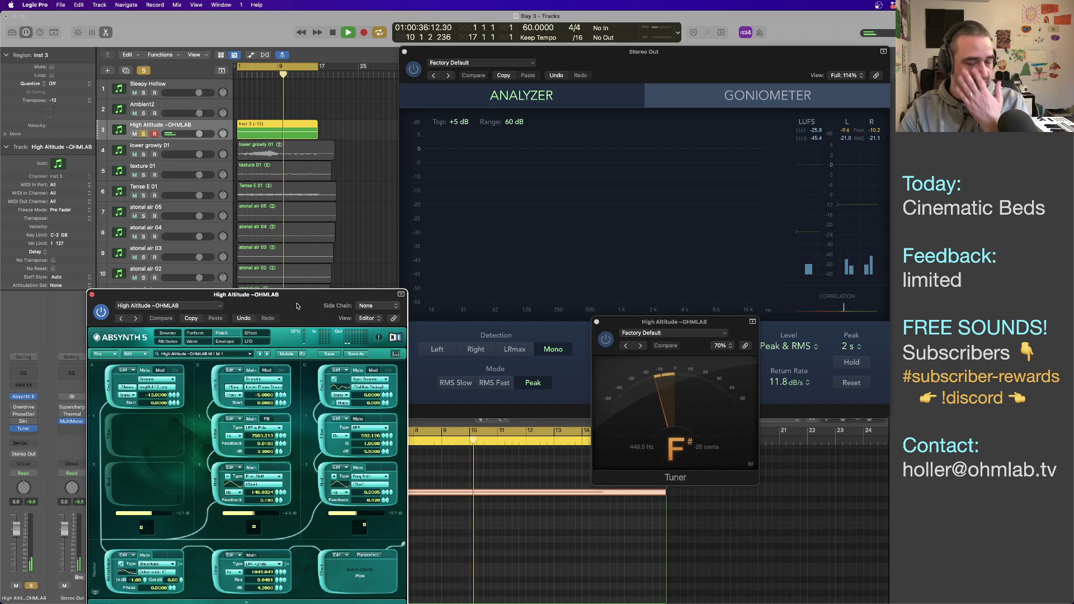
Step: Stop playback and move the Absynth and Tuner plugin windows to new positions in the workspace
drag(297, 306, 290, 147)
key(space)
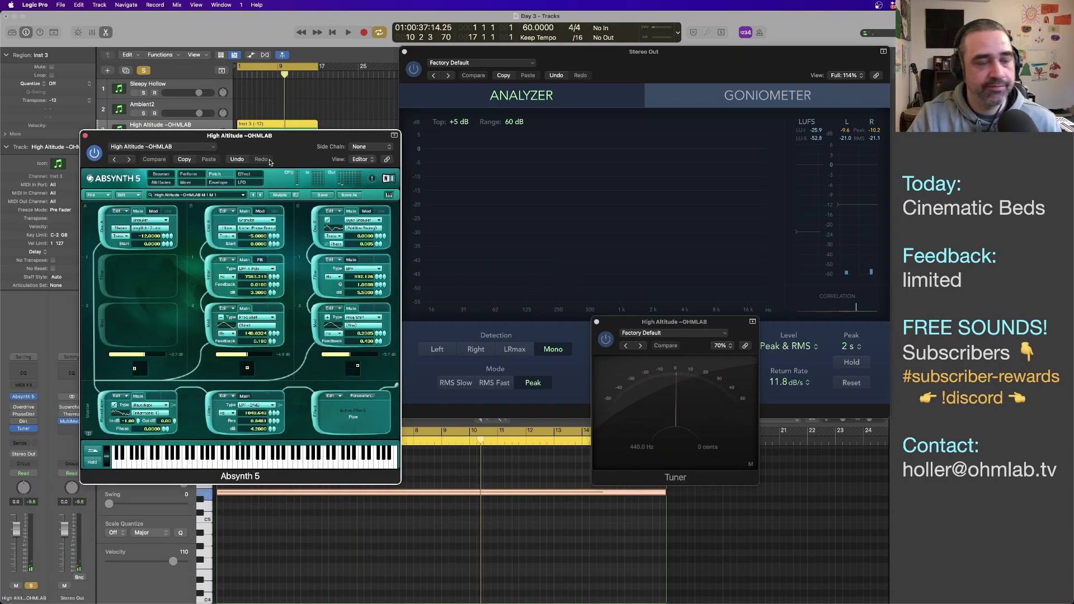
key(super+Tab)
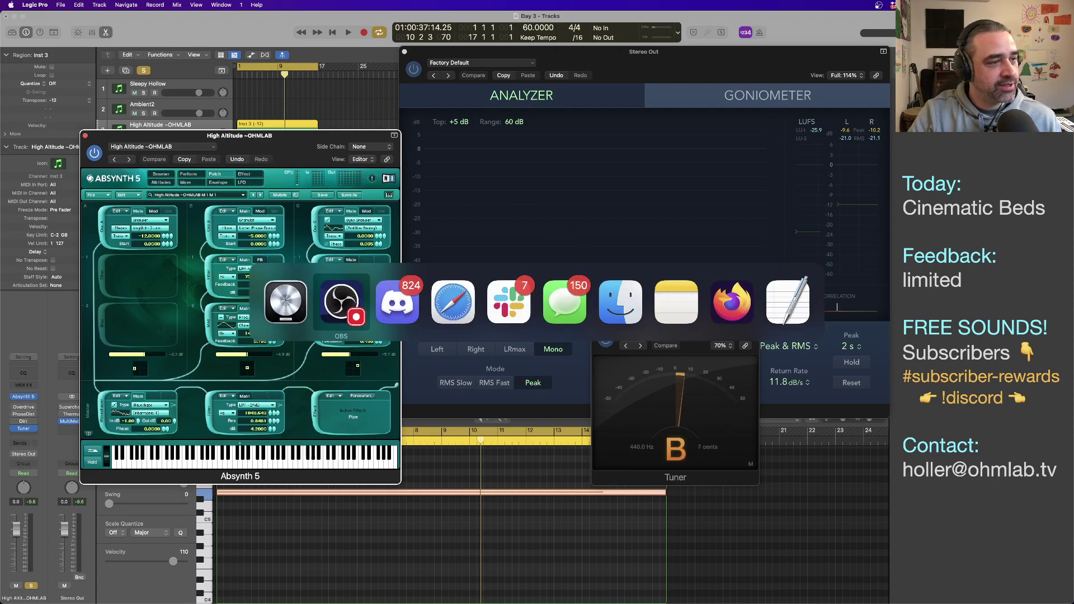
key(Escape)
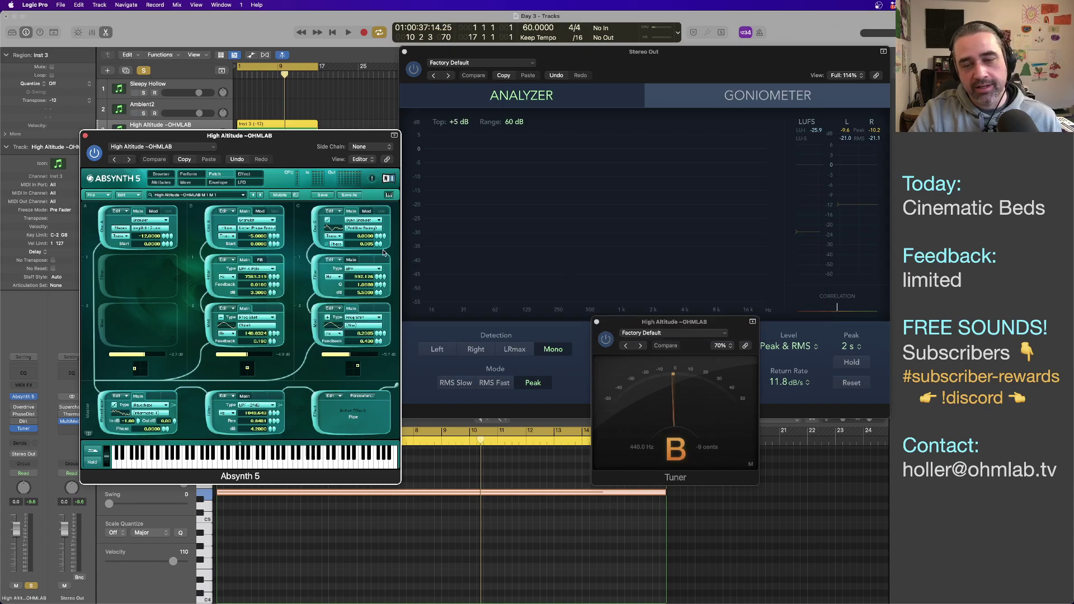
drag(746, 329, 658, 335)
Step: Switch to Discord, move its window aside and open the public-feedback channel
key(super+Tab)
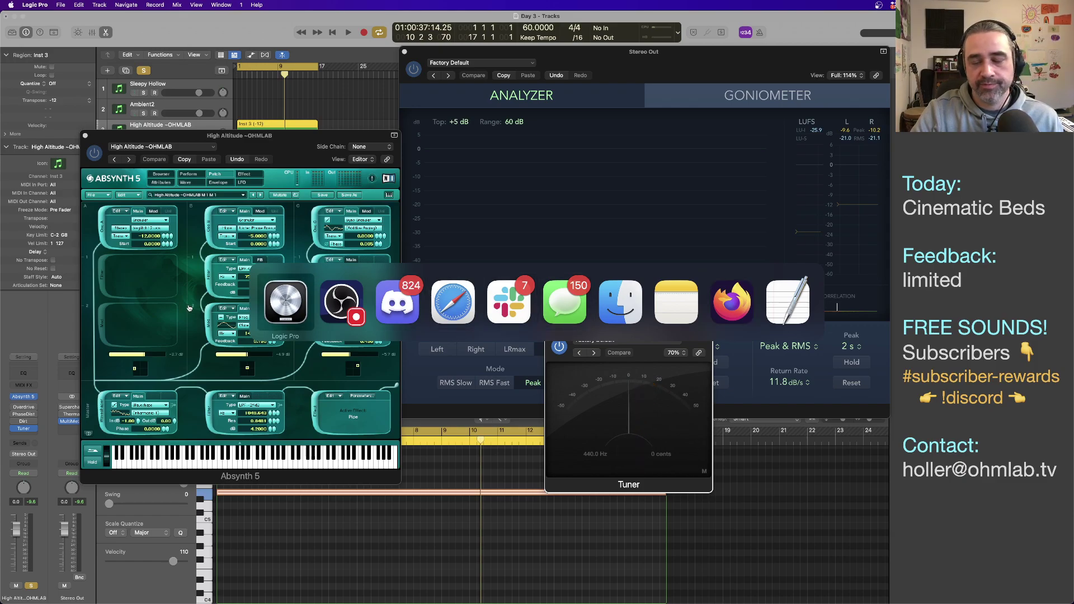
click(417, 294)
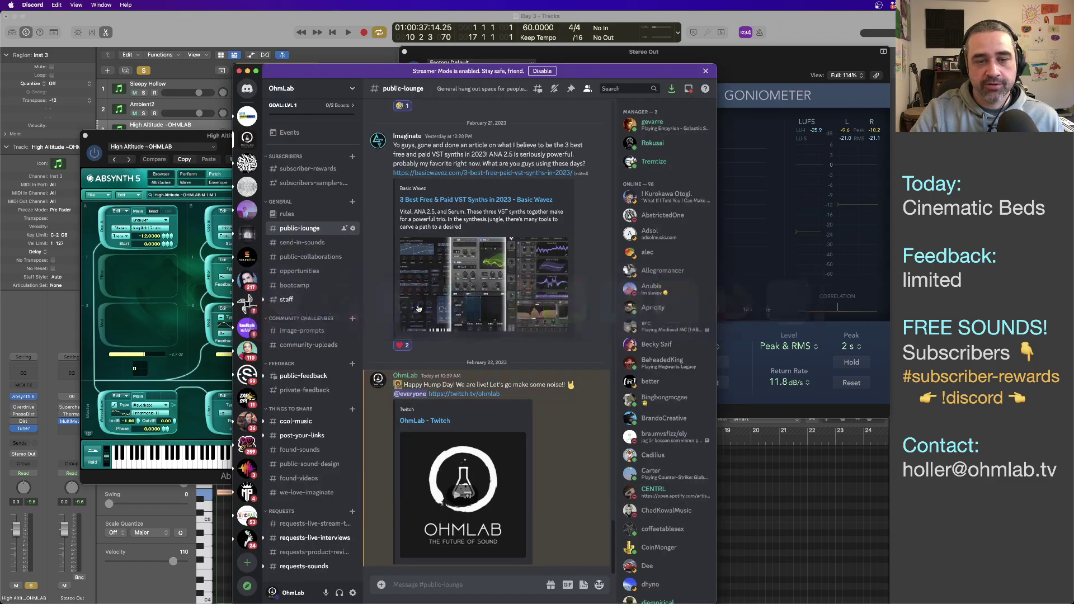
drag(390, 77, 196, 52)
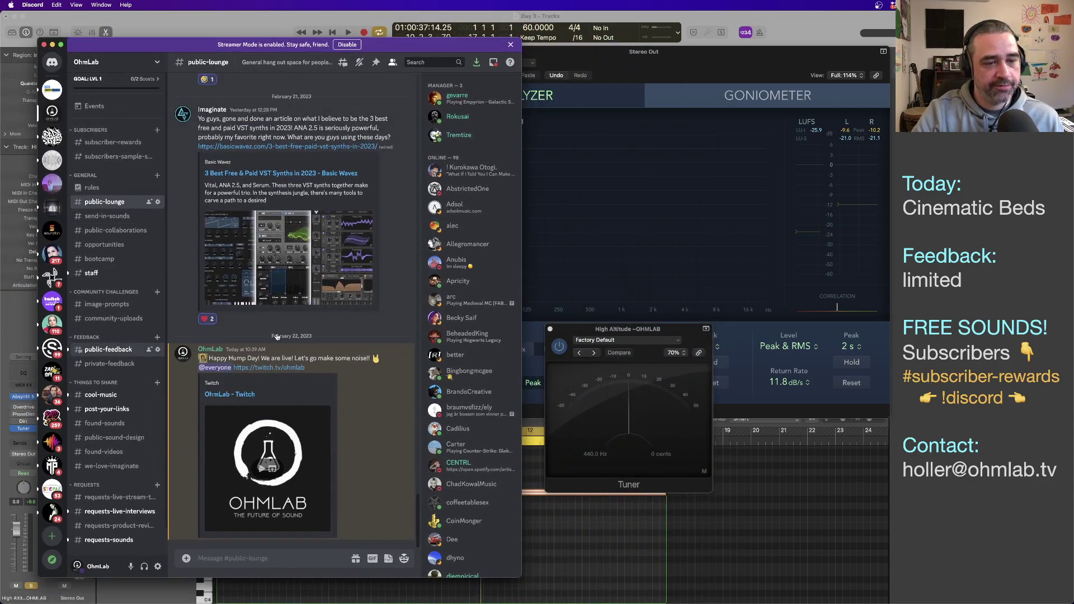
click(108, 350)
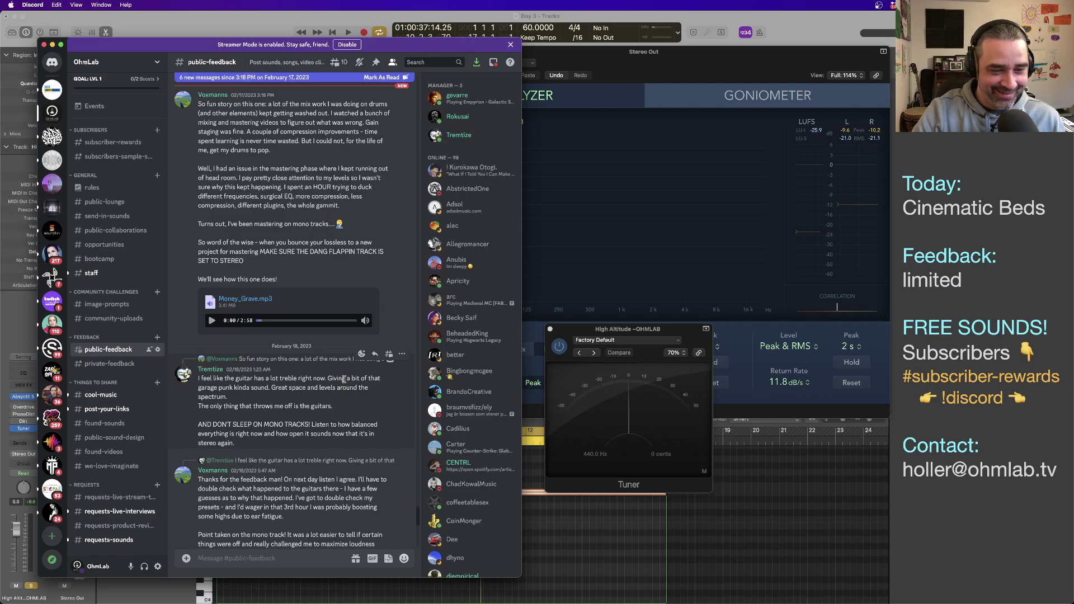
Step: Examine the new posts in the public-feedback channel, from the Money_Grave.mp3 submission to the latest track
scroll(343, 379, down, 8)
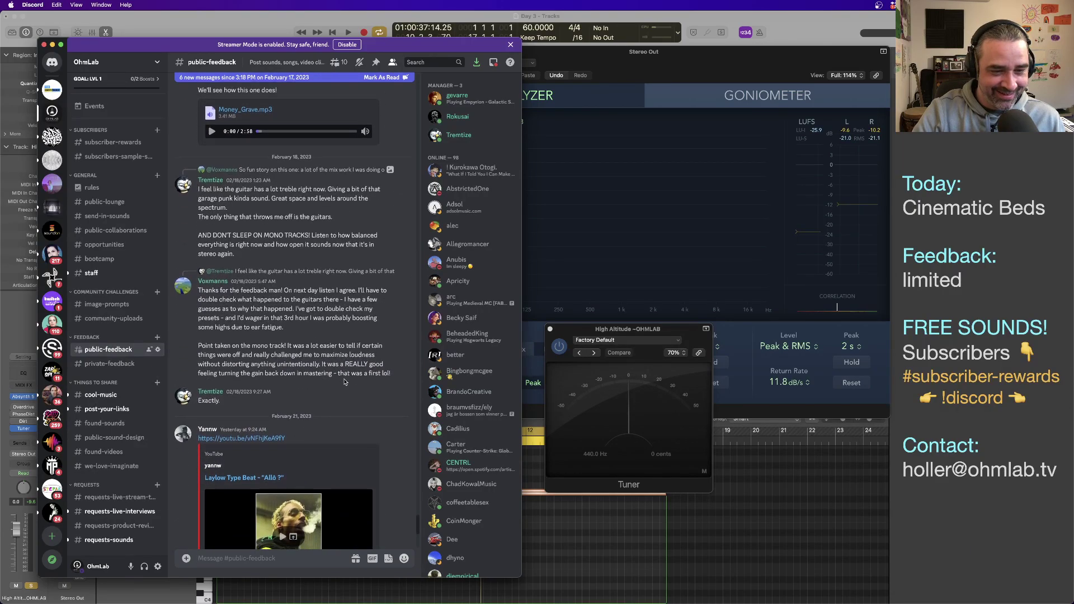
scroll(345, 382, up, 10)
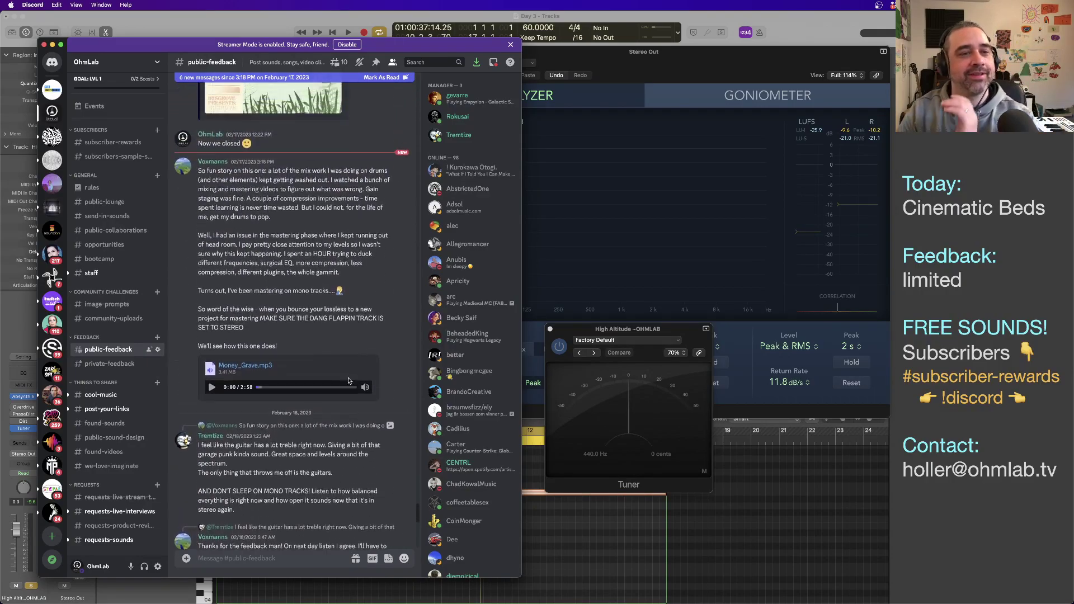
scroll(348, 381, up, 1)
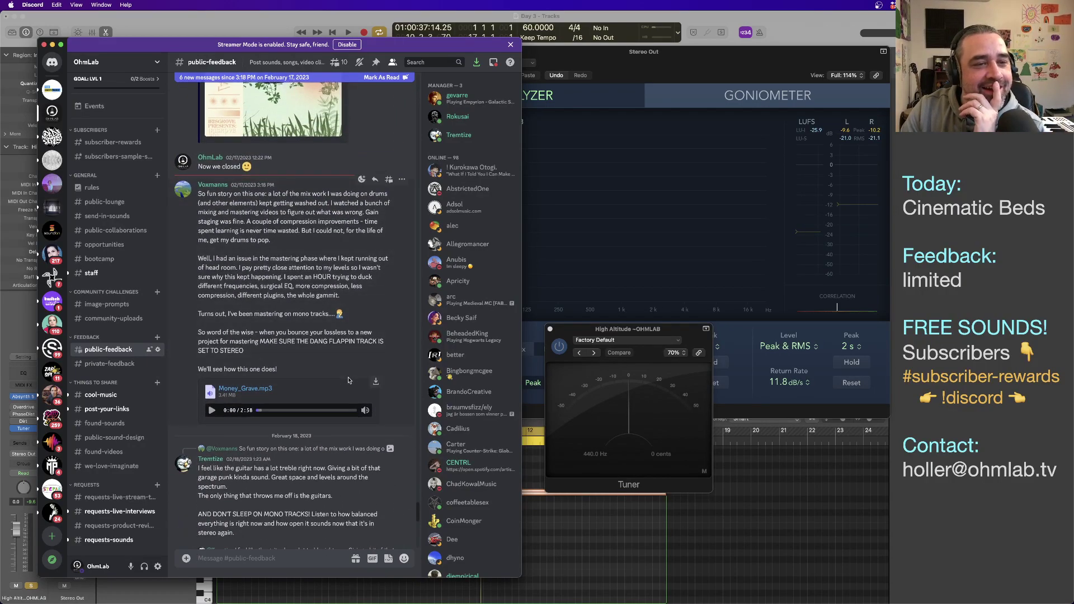
scroll(348, 381, down, 3)
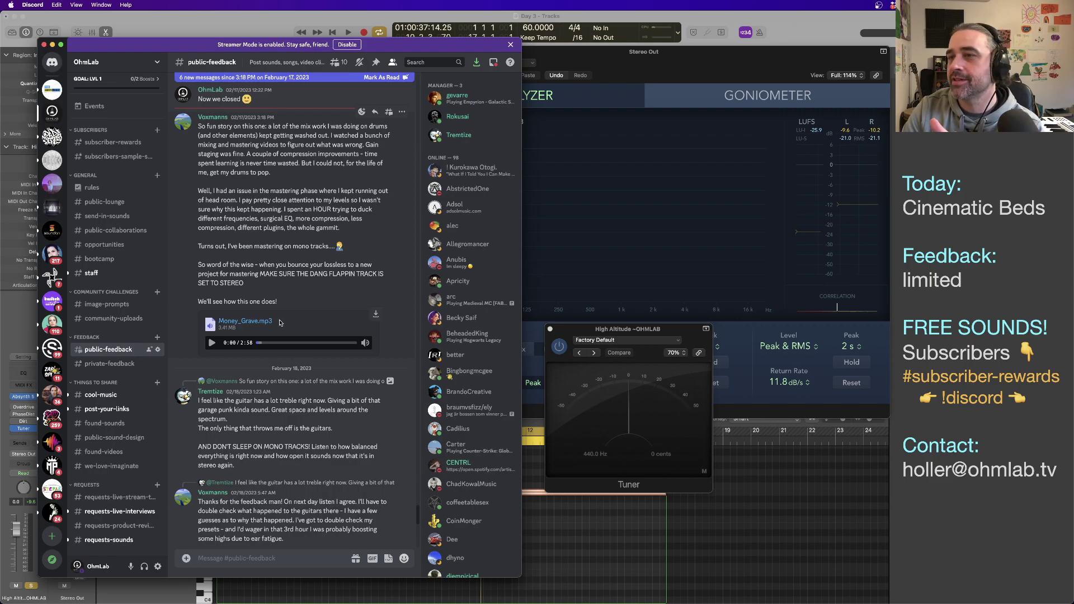
scroll(377, 387, up, 3)
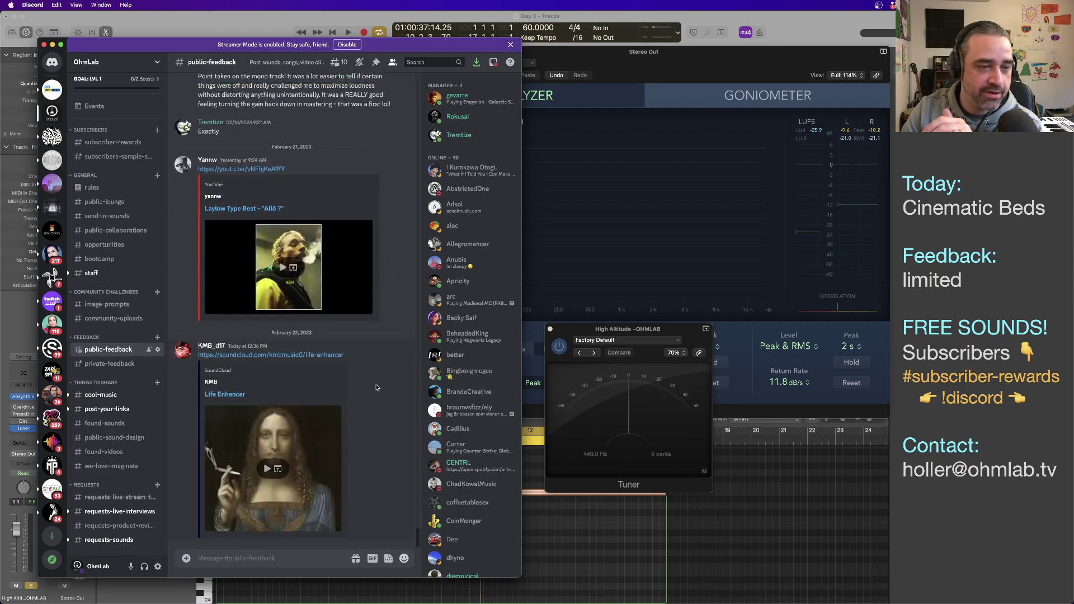
scroll(376, 387, up, 10)
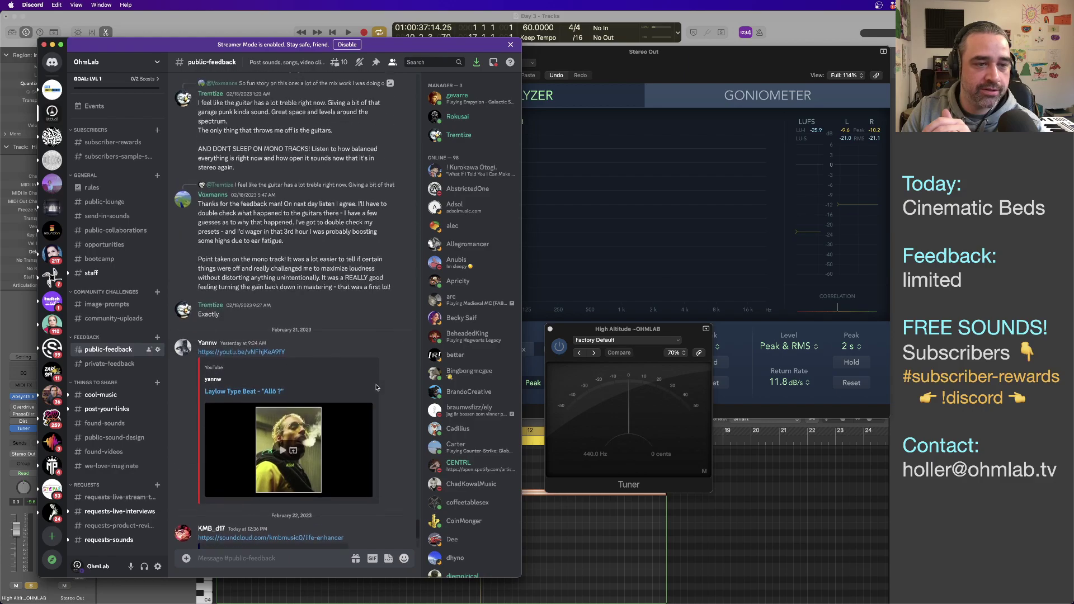
scroll(377, 387, up, 1)
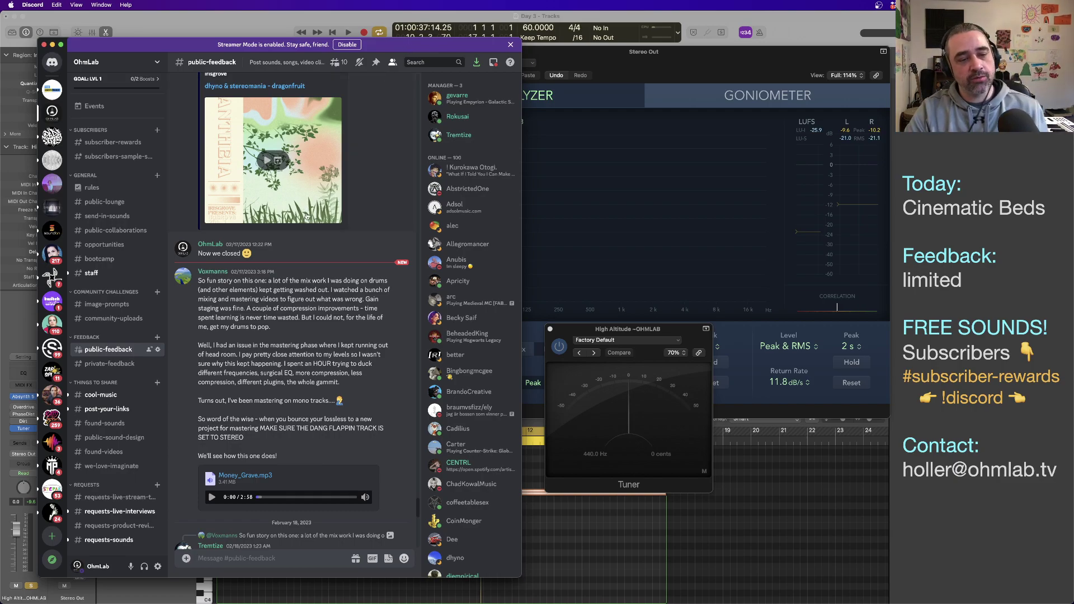
scroll(388, 252, down, 10)
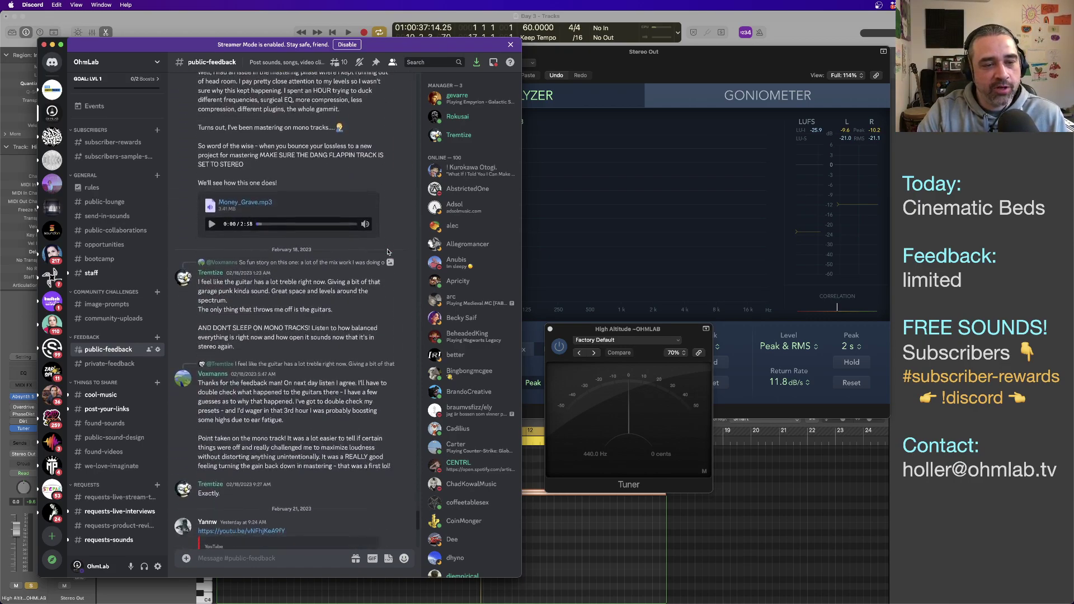
scroll(387, 251, down, 2)
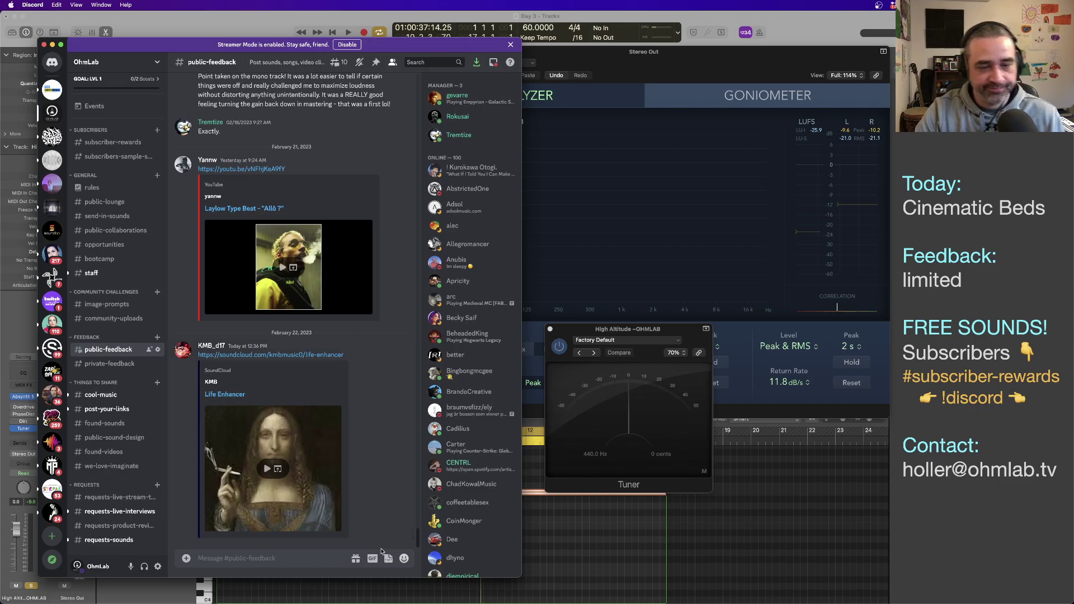
Step: Switch to TextEdit and replace all the old feedback notes with the newest submitting artist's name as heading
key(super+Tab)
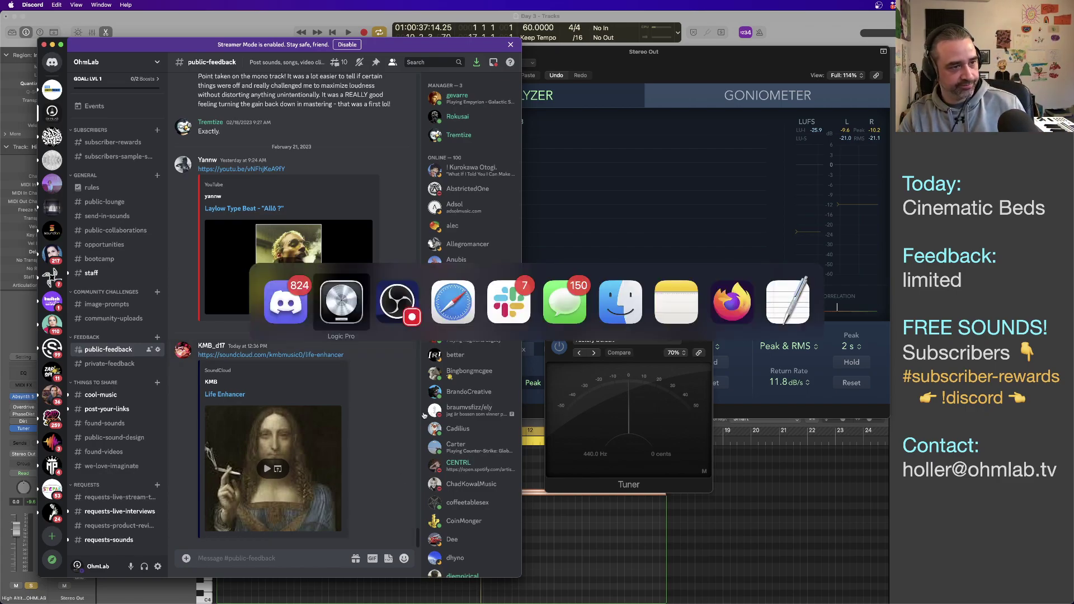
key(super+Tab)
key(super+Tab)
key(super+Tab)
key(super+Tab)
key(super+Tab)
key(super+Tab)
key(super+Tab)
key(super+Tab)
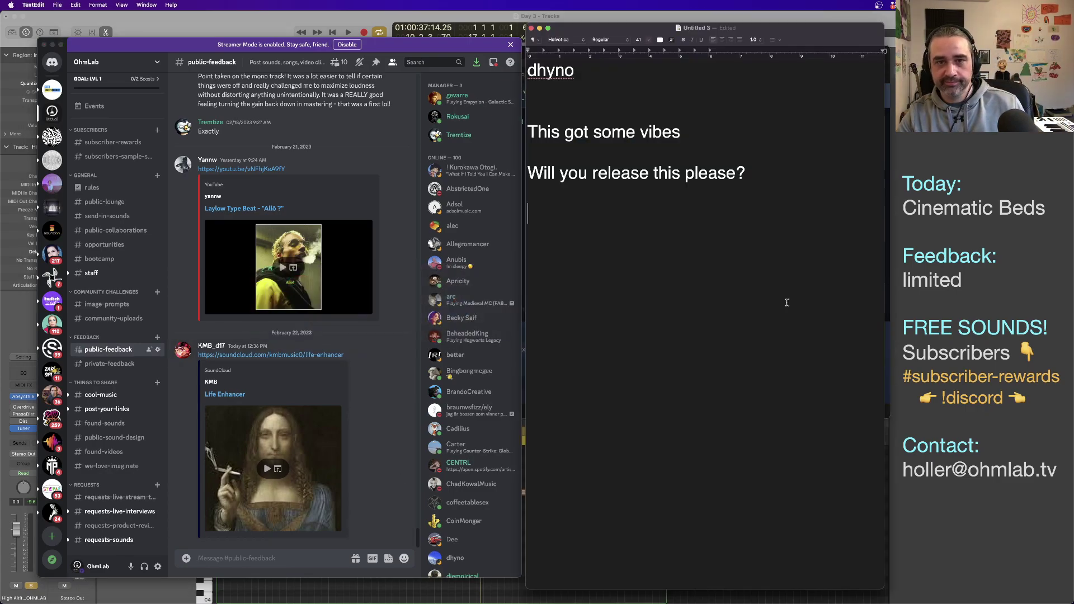
drag(587, 226, 460, 3)
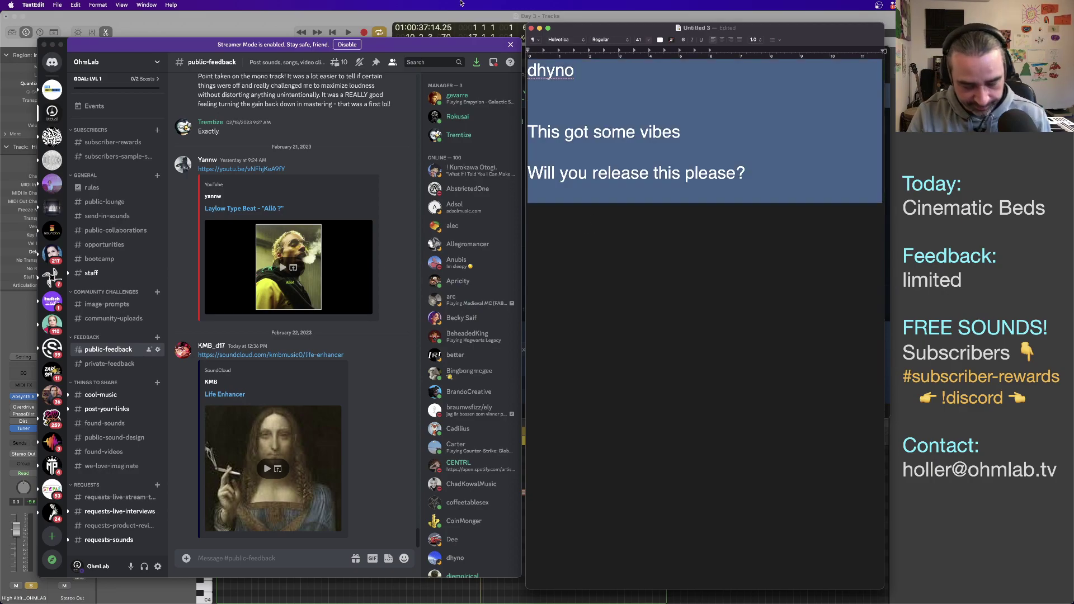
text(KMB)
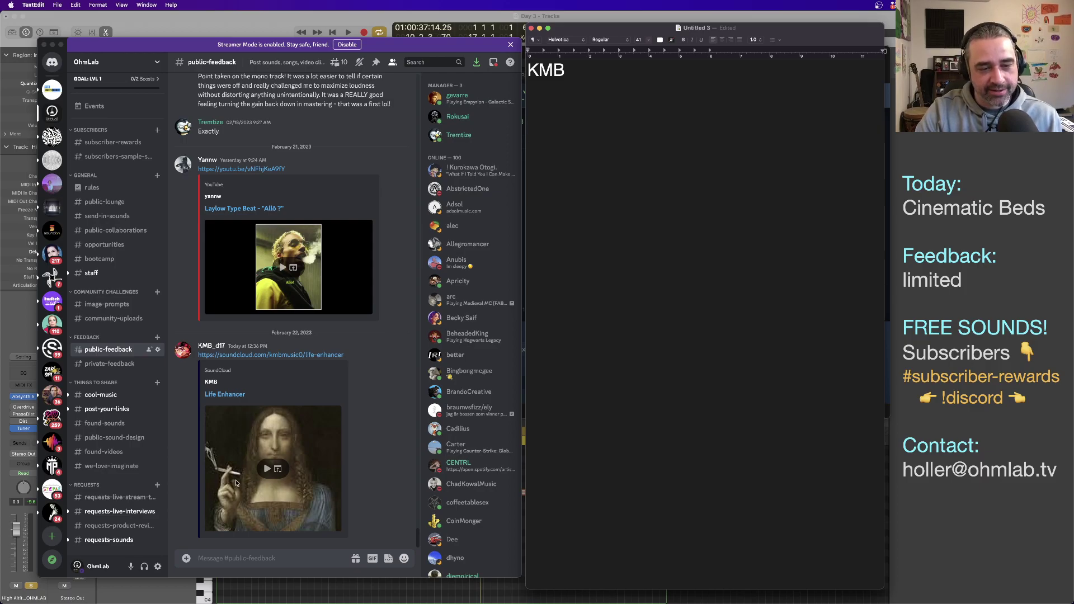
Step: Play the "Life Enhancer" track in the Discord post and write "The throb!" below the heading in the notes
click(268, 470)
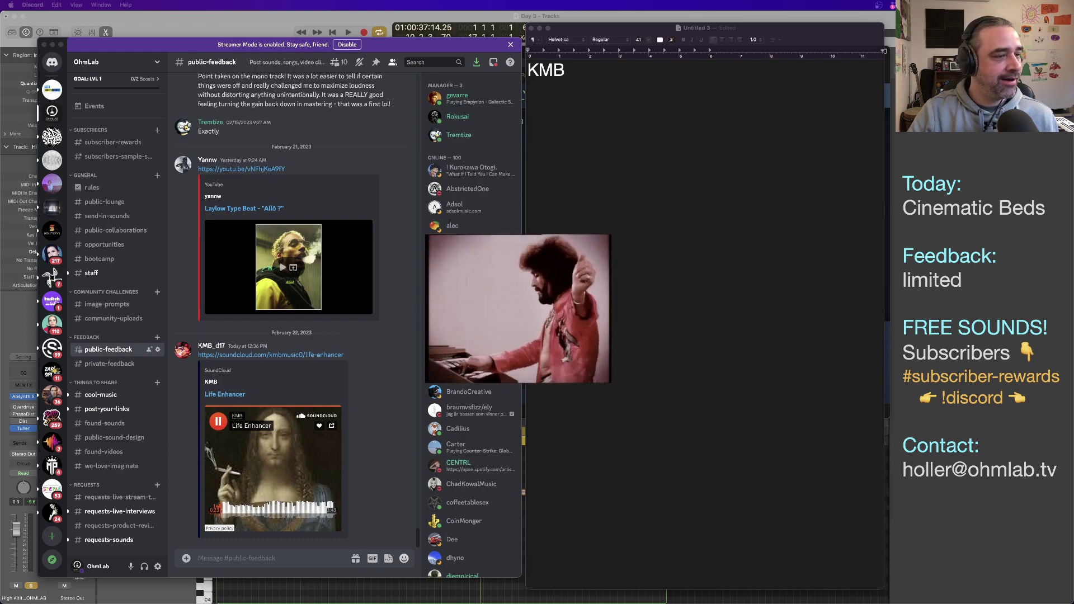
click(630, 178)
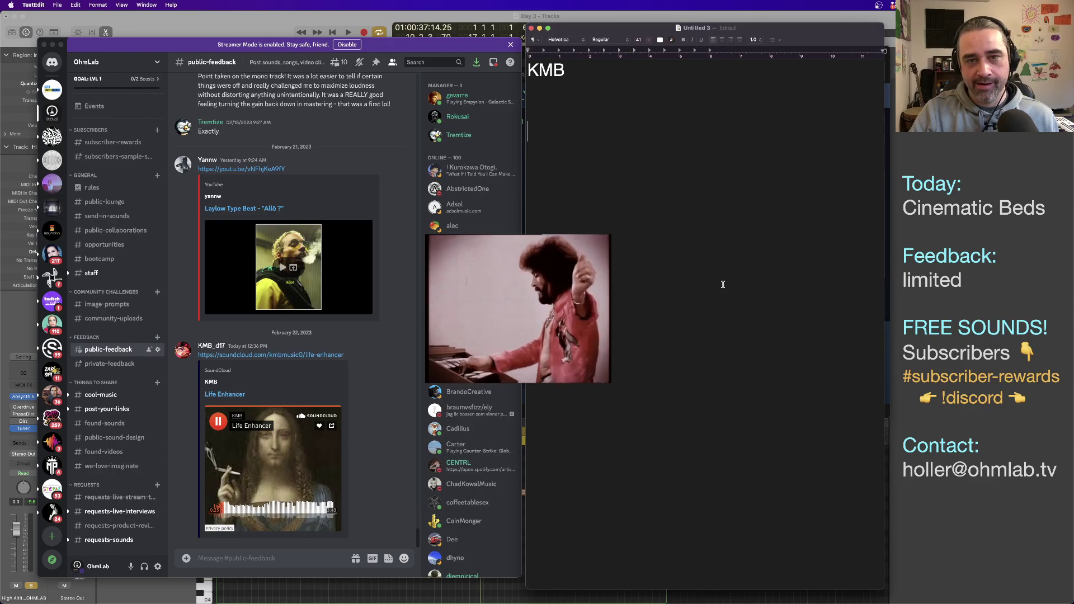
text(The throb!)
key(Return)
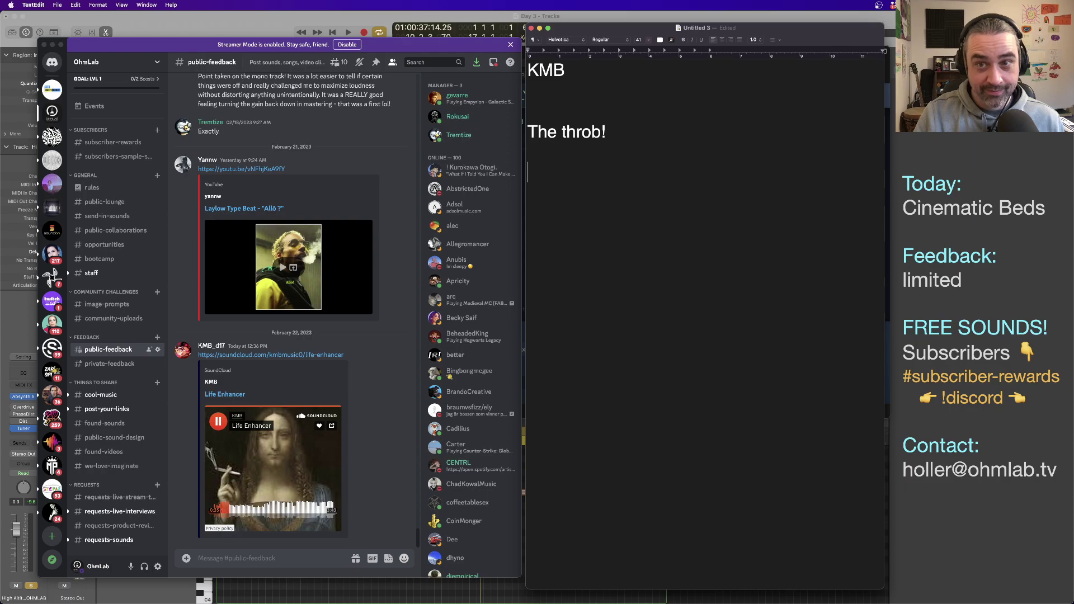
Step: Add the timestamped notes "0:35 small transition effect here" and "0:48 here, too. Reversal."
text(0:35 small transition effect here)
key(Return)
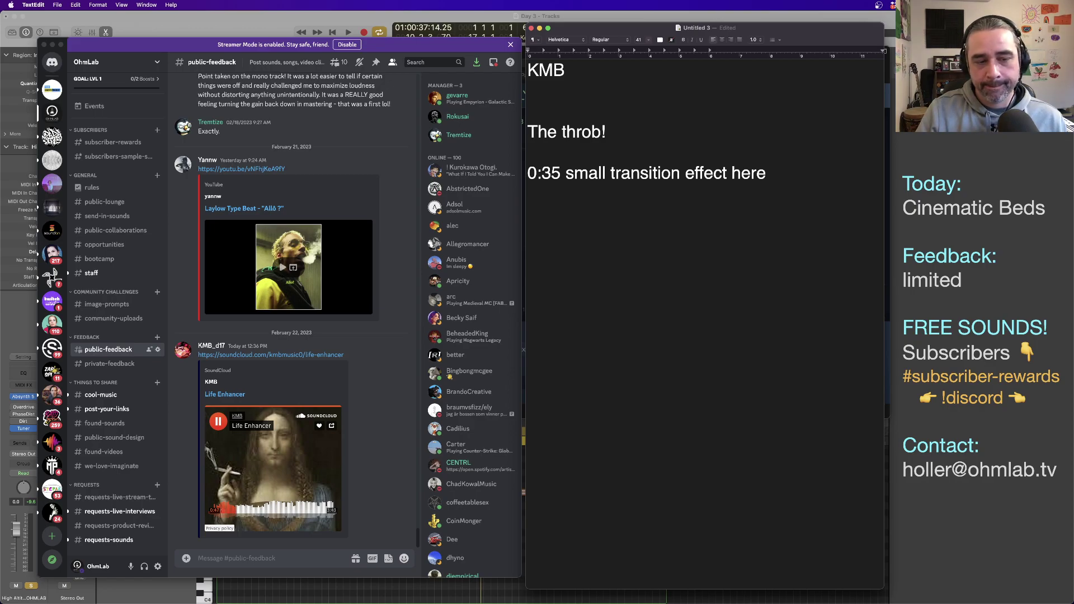
text(0)
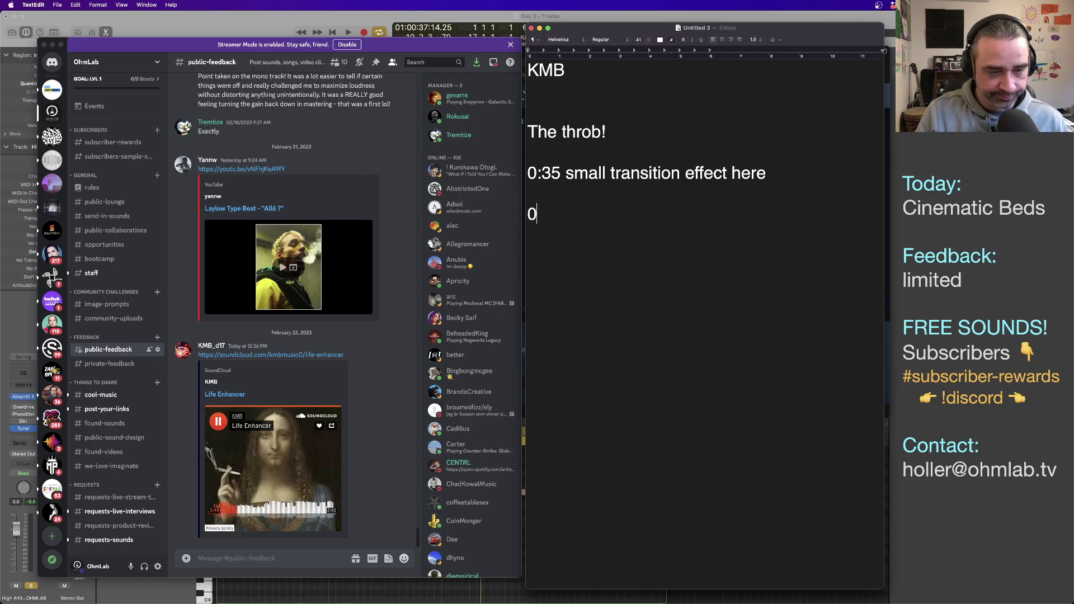
text(:48 here, too)
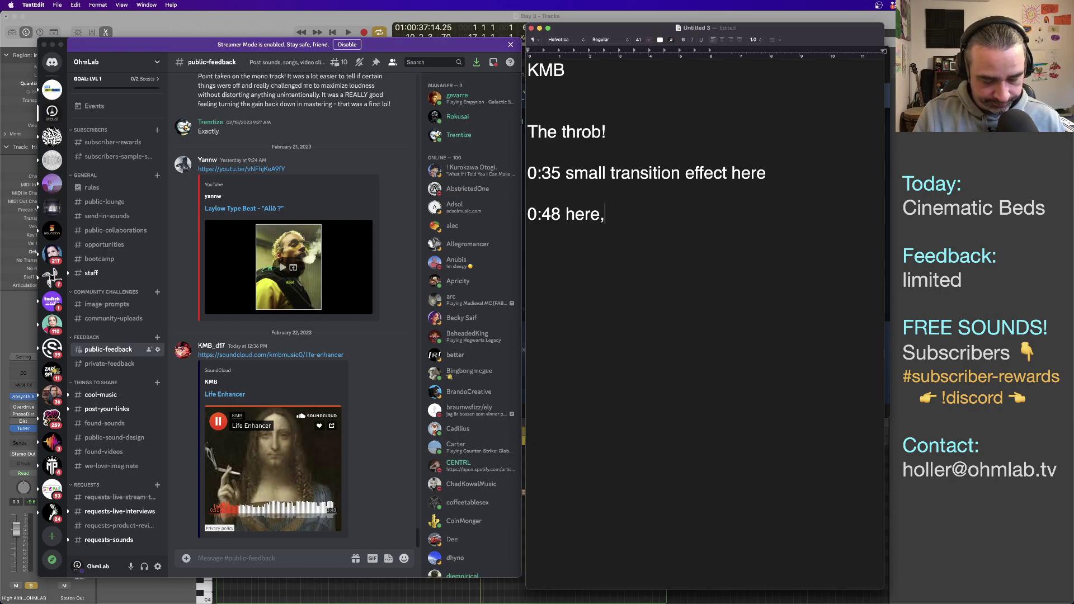
key(Return)
key(Return)
key(BackSpace)
key(BackSpace)
text(. reversal.)
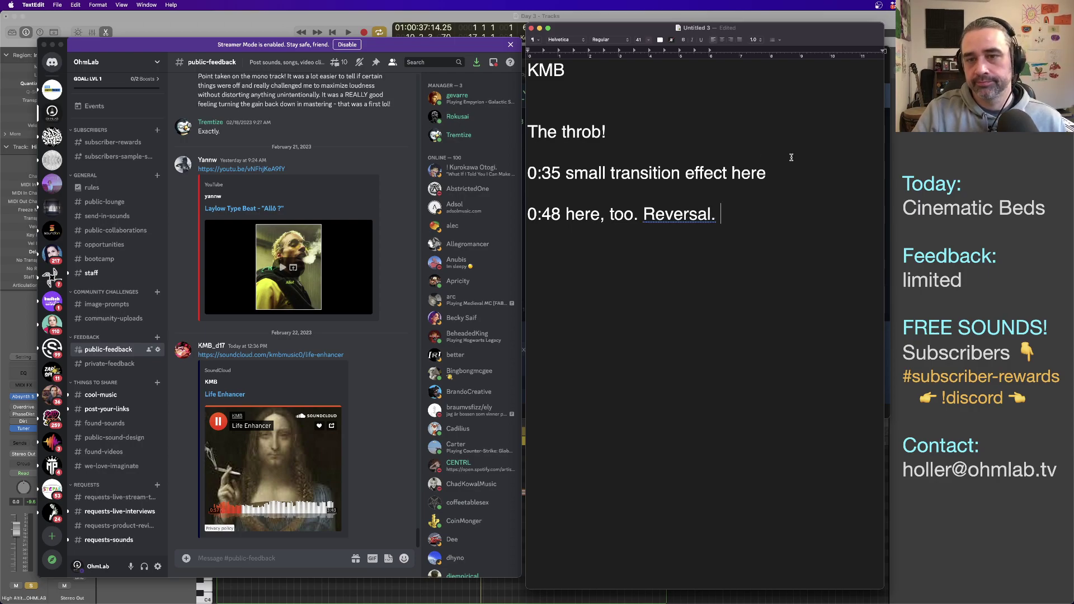
Step: Extend the 0:35 note with ". Suck back?" and start a new paragraph below the 0:48 note
click(792, 173)
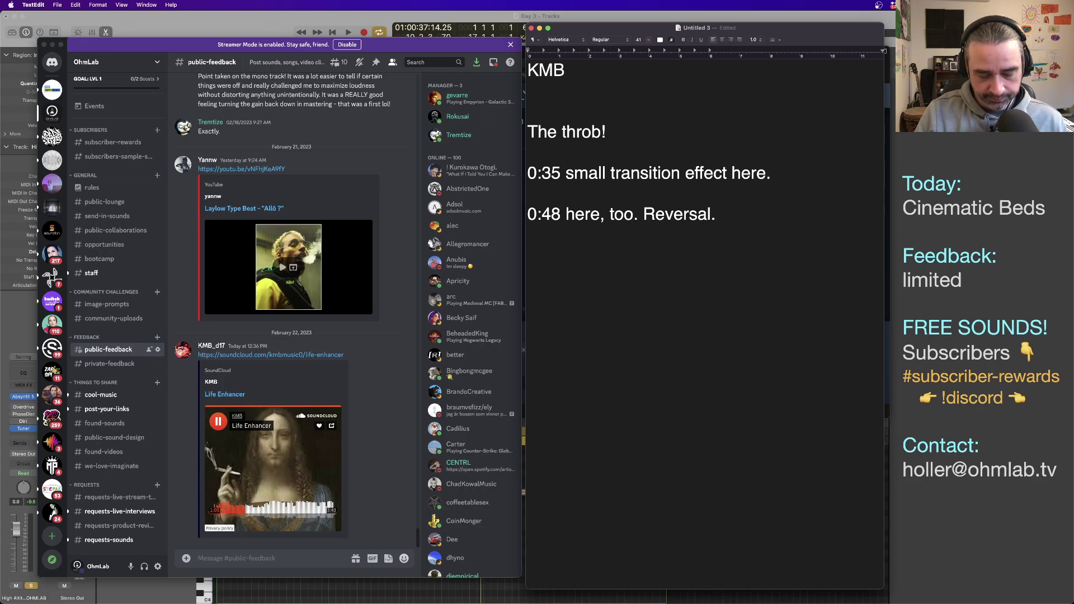
text(suckback?)
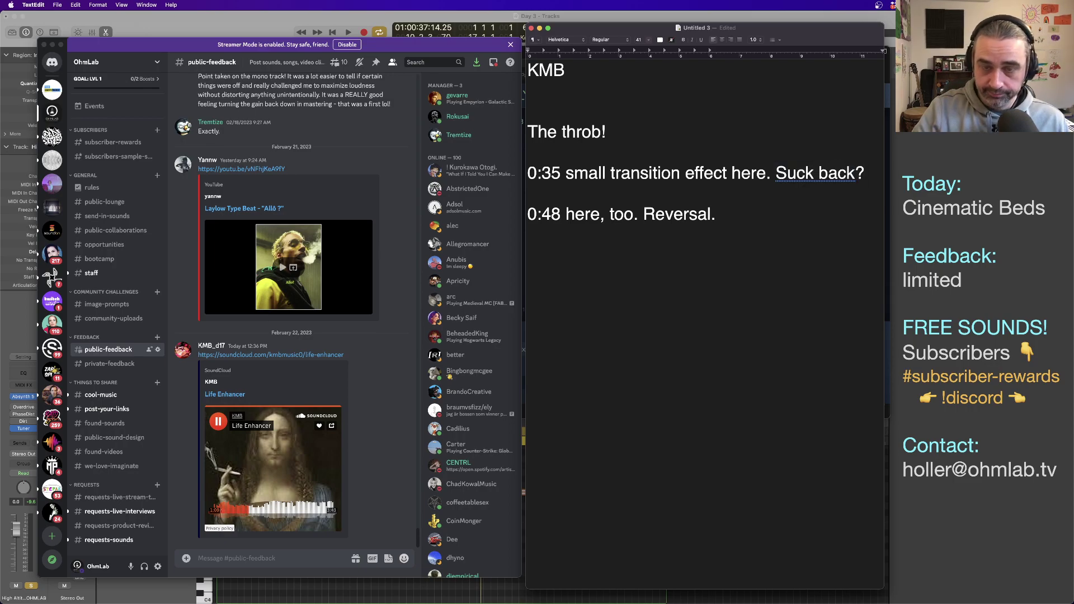
key(Return)
key(Return)
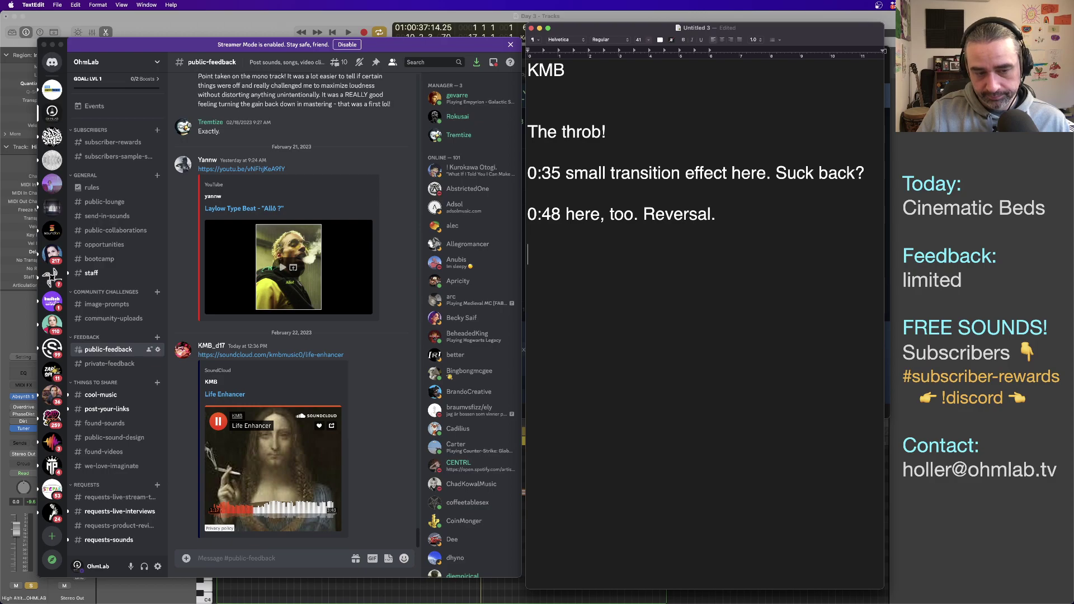
Step: Add the note "1:15 something here as well. Could be as simple as a swell." and start a new paragraph
text(1:15 somethign)
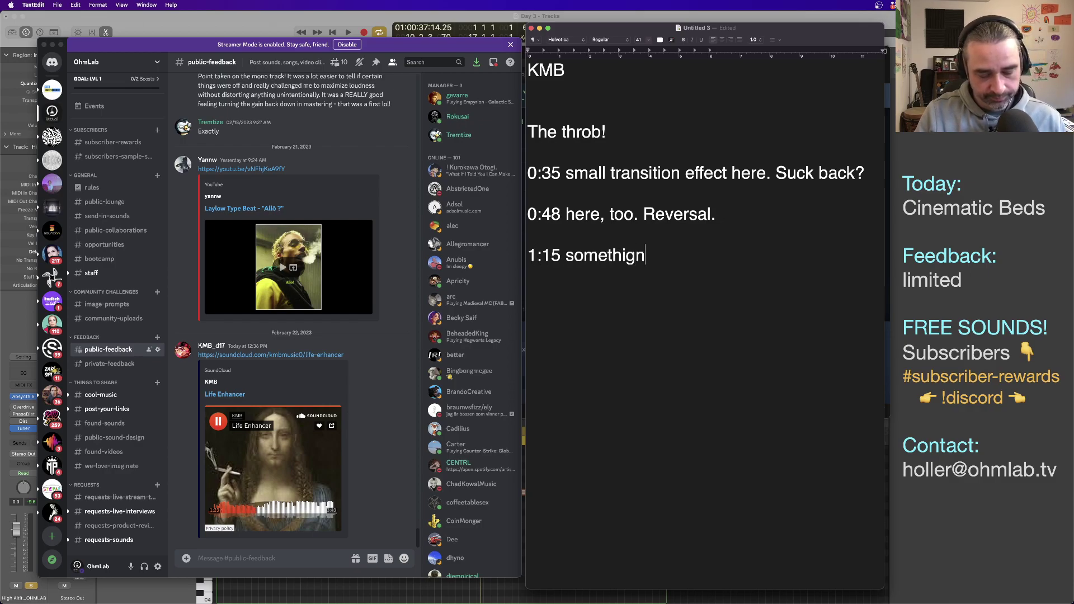
key(BackSpace)
key(BackSpace)
text(ng here as well. )
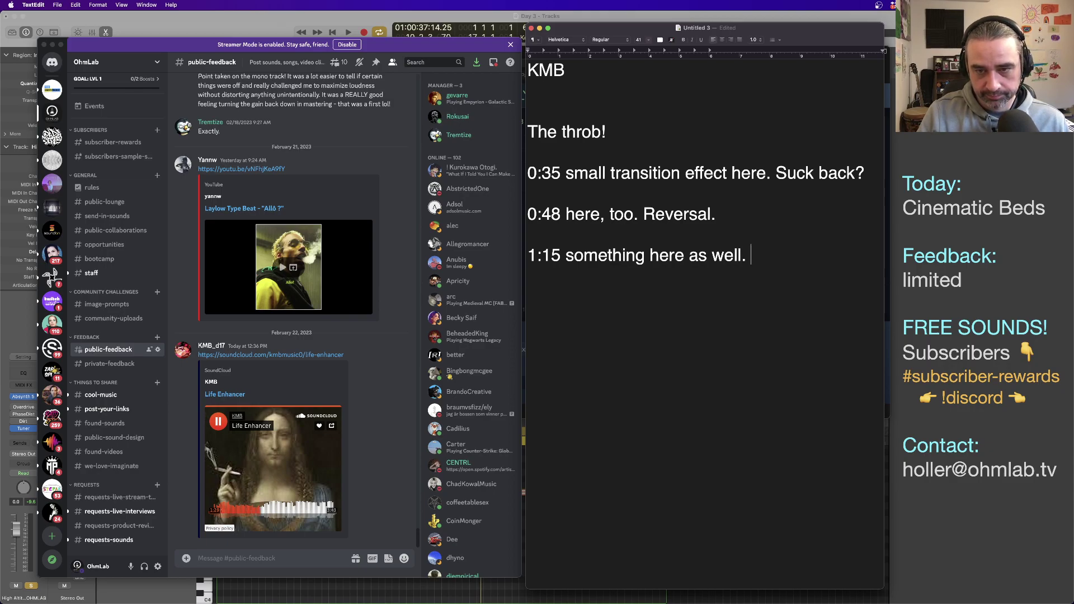
text(Could be )
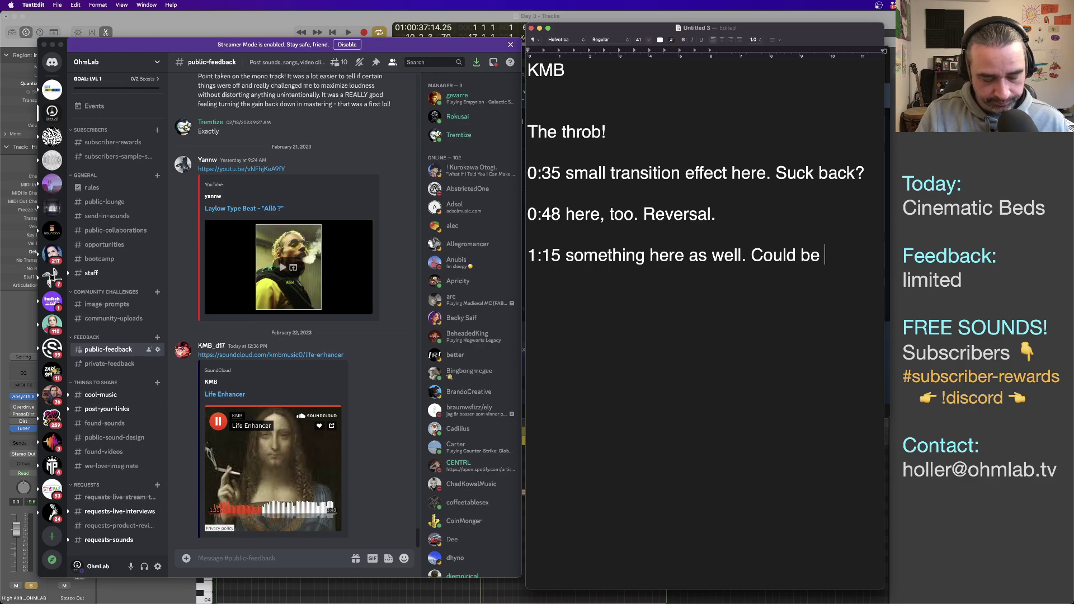
text(as simple as a)
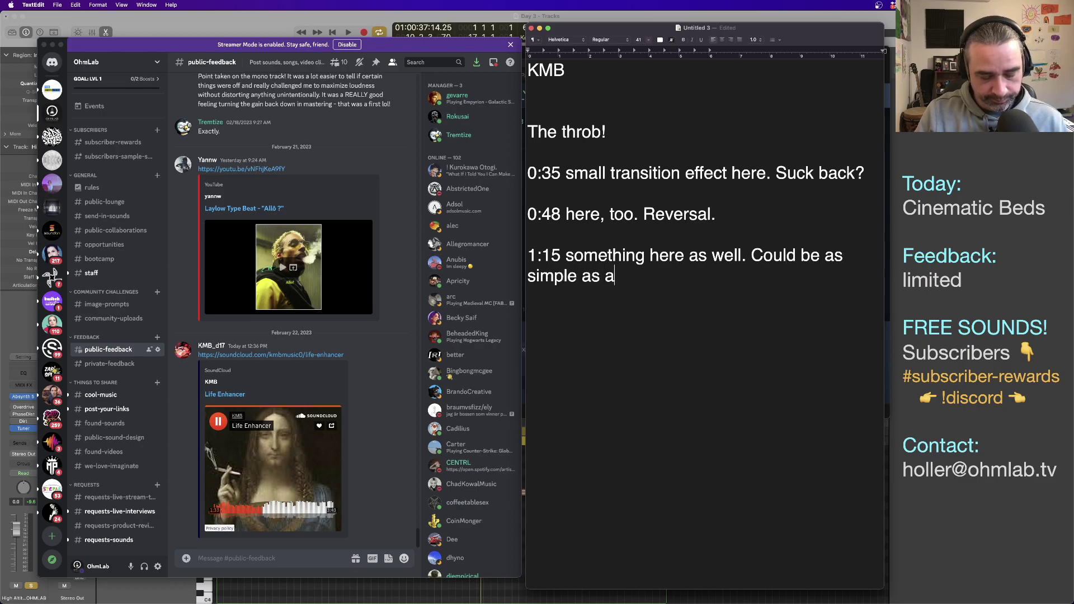
text( swell.)
key(Return)
key(Return)
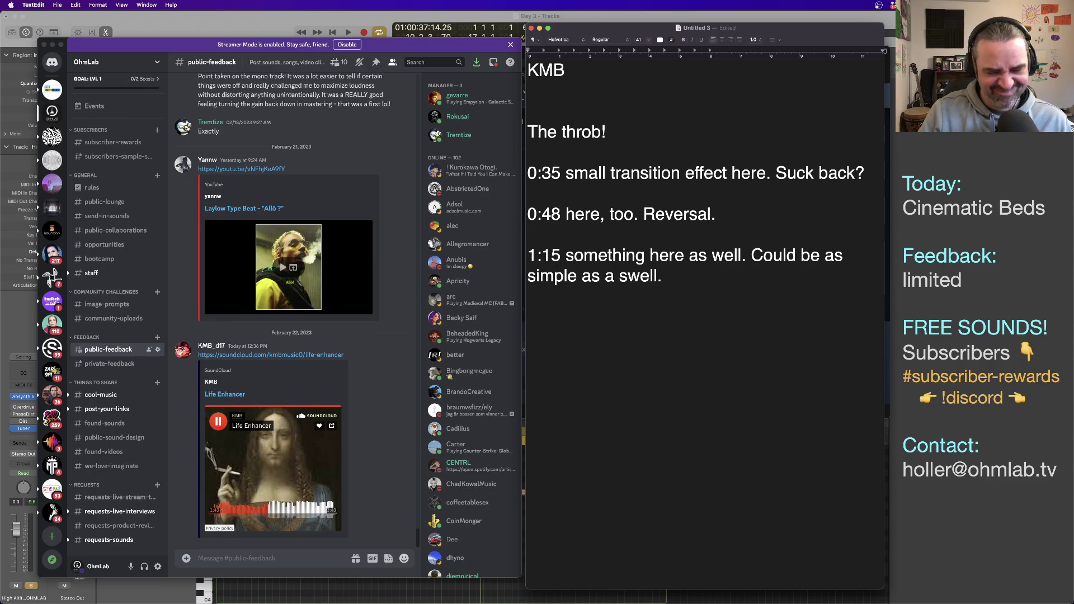
Step: Add the note "1:44 want a long pitch drop transition effect here" and start a new paragraph below it
text(1)
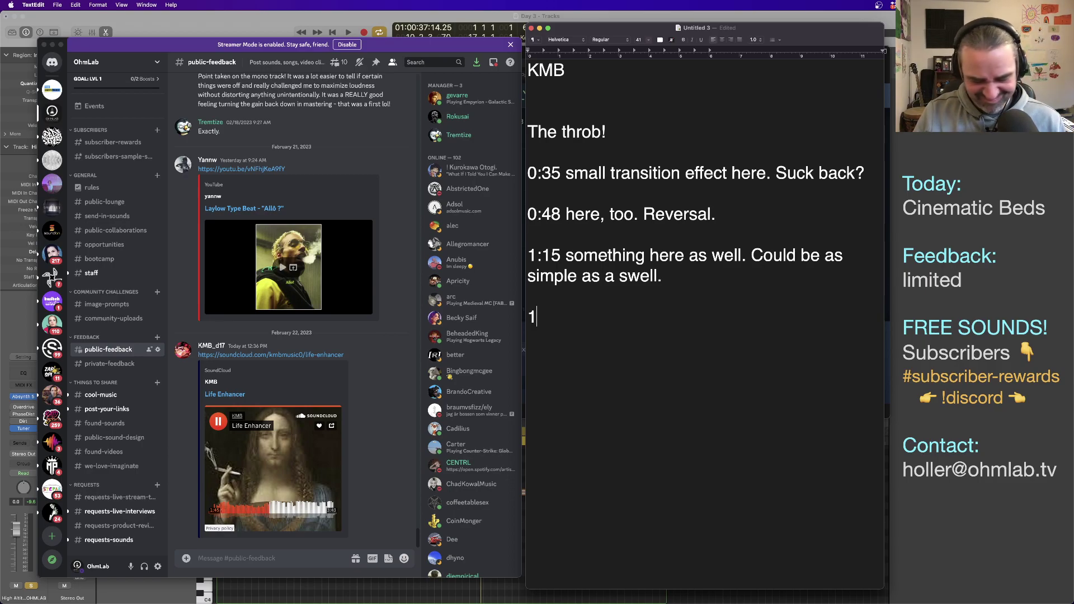
text(:44 want a )
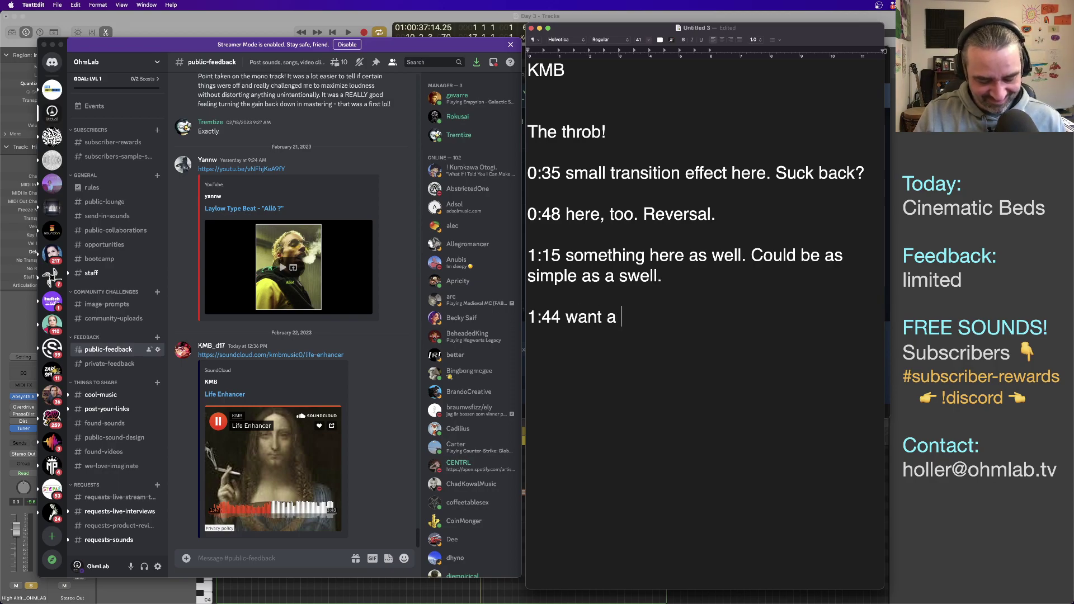
text(long pitch )
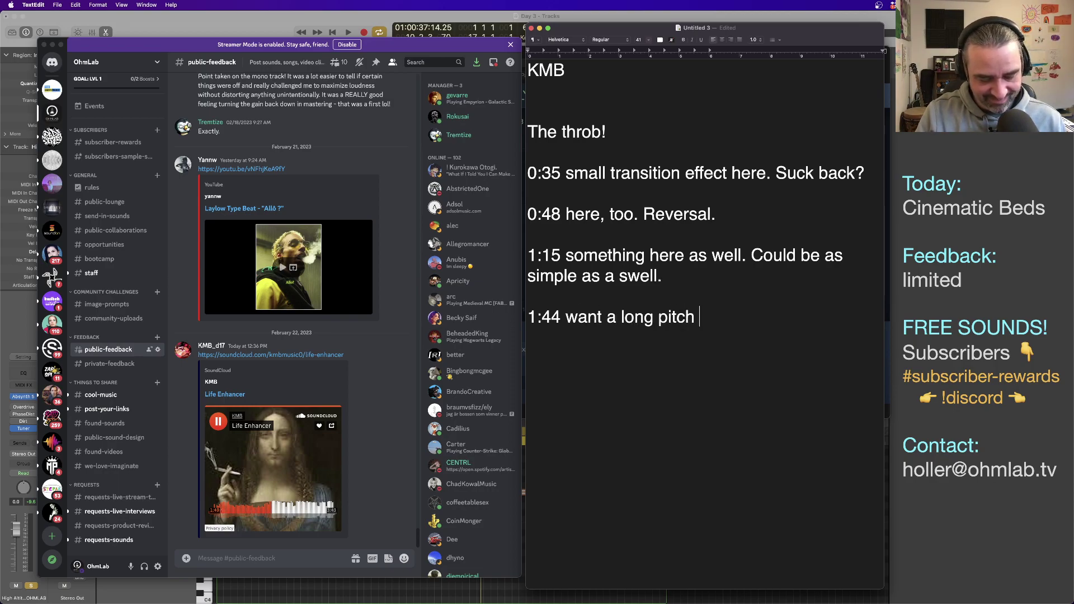
text(drop transition effect here)
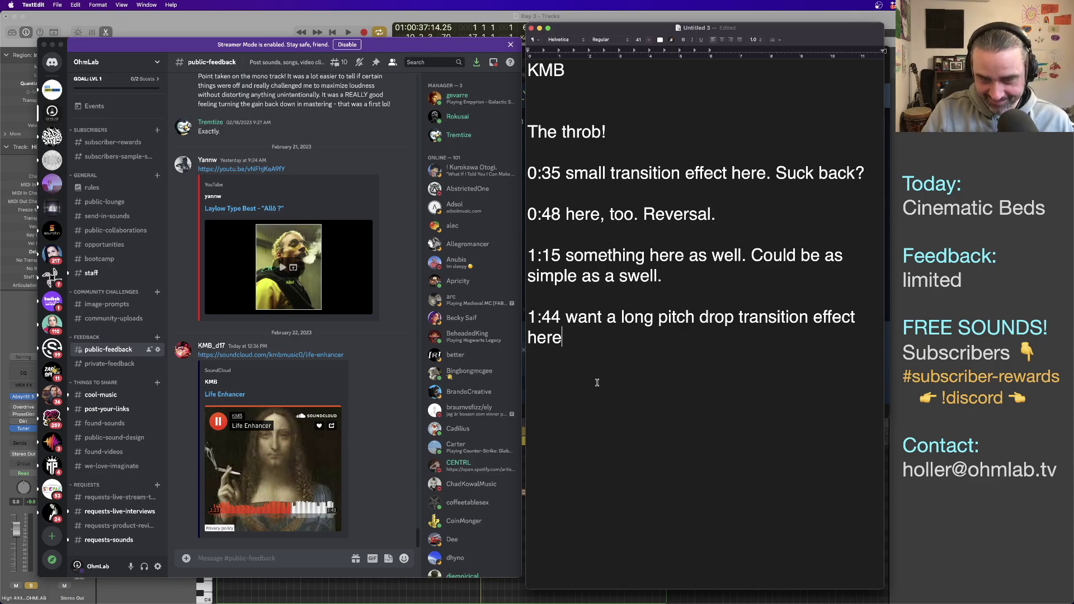
key(Return)
key(Return)
Step: Write the timestamped note "2:25 synths seem a bit disconnected here." below the 1:44 note
text(2:25)
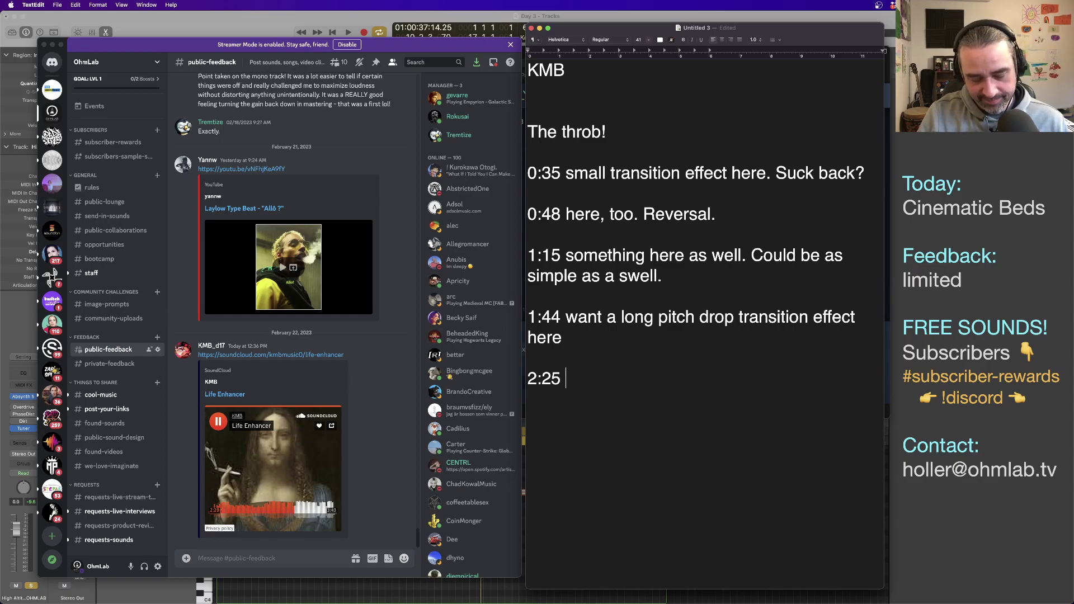
text(synths seem a bit )
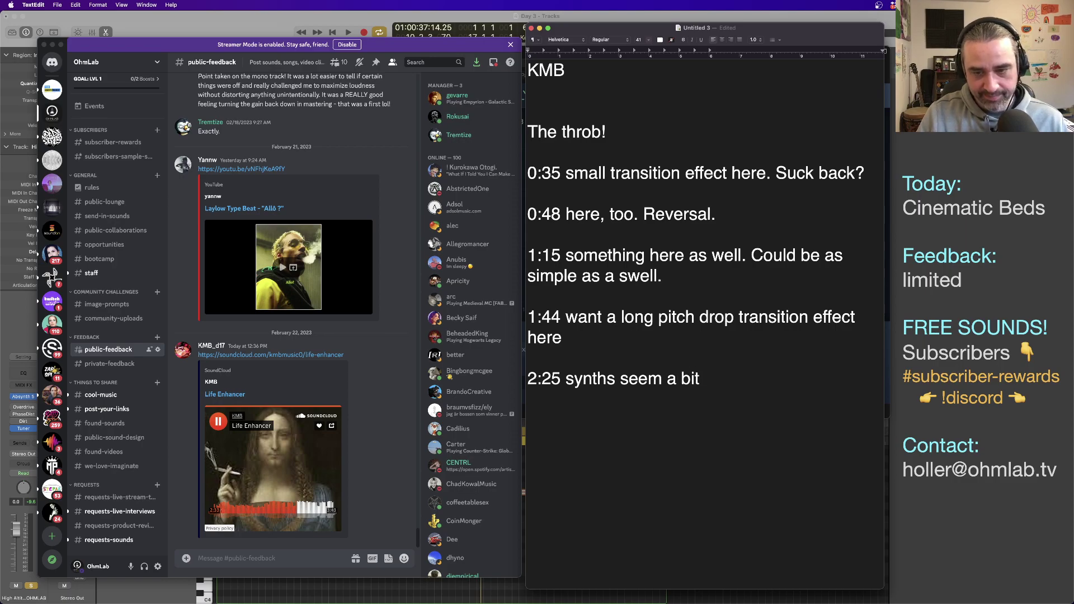
text(disconne)
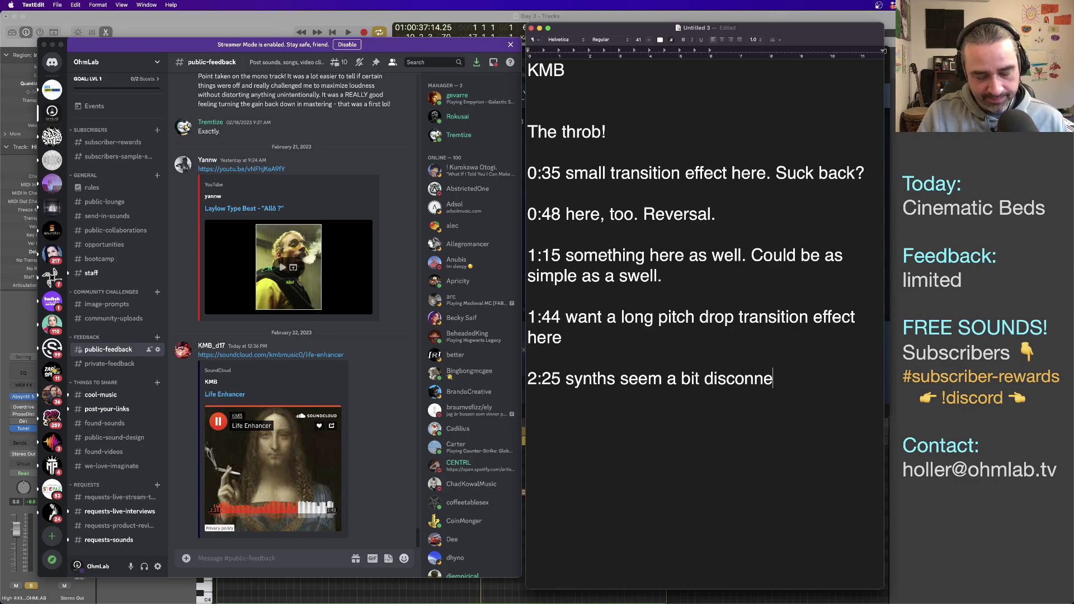
text(cted here. )
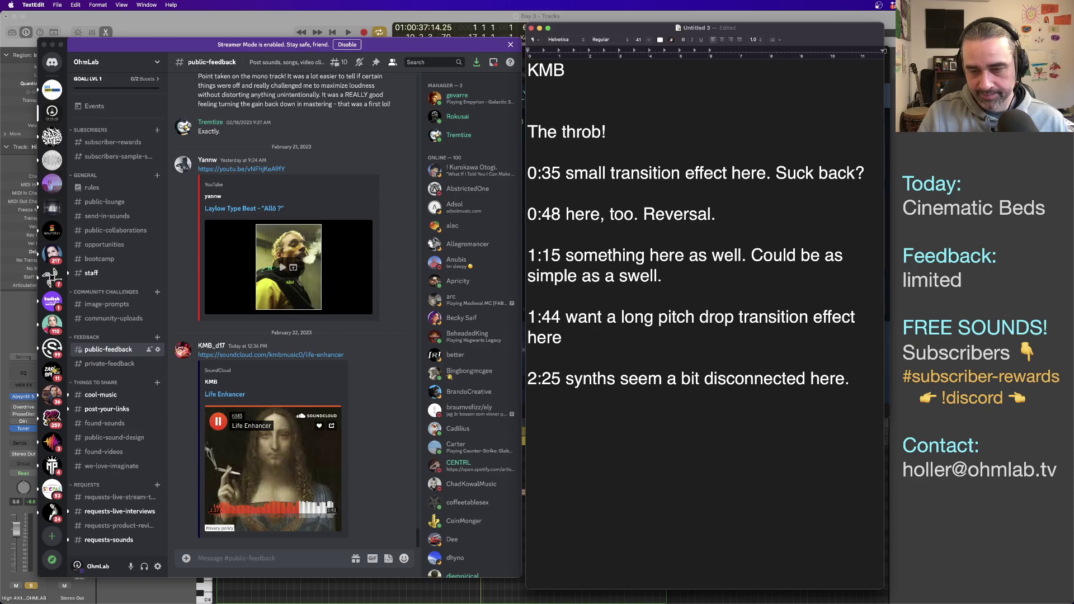
Step: Extend the 2:25 note with "Pad seems in the distance, the acid synth is up front and the beat is bouncing off the walls."
text(Pad s)
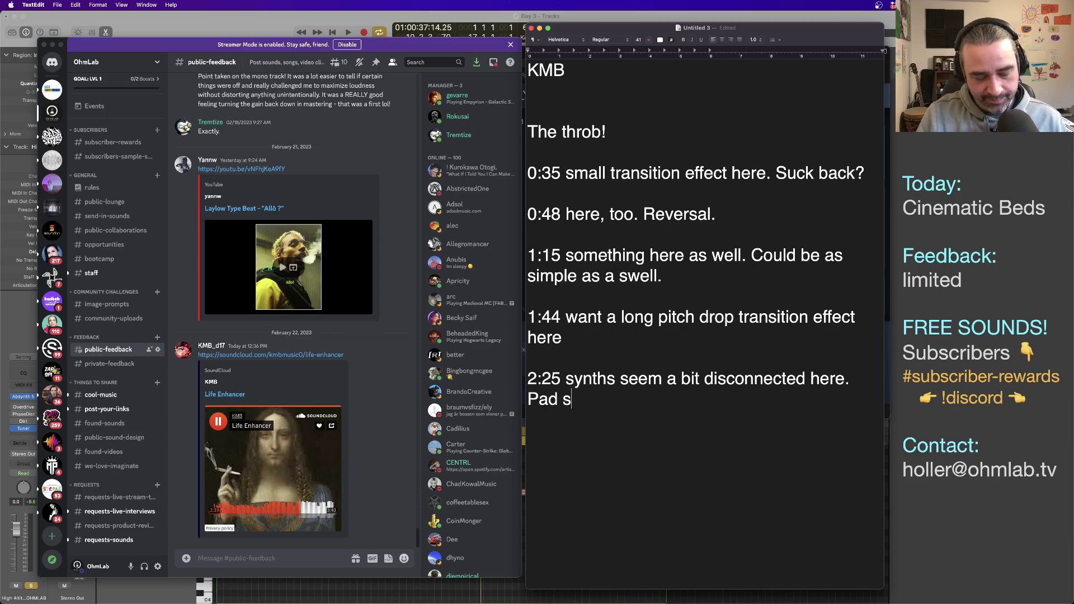
text(eems lin )
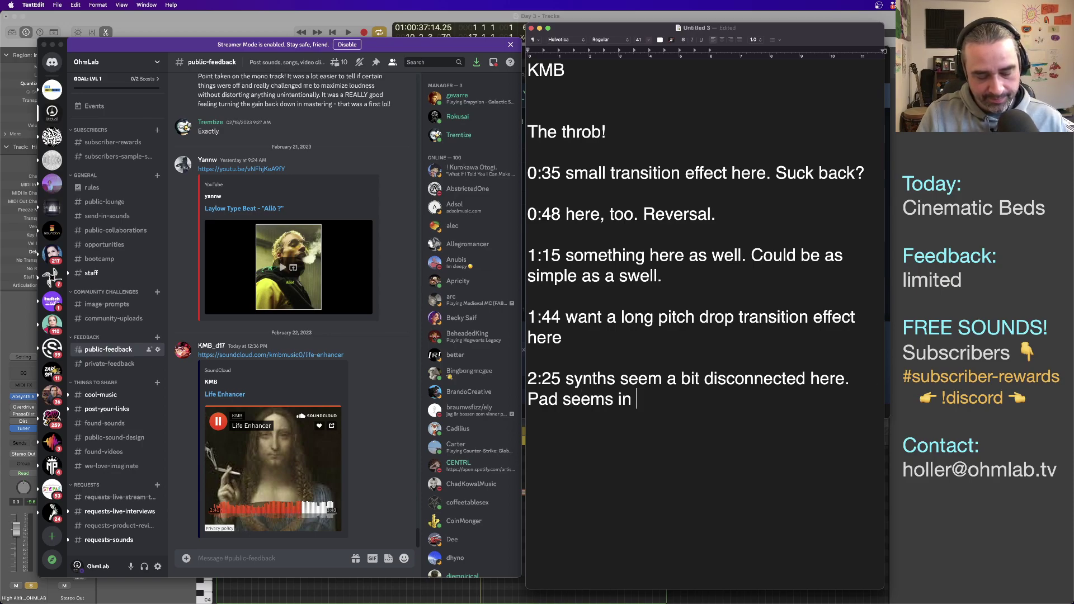
text(the distance, the)
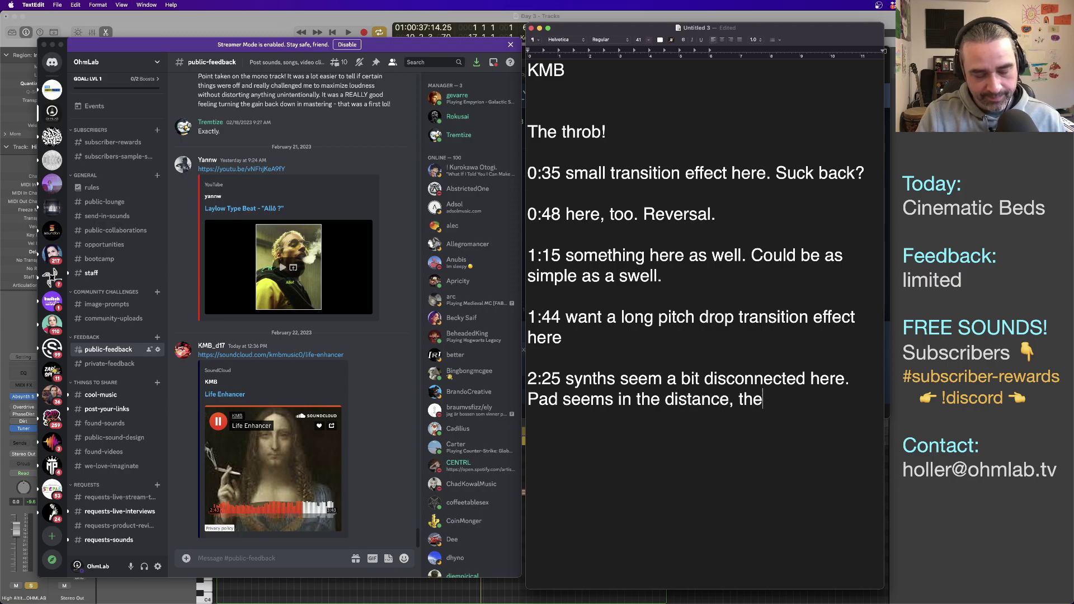
text( acid synth )
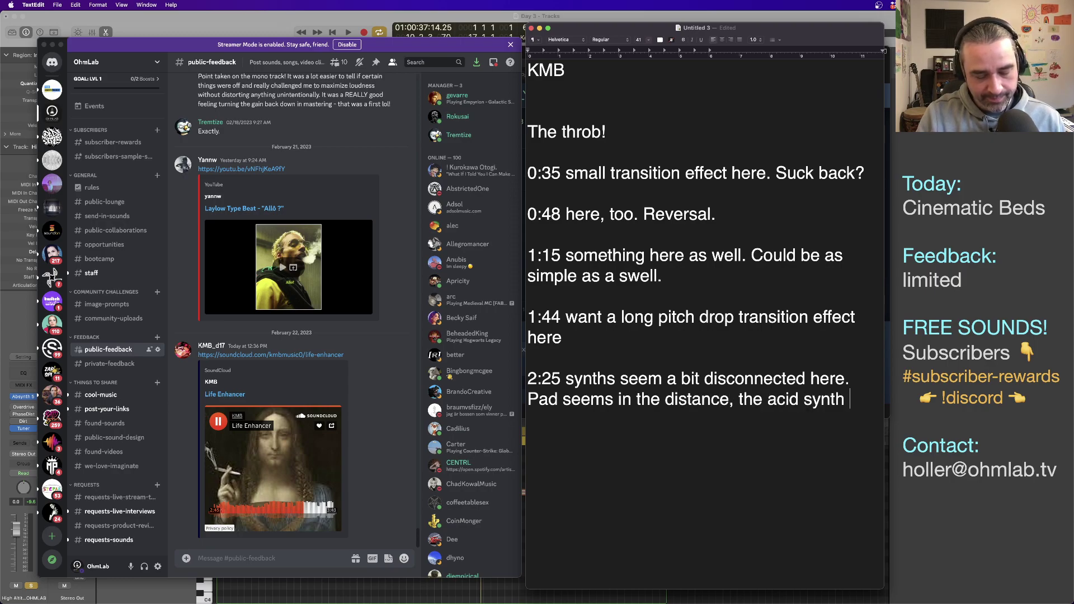
text(is up front an)
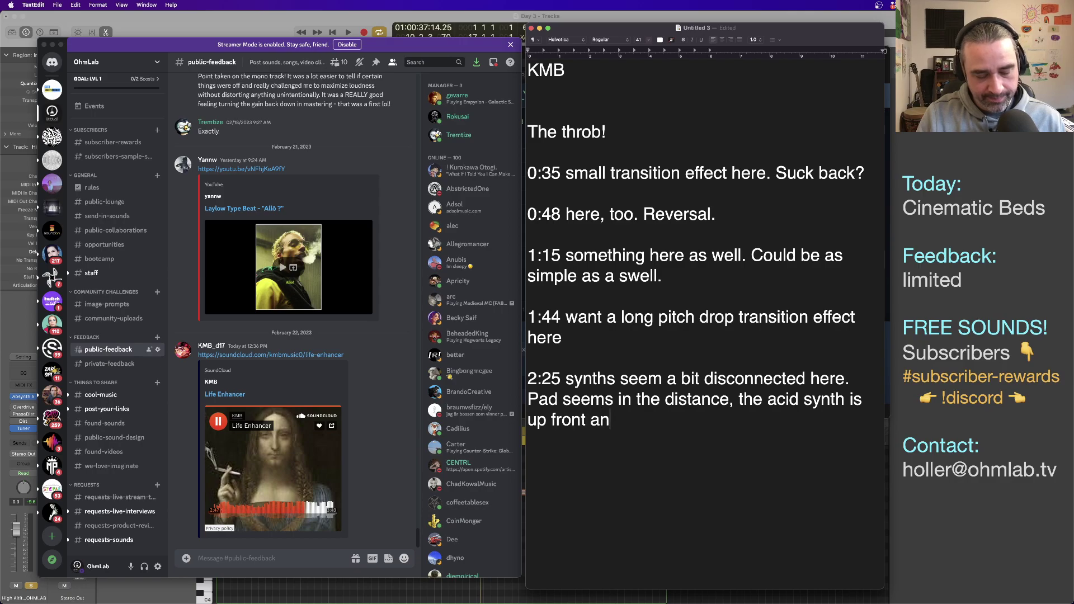
text(d the beat)
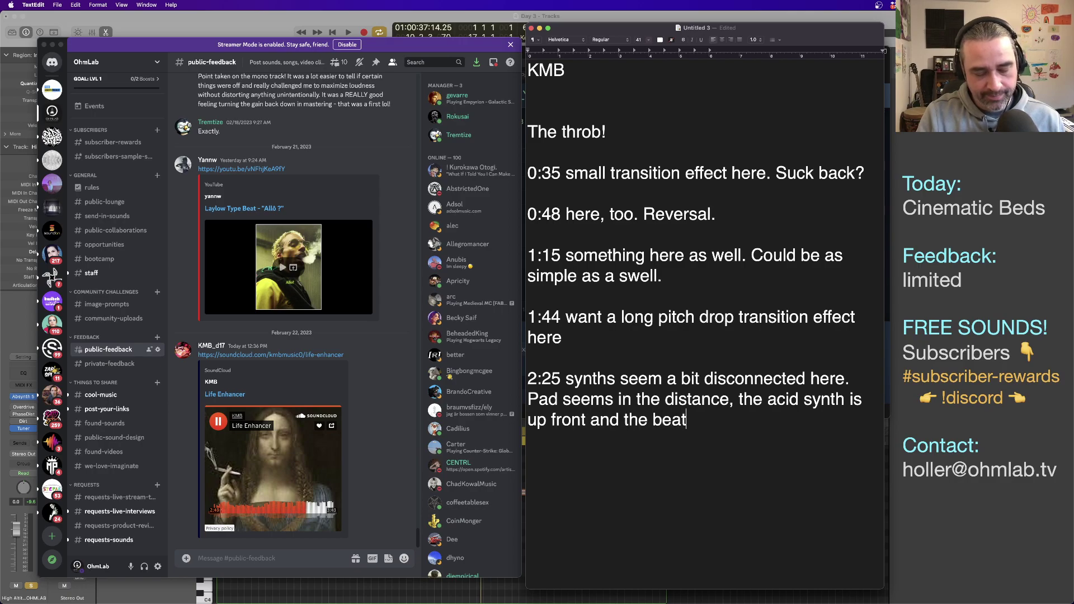
text( is bouncing of)
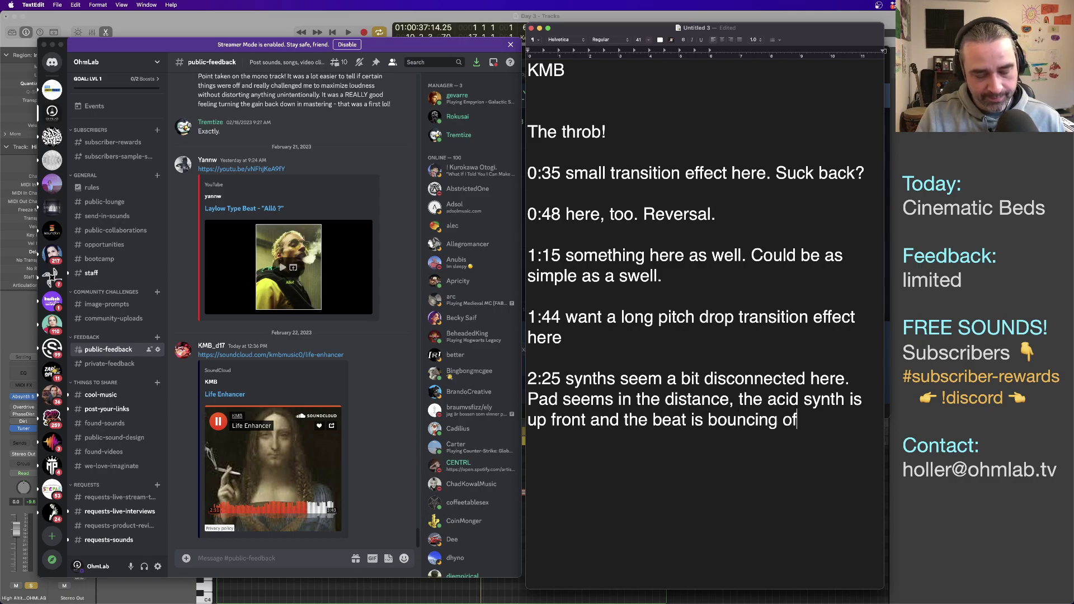
text(f the walls. )
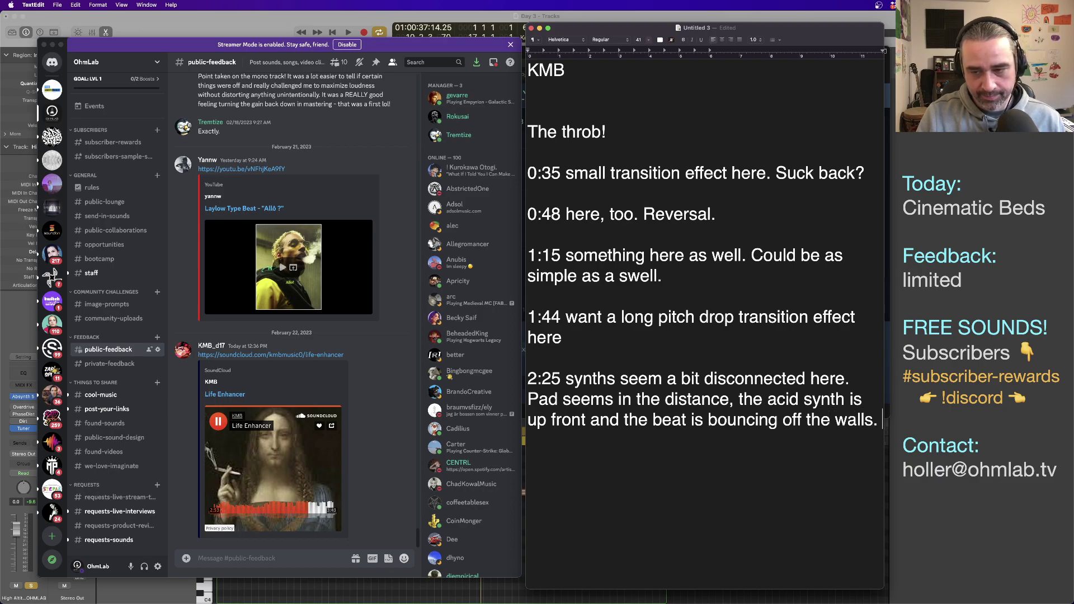
Step: Finish the 2:25 note with "Try to find a shared thread and bring them closer" and start a new paragraph
text(Try to find a shared)
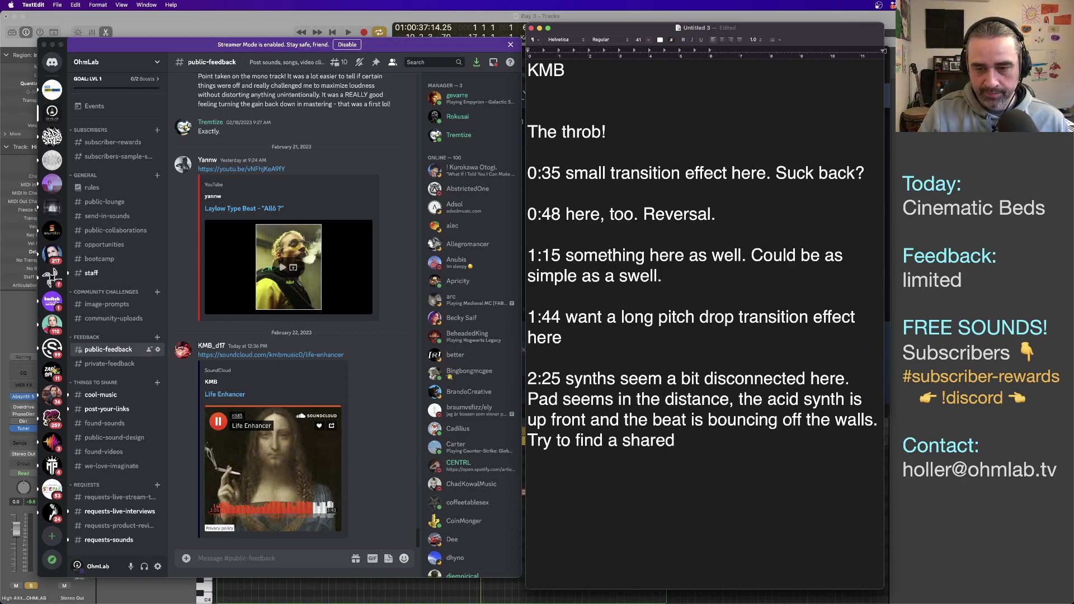
text(thread)
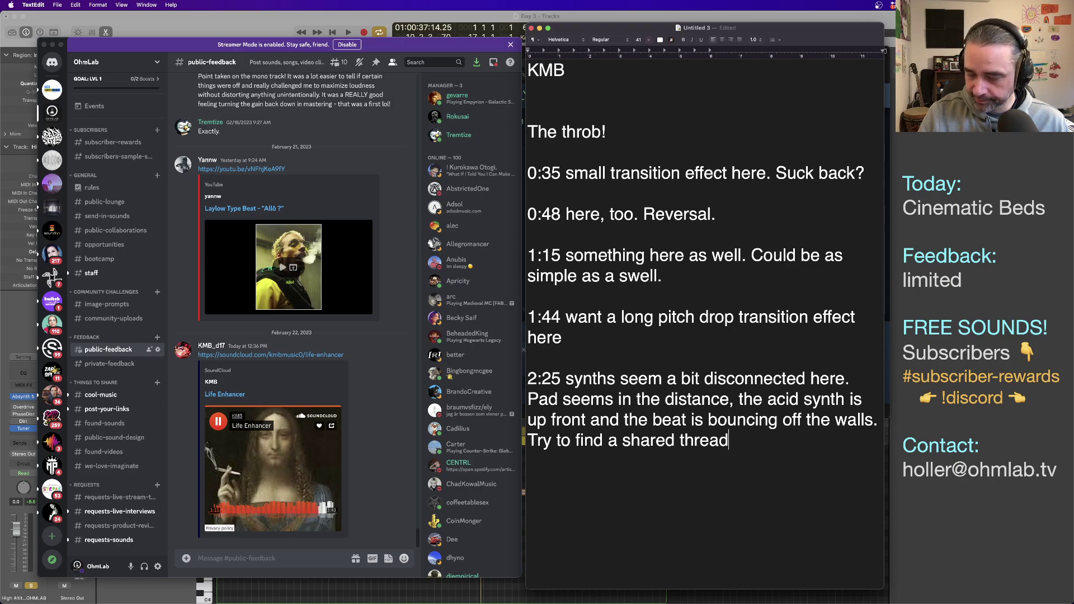
text(and bring them closer)
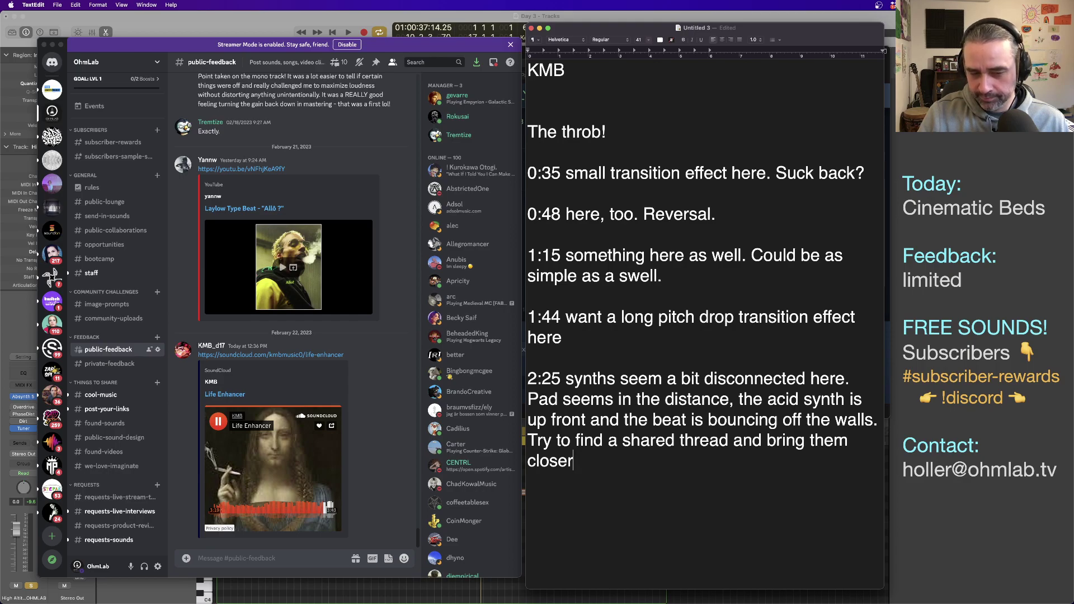
key(Return)
key(Return)
Step: Write the suggestion "Perhaps a filter mod on the acid" below the 2:25 note
text(perhaps a filter)
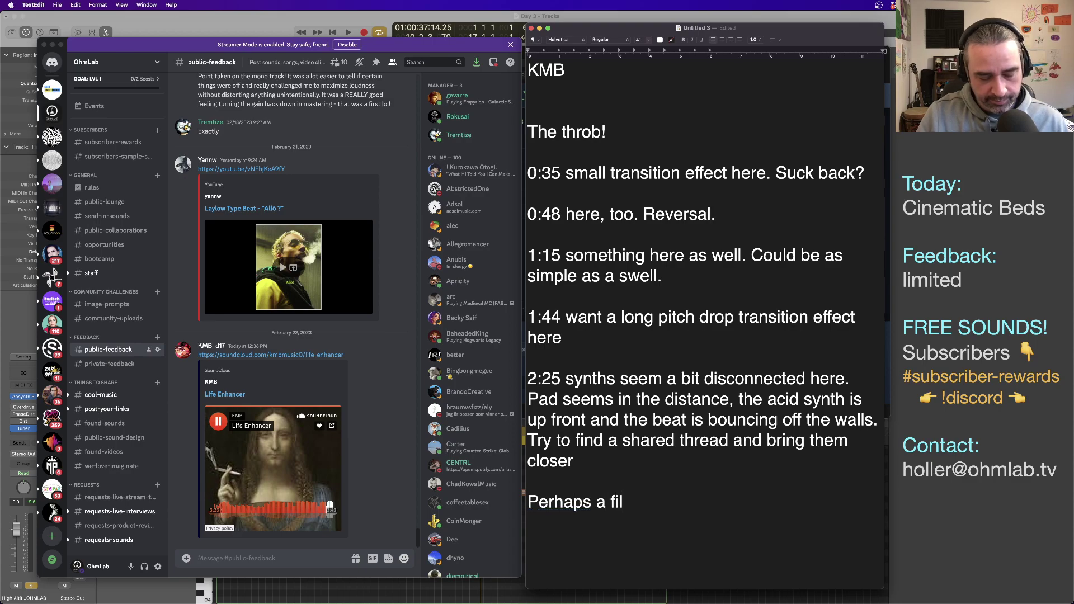
text( mod on )
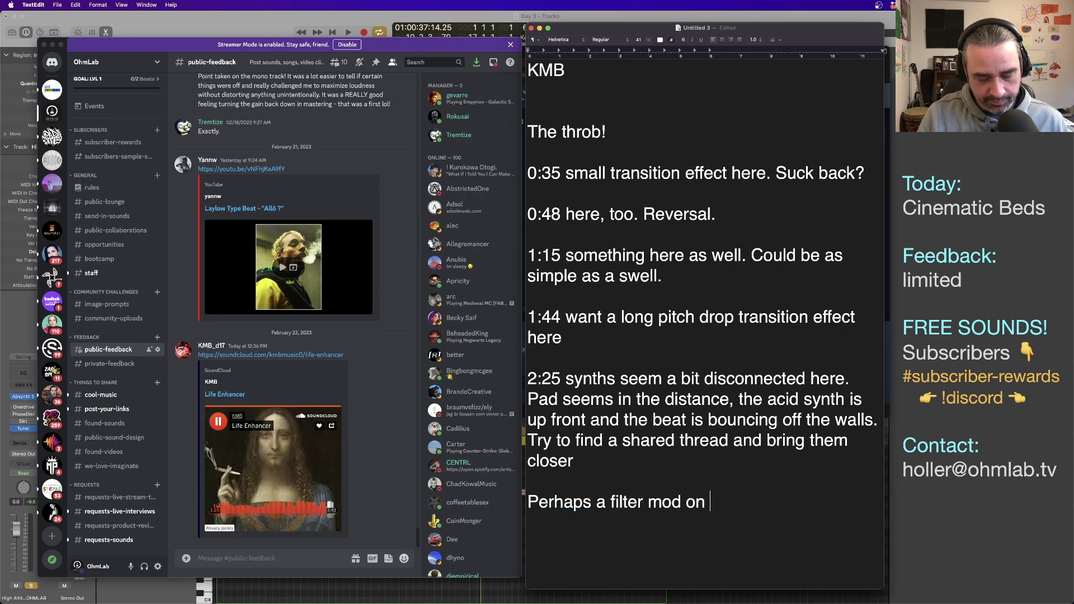
text(the acid)
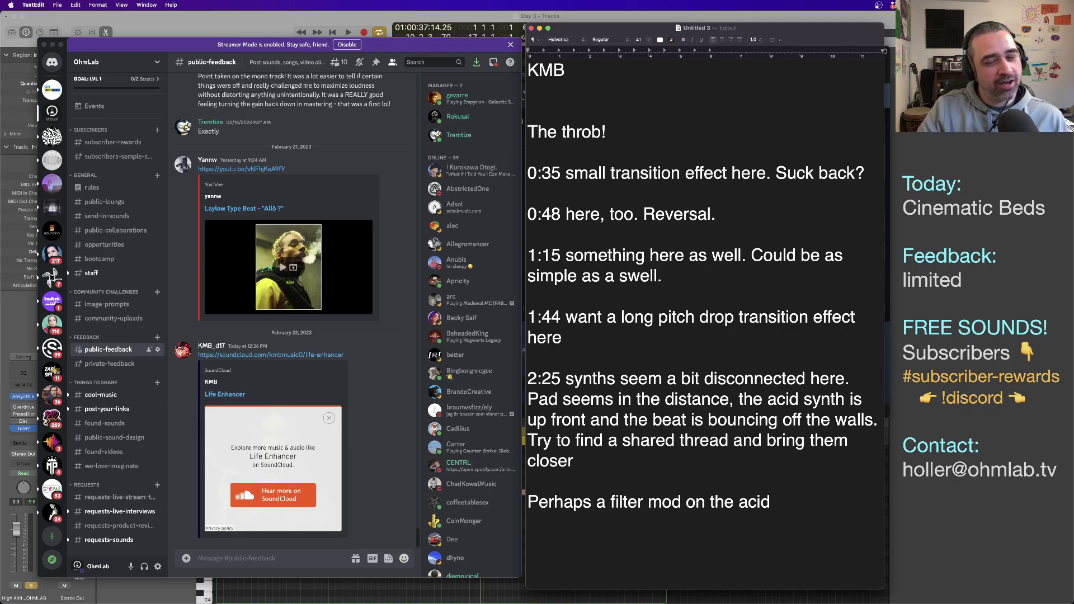
Step: Dismiss the SoundCloud promotion on the "Life Enhancer" player in Discord and look through the channel's earlier feedback posts and track submissions
click(332, 421)
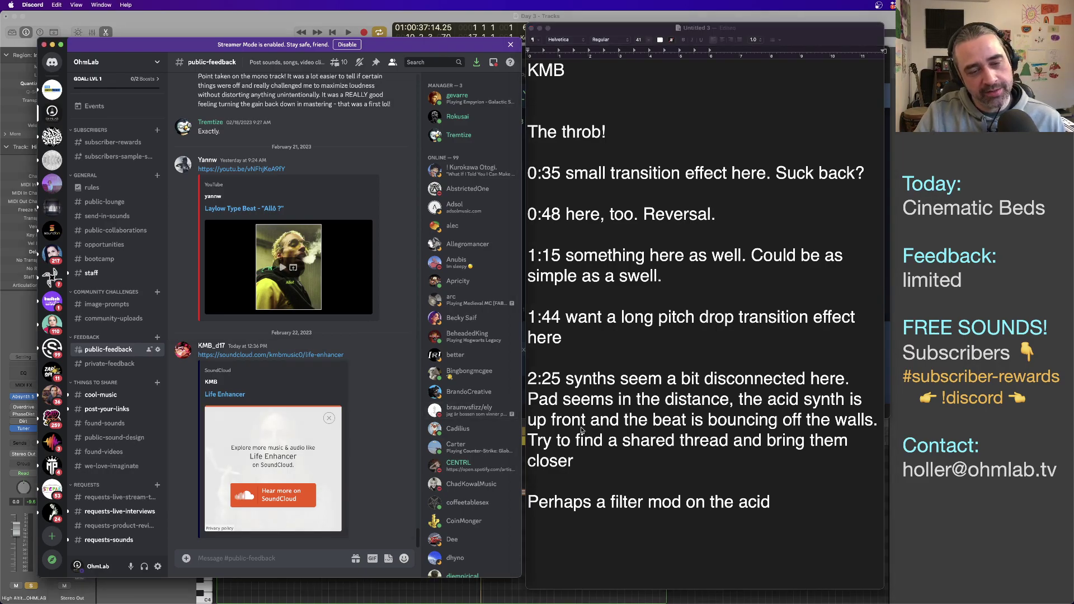
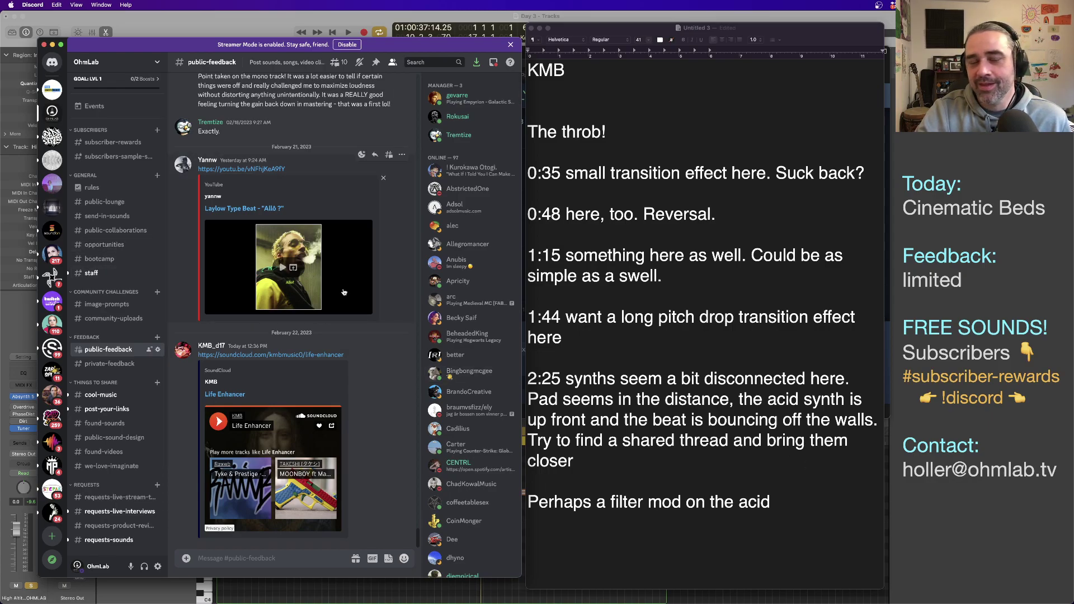
scroll(389, 324, up, 5)
scroll(390, 325, up, 7)
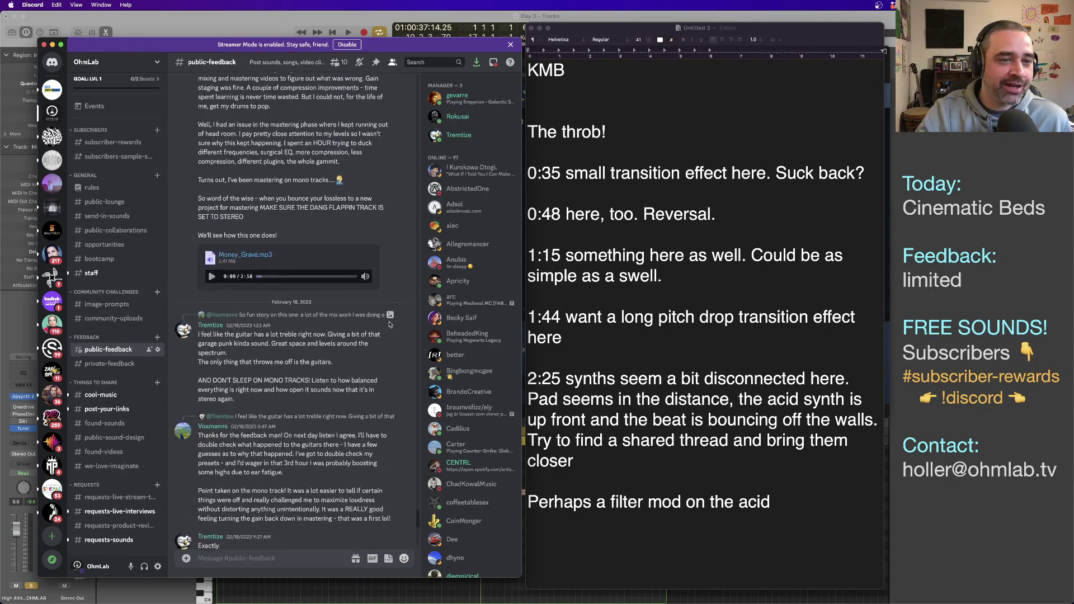
scroll(389, 324, up, 1)
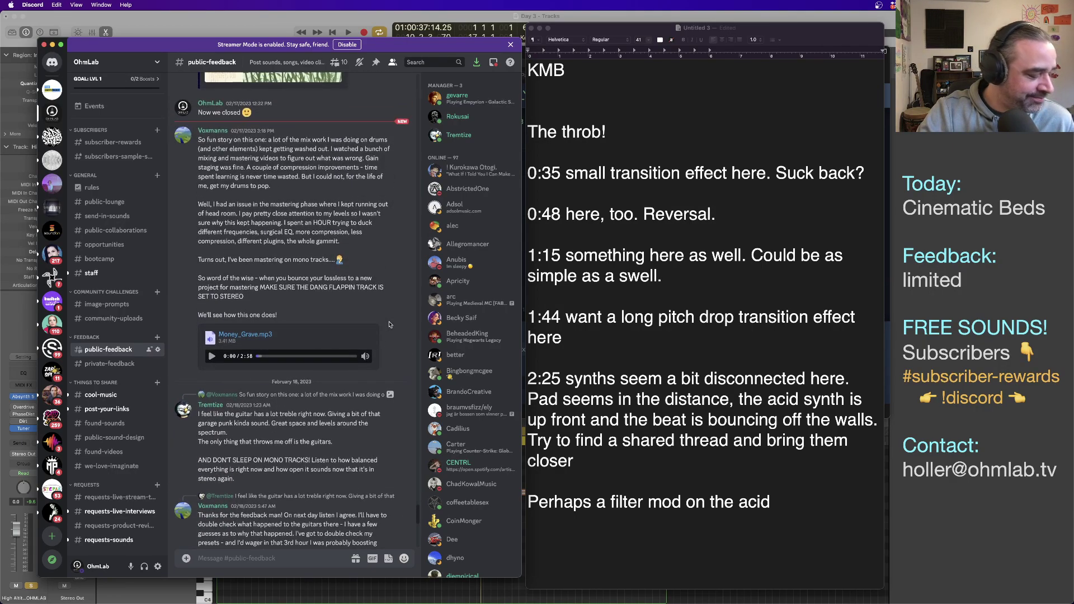
scroll(389, 325, down, 1)
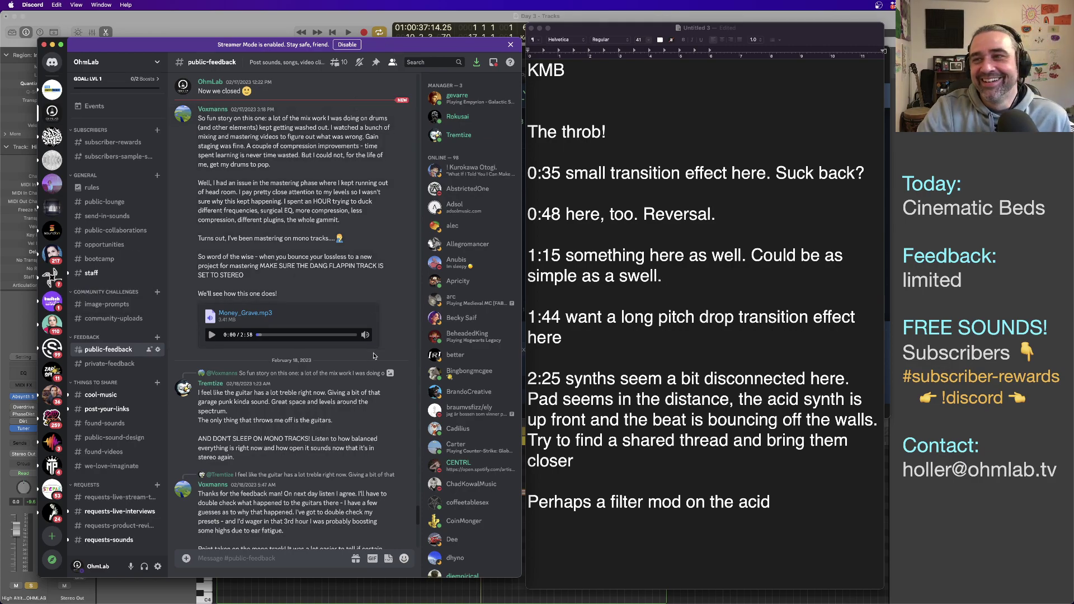
scroll(373, 356, down, 10)
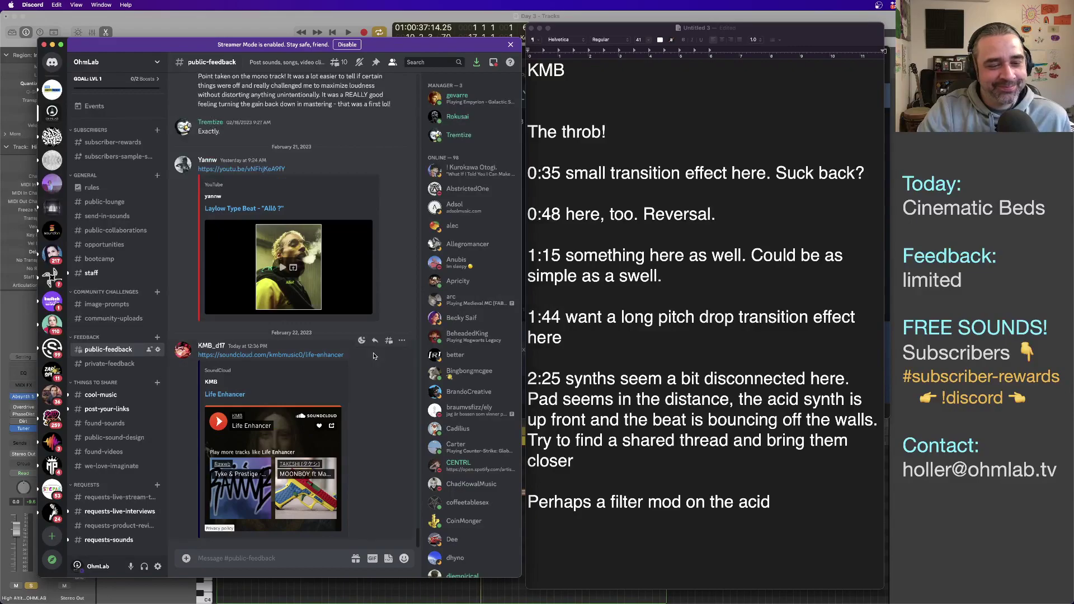
scroll(374, 356, up, 15)
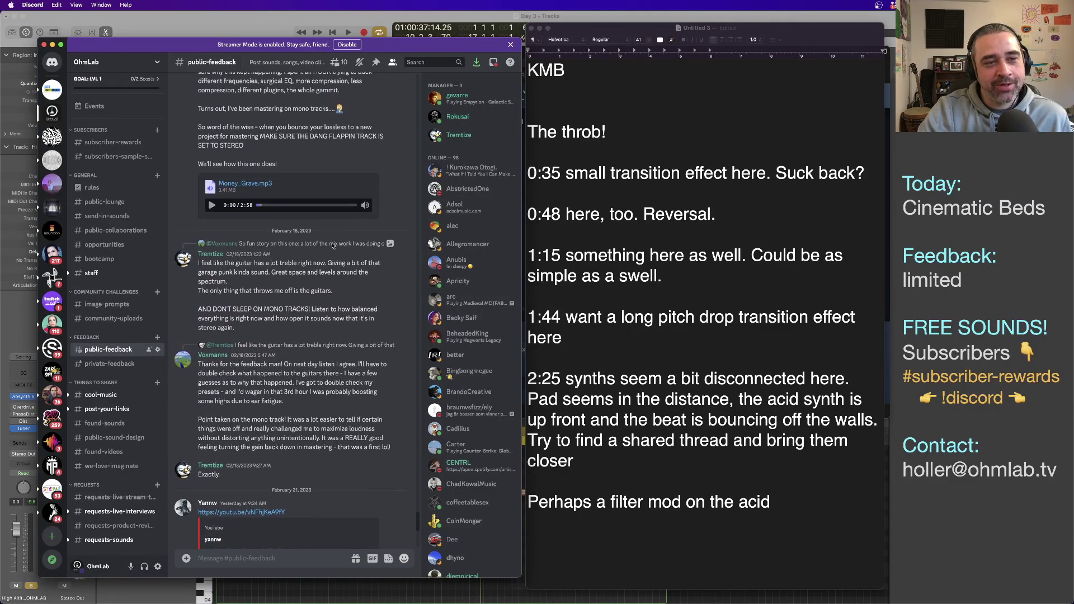
scroll(325, 205, up, 3)
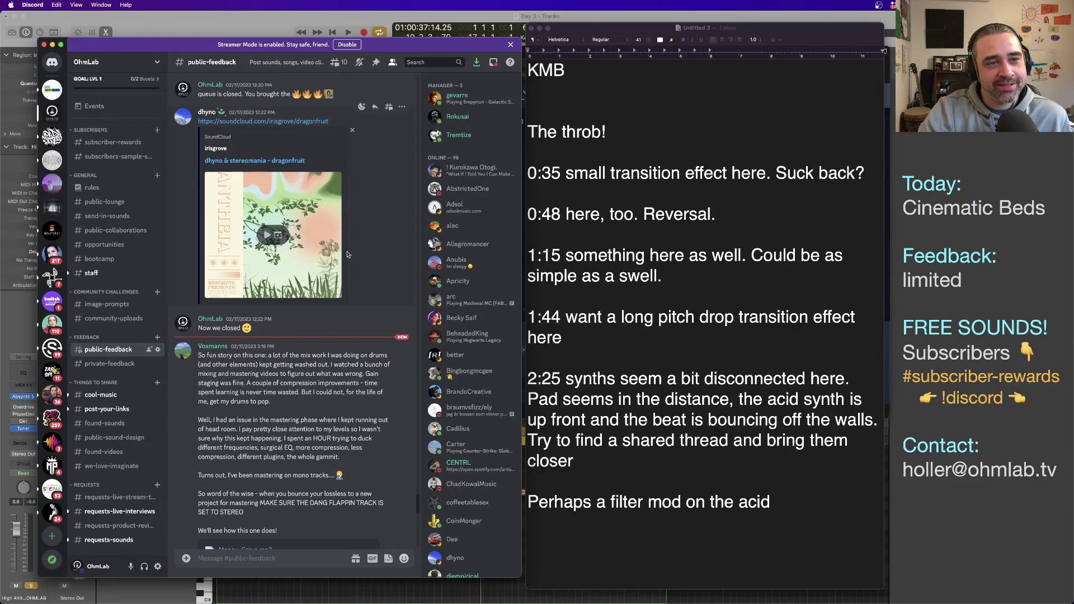
scroll(348, 255, down, 6)
scroll(348, 254, down, 2)
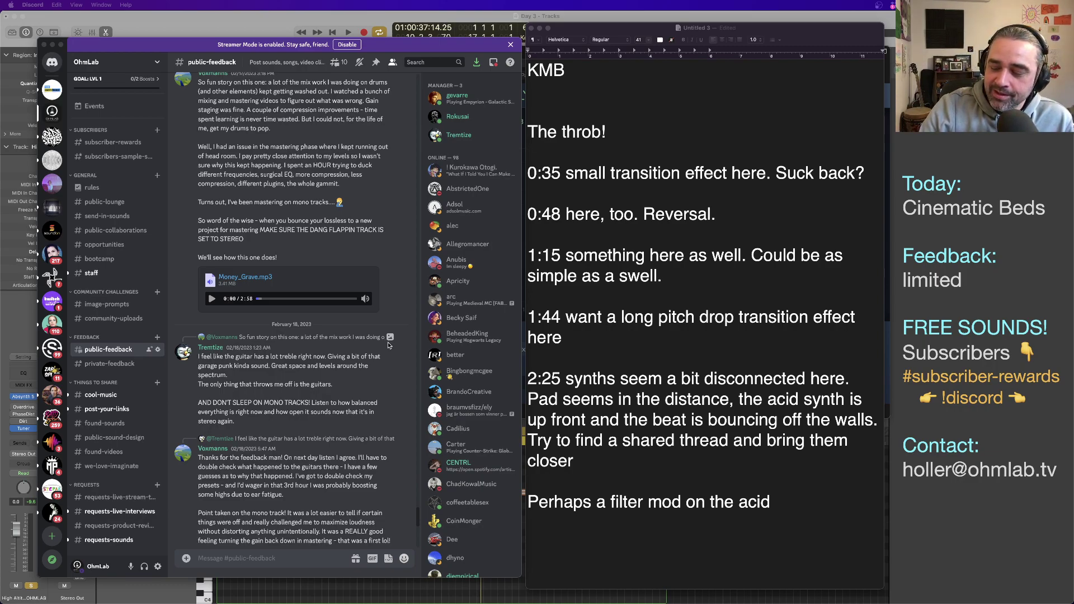
click(389, 345)
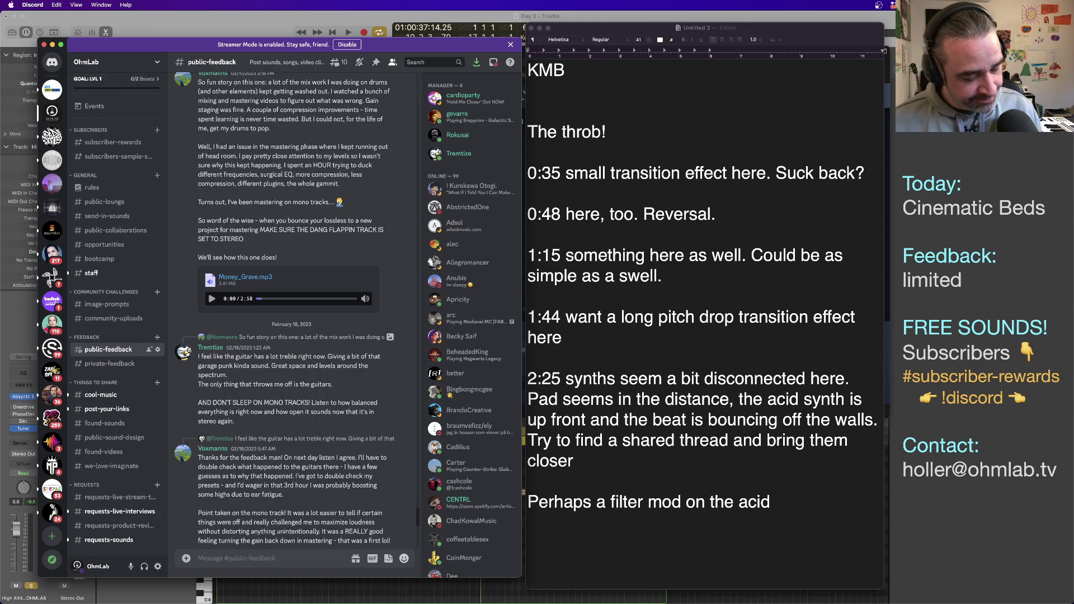
key(super+Tab)
key(super+Tab)
key(super+Tab)
key(super+Tab)
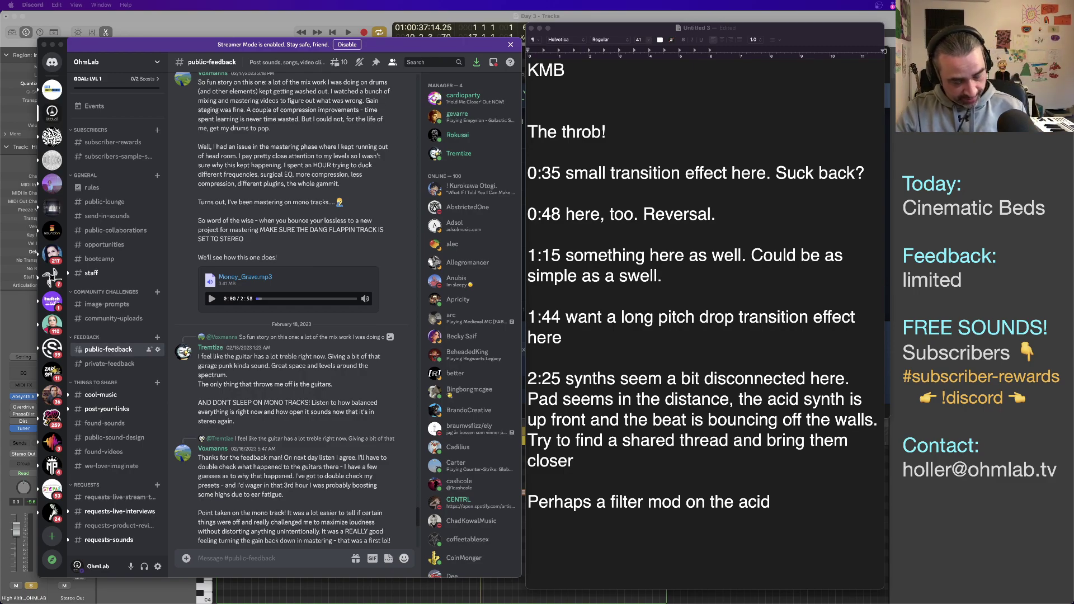
key(super+Tab)
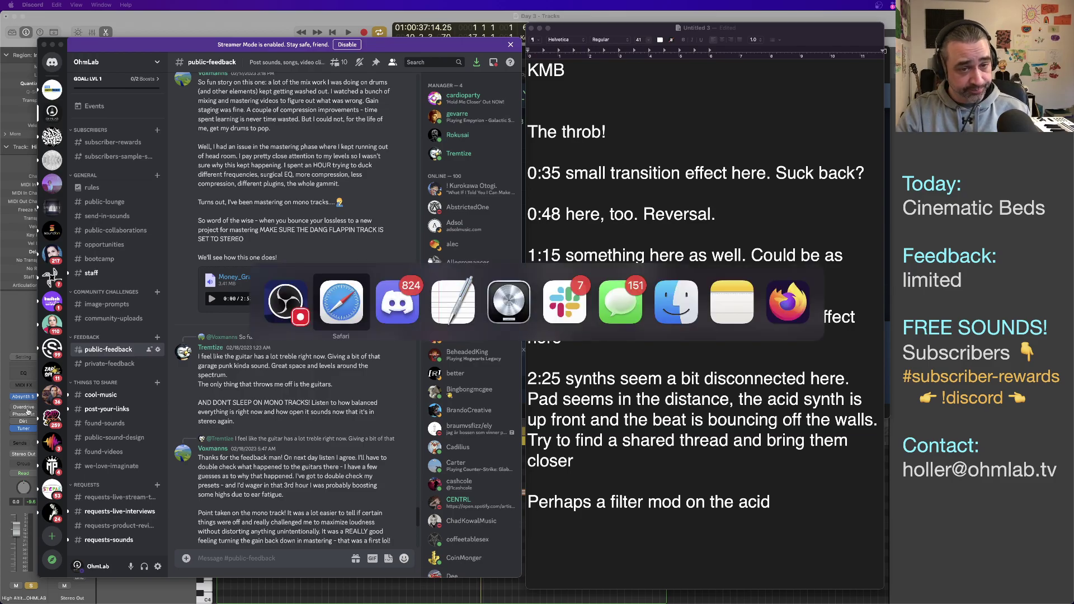
key(Escape)
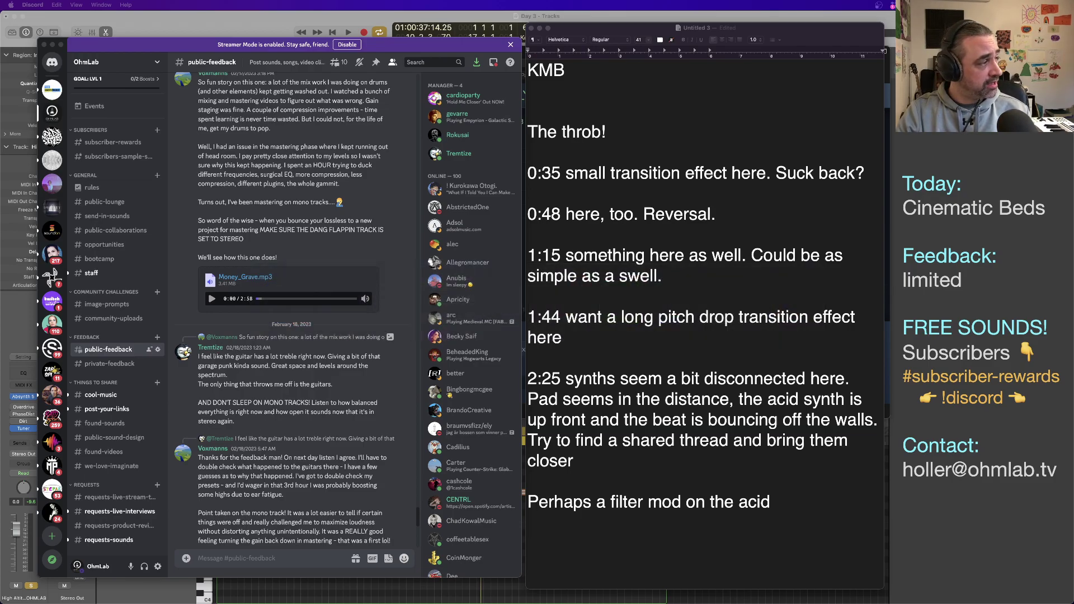